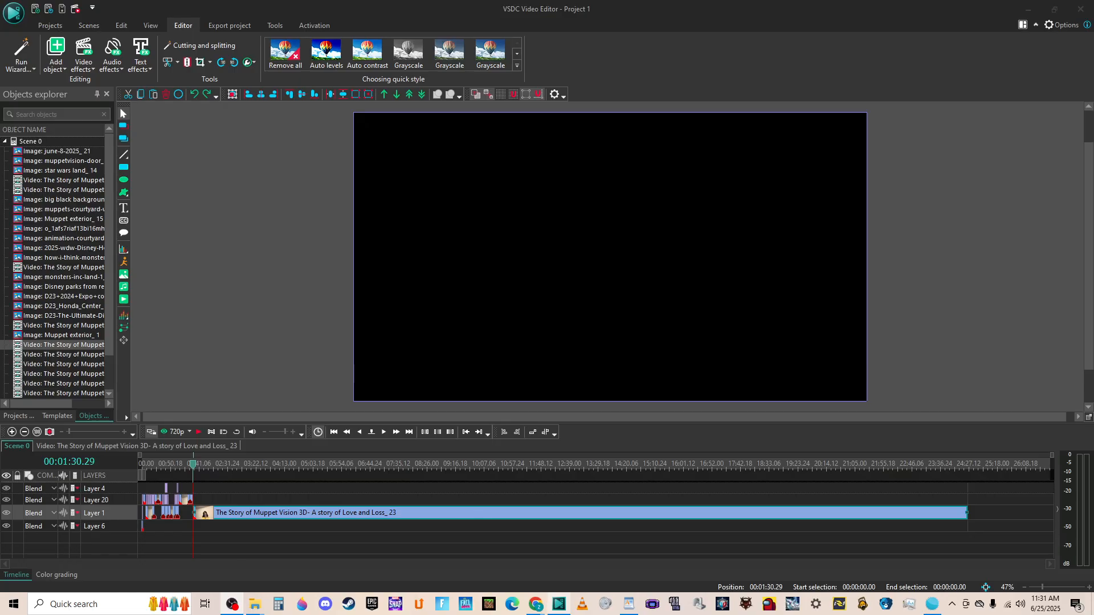
Switch to OBS and set the "chat attempt using web 2" source to capture the Google Chrome window showing the Twitch channel.
drag(1093, 62, 661, 75)
double_click(660, 75)
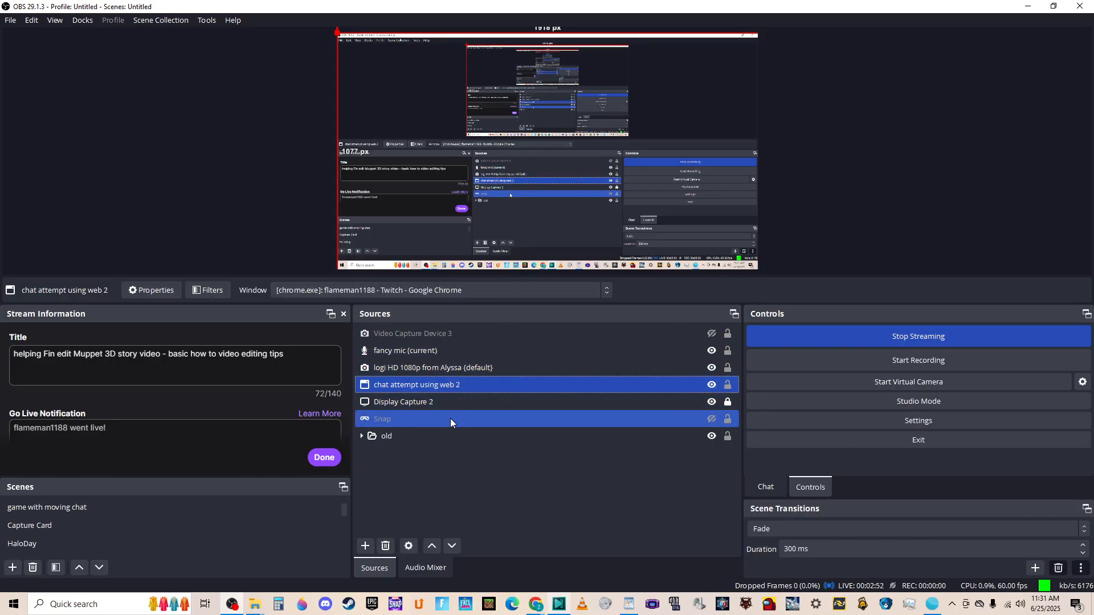
double_click(454, 389)
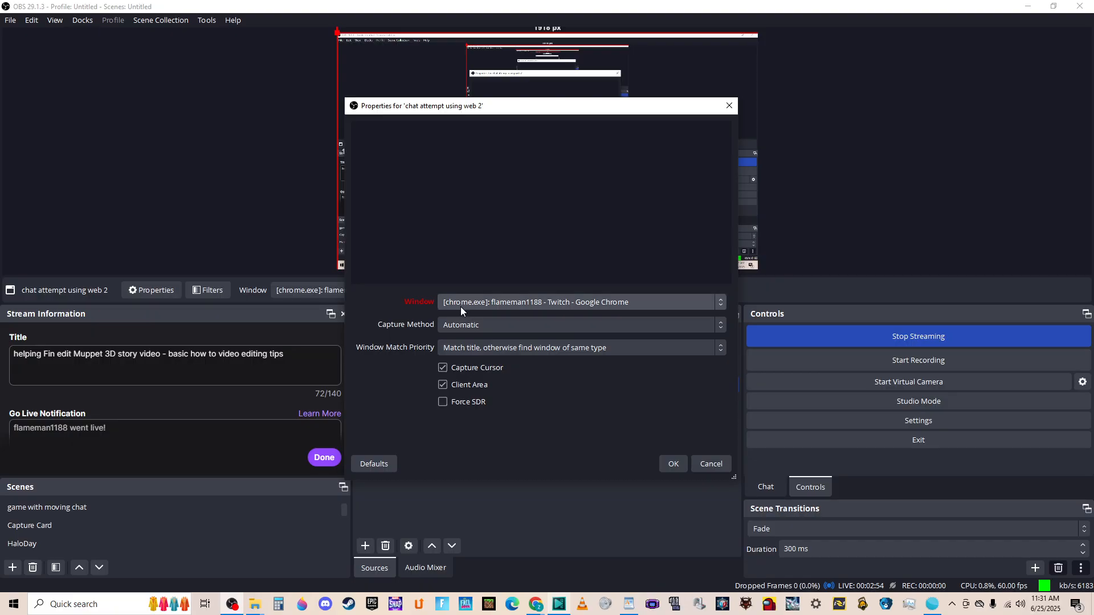
click(498, 306)
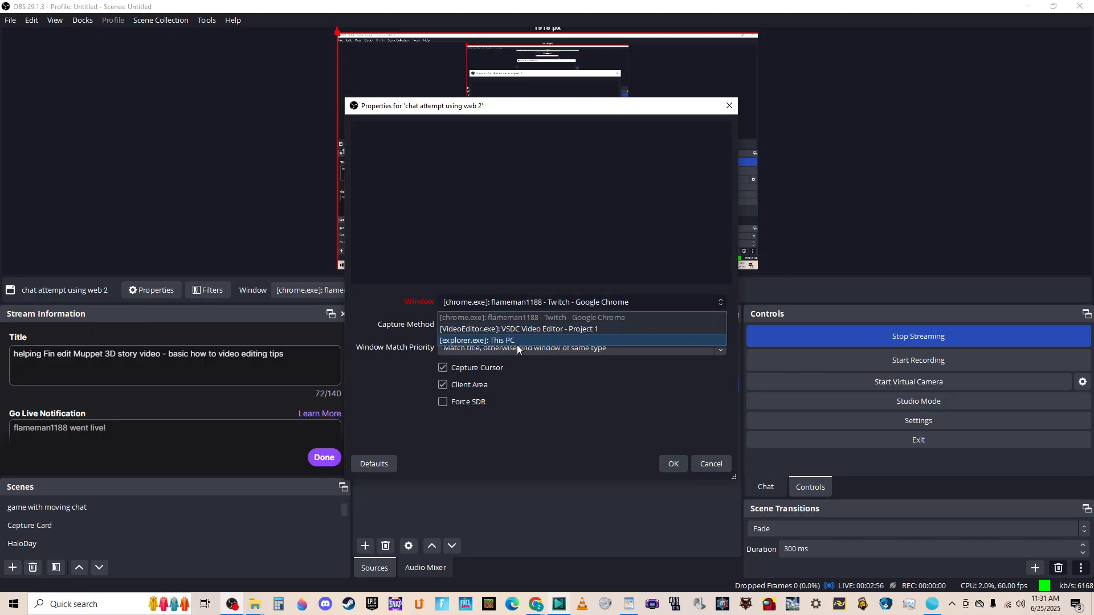
click(521, 330)
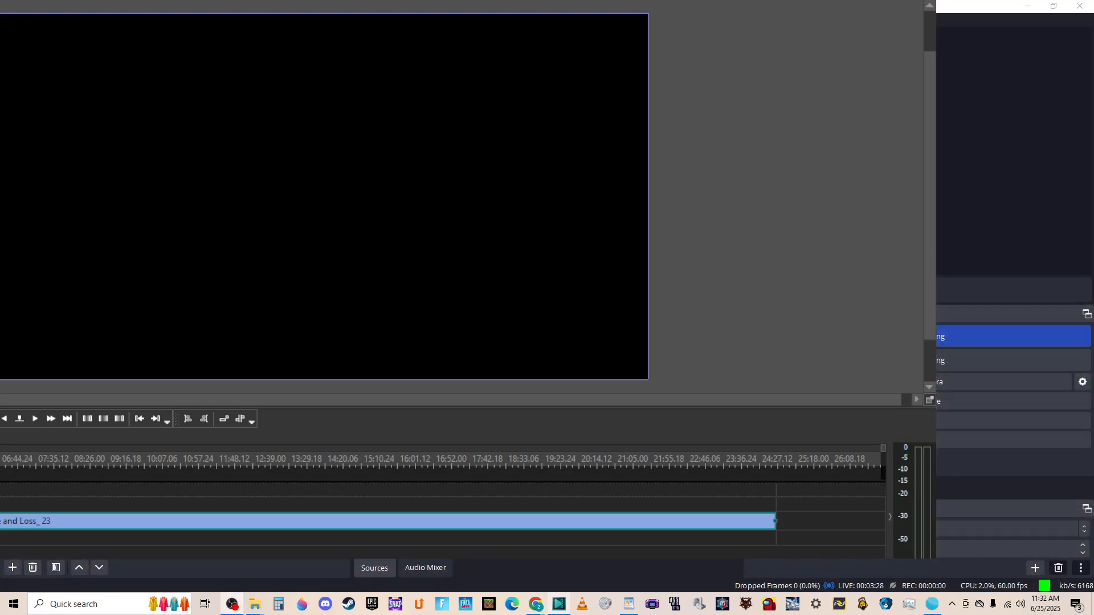
click(545, 319)
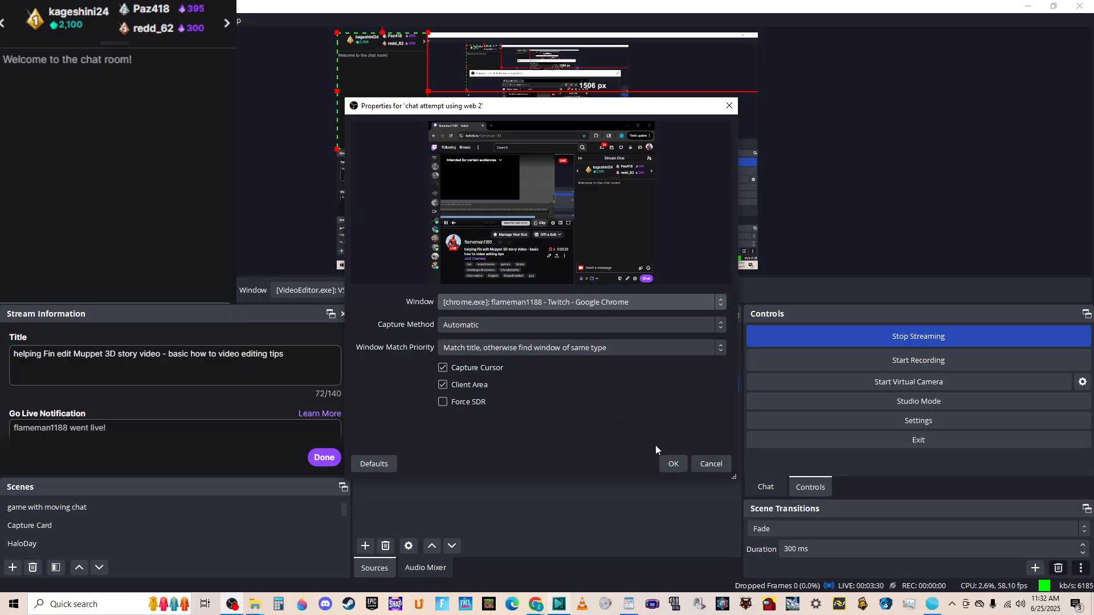
click(672, 461)
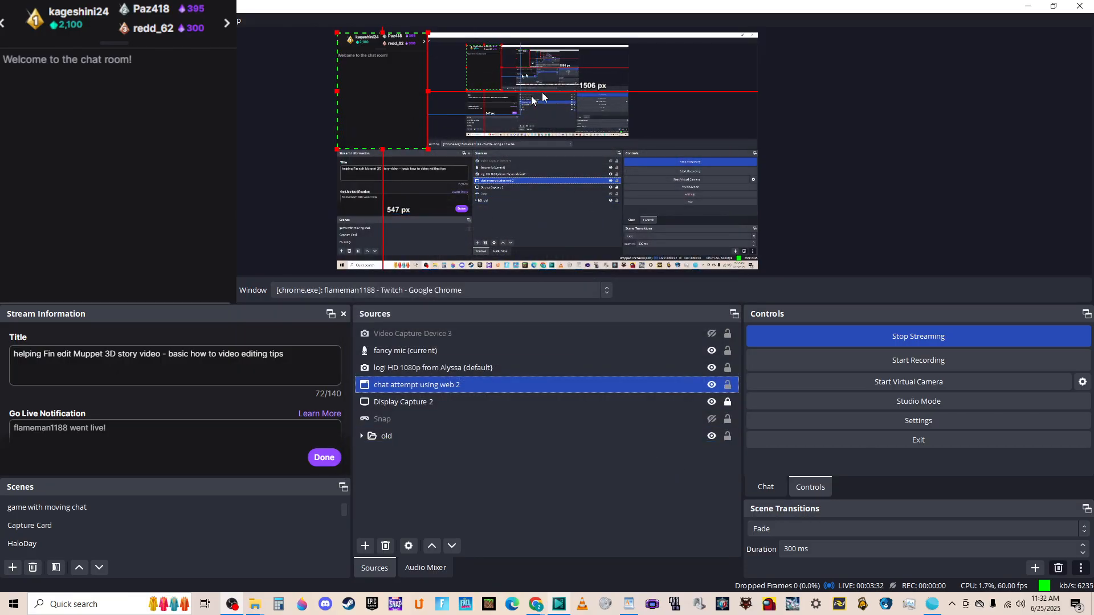
drag(630, 12, 1093, 34)
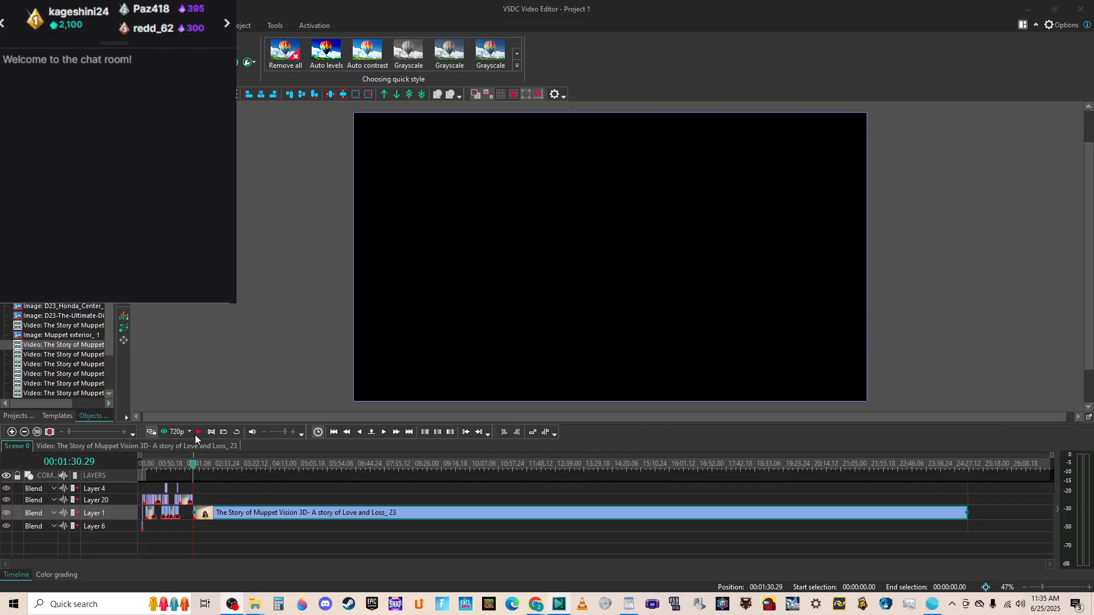
In VSDC Video Editor, open the long Layer 1 clip in Cutting and splitting, start its preview and maximize the window.
click(234, 518)
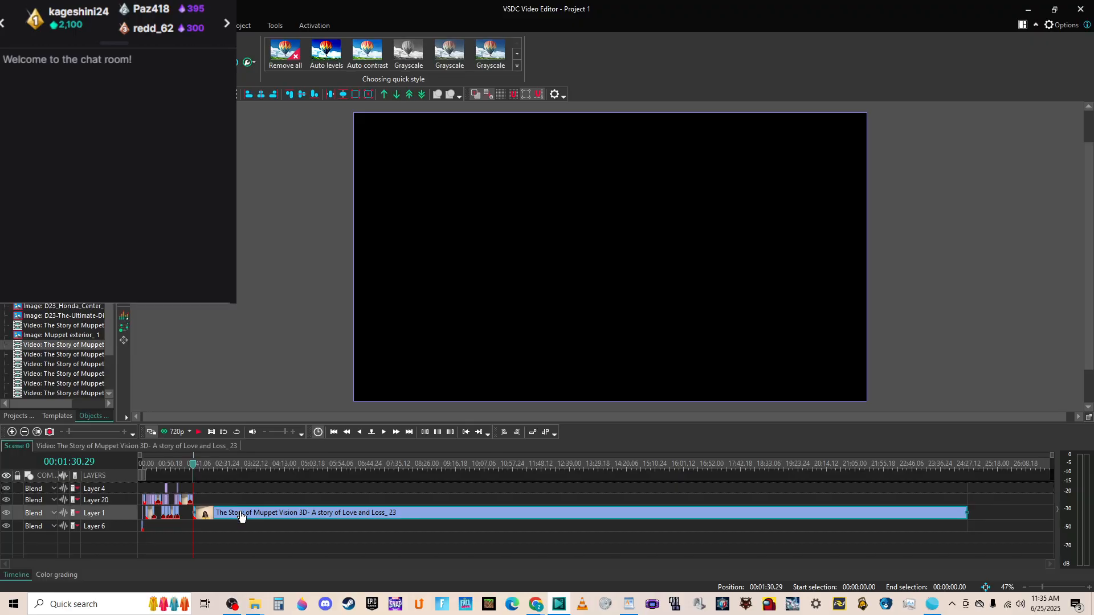
right_click(241, 516)
click(295, 364)
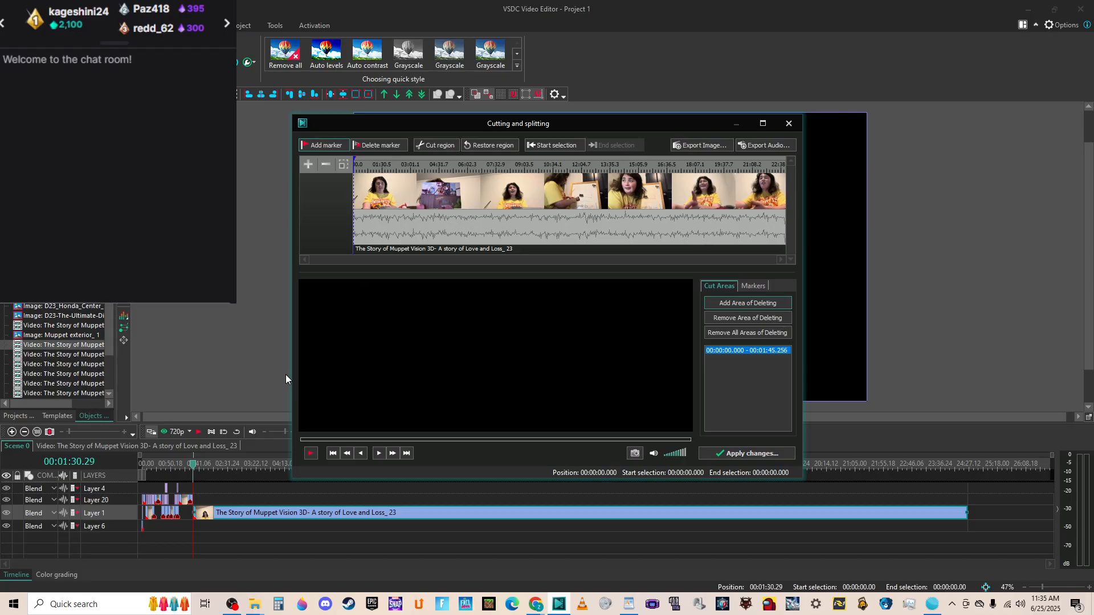
click(310, 454)
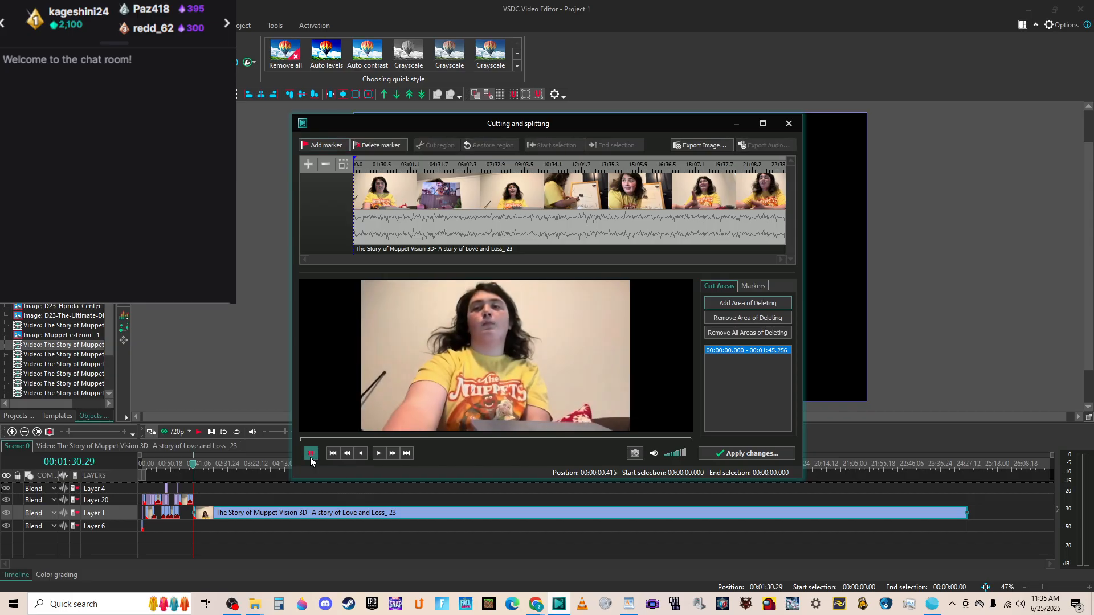
click(763, 123)
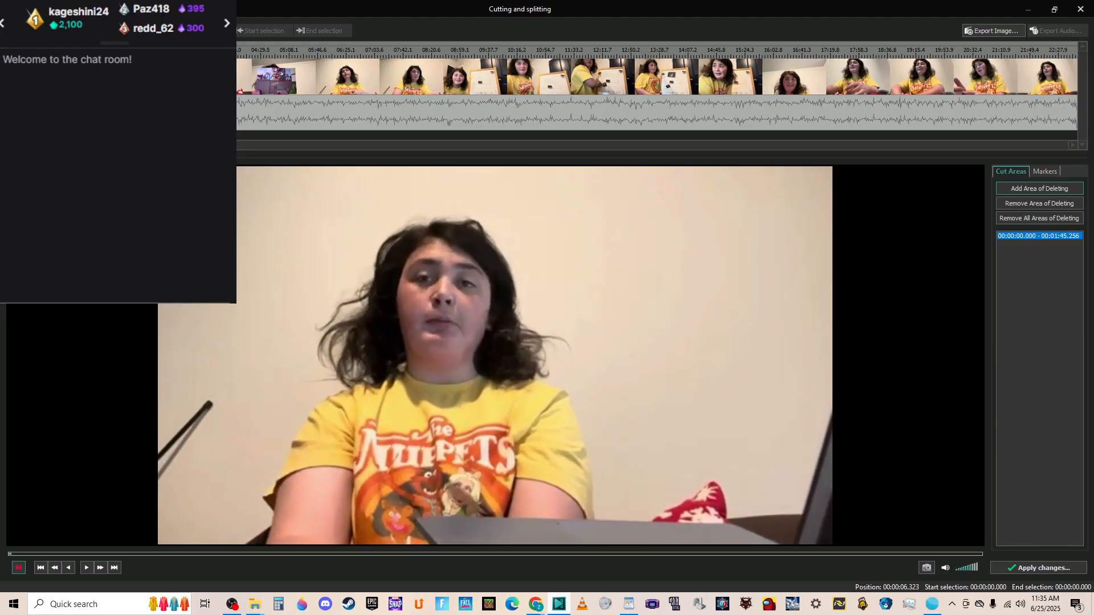
Replay the clip between about 5 and 9 seconds to find where the first unwanted passage begins.
scroll(656, 89, up, 5)
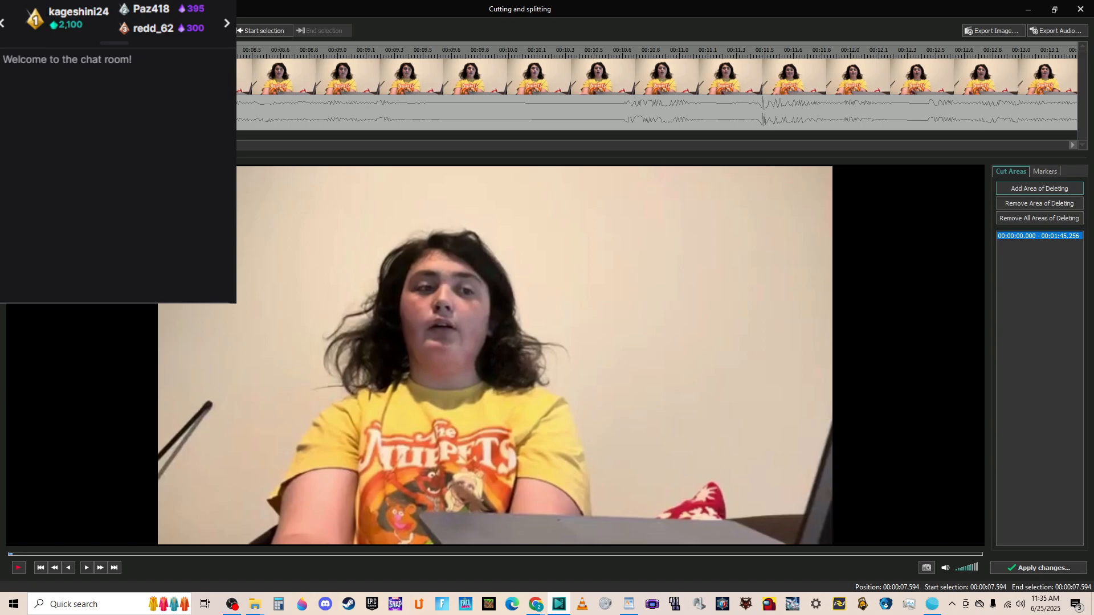
key(space)
key(space)
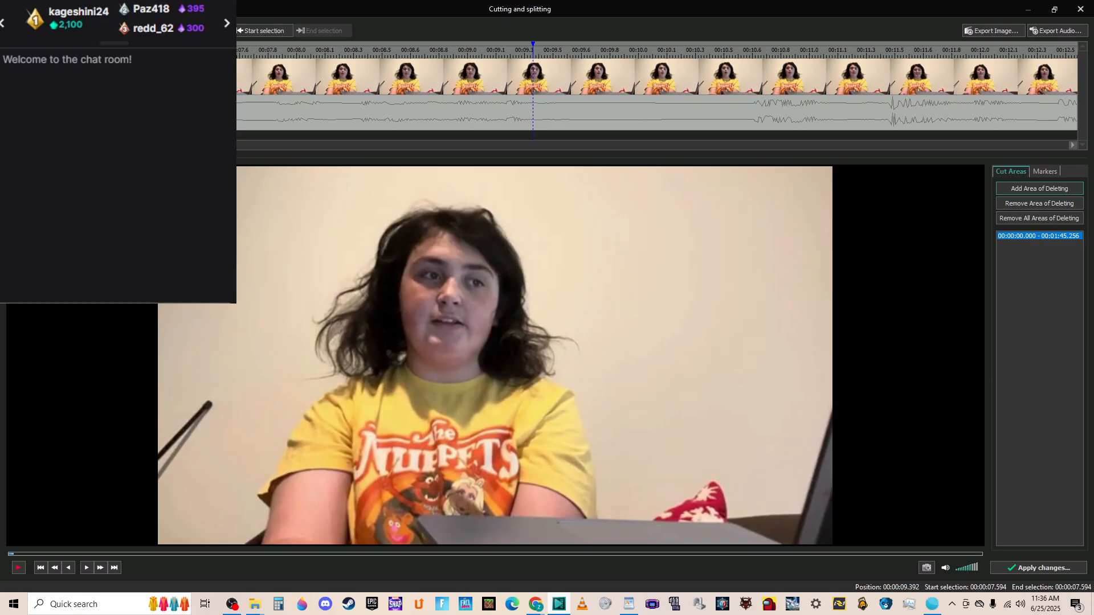
key(space)
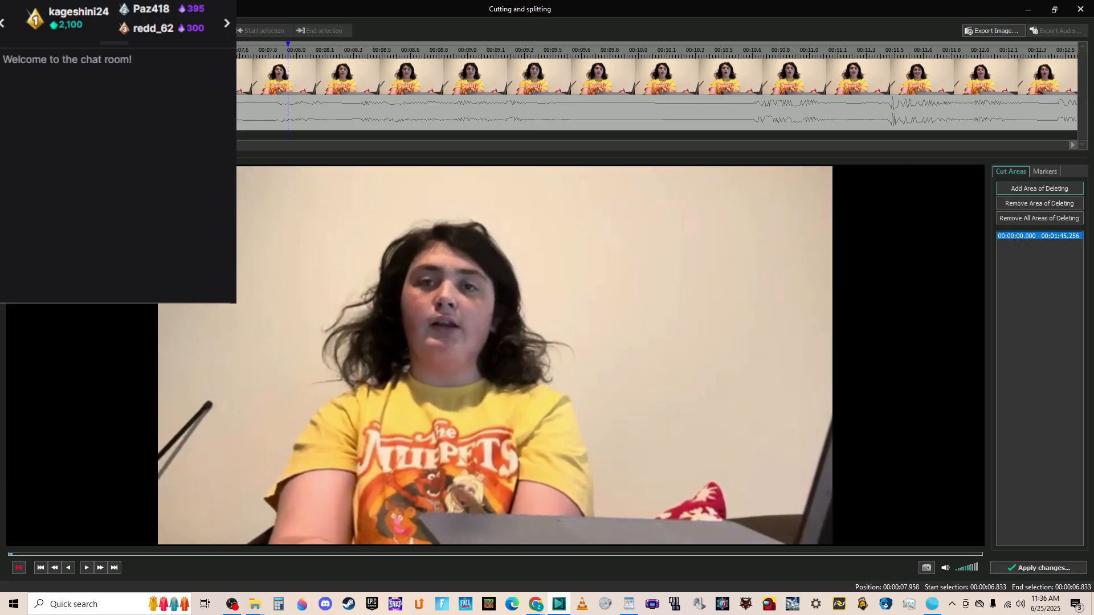
key(space)
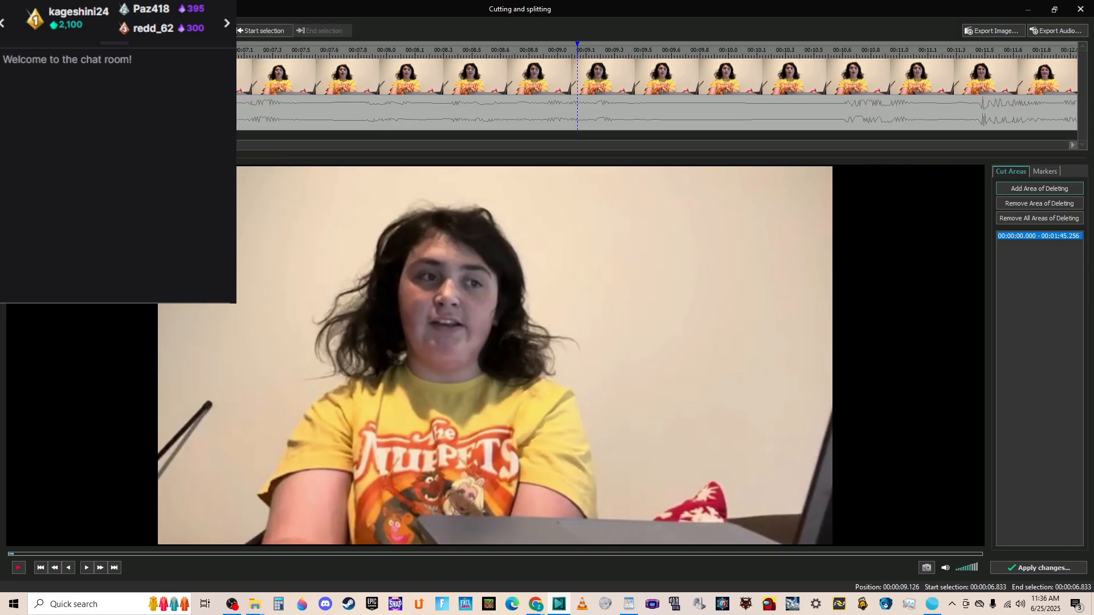
key(Left)
key(Left)
key(Left)
key(Left)
key(Left)
key(Left)
key(Left)
key(Left)
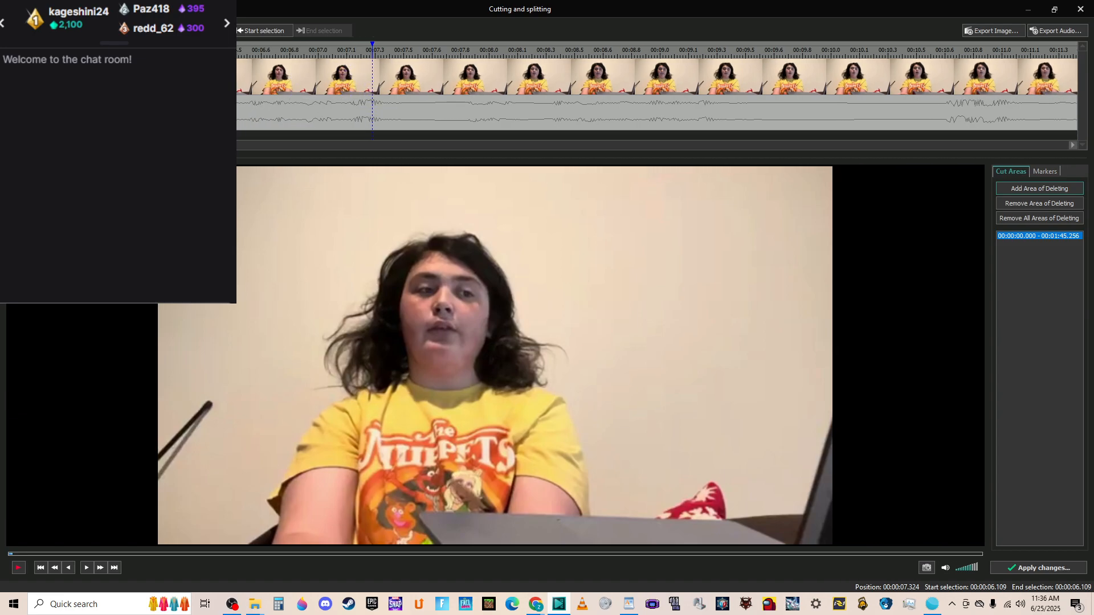
key(space)
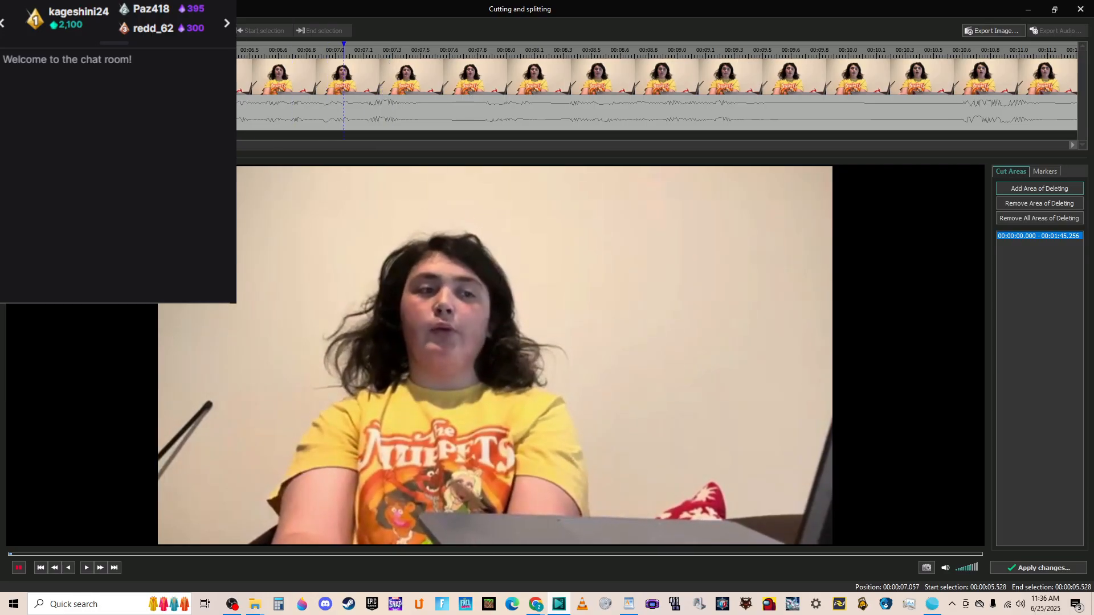
key(space)
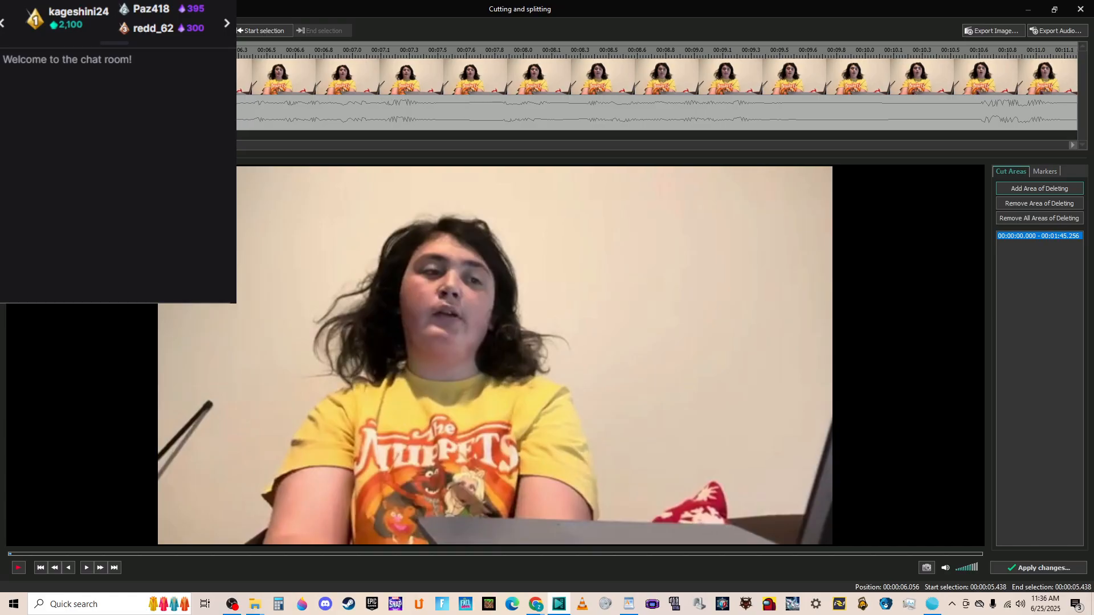
key(space)
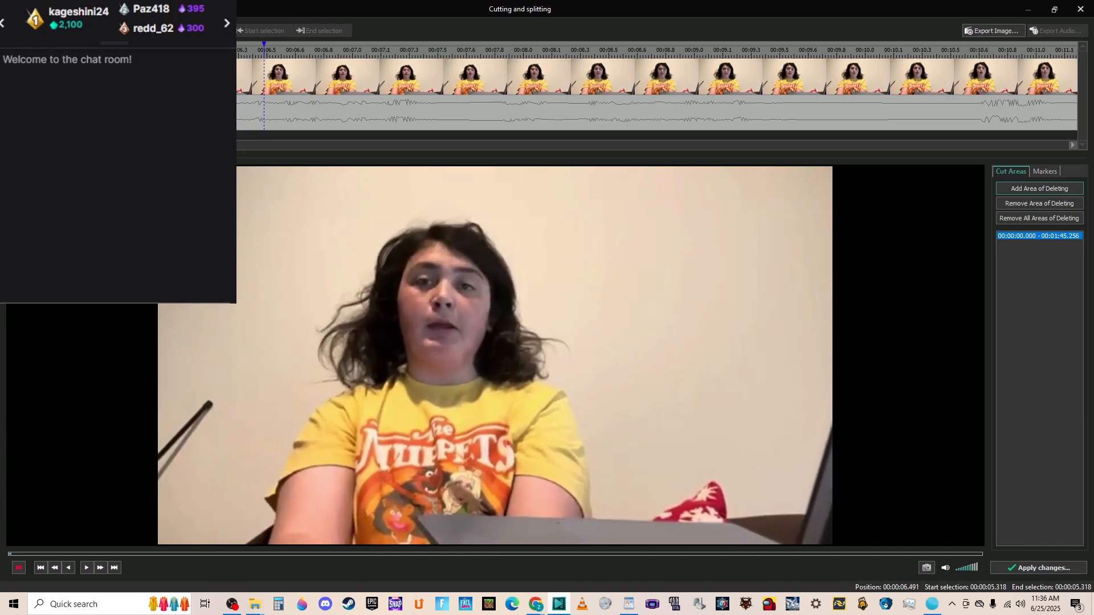
key(space)
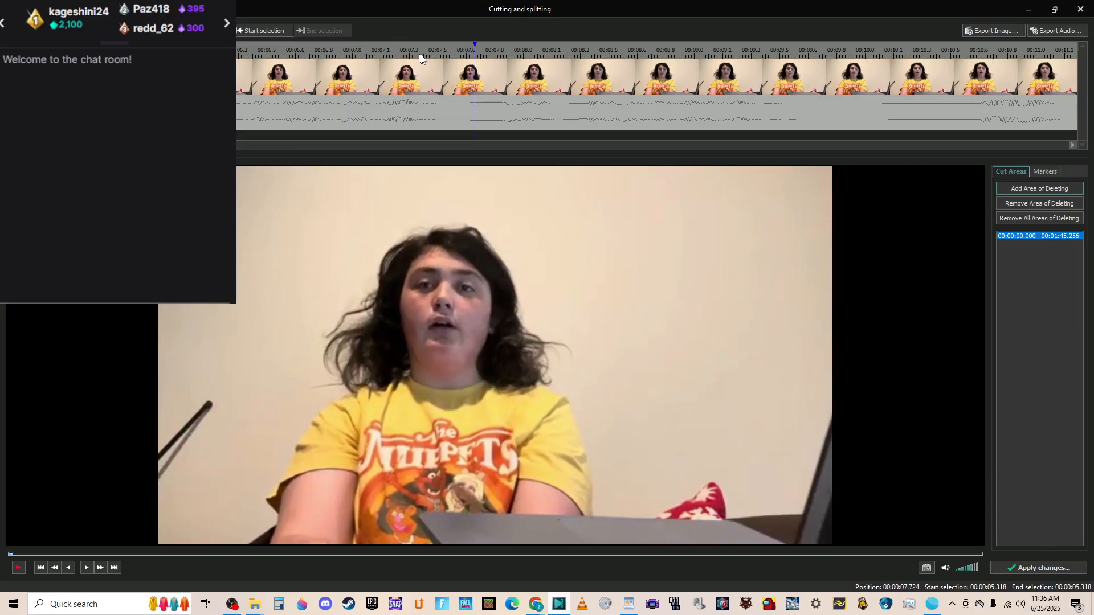
Place a marker at 00:00:07.470 and play on to locate the end of the unwanted passage.
click(432, 52)
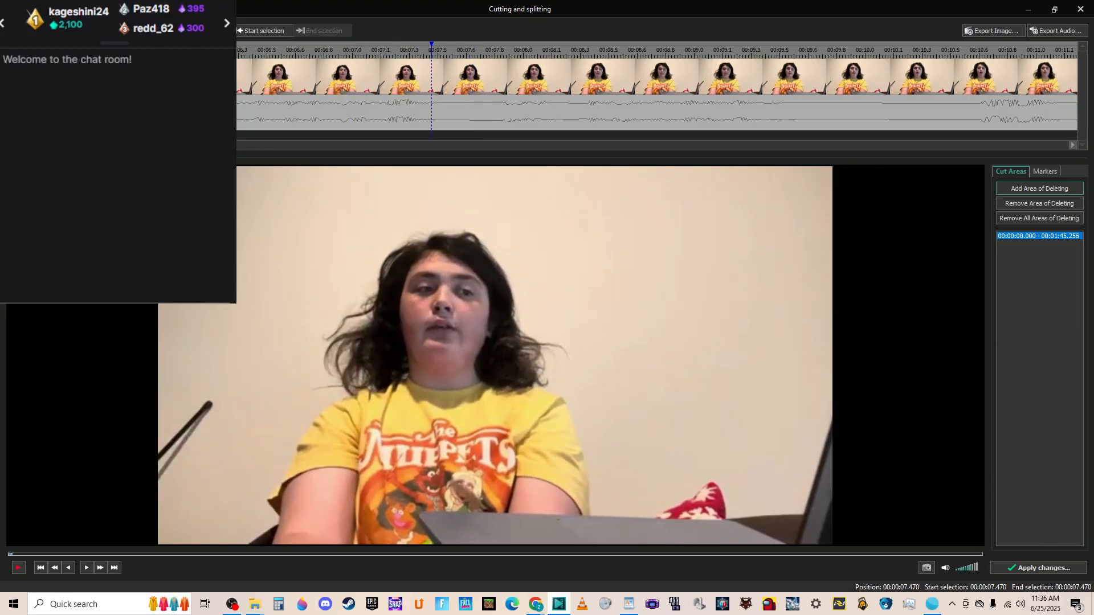
key(m)
key(space)
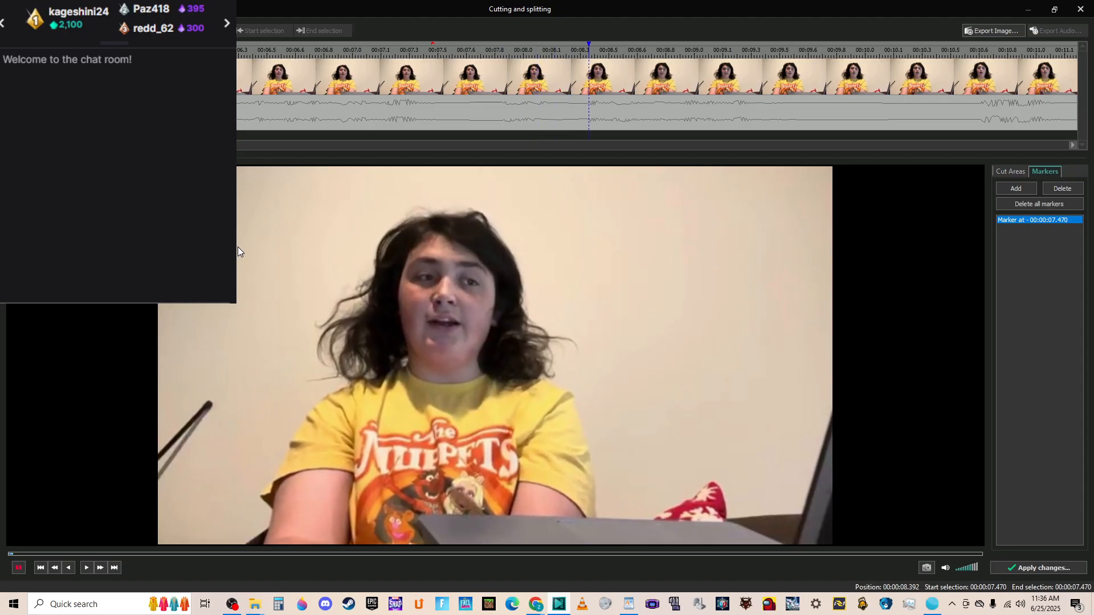
key(space)
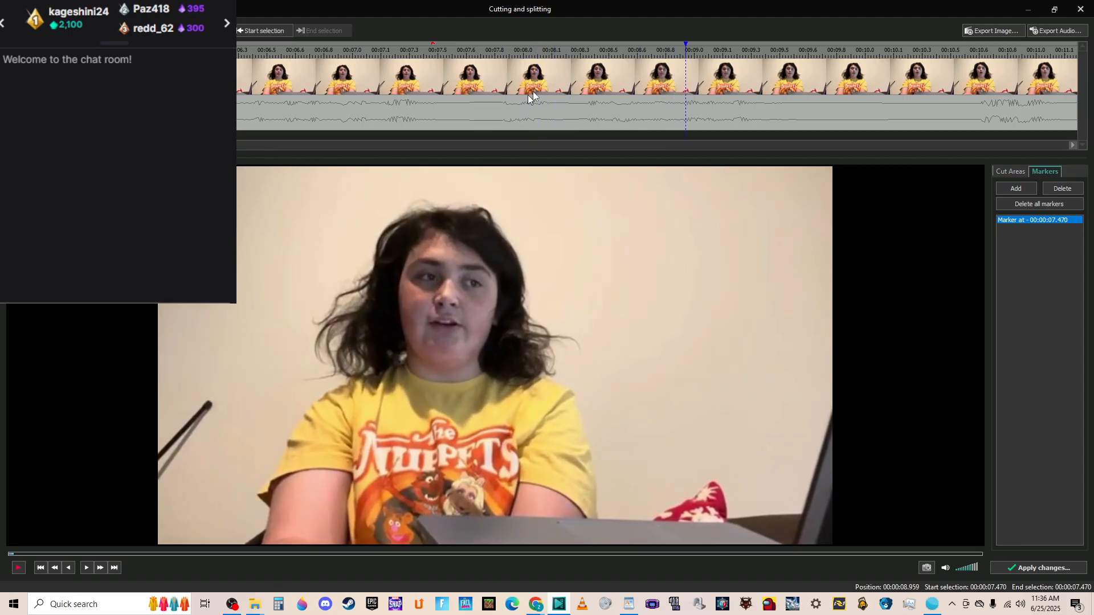
Cut the region from 00:00:07.470 to 00:00:08.371 and remove the marker at its start.
click(585, 50)
drag(552, 52, 431, 52)
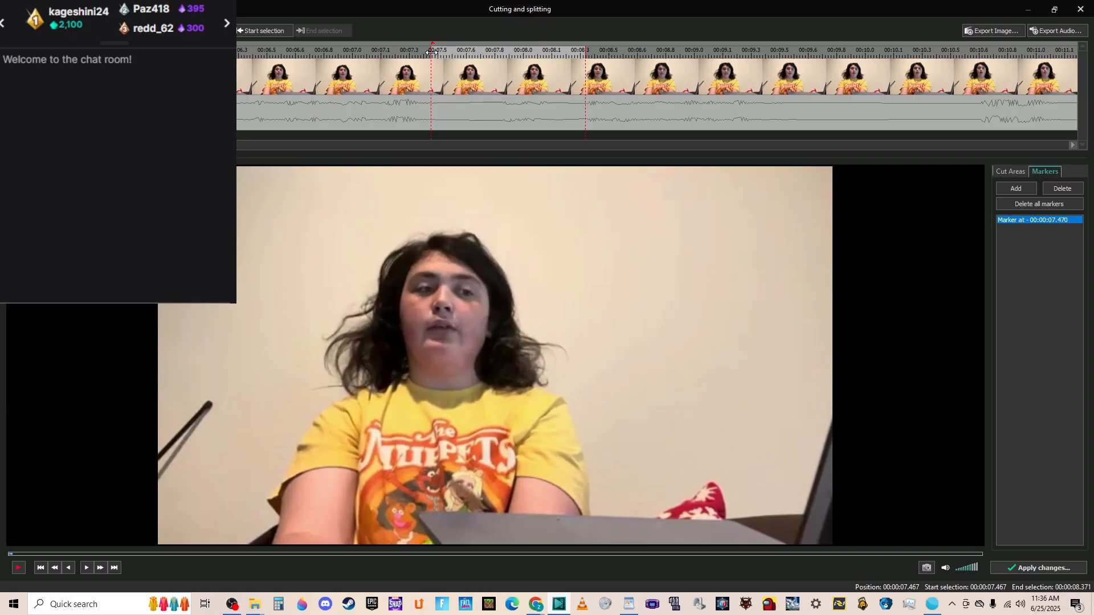
scroll(655, 86, down, 3)
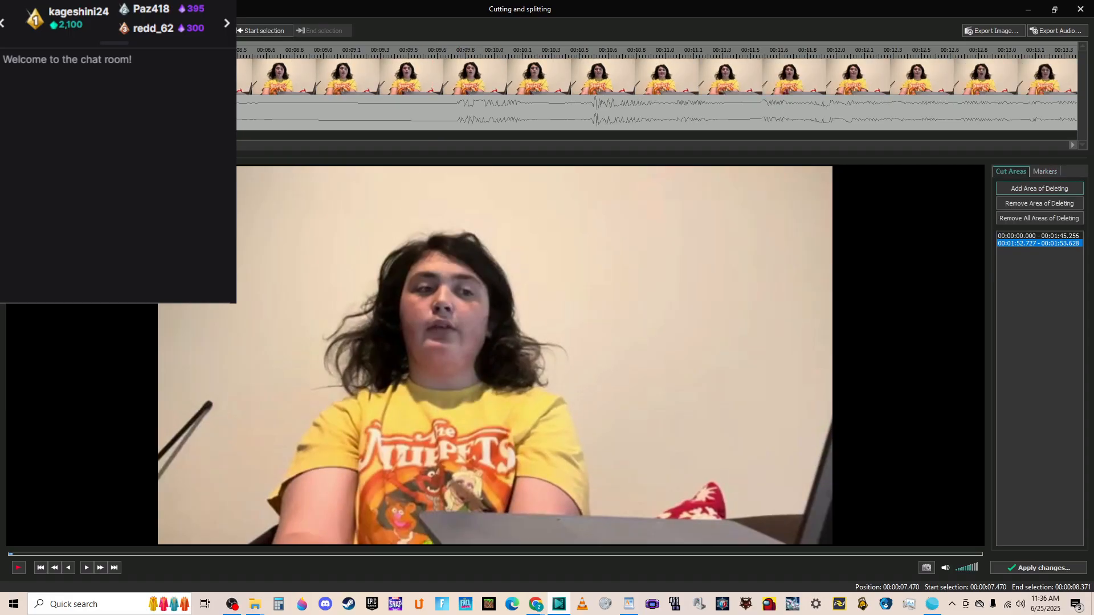
key(Delete)
Play back across the new cut and onward, and add an area of deleting from 00:00:09.476 to 00:00:10.223.
scroll(655, 86, up, 6)
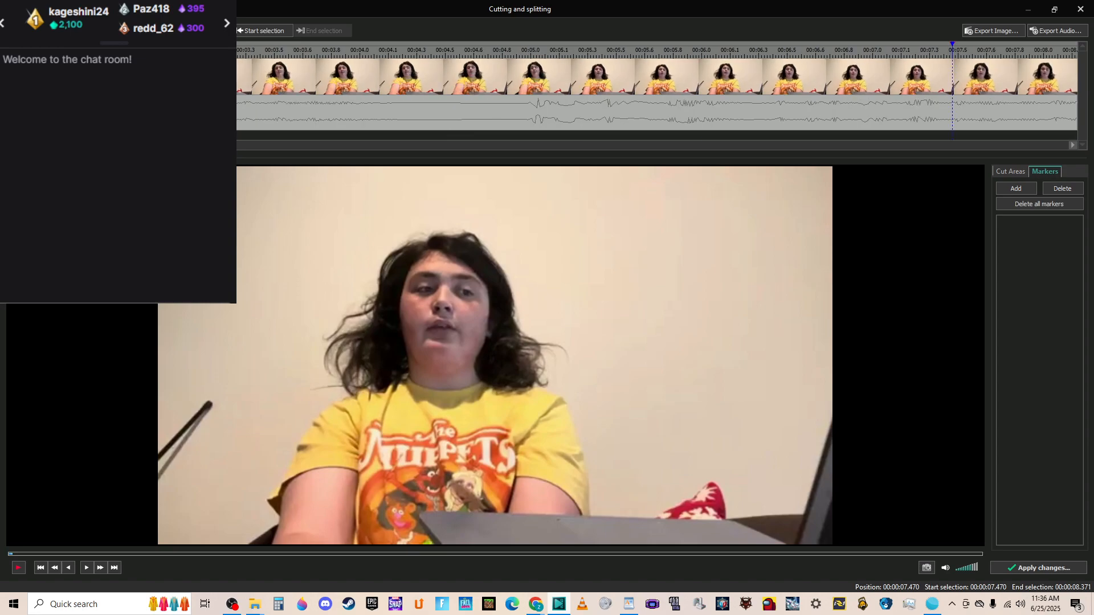
click(413, 51)
key(space)
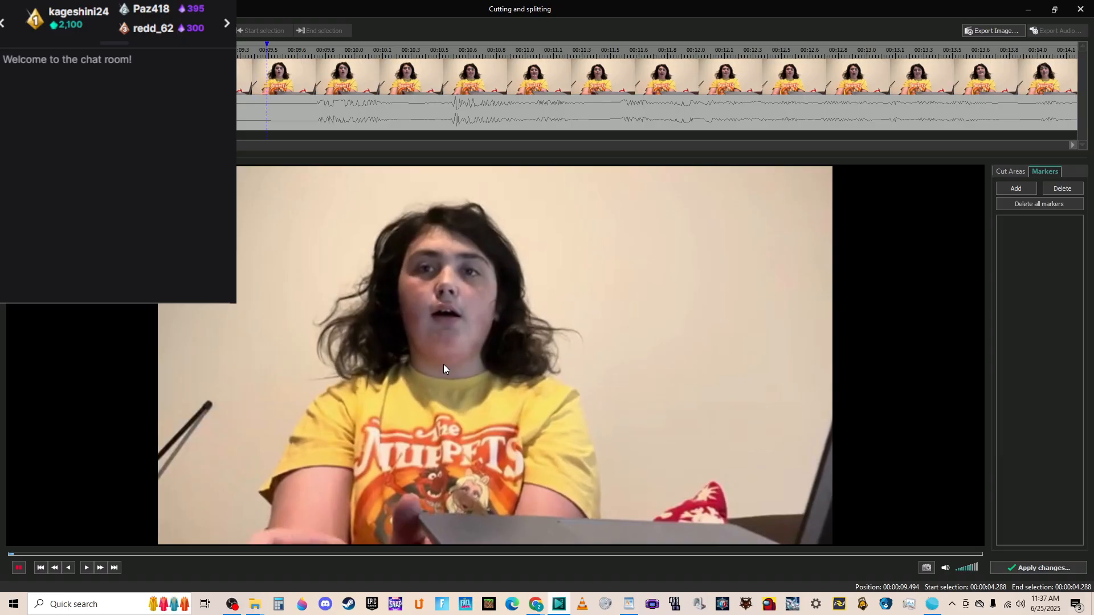
key(space)
click(270, 50)
key(space)
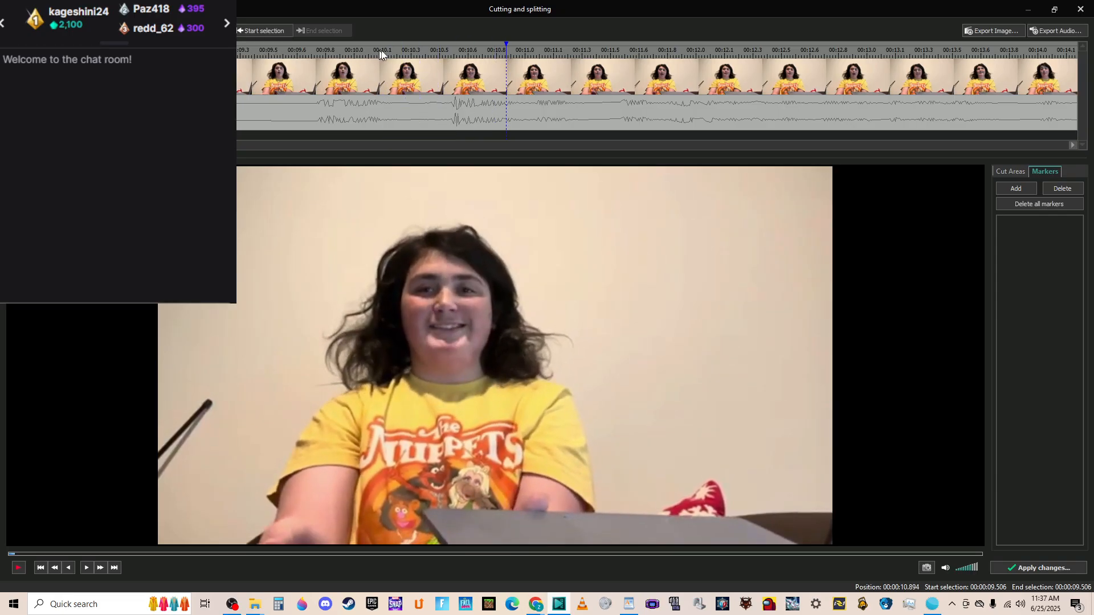
drag(391, 50, 300, 55)
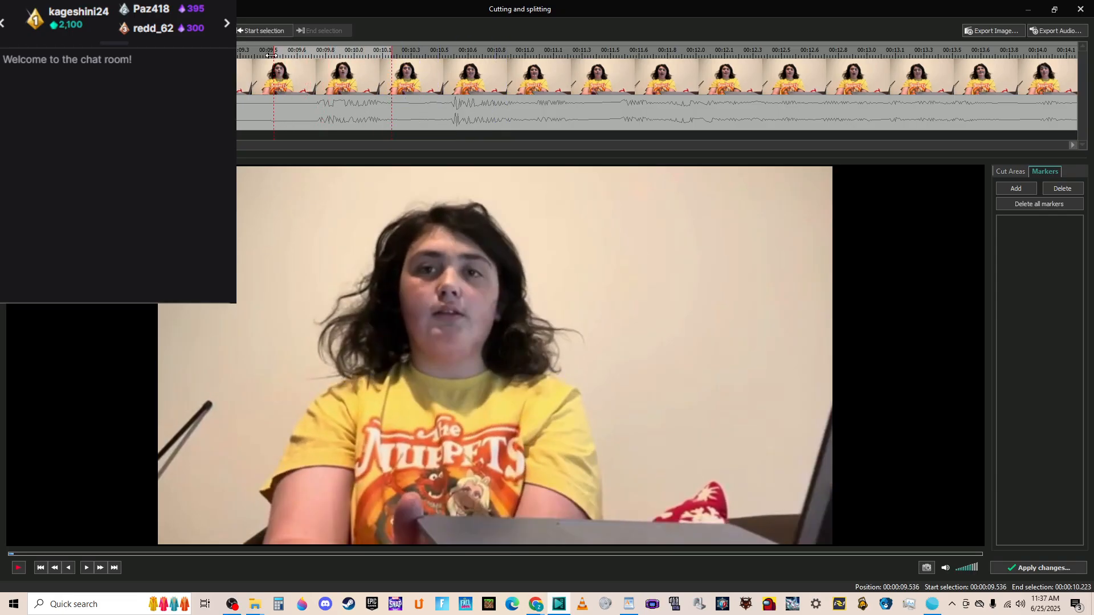
click(1010, 171)
click(1039, 189)
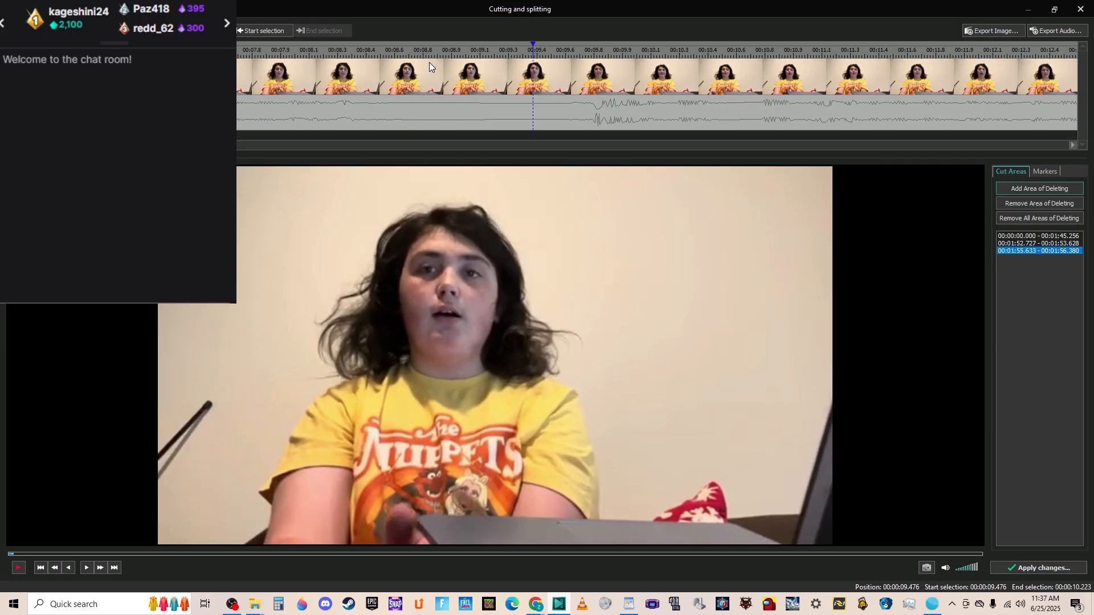
Play on past the second cut and cut the region from 00:00:14.670 to 00:00:15.256.
click(282, 55)
key(space)
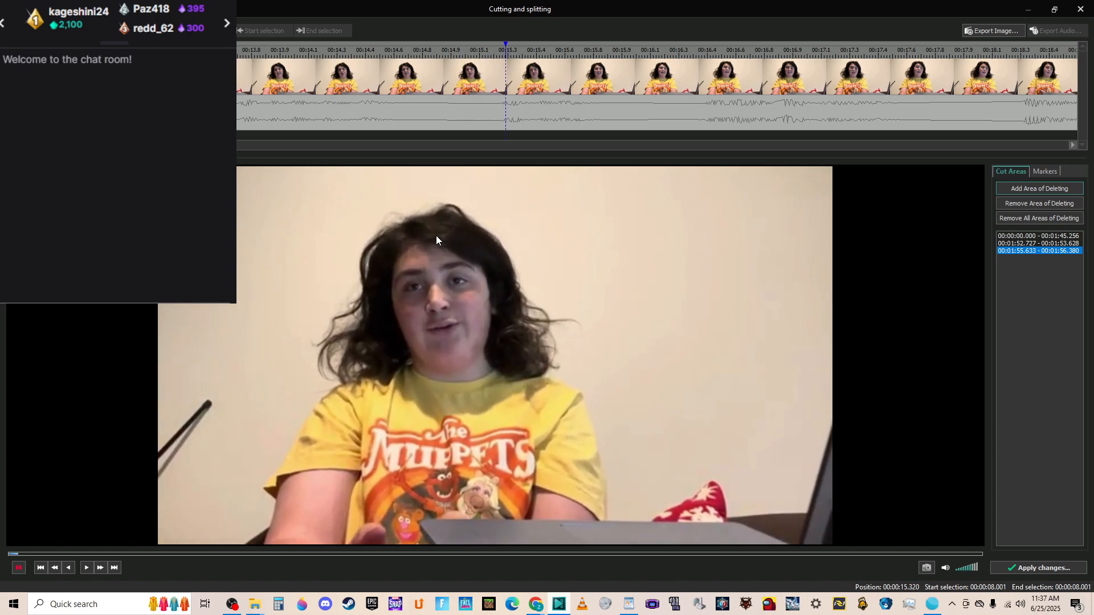
click(371, 56)
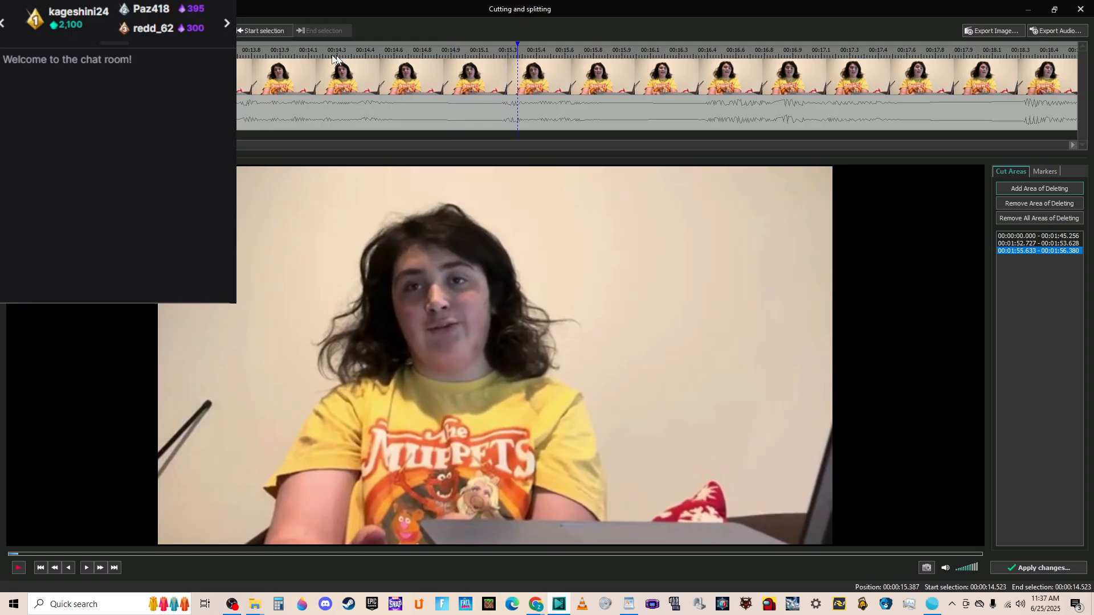
click(395, 56)
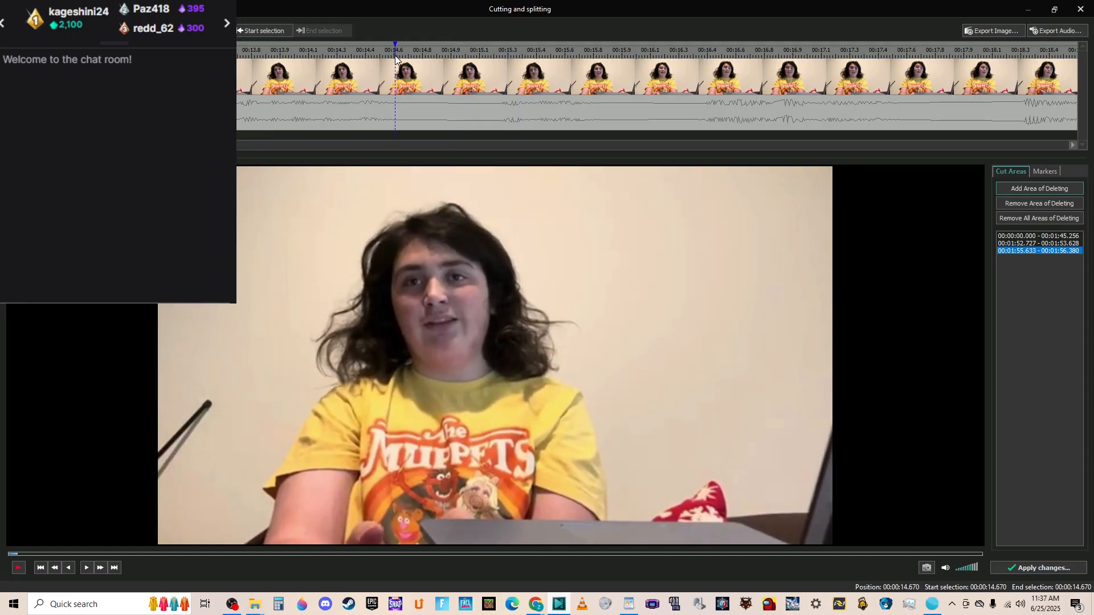
drag(395, 56, 494, 62)
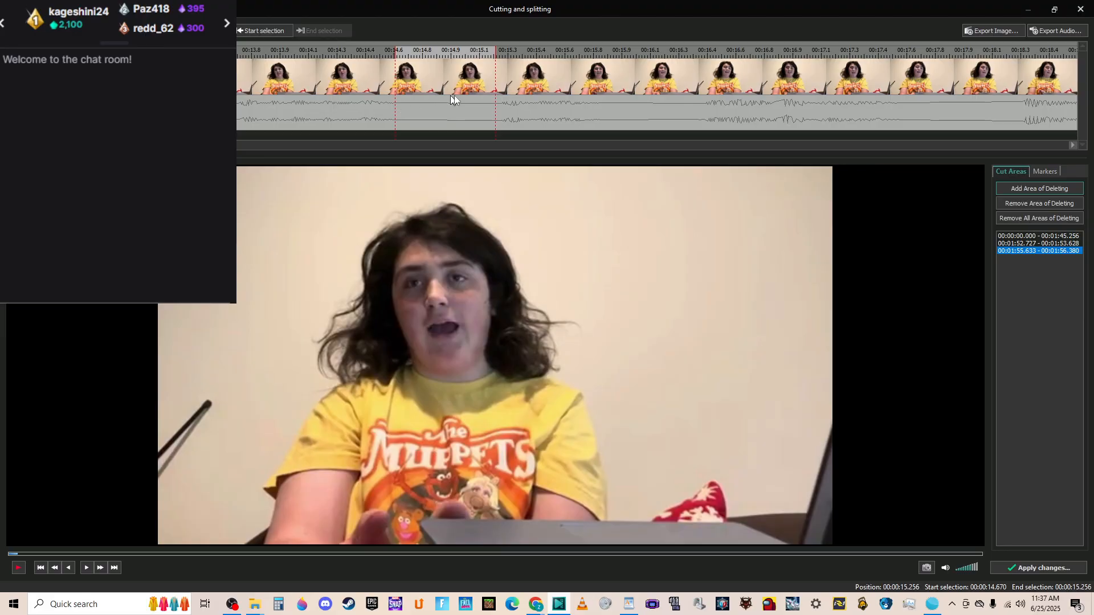
key(Delete)
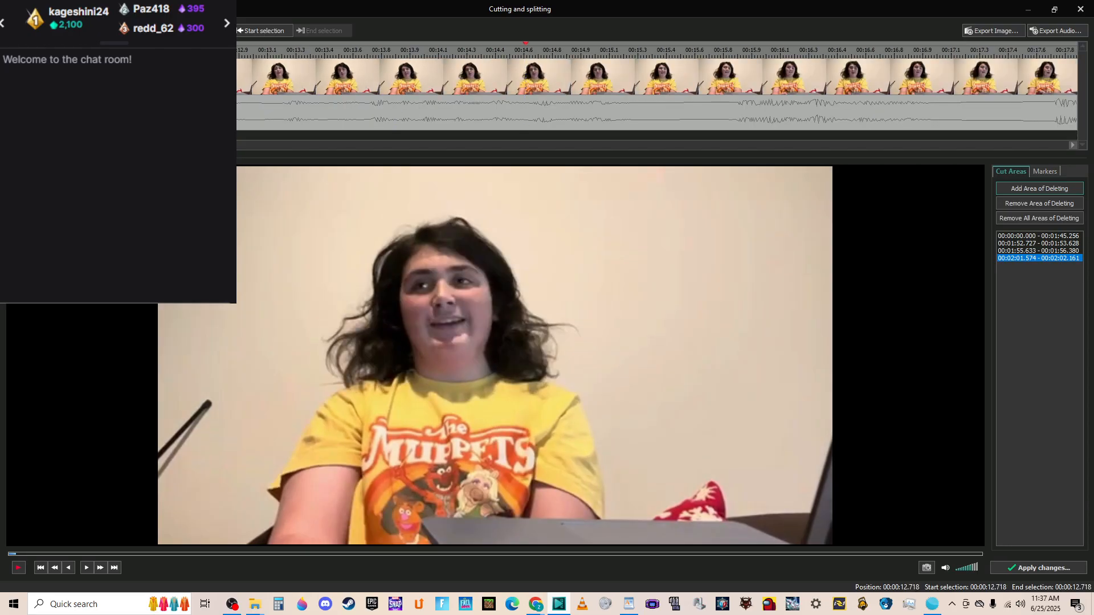
Play on past the last cut, then apply the cuts and accept changing the video object's duration.
key(space)
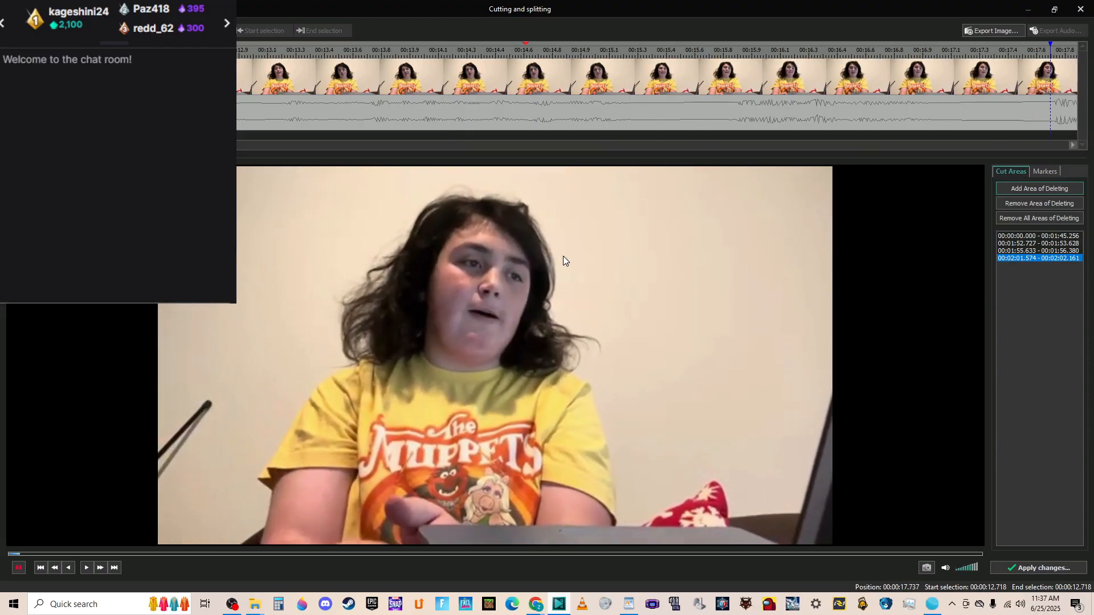
key(space)
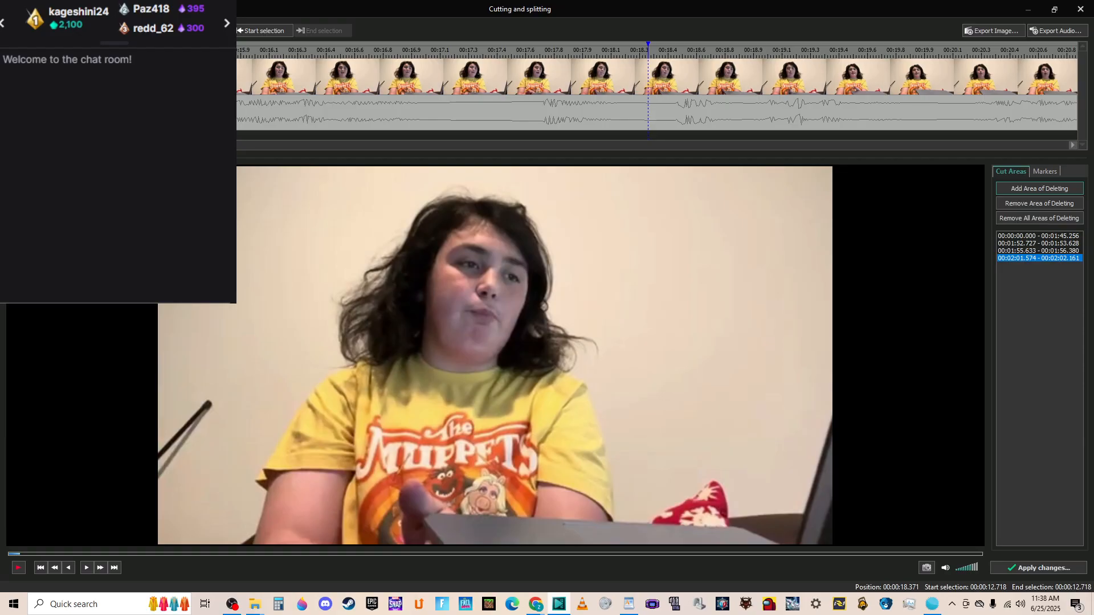
scroll(655, 86, left, 3)
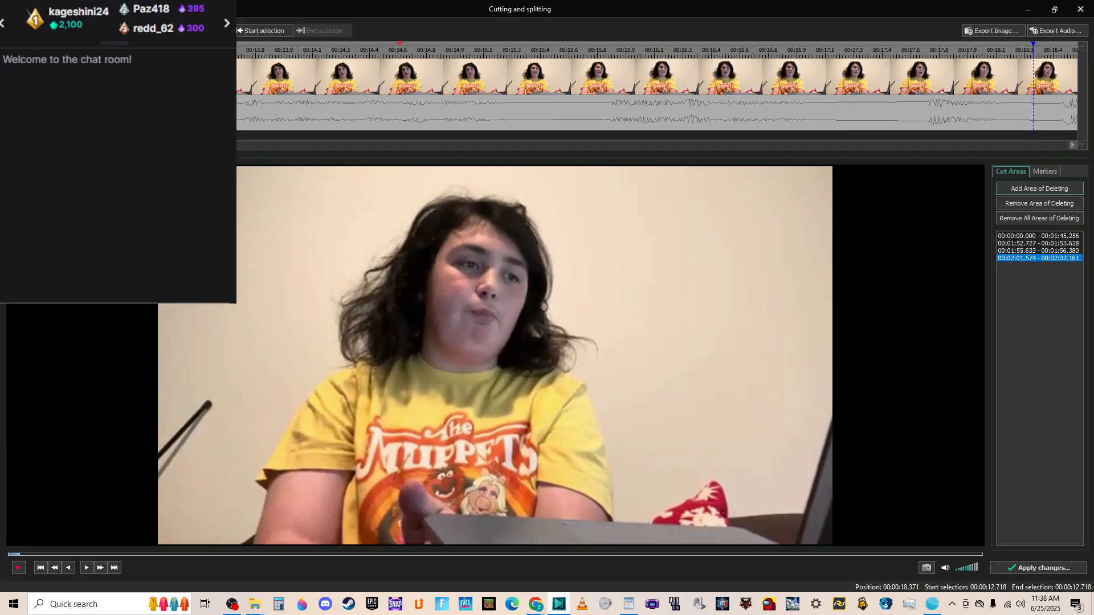
click(1058, 568)
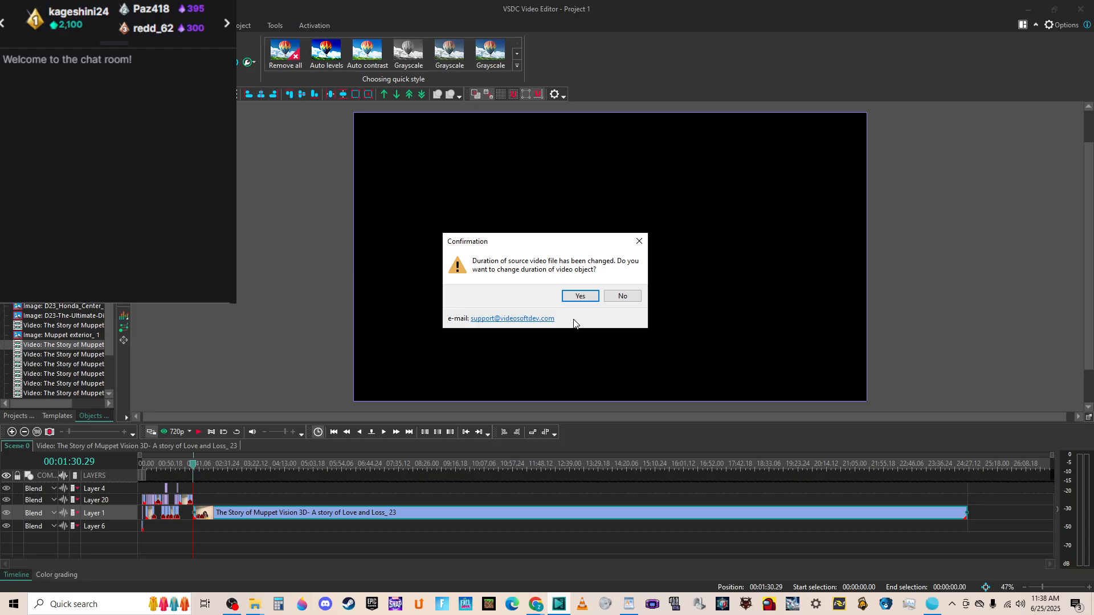
click(579, 298)
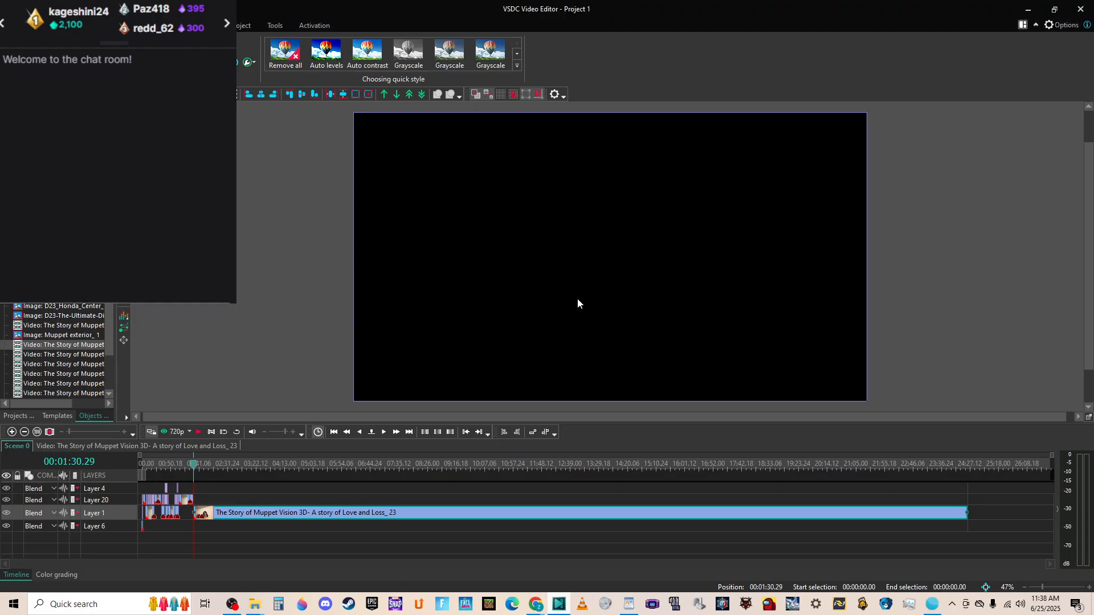
Reopen the long clip in a maximized Cutting and splitting window and skim it for the dark transition between takes near 00:08:38.
right_click(300, 517)
click(350, 364)
click(764, 120)
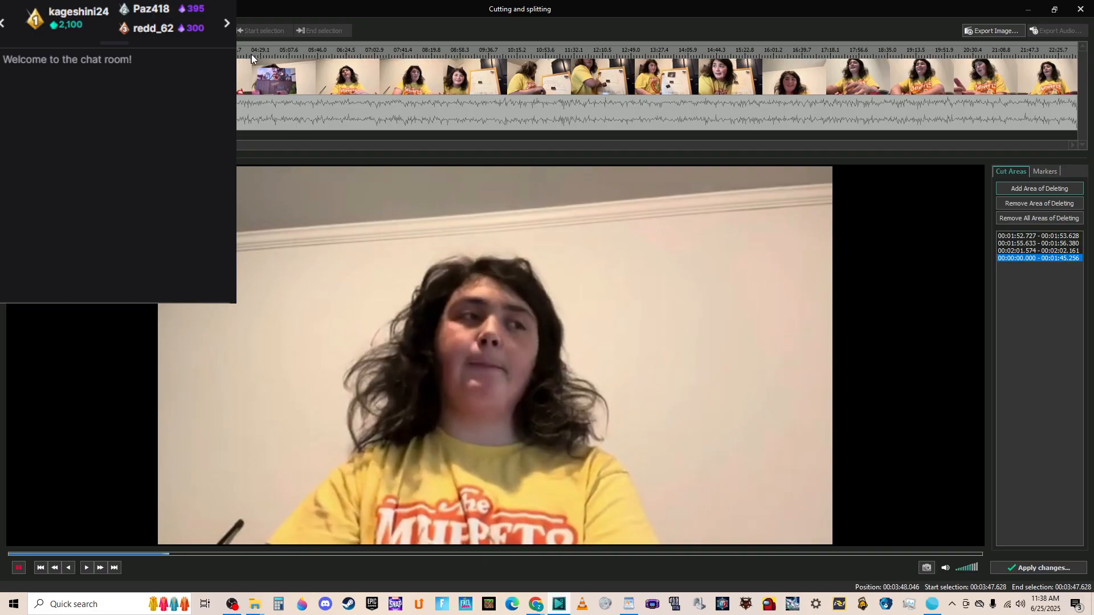
click(296, 52)
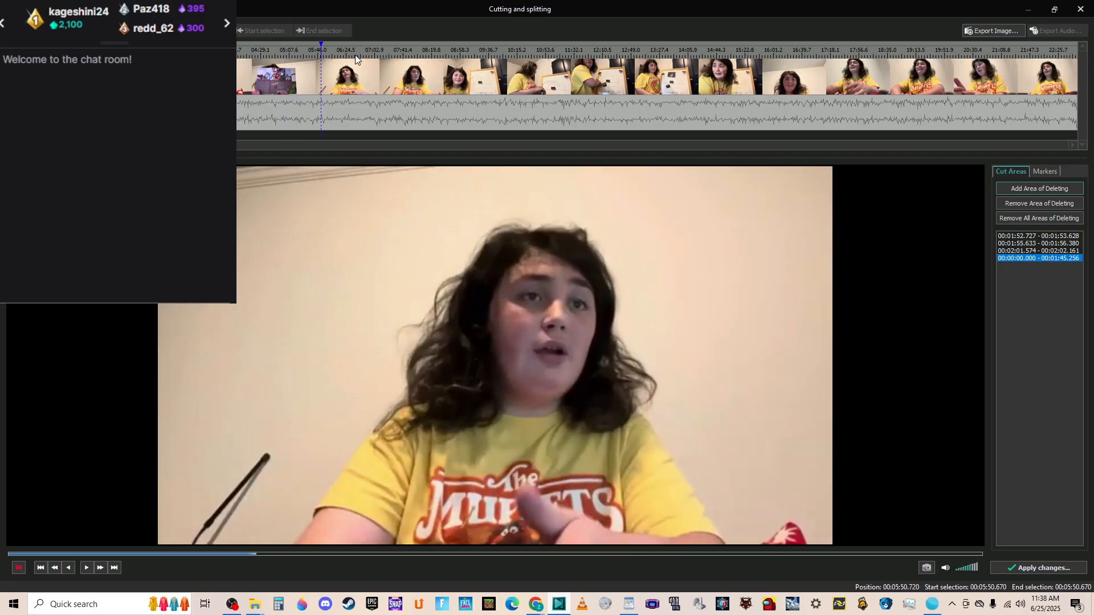
click(438, 53)
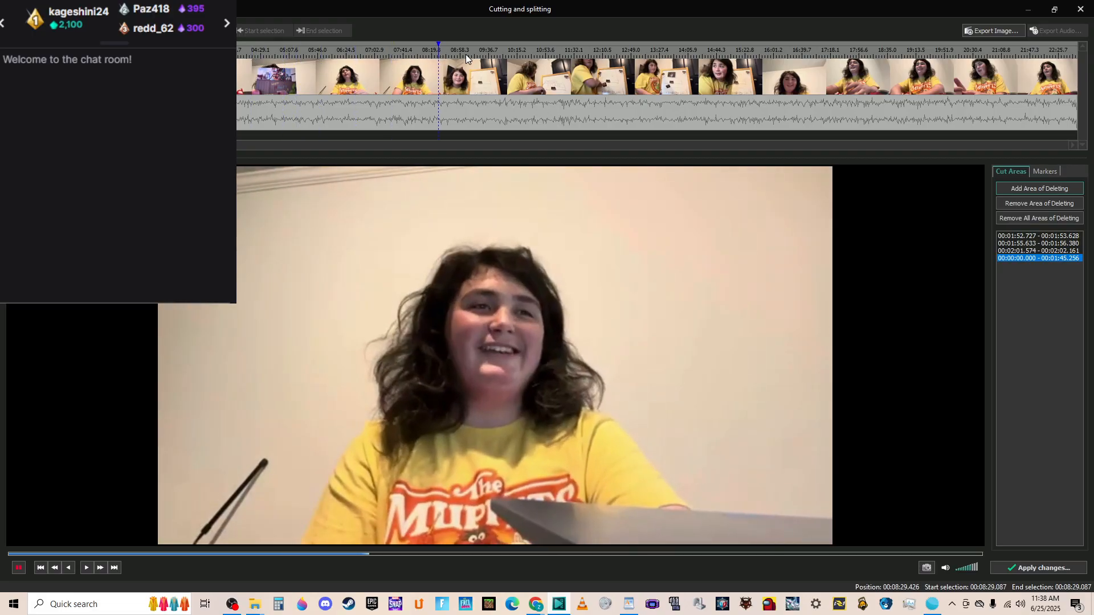
click(455, 54)
click(445, 53)
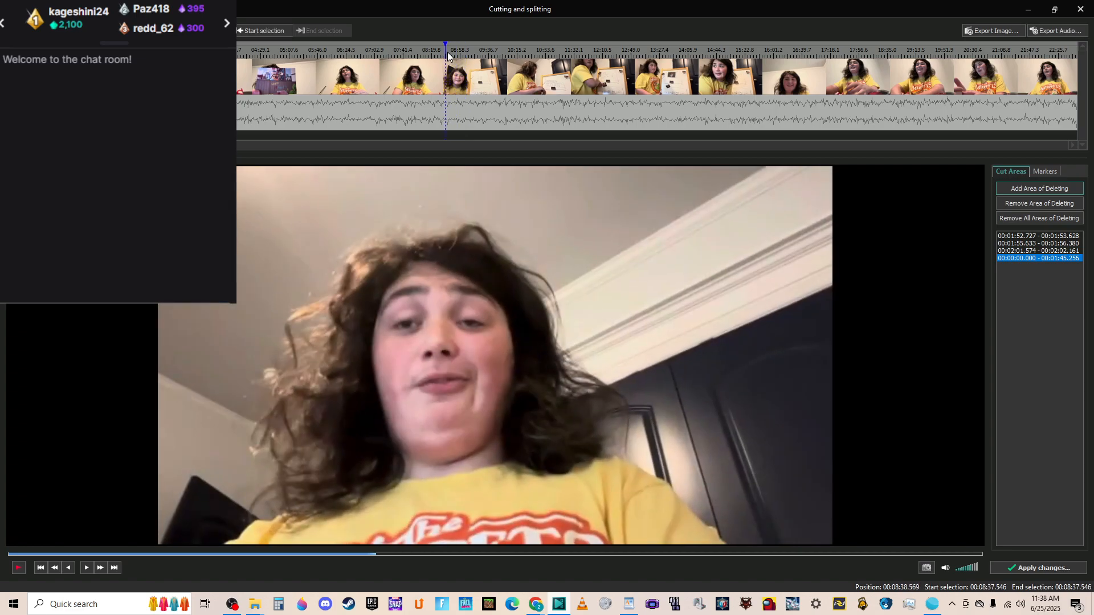
click(443, 53)
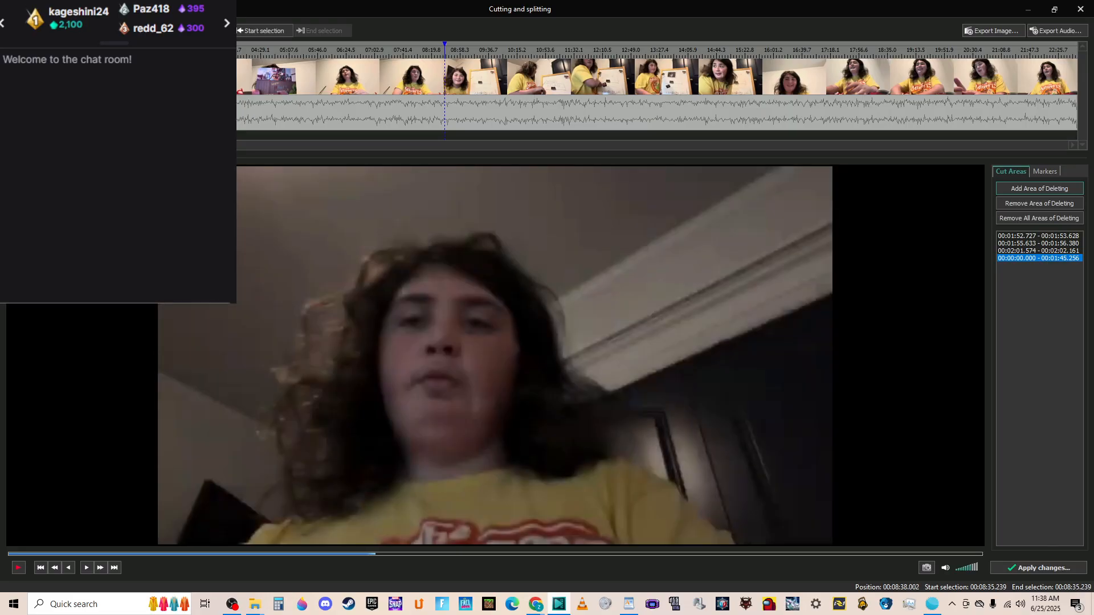
Place a marker on the black frame at 00:08:37.878 and apply it to split the long clip in two.
scroll(426, 64, up, 5)
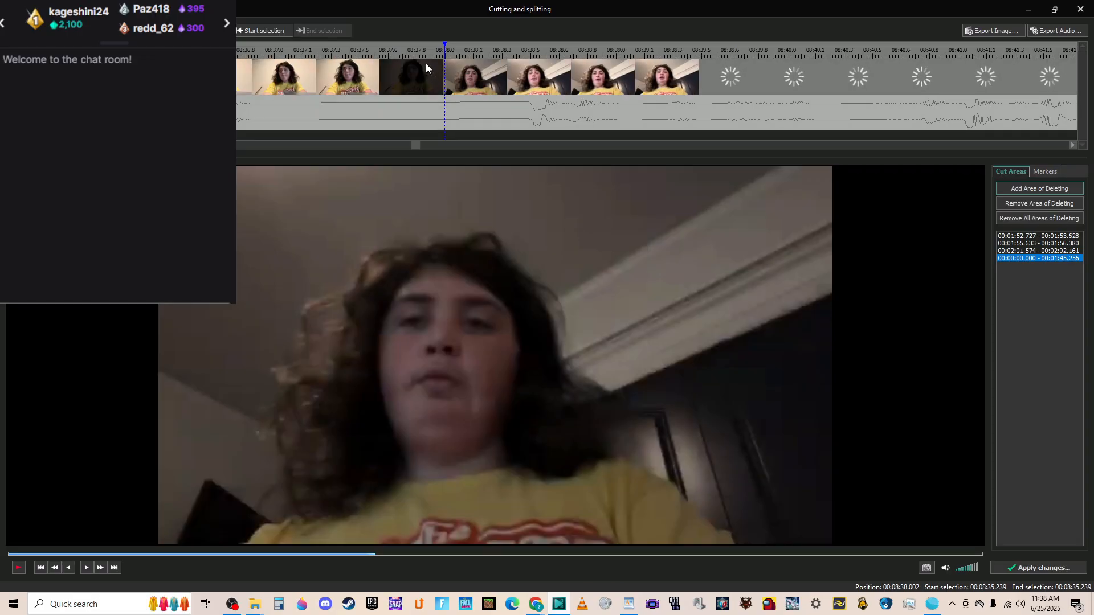
click(417, 52)
drag(410, 53, 424, 49)
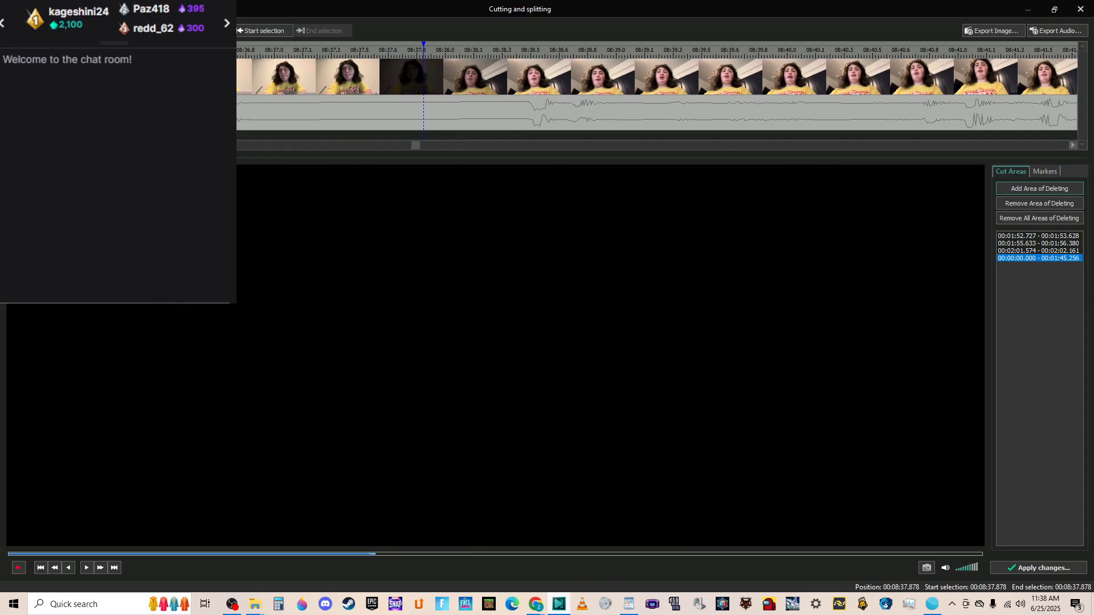
key(m)
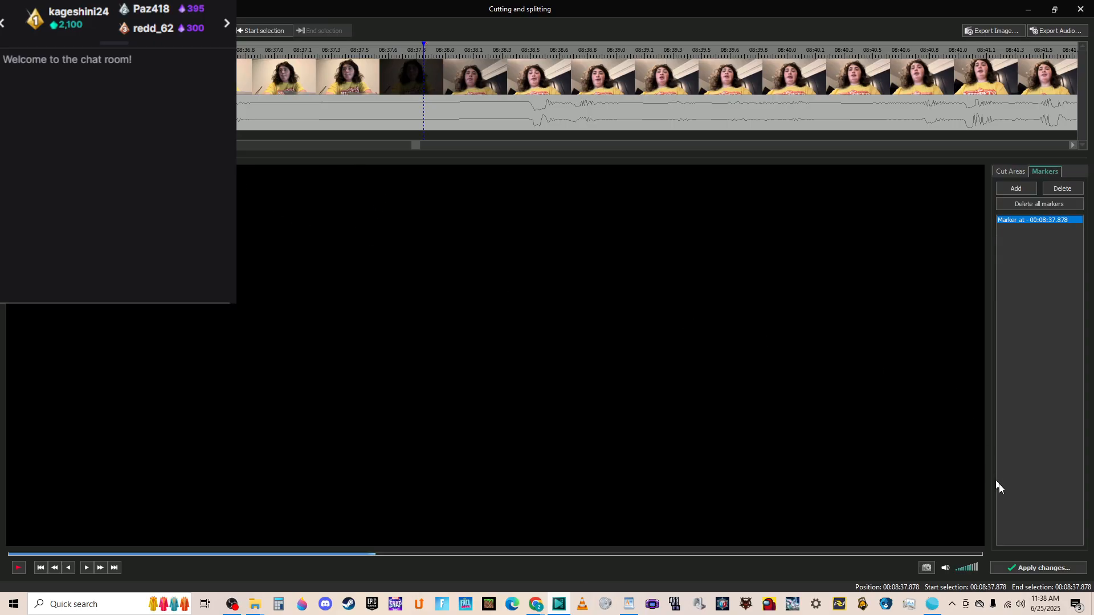
click(1056, 569)
click(621, 336)
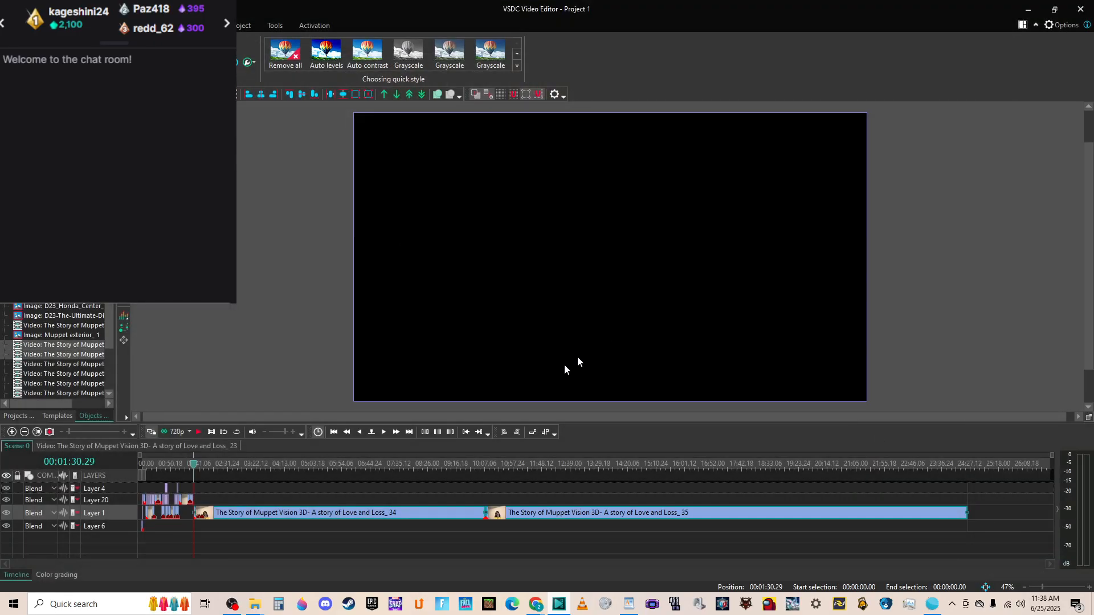
Open only the first part of the split clip in a maximized Cutting and splitting window.
click(397, 539)
right_click(362, 512)
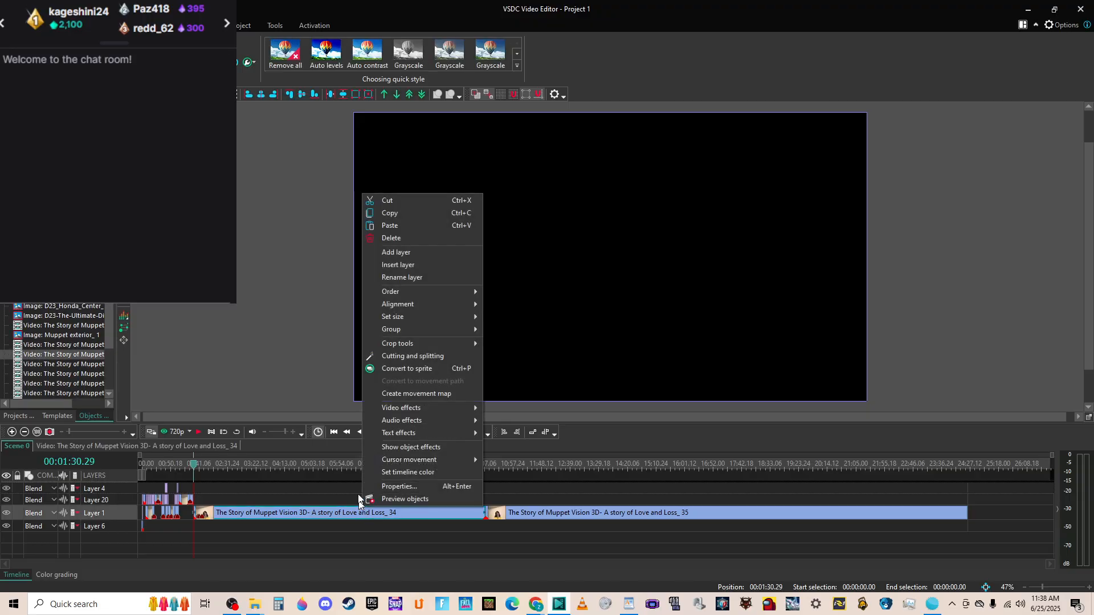
click(404, 357)
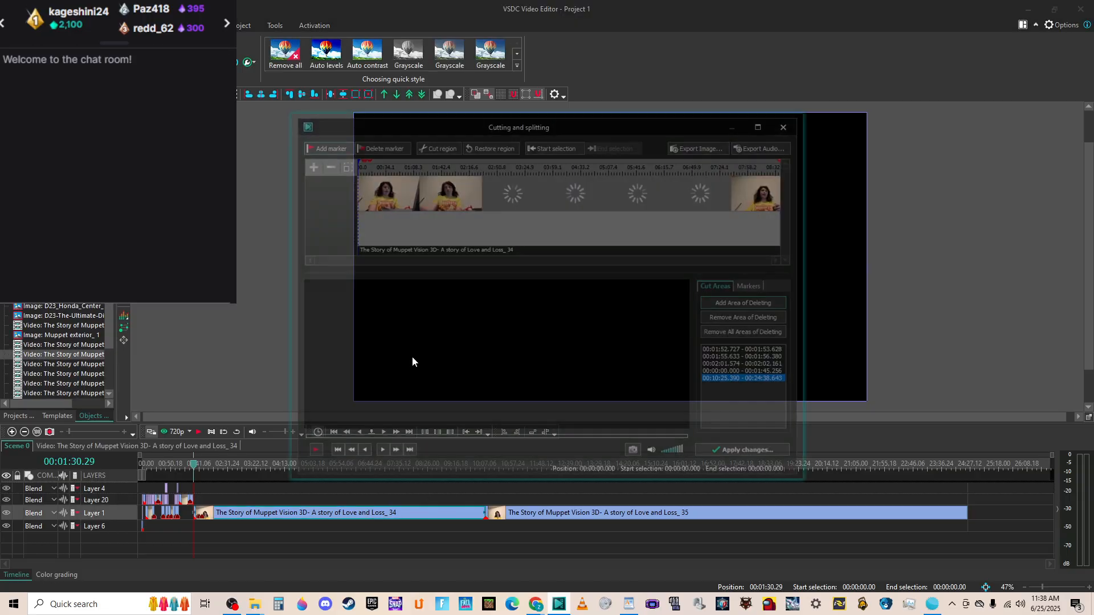
click(763, 123)
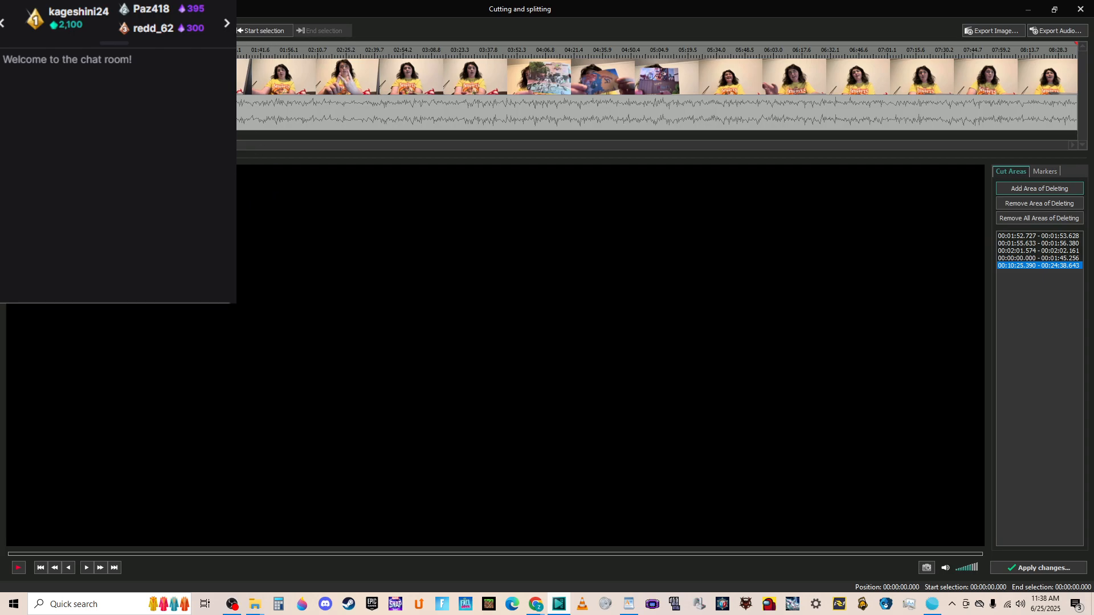
scroll(466, 100, up, 5)
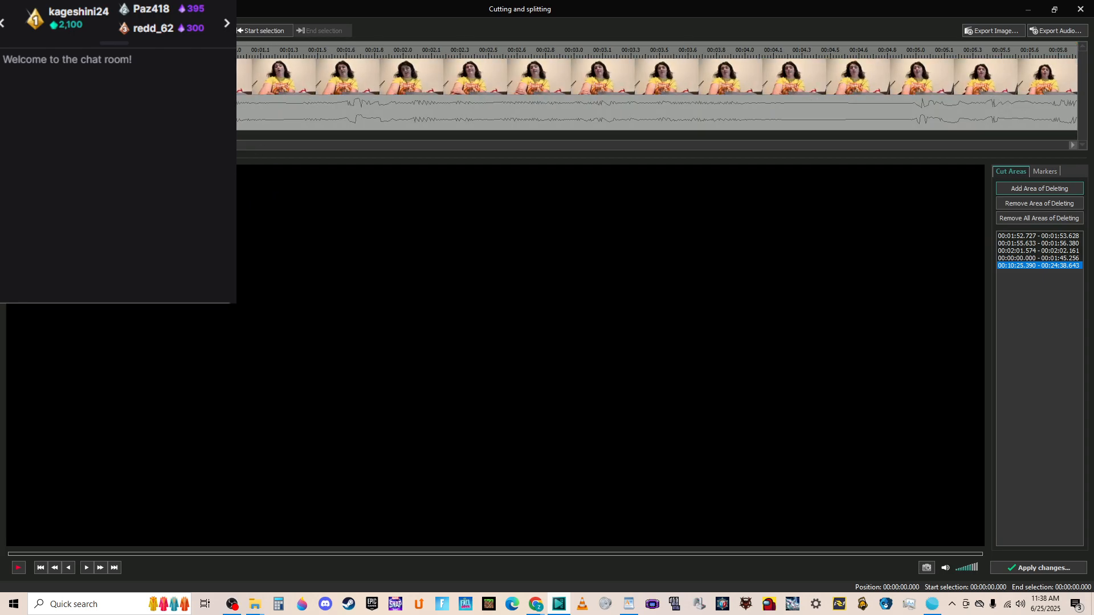
scroll(656, 95, down, 5)
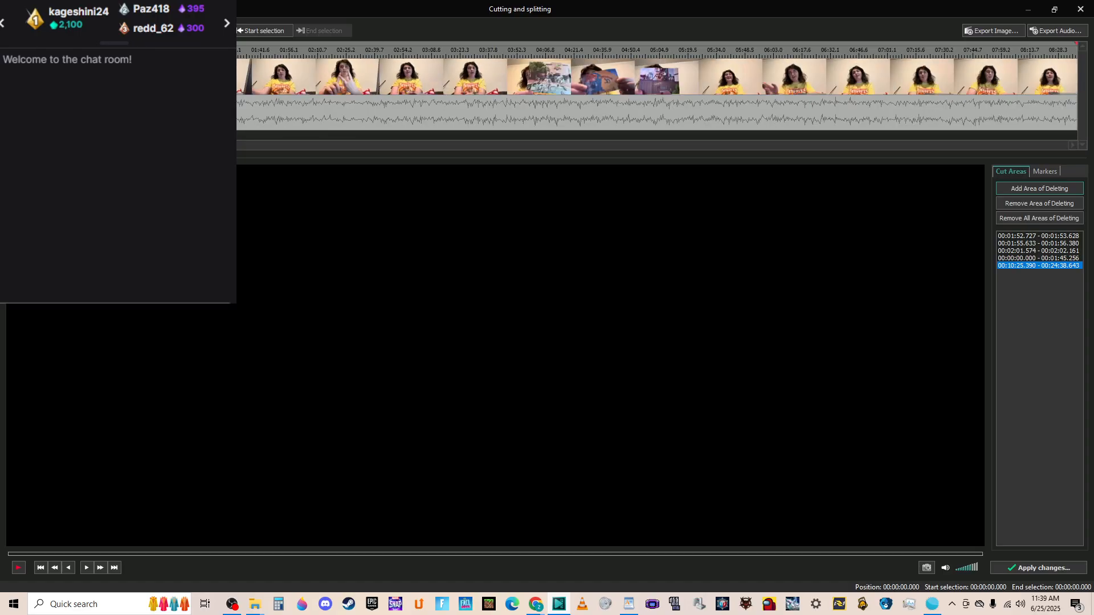
Skim the first part between about 00:02:34 and 00:05:40 to locate the transition to the next take.
click(509, 49)
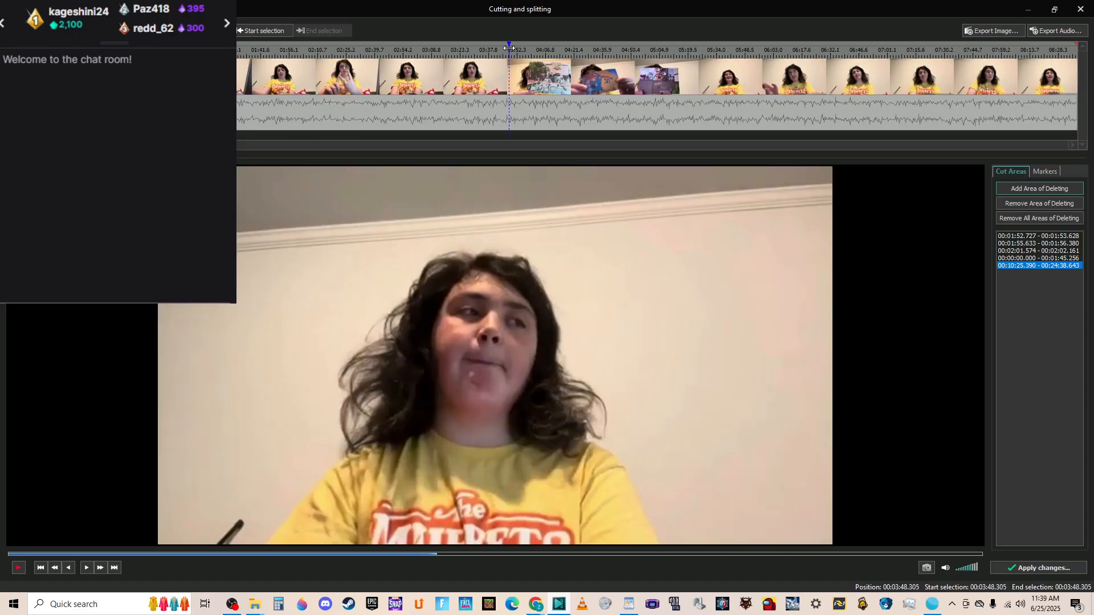
key(space)
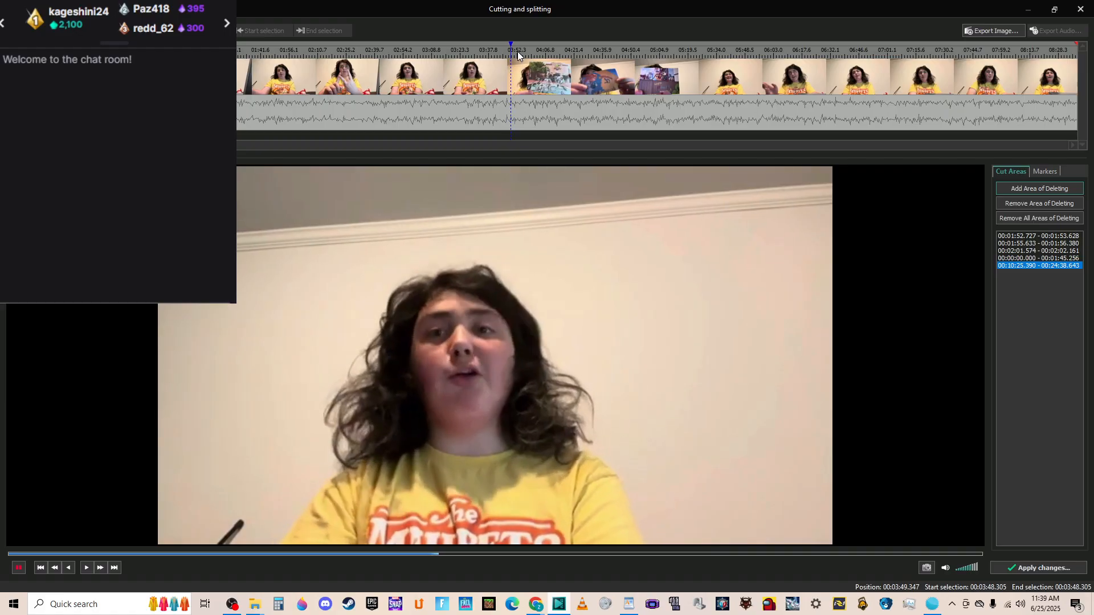
click(363, 50)
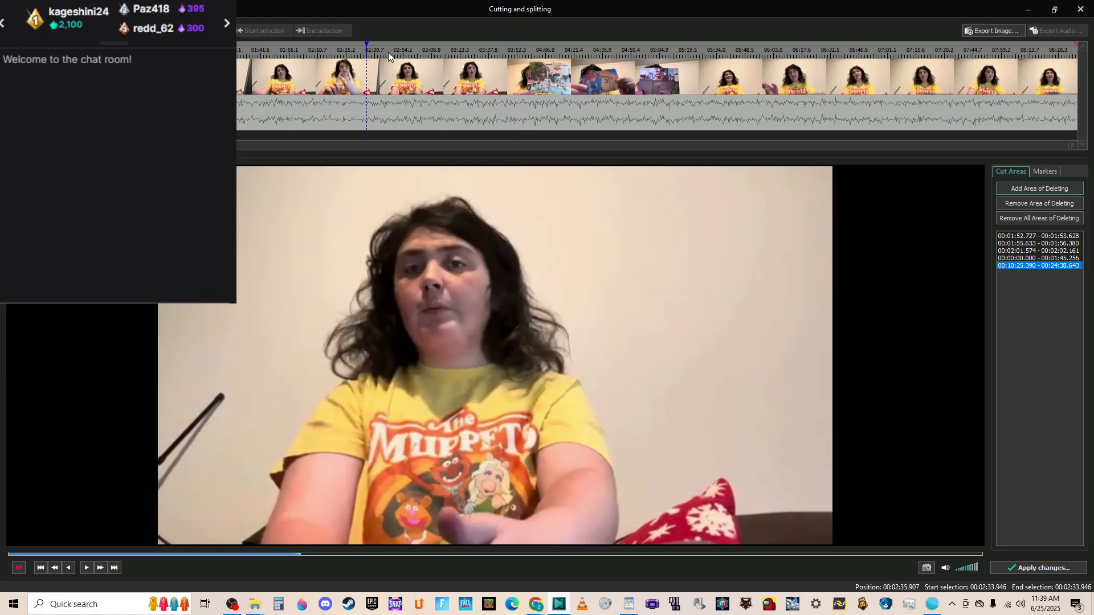
click(388, 53)
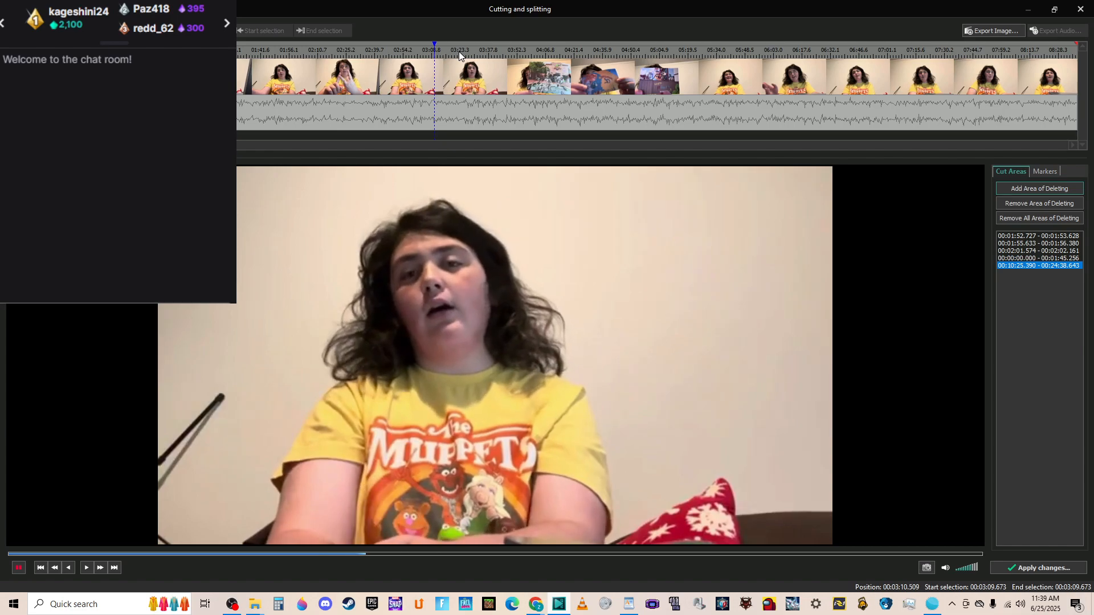
click(459, 51)
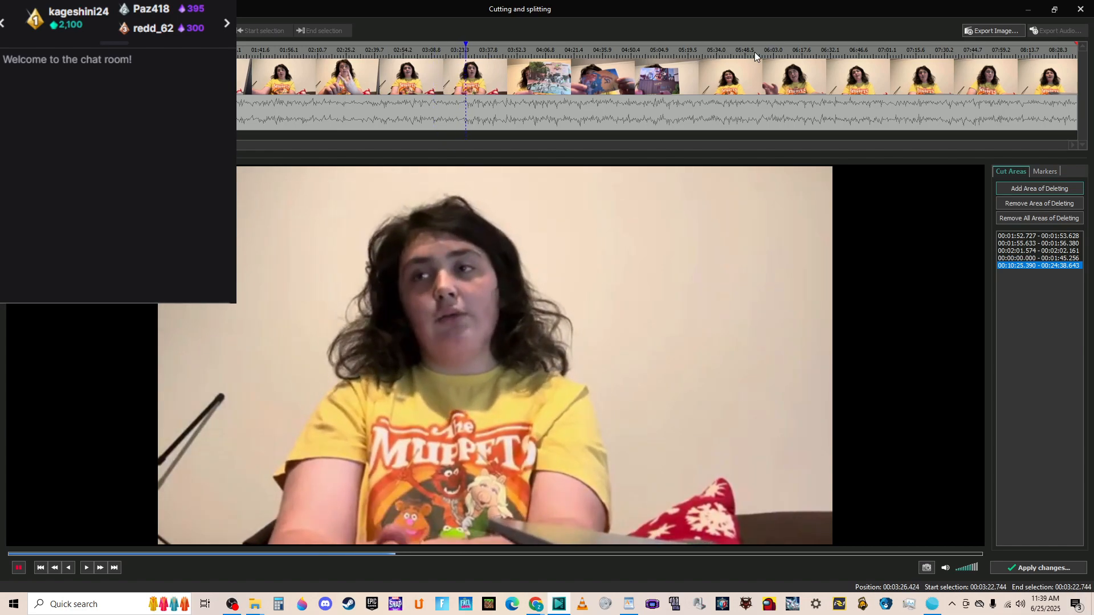
click(649, 53)
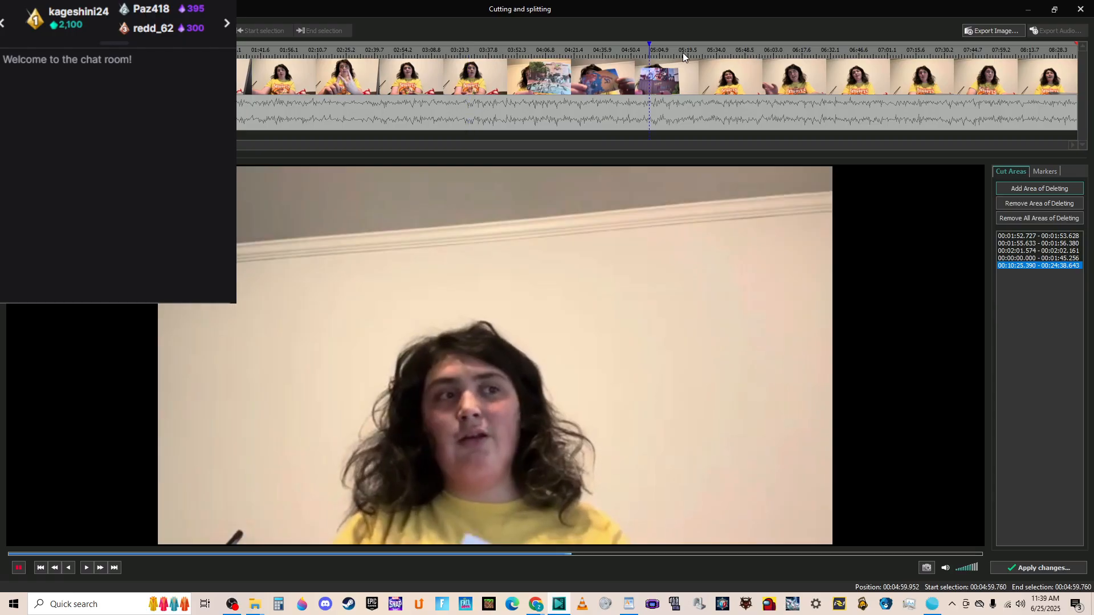
click(692, 53)
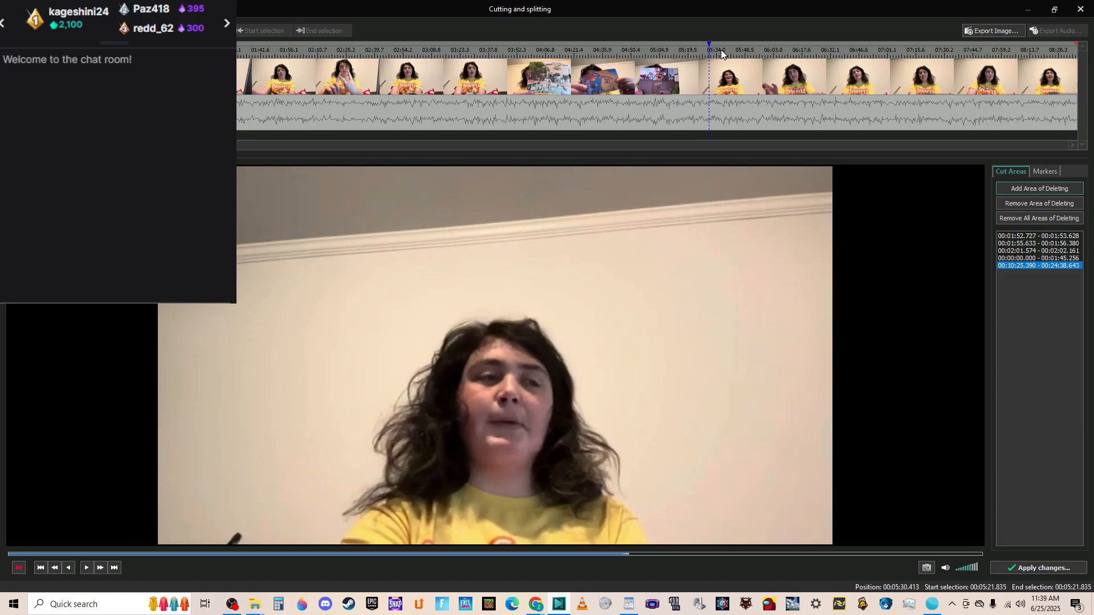
click(720, 50)
click(743, 50)
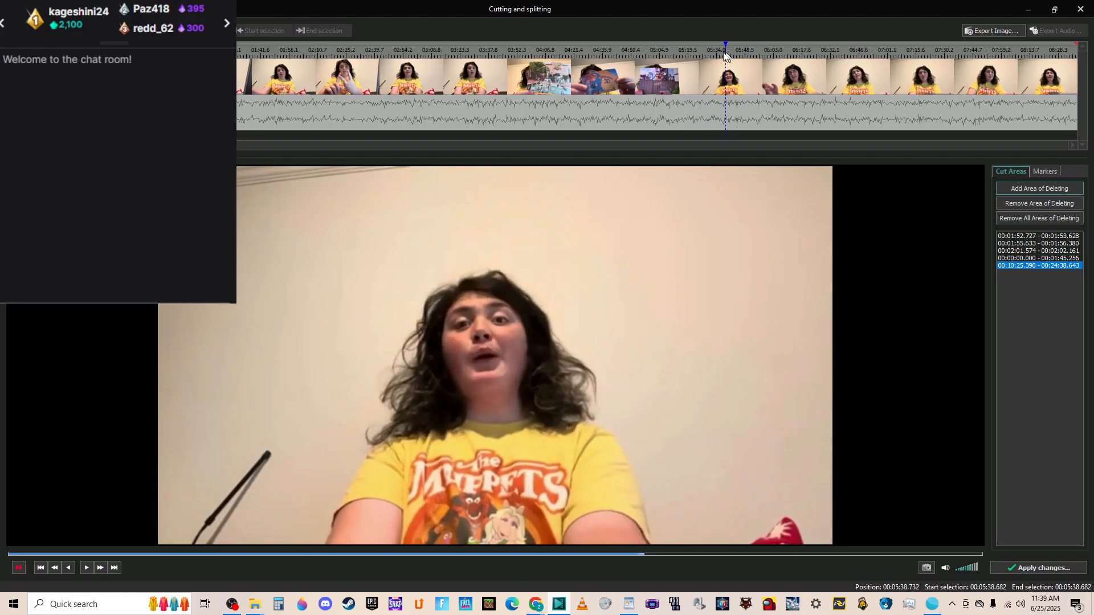
click(714, 52)
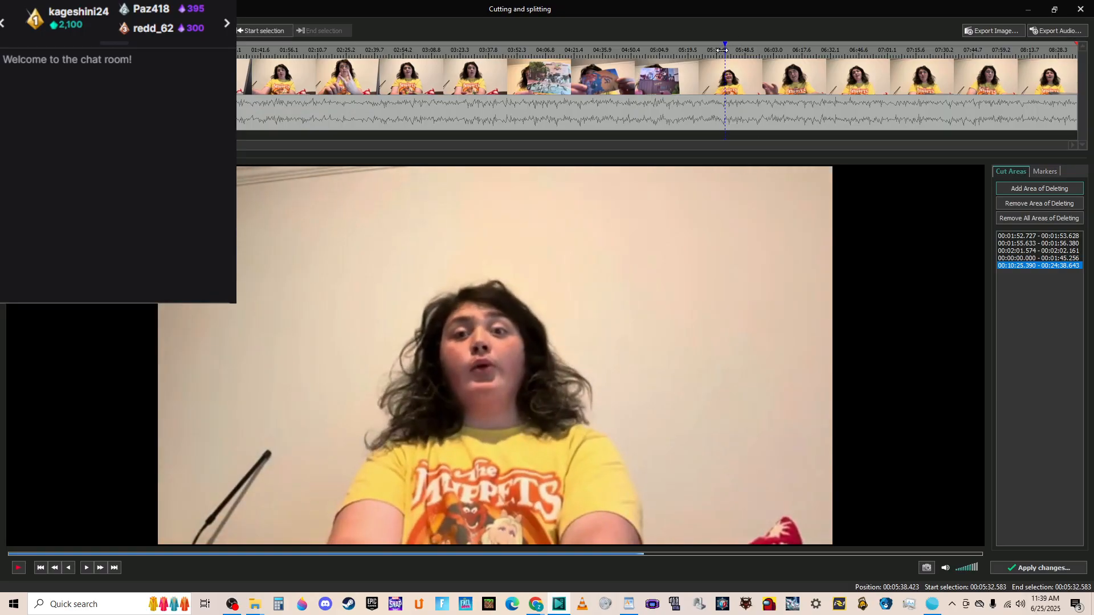
click(723, 56)
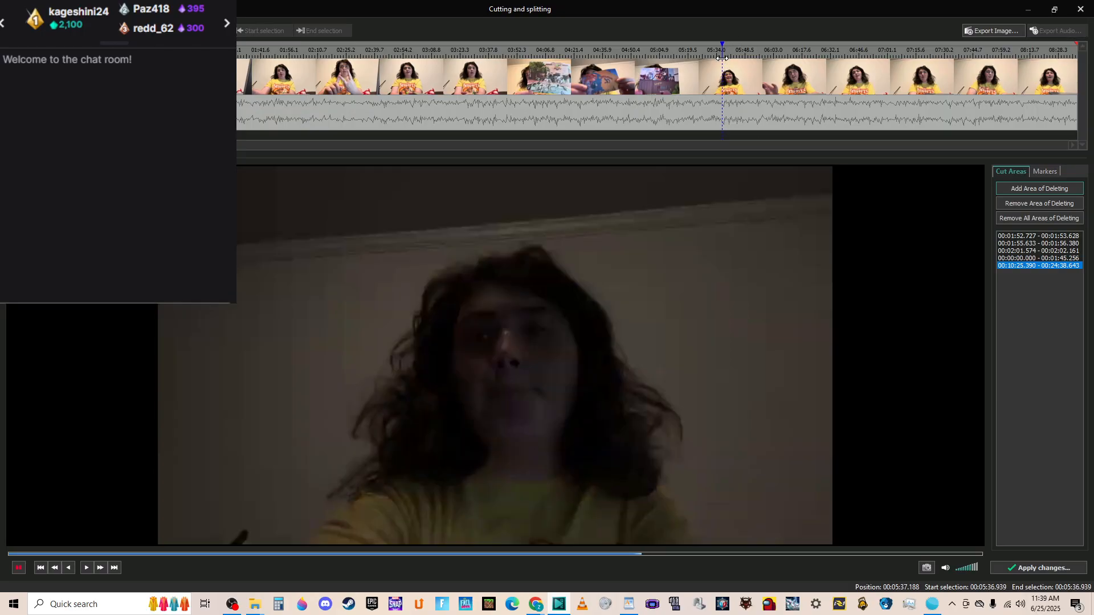
Place a marker on the black frame at 00:05:37.297 and apply it to split the first part in two.
scroll(722, 56, up, 5)
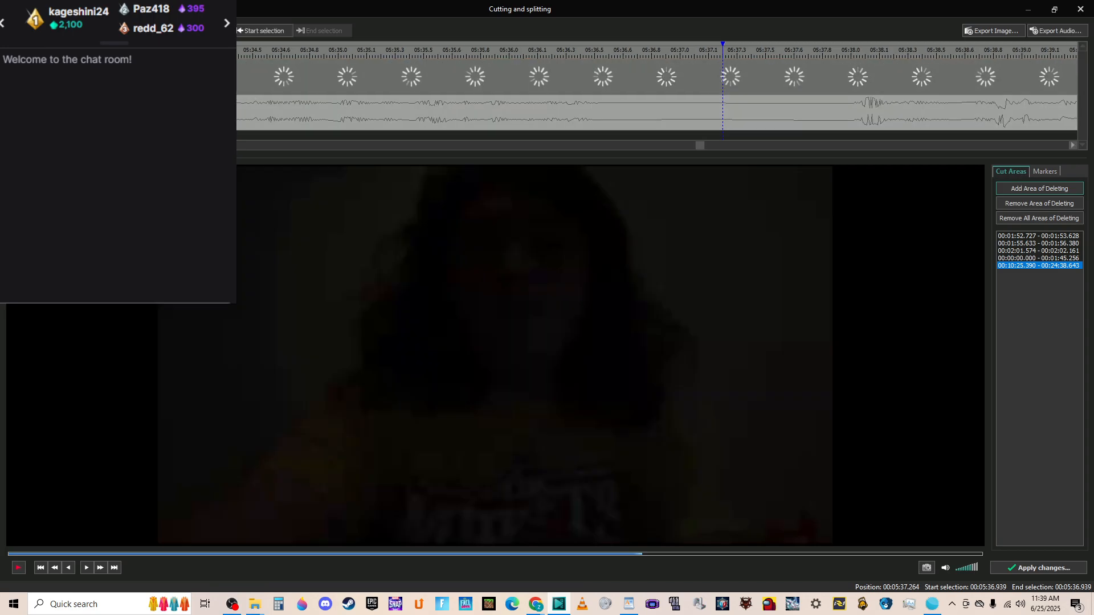
click(715, 54)
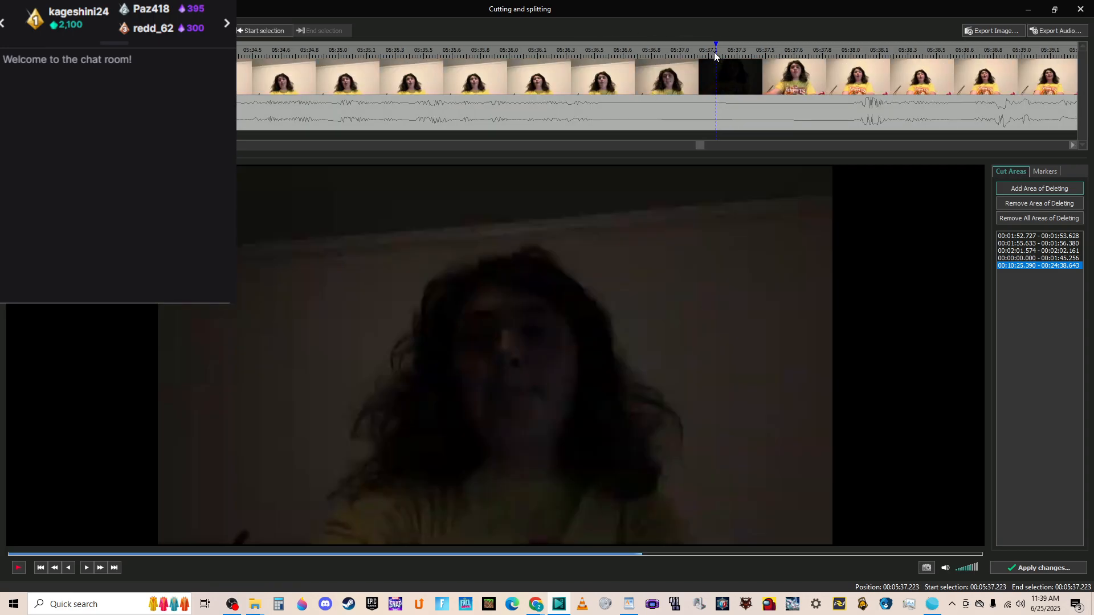
click(724, 53)
click(729, 53)
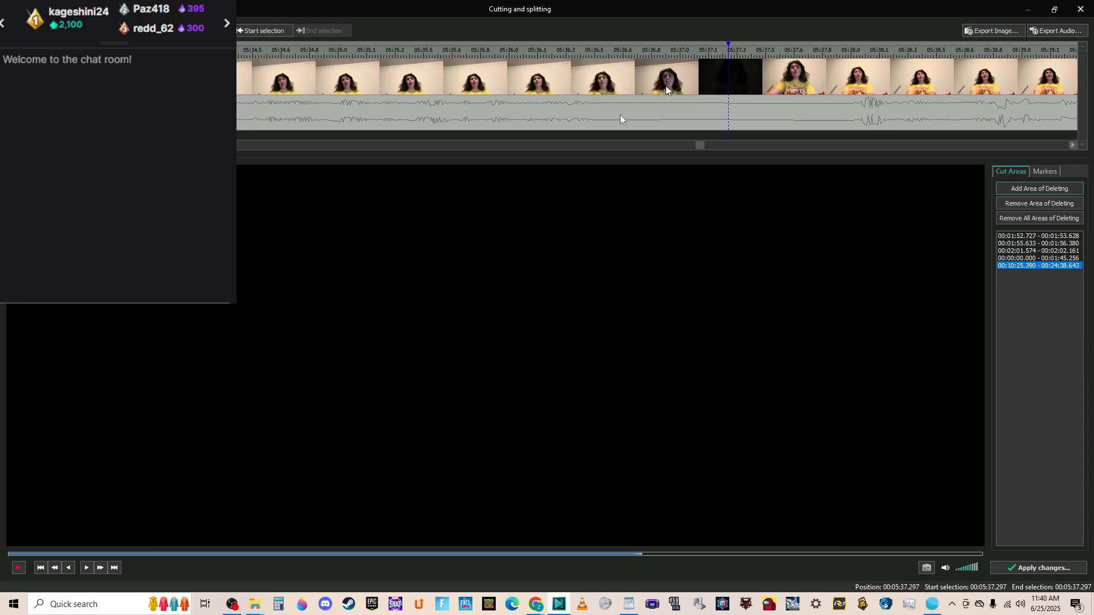
key(m)
click(1051, 566)
click(620, 338)
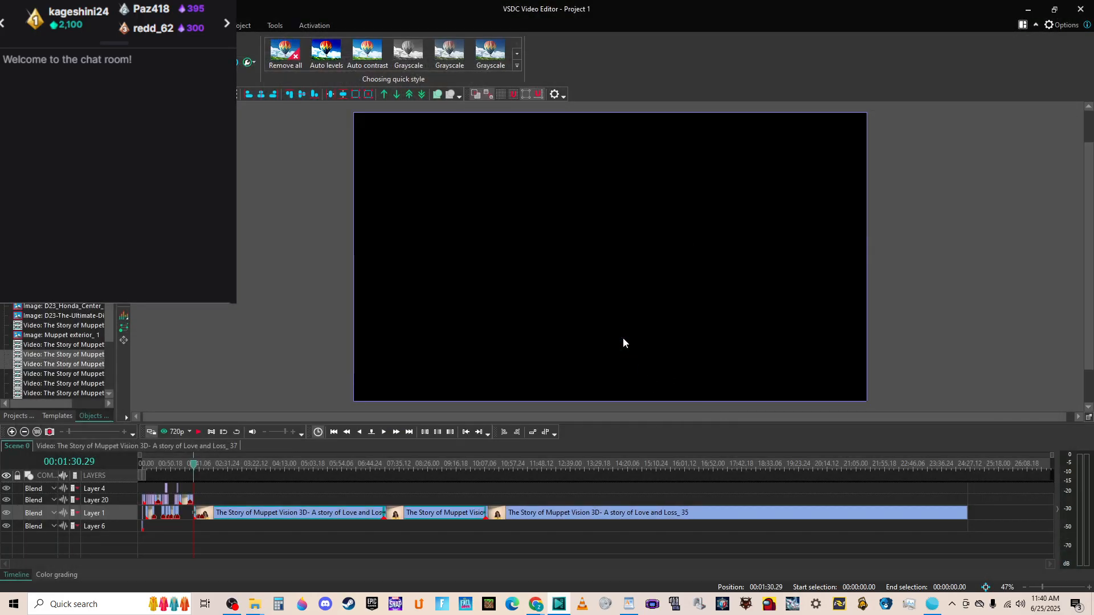
Deselect all clips, then open the shortened first part alone in a maximized Cutting and splitting window.
click(403, 525)
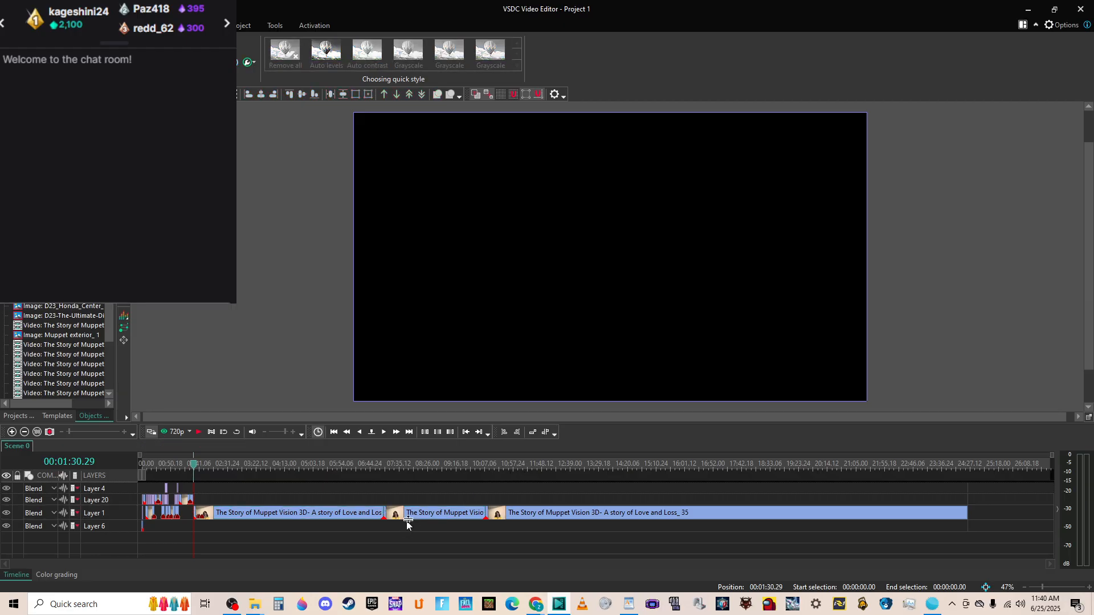
right_click(266, 512)
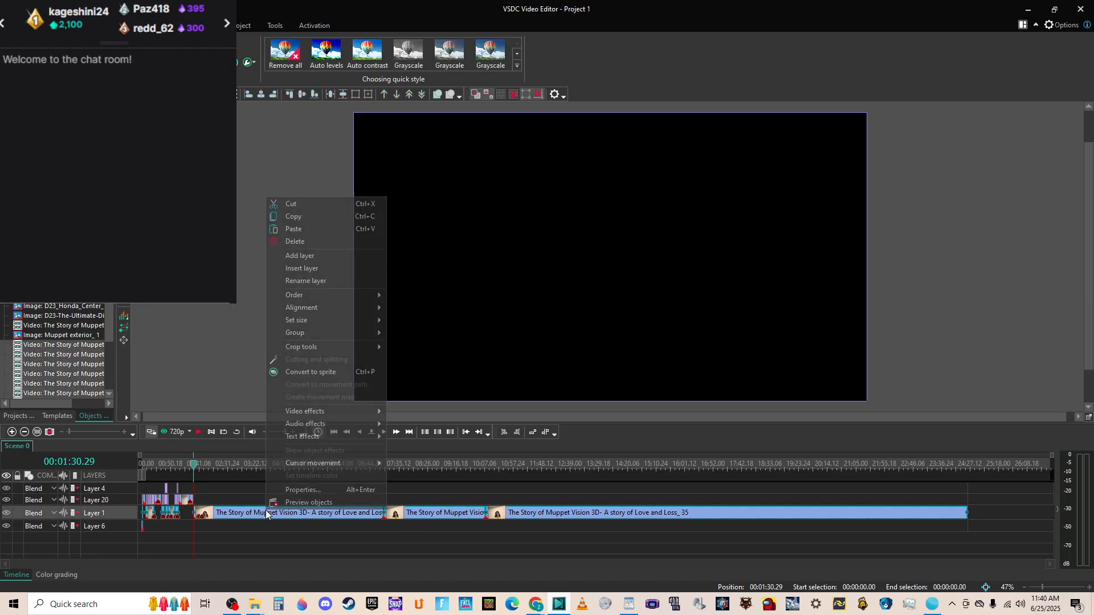
click(258, 533)
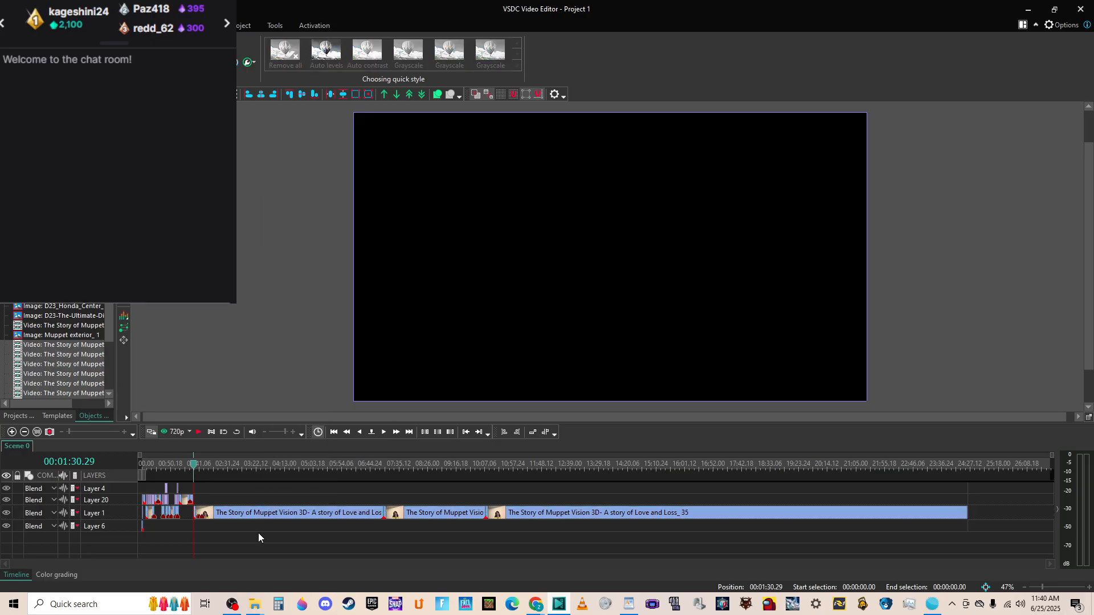
right_click(256, 512)
click(309, 361)
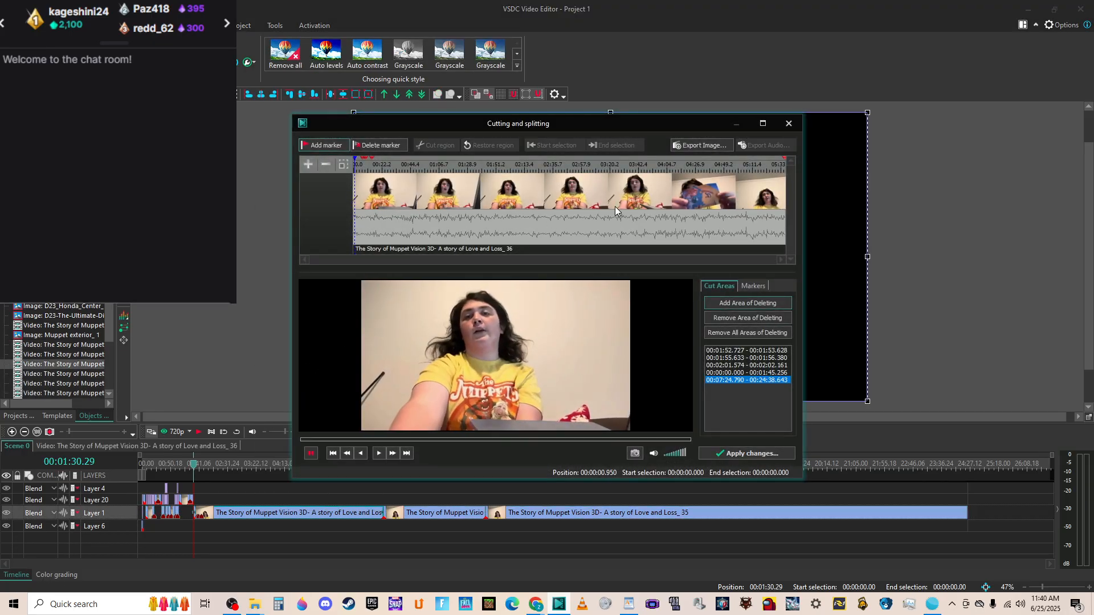
click(755, 120)
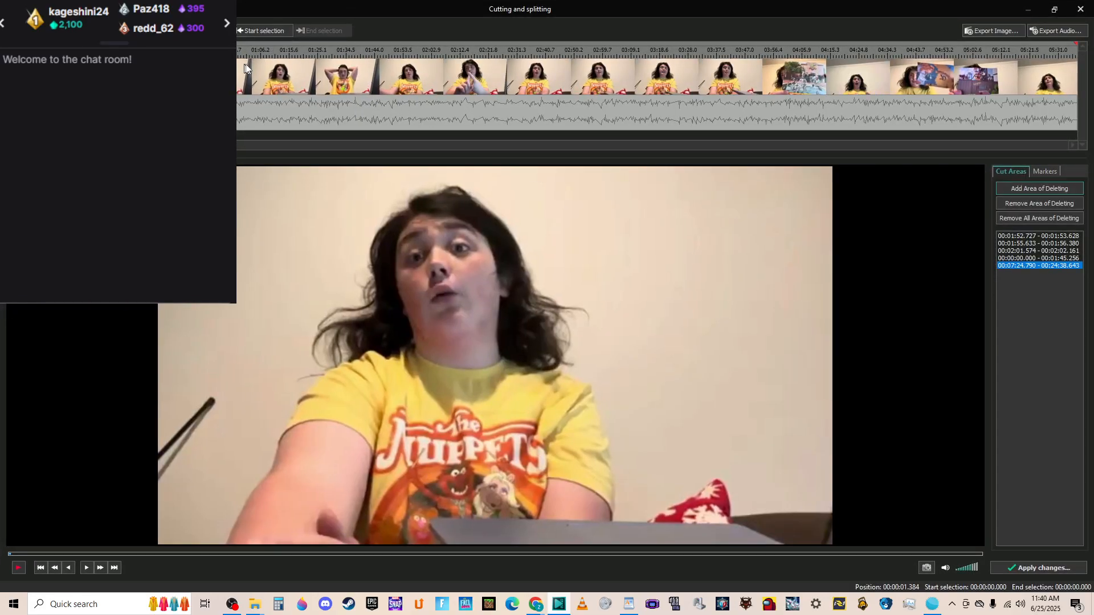
Skim the first part between about 00:00:28 and 00:02:43 to locate the transition between takes.
click(372, 53)
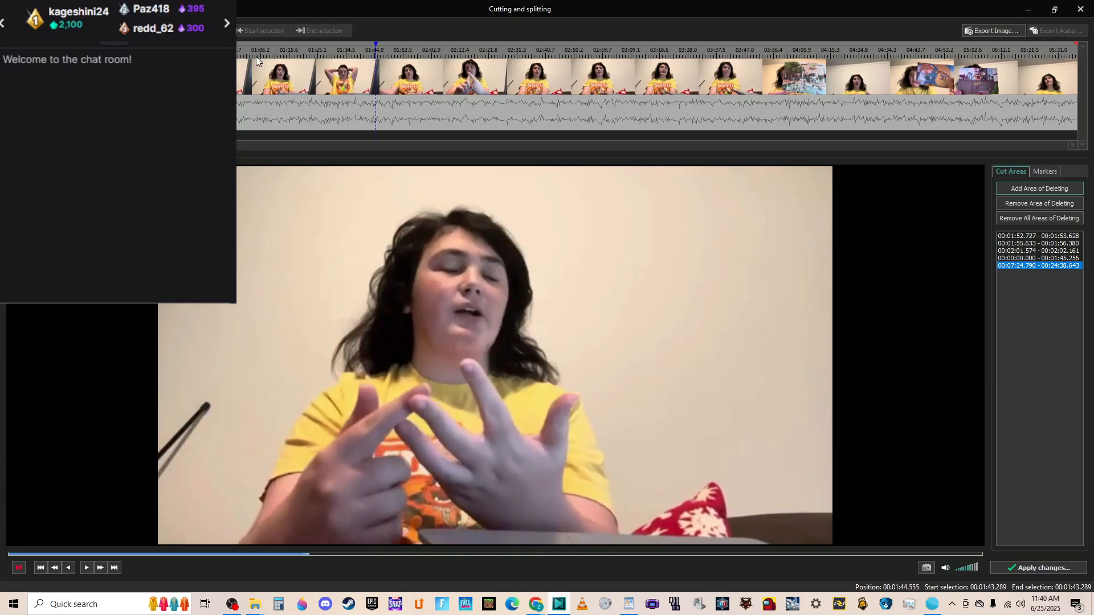
click(255, 55)
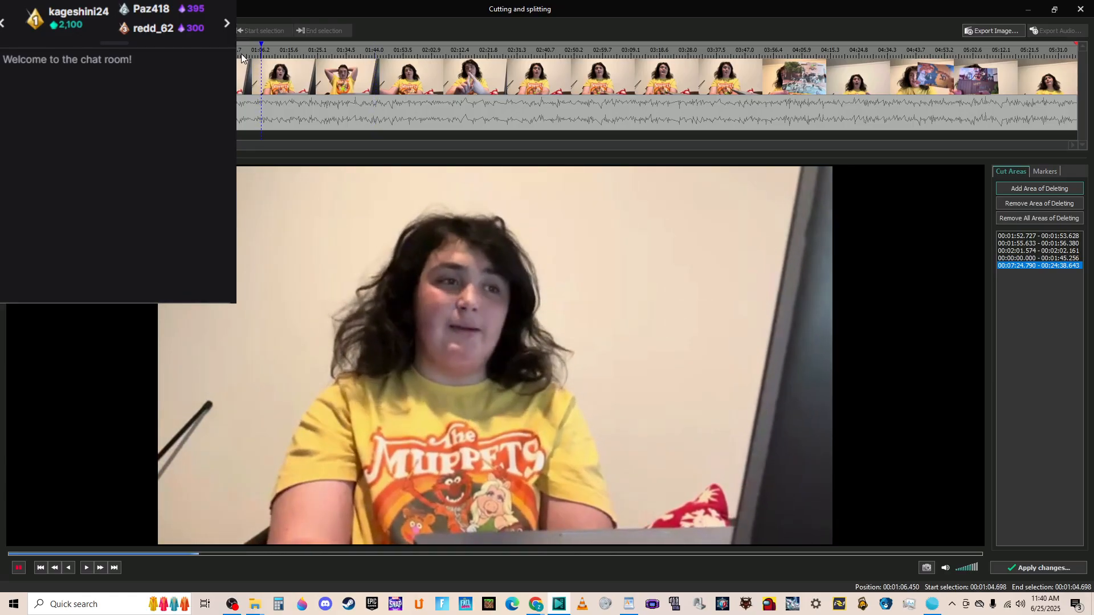
click(235, 49)
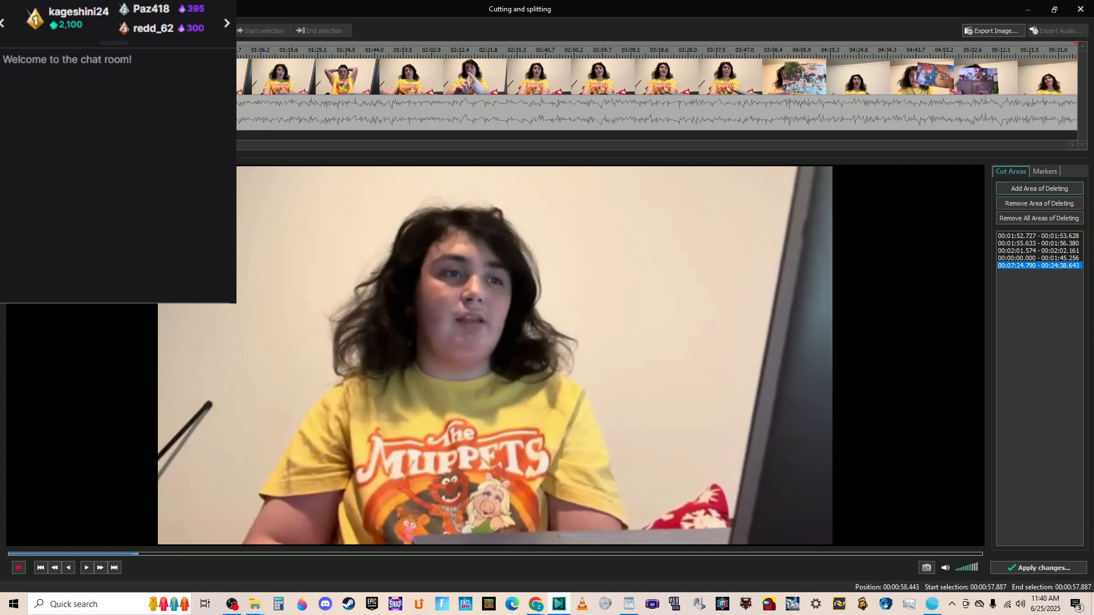
click(248, 56)
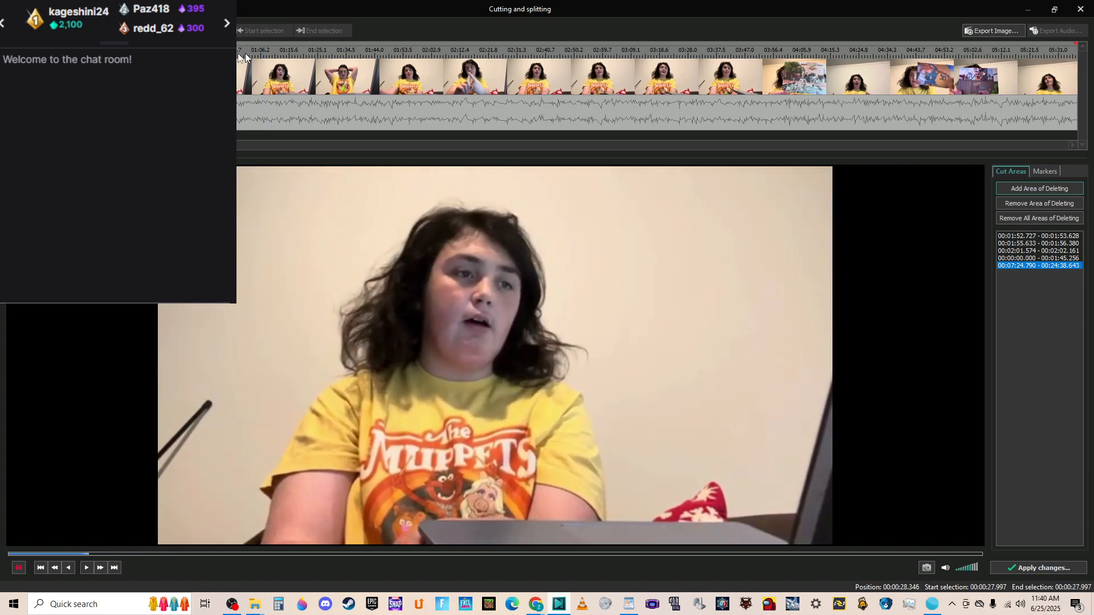
click(245, 54)
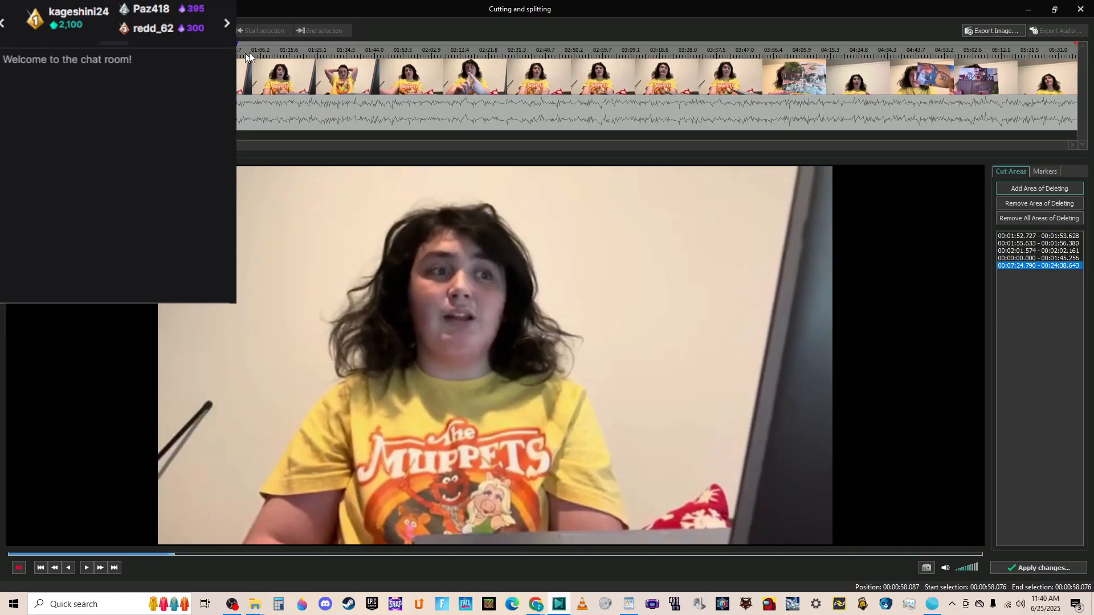
click(349, 51)
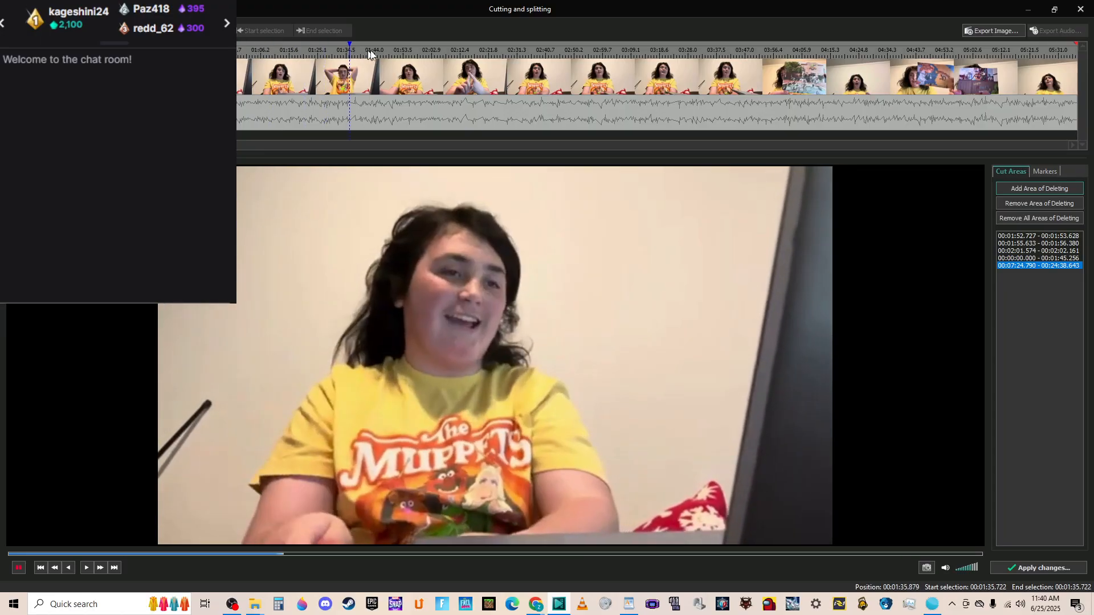
click(429, 52)
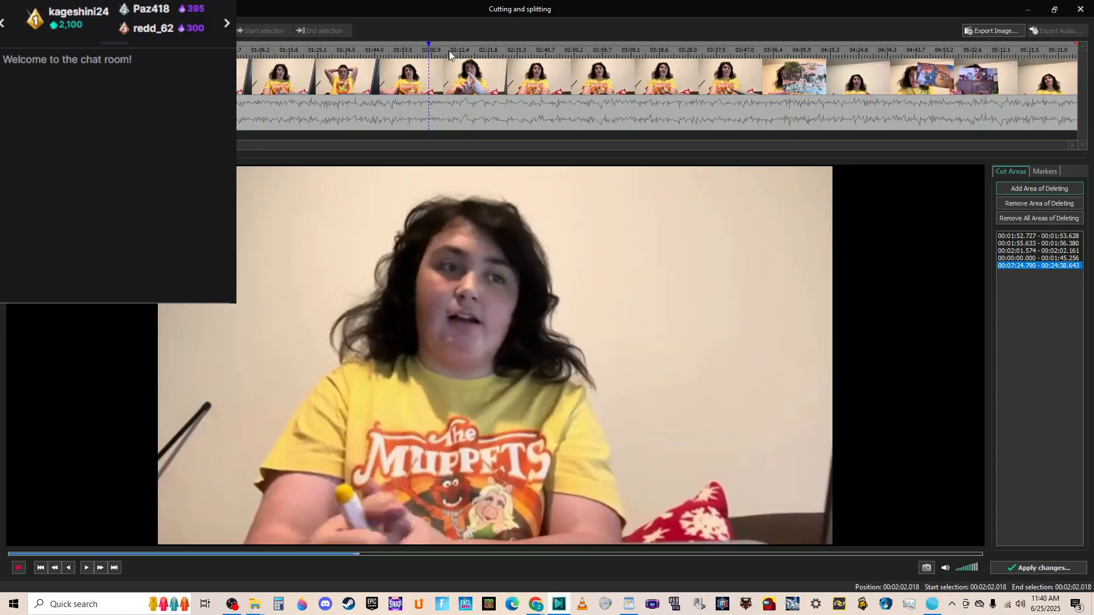
click(484, 52)
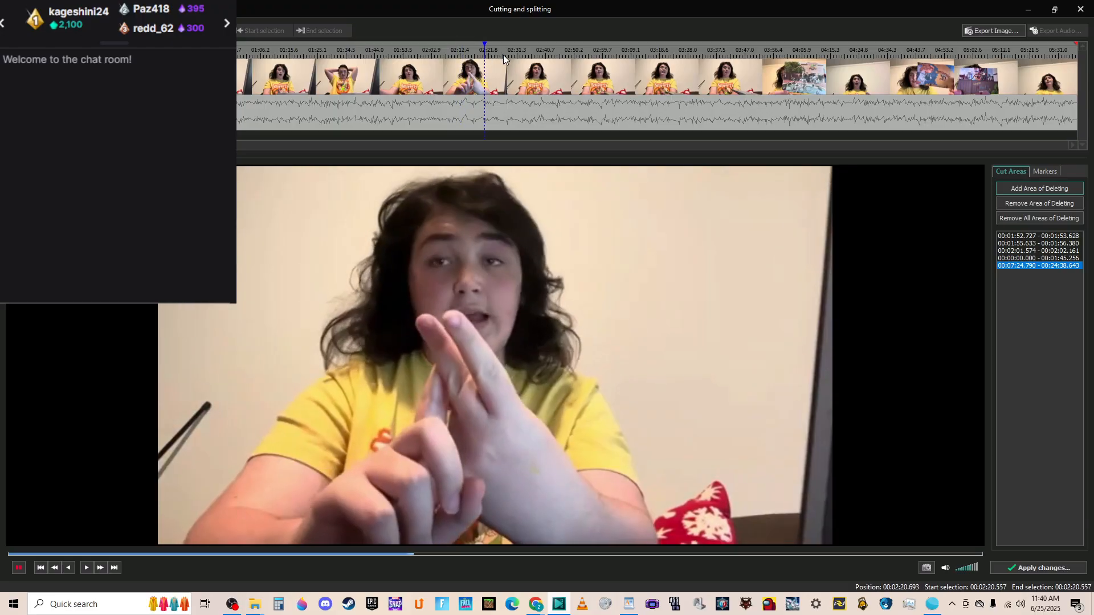
click(525, 53)
scroll(438, 72, up, 5)
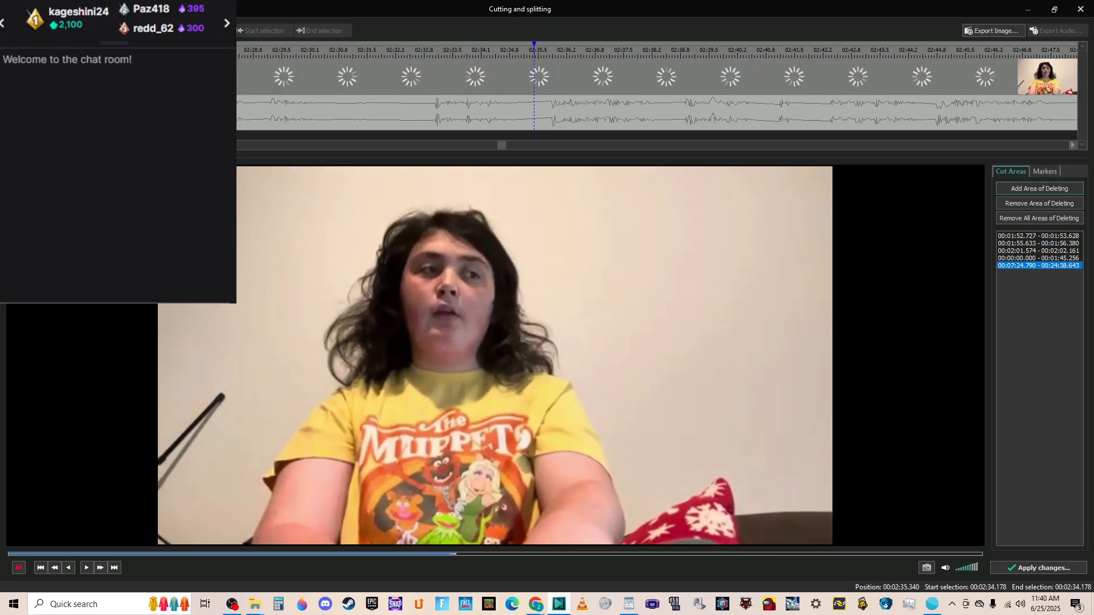
drag(504, 148, 521, 146)
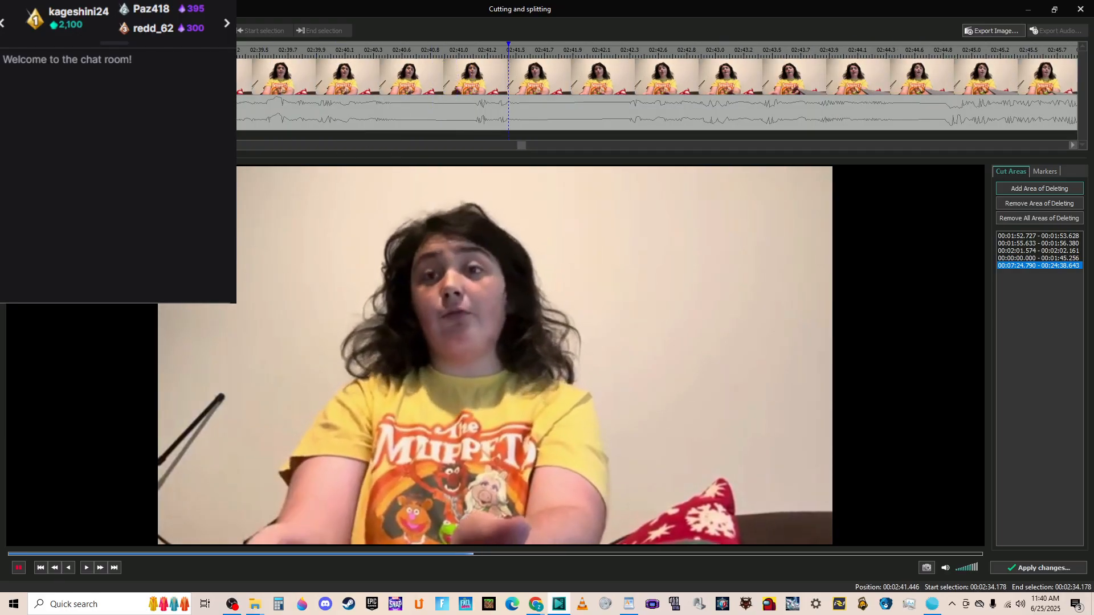
scroll(503, 139, down, 2)
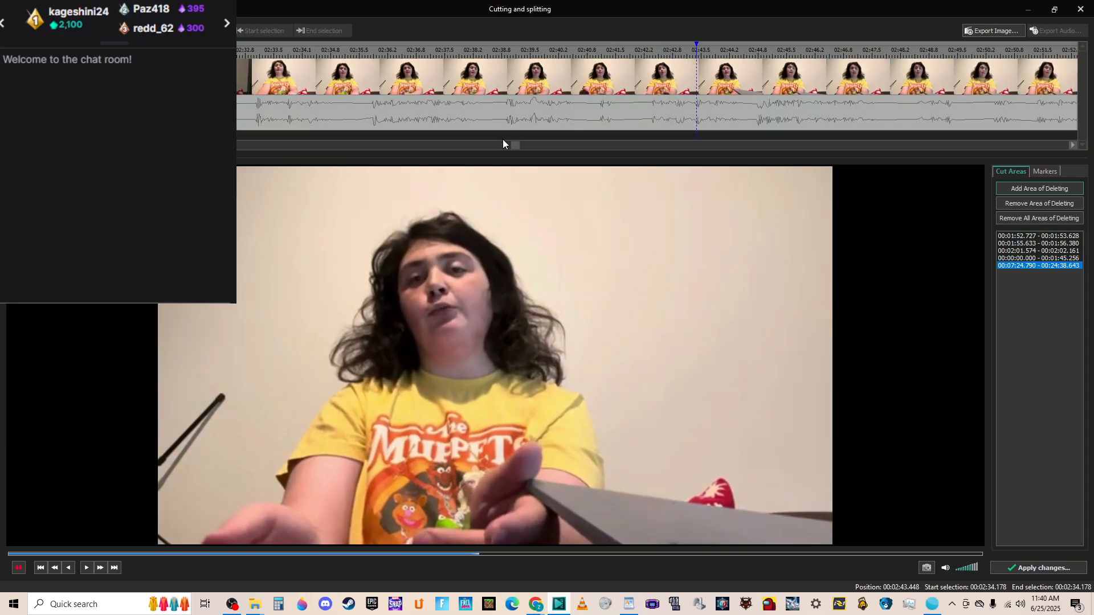
Place a marker on the black frame at 00:02:32.454 and apply it to split the first part in two.
click(447, 553)
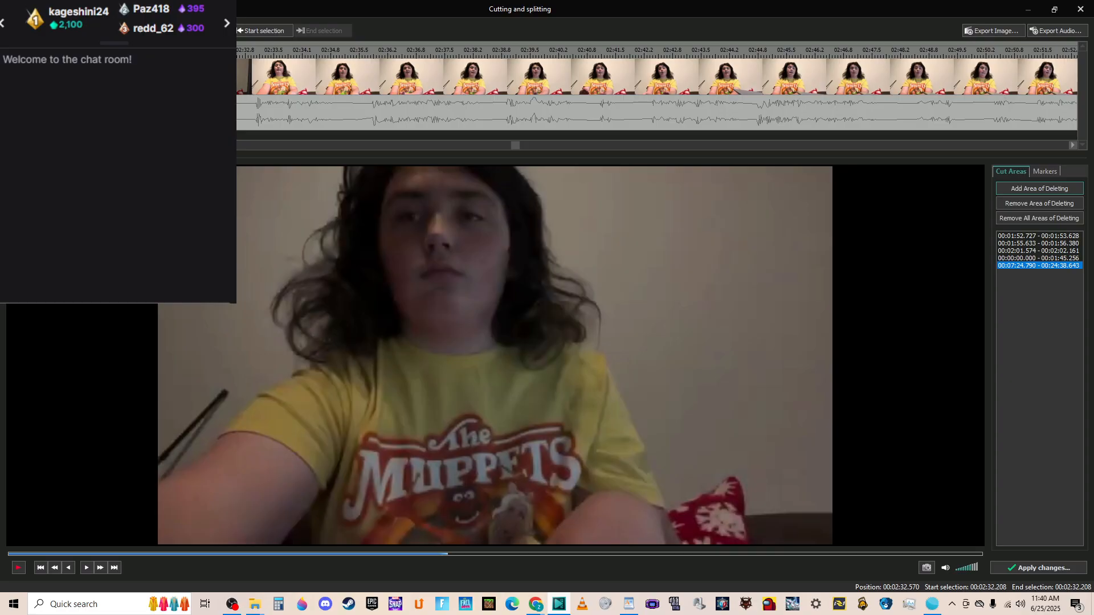
scroll(503, 139, up, 2)
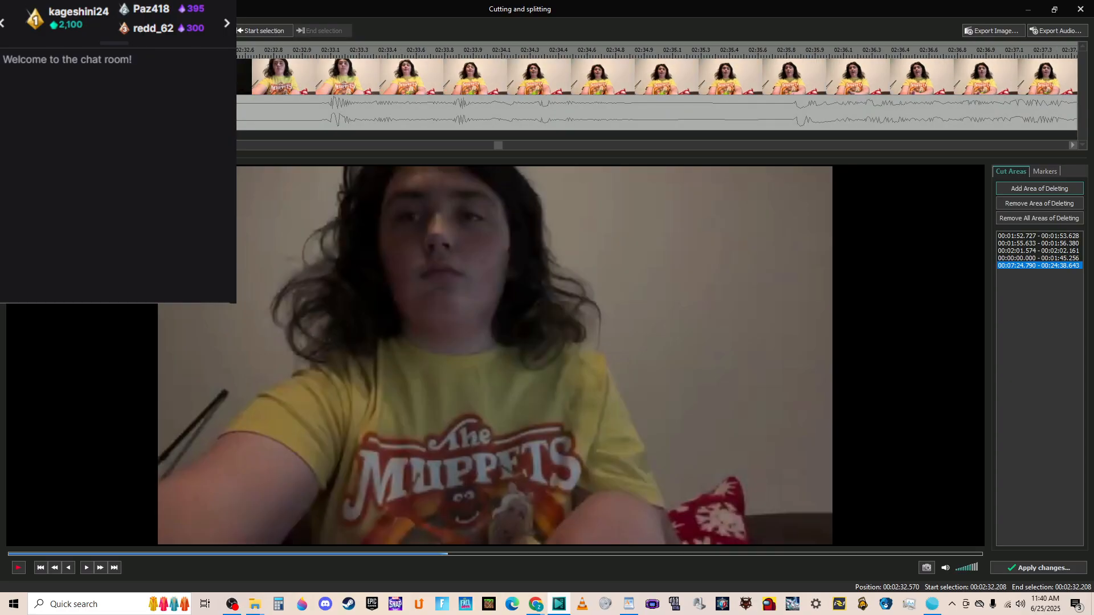
key(Left)
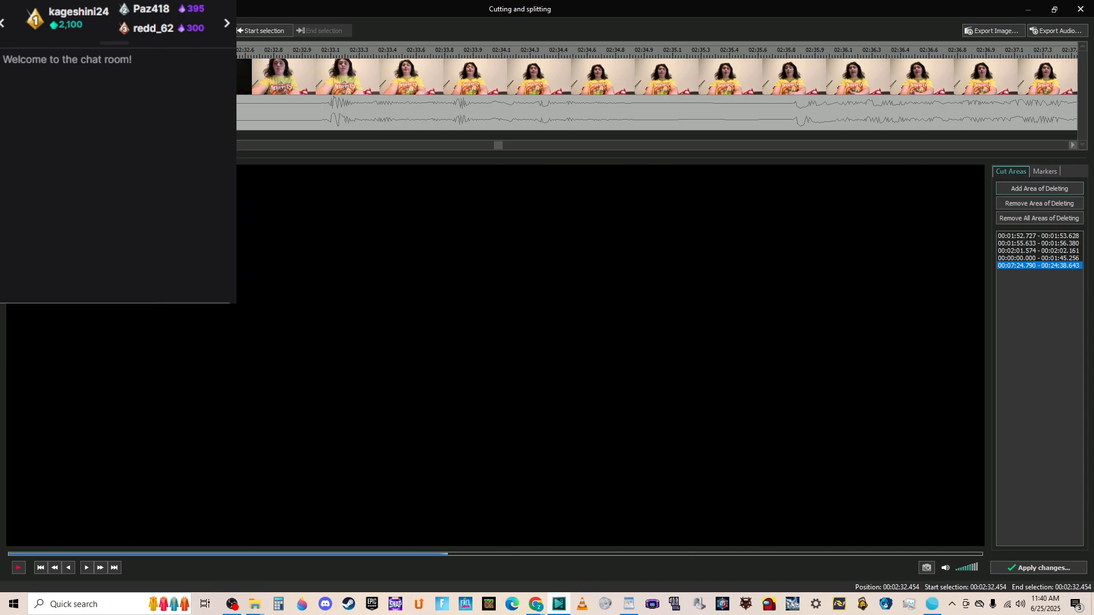
key(m)
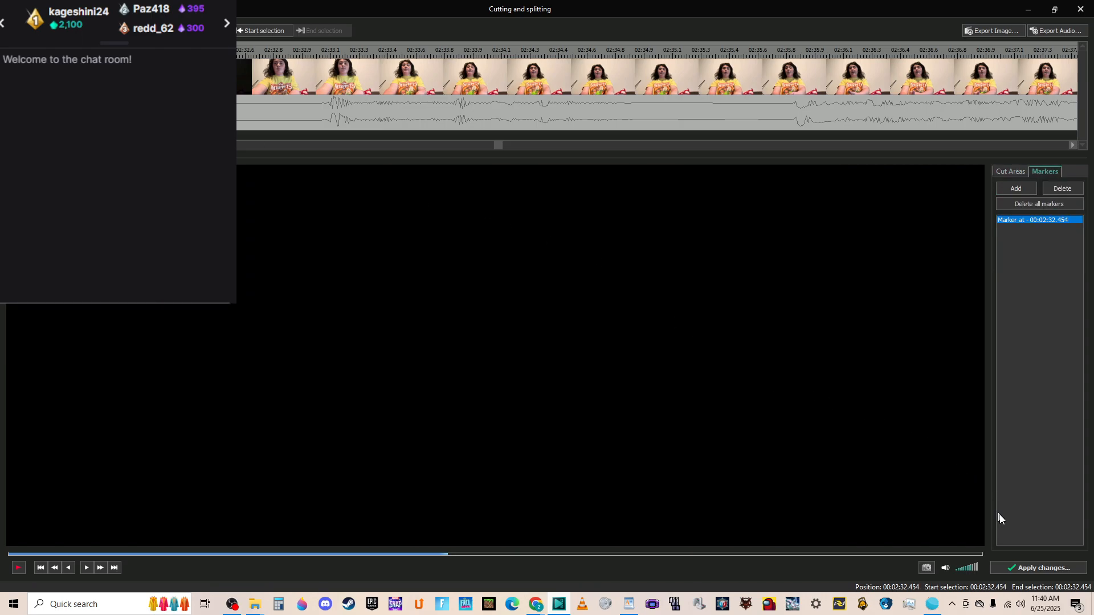
click(1037, 566)
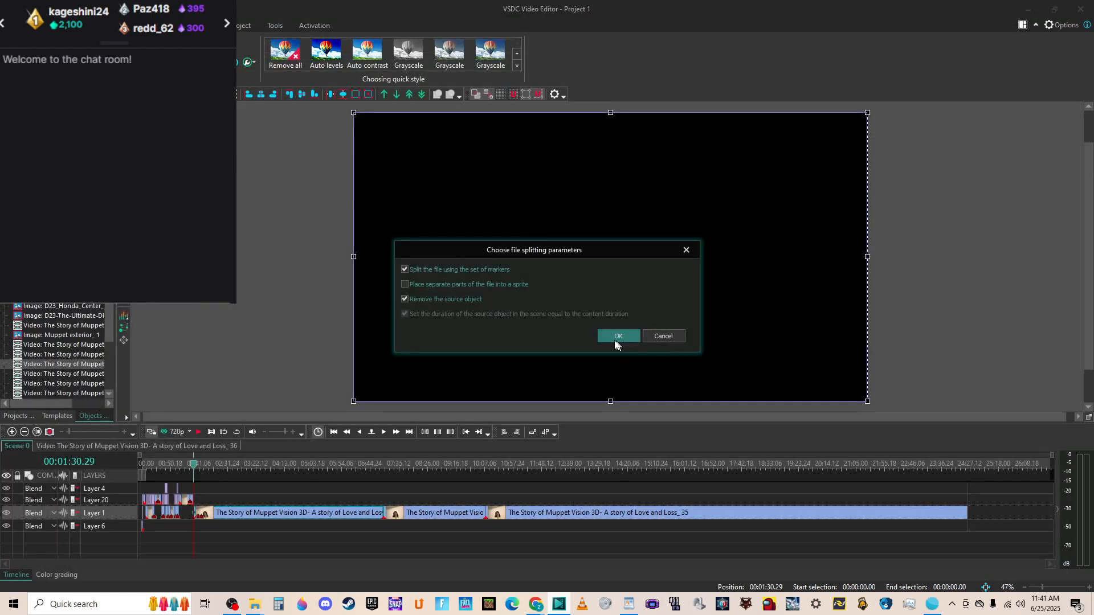
click(617, 337)
Open the second part of the split clip for cutting, preview its beginning and the passage from about 00:01:19, and close the window.
click(337, 525)
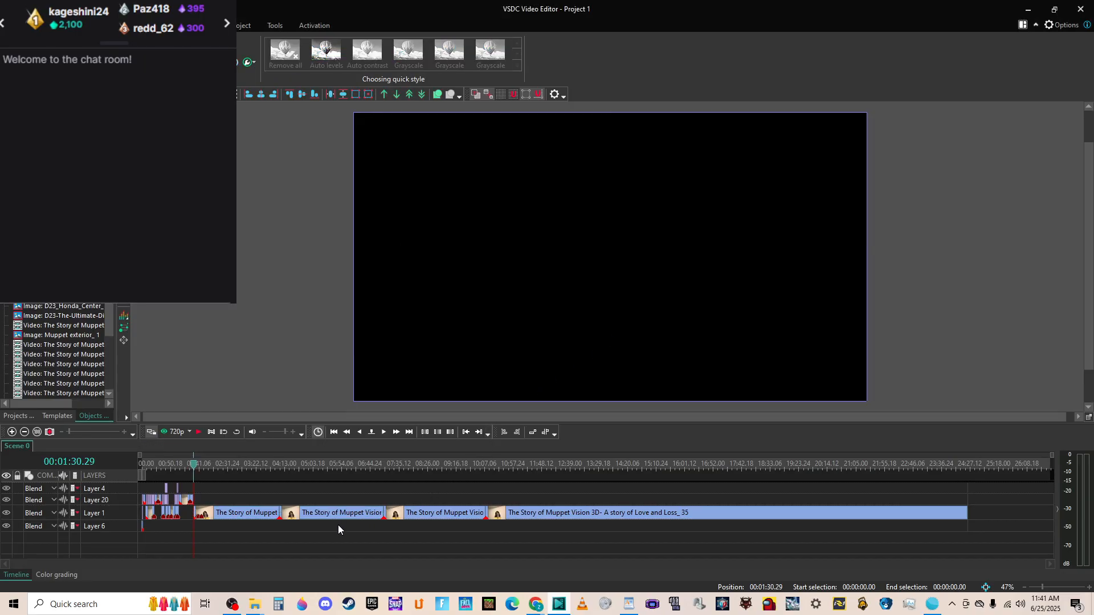
right_click(331, 511)
click(399, 360)
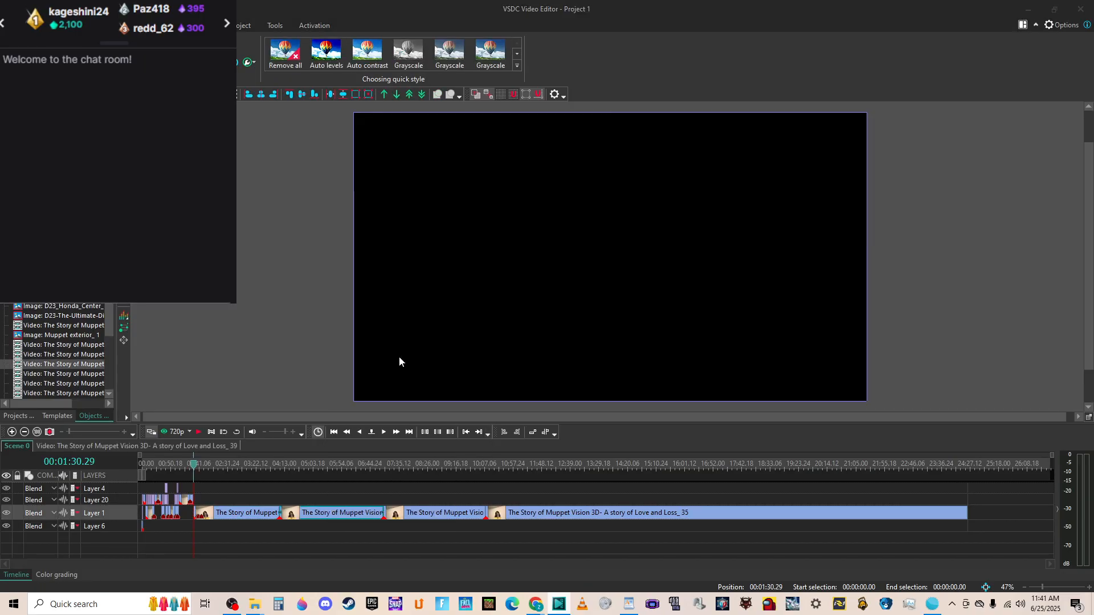
click(762, 122)
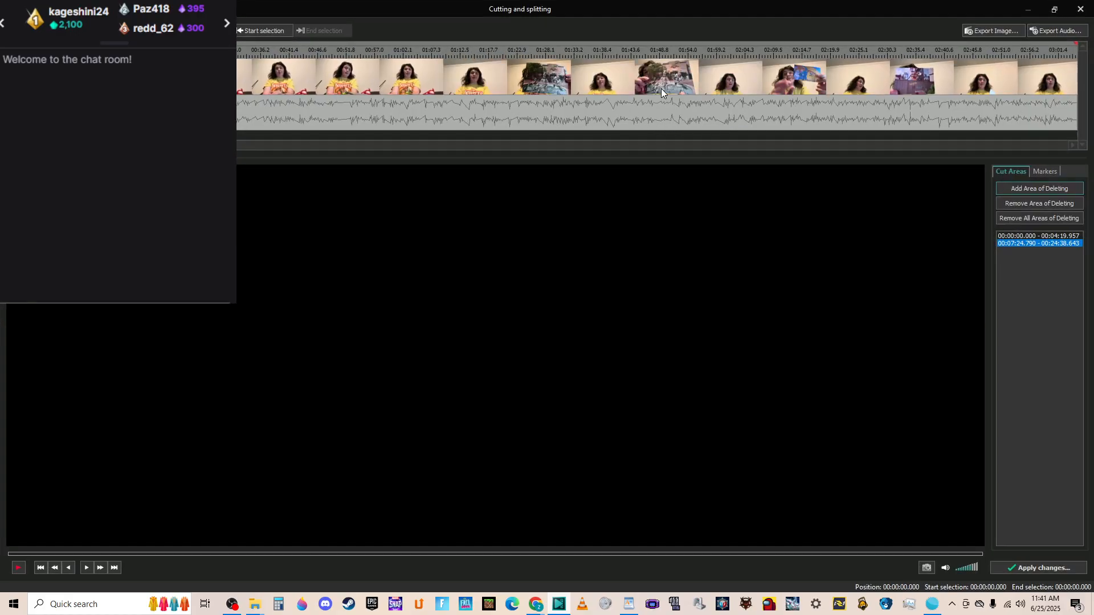
key(space)
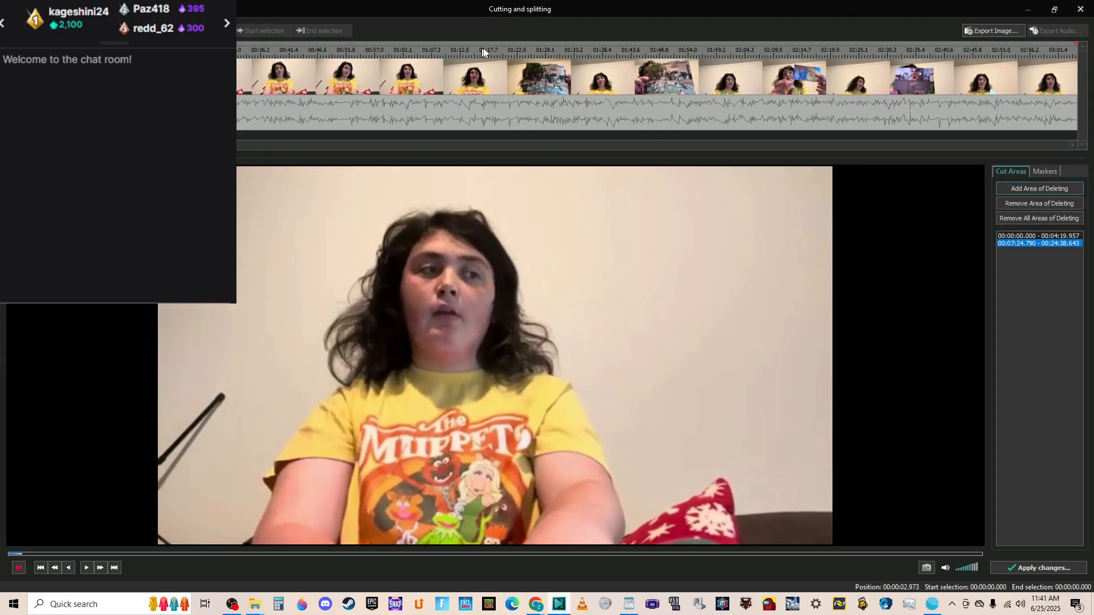
click(498, 54)
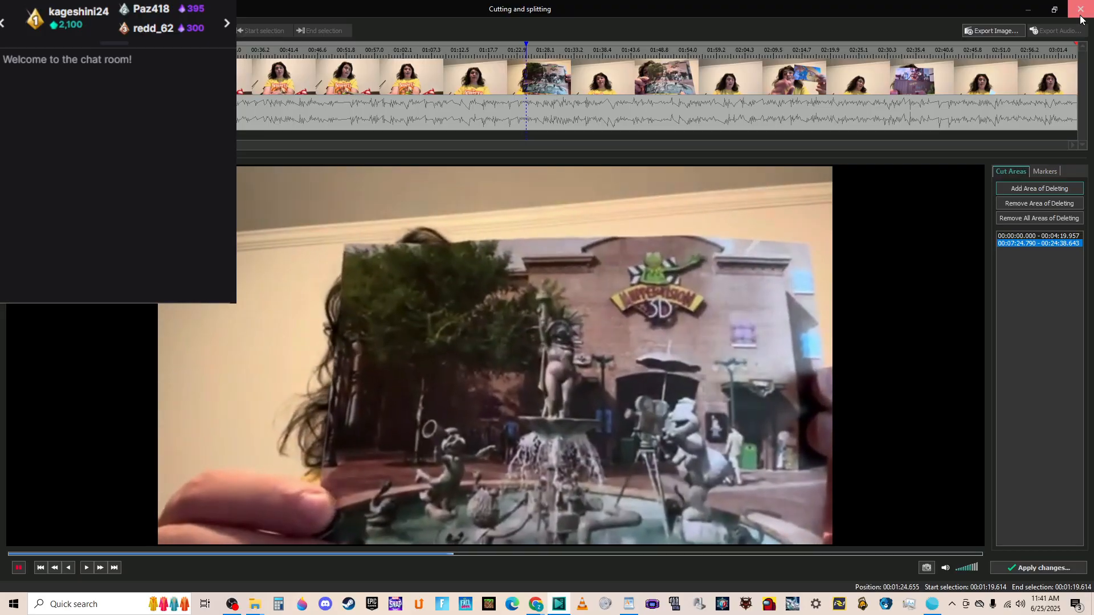
key(Escape)
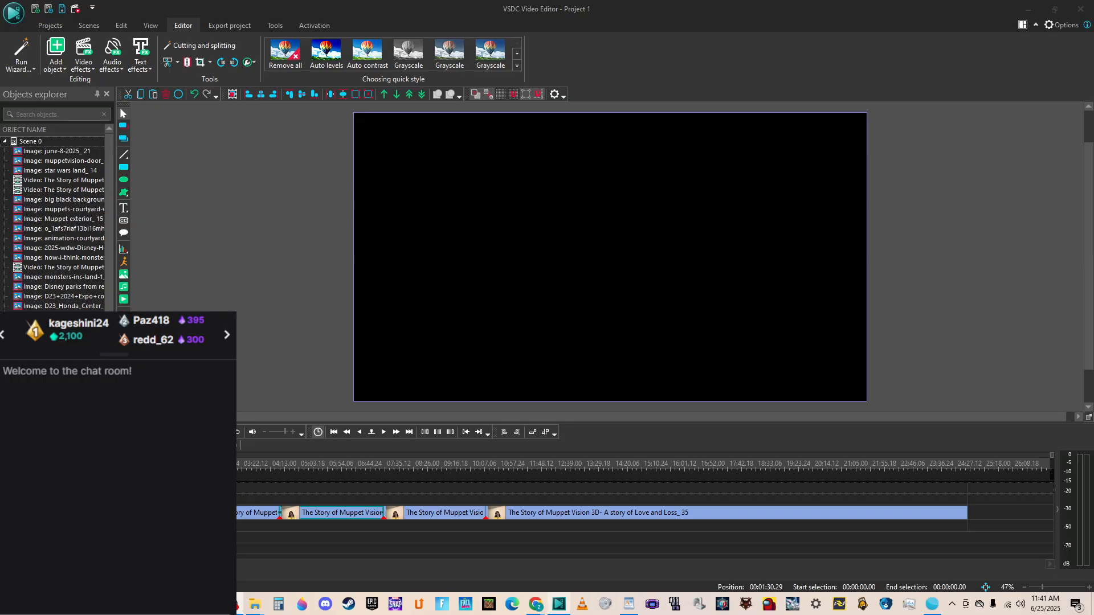
click(579, 66)
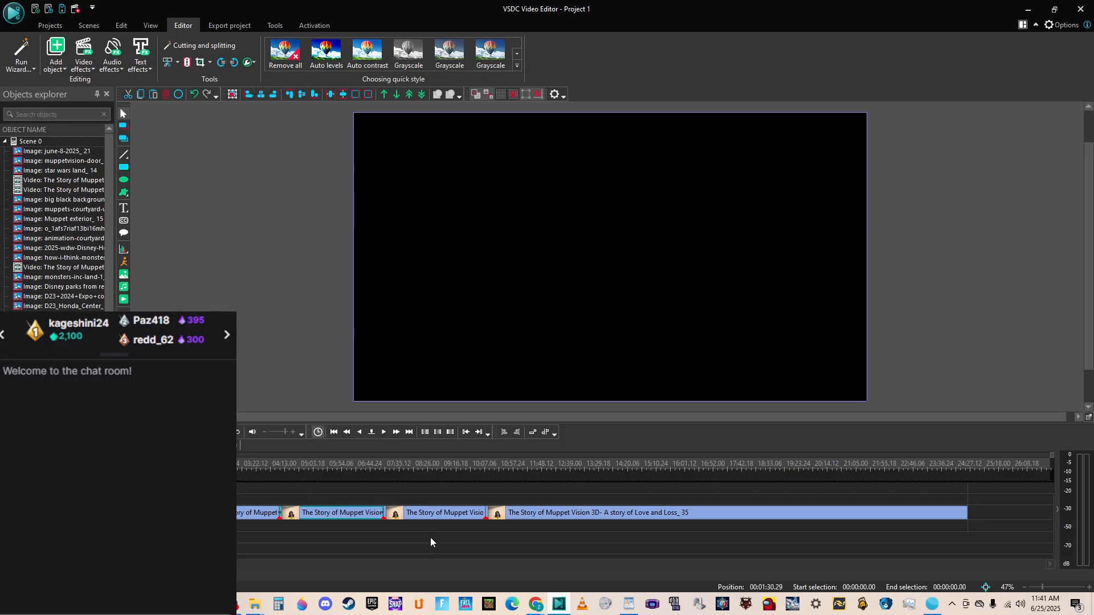
Open the third part of the split clip for cutting, preview its first seconds, and close the window.
click(416, 528)
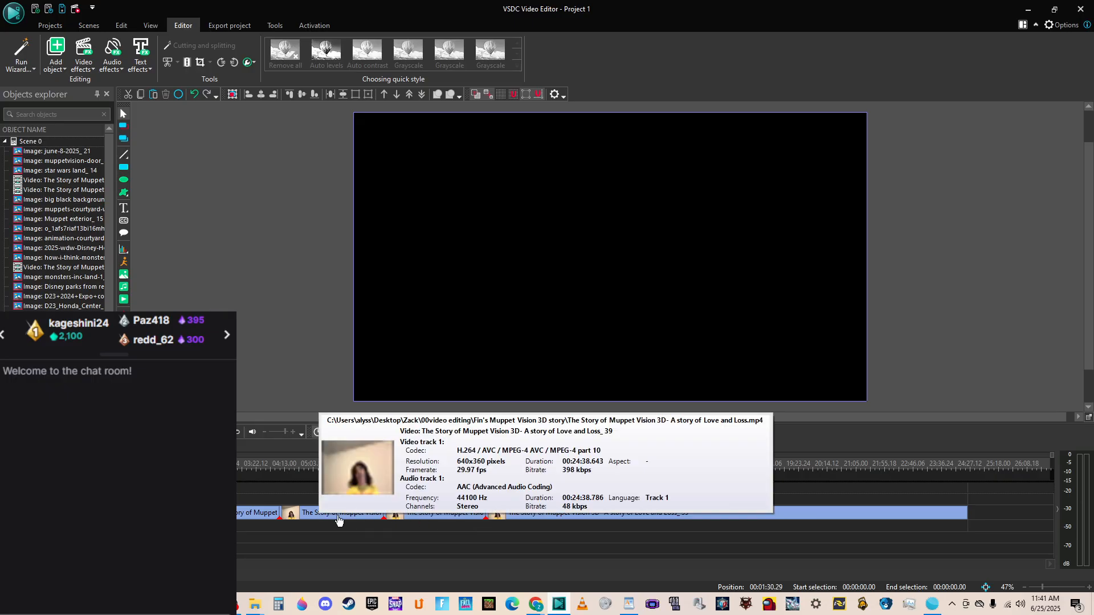
right_click(434, 517)
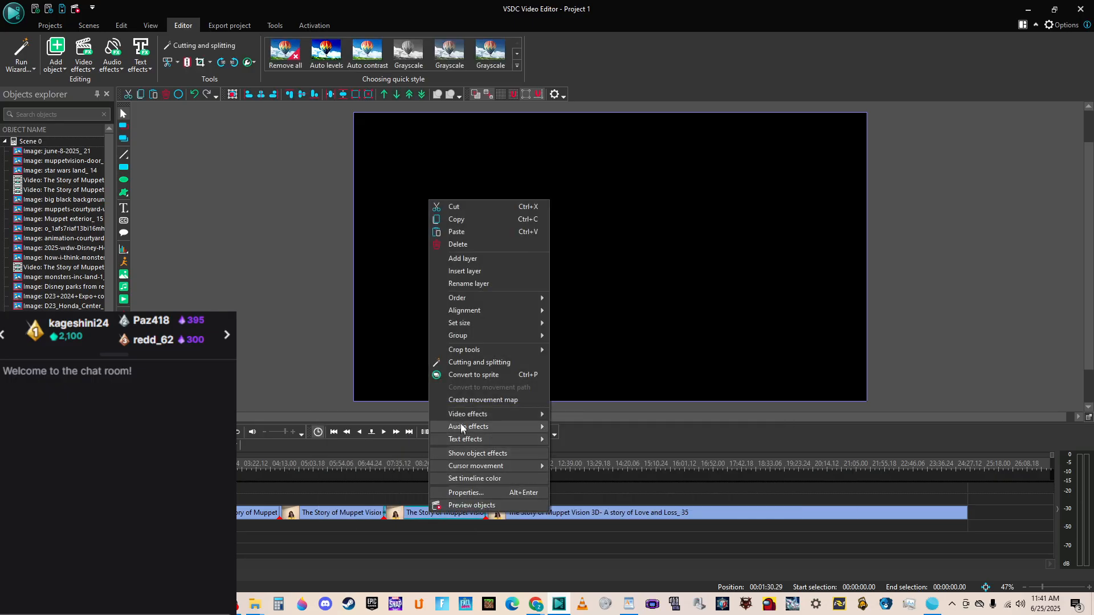
click(484, 363)
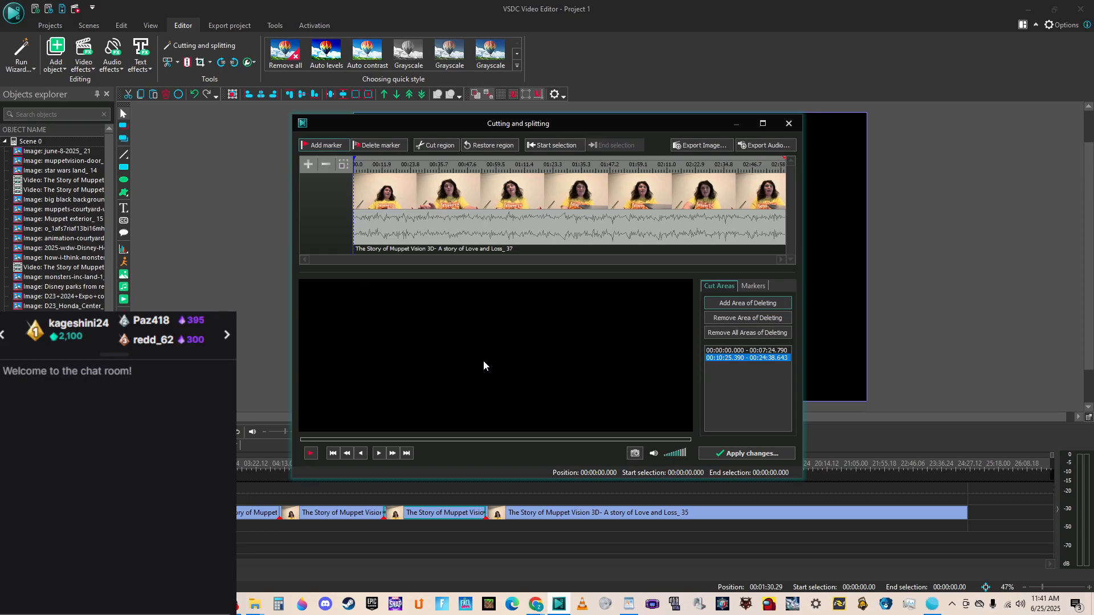
click(764, 131)
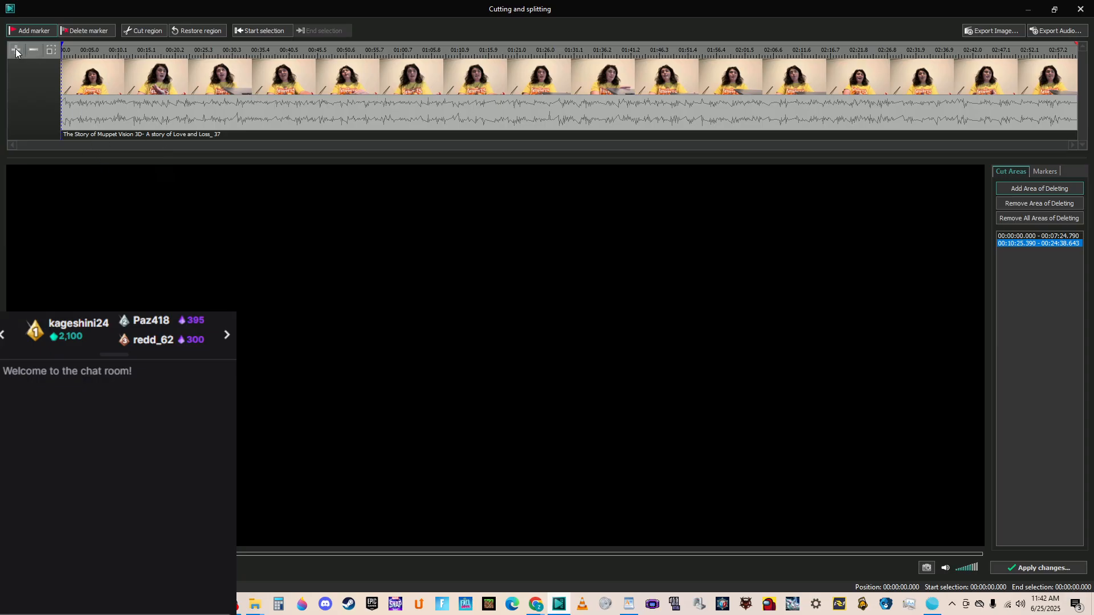
click(70, 59)
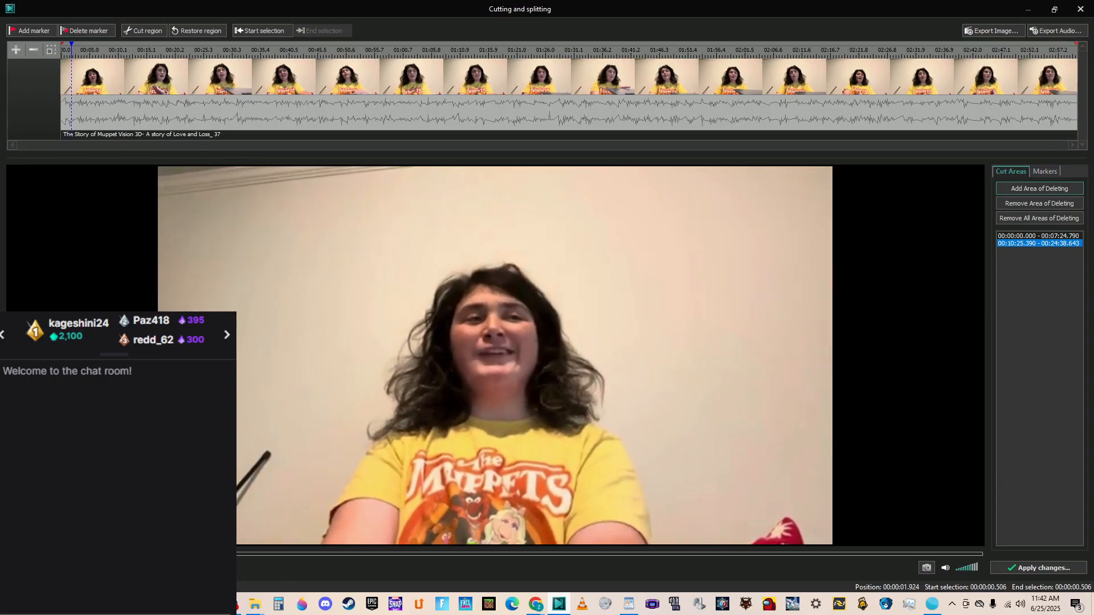
click(1080, 9)
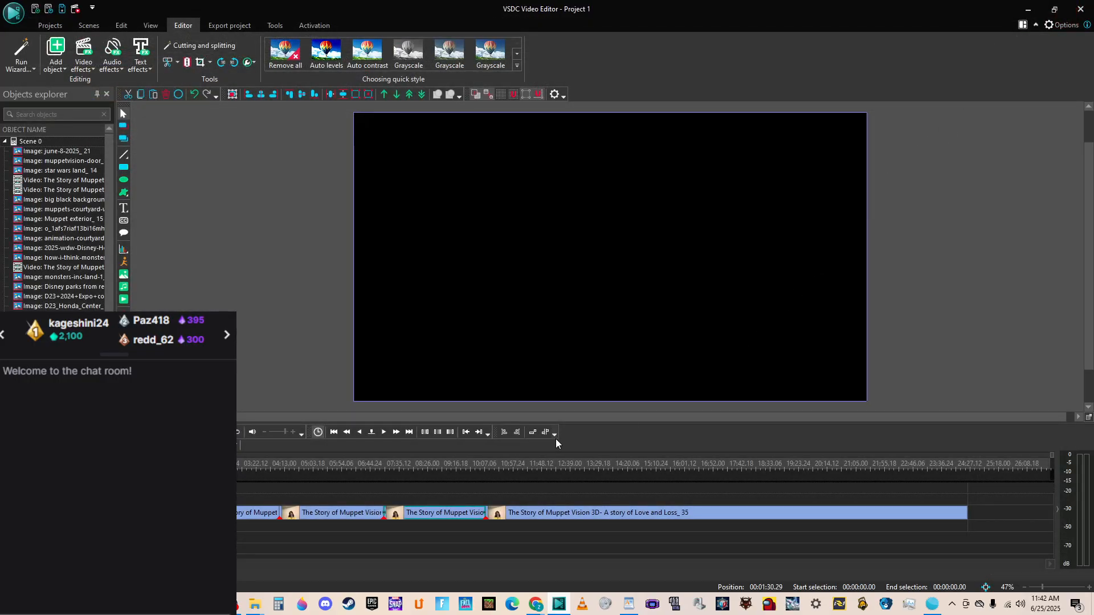
Reopen the second part of the split clip in a maximized Cutting and splitting window.
right_click(317, 514)
click(362, 362)
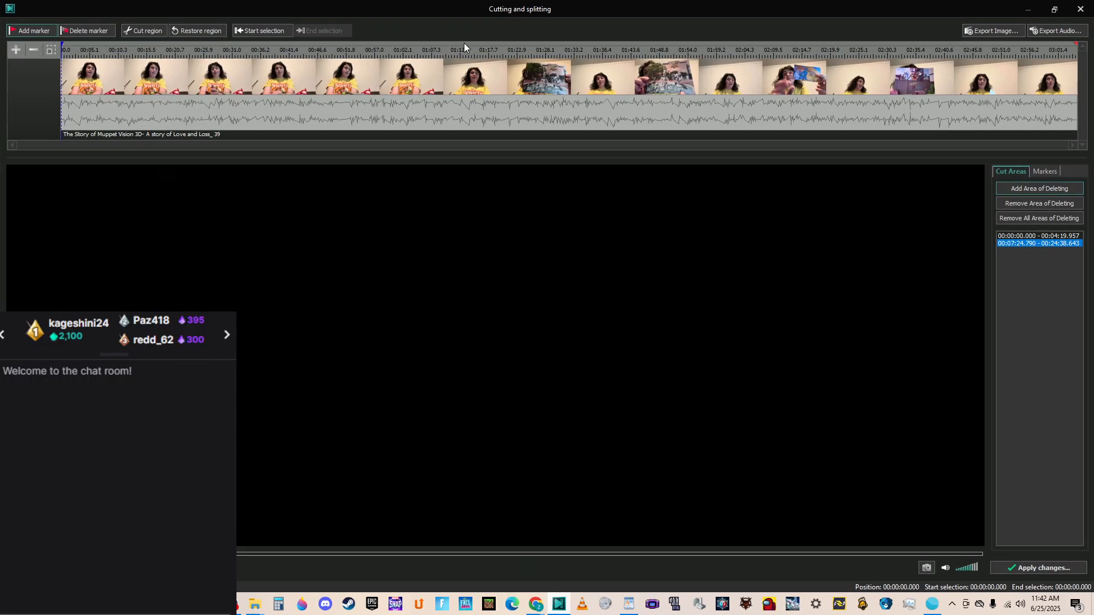
Place a marker on the black frame at 00:01:13.710 and apply it to split the second part in two, removing the source object.
click(463, 44)
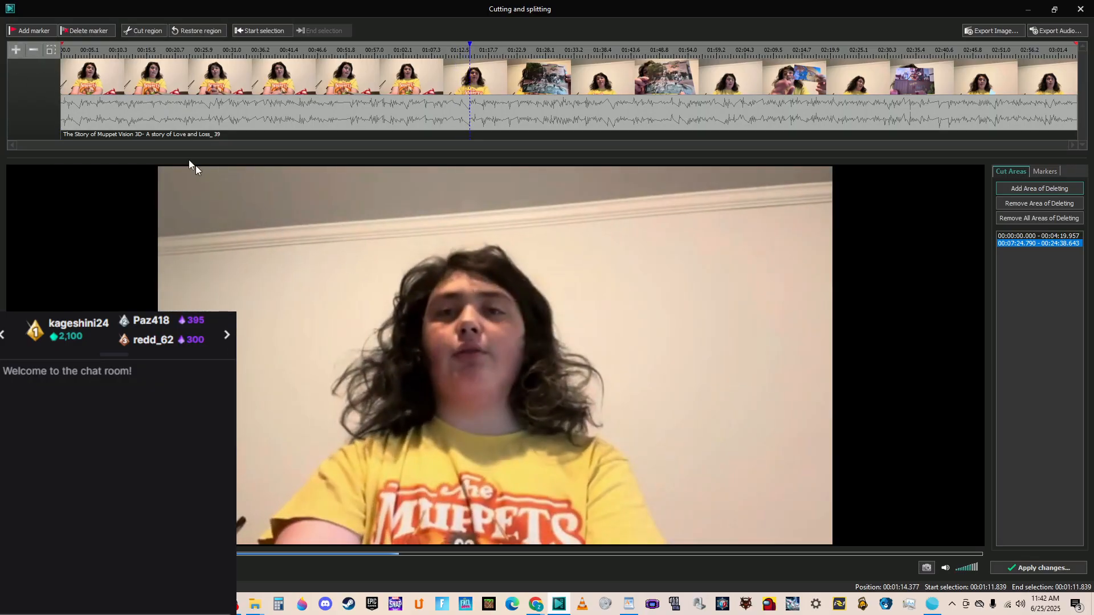
click(16, 49)
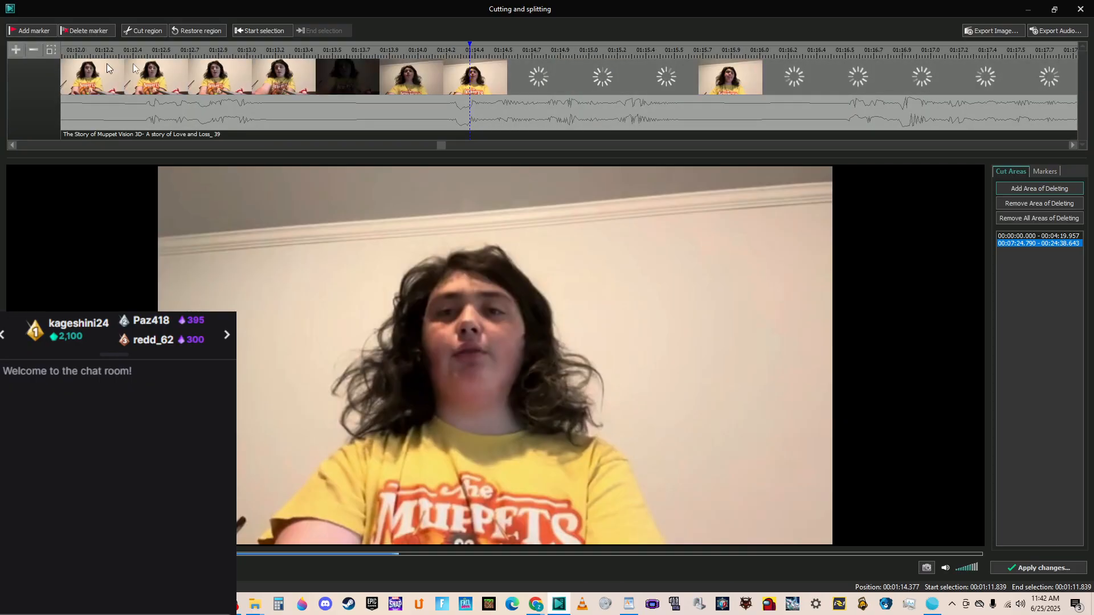
click(344, 48)
drag(344, 49, 357, 51)
click(36, 31)
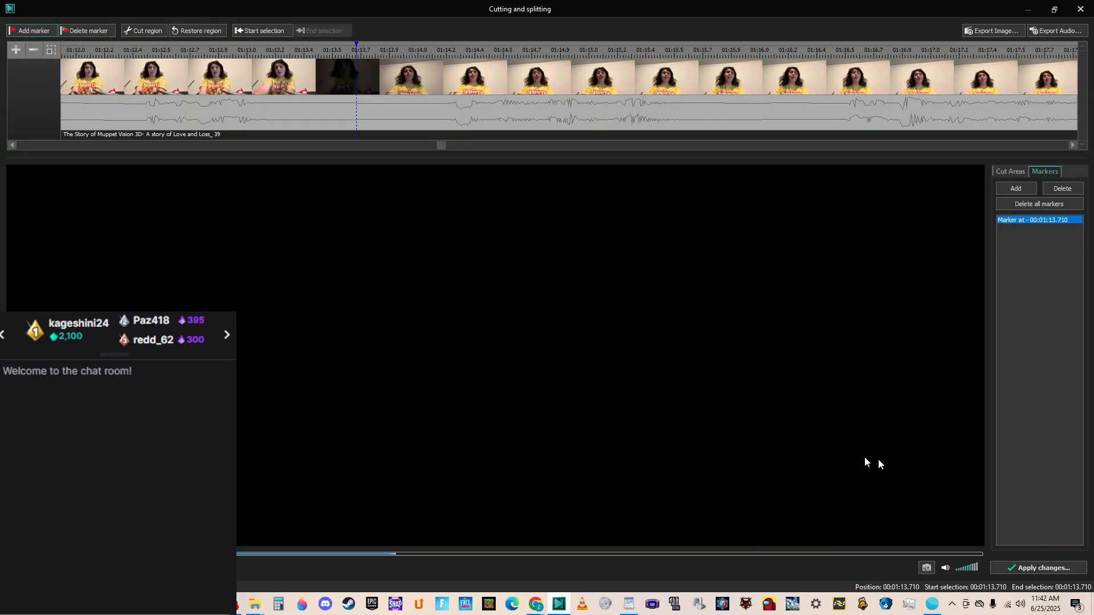
click(1043, 566)
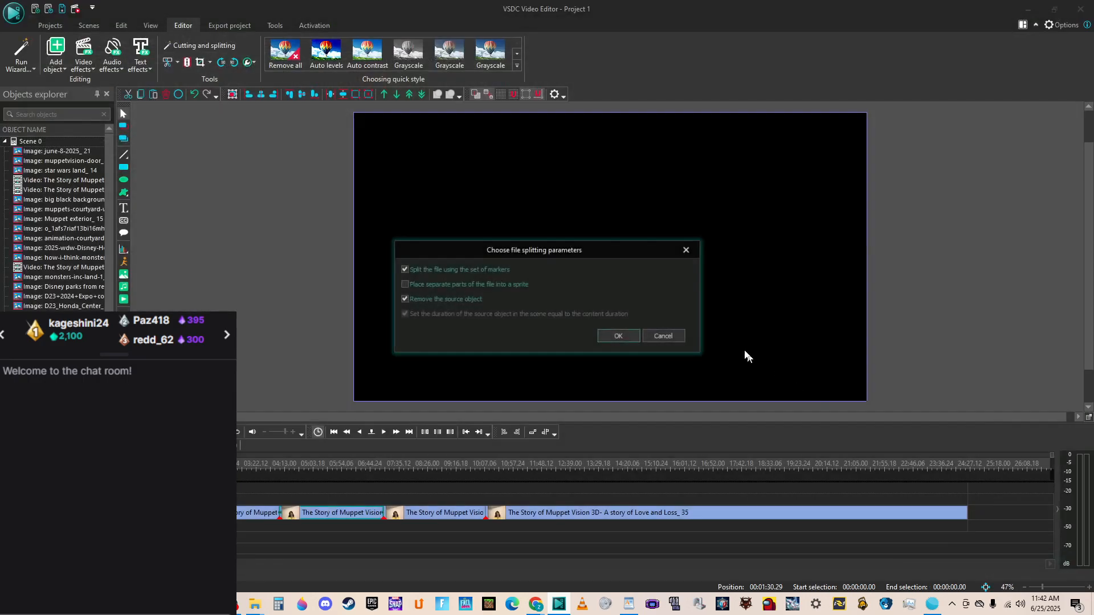
click(620, 336)
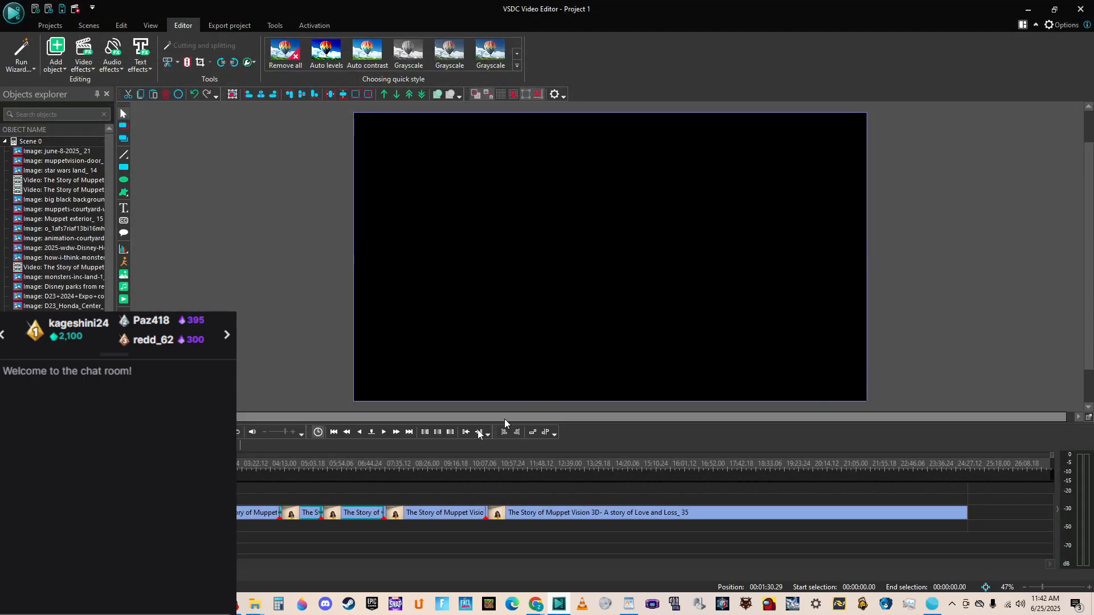
Open the part just before the newly split ones in a maximized Cutting and splitting window and preview it from its beginning.
click(251, 525)
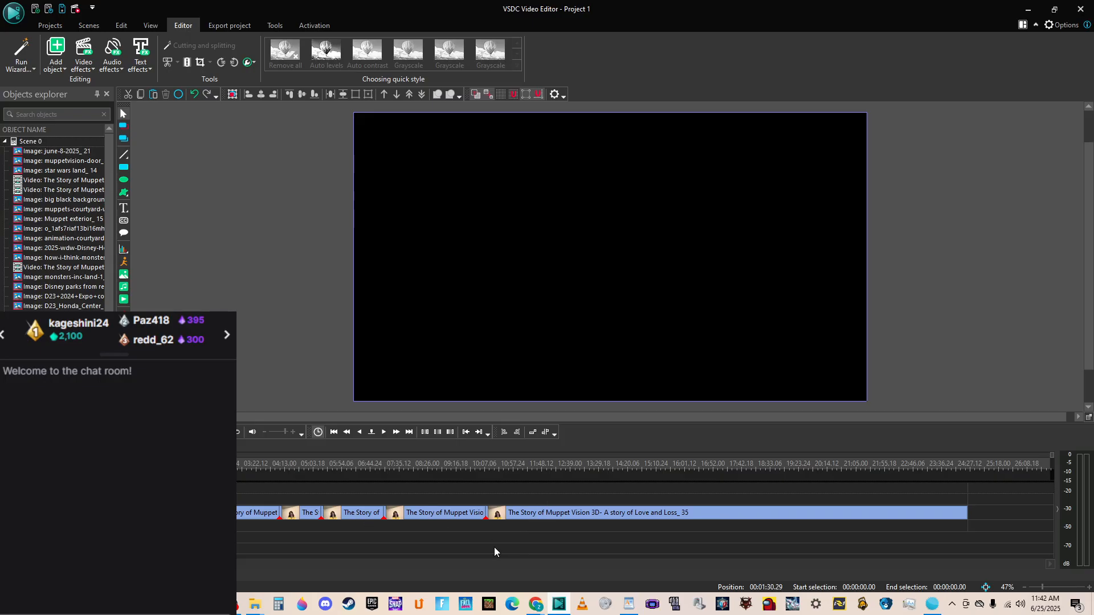
right_click(250, 518)
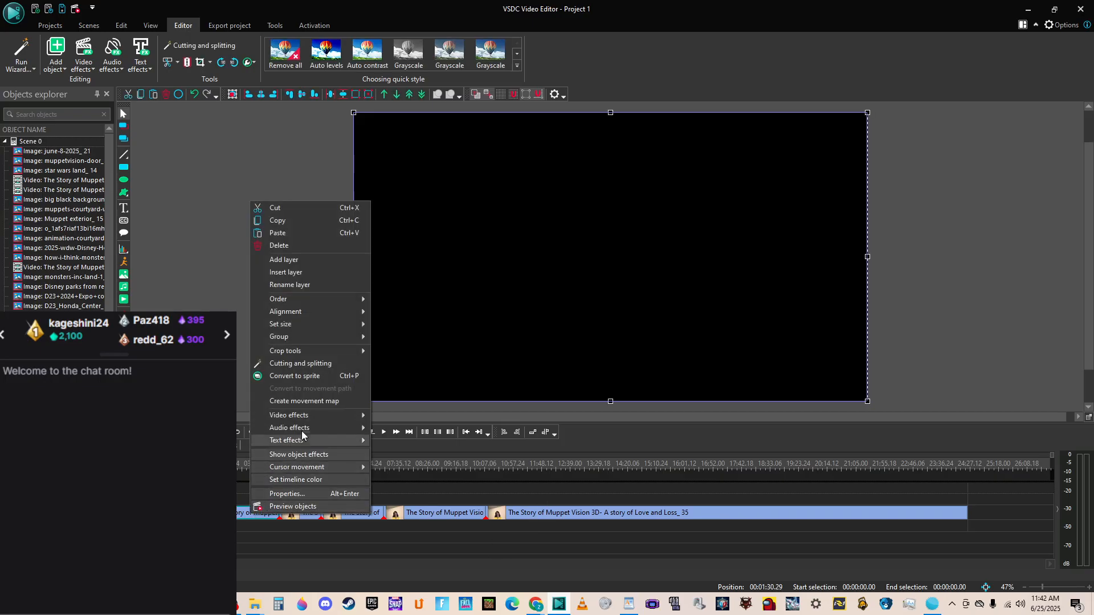
click(329, 366)
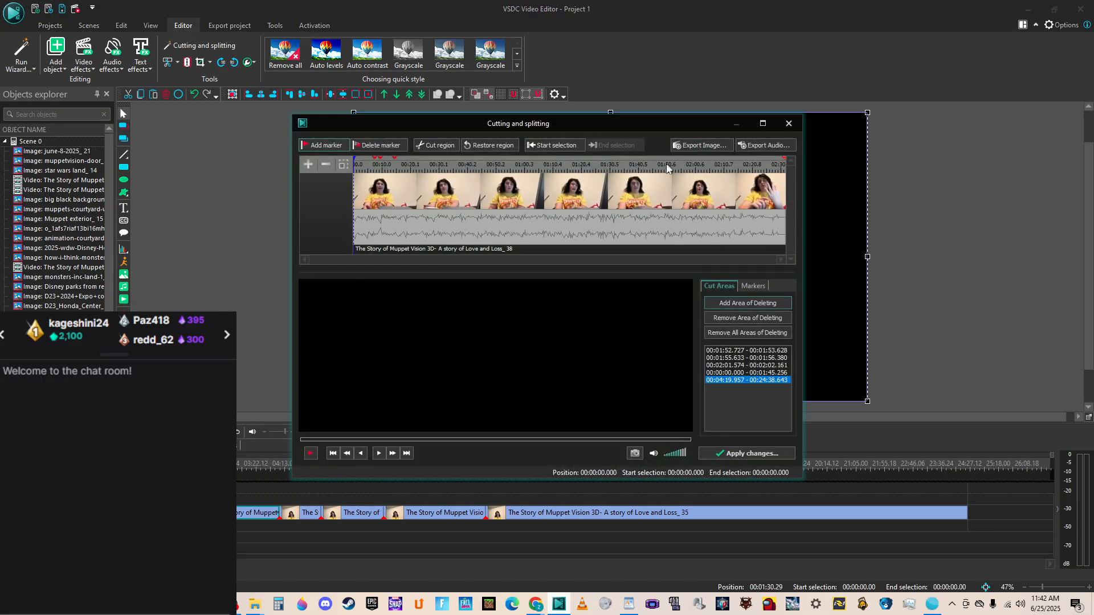
click(762, 123)
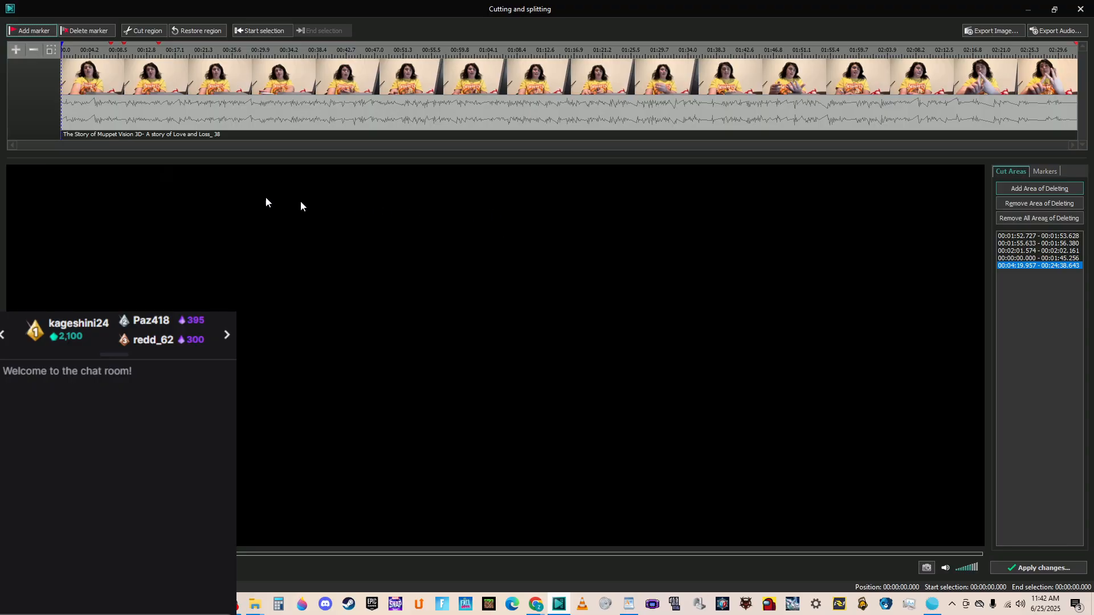
click(63, 50)
click(15, 49)
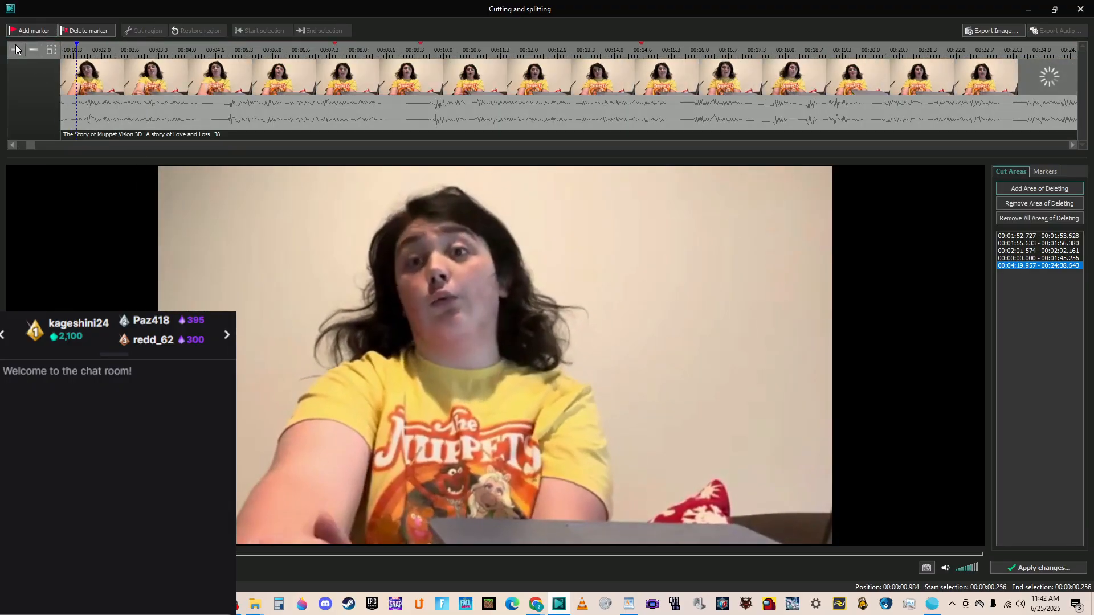
click(15, 49)
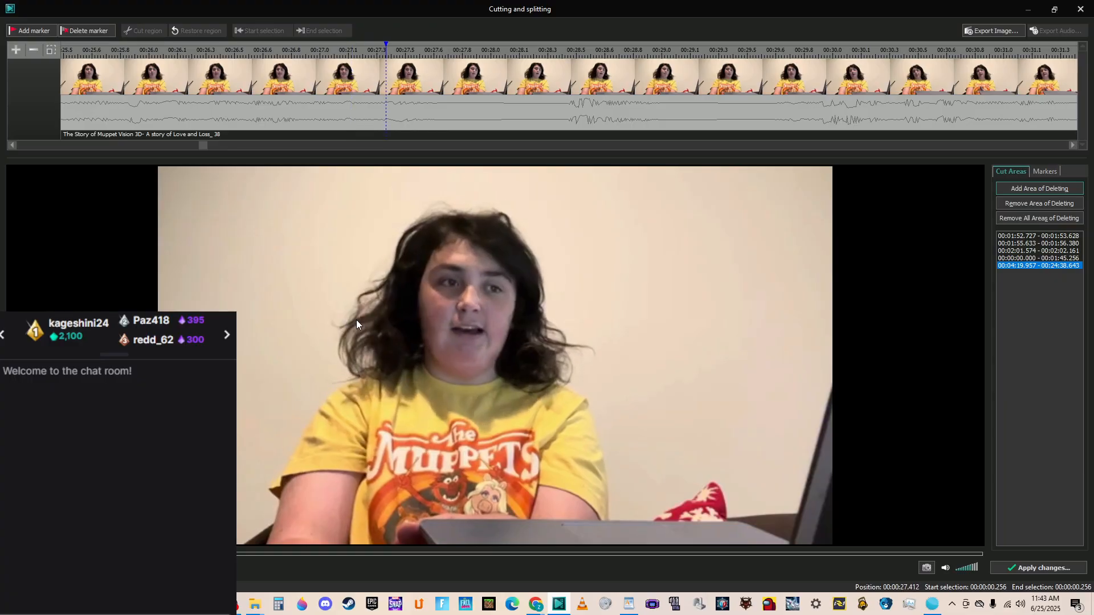
Replay the passage from about 00:00:27 to 00:00:32 and cut the region from 00:00:28.262 to 00:00:29.113.
click(341, 328)
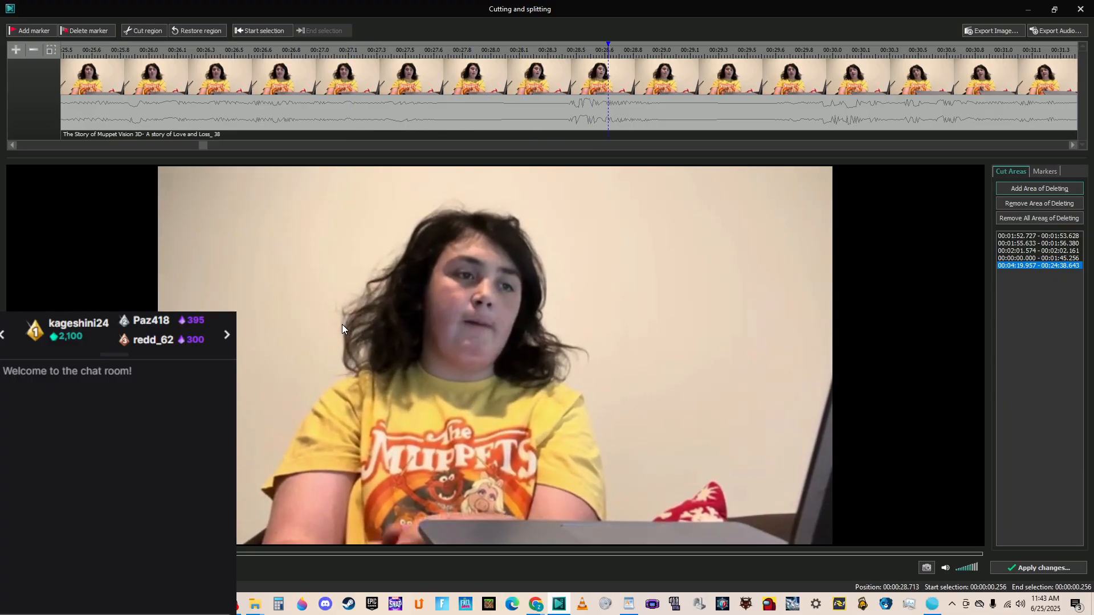
click(342, 325)
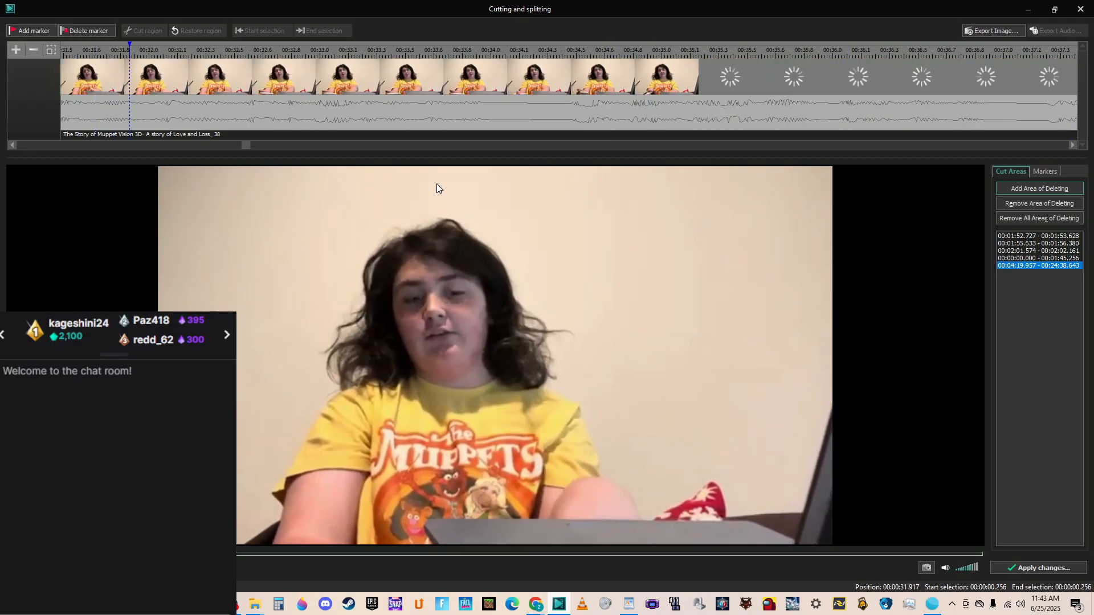
click(244, 144)
drag(243, 144, 242, 143)
click(117, 49)
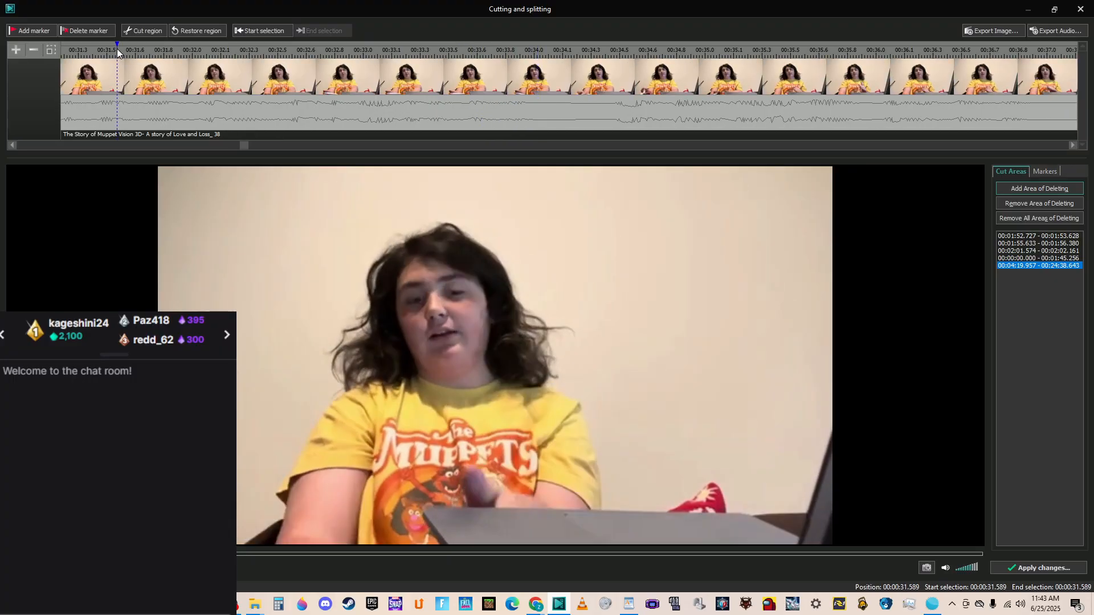
key(space)
drag(240, 145, 210, 148)
click(185, 50)
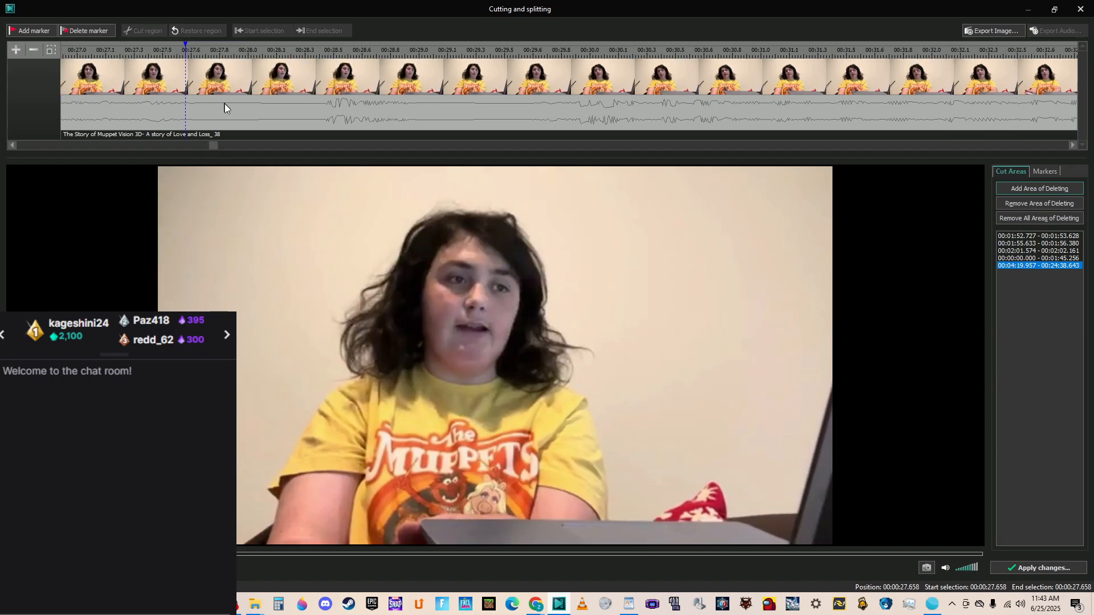
key(space)
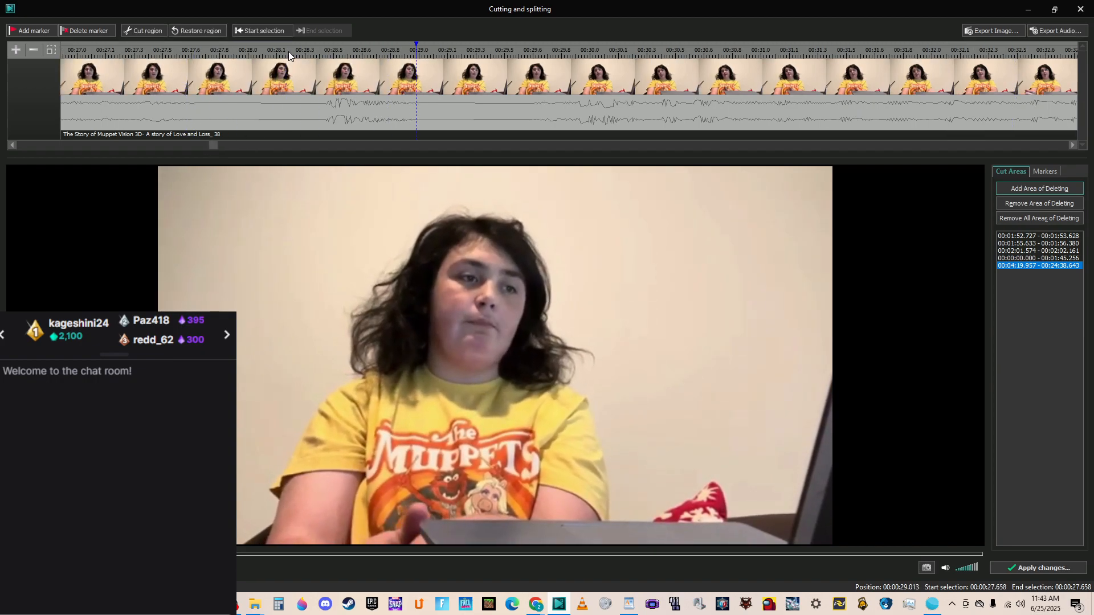
click(289, 51)
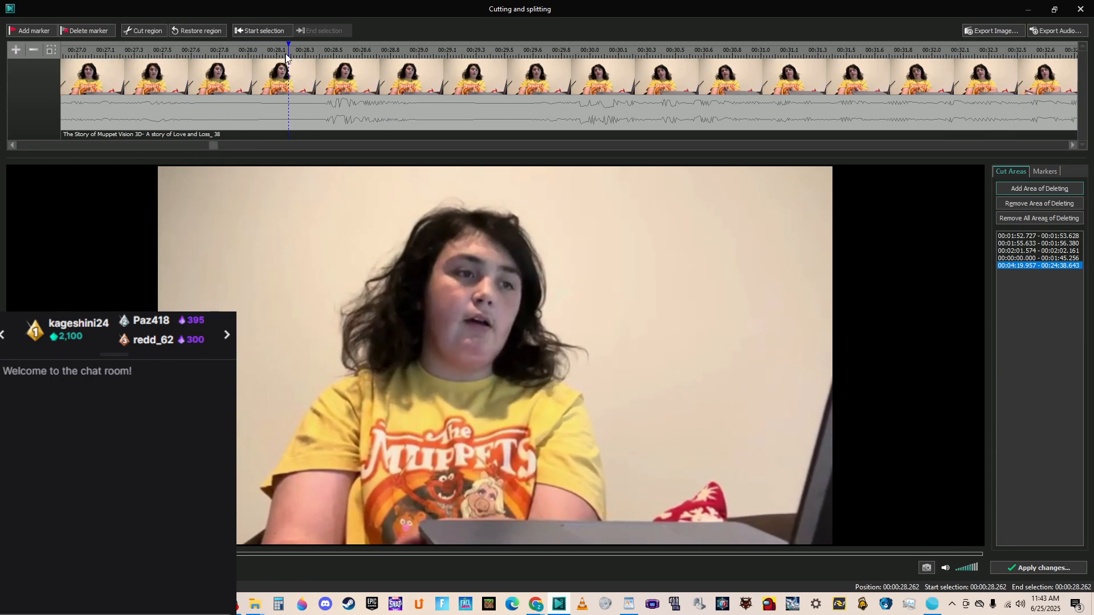
click(123, 33)
Preview onward from about 00:00:26 and cut the region from 00:00:40.689 to 00:00:42.809.
drag(220, 147, 203, 149)
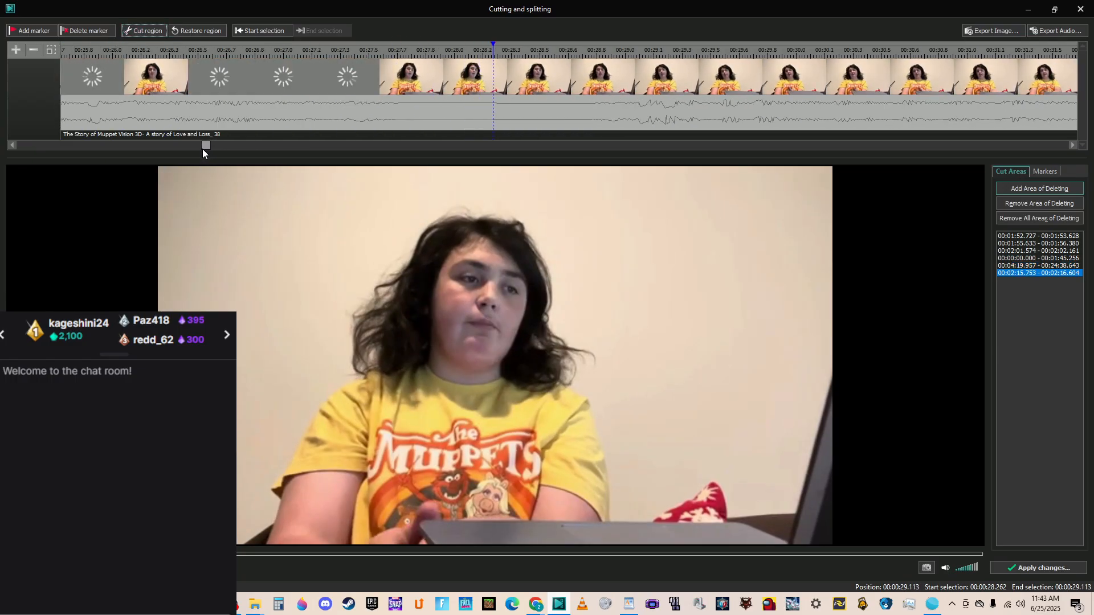
click(94, 54)
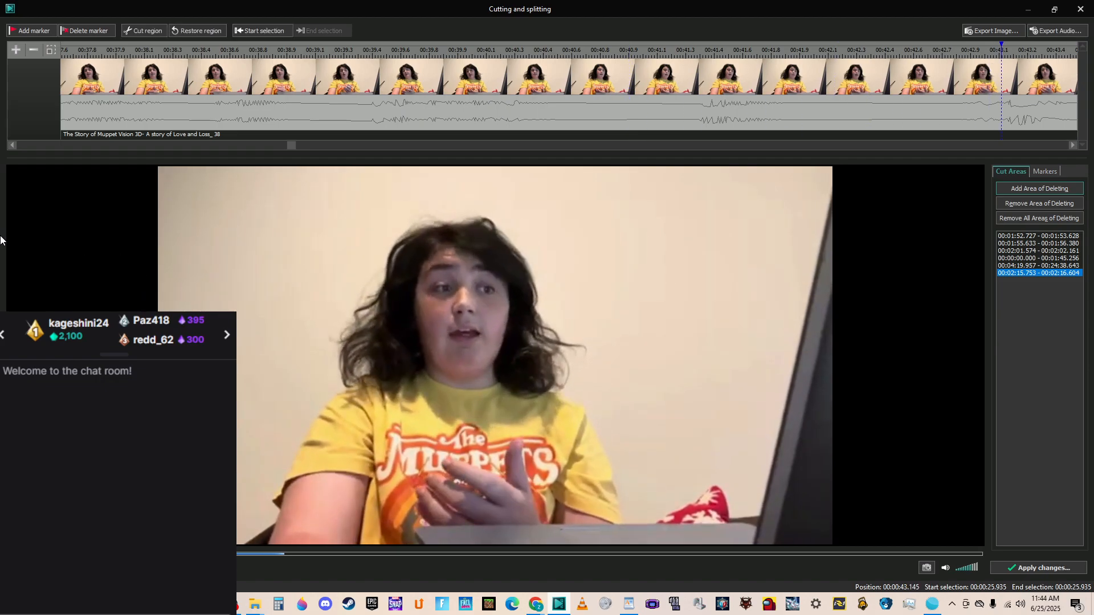
click(628, 54)
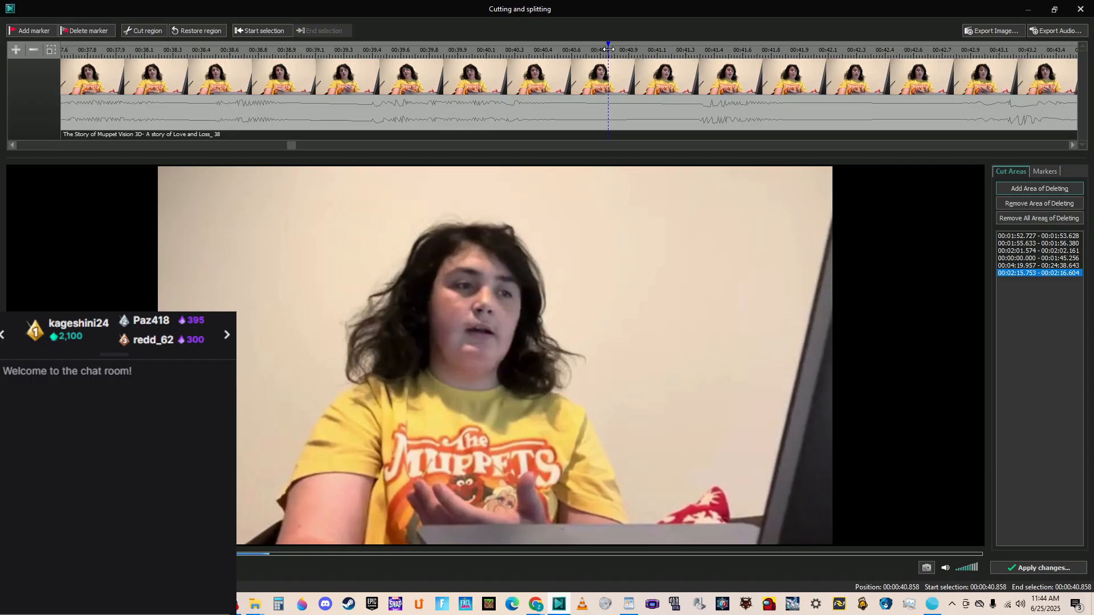
click(579, 52)
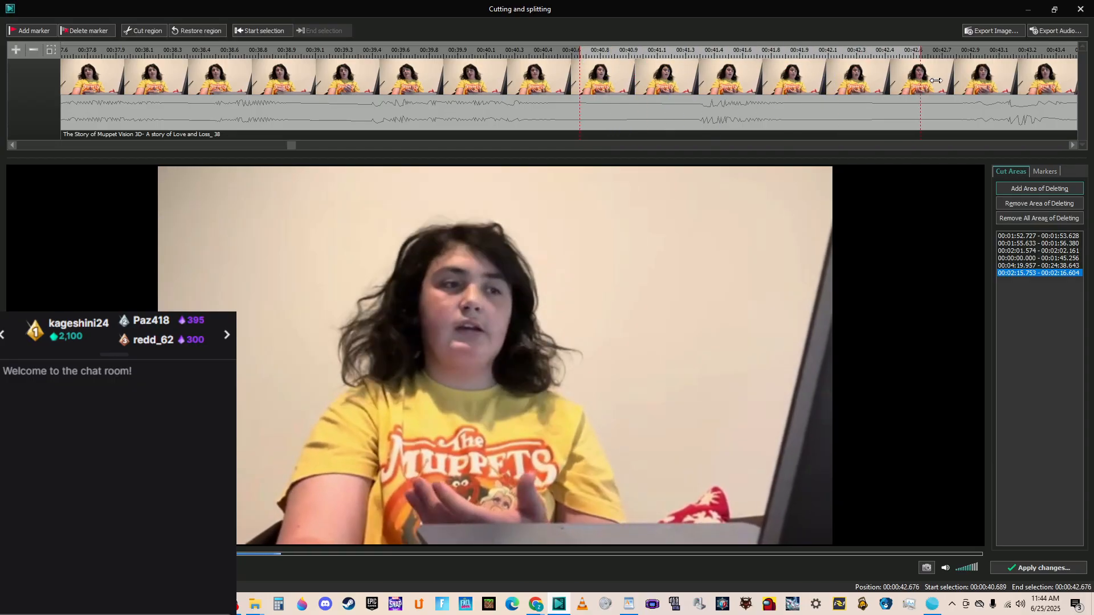
drag(933, 81, 943, 81)
click(143, 34)
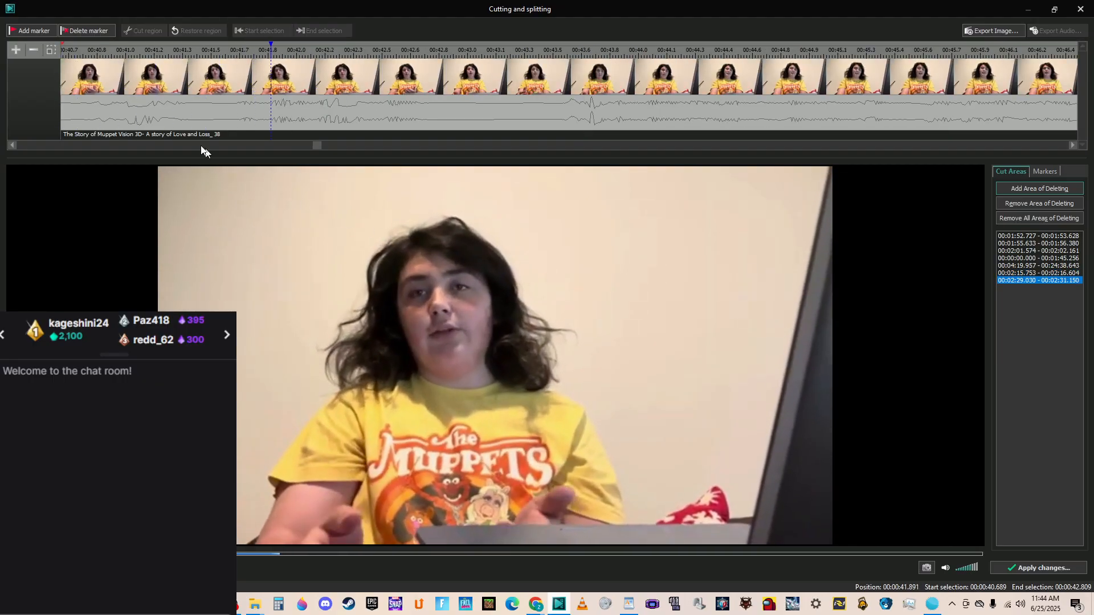
Replay the latest cut from about 00:00:39 and cut the region from 00:00:42.995 to 00:00:43.499.
drag(313, 146, 302, 146)
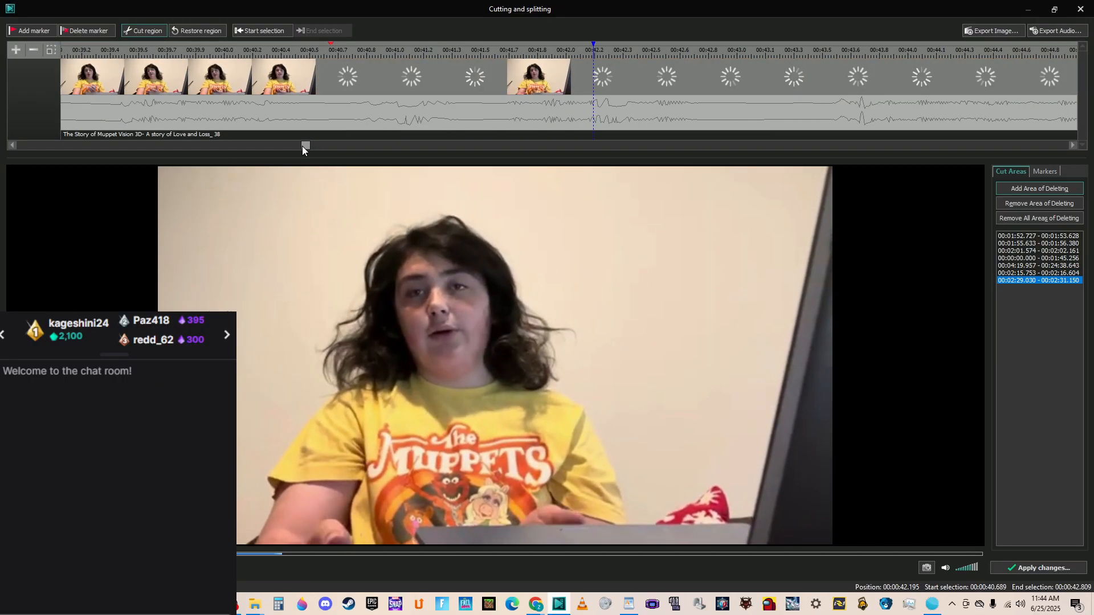
click(87, 57)
key(space)
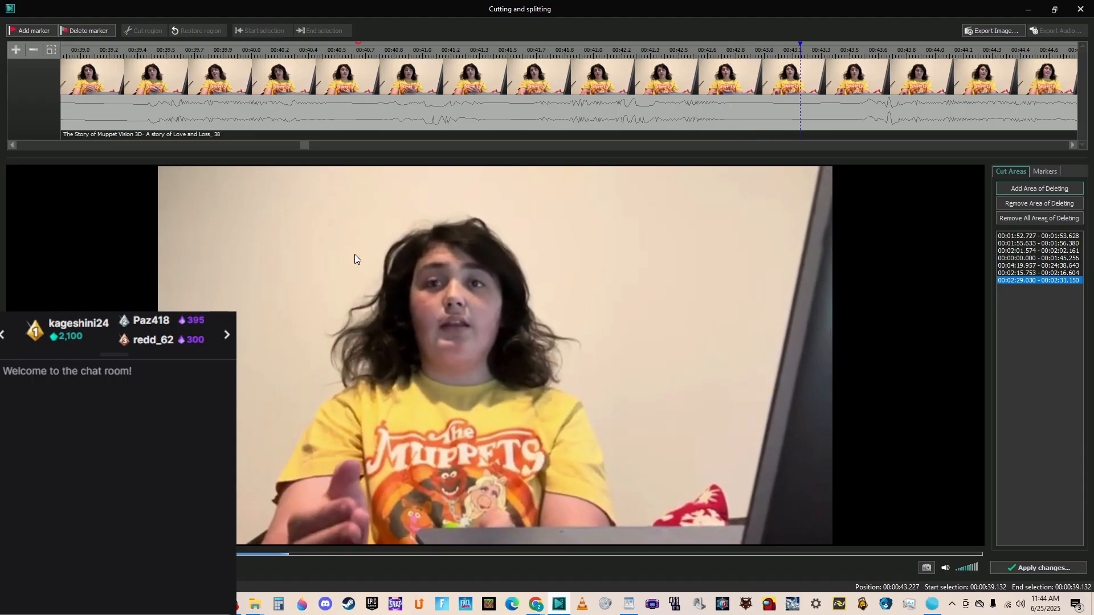
key(space)
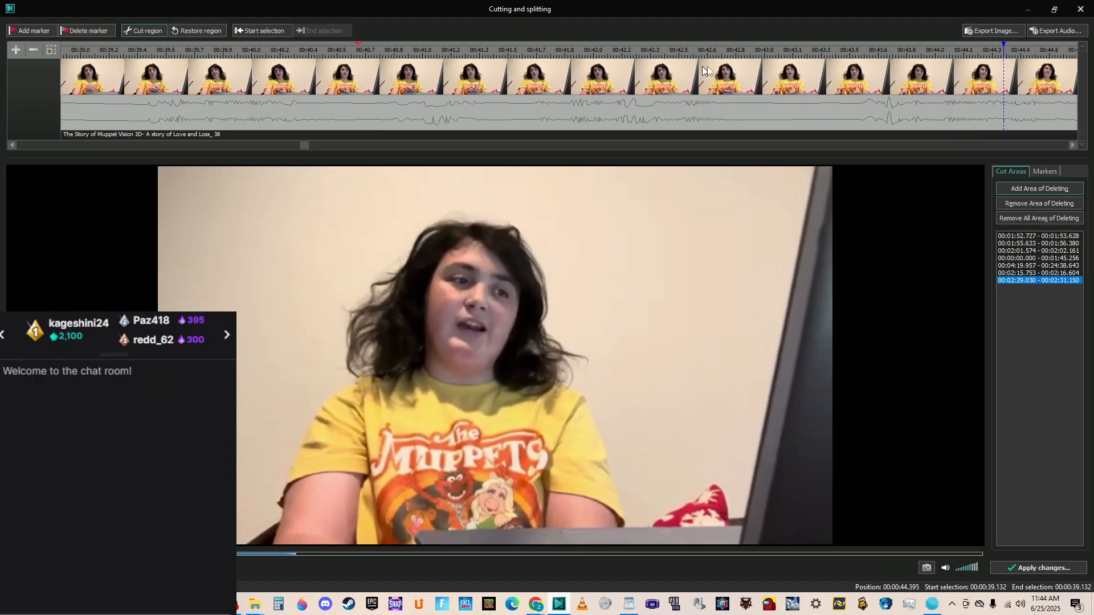
click(848, 51)
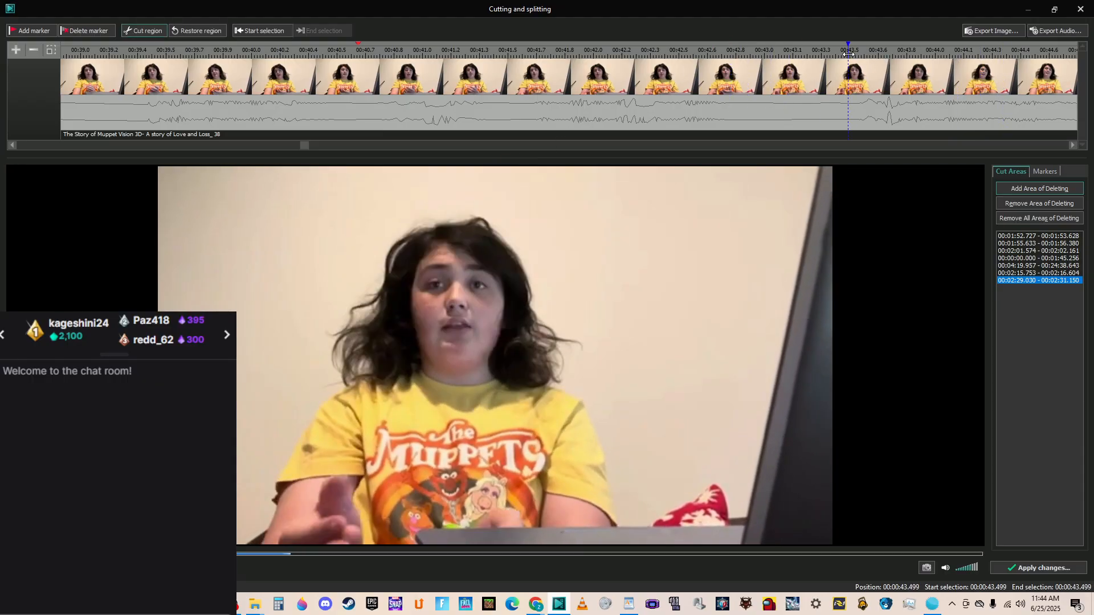
drag(843, 57, 763, 56)
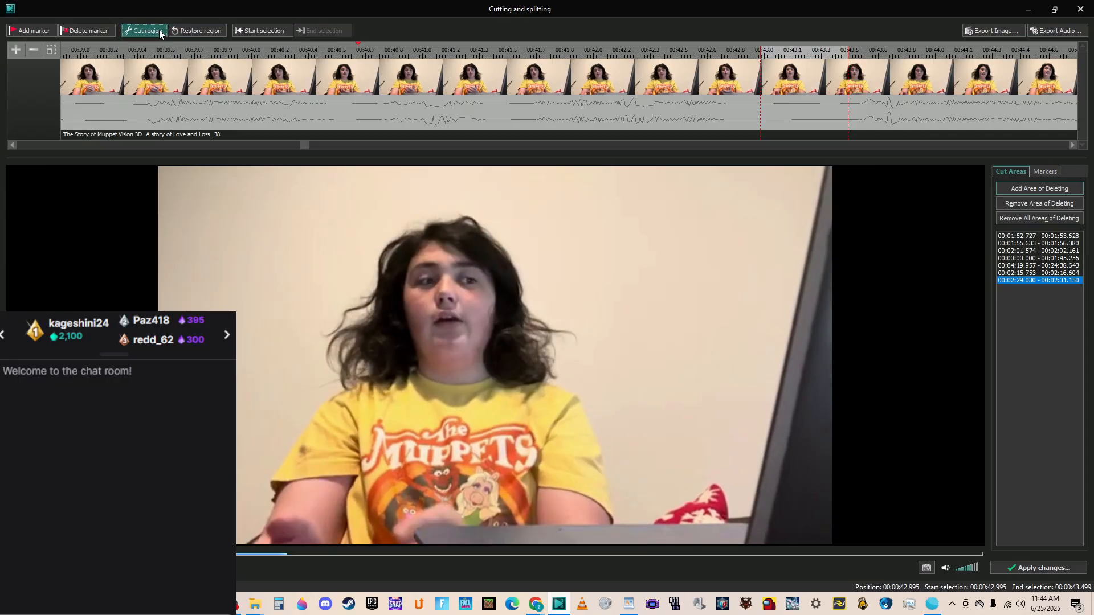
click(159, 30)
Preview onward from about 00:00:41 and cut the region from 00:00:52.394 to 00:00:52.905.
drag(337, 144, 315, 145)
click(233, 51)
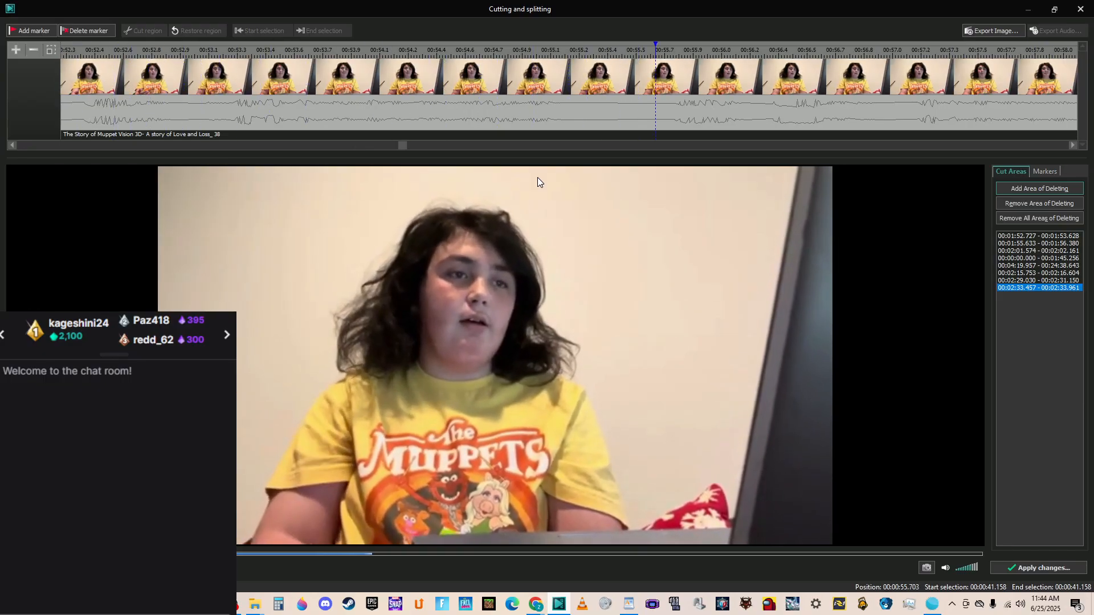
key(space)
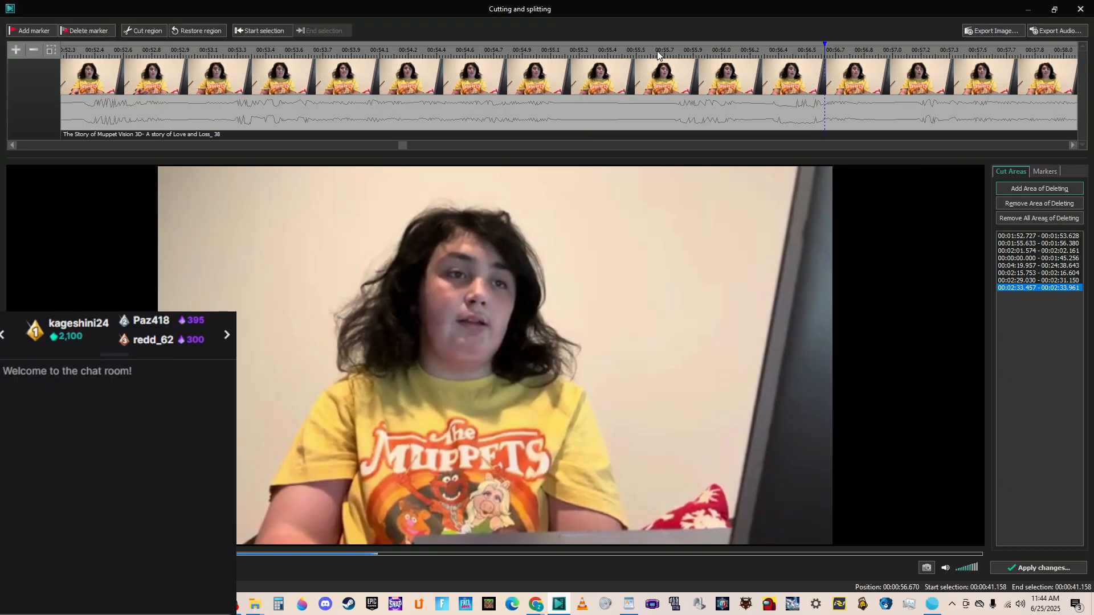
click(114, 56)
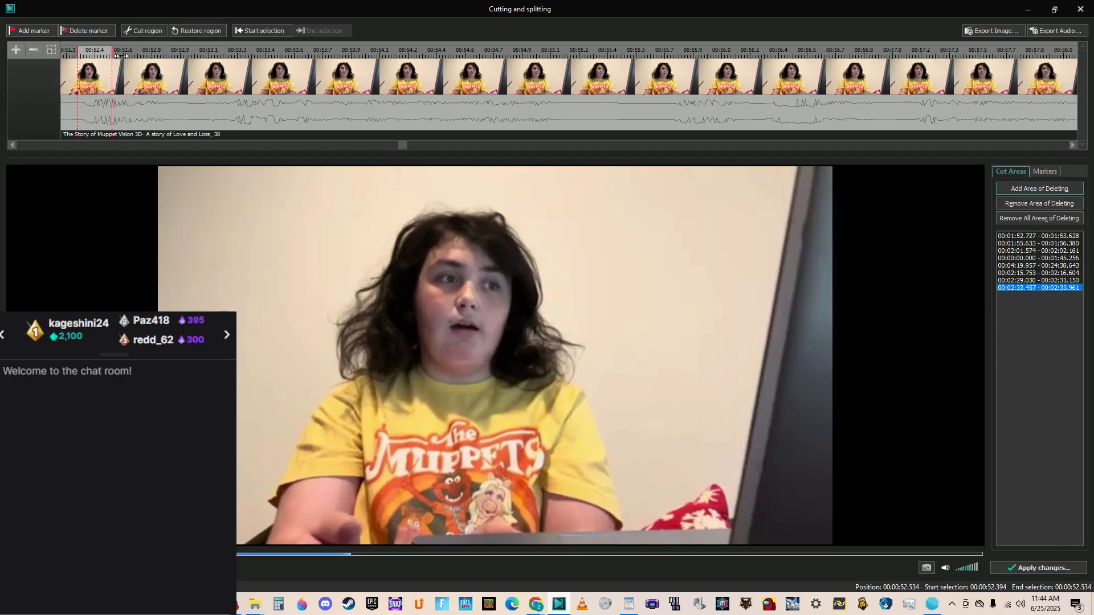
click(126, 34)
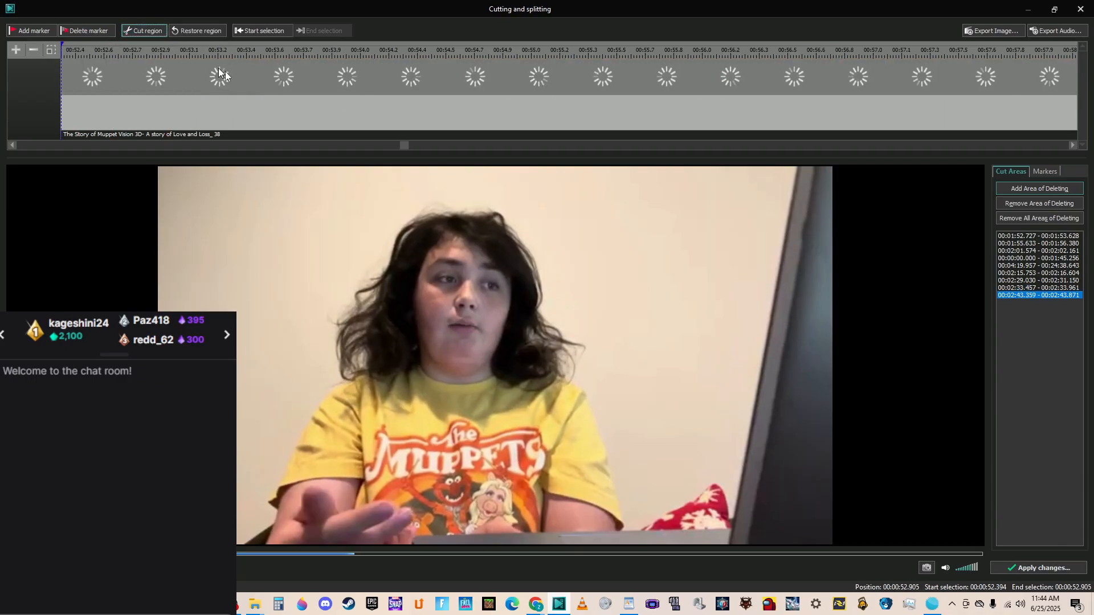
Replay the passage from about 00:00:50, add a marker at 00:00:52.201 just before the latest cut, and resume the preview.
drag(405, 149, 371, 142)
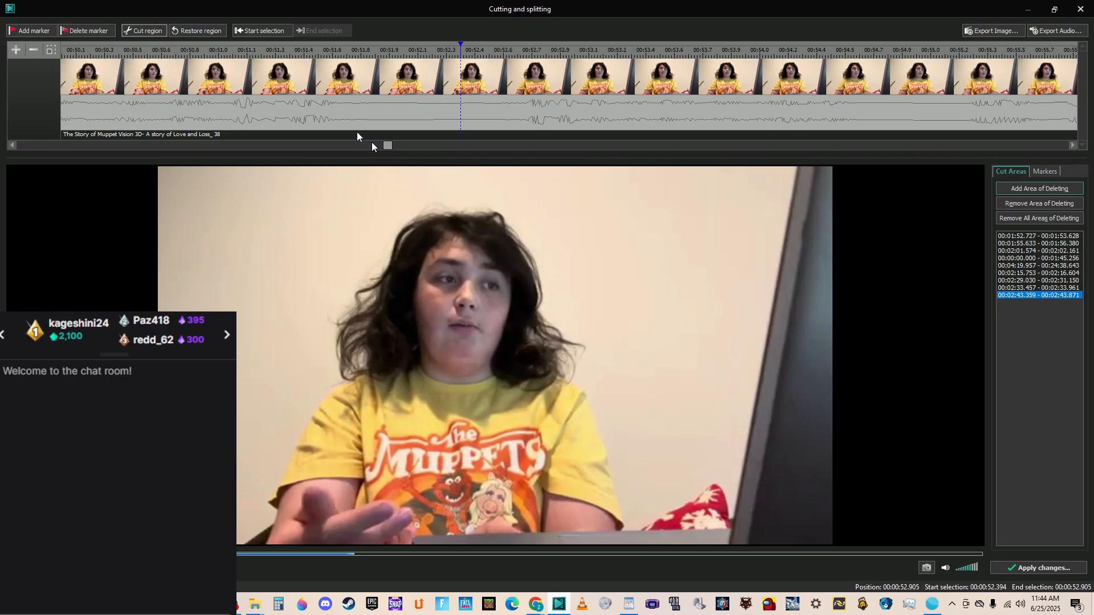
click(171, 114)
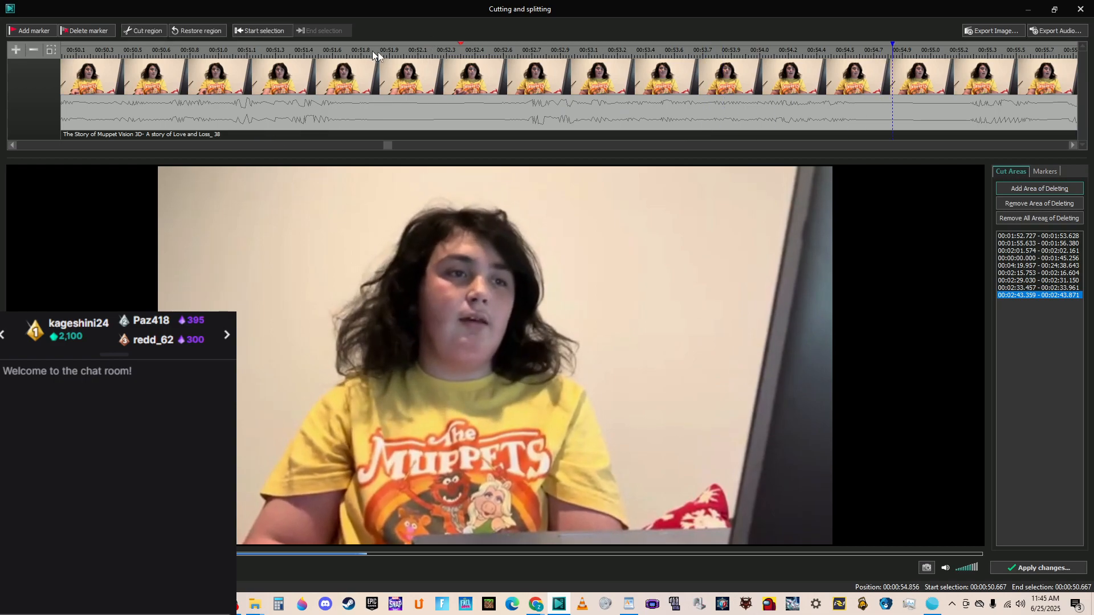
click(426, 55)
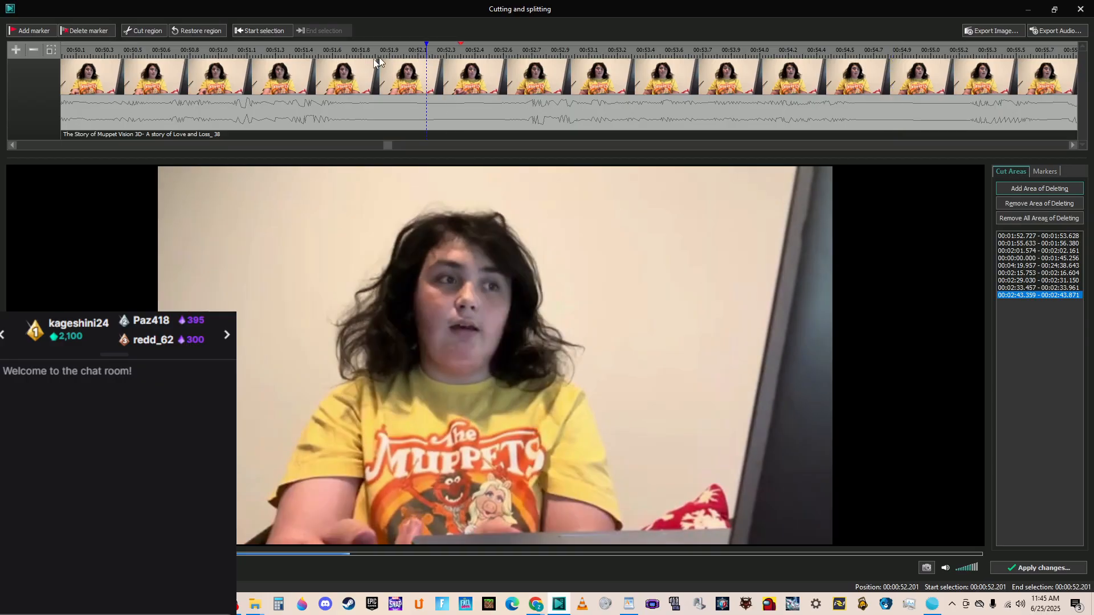
click(40, 32)
click(573, 248)
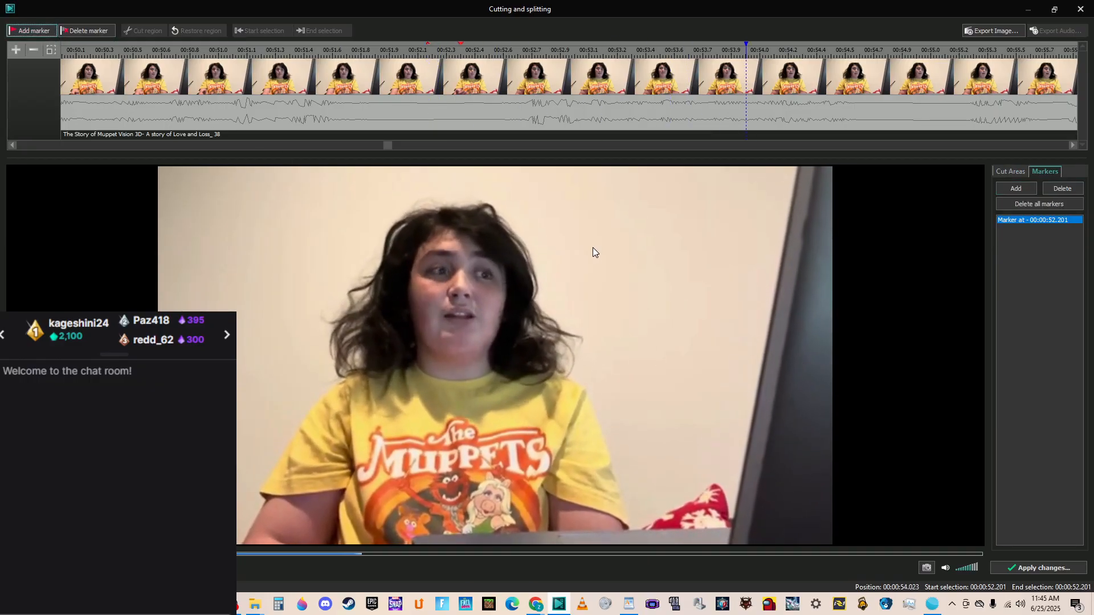
Stop the preview near 00:00:55 and cut the region from 00:00:55.242 to 00:00:55.700.
click(592, 247)
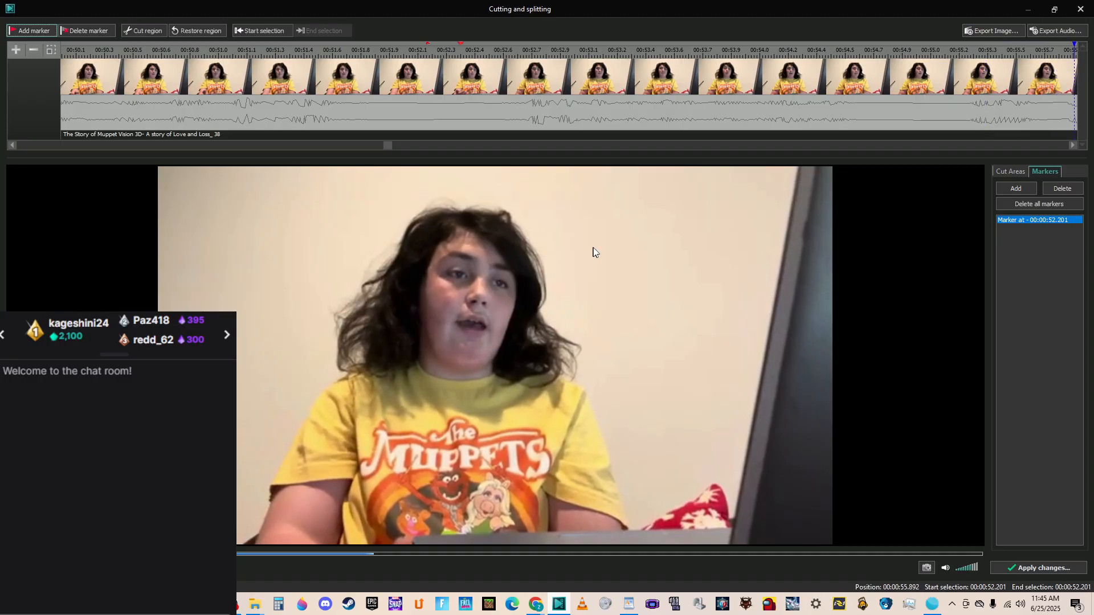
click(959, 56)
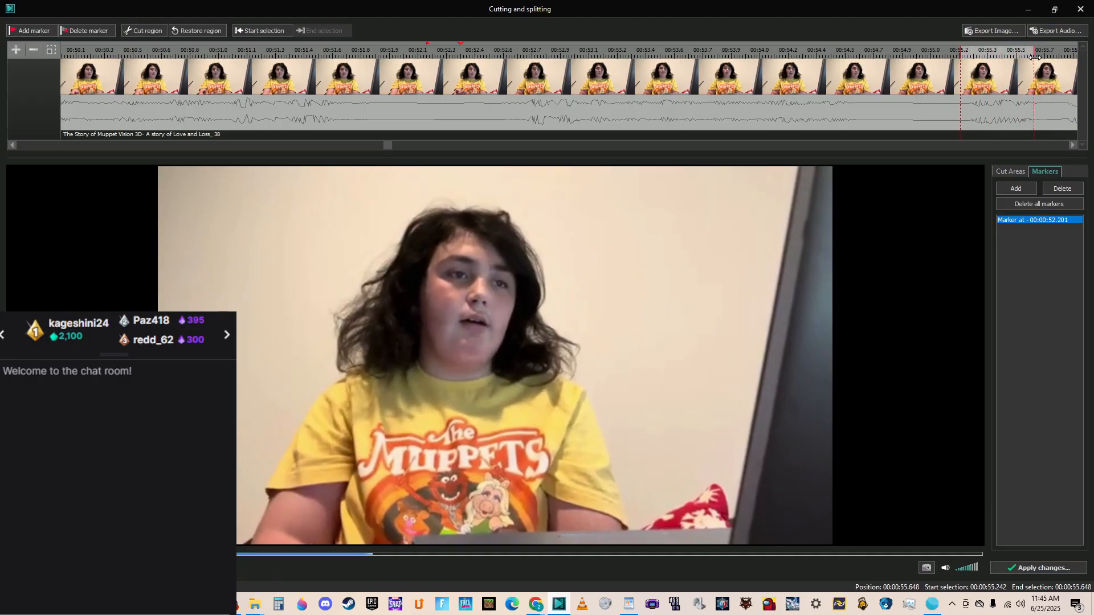
drag(1035, 58, 1038, 57)
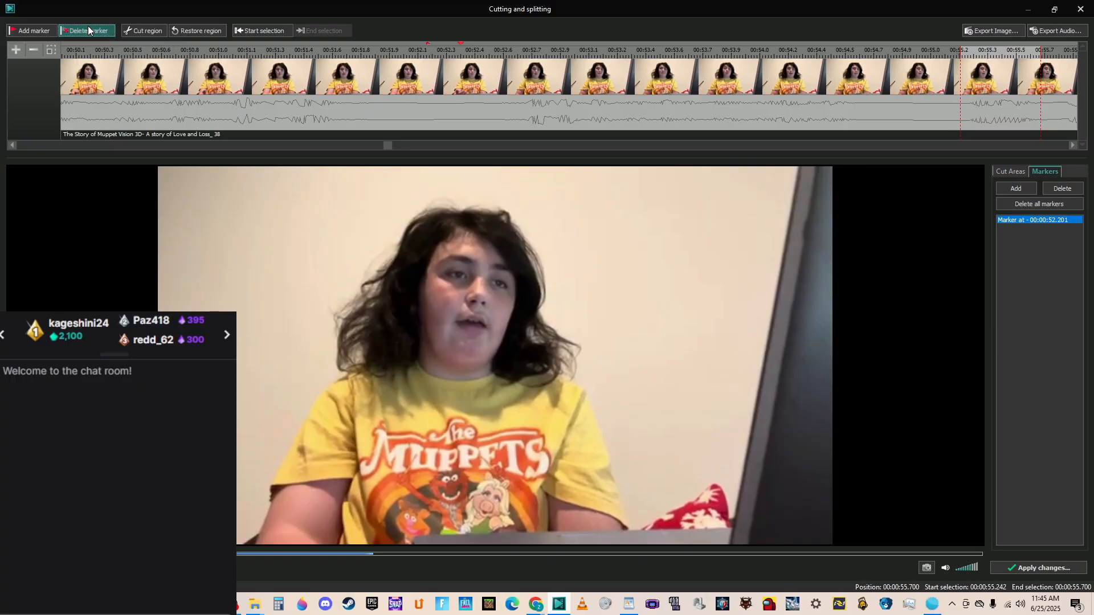
click(111, 31)
click(130, 30)
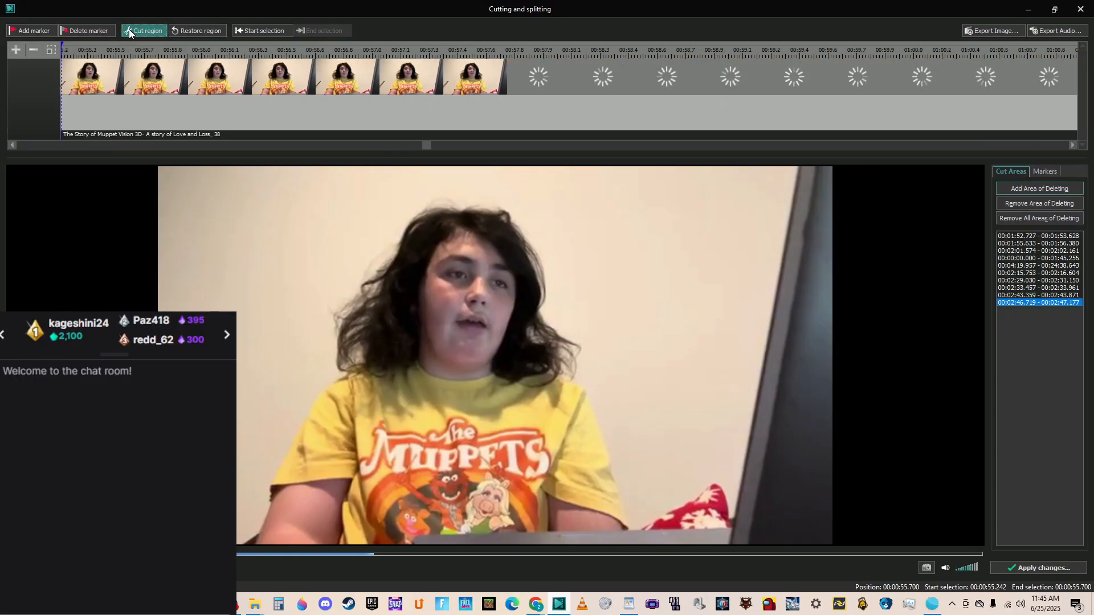
Replay the latest cut from 00:00:53.730, preview onward, and cut the region from 00:01:21.862 to 00:01:22.426.
drag(420, 146, 403, 145)
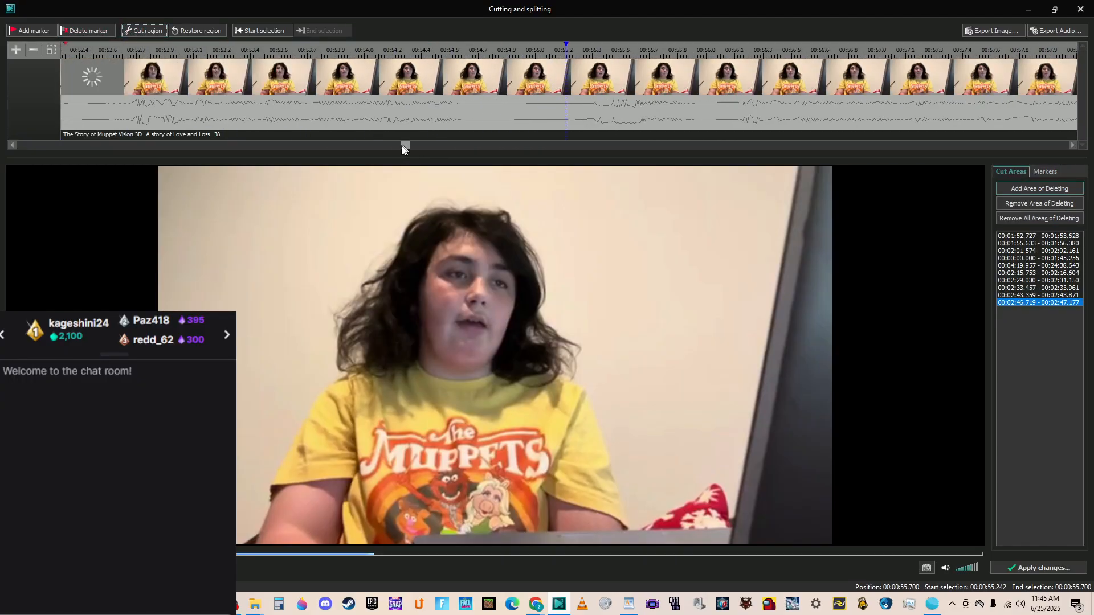
click(301, 51)
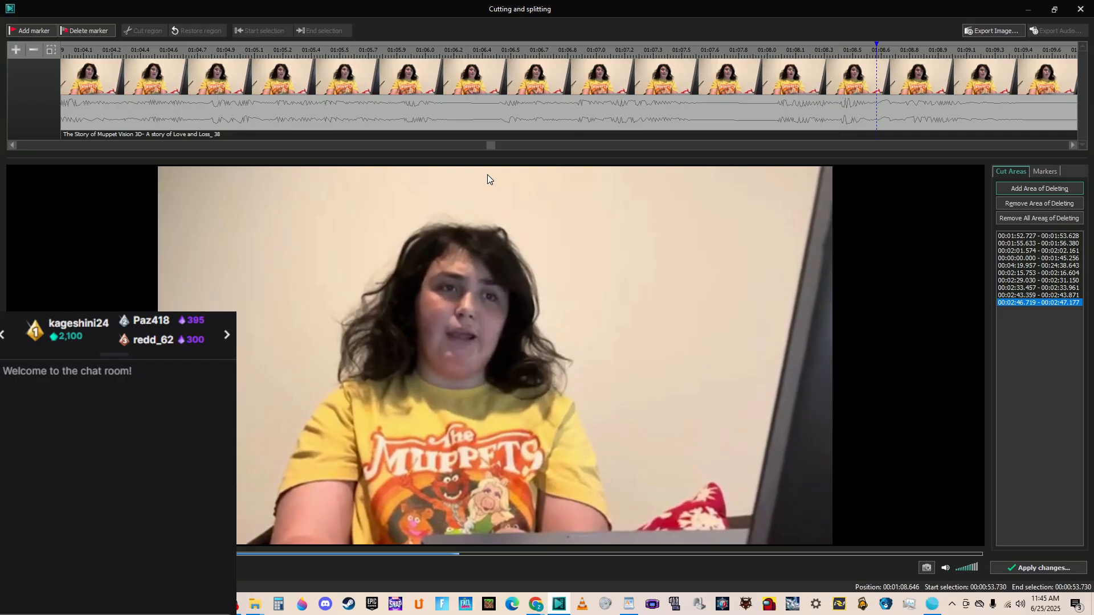
click(688, 50)
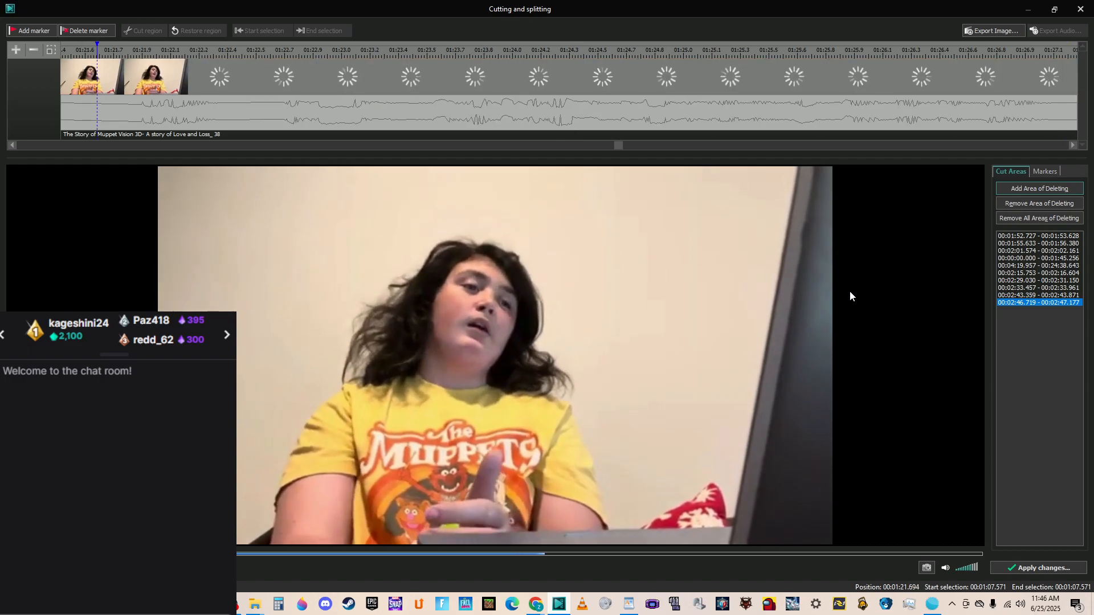
click(336, 181)
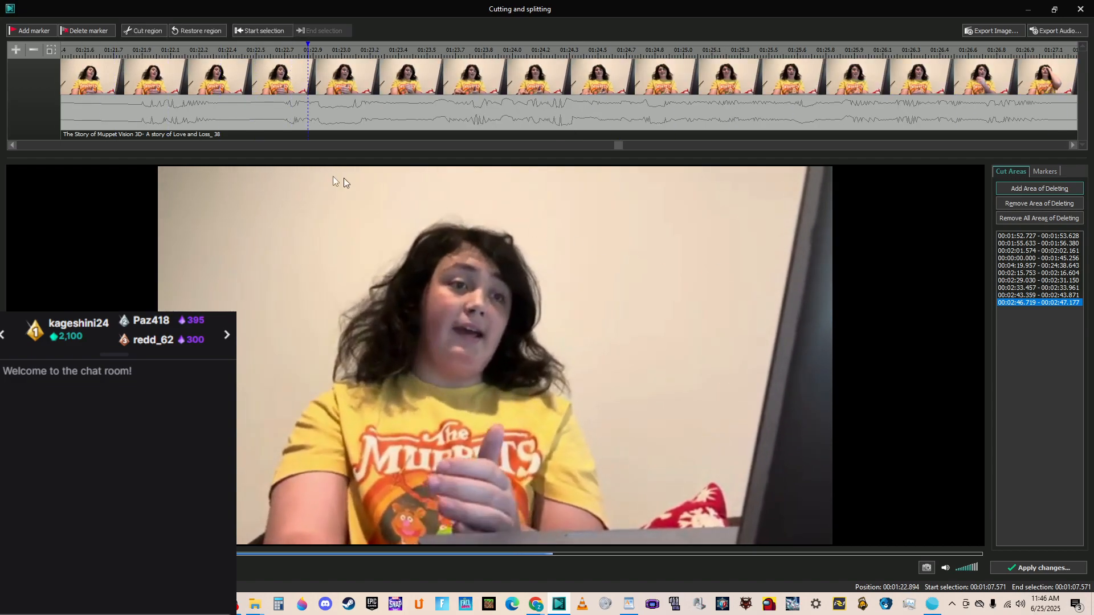
click(127, 55)
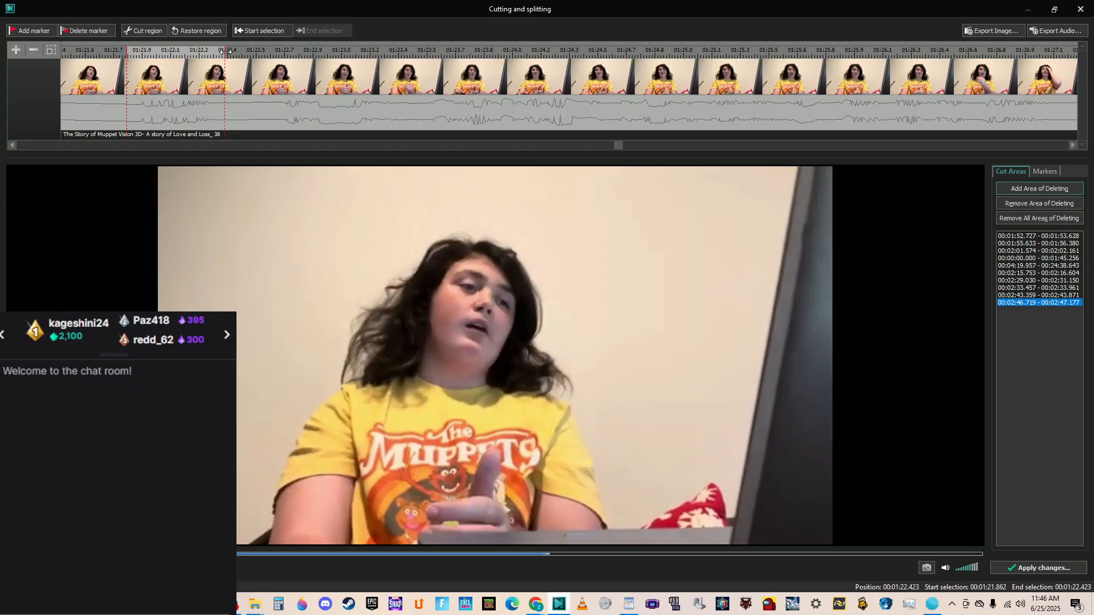
click(149, 32)
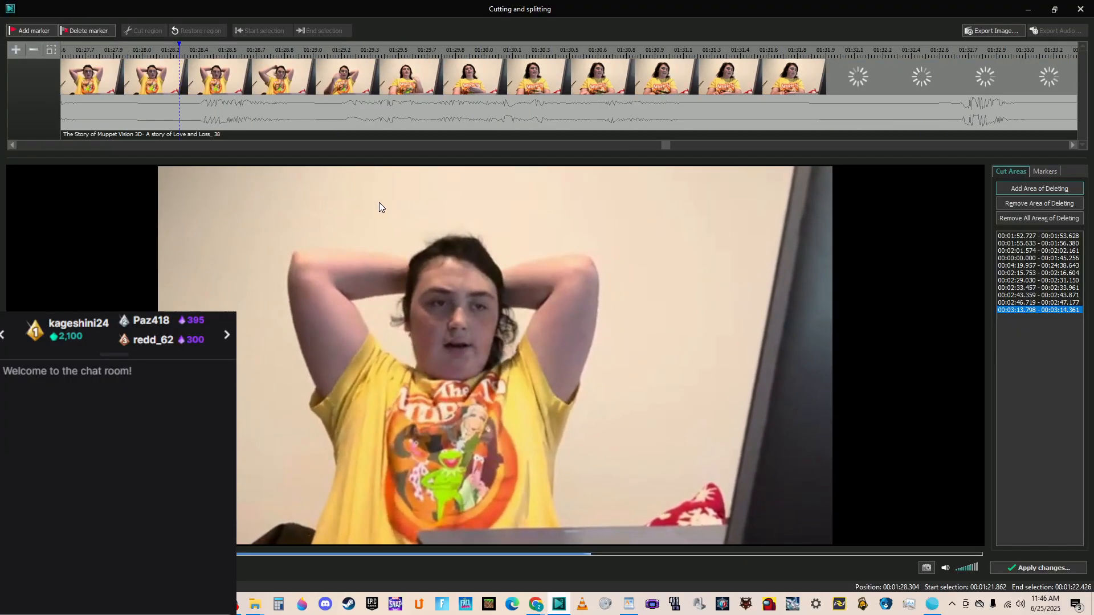
Review the passage around 00:01:28 and cut the region from 00:01:28.401 to 00:01:28.914.
key(space)
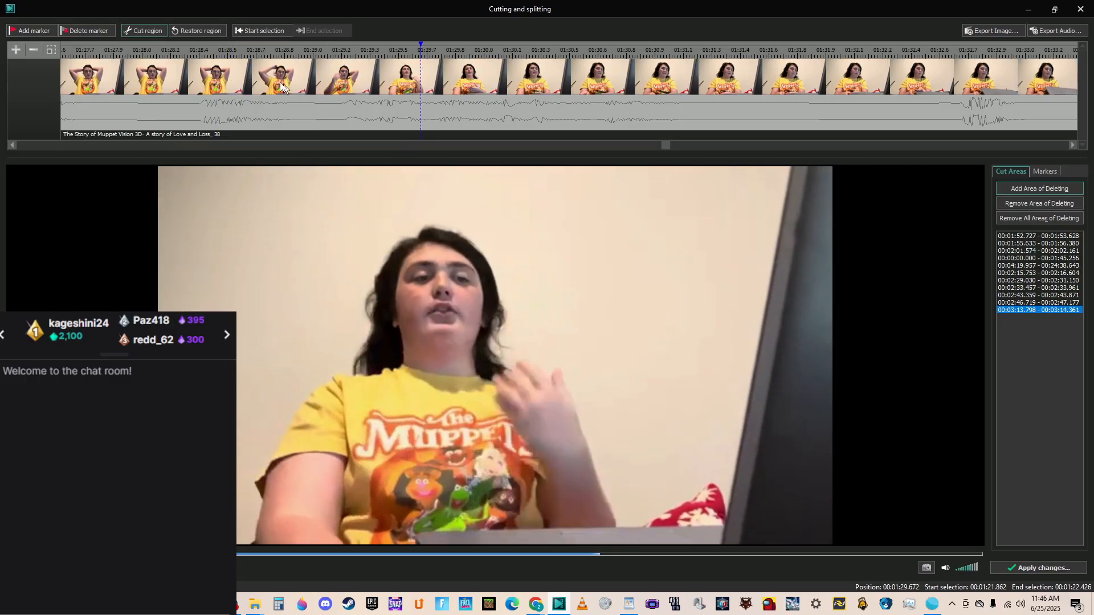
click(155, 55)
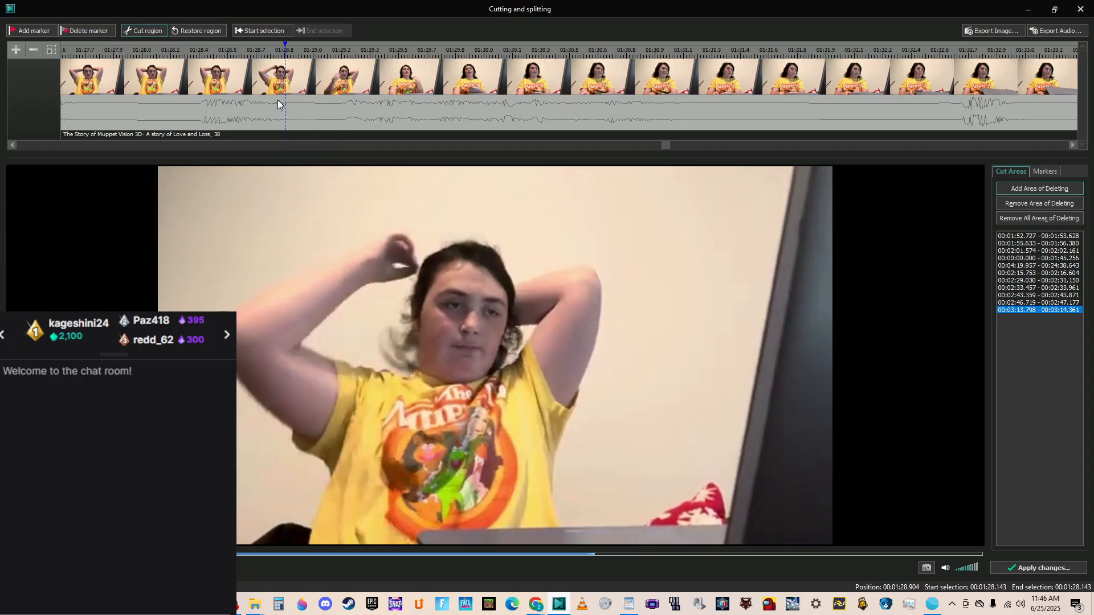
click(73, 56)
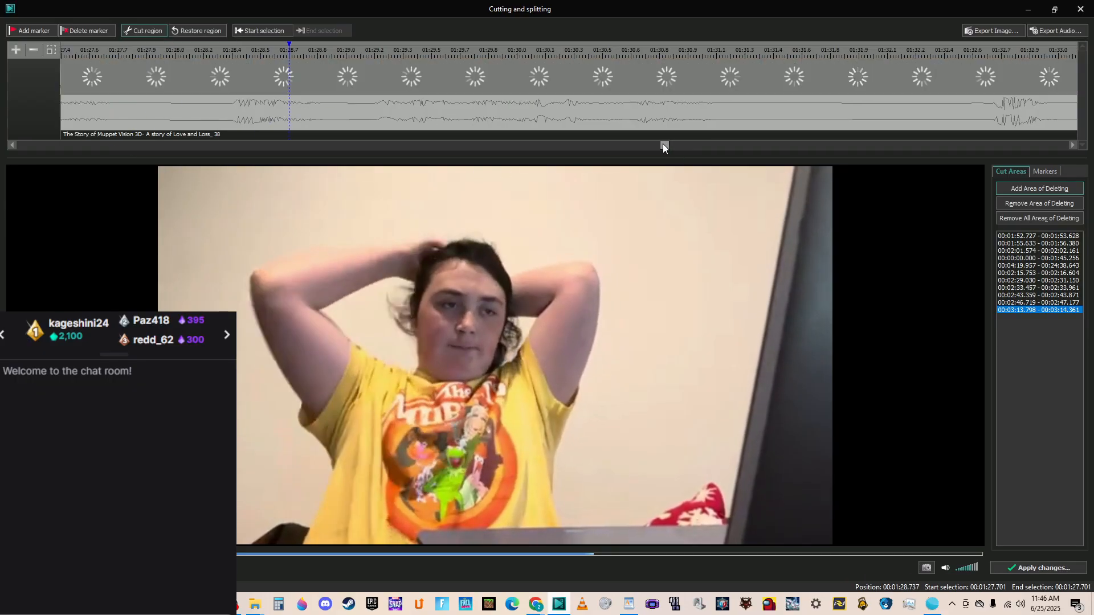
drag(661, 143, 651, 143)
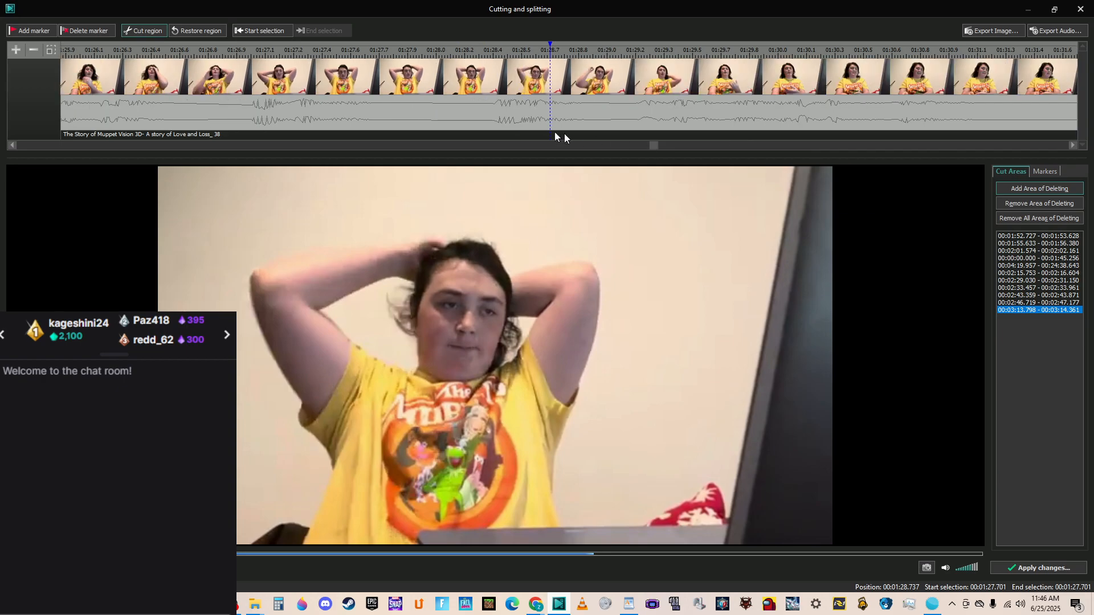
click(173, 60)
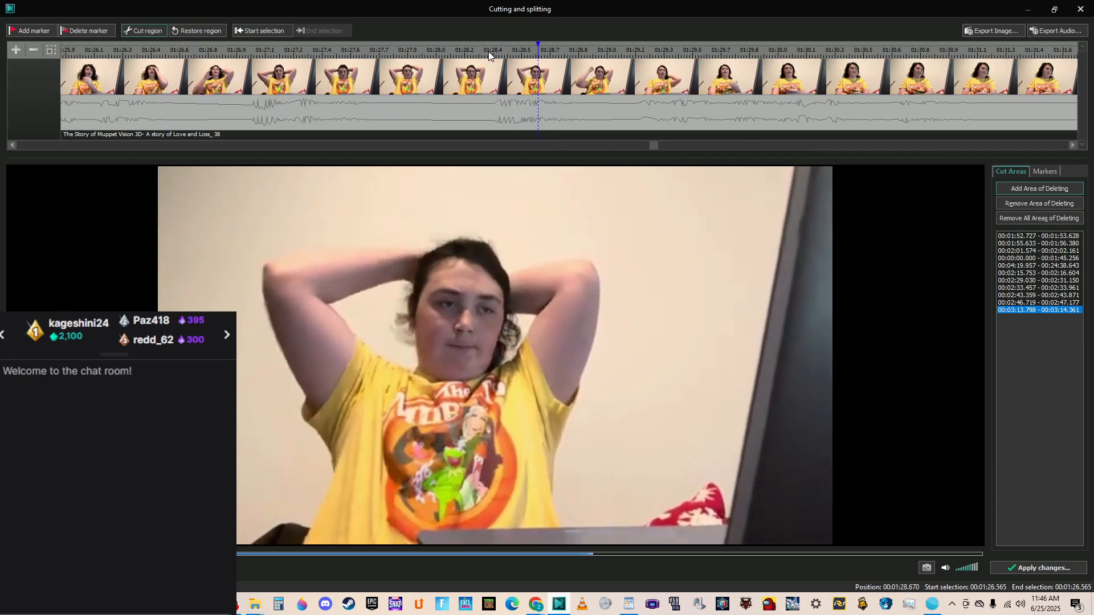
click(497, 53)
click(494, 53)
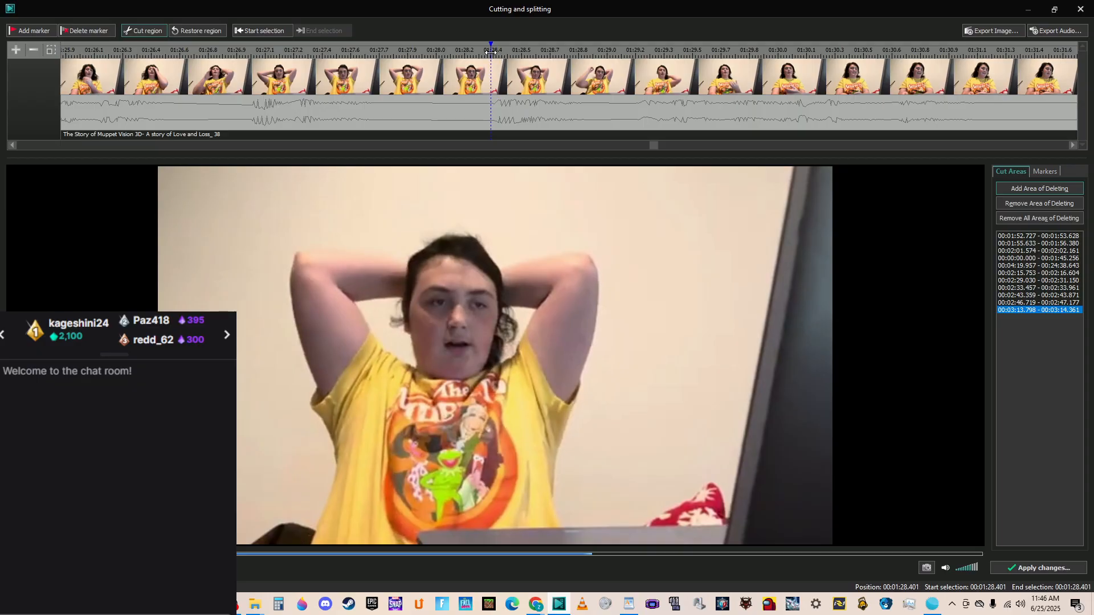
drag(580, 61, 581, 61)
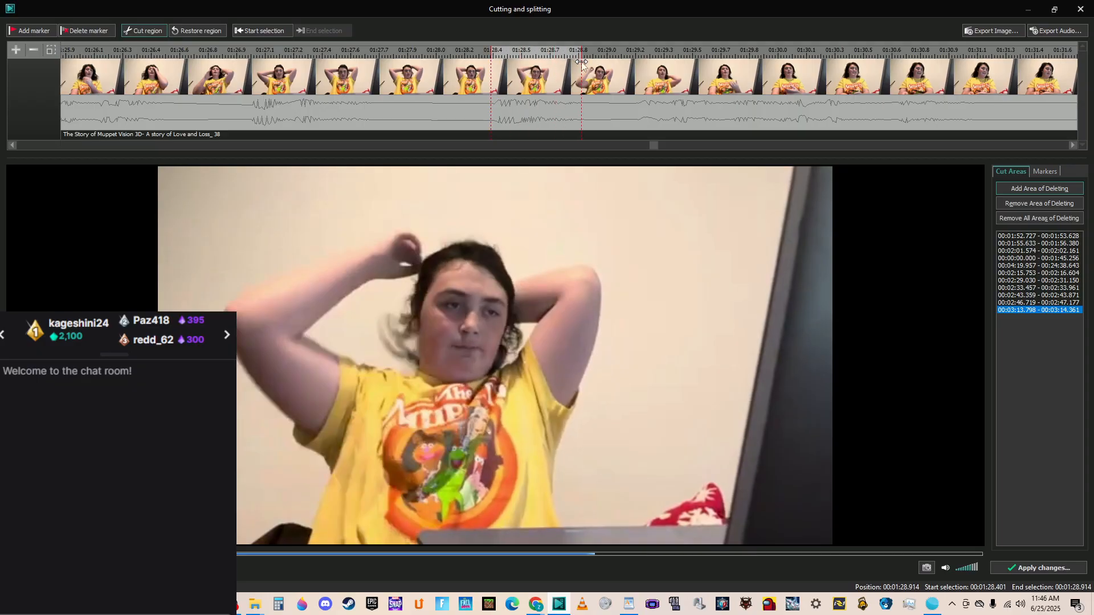
click(148, 34)
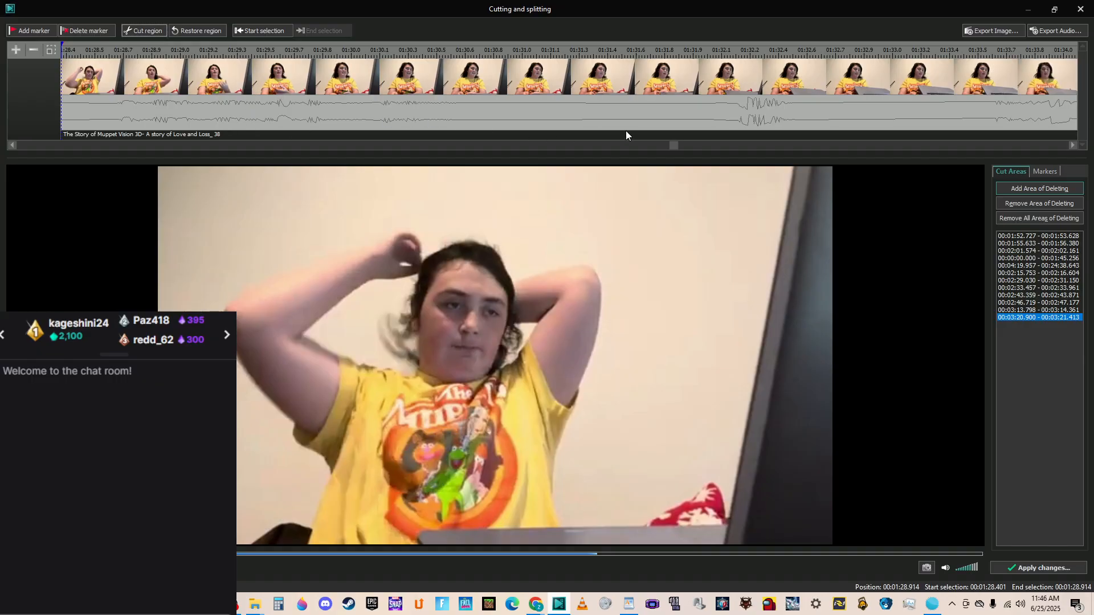
Replay the transition at the 00:01:28.401 cut, starting from 00:01:27.283.
click(672, 147)
drag(666, 147, 643, 146)
click(552, 109)
key(space)
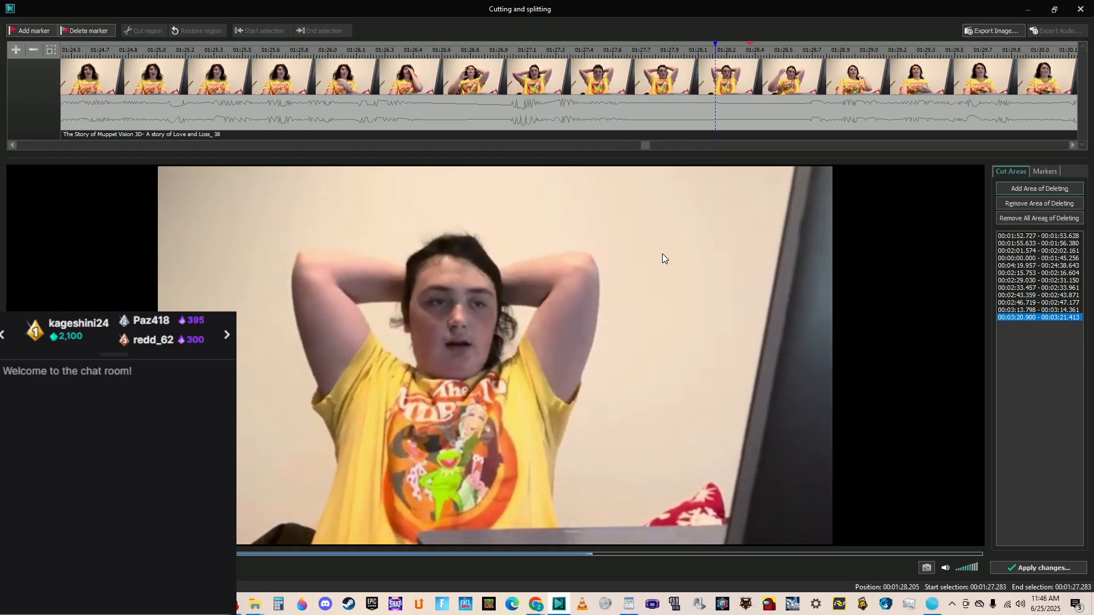
key(space)
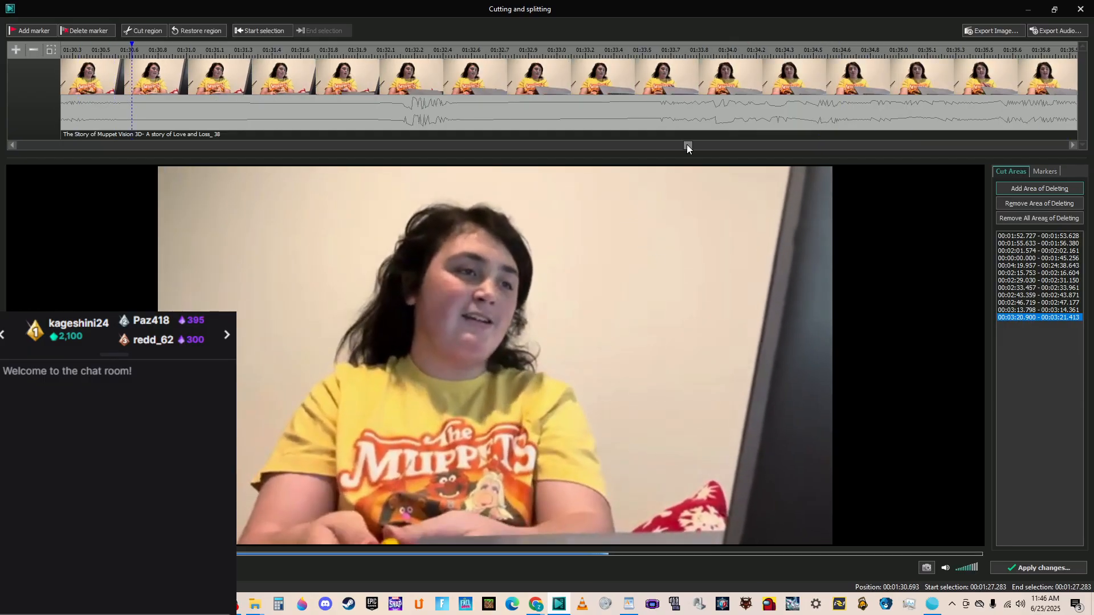
Preview onward past 00:01:31 and cut the region from 00:01:32.579 to 00:01:33.608.
drag(687, 145, 641, 138)
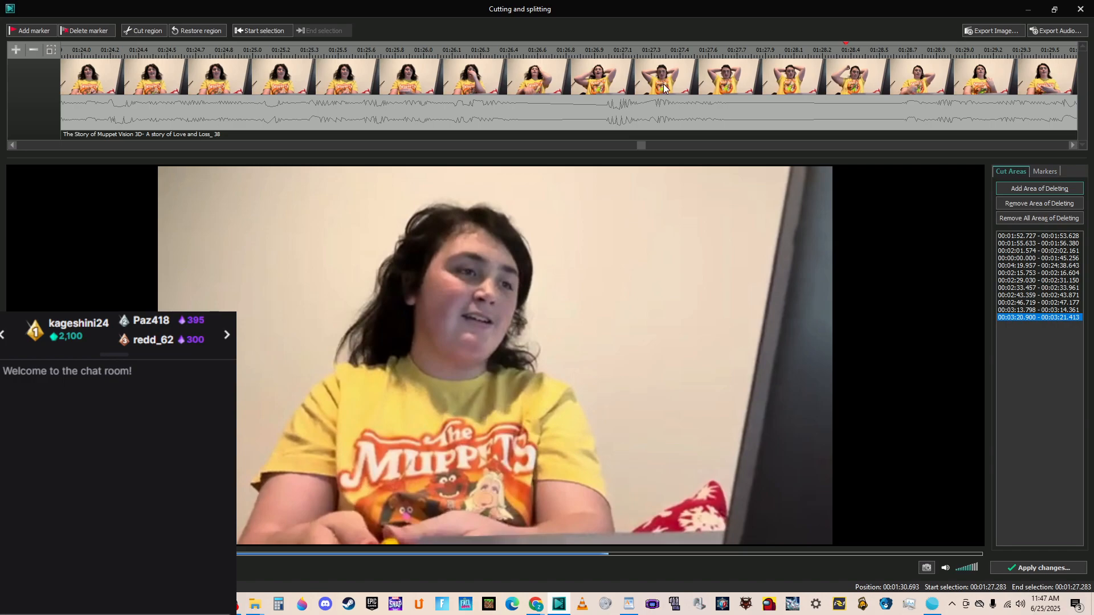
key(space)
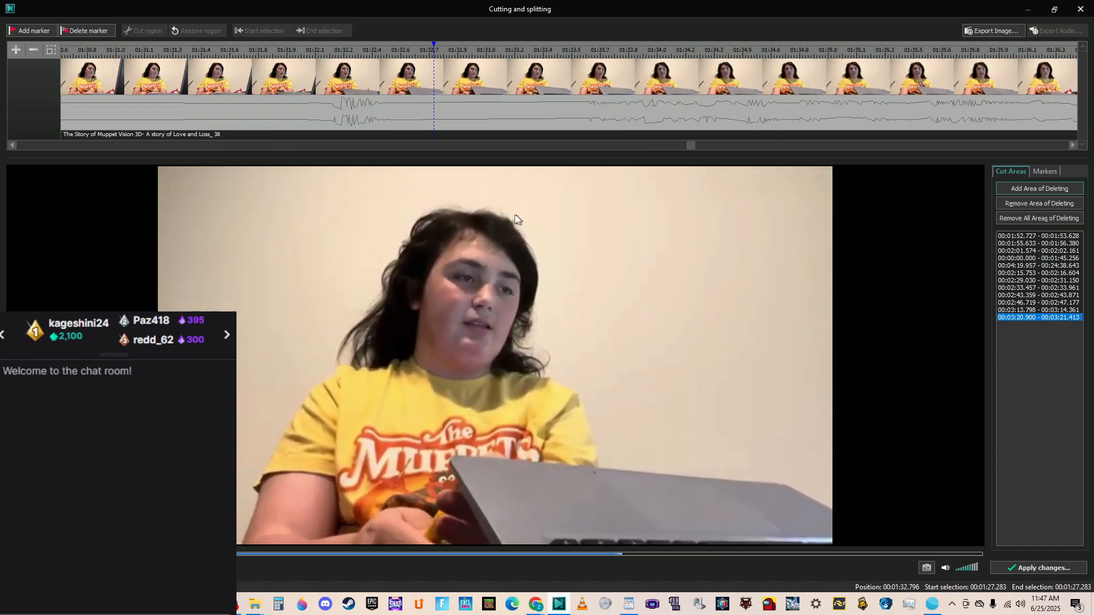
key(space)
click(578, 52)
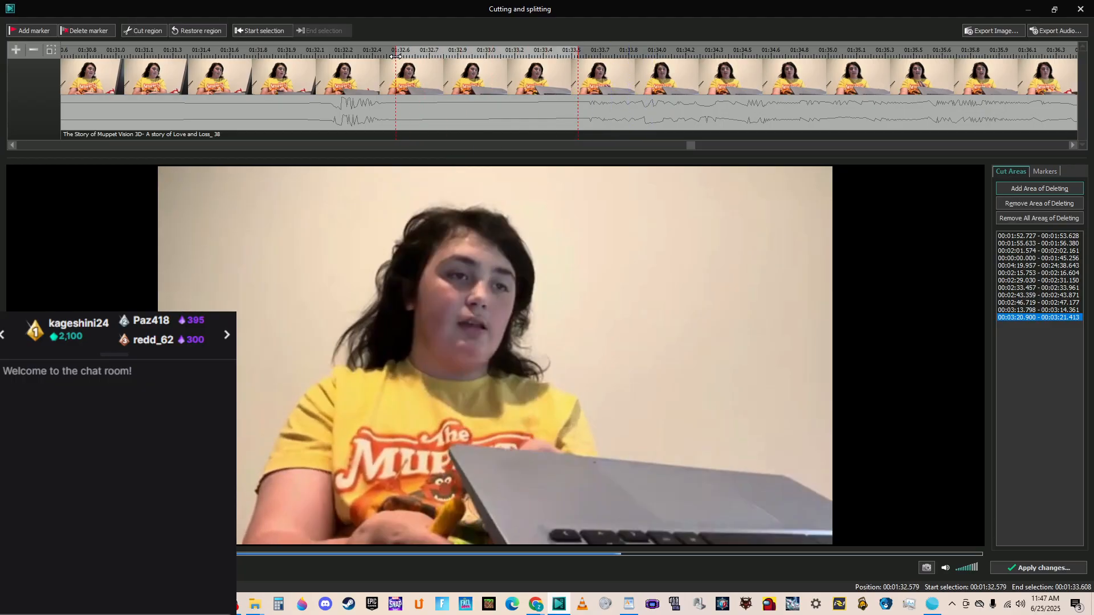
click(144, 31)
Replay the passage from 00:01:29.447 and cut the region from 00:01:30.682 to 00:01:32.094.
drag(711, 143, 675, 142)
click(376, 53)
key(space)
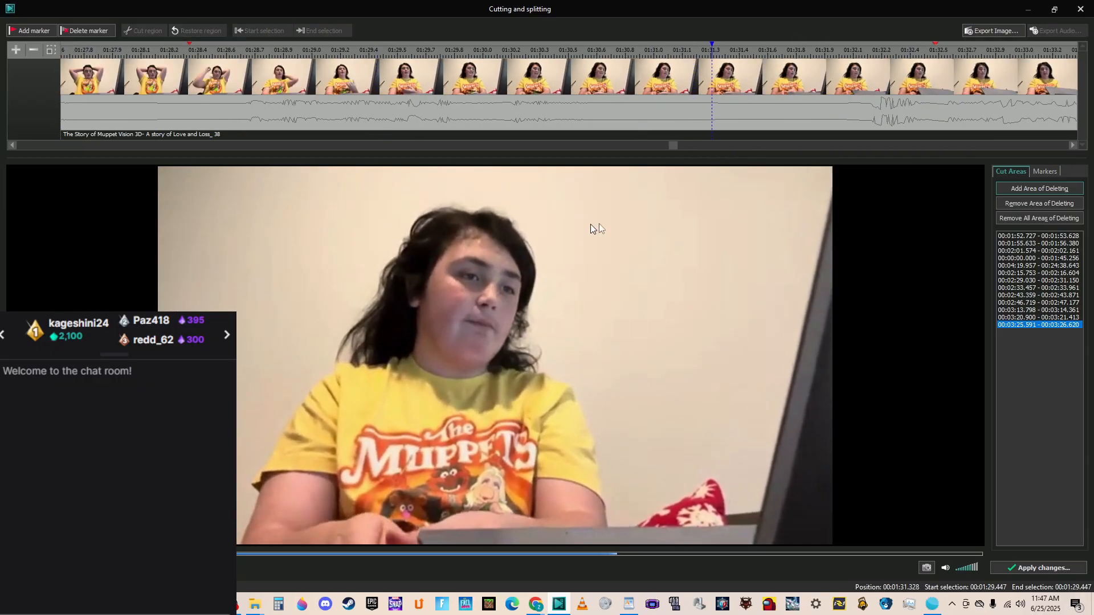
click(849, 55)
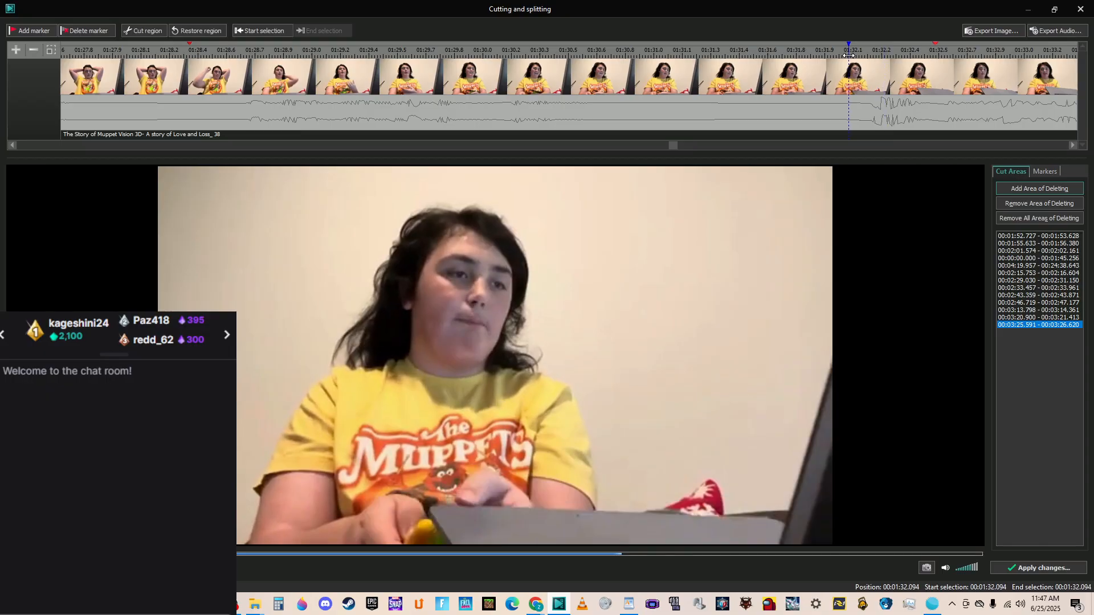
drag(849, 55, 626, 67)
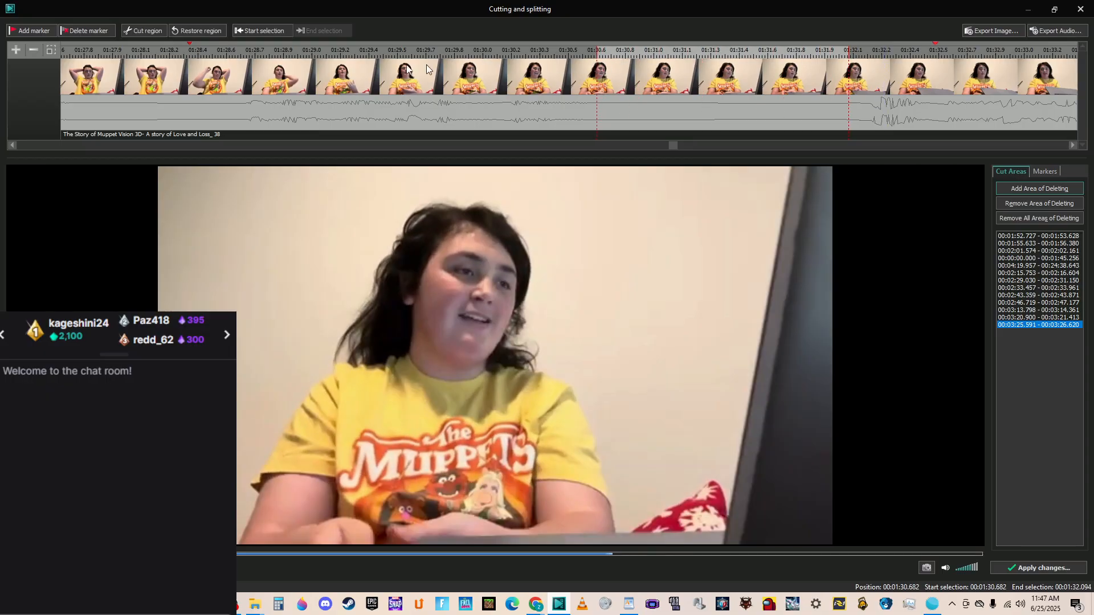
click(151, 35)
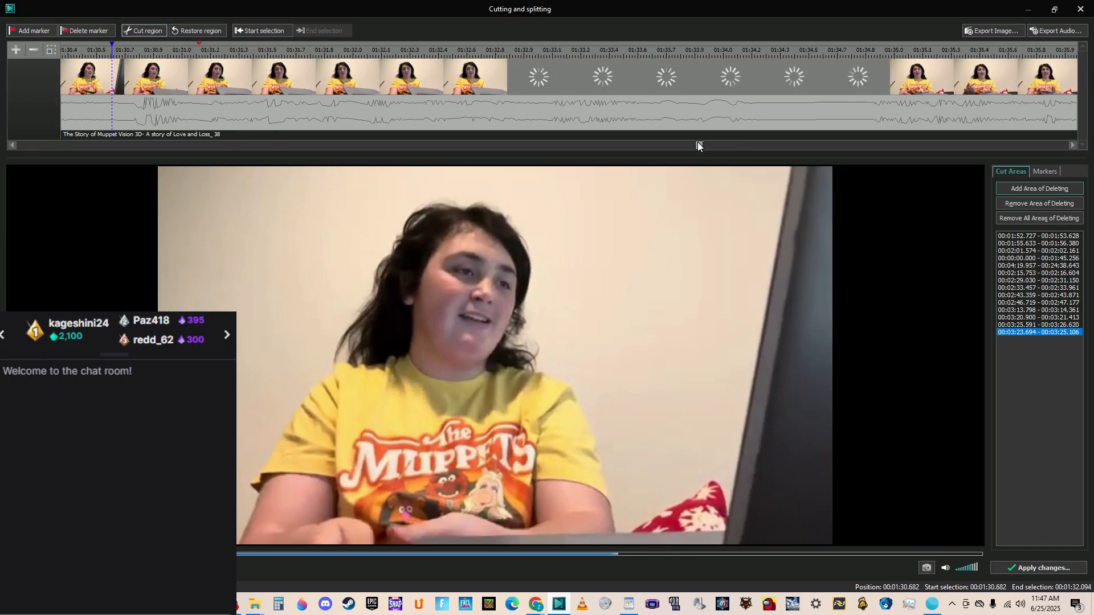
Review the recent cuts by replaying from 00:01:28.291, then from the earlier points 00:01:25.872 and 00:01:24.796.
drag(676, 145, 674, 145)
click(296, 50)
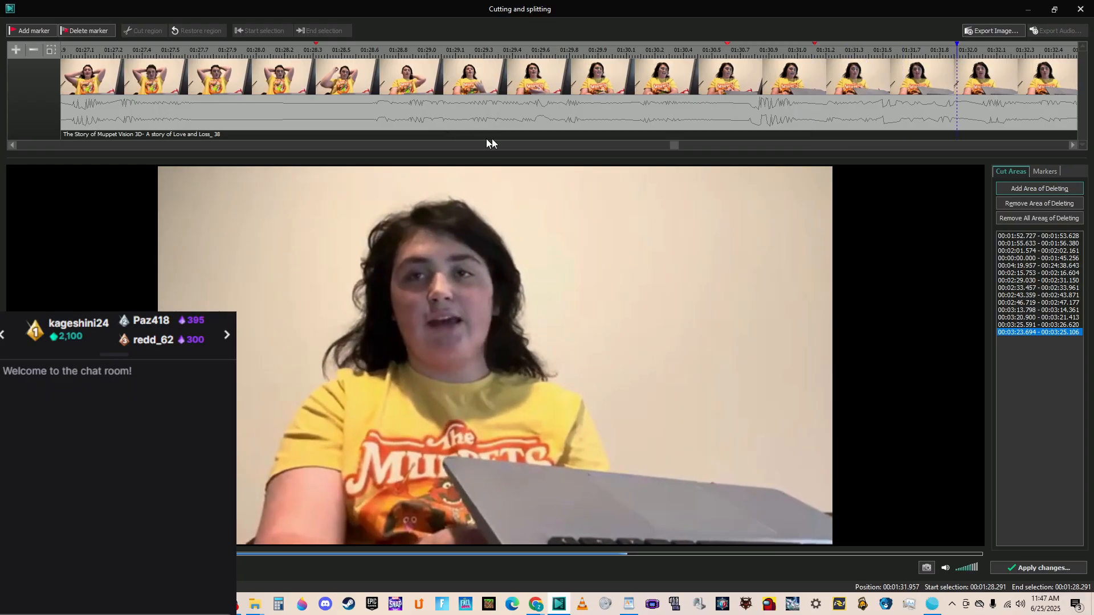
drag(678, 145, 648, 144)
click(490, 50)
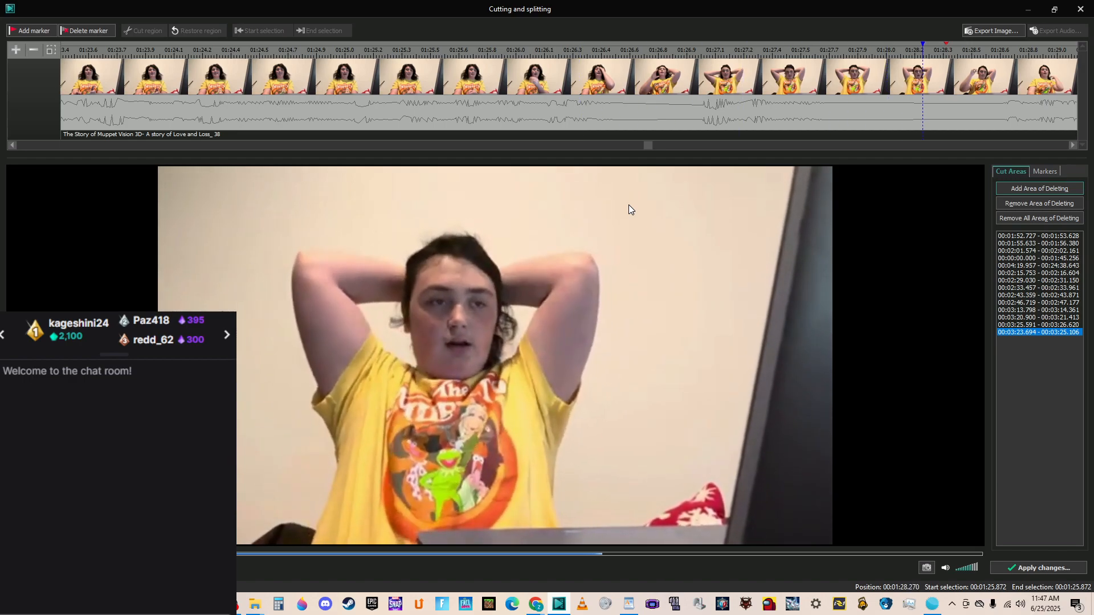
click(628, 204)
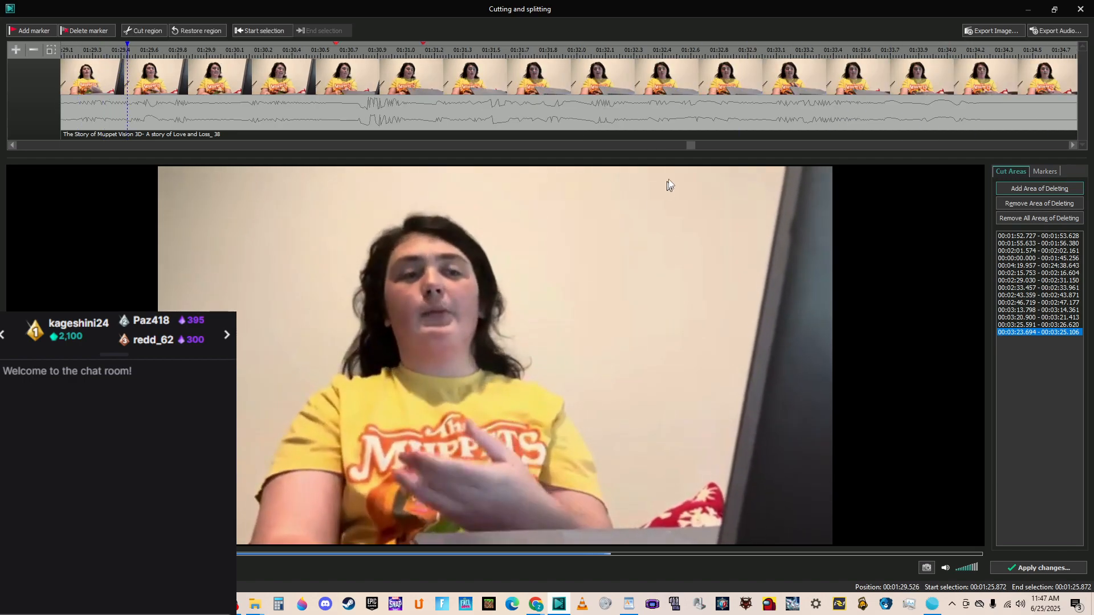
drag(691, 145, 633, 147)
click(679, 49)
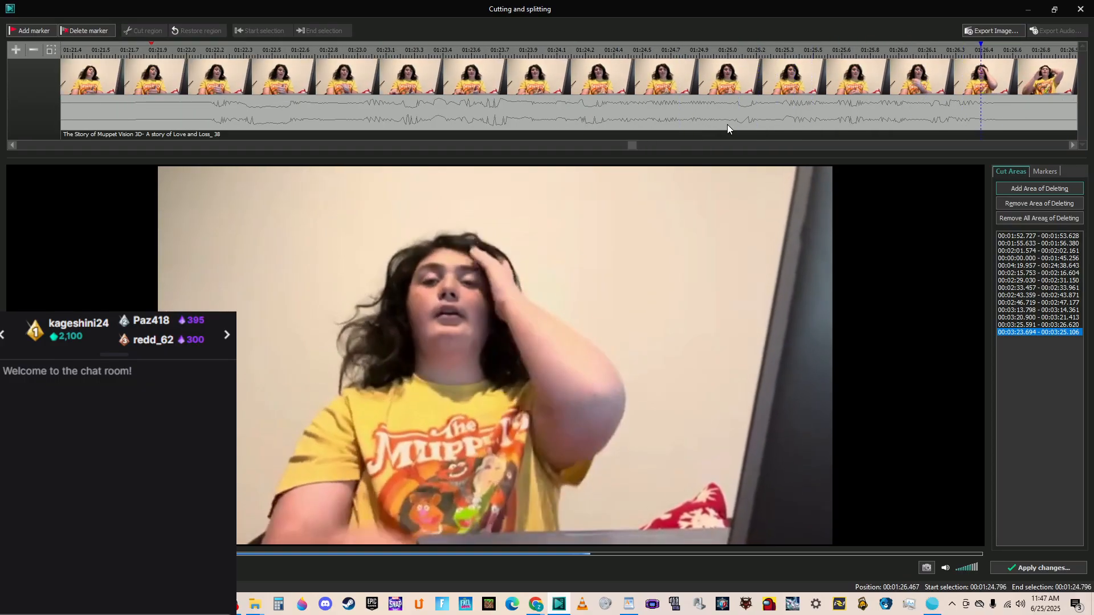
key(space)
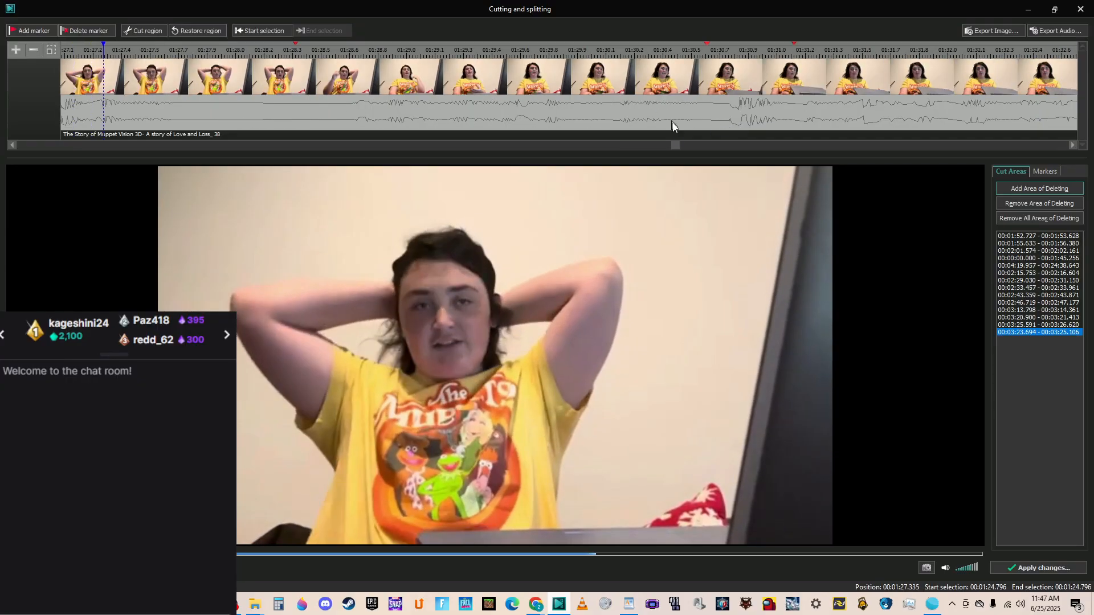
Cut the region from 00:01:26.564 to 00:01:27.026.
drag(674, 146, 656, 145)
click(504, 52)
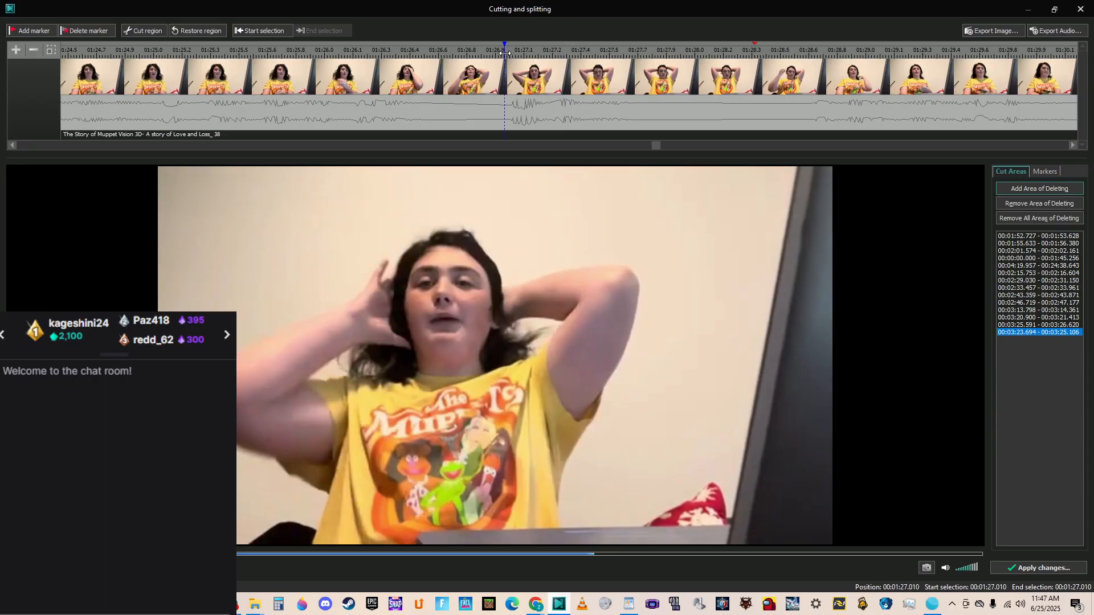
click(511, 55)
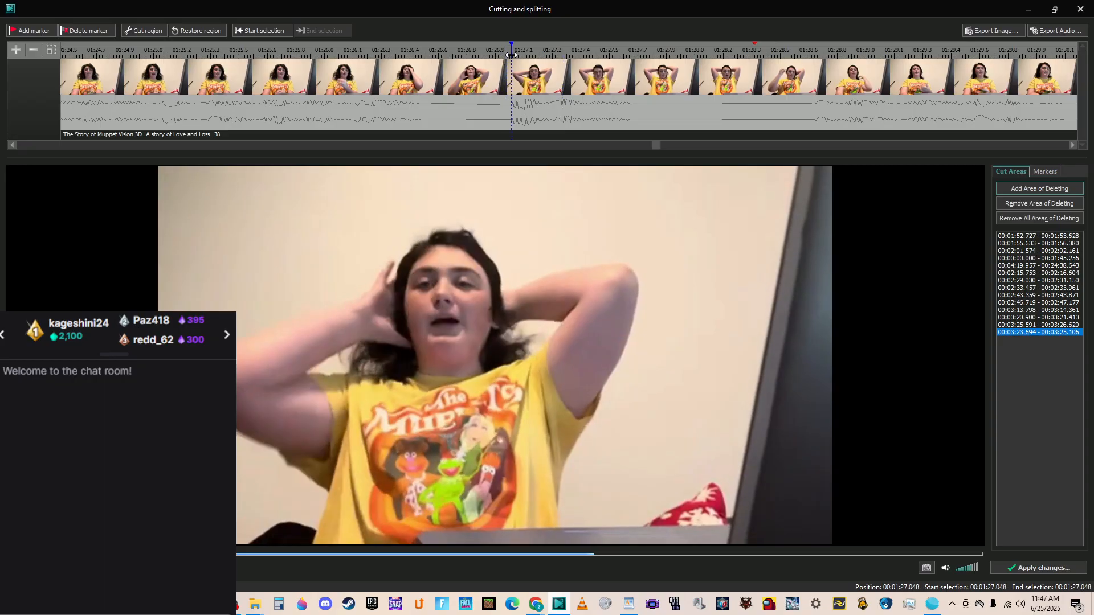
click(507, 54)
drag(429, 52, 424, 51)
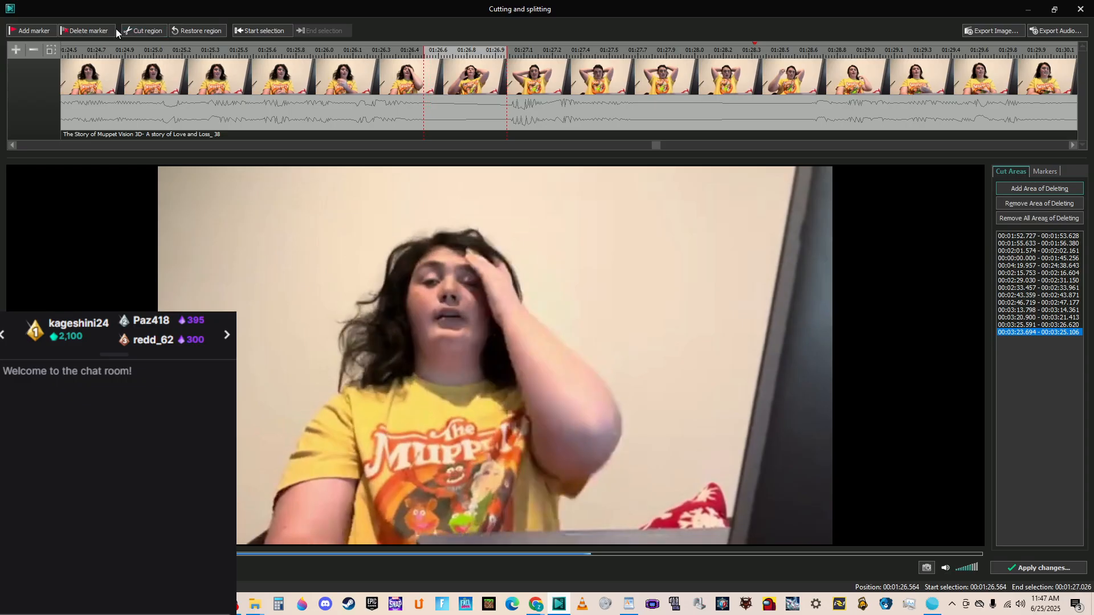
click(130, 31)
Replay the passage from 00:01:25.367 and cut the region from 00:01:27.287 to 00:01:28.226.
drag(673, 147, 641, 147)
click(655, 73)
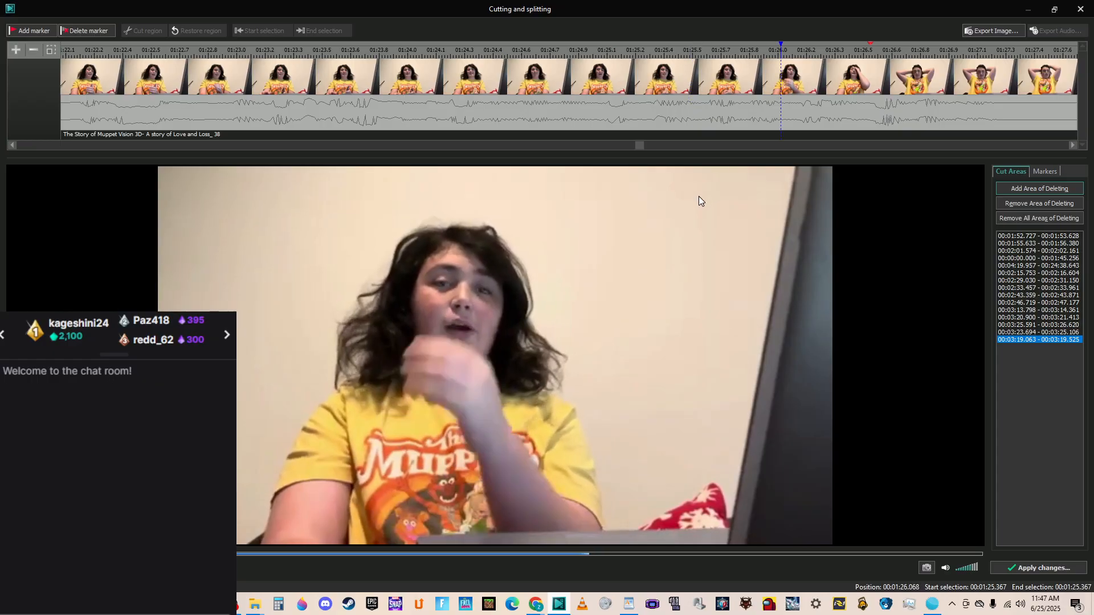
key(space)
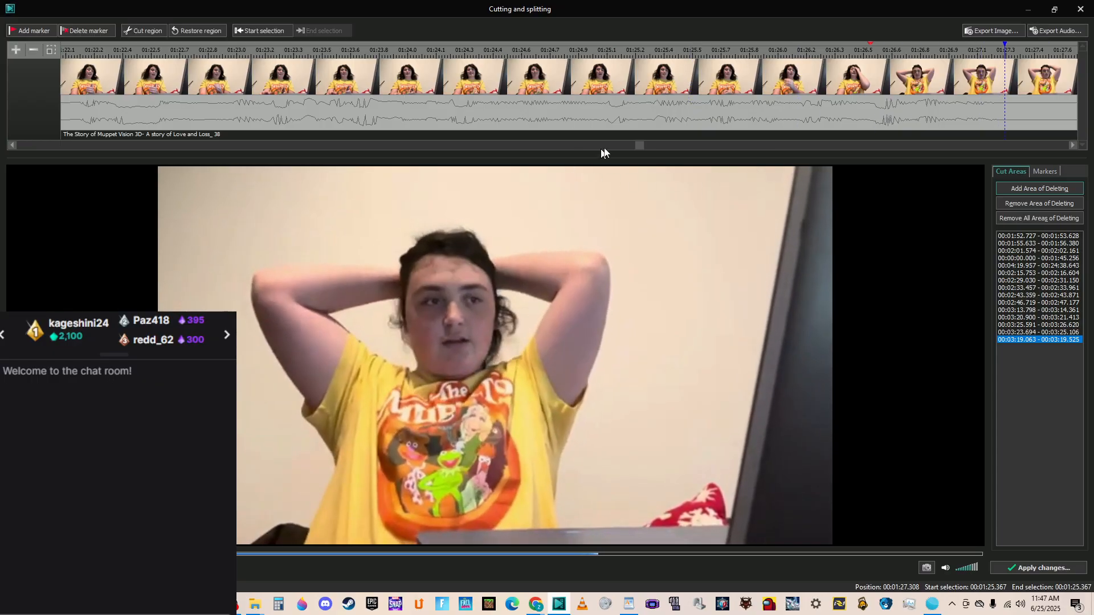
drag(639, 144, 656, 144)
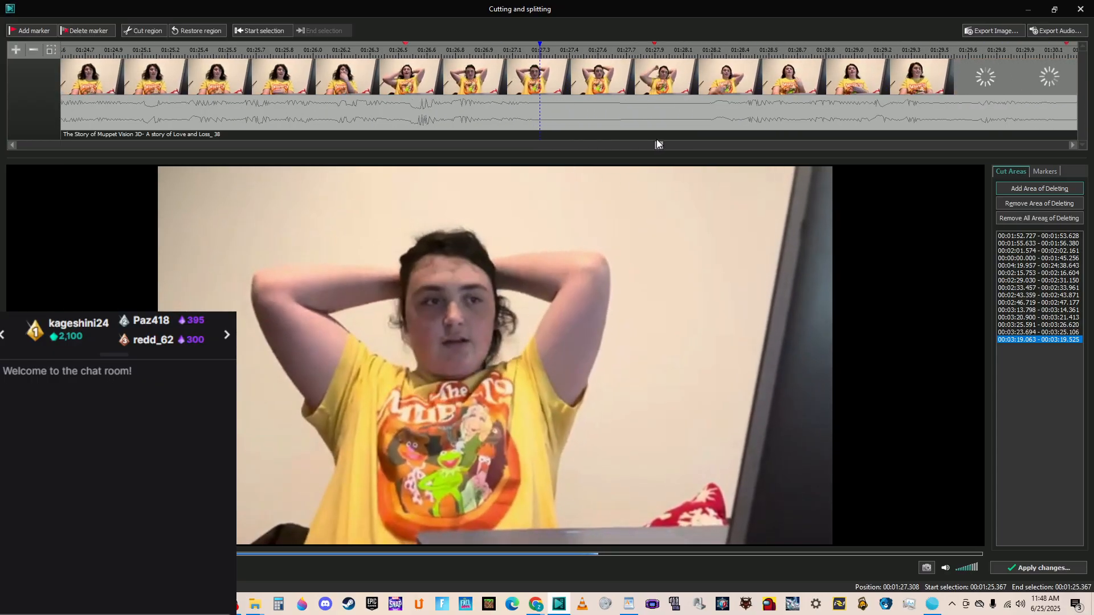
click(704, 54)
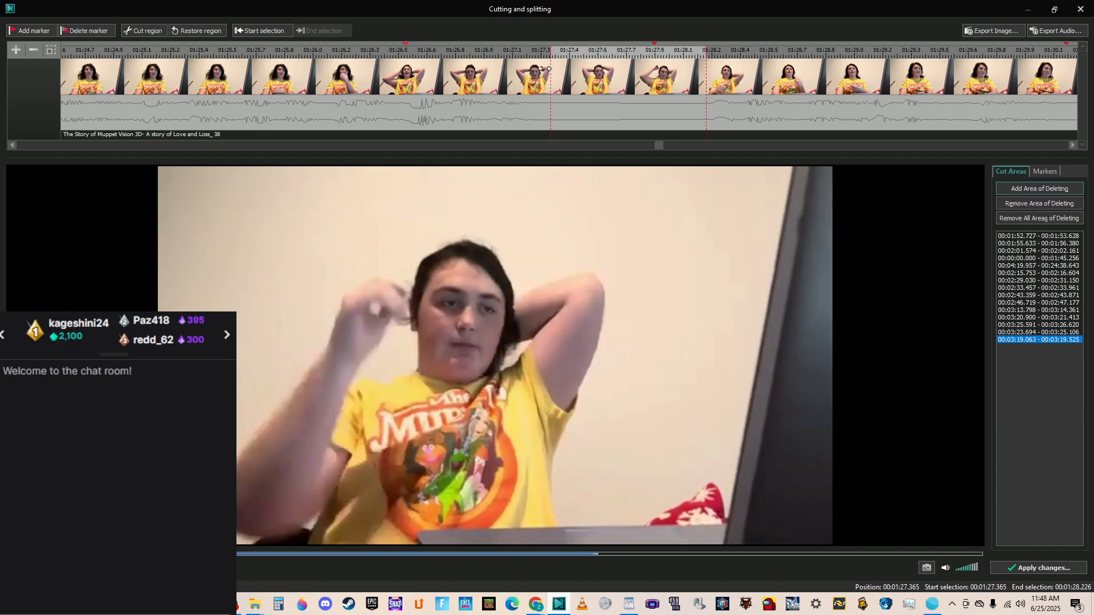
drag(546, 68, 535, 69)
click(149, 35)
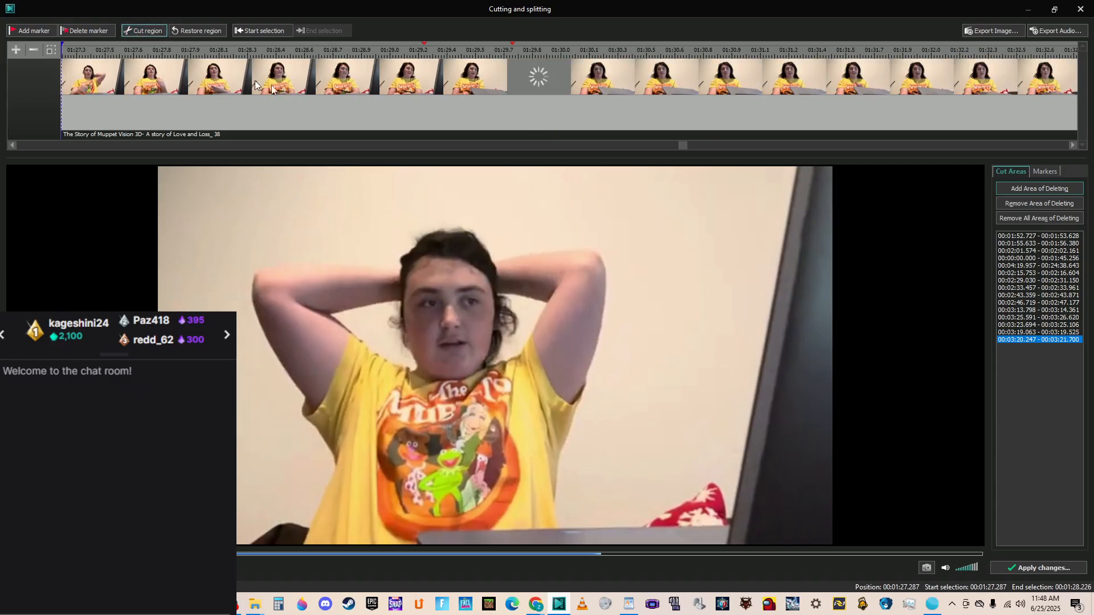
Review the recent cuts by replaying from 00:01:25.559 and again from 00:01:25.828, continuing the preview past 00:01:37.
drag(683, 147, 649, 146)
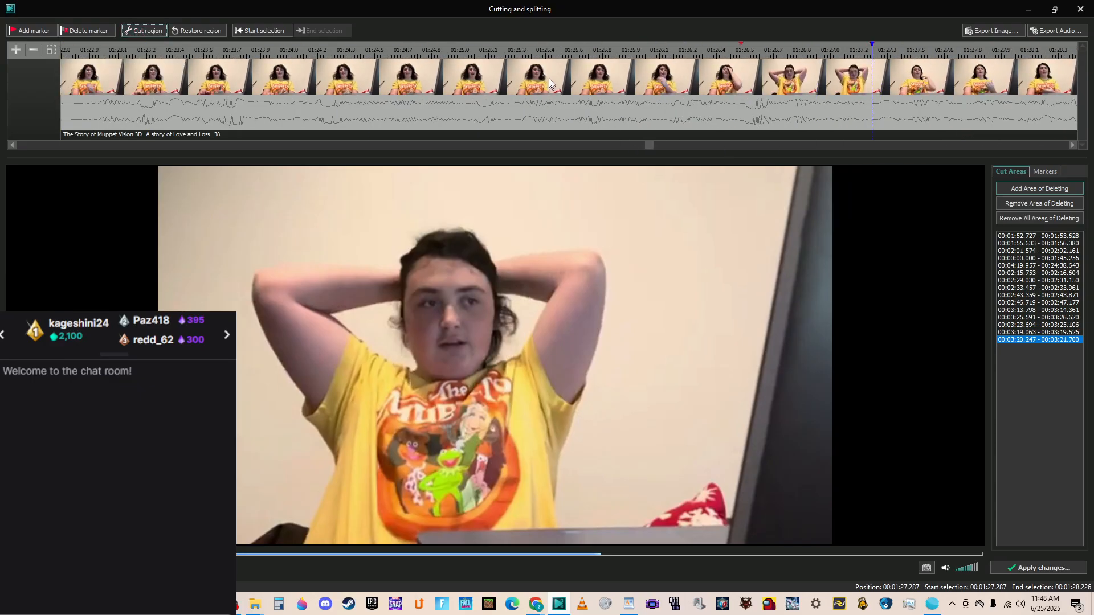
click(573, 85)
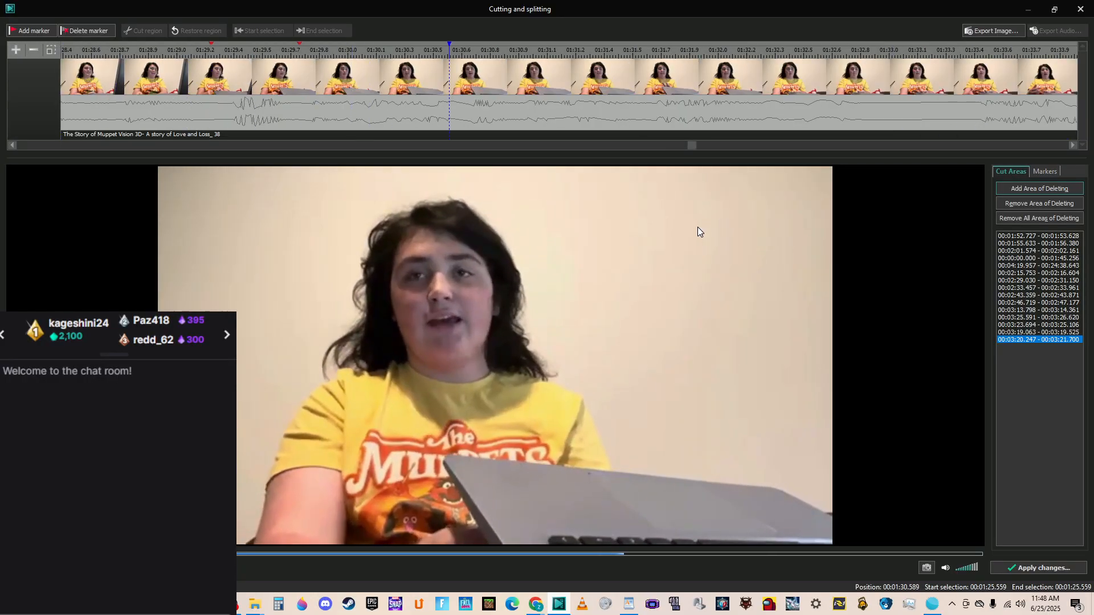
click(697, 227)
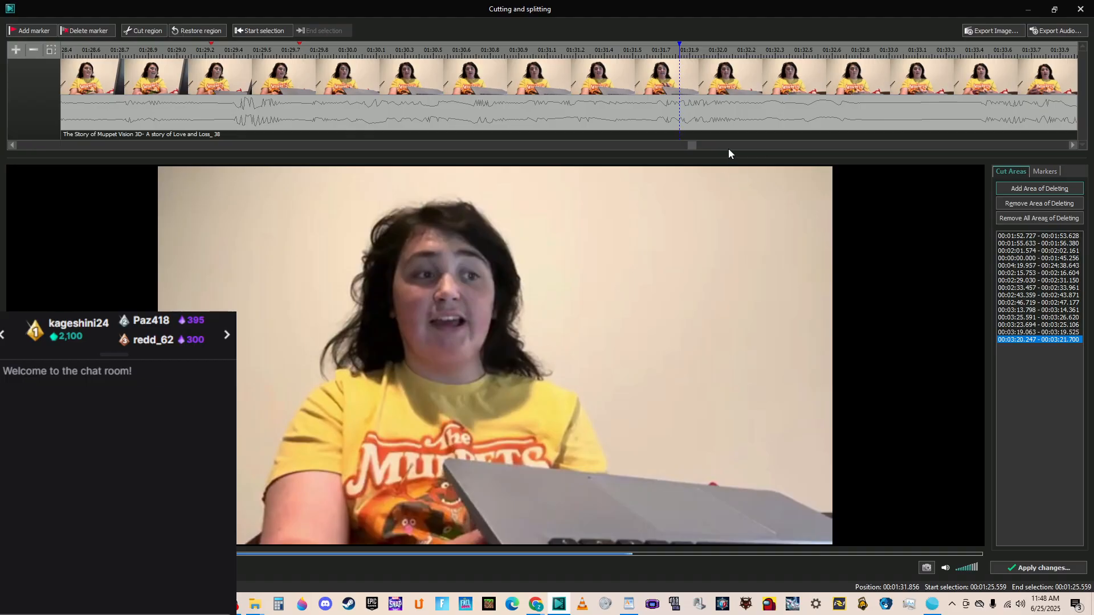
drag(693, 145, 669, 148)
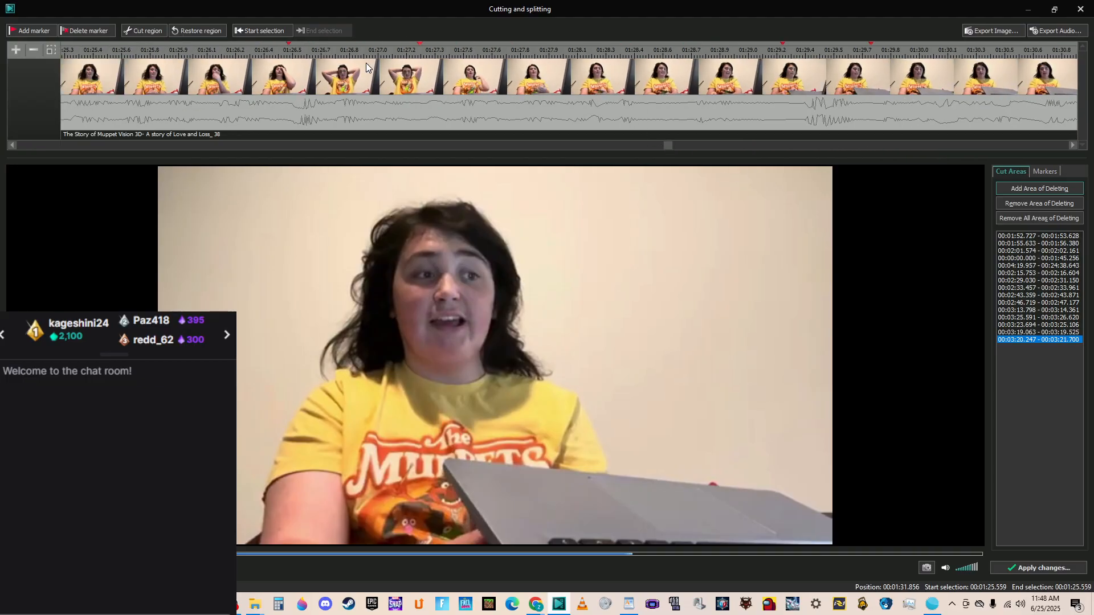
click(158, 52)
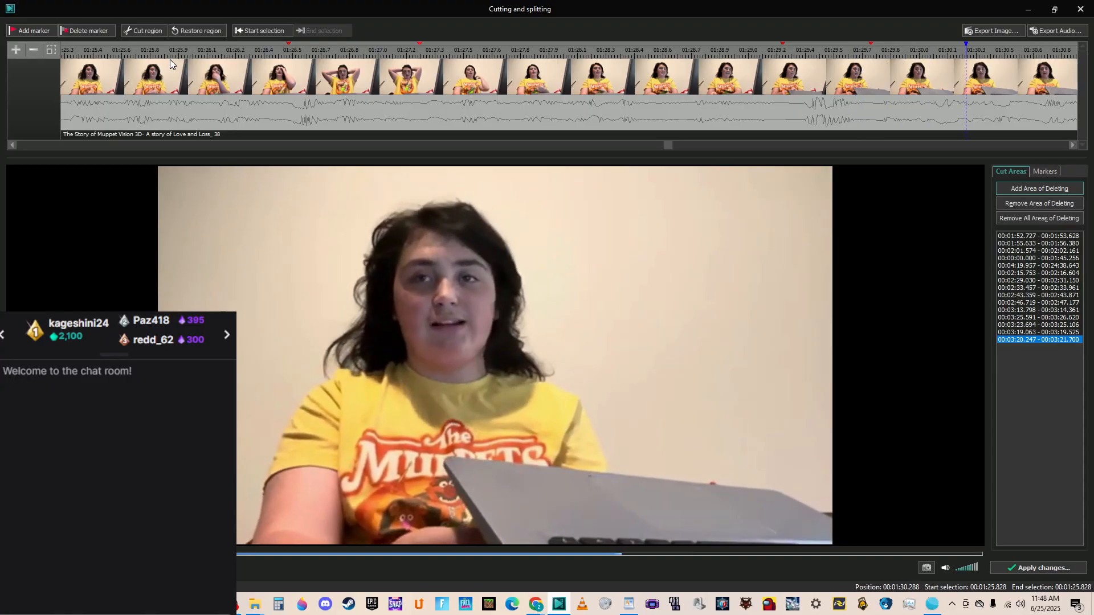
click(384, 331)
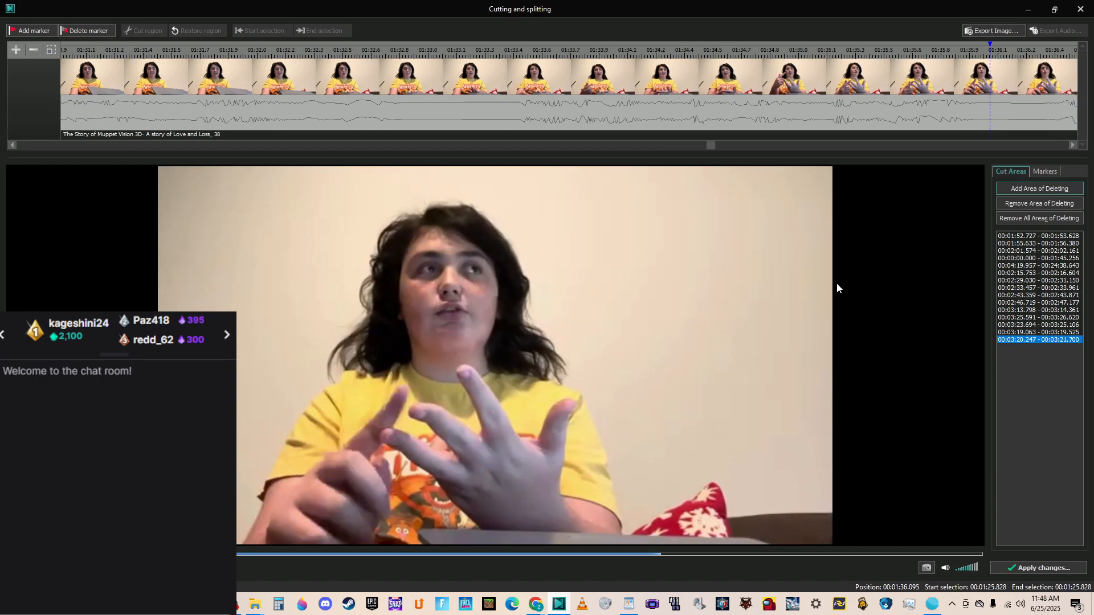
key(space)
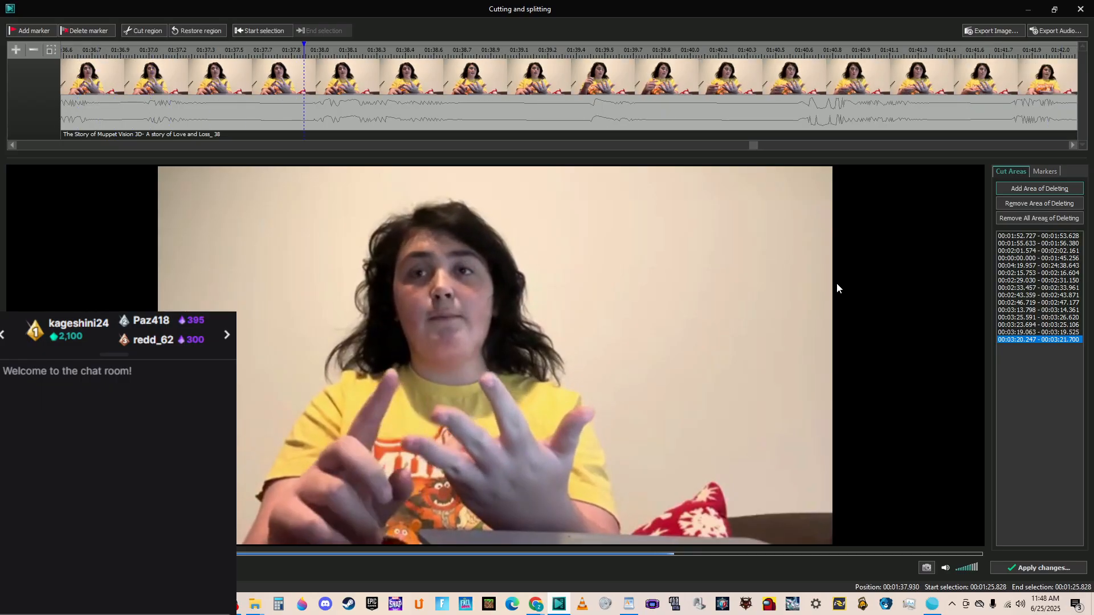
Replay from 00:01:36.870 and cut the region from 00:01:36.917 to 00:01:37.928.
click(115, 52)
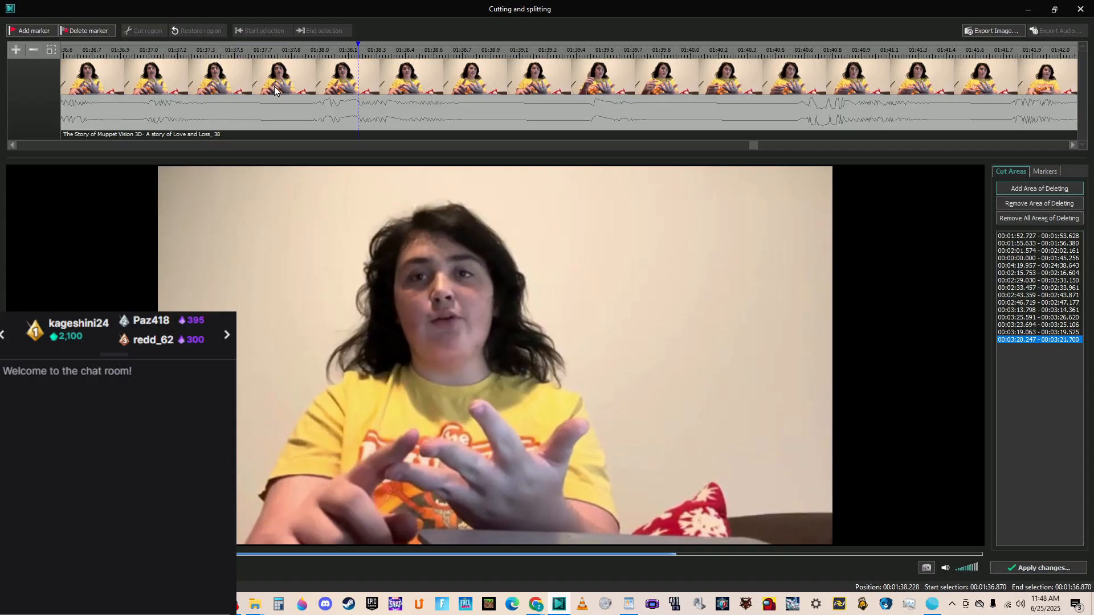
key(space)
click(120, 50)
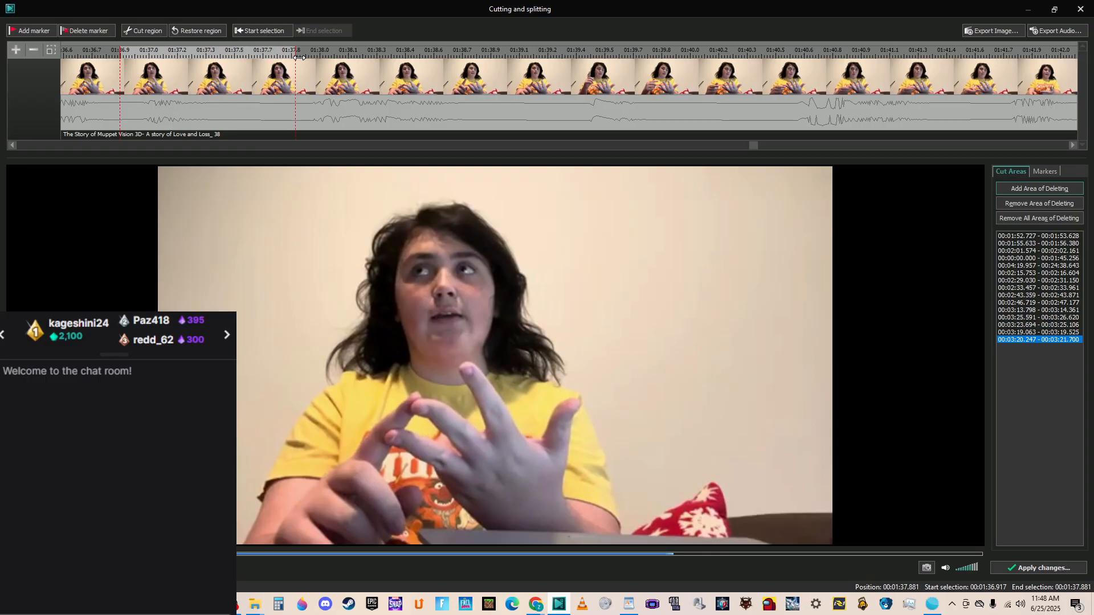
click(149, 28)
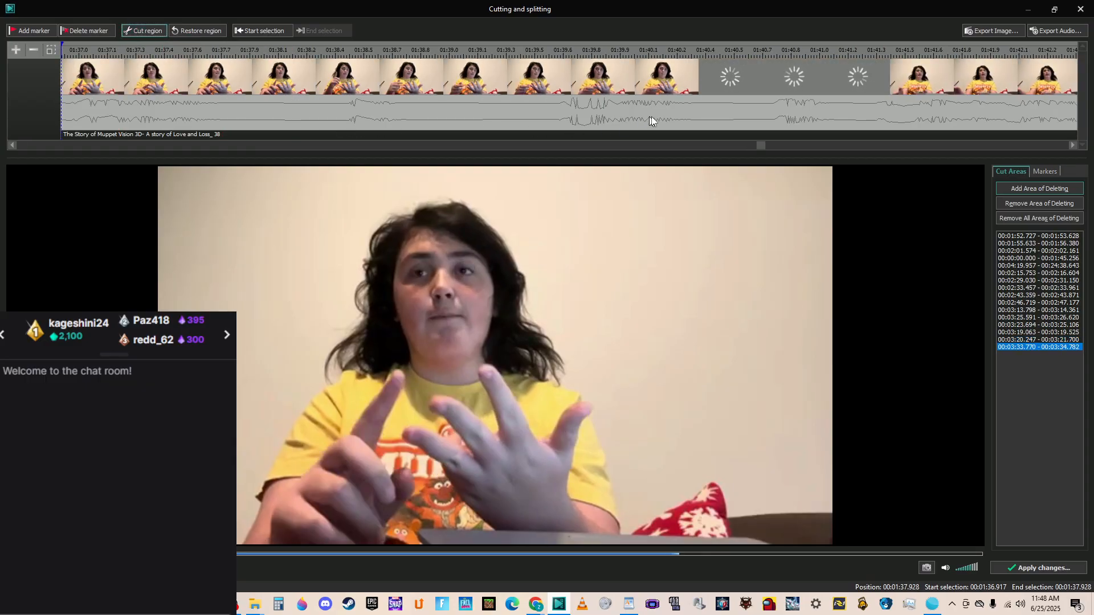
Check the new cut from 00:01:36.303 and extend it by cutting the region from 00:01:36.801 to 00:01:36.947.
drag(759, 147, 744, 146)
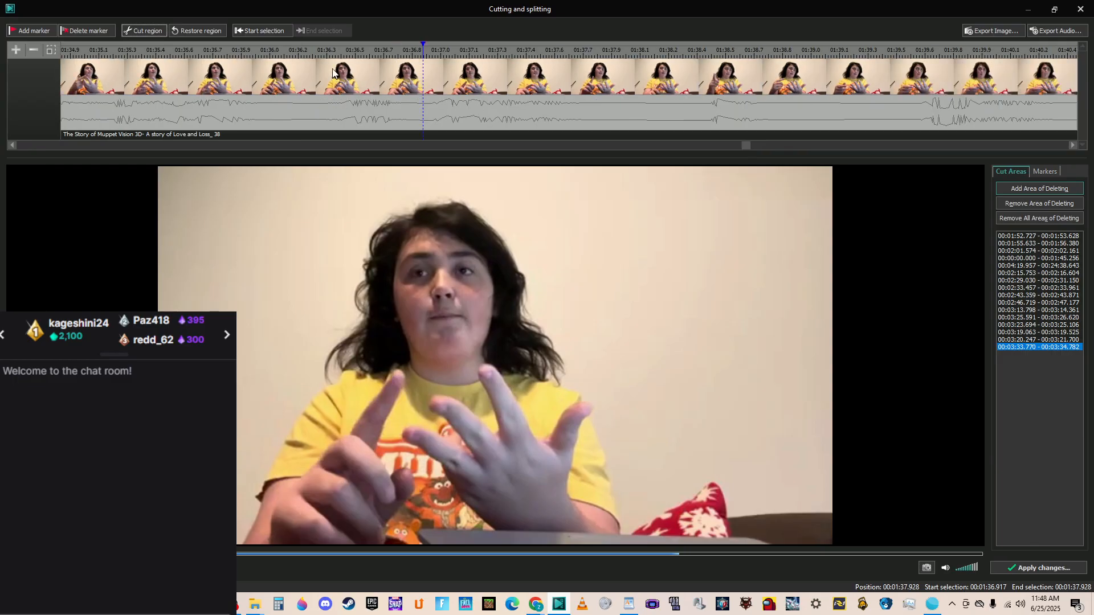
click(310, 56)
key(space)
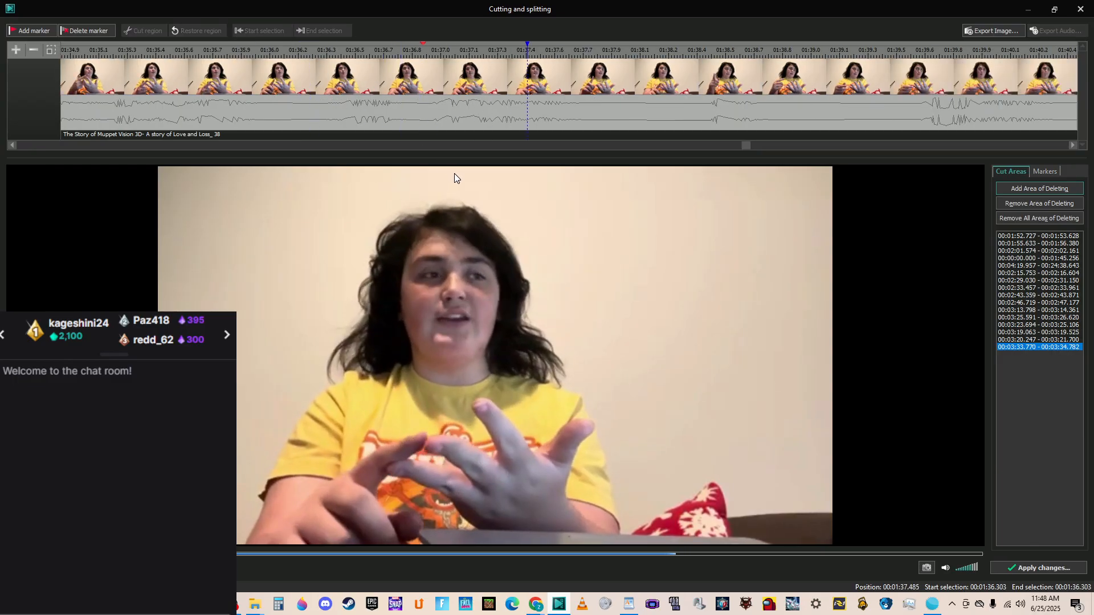
key(space)
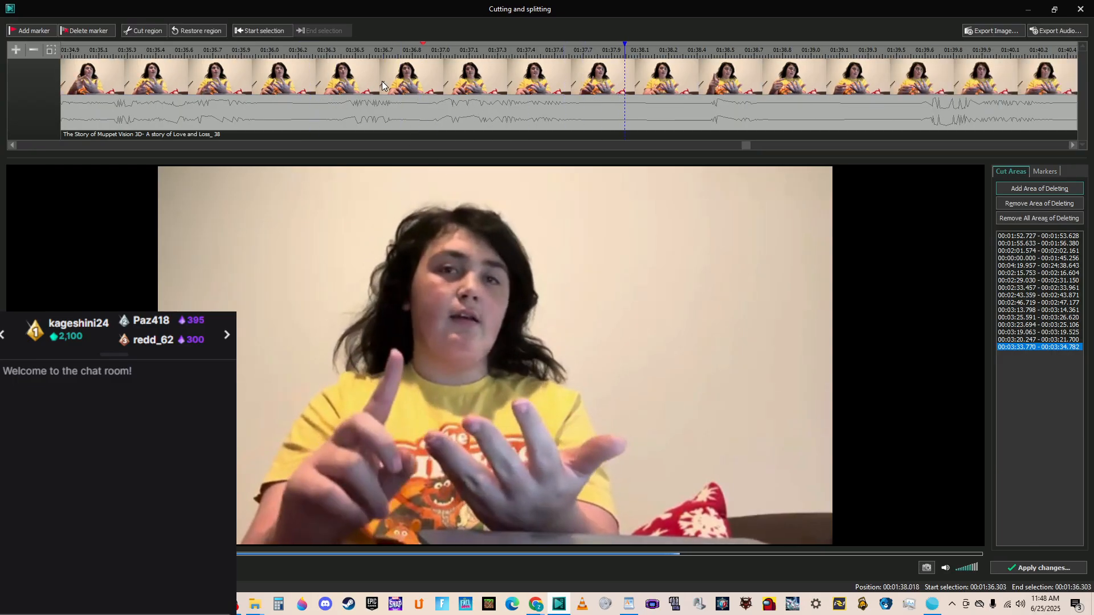
click(423, 53)
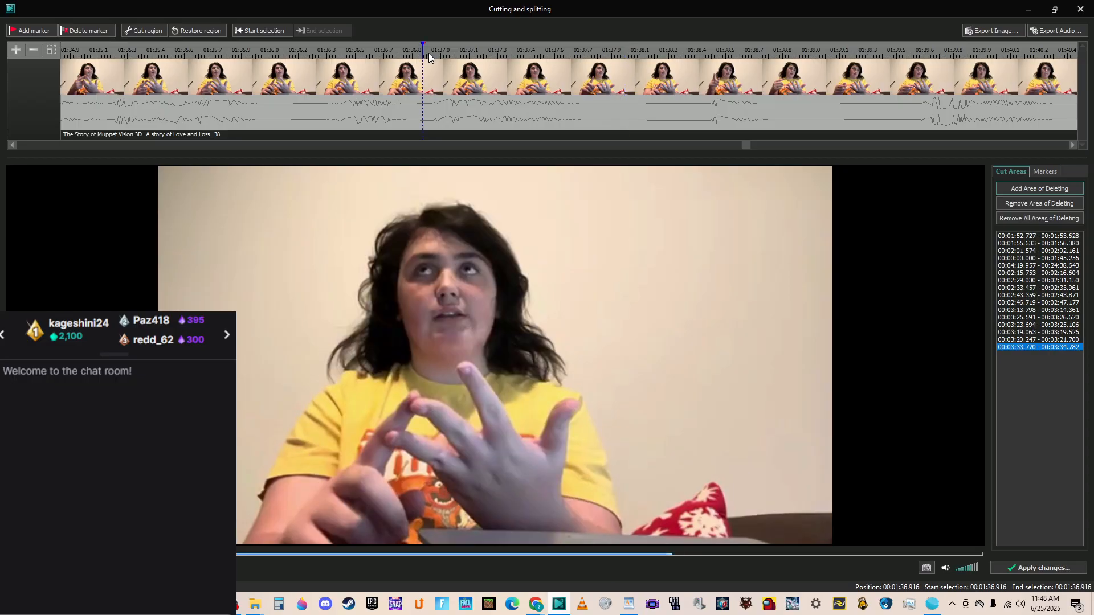
click(429, 53)
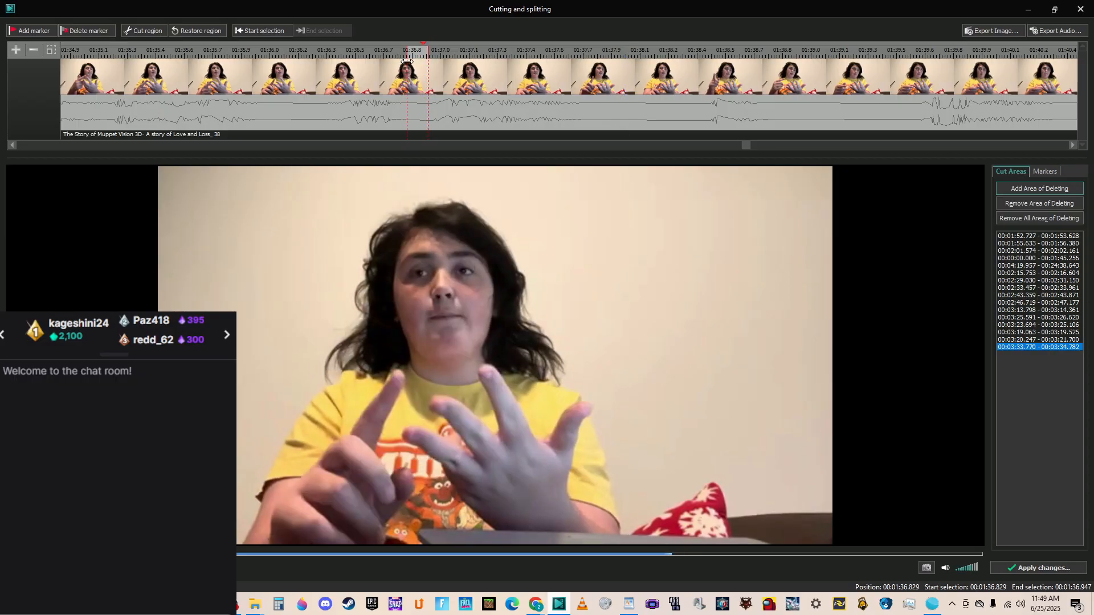
click(145, 33)
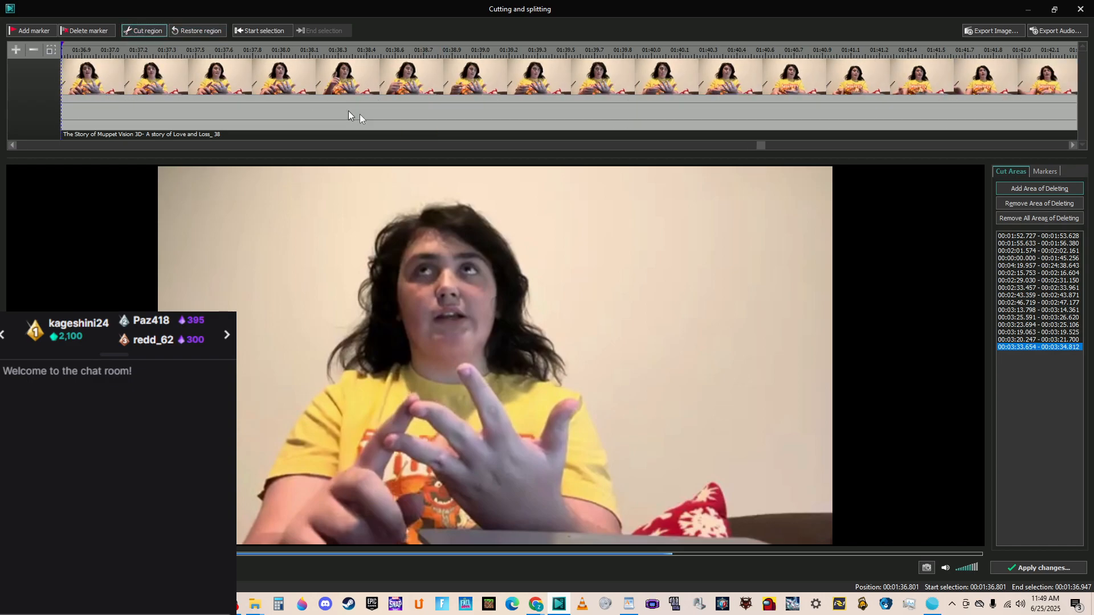
Replay from 00:01:36.061 and 00:01:35.011, and cut the region from 00:01:36.046 to 00:01:36.394.
drag(761, 142, 735, 150)
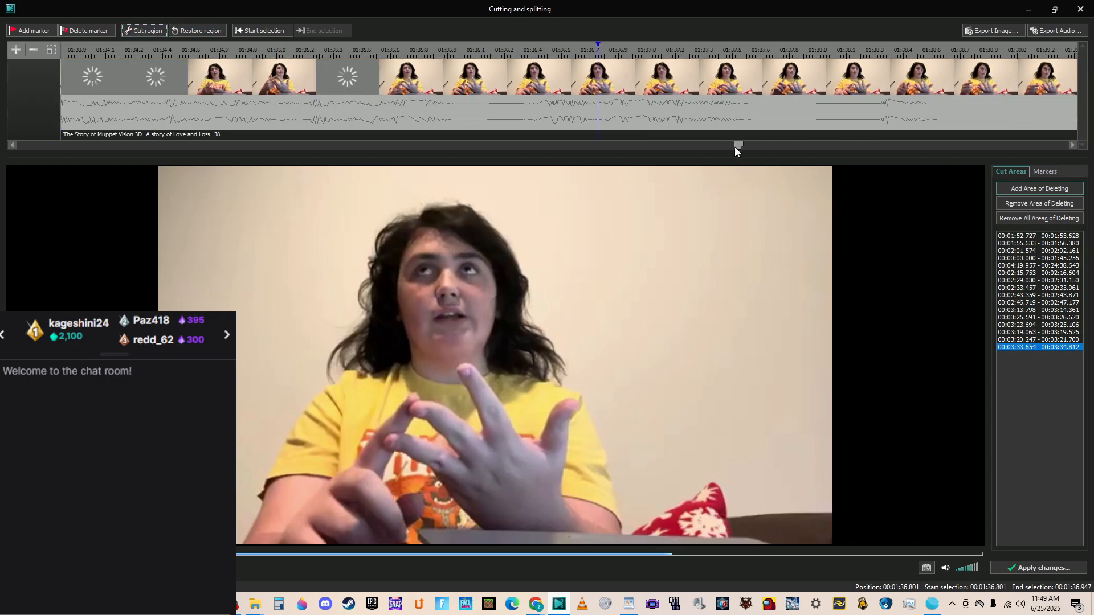
click(553, 74)
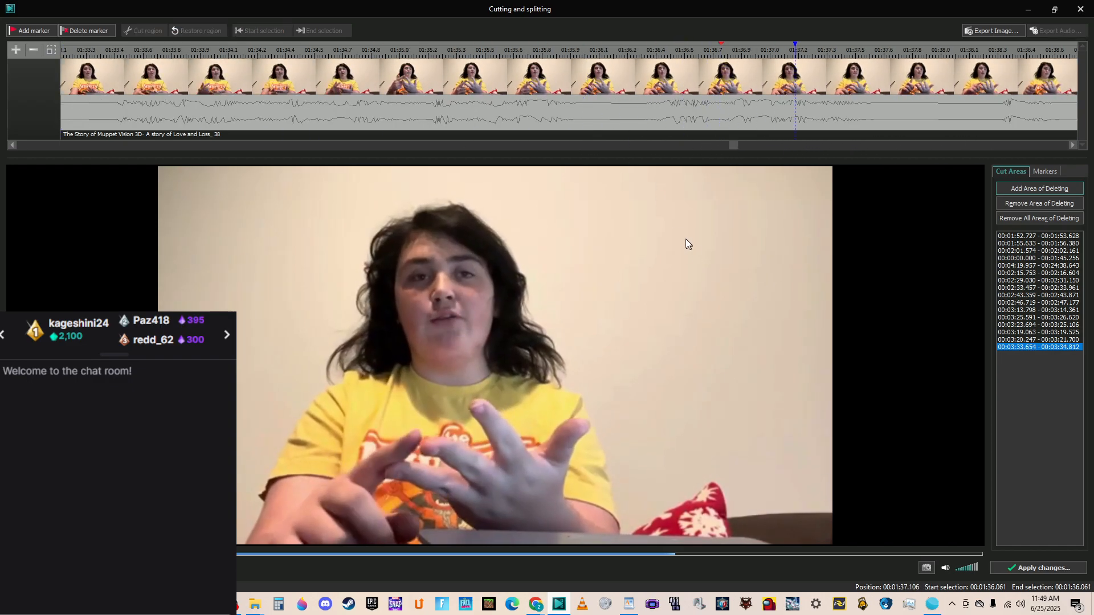
click(414, 47)
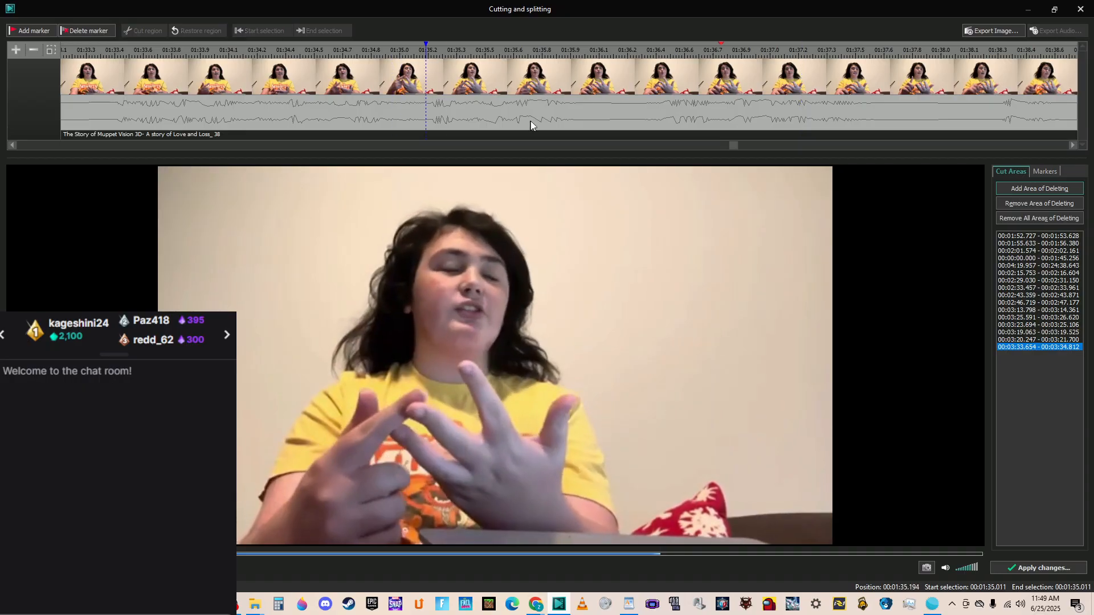
click(582, 52)
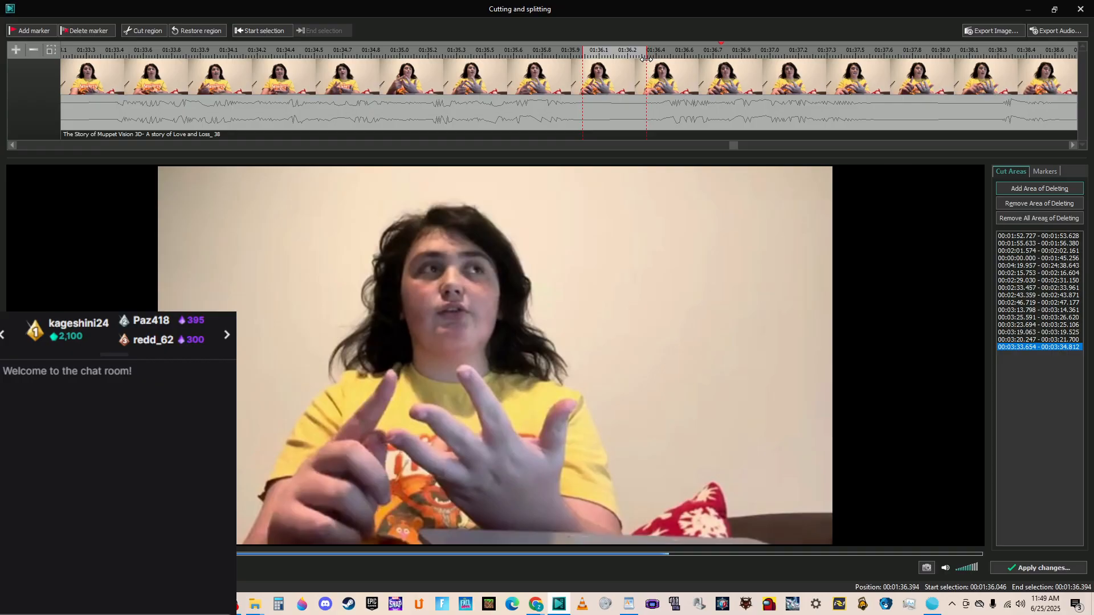
click(144, 31)
Review the latest cuts by replaying from 00:01:35.126 past 00:01:39.
click(842, 145)
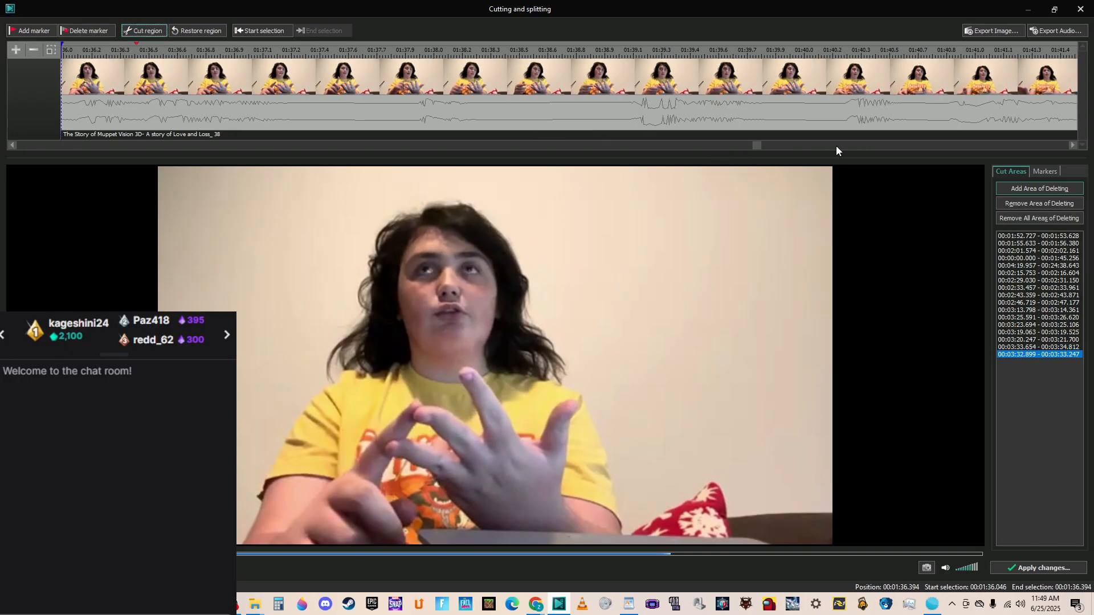
drag(755, 147, 735, 145)
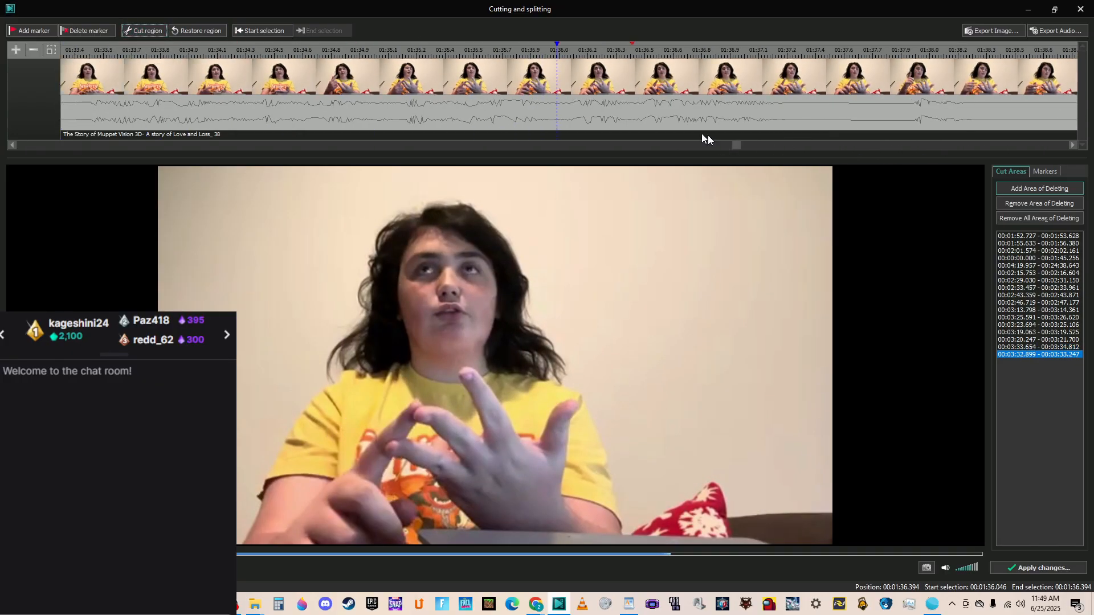
click(388, 53)
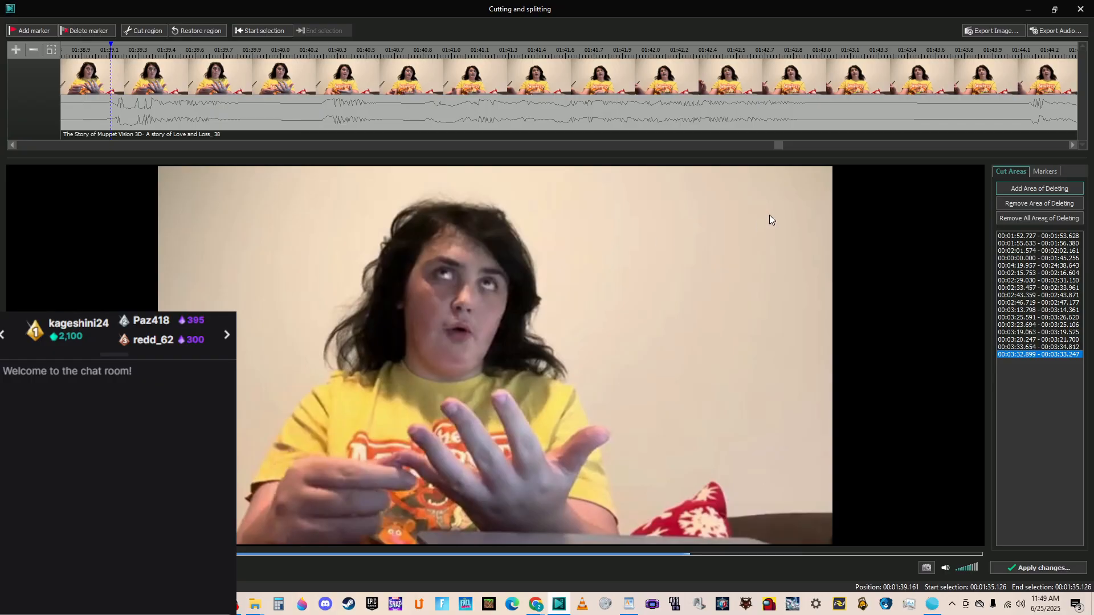
Replay from 00:01:36.938 and cut the region from 00:01:37.316 to 00:01:37.979.
drag(776, 145, 757, 145)
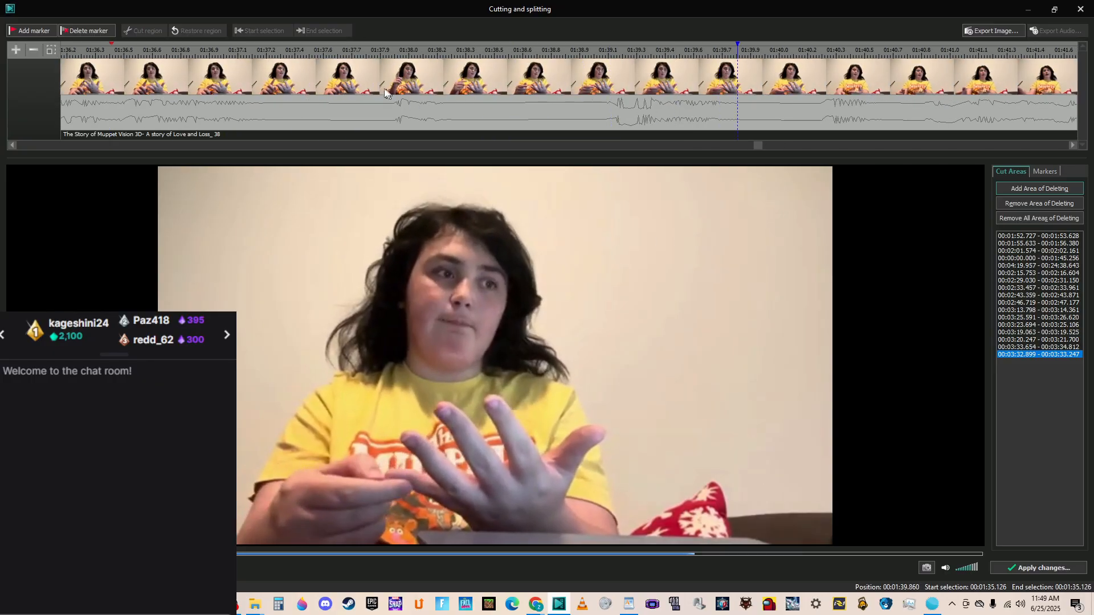
click(200, 54)
key(space)
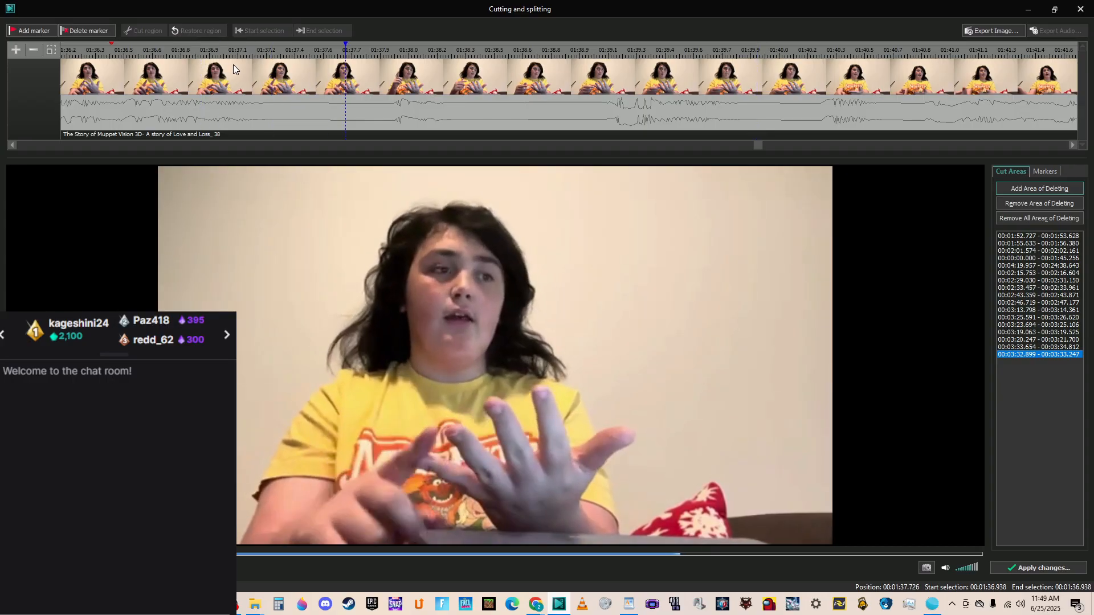
key(space)
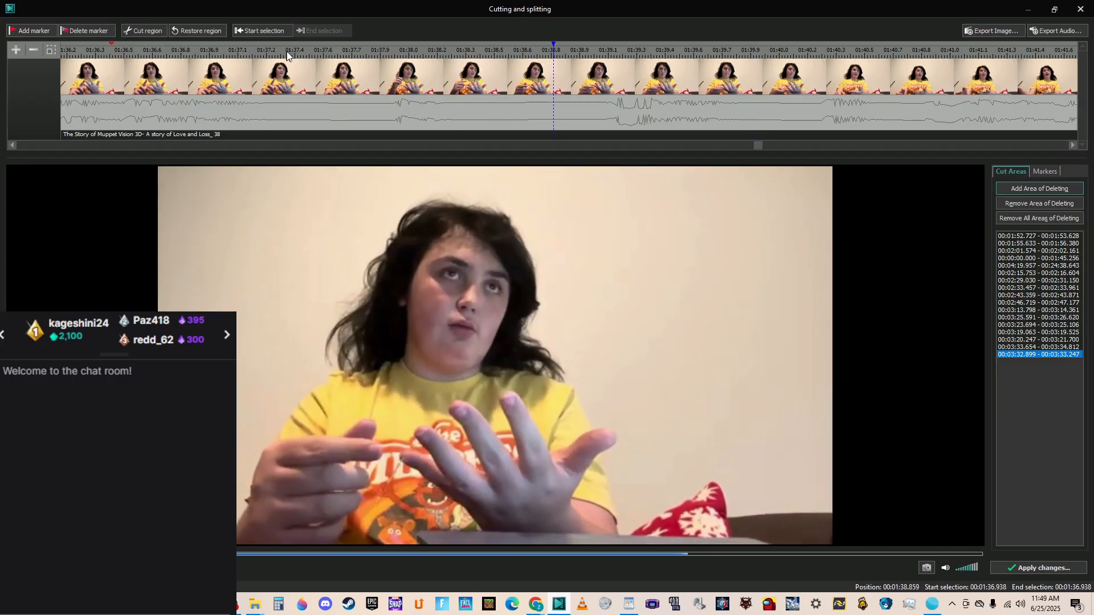
click(388, 54)
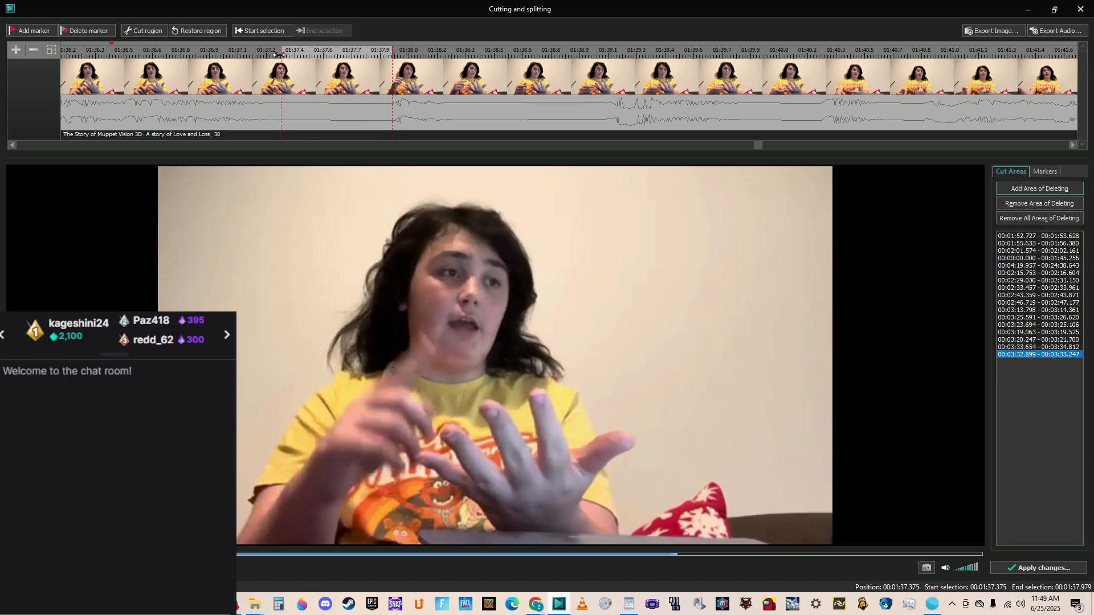
click(131, 28)
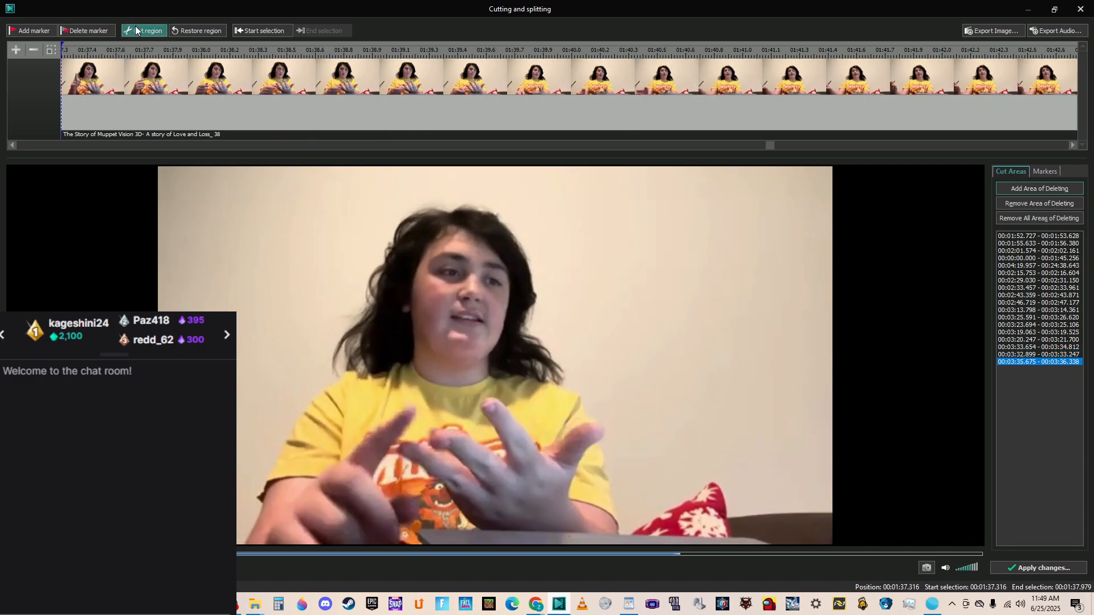
Cut the pause from 00:01:37.659 to 00:01:38.455.
click(272, 57)
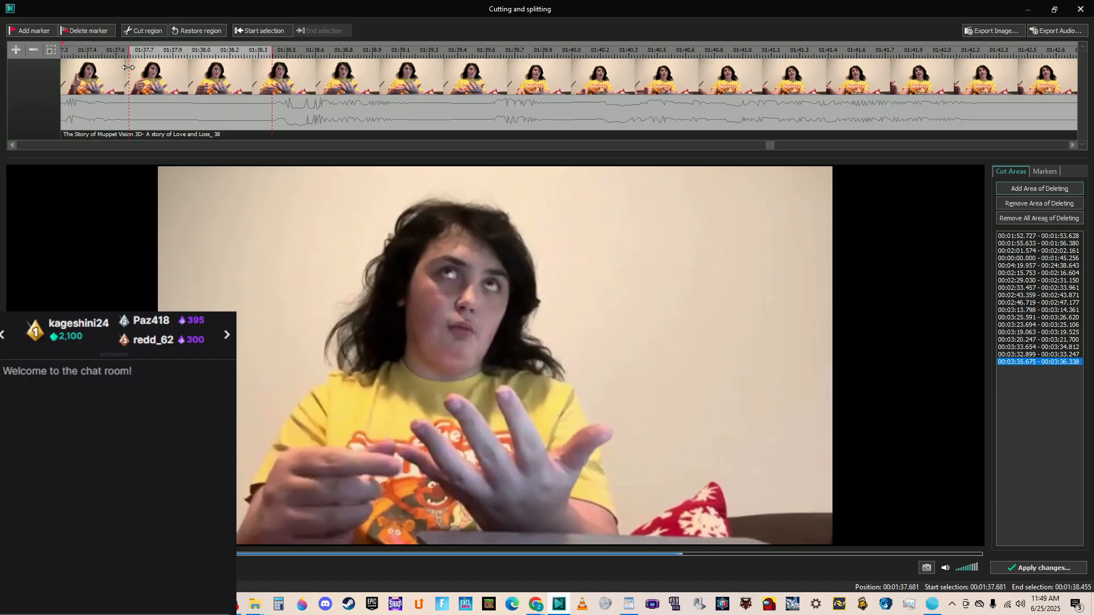
drag(128, 67, 126, 67)
click(131, 31)
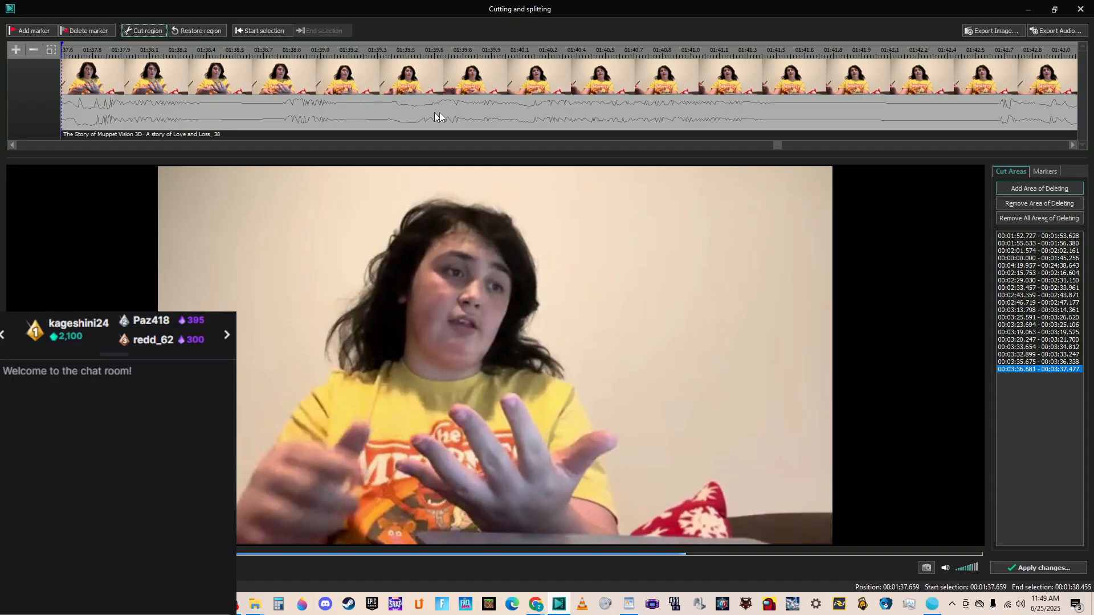
Review the latest cuts and the following footage by replaying from 00:01:32.747, 00:01:40.895 and 00:01:45.302.
drag(779, 144, 716, 145)
click(623, 57)
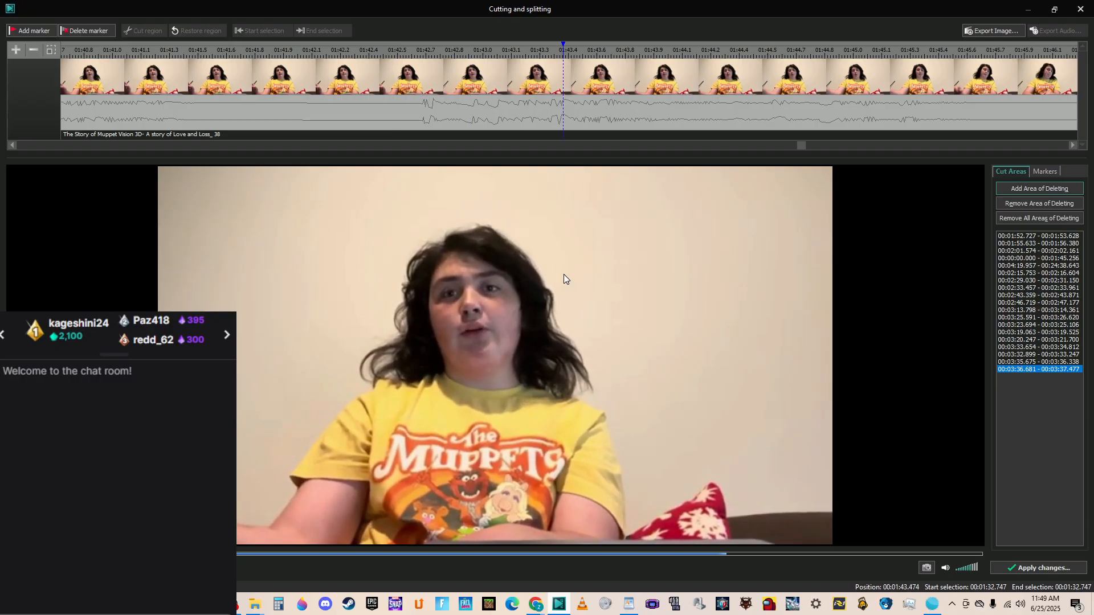
key(space)
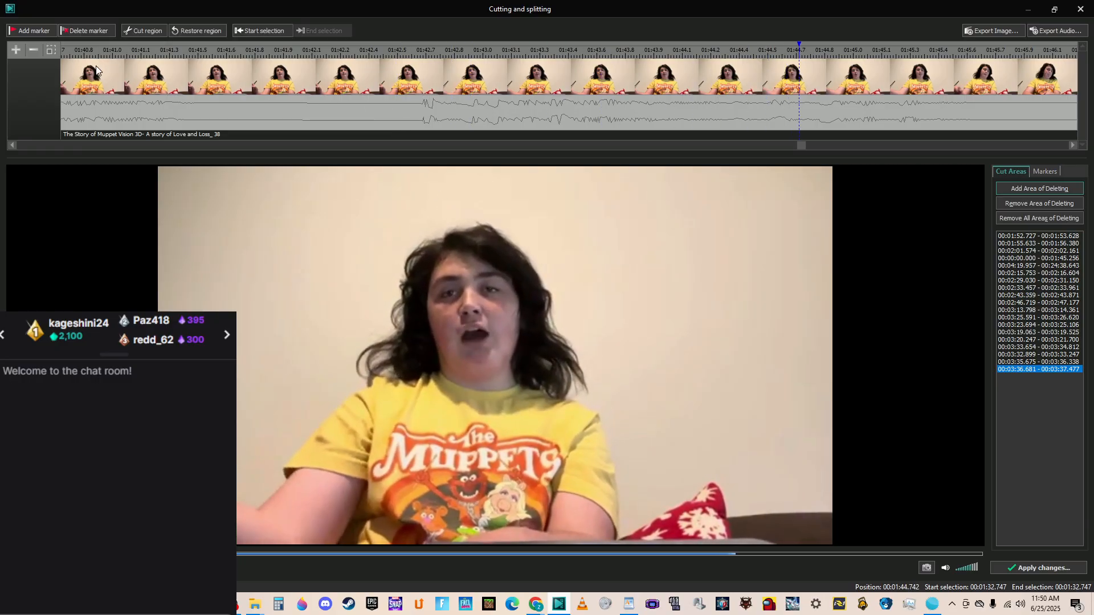
click(84, 50)
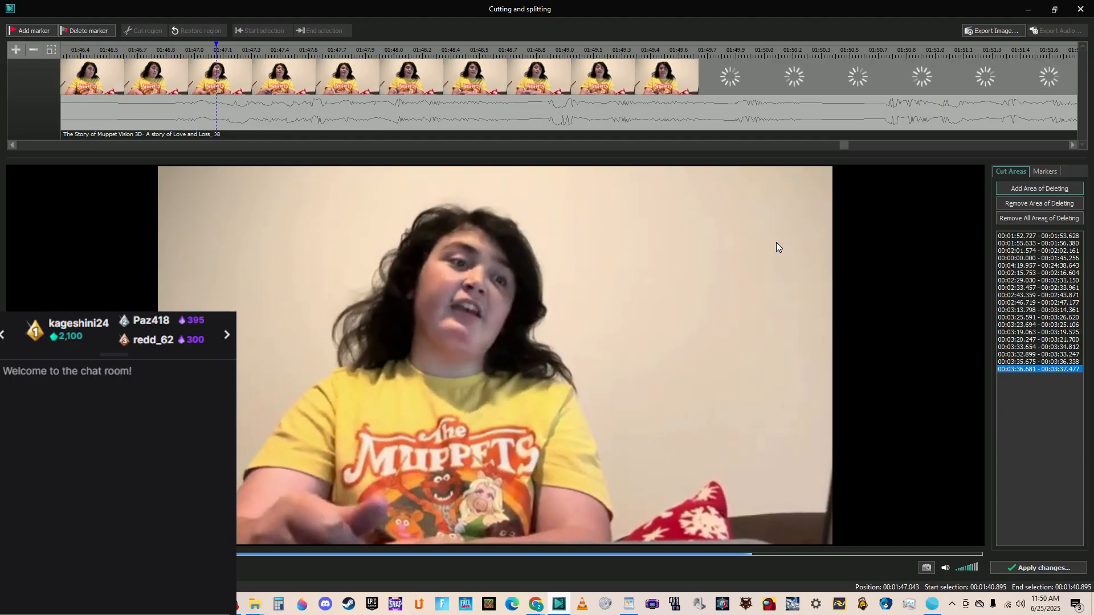
click(775, 247)
drag(844, 145, 828, 142)
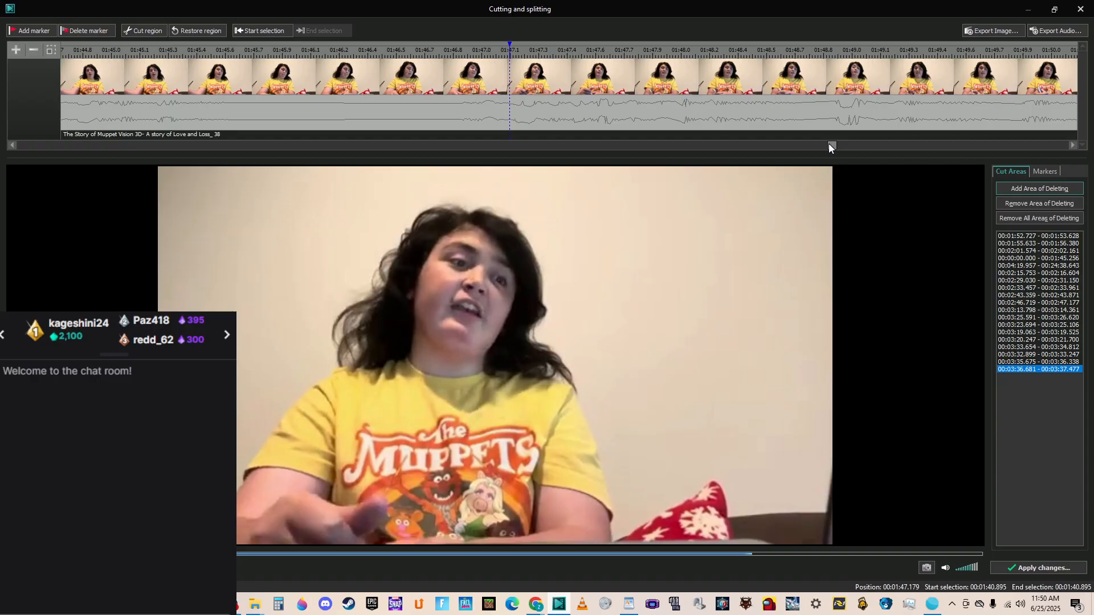
click(169, 50)
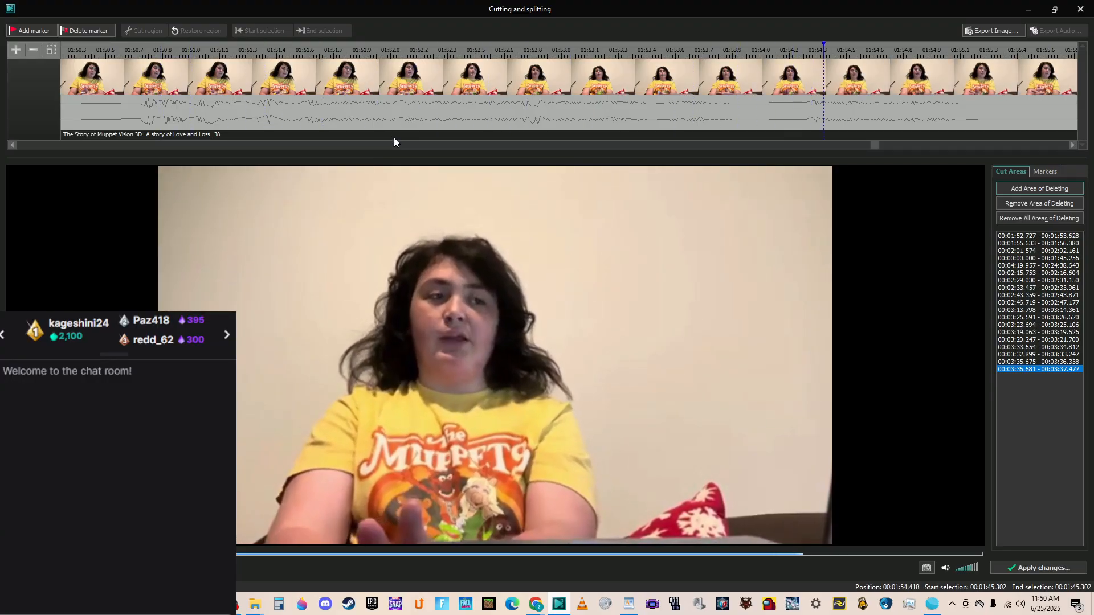
key(space)
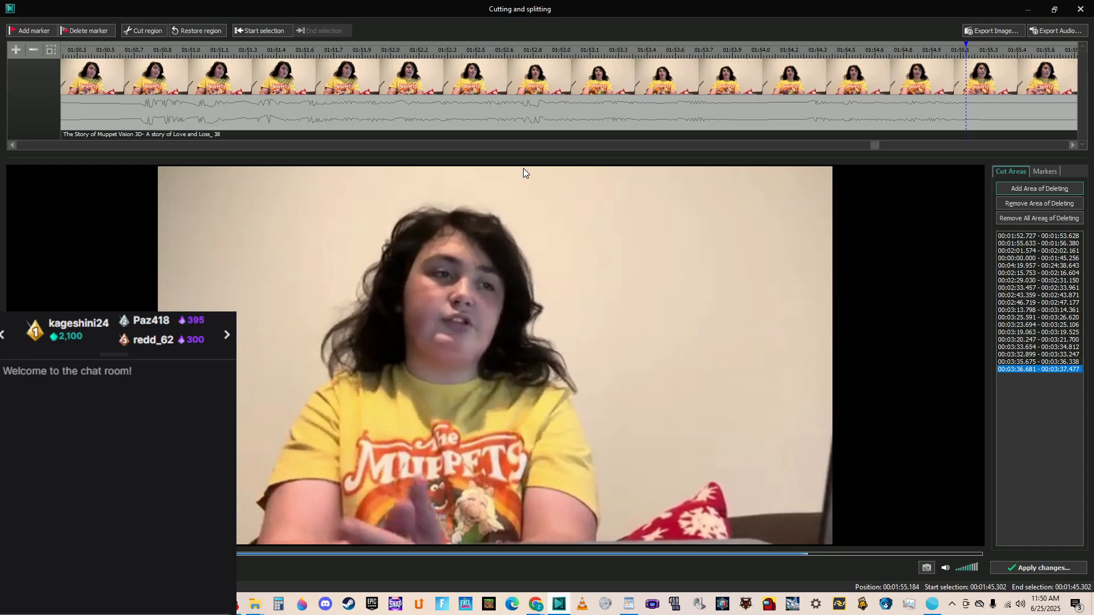
Continue playback past 00:02:03 and cut the region from 00:02:02.892 to 00:02:04.417.
key(space)
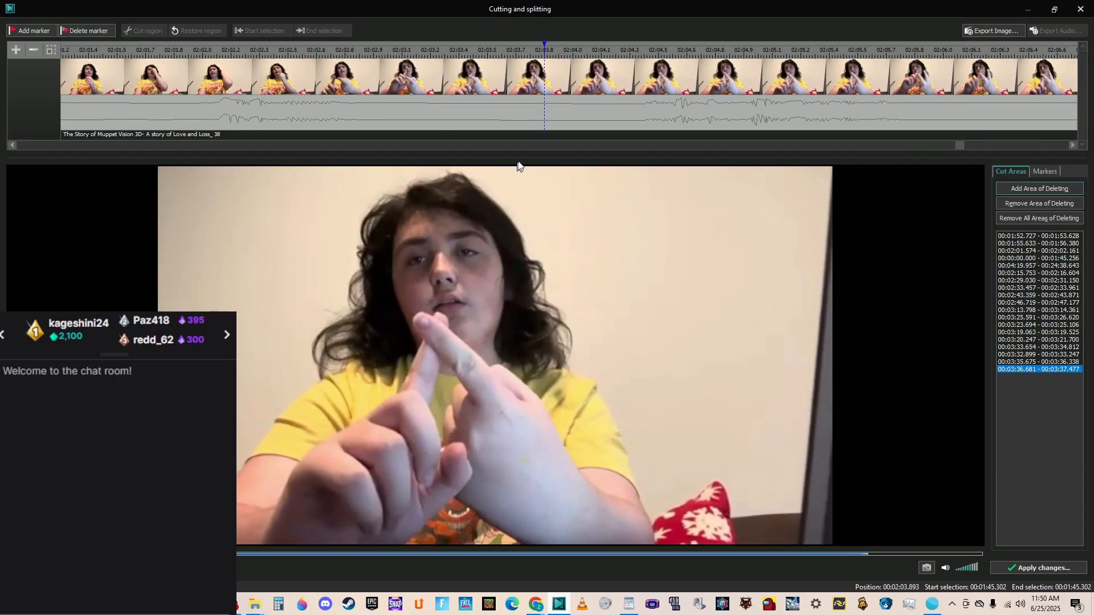
key(space)
click(637, 53)
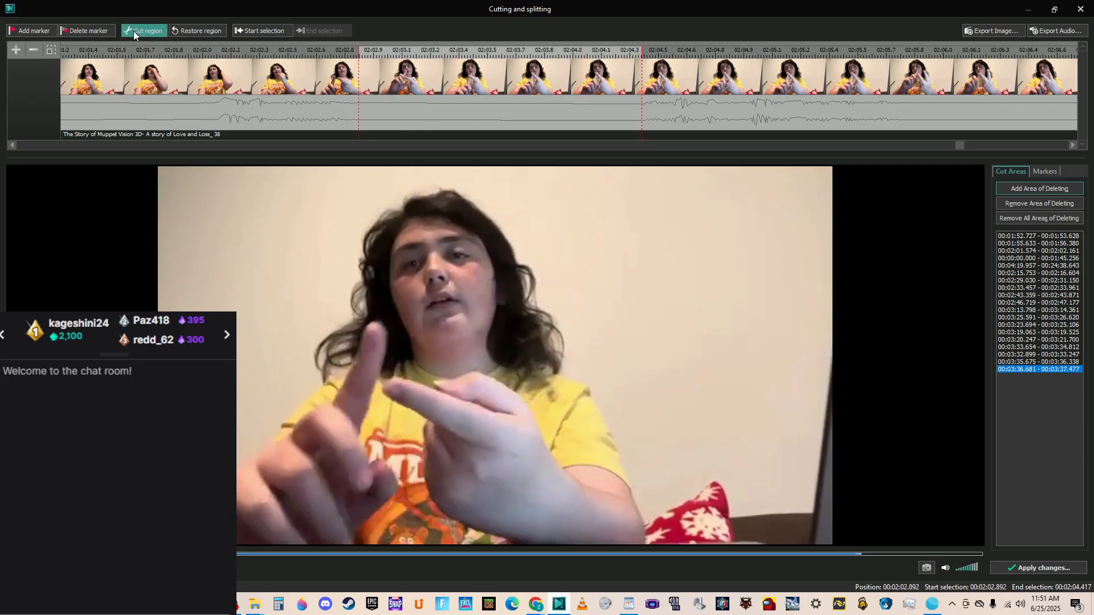
click(133, 30)
Replay from 00:01:54.115 and cut the region from 00:01:57.079 to 00:01:57.649.
drag(980, 146, 871, 156)
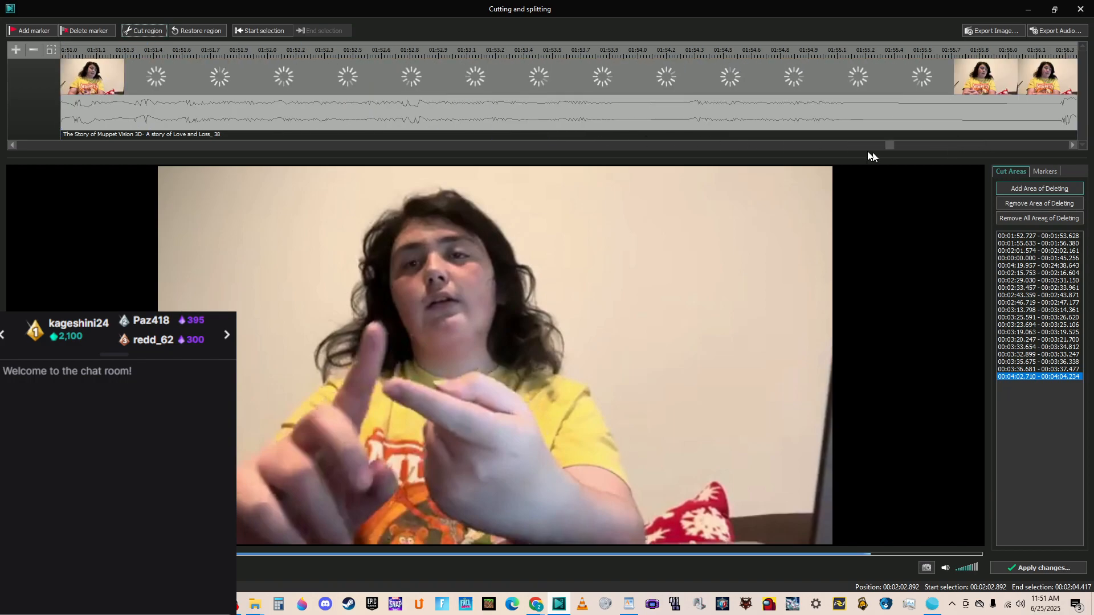
click(650, 53)
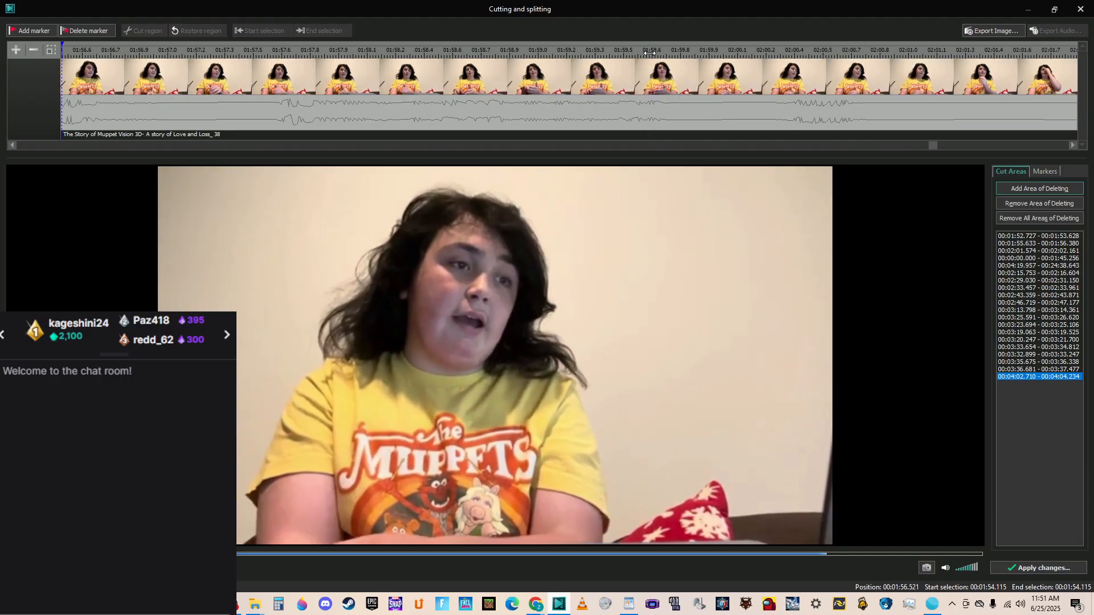
key(space)
click(273, 55)
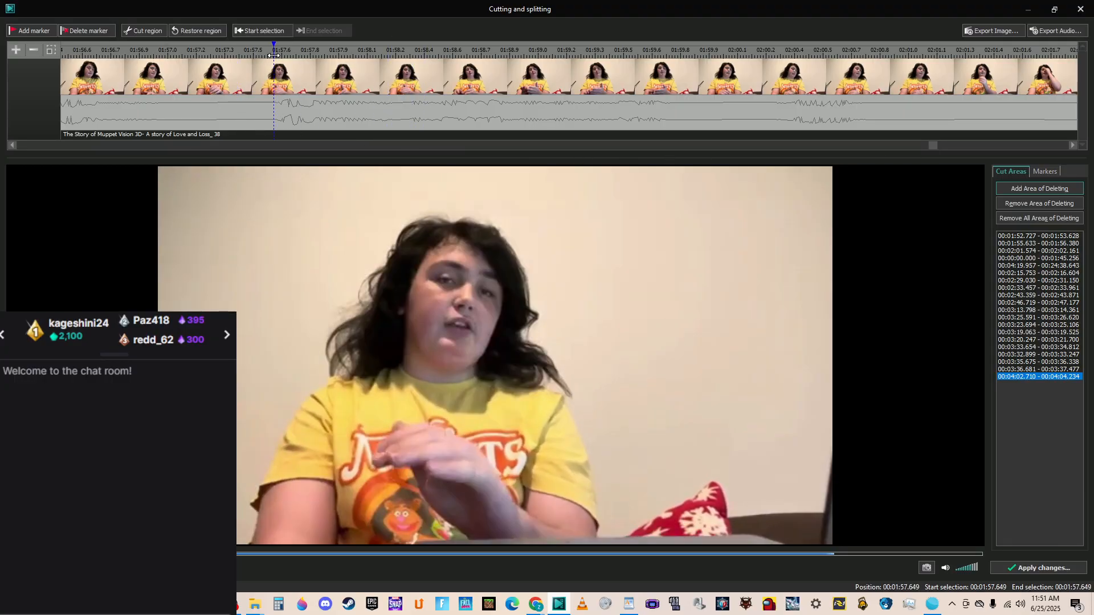
drag(172, 67, 167, 69)
click(127, 36)
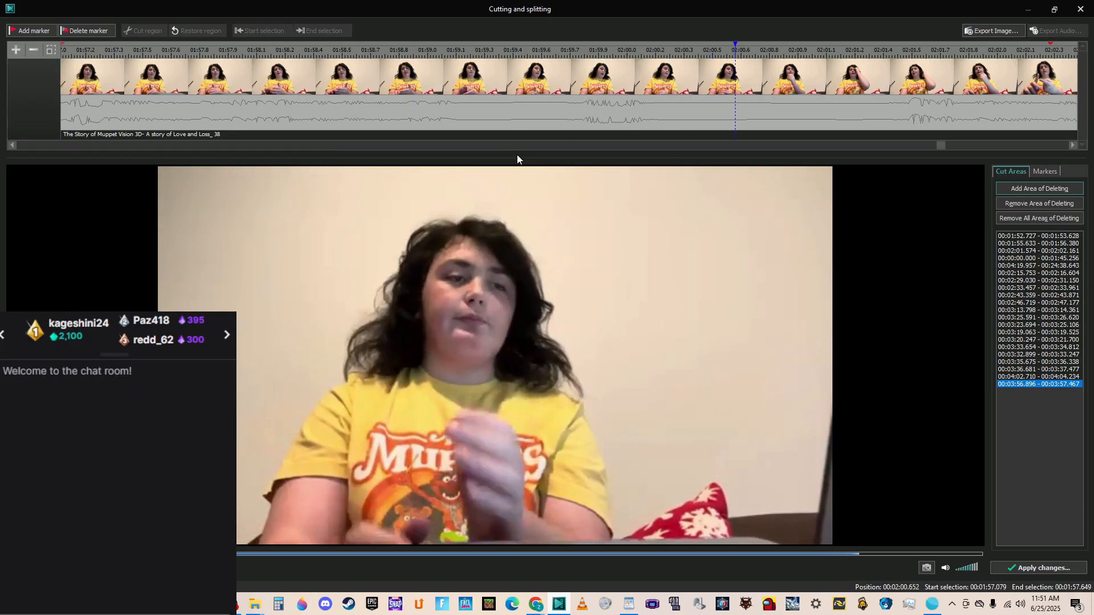
Cut the region from 00:02:00.276 to 00:02:01.452, and after playing on, the region from 00:02:02.559 to 00:02:04.359.
click(886, 53)
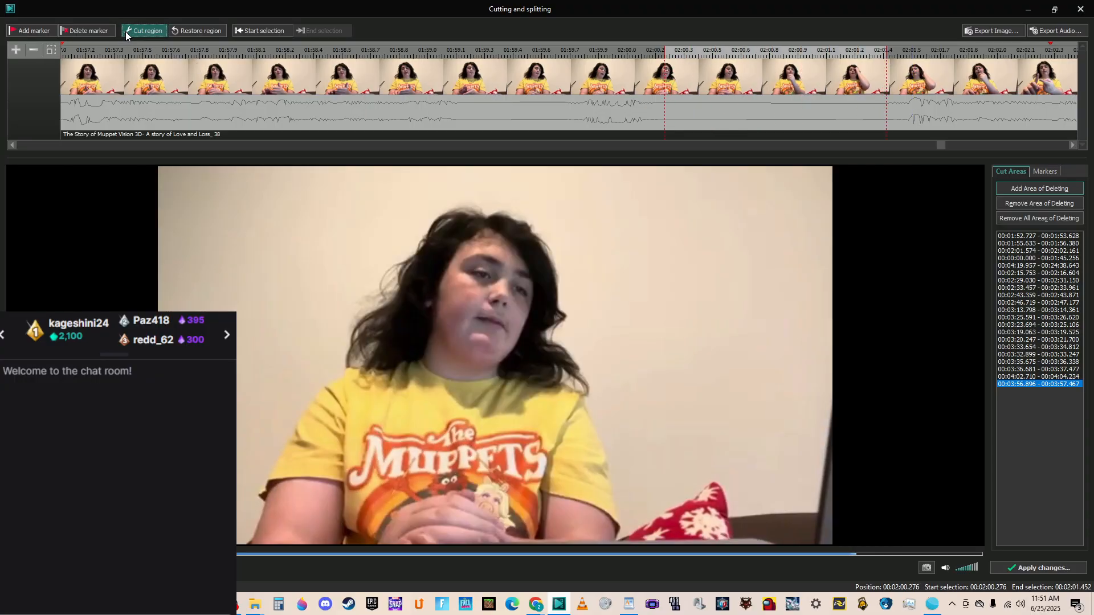
click(126, 31)
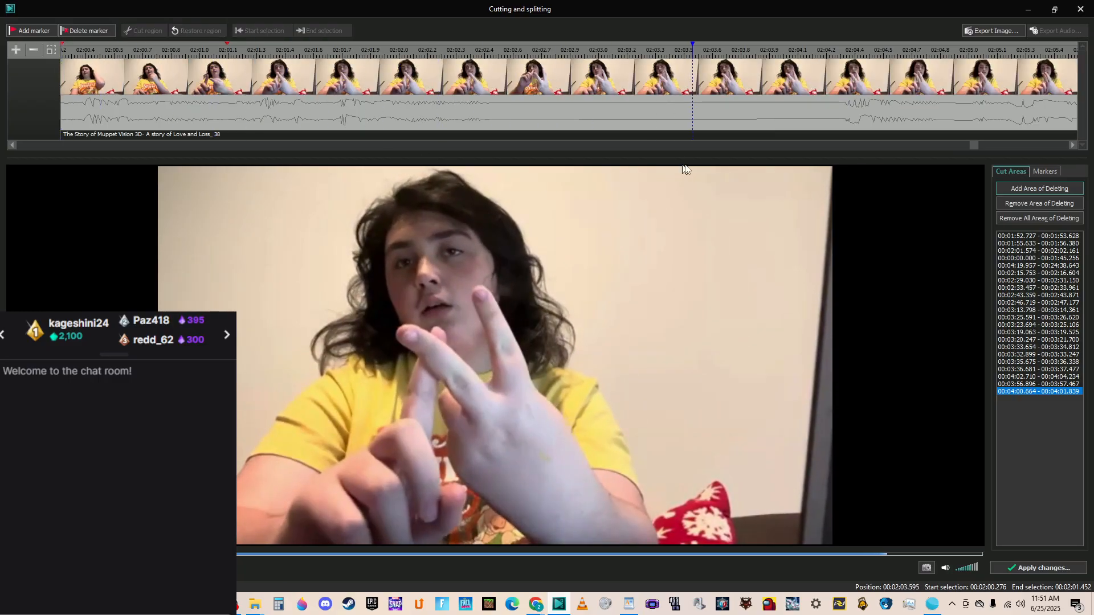
key(space)
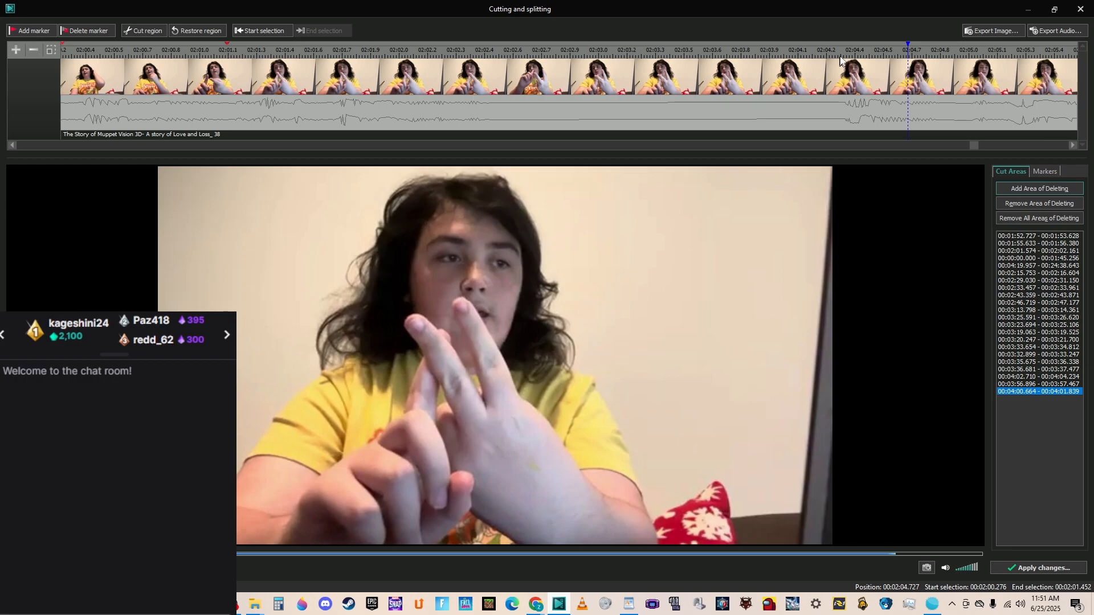
click(838, 53)
drag(830, 53, 581, 69)
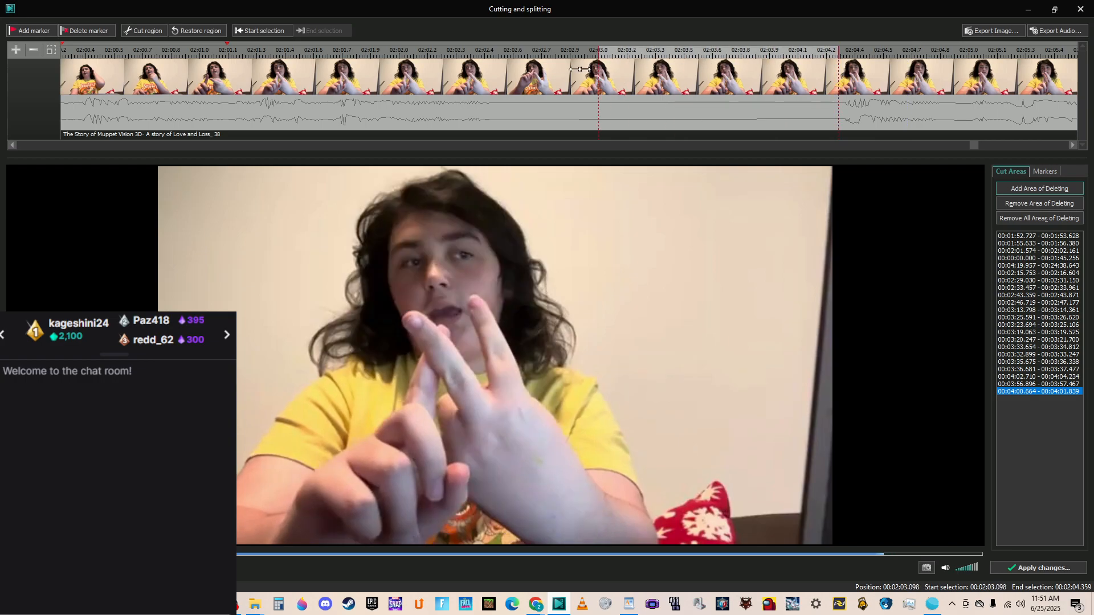
drag(493, 64, 490, 64)
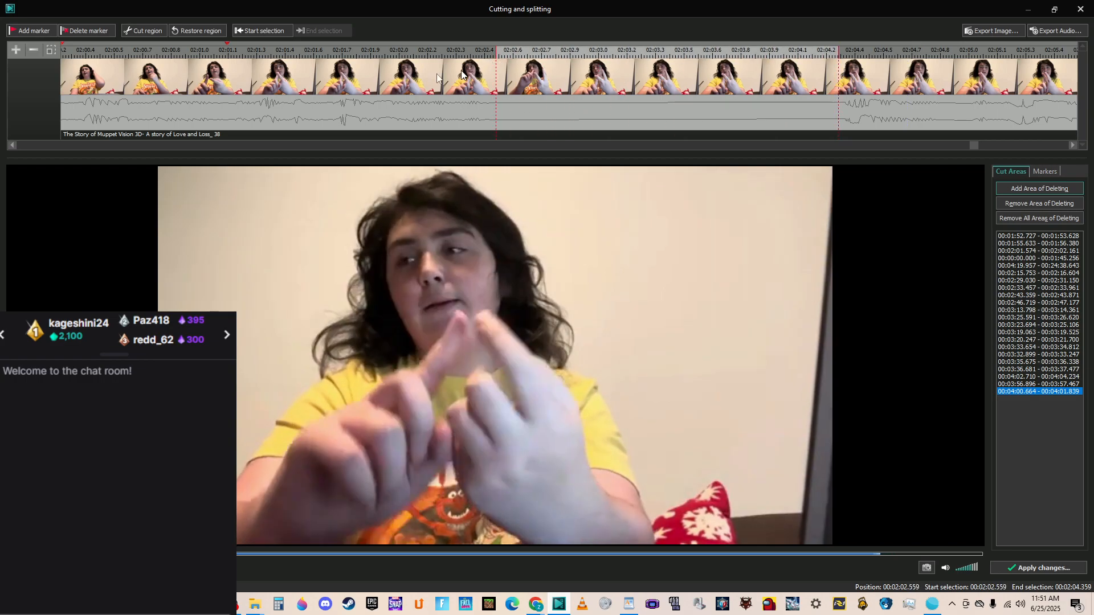
click(157, 31)
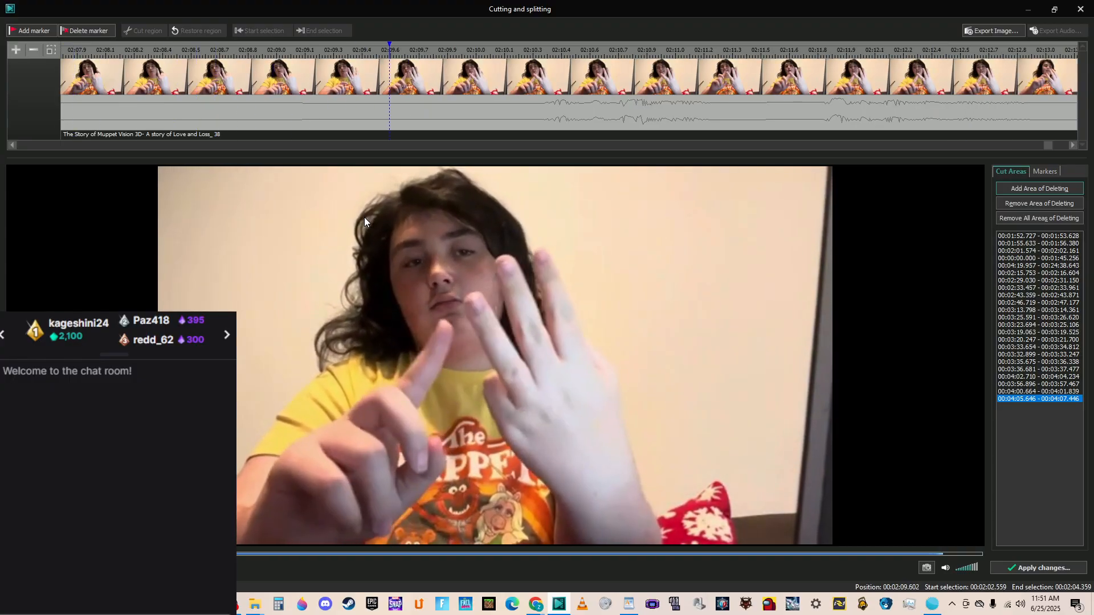
Check the passage around 00:02:10.890 and cut the region from 00:02:07.935 to 00:02:11.804.
key(space)
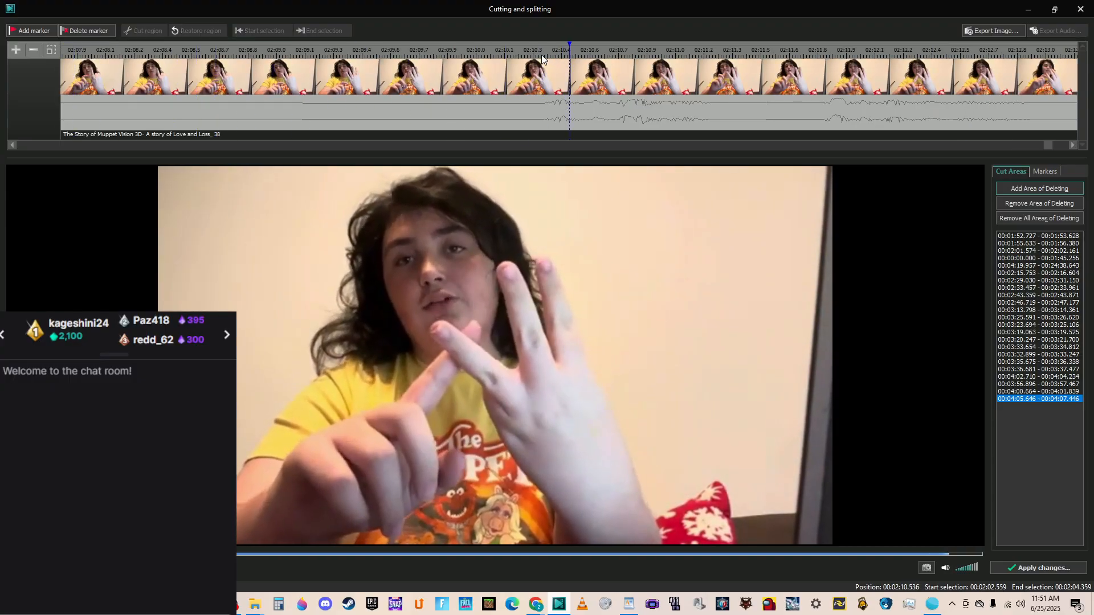
key(space)
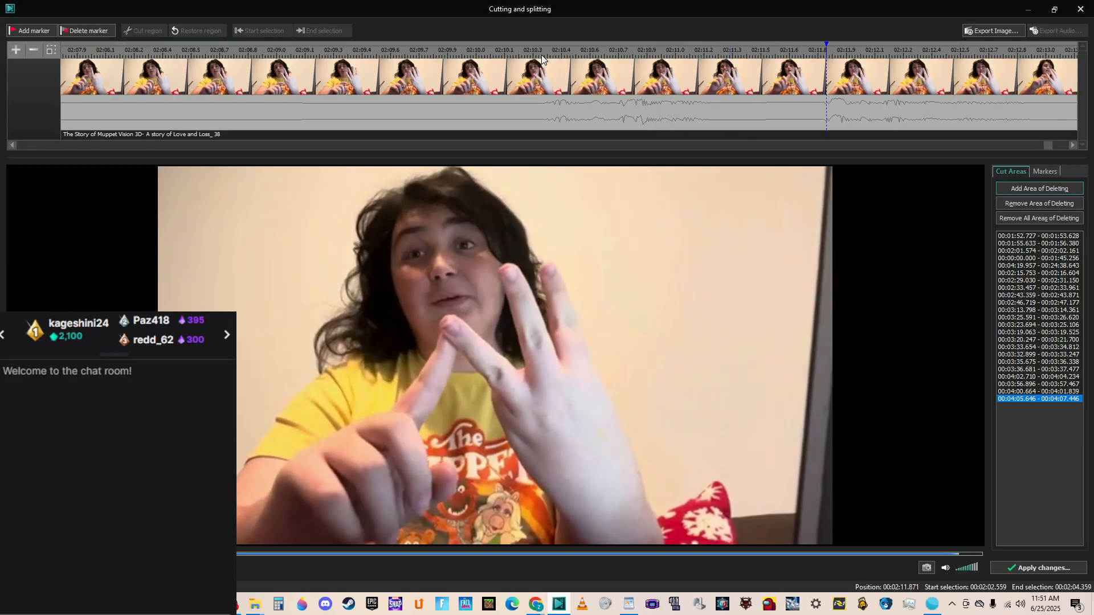
key(space)
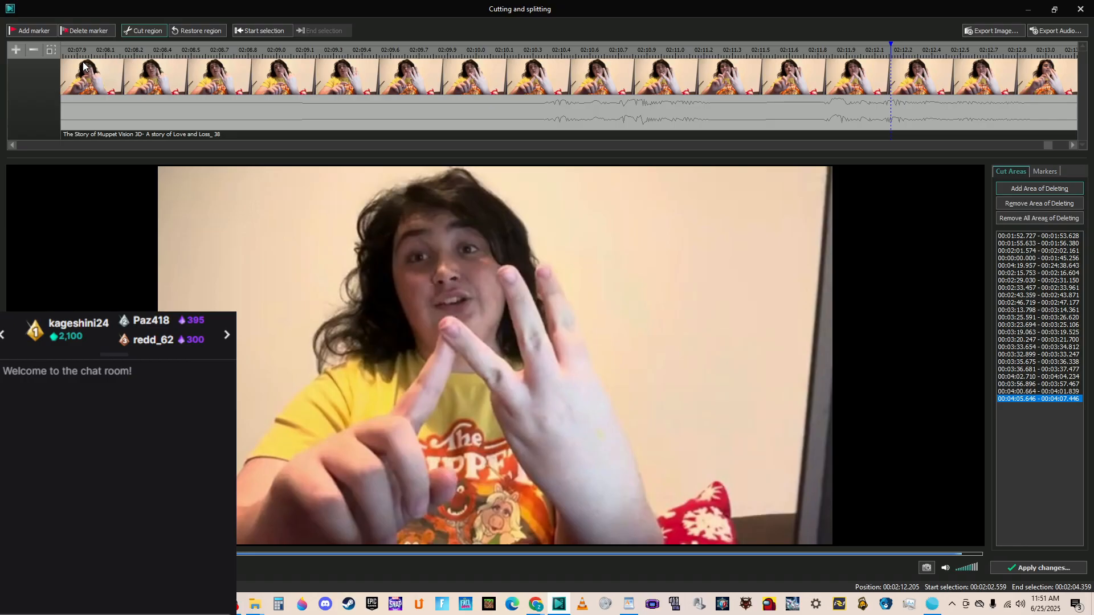
click(638, 57)
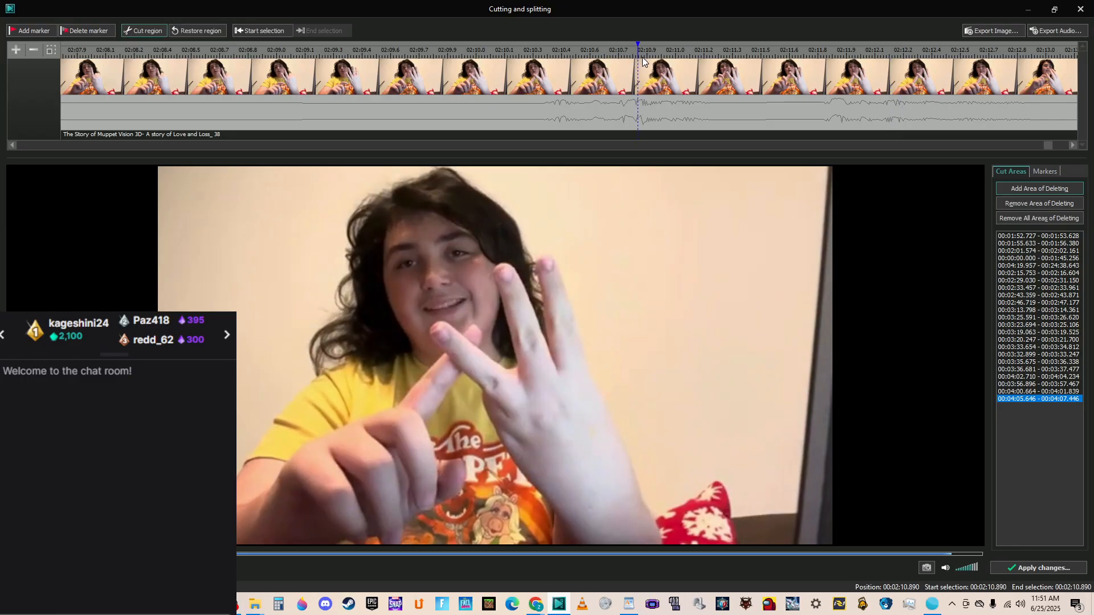
key(space)
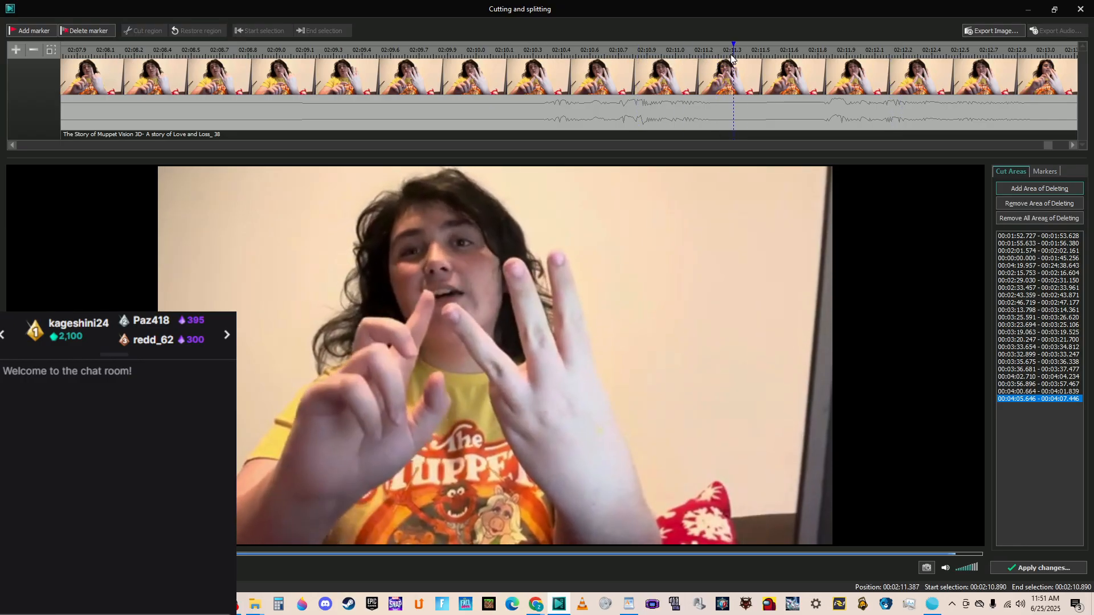
key(space)
click(813, 54)
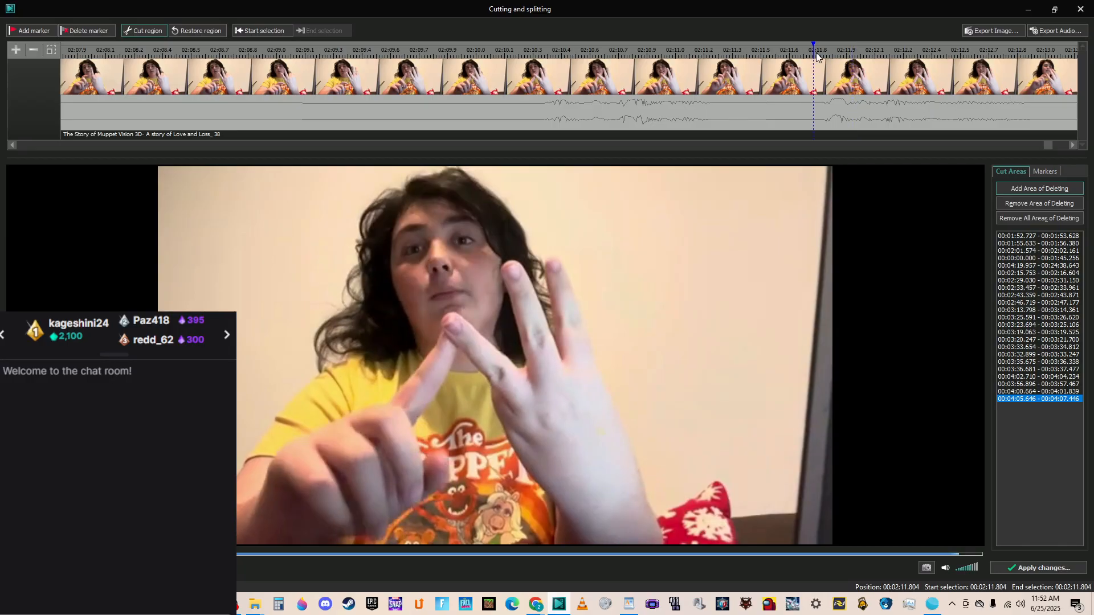
mouse_move(784, 52)
mouse_down()
mouse_move(138, 57)
mouse_move(40, 83)
mouse_move(152, 73)
mouse_move(132, 79)
mouse_up()
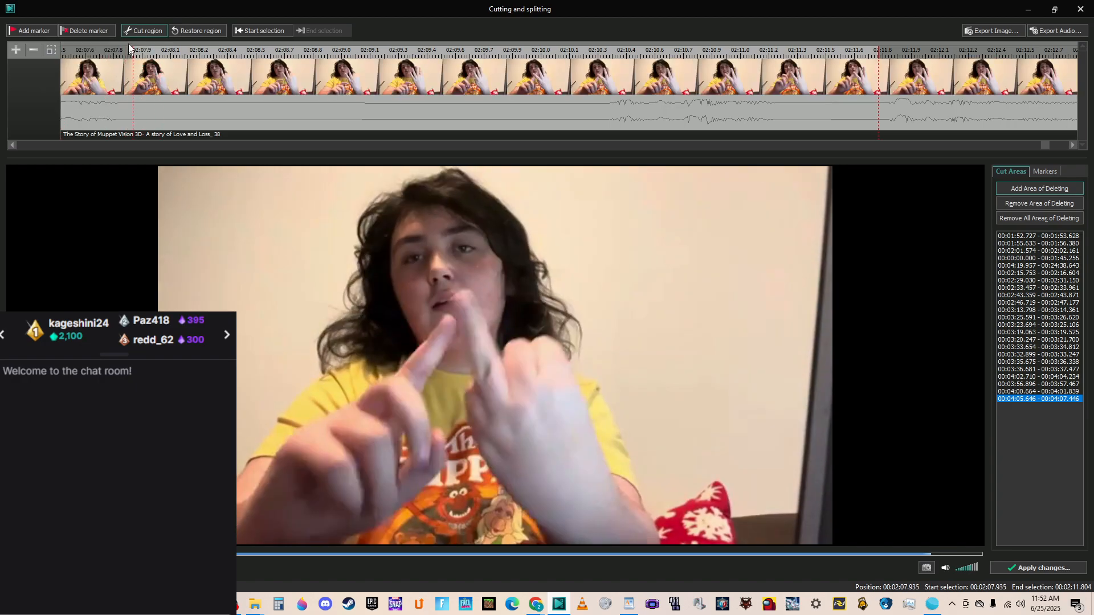
click(144, 30)
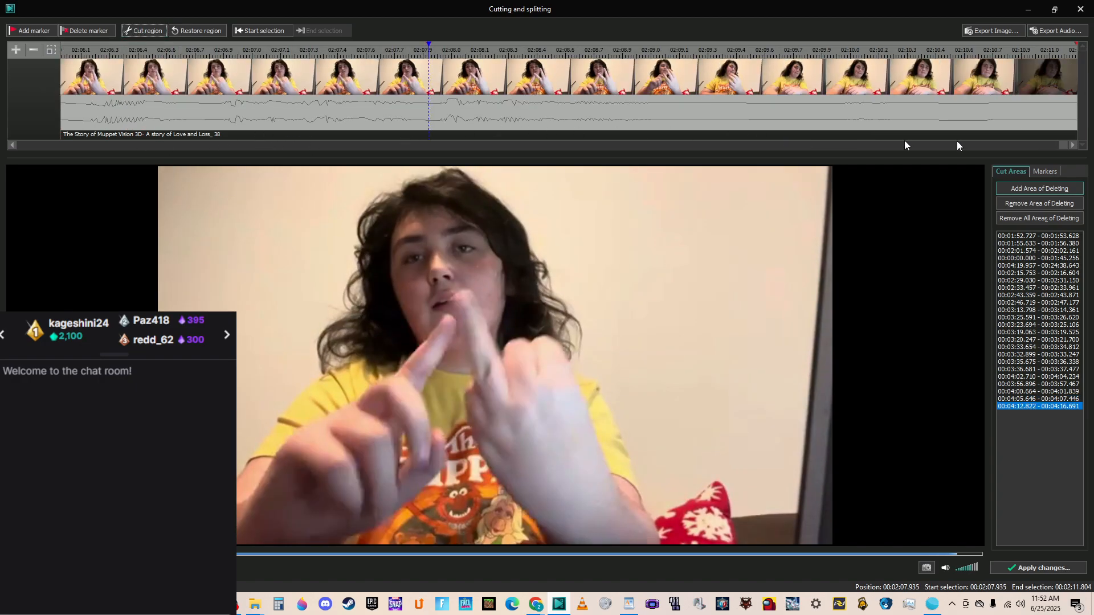
Review the last cut by replaying from 00:02:06.596 to the end of the clip.
drag(1064, 145, 1051, 146)
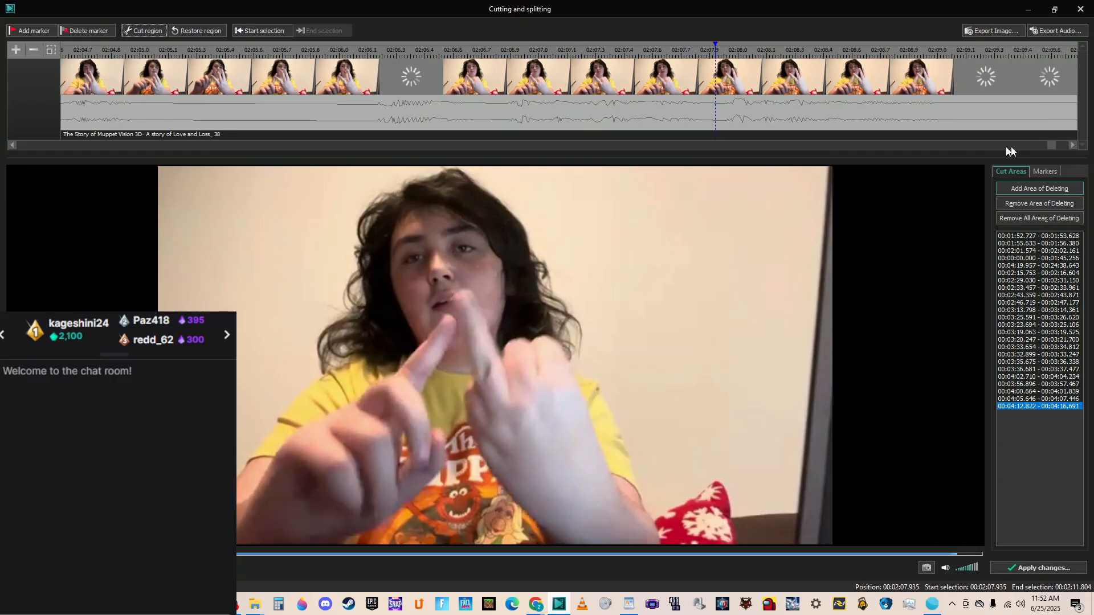
click(450, 54)
click(604, 219)
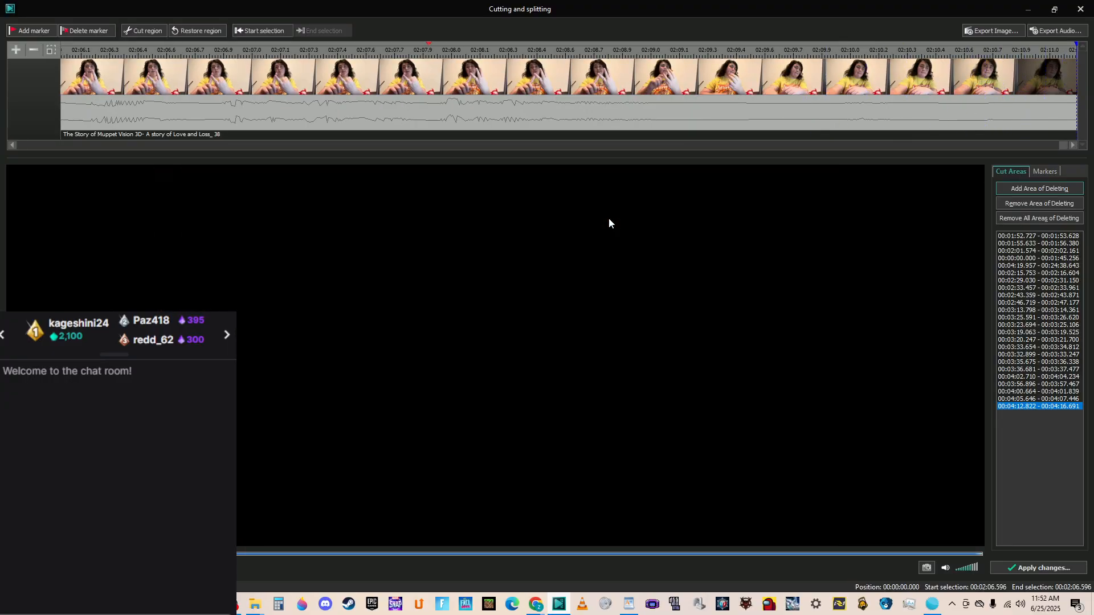
Cut the region from 00:02:09.237 to 00:02:11.181 at the clip's end and apply the cuts, updating the video object's duration.
click(555, 53)
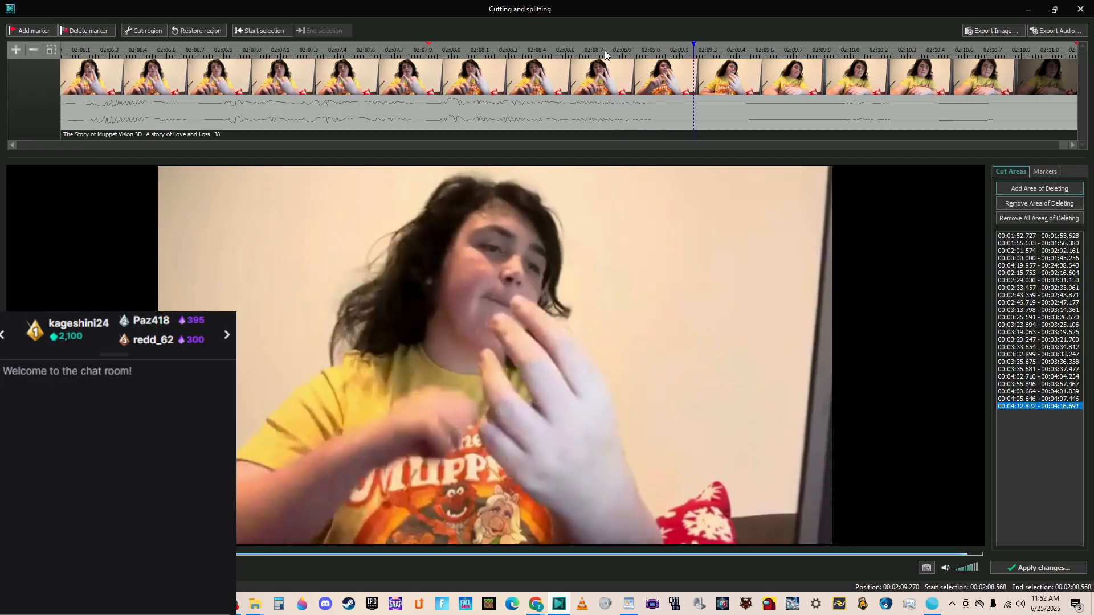
click(559, 52)
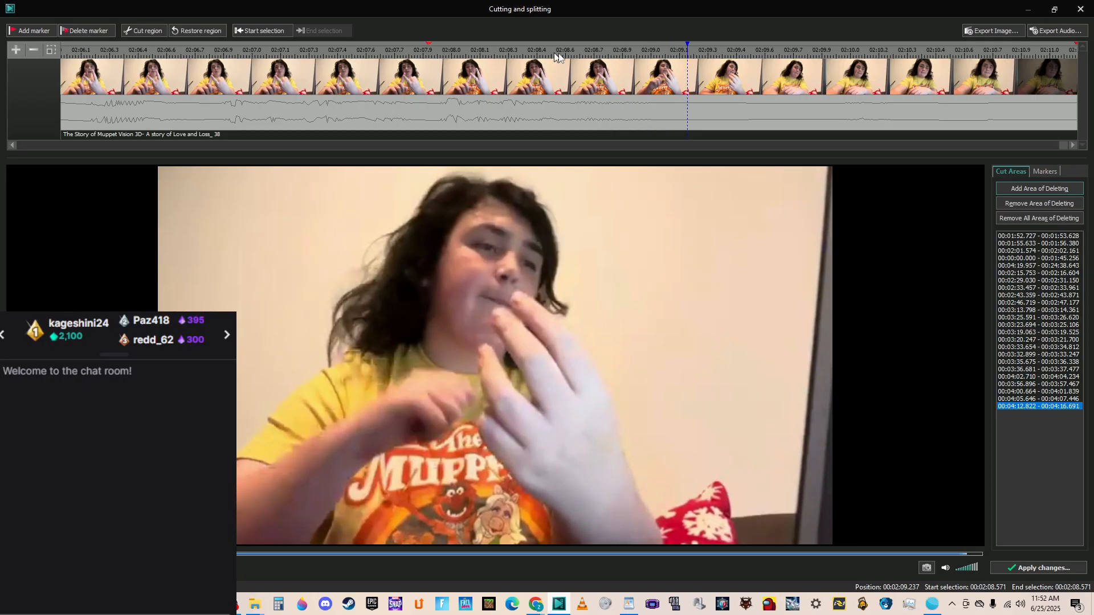
drag(686, 54, 1073, 52)
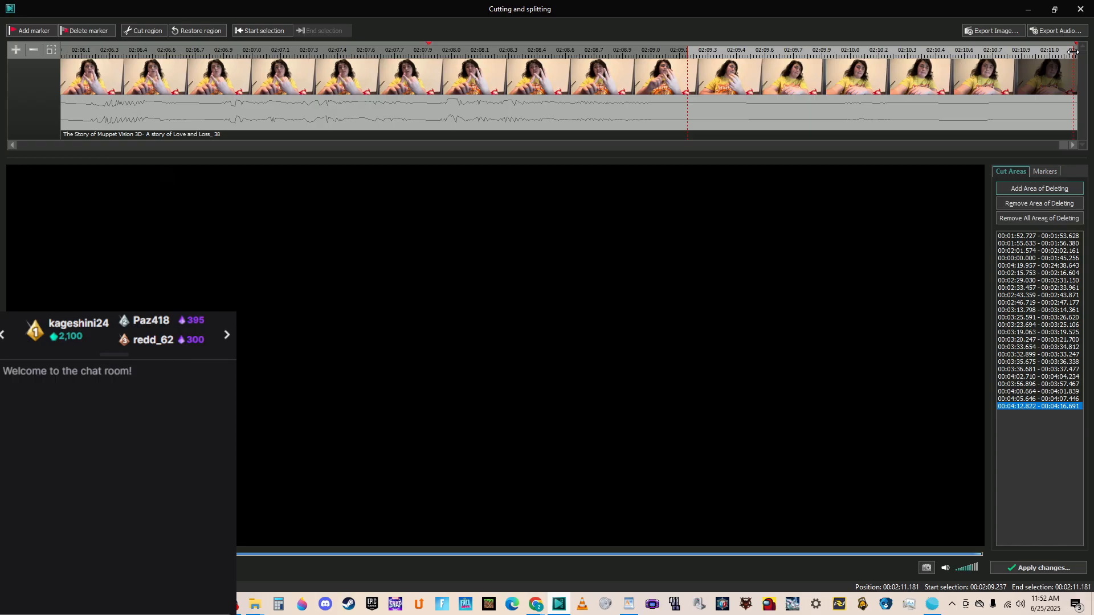
click(145, 32)
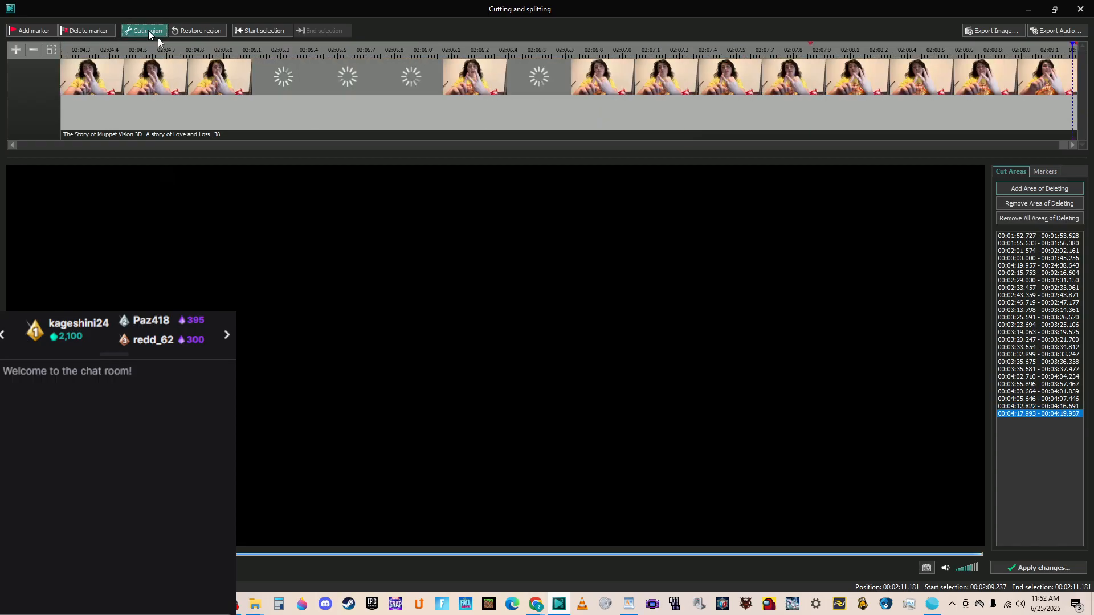
click(1052, 570)
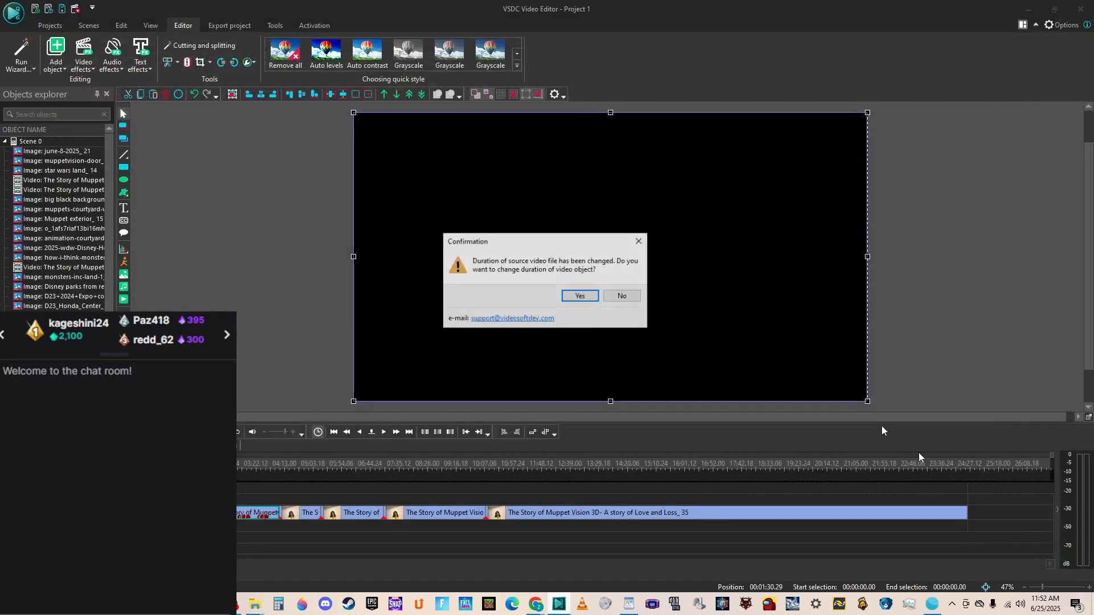
click(579, 295)
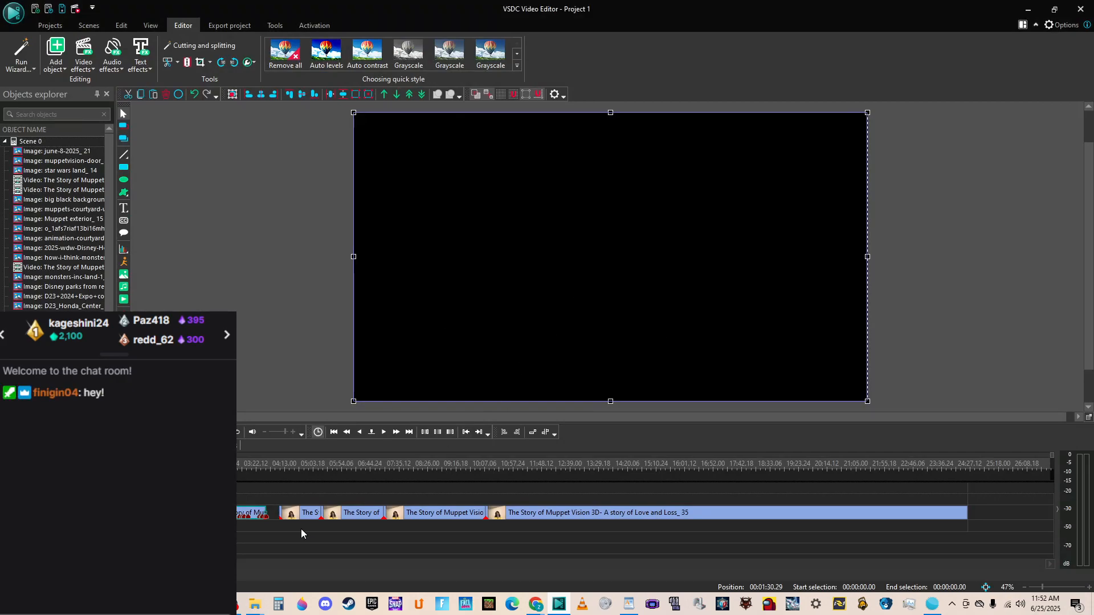
Move all clips after the gap back against the shortened clip's end and play across the join from 00:03:26.19.
drag(296, 528, 583, 509)
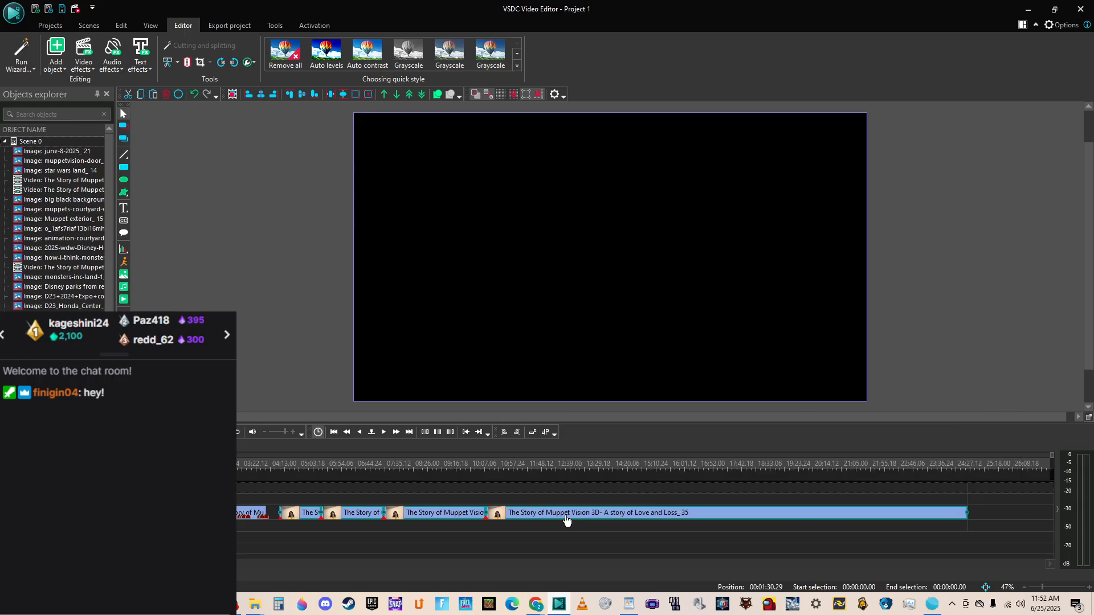
click(262, 468)
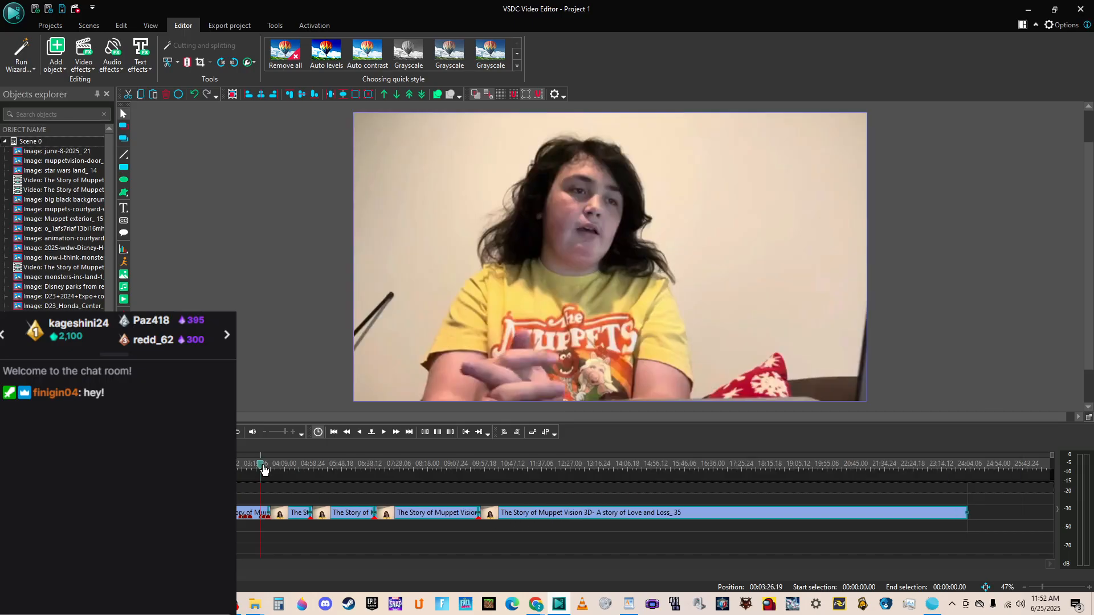
key(space)
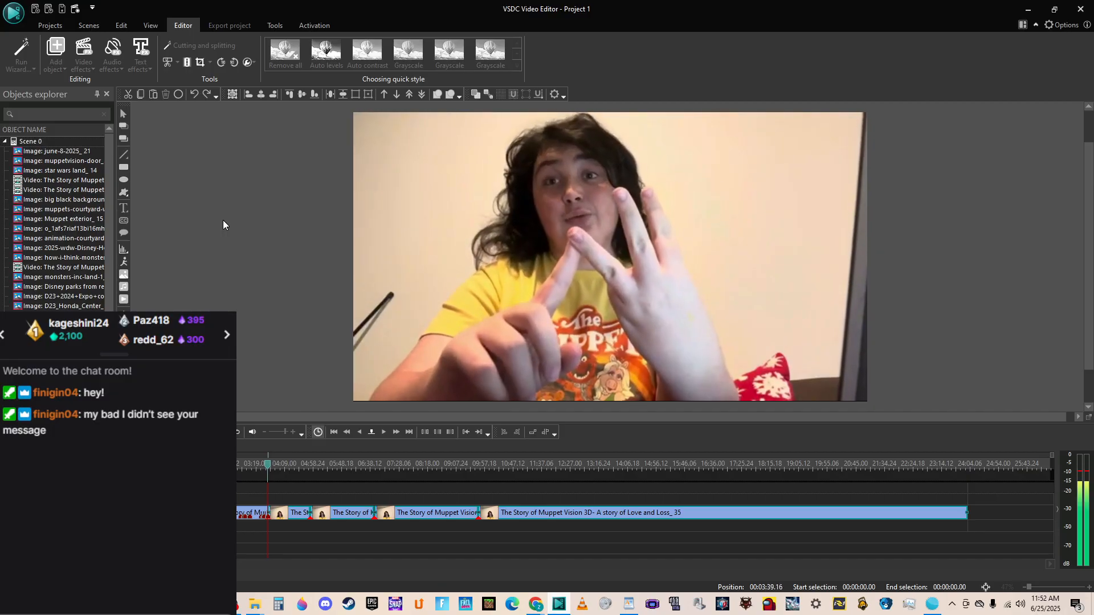
key(space)
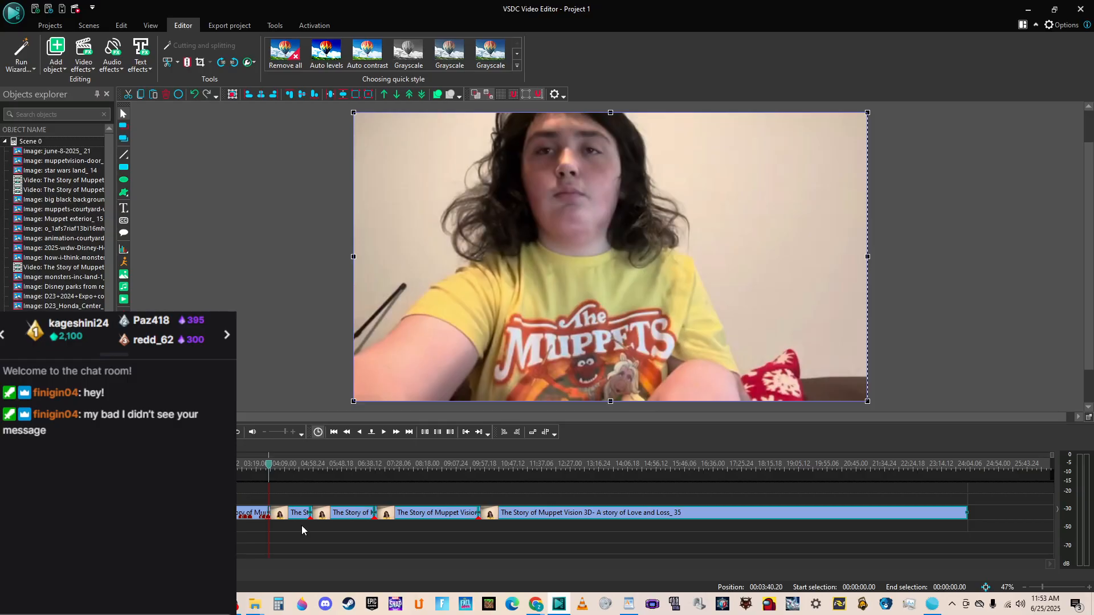
key(space)
key(space)
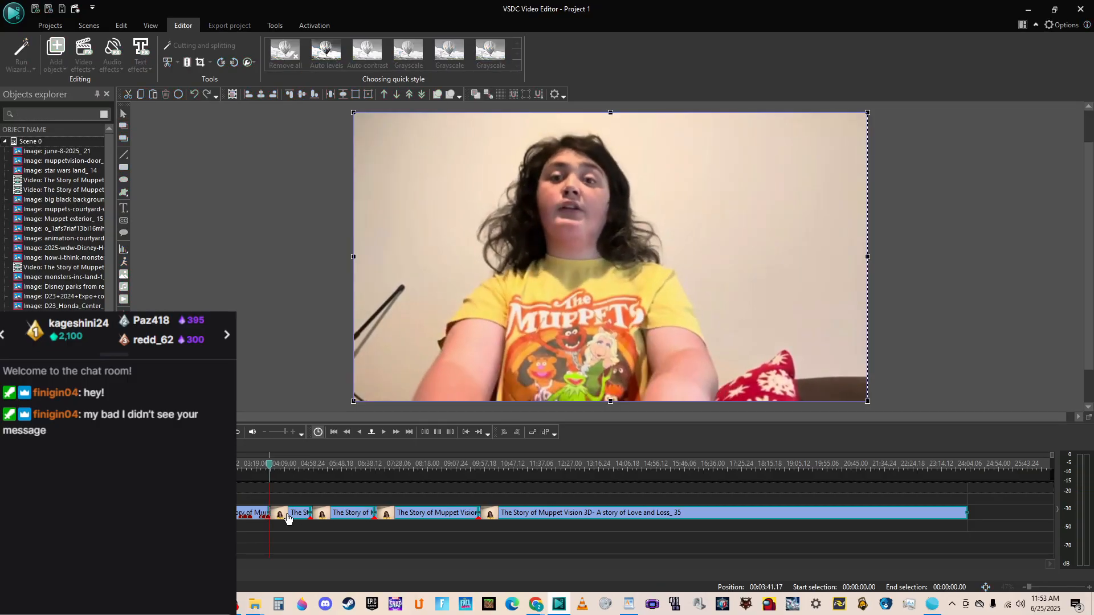
right_click(287, 517)
click(293, 532)
click(289, 516)
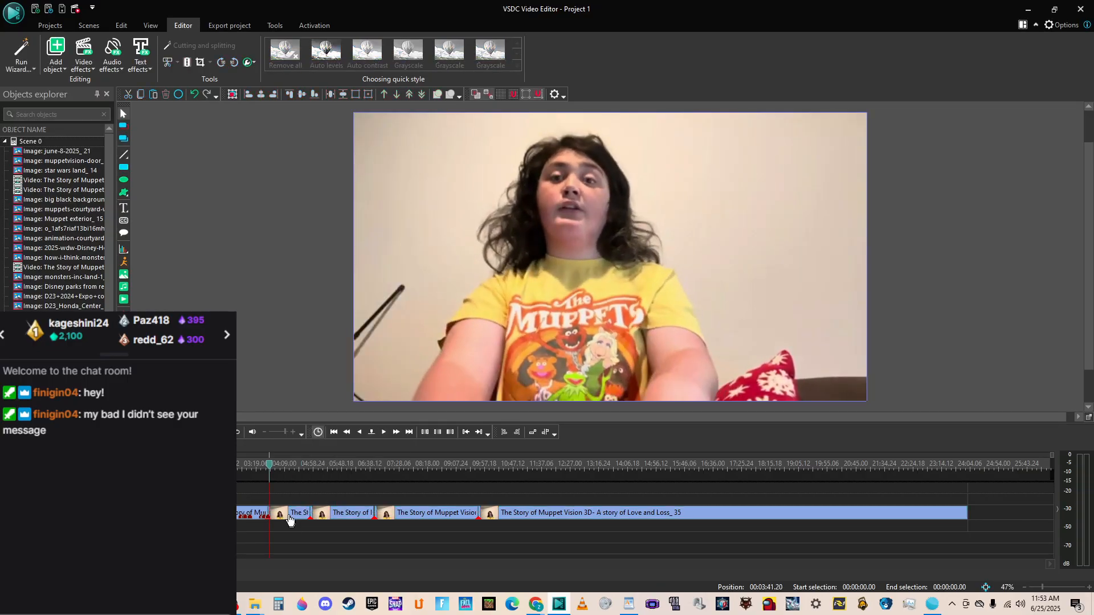
right_click(288, 516)
click(322, 360)
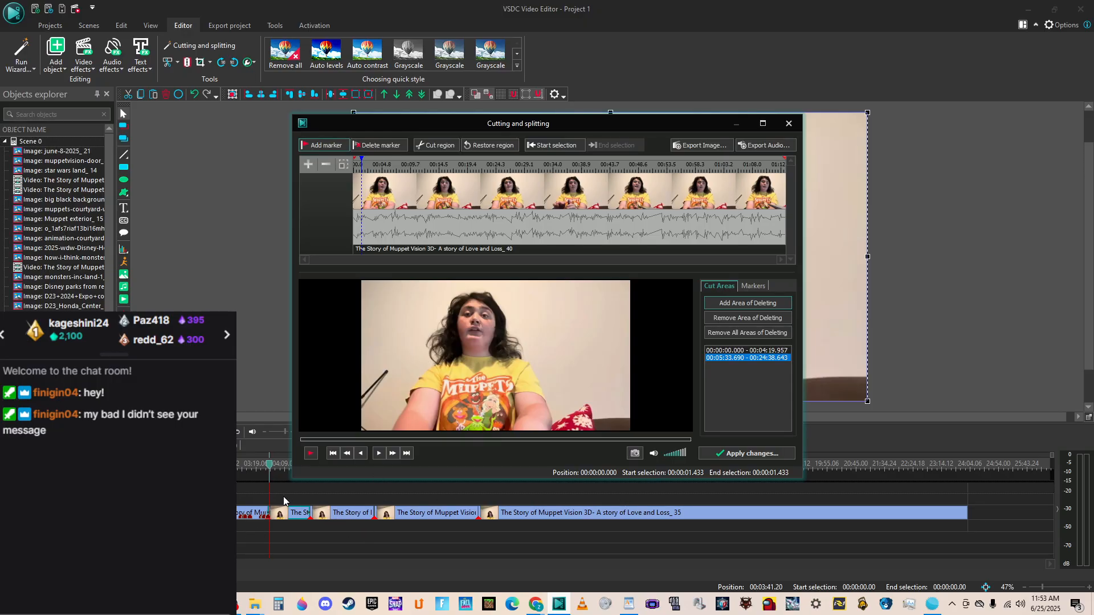
click(785, 127)
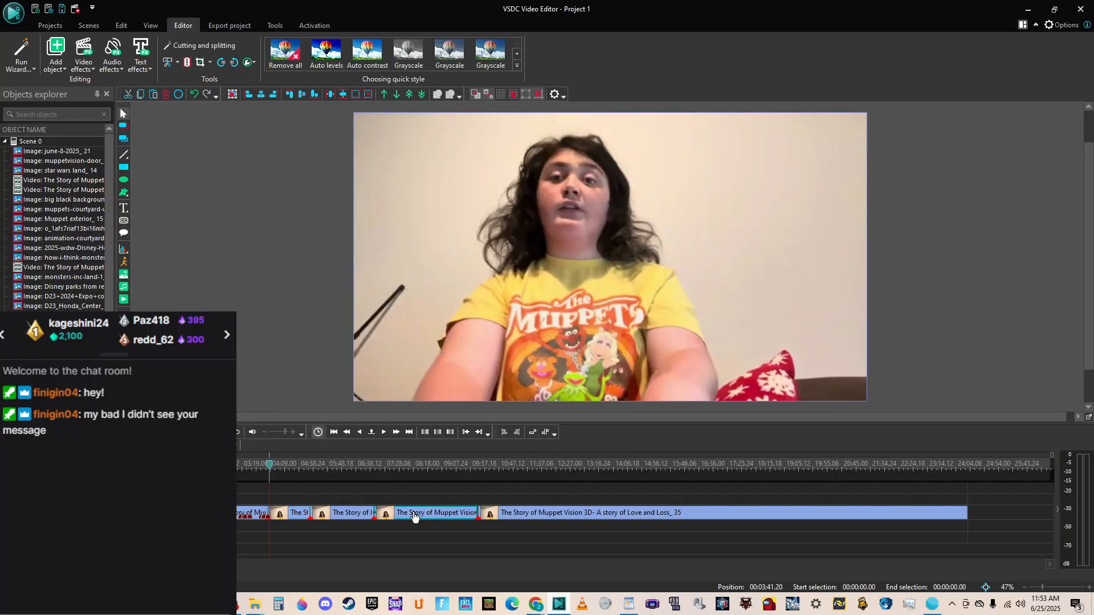
click(481, 516)
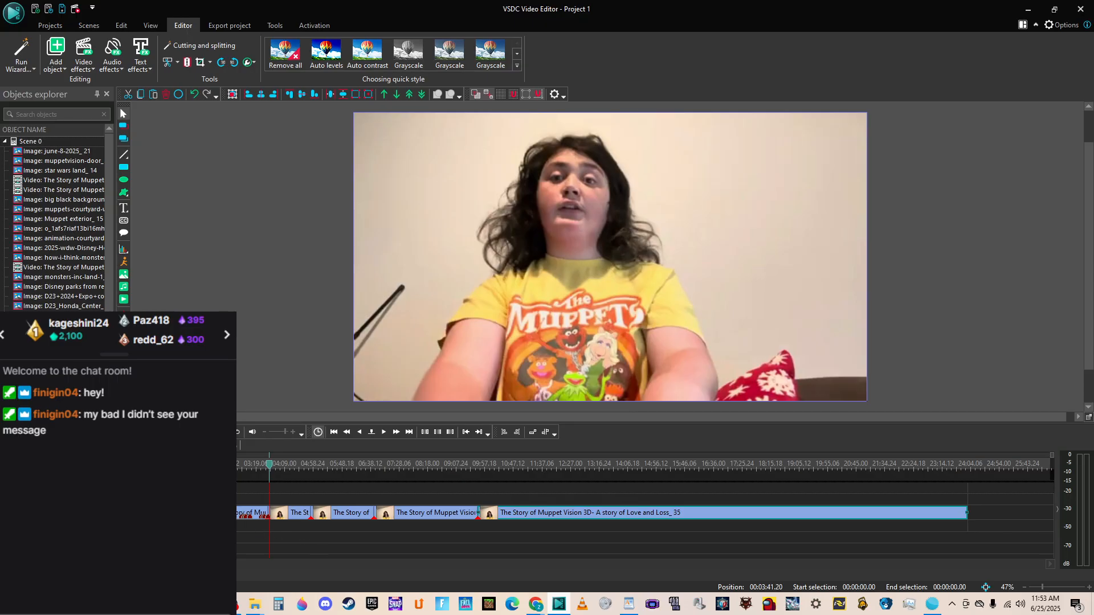
Check the timeline frames at 00:01:30.21 and 00:01:36.01 and return to the start of the project.
key(Home)
scroll(239, 513, up, 5)
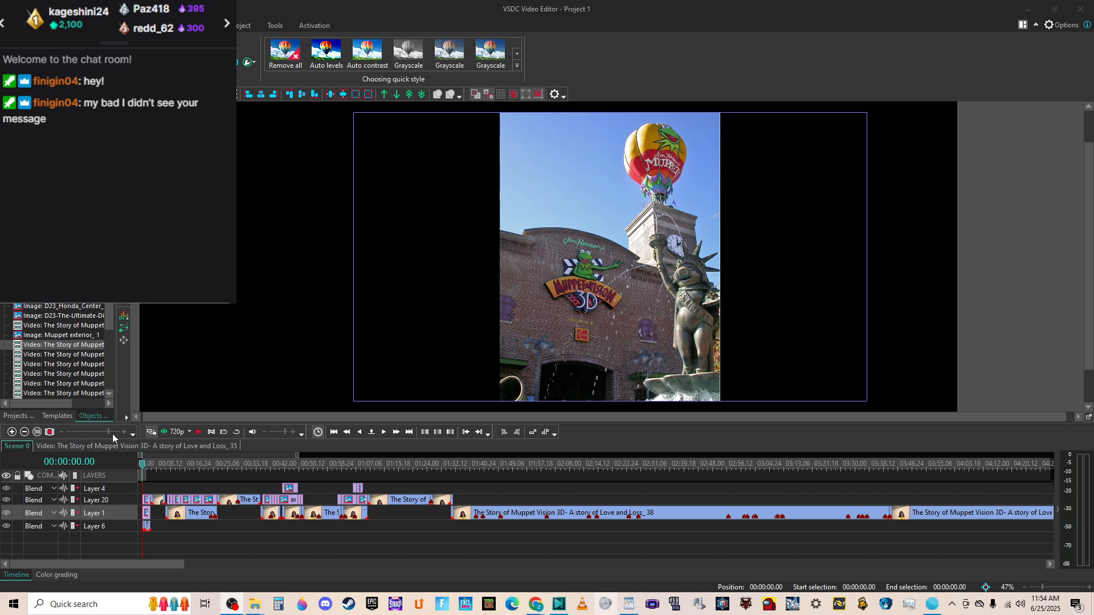
drag(108, 435, 113, 435)
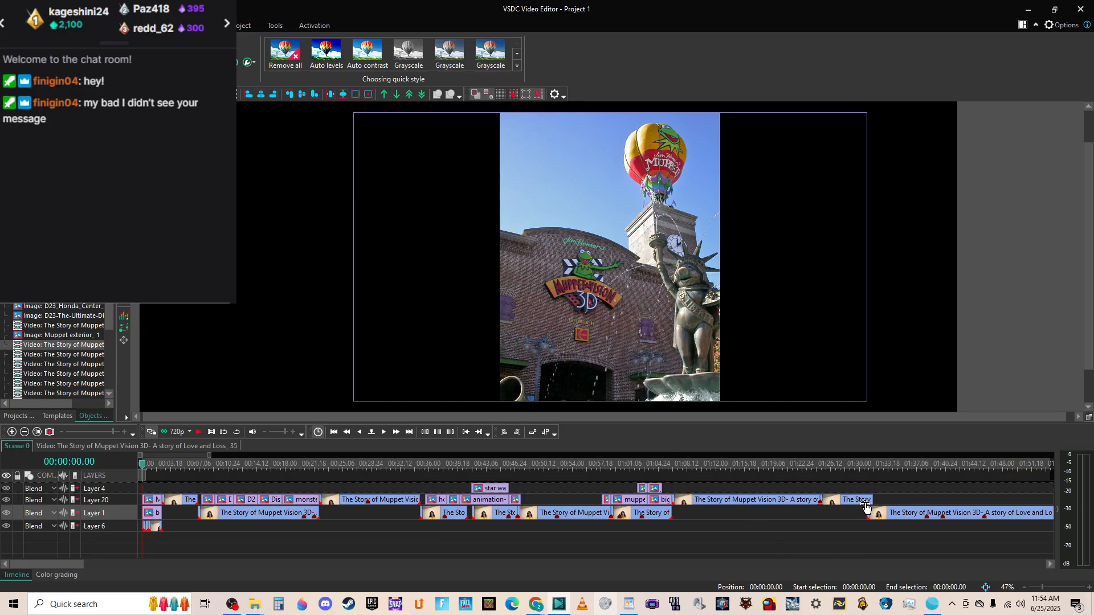
click(866, 467)
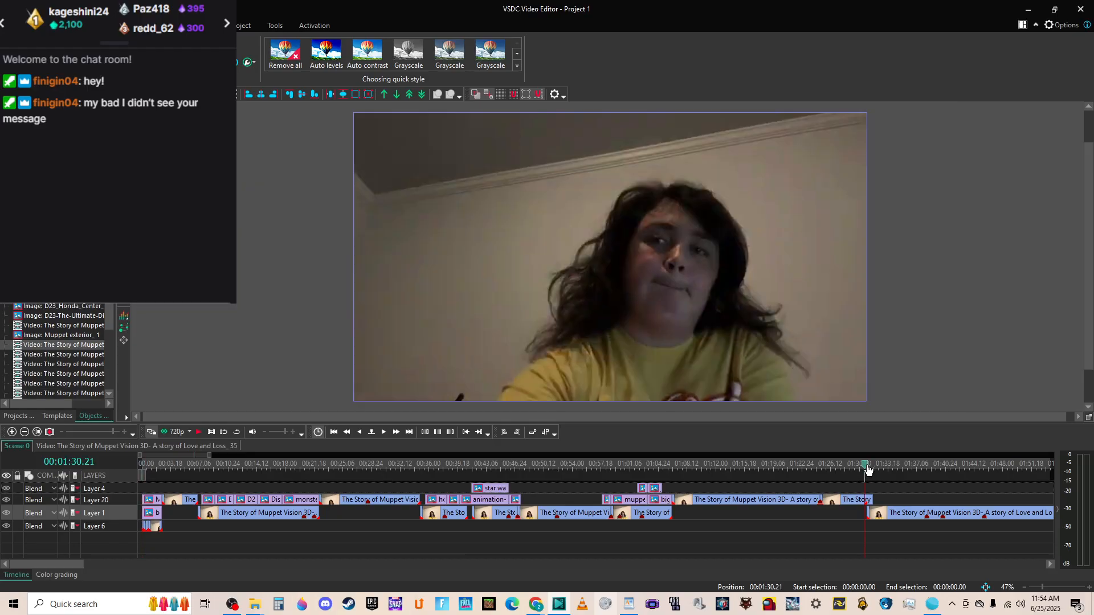
drag(872, 467, 908, 466)
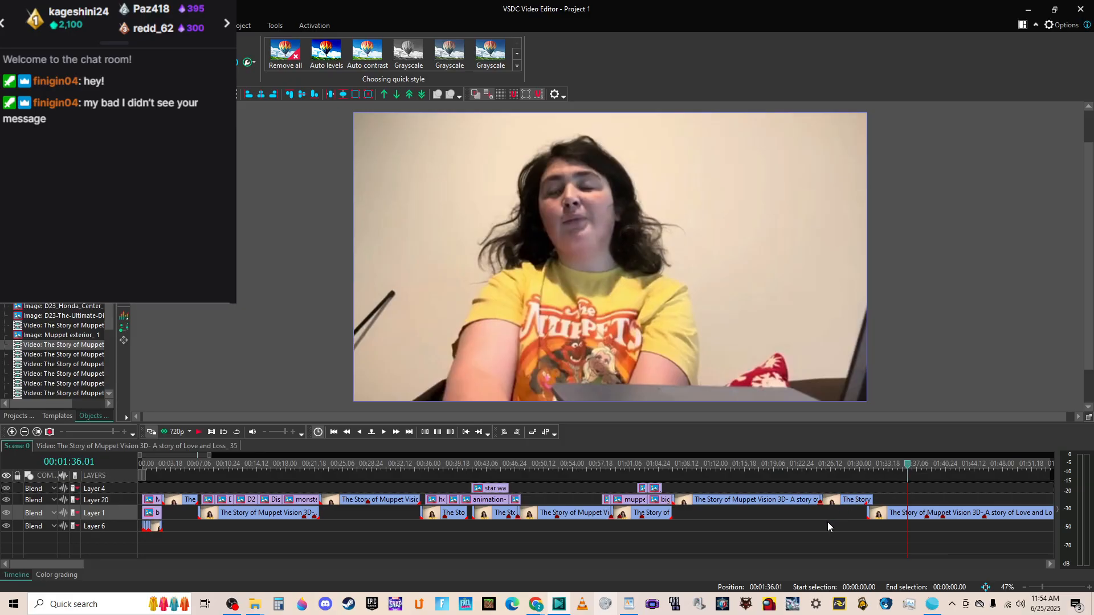
click(141, 465)
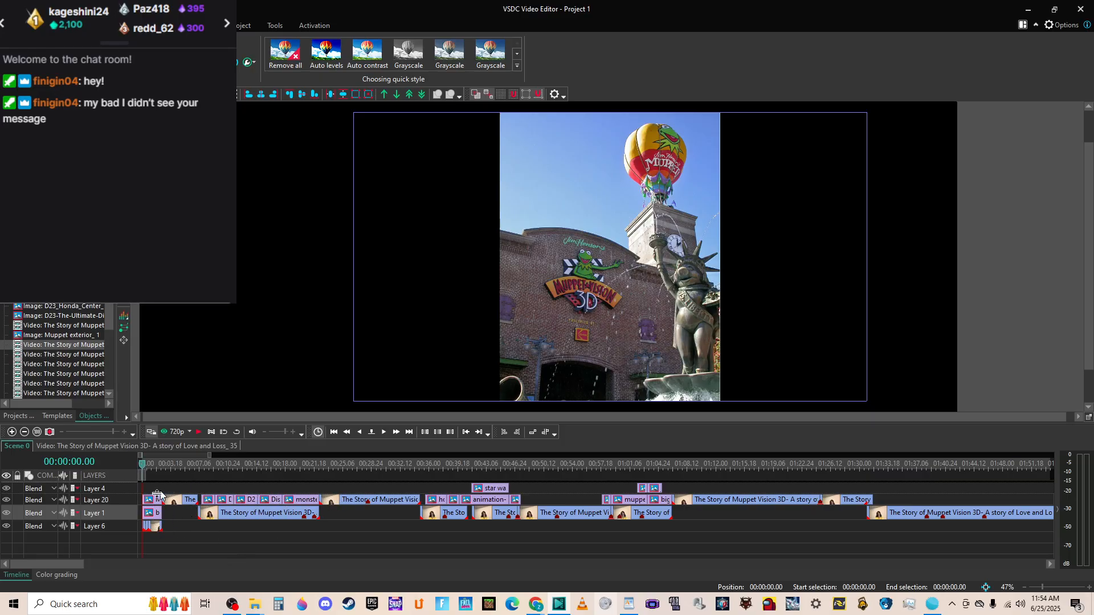
Play the first moments of the opening Muppet exterior image from the start of the timeline.
mouse_move(151, 501)
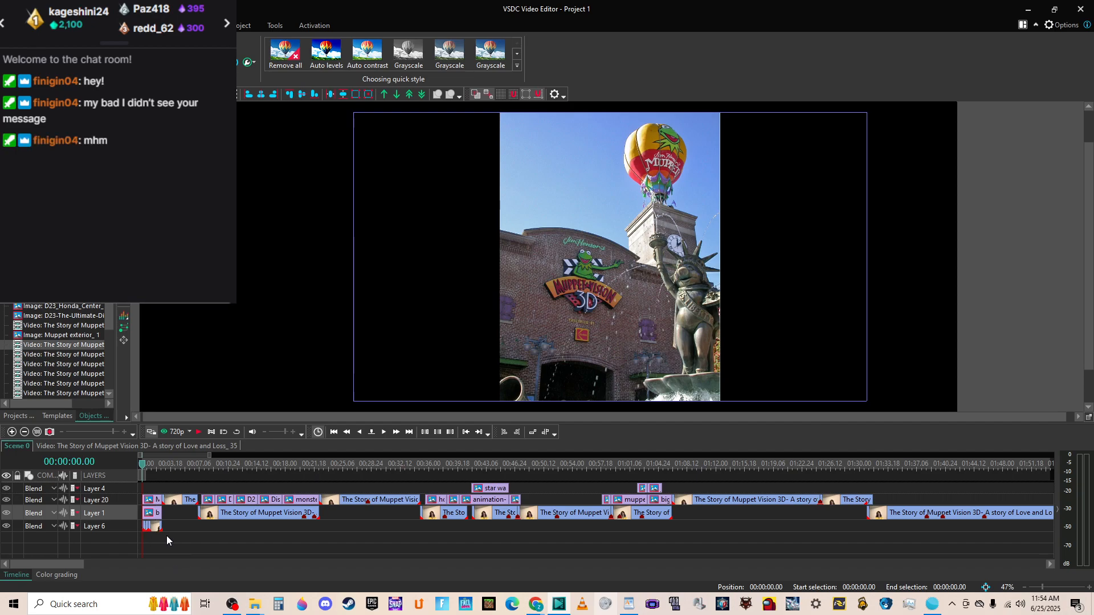
click(124, 431)
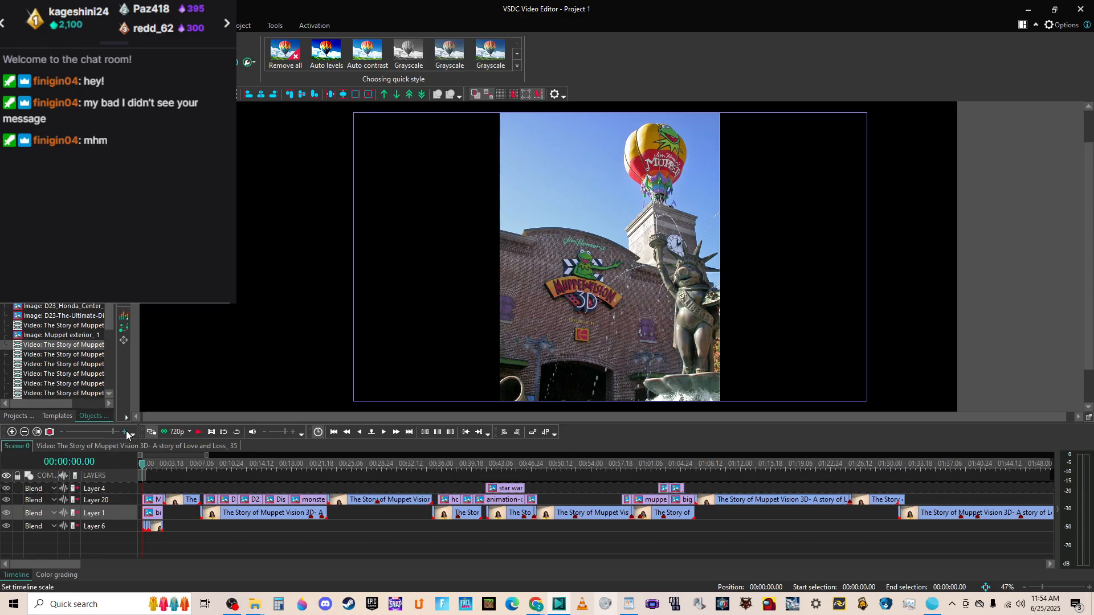
click(125, 431)
click(125, 431)
click(125, 431)
click(126, 432)
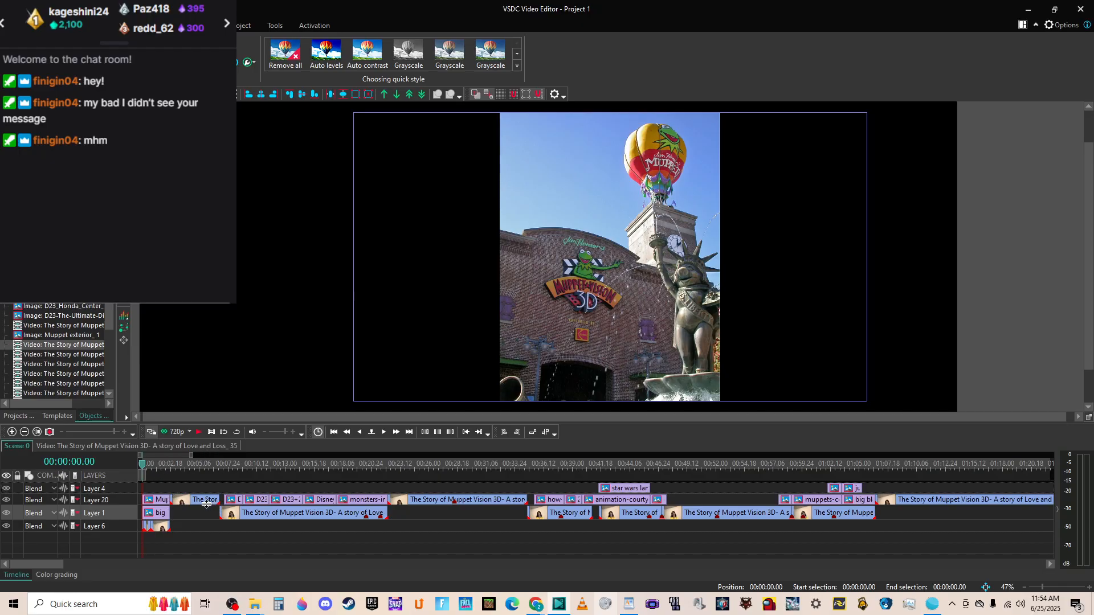
key(space)
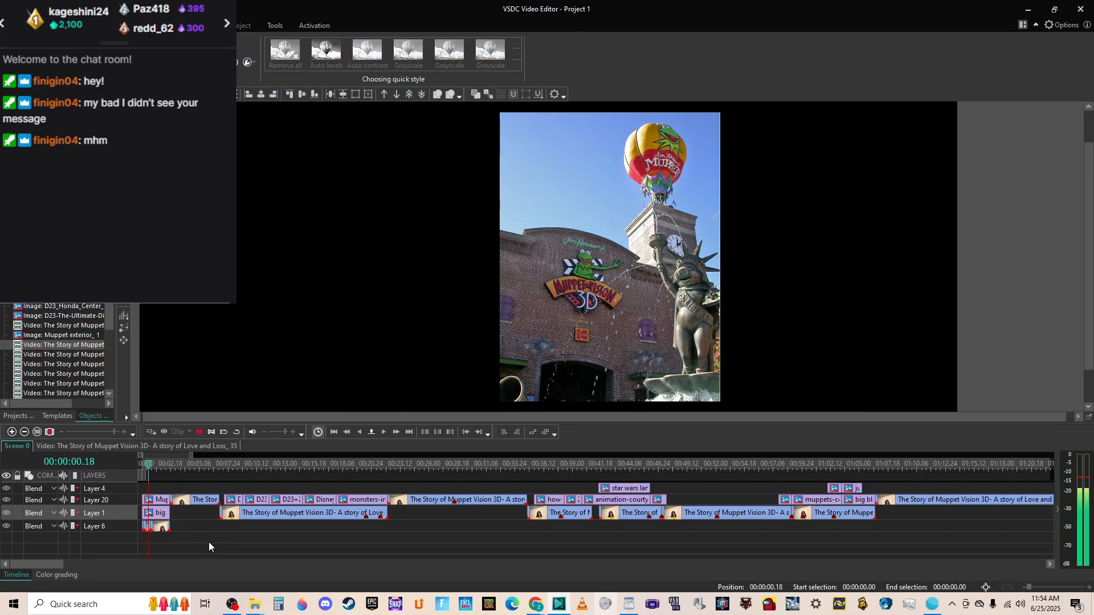
key(space)
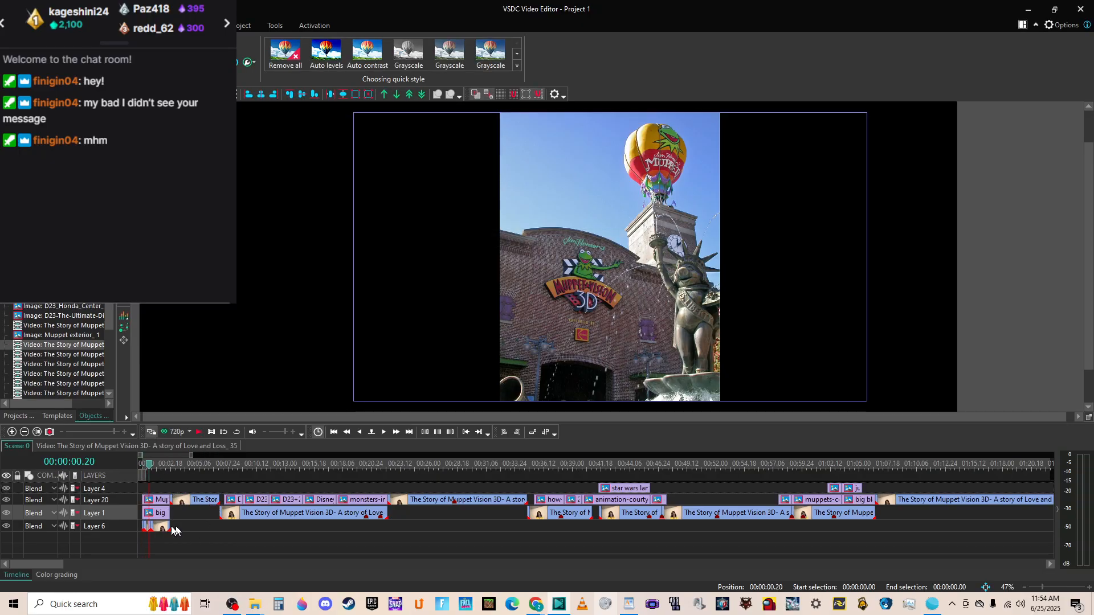
Review the opening image section from 00:00:00.20 until the following talking clip begins at 00:00:02.18.
click(121, 432)
click(122, 432)
click(122, 431)
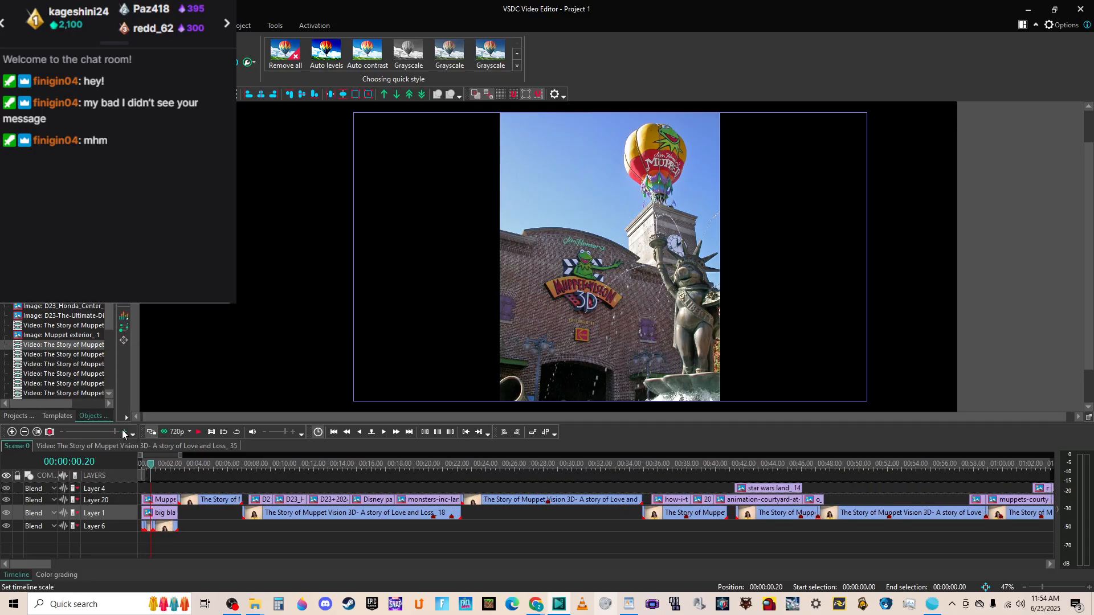
click(123, 431)
click(123, 432)
click(123, 432)
click(123, 431)
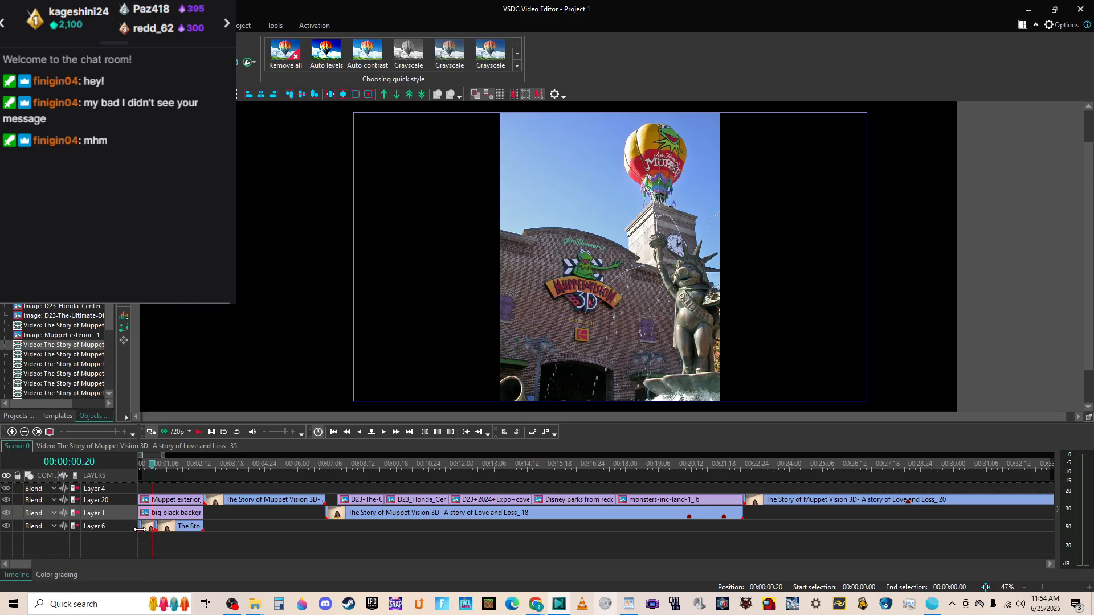
mouse_move(160, 529)
key(space)
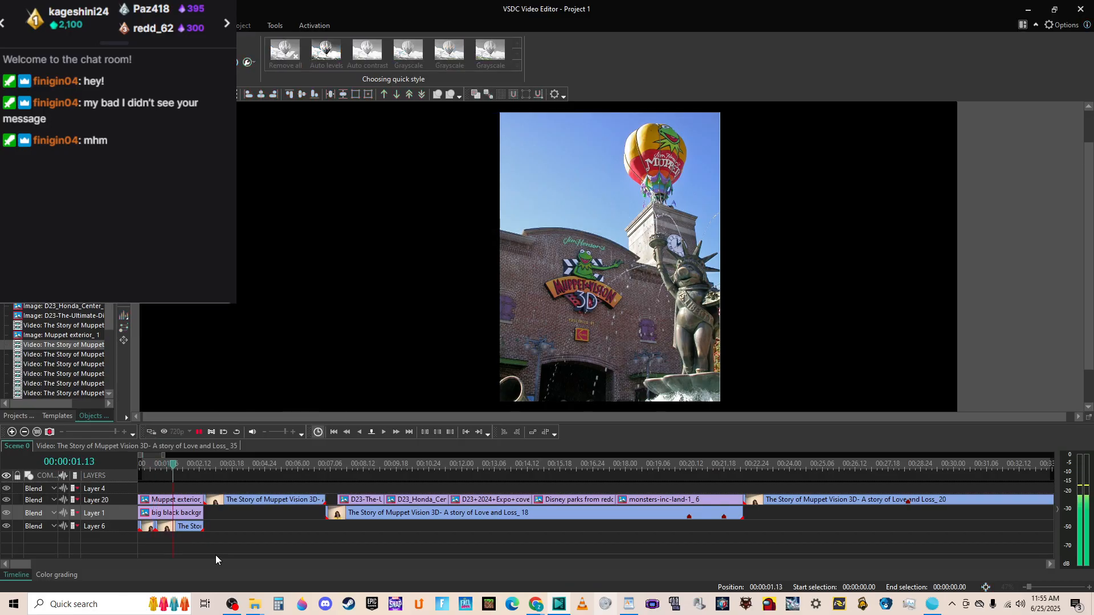
key(space)
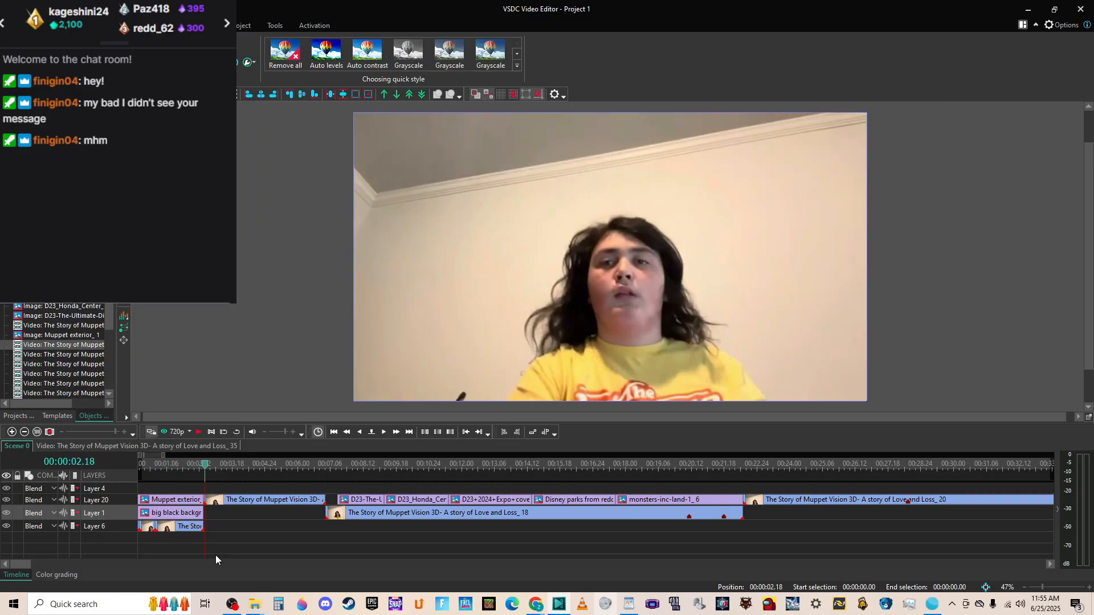
Play the timeline from 00:00:01.00 on the big black background through the talking clip to the first D23 image.
click(157, 516)
click(161, 485)
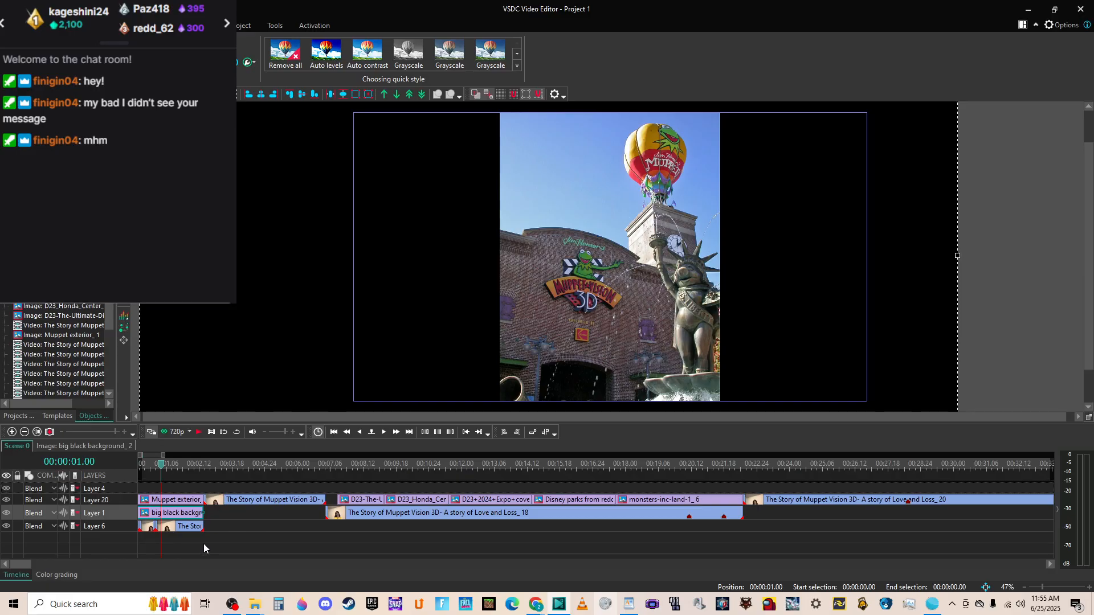
key(space)
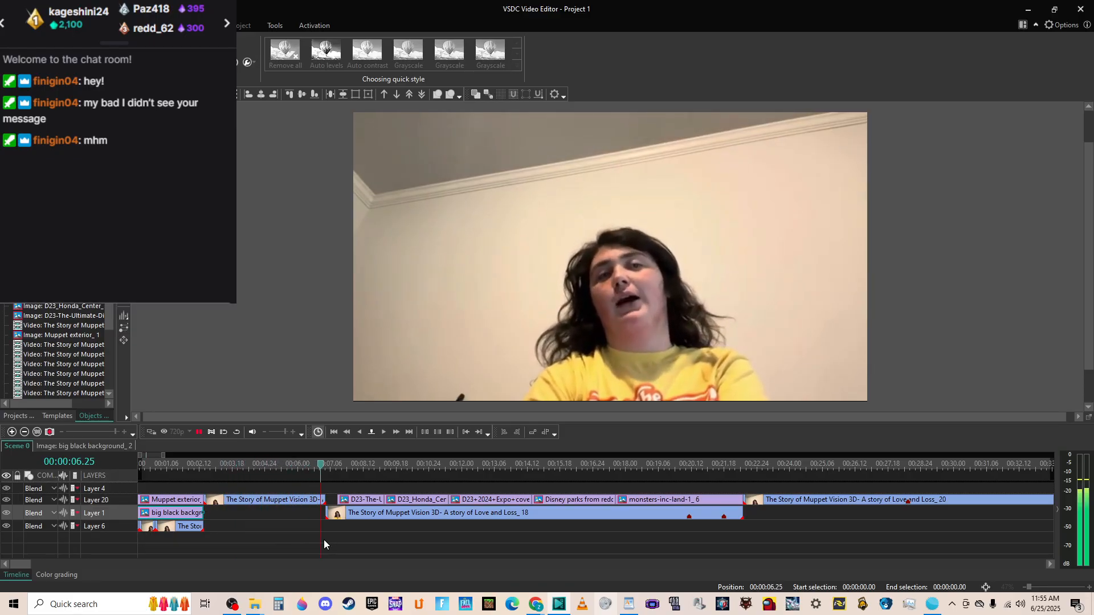
key(space)
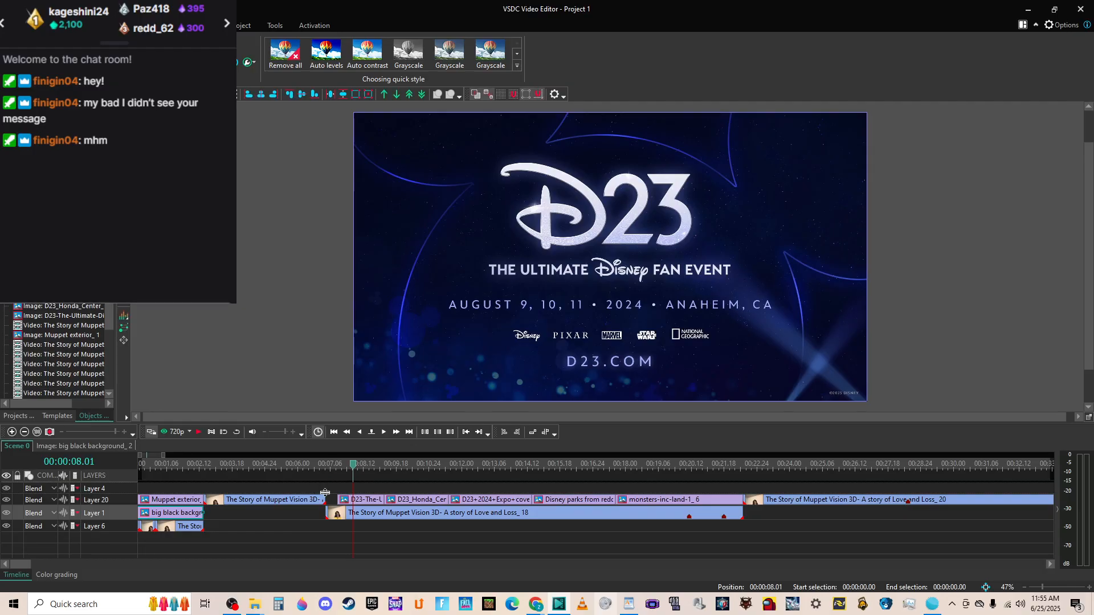
Replay the join at the start of the second talking clip from 00:00:07.02 and stop on the D23+2024+Expo cover image.
mouse_move(322, 501)
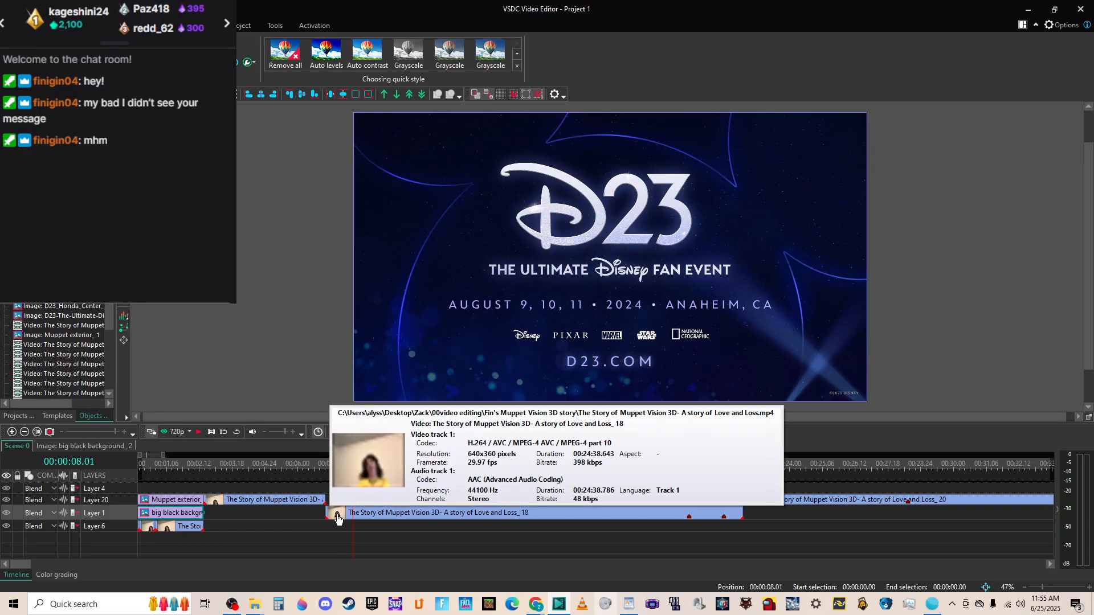
click(327, 466)
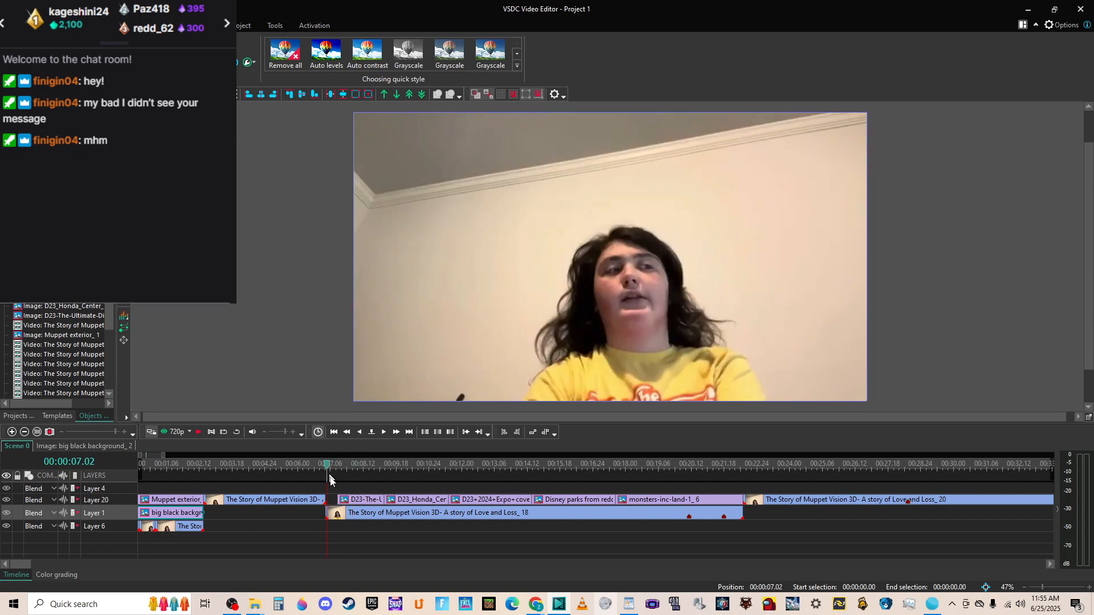
key(space)
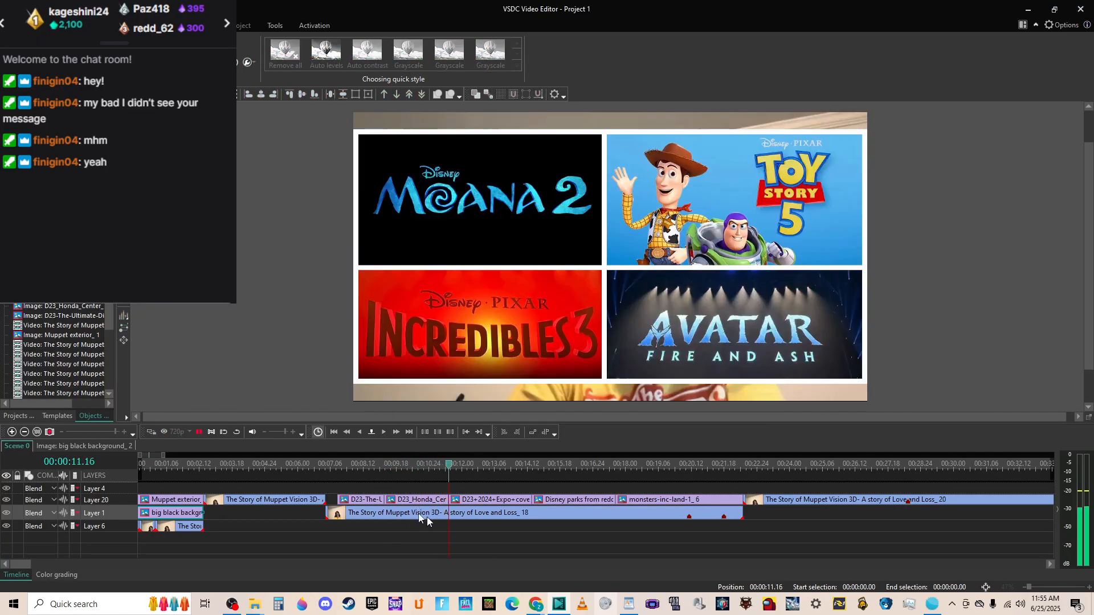
key(space)
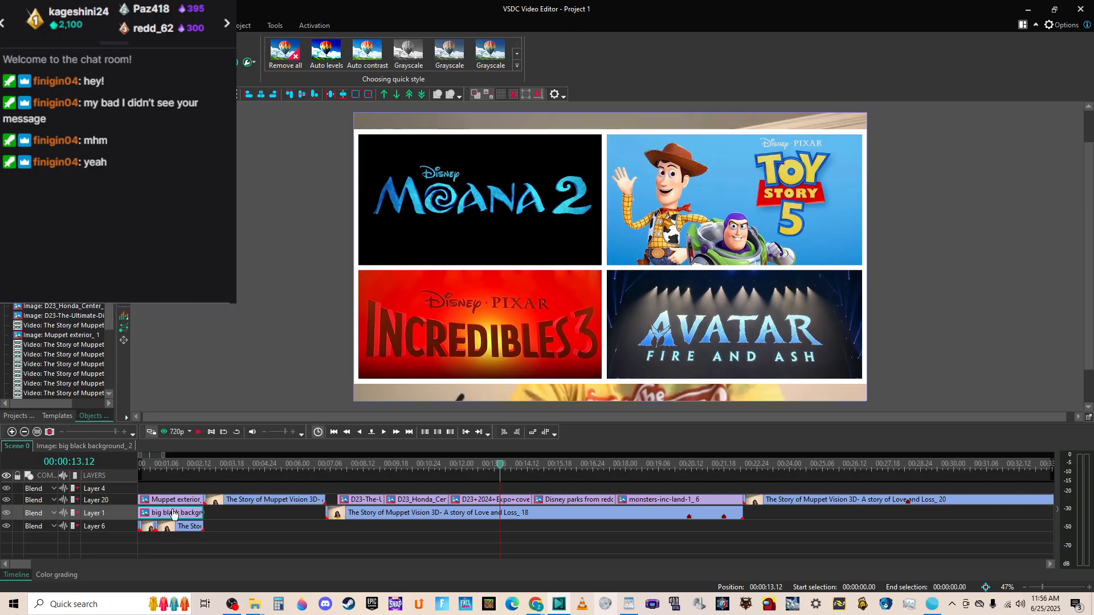
Place a copy of the big black background beneath the D23+2024+Expo cover image and move the cursor to that image's end.
key(ctrl+v)
drag(181, 516, 497, 512)
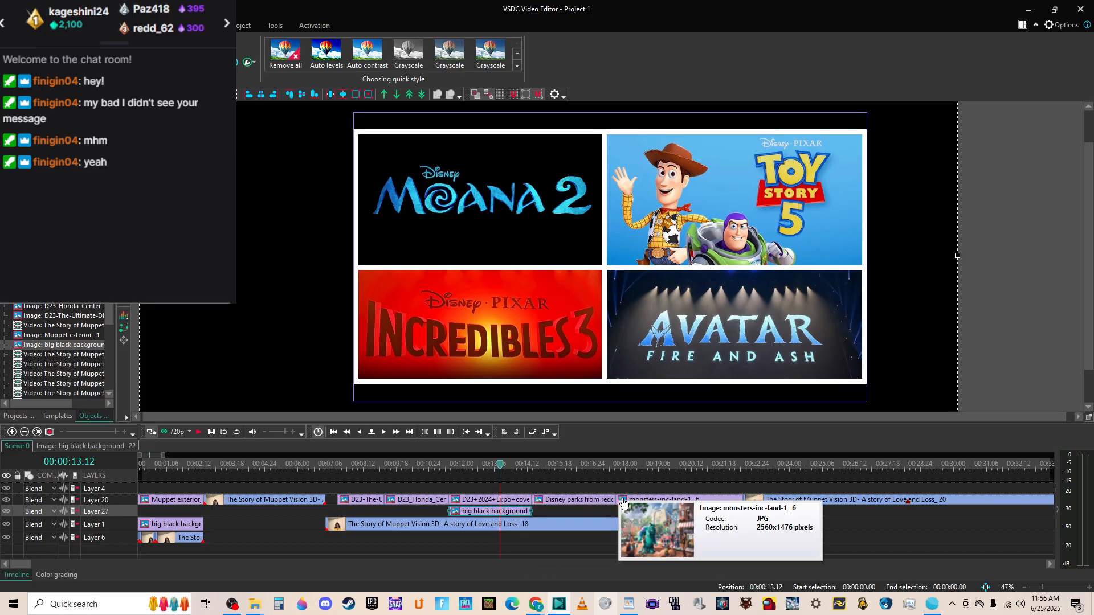
right_click(514, 500)
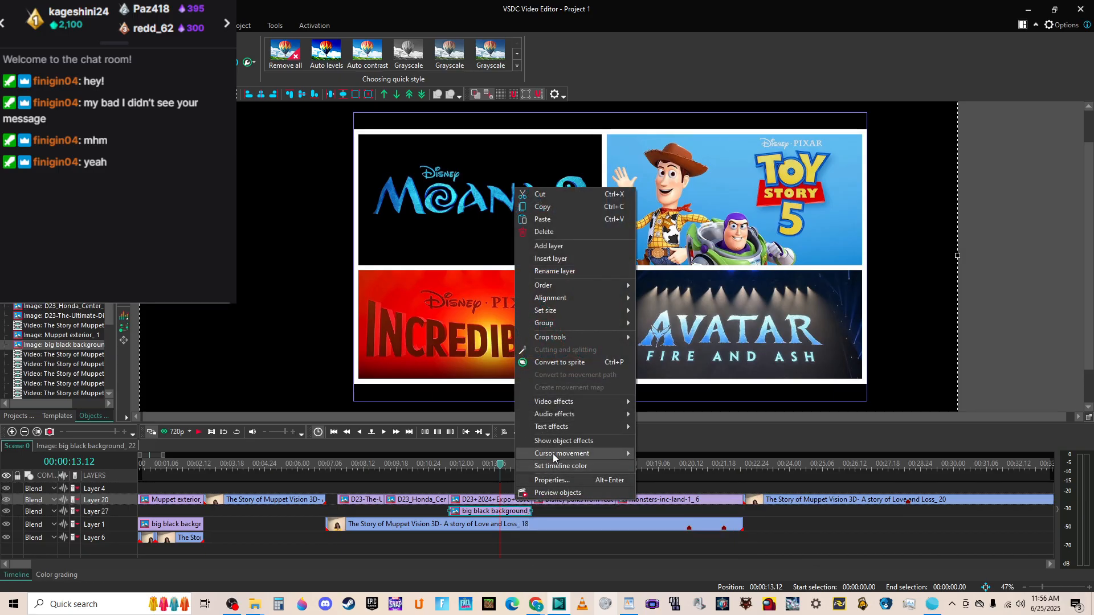
mouse_move(554, 453)
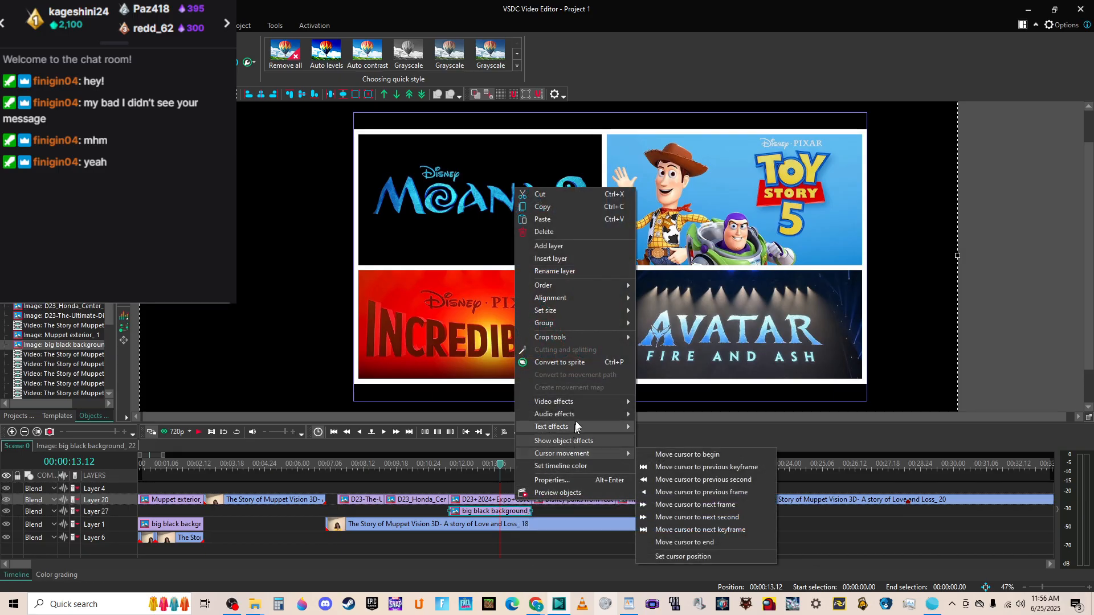
click(692, 542)
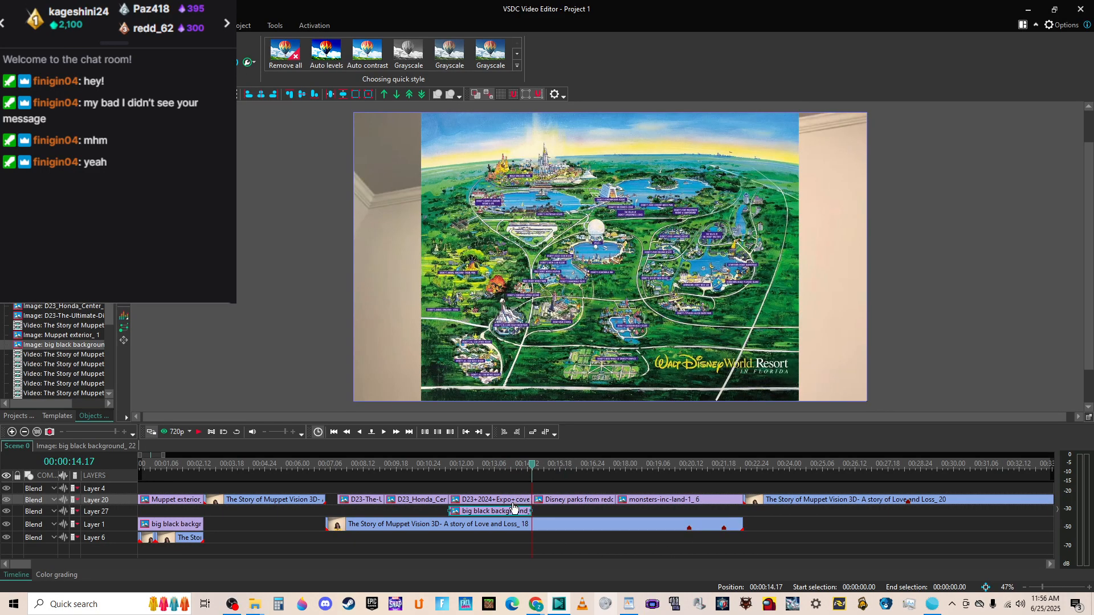
click(511, 503)
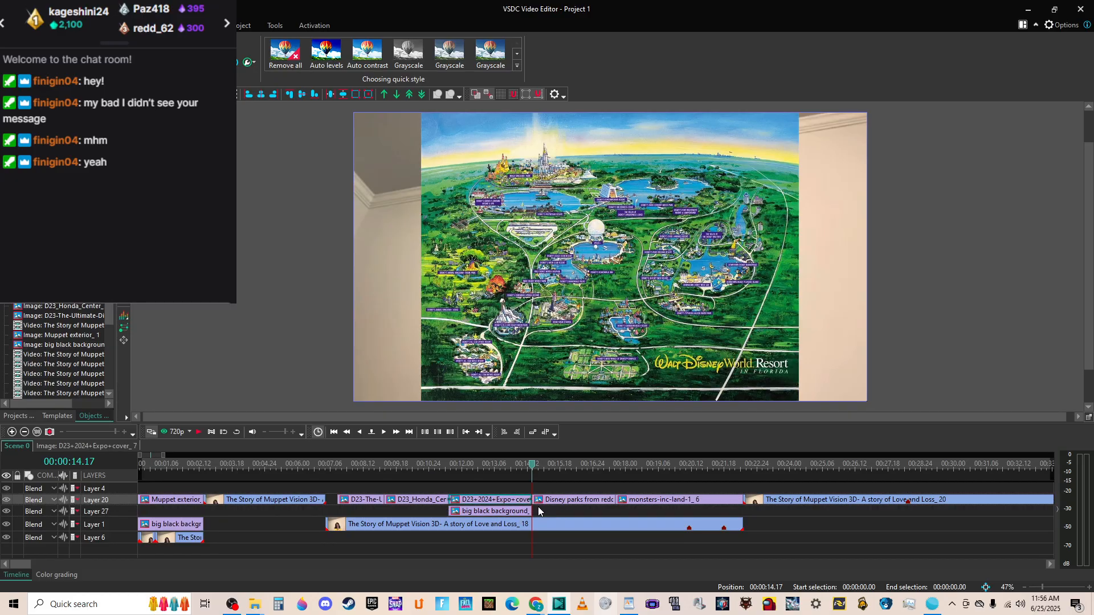
Undo the unwanted move of the copied black background and extend its duration to the end of the Disney parks image.
mouse_move(526, 503)
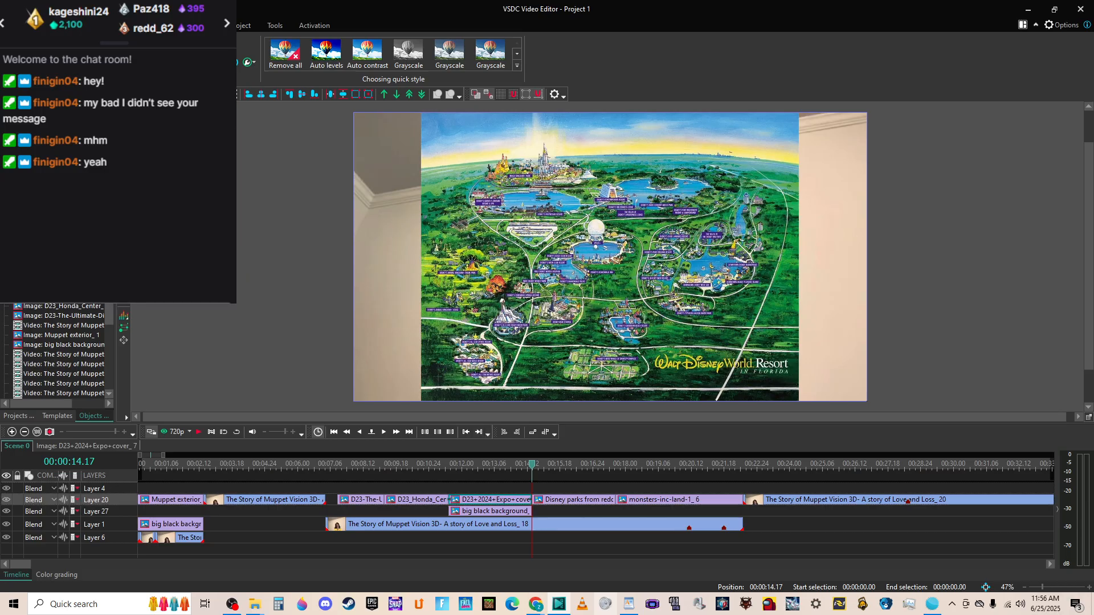
drag(490, 511, 178, 511)
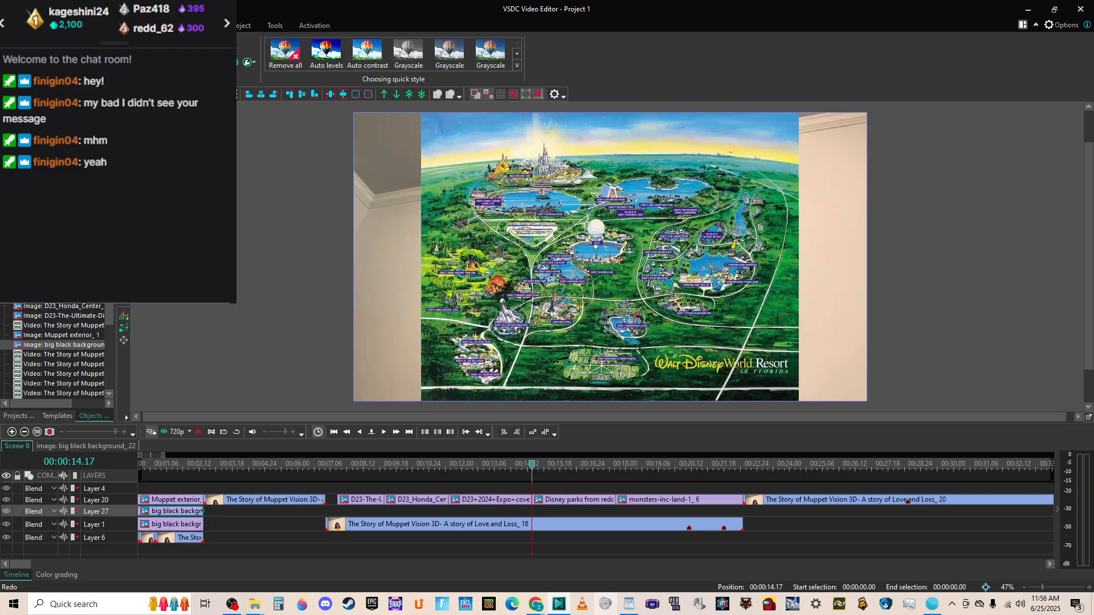
key(ctrl+z)
click(503, 499)
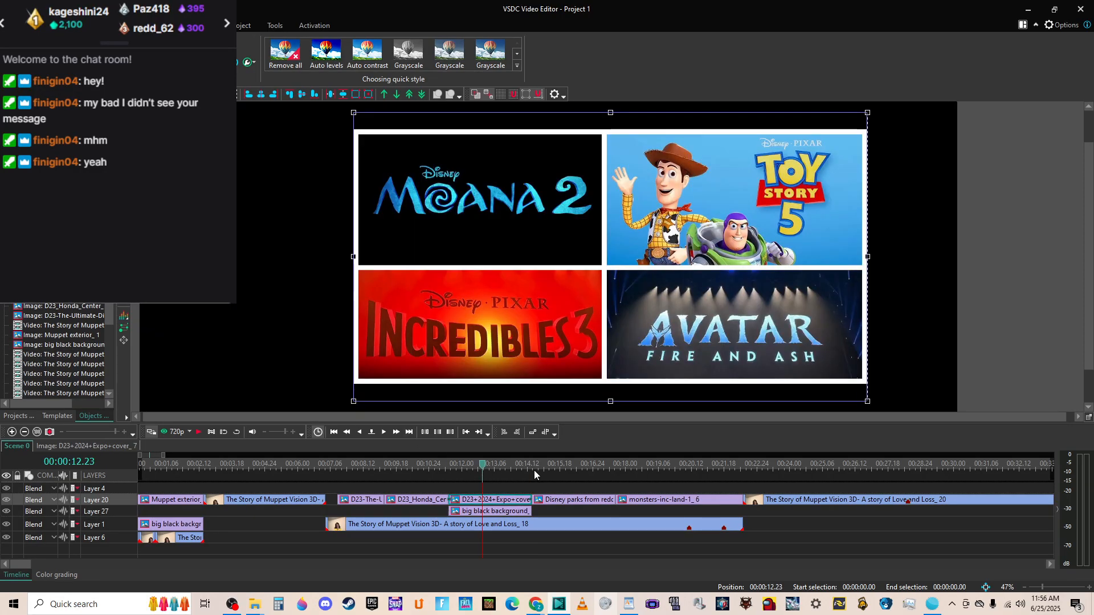
click(536, 466)
click(525, 518)
drag(529, 512, 610, 514)
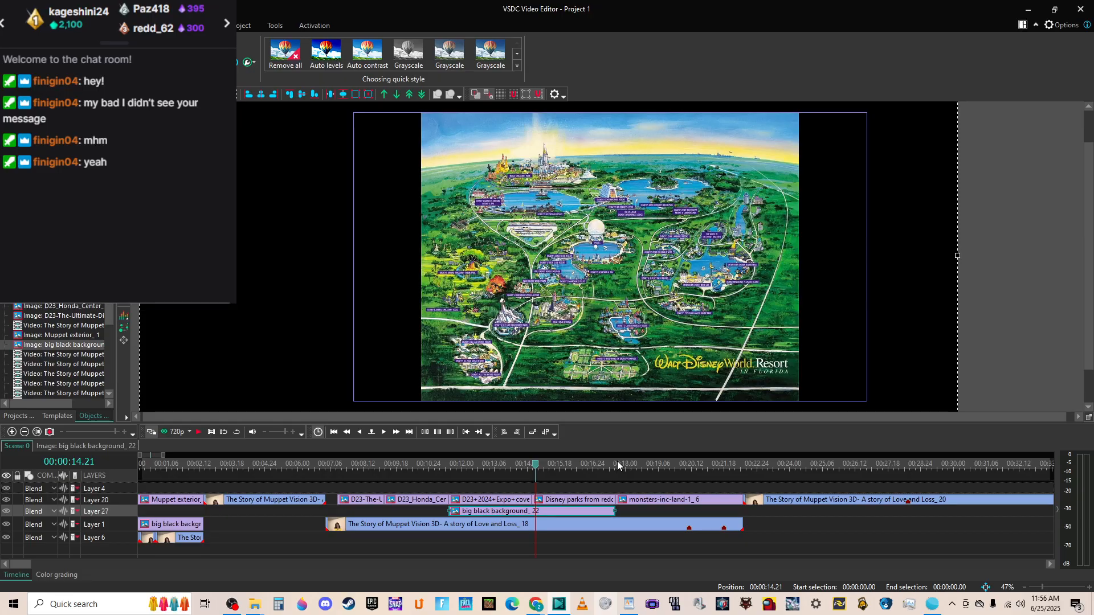
Play into the monsters-inc-land image and extend the copied black background's duration to that image's end.
key(space)
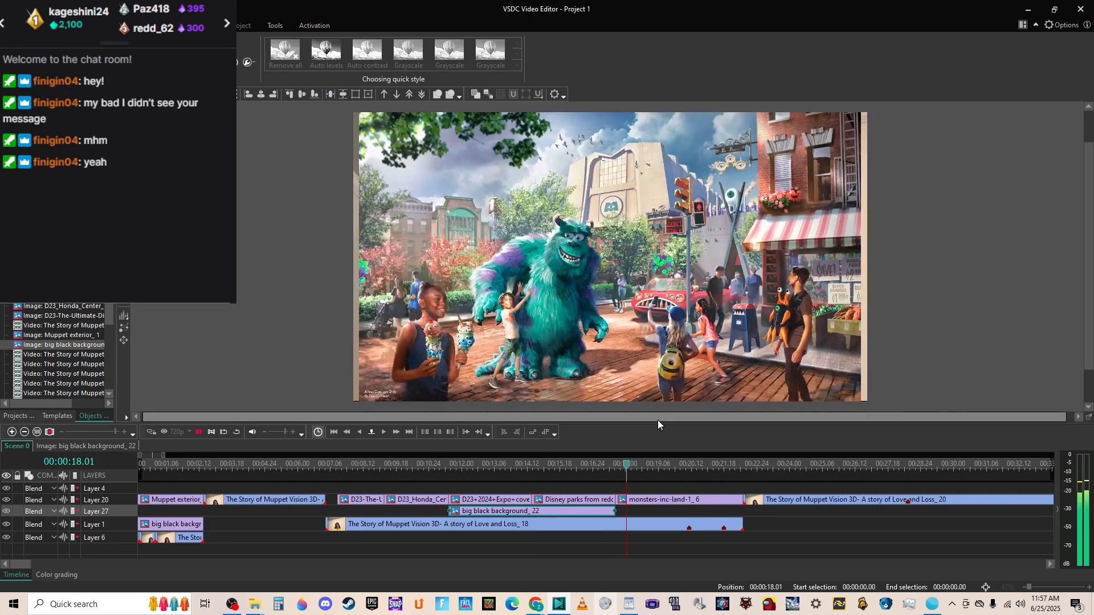
key(space)
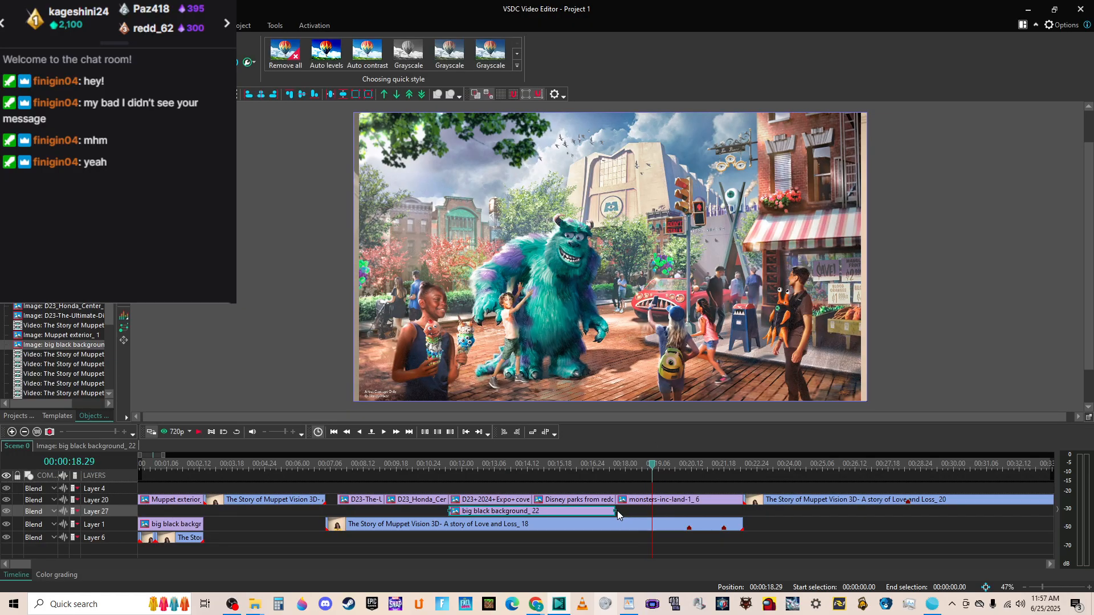
drag(614, 511, 742, 511)
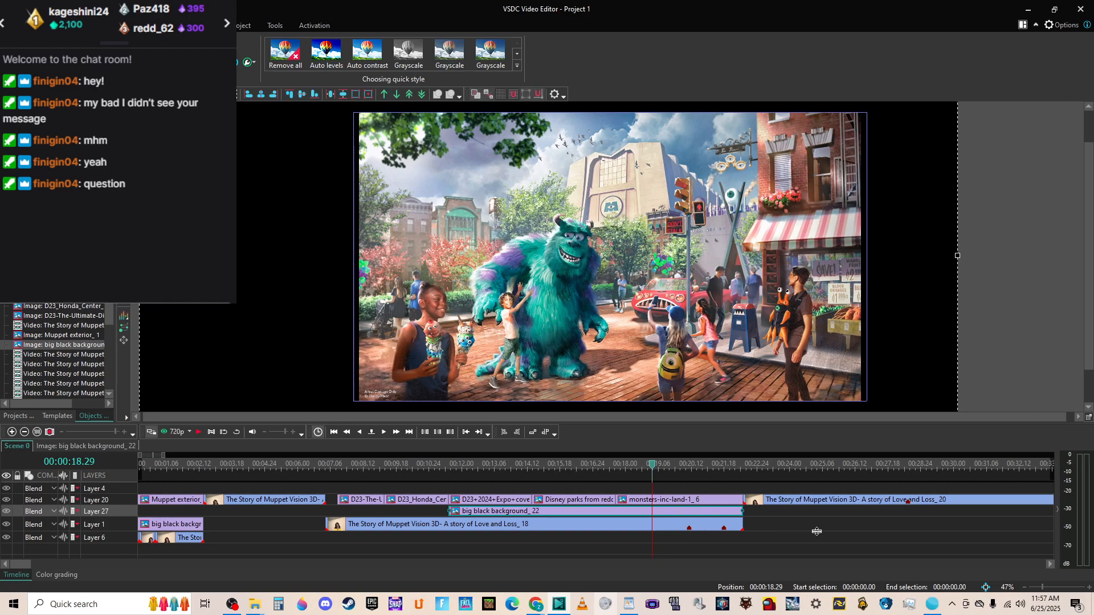
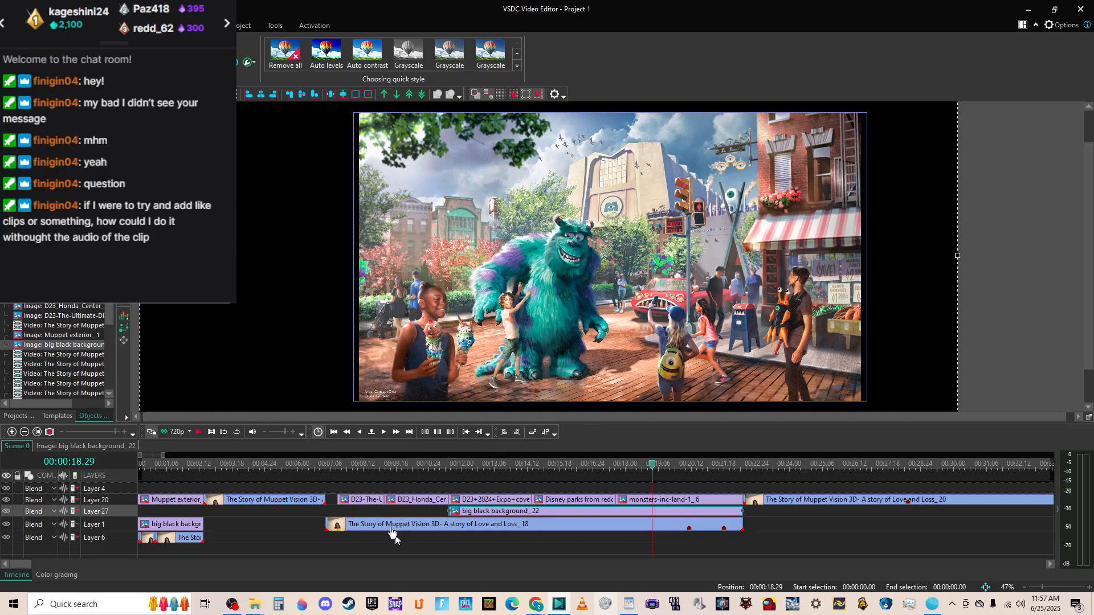
Add the "New to Marvel Rivals" video from the Videos folder to the project and minimize the folder window.
click(254, 603)
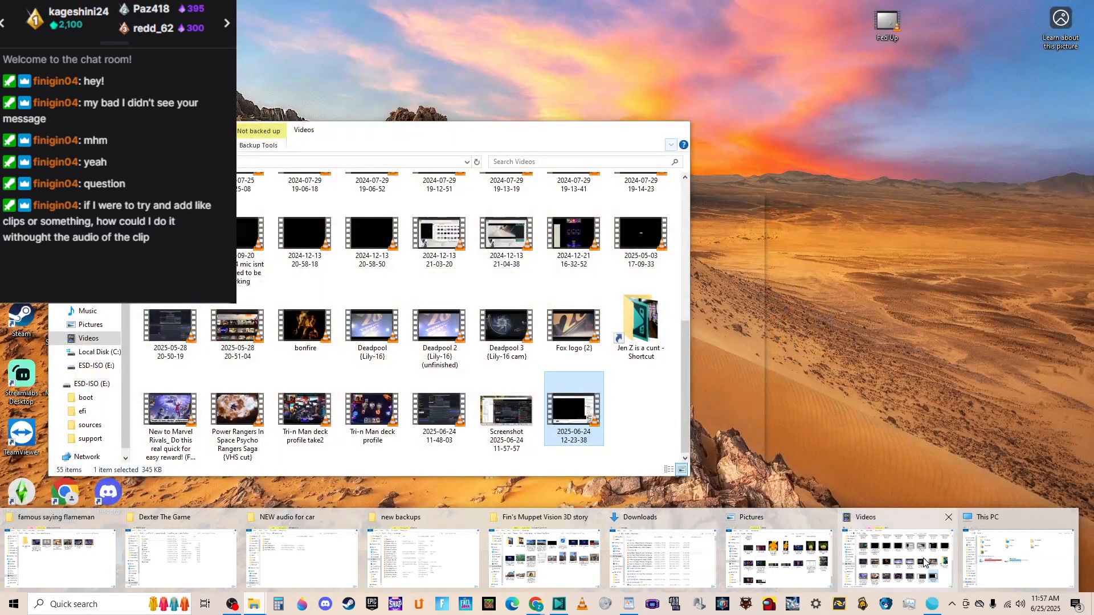
click(897, 552)
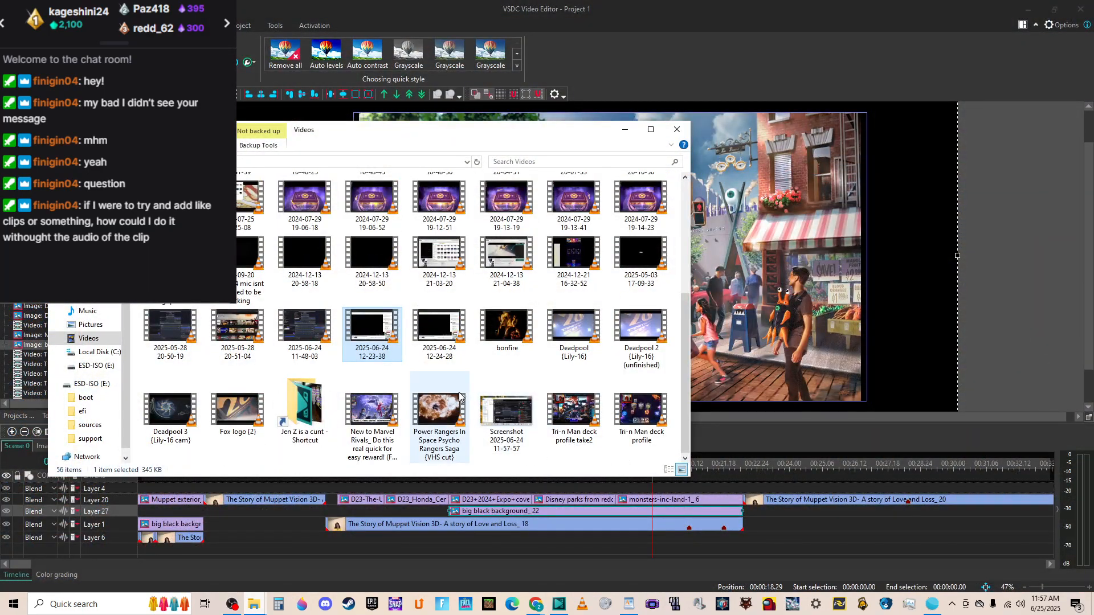
click(381, 420)
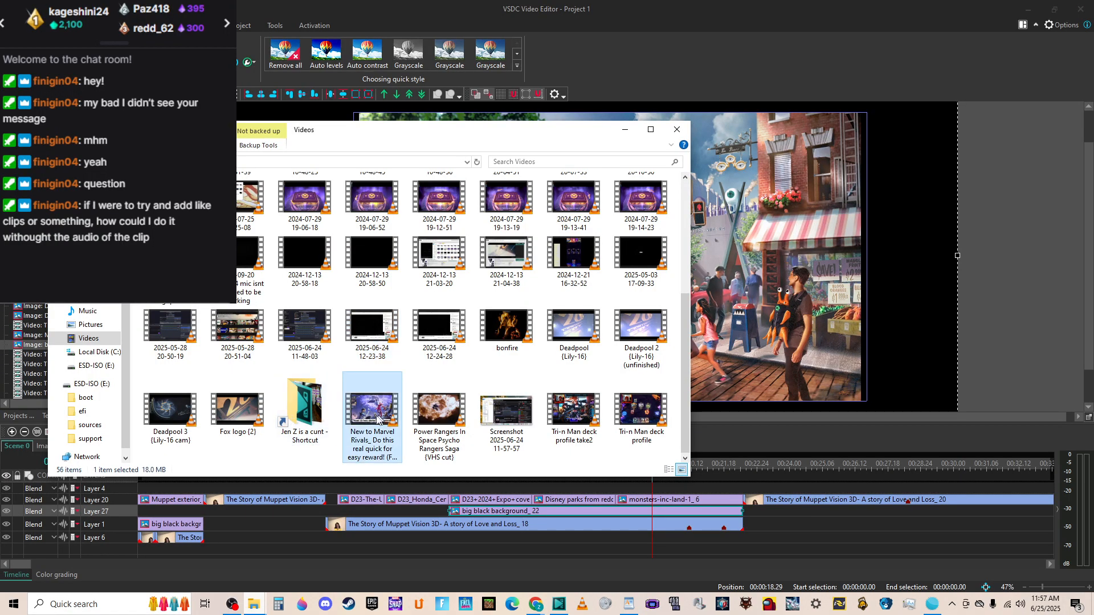
drag(372, 410, 736, 338)
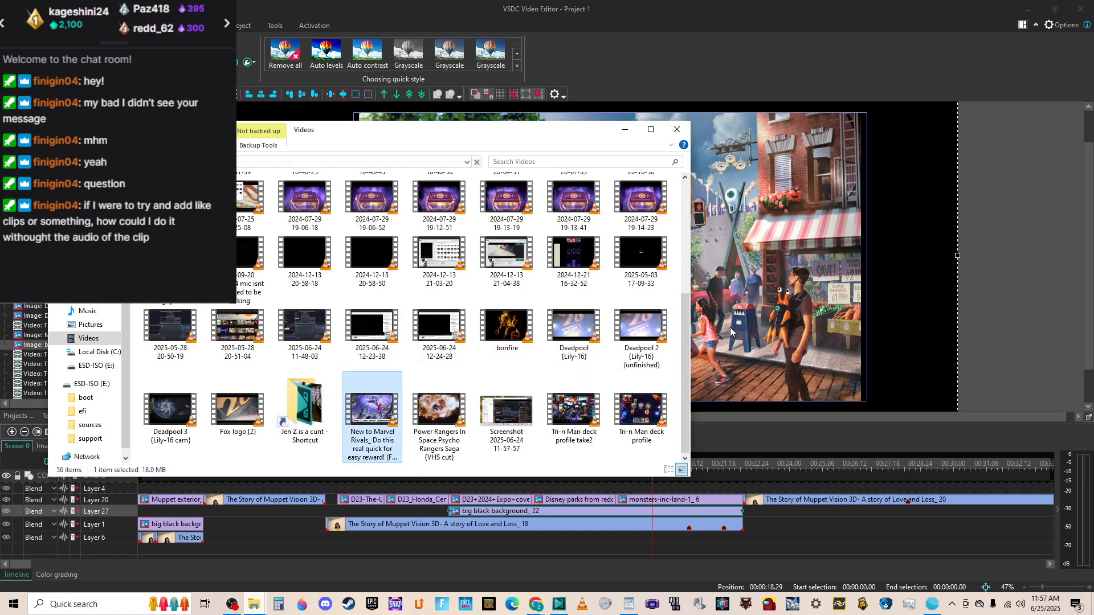
click(624, 131)
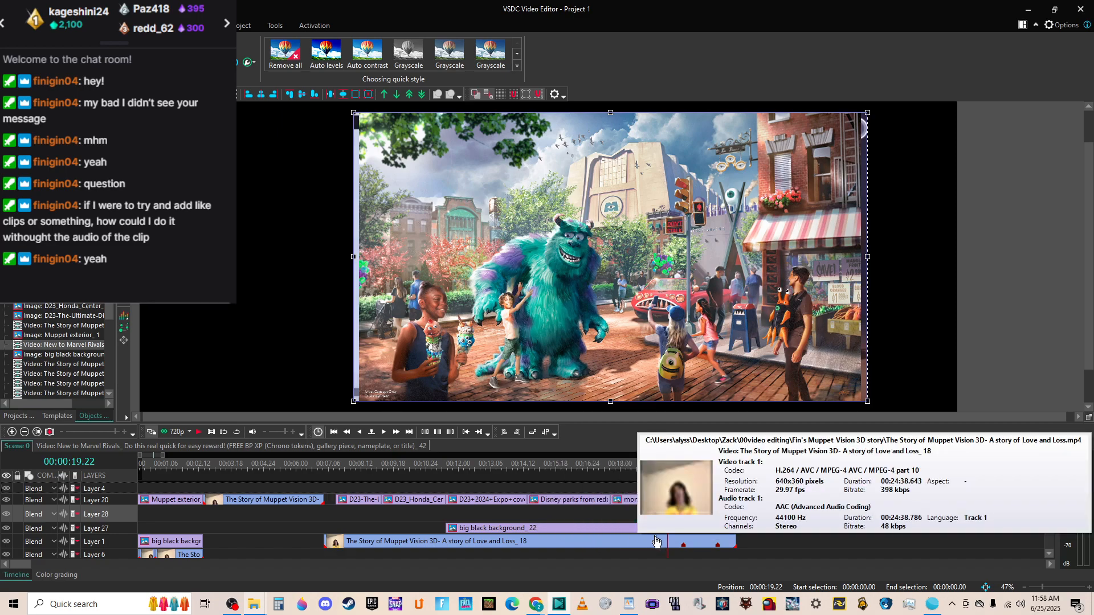
Shift the copied big black background slightly to the right in the frame and select the monsters-inc-land image.
click(940, 240)
drag(960, 240, 966, 241)
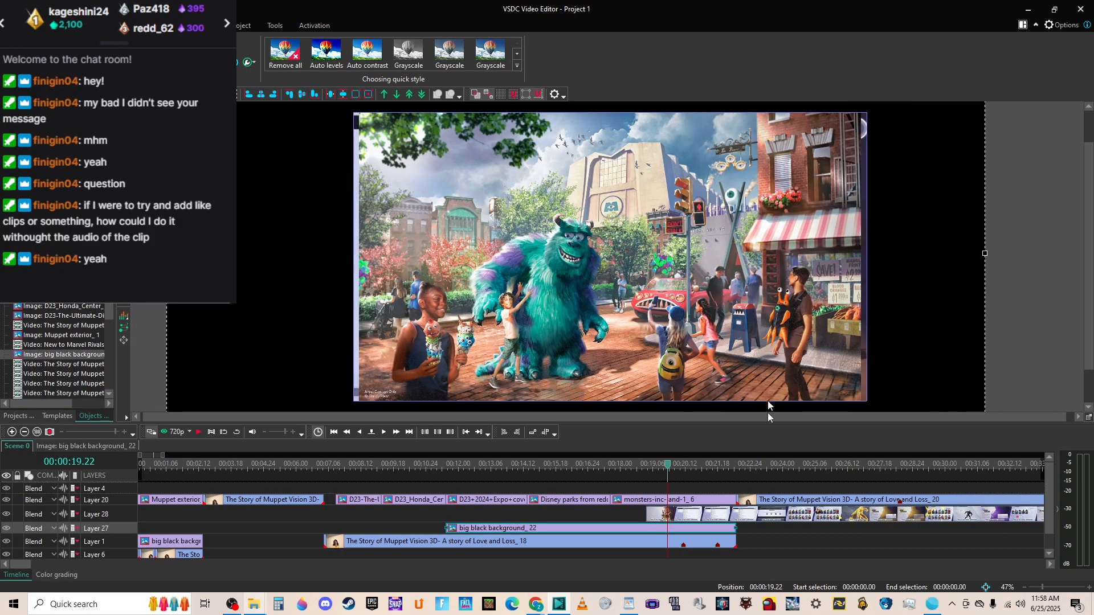
click(677, 516)
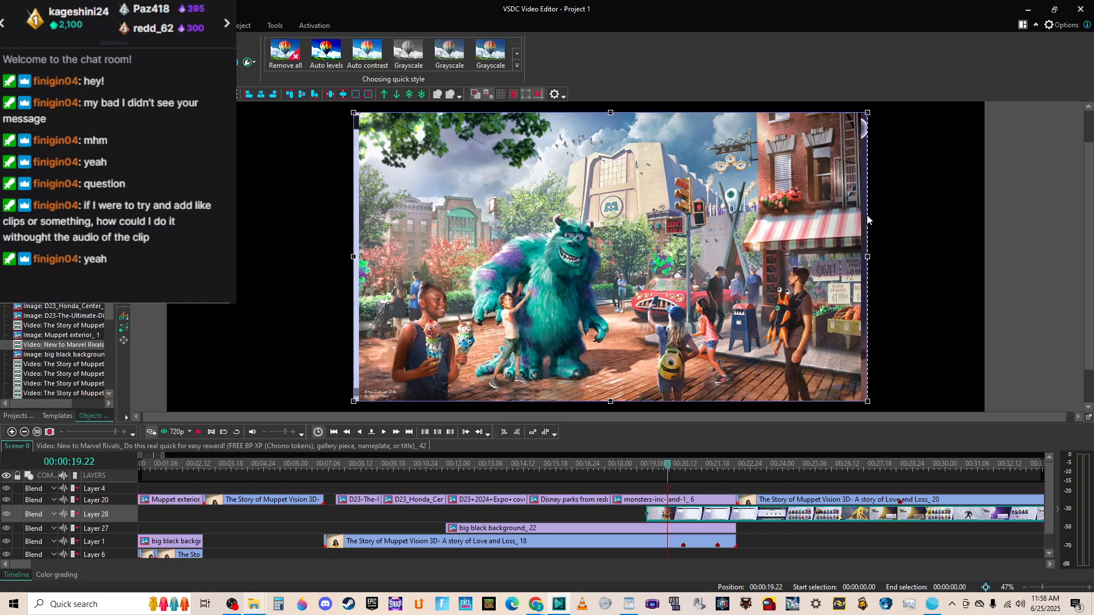
click(660, 501)
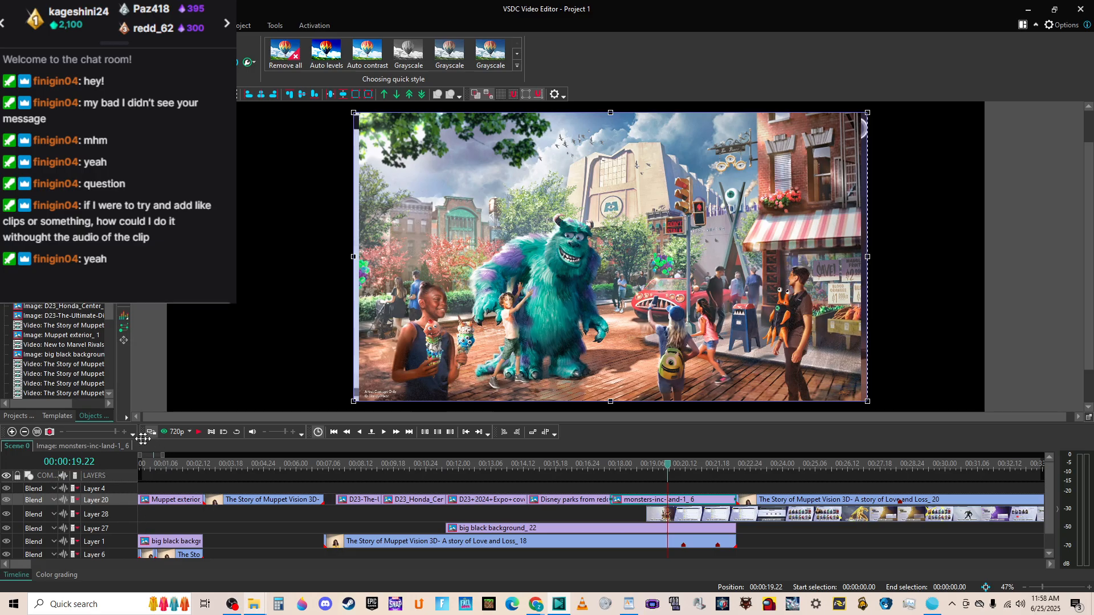
Shorten the "New to Marvel Rivals" clip from its end and move it to Layer 4 above the monsters-inc-land image.
drag(117, 433, 104, 432)
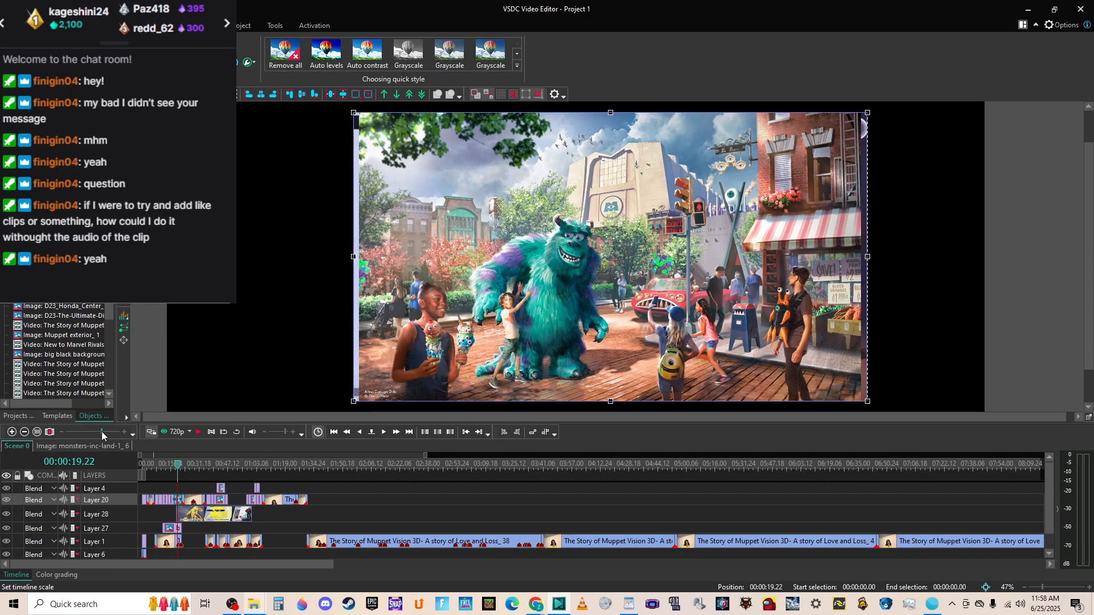
drag(101, 432, 117, 433)
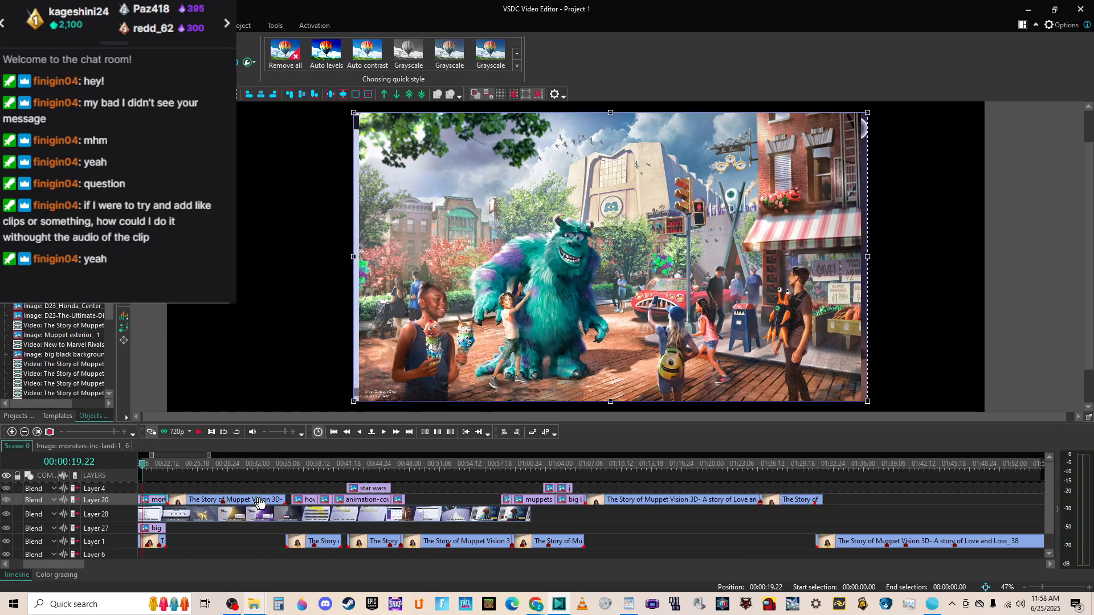
drag(66, 565, 55, 569)
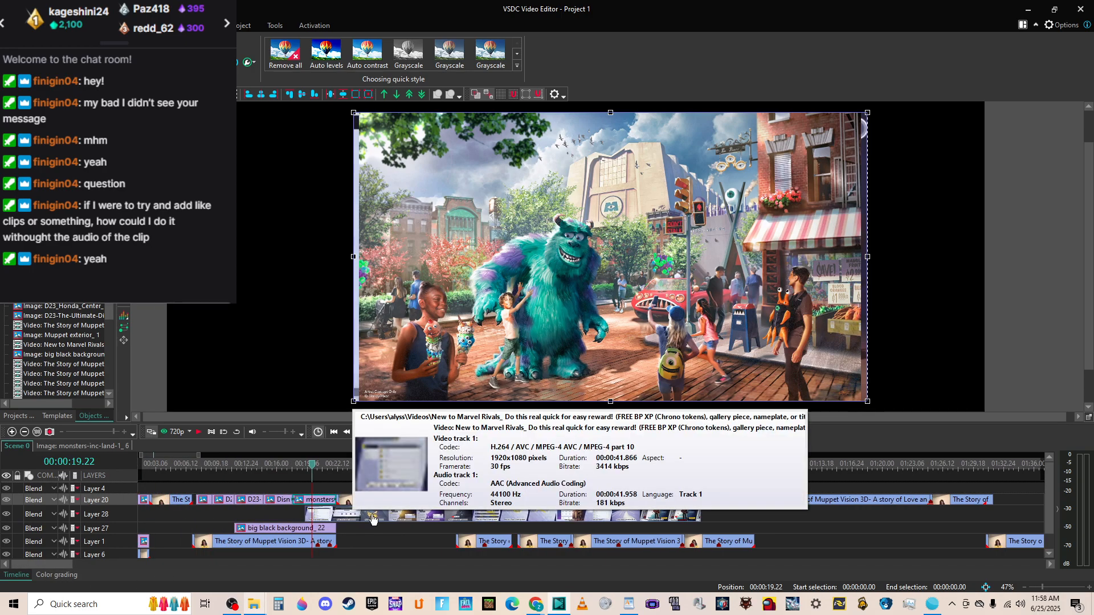
click(355, 516)
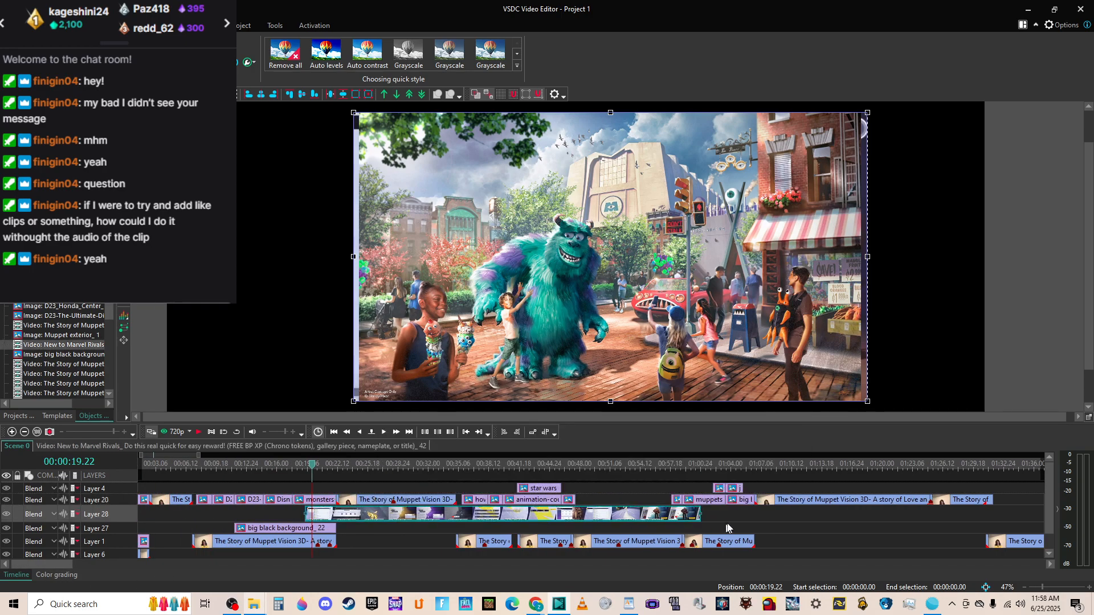
drag(700, 514, 336, 493)
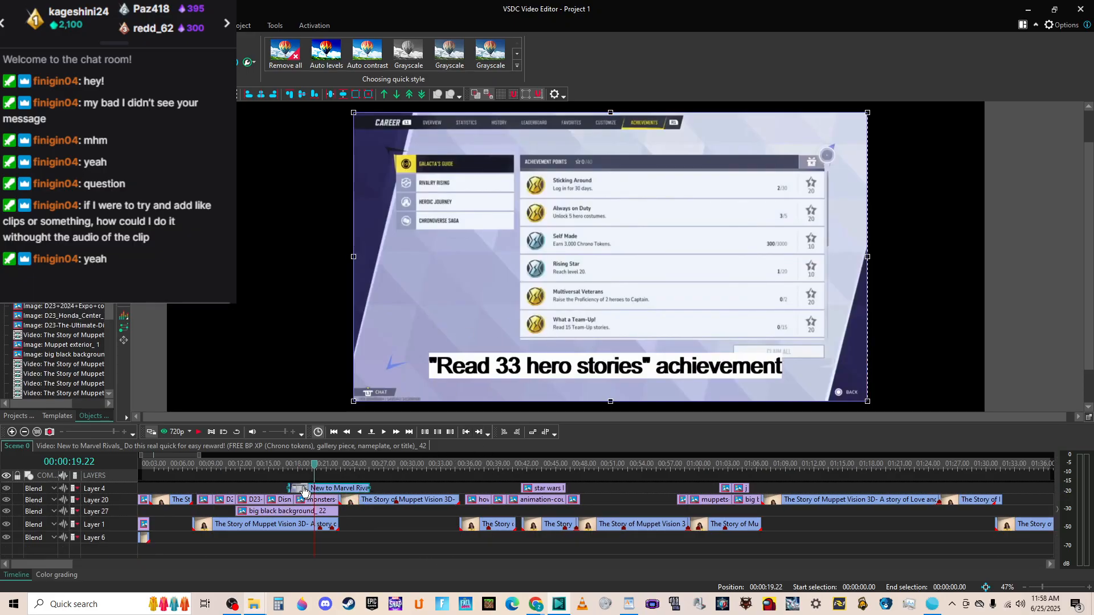
Apply the Silence audio effect to the "New to Marvel Rivals" clip on Layer 4 for the whole parent duration.
key(space)
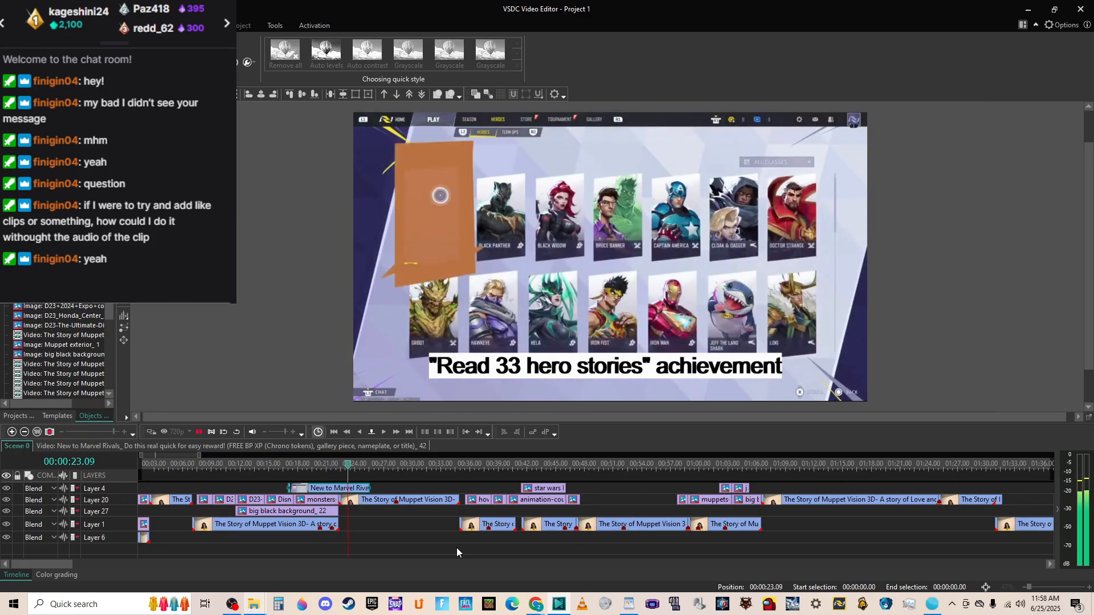
click(328, 489)
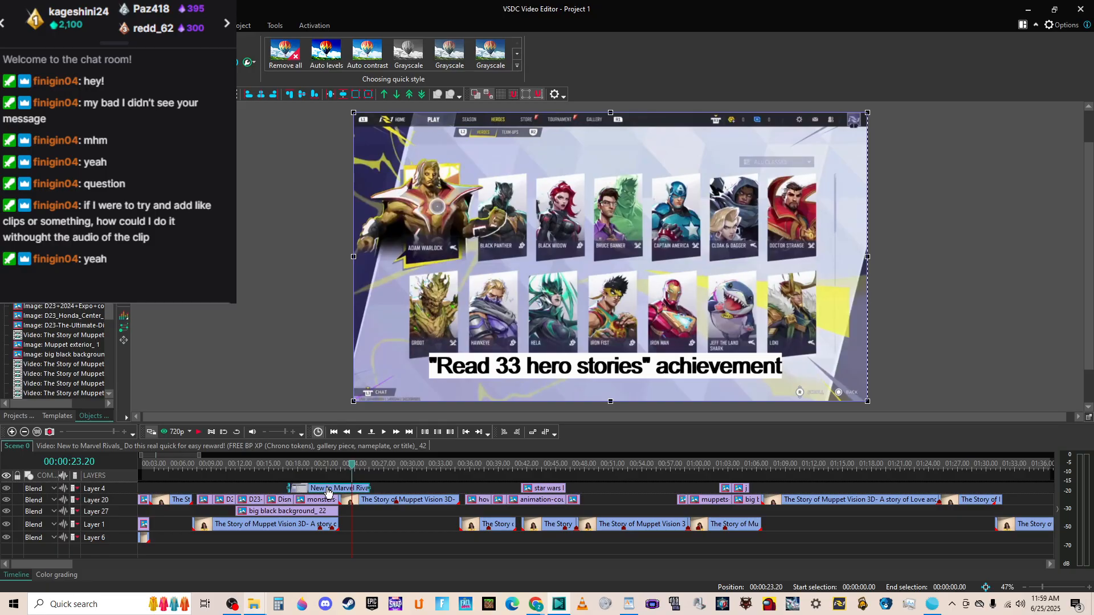
right_click(327, 491)
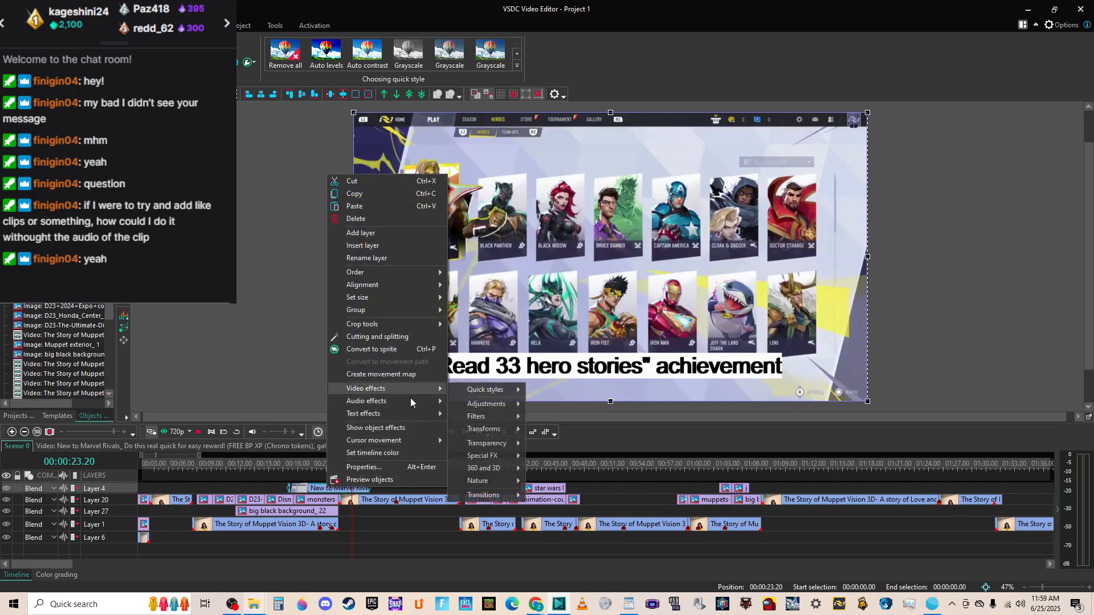
mouse_move(418, 401)
mouse_move(498, 406)
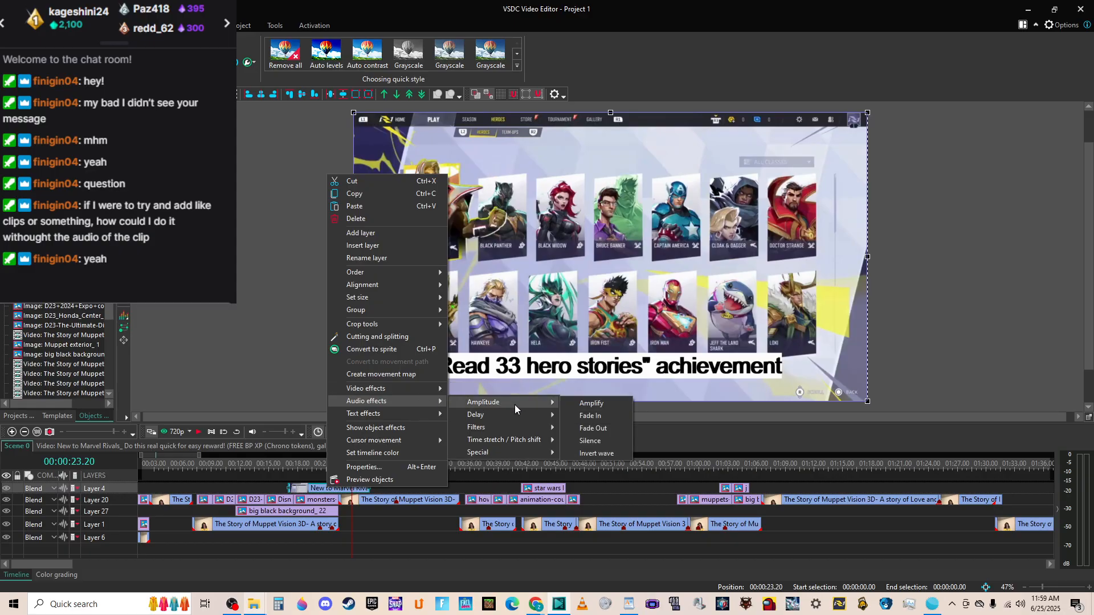
click(596, 440)
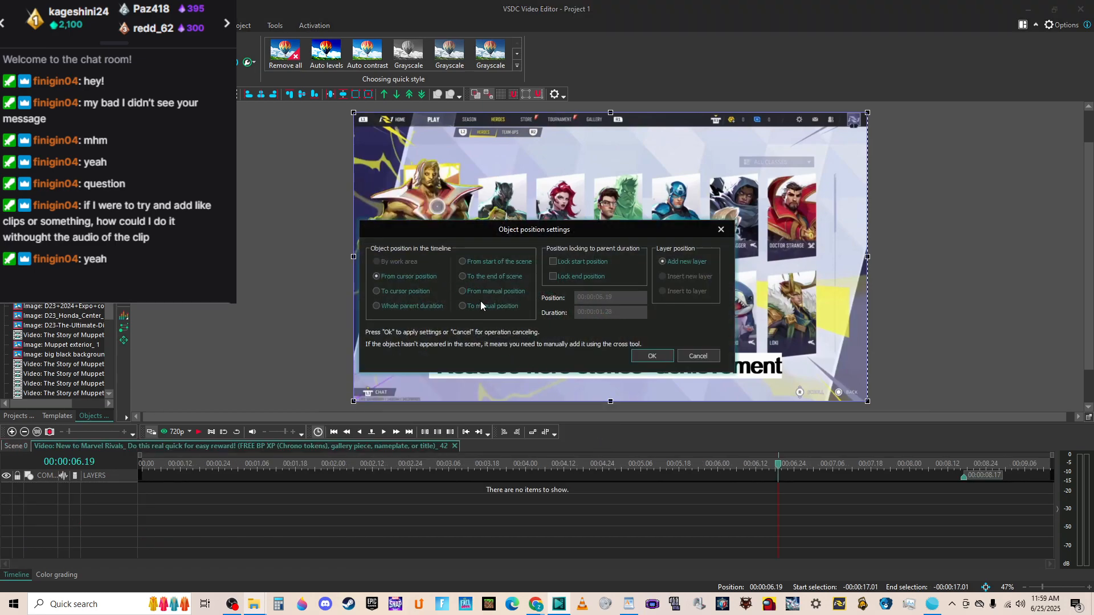
click(376, 307)
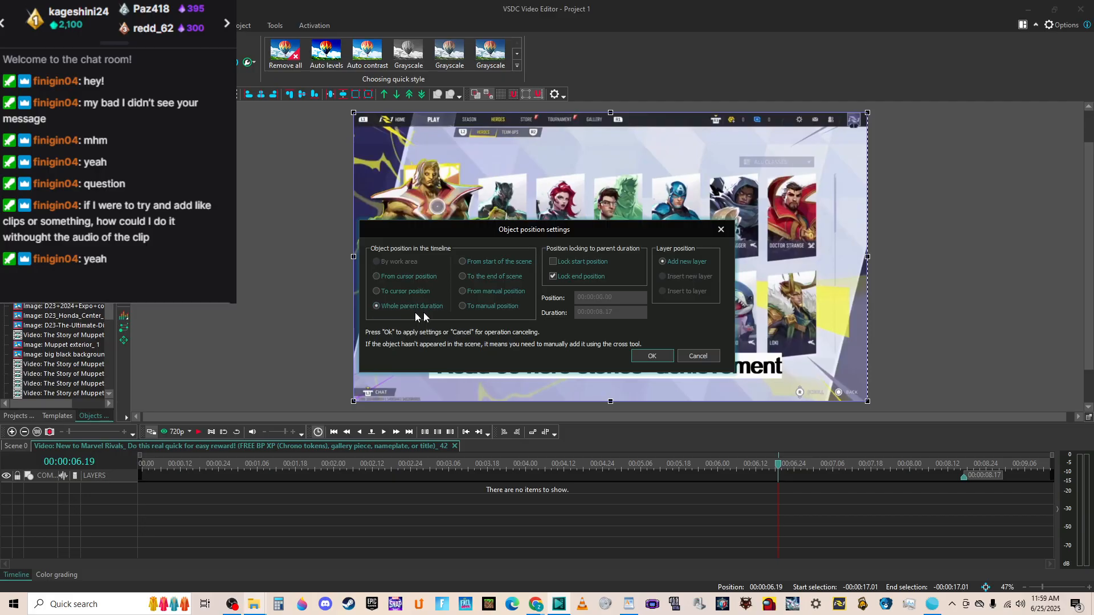
click(660, 357)
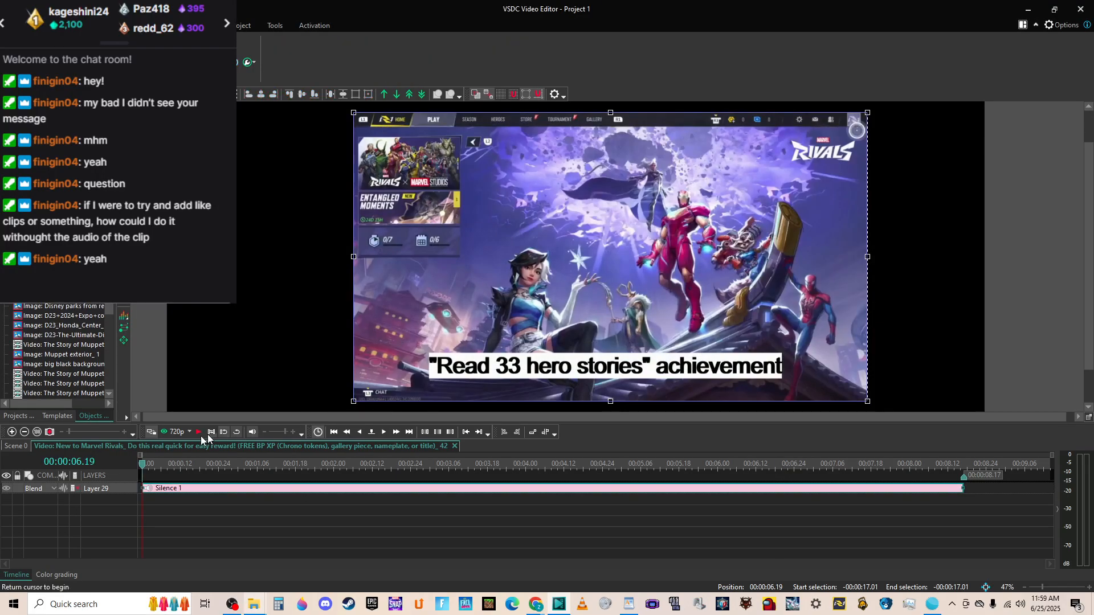
Return to the main scene and play the silenced "New to Marvel Rivals" clip to check its sound.
click(18, 446)
drag(70, 433, 112, 438)
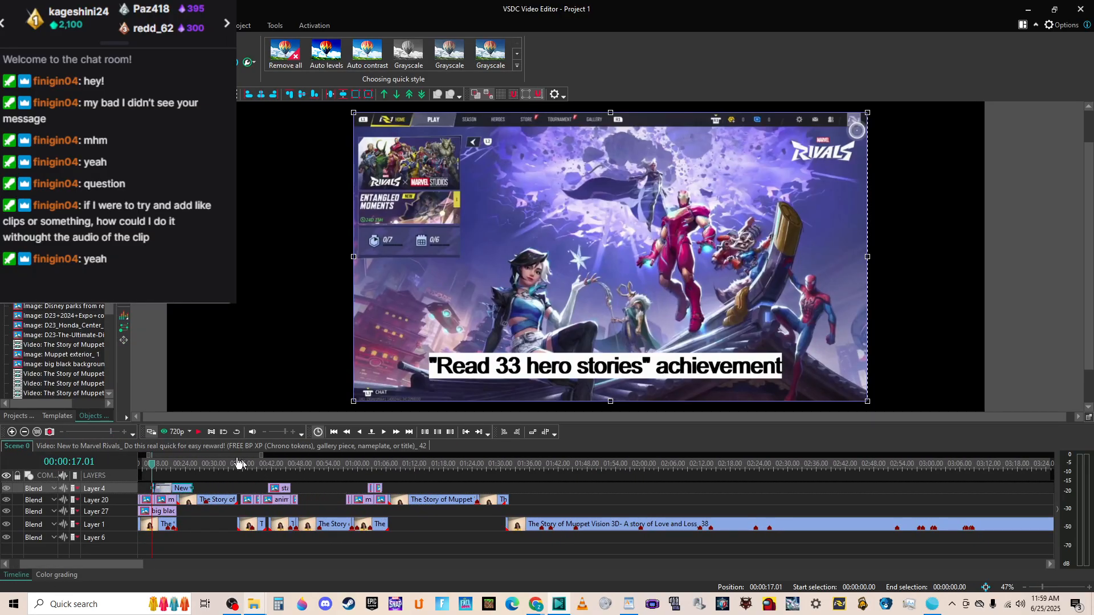
click(113, 436)
key(space)
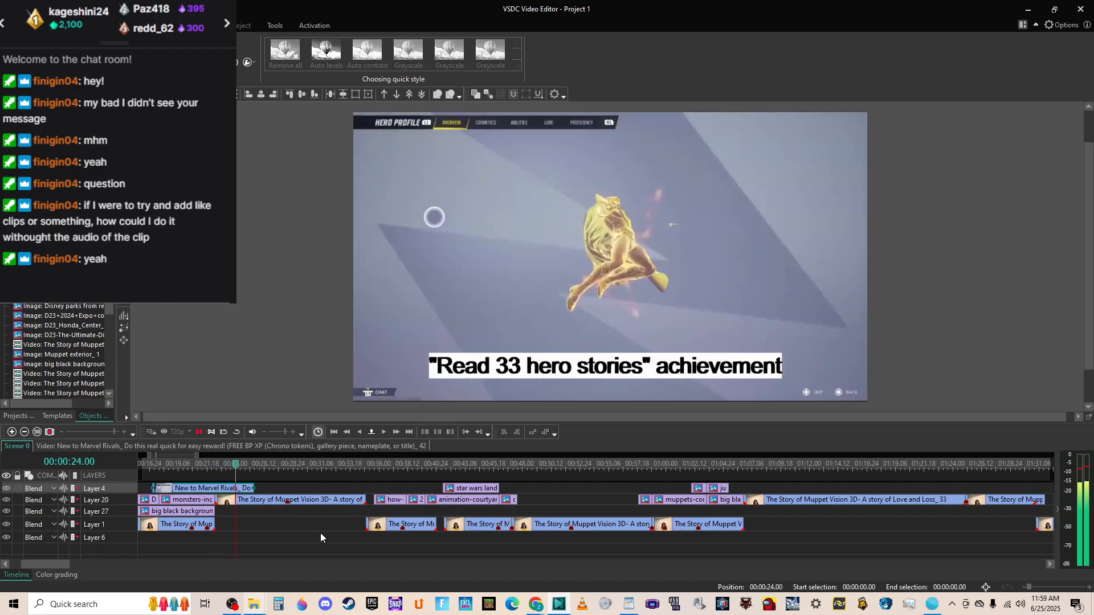
Shift the "New to Marvel Rivals" clip to the right in the frame and play from its start.
click(209, 489)
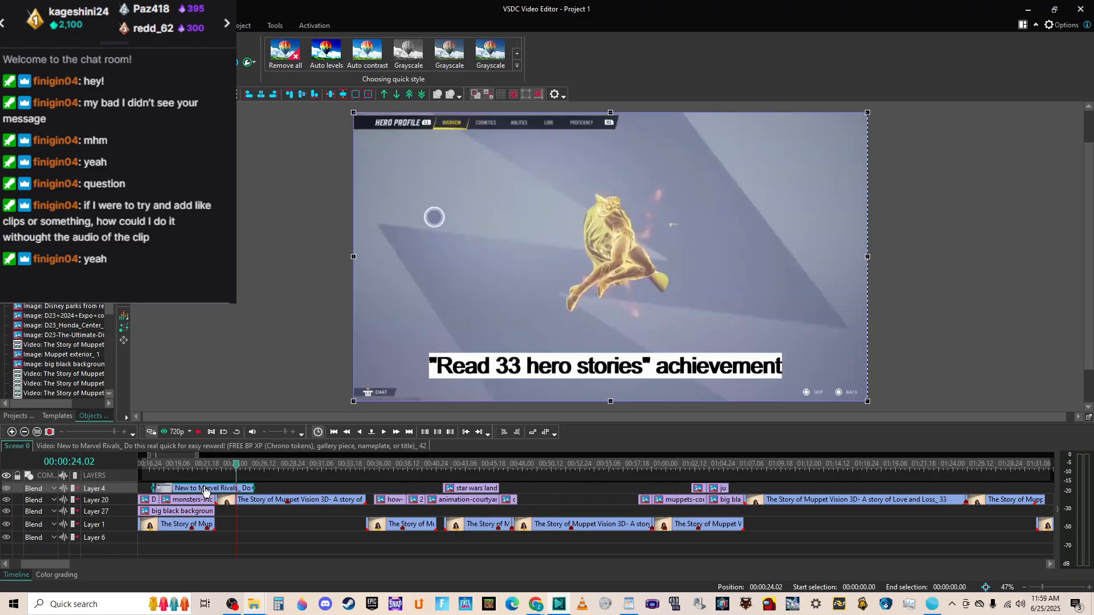
drag(589, 306, 958, 308)
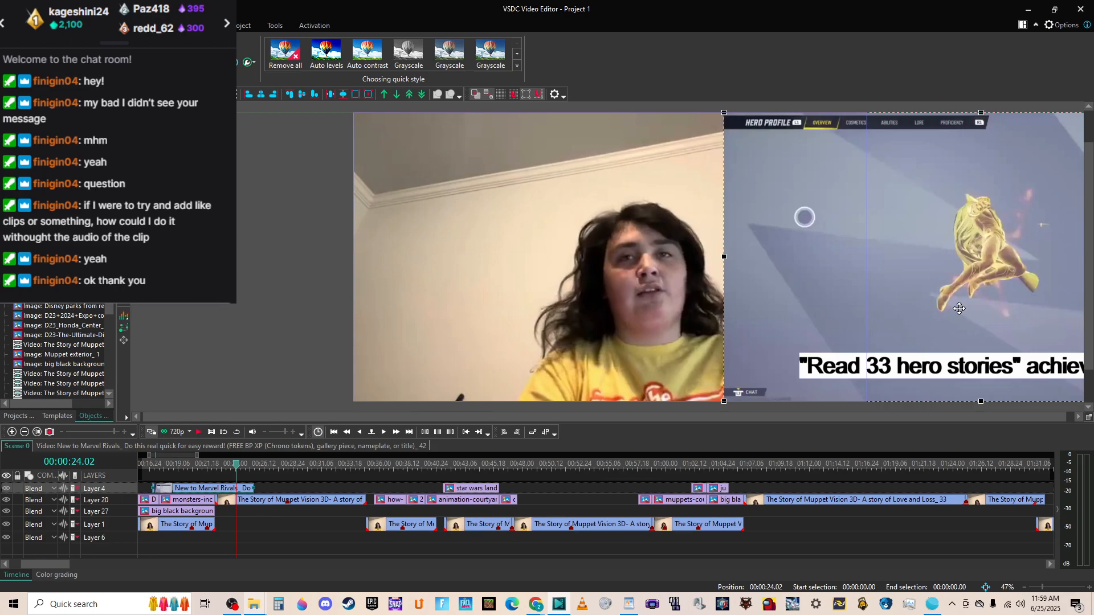
click(156, 466)
key(space)
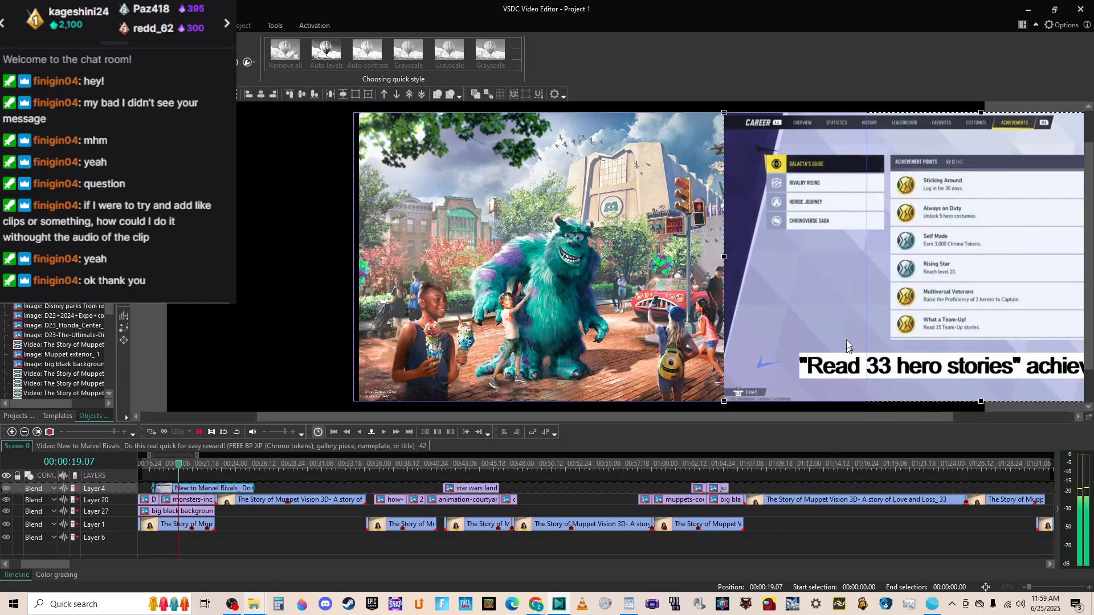
Stop playback and delete the "New to Marvel Rivals" clip from Layer 4.
click(867, 165)
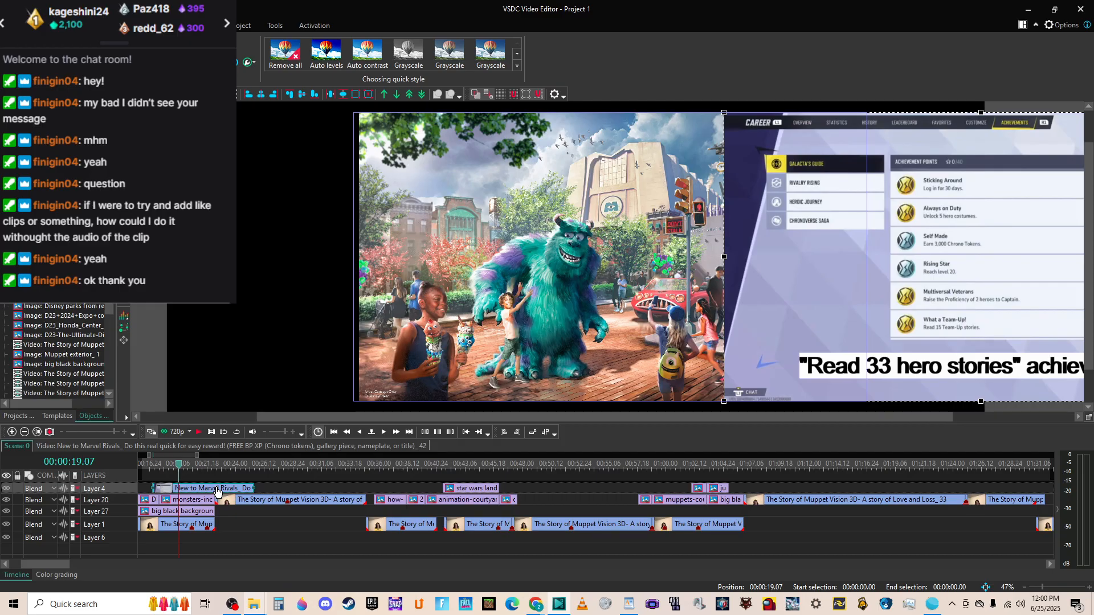
key(Delete)
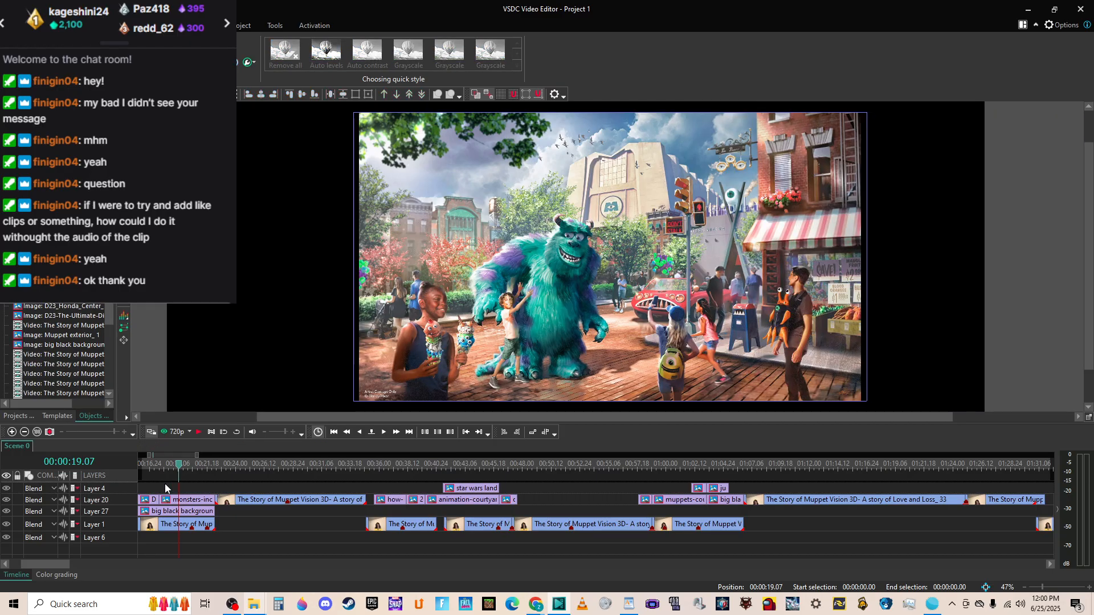
drag(64, 566, 39, 572)
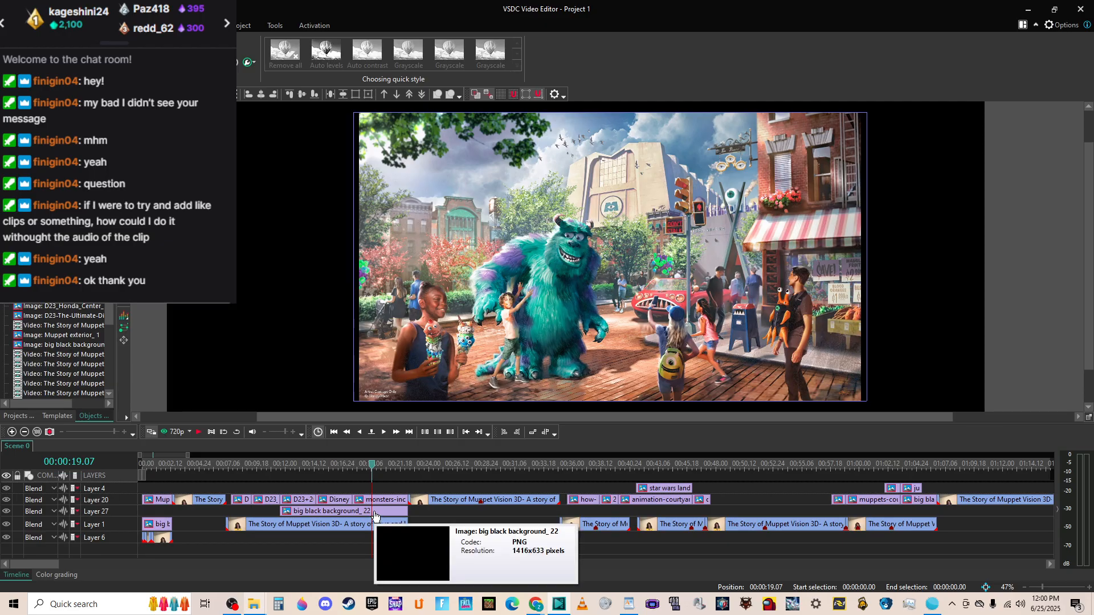
Put the cursor at the end of the talking clip beneath the monsters-inc-land image and shift that clip to Layer 6 and back to Layer 1.
mouse_move(671, 489)
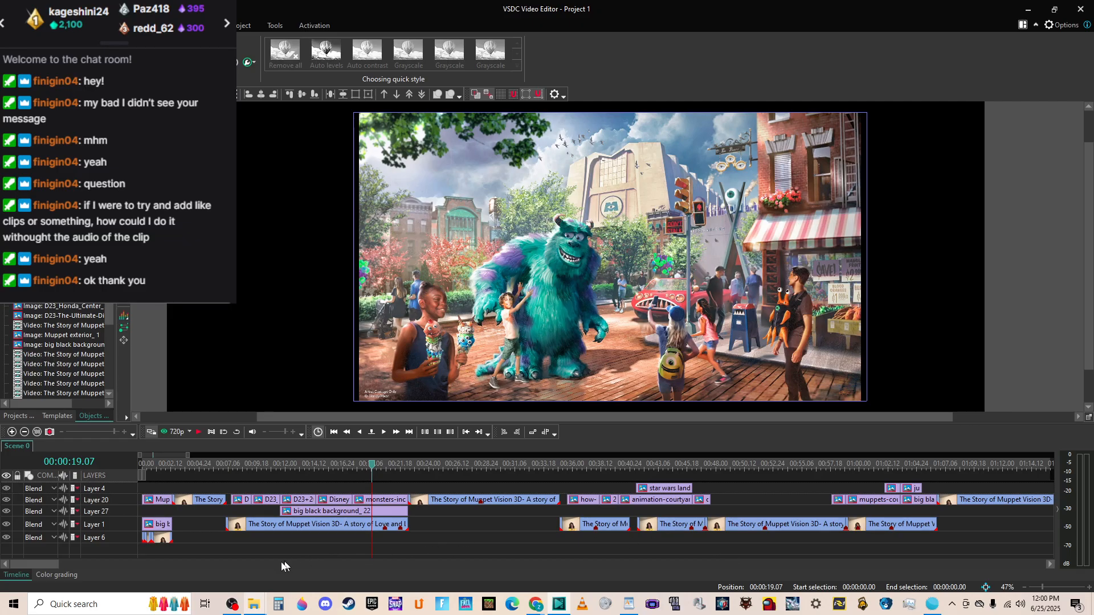
mouse_move(328, 517)
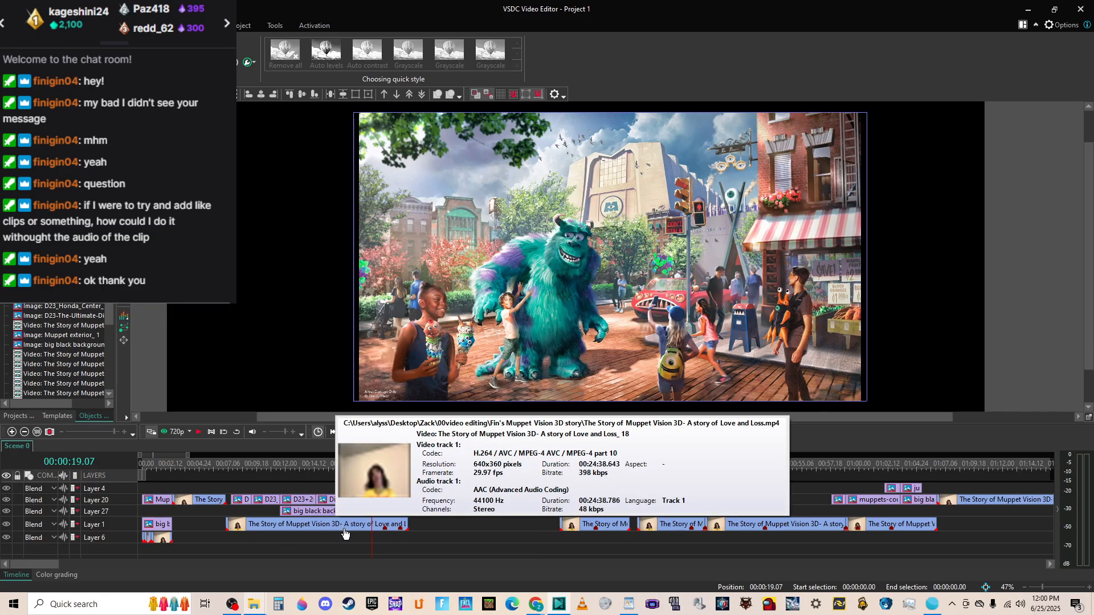
click(350, 527)
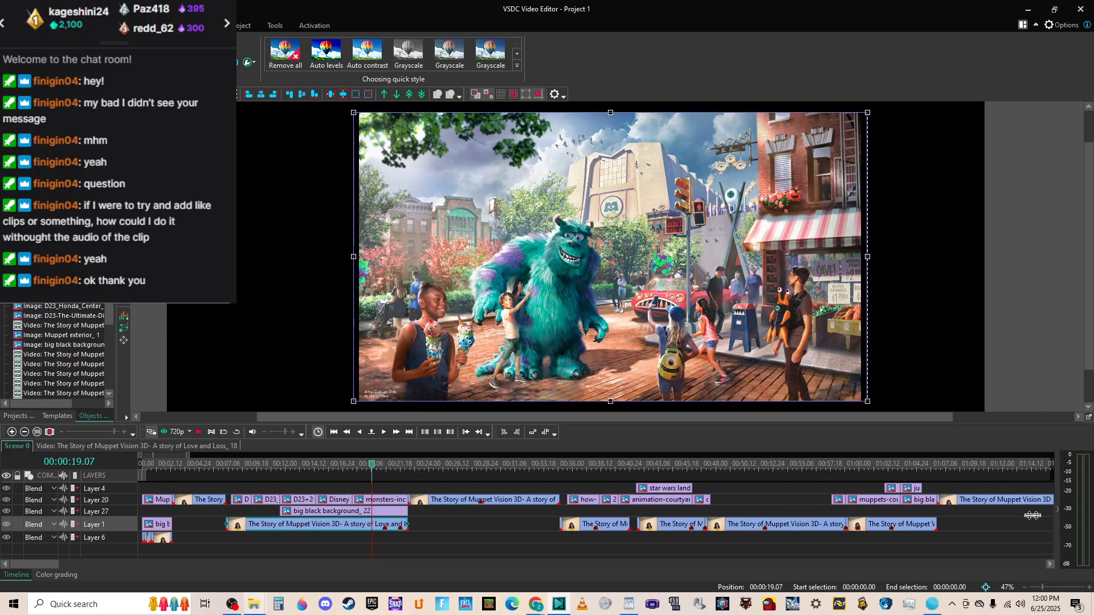
mouse_move(862, 533)
mouse_move(909, 506)
right_click(388, 531)
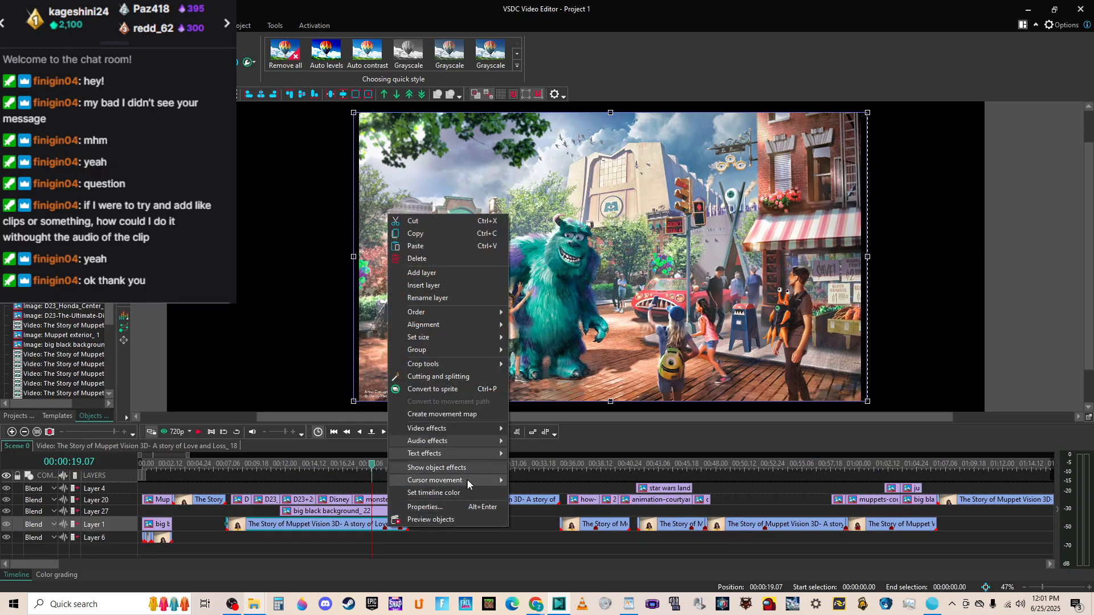
mouse_move(471, 486)
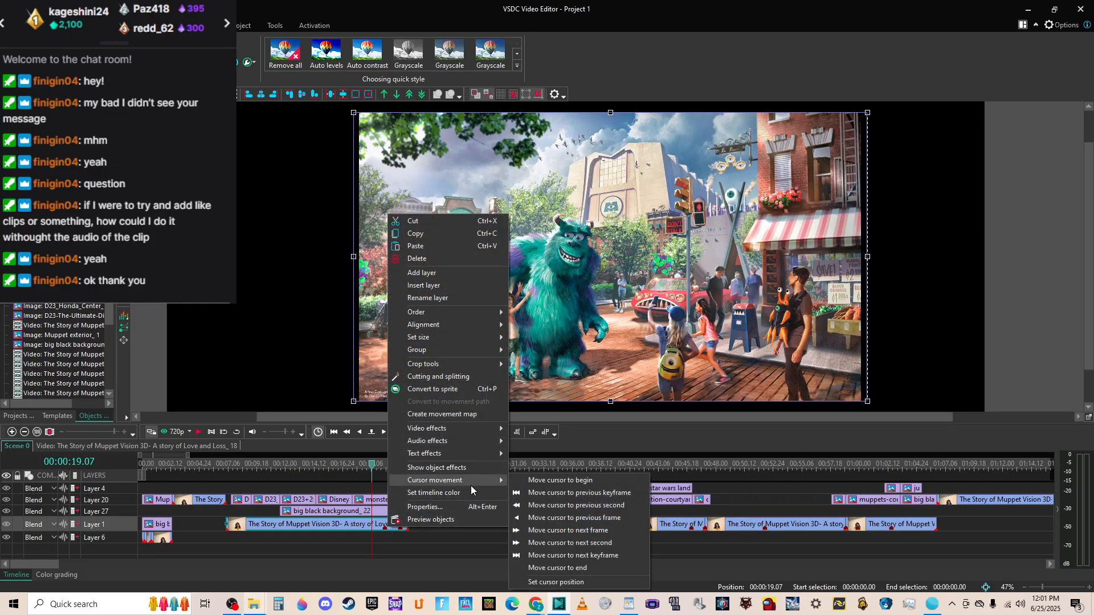
click(554, 566)
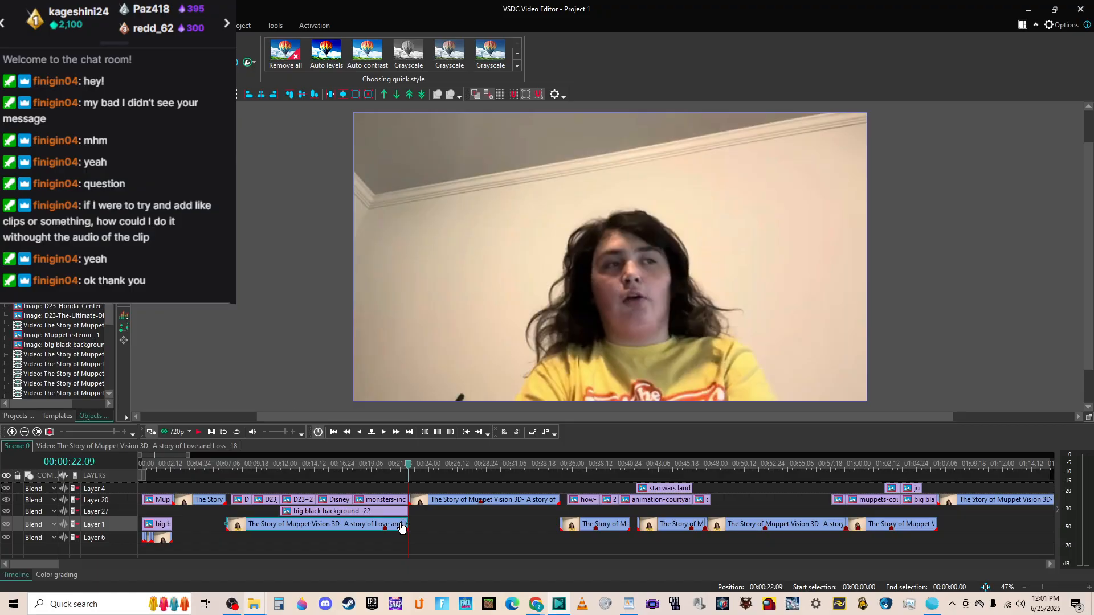
mouse_move(399, 527)
mouse_down()
mouse_move(371, 525)
mouse_move(388, 544)
mouse_move(399, 527)
mouse_move(394, 542)
mouse_up()
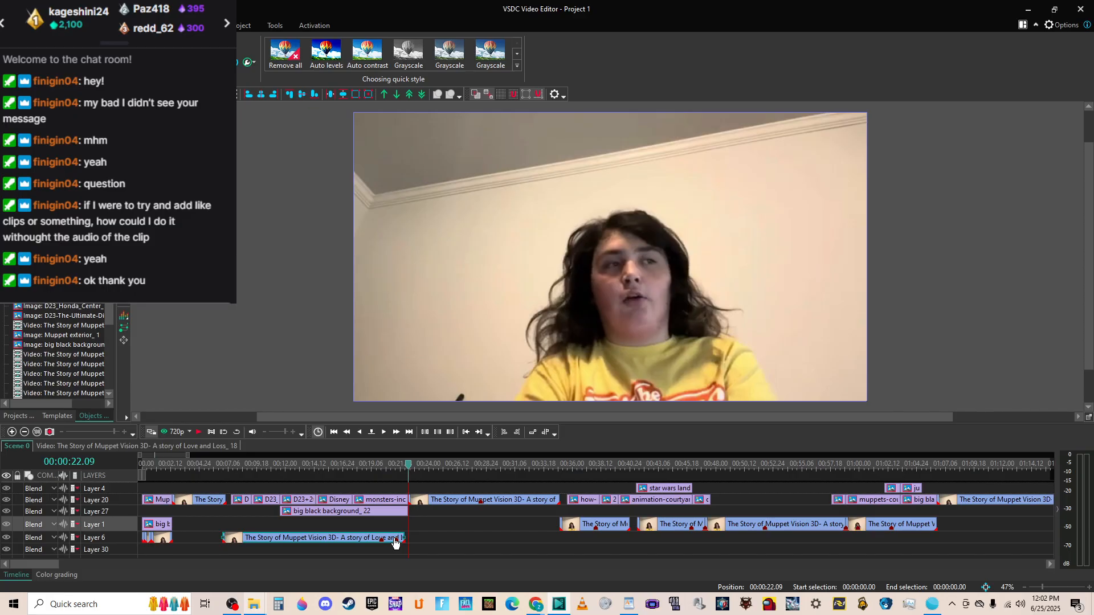
drag(394, 542, 335, 523)
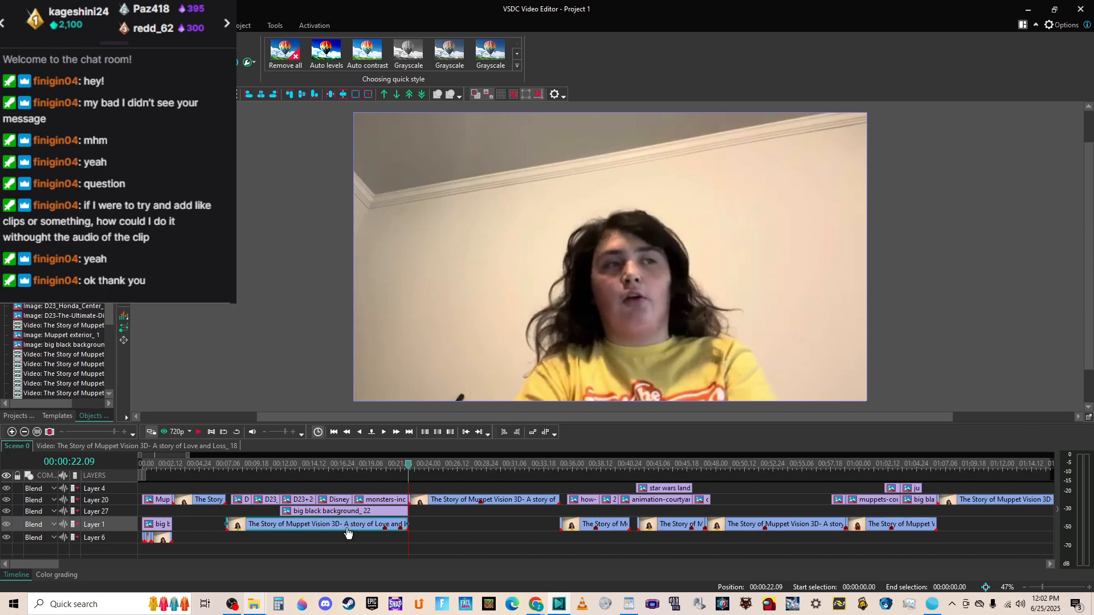
Put the cursor at the first big black background's end, and move that background to Layer 27 and the short clips beneath it to Layer 1.
right_click(164, 526)
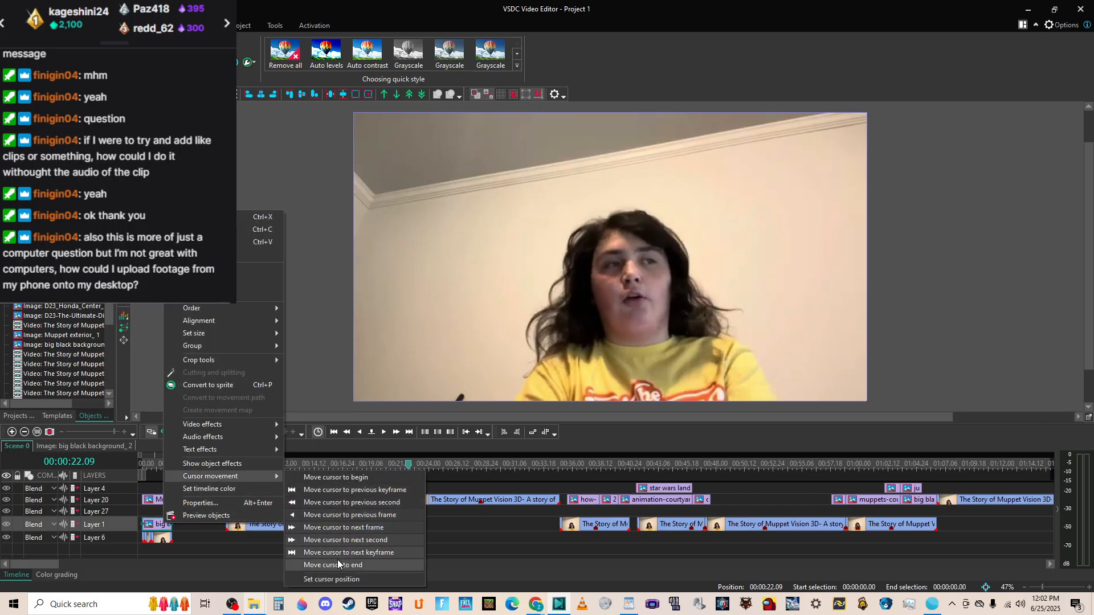
click(337, 559)
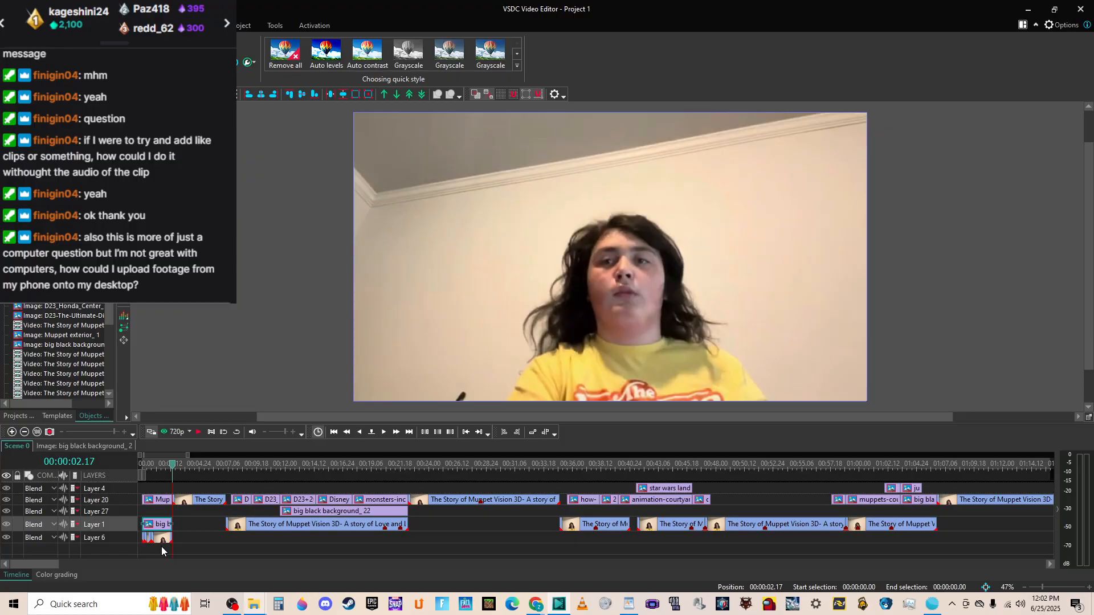
click(162, 538)
click(151, 525)
drag(154, 525, 156, 510)
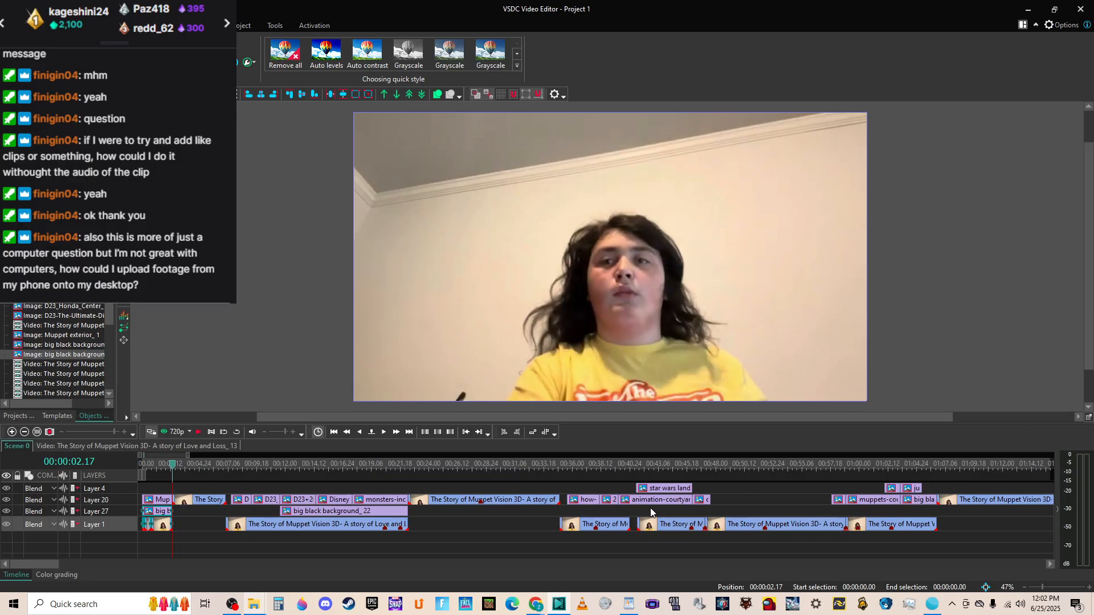
Move the star wars land image to Layer 20 and the how-i-think-monsters through o_1afs7riaf images to Layer 27, ending at the cursor.
right_click(700, 500)
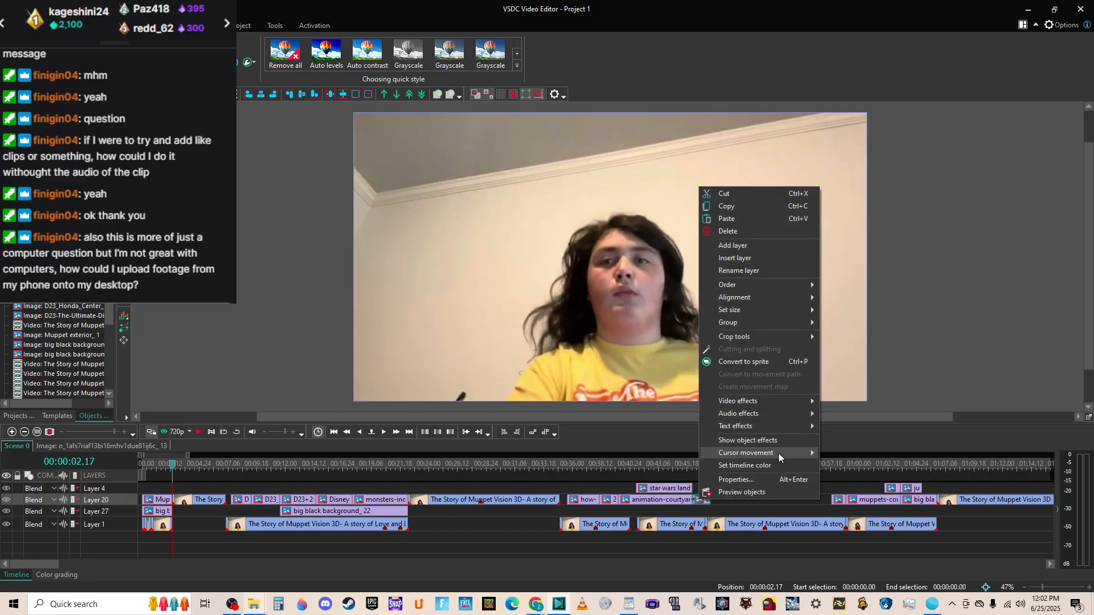
mouse_move(778, 453)
click(869, 540)
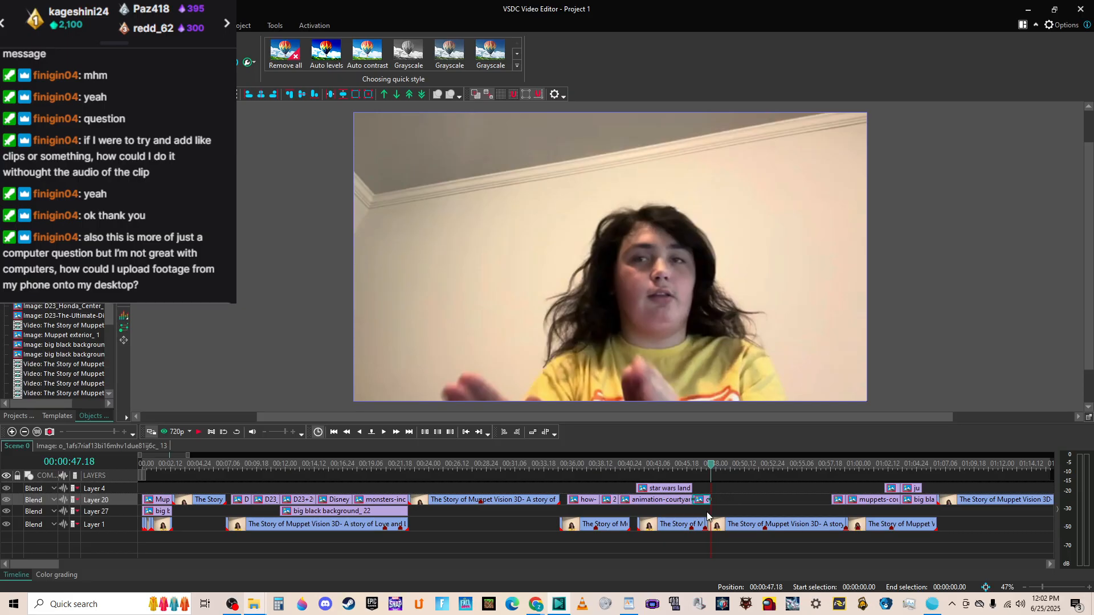
click(664, 488)
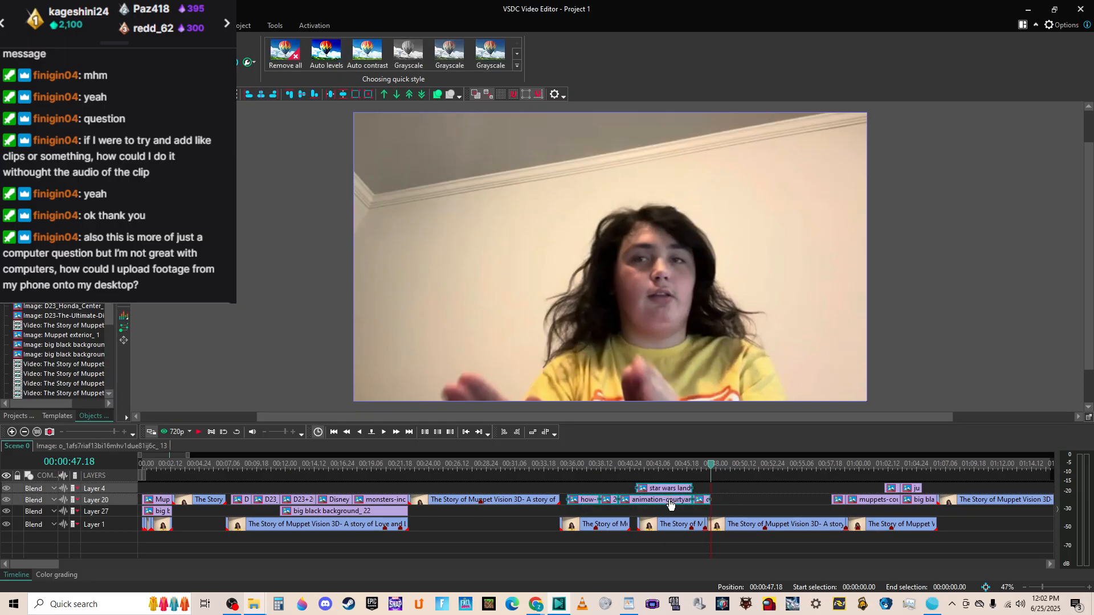
drag(670, 504, 672, 511)
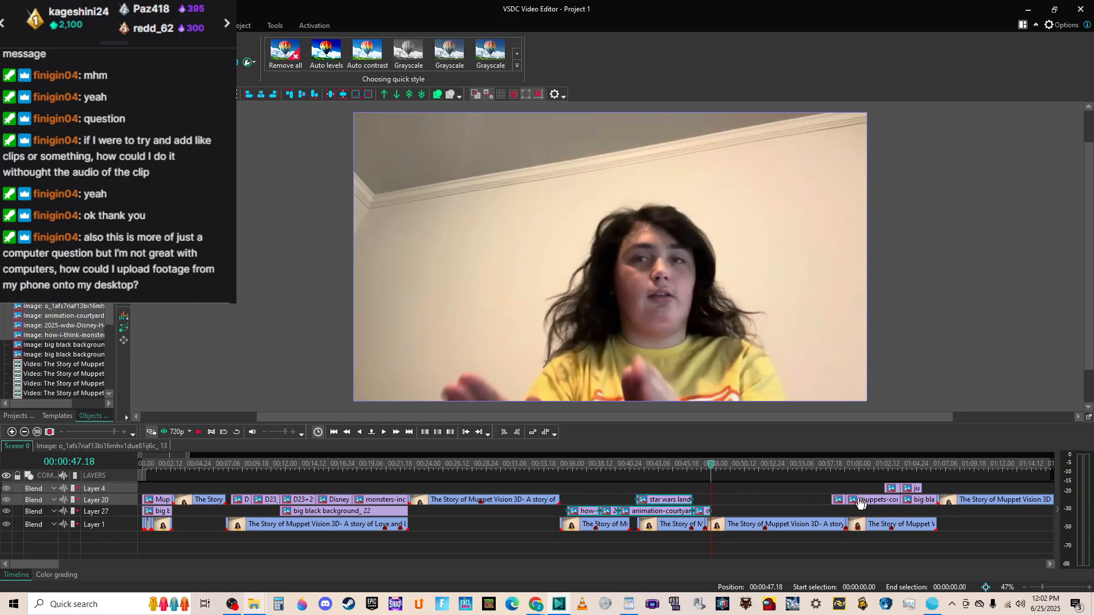
Move the last two Layer 4 images to Layer 20, and the muppets-courtyard image group and the talking clips after it to Layer 27.
drag(38, 567, 61, 572)
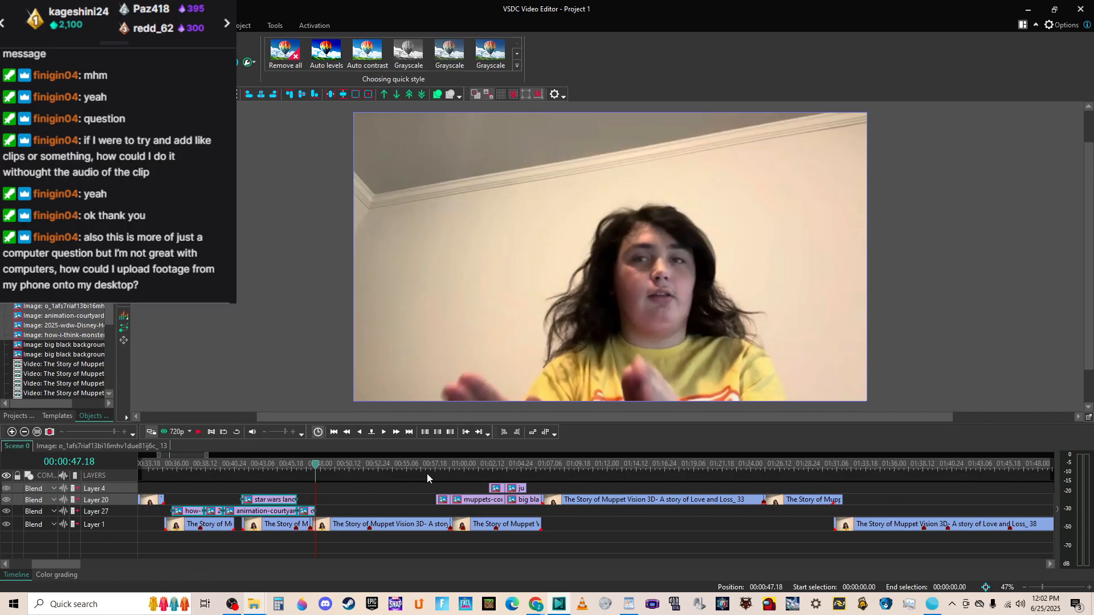
click(810, 500)
right_click(810, 500)
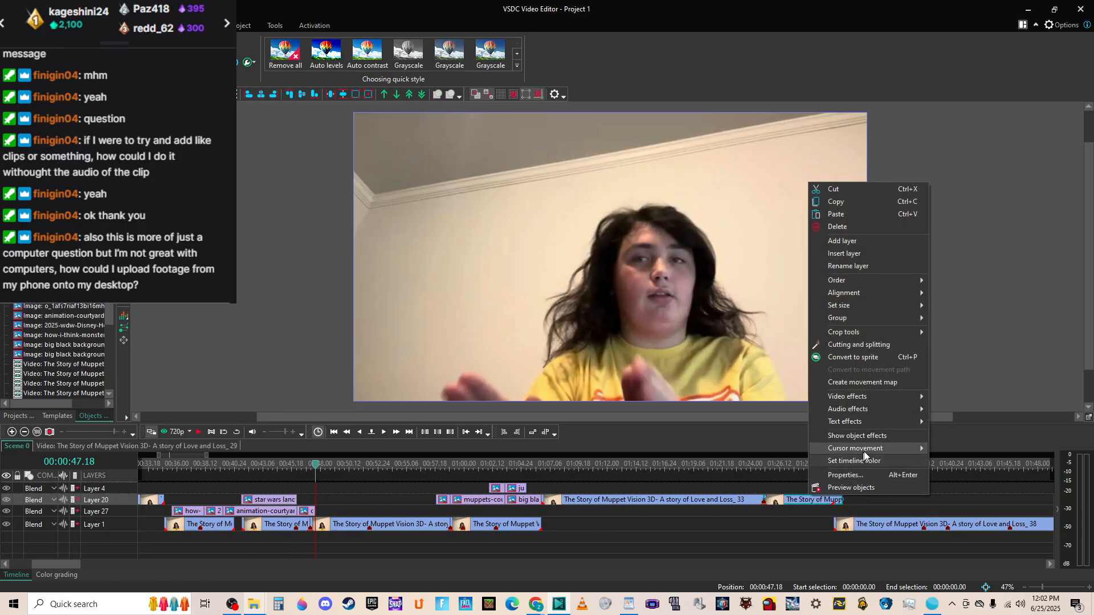
mouse_move(911, 448)
click(955, 536)
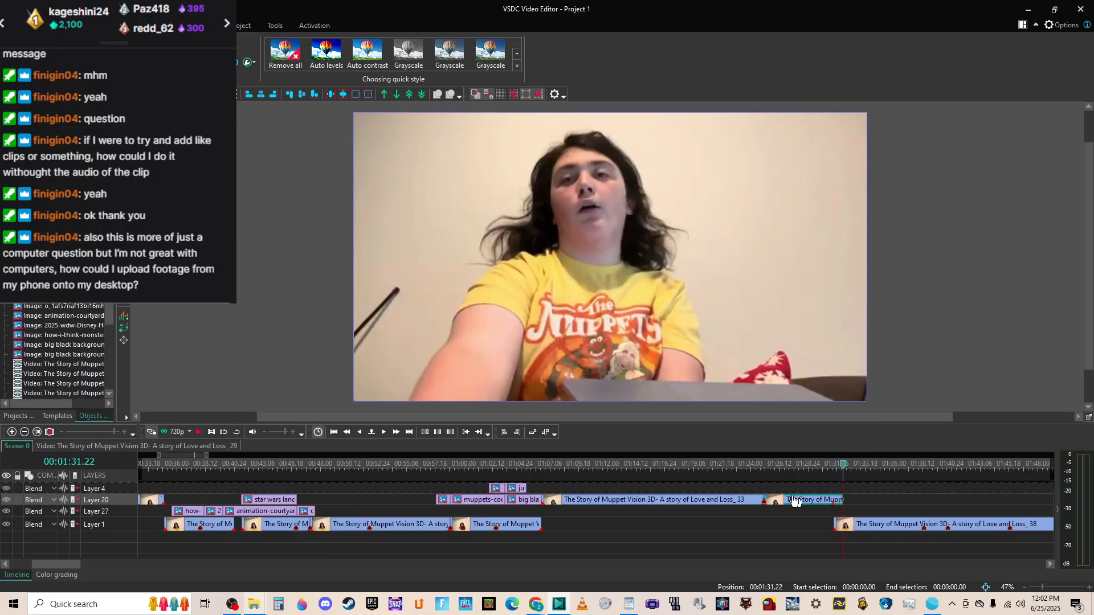
drag(815, 517, 447, 475)
drag(803, 501, 804, 513)
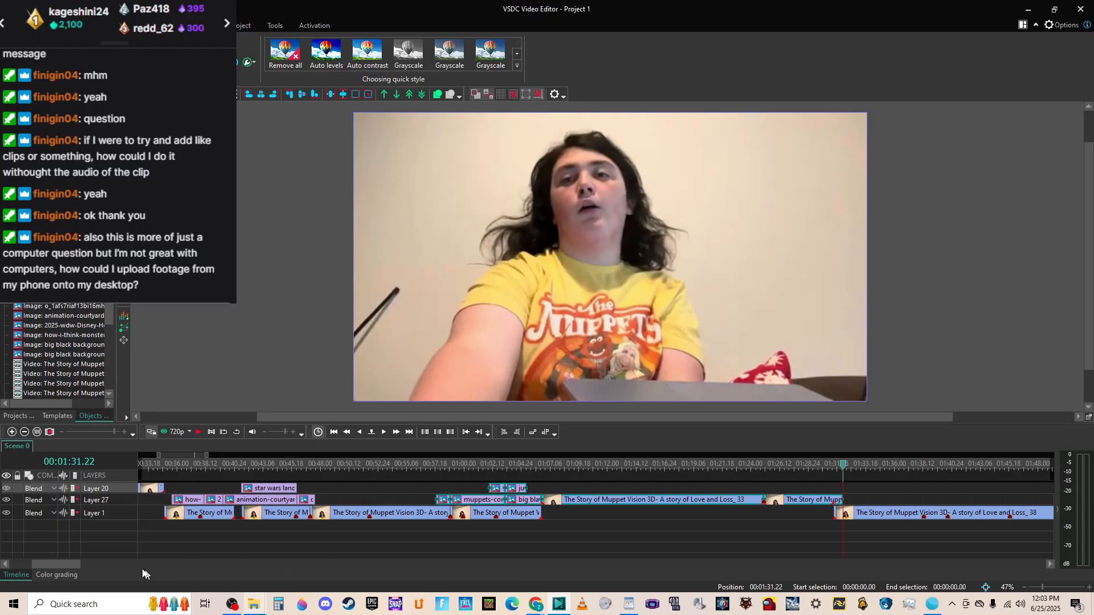
drag(73, 562, 25, 575)
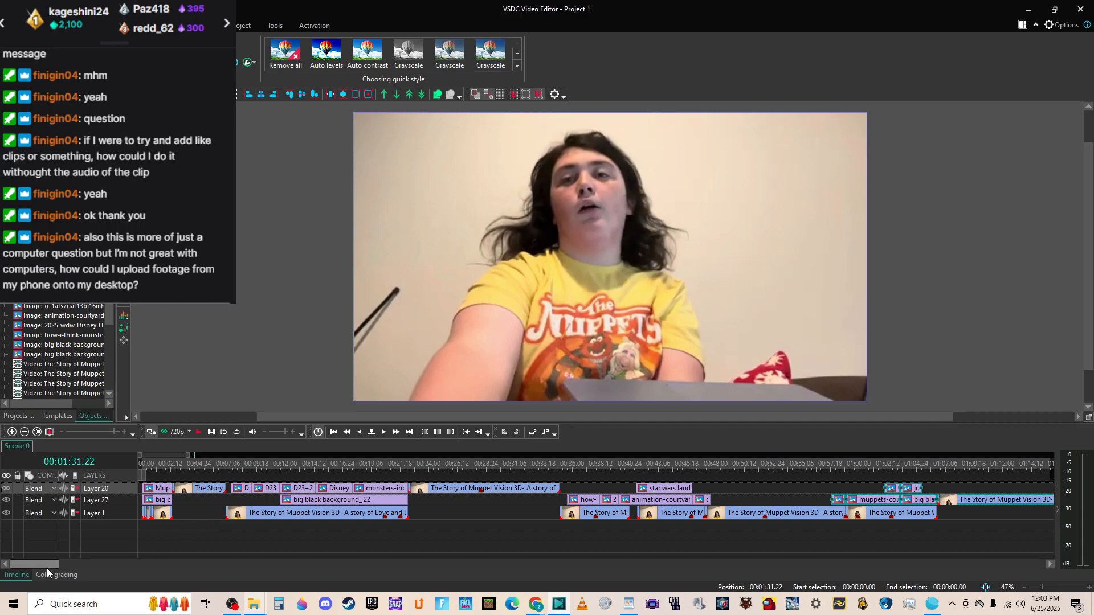
Inspect the image sections of the timeline at about 00:01:01 and 00:00:42.
drag(47, 569, 84, 569)
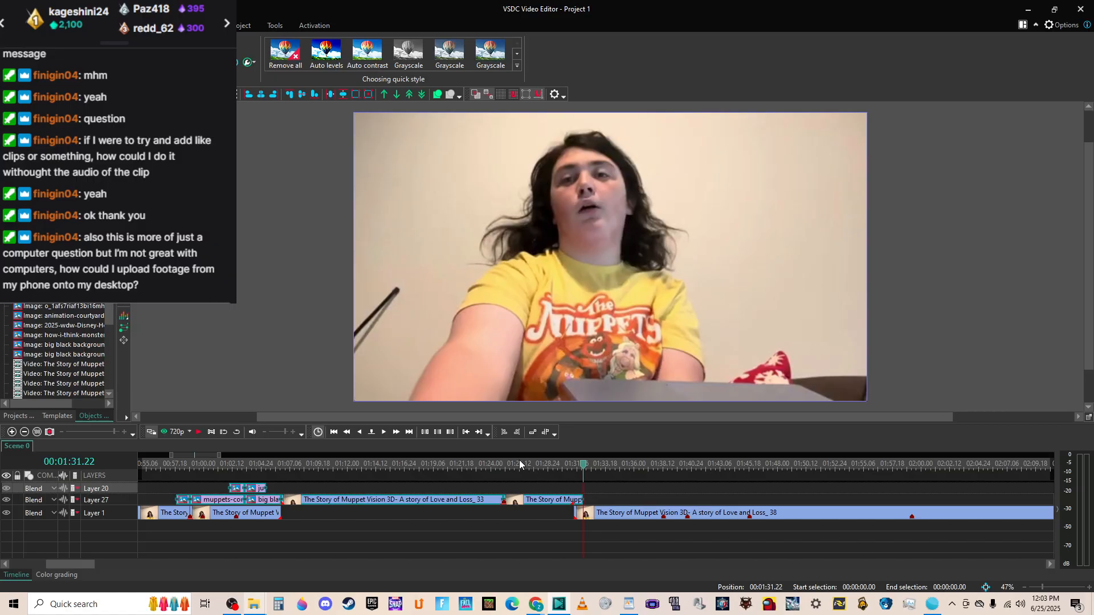
click(224, 468)
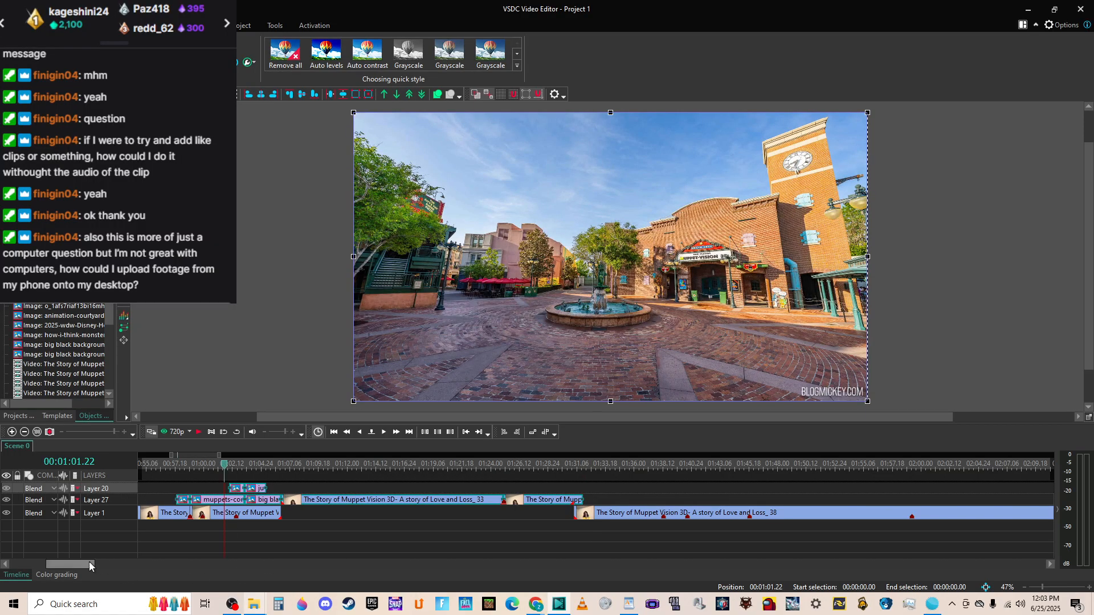
drag(90, 565, 77, 564)
click(248, 468)
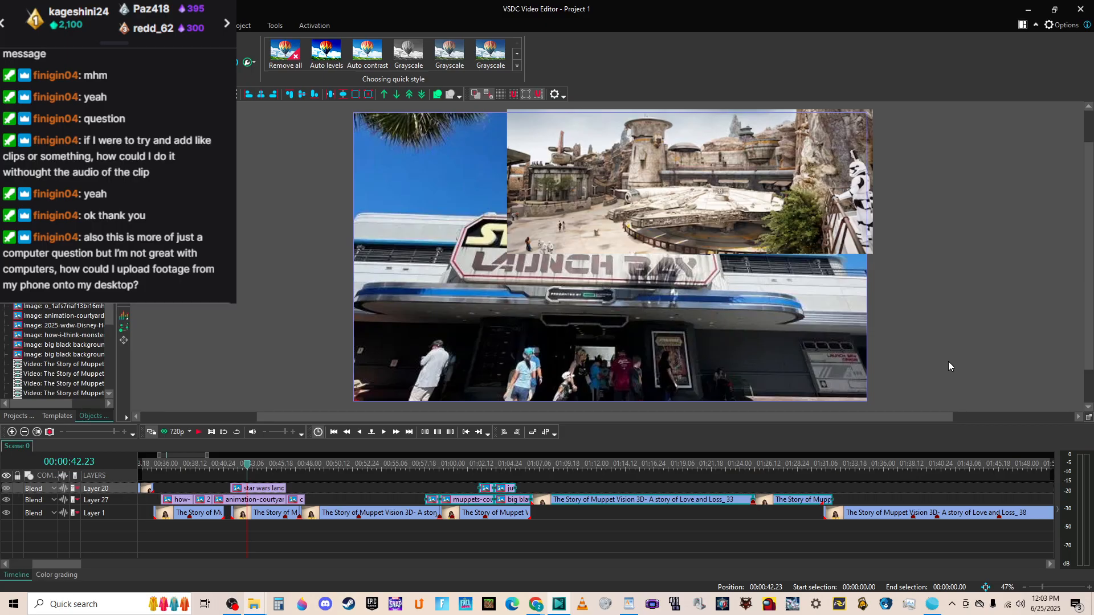
Switch to Chrome to check the uploaded videos in YouTube Studio and Twitch's video producer, and return to VSDC Video Editor.
click(538, 604)
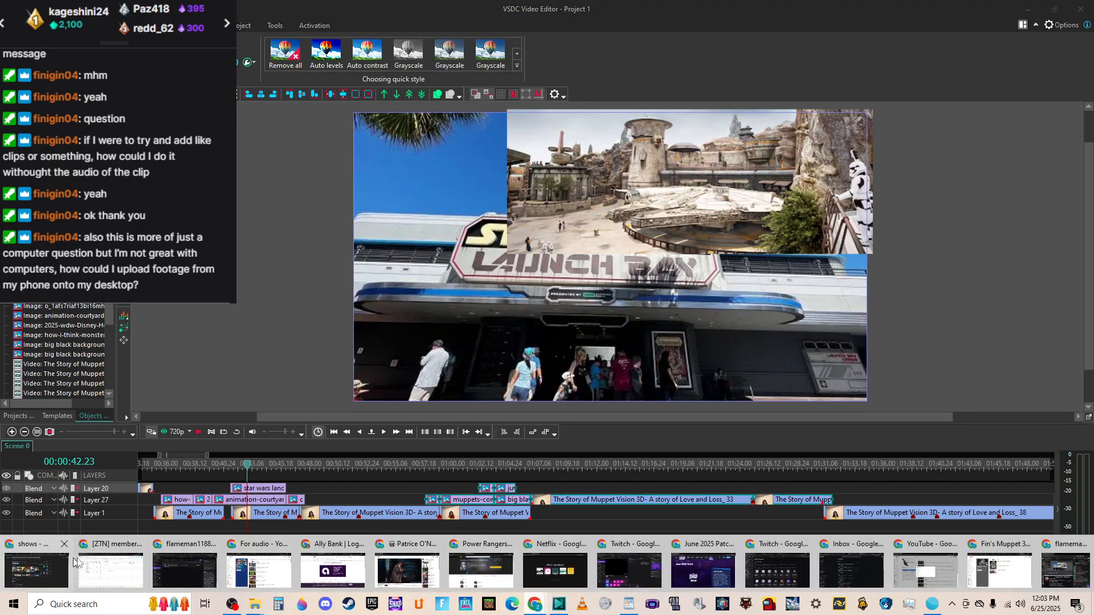
key(alt+Tab)
key(ctrl+Tab)
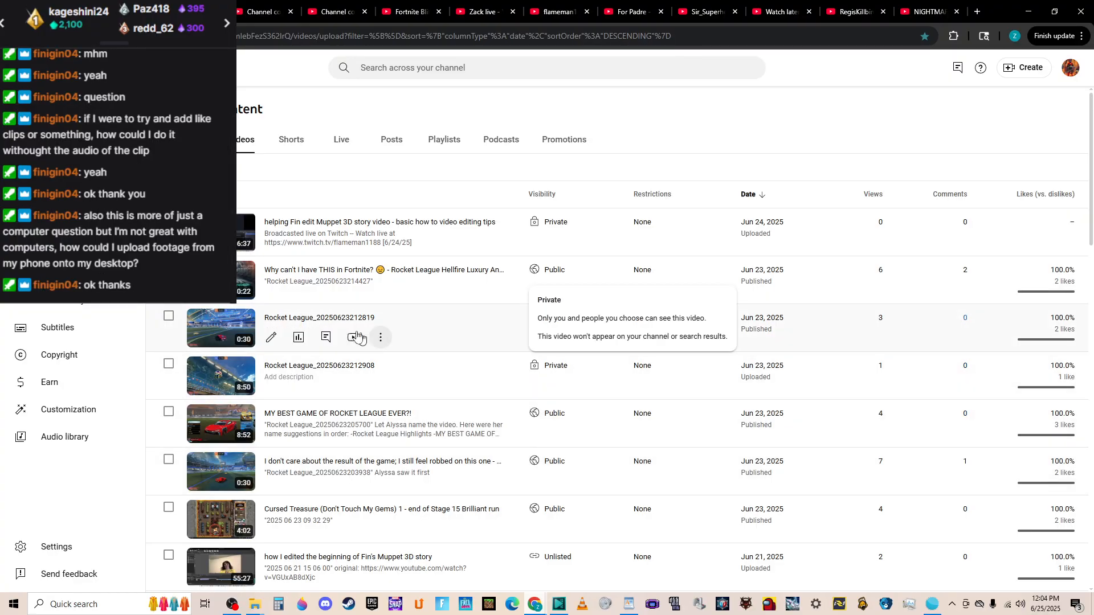
click(380, 388)
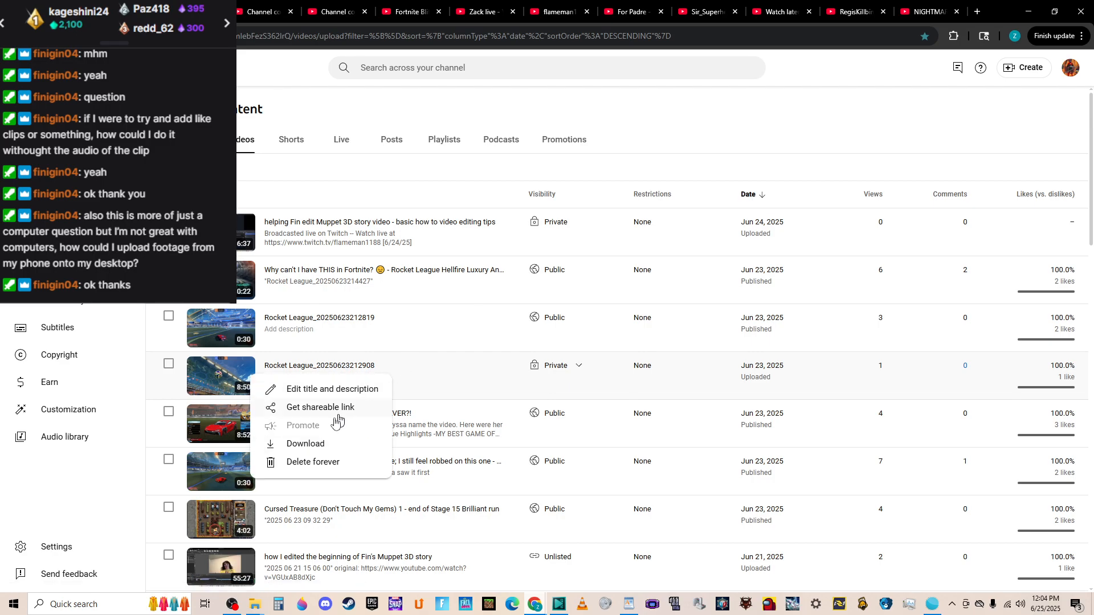
click(676, 118)
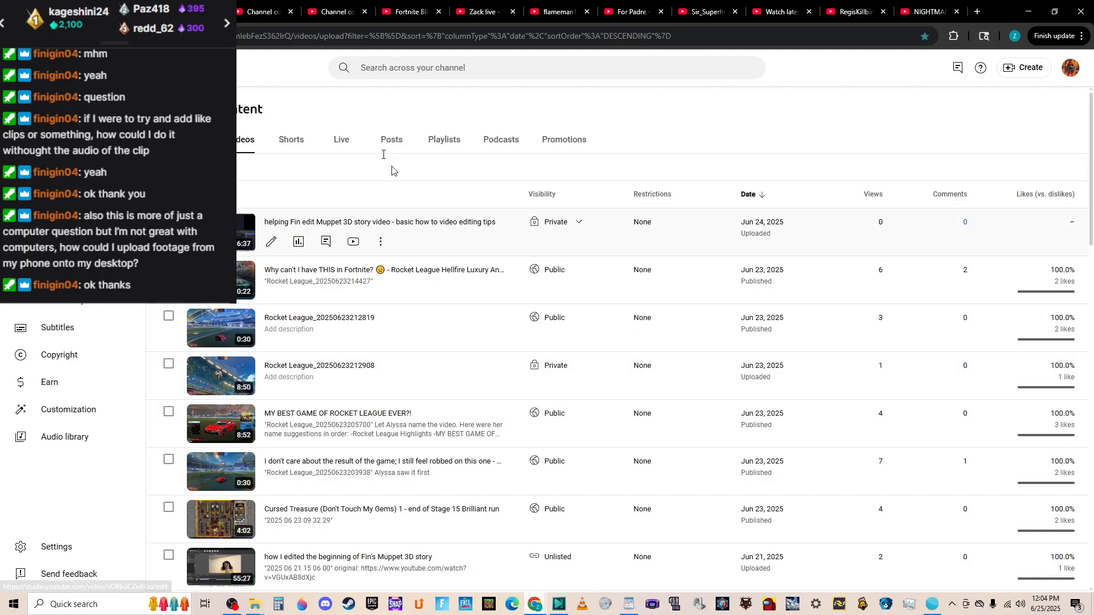
key(ctrl+shift+Tab)
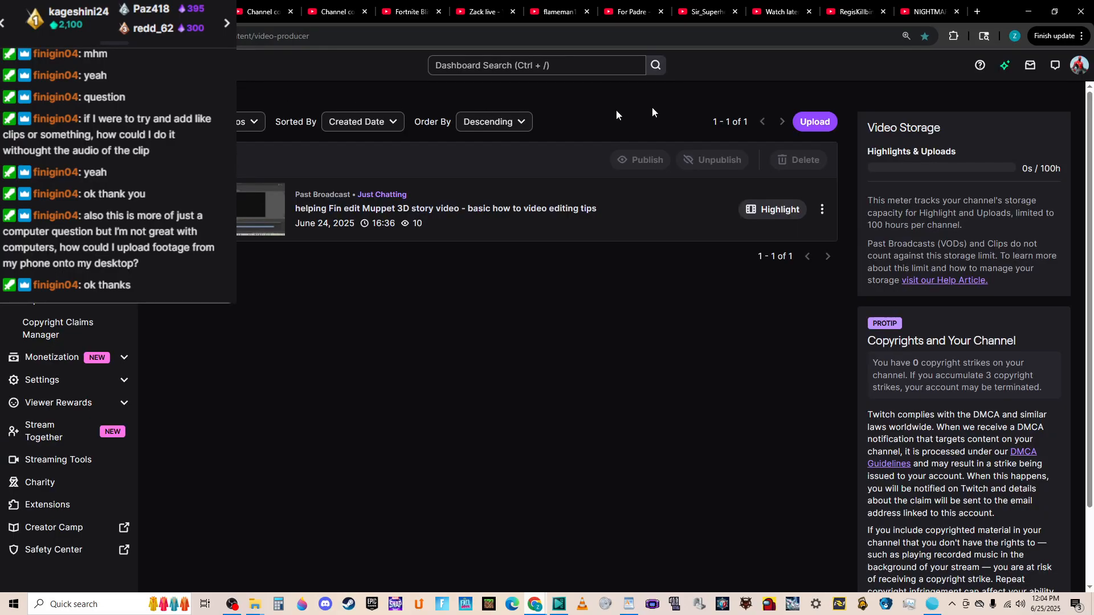
click(1029, 11)
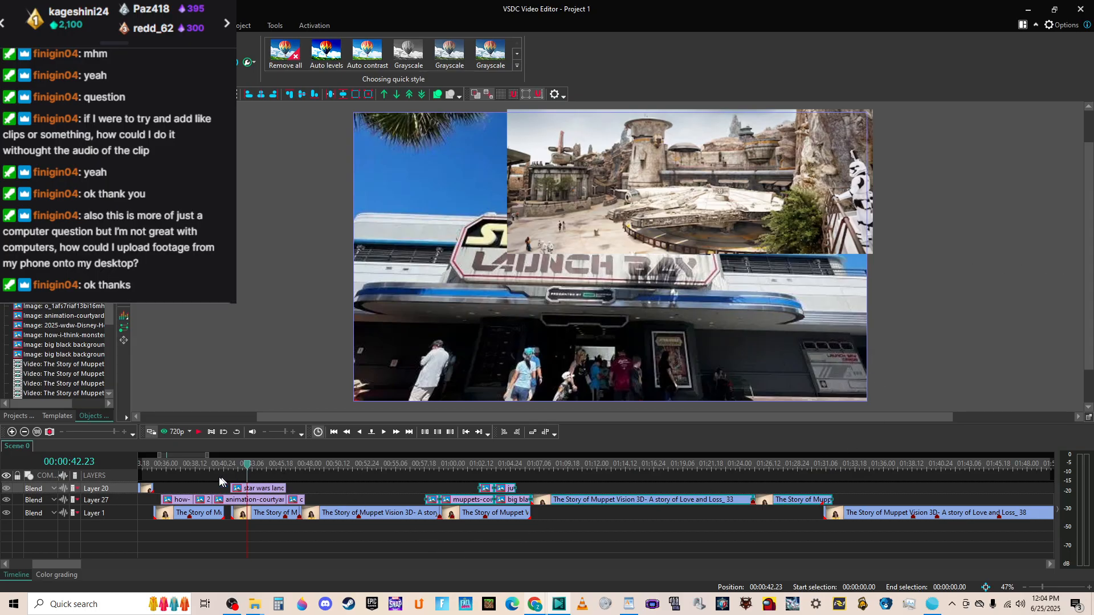
Play the timeline from 00:00:19.04 and inspect the Animation Courtyard images between about 00:00:36 and 00:00:42 for uncovered edges.
click(172, 463)
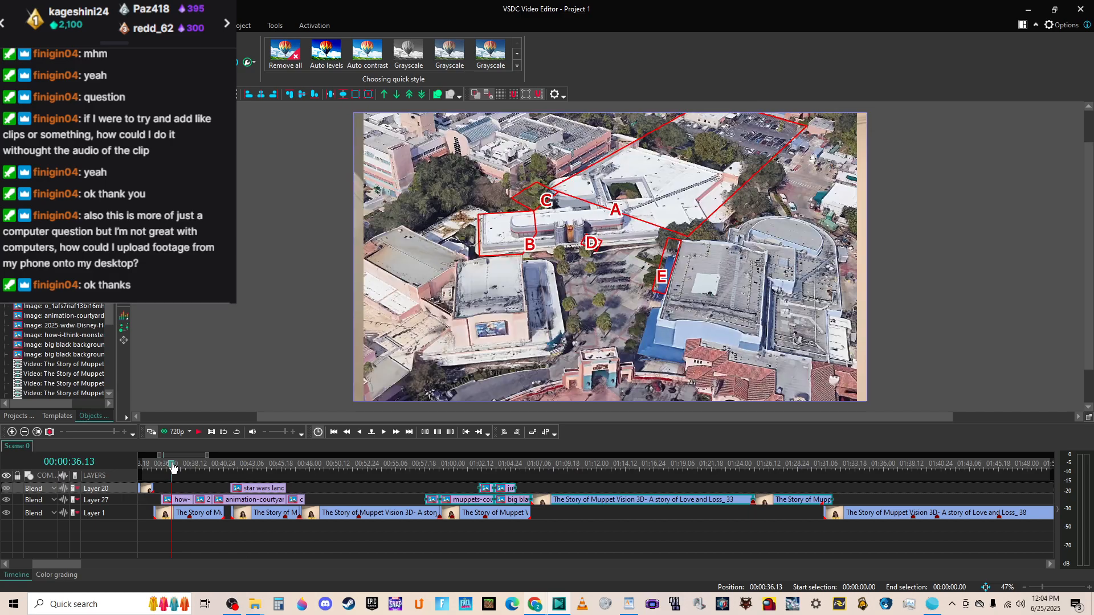
drag(53, 566, 37, 566)
click(246, 464)
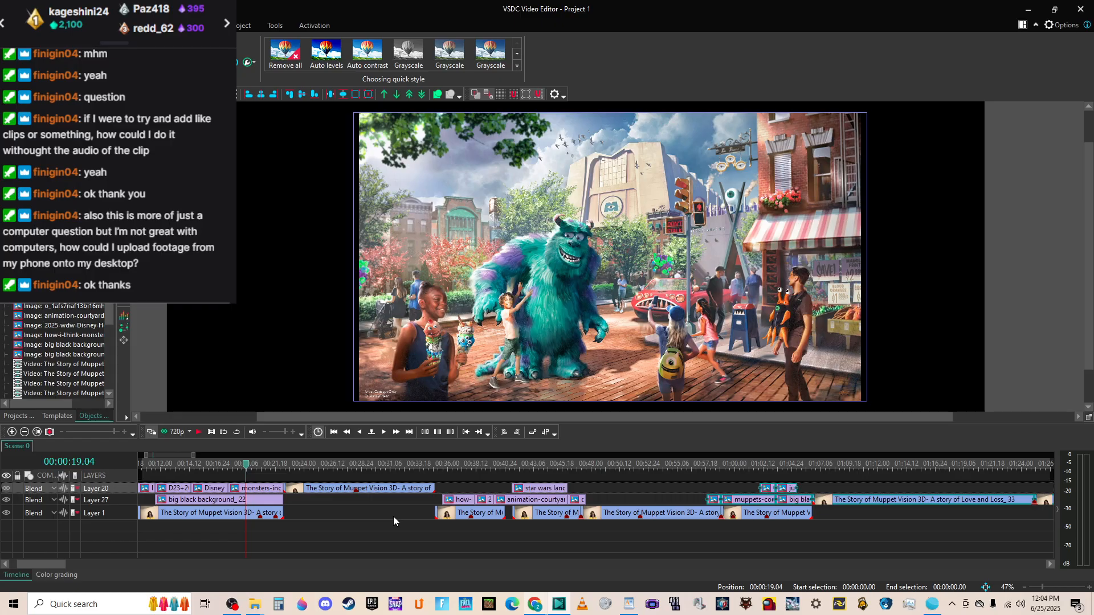
key(space)
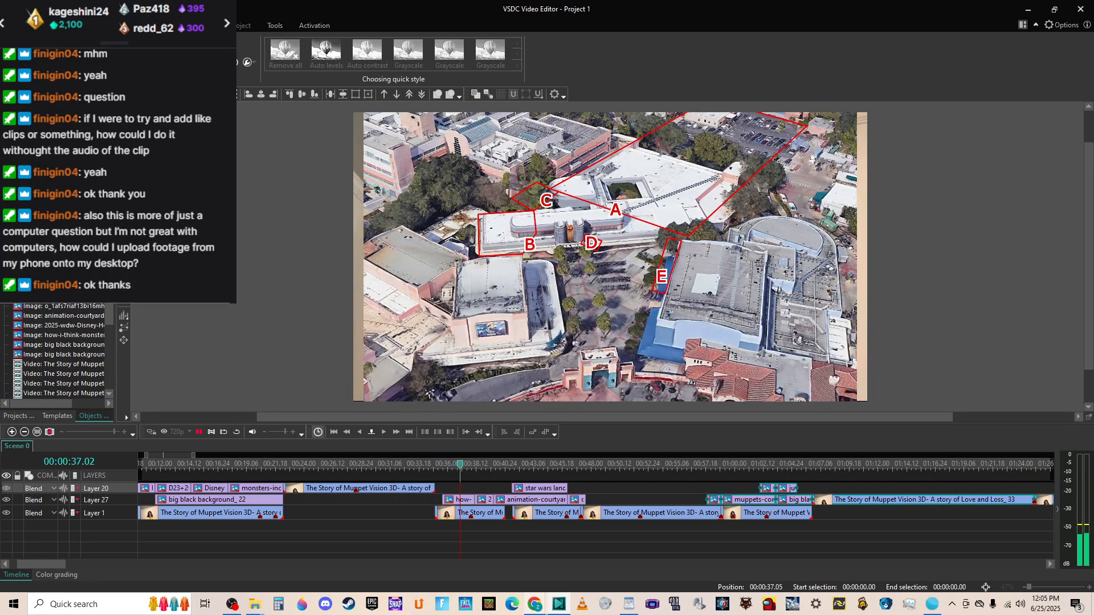
key(space)
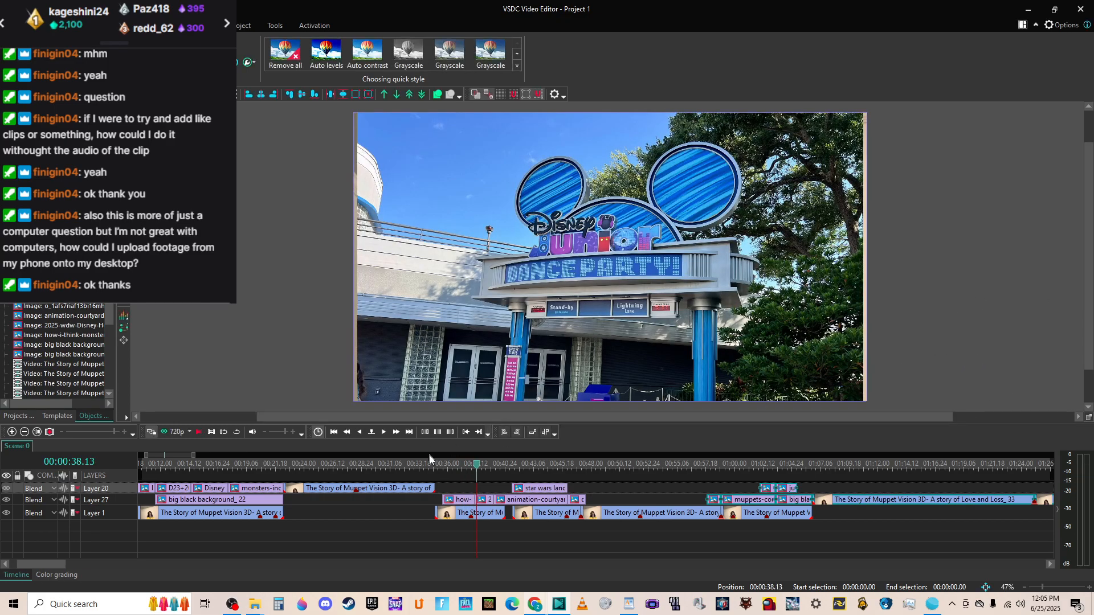
click(453, 469)
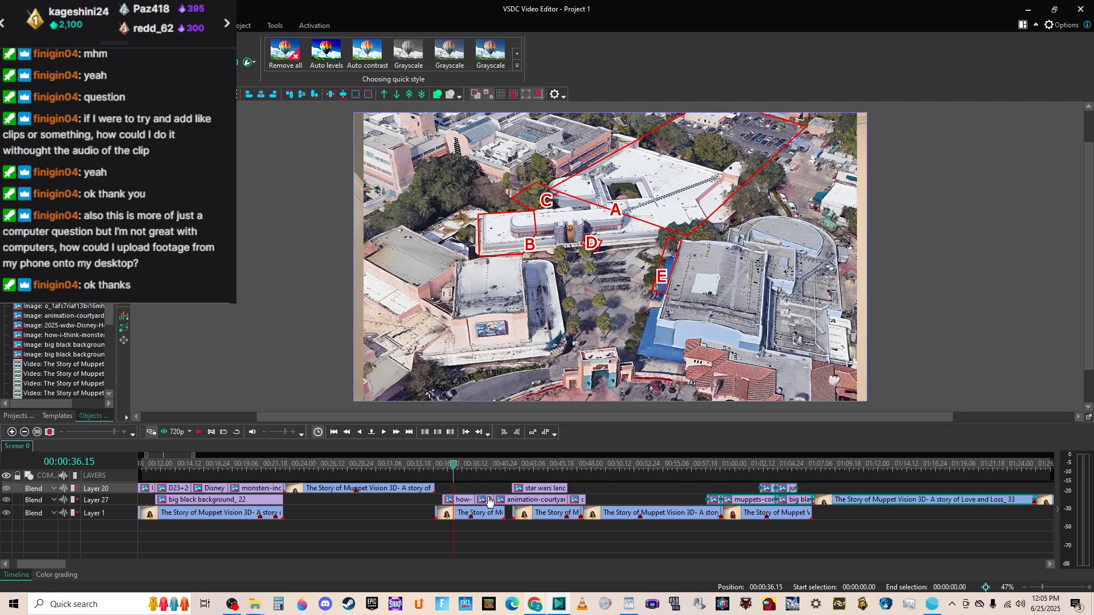
click(515, 466)
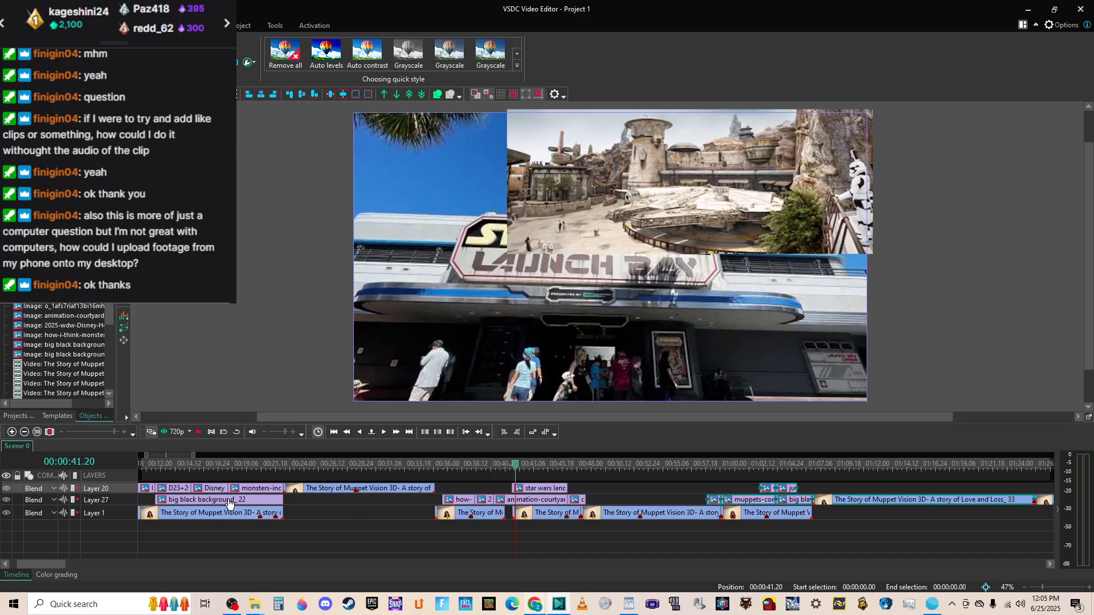
Duplicate the big black background_22 image and place the copy in the free gap on Layer 27 before the how-i-think-monsters-inc image.
click(229, 500)
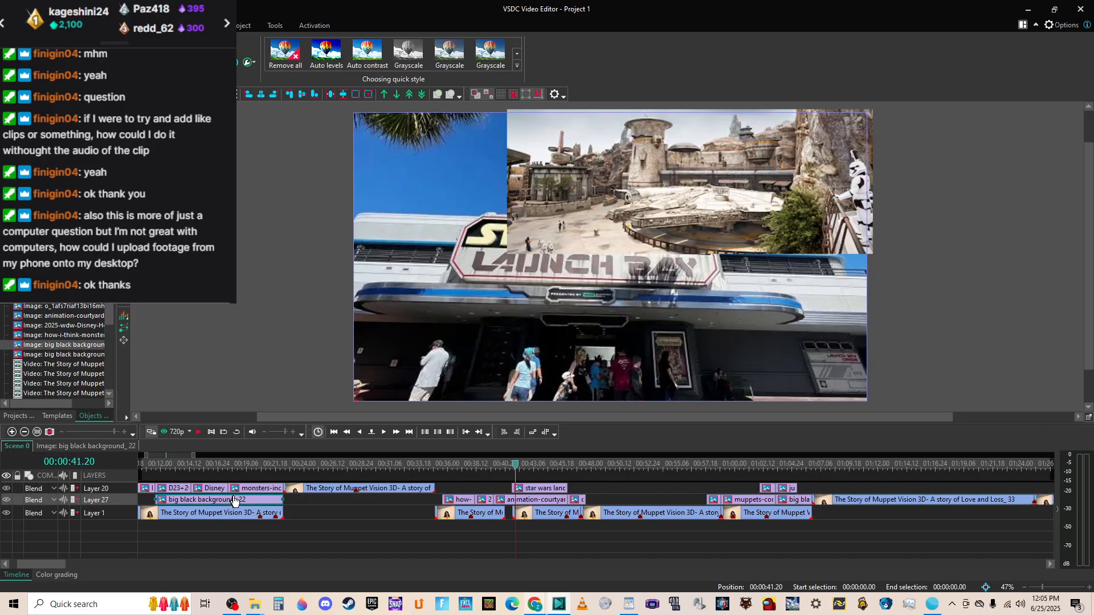
key(ctrl+v)
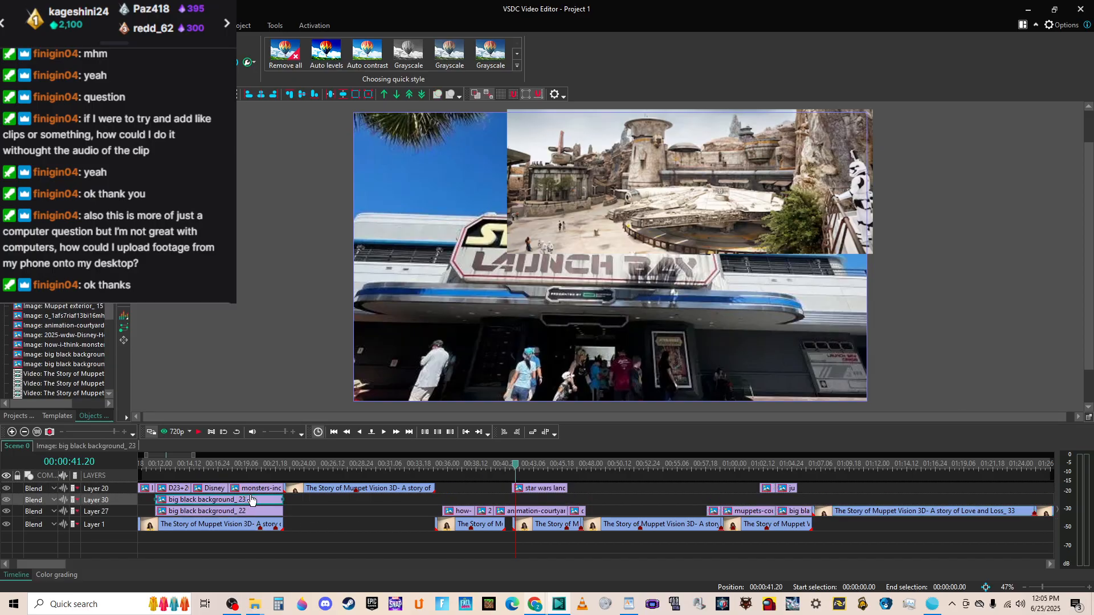
drag(252, 499, 386, 508)
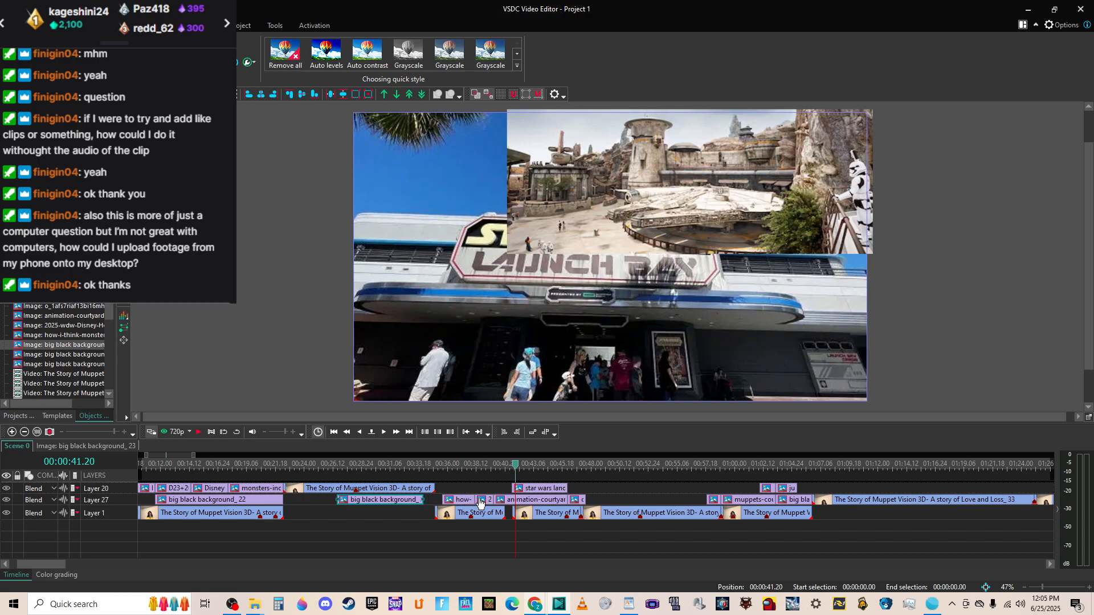
Put the playhead at the end of the 2025-wdw-Disney image and move it and the how-i-think-monsters-inc image up to Layer 20.
click(481, 467)
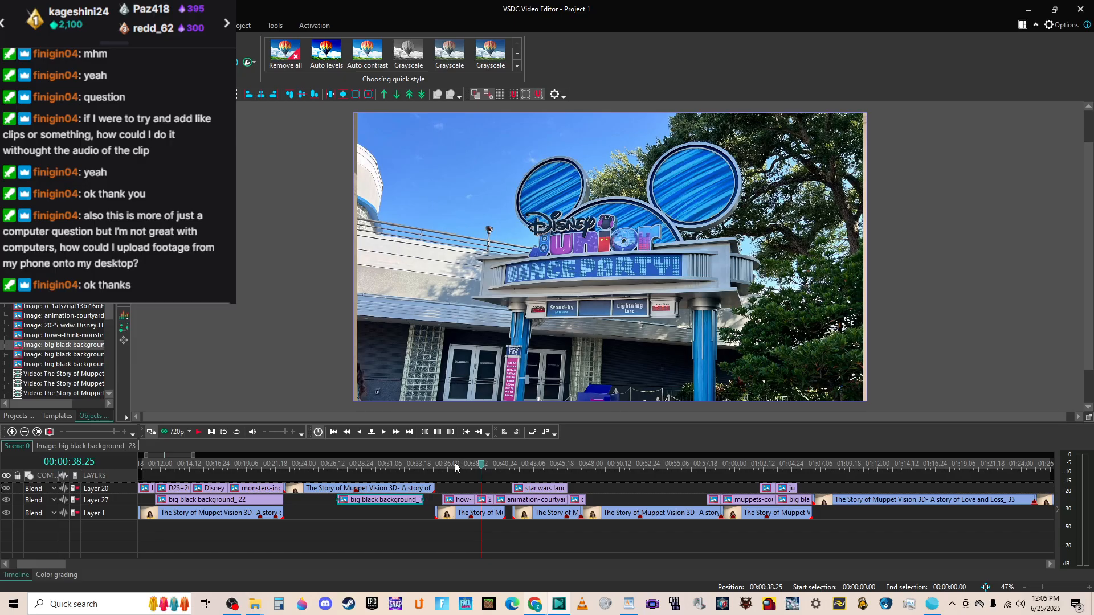
click(456, 467)
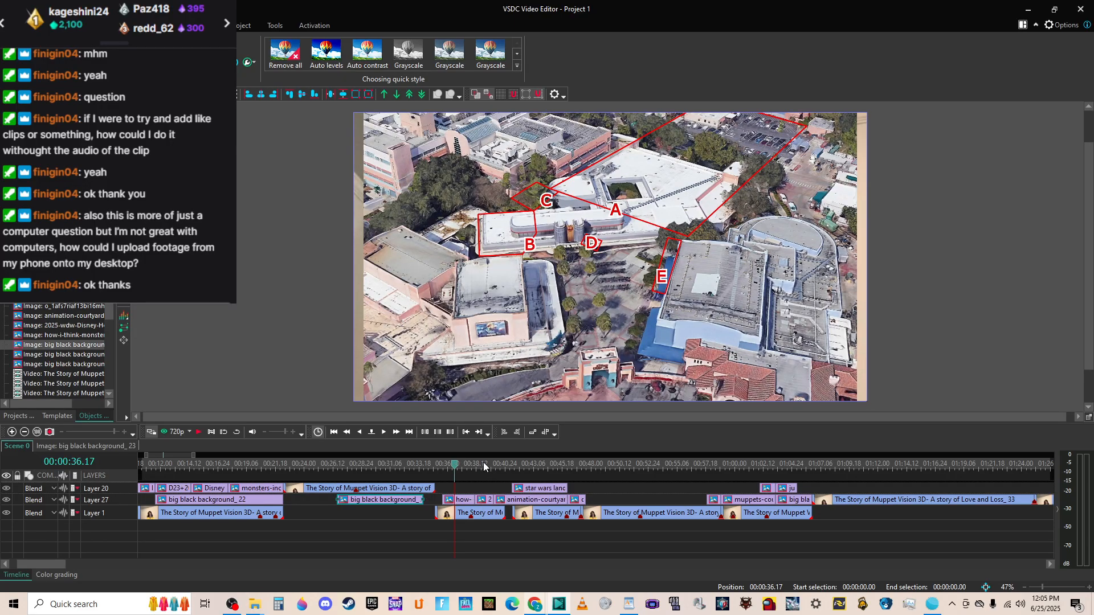
click(447, 500)
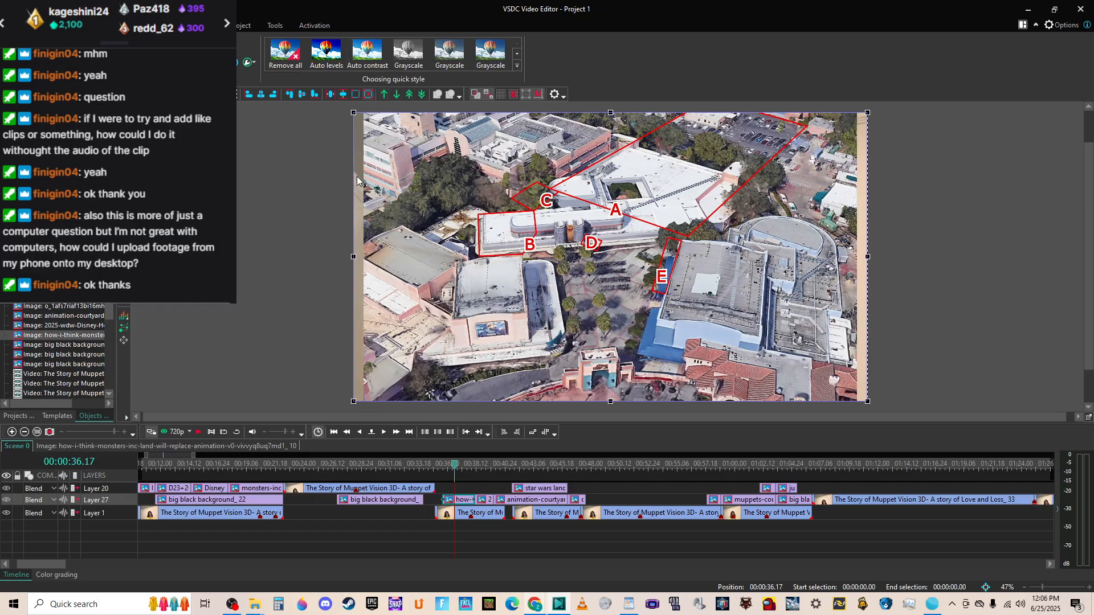
click(397, 504)
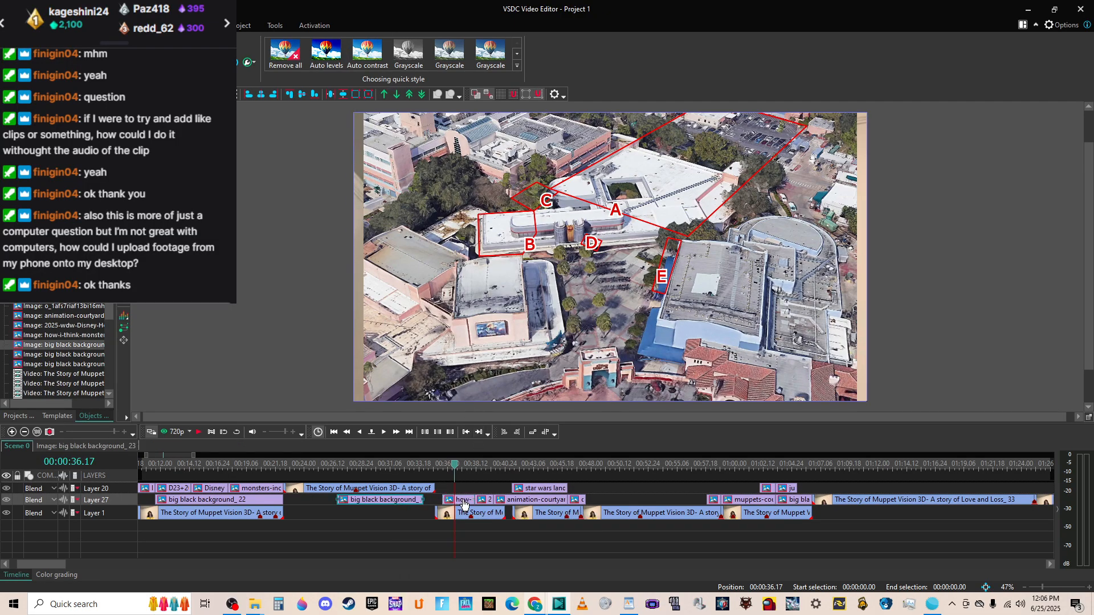
right_click(481, 500)
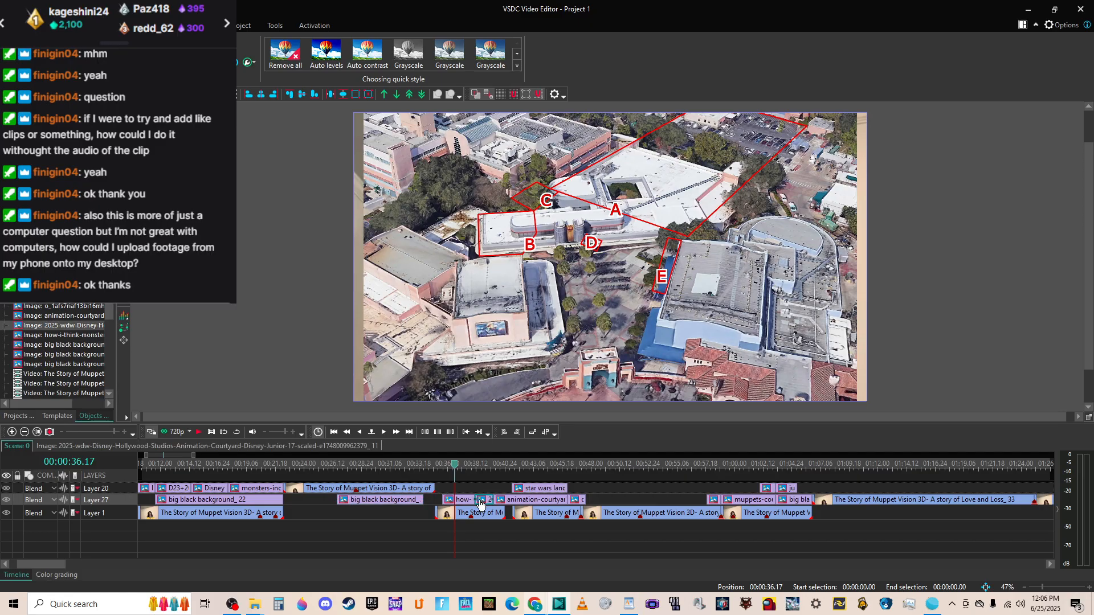
mouse_move(564, 453)
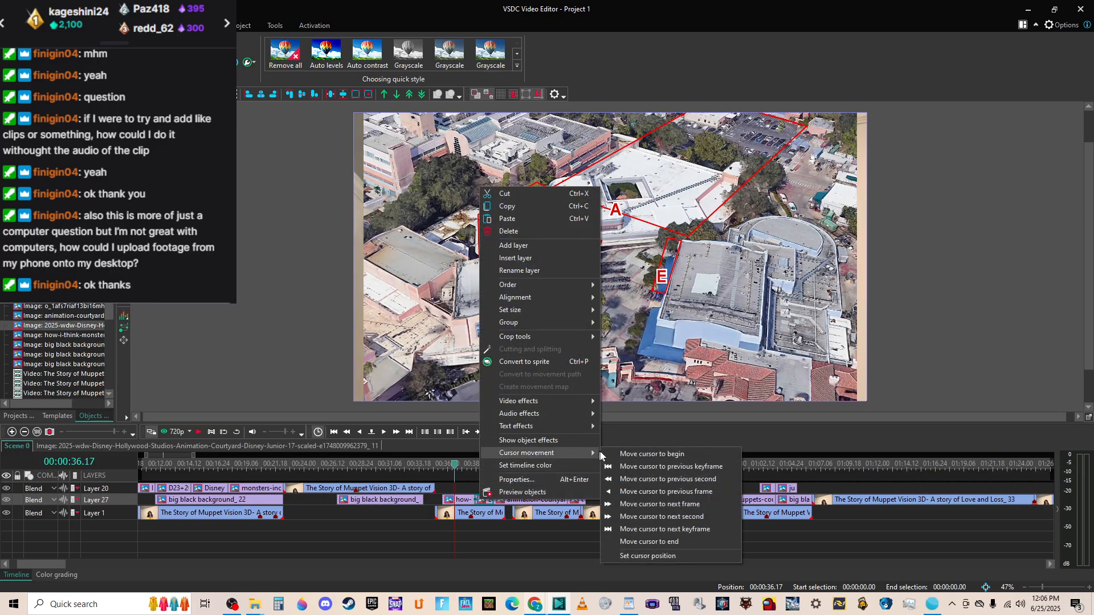
click(655, 527)
drag(462, 500, 483, 489)
Place the black background copy on Layer 27 beneath the two moved images and trim its start to match theirs.
drag(403, 500, 473, 501)
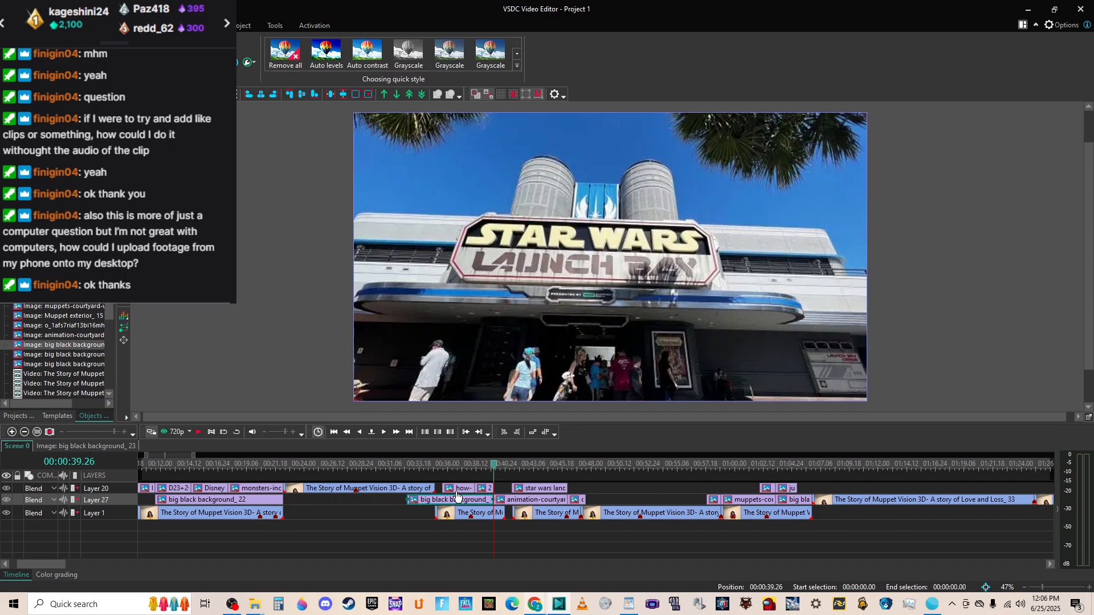
click(457, 492)
drag(410, 502, 440, 499)
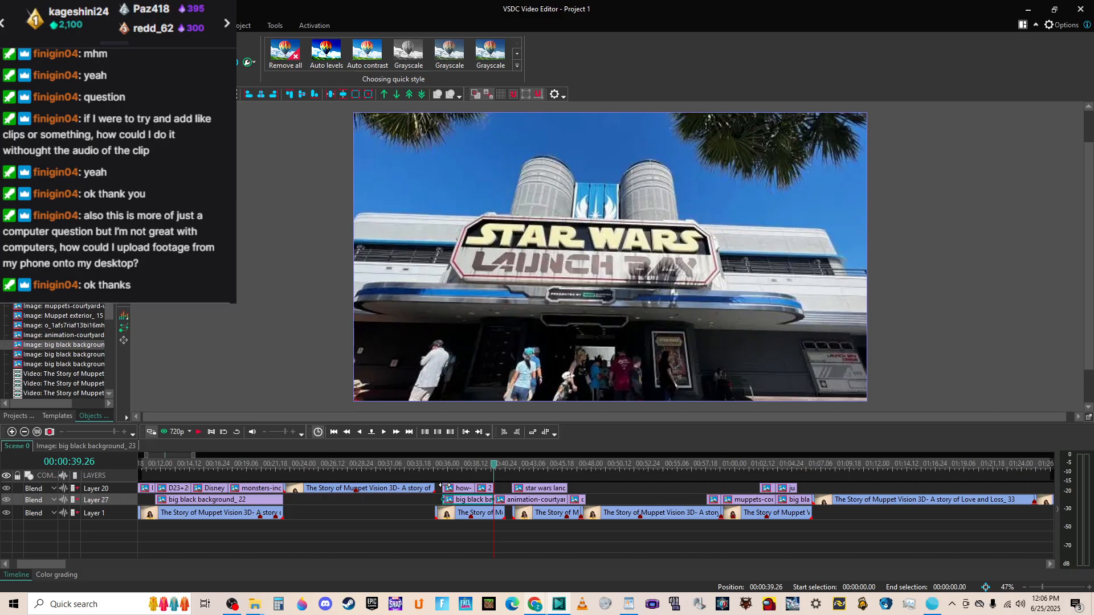
Play the scene from about 00:00:29.22 to check the images with the black background behind them.
click(447, 489)
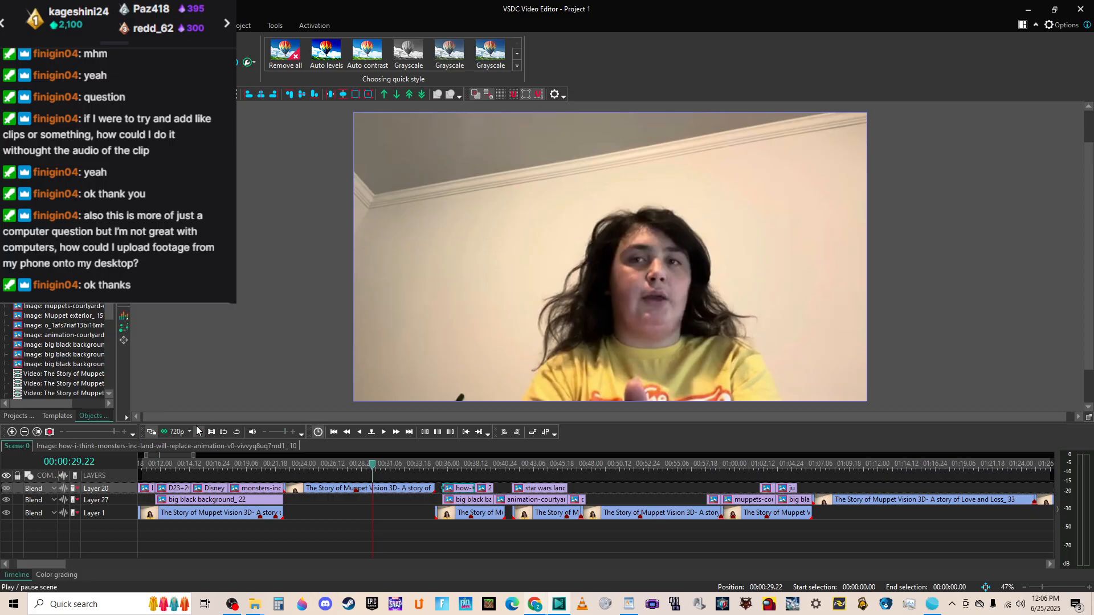
drag(195, 418, 183, 417)
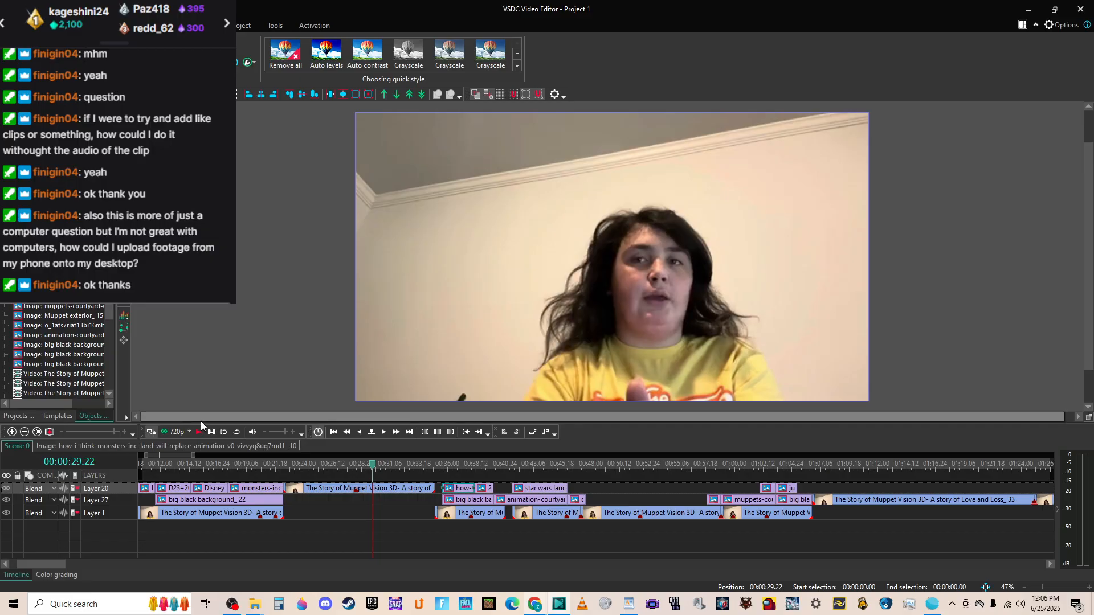
click(197, 431)
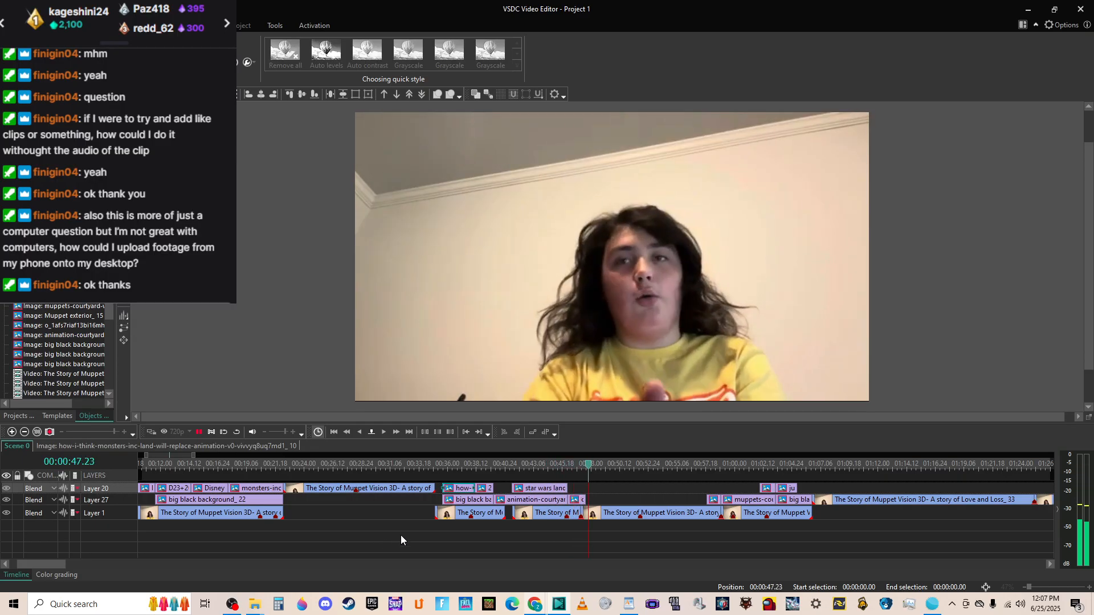
click(572, 465)
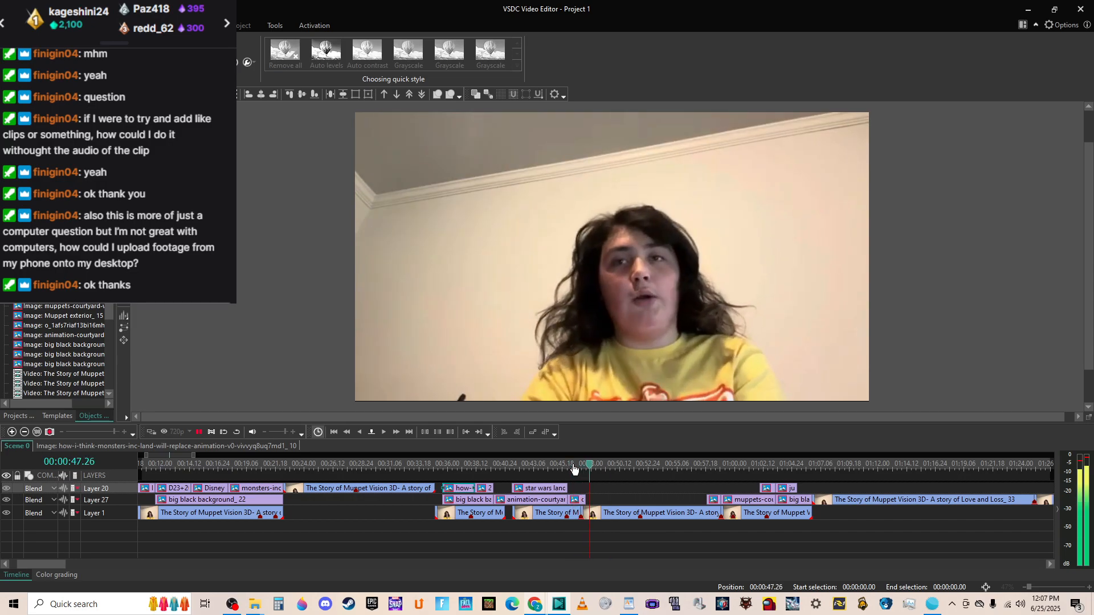
Move the short o_1afs7riaf image after the animation-courtyard clip from Layer 27 up to Layer 20.
click(581, 493)
click(579, 502)
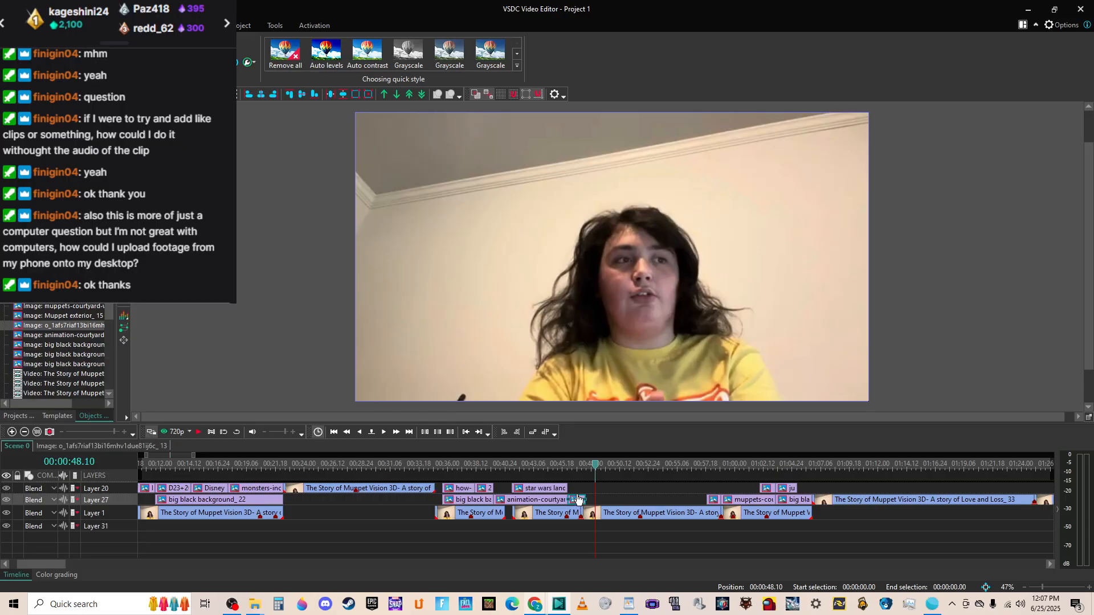
drag(579, 501, 579, 488)
Copy the black background onto Layer 27 beneath the short o_1afs7riaf image and trim its end to match that image.
click(464, 501)
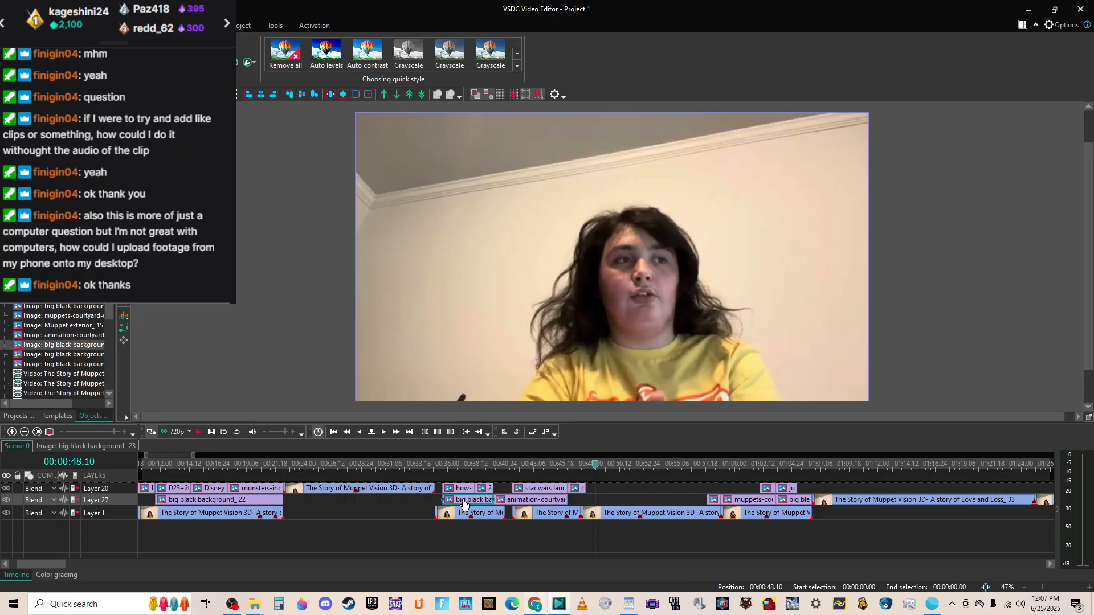
drag(465, 501, 593, 501)
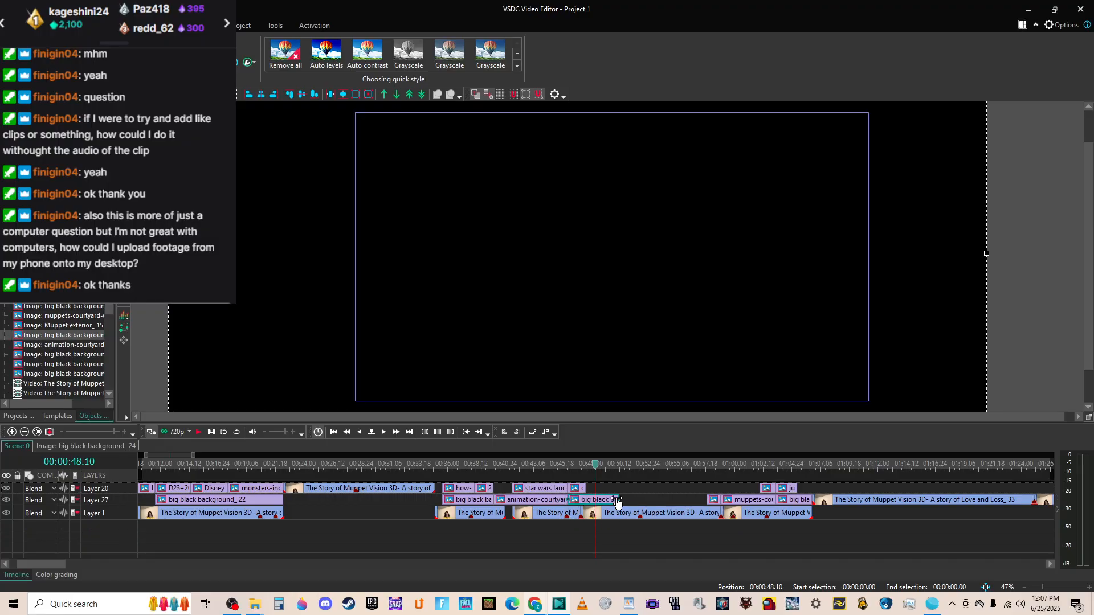
drag(618, 499, 586, 500)
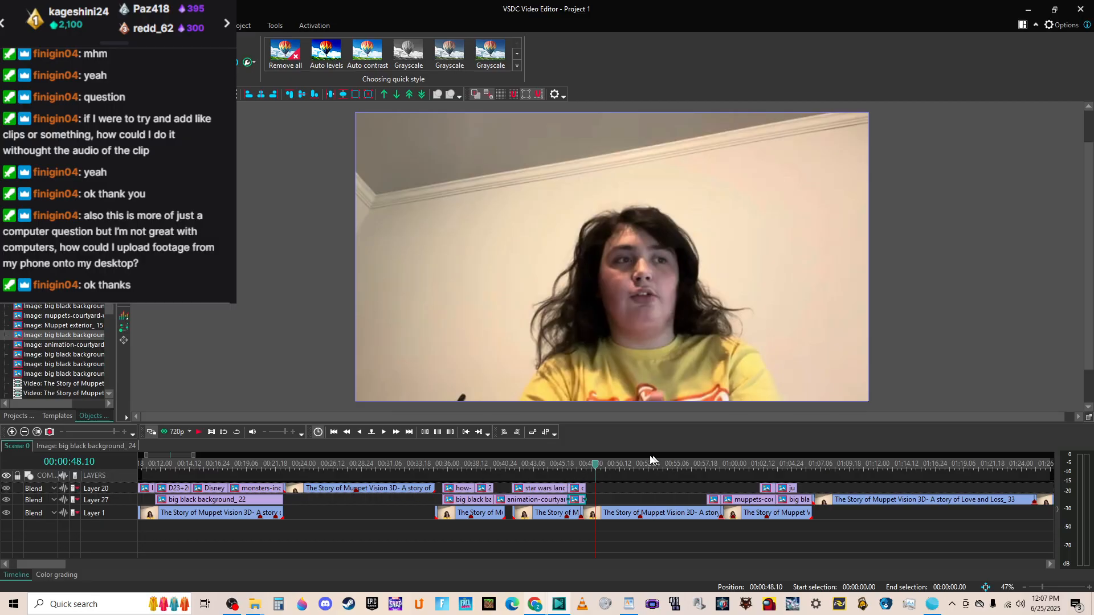
mouse_move(115, 433)
mouse_down()
mouse_move(101, 432)
mouse_move(118, 432)
mouse_up()
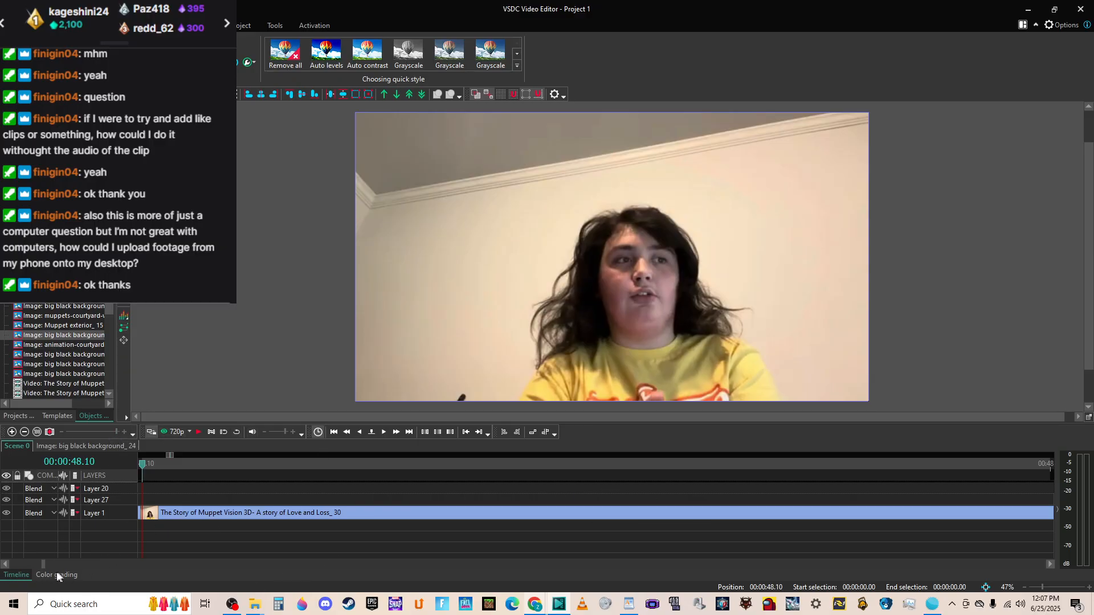
Play the scene from 00:00:48.10 through the June 2025 calendar image to check the images and their black background.
click(109, 433)
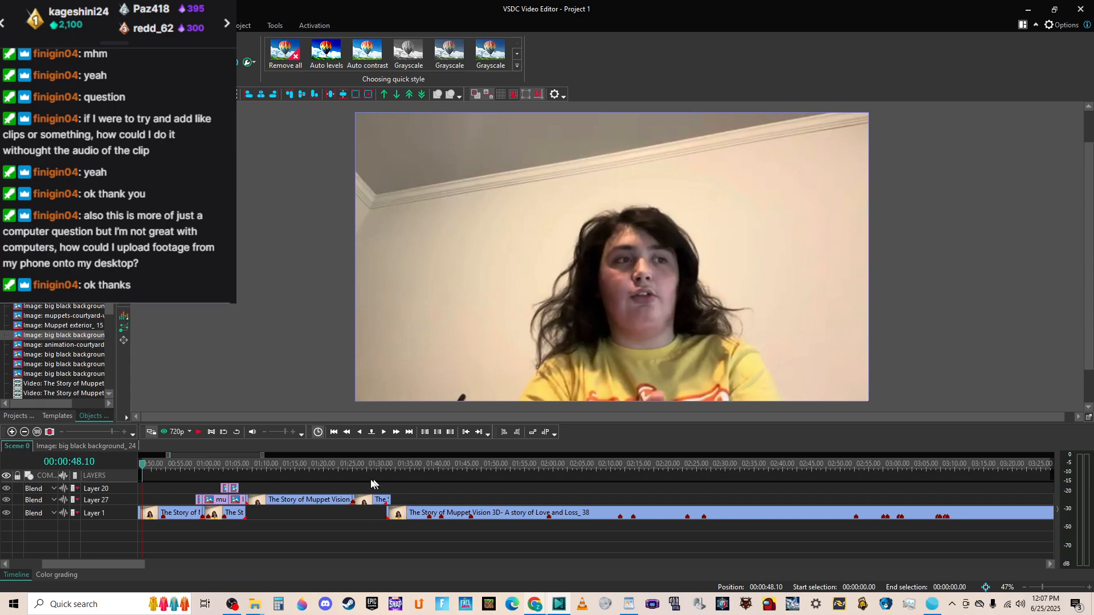
mouse_move(71, 561)
mouse_down()
mouse_move(100, 563)
mouse_move(80, 564)
mouse_up()
drag(111, 435, 69, 434)
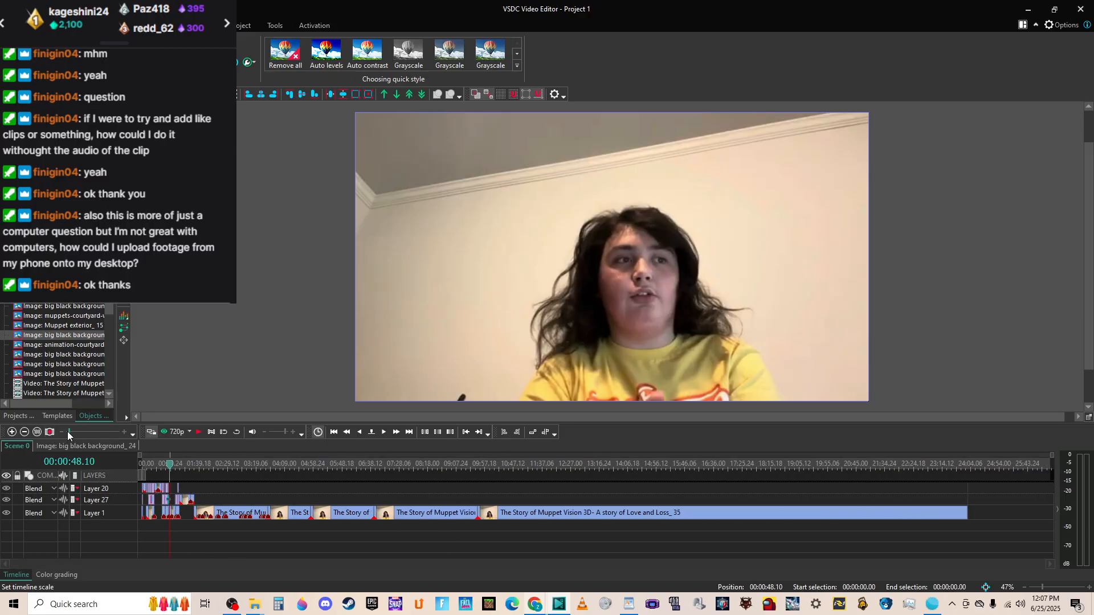
drag(71, 432, 111, 434)
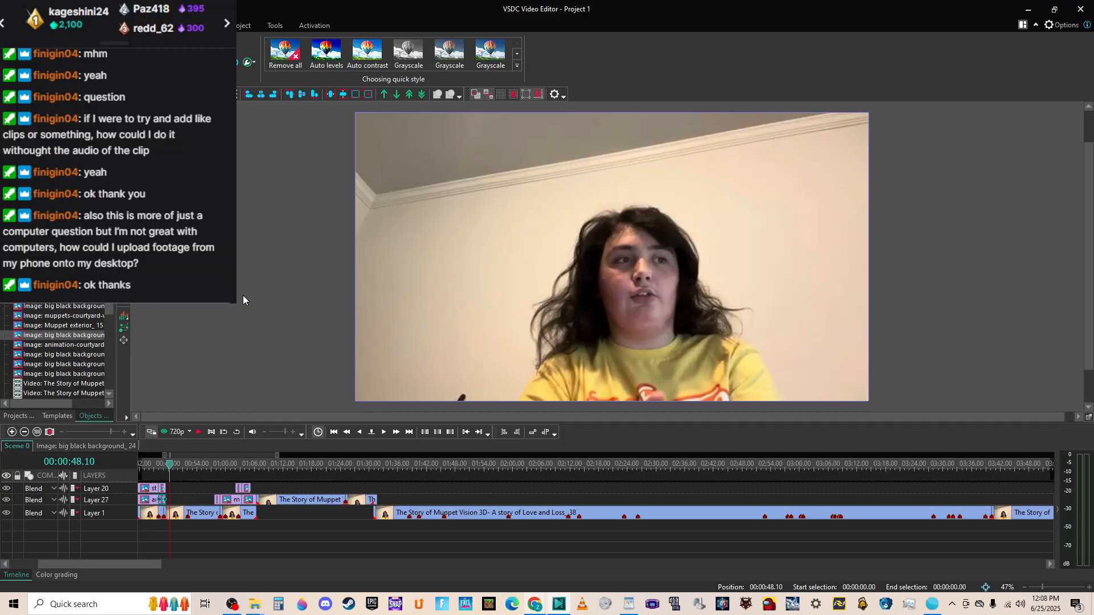
key(space)
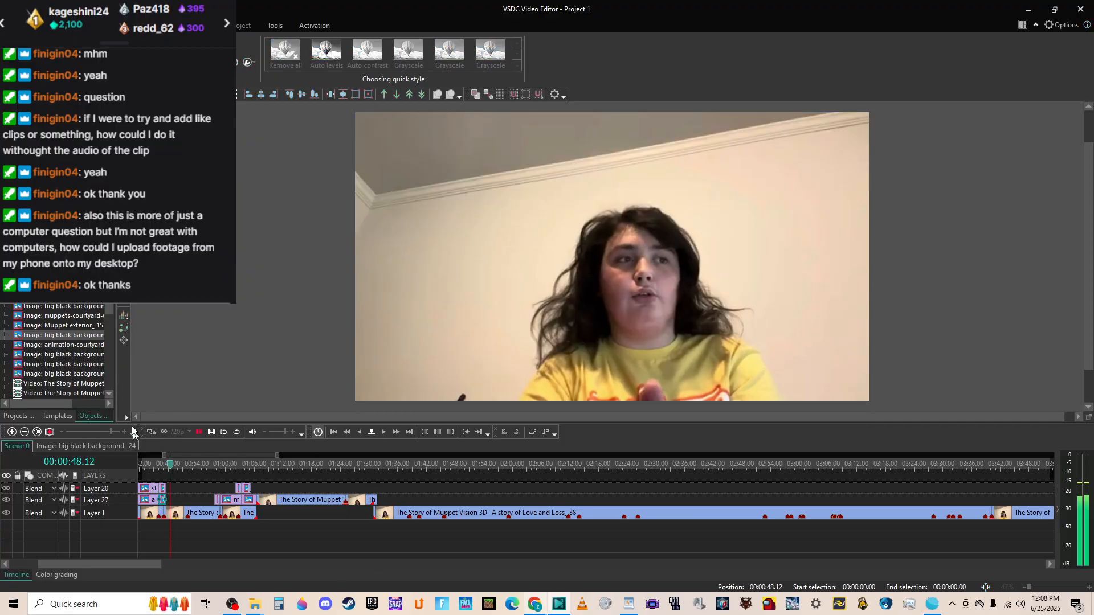
key(space)
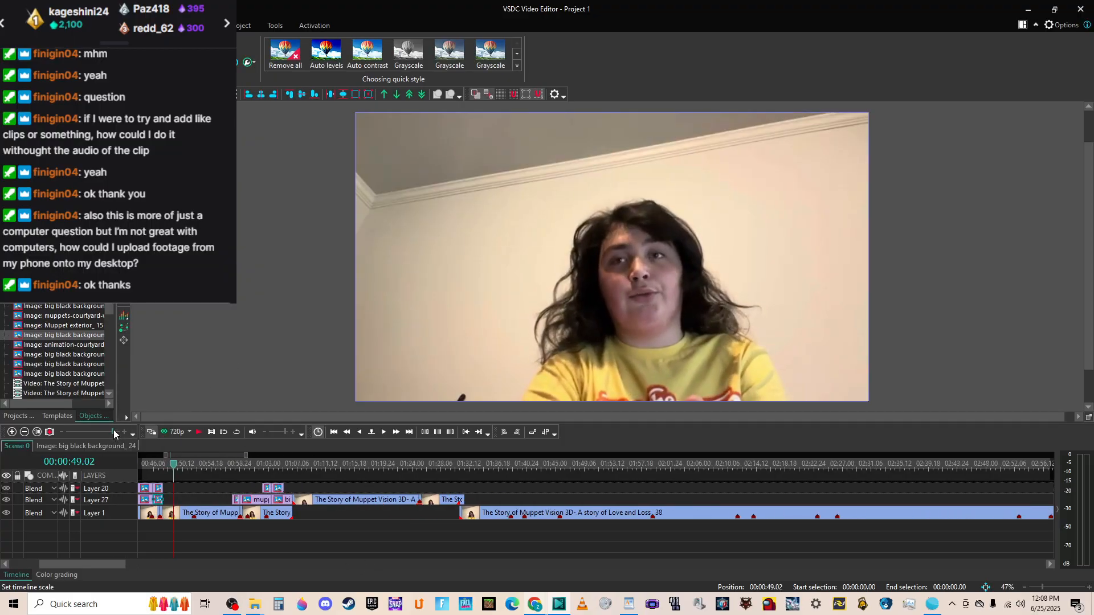
drag(113, 433, 117, 434)
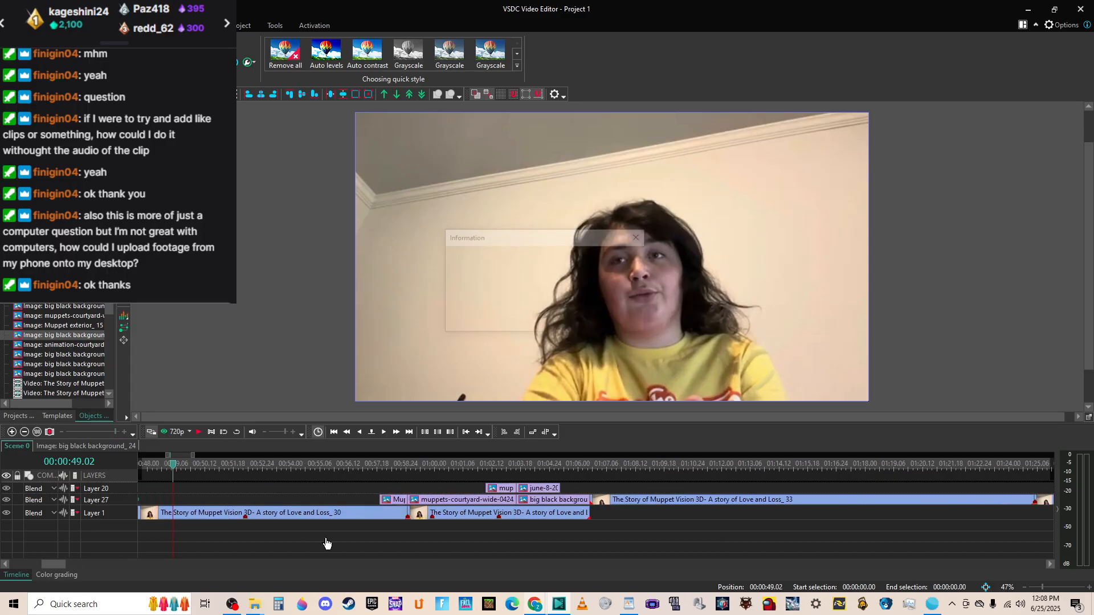
key(space)
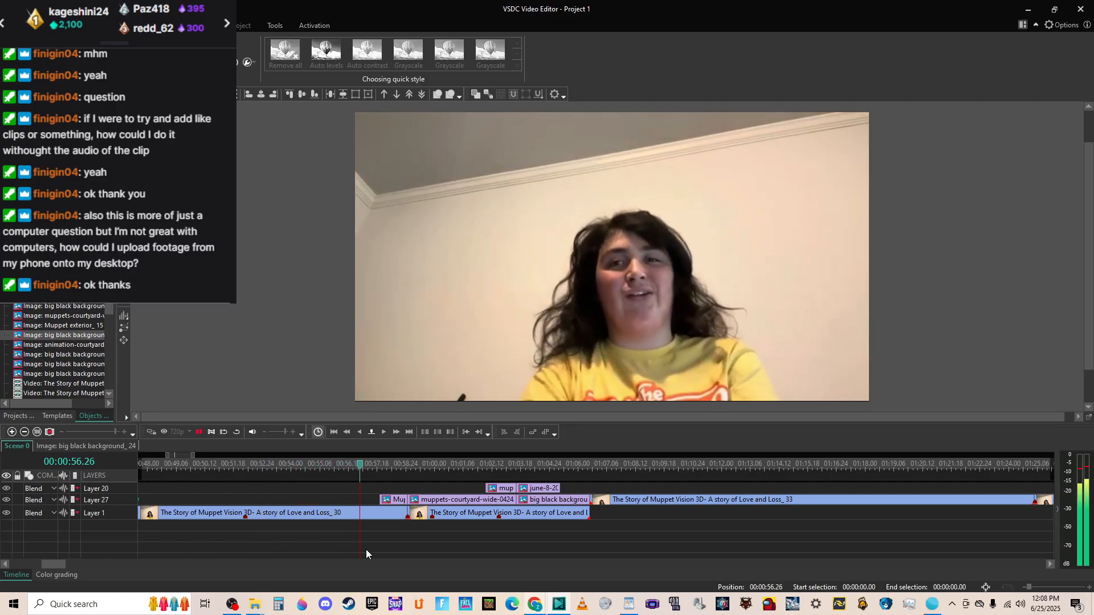
key(space)
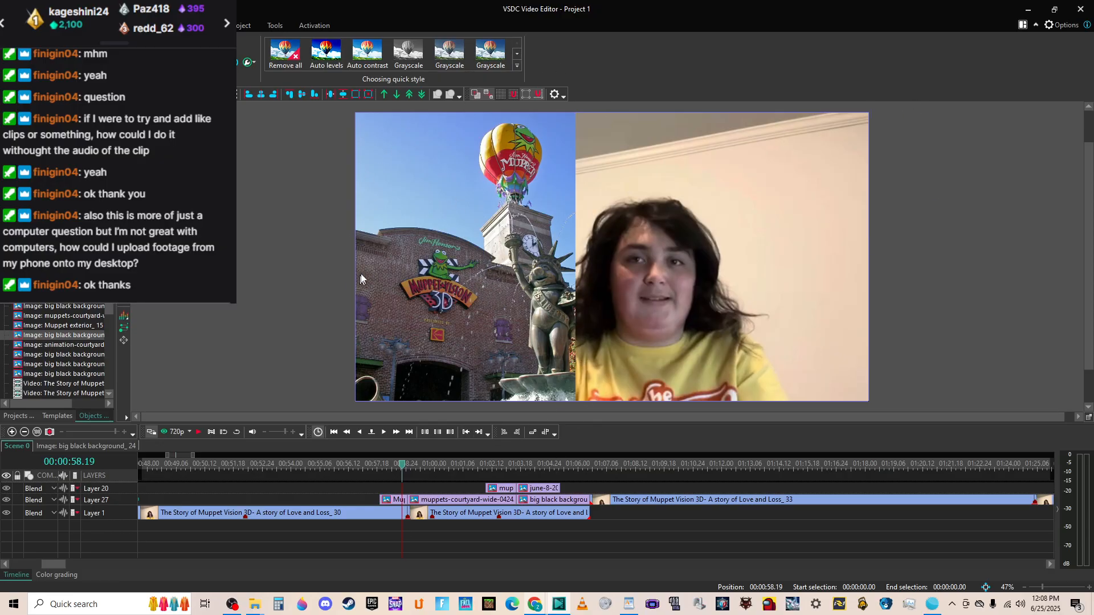
key(space)
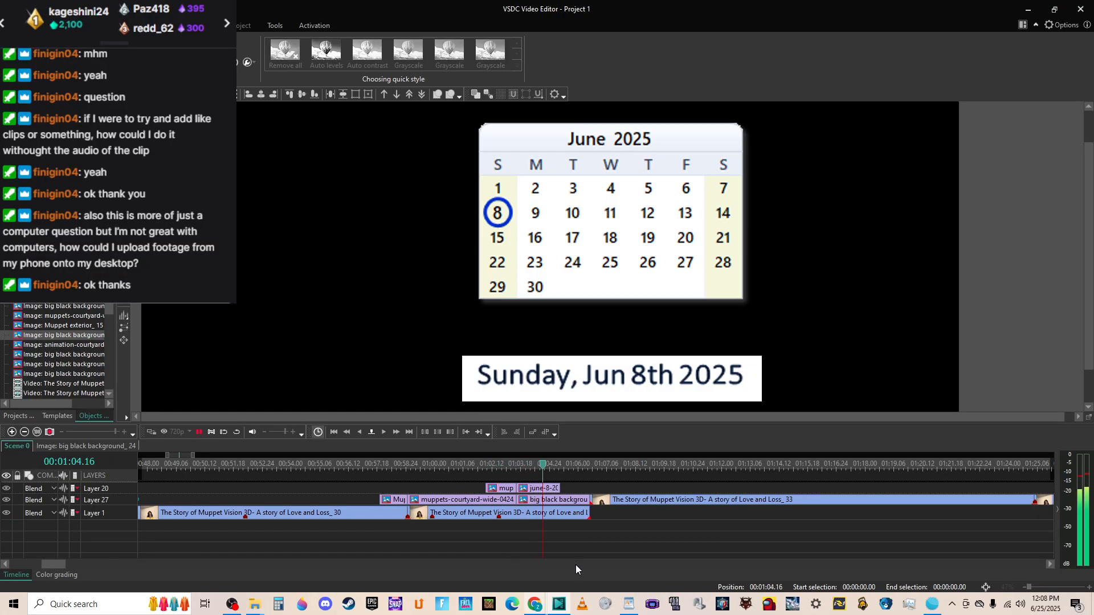
key(space)
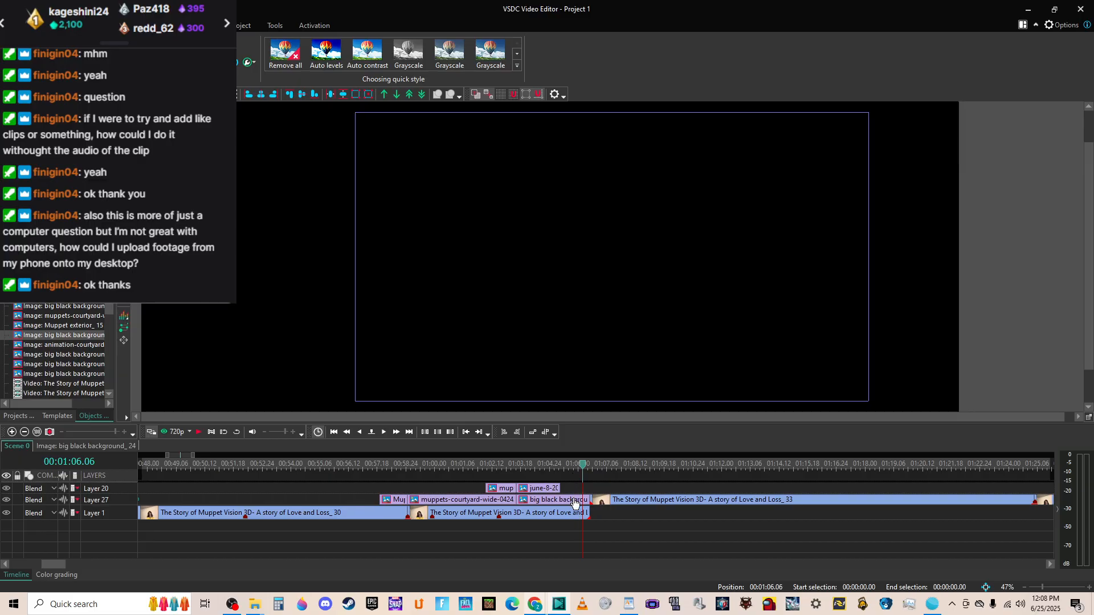
Replay the end of the June 2025 calendar image and continue into the following talking clip to check the transition.
click(561, 472)
click(589, 464)
click(562, 465)
click(551, 465)
click(569, 466)
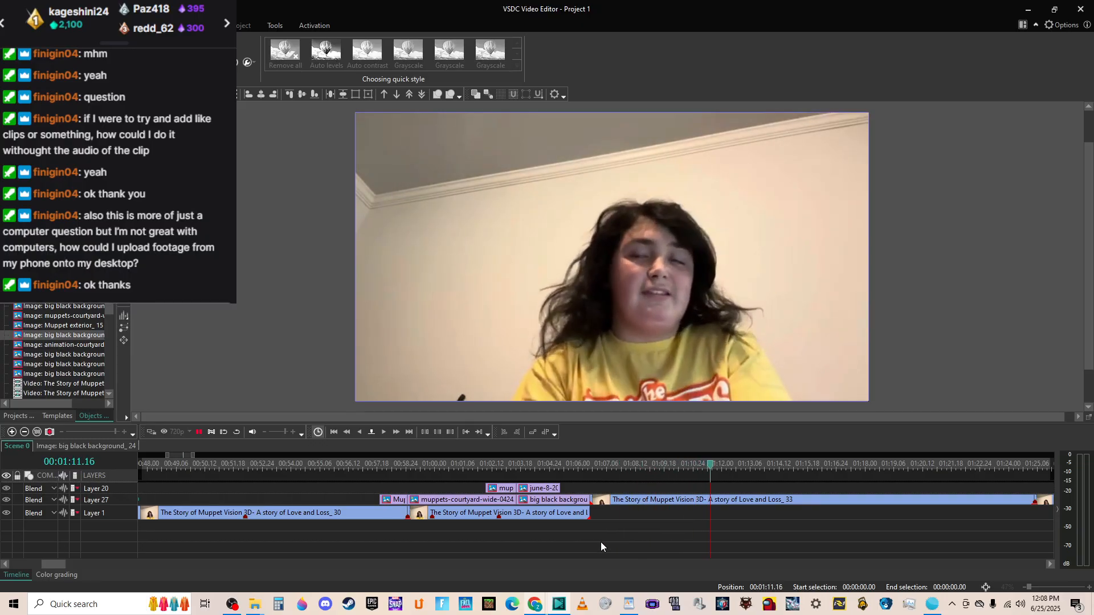
key(space)
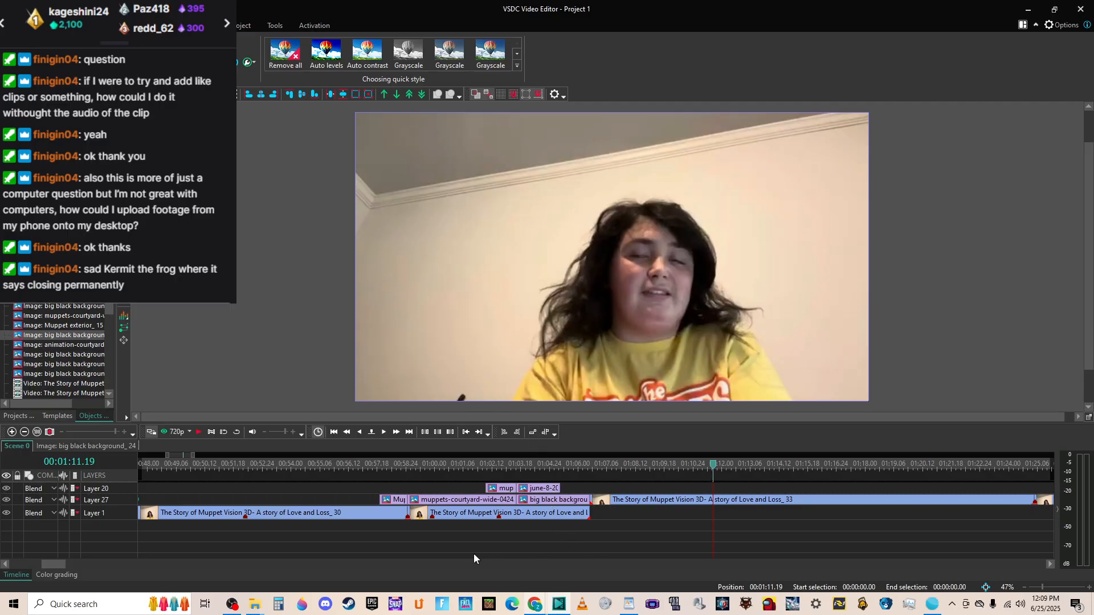
Play the talking clip on Layer 27 from 00:01:11.19 to about 00:01:17.09 to review the speech.
drag(52, 566, 16, 567)
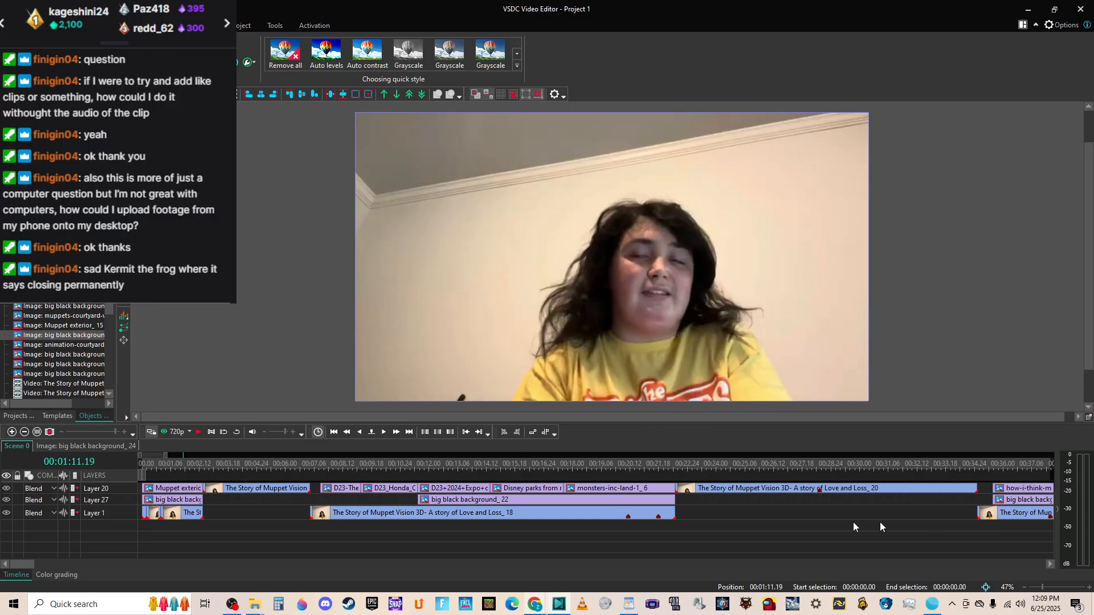
drag(7, 566, 53, 568)
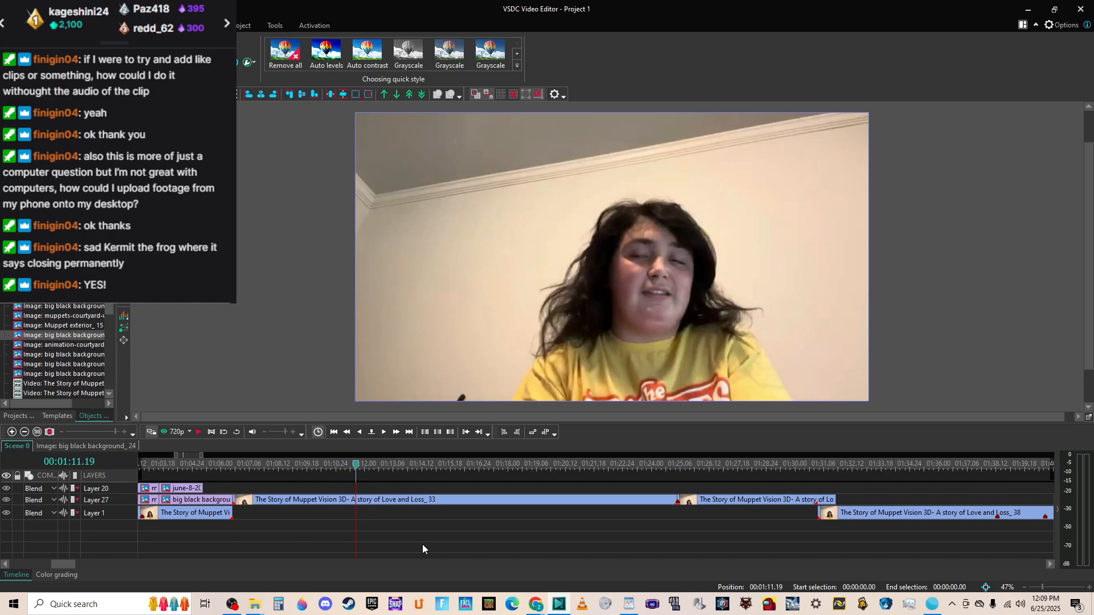
key(space)
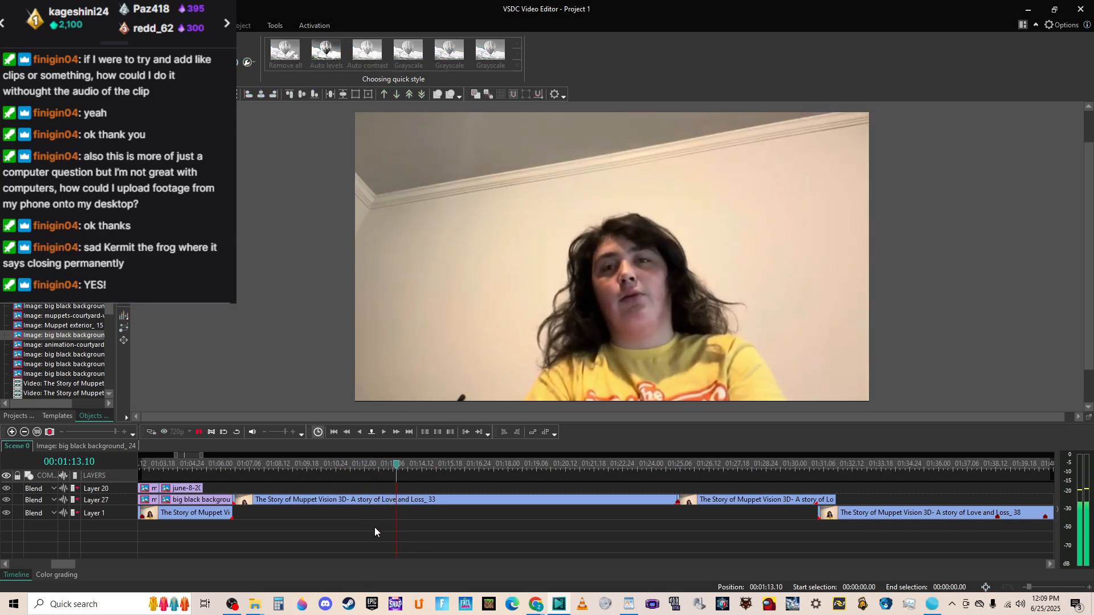
key(space)
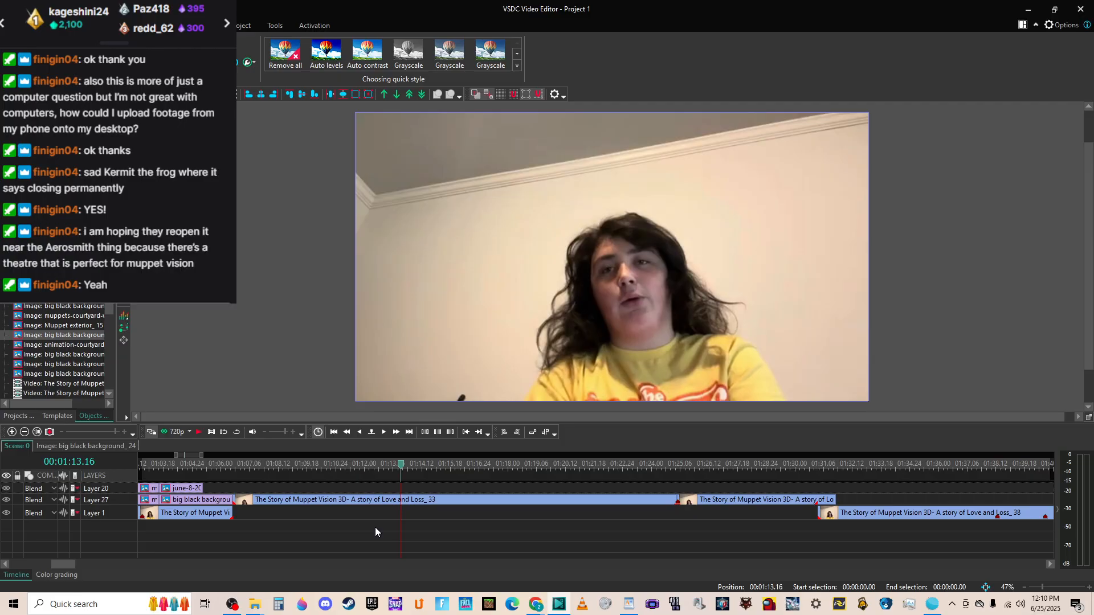
key(space)
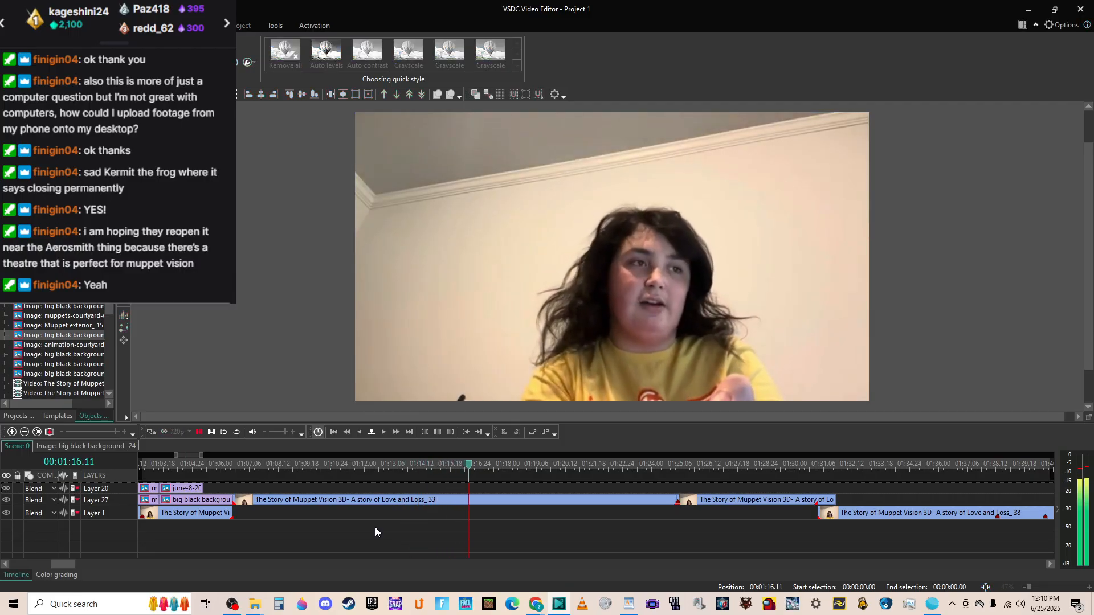
key(space)
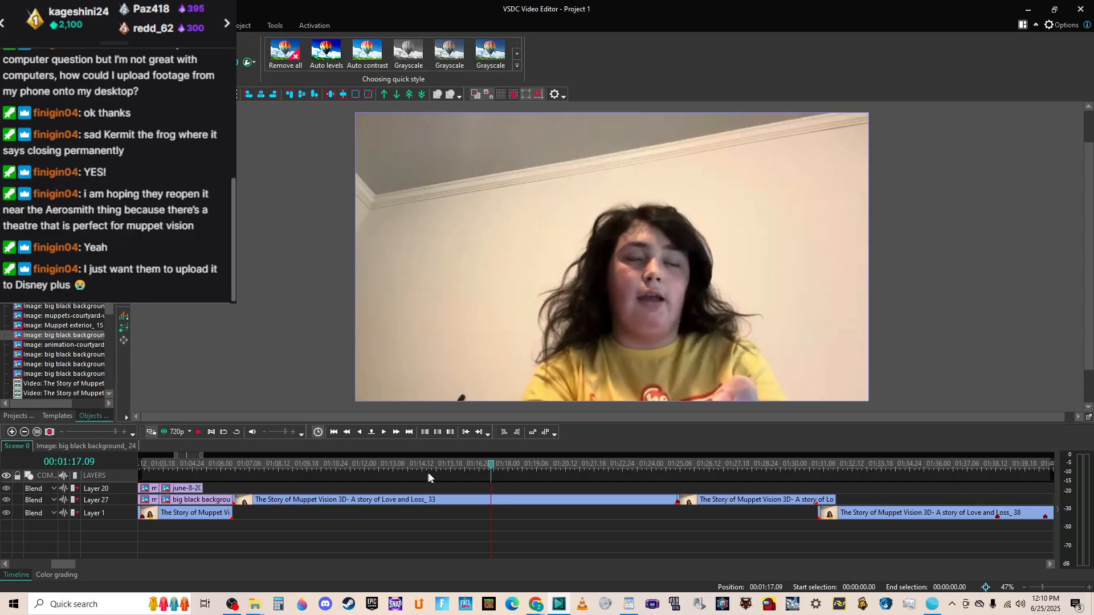
Open the Love and Loss_ 33 clip on Layer 27 for cutting and splitting in a maximized window, zoomed in near its beginning.
right_click(443, 502)
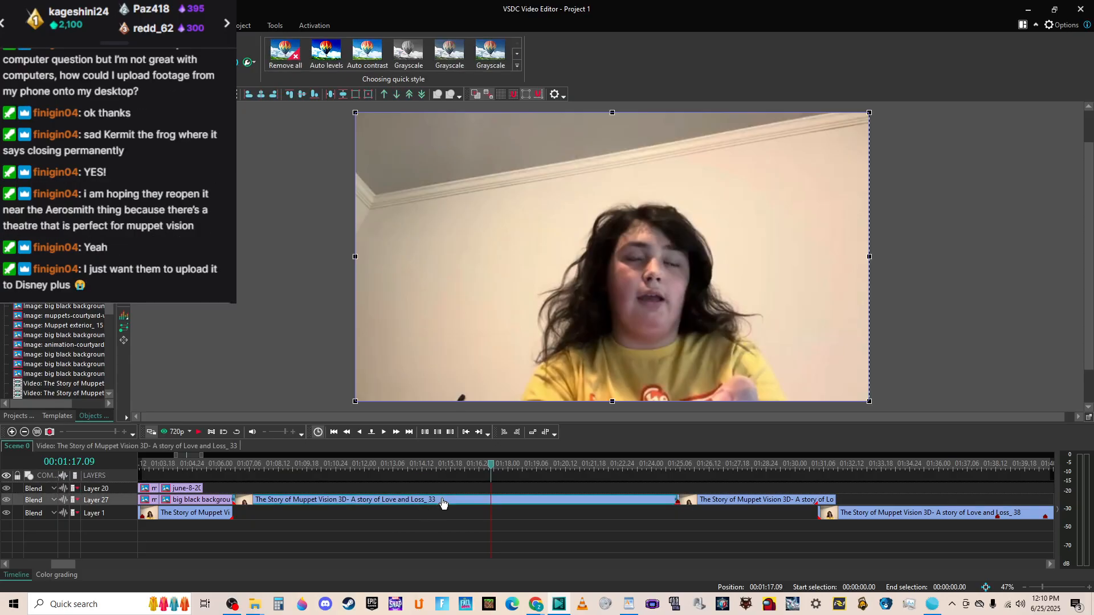
click(516, 349)
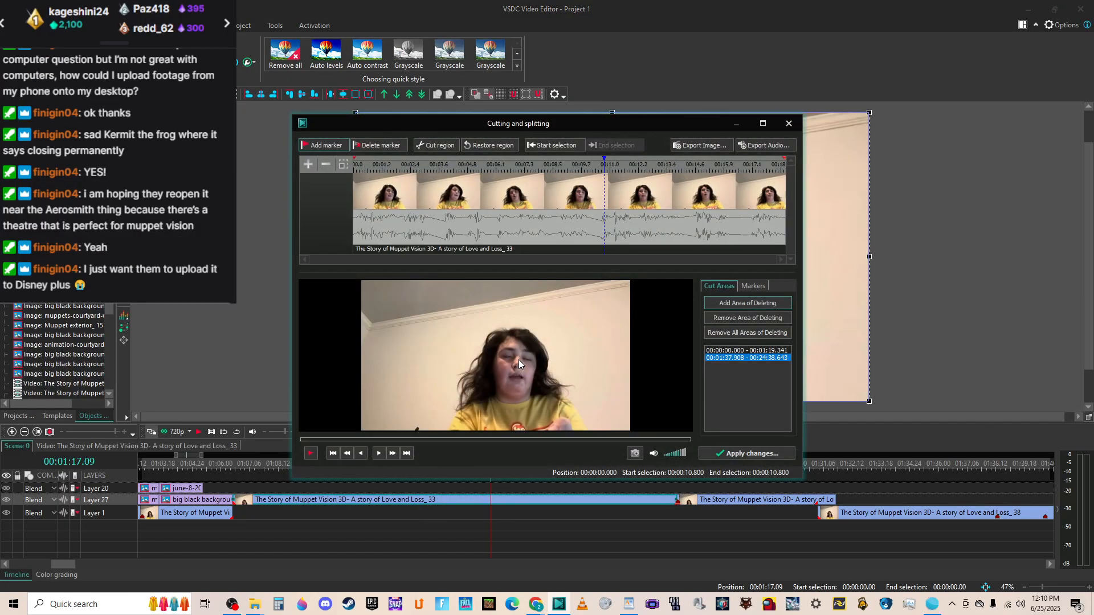
click(762, 123)
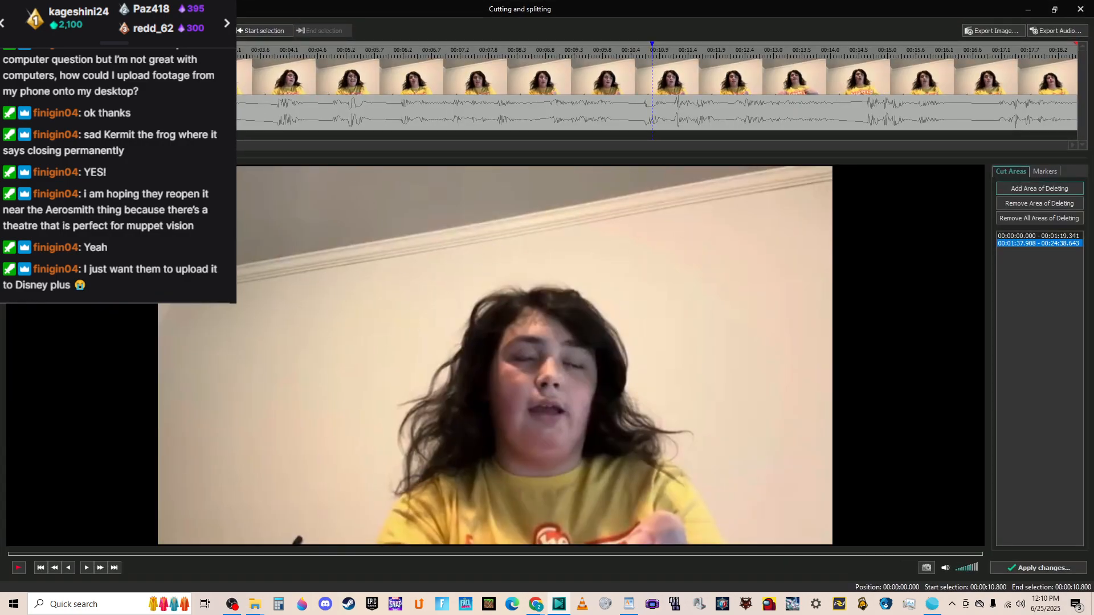
scroll(578, 106, up, 3)
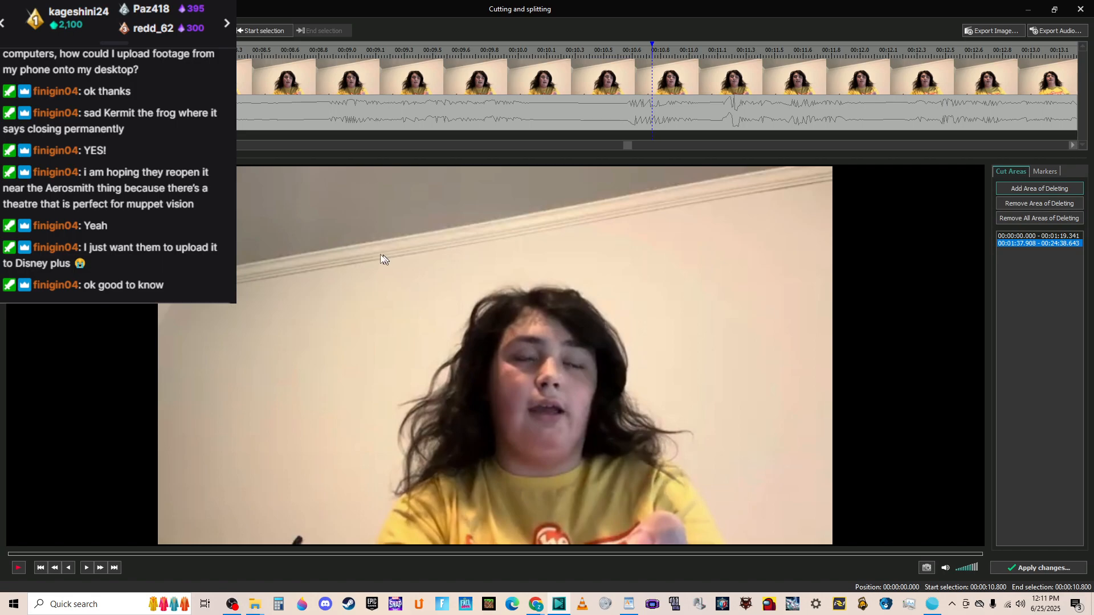
click(122, 77)
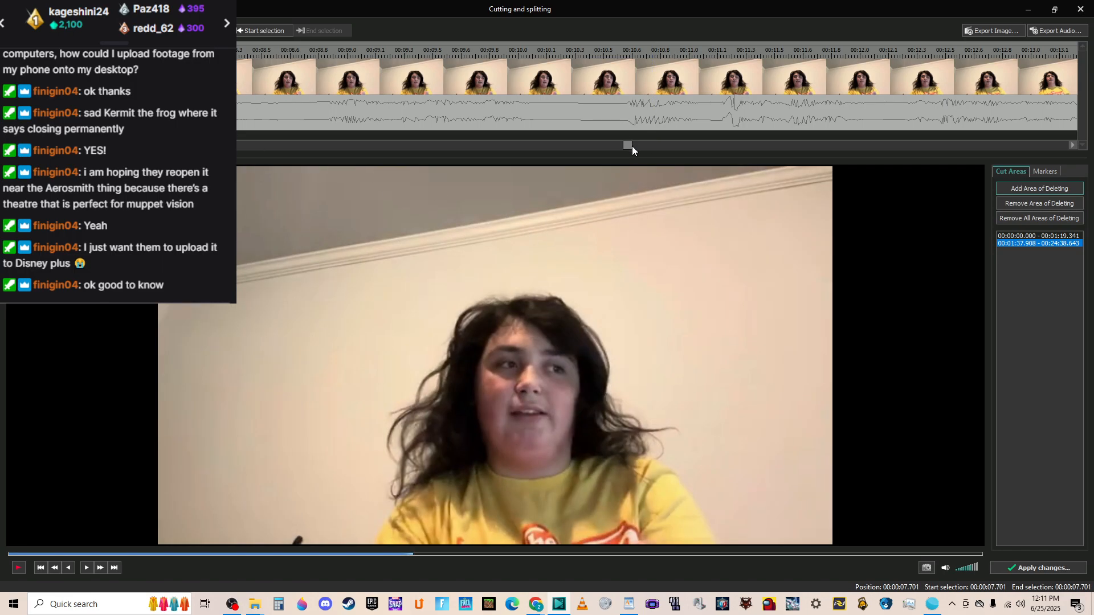
drag(630, 146, 228, 159)
click(128, 85)
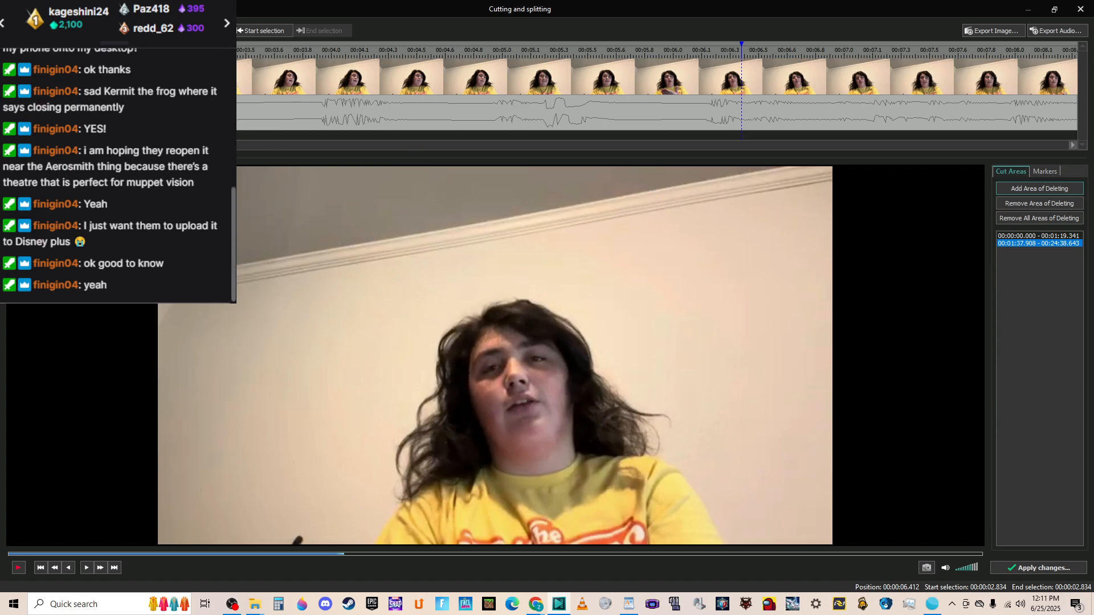
Play the clip's passage between about 3 and 7.5 seconds to find a pause worth cutting.
click(207, 113)
drag(208, 113, 504, 63)
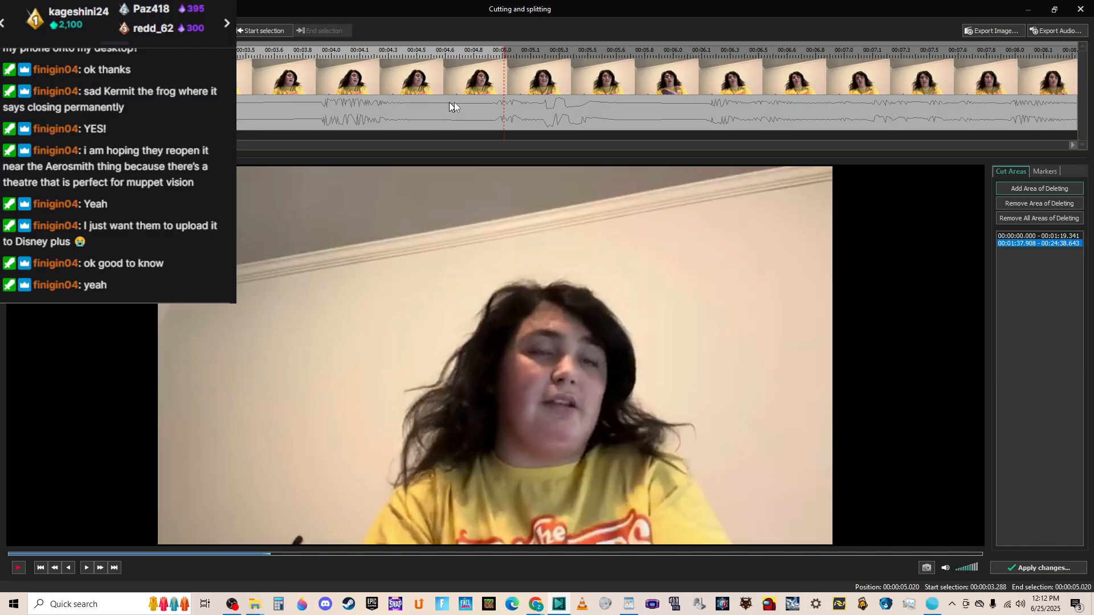
click(567, 50)
key(space)
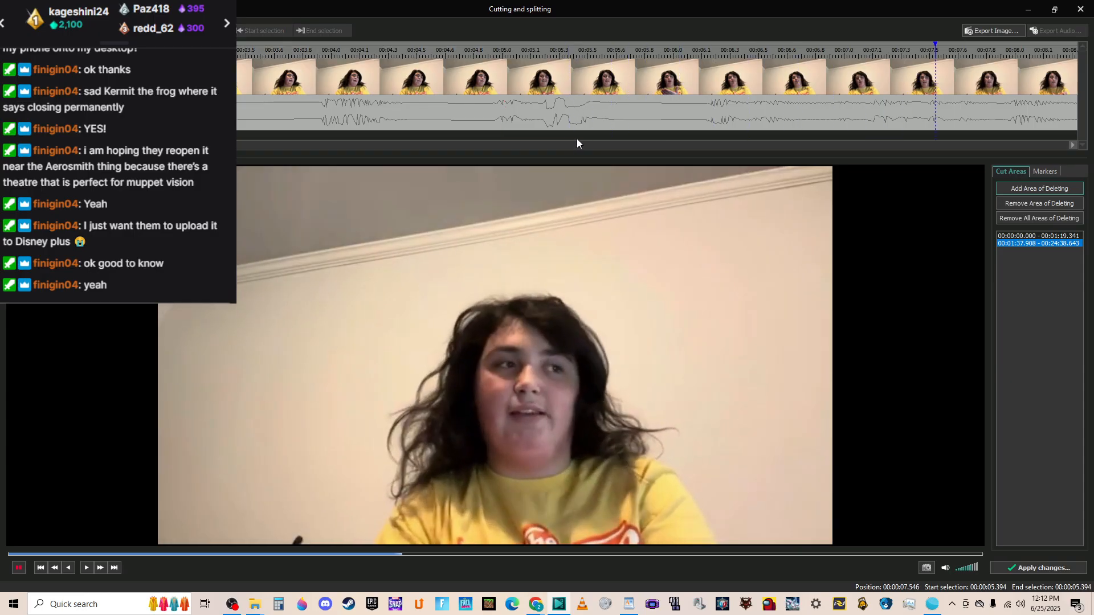
key(space)
click(334, 48)
key(space)
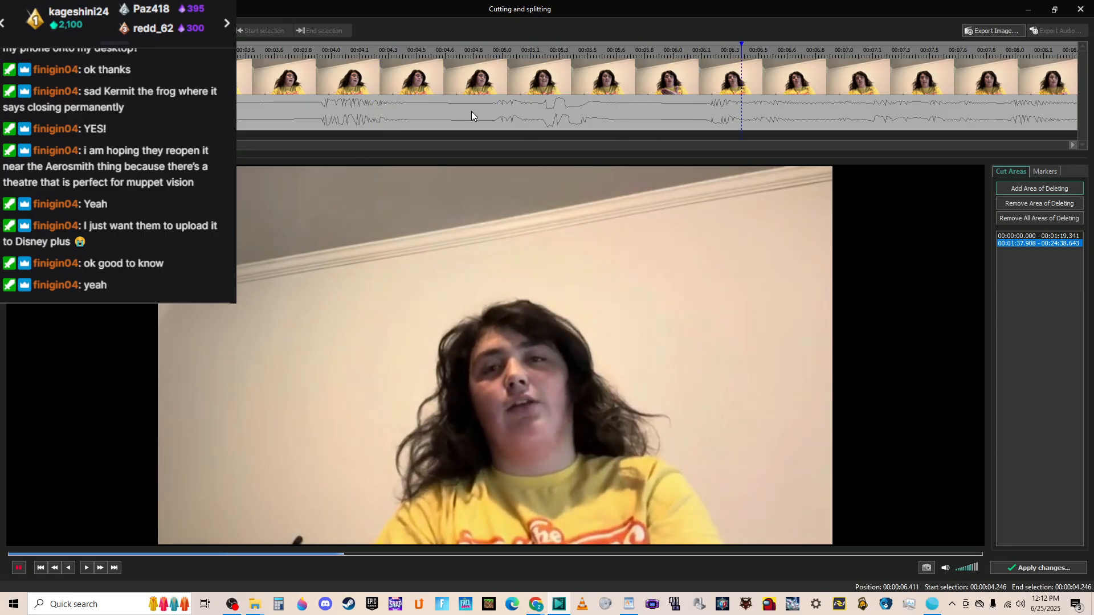
key(space)
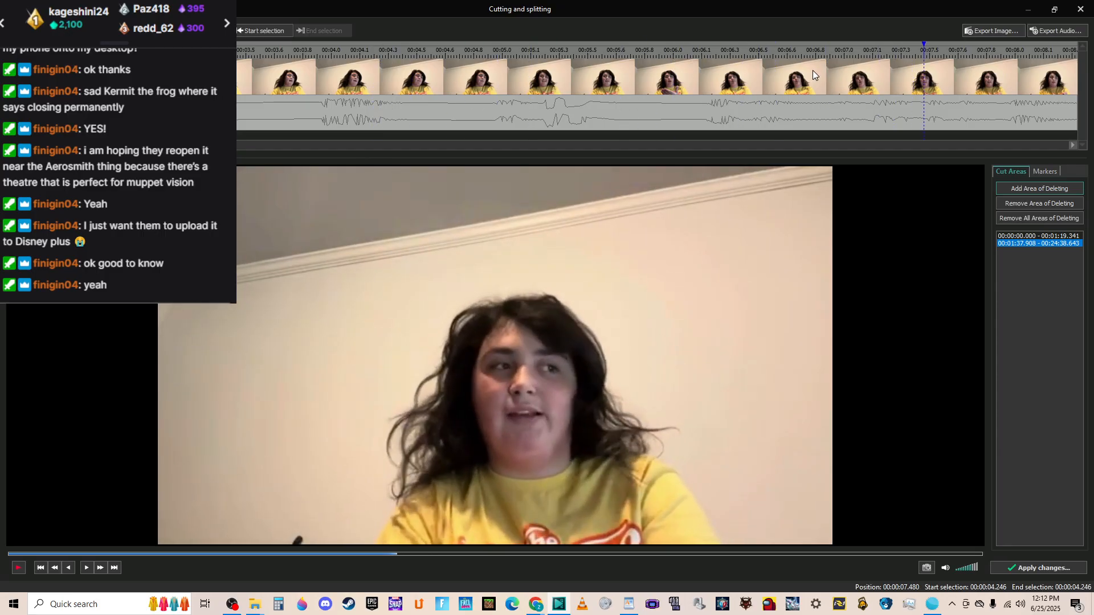
Replay the speech from about 6.14 seconds and cut out the short section between about 6.763 and 6.956 seconds.
drag(793, 57, 833, 64)
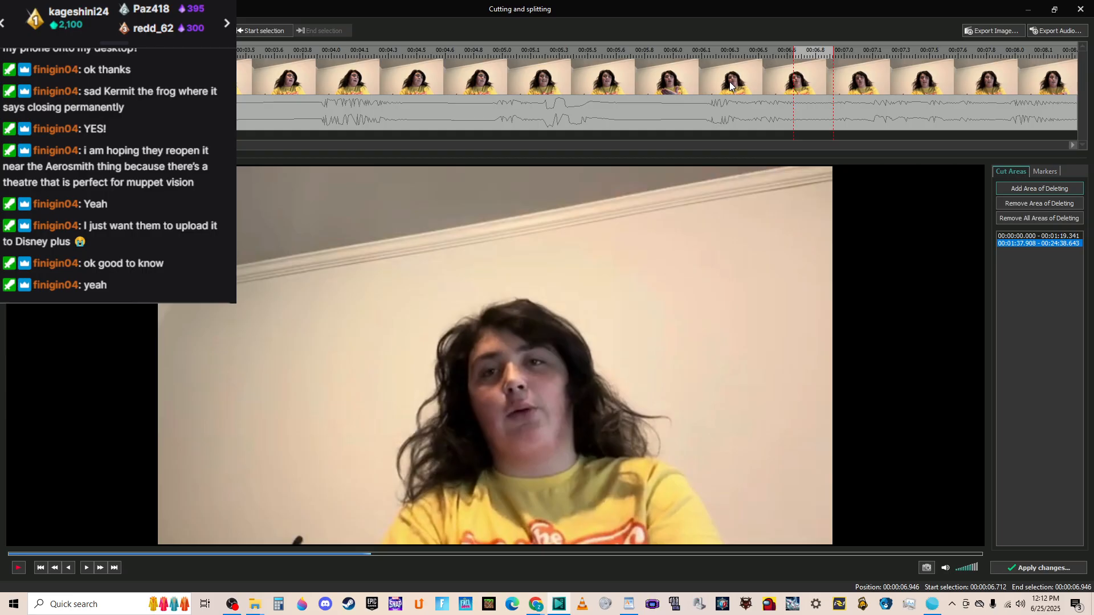
click(708, 97)
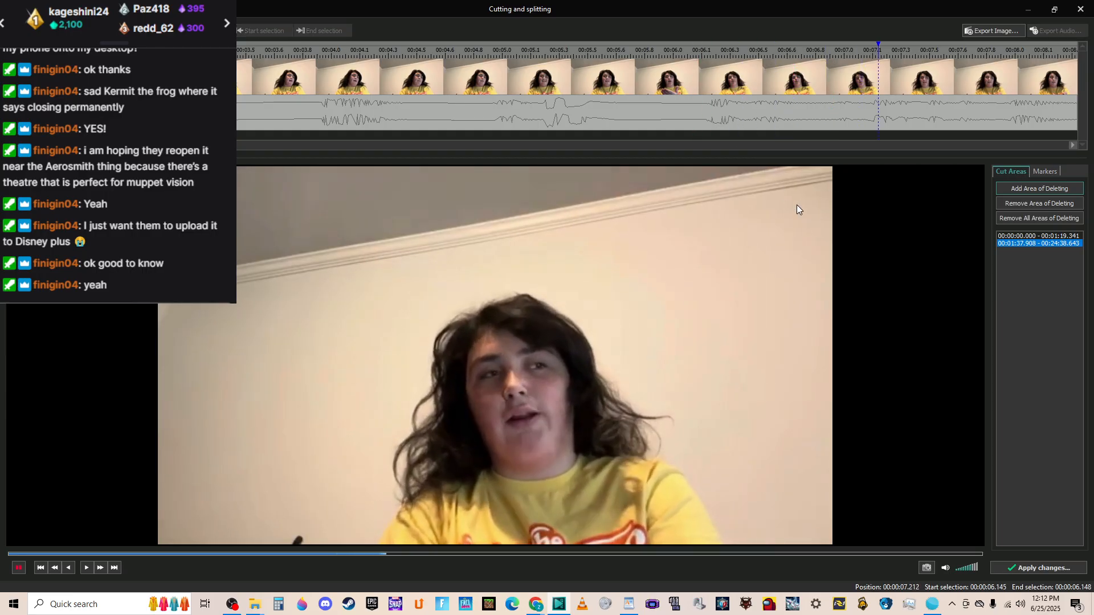
key(space)
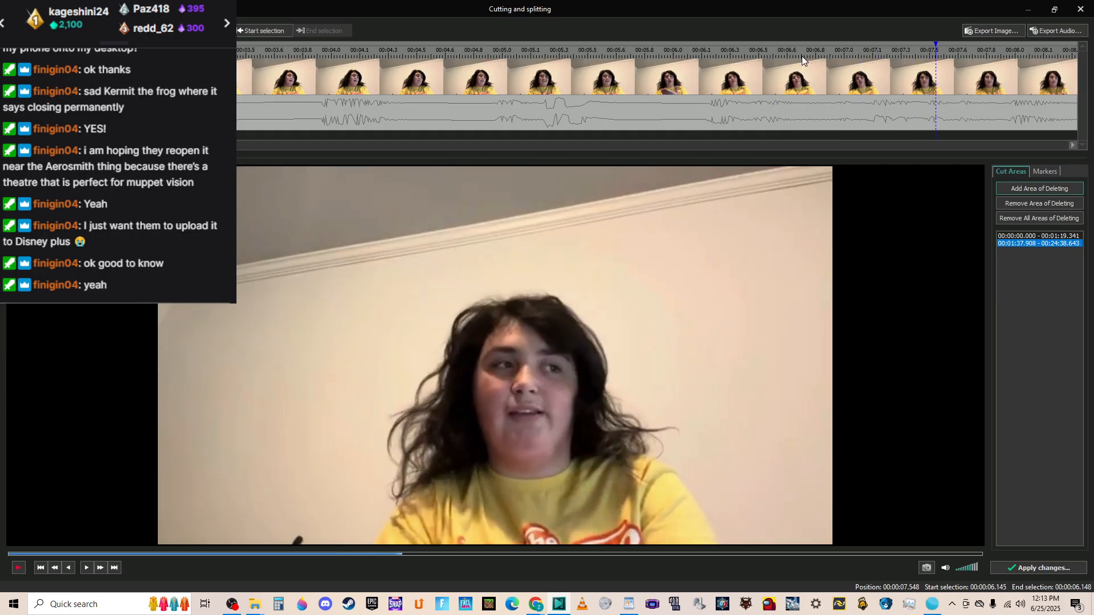
click(708, 72)
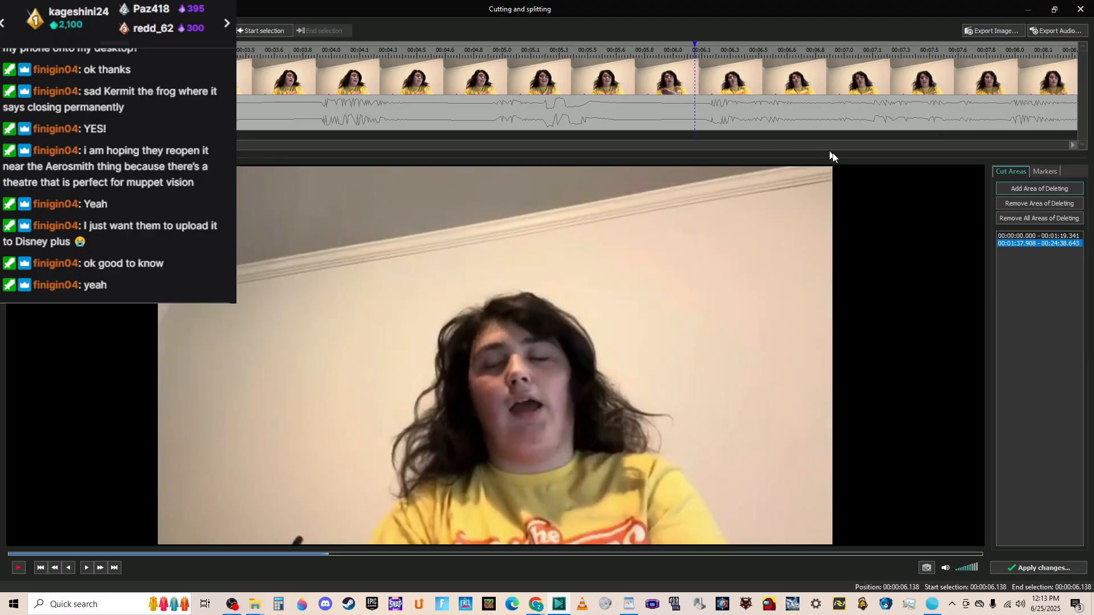
key(space)
click(835, 53)
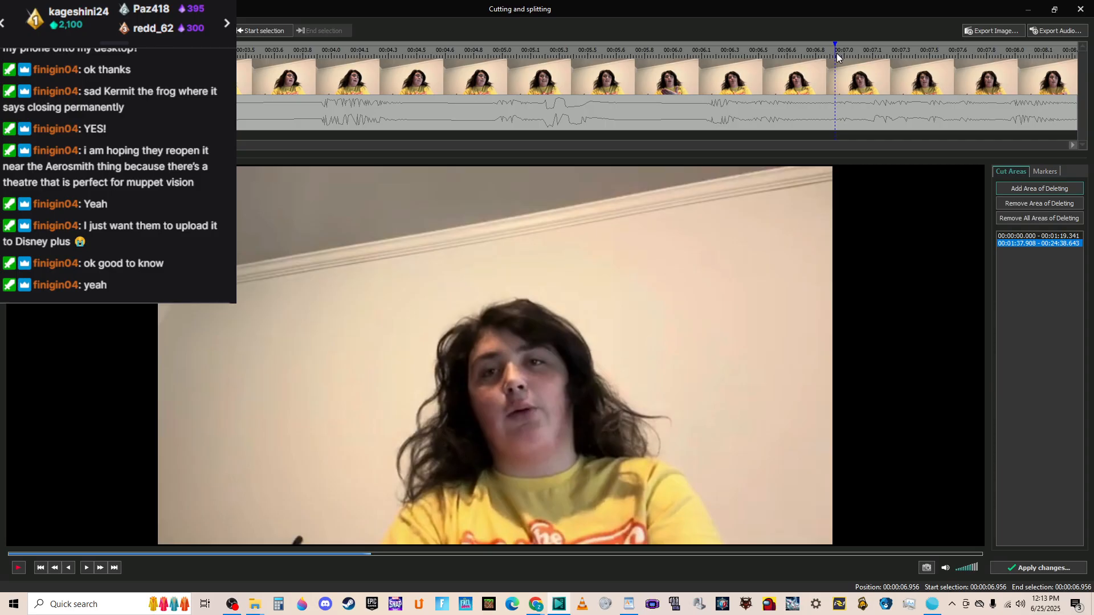
drag(836, 53, 801, 53)
key(Delete)
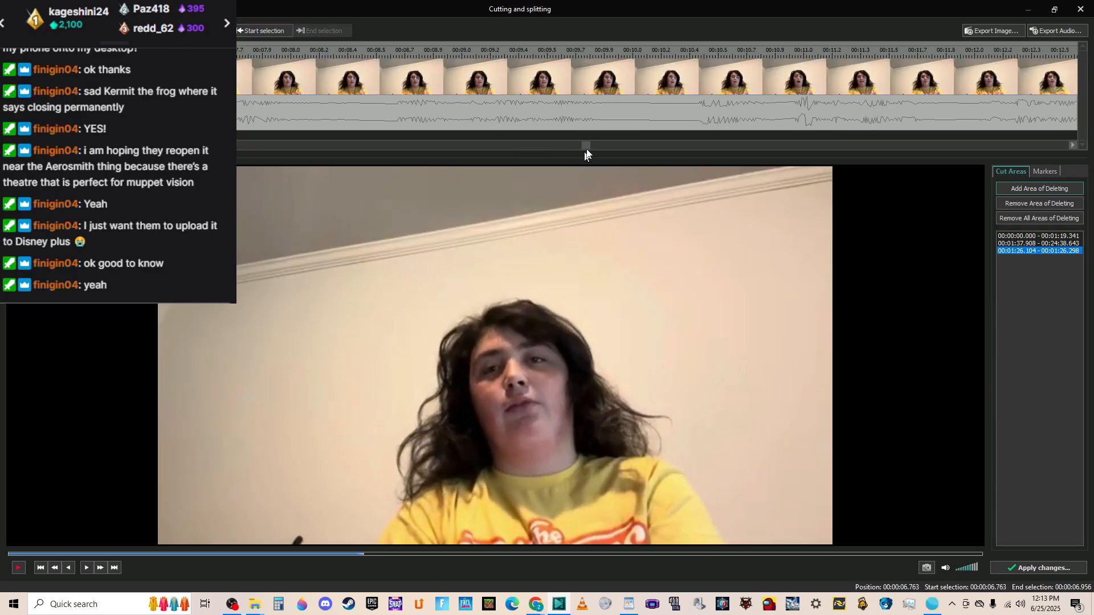
drag(578, 145, 452, 145)
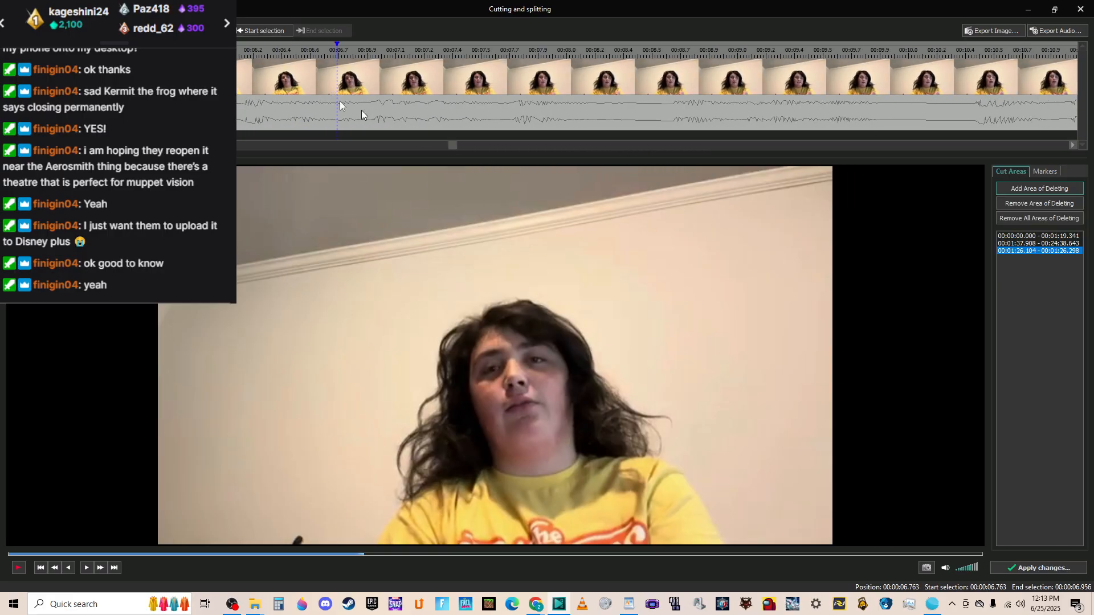
Play on from about 6.76 seconds, find the next pause and cut out the section between about 8.215 and 8.697 seconds.
key(space)
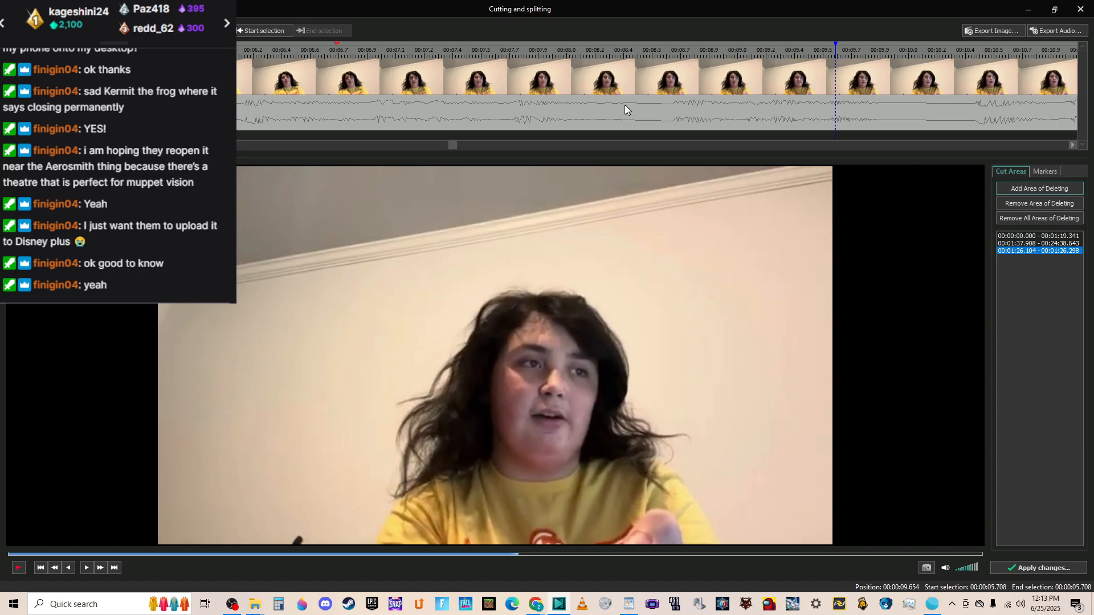
click(458, 54)
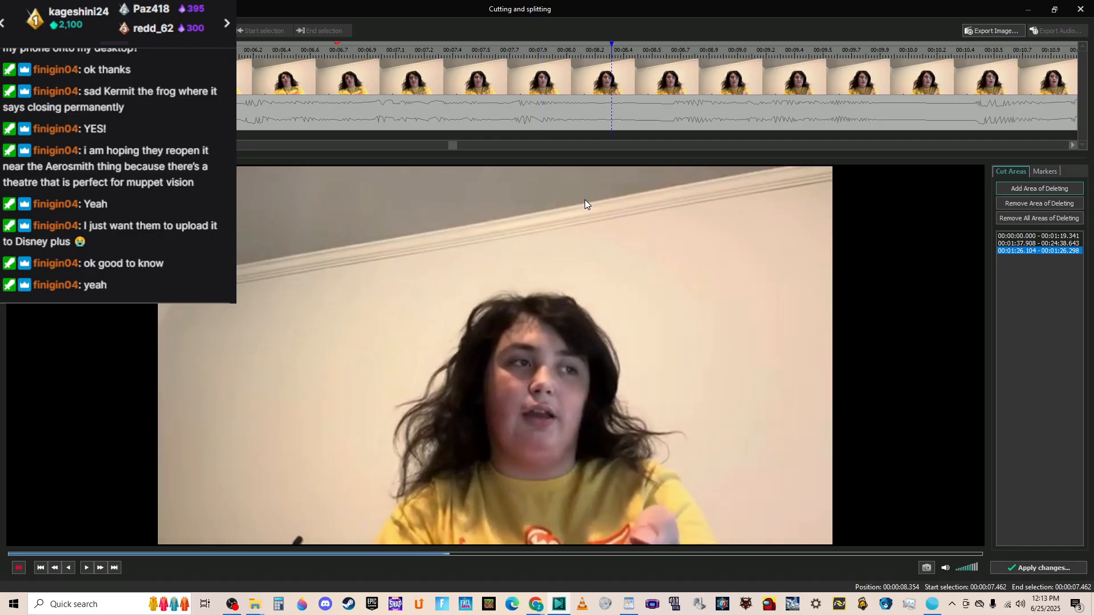
click(665, 53)
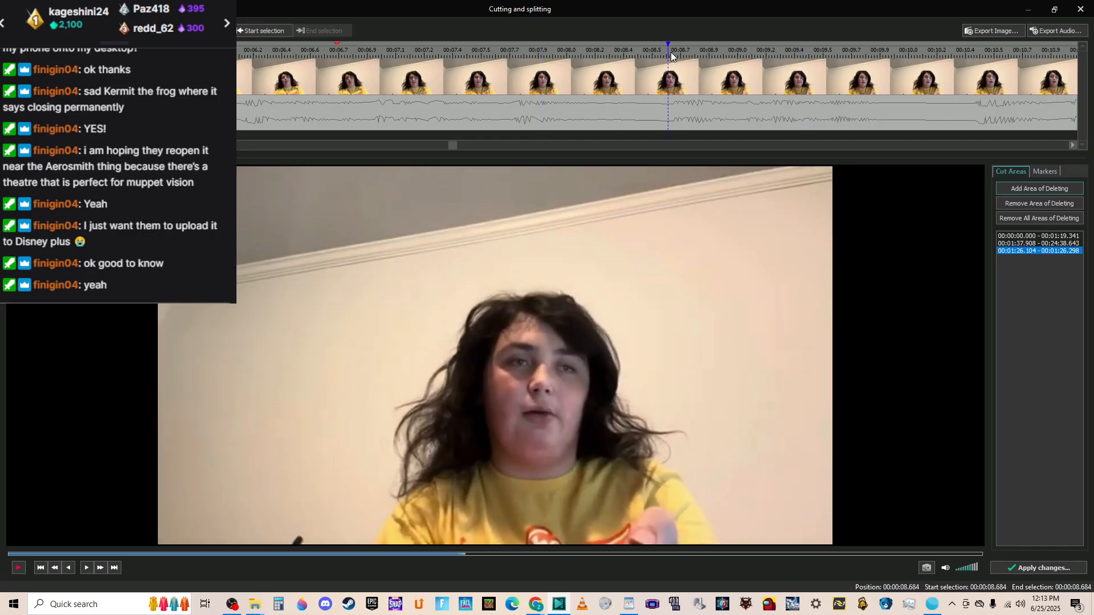
drag(671, 52, 588, 53)
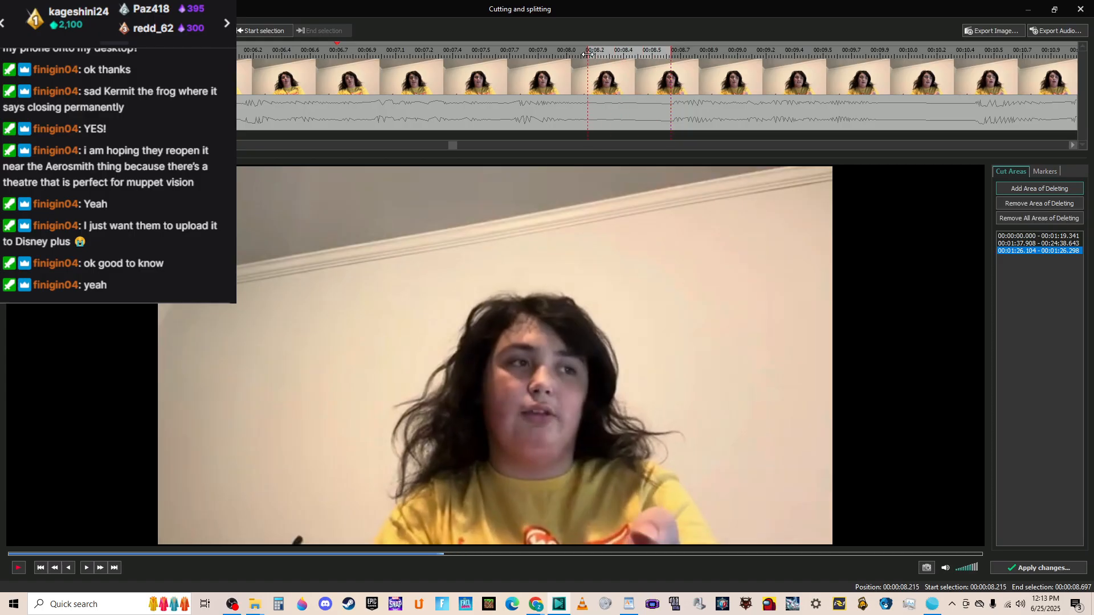
key(Delete)
Replay the speech from about 7.7 seconds and again from about 6 seconds to check how it flows across the cuts.
drag(452, 146, 423, 146)
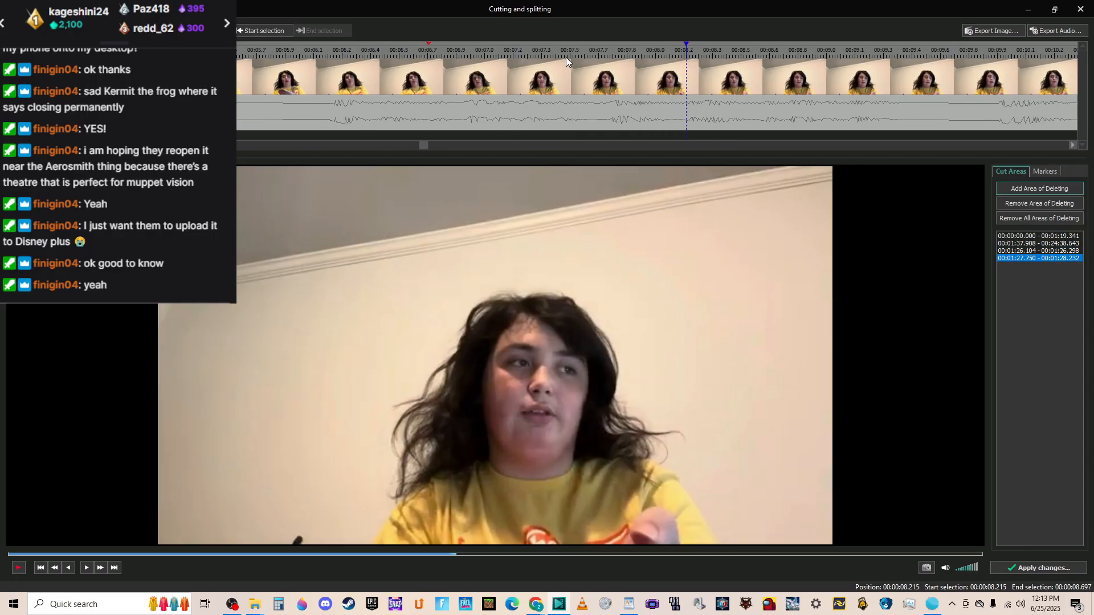
click(601, 52)
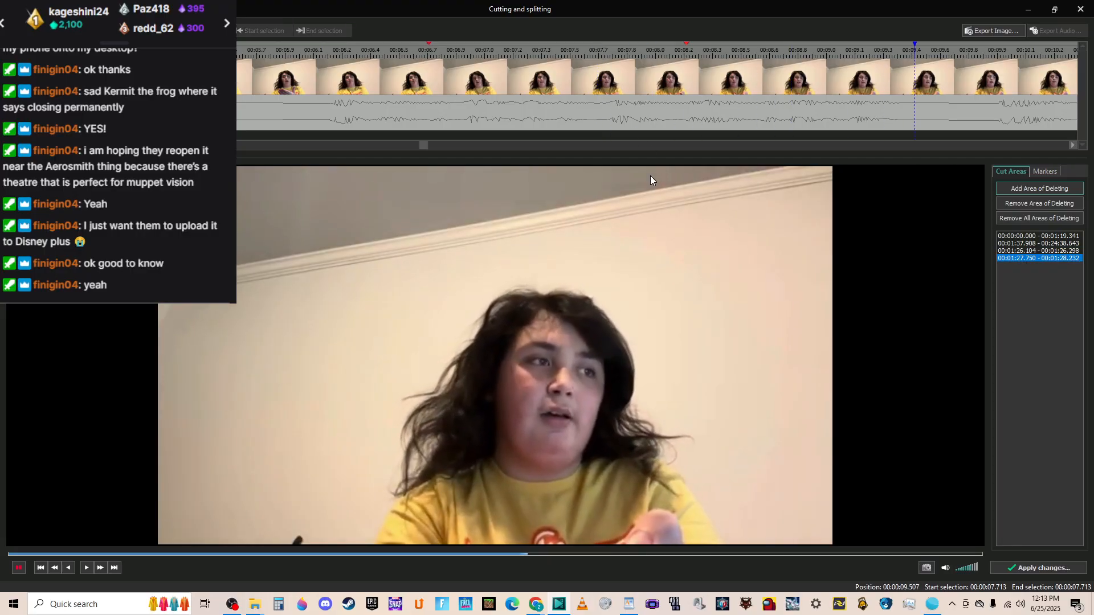
click(302, 48)
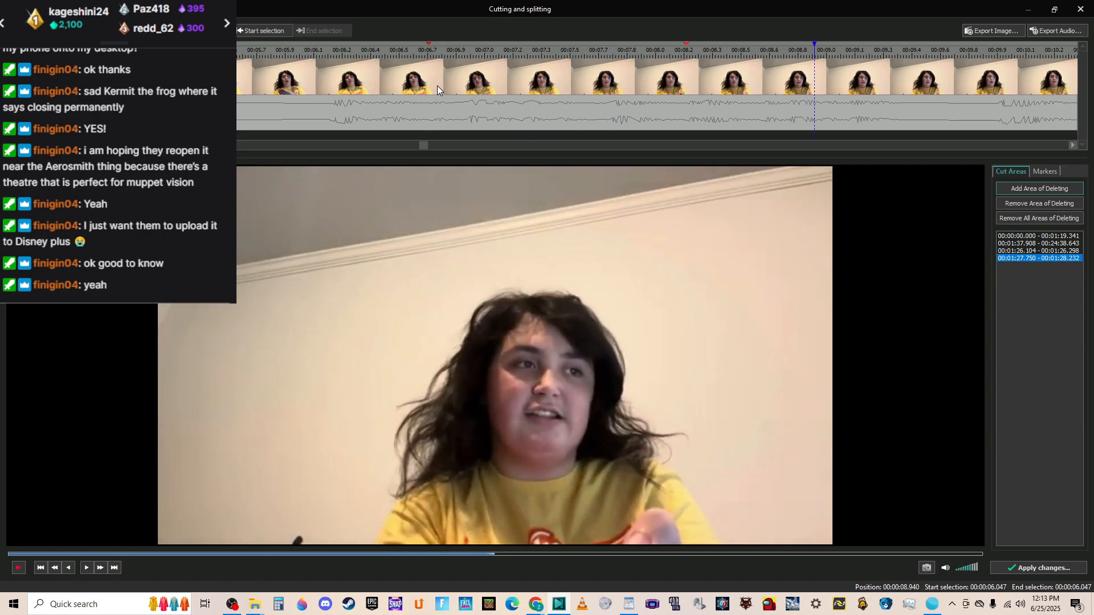
click(289, 50)
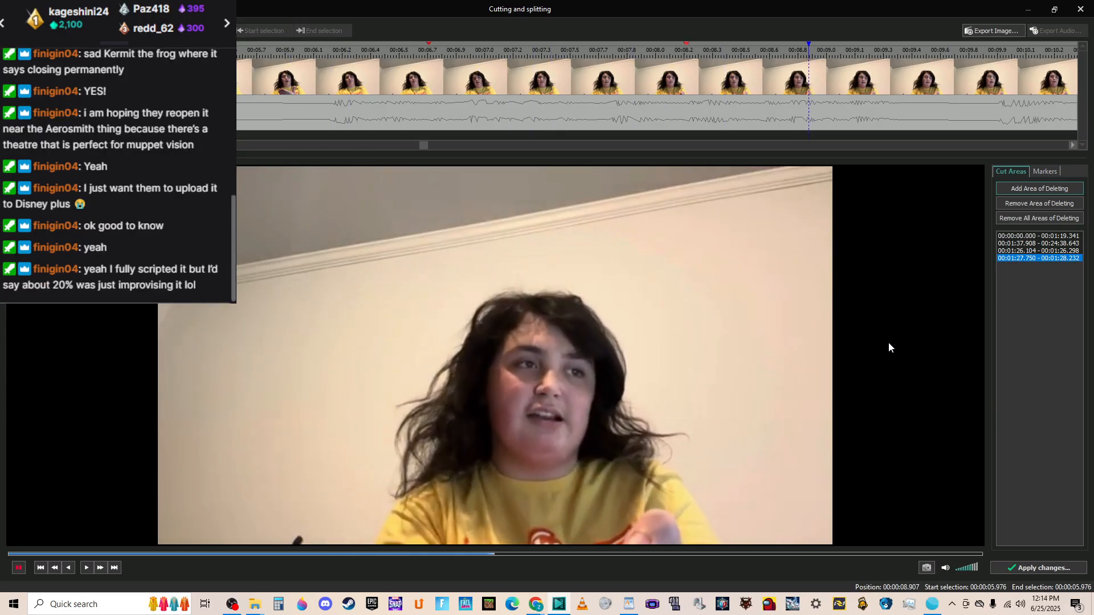
key(space)
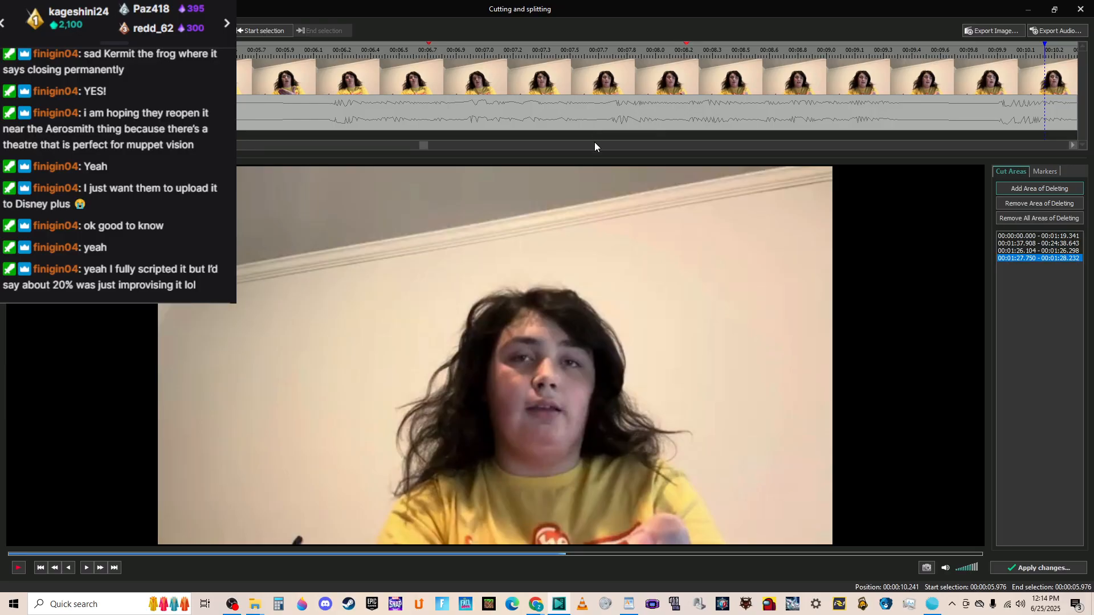
Play the clip from about 8 seconds through to its end and apply the cuts to the Love and Loss_ 33 clip.
click(653, 59)
key(space)
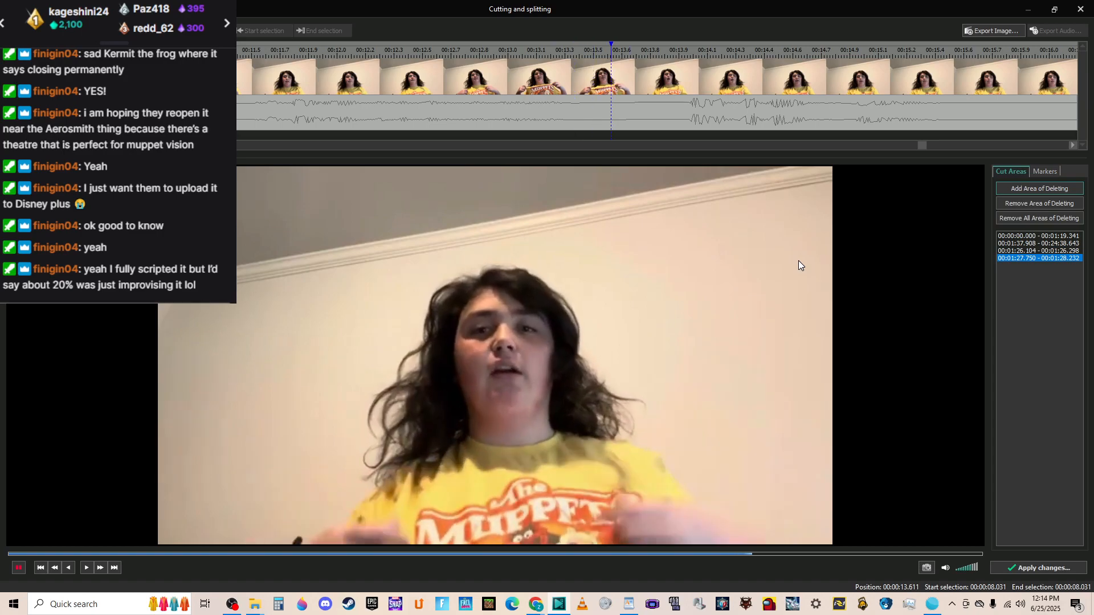
key(space)
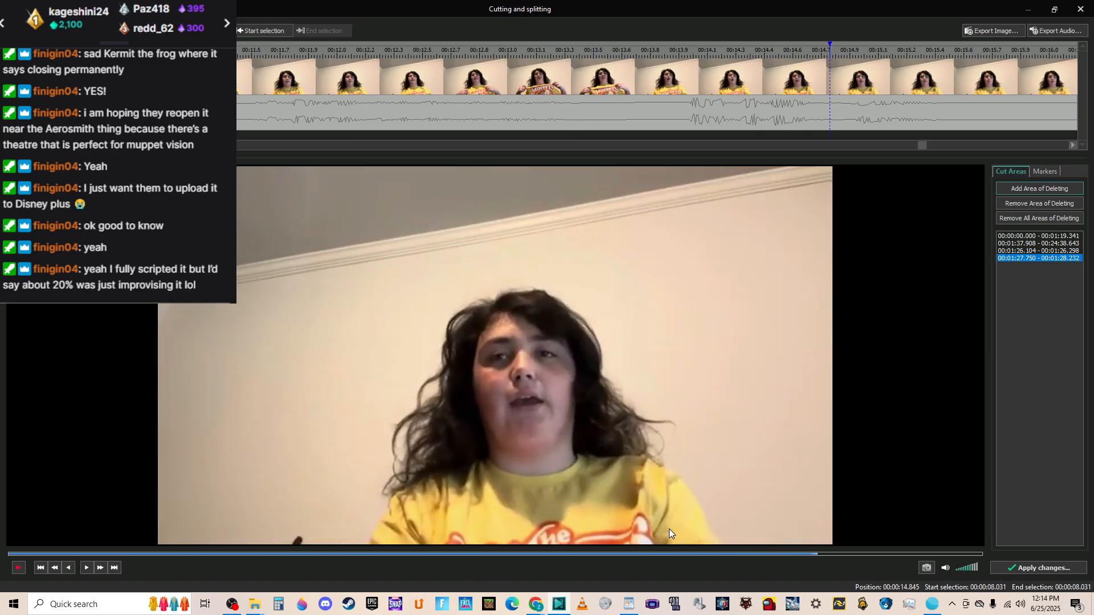
key(space)
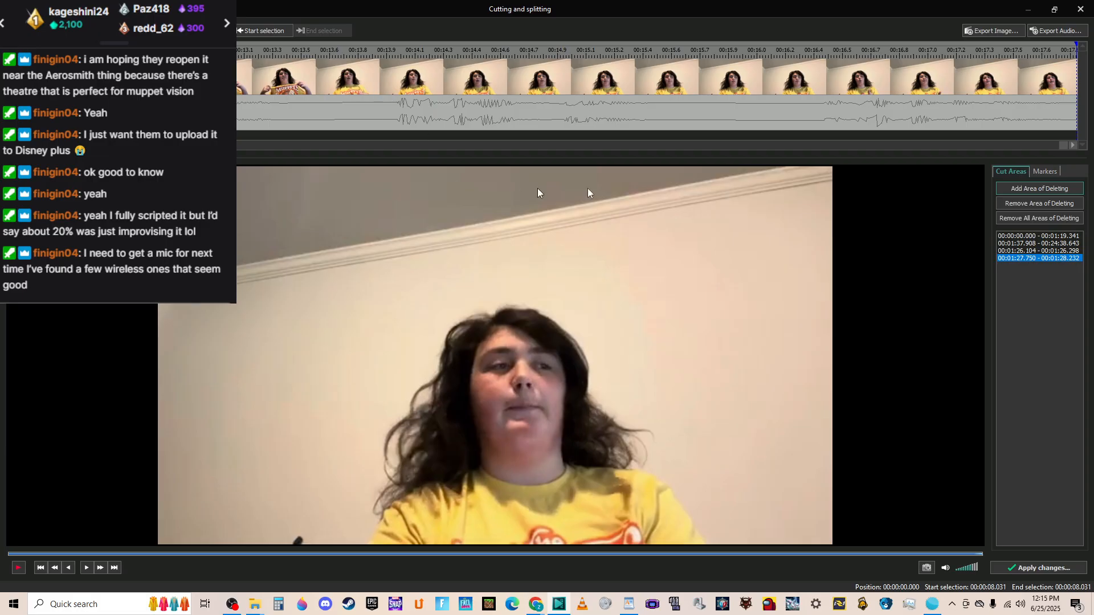
click(1064, 567)
click(581, 297)
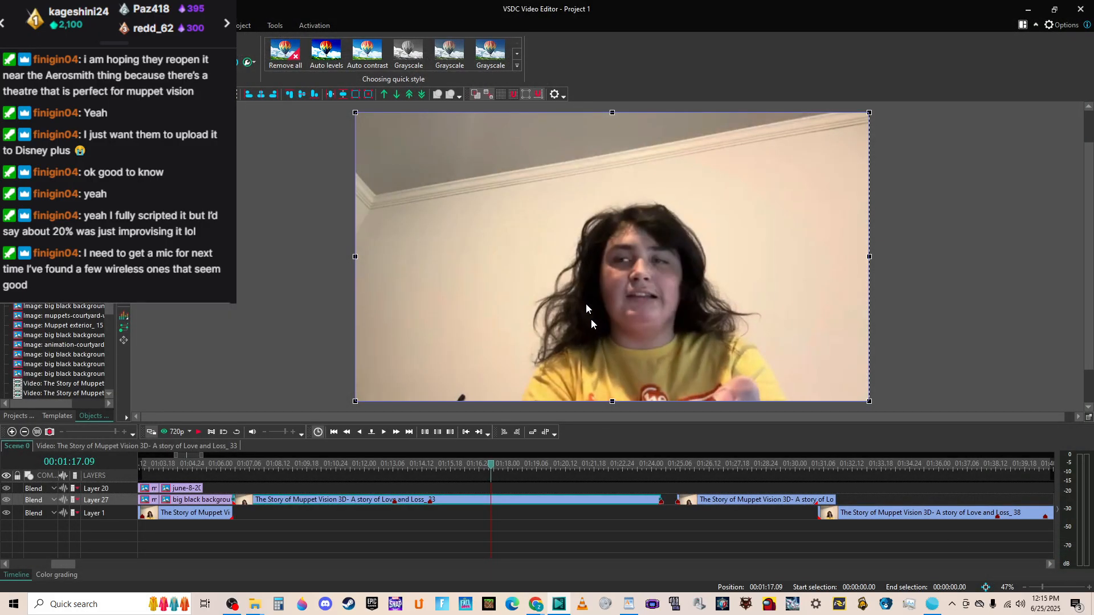
Play Layer 27 near 00:01:24 and again from about 00:01:13 to review the trimmed clip and the gap behind it.
click(722, 513)
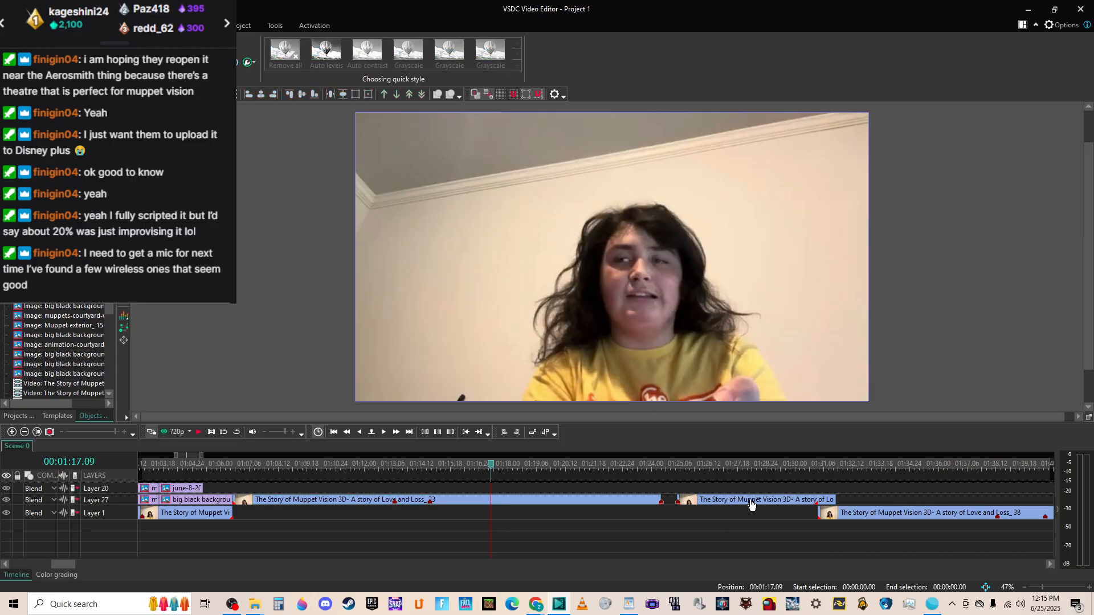
click(652, 468)
key(space)
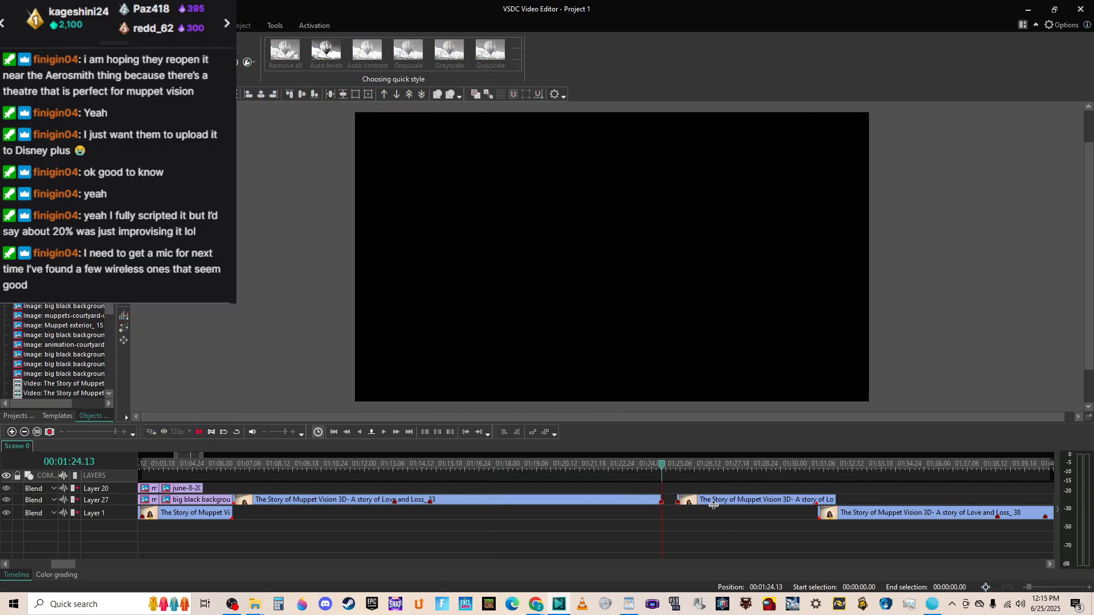
click(398, 471)
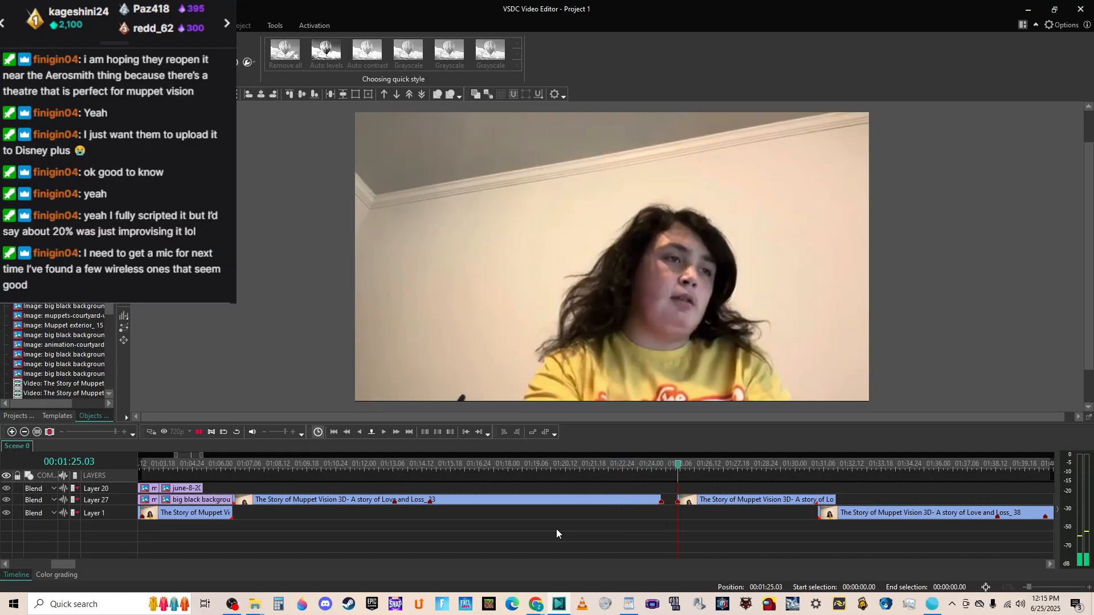
Move the Love and Loss_ 29 clip earlier on Layer 27 to follow the preceding clip directly at about 00:01:24.14, and play the transition.
key(space)
drag(769, 501, 749, 506)
key(space)
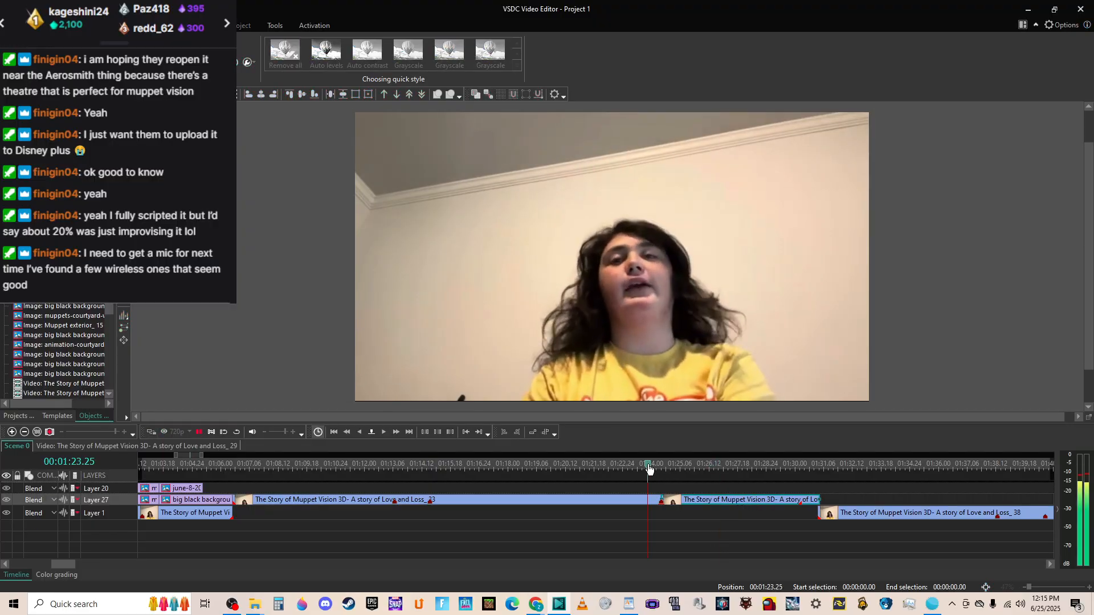
click(647, 464)
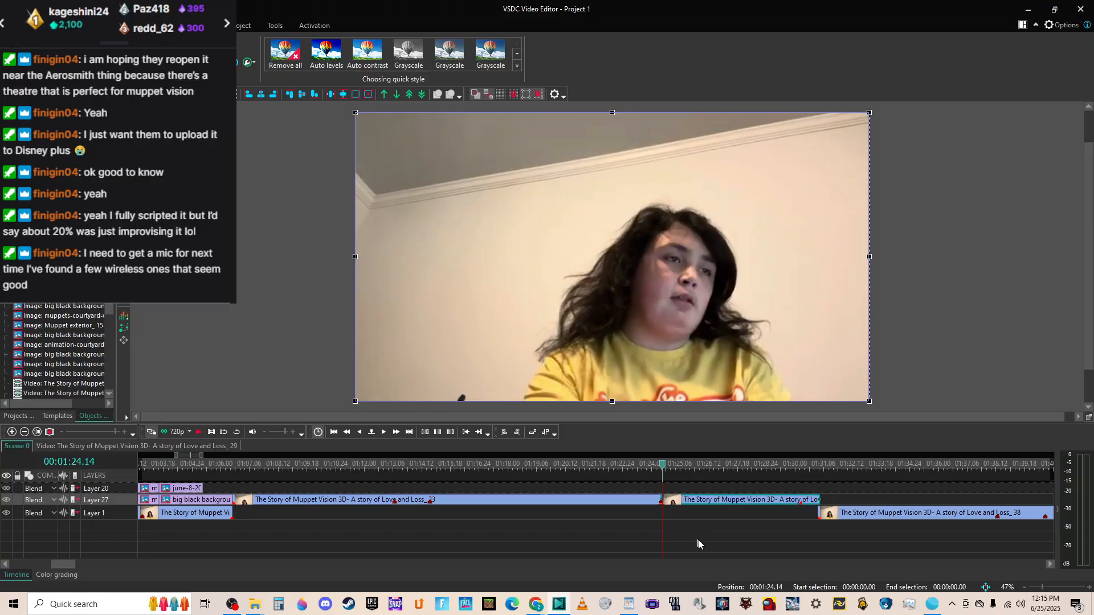
drag(657, 500, 661, 499)
Open the Love and Loss_ 29 clip on Layer 27 for cutting and splitting, zoomed in on its beginning.
right_click(692, 501)
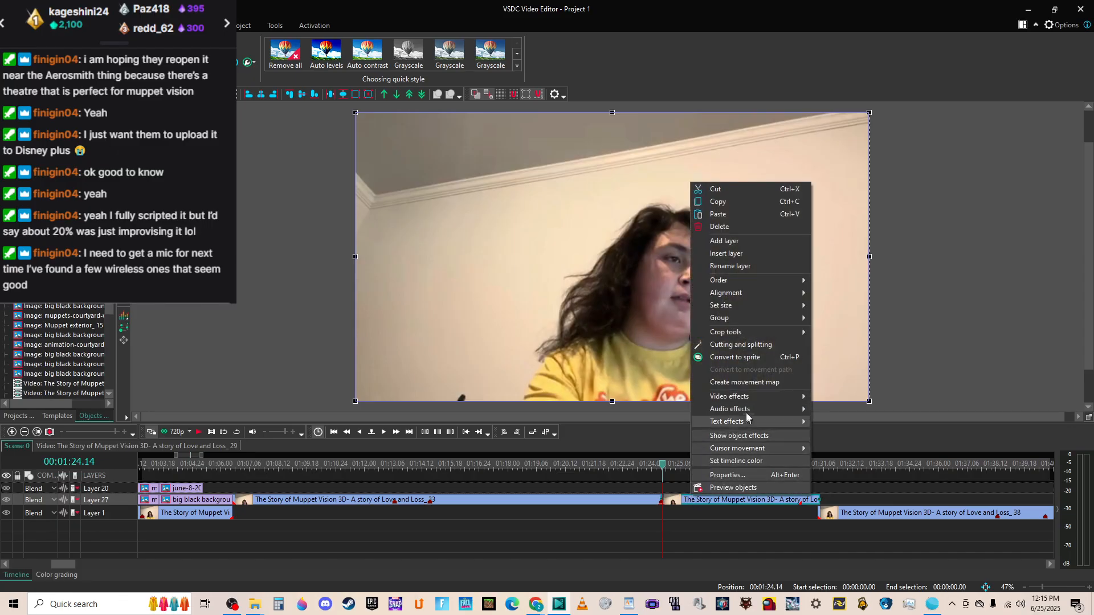
click(672, 515)
mouse_move(708, 504)
mouse_down()
mouse_move(727, 493)
mouse_move(706, 502)
mouse_up()
right_click(705, 504)
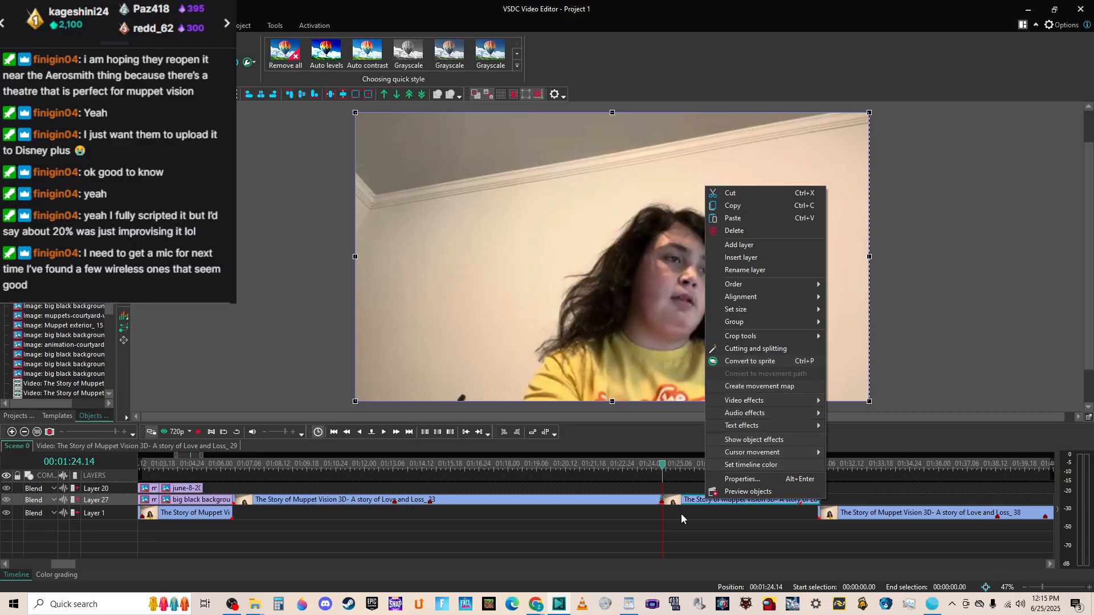
click(759, 353)
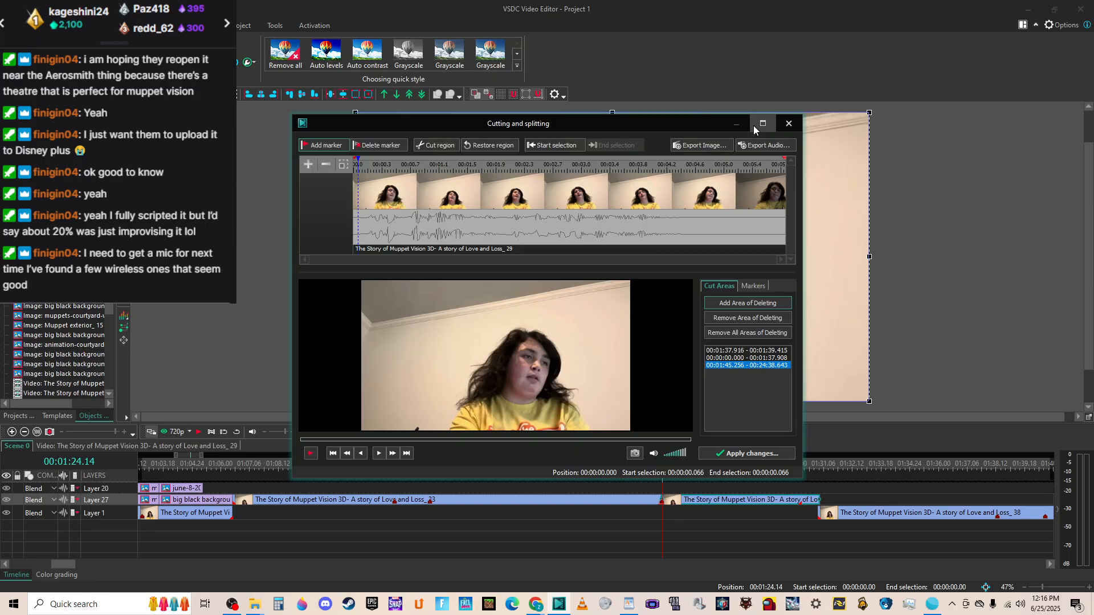
drag(669, 125, 847, 120)
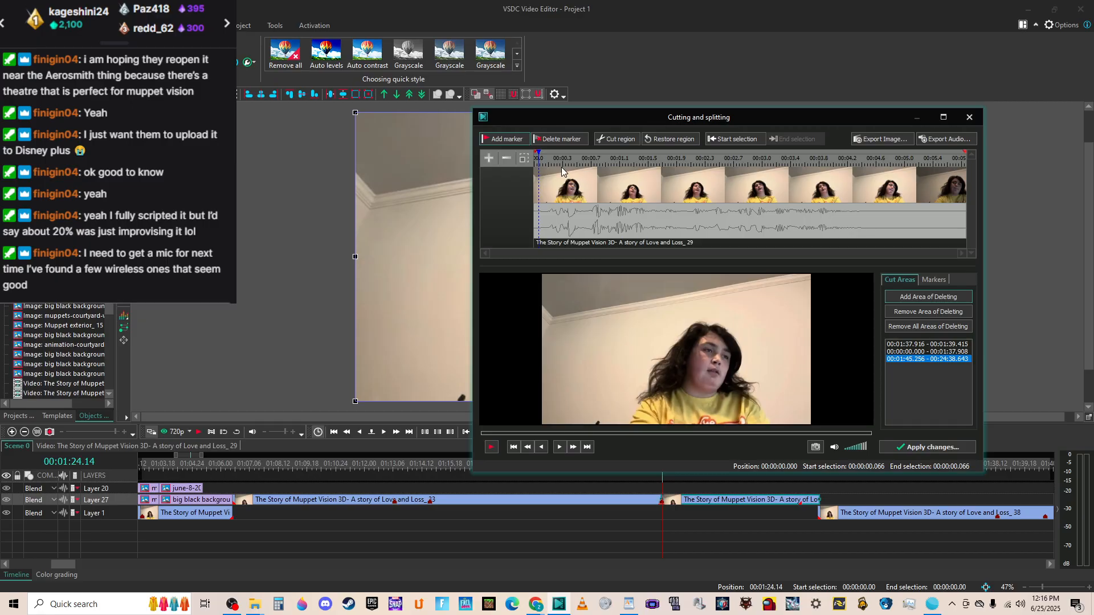
click(490, 157)
click(490, 157)
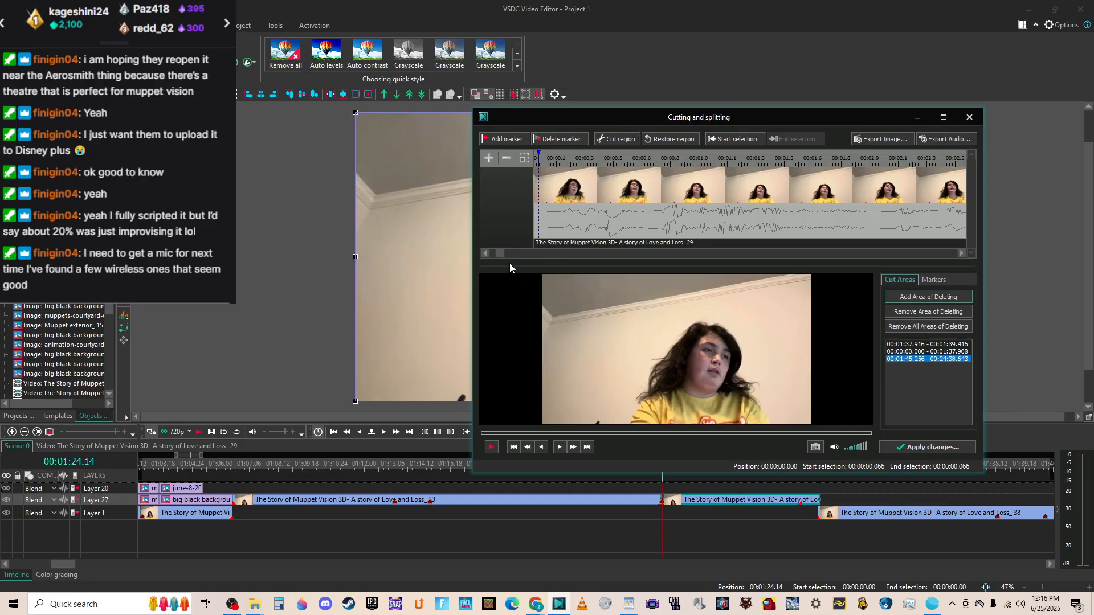
drag(501, 256, 478, 258)
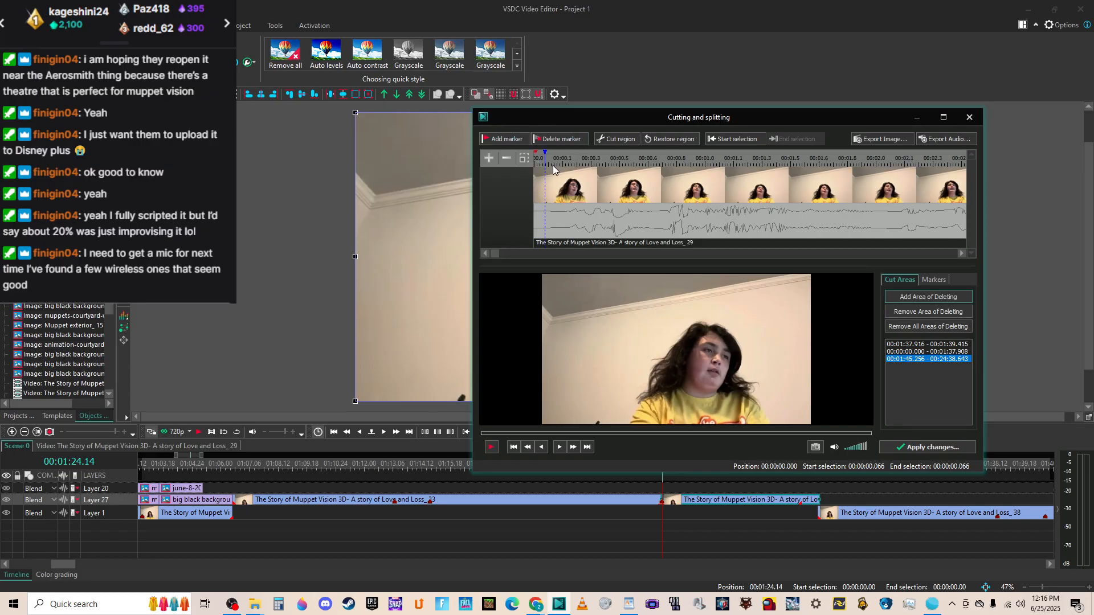
Add a marker at 0.066 seconds and compare the frames between about 0.07 and 0.25 seconds to find where the speech starts.
click(511, 140)
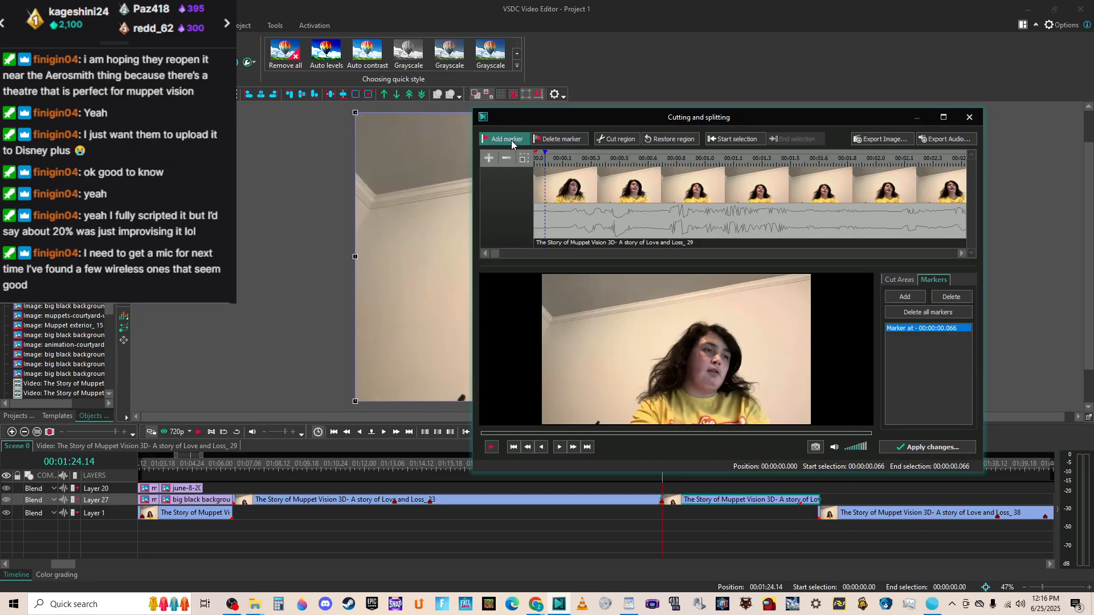
click(562, 159)
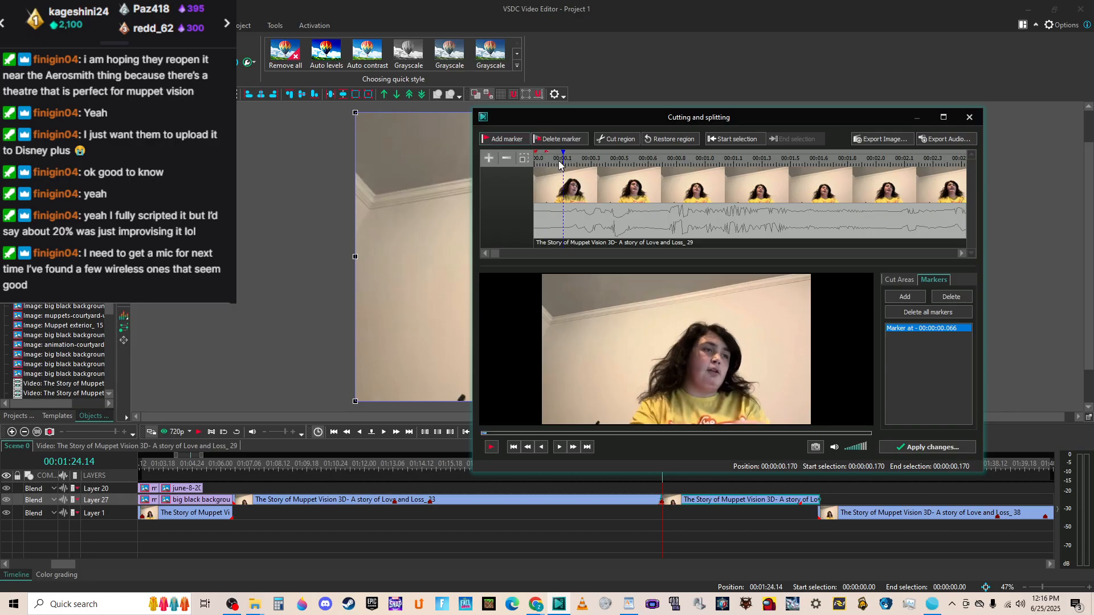
click(547, 159)
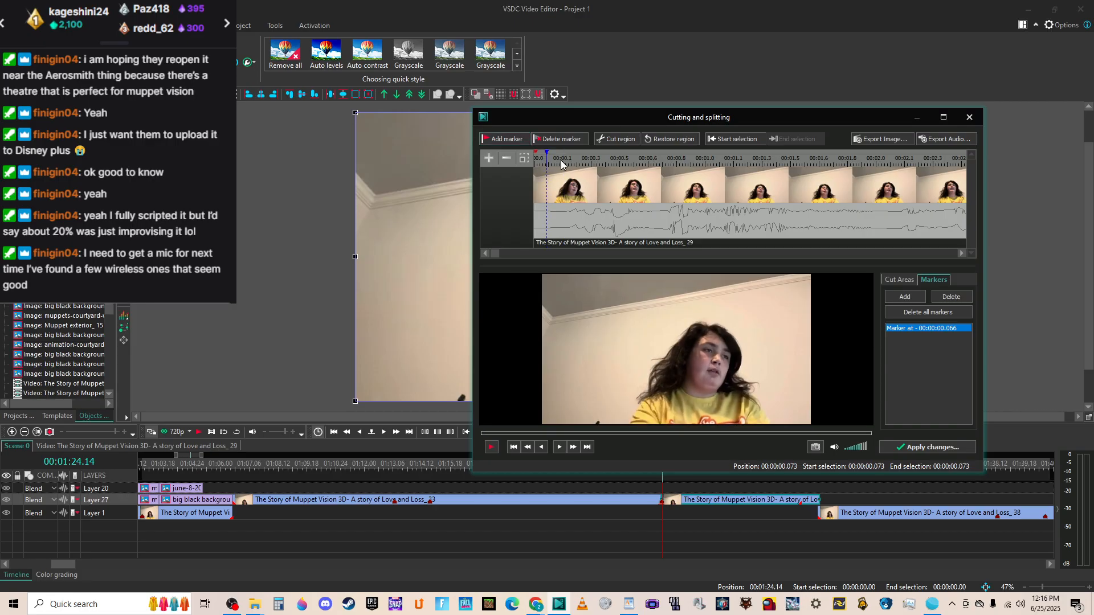
click(577, 160)
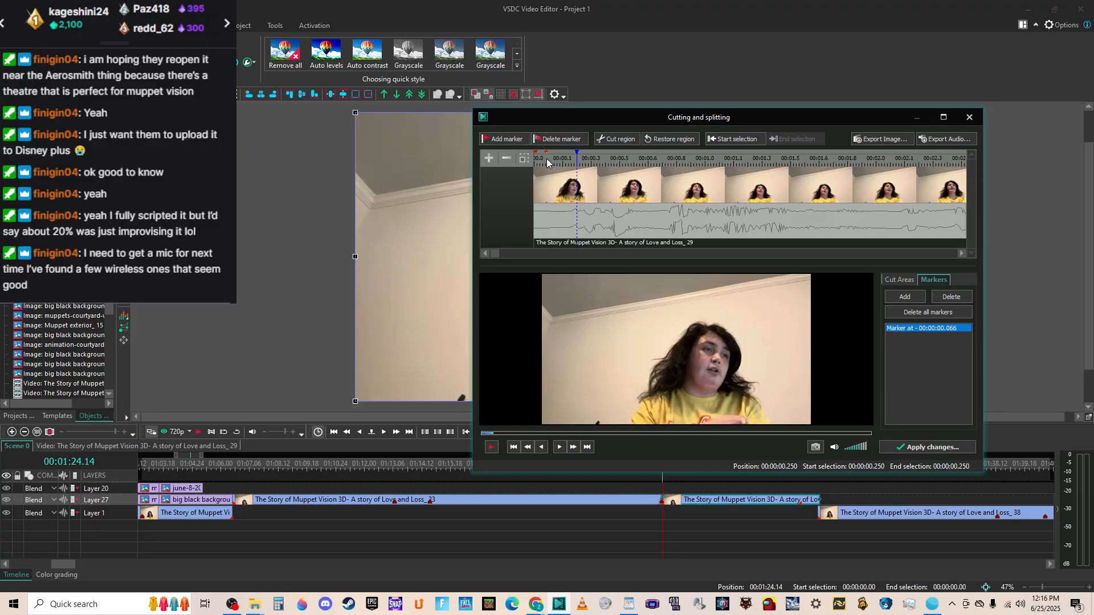
click(546, 158)
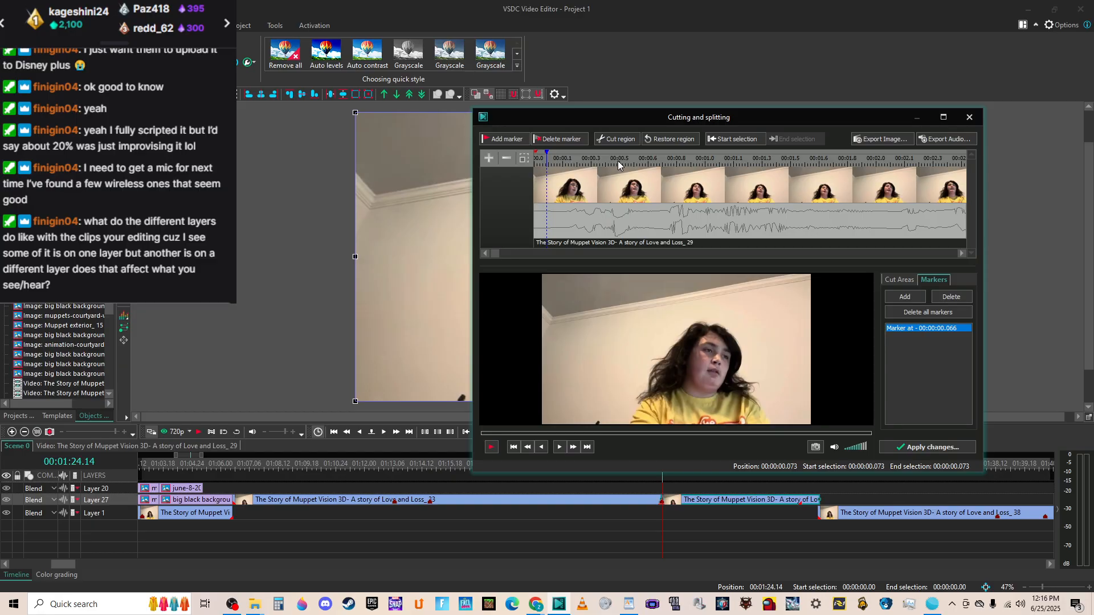
Play the opening from about 0.07 seconds, try cutting out the section from 0.070 to 1.060 seconds, and restore that region.
key(space)
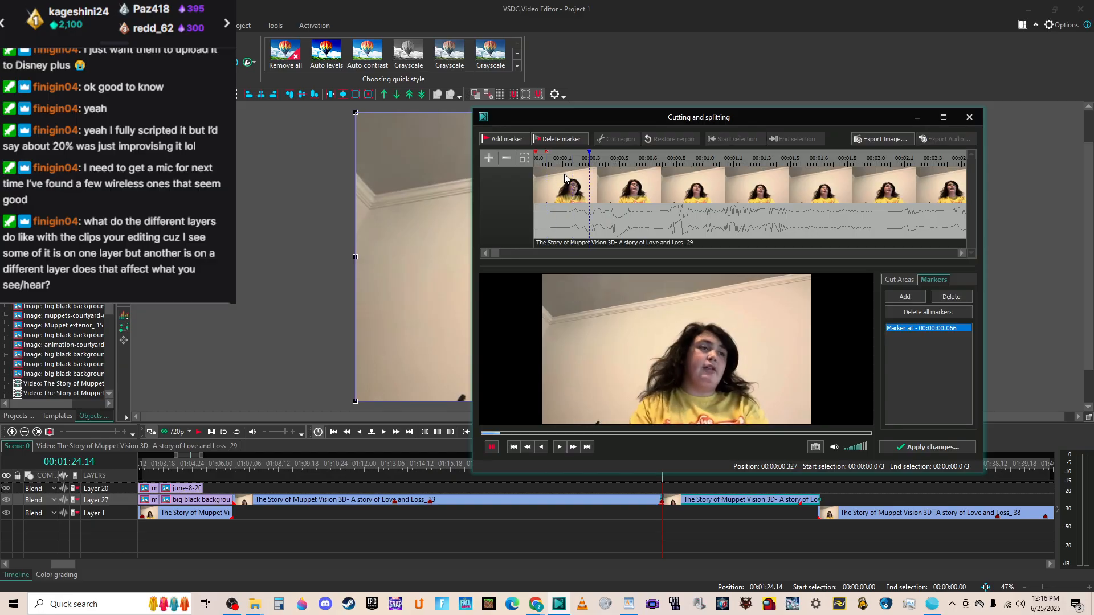
key(space)
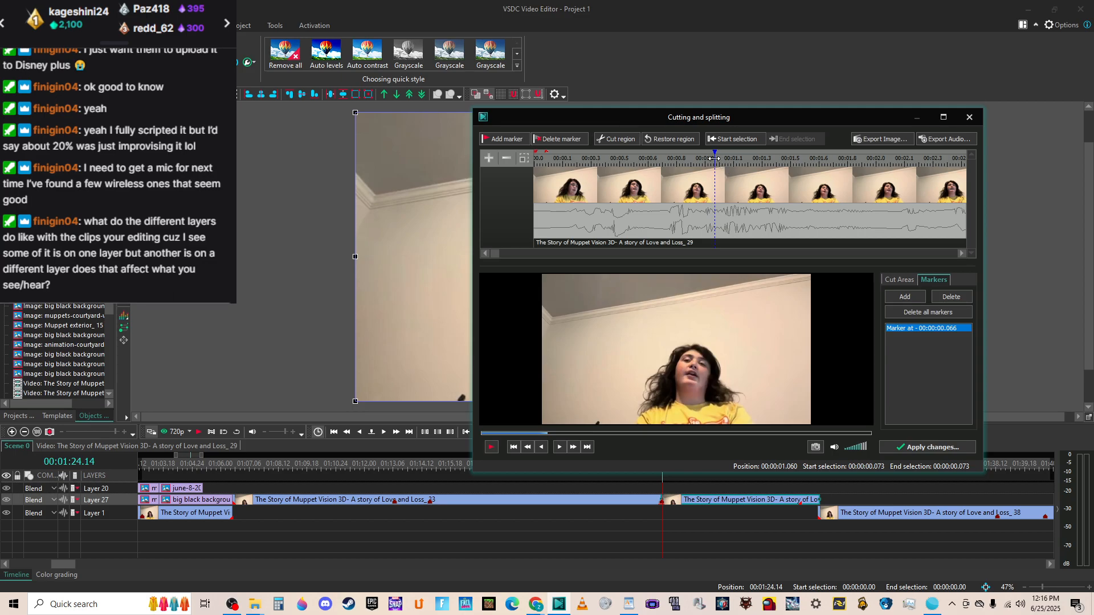
drag(714, 158, 546, 164)
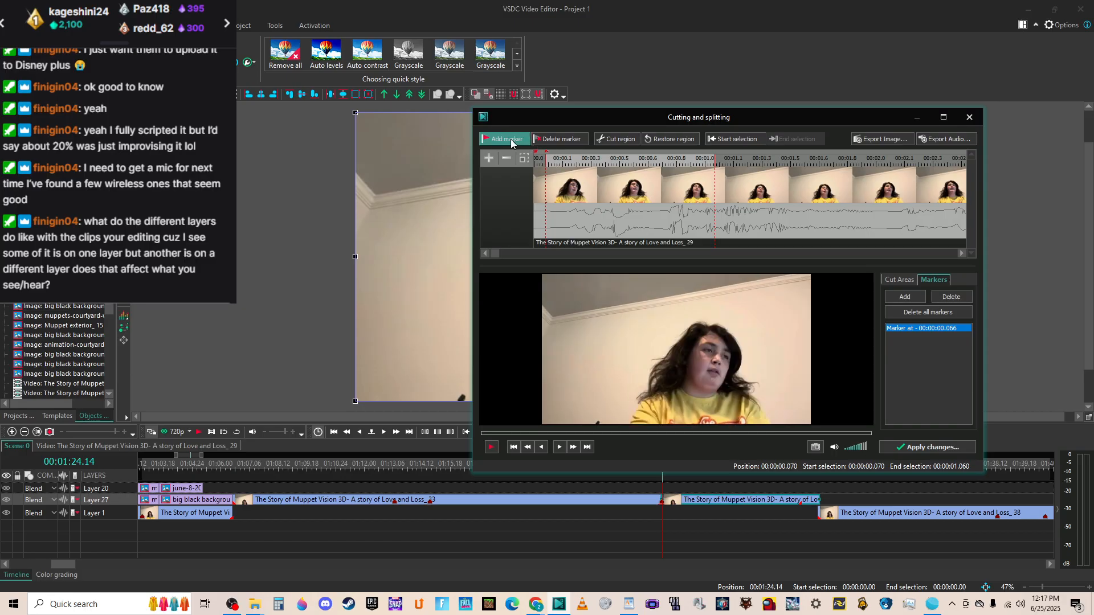
click(613, 138)
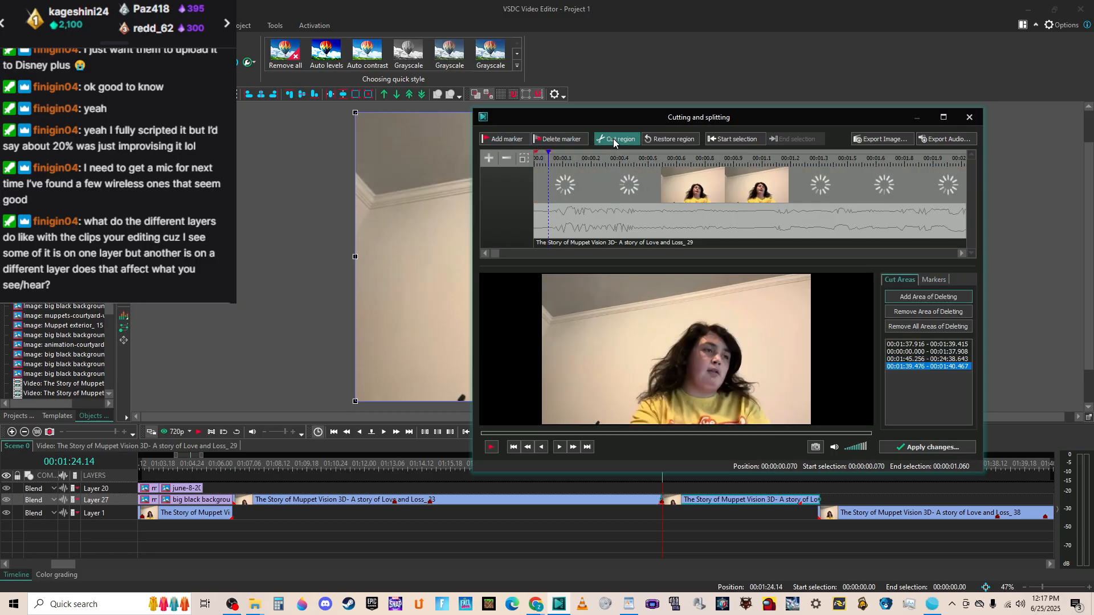
click(563, 165)
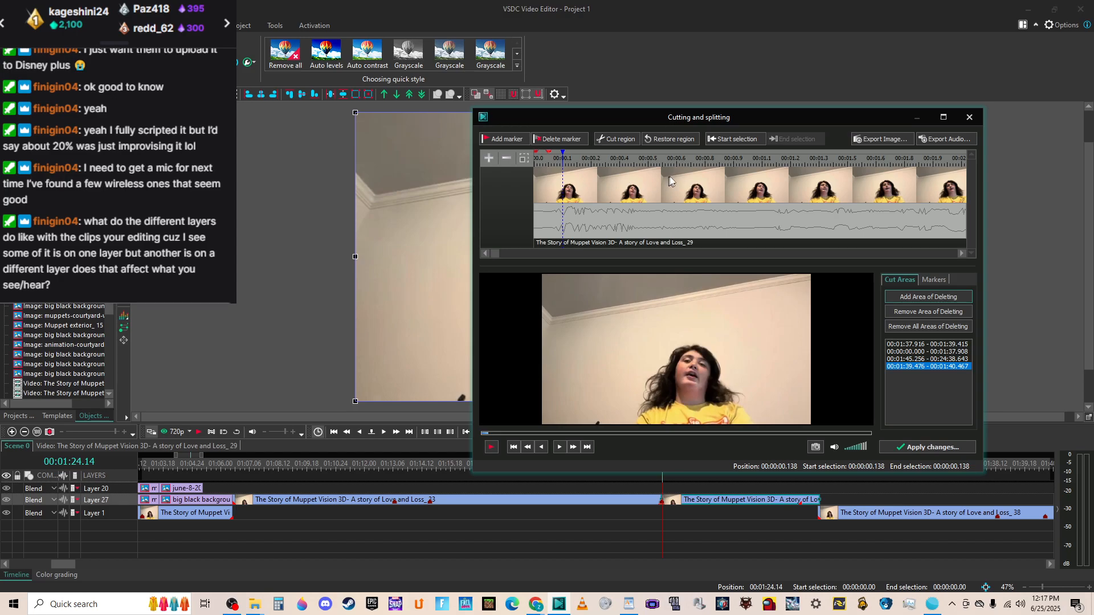
click(675, 137)
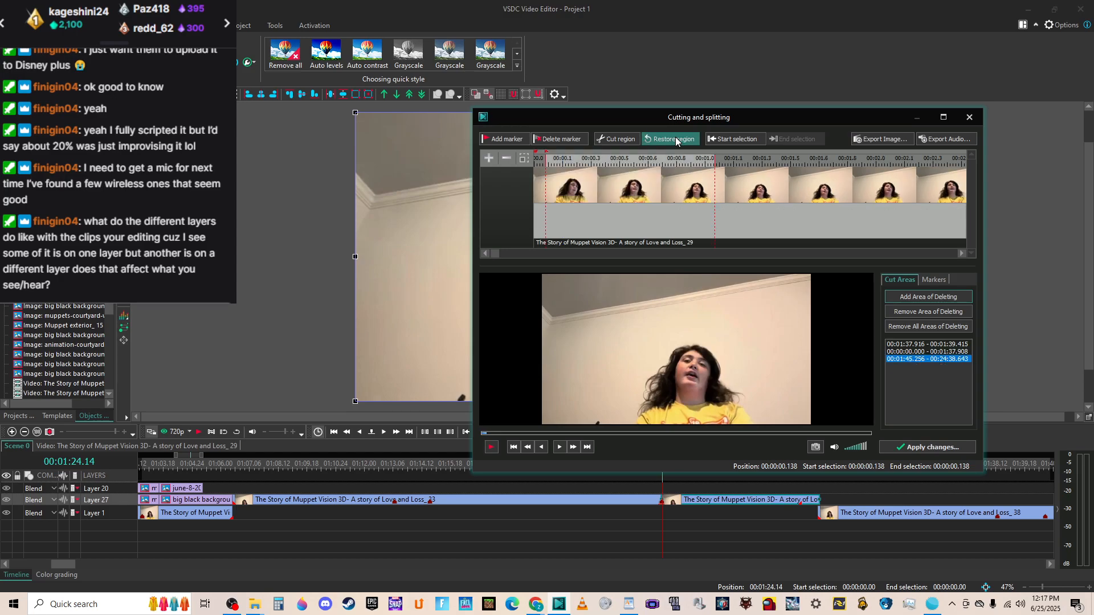
Close the cutting and splitting window of the Love and Loss_ 29 clip and return to the scene.
click(760, 162)
click(979, 112)
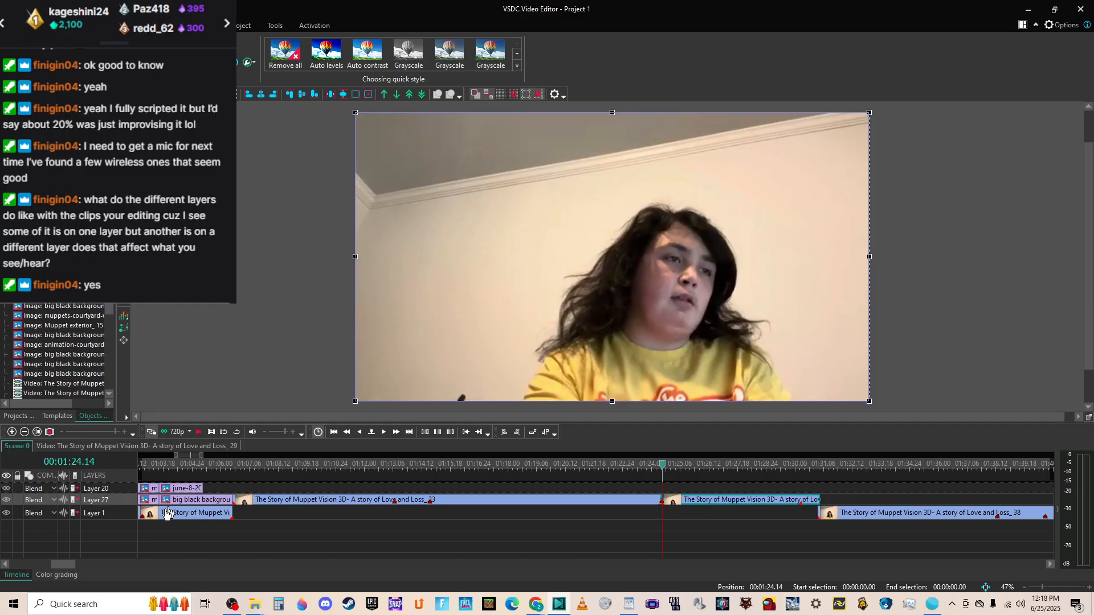
drag(67, 565, 58, 568)
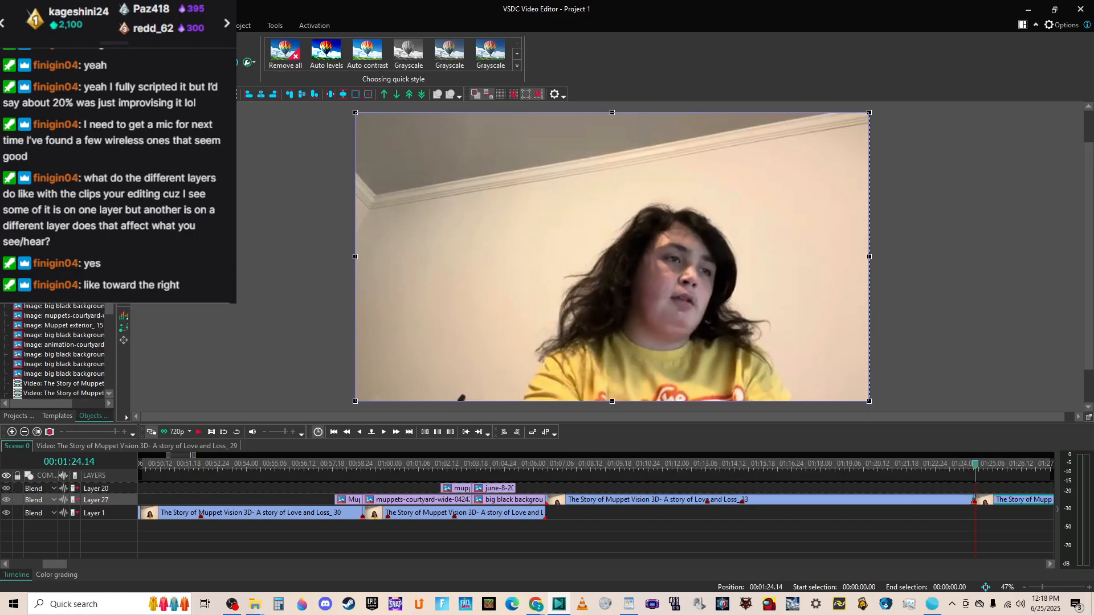
Add a text object reading "Part 1" from 00:01:24.14 on a new layer, fit its frame and place it above the speaker's head.
click(124, 171)
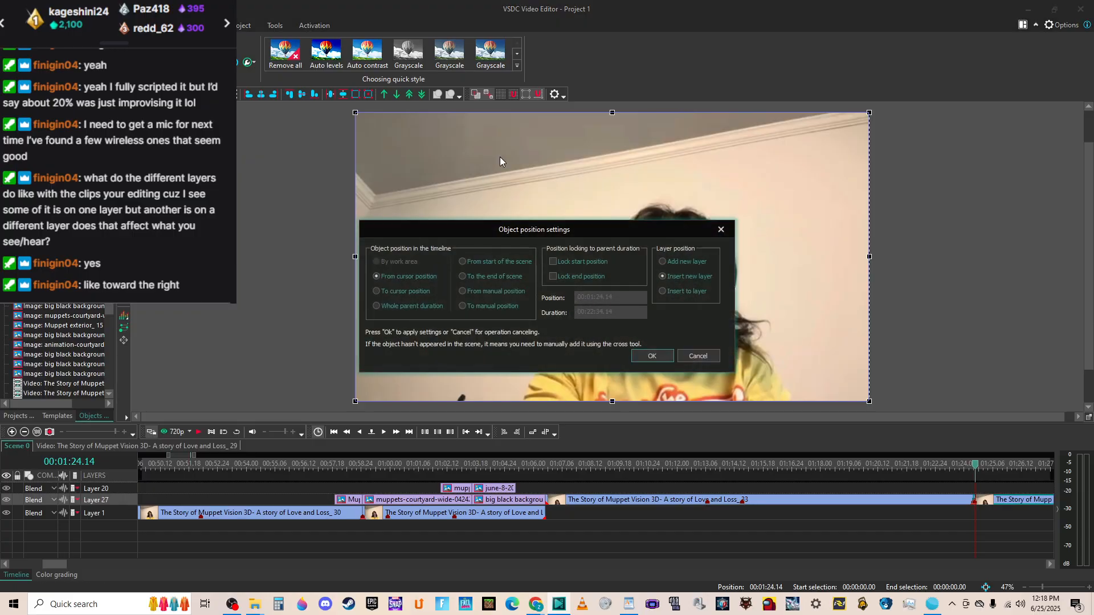
click(652, 356)
drag(465, 171, 678, 281)
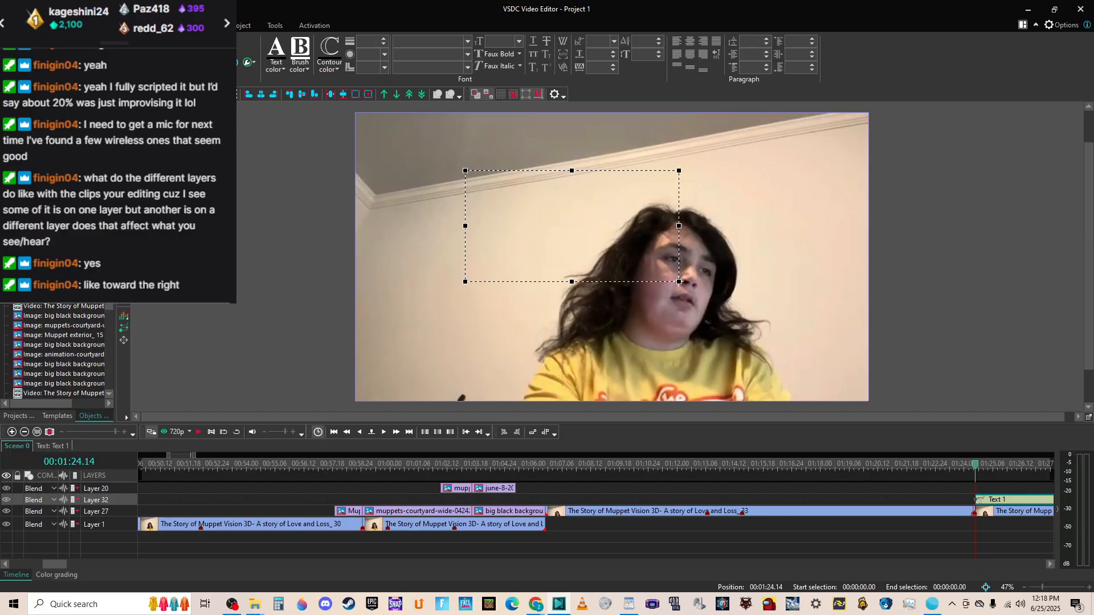
text(Part 1)
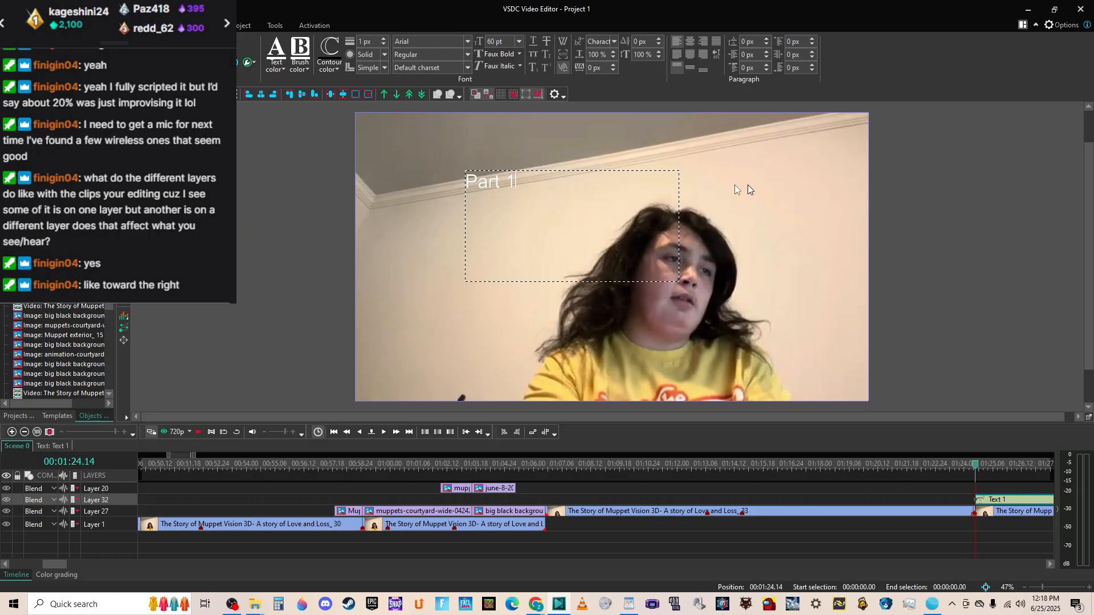
drag(679, 282, 642, 212)
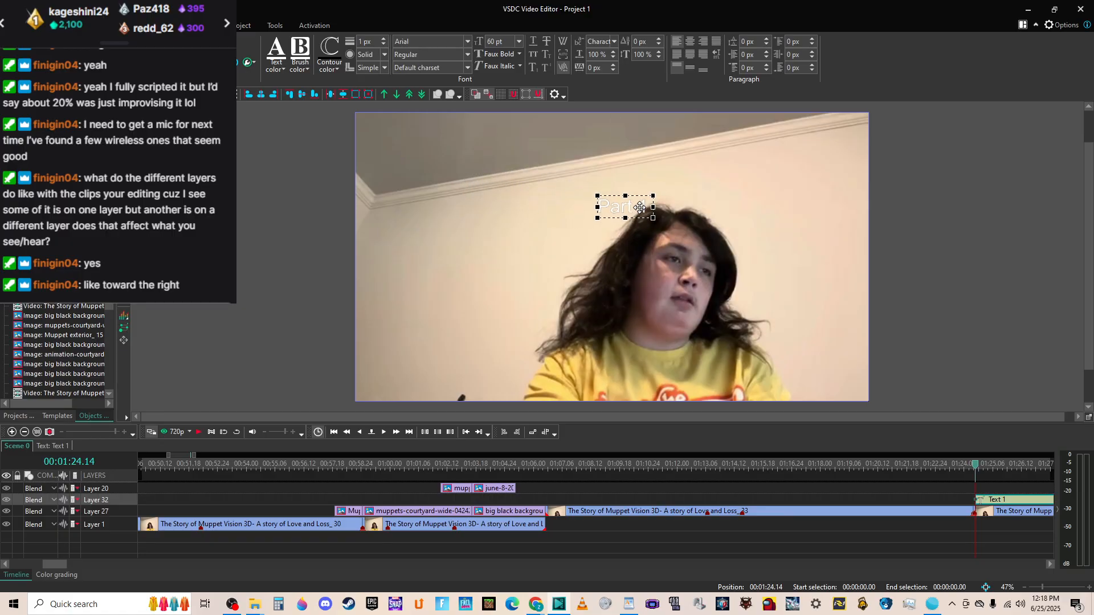
click(924, 327)
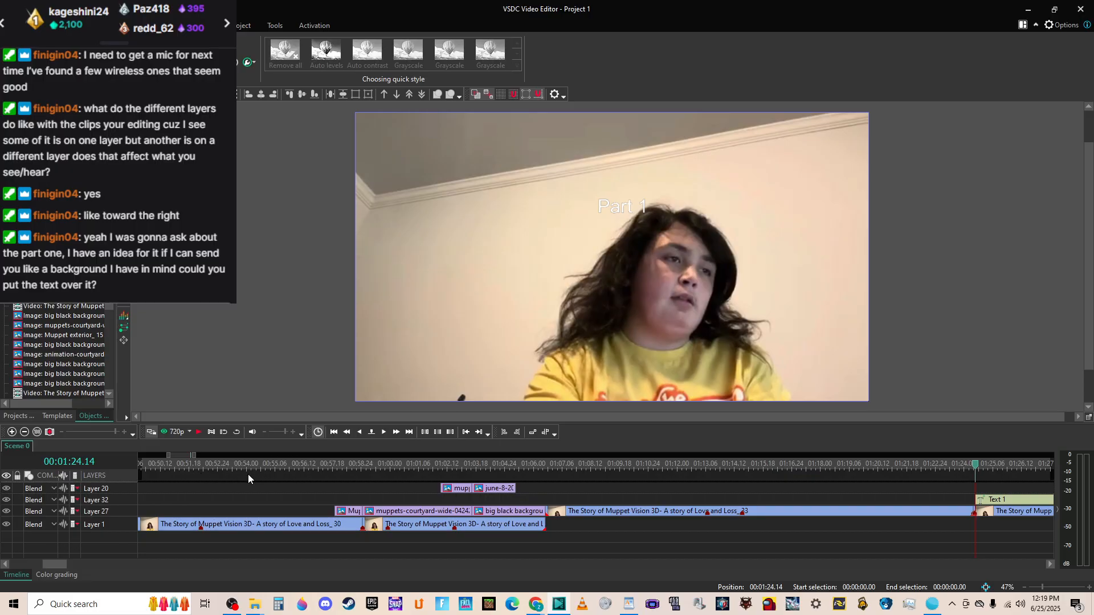
Move the Part 1 text to a new layer below Layer 1, starting slightly earlier than 00:01:24.14.
mouse_move(508, 491)
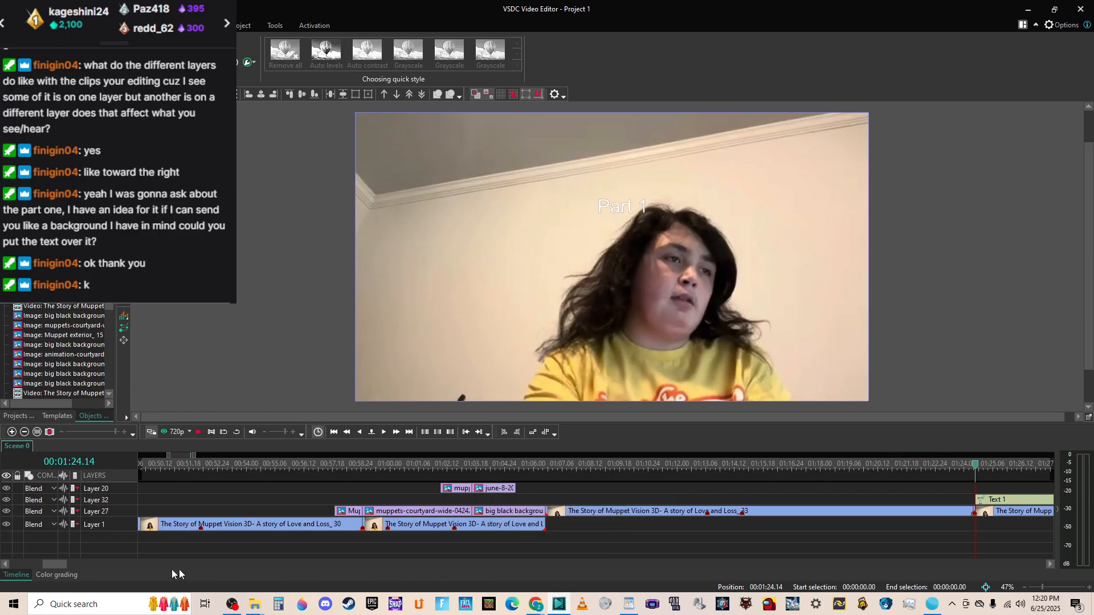
click(992, 503)
drag(992, 503, 960, 548)
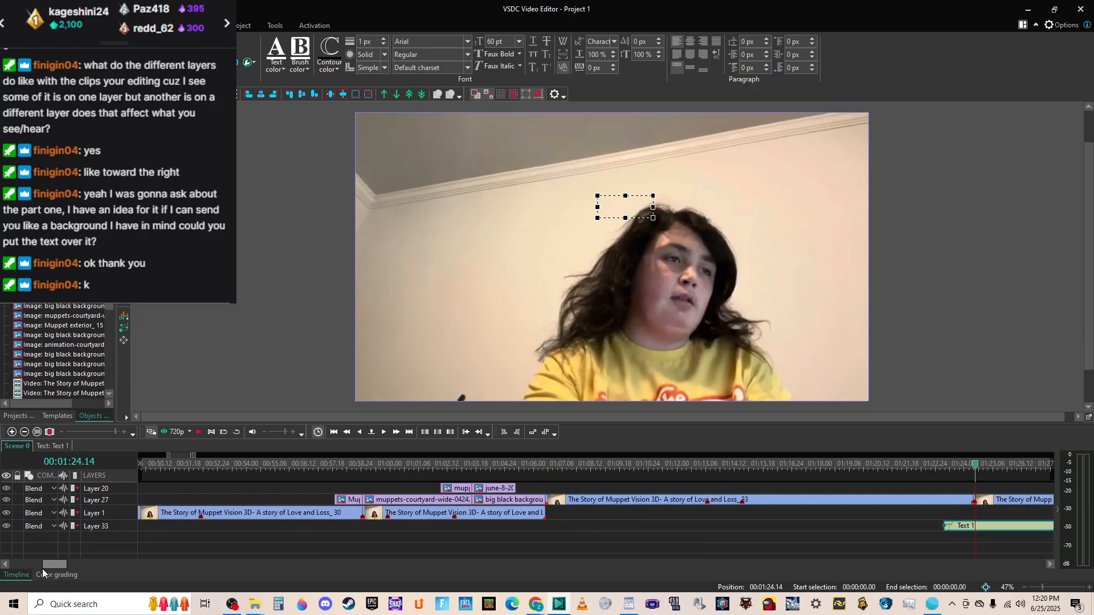
drag(42, 569, 59, 563)
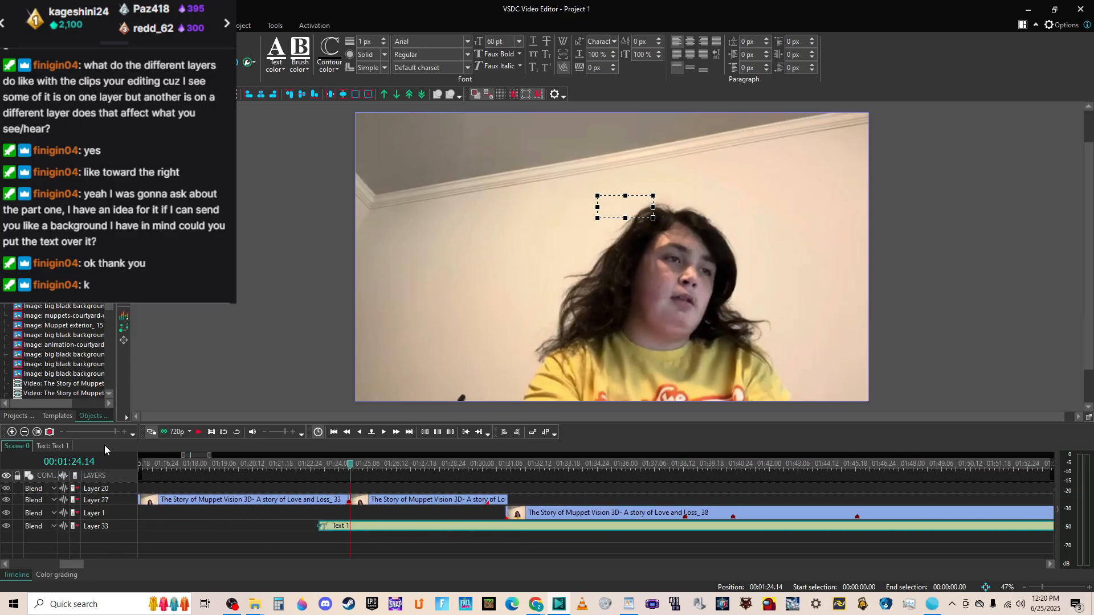
click(87, 432)
drag(87, 431, 72, 432)
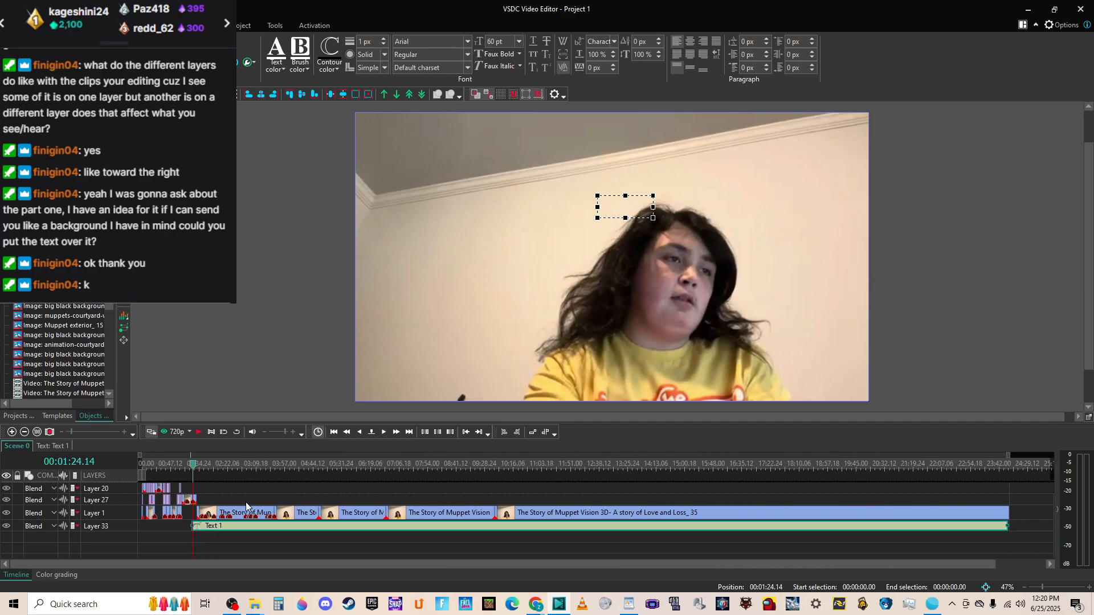
Preview the scene at 00:02:21.24 and 00:21:40.24, and select the video and the text to compare how they stack.
click(228, 466)
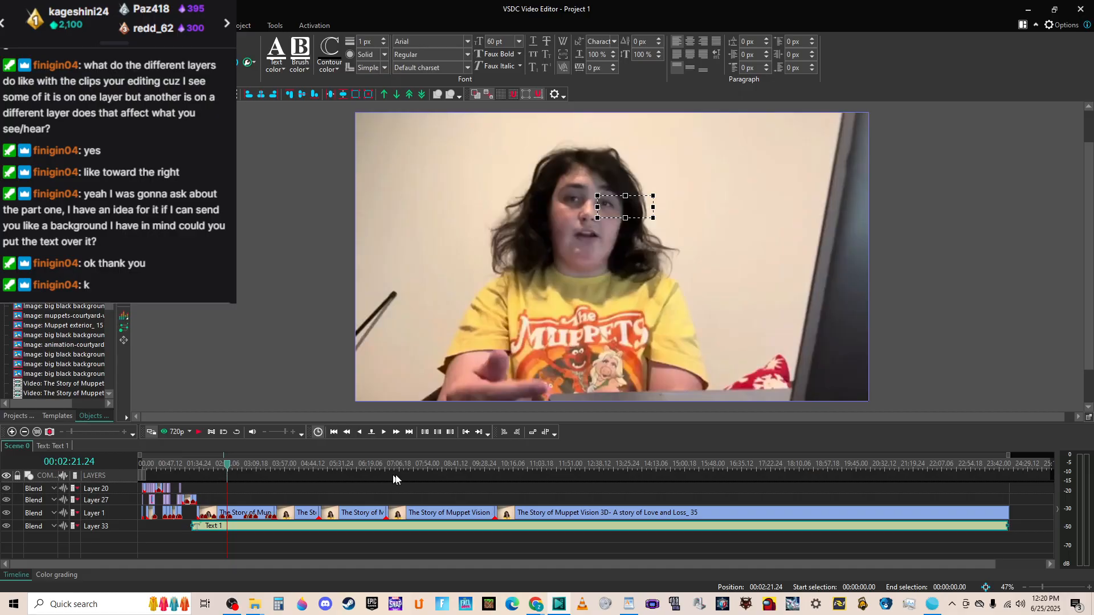
click(519, 466)
click(927, 469)
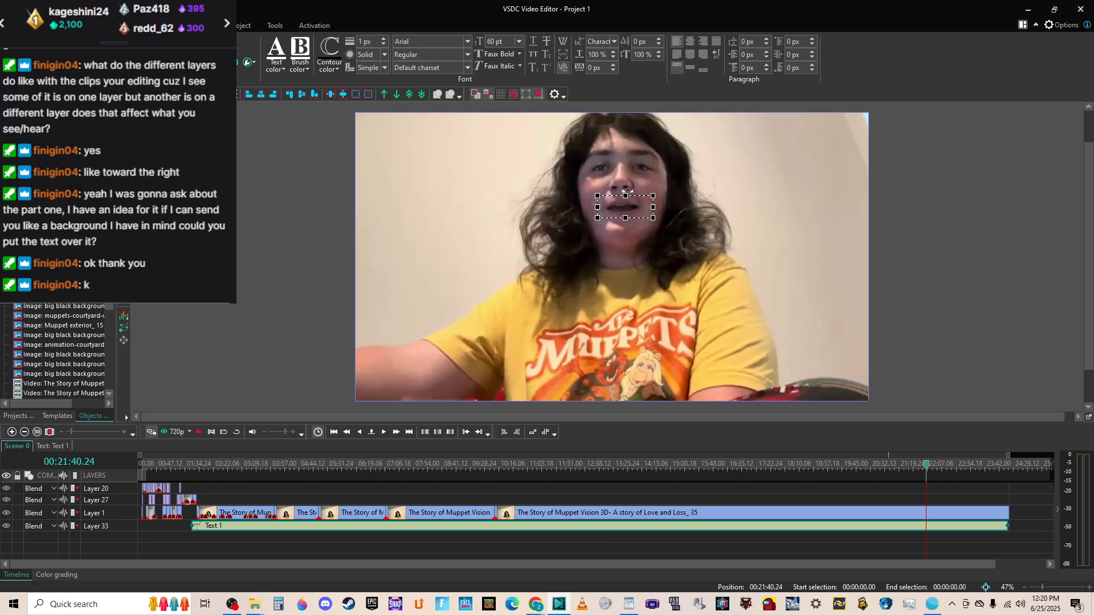
click(591, 489)
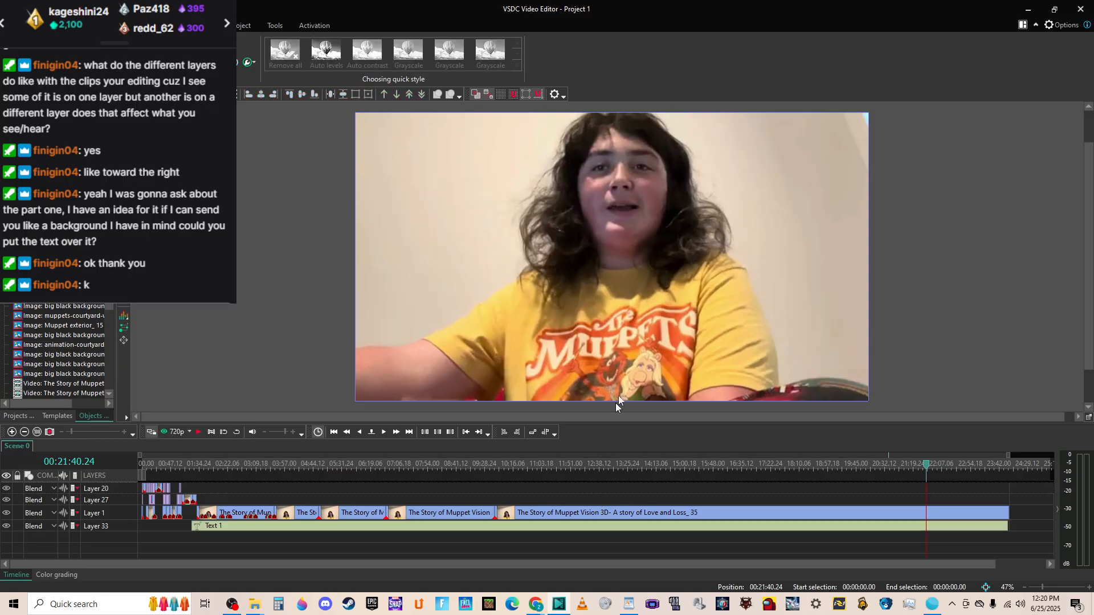
click(617, 239)
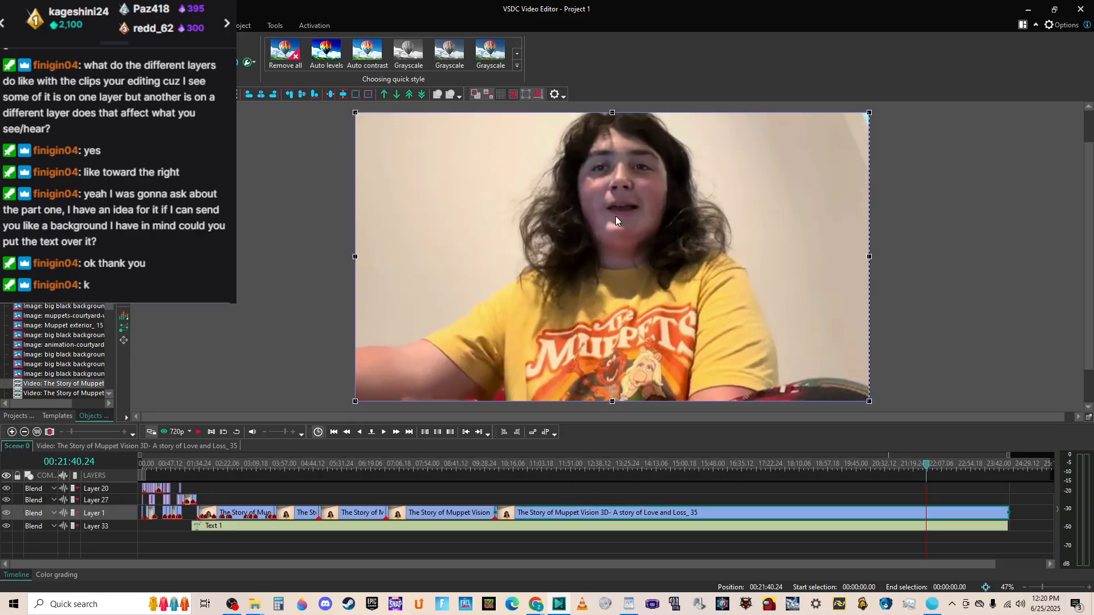
double_click(615, 217)
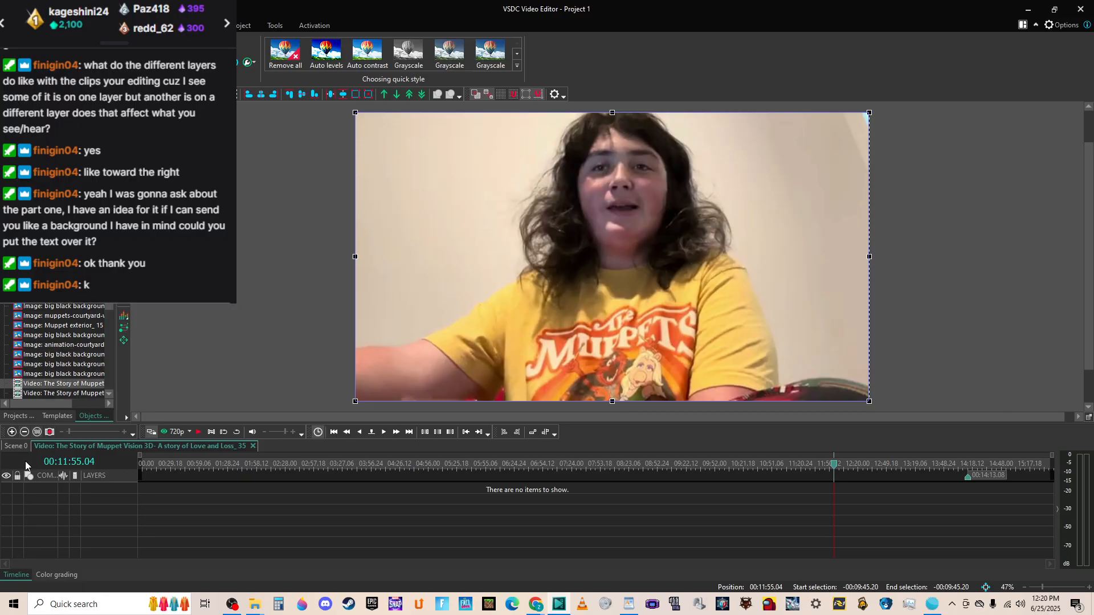
click(14, 446)
click(648, 526)
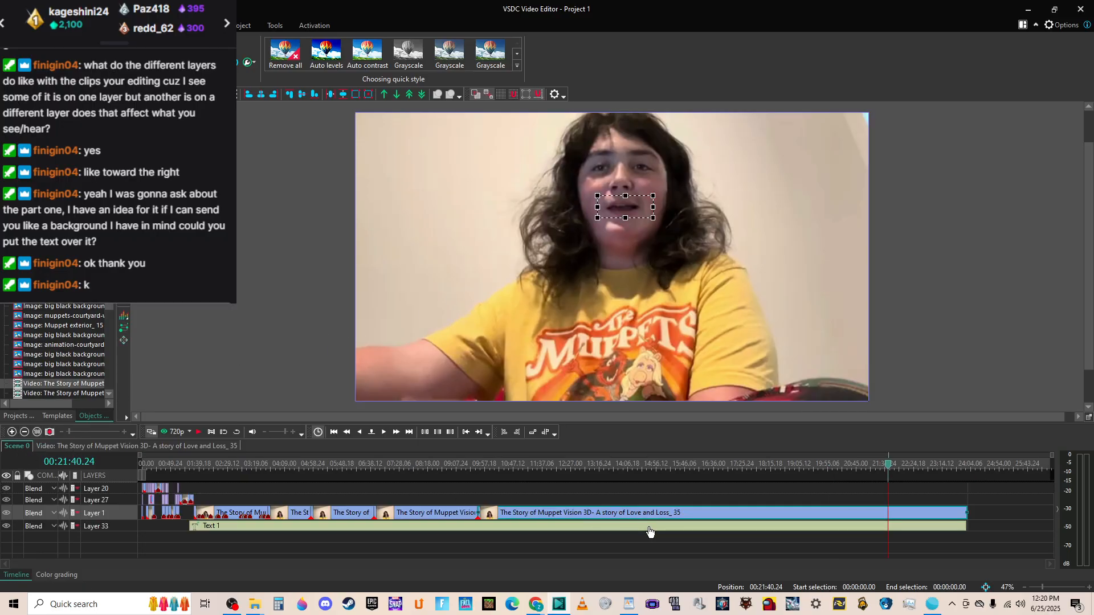
click(630, 213)
Try moving the Part 1 text to Layer 27, repositioning it in the frame and returning it below Layer 1, and undo these moves.
drag(557, 530, 558, 509)
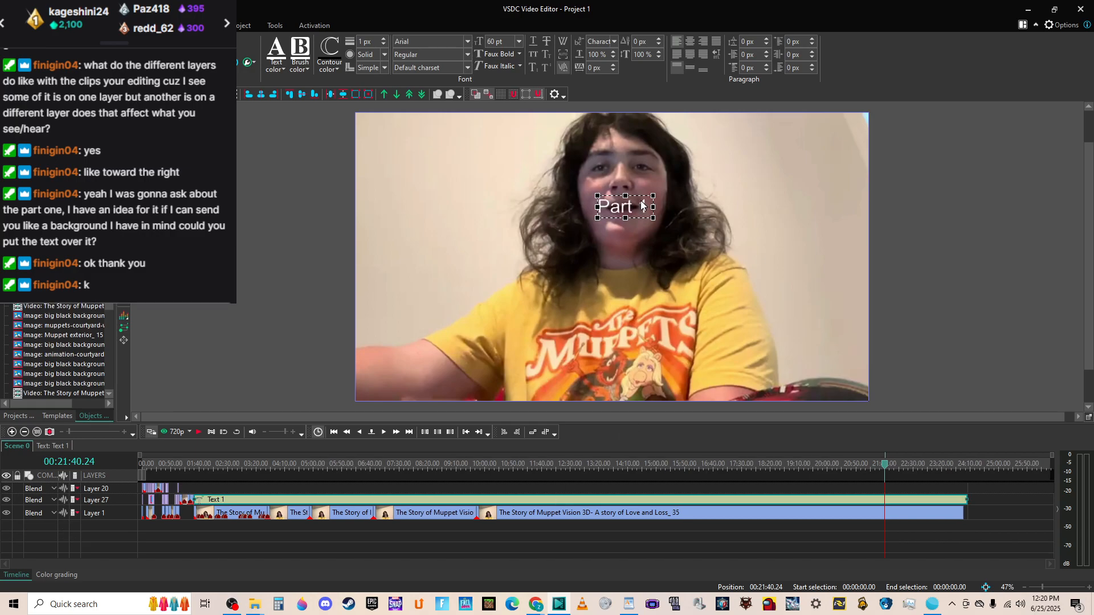
drag(646, 194, 757, 170)
drag(580, 496, 580, 520)
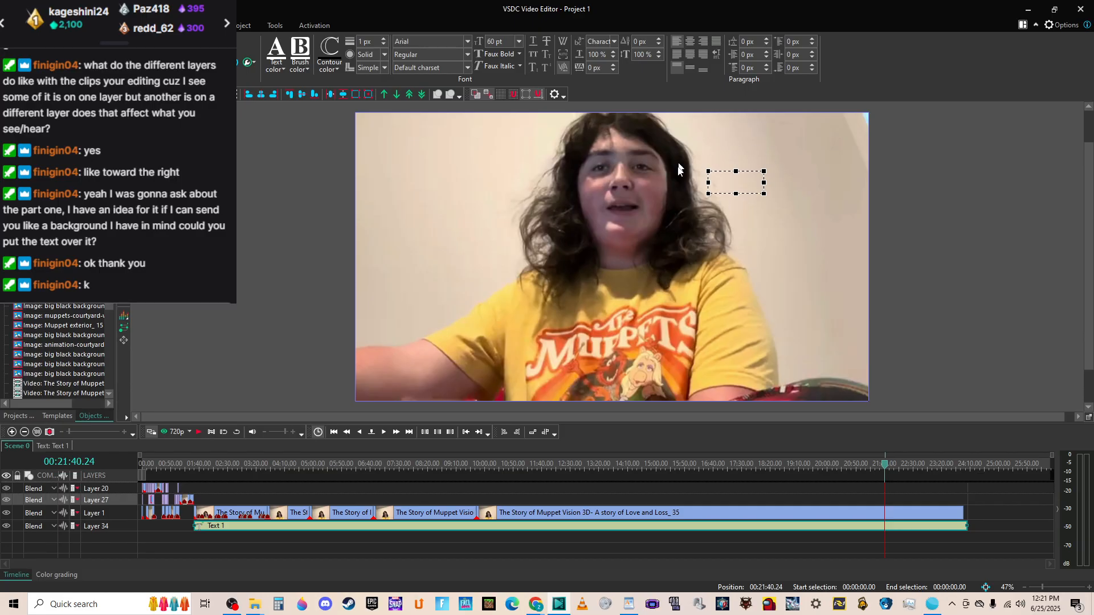
key(ctrl+z)
key(ctrl+z)
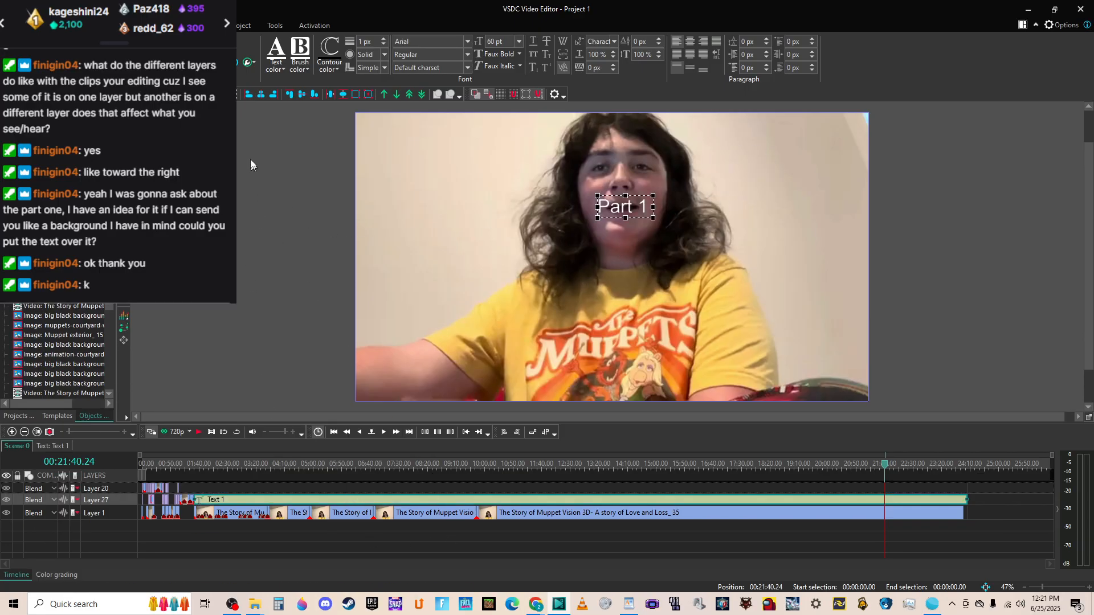
key(ctrl+y)
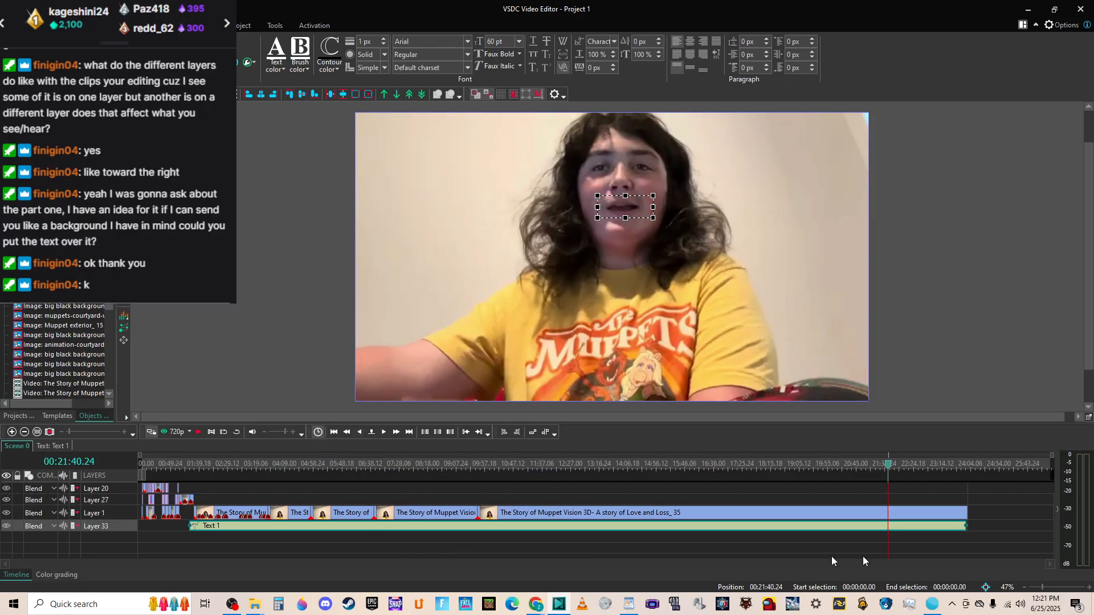
Shorten the Part 1 text on Layer 33 to roughly the end of the first long Layer 1 clip, and paste three copies.
drag(967, 528, 273, 528)
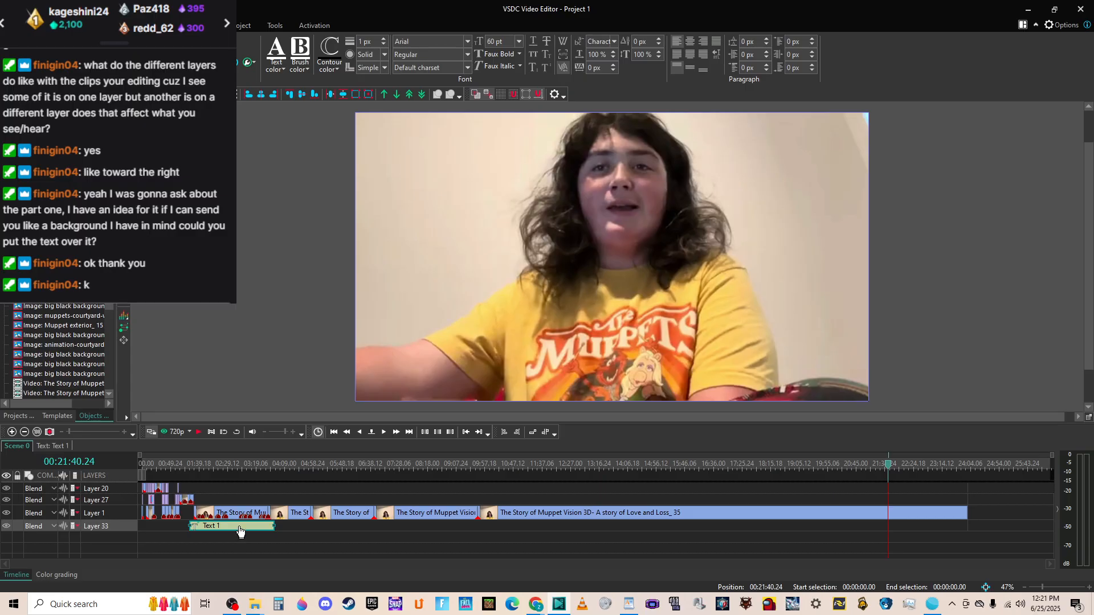
click(206, 466)
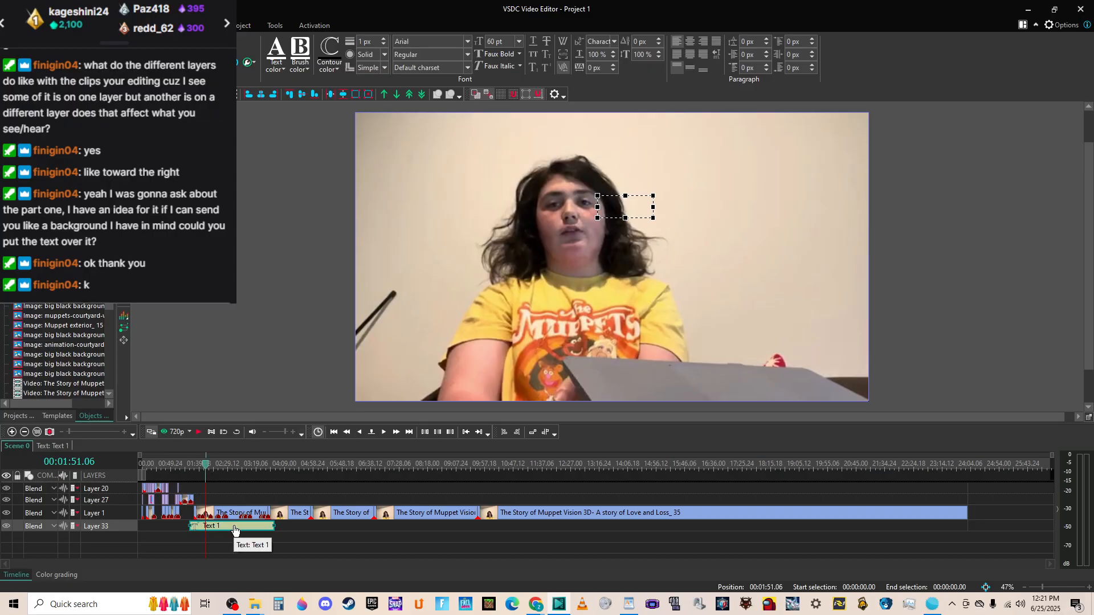
key(ctrl+c)
key(ctrl+v)
key(ctrl+v)
key(ctrl+v)
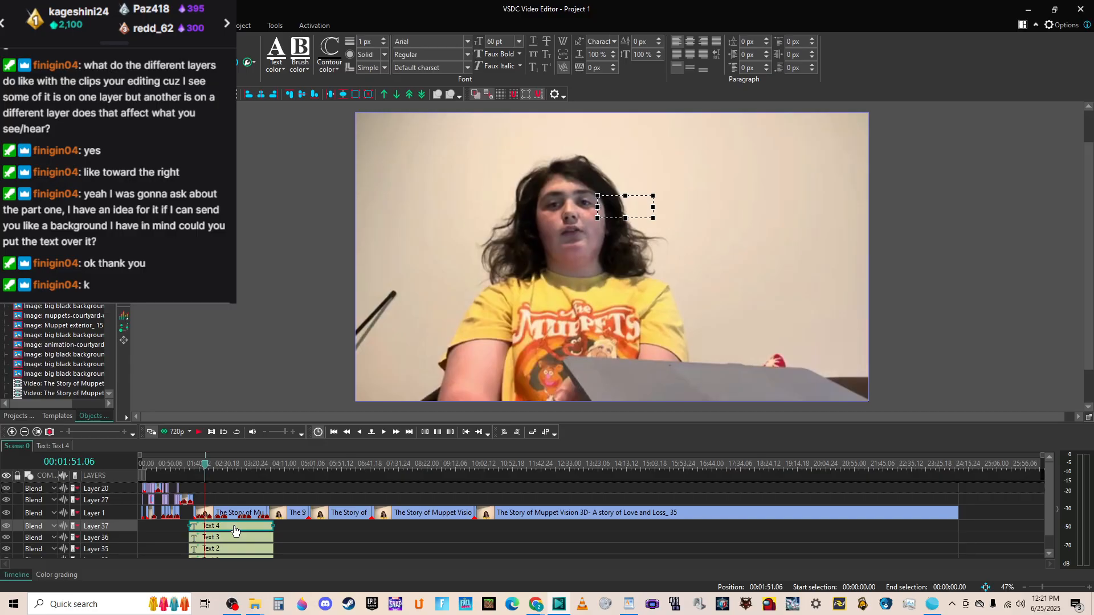
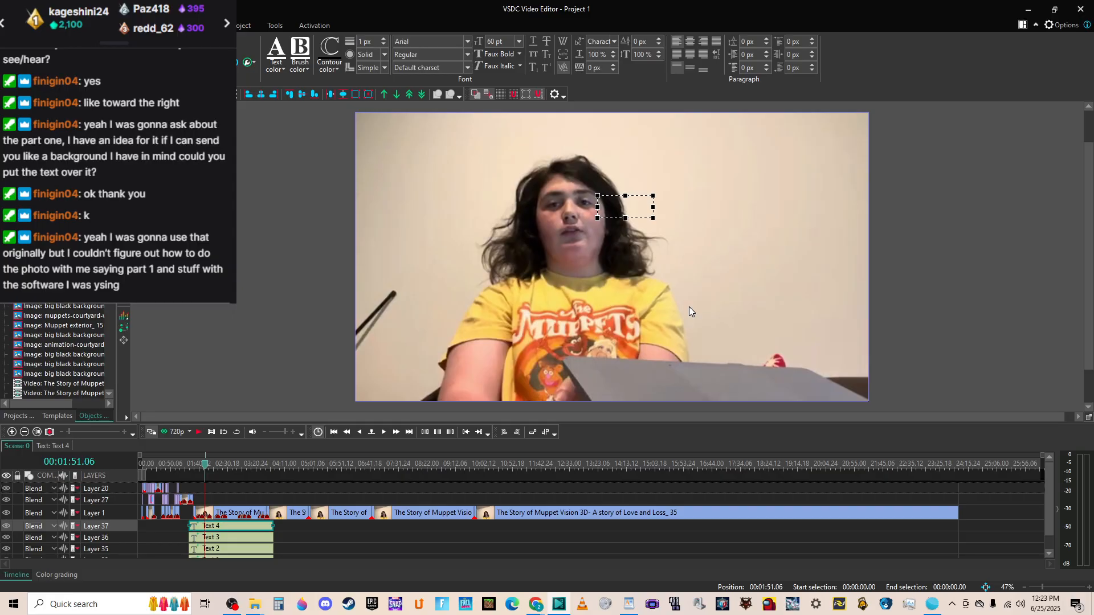
Open a new Chrome window and return to the video project.
right_click(539, 606)
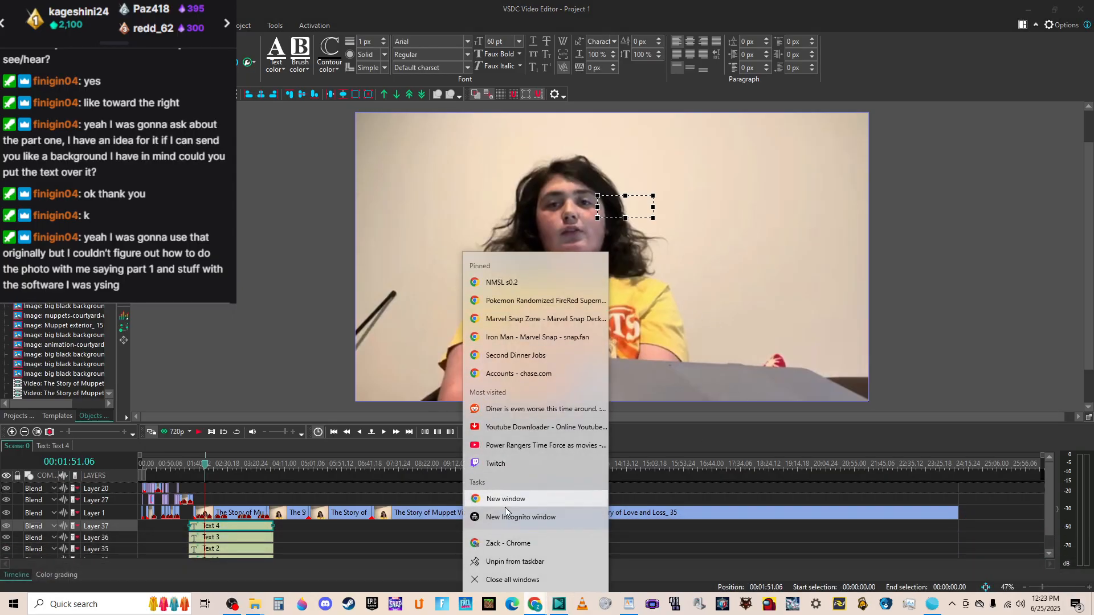
click(506, 500)
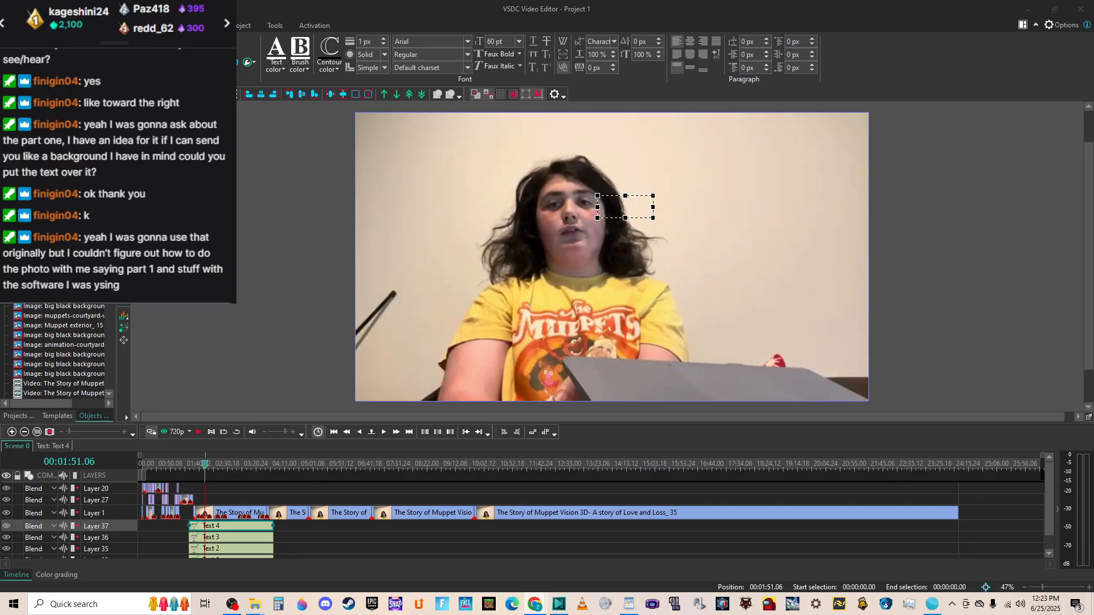
click(1077, 391)
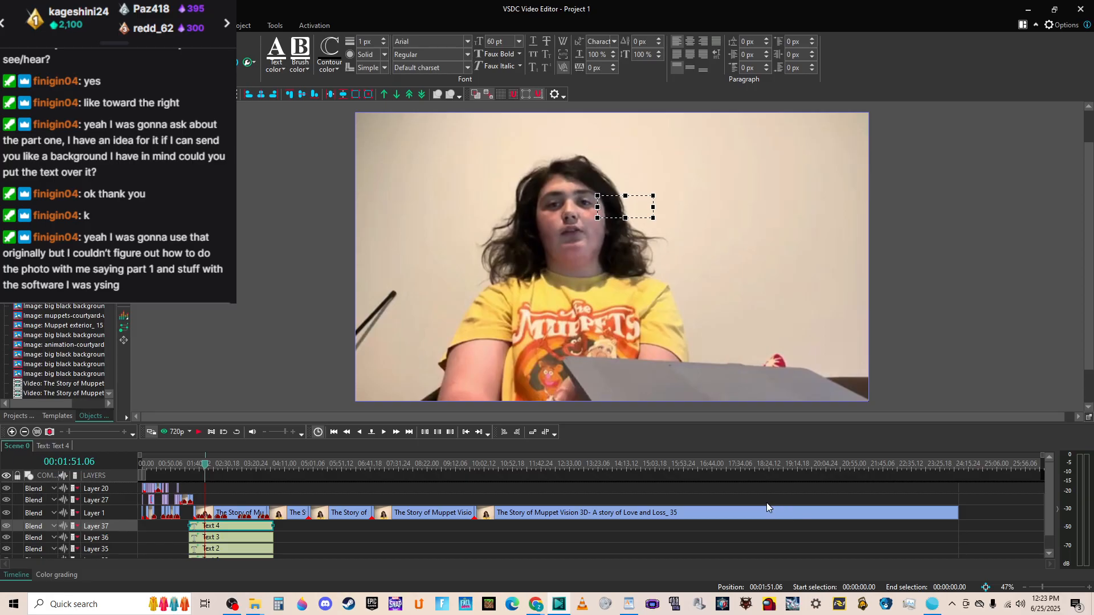
Switch to the Downloads folder in File Explorer and move its window away from the editor.
click(255, 604)
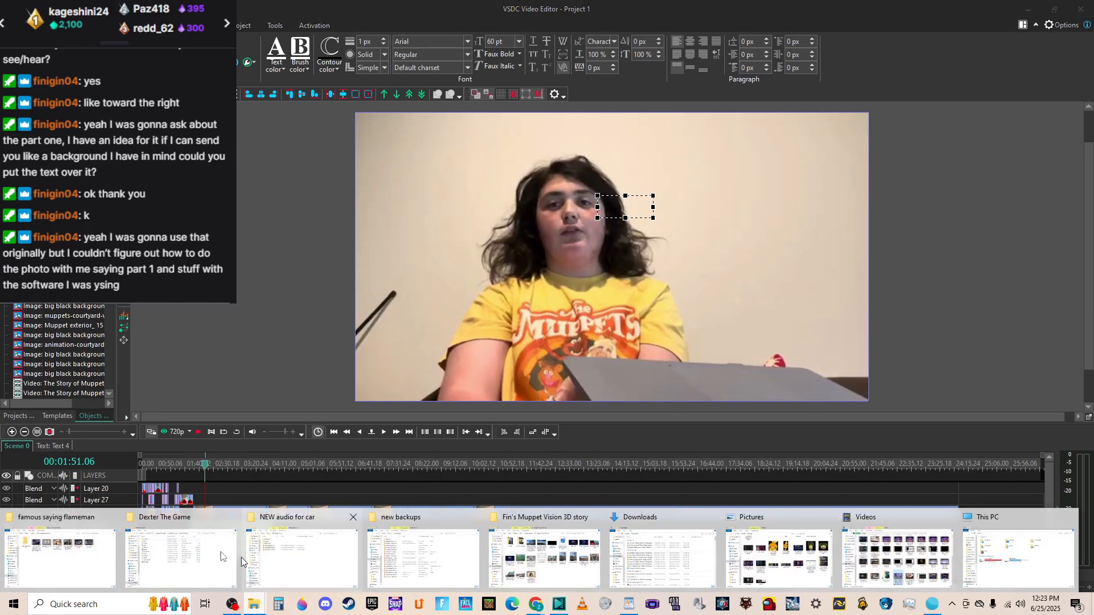
click(640, 547)
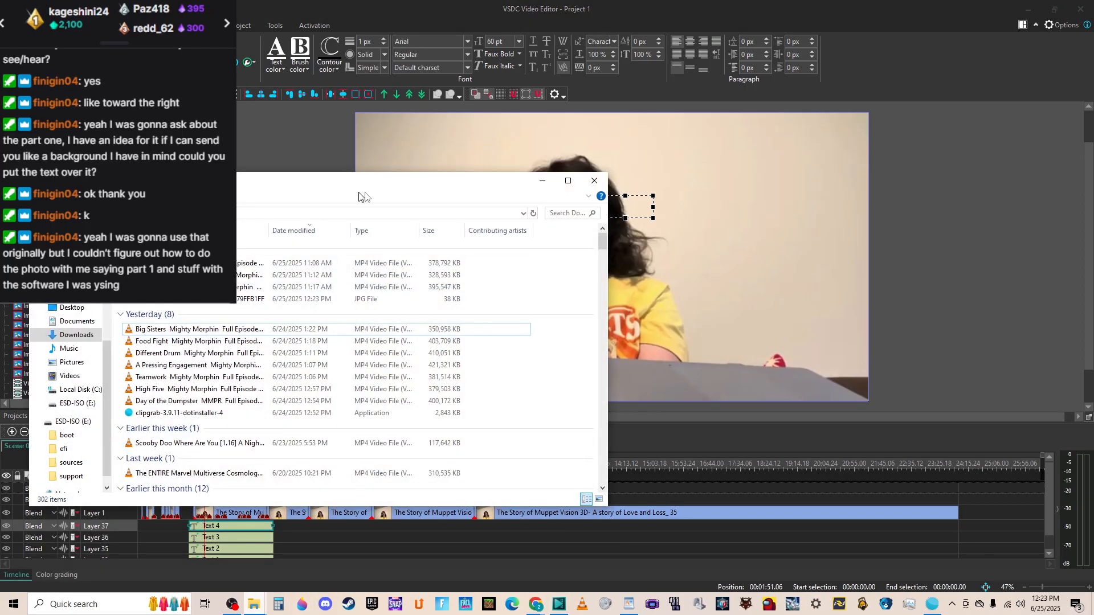
drag(308, 192, 877, 7)
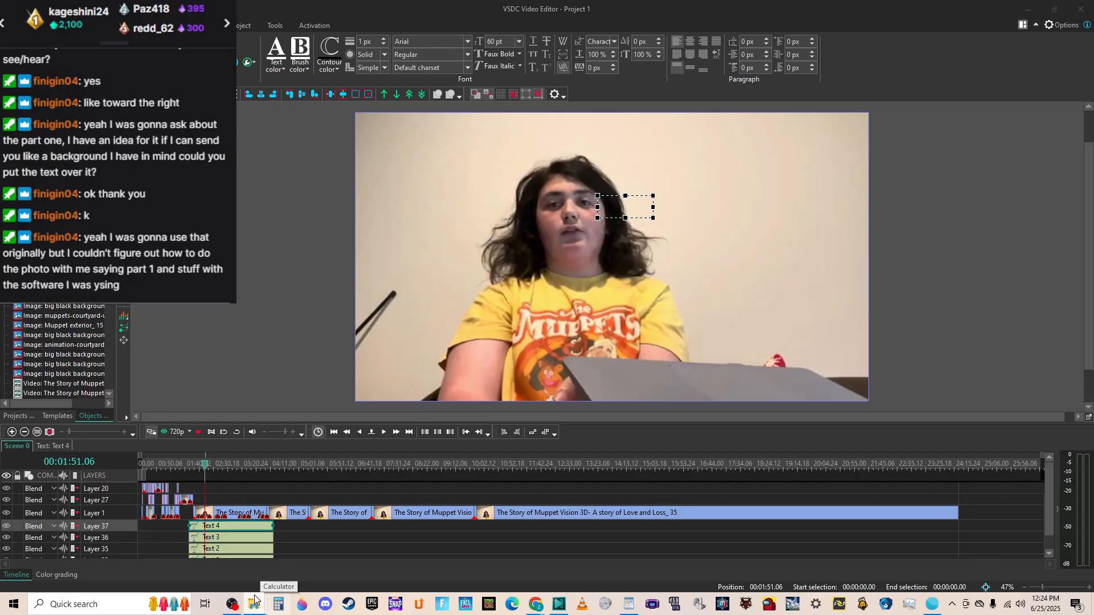
Bring up the Muppet Vision 3D story folder in File Explorer, go up to 00video editing and reopen the story folder.
mouse_move(254, 602)
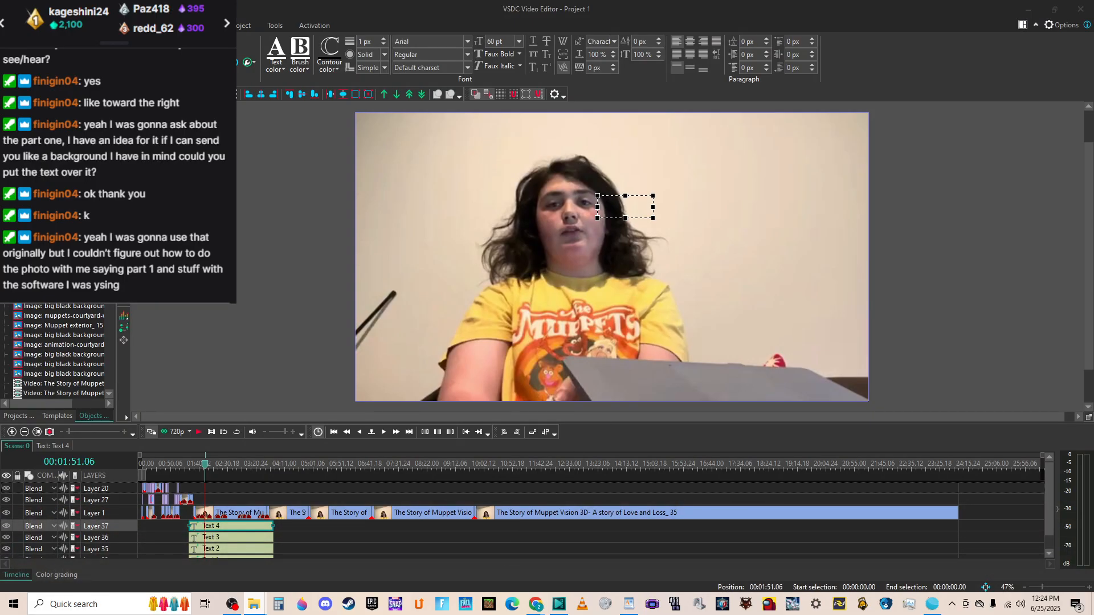
key(alt+Tab)
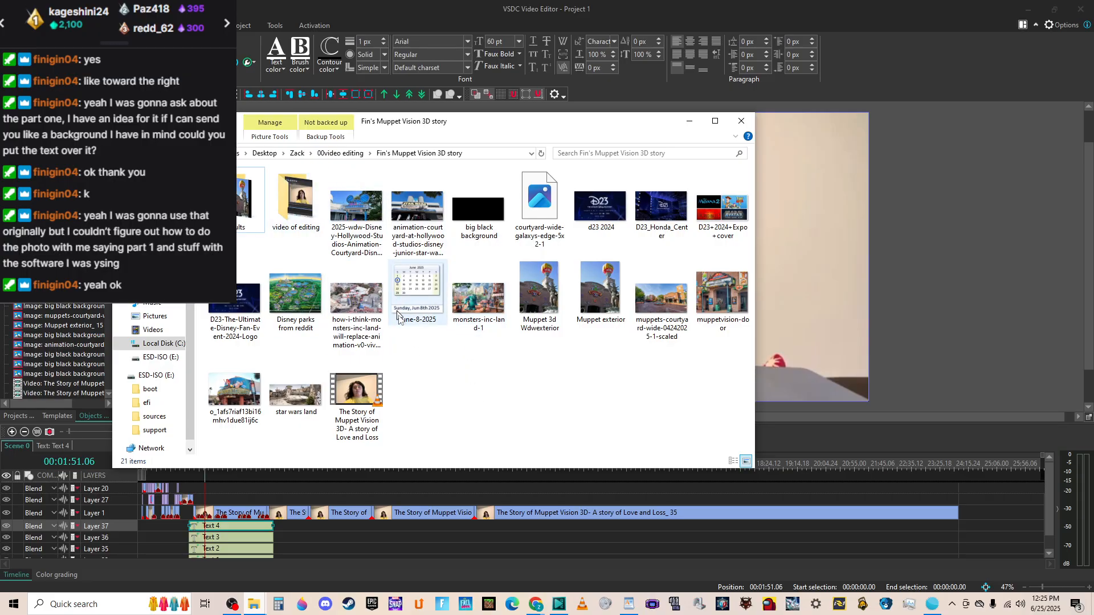
key(alt+Up)
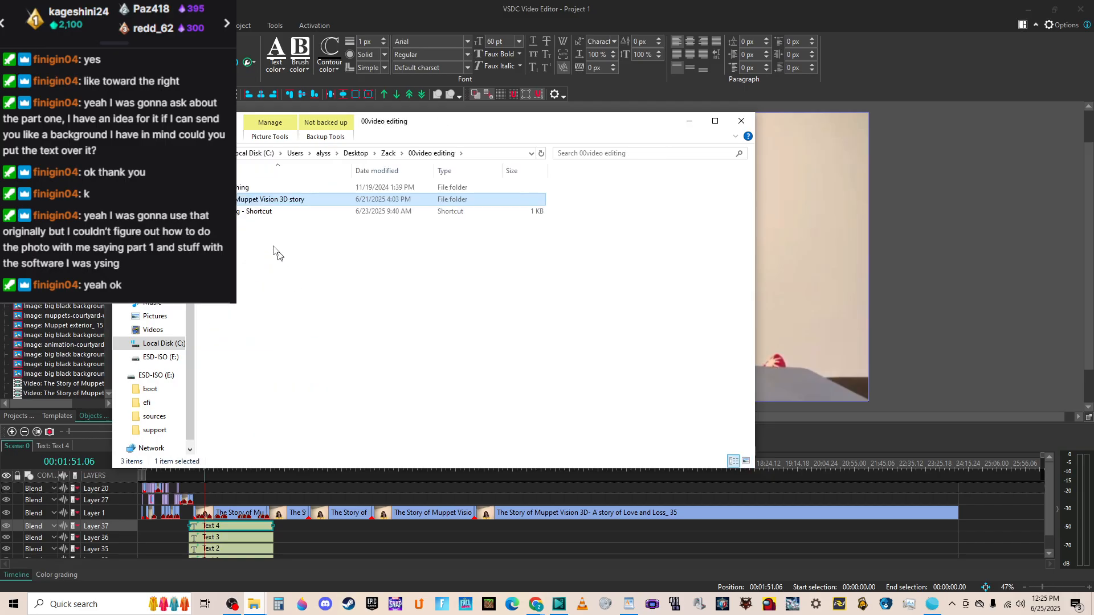
key(Return)
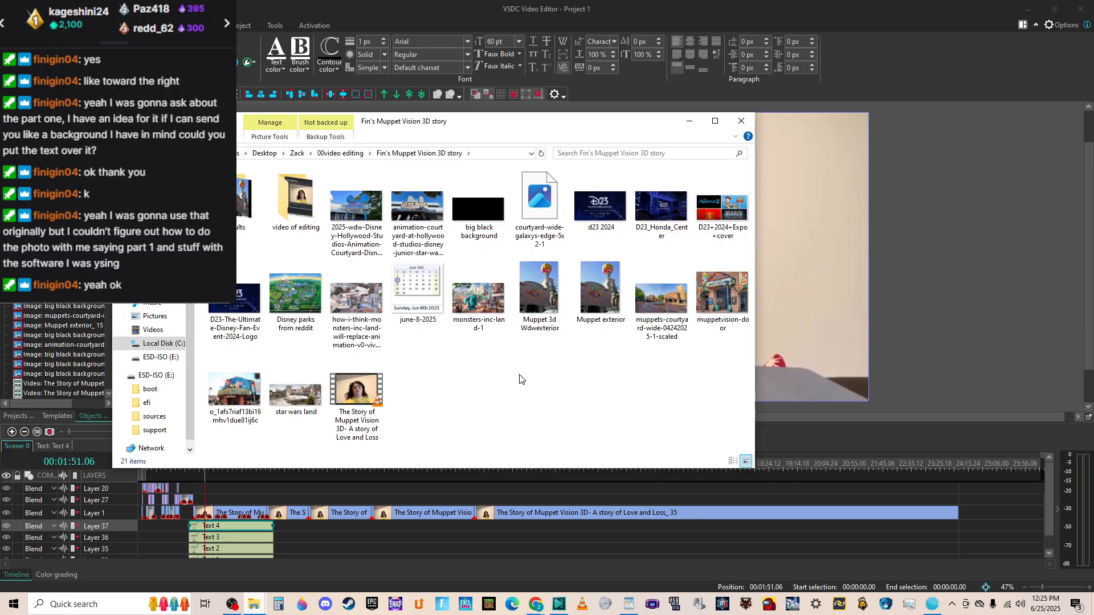
Look through the 0anything folder for a background image and view the HANG IN THERE BABY! Cat in the Hat picture.
key(BackSpace)
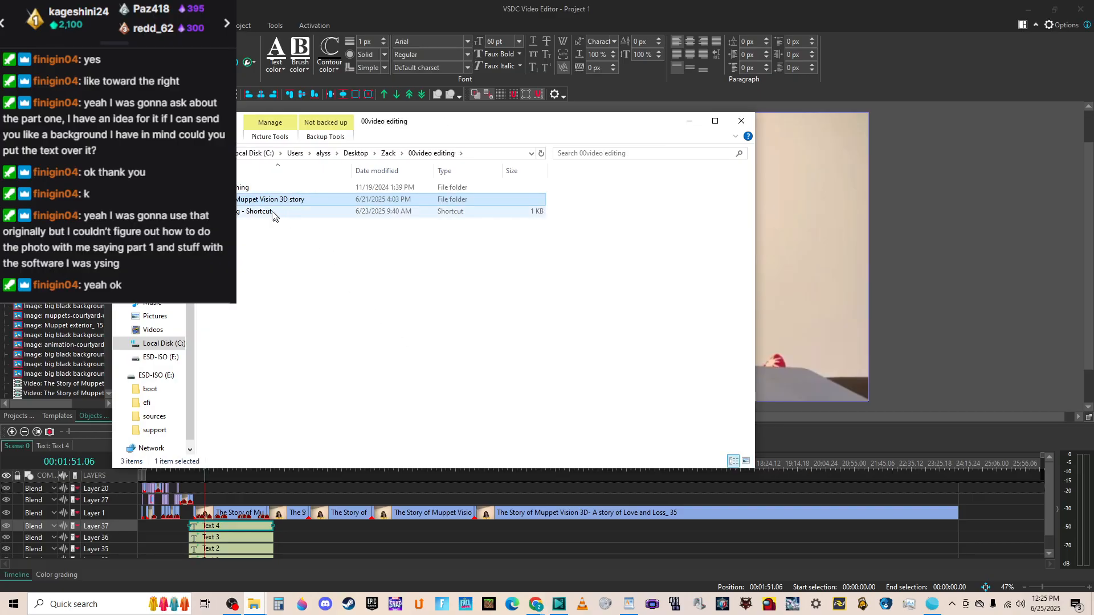
double_click(242, 191)
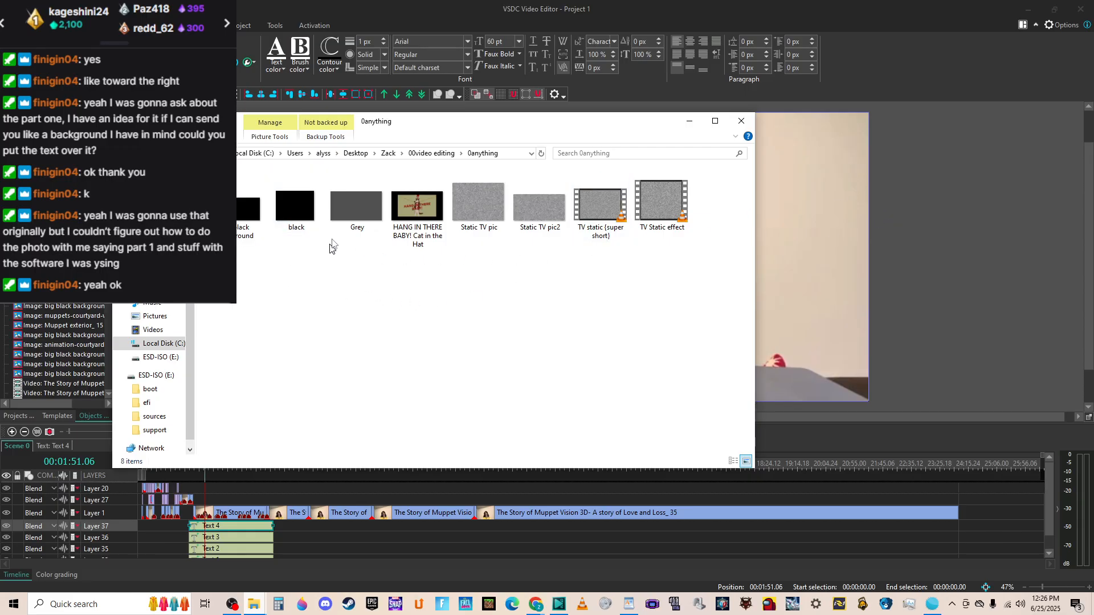
click(337, 225)
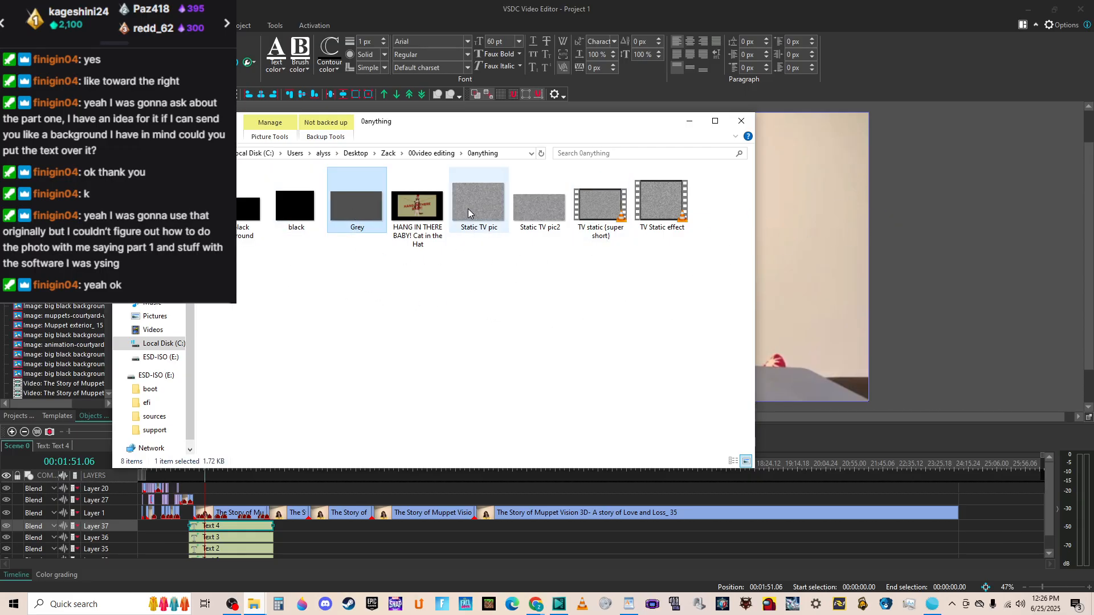
click(483, 222)
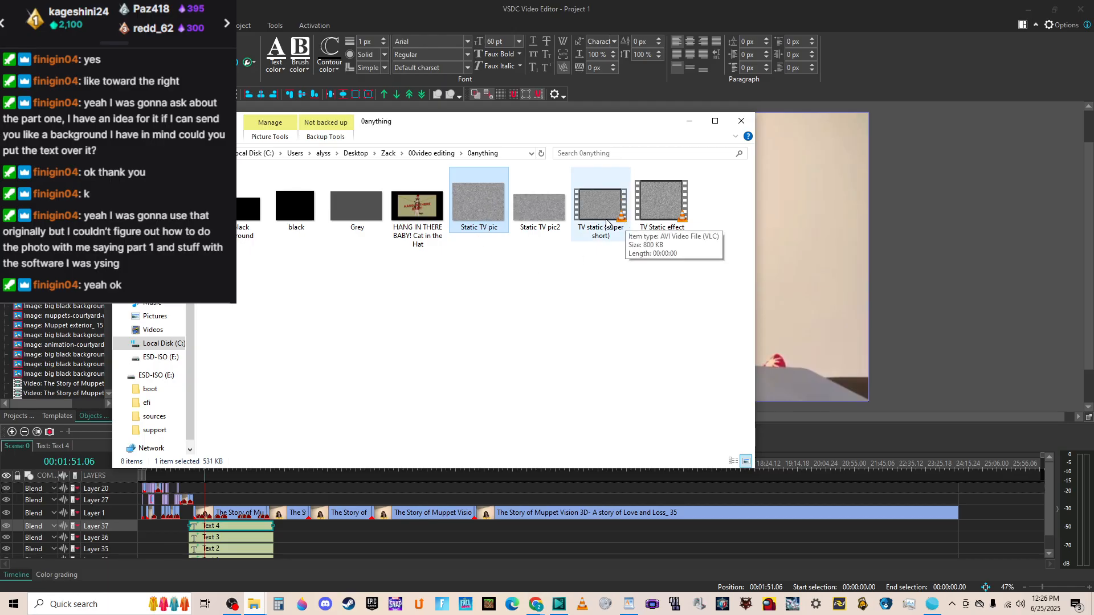
click(462, 327)
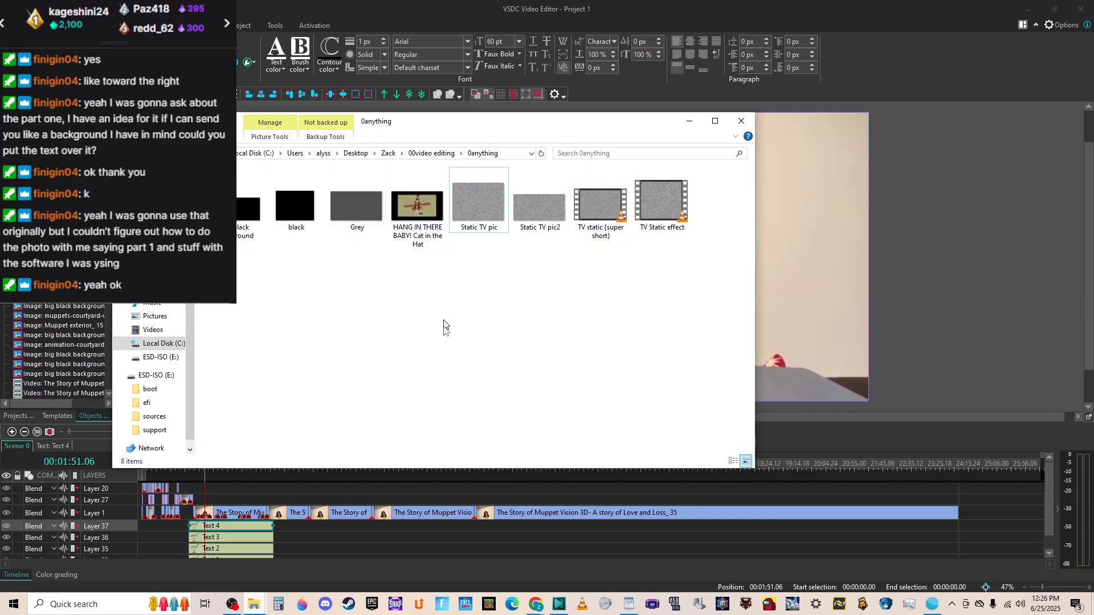
click(419, 229)
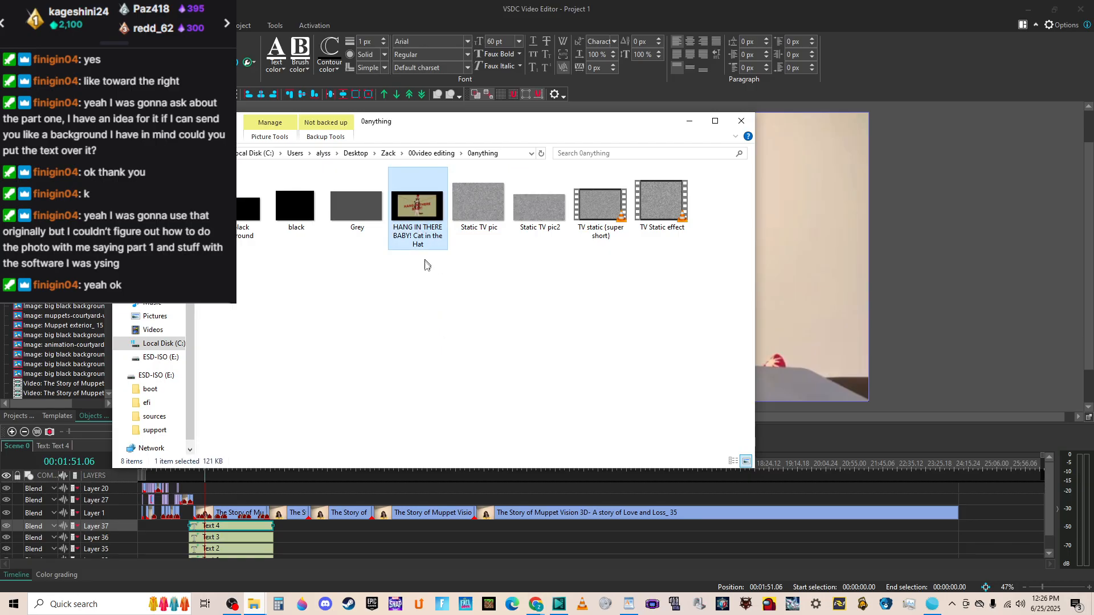
key(Return)
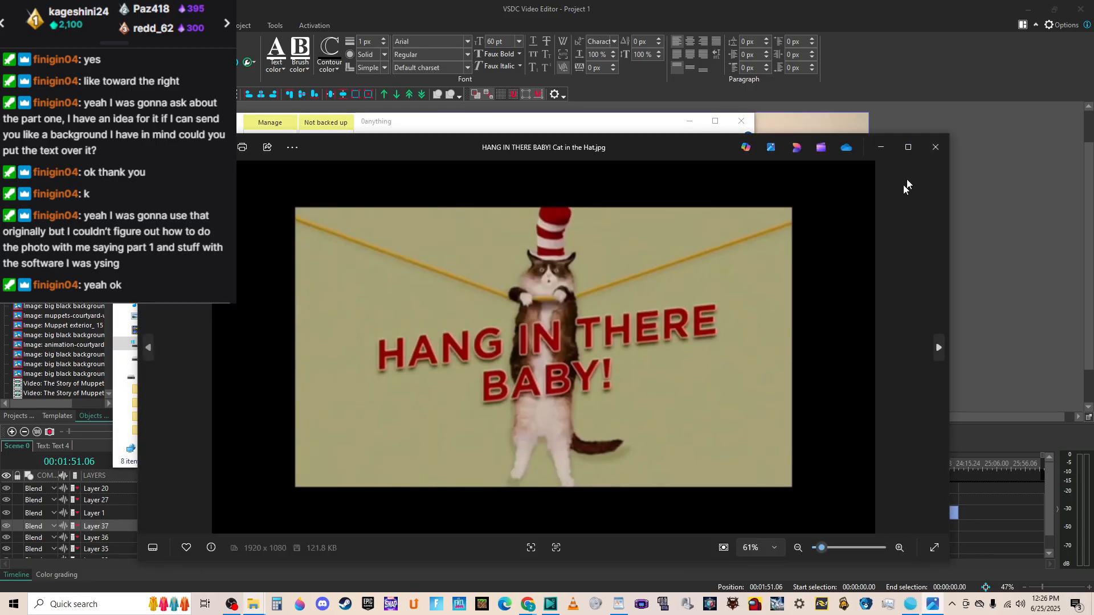
click(937, 149)
key(alt+Up)
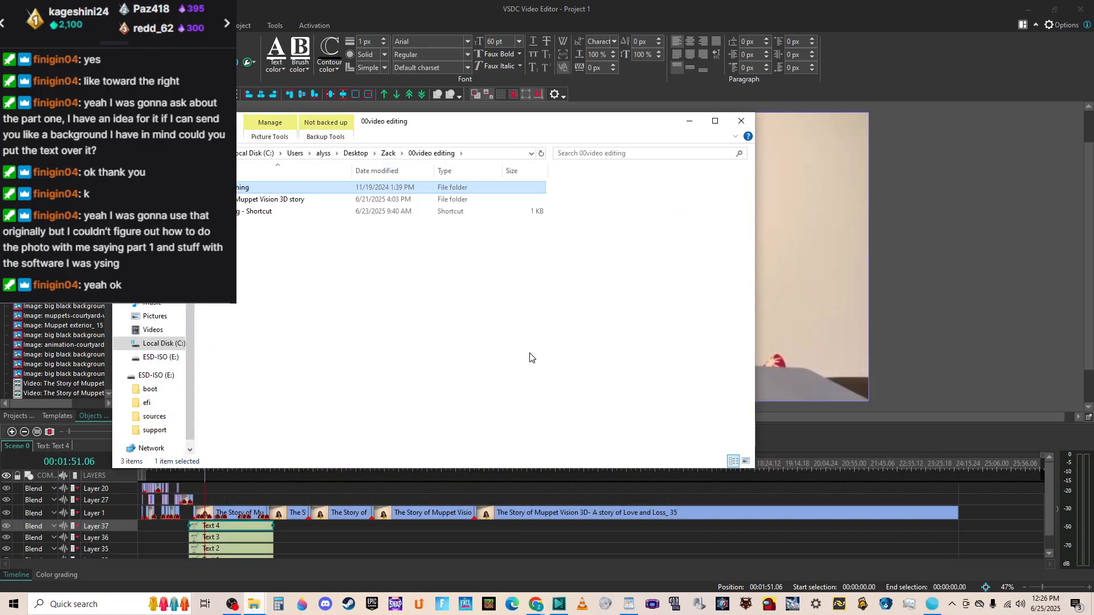
Reopen the Muppet Vision 3D story folder, move the colourful Muppet background JPG into it and preview the image.
click(259, 204)
double_click(259, 207)
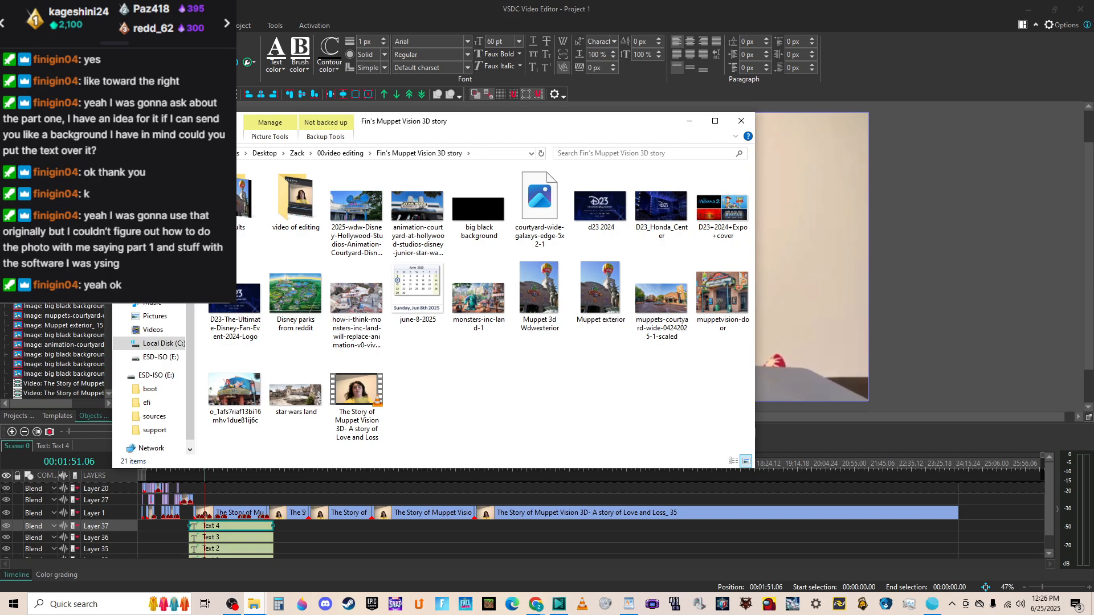
drag(954, 237, 539, 393)
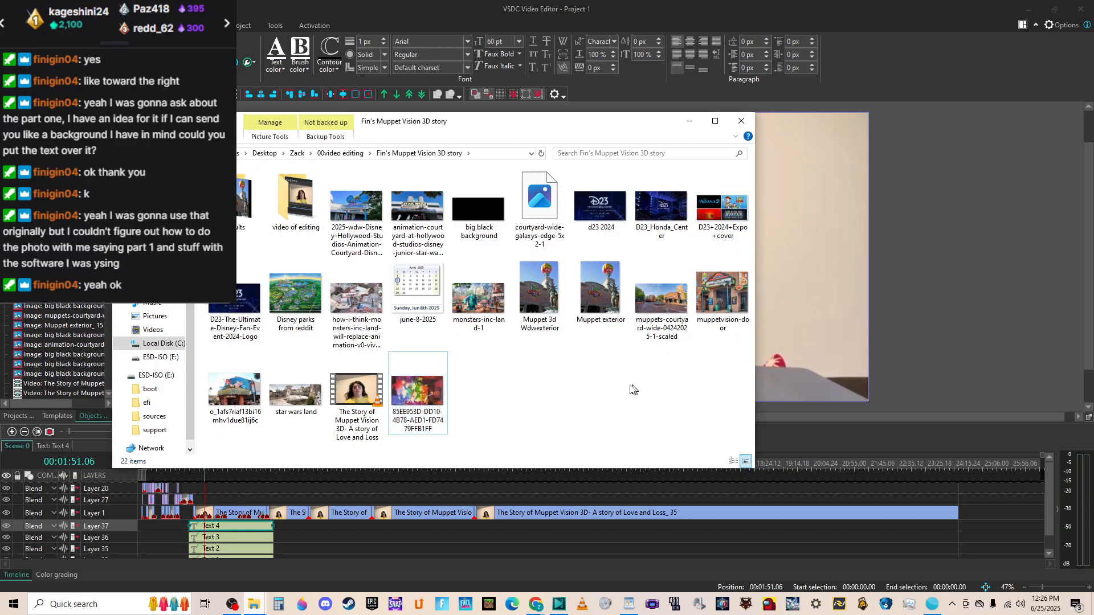
double_click(421, 396)
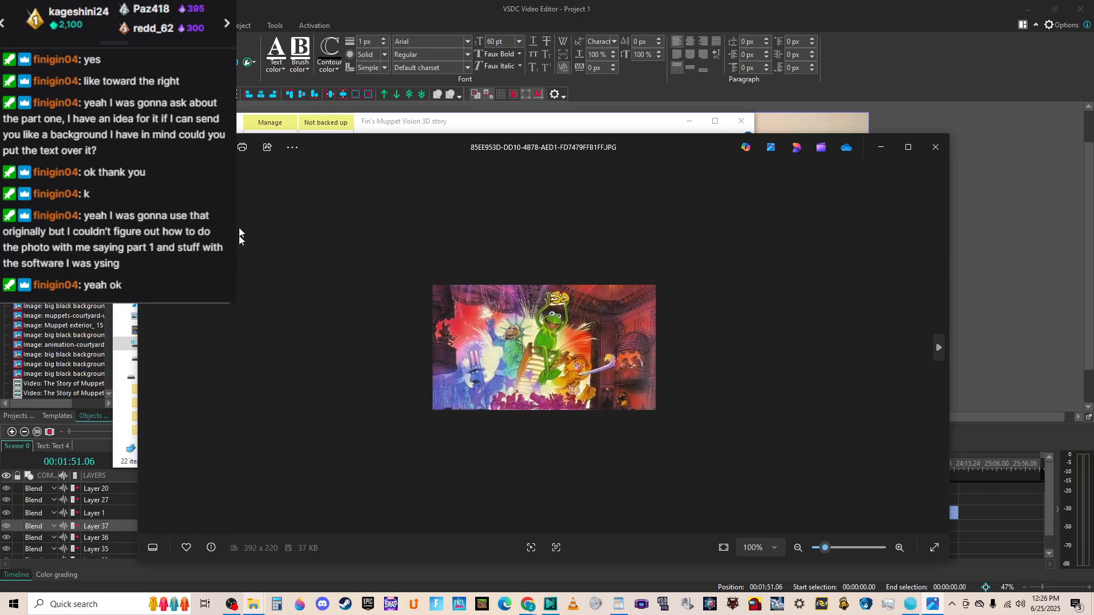
click(935, 144)
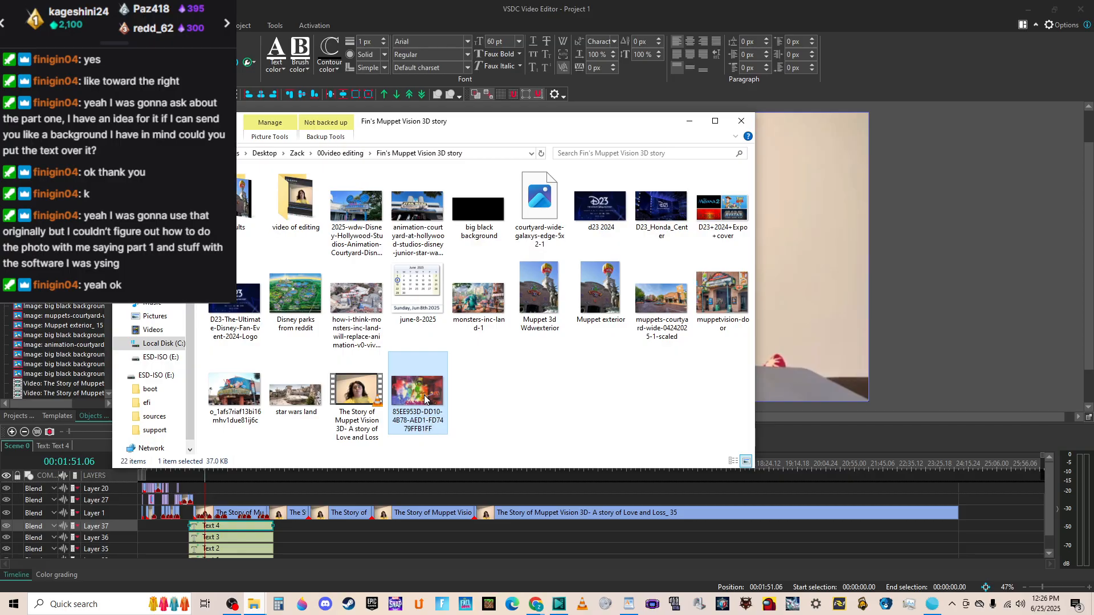
Add the Muppet background JPG to the scene at 00:01:51.06 and shorten it to end around 05:35 on the timeline.
drag(424, 397, 801, 323)
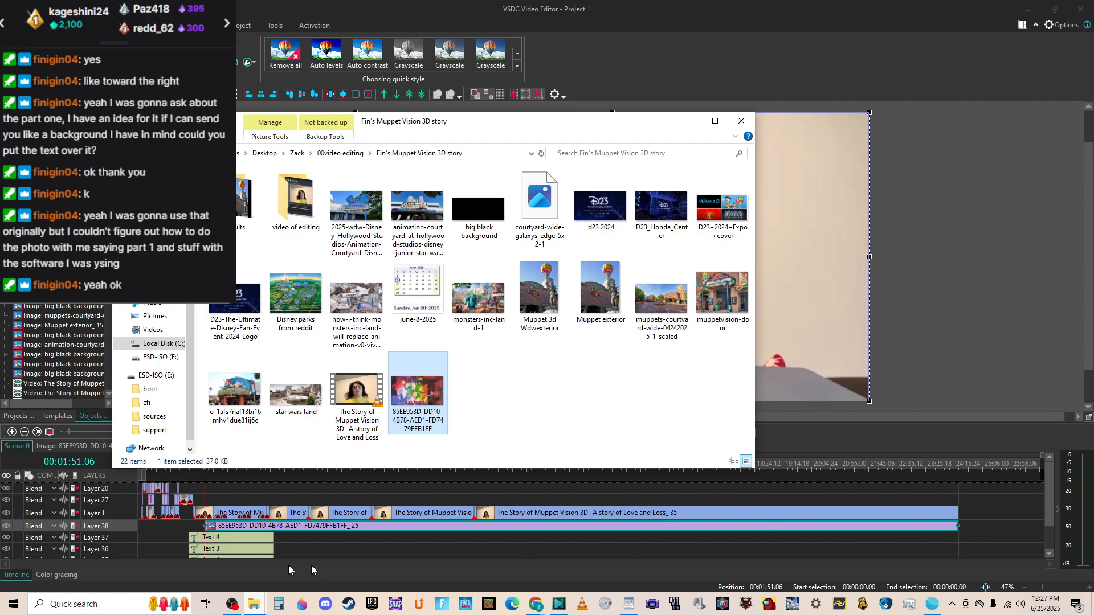
drag(960, 525, 332, 523)
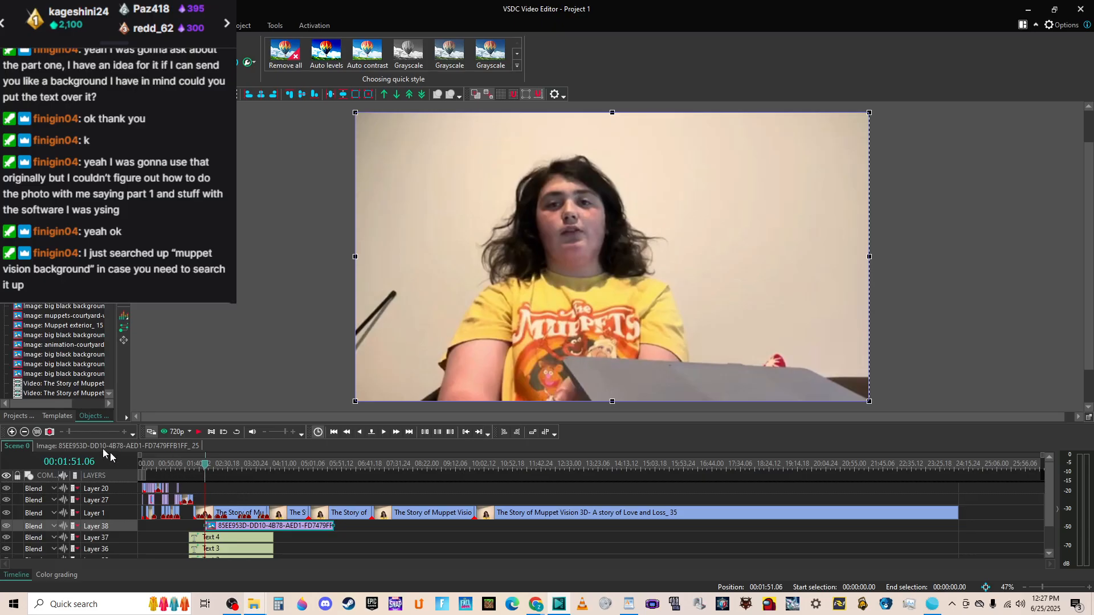
Play the video from 00:01:13.28 to check the talking clips before Part 1, pausing at 00:01:19.20.
drag(70, 431, 103, 432)
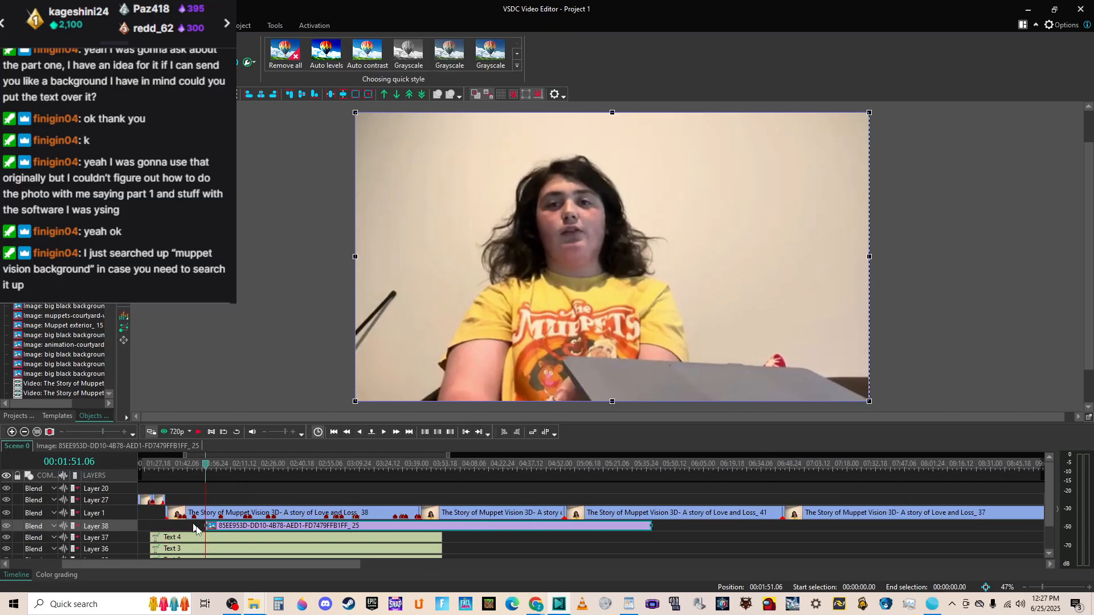
drag(165, 564, 129, 565)
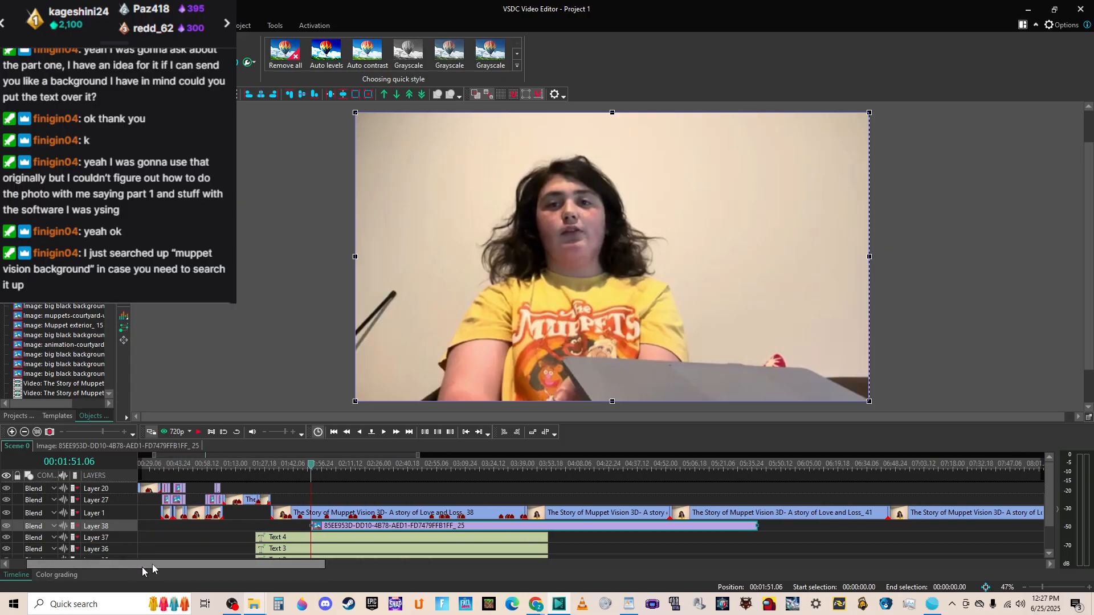
click(238, 463)
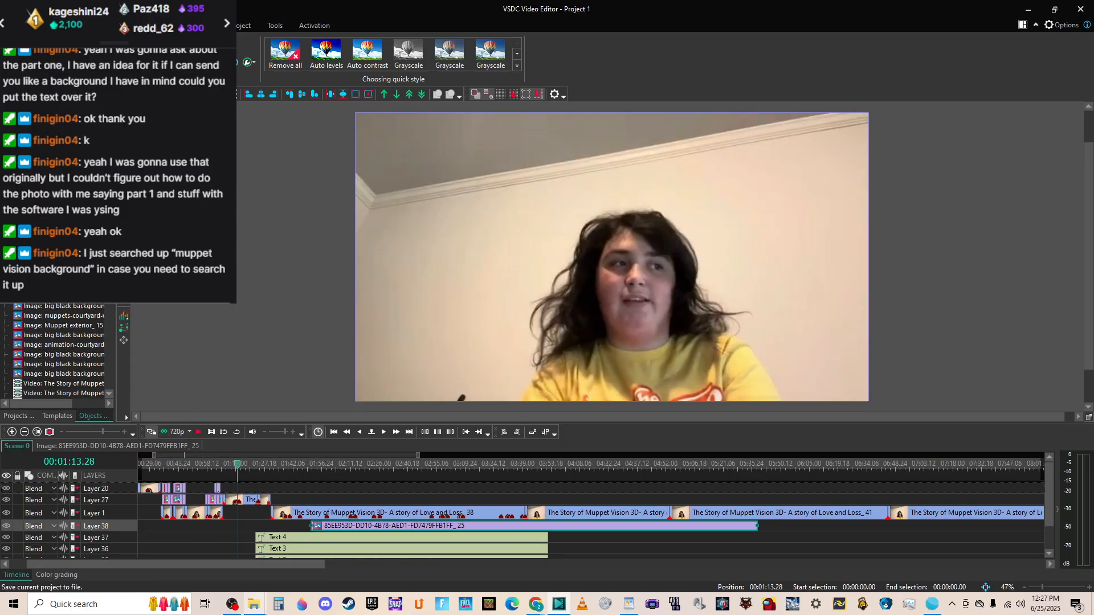
key(space)
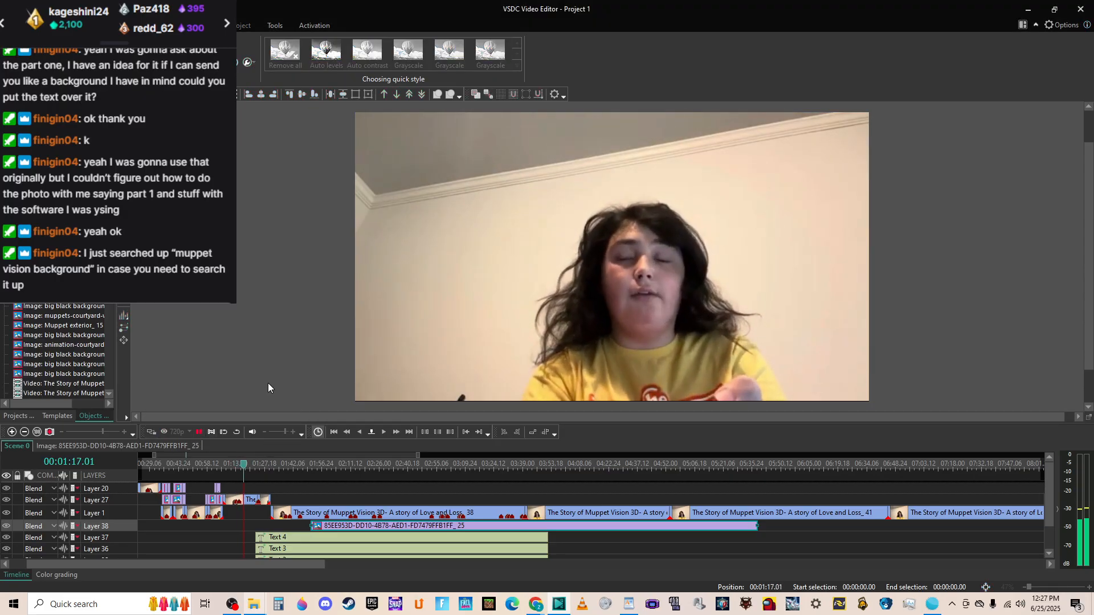
click(199, 432)
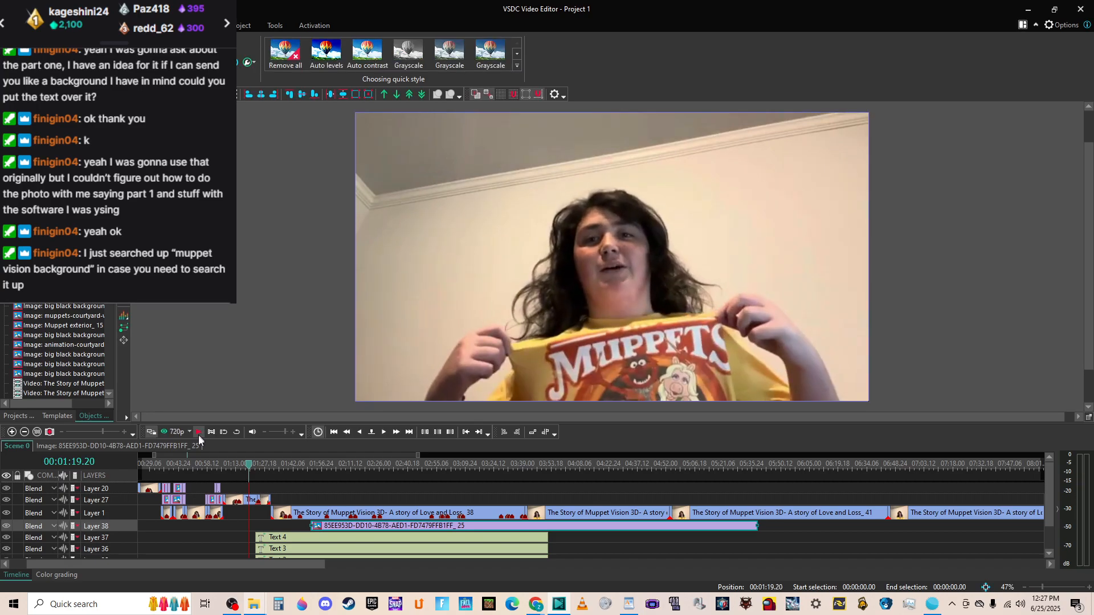
Search Google Images for "muppet vision background" in a new Chrome window, view the results full screen and return to the editor.
right_click(535, 605)
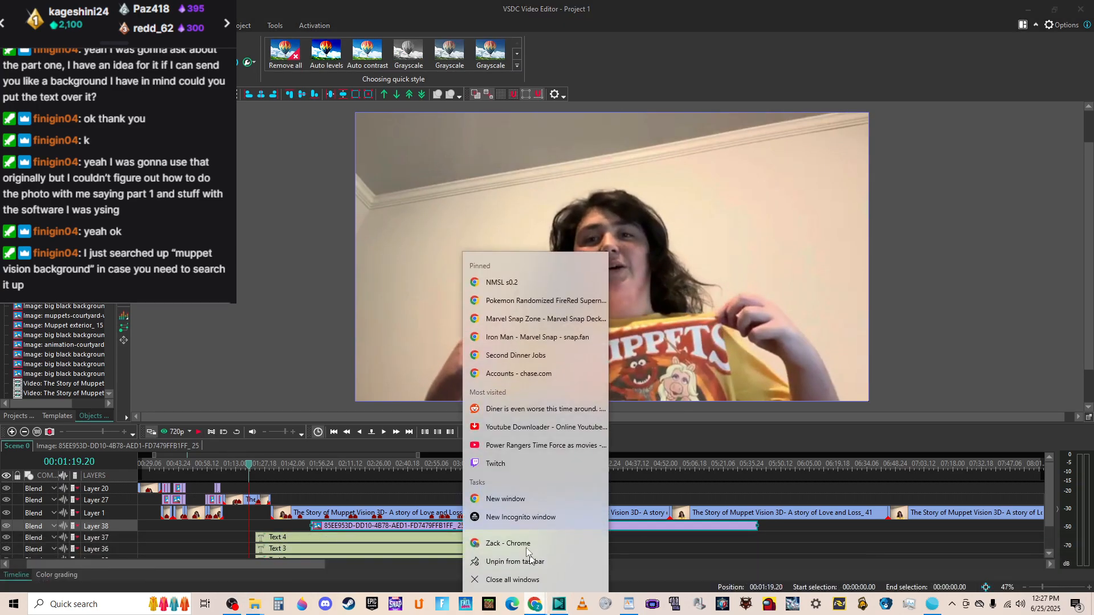
click(517, 500)
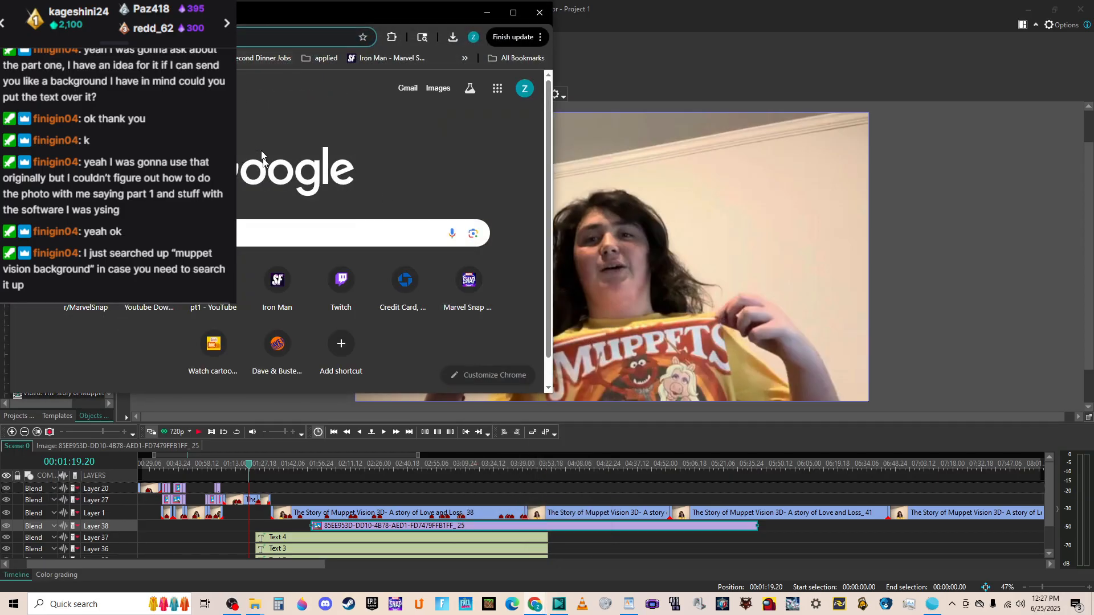
click(353, 233)
text(muppet)
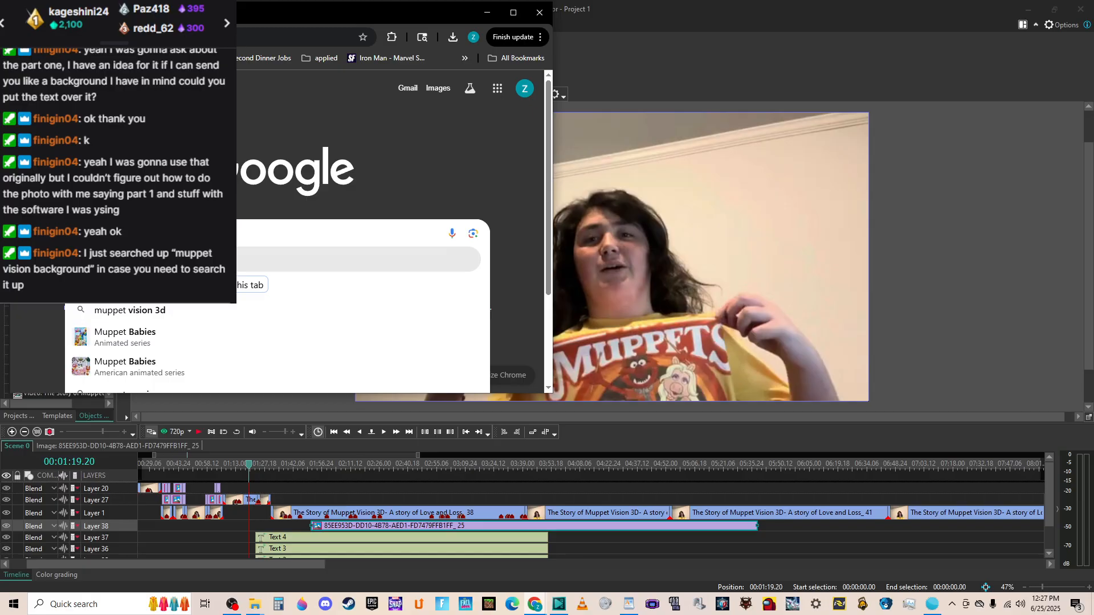
text( vision backgroun)
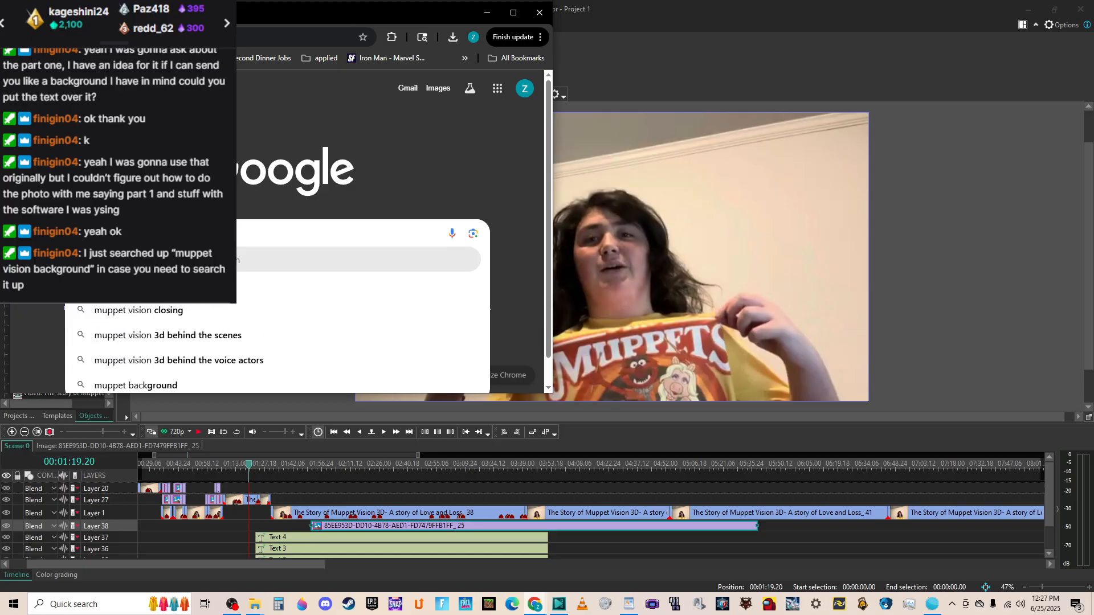
text(d)
key(Return)
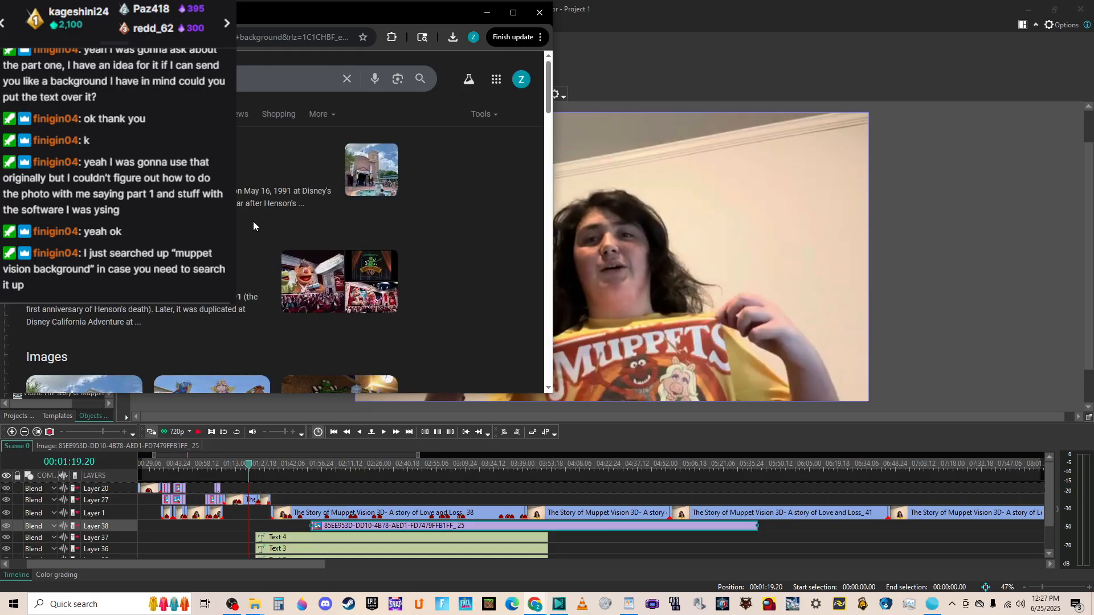
click(159, 114)
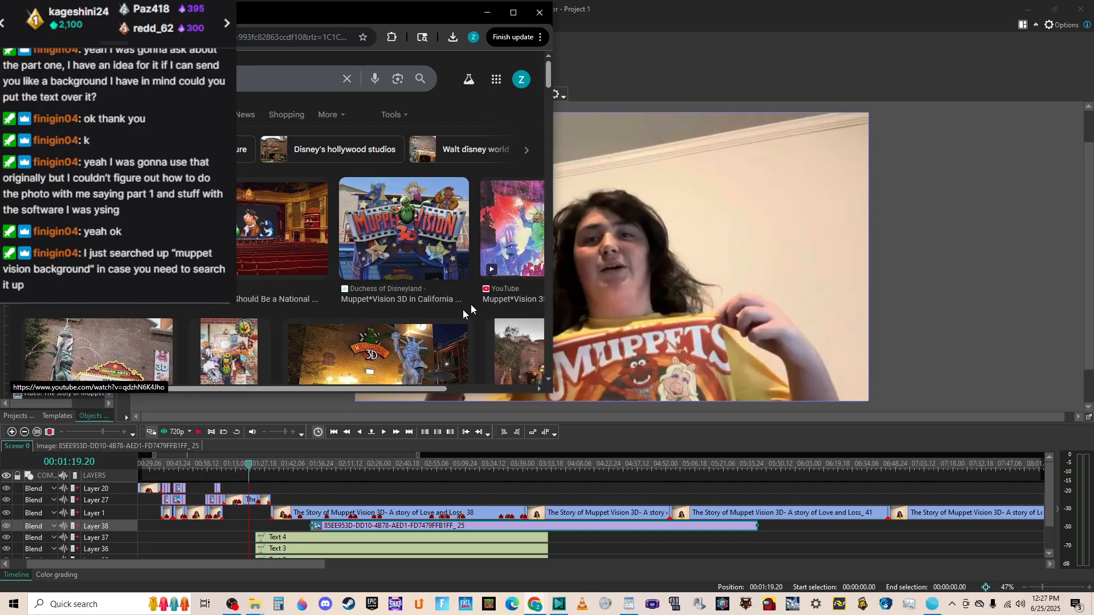
click(513, 12)
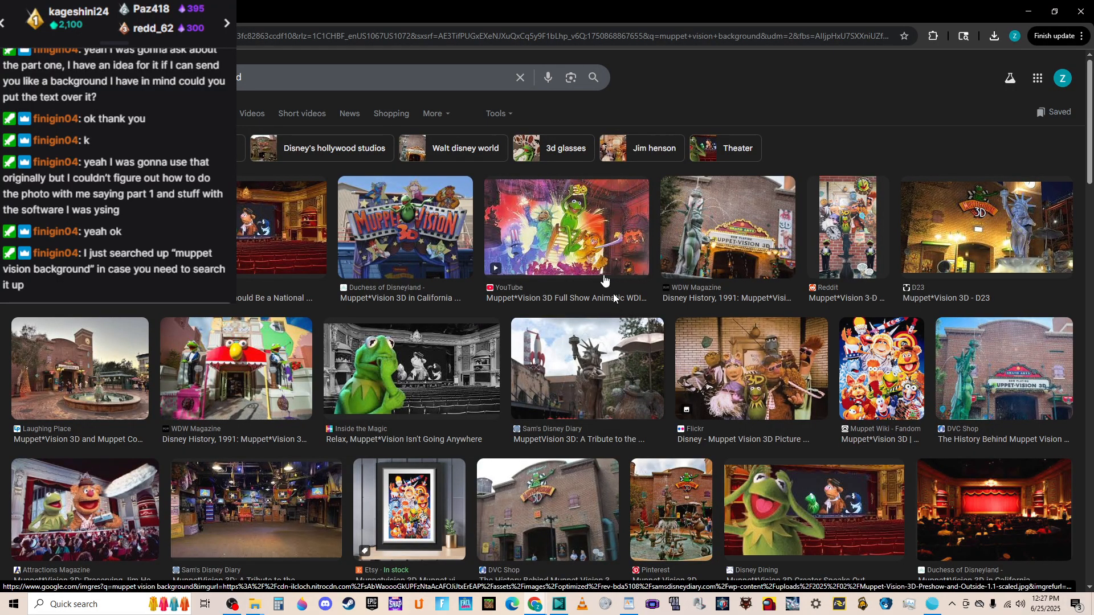
click(1028, 12)
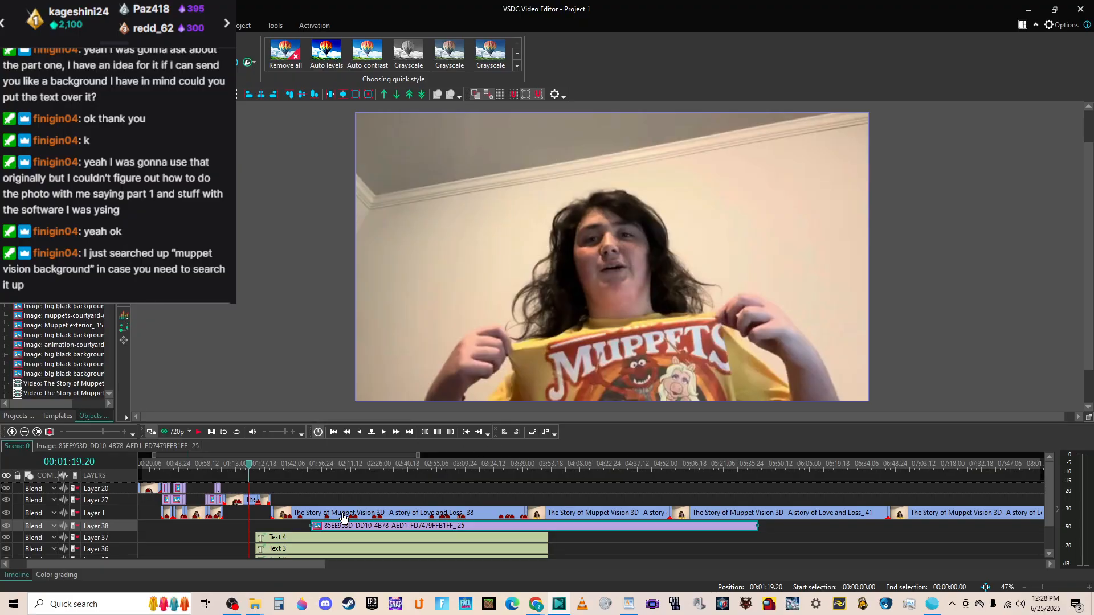
Play on past the end of the final Layer 27 talking clip and move the playhead back to 00:01:27.17.
key(space)
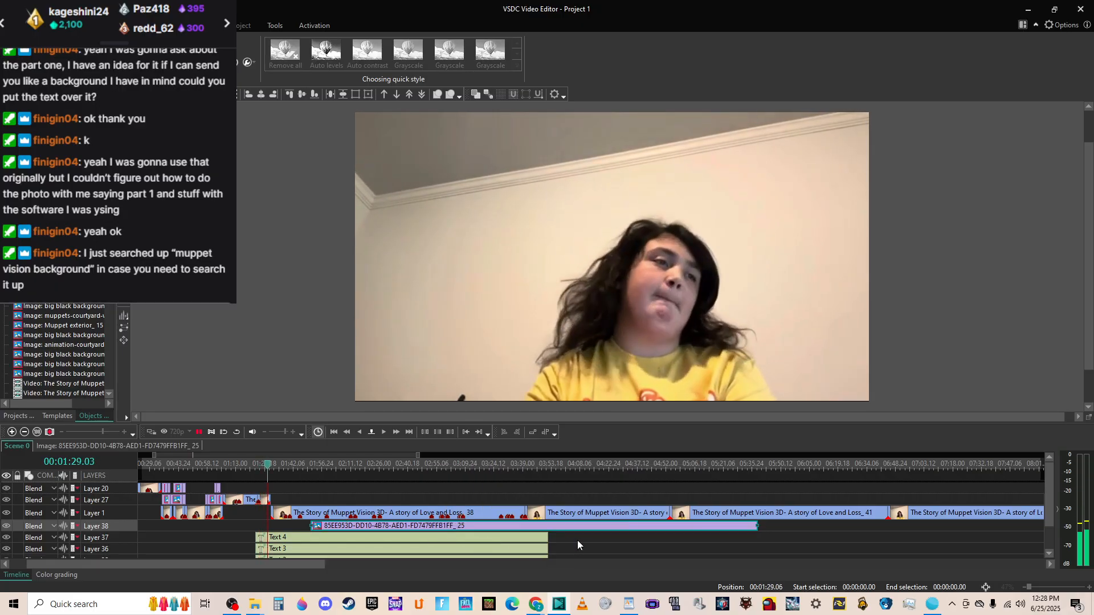
key(space)
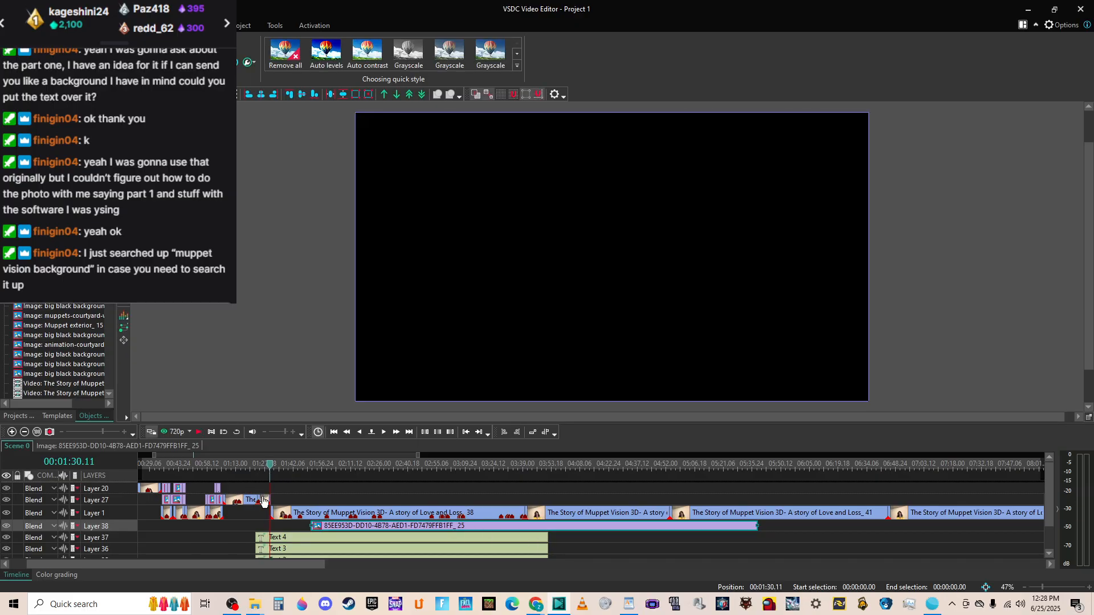
mouse_move(264, 501)
click(266, 466)
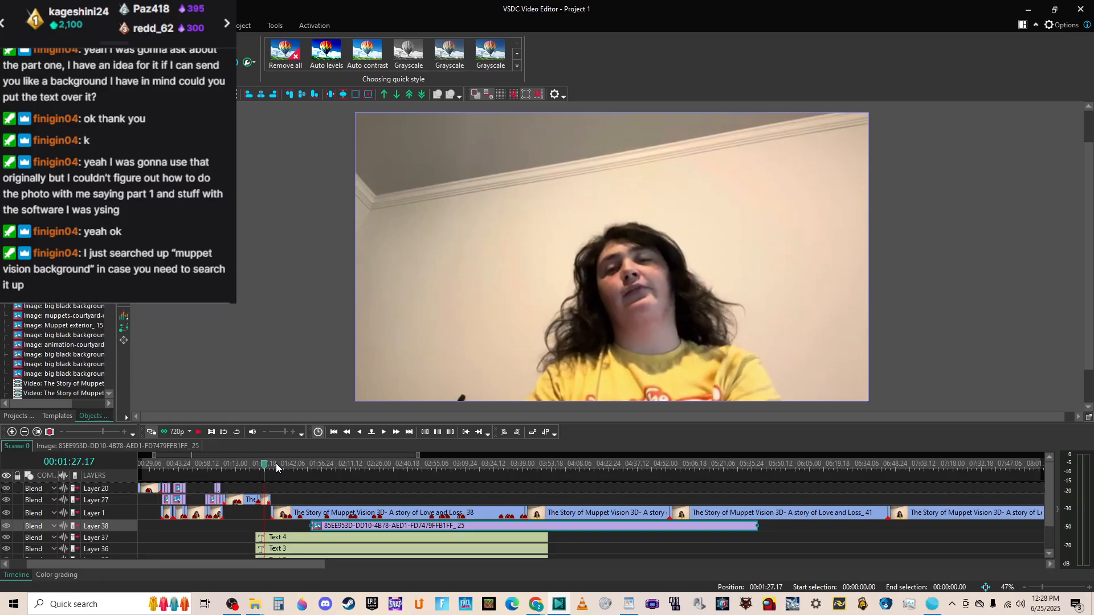
Move the timeline cursor to the end of the last Layer 27 clip, at 00:01:31.02.
drag(103, 436, 115, 437)
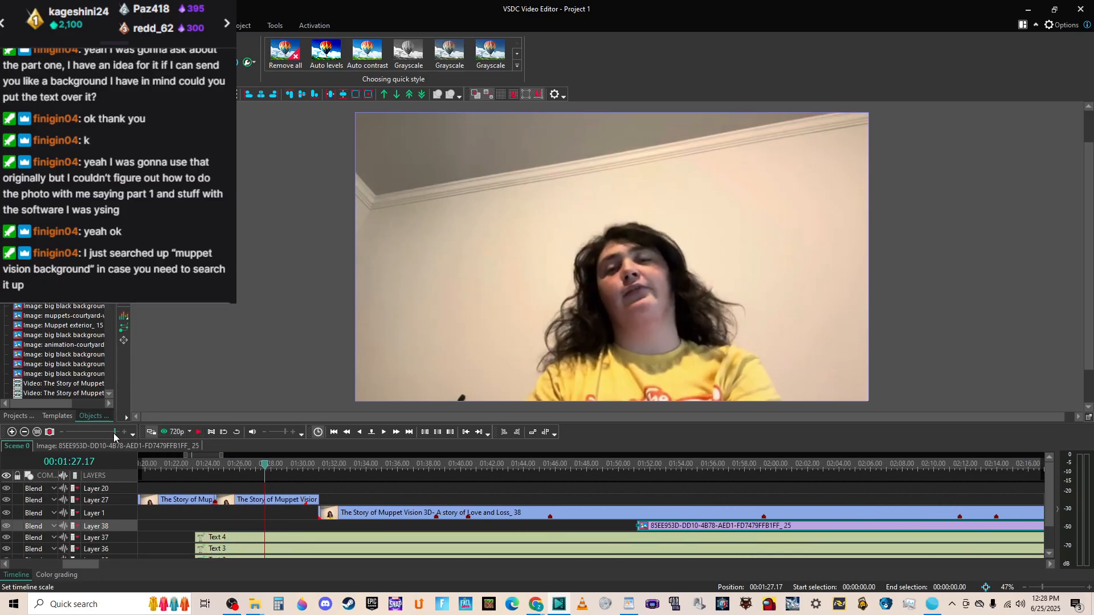
click(312, 501)
right_click(316, 502)
mouse_move(388, 451)
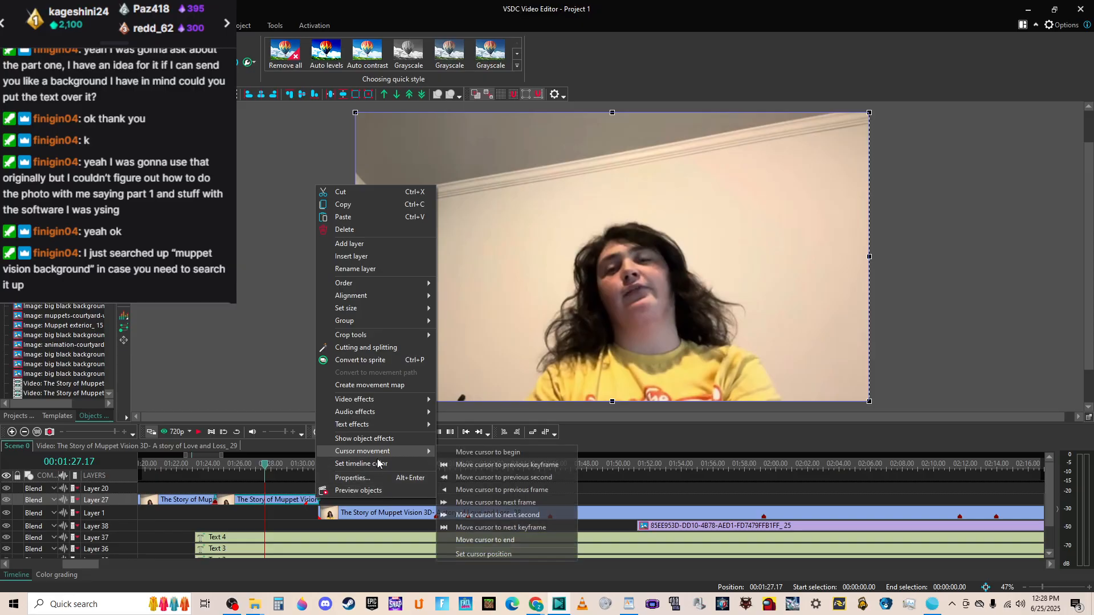
click(471, 530)
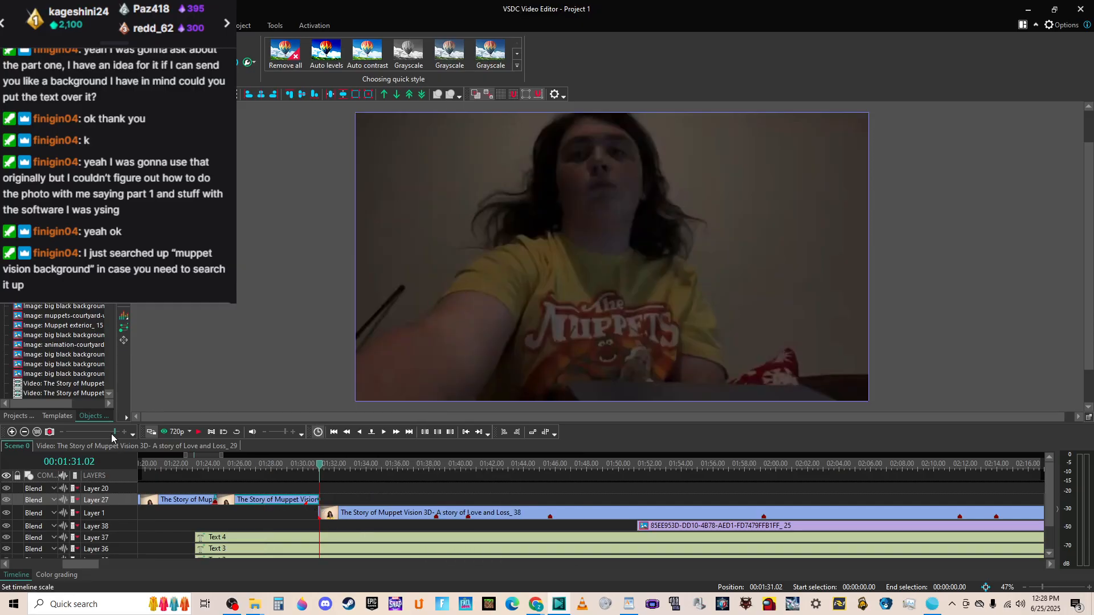
scroll(116, 433, down, 2)
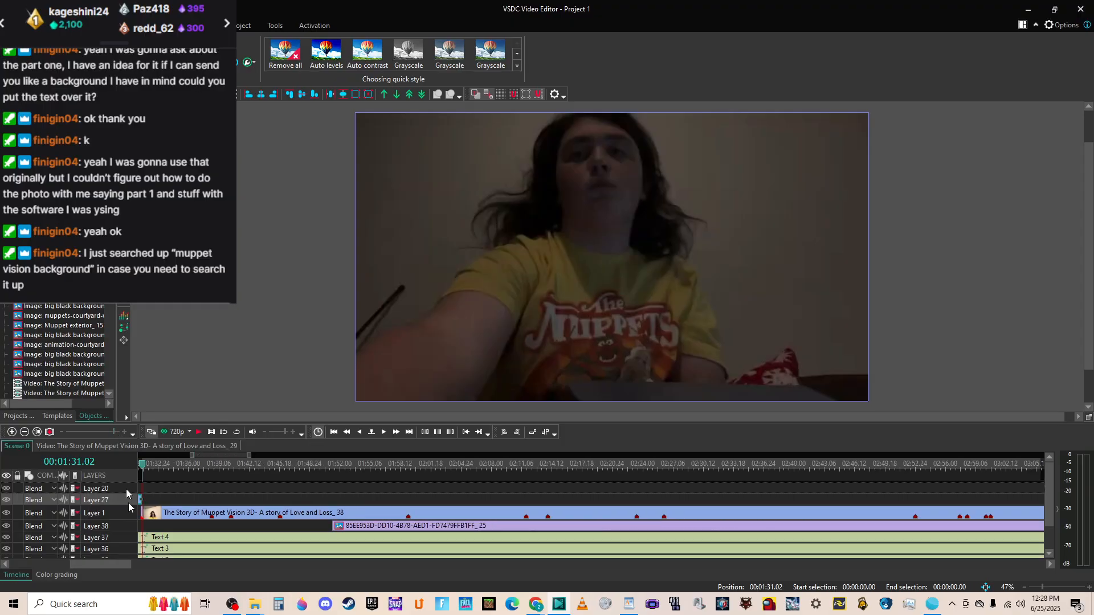
drag(121, 563, 108, 564)
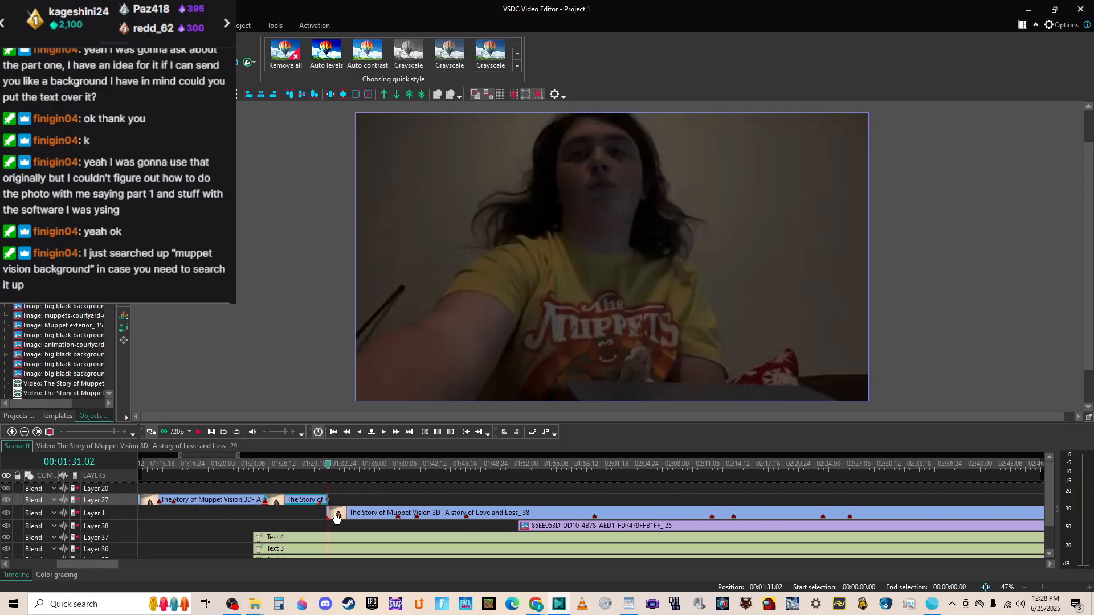
Try the long Layer 1 talking clip (clip 38) that starts at 00:01:31.02 on Layer 27, and return it to Layer 1.
mouse_move(334, 517)
click(102, 429)
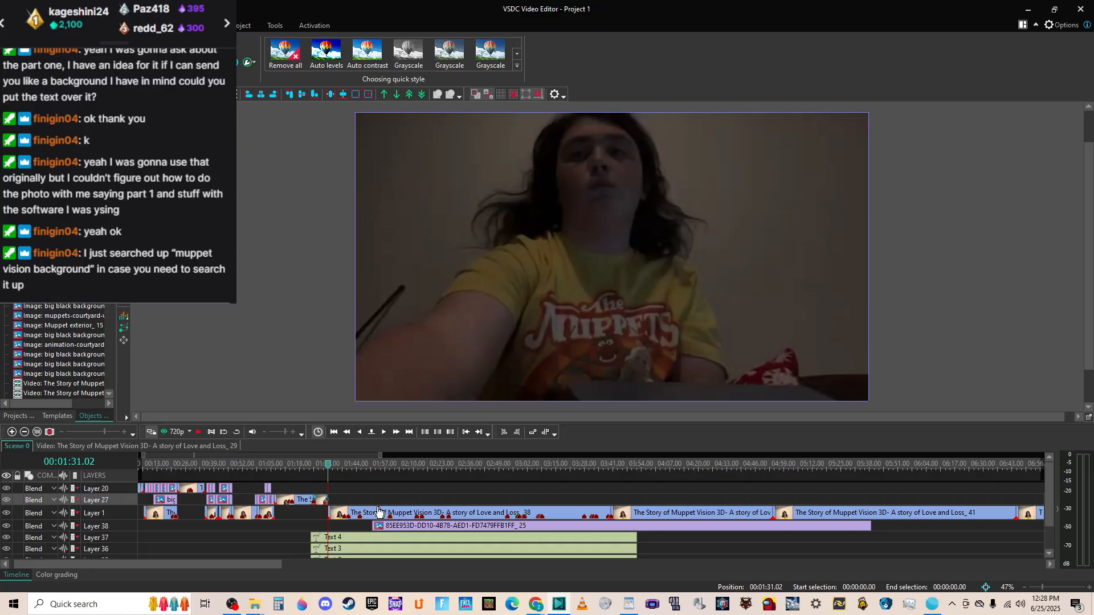
mouse_move(393, 515)
mouse_down()
mouse_move(417, 499)
mouse_move(392, 499)
mouse_up()
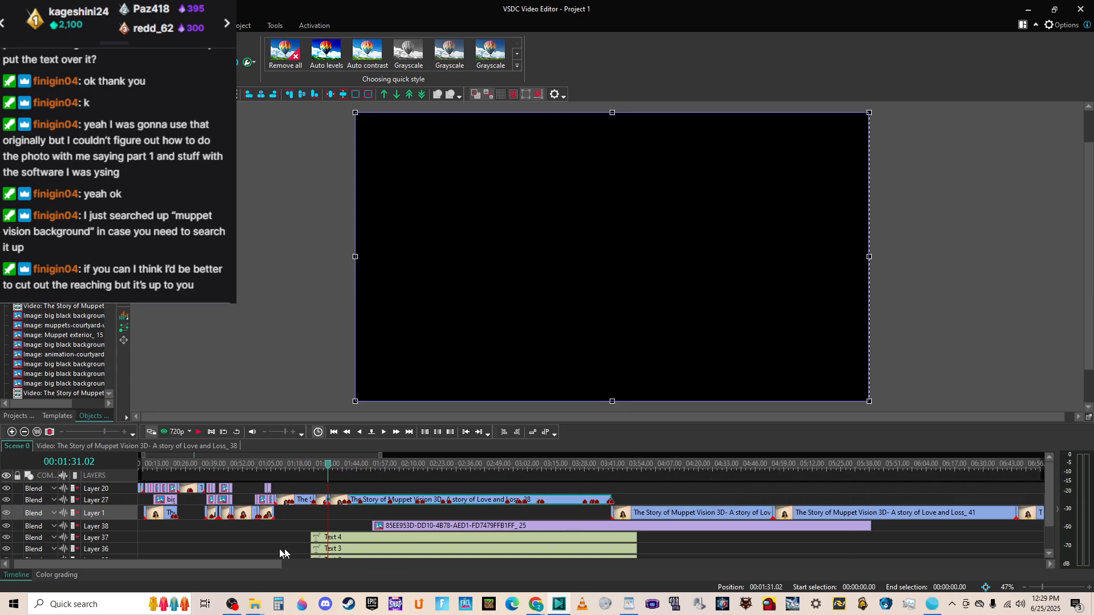
click(450, 506)
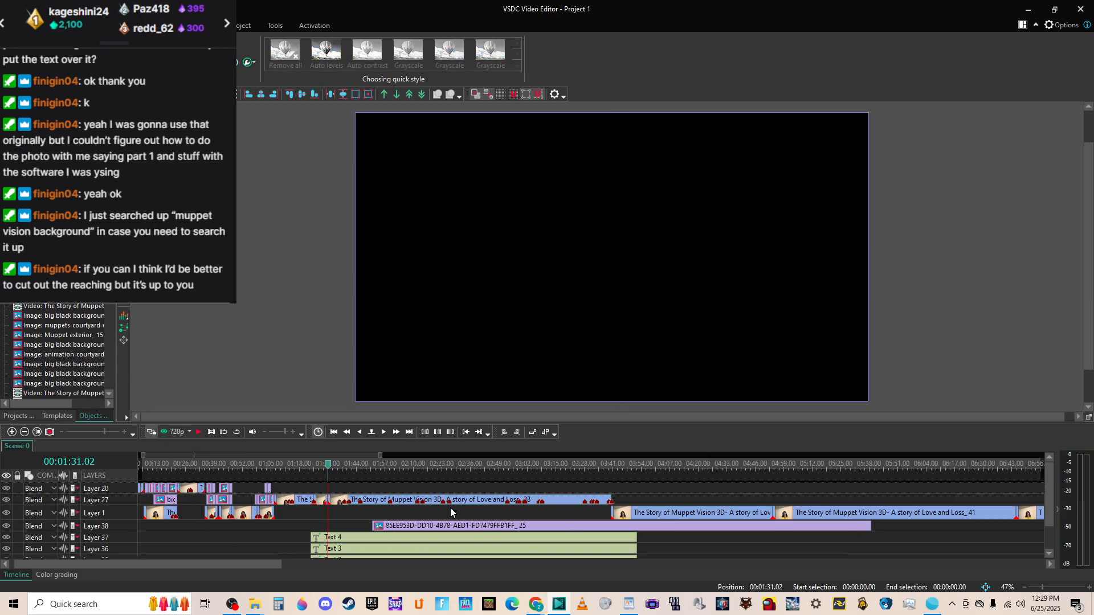
click(442, 500)
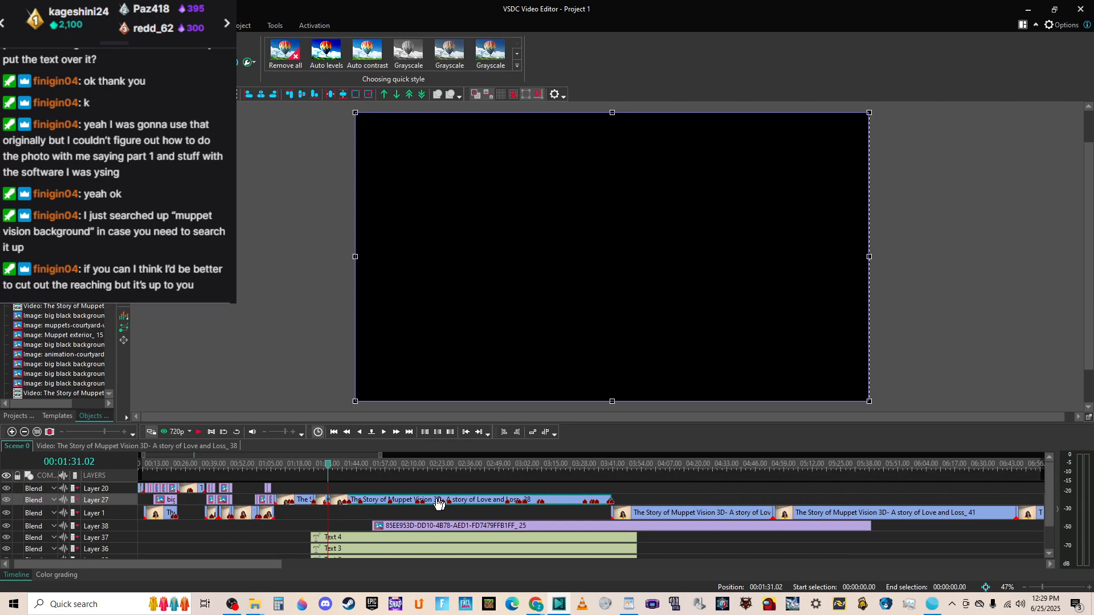
drag(440, 502, 440, 513)
Shift the four talking clips after clip 38 on Layer 1 slightly later, starting from the last one, to open a gap behind clip 38.
click(84, 431)
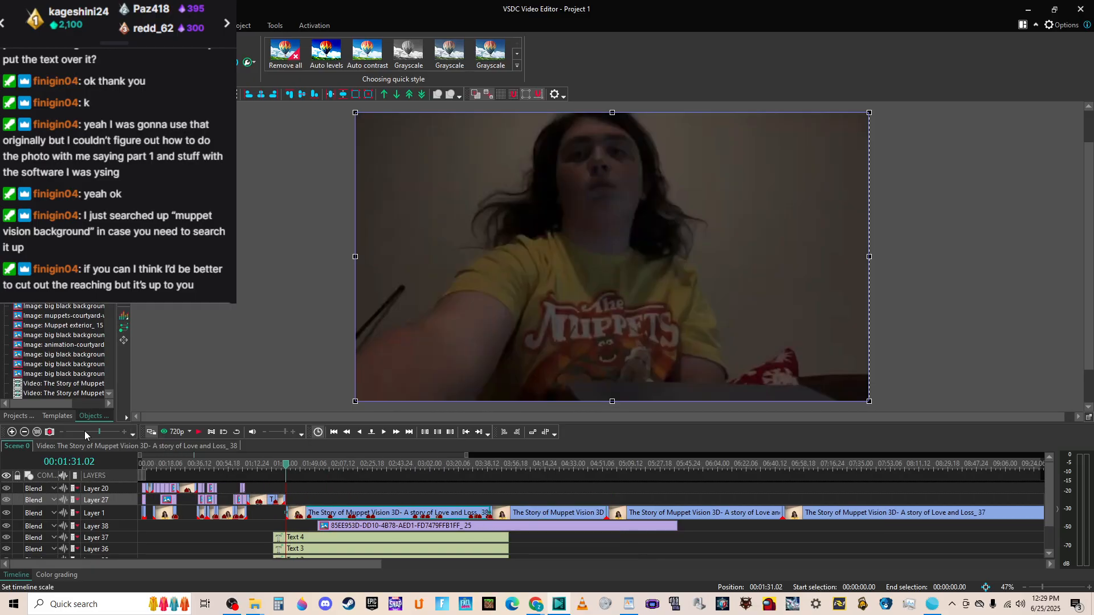
drag(85, 431, 74, 430)
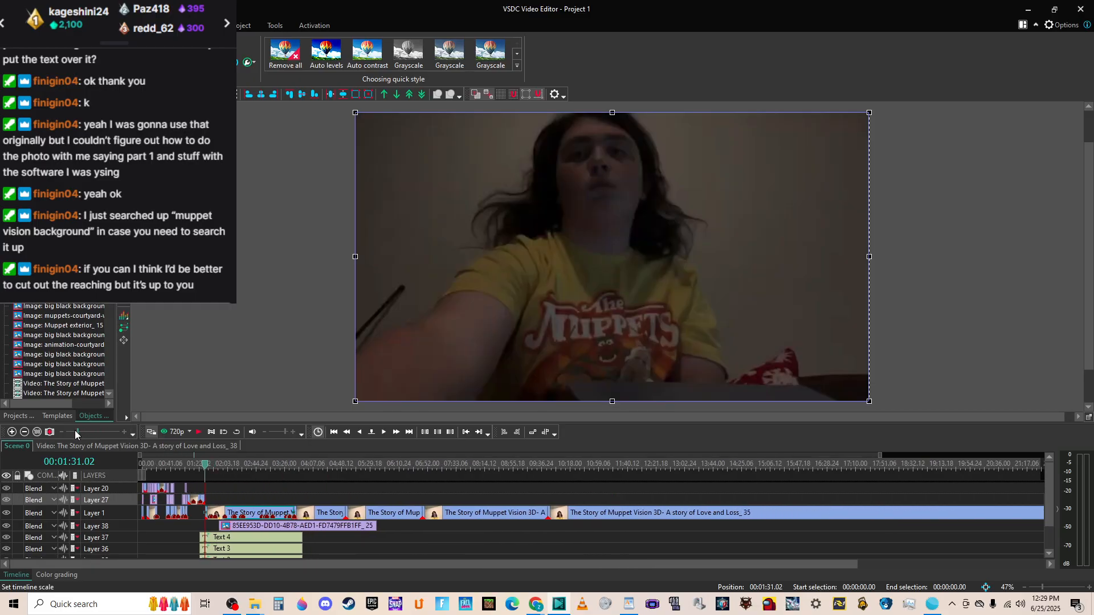
drag(590, 517, 598, 517)
drag(464, 516, 472, 517)
click(397, 515)
drag(397, 515, 405, 515)
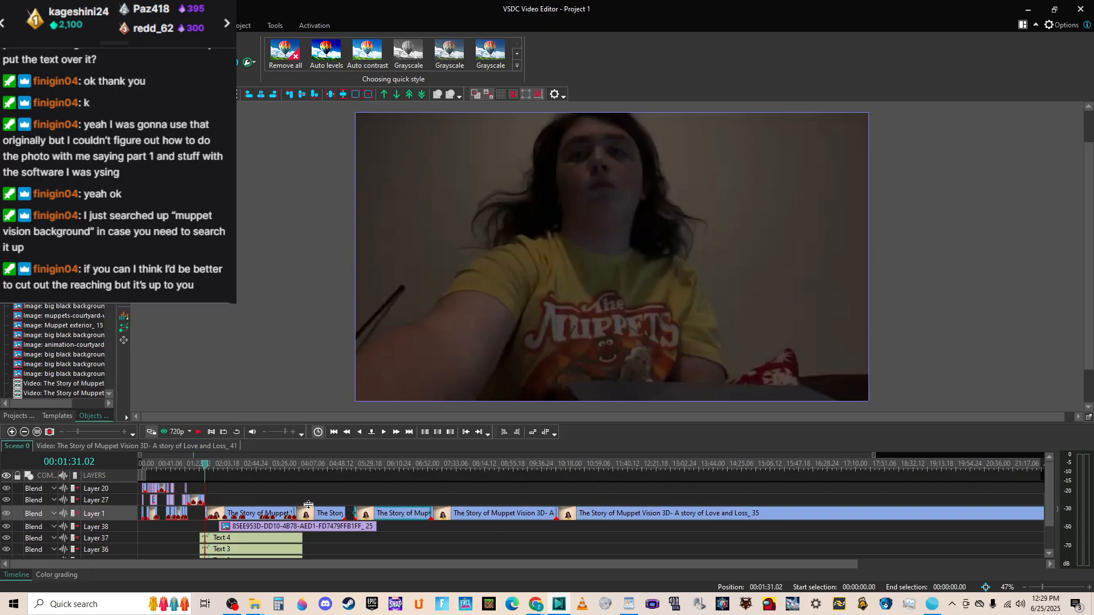
drag(316, 516, 325, 515)
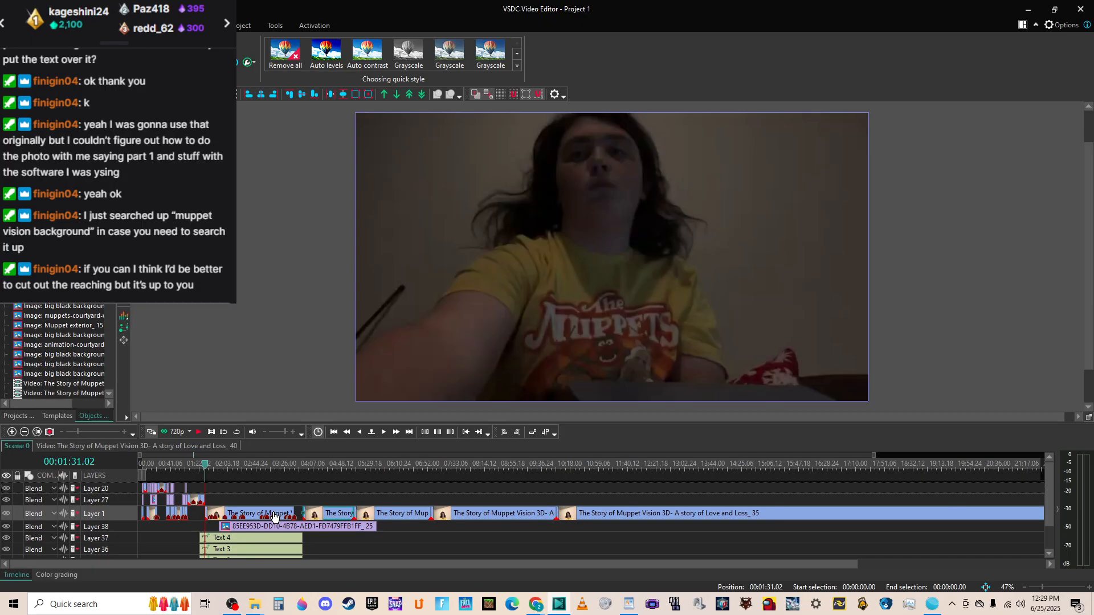
Delete the Text 2, Text 3 and Text 4 objects from the timeline, keeping Text 1.
click(271, 516)
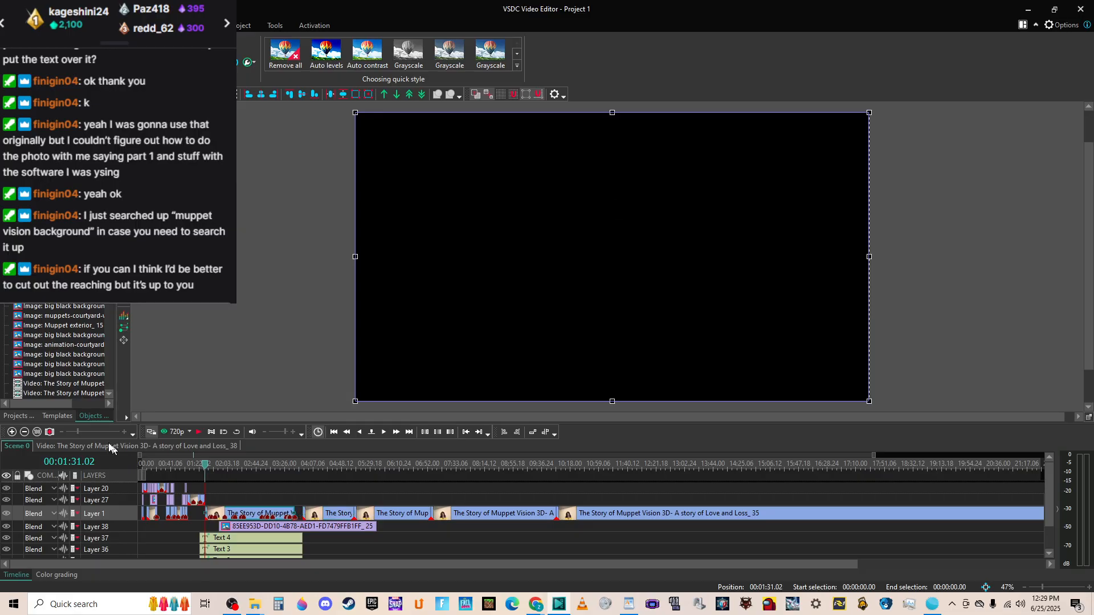
drag(76, 431, 114, 431)
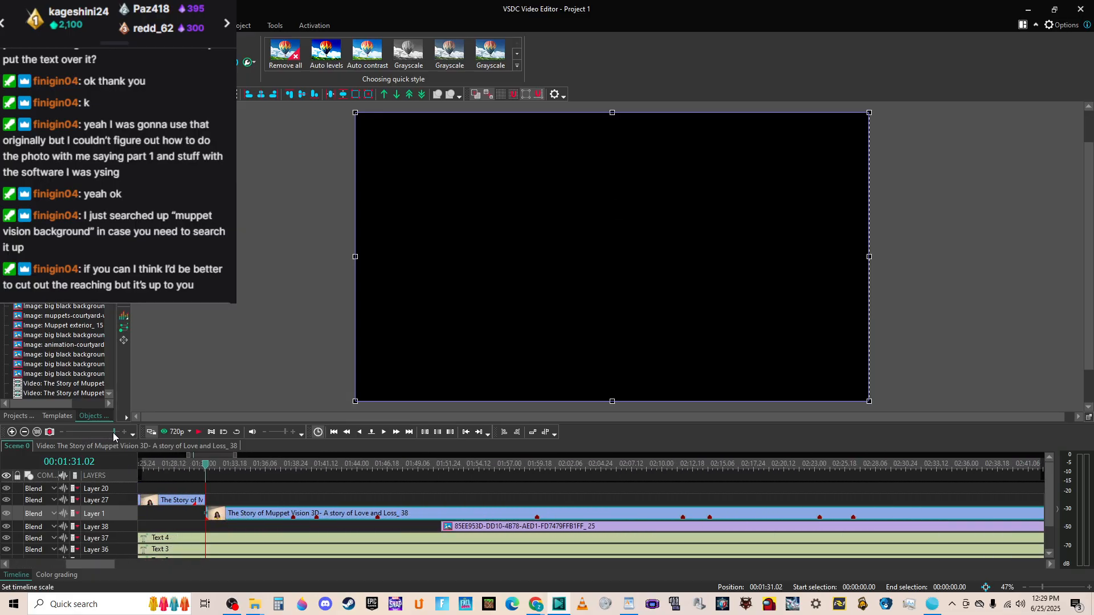
drag(89, 561, 84, 563)
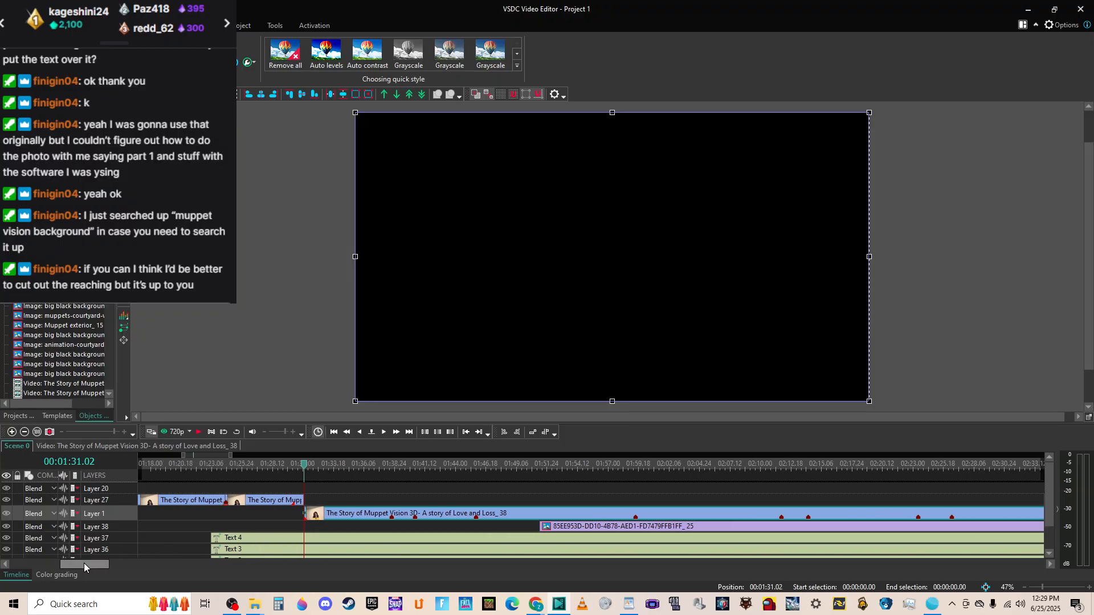
scroll(353, 507, down, 3)
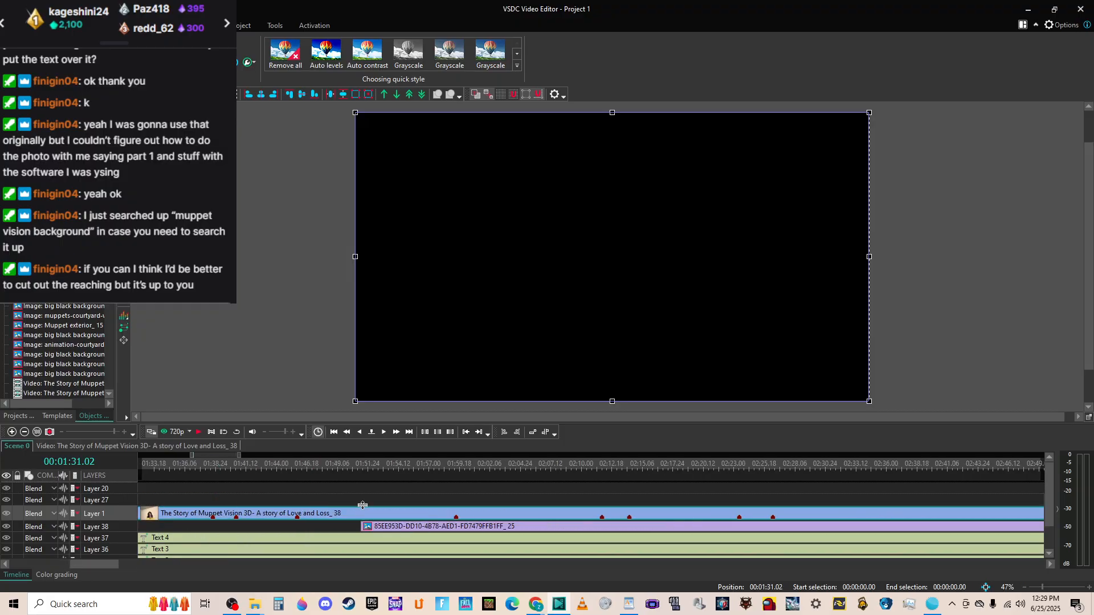
scroll(354, 504, up, 5)
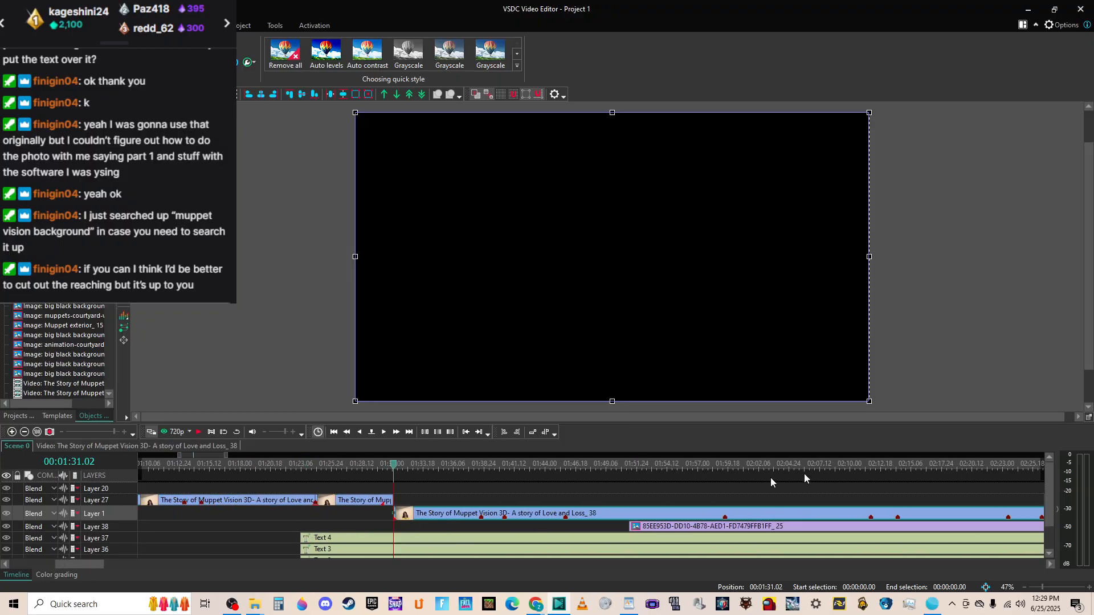
drag(1047, 499, 1046, 518)
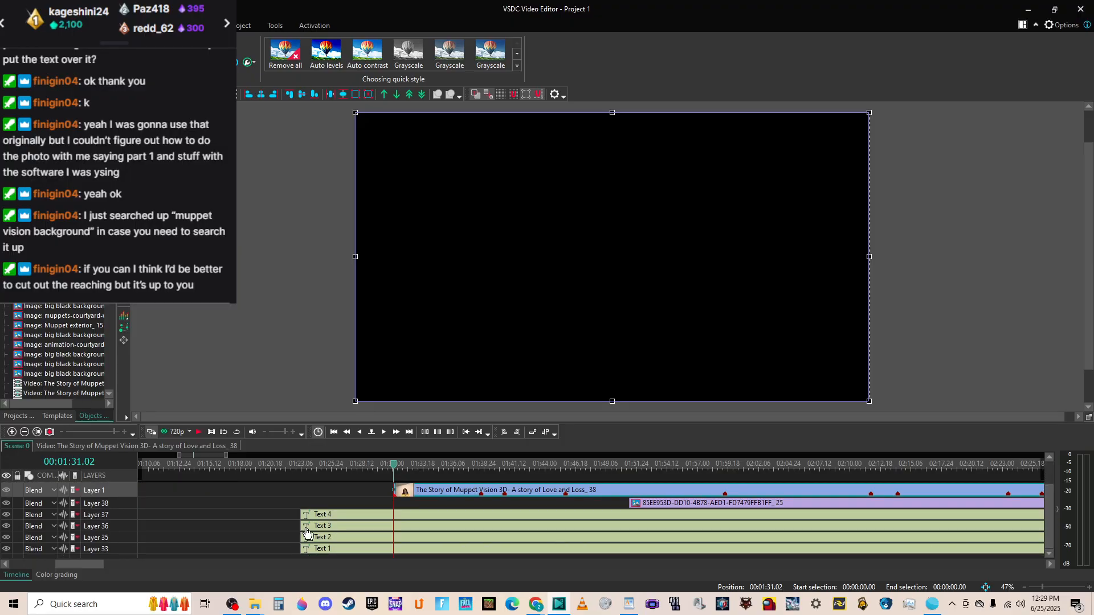
drag(288, 511, 338, 539)
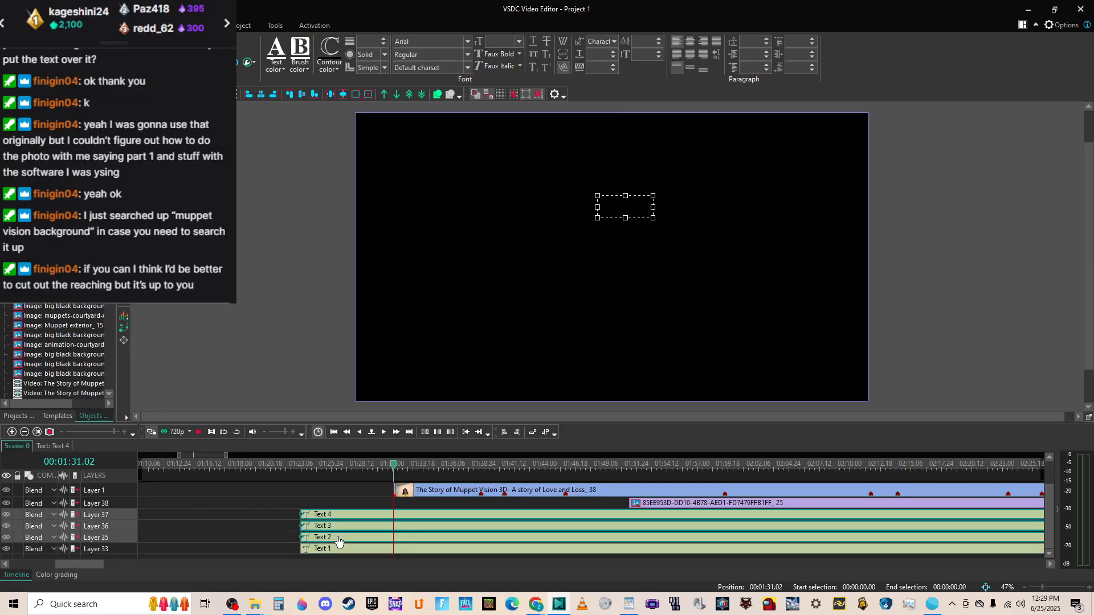
key(Delete)
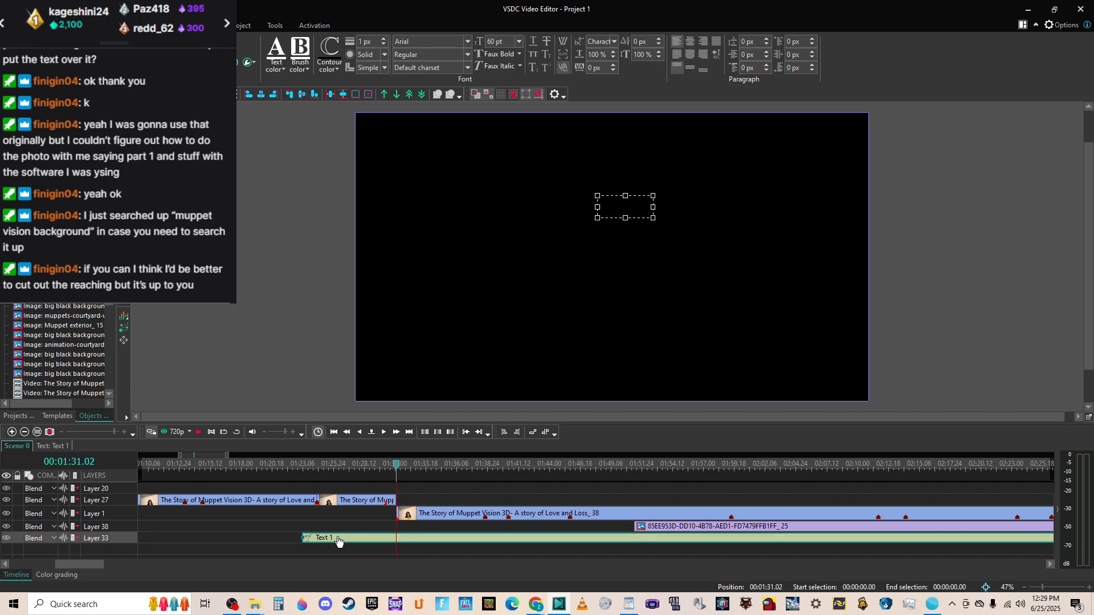
Shorten the Text 1 object so that it ends at about 00:01:40 on the timeline.
click(74, 432)
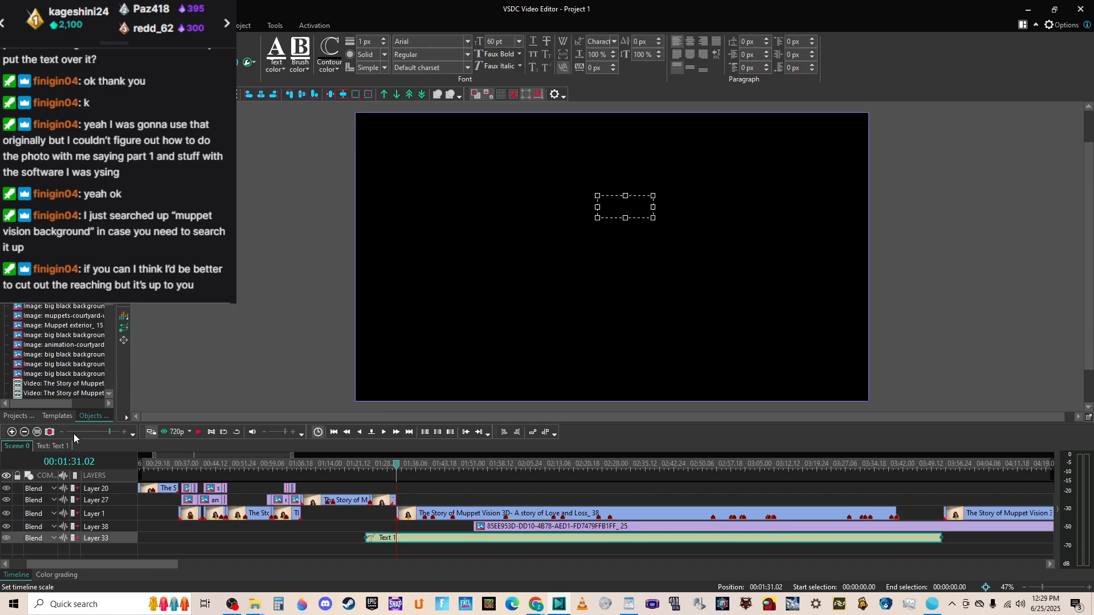
click(67, 434)
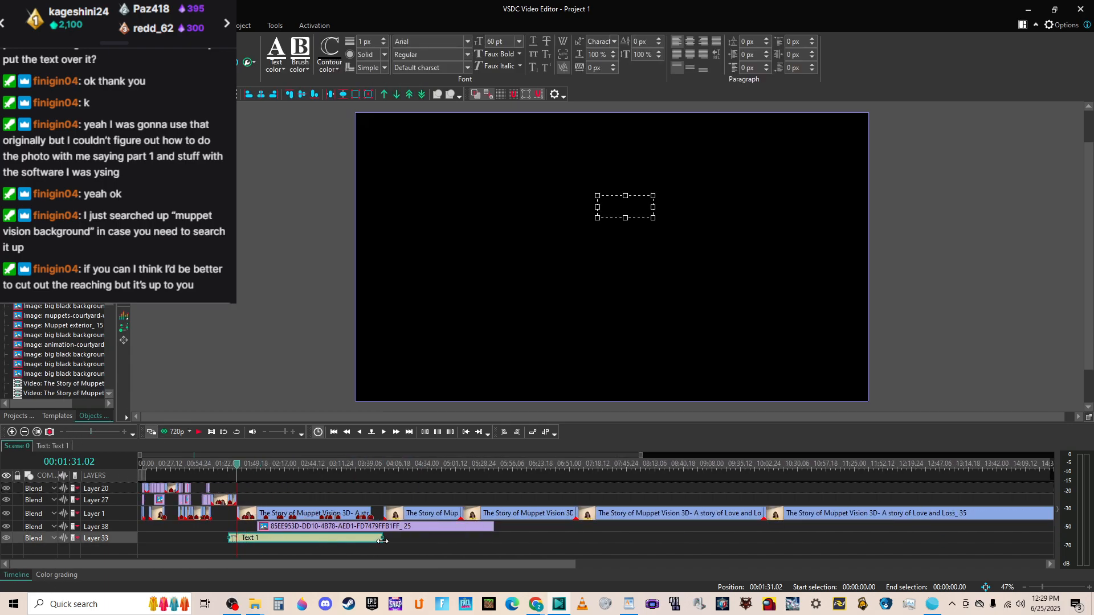
drag(381, 539, 246, 539)
drag(90, 435, 111, 435)
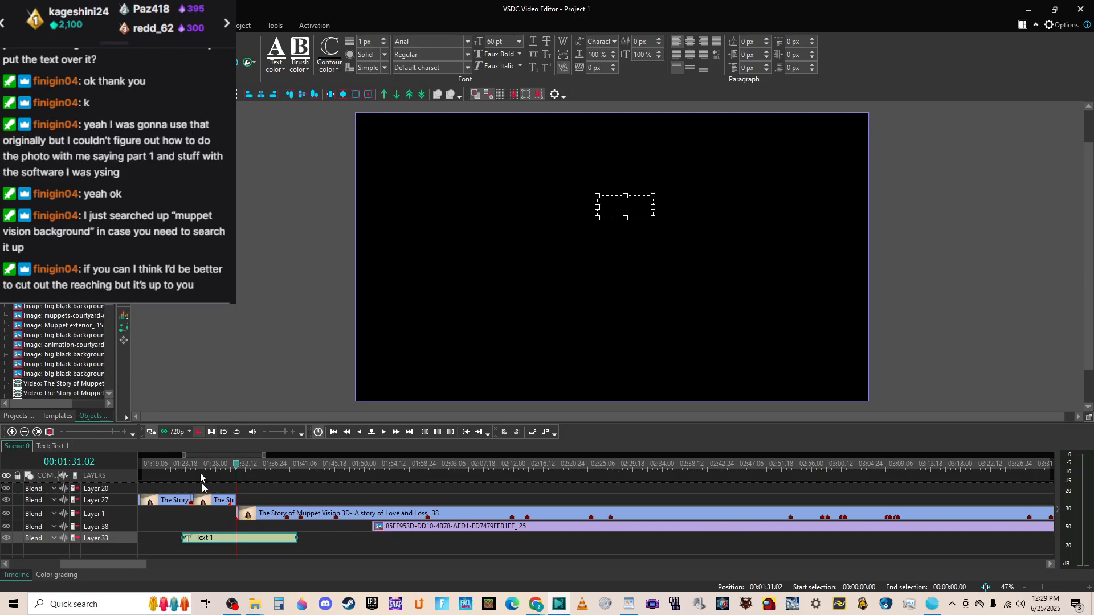
Open the last Layer 27 clip for cutting and splitting, play it to find where the speech ends, and set a marker at 00:00:04.530.
click(226, 502)
right_click(226, 501)
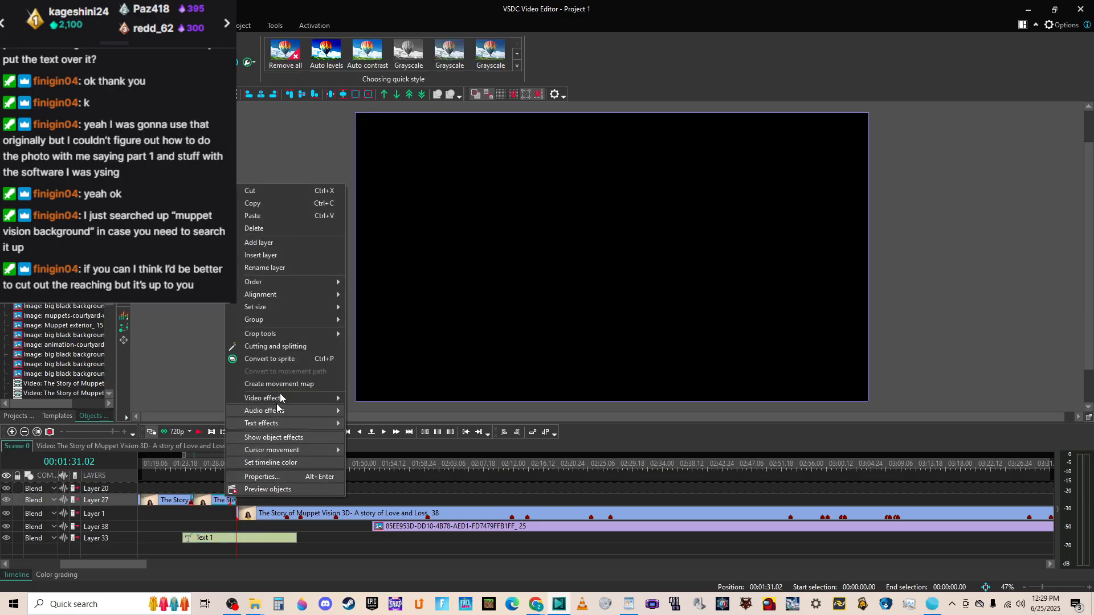
click(295, 344)
click(763, 125)
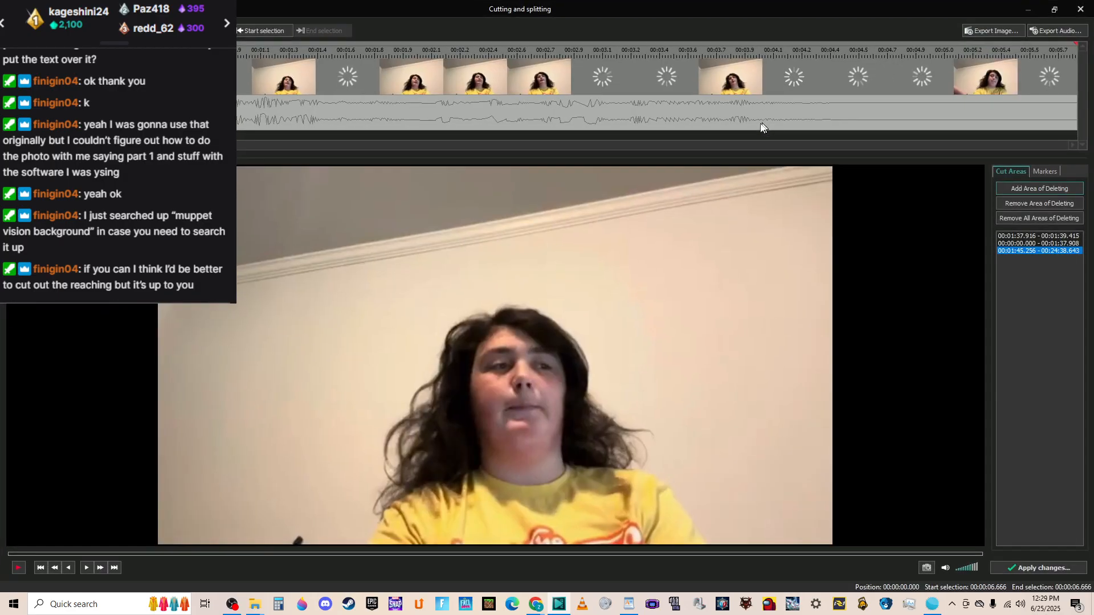
click(299, 53)
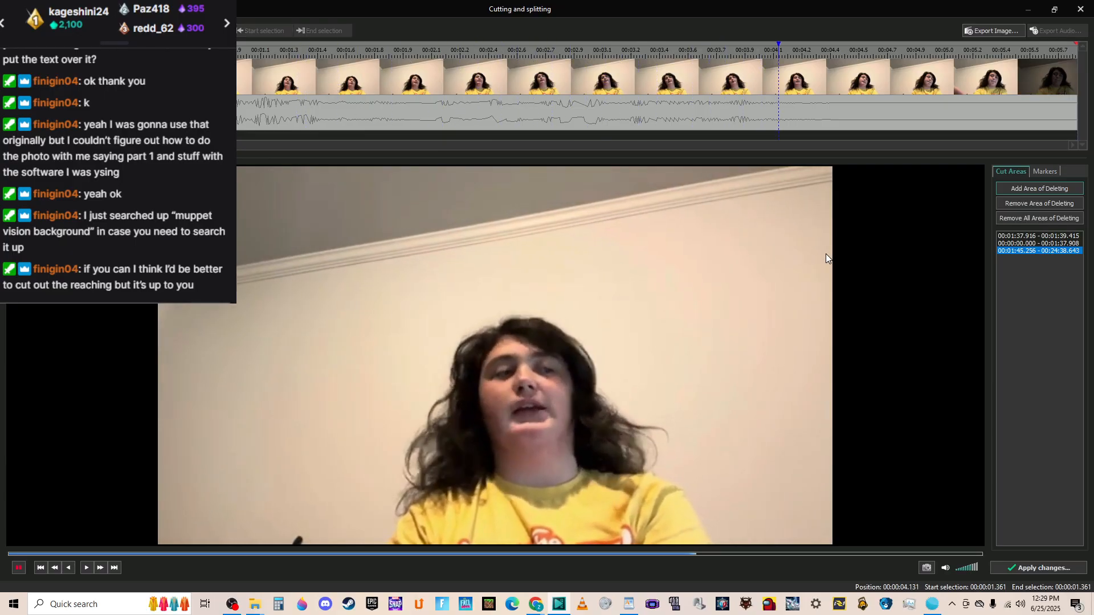
click(839, 52)
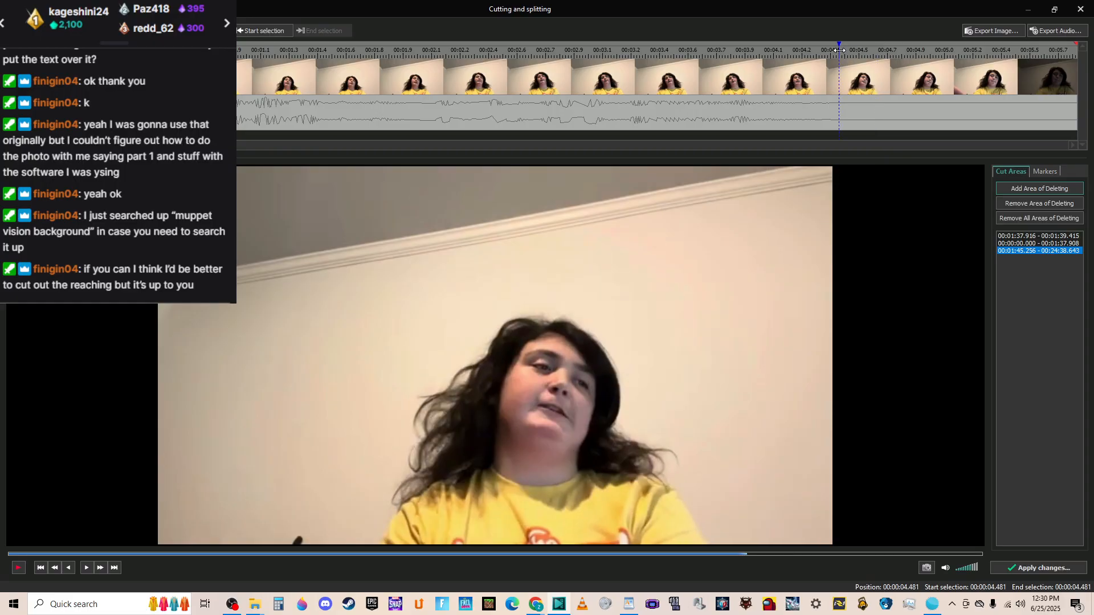
click(786, 52)
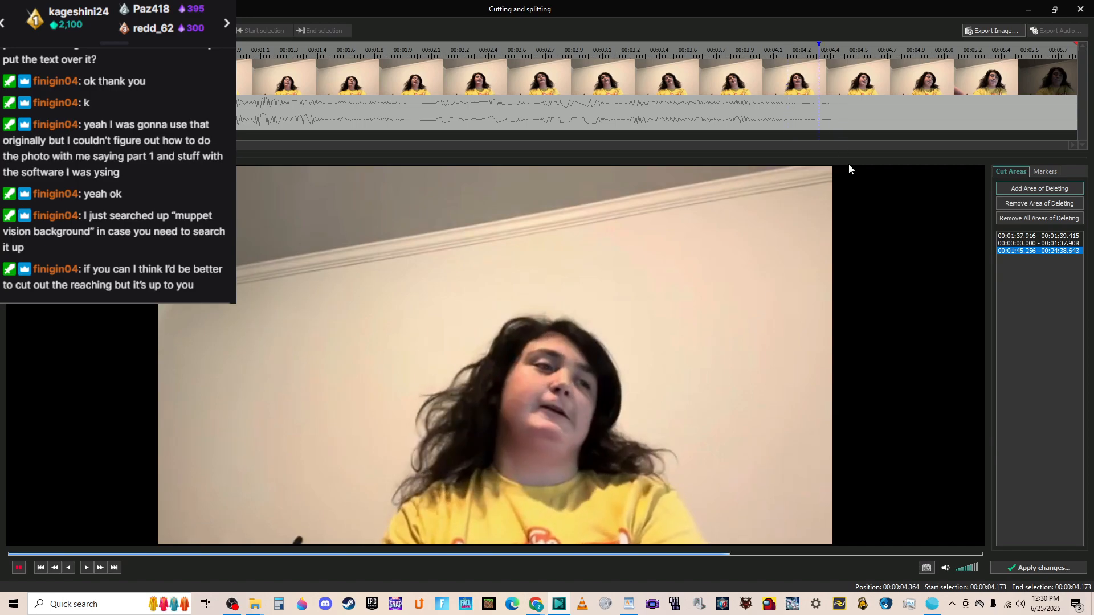
click(1044, 171)
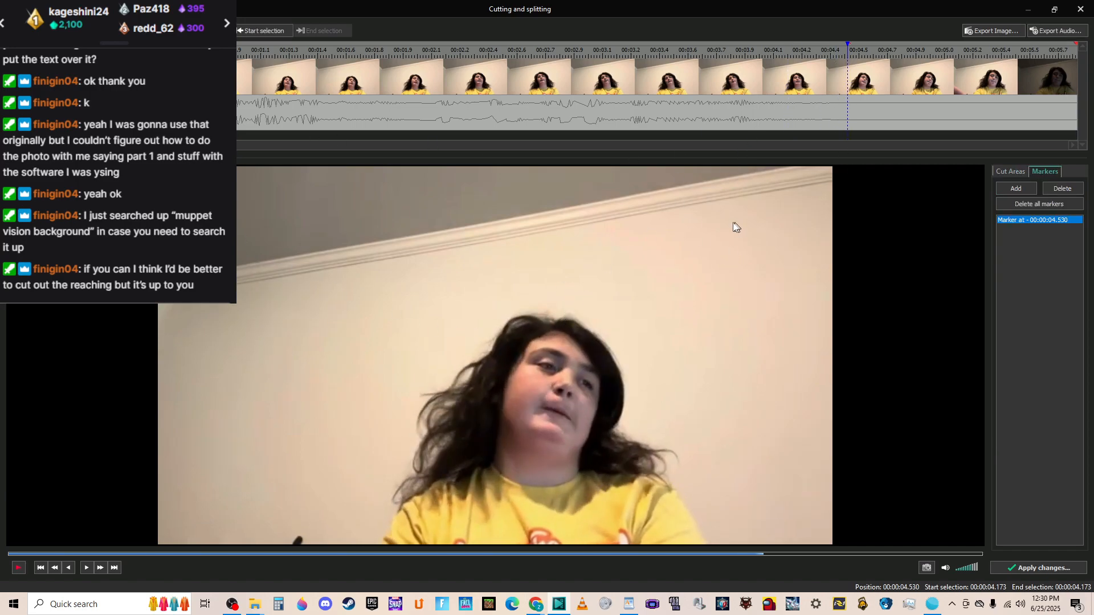
Replay the clip's ending and cut away everything from the marker at about 00:00:04.53 to the end.
key(space)
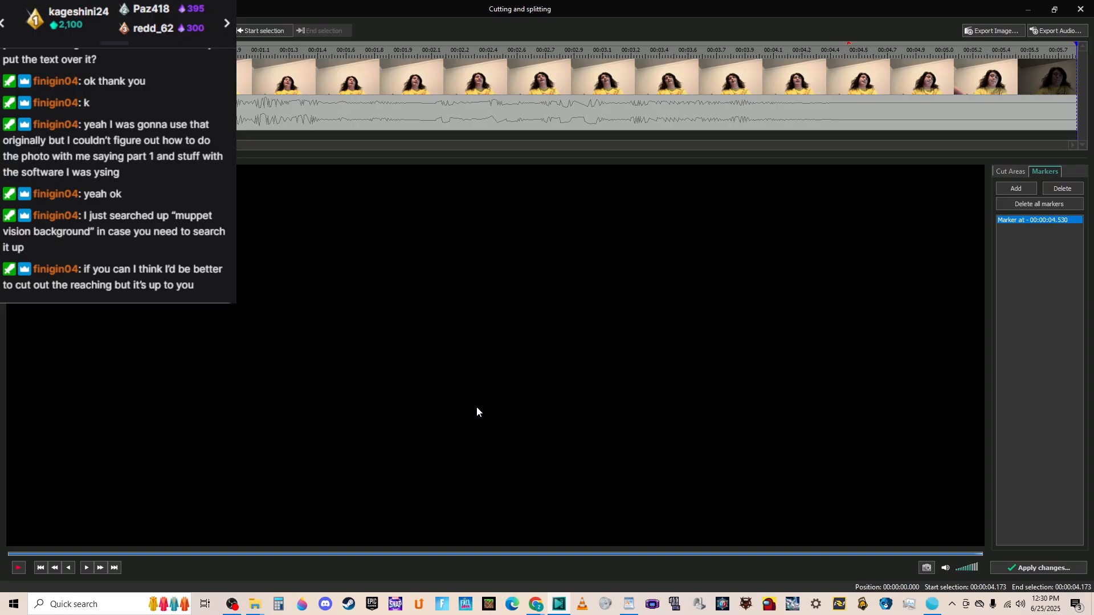
click(762, 49)
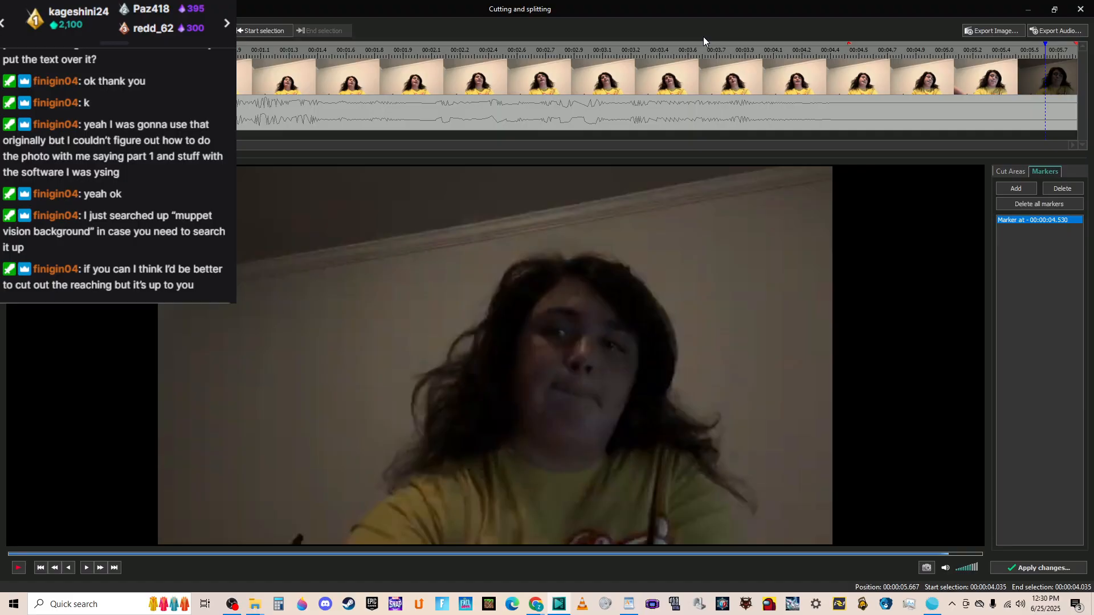
click(696, 54)
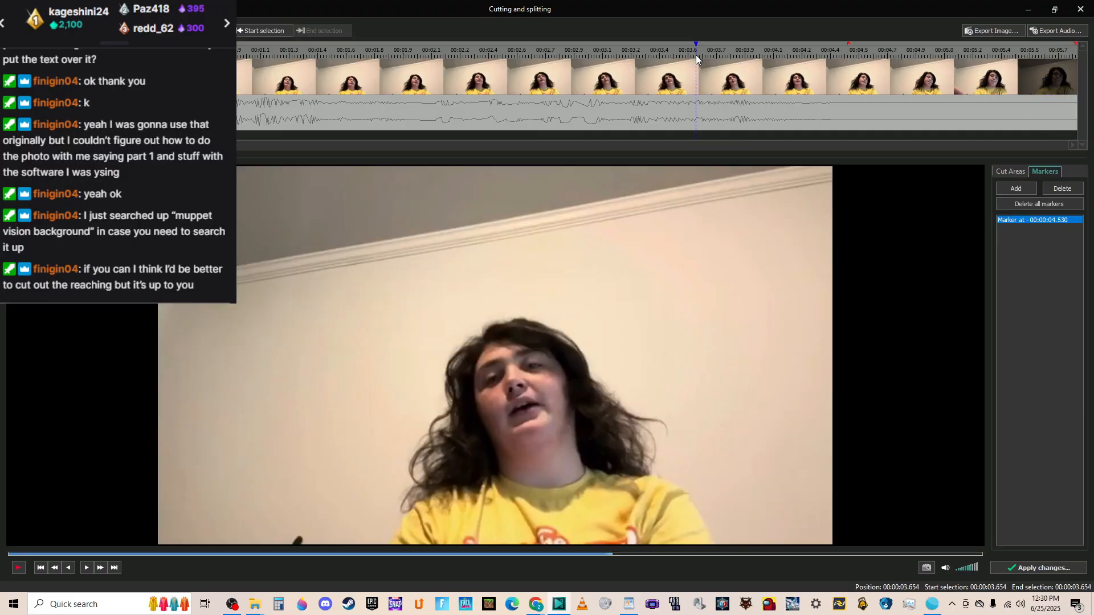
click(722, 207)
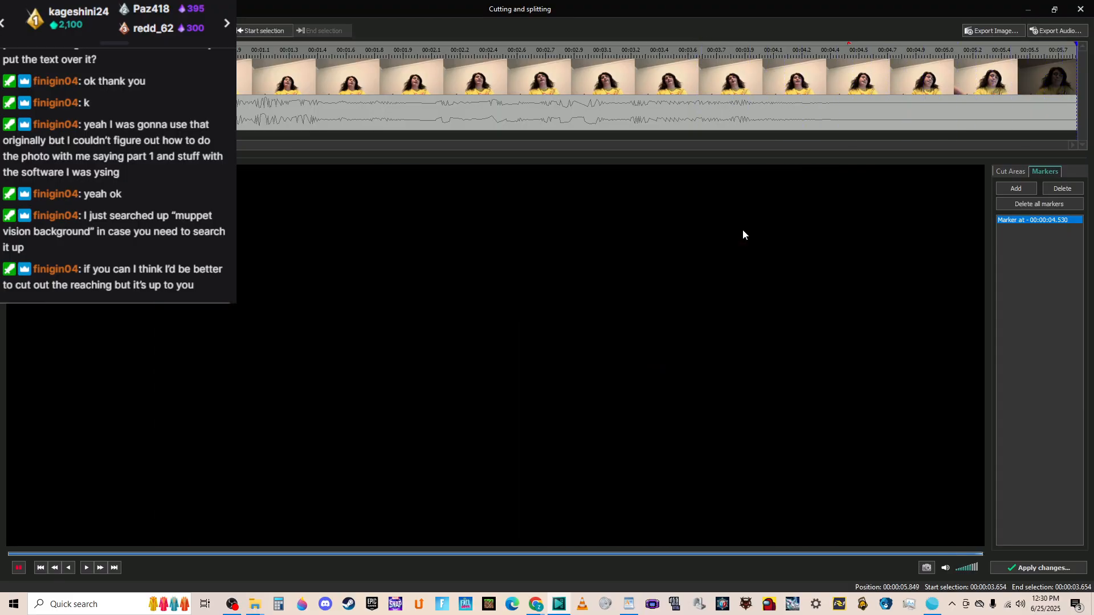
click(788, 49)
click(849, 50)
drag(849, 49, 1076, 50)
key(Delete)
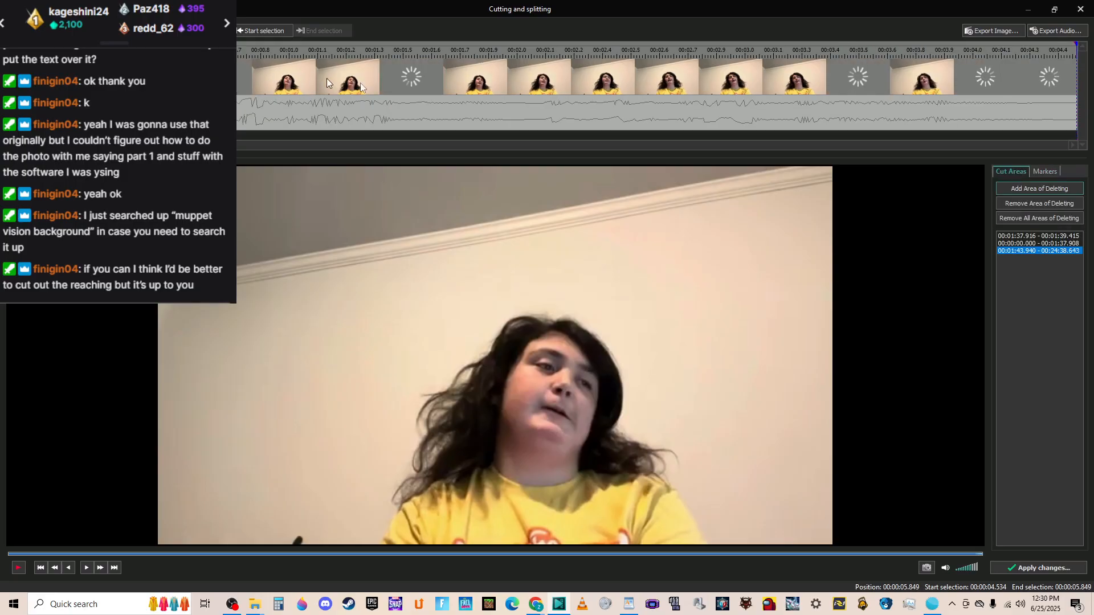
Check the new ending of the clip, cut away the remainder from 00:00:04.432 to the end, and play the result.
click(963, 48)
click(728, 344)
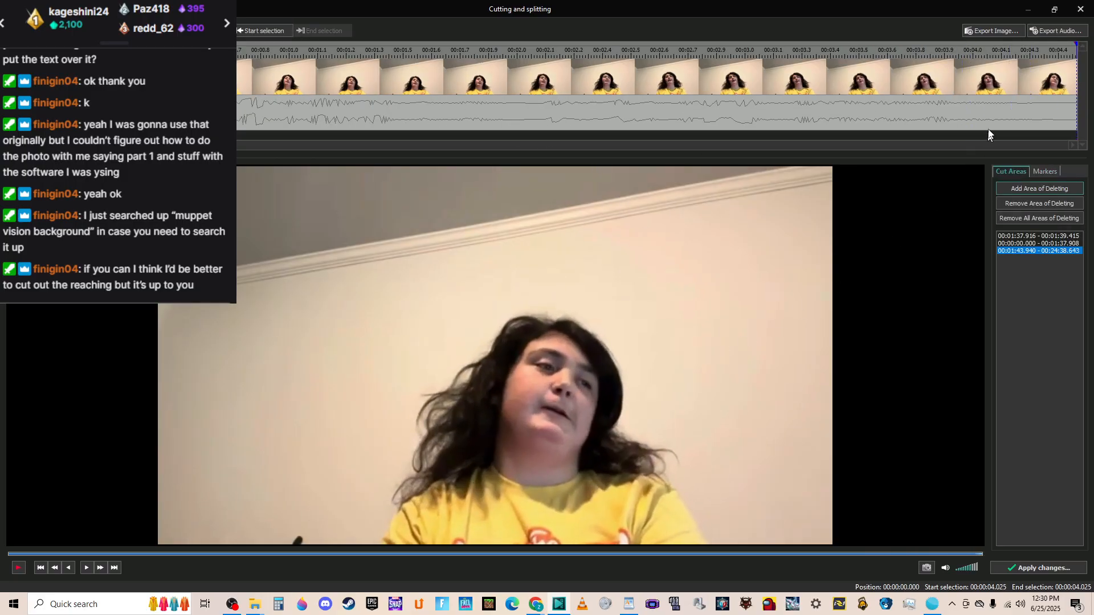
click(1074, 56)
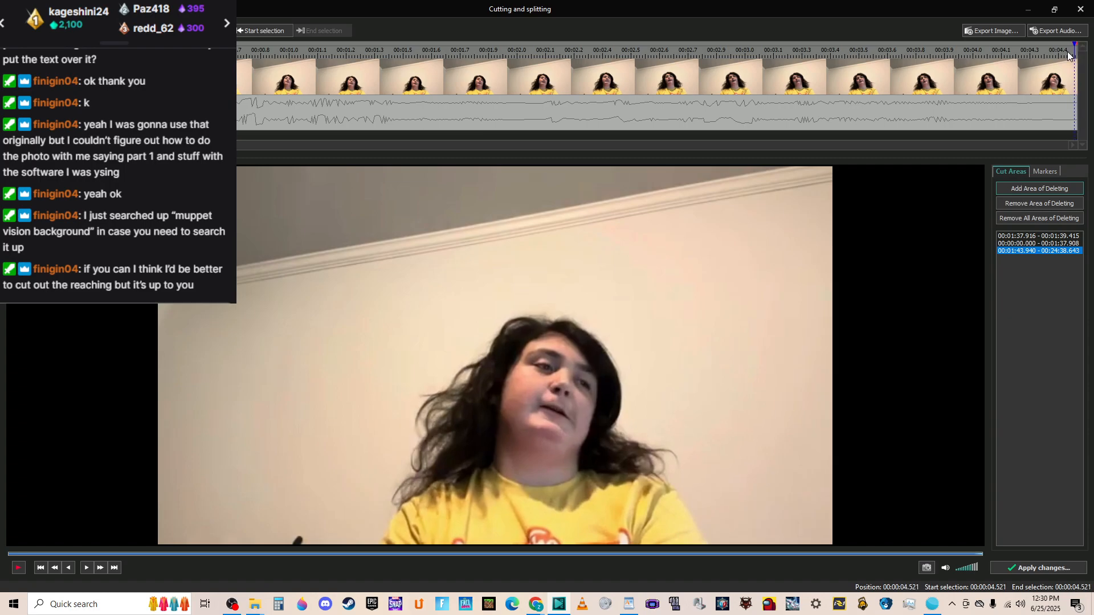
click(1046, 50)
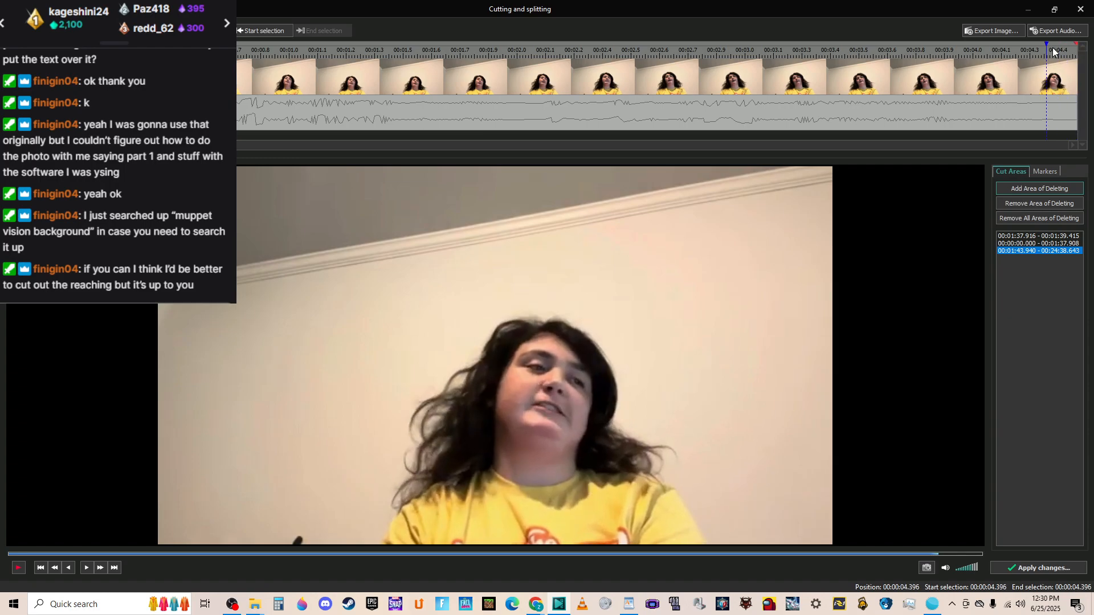
click(1054, 52)
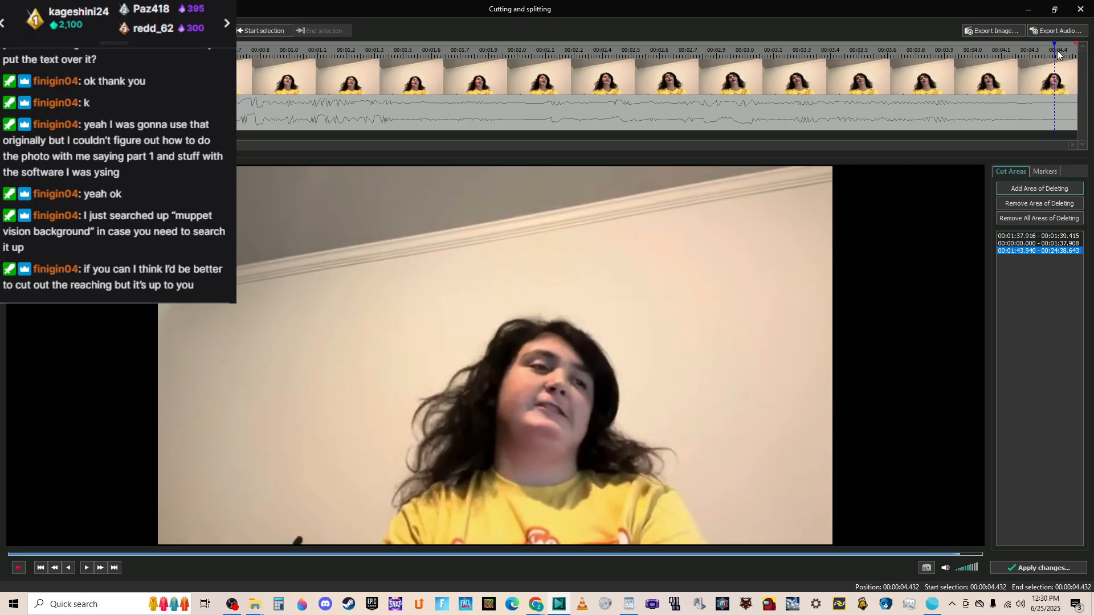
drag(1053, 50, 1088, 57)
click(897, 43)
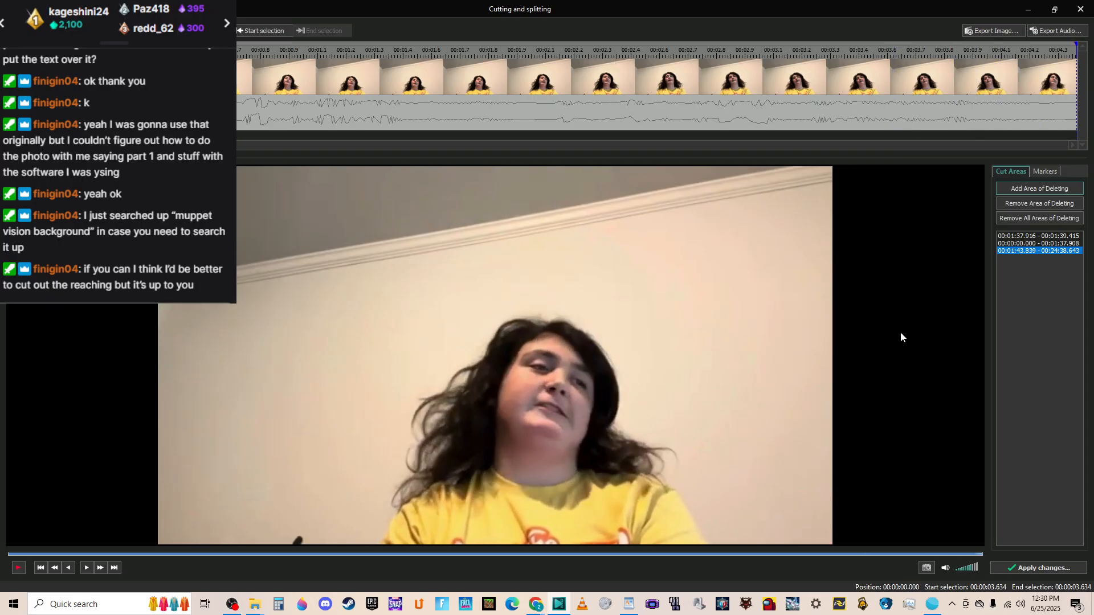
Apply the cuts to the Layer 27 clip, splitting by markers and removing the source object, and play the timeline around its new end.
click(1050, 565)
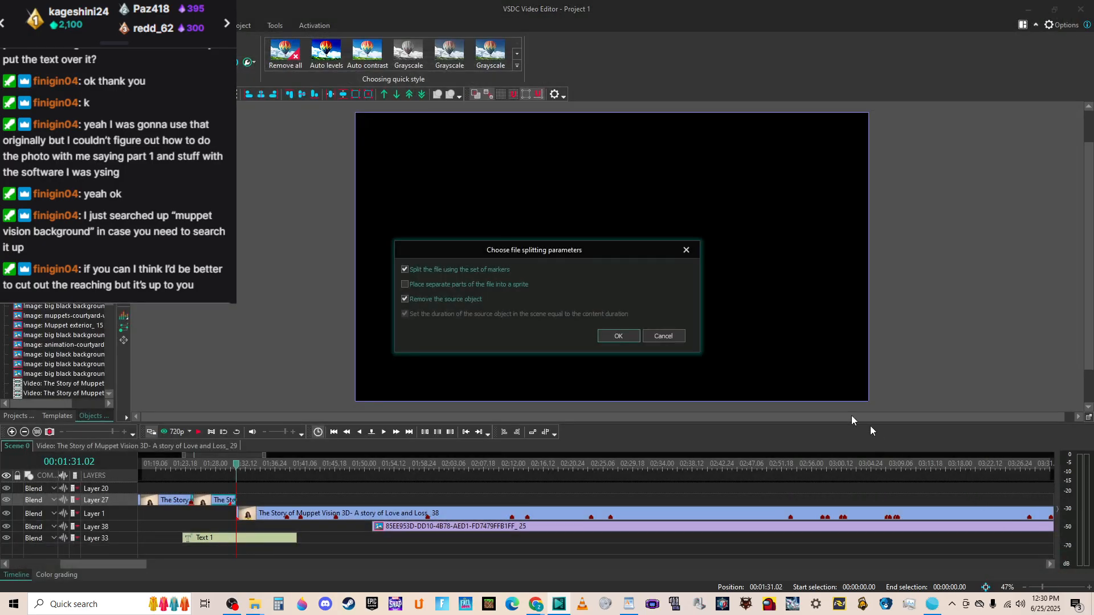
click(623, 336)
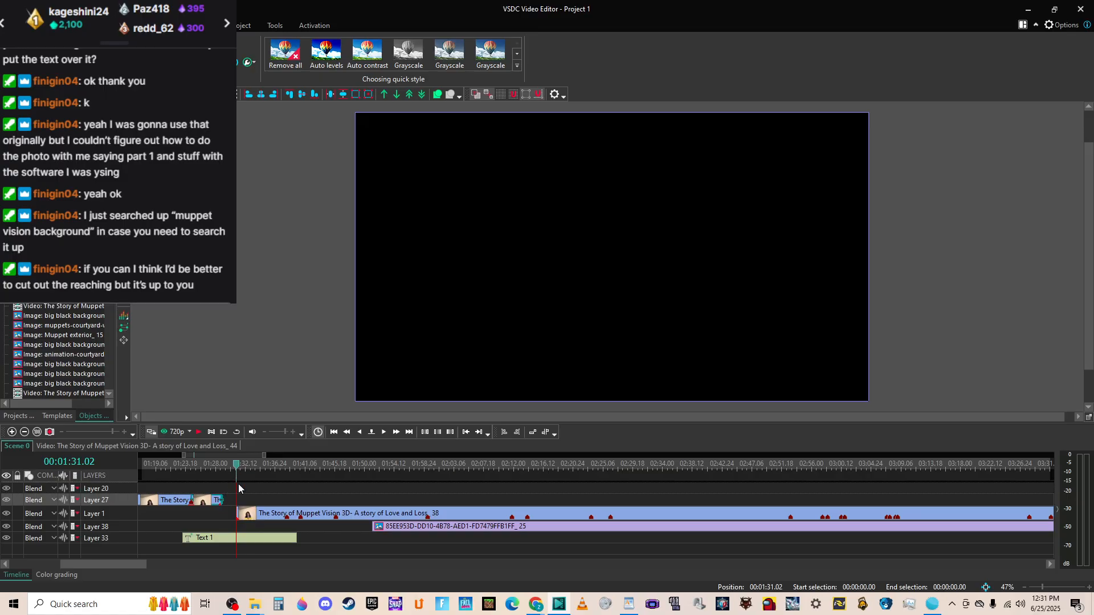
click(229, 468)
key(space)
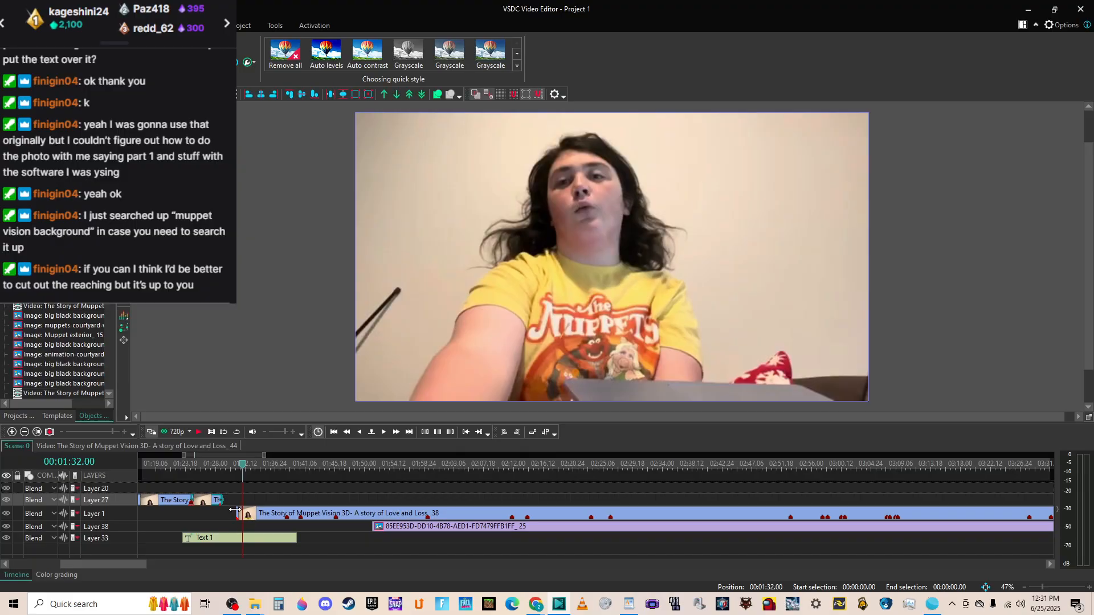
drag(124, 563, 107, 572)
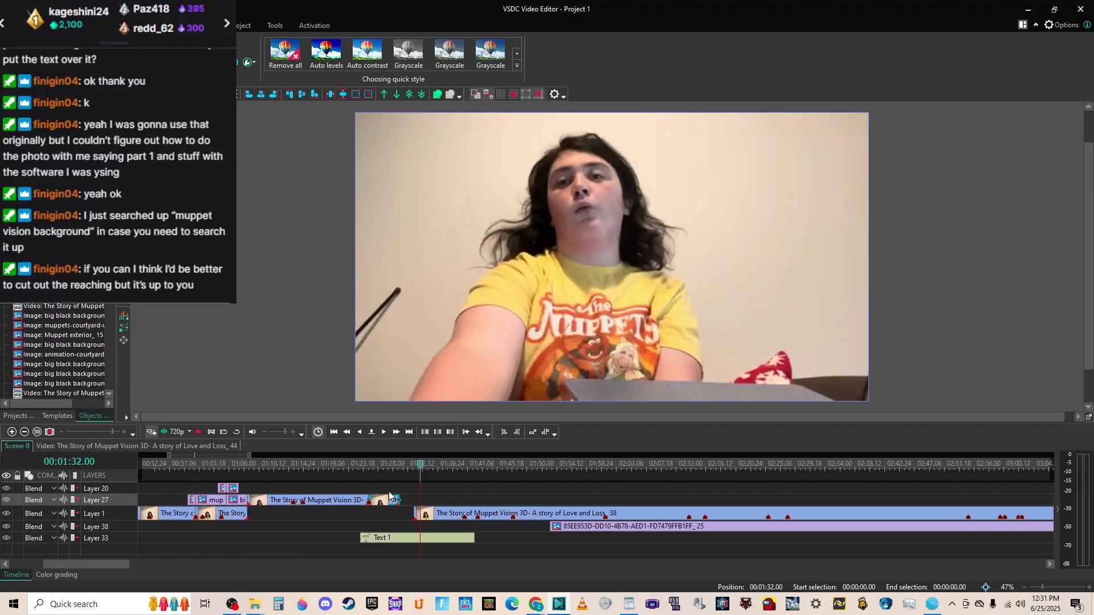
click(408, 466)
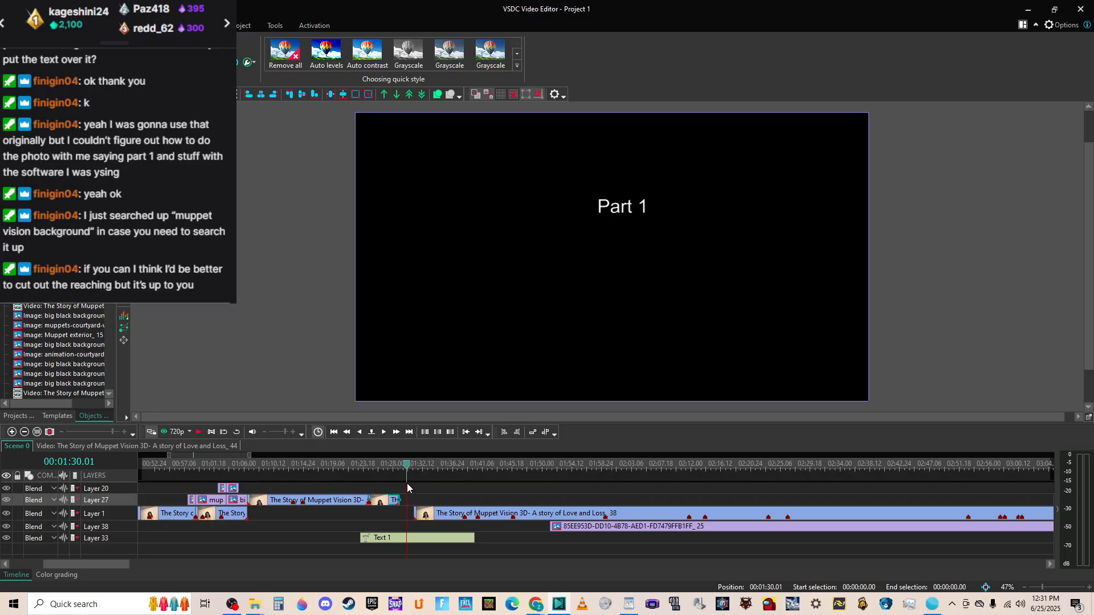
Move the following Layer 1 talking clip and the Layer 38 Muppet image to start where the last Layer 27 clip ends, and play the join.
mouse_move(277, 509)
click(237, 501)
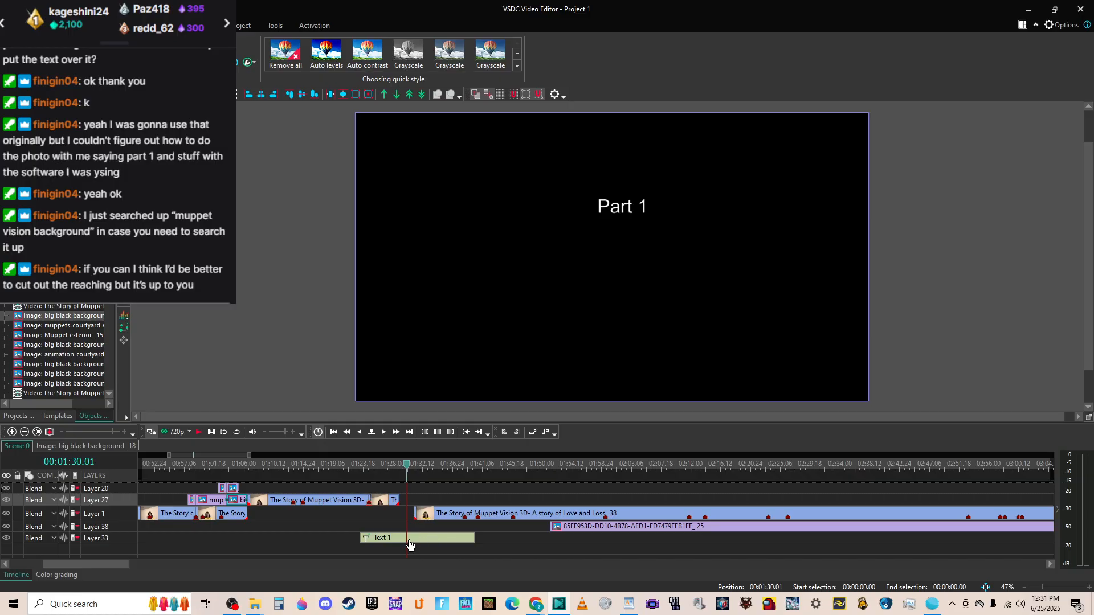
click(414, 465)
click(391, 465)
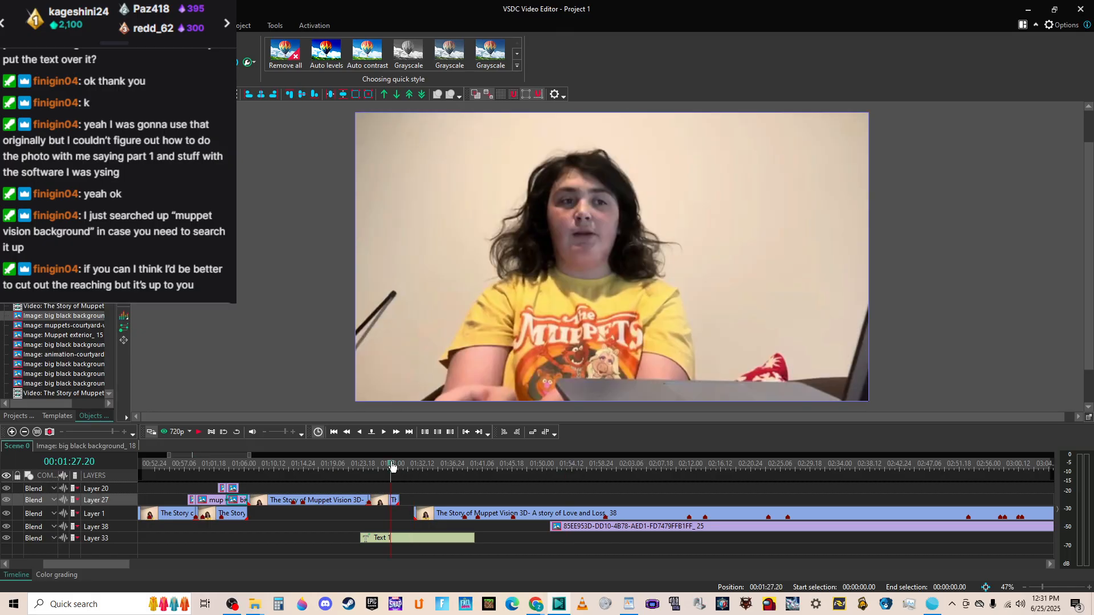
key(space)
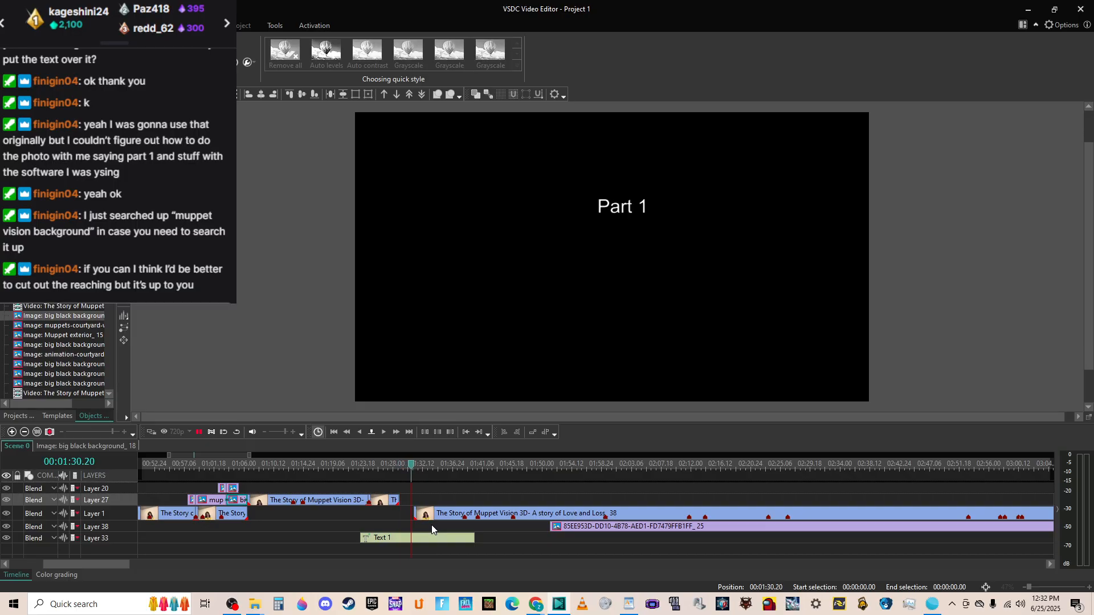
key(space)
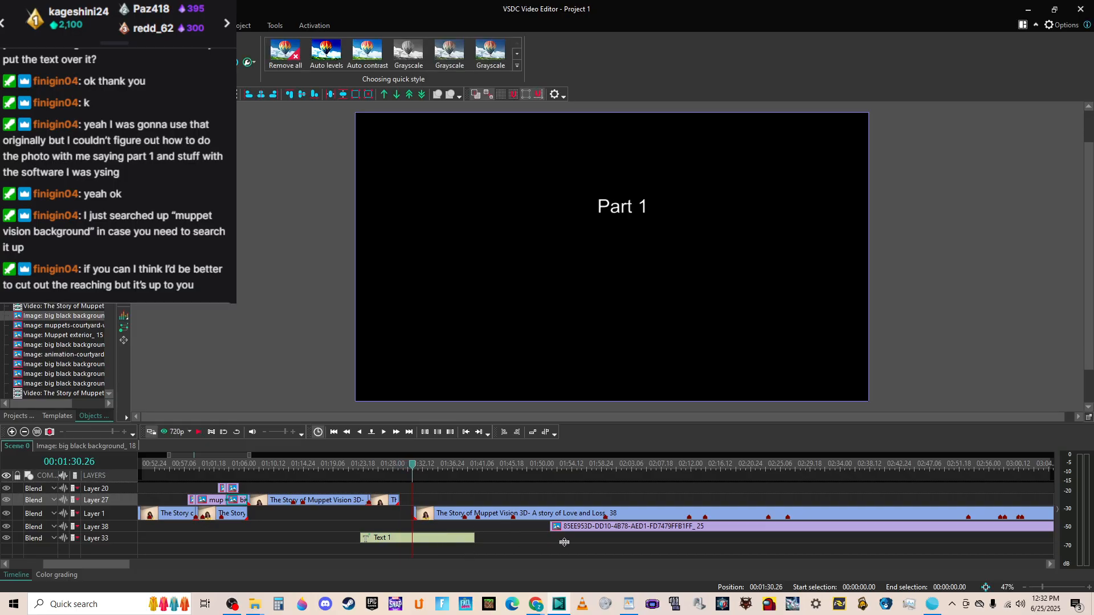
mouse_move(567, 530)
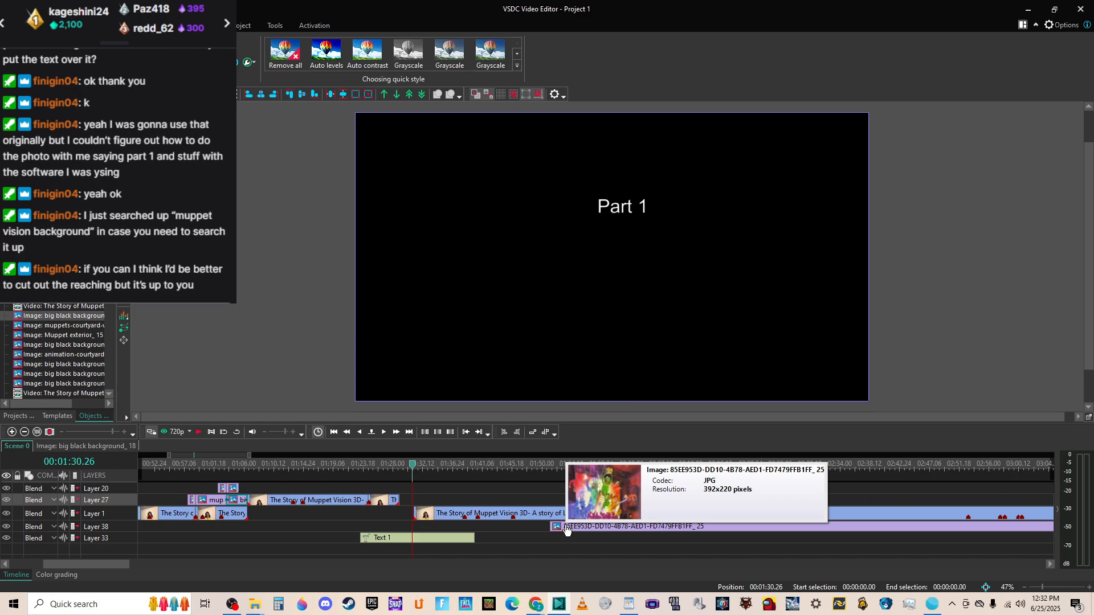
drag(567, 530, 425, 514)
click(381, 464)
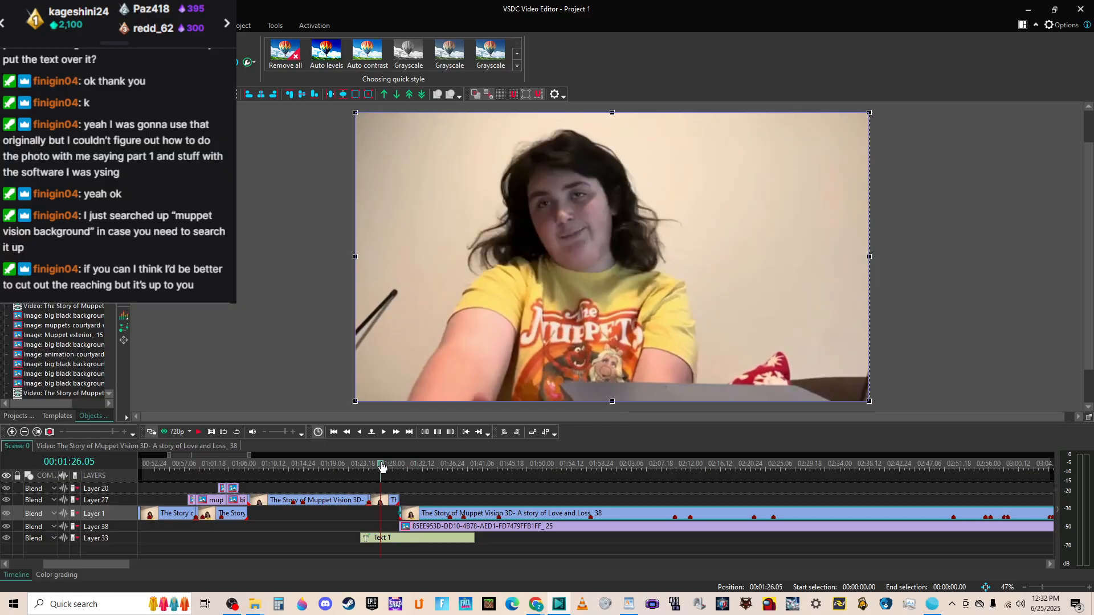
key(space)
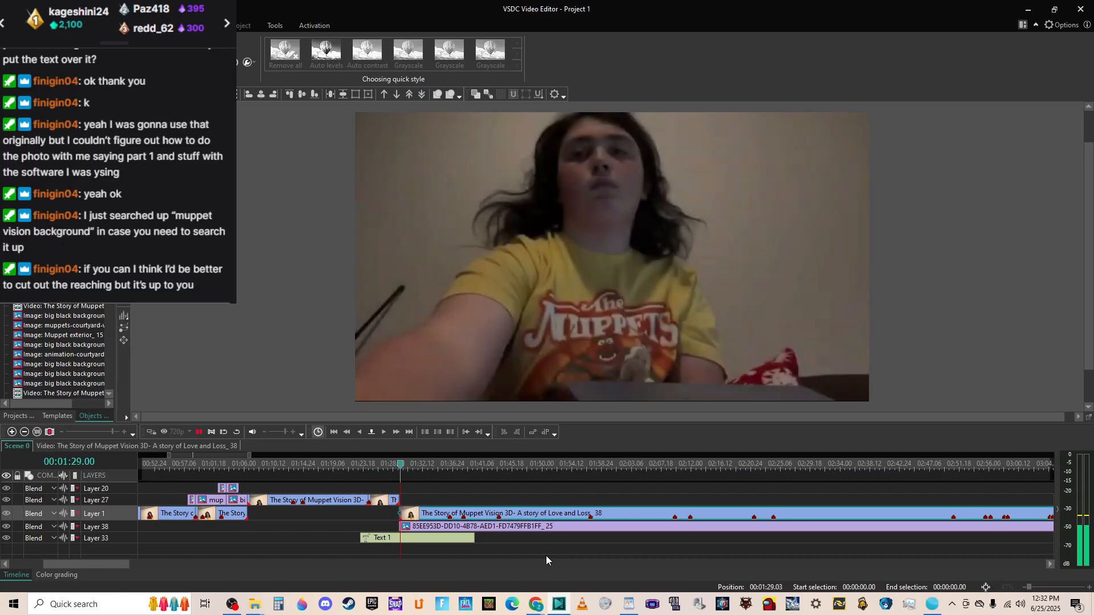
Move the Muppet Vision image from Layer 38 to Layer 27 directly after the last talking clip, and play the transition.
click(494, 528)
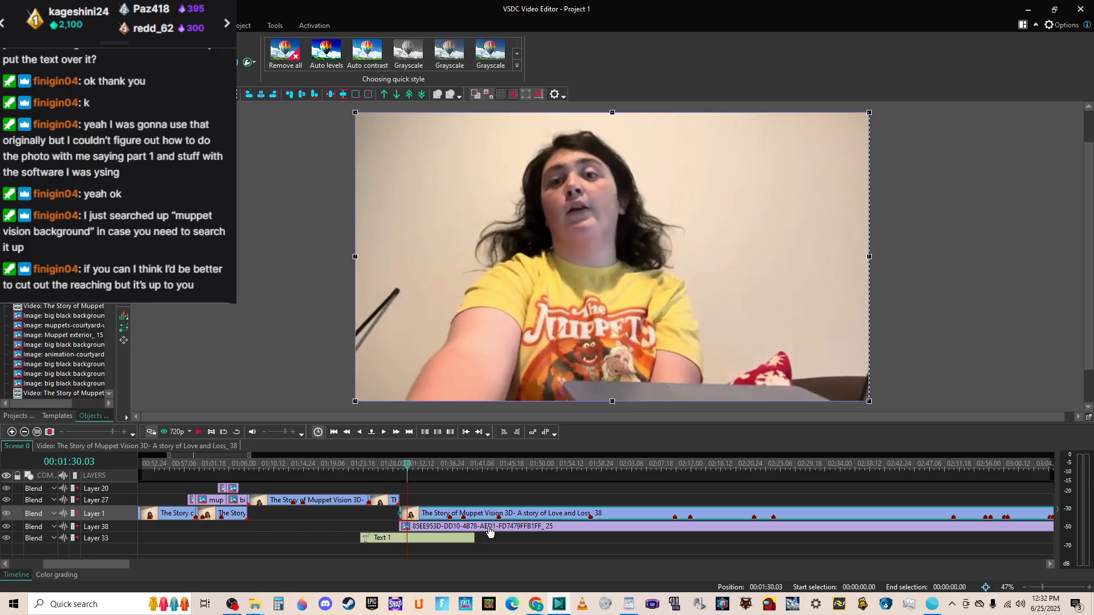
drag(494, 529, 491, 503)
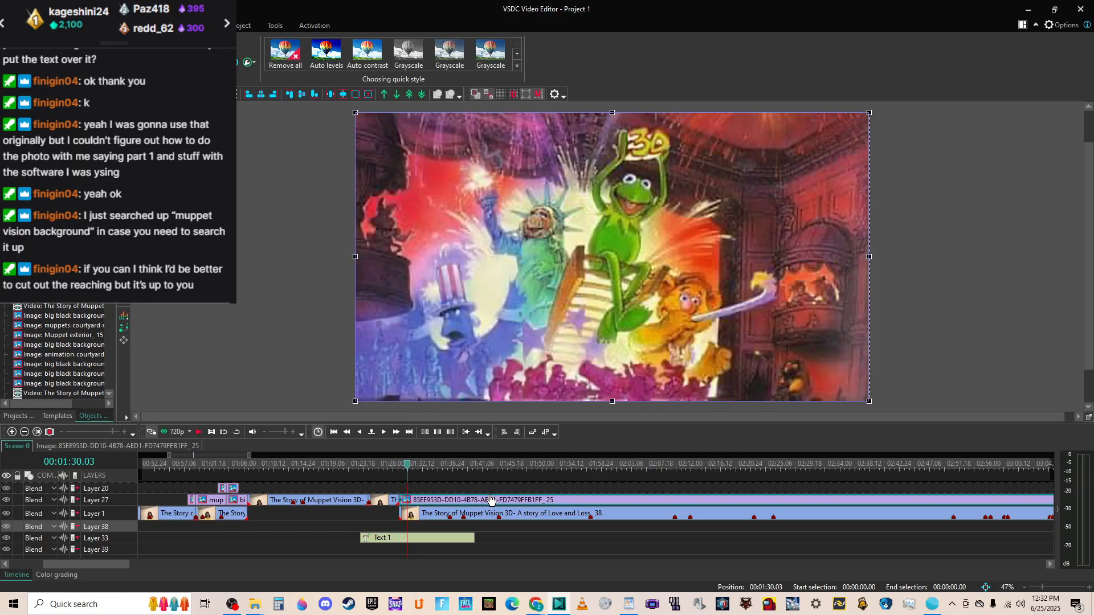
click(394, 466)
key(space)
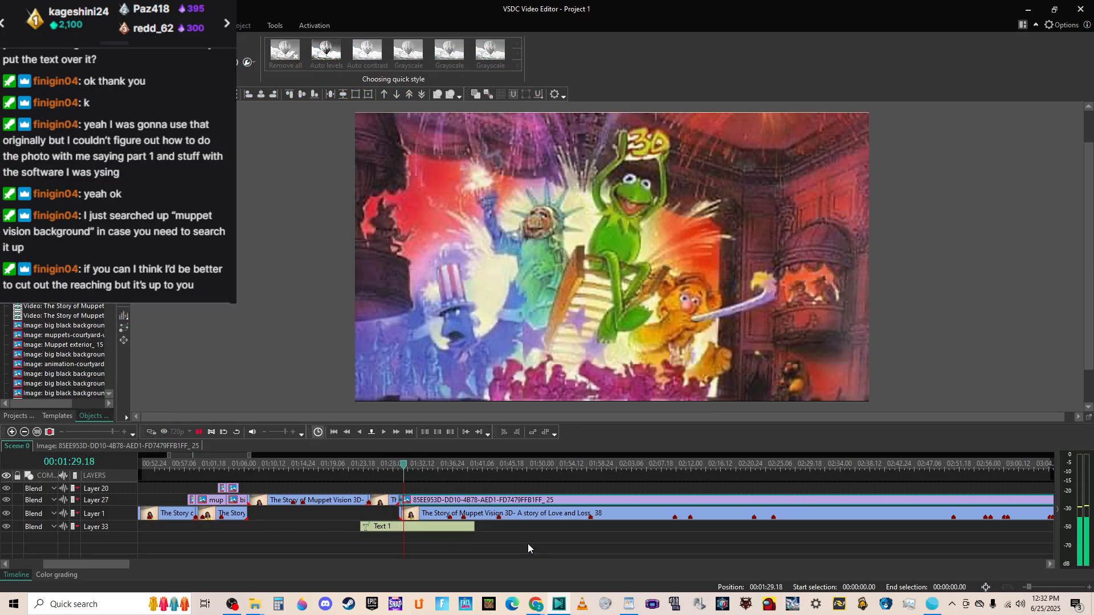
key(space)
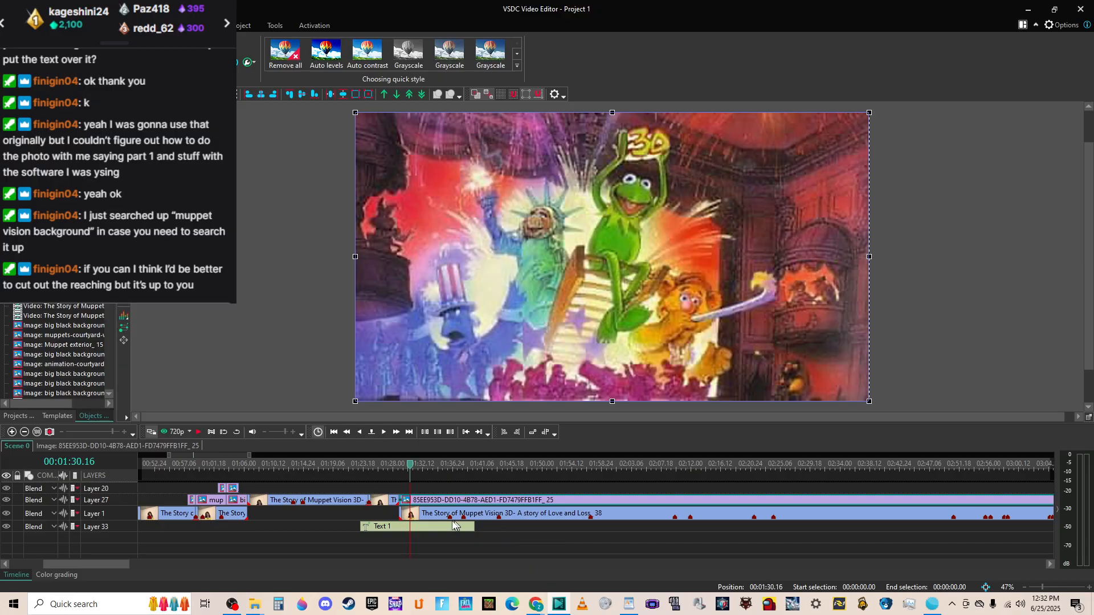
Shorten the Muppet Vision image on Layer 27 so that it ends at about 00:01:44 on the timeline.
click(85, 432)
click(84, 432)
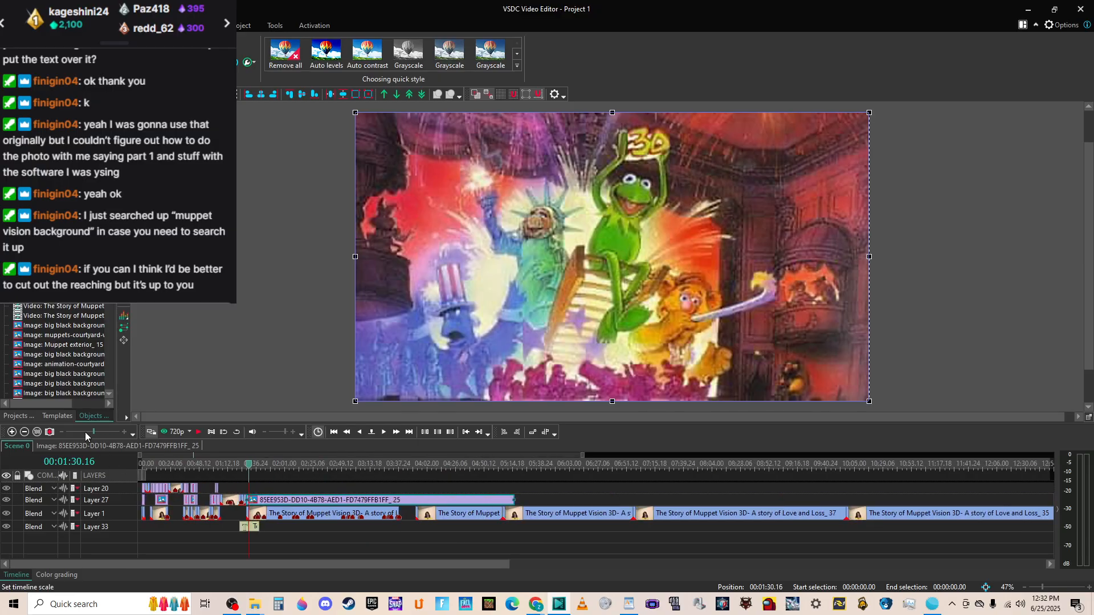
drag(450, 500, 243, 500)
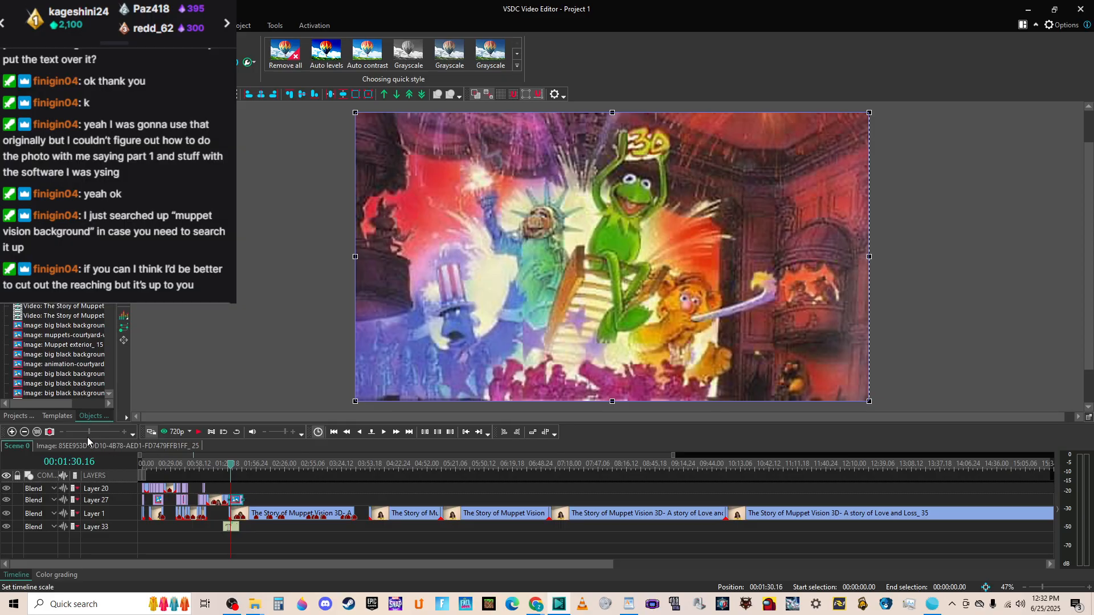
click(112, 433)
click(112, 433)
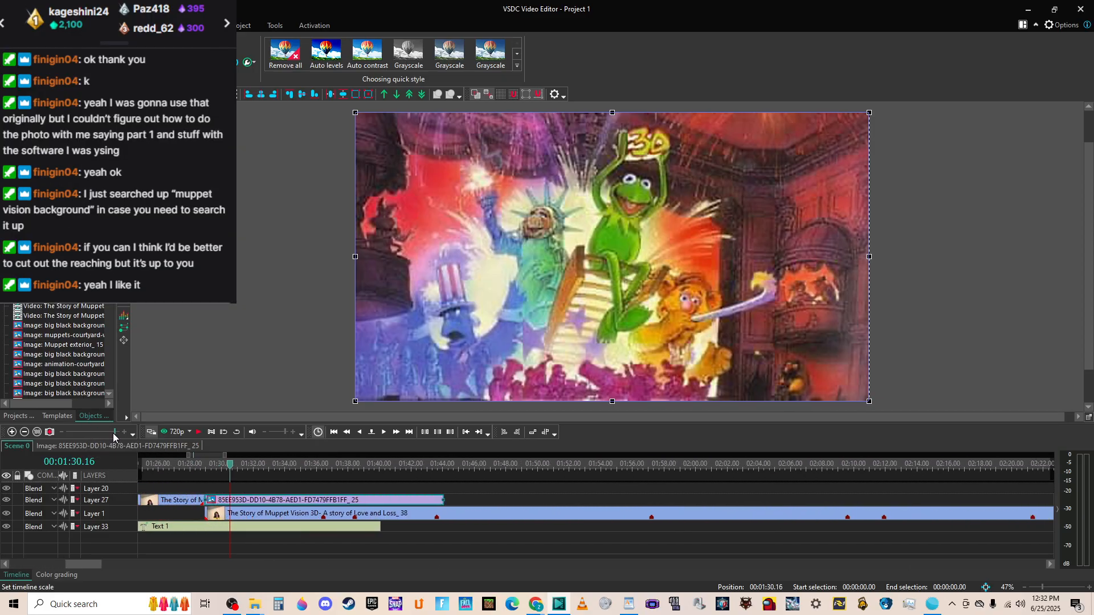
Move Text 1 to Layer 20 so that it starts together with the Muppet Vision image at about 00:01:29, and play the title.
click(201, 464)
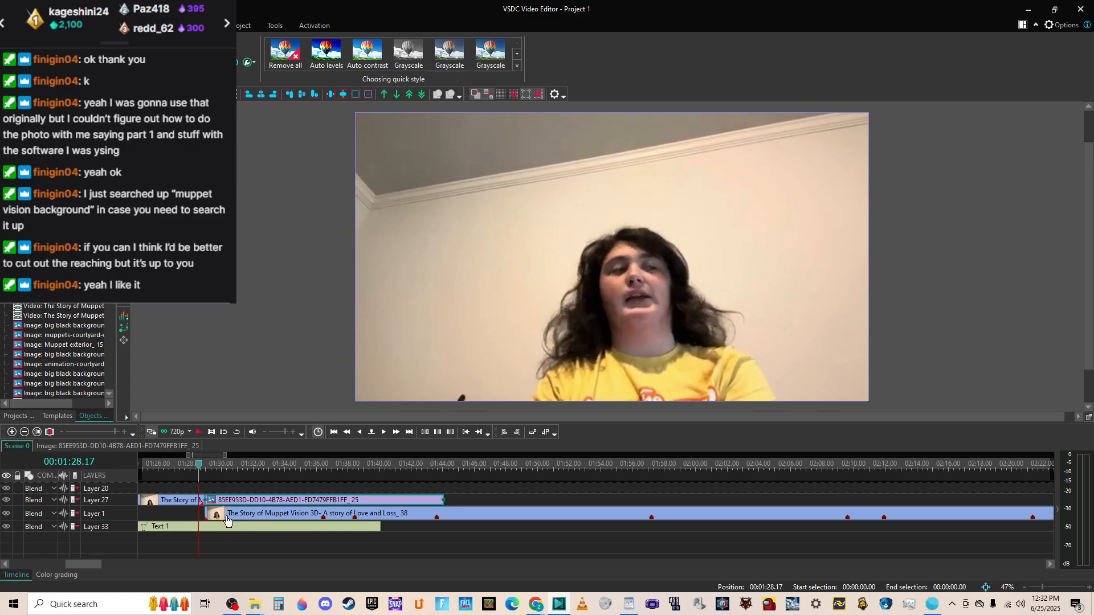
drag(230, 527, 325, 489)
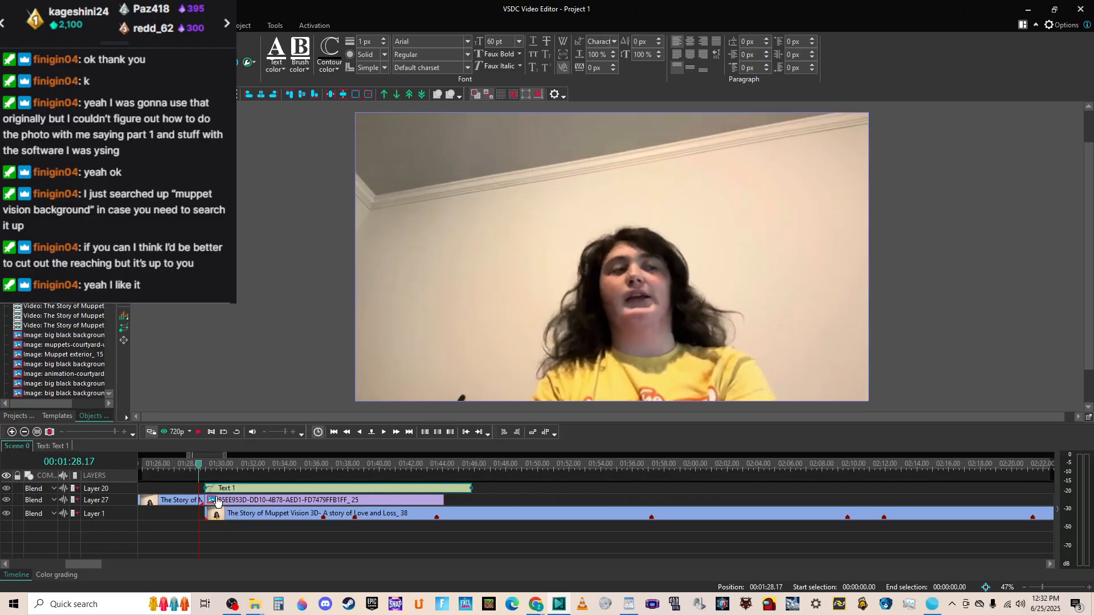
key(space)
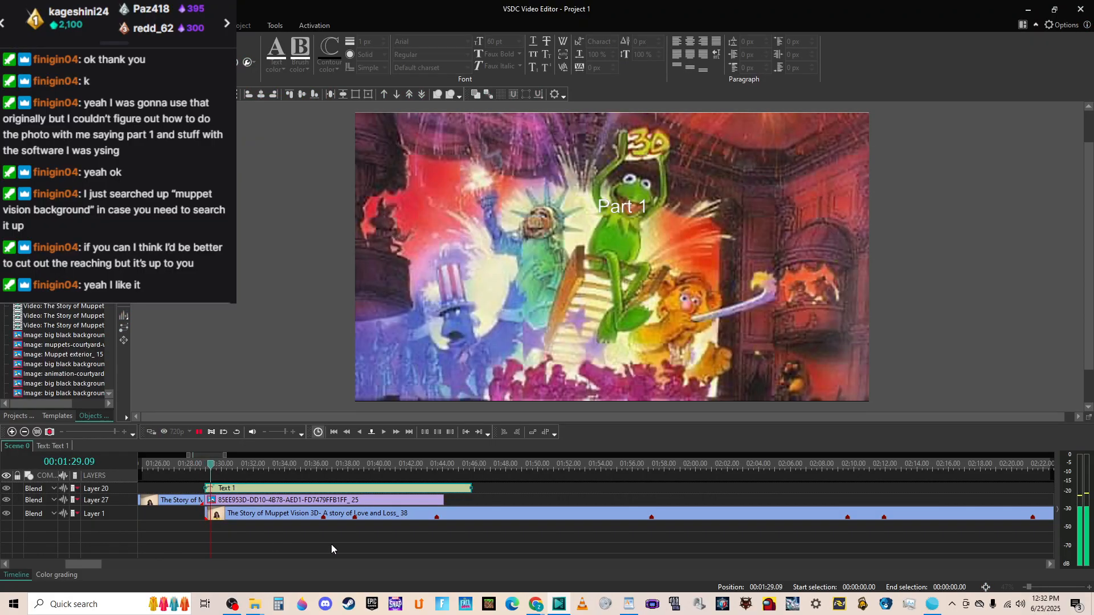
key(space)
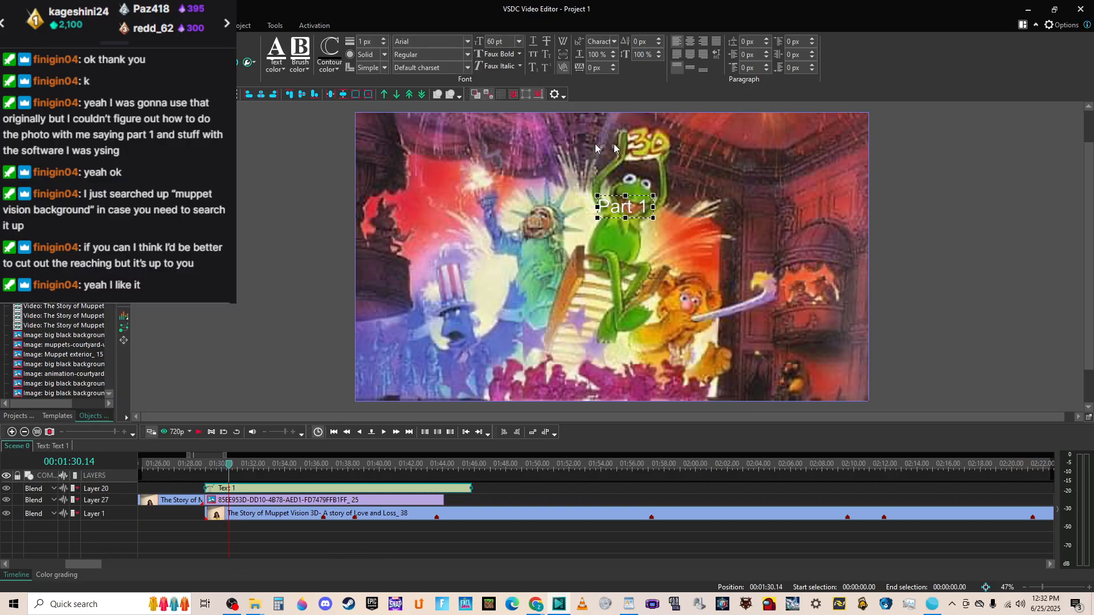
click(194, 468)
key(space)
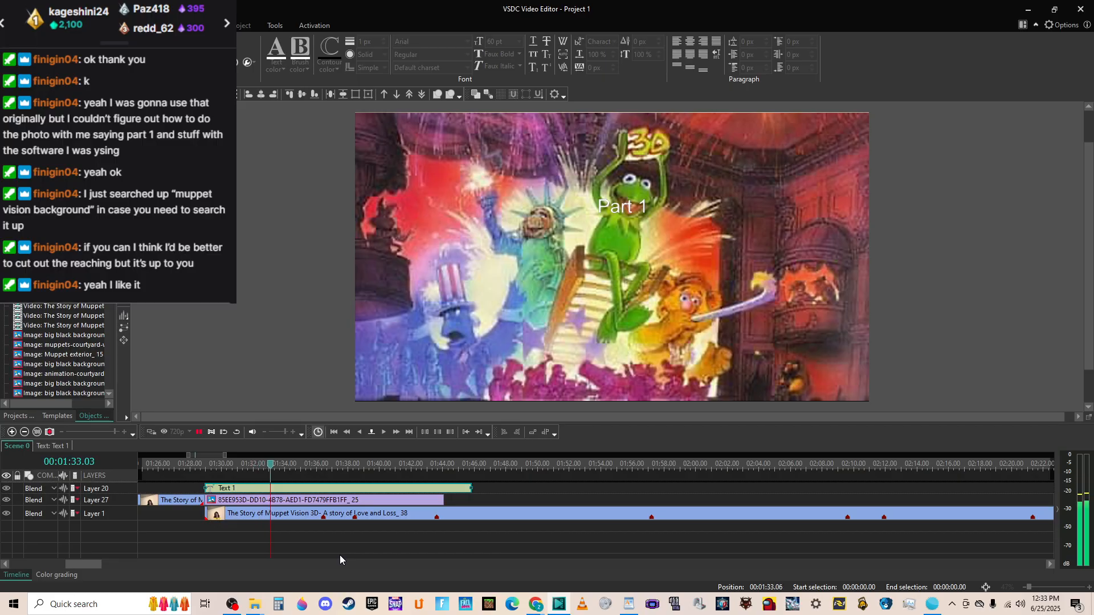
key(space)
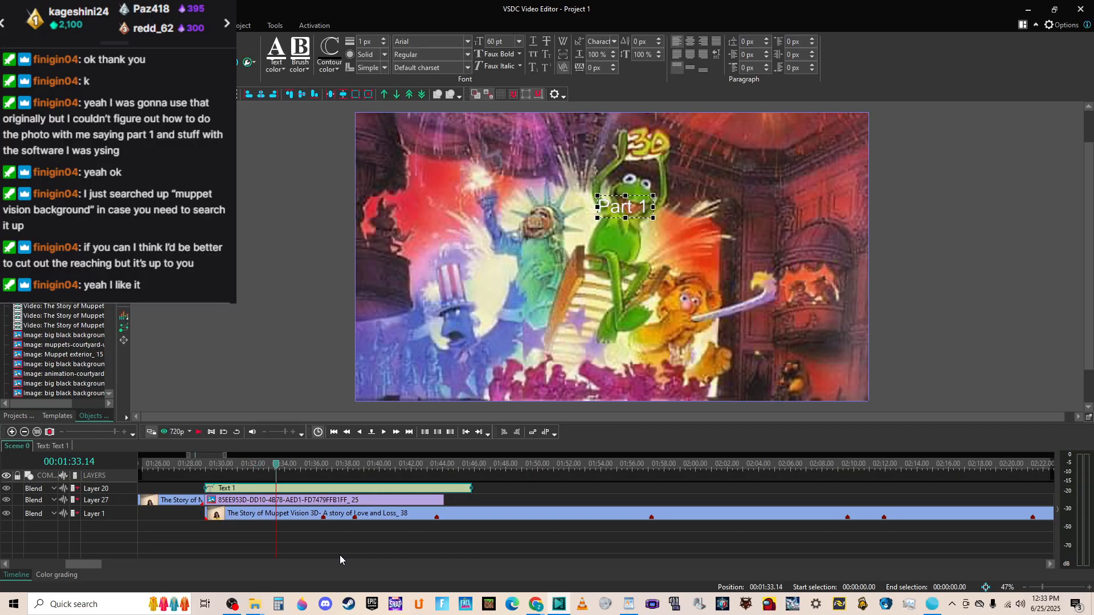
Replay the Part 1 title and widen the Muppet Vision image slightly past the left edge of the frame.
click(324, 513)
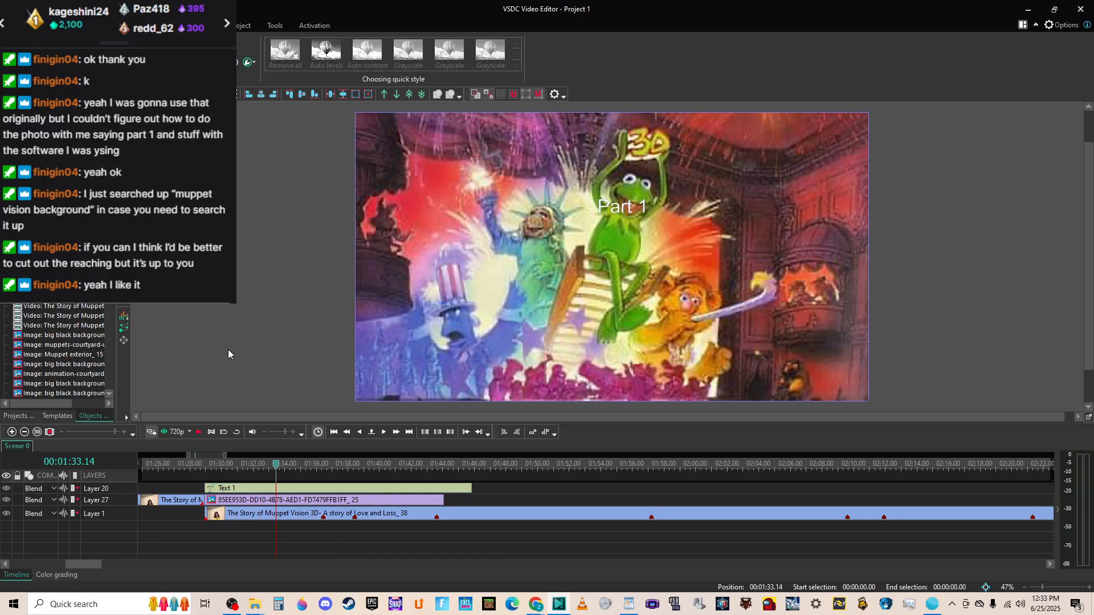
click(227, 464)
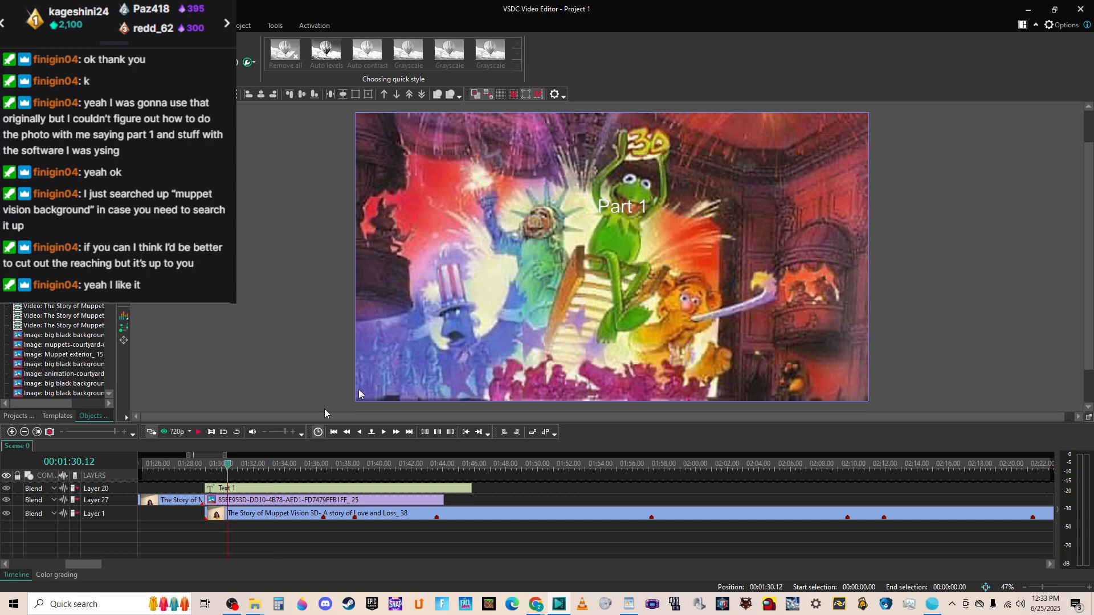
key(space)
key(space)
key(space)
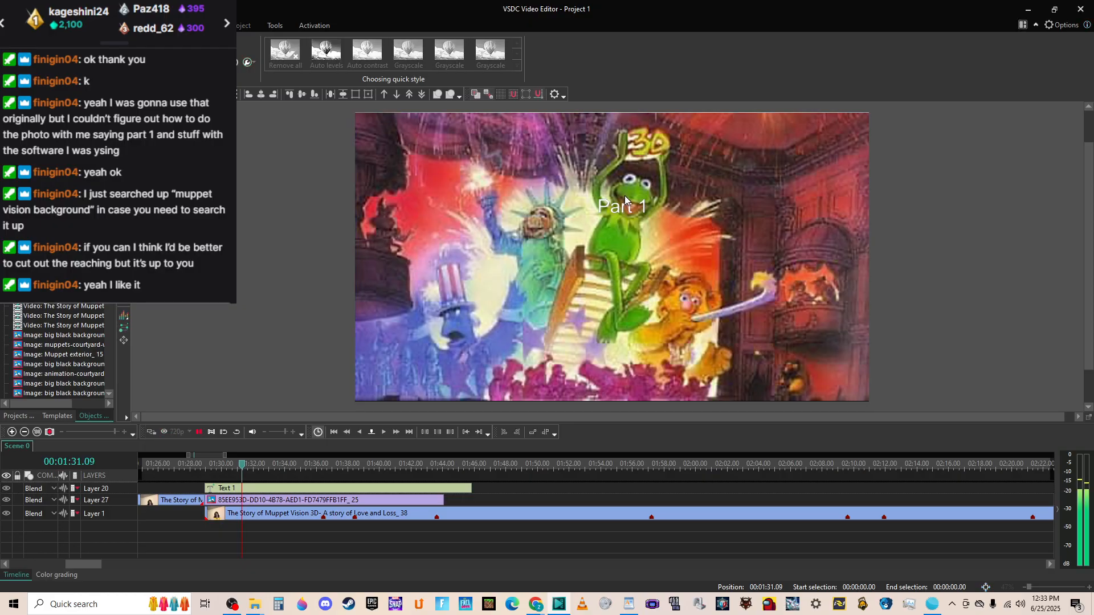
key(space)
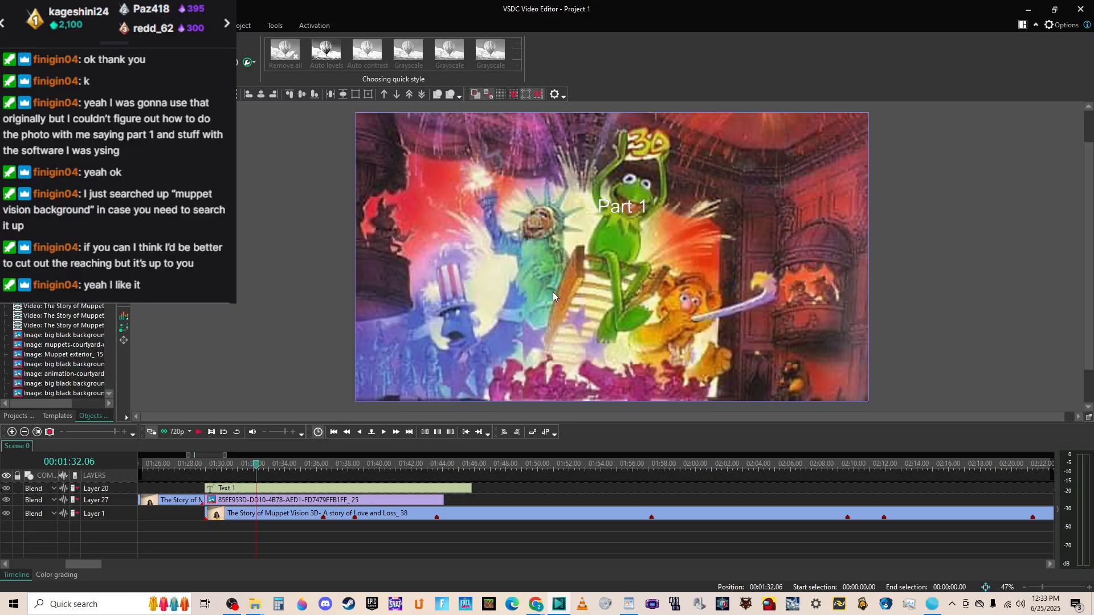
click(552, 294)
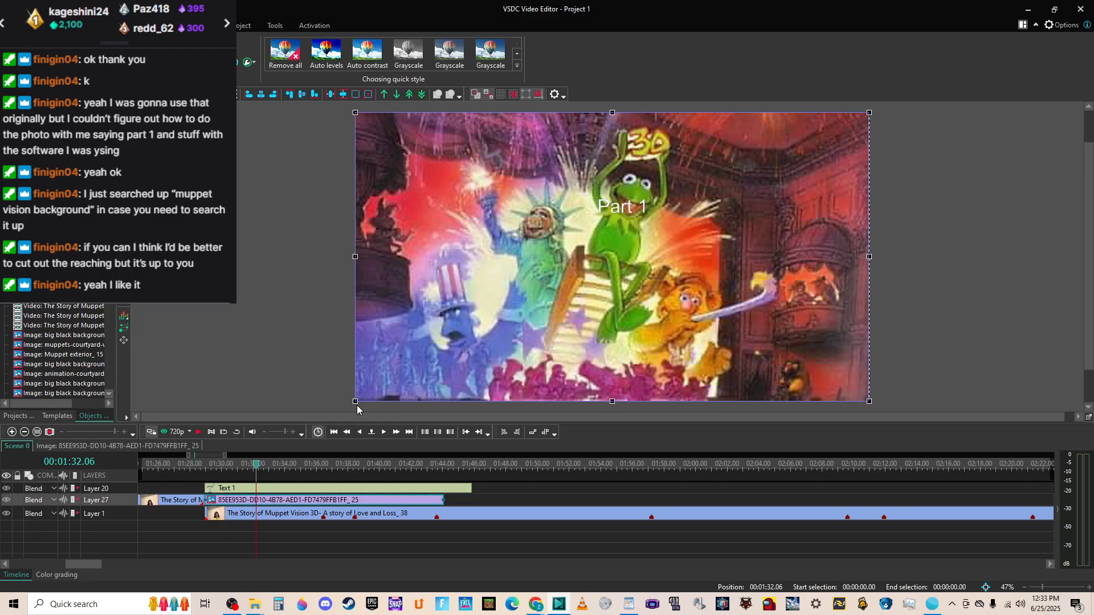
drag(355, 402, 352, 404)
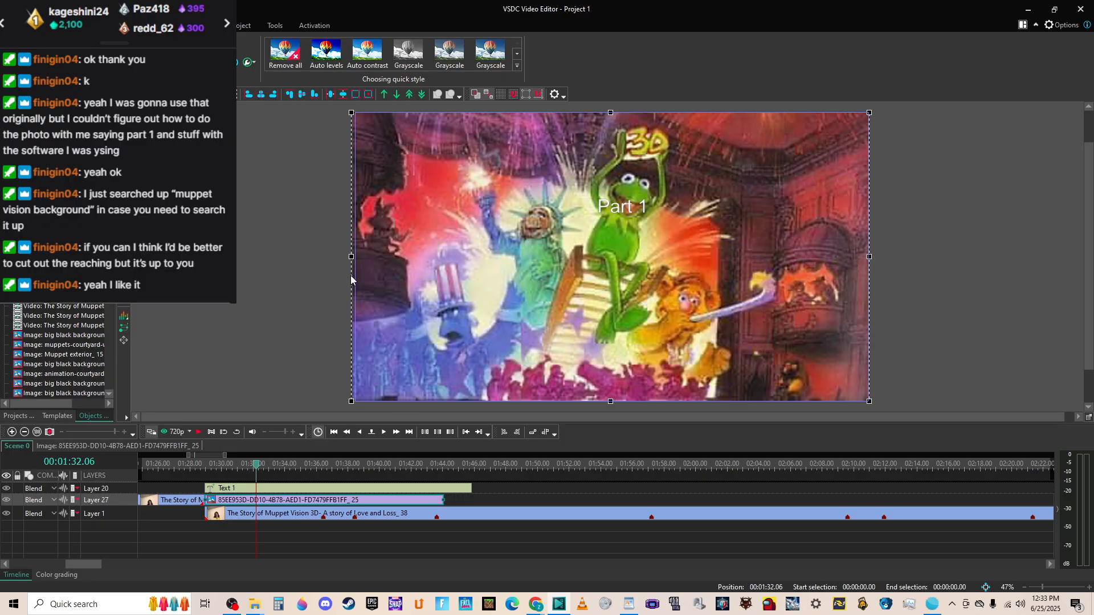
Play the Part 1 title again to check that the widened image covers the frame, and select the image.
click(266, 278)
click(209, 463)
key(space)
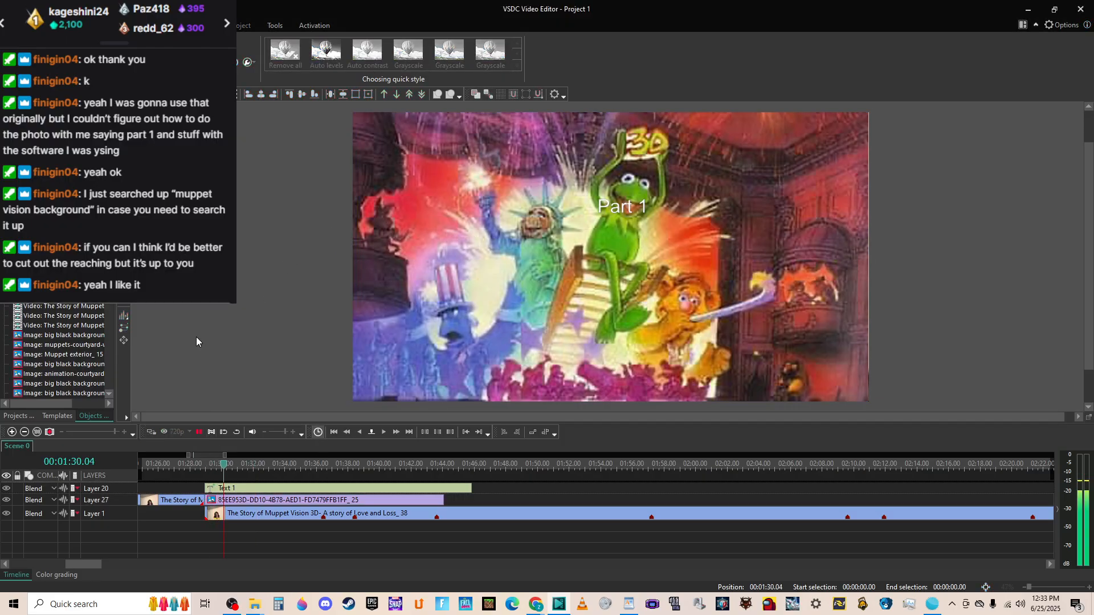
click(791, 281)
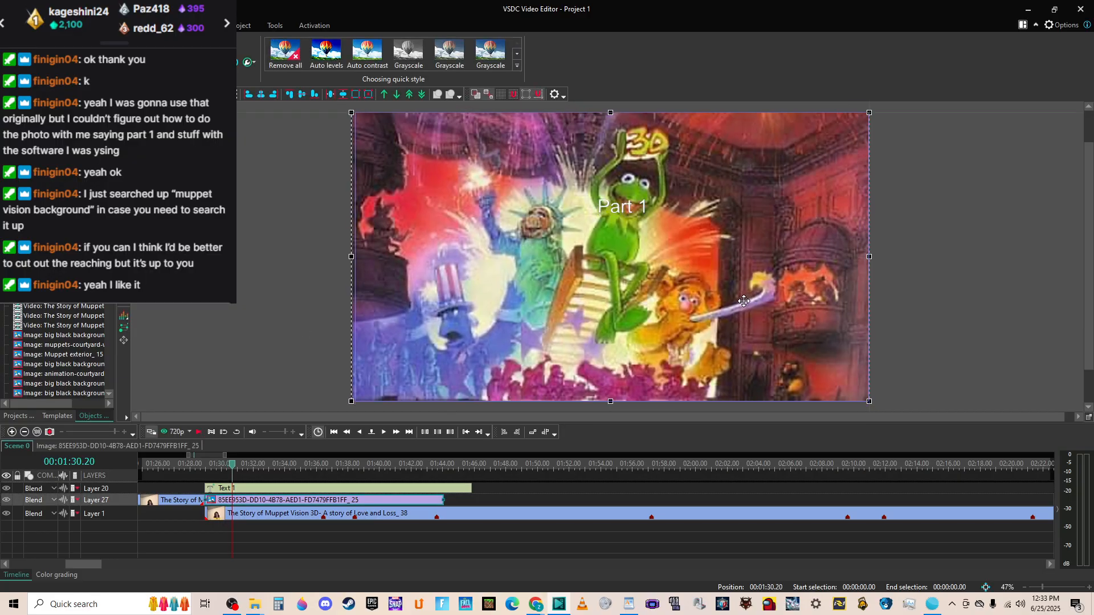
click(266, 329)
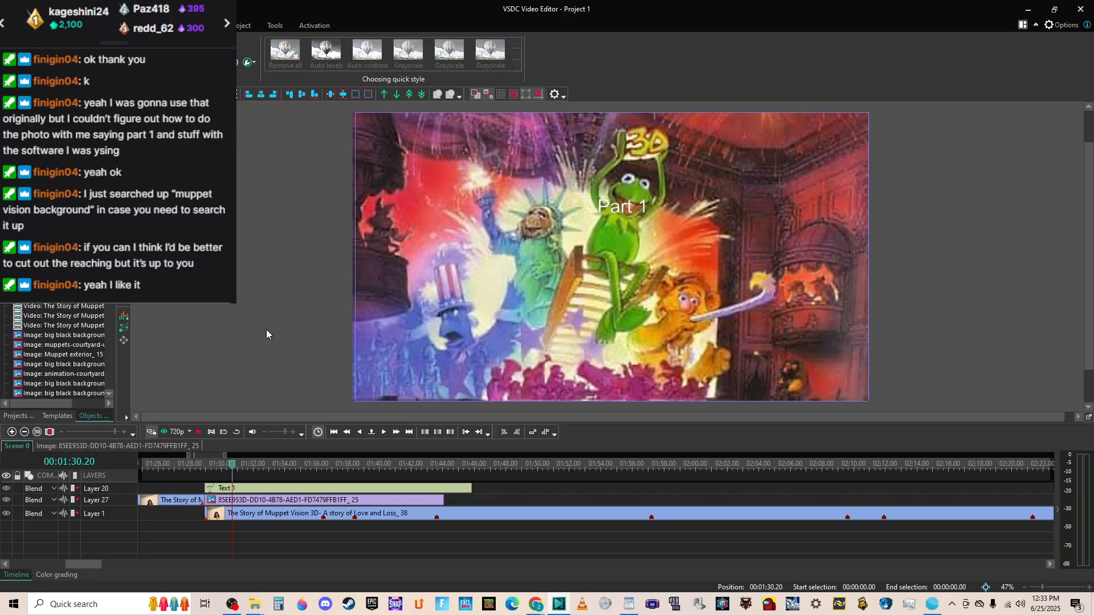
key(space)
click(577, 352)
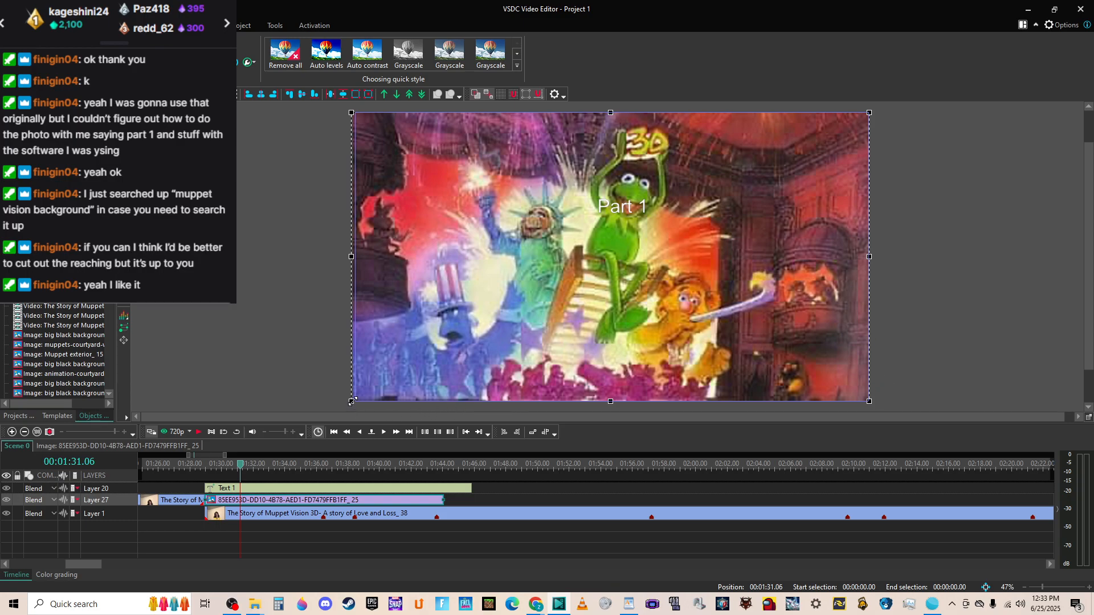
Narrow the Muppet Vision image so its left side lines up with the edge of the frame.
drag(352, 401, 355, 401)
click(326, 374)
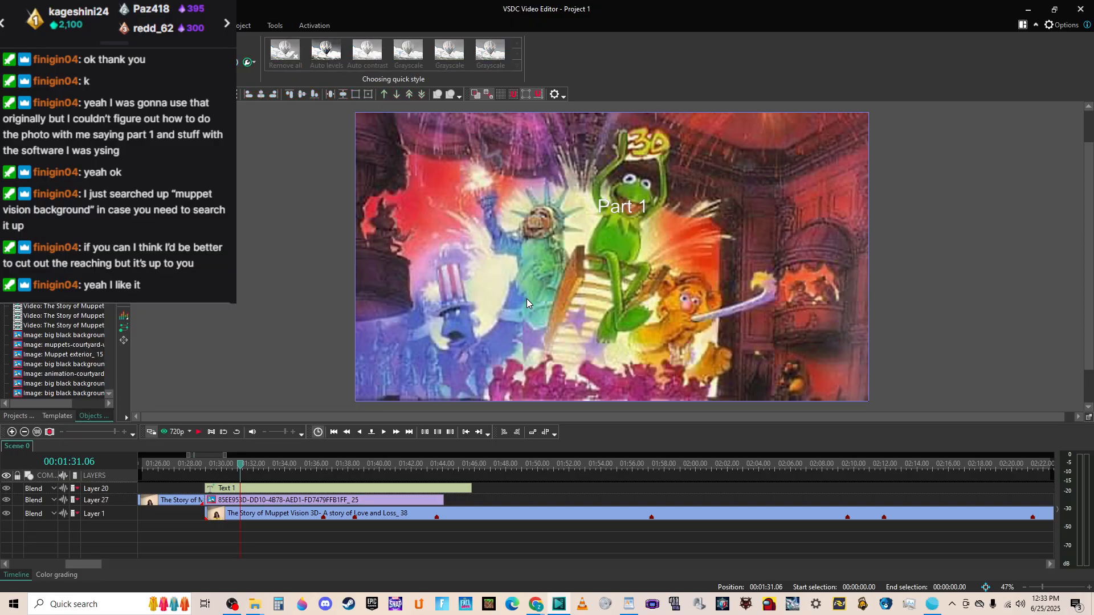
Switch to the browser's image search, view the YouTube Muppet*Vision result's thumbnail in a separate tab, and close that tab.
key(alt+Tab)
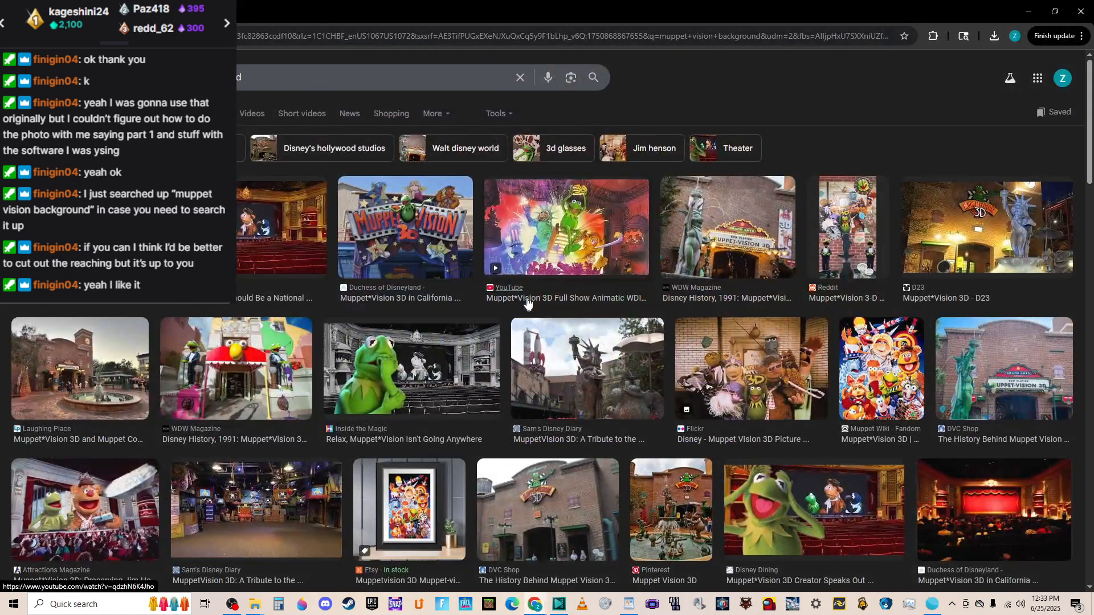
right_click(550, 232)
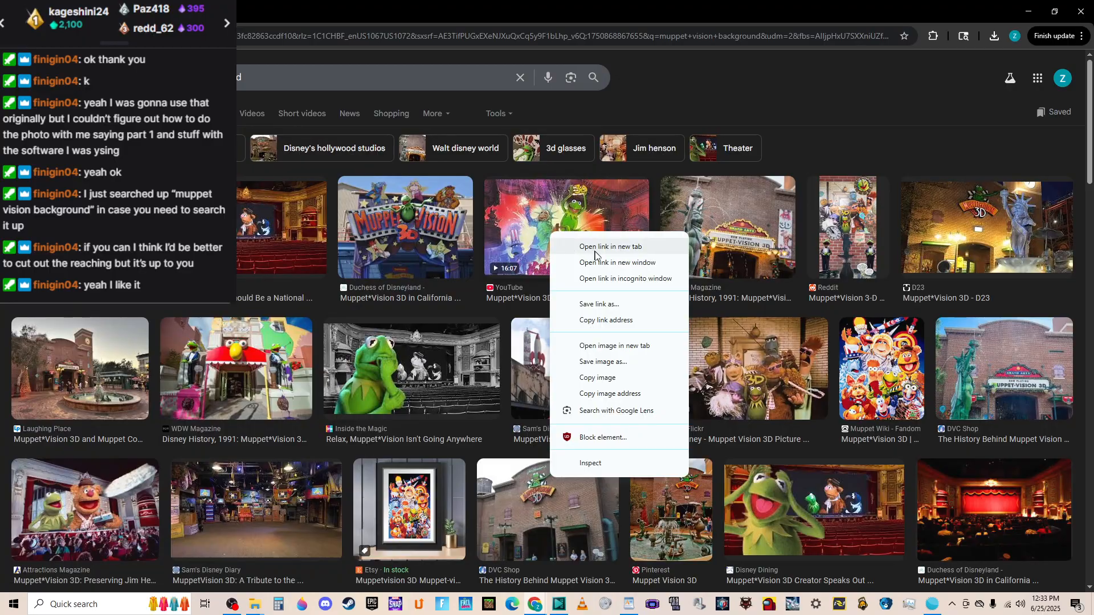
click(617, 345)
key(ctrl+Tab)
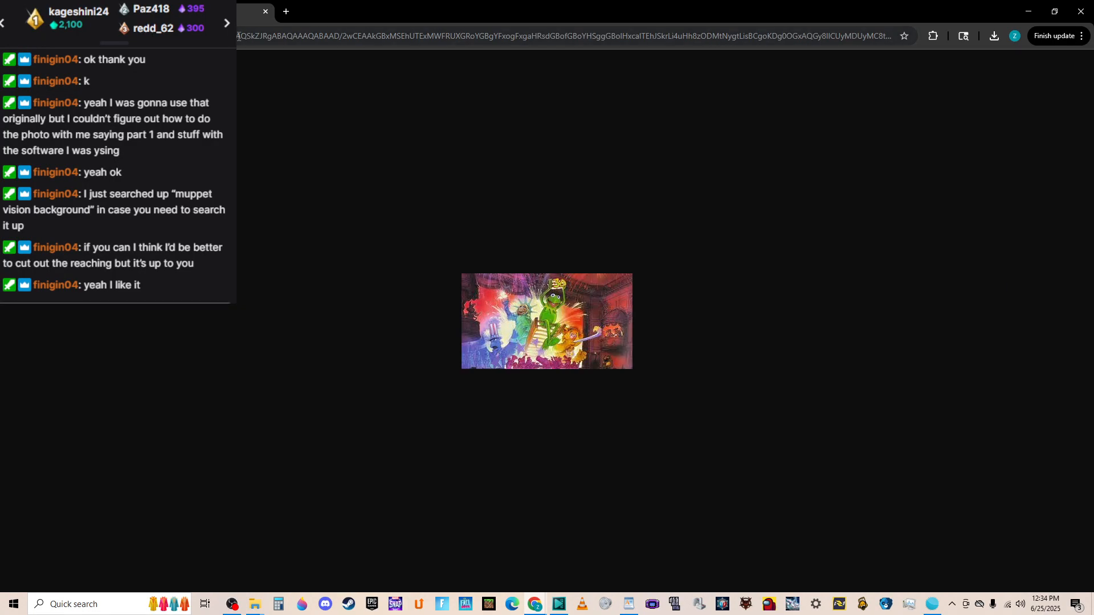
click(266, 10)
right_click(564, 224)
key(Escape)
Preview the YouTube Muppet*Vision result, open its 1280×720 image in a new tab, and compare it with the image in the video project.
click(496, 186)
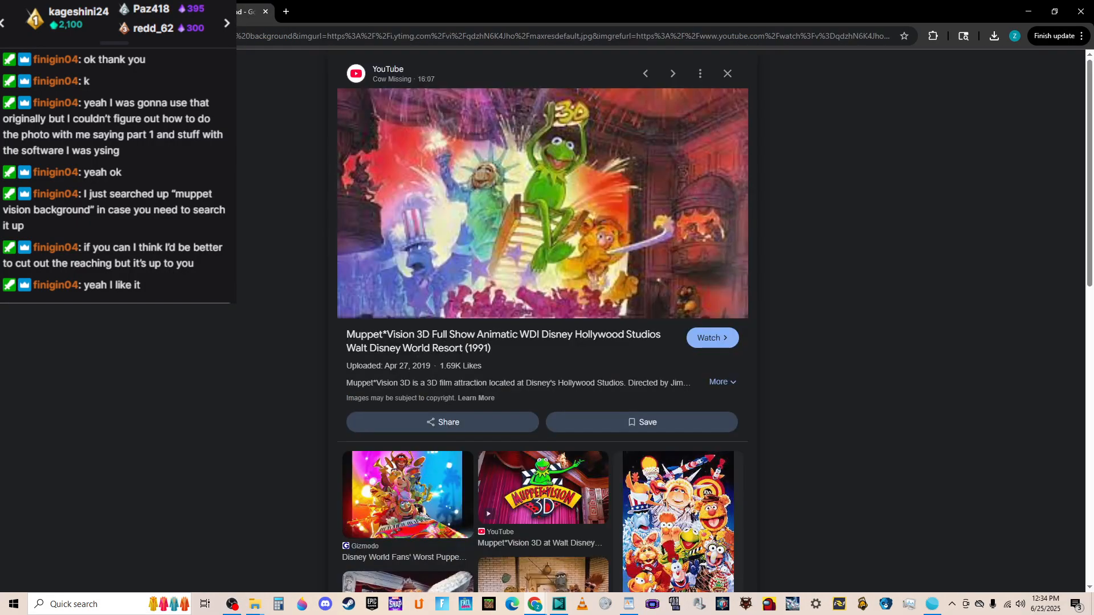
right_click(497, 181)
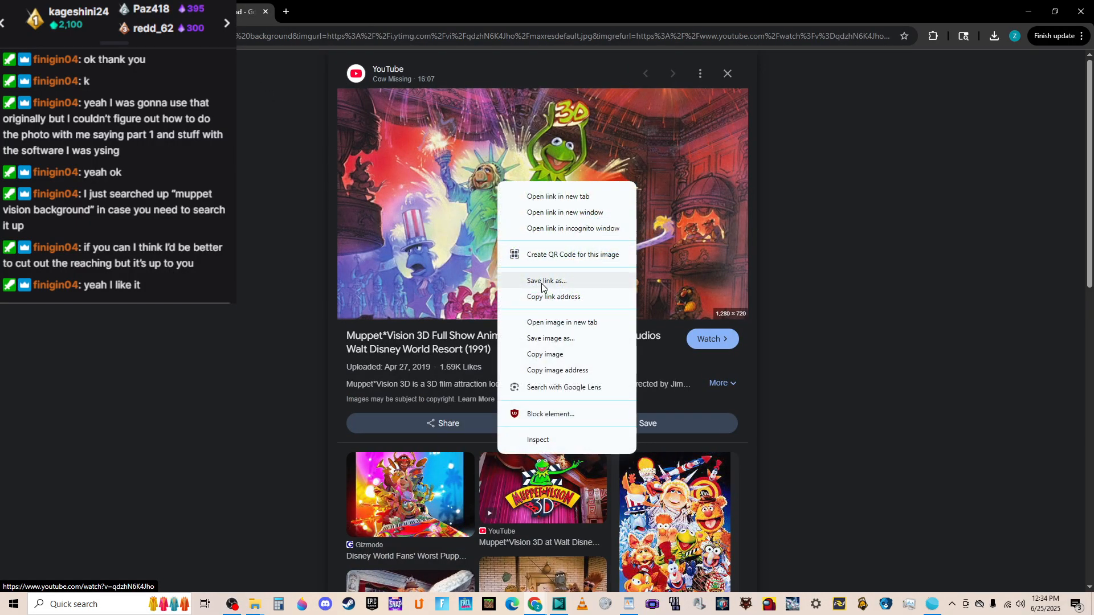
click(559, 322)
key(ctrl+Tab)
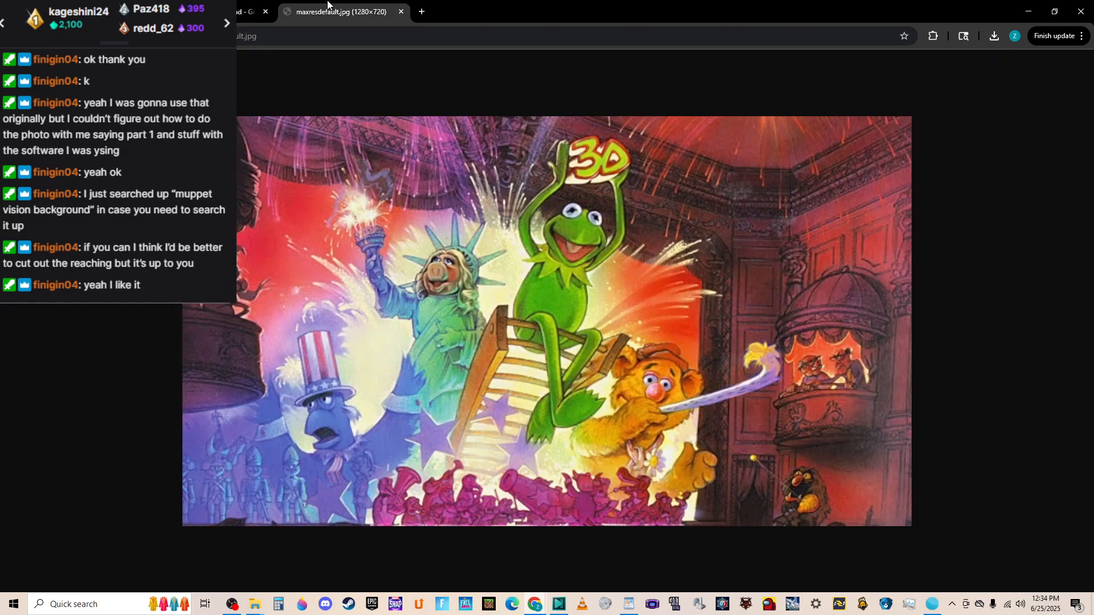
key(alt+Tab)
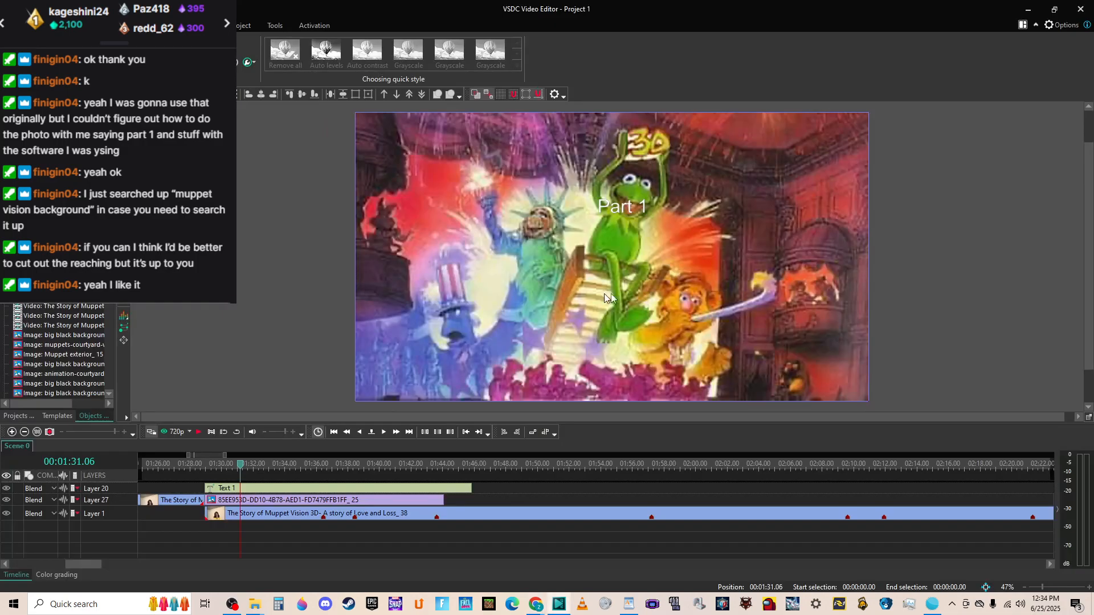
key(alt+Tab)
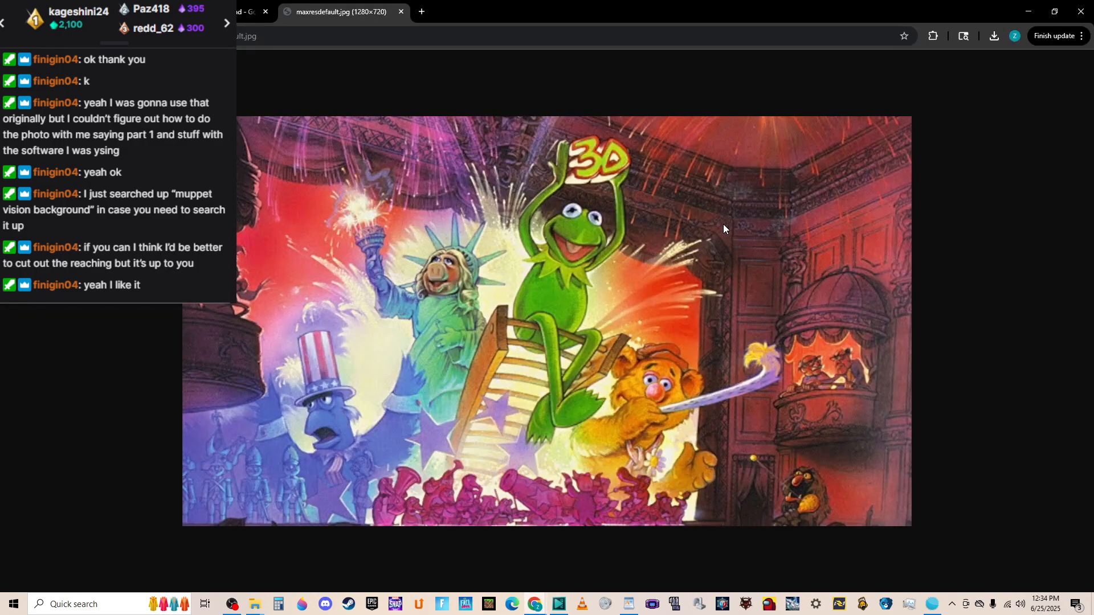
Save the full-size Muppet Vision picture as maxresdefault.jpg in the Downloads folder.
right_click(614, 280)
click(667, 311)
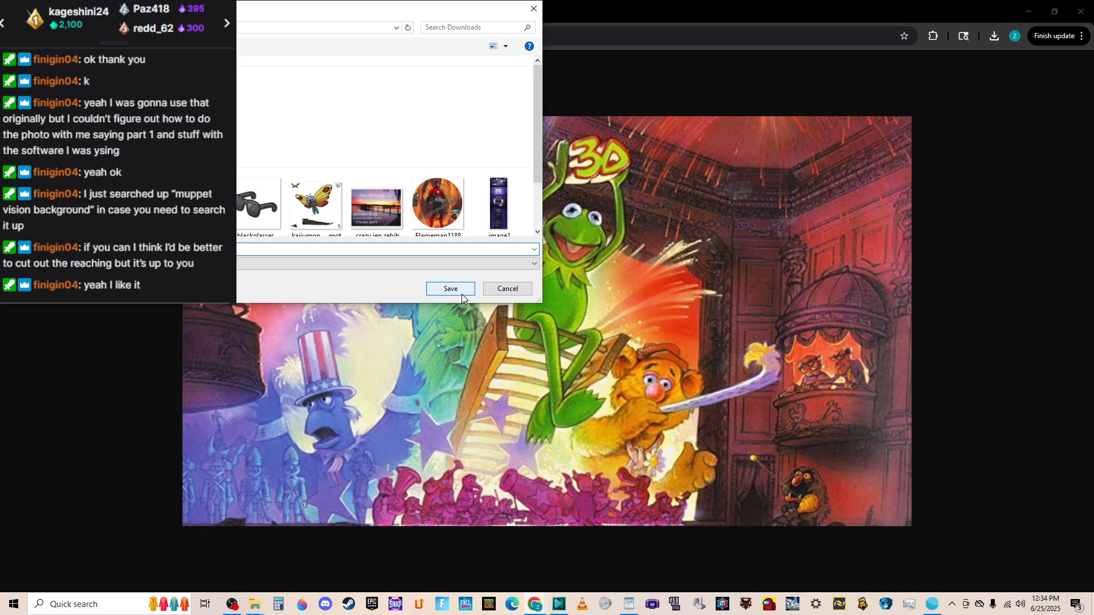
click(460, 290)
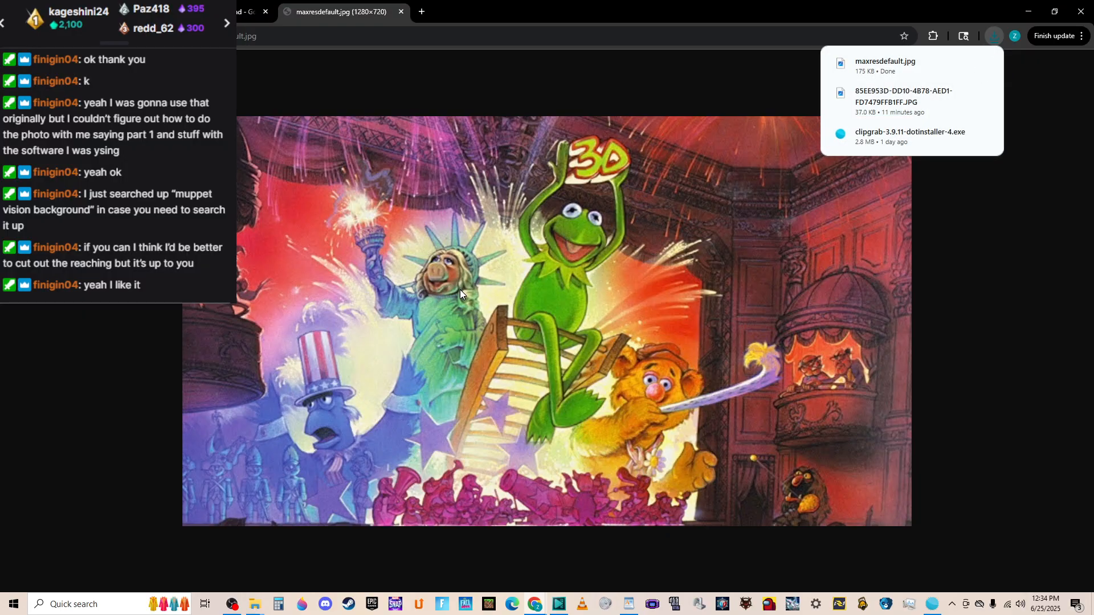
right_click(459, 290)
click(502, 317)
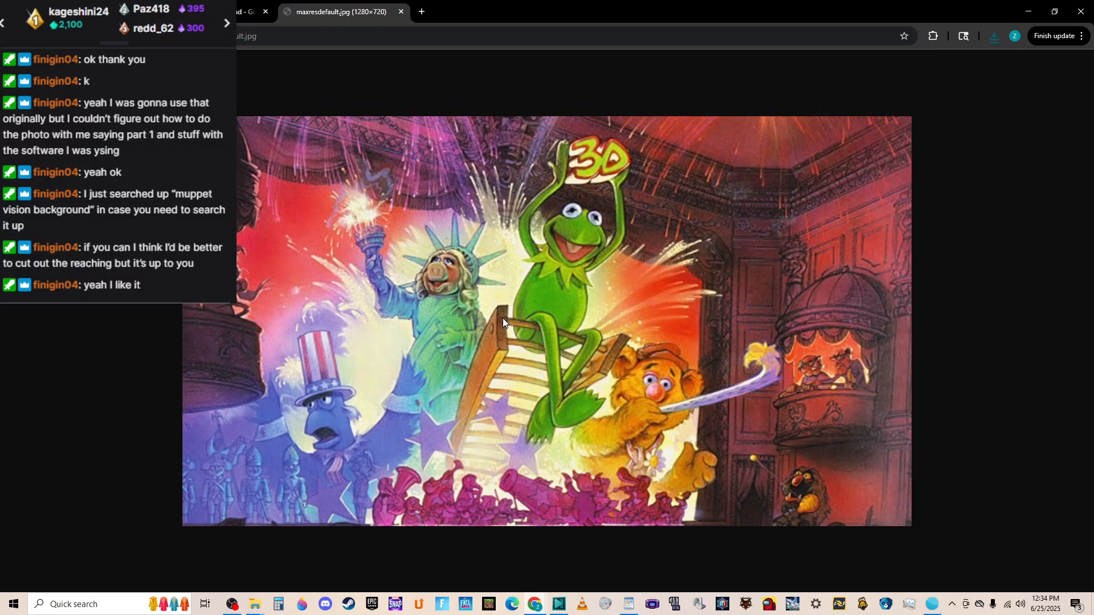
click(507, 288)
Close the full-size image and its search preview, and minimise the browser to return to the video project.
click(402, 13)
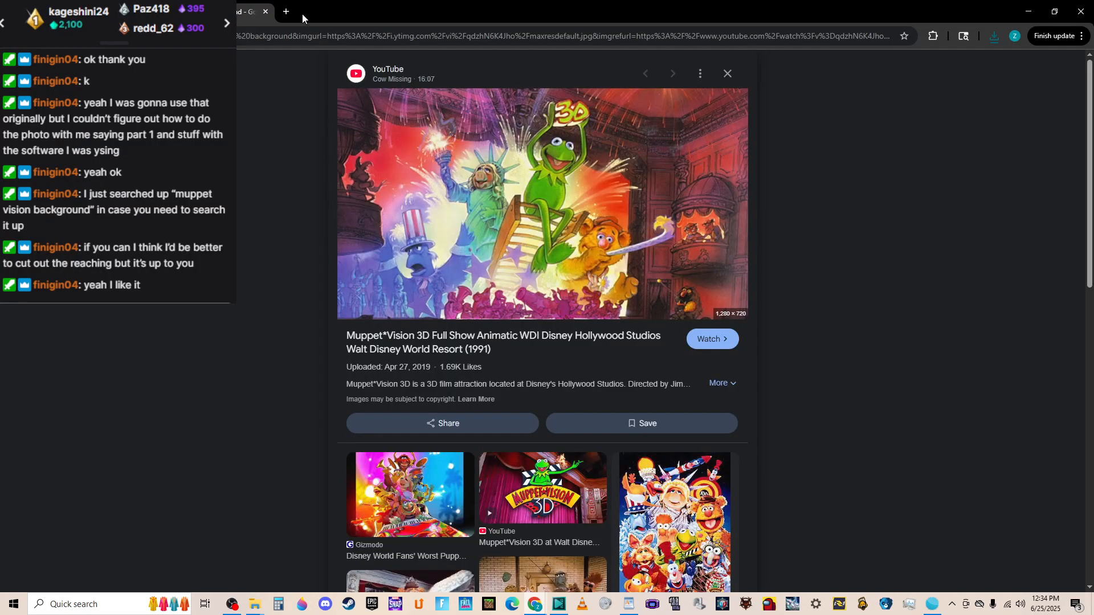
click(263, 13)
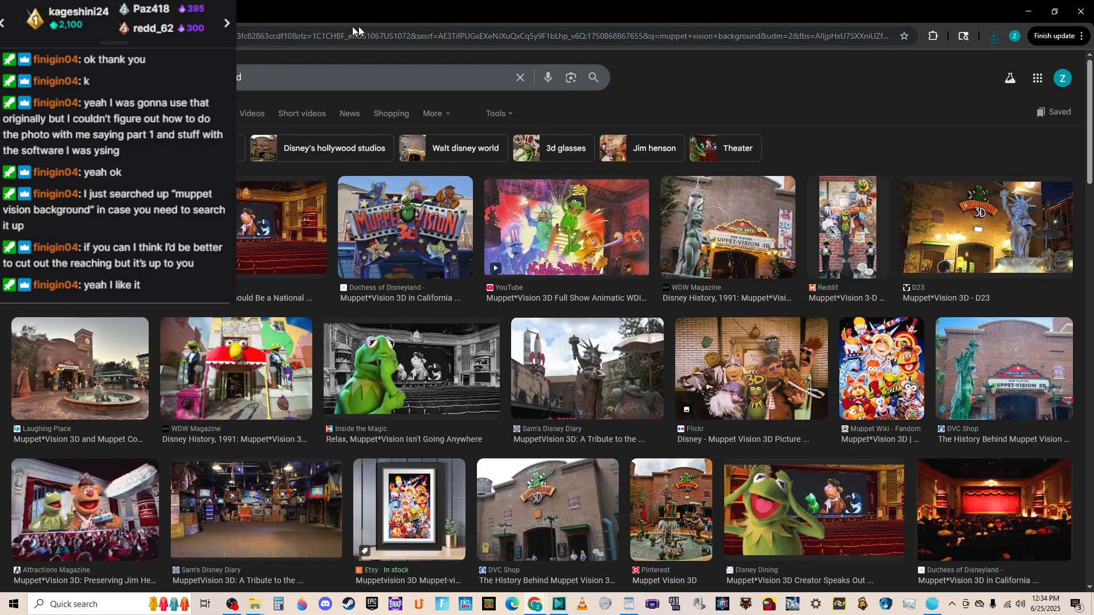
click(1029, 11)
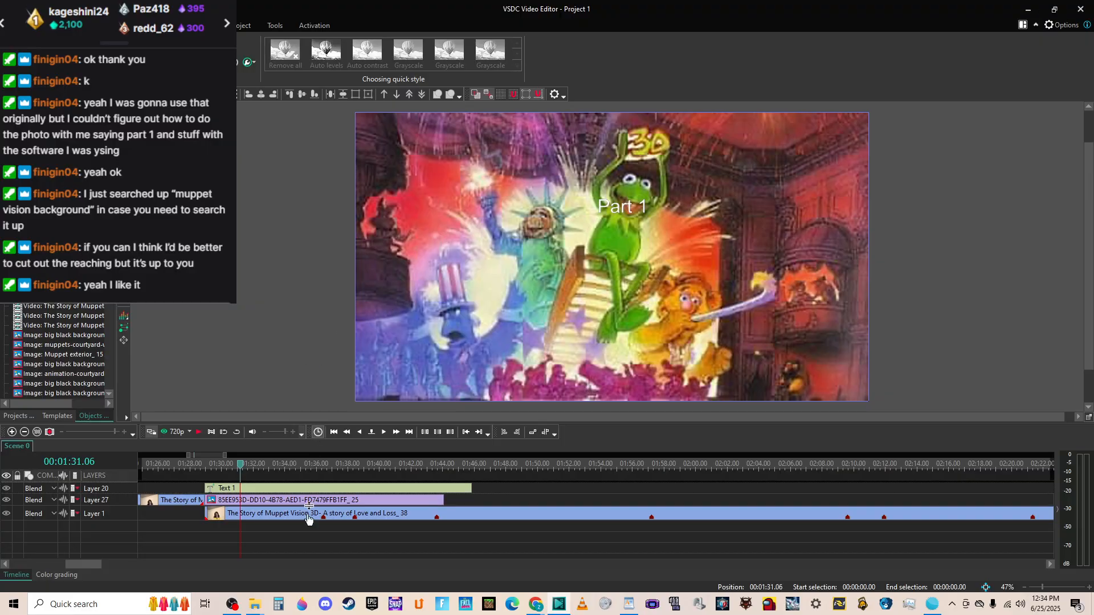
In the Muppet Vision 3D story folder, delete the 85EE953D background image file and move maxresdefault in to replace it.
mouse_move(255, 605)
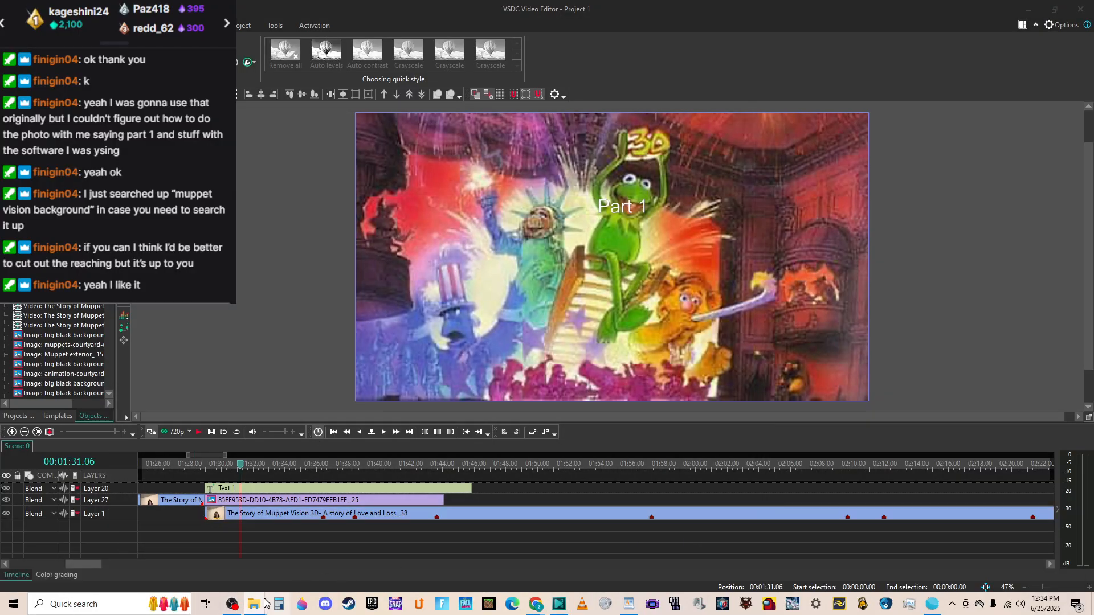
click(539, 560)
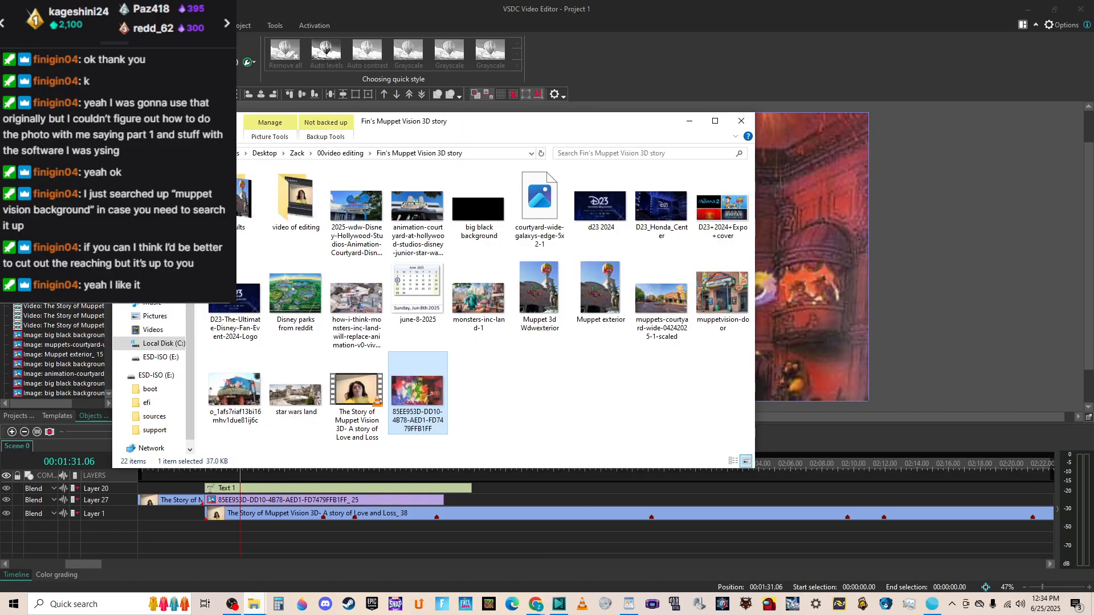
click(415, 390)
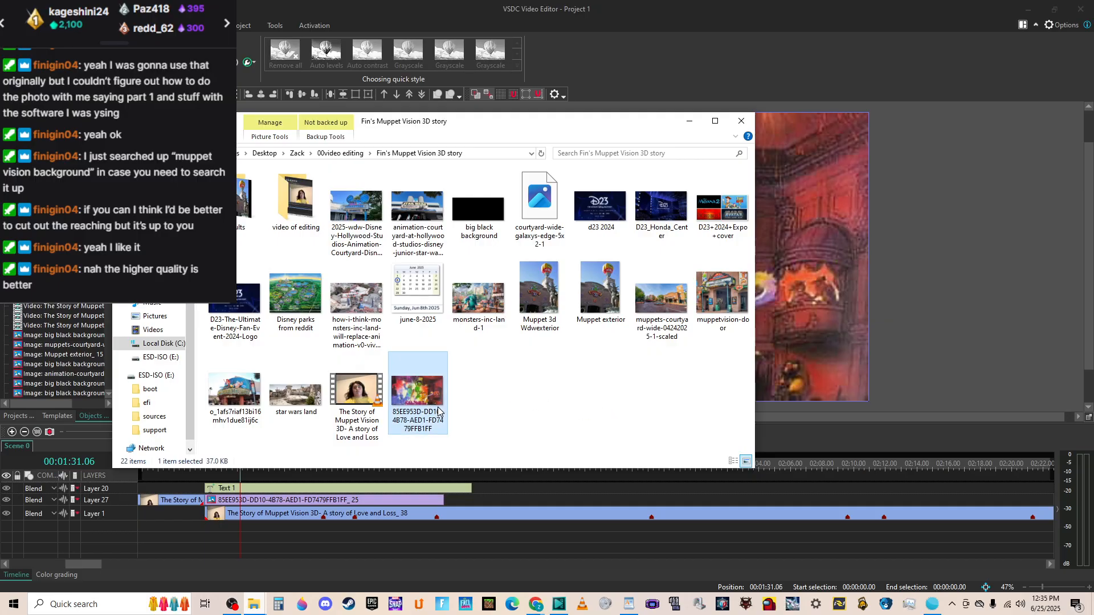
key(Delete)
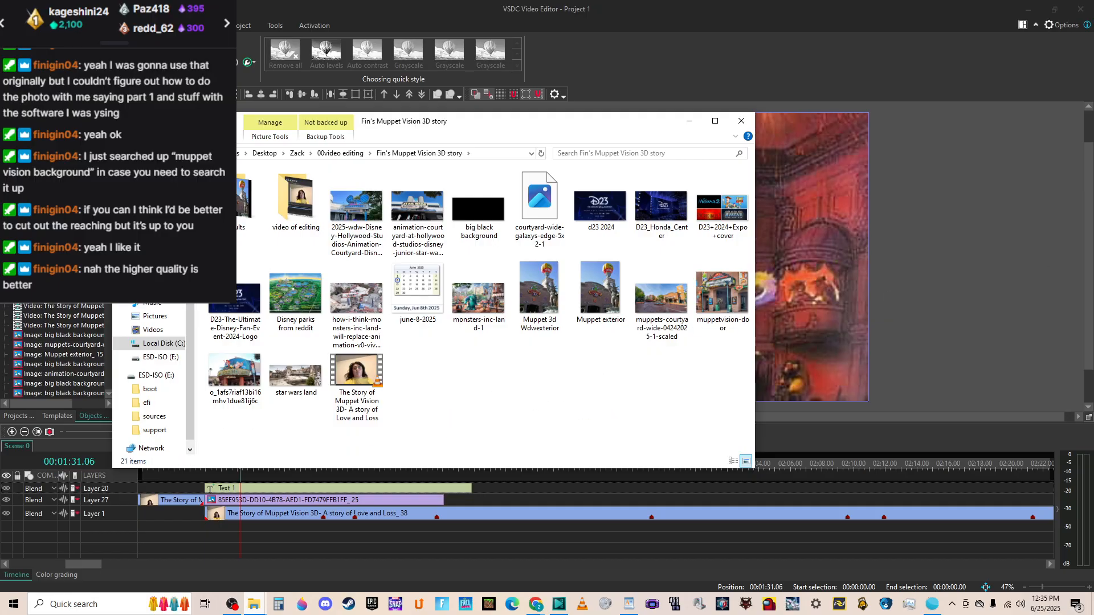
drag(732, 232, 479, 403)
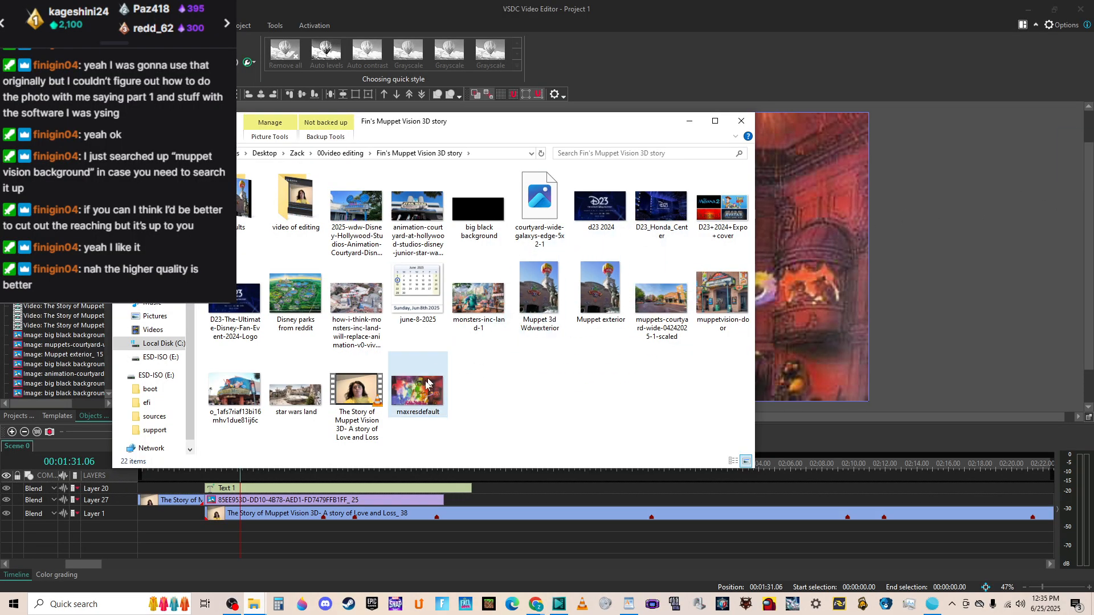
Add the maxresdefault image to the scene at about 00:01:31 and play the timeline over it.
drag(421, 399, 776, 324)
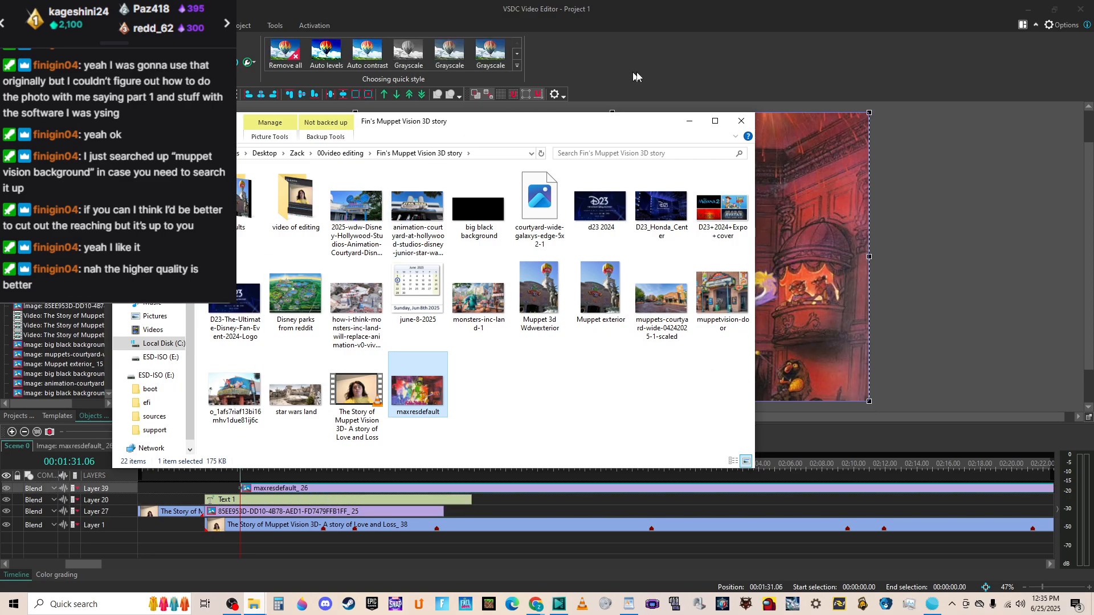
click(776, 325)
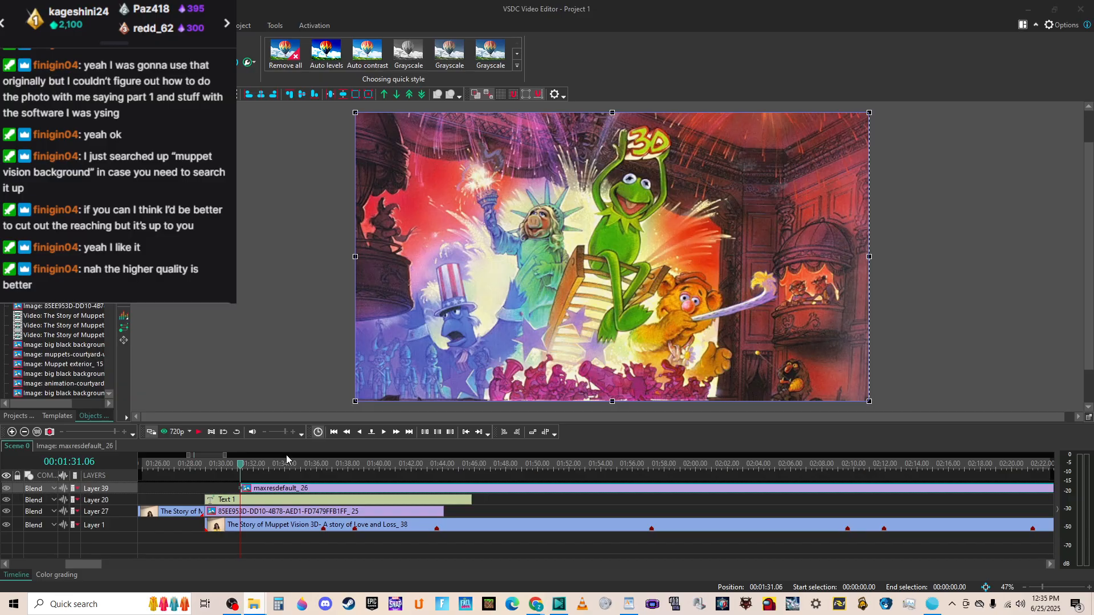
key(space)
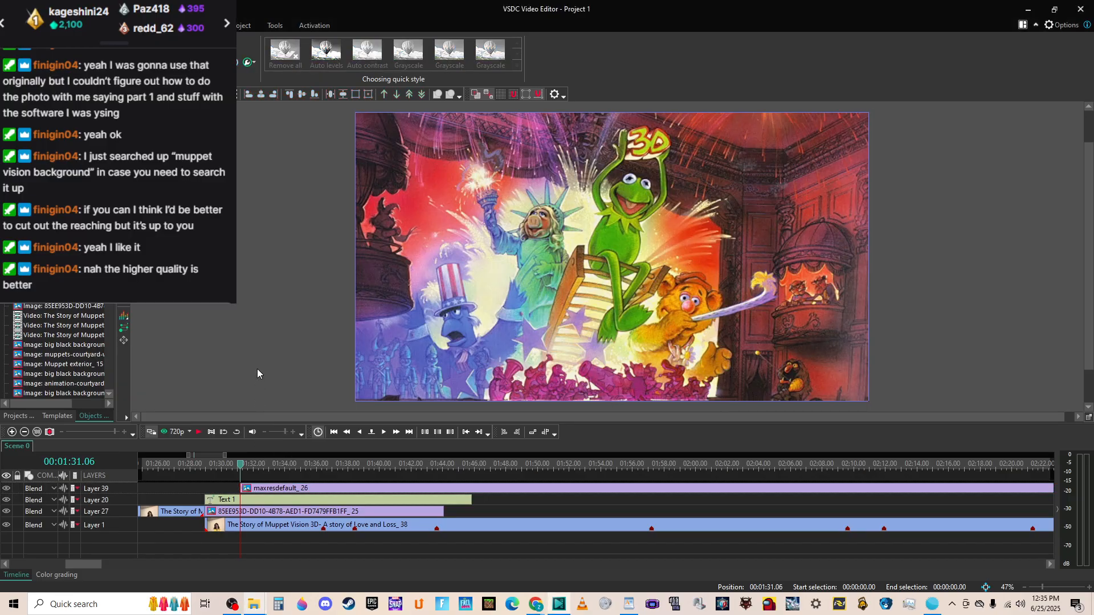
mouse_move(341, 487)
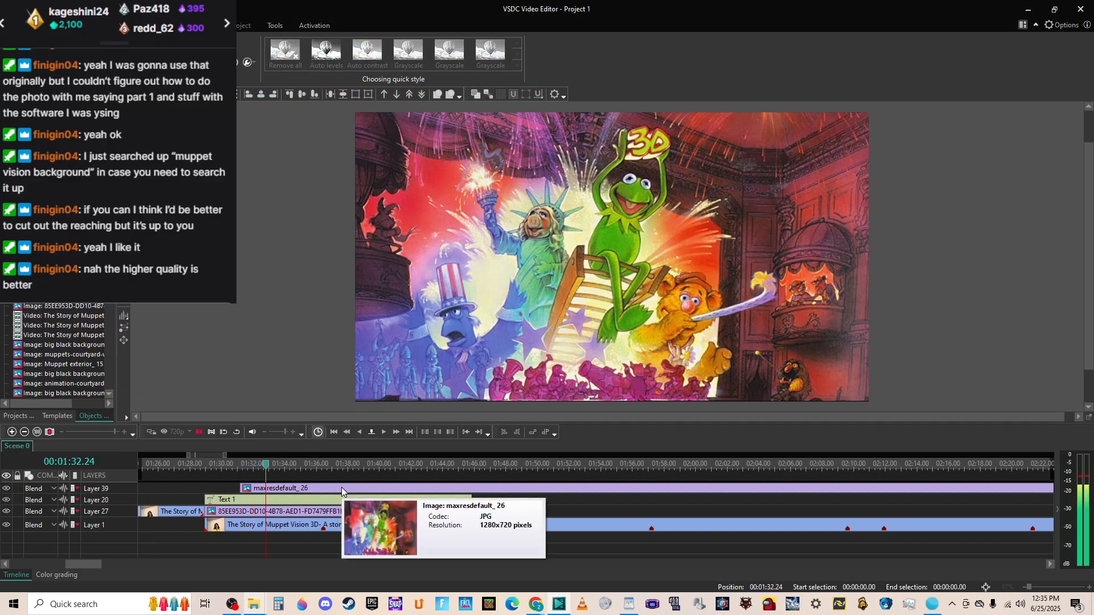
key(space)
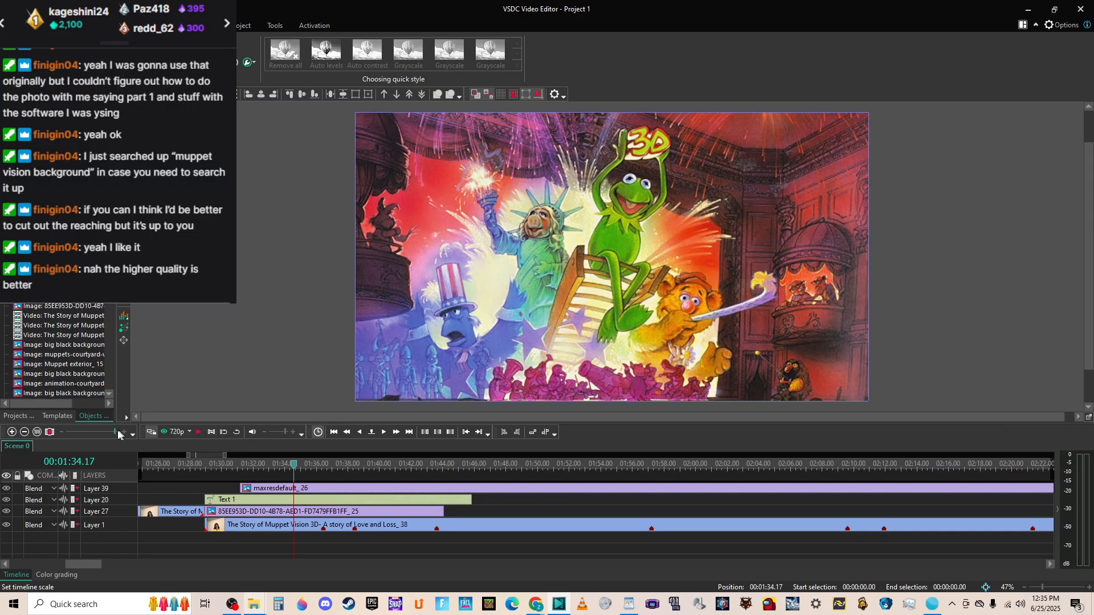
Shorten the maxresdefault image to about 25 seconds and move it to start together with Text 1 at about 00:01:29.
drag(109, 432, 66, 436)
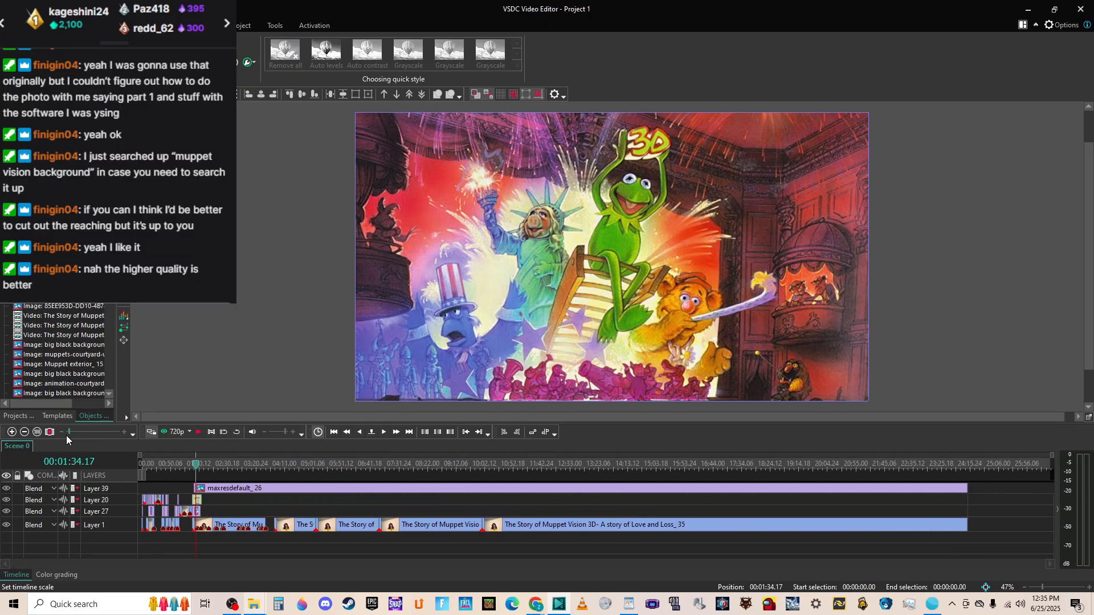
click(967, 488)
drag(966, 488, 283, 498)
drag(222, 487, 208, 486)
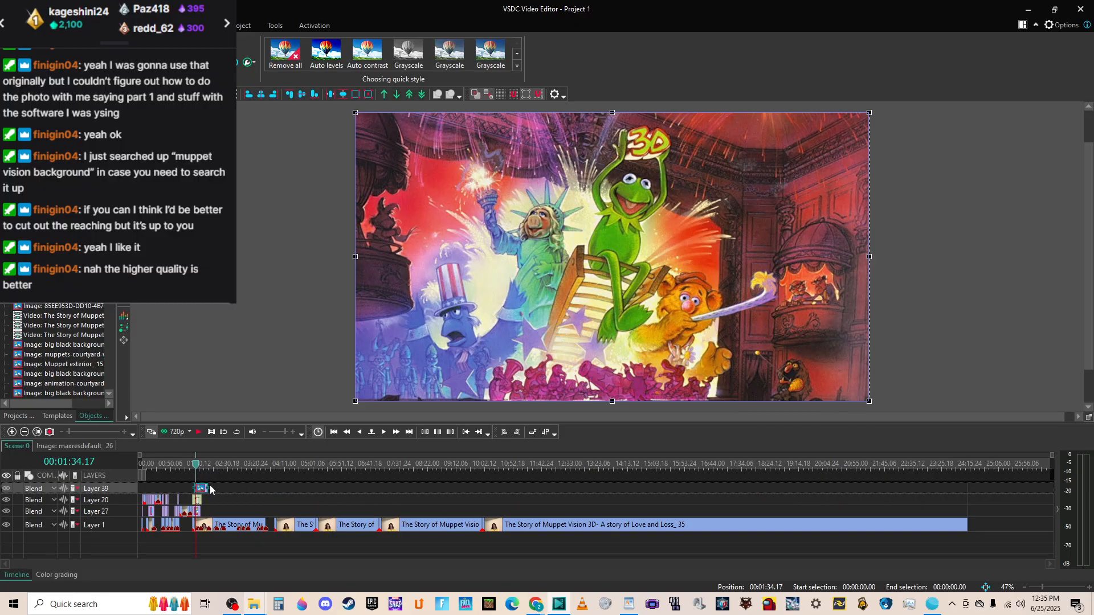
drag(70, 433, 110, 437)
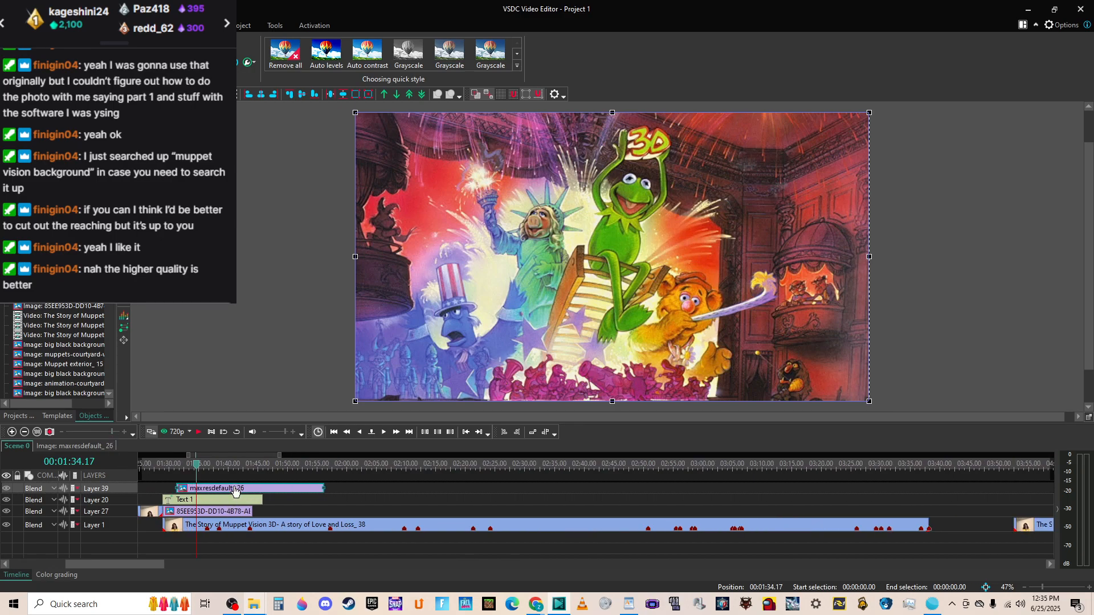
drag(233, 490, 221, 491)
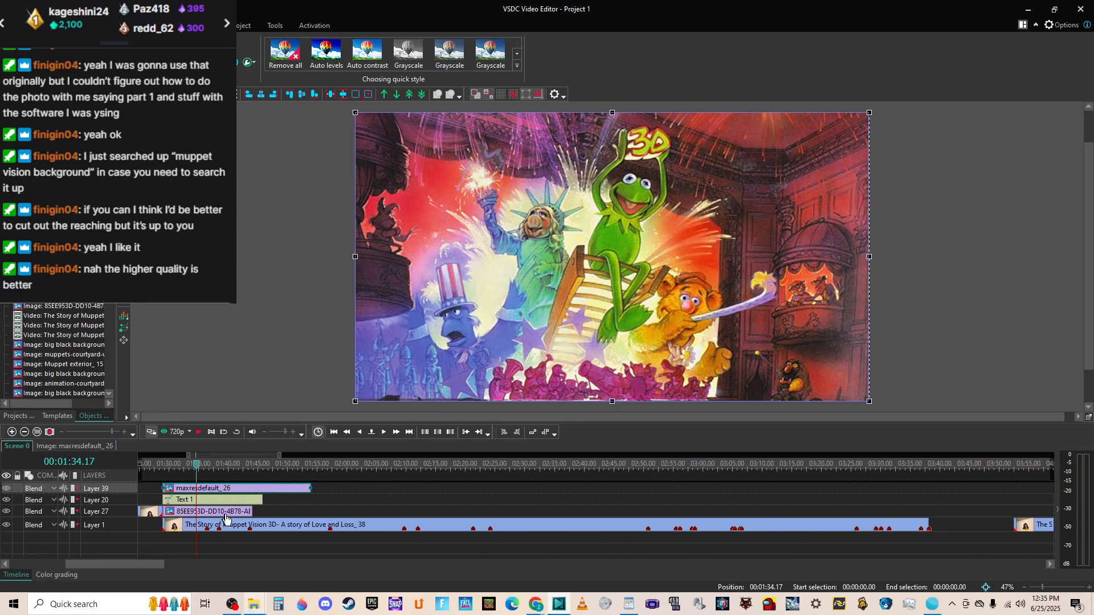
Replace the old 85EE953D image on Layer 27 with the maxresdefault image and set the playhead to about 00:01:28.
drag(112, 438, 116, 438)
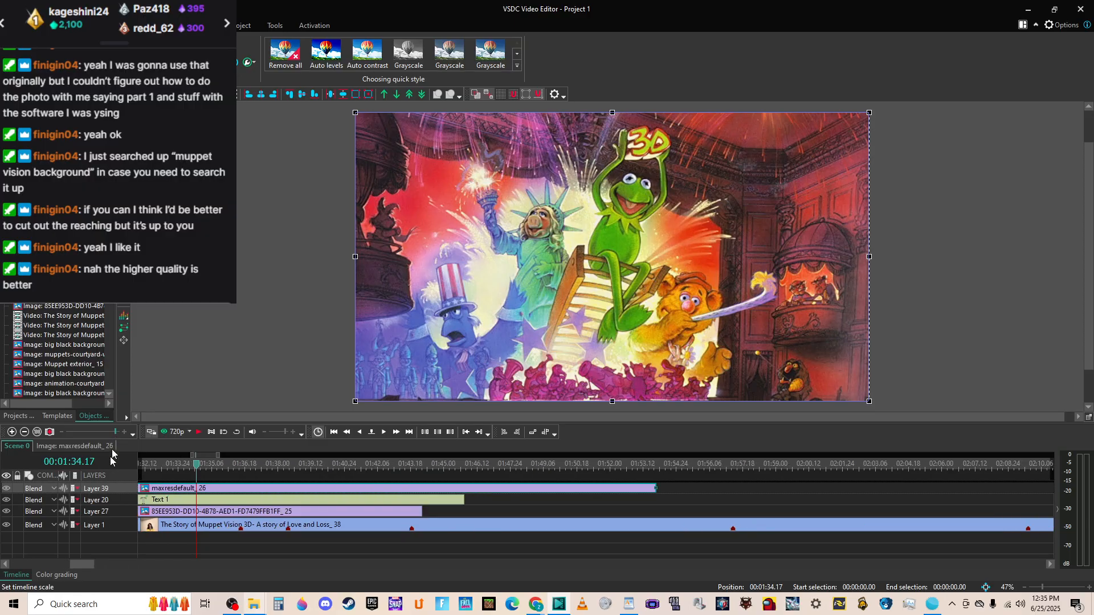
drag(85, 564, 80, 566)
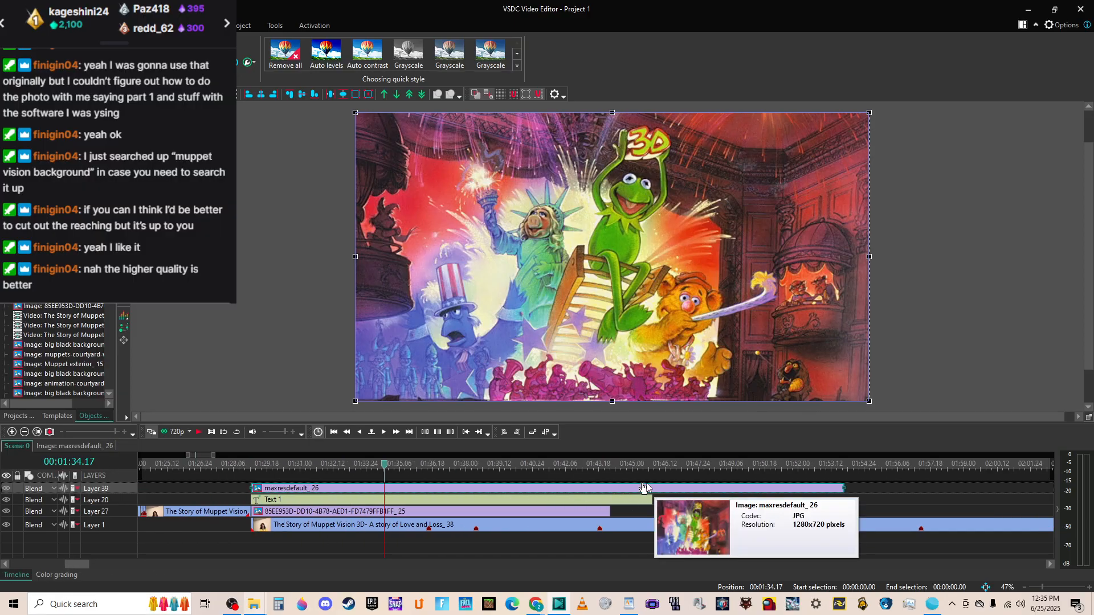
click(323, 511)
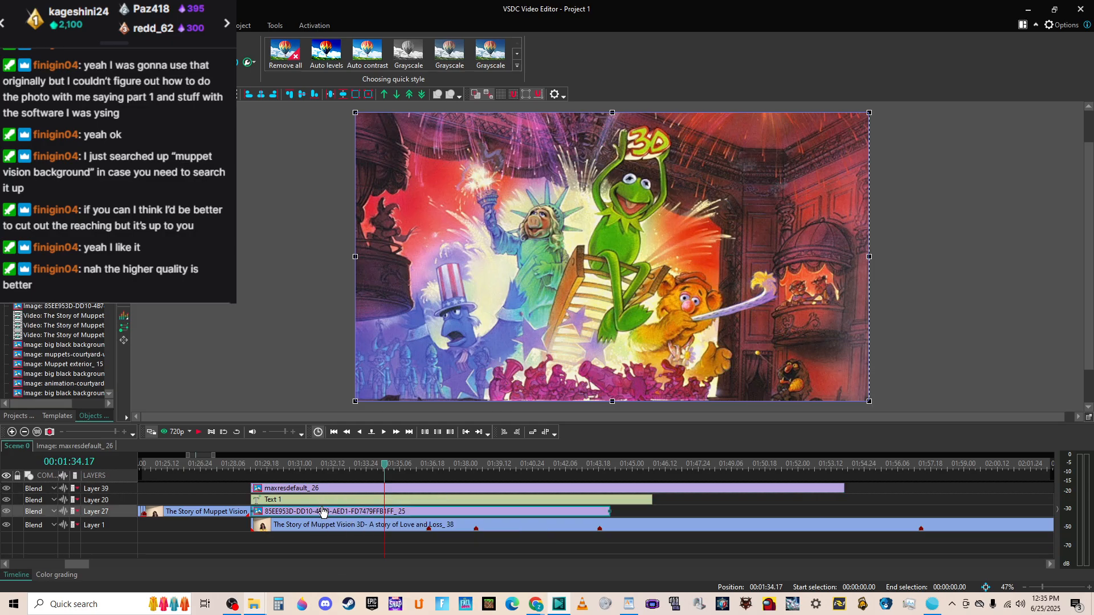
key(Delete)
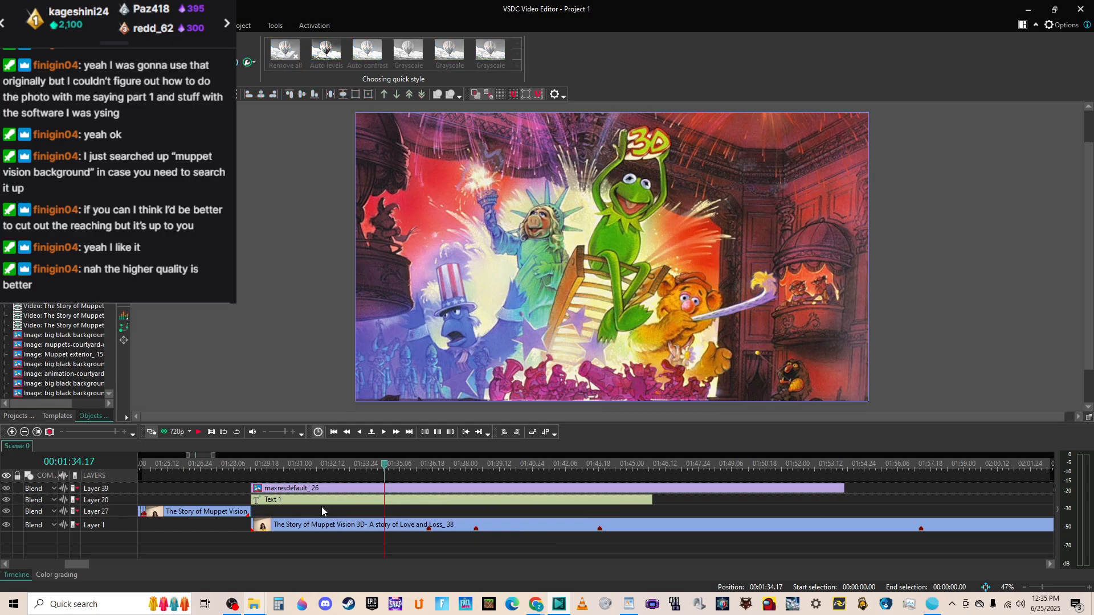
drag(322, 495, 323, 511)
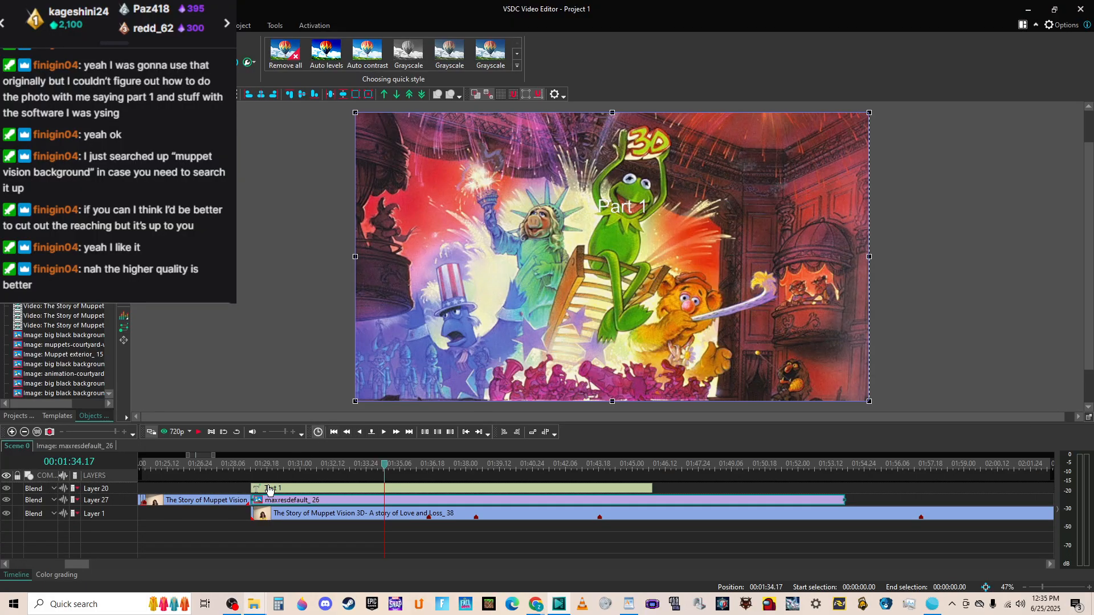
click(241, 469)
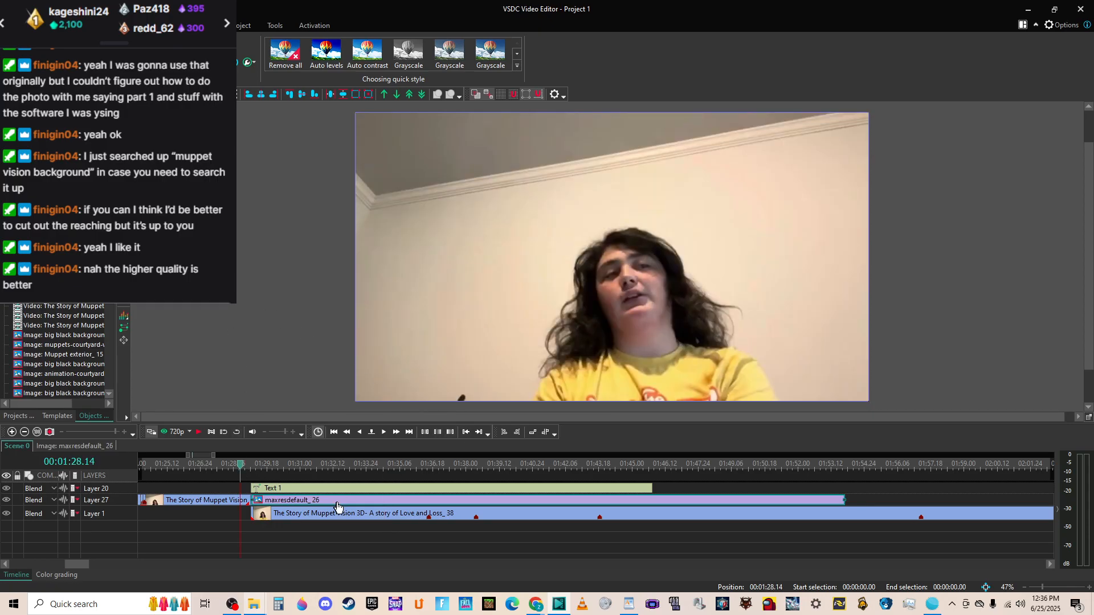
Play the timeline to 00:01:33.20 and split the Layer 1 story video there, removing the source object.
key(space)
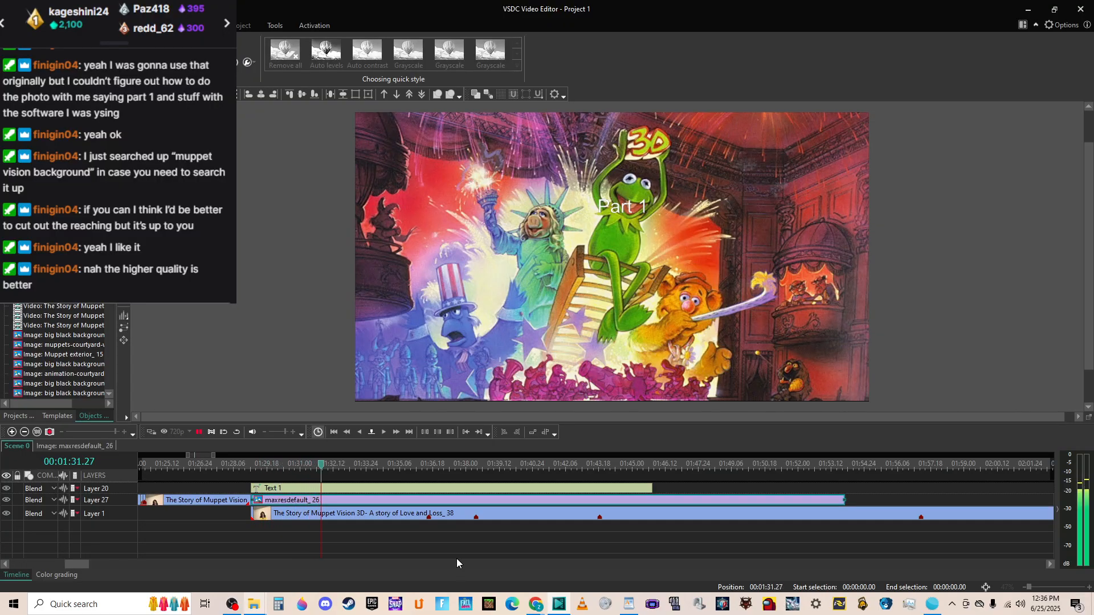
key(space)
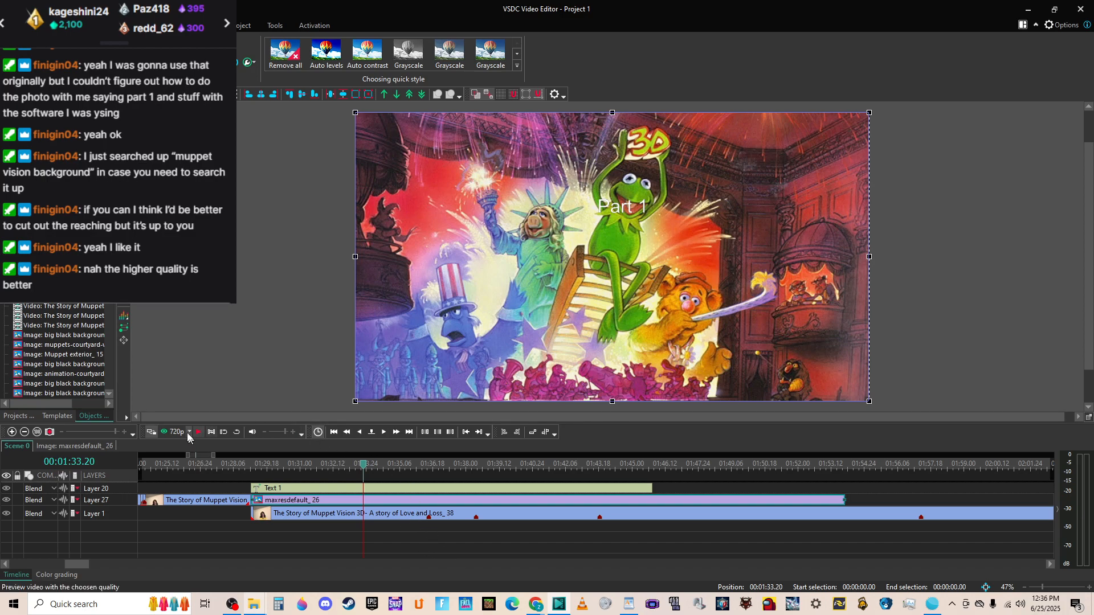
click(364, 517)
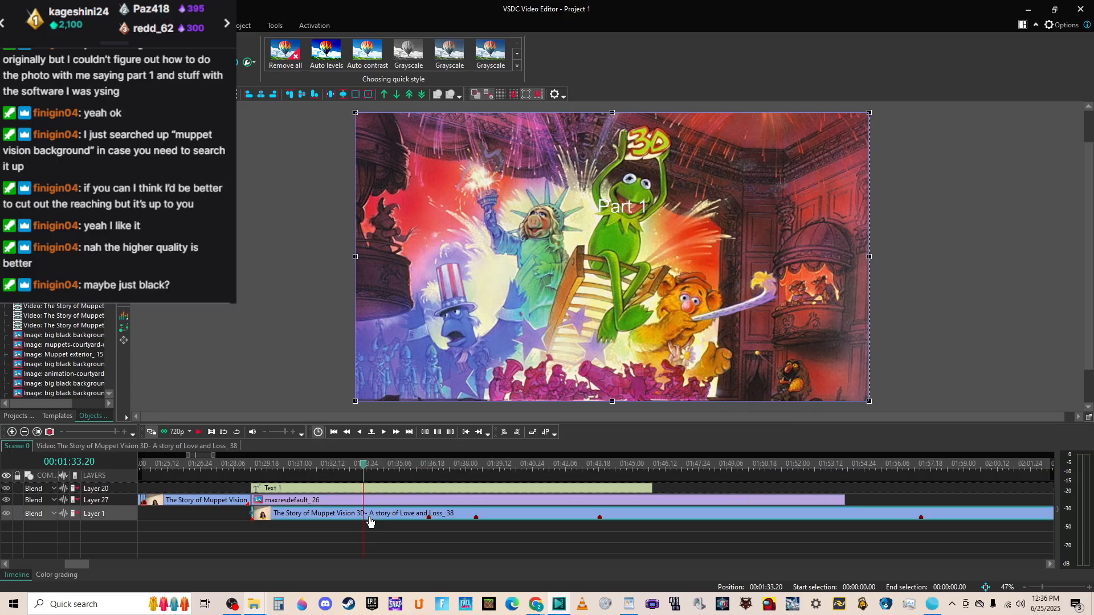
right_click(369, 516)
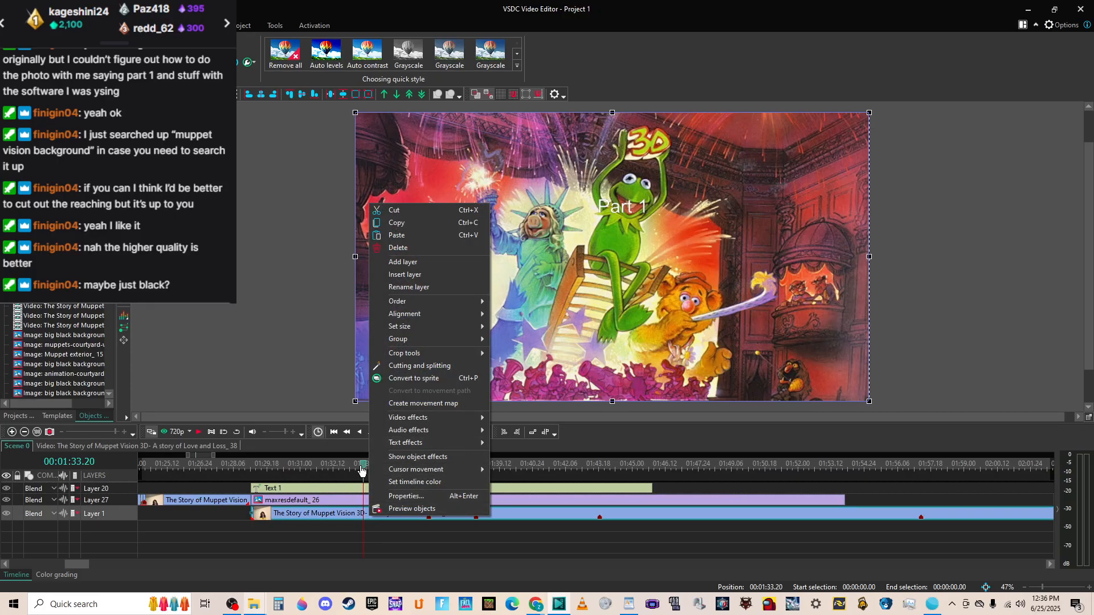
click(416, 367)
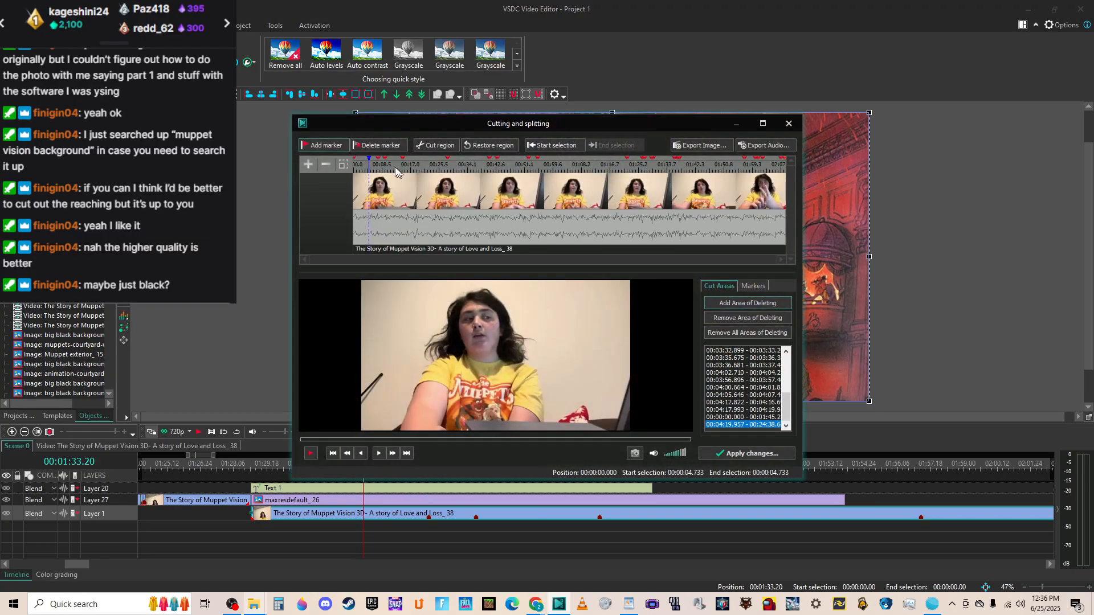
click(320, 145)
click(747, 454)
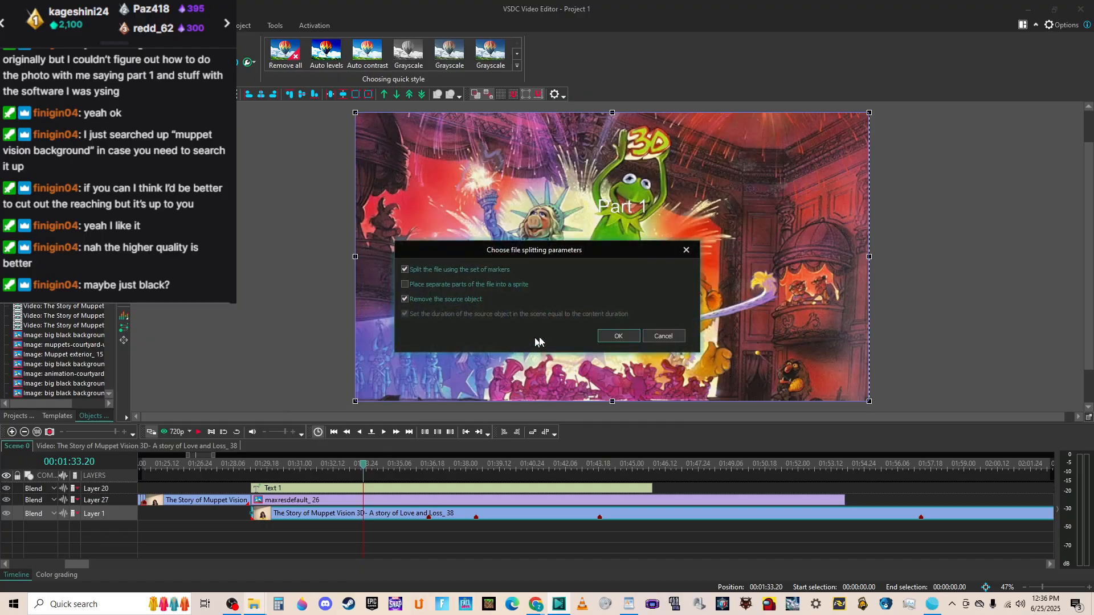
click(608, 336)
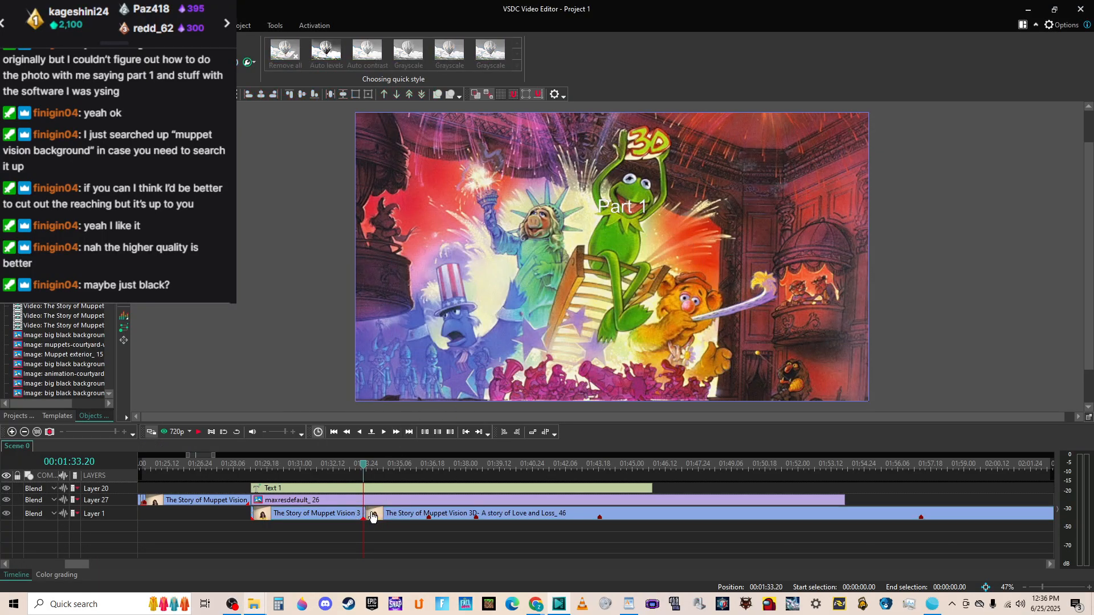
mouse_move(399, 520)
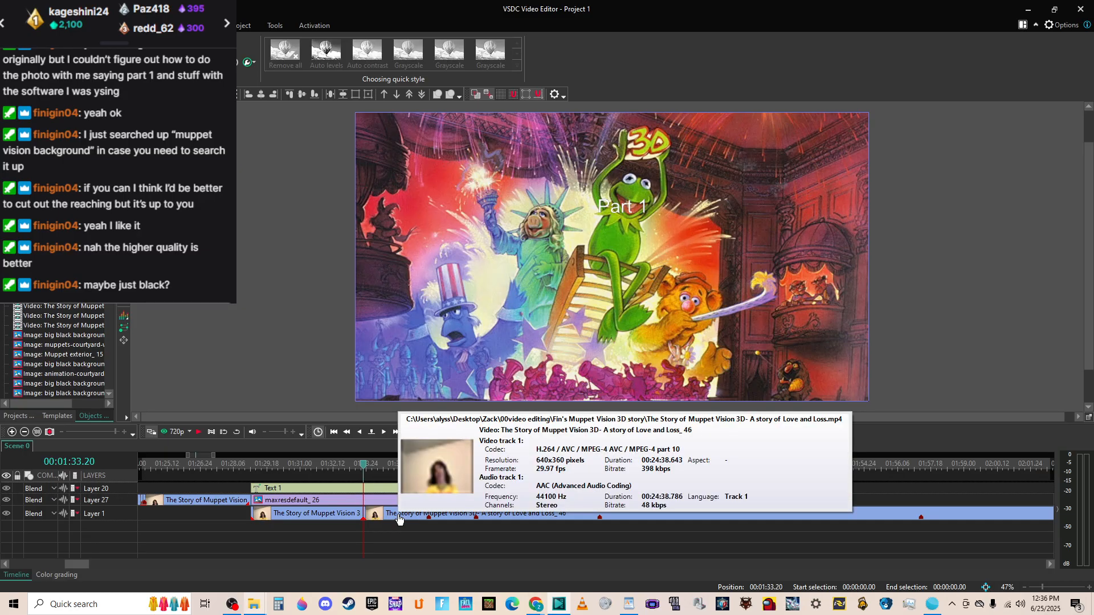
Change the text color of the "Part 1" title to black.
click(618, 210)
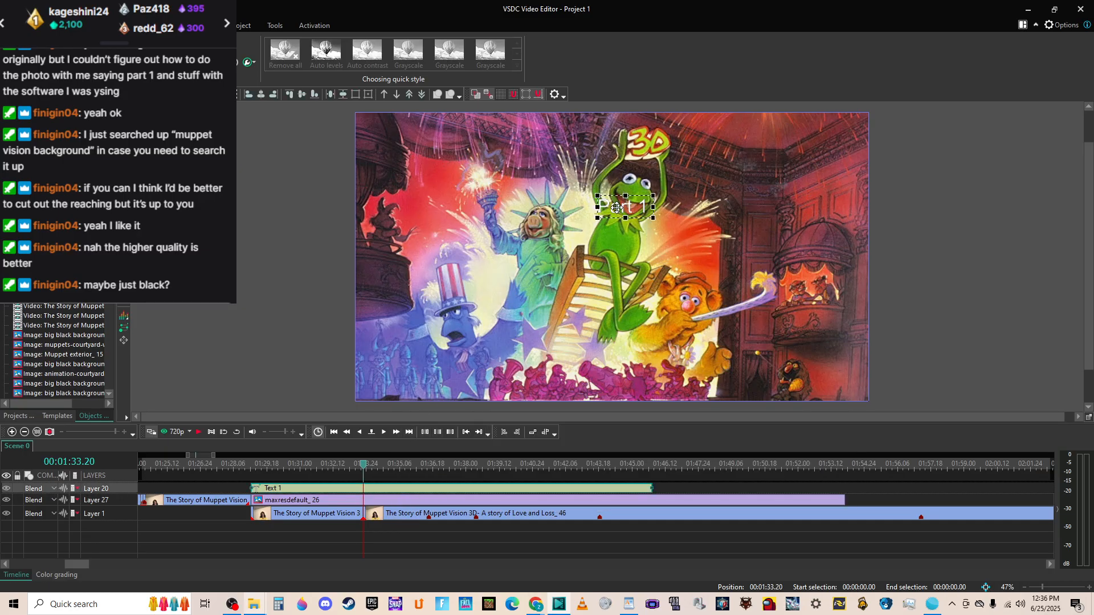
drag(648, 209, 592, 208)
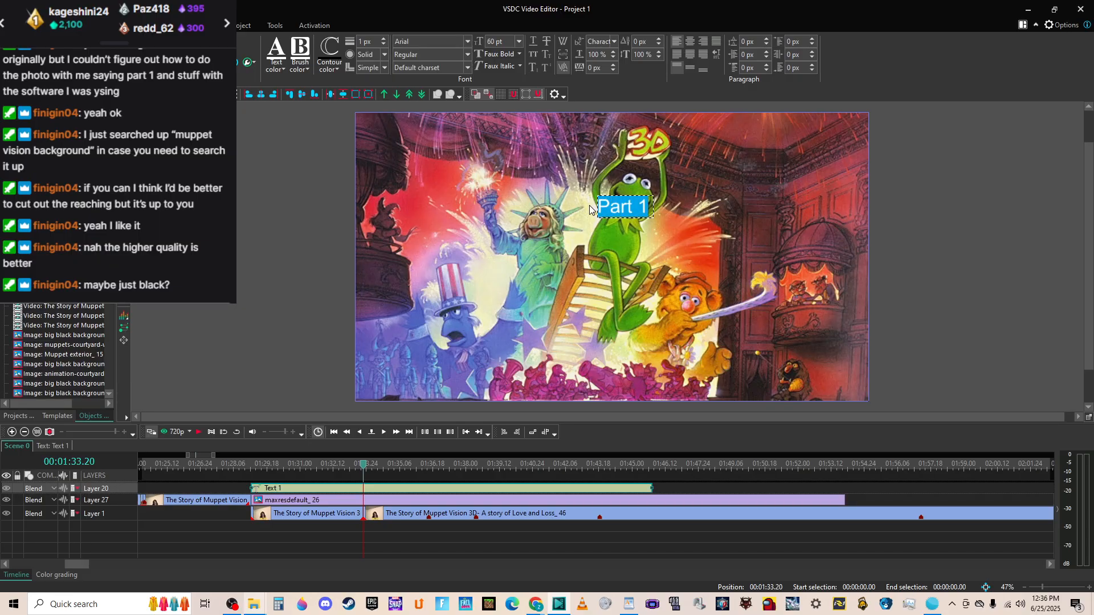
click(282, 69)
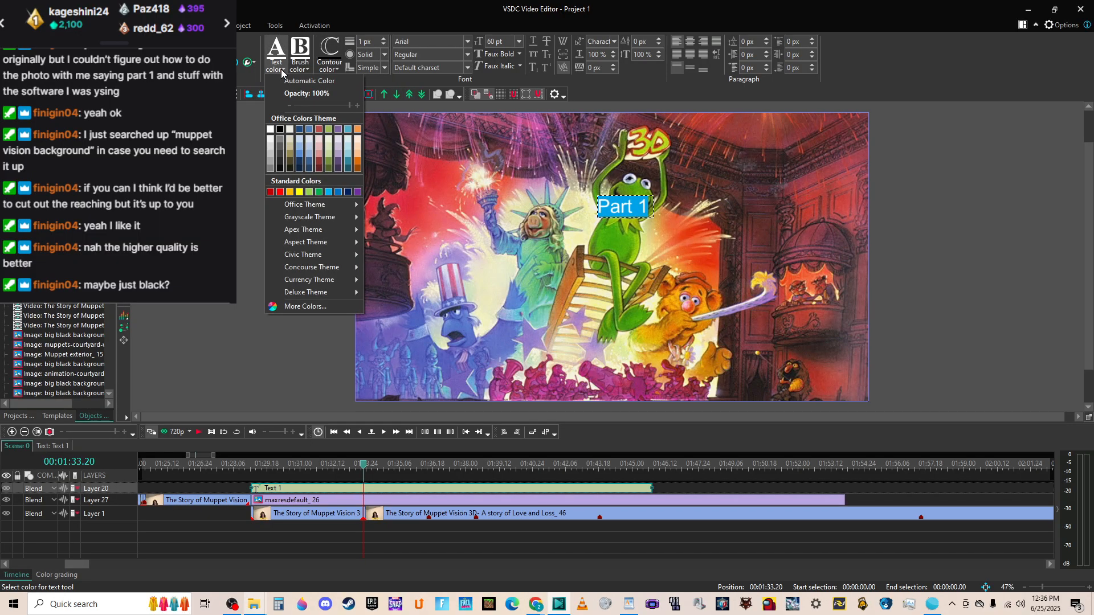
click(280, 128)
click(275, 190)
Enlarge the "Part 1" text box and set the title's font size to 96 pt.
drag(634, 207, 691, 256)
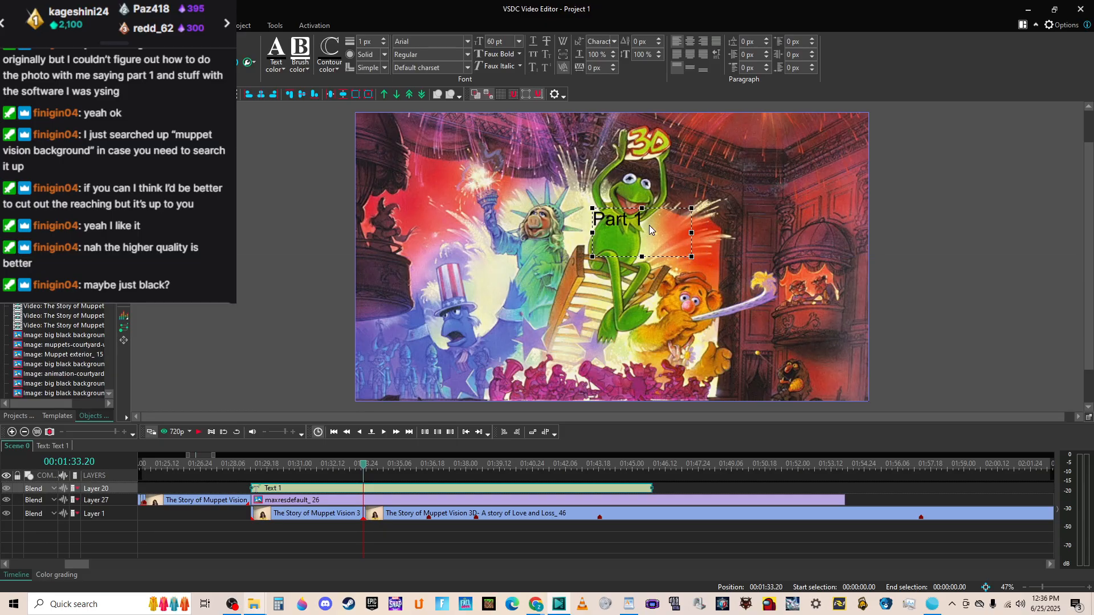
double_click(648, 224)
drag(648, 224, 590, 225)
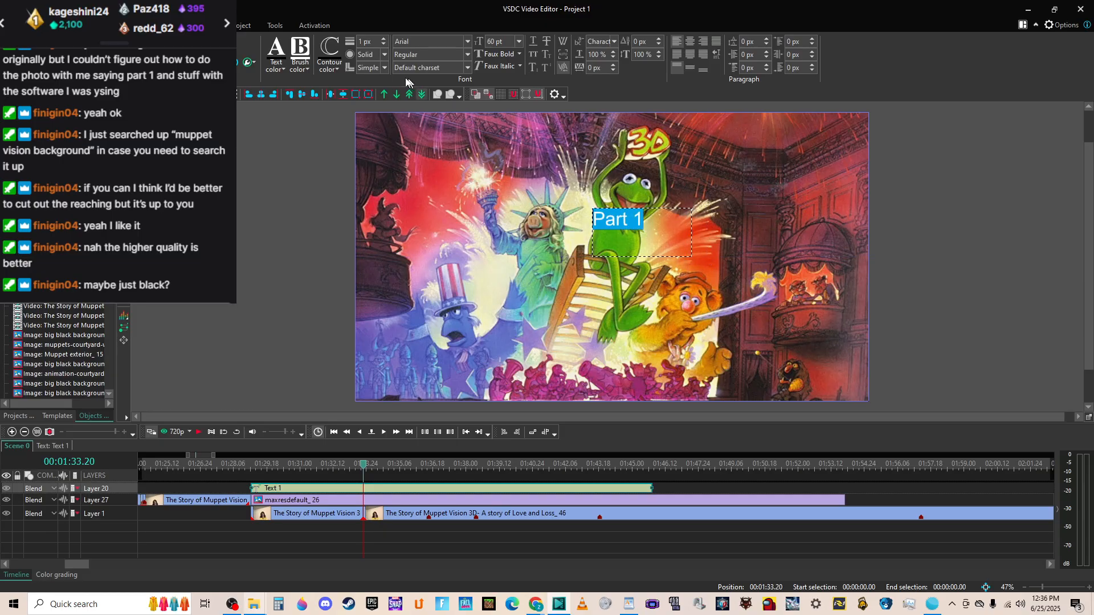
click(518, 41)
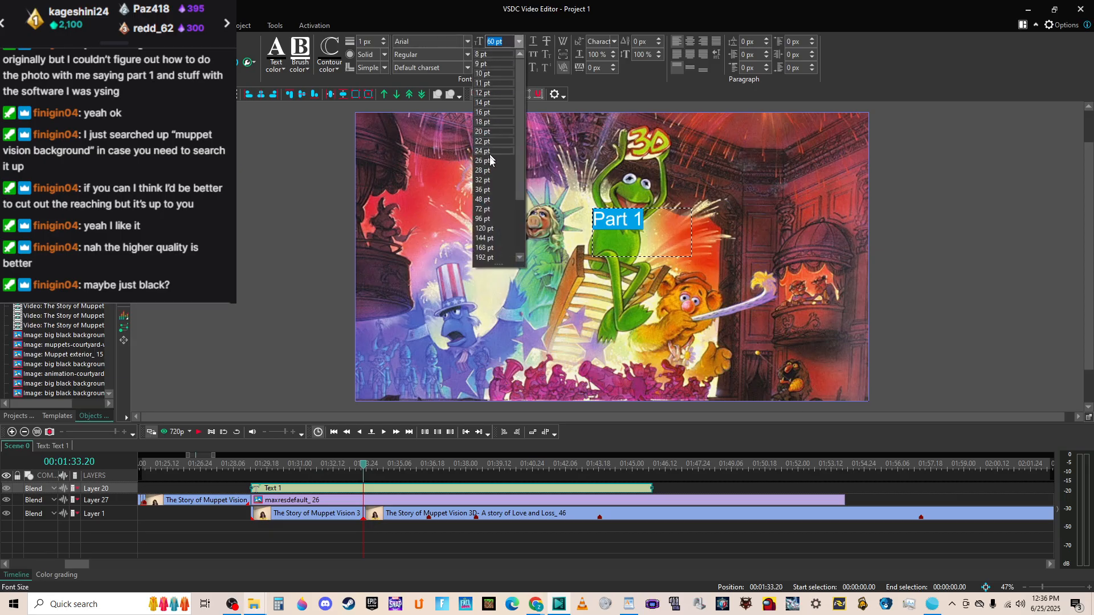
click(492, 218)
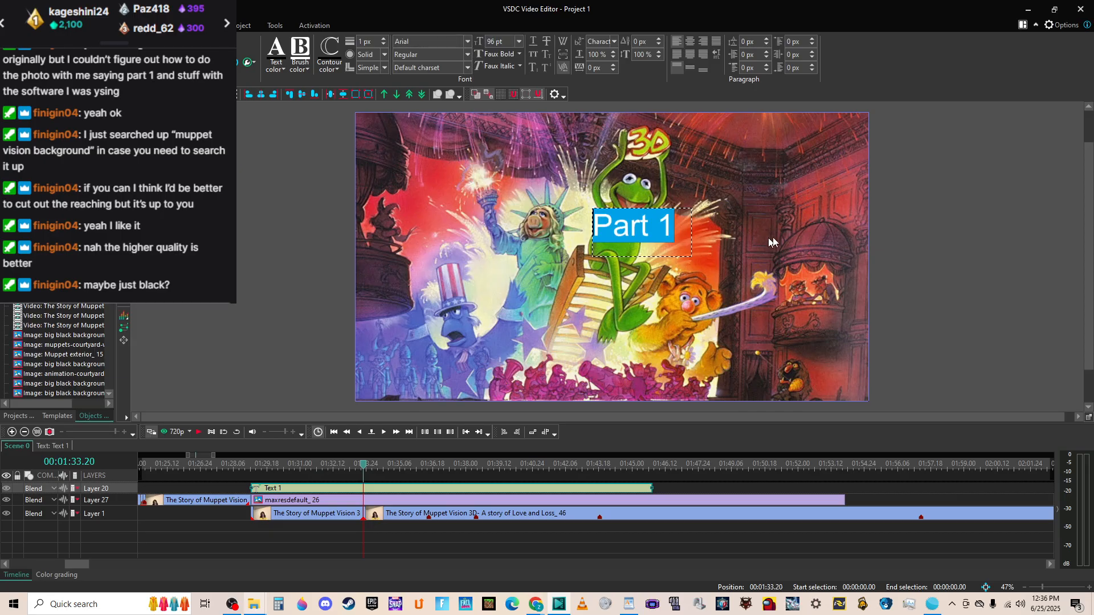
Reposition the "Part 1" title near the middle of the frame, over Kermit's body.
click(938, 210)
mouse_move(650, 234)
mouse_down()
mouse_move(601, 196)
mouse_move(784, 168)
mouse_move(578, 151)
mouse_move(640, 244)
mouse_move(623, 221)
mouse_move(630, 226)
mouse_up()
click(1007, 225)
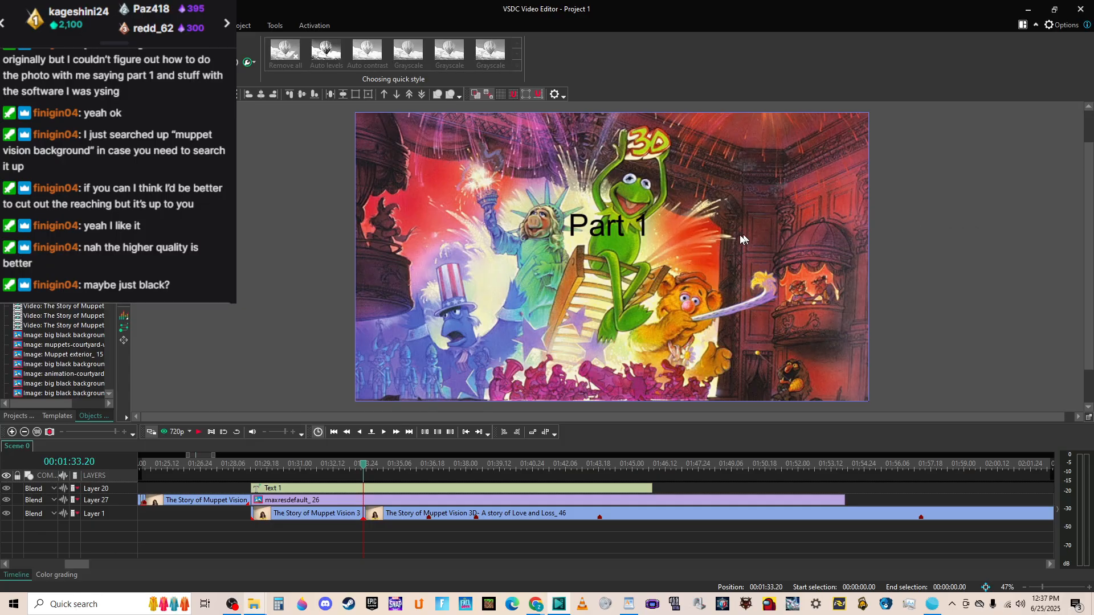
click(638, 230)
drag(638, 230, 644, 237)
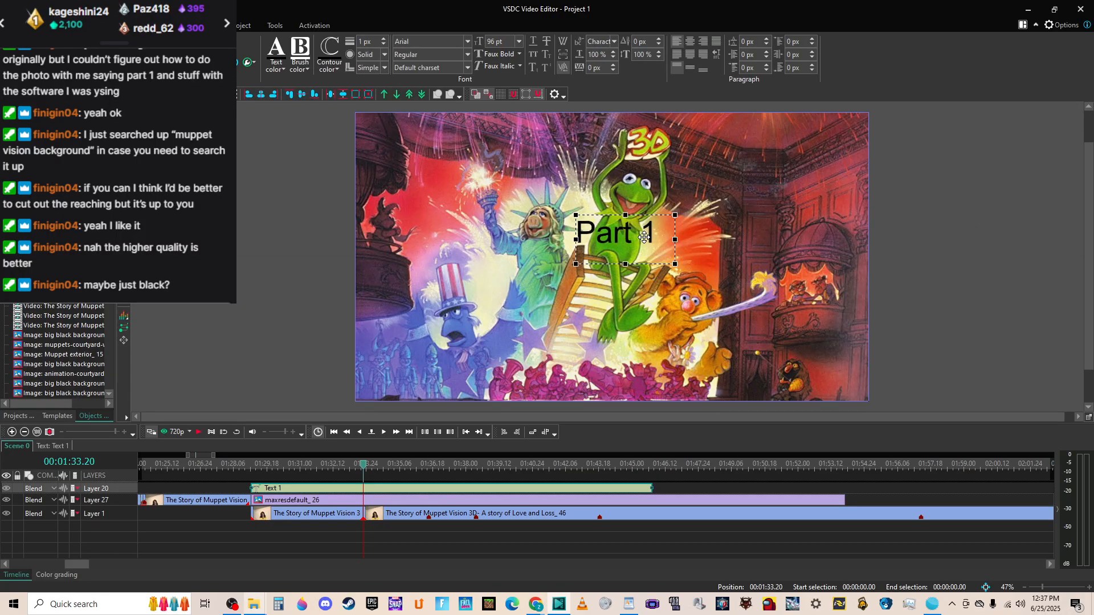
click(956, 220)
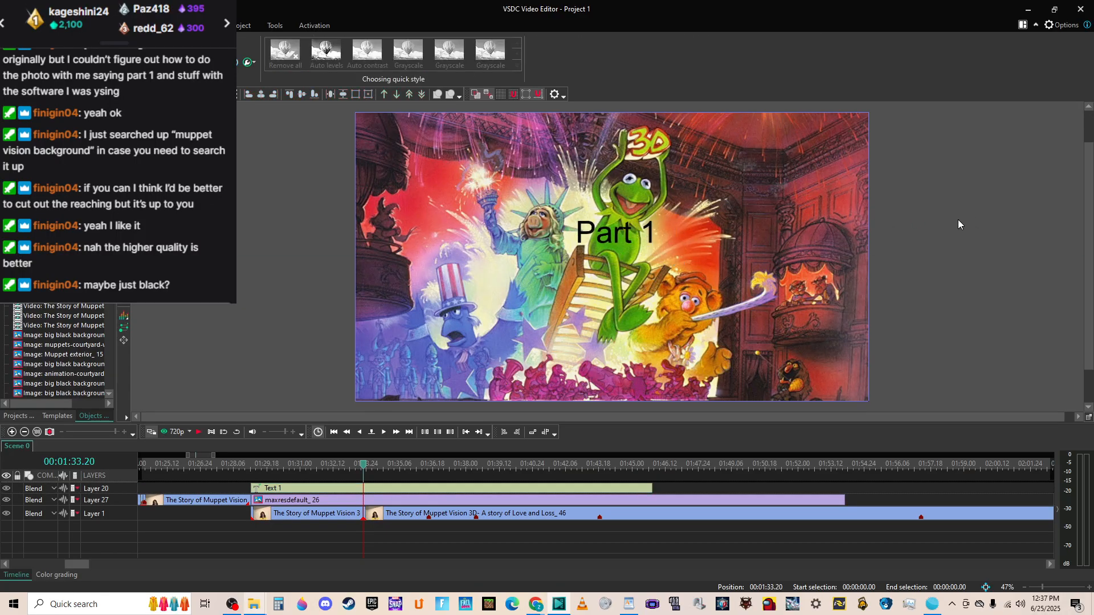
Try a dark red brush color behind the "Part 1" text and undo it.
double_click(652, 256)
drag(661, 238, 574, 238)
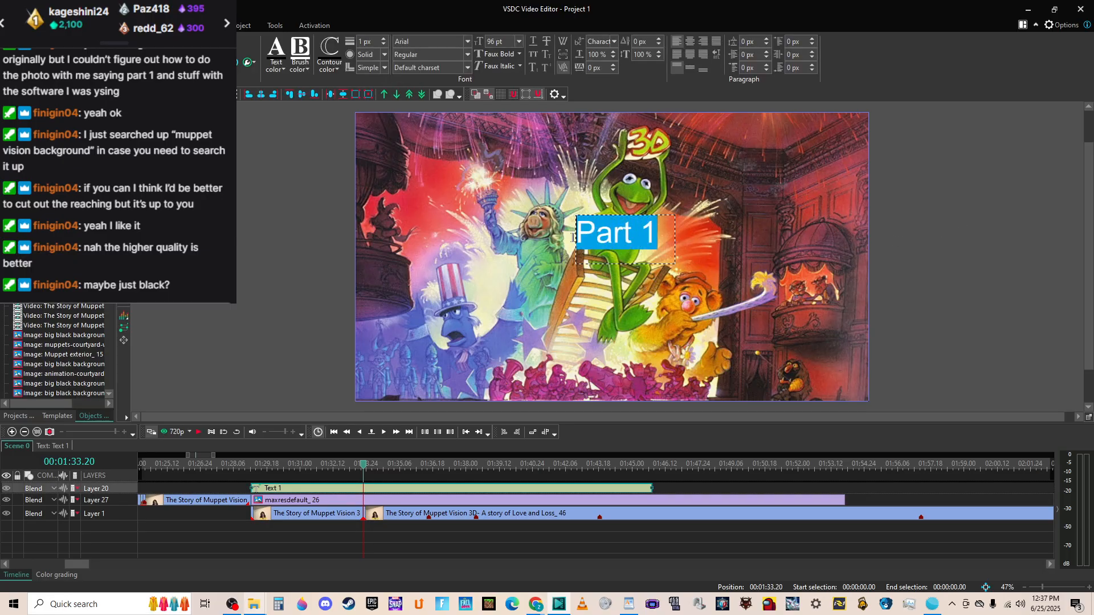
click(300, 69)
click(294, 191)
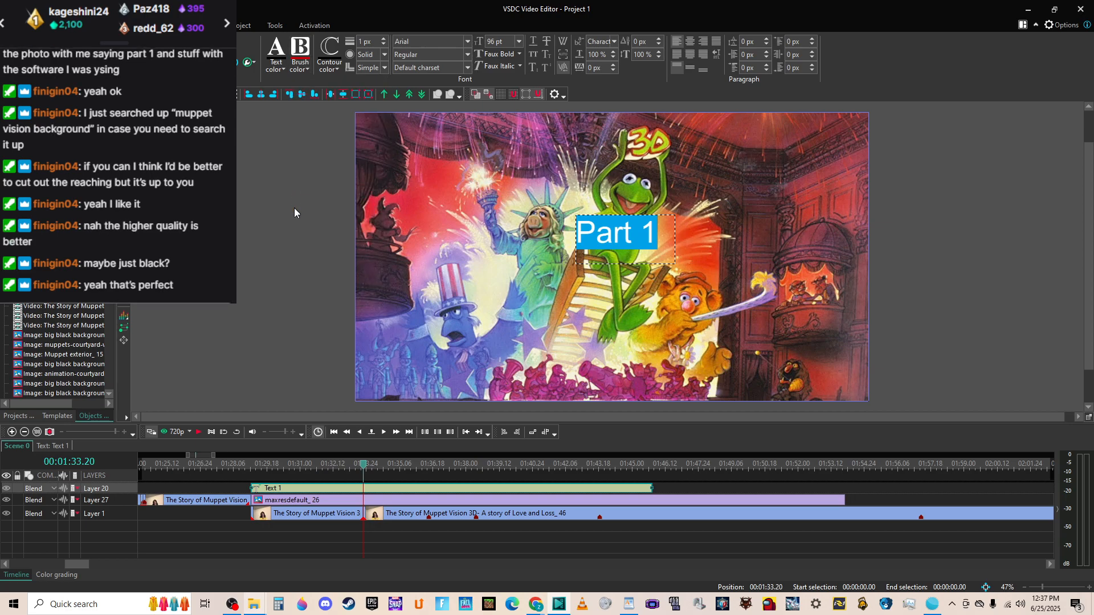
click(294, 204)
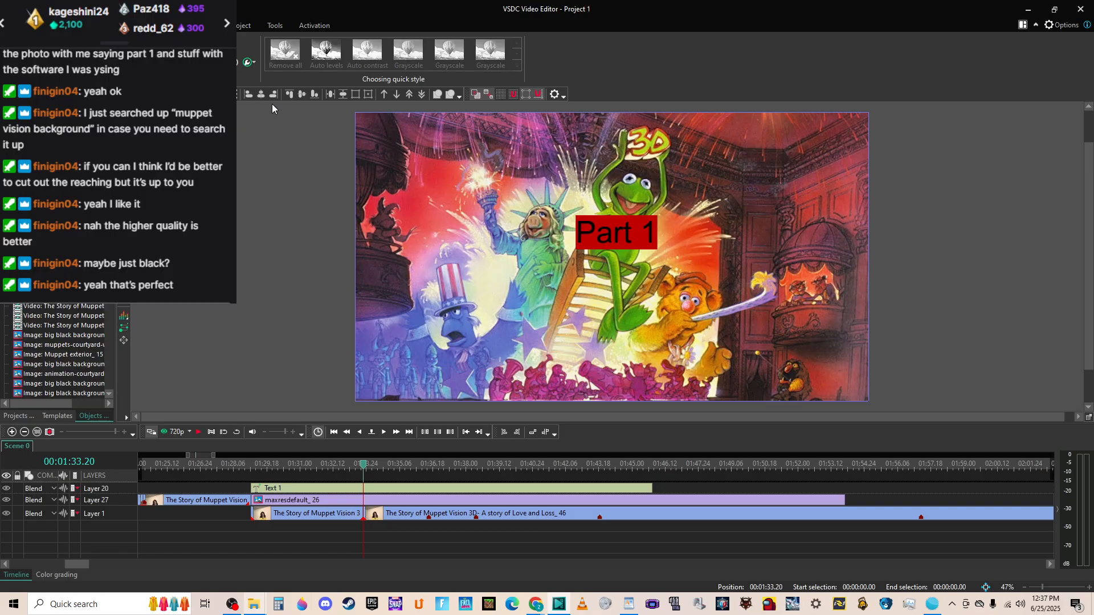
key(ctrl+z)
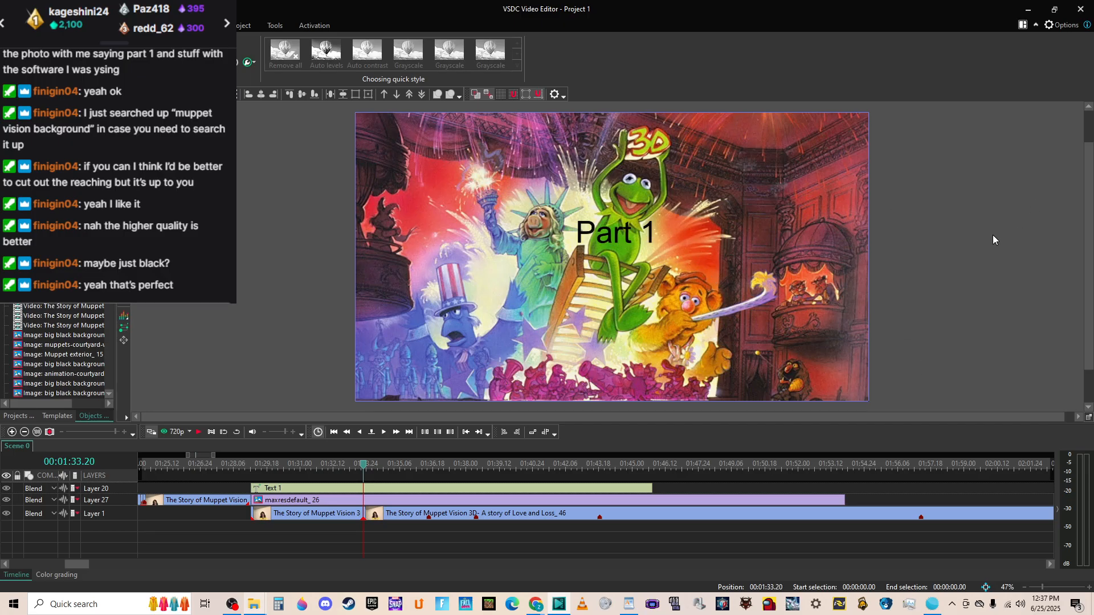
Shrink the "Part 1" text box to fit tightly around its text.
click(627, 245)
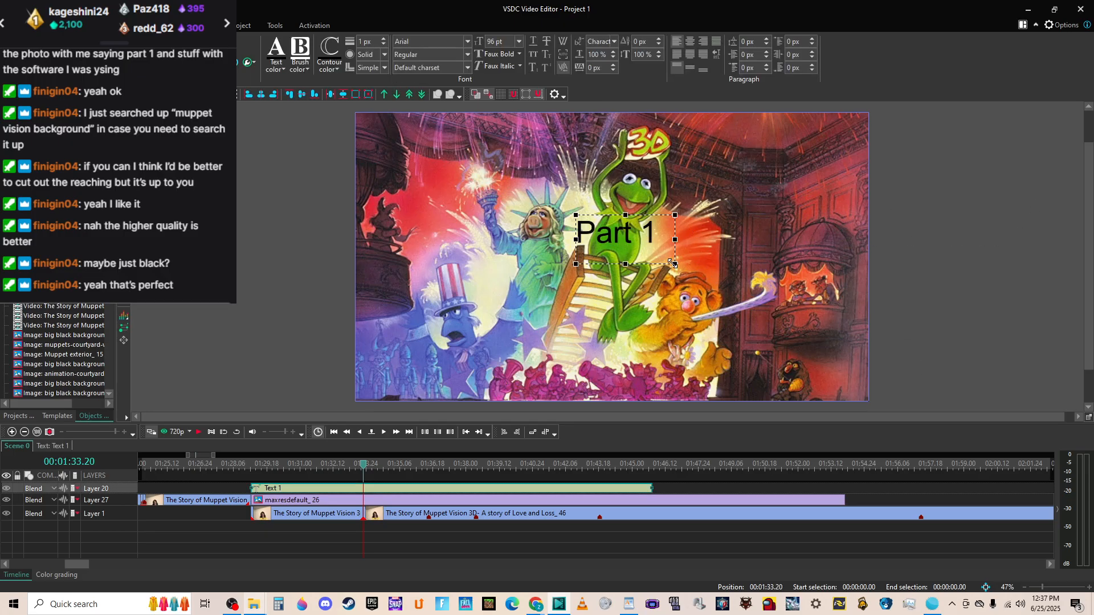
mouse_move(660, 247)
mouse_down()
mouse_move(649, 250)
mouse_move(660, 249)
mouse_up()
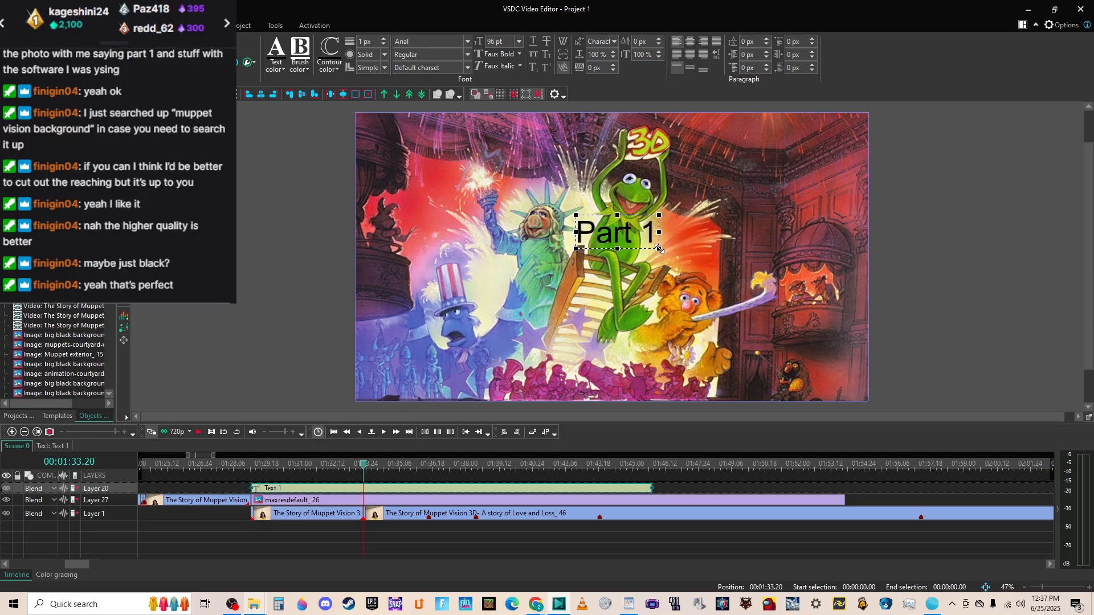
click(962, 191)
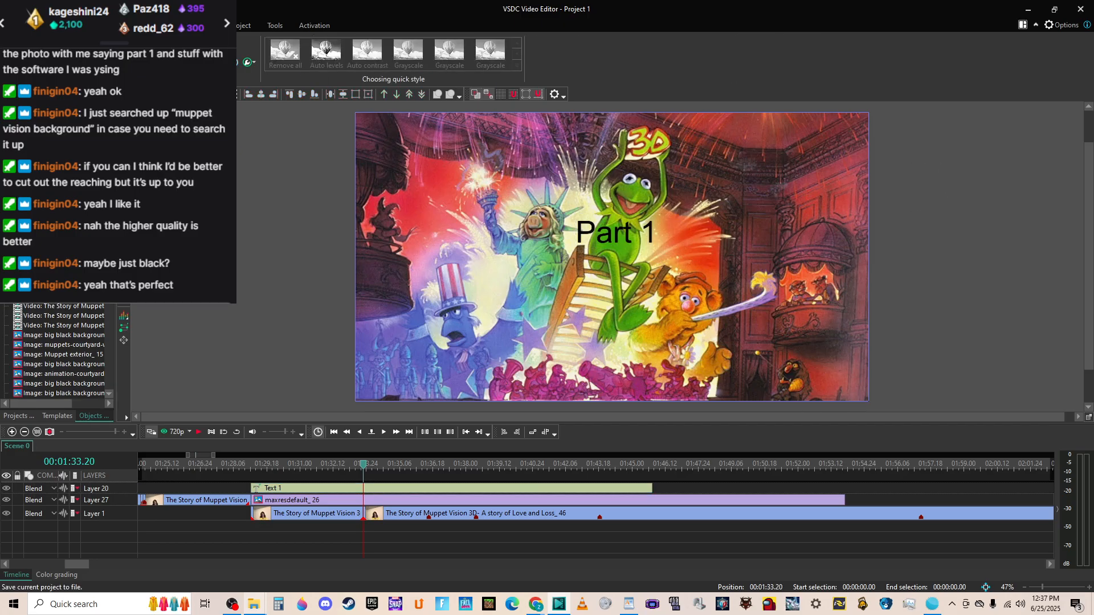
Shorten the maxresdefault image and Text 1 so both end at the 00:01:33.20 split.
click(358, 504)
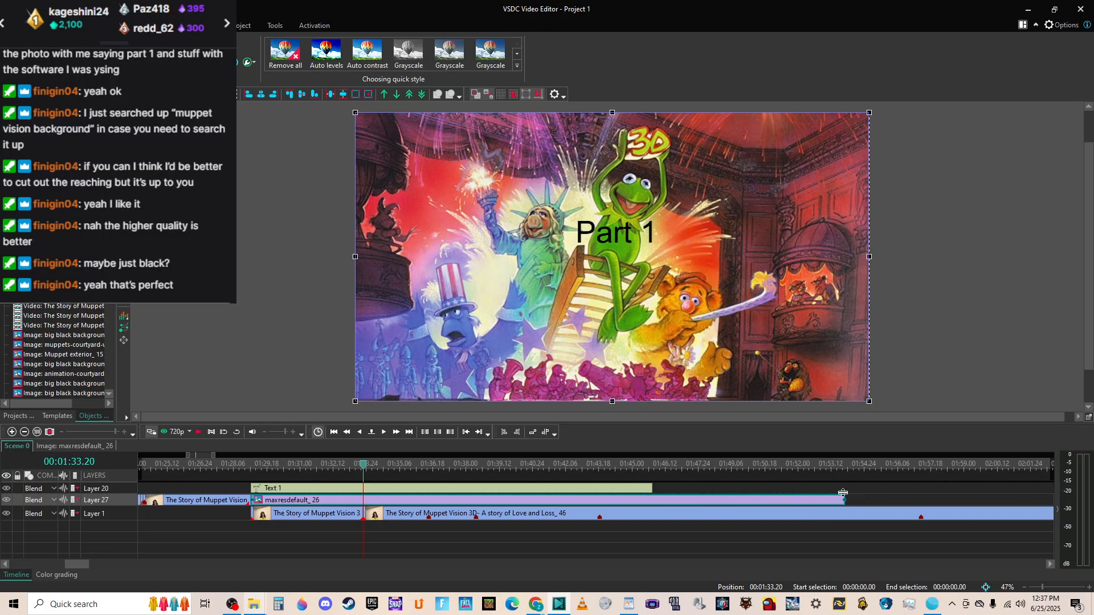
drag(843, 497, 362, 495)
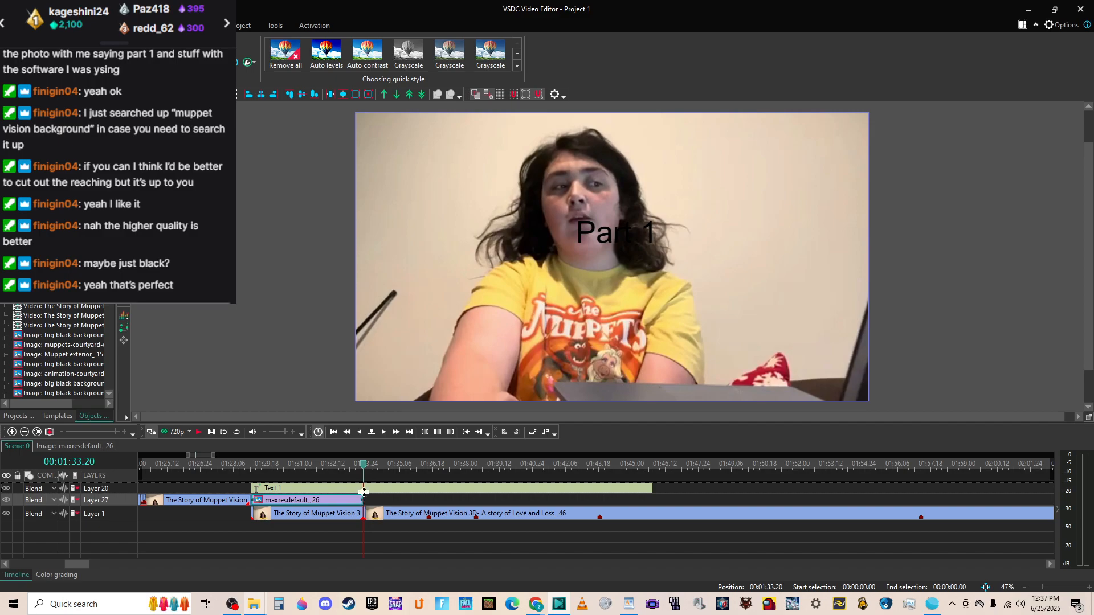
click(485, 490)
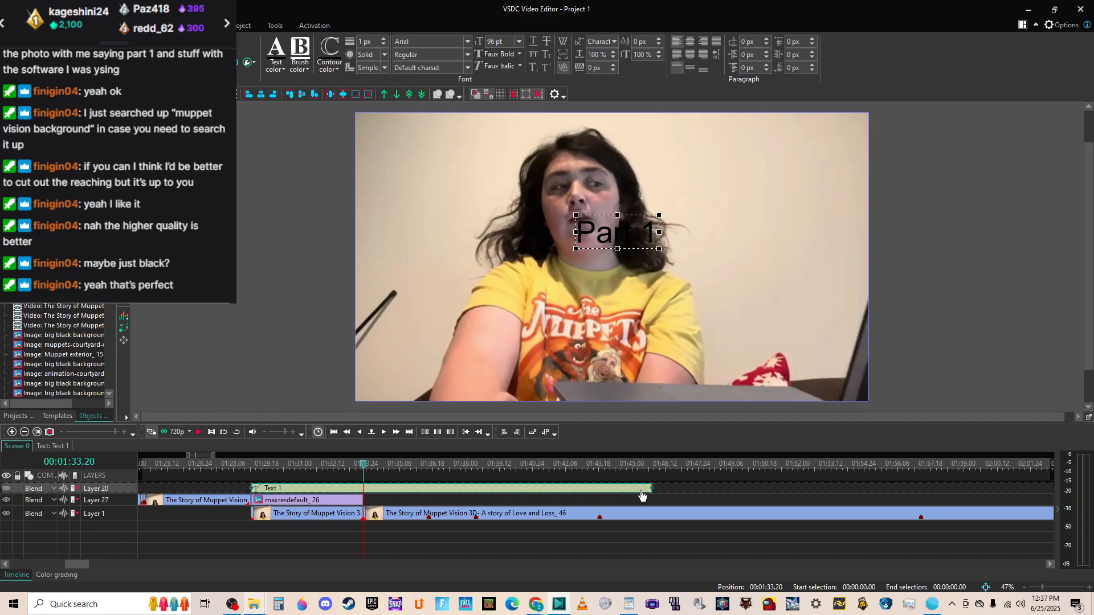
drag(652, 488, 362, 489)
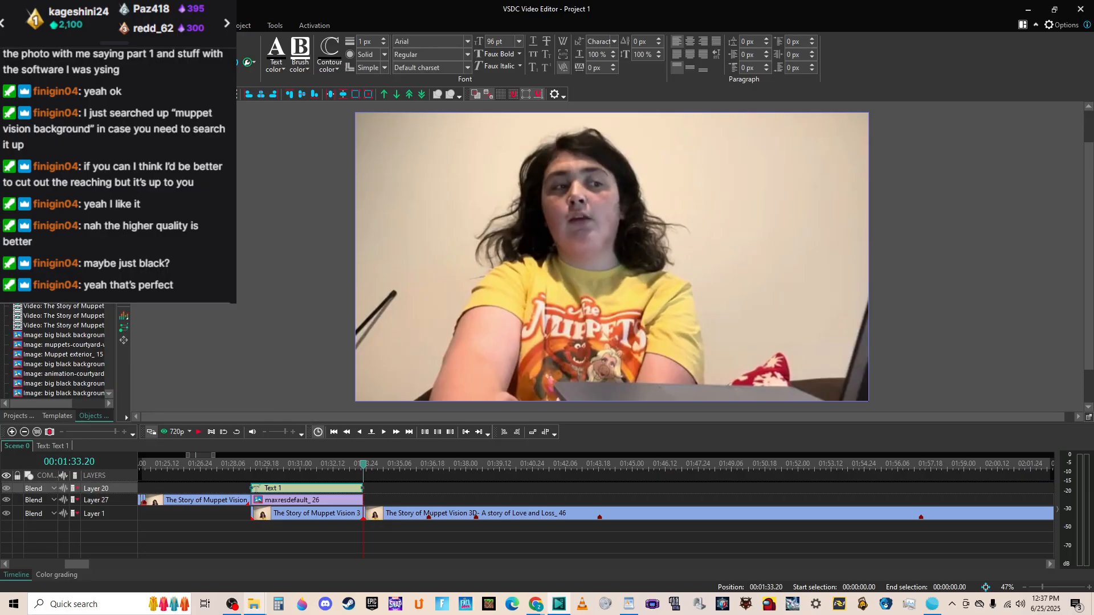
Play the timeline from about 00:01:27 and again from 00:01:28.14 to review the Part 1 title and the cut back to the talking clip.
key(space)
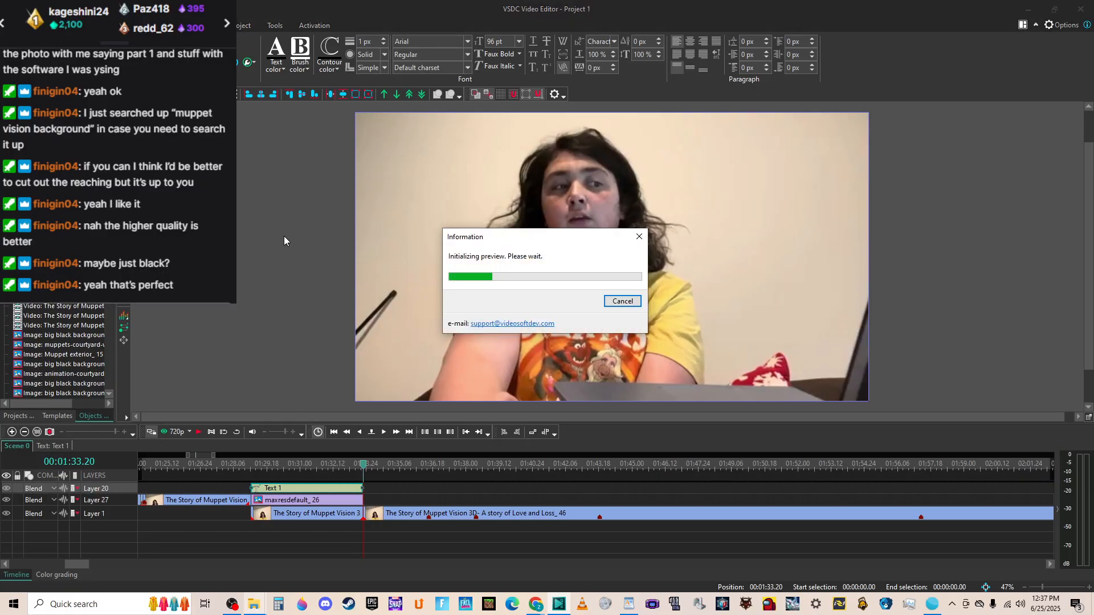
click(212, 465)
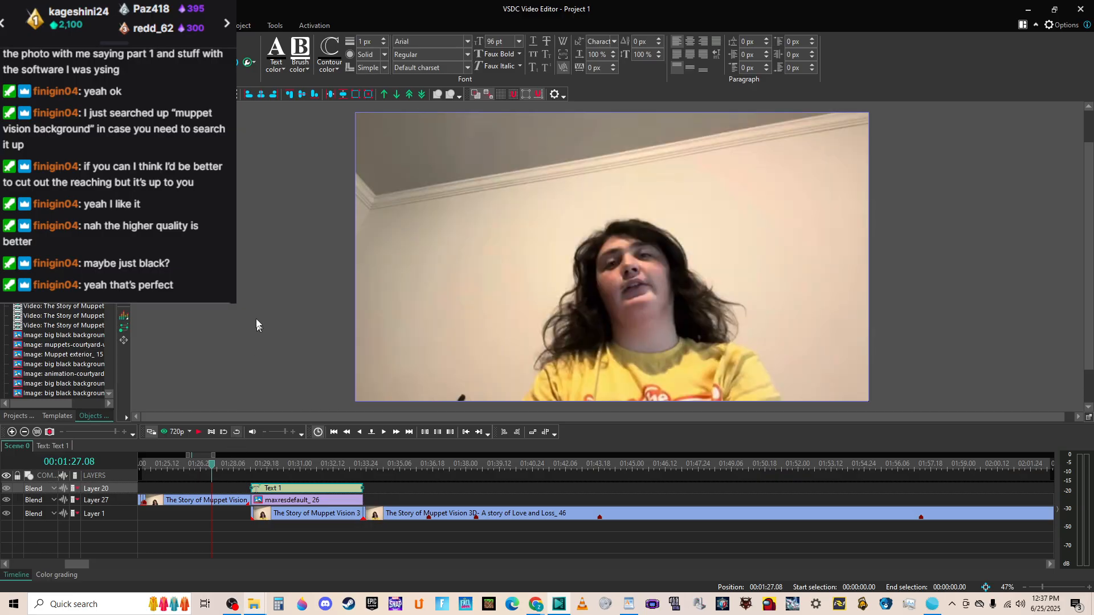
key(space)
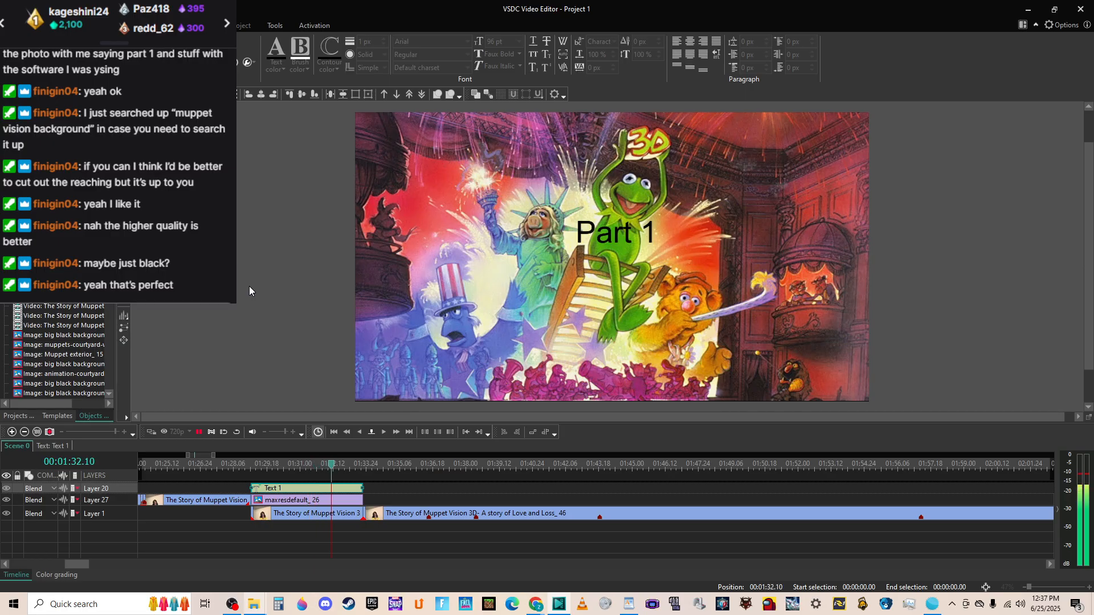
key(space)
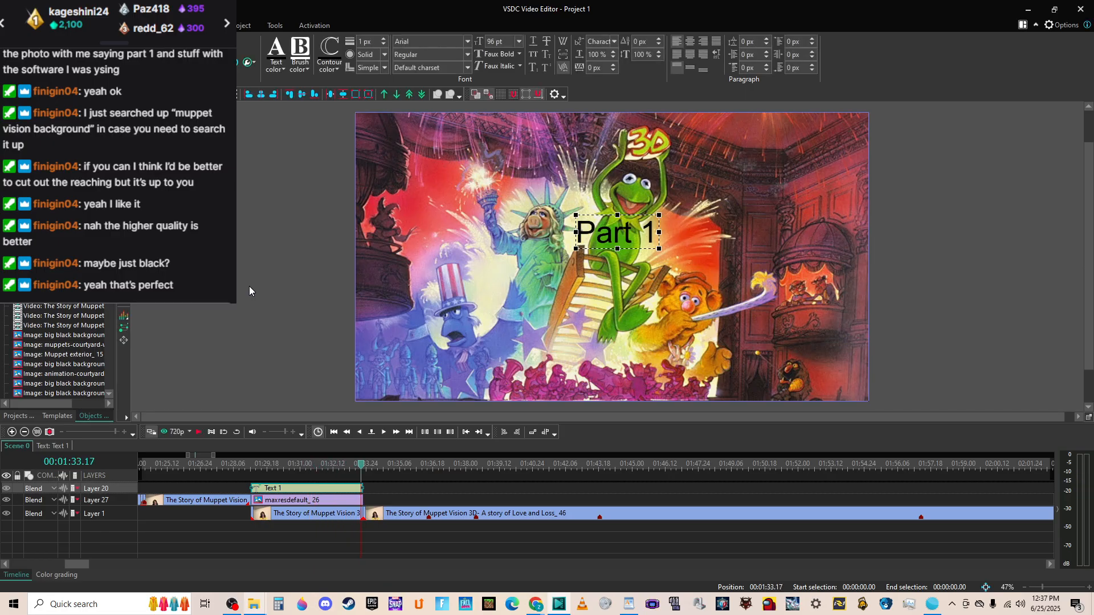
click(241, 468)
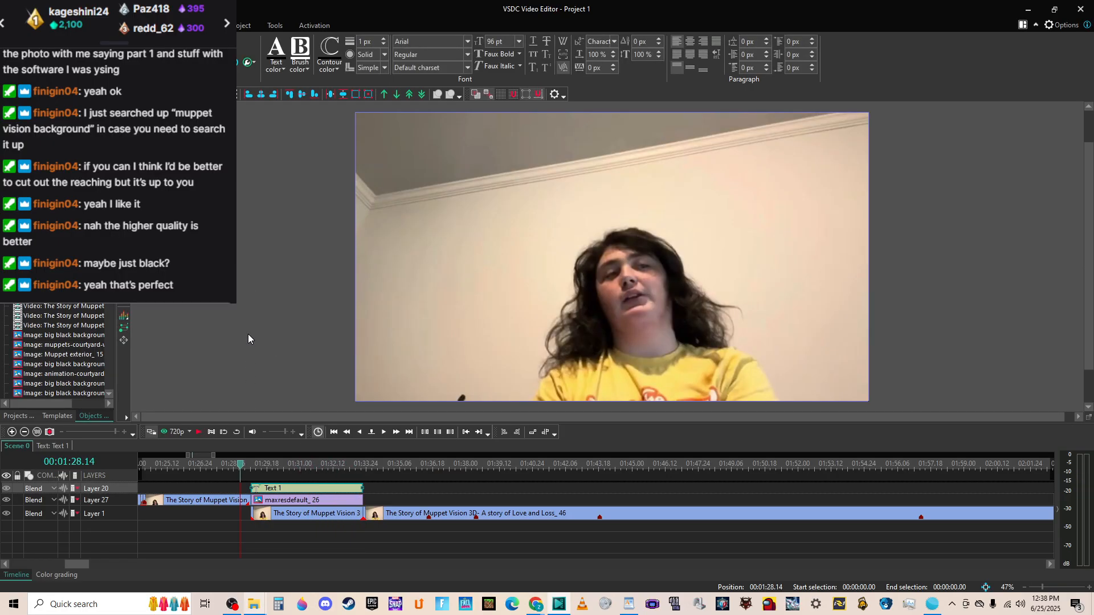
key(space)
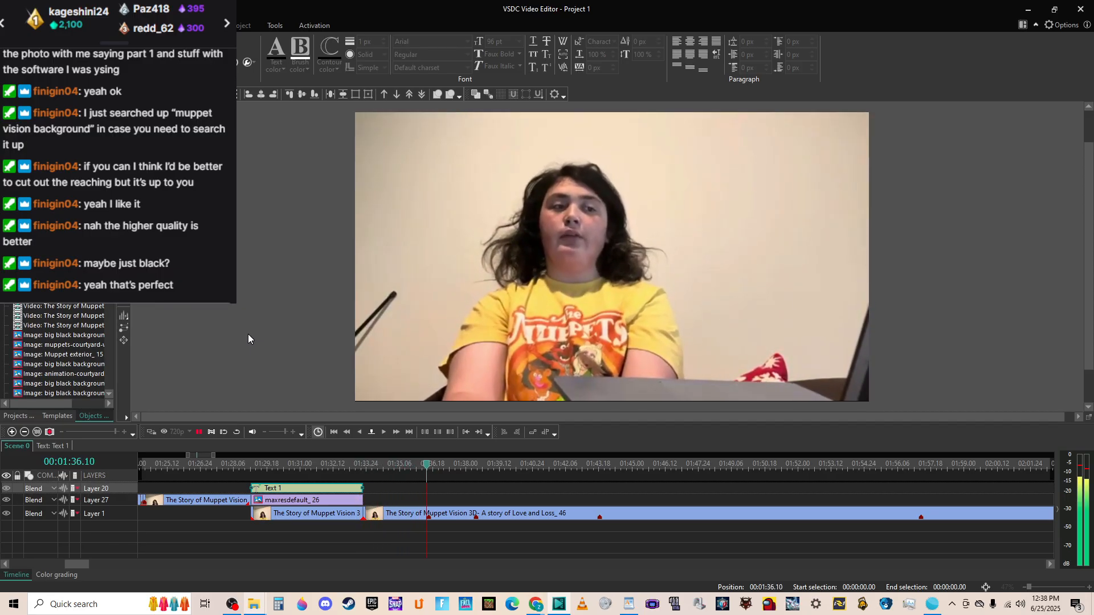
Stop playback and replay the talking clip after the Part 1 title from 00:01:35.29 to review how it begins.
click(519, 214)
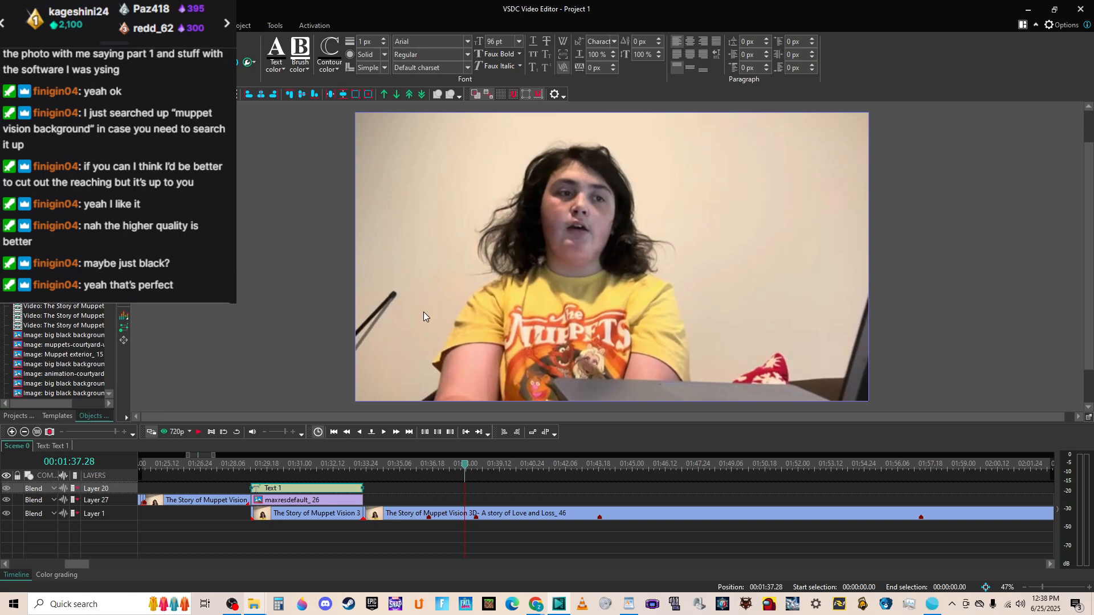
click(420, 465)
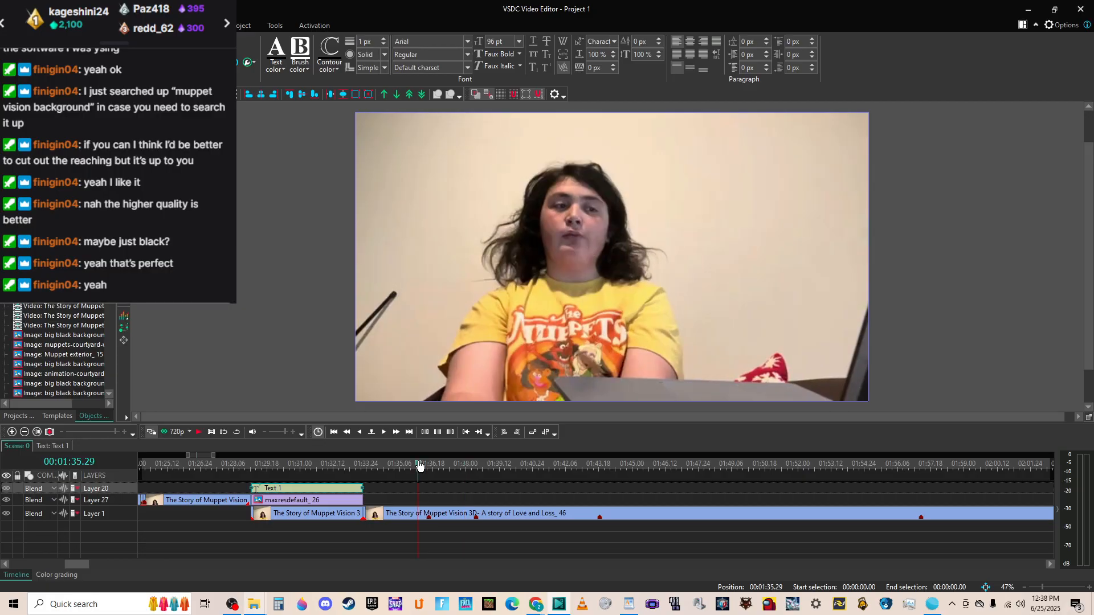
key(space)
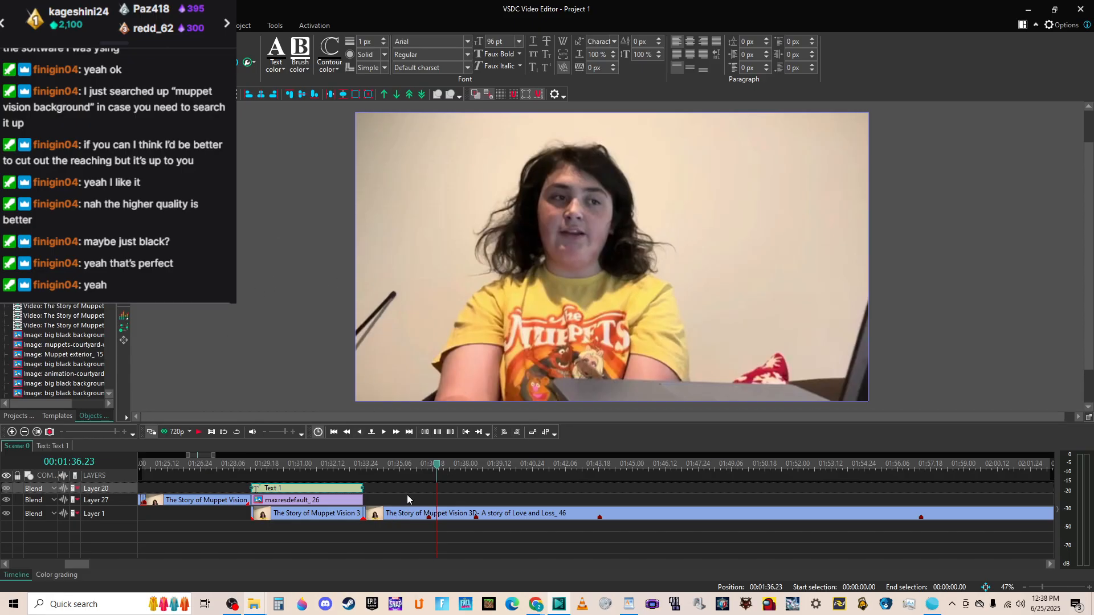
Examine the timeline from the opening talking clips and picture overlays to the footage past 00:02:34, previewing the frame at 00:00:02.27.
drag(77, 565, 43, 573)
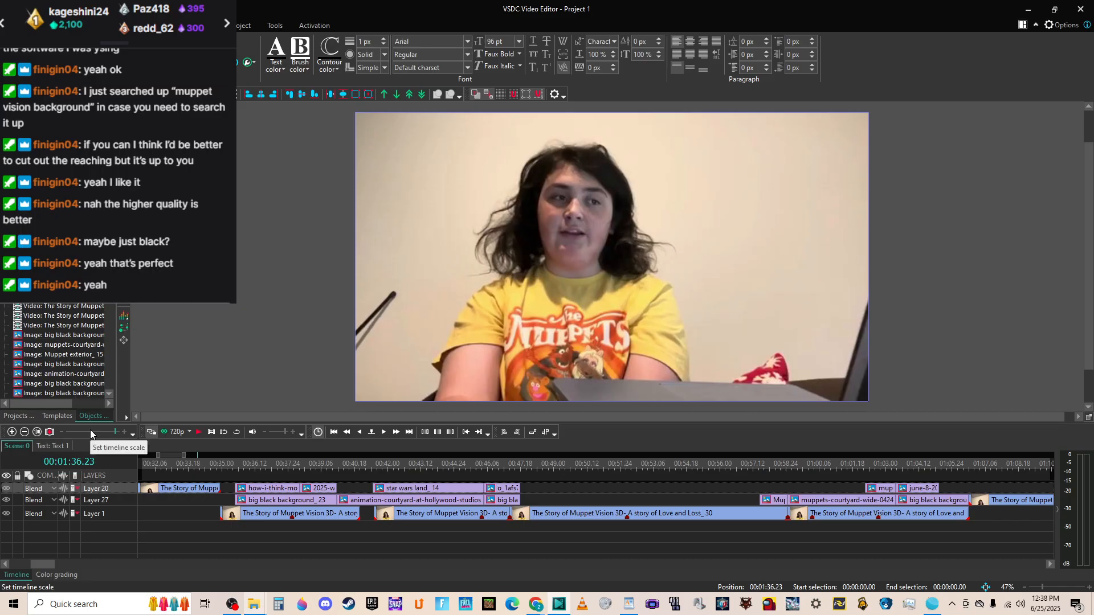
drag(44, 564, 78, 566)
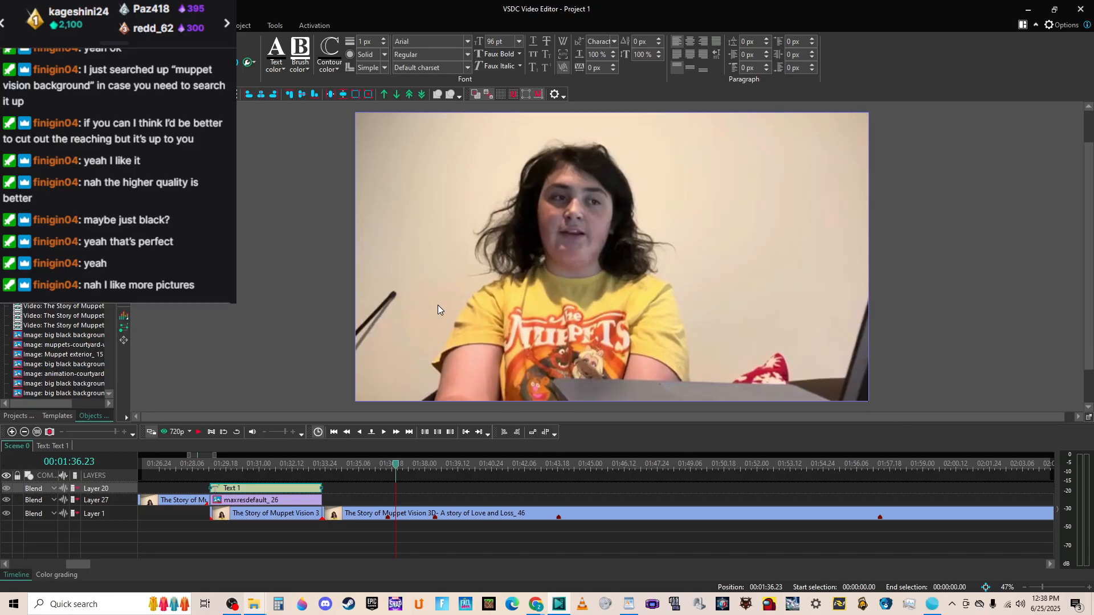
drag(74, 568, 35, 568)
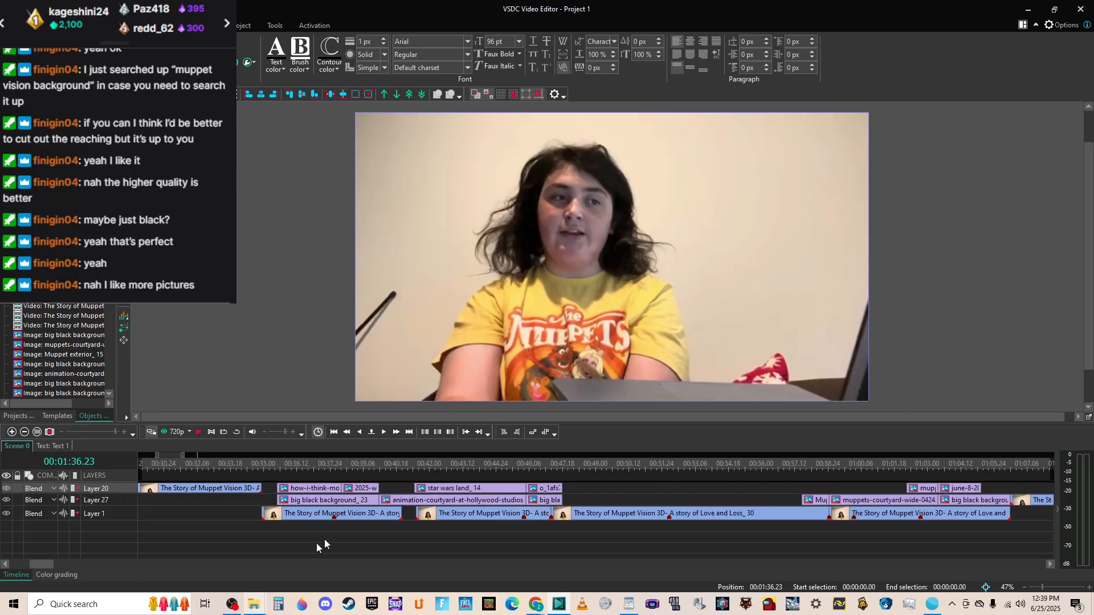
mouse_move(198, 493)
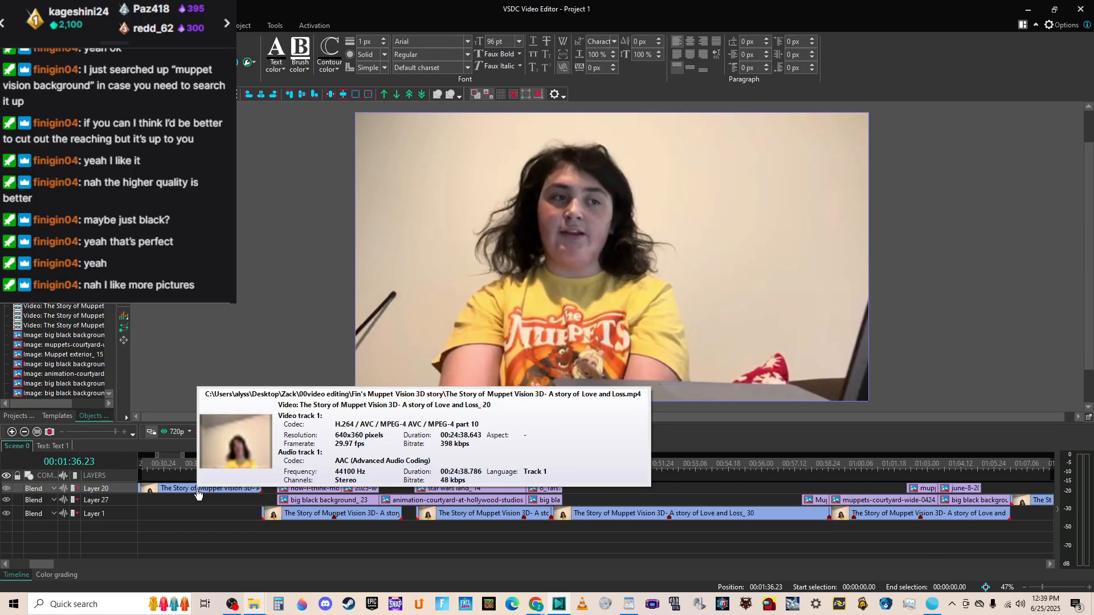
mouse_move(46, 562)
mouse_down()
mouse_move(77, 562)
mouse_move(60, 564)
mouse_up()
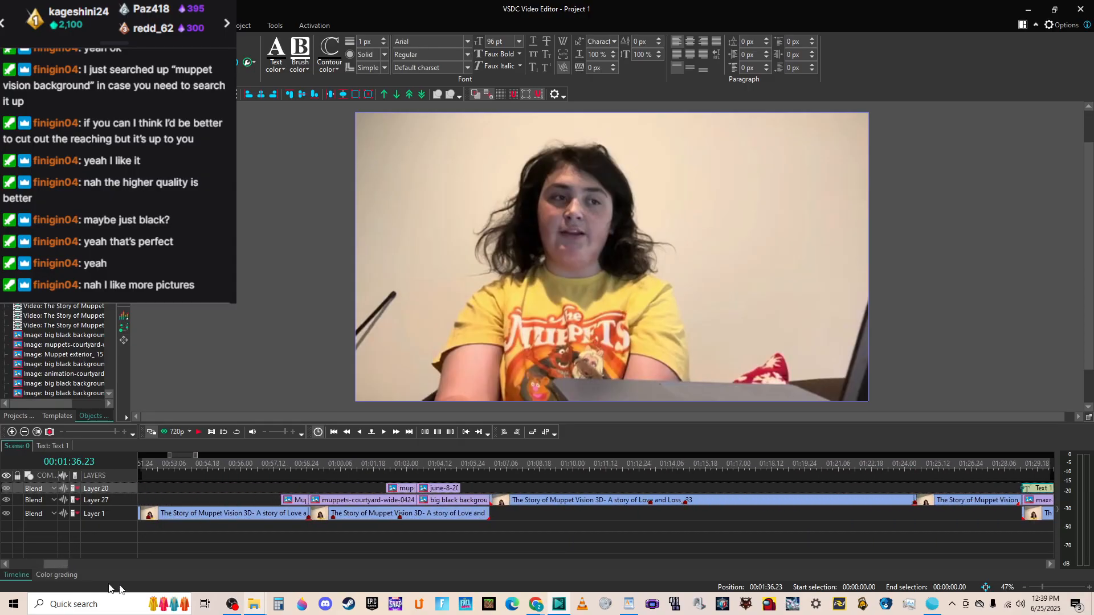
click(41, 567)
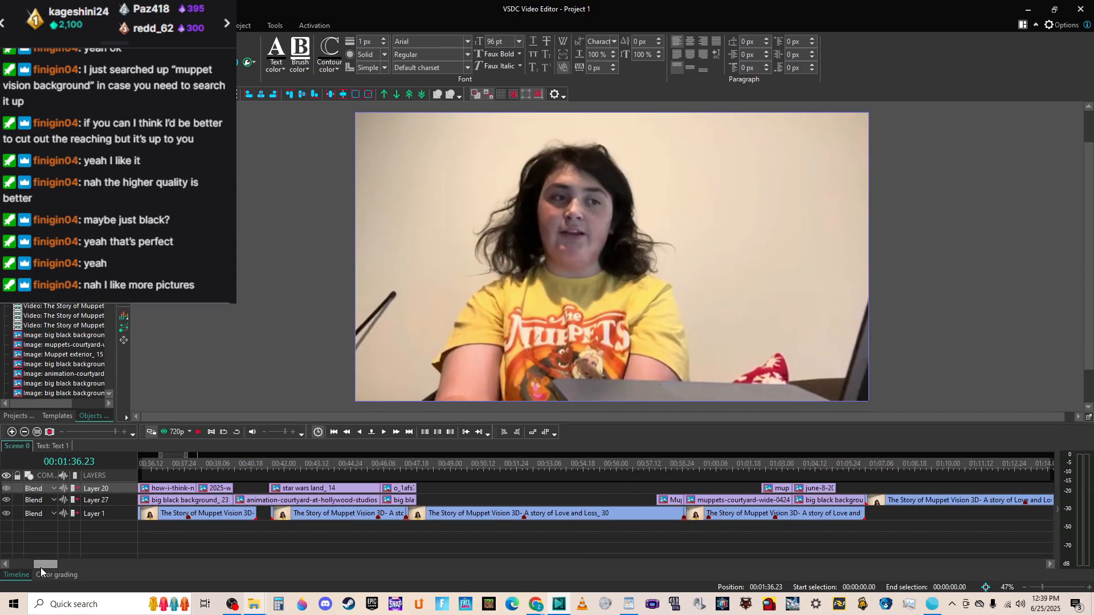
click(211, 464)
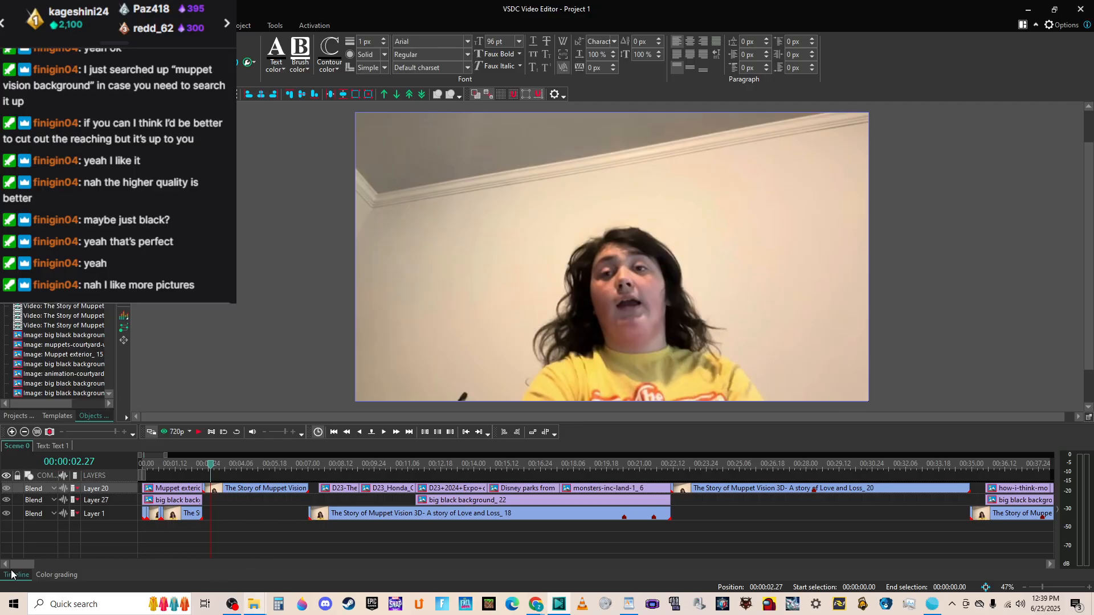
click(104, 564)
drag(97, 572, 117, 572)
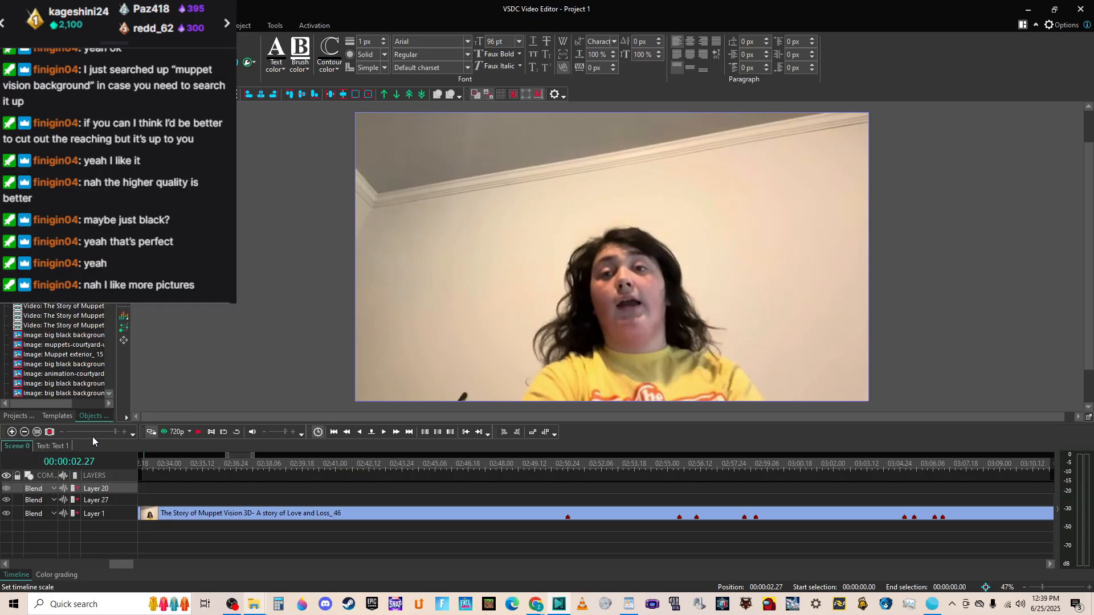
Select all Layer 1 clips after the gap following the Muppet Vision 3D clip 46 and shift them earlier to close that gap.
scroll(91, 435, down, 3)
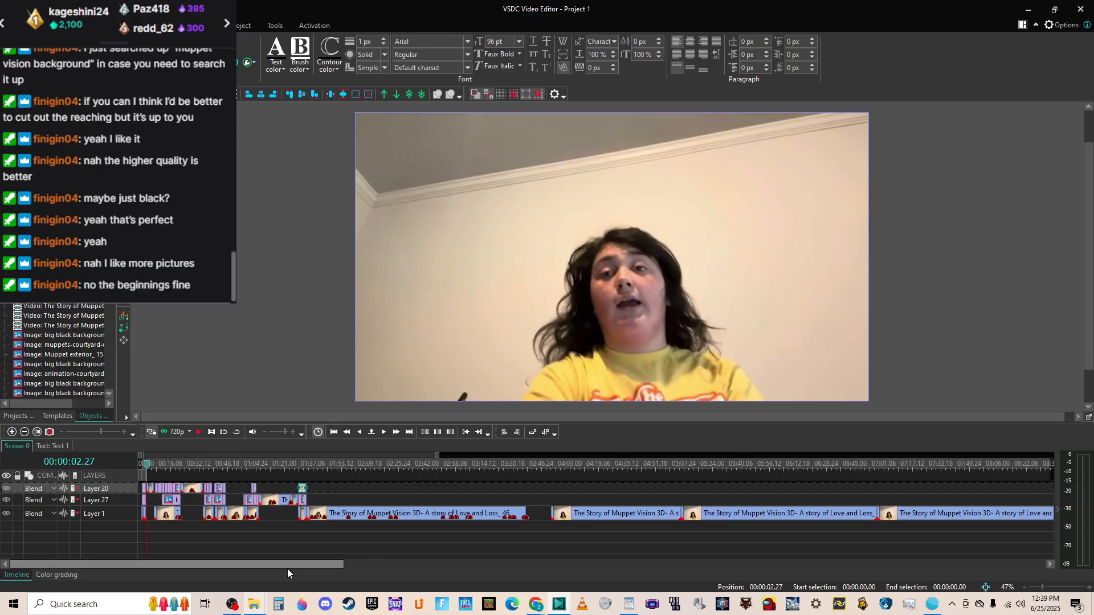
drag(287, 568, 322, 567)
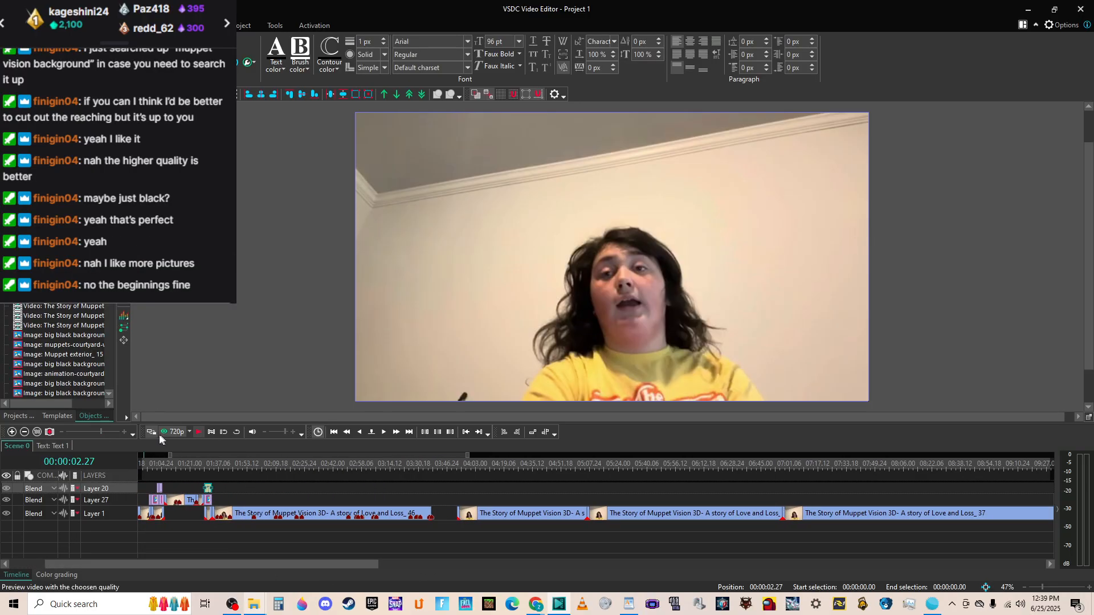
click(86, 431)
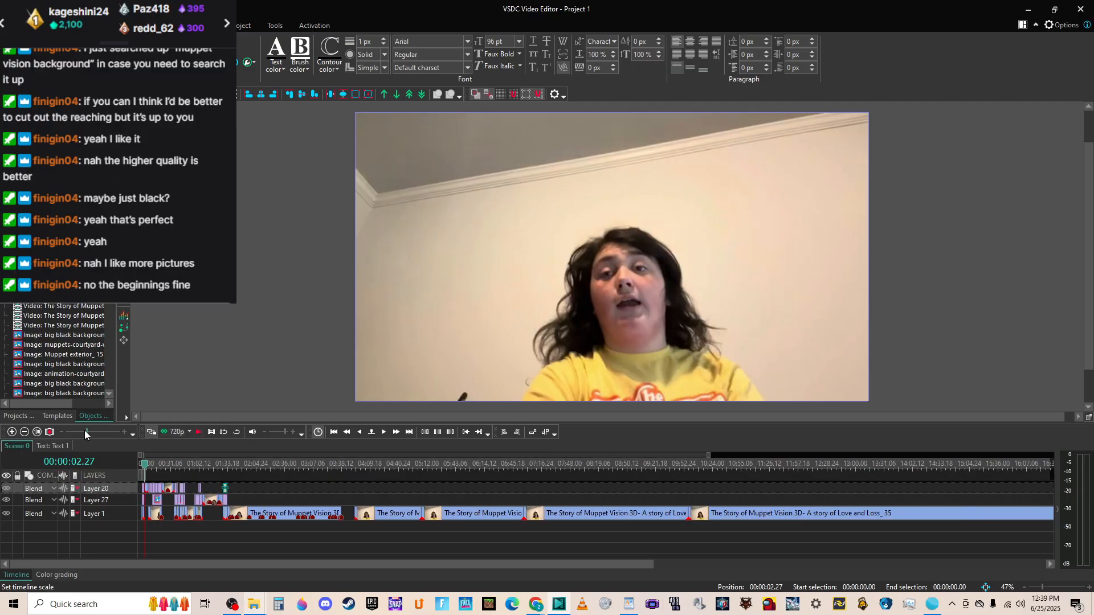
drag(404, 566, 466, 575)
drag(287, 533, 1029, 486)
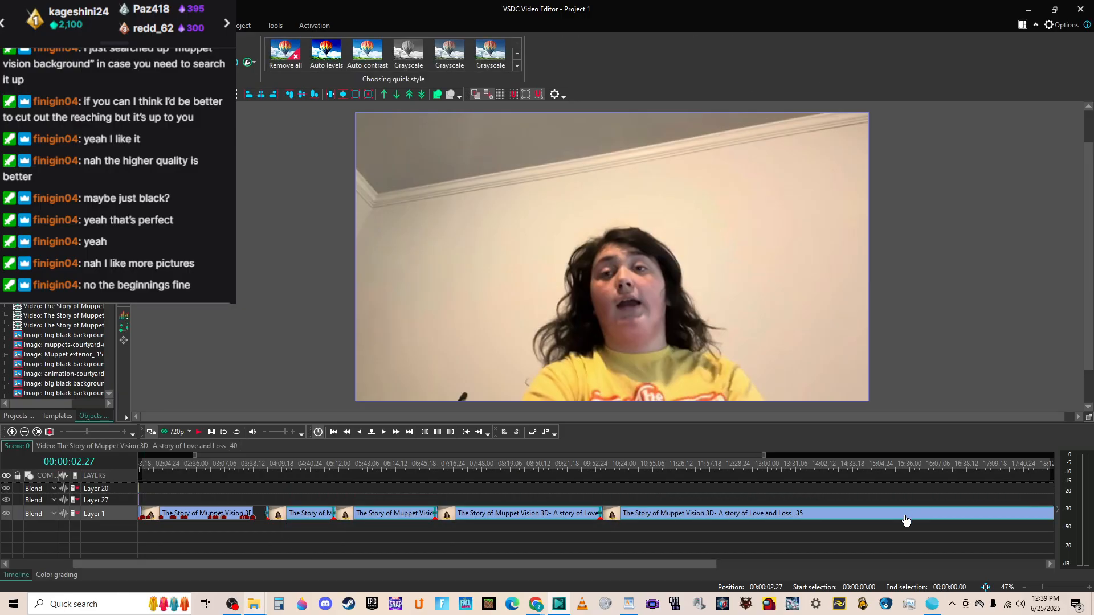
drag(905, 520, 881, 520)
drag(632, 568, 983, 572)
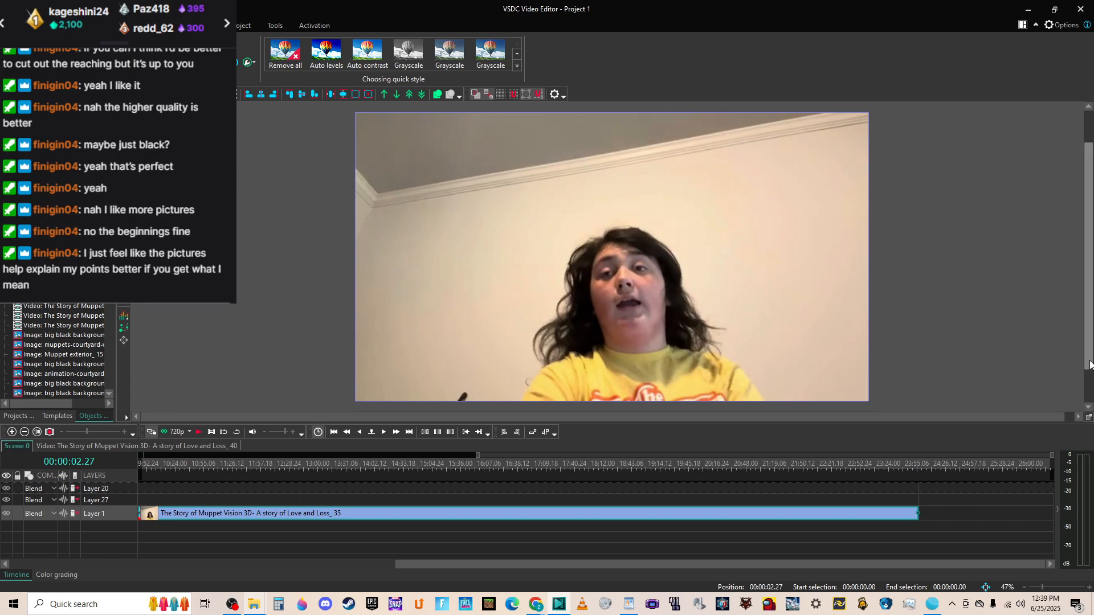
Switch to File Explorer and bring up the previews of its open folder windows.
click(254, 604)
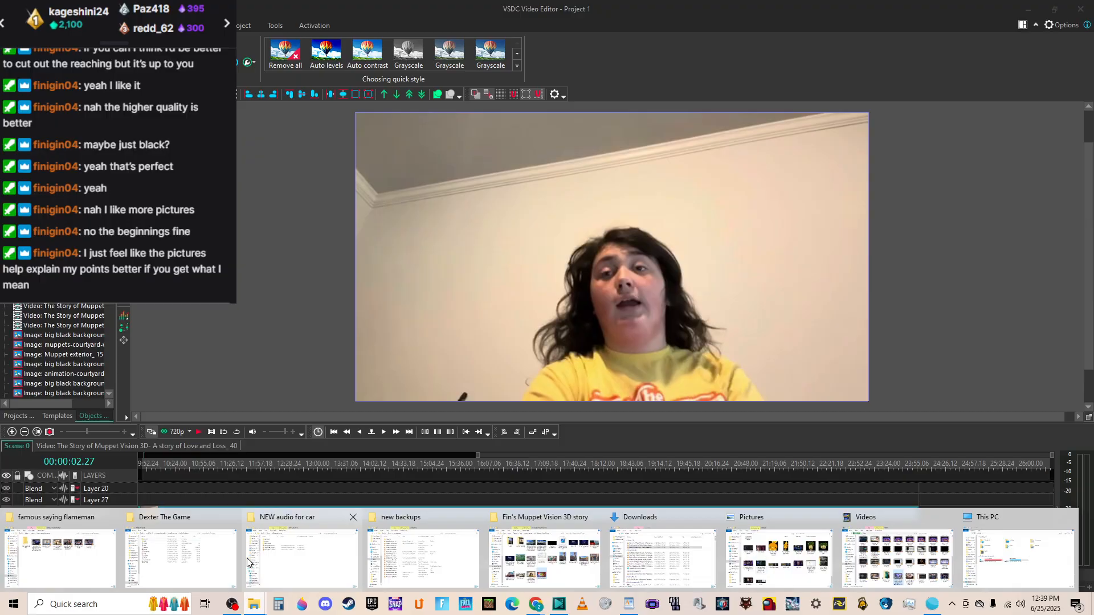
Check the length, frame size and bitrate details of the source file "The Story of Muppet Vision 3D" in its project folder.
click(555, 544)
click(383, 392)
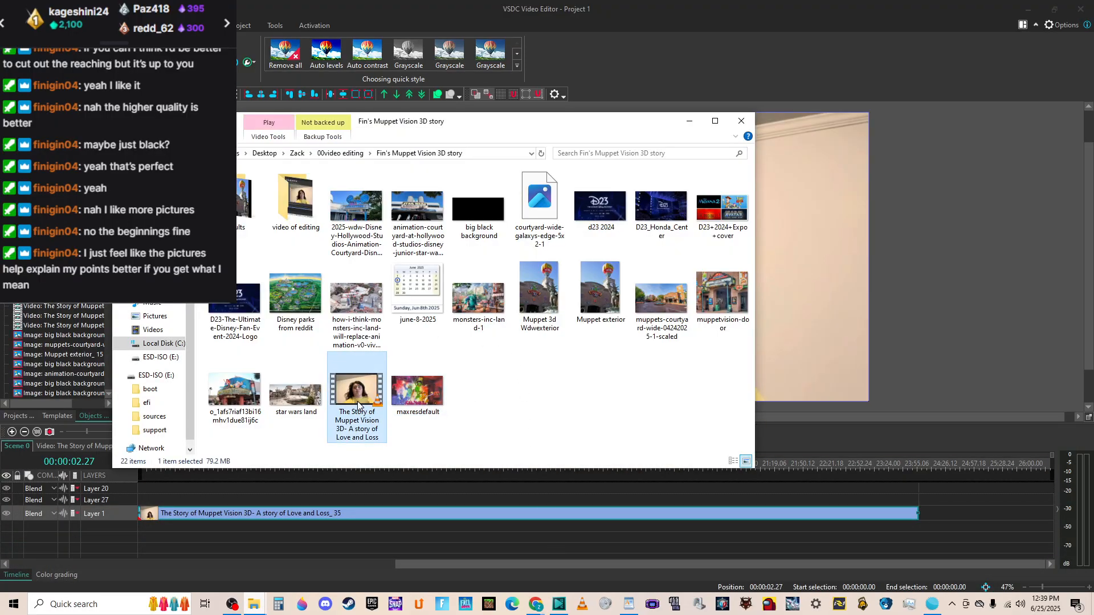
right_click(357, 402)
click(428, 392)
click(434, 325)
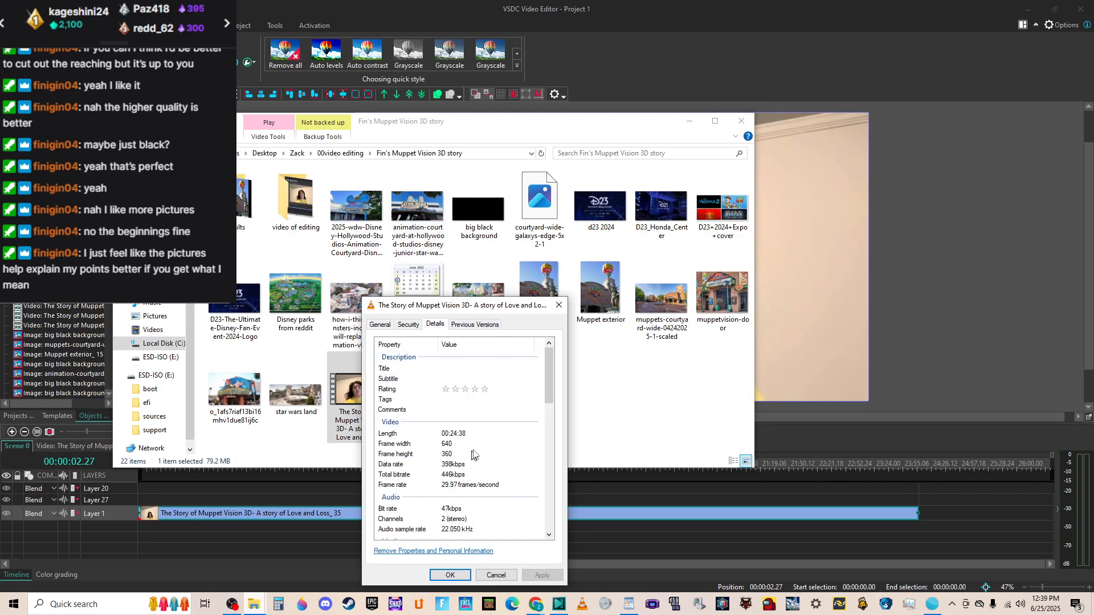
click(497, 575)
click(516, 444)
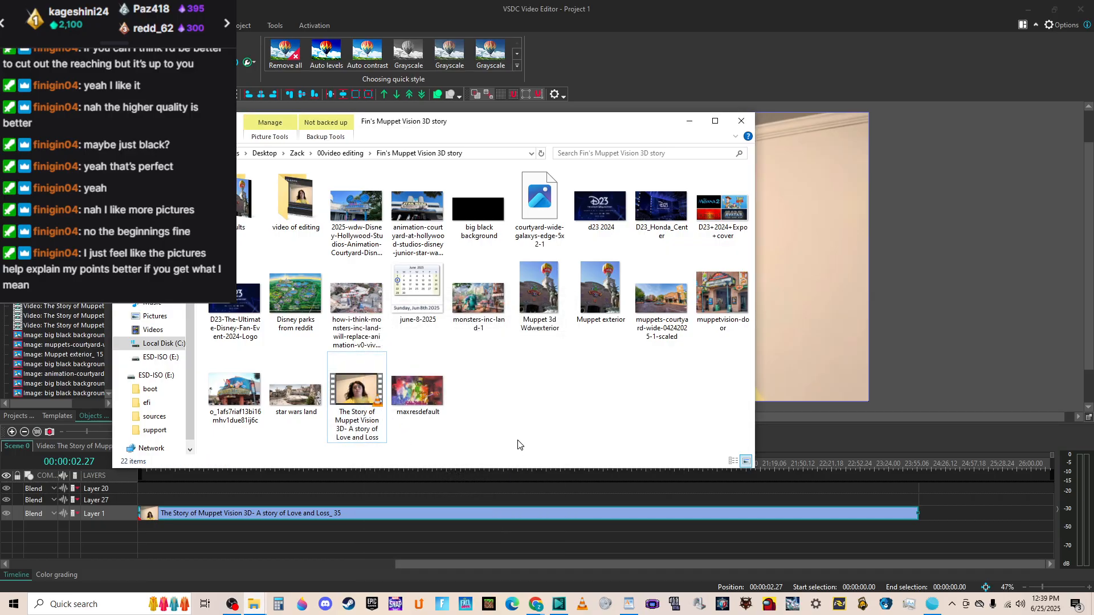
click(690, 124)
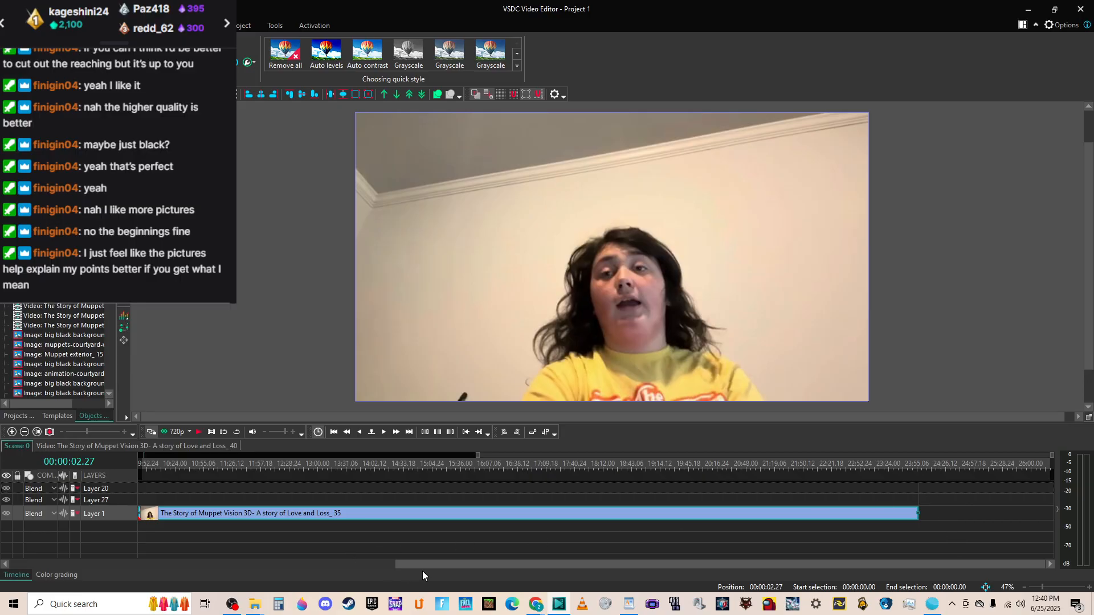
Preview the Part 1 title card on the timeline, starting from about 1:28.
drag(421, 566, 15, 582)
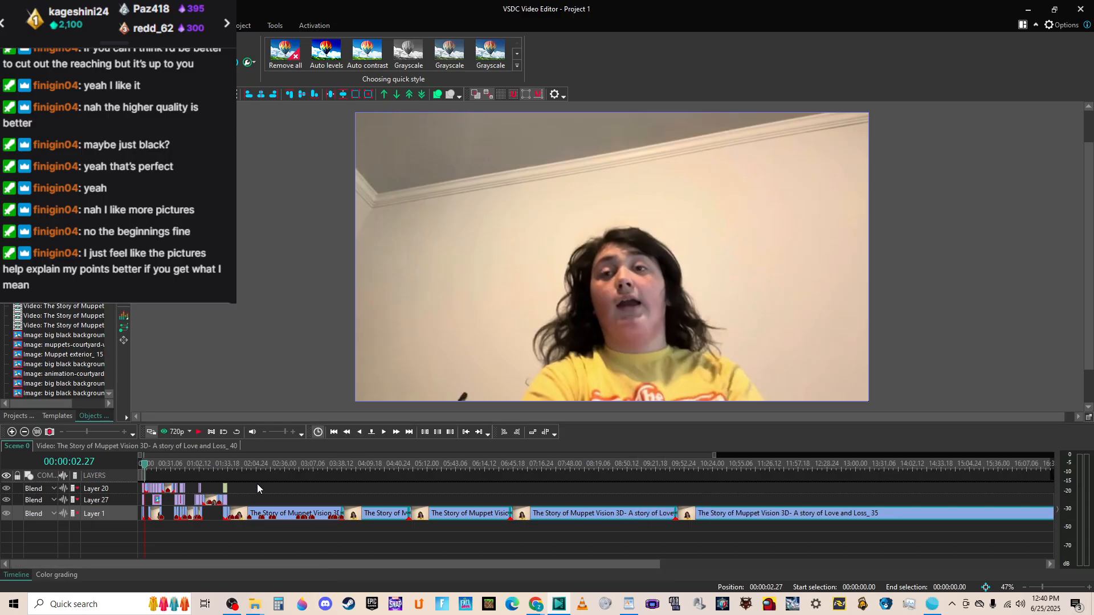
click(228, 467)
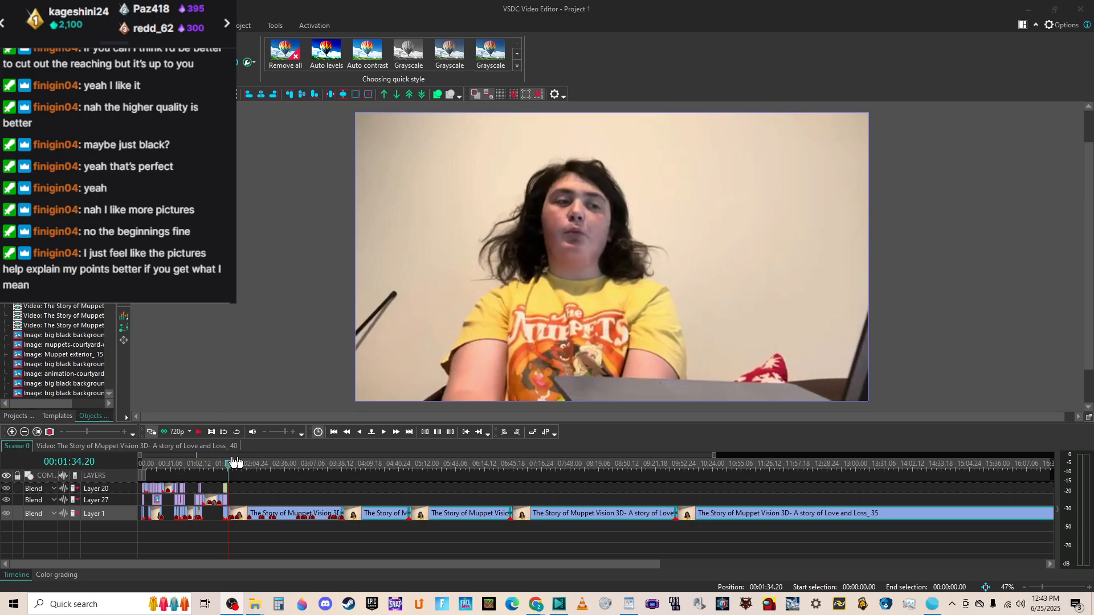
drag(89, 431, 115, 434)
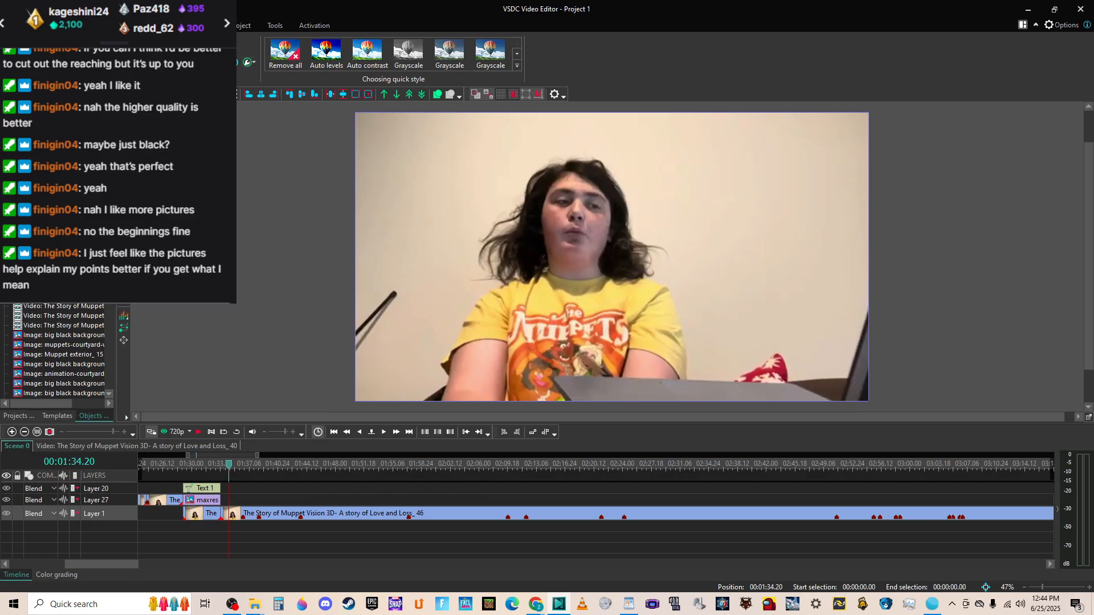
click(180, 467)
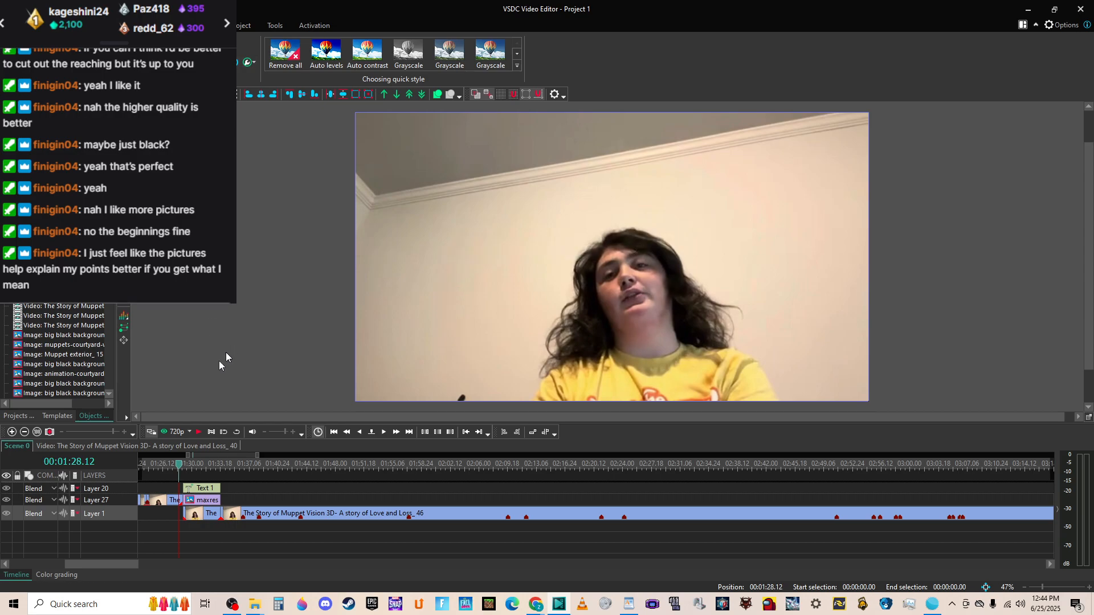
click(202, 433)
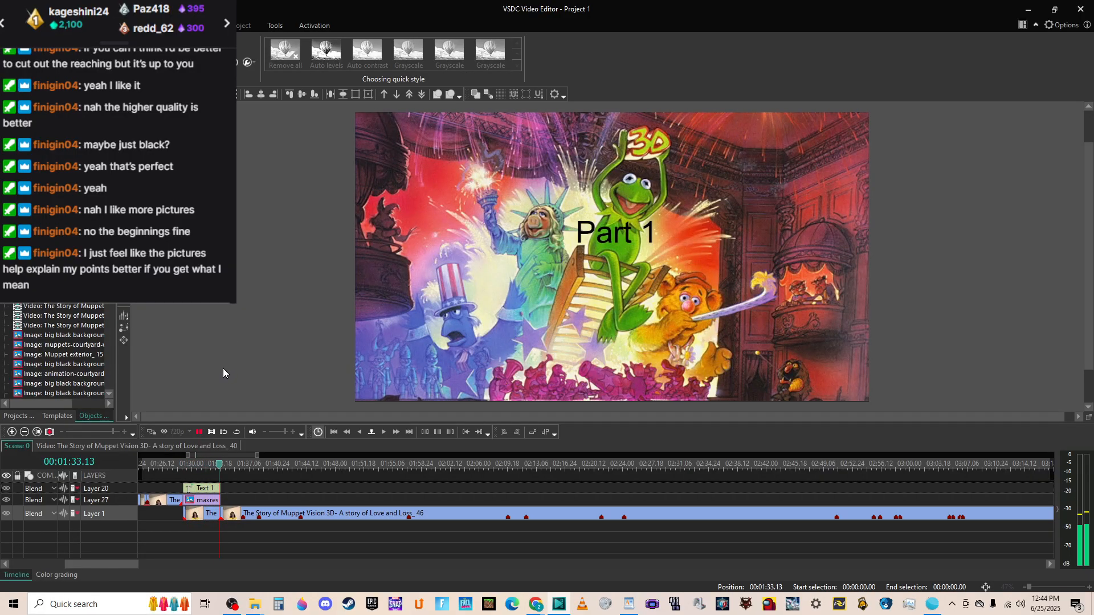
key(space)
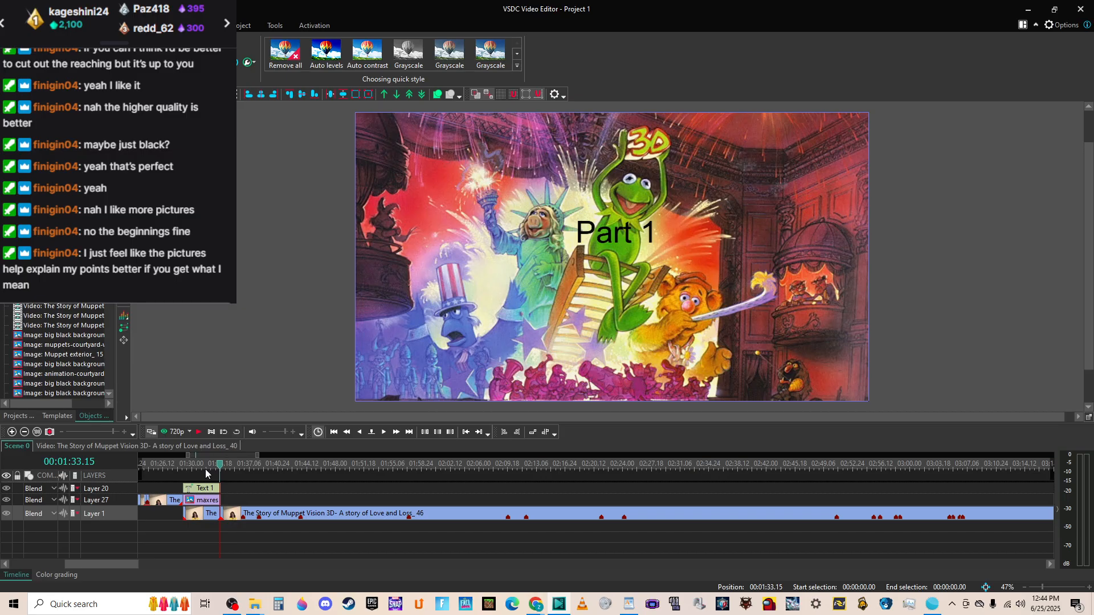
Duplicate the black background image near 1:04 on Layer 27, then undo the copy's move to just past the Part 1 title card.
drag(116, 564, 88, 567)
click(243, 501)
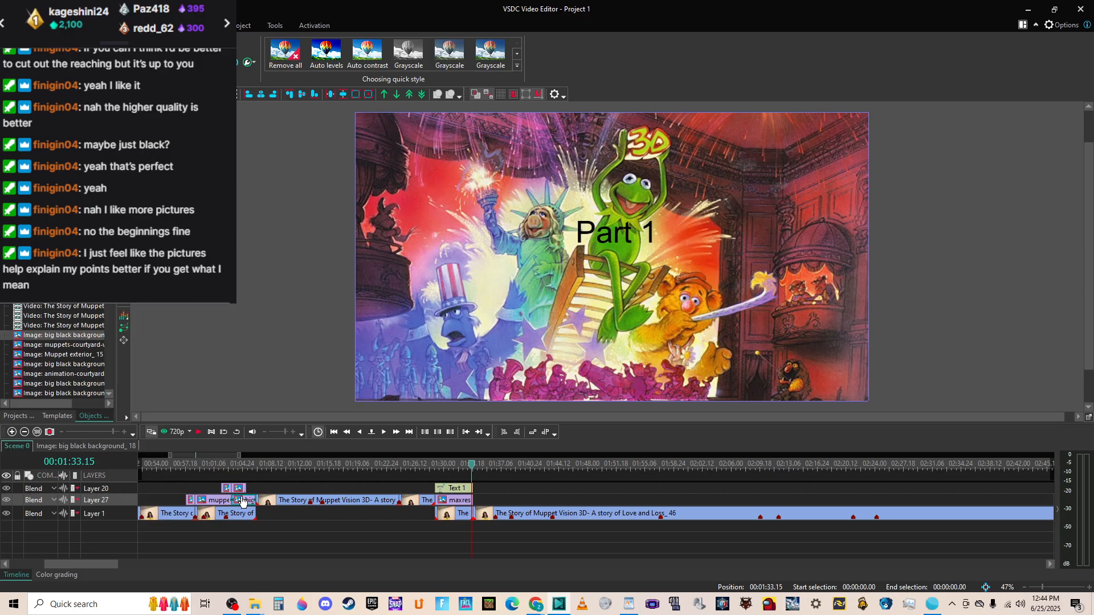
key(ctrl+v)
drag(242, 501, 481, 509)
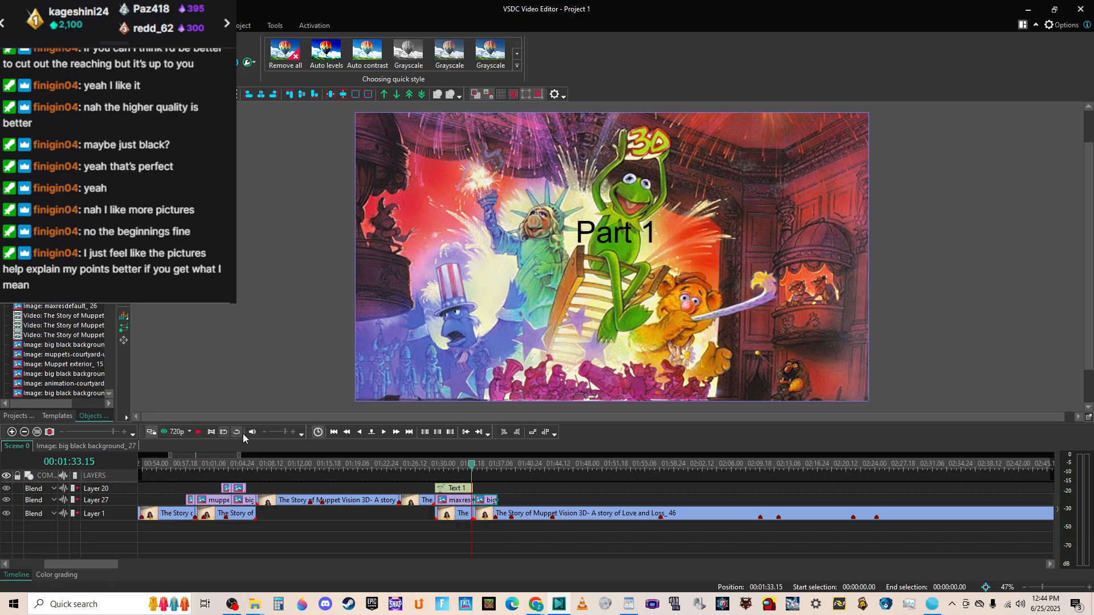
key(ctrl+z)
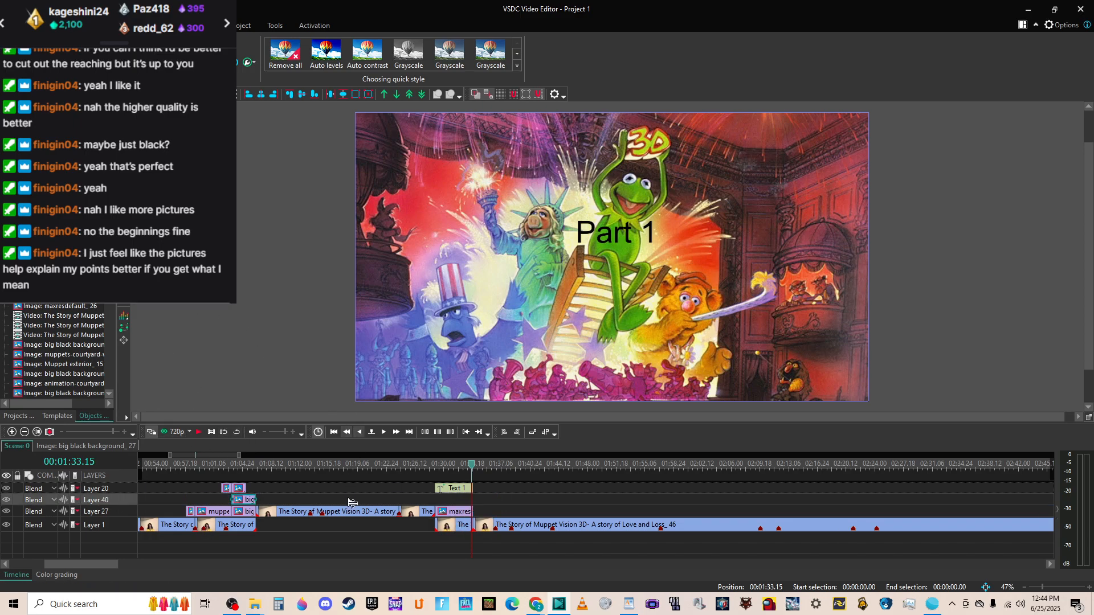
Raise the Part 1 title image to Layer 40 and place the duplicated black background beneath it on Layer 27.
click(456, 512)
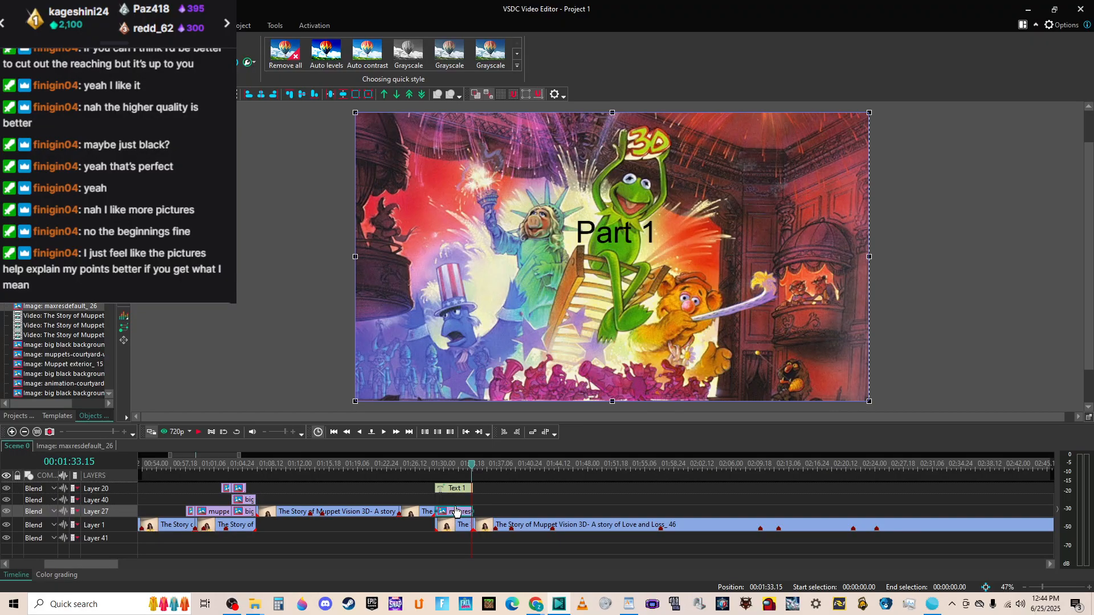
drag(456, 511, 456, 500)
click(243, 499)
drag(243, 499, 451, 512)
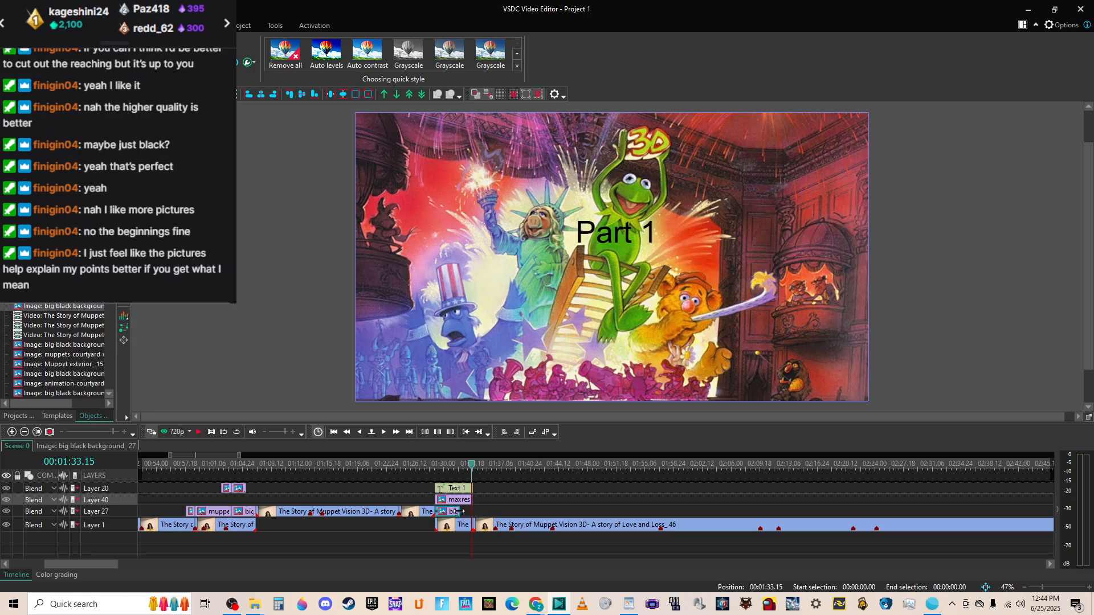
Extend the black background under the Part 1 title image to the end of the Part 1 text.
click(456, 488)
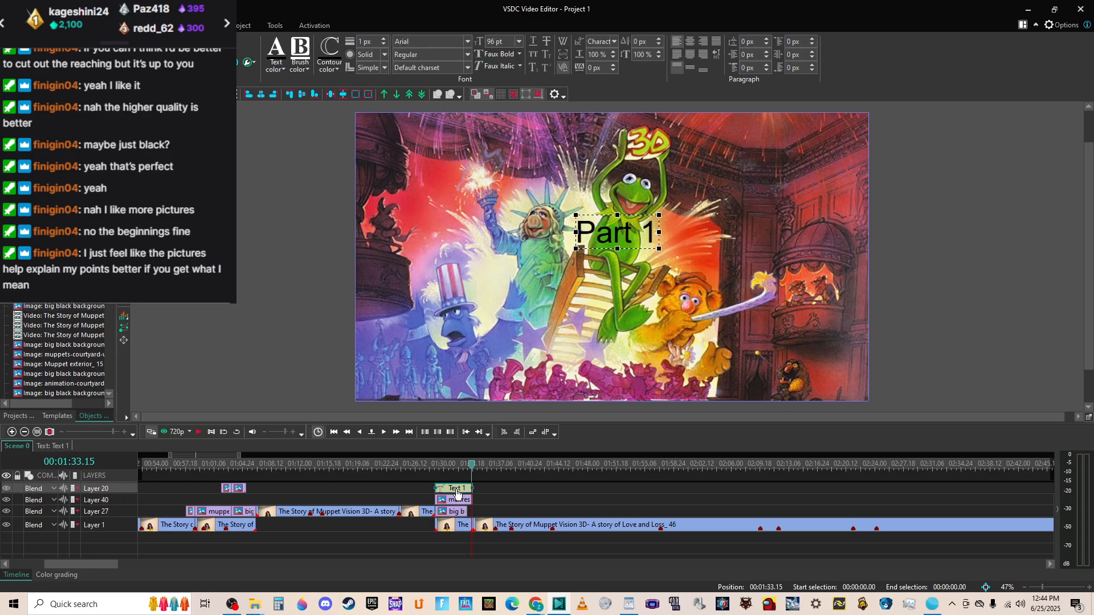
right_click(457, 494)
mouse_move(504, 442)
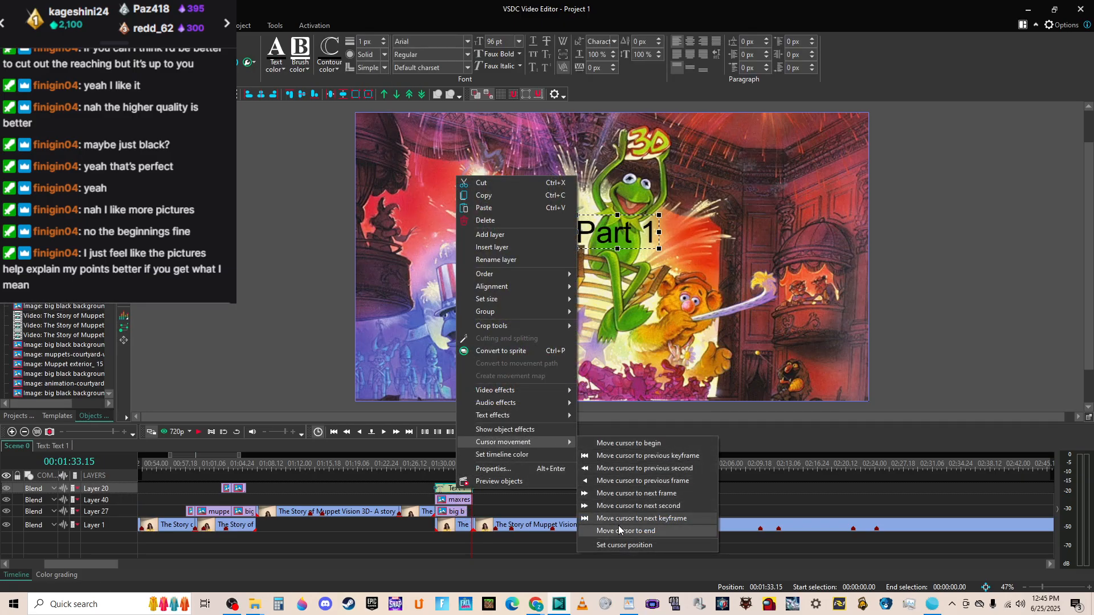
click(620, 531)
click(464, 511)
drag(464, 511, 472, 511)
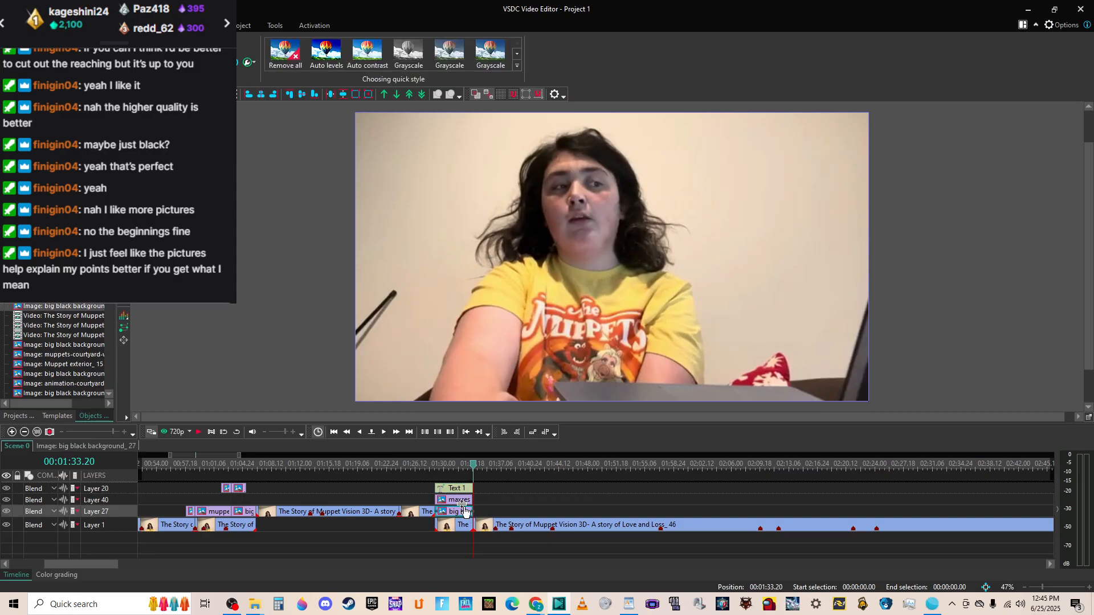
Play the Part 1 title card and the opening of the following talking clip, starting from about 1:27.
click(428, 467)
key(ctrl+o)
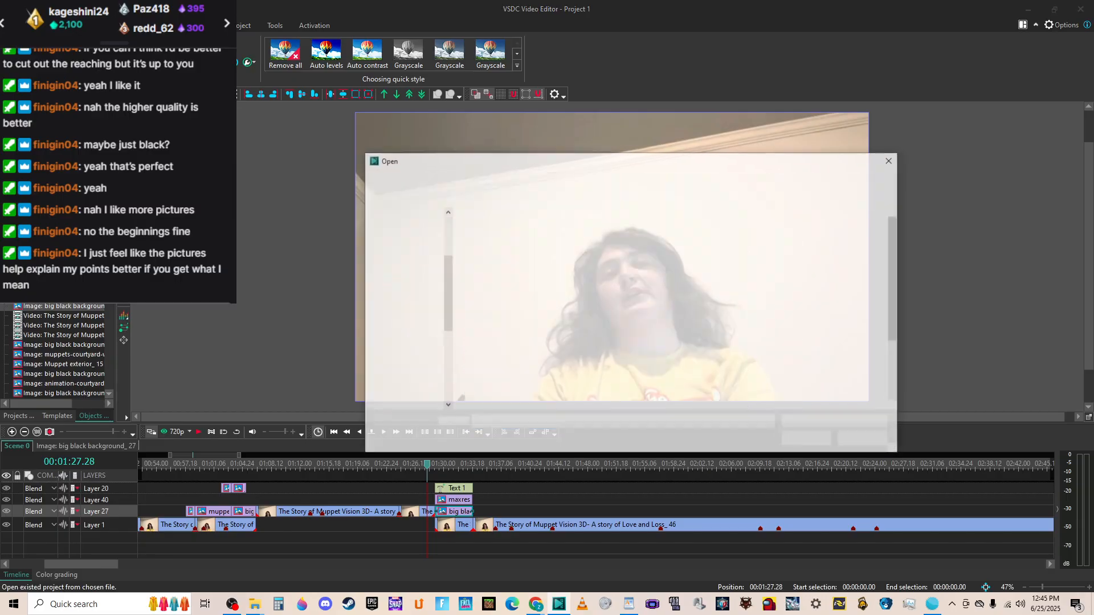
key(Escape)
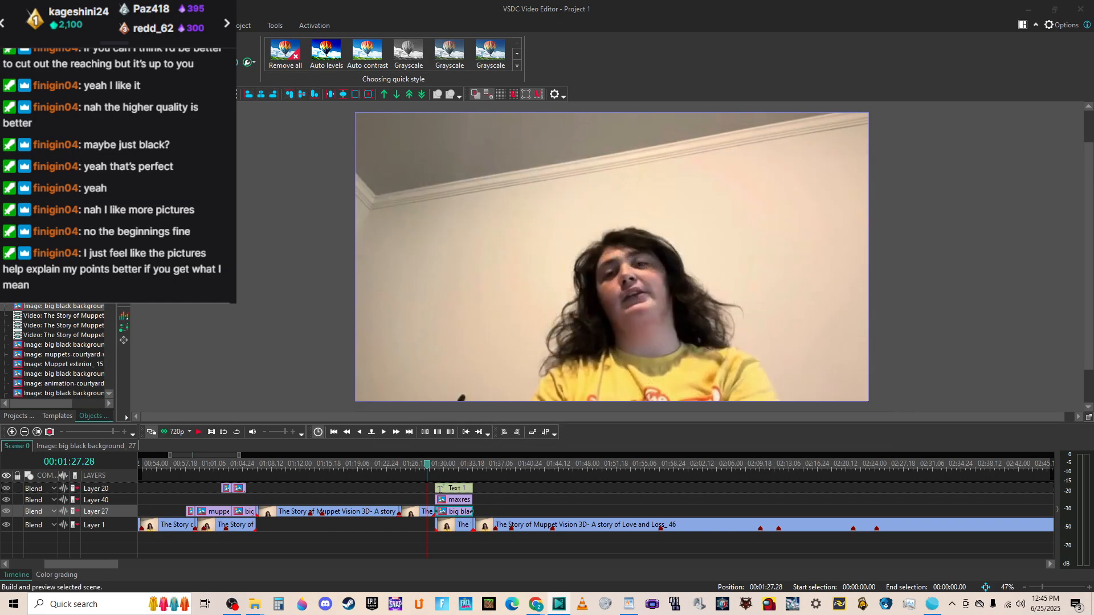
key(space)
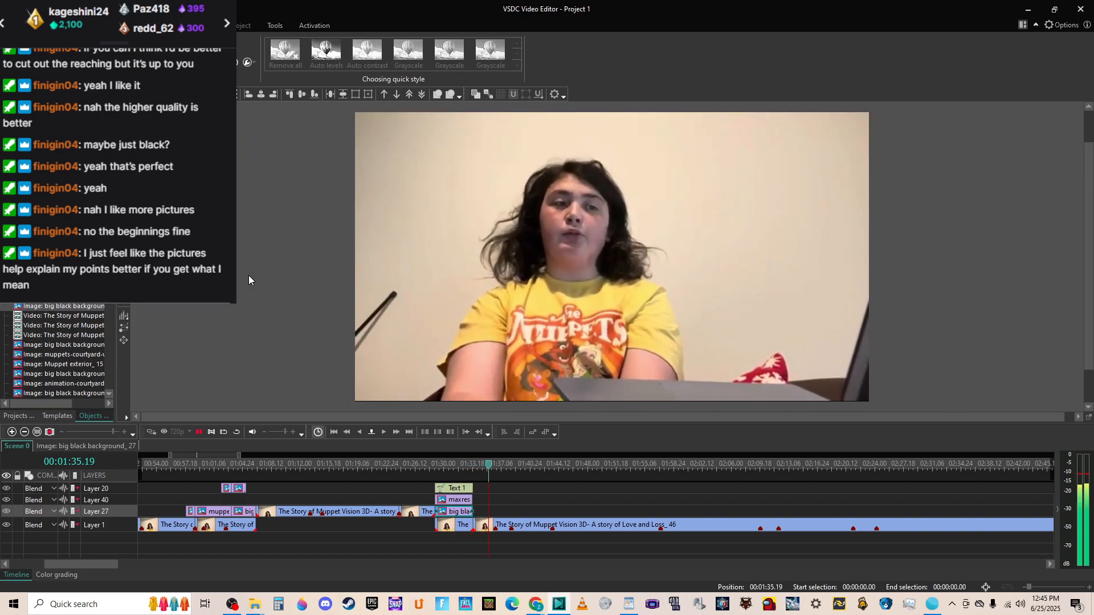
key(space)
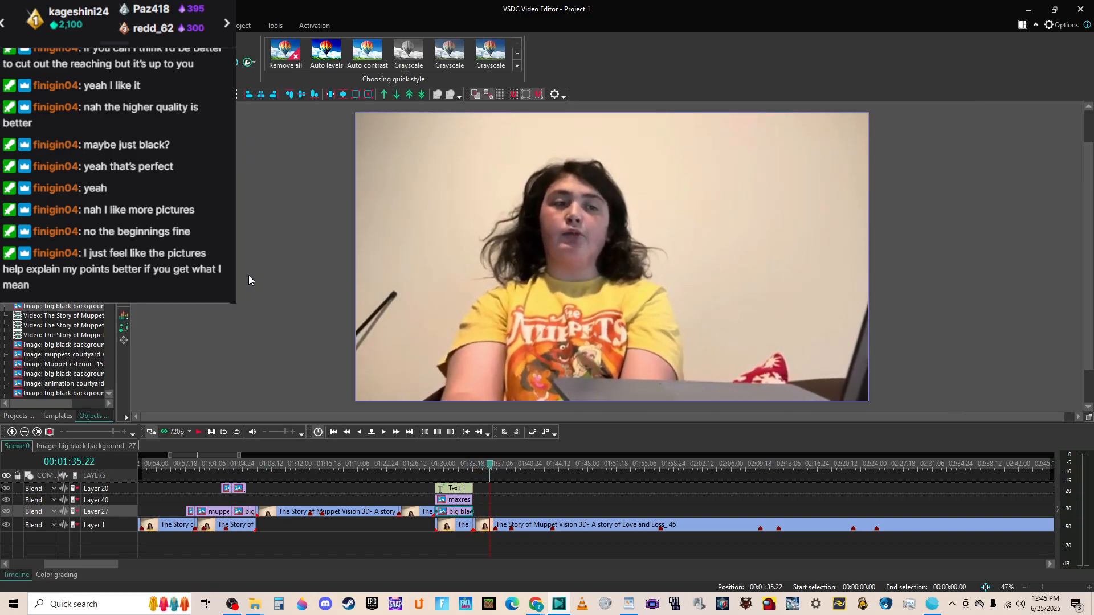
key(space)
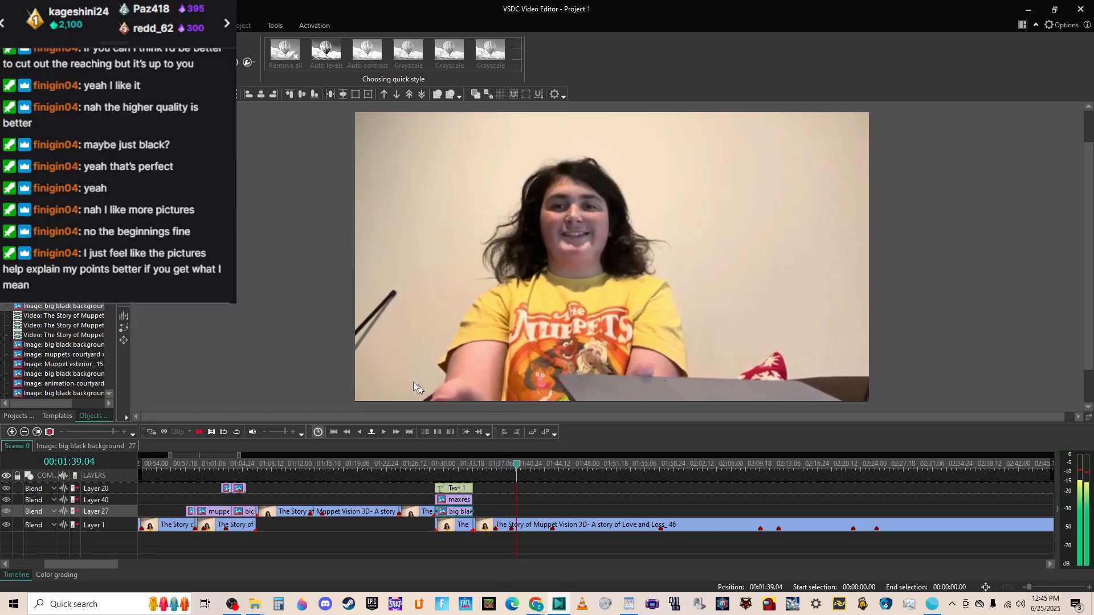
click(444, 344)
drag(444, 343, 444, 228)
drag(501, 263, 509, 318)
click(342, 301)
key(space)
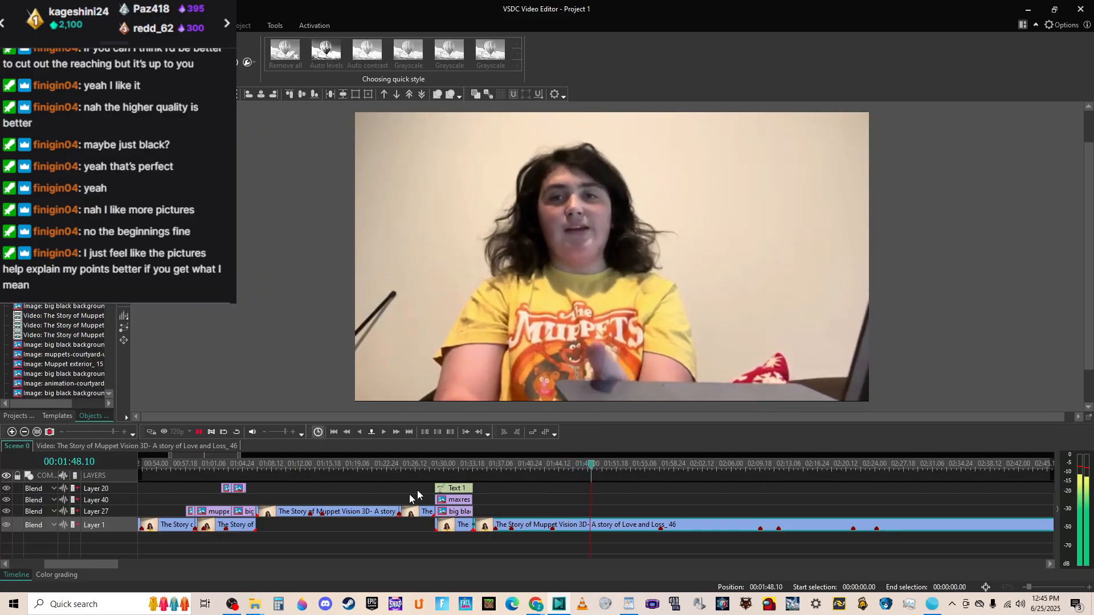
Review the transition out of the Part 1 title card from 1:33.27 at a finer timeline scale.
click(475, 465)
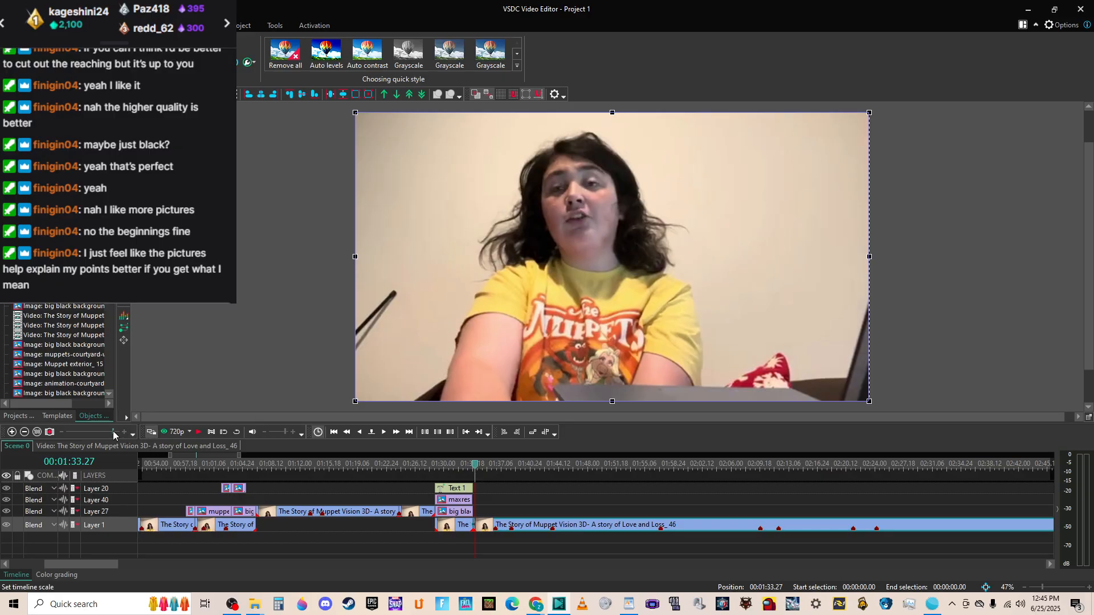
click(113, 436)
drag(83, 565, 97, 570)
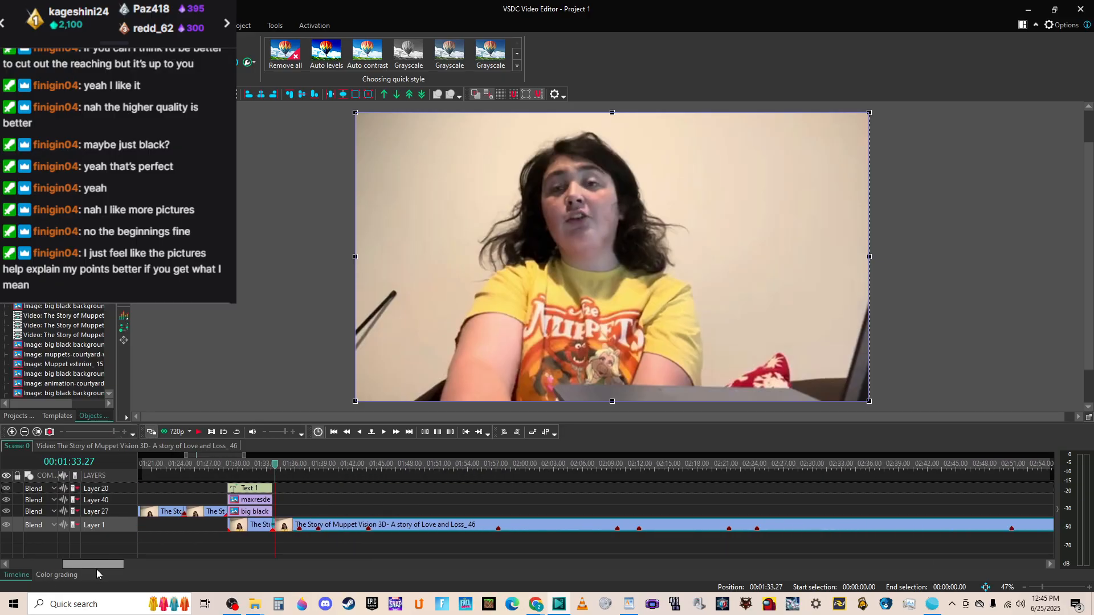
click(123, 432)
click(123, 432)
click(123, 433)
click(123, 432)
click(123, 432)
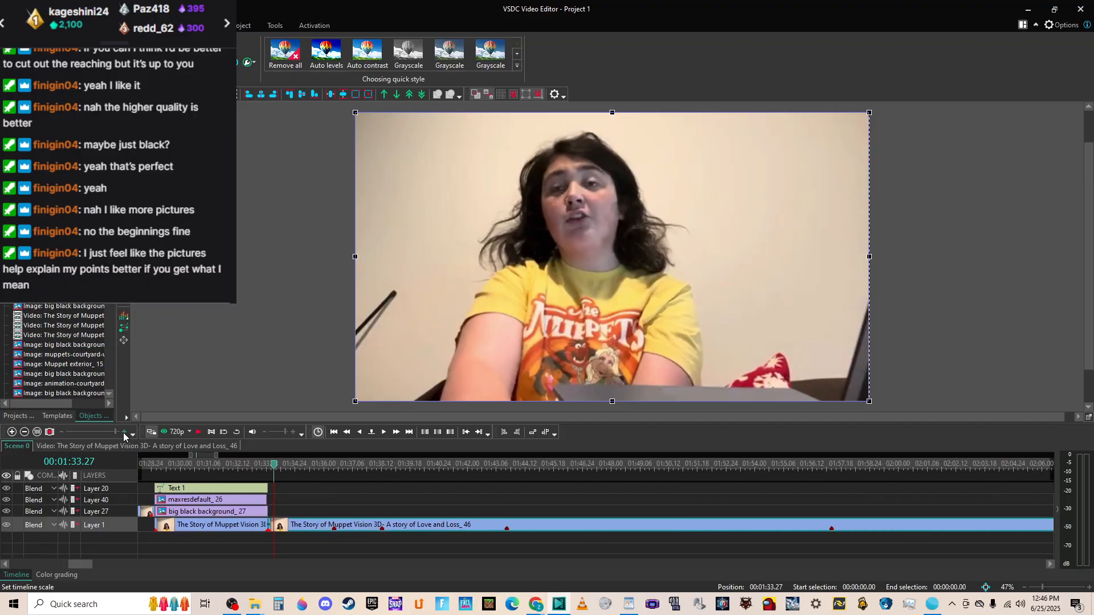
click(123, 433)
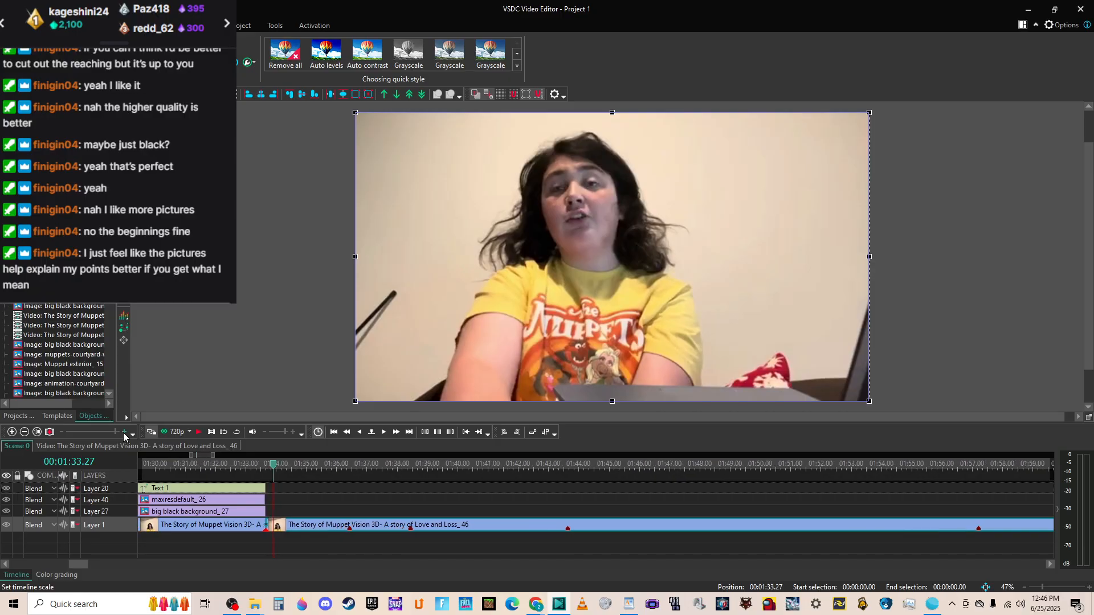
click(123, 433)
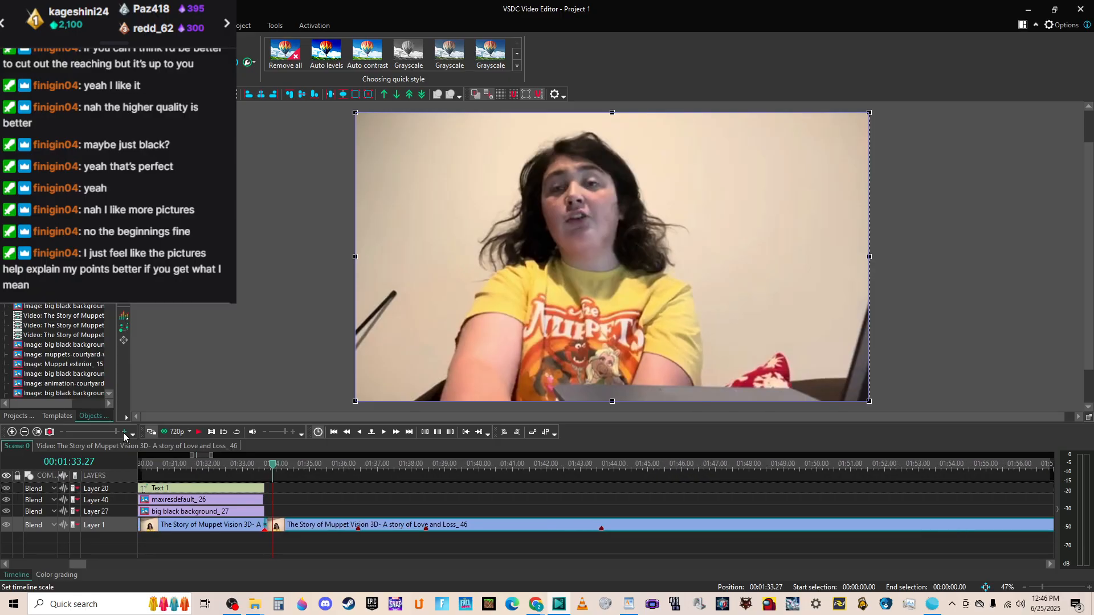
key(space)
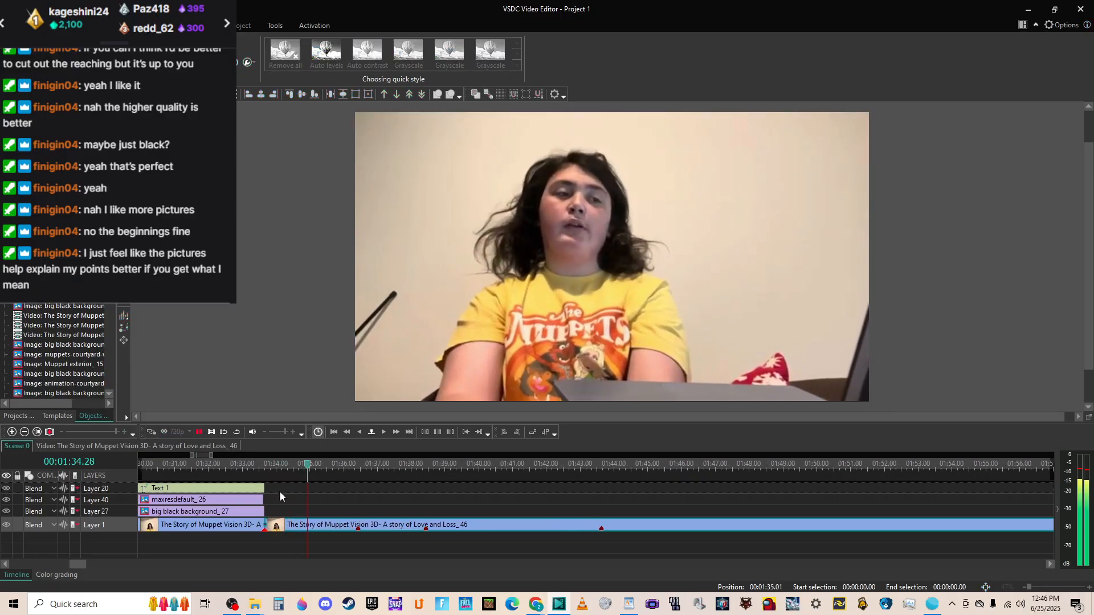
key(space)
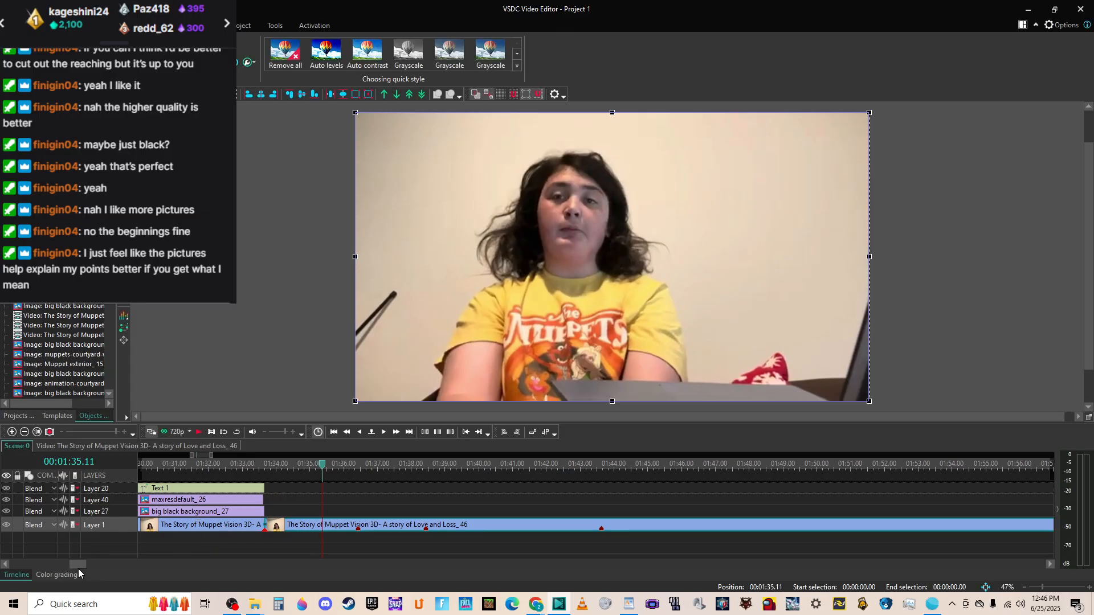
Move the cursor to the end of the talking clip under the Part 1 title card and check the title image and text against it.
scroll(78, 568, left, 3)
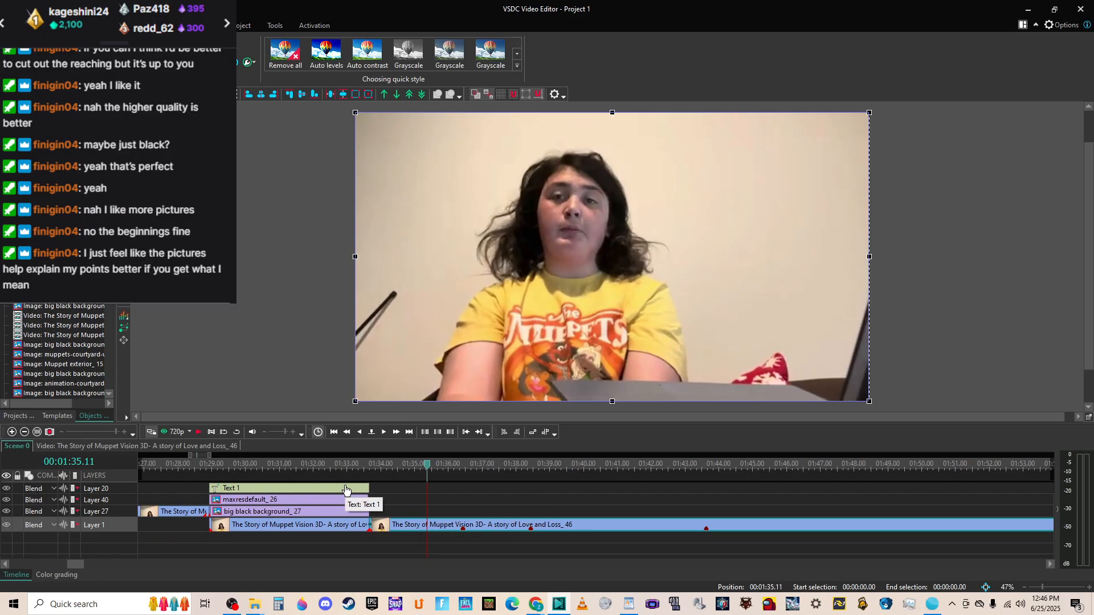
right_click(354, 525)
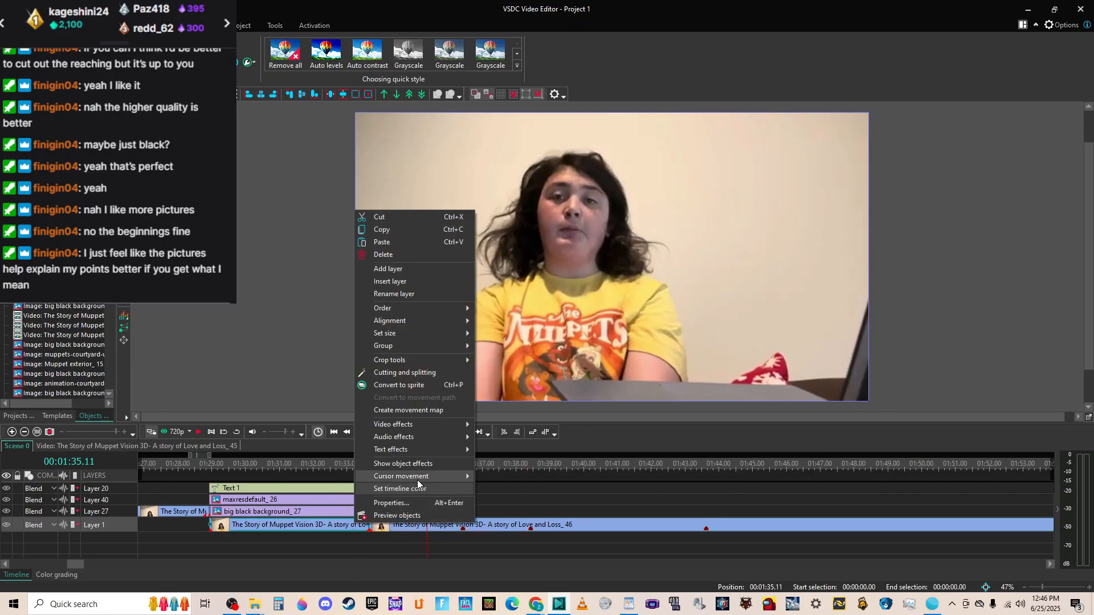
mouse_move(417, 479)
click(503, 567)
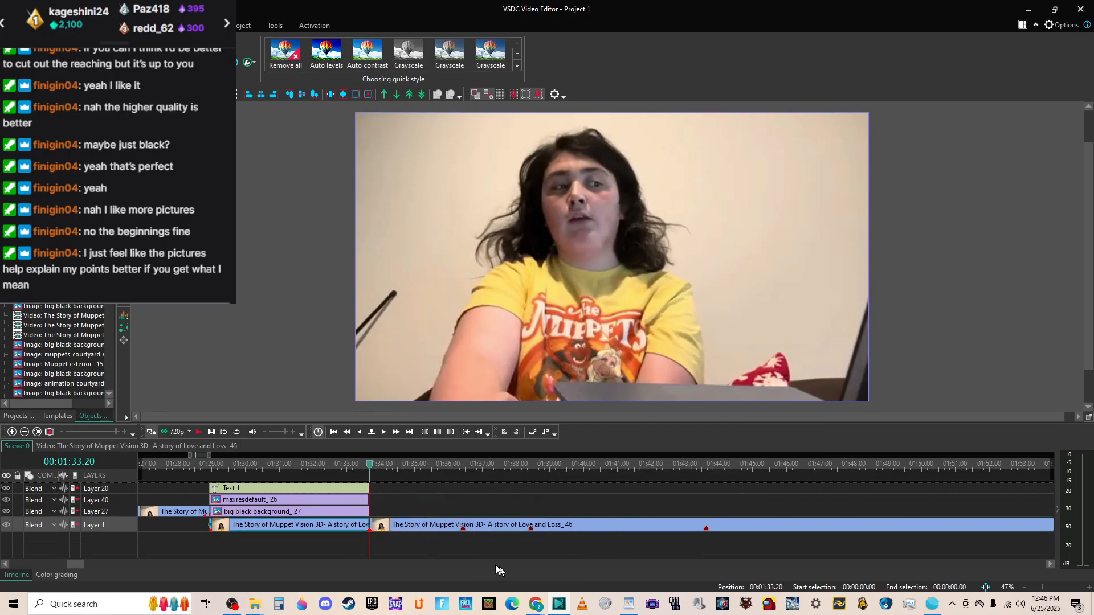
click(367, 499)
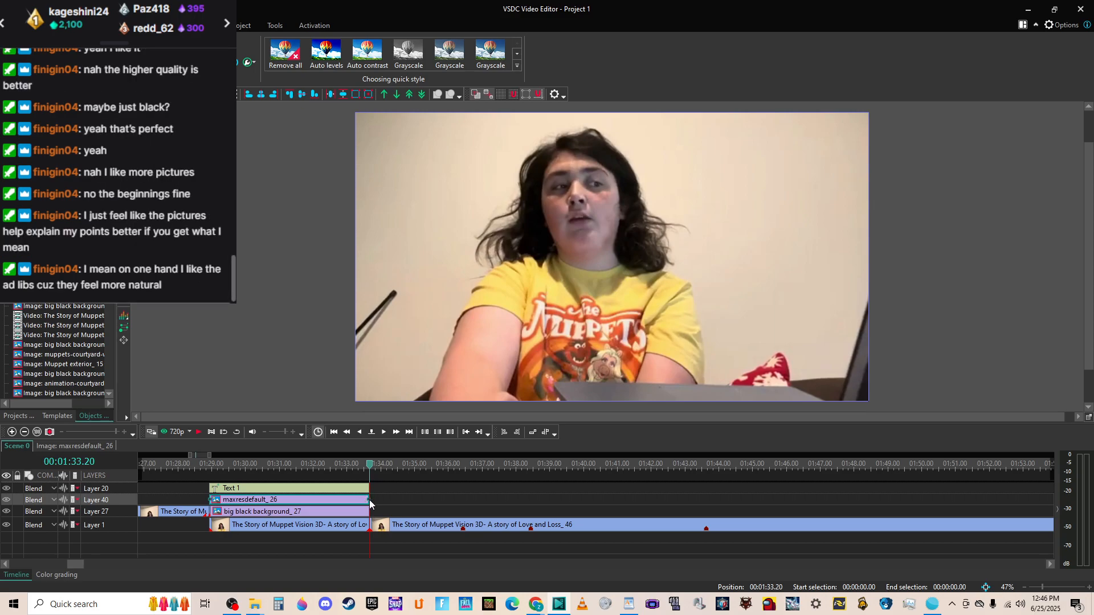
click(362, 490)
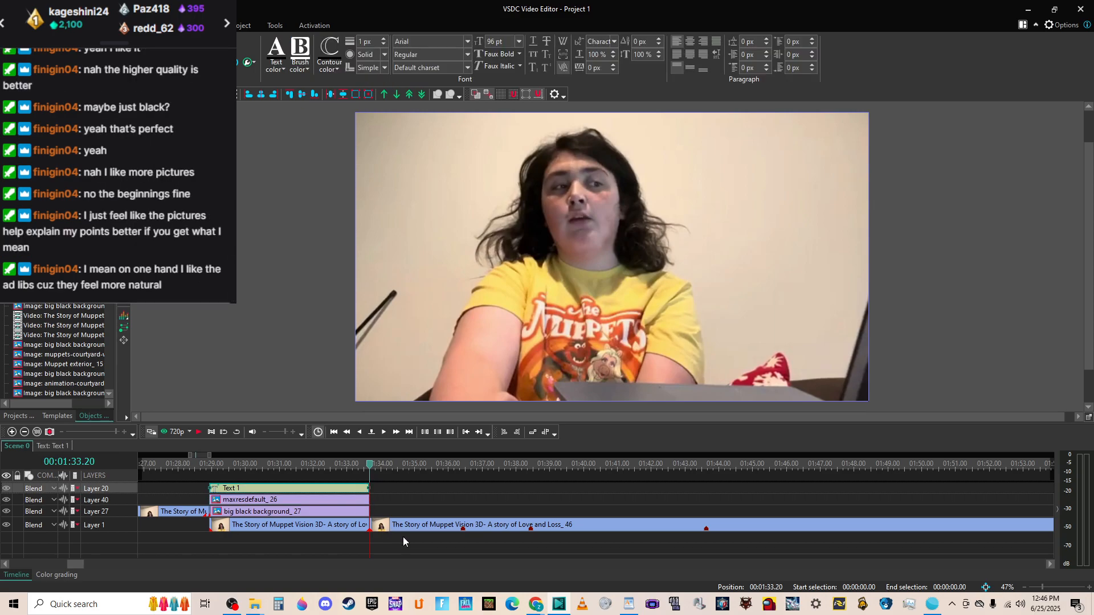
click(312, 379)
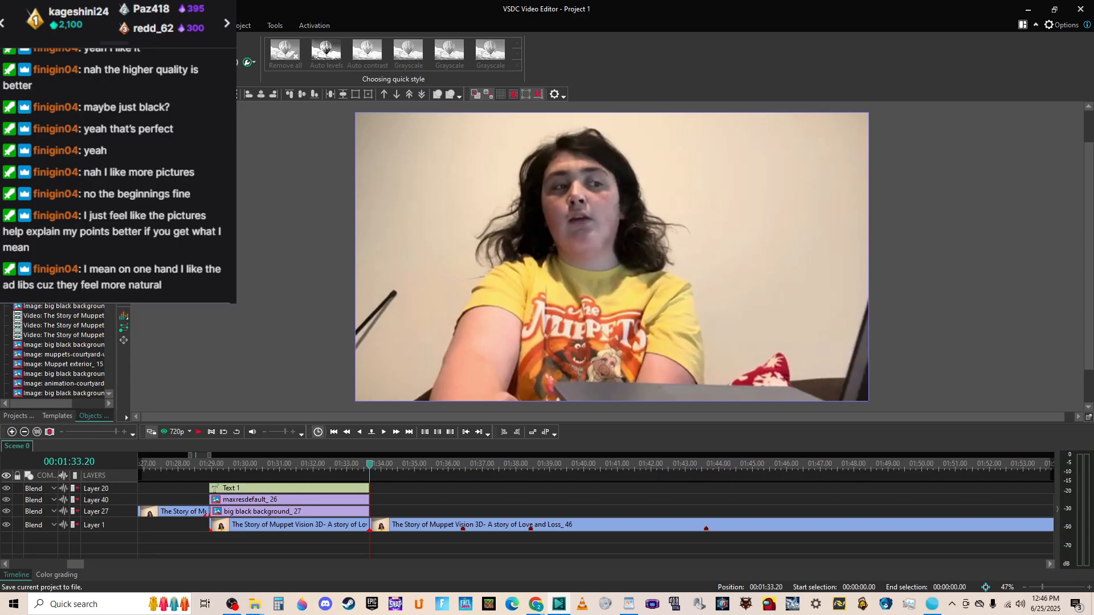
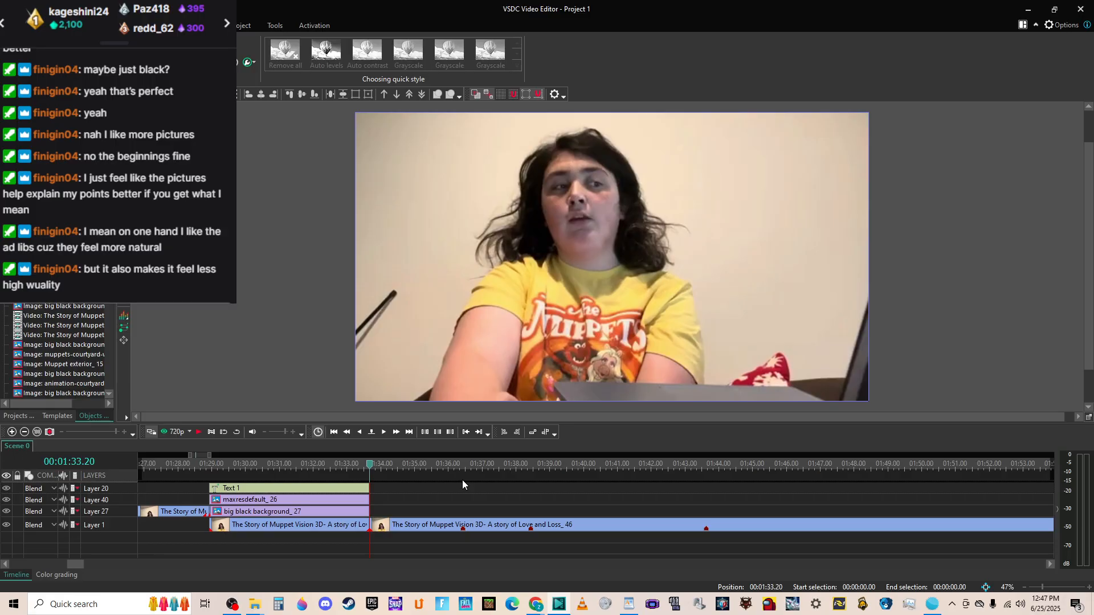
Play the talking clip that follows the Part 1 title card, starting twice from about 1:33.20.
key(space)
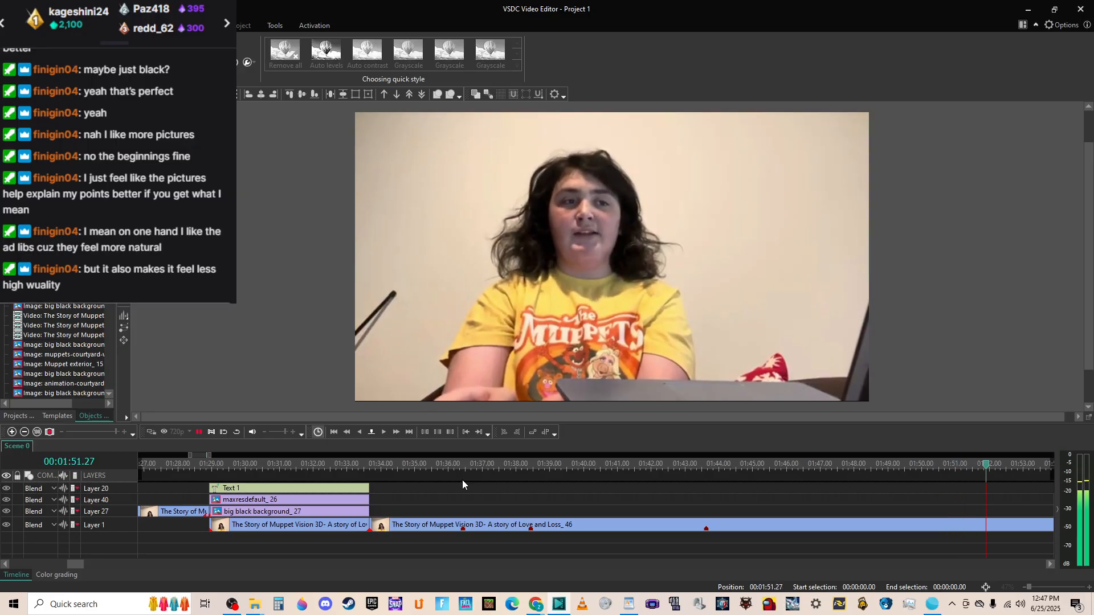
key(space)
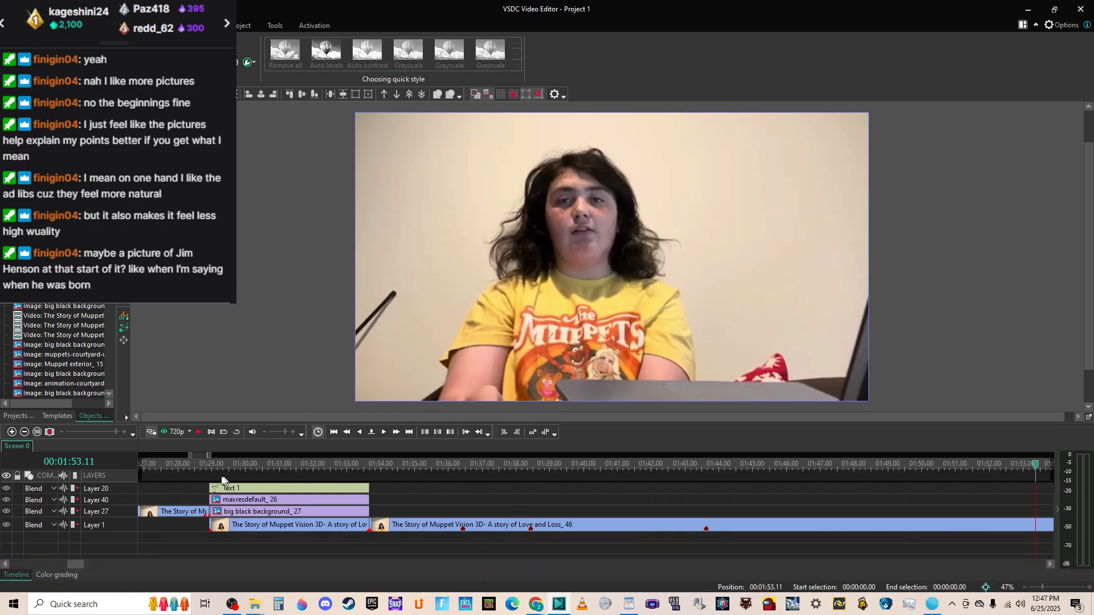
mouse_move(536, 610)
click(370, 468)
key(space)
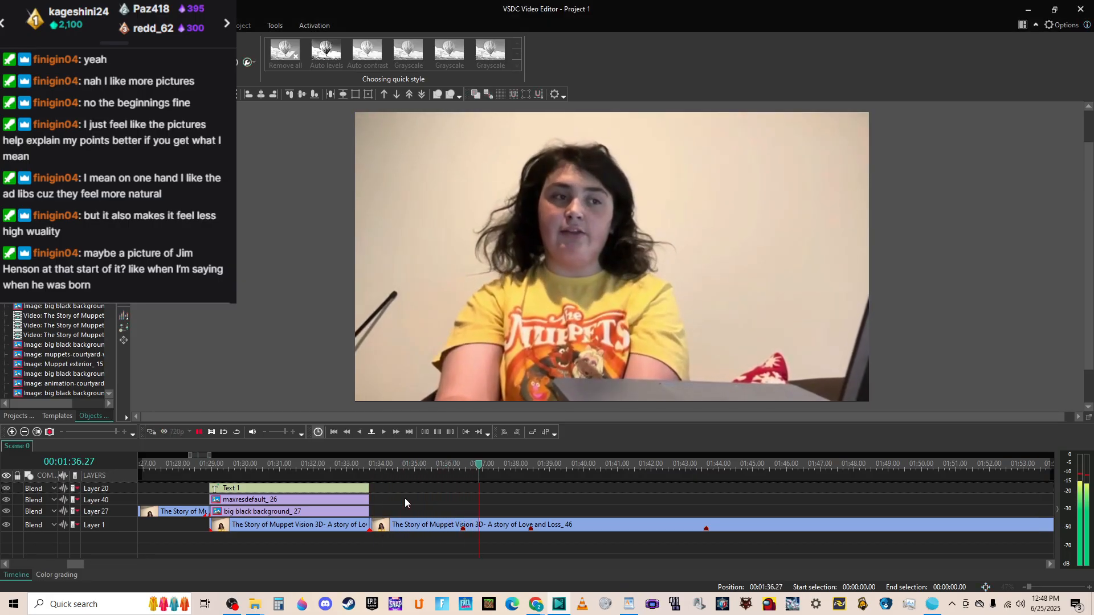
Switch to the Google Images page in Chrome, recheck the opening of the talking clip in VSDC up to about 1:37.15, and return to Chrome.
click(535, 603)
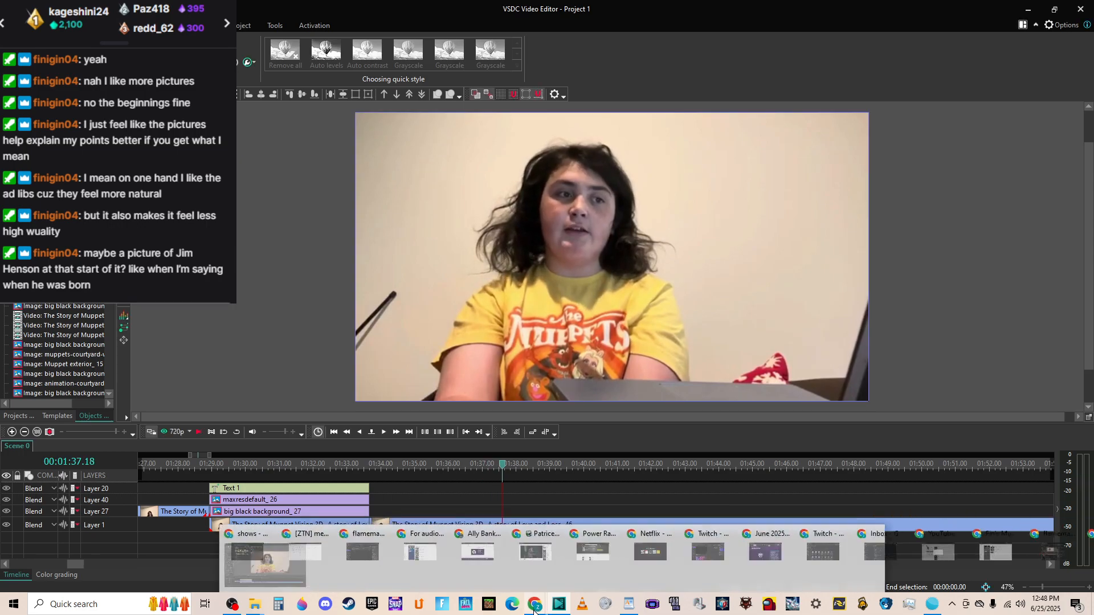
click(1063, 569)
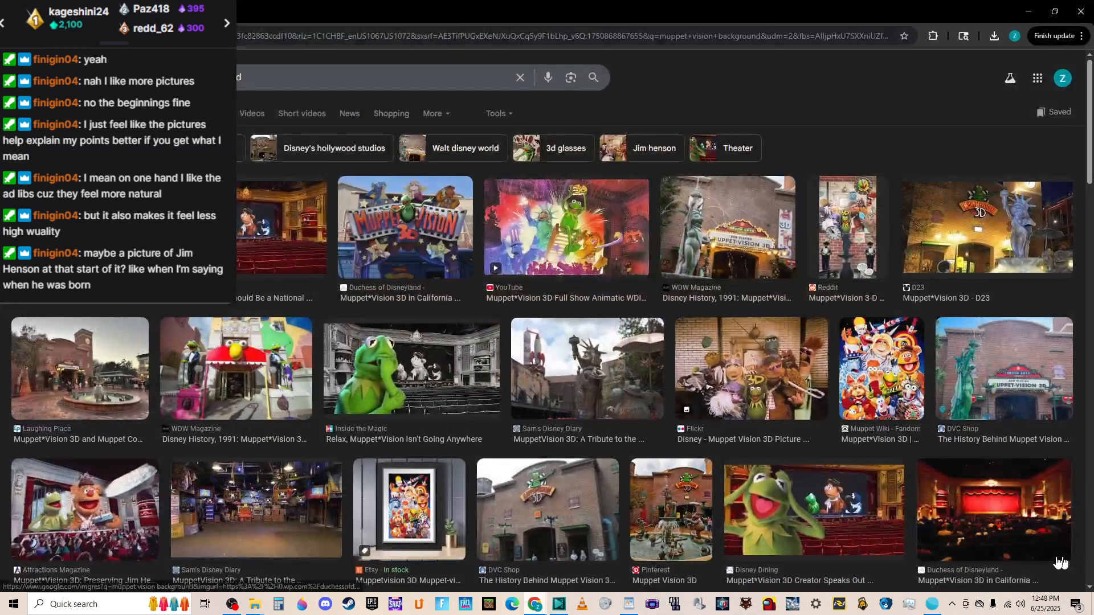
key(ctrl+a)
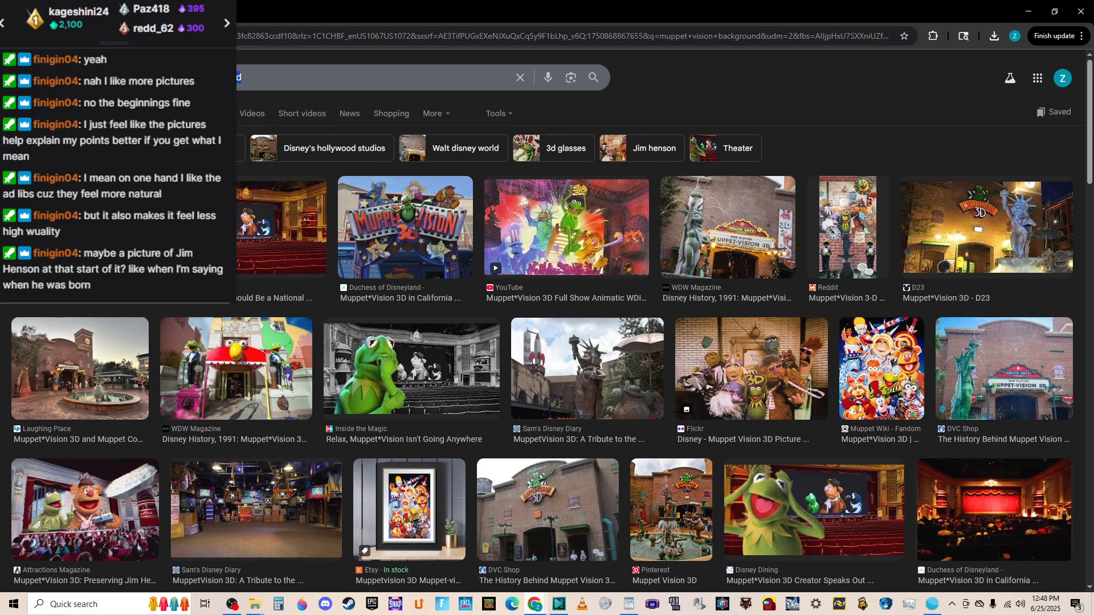
key(alt+Tab)
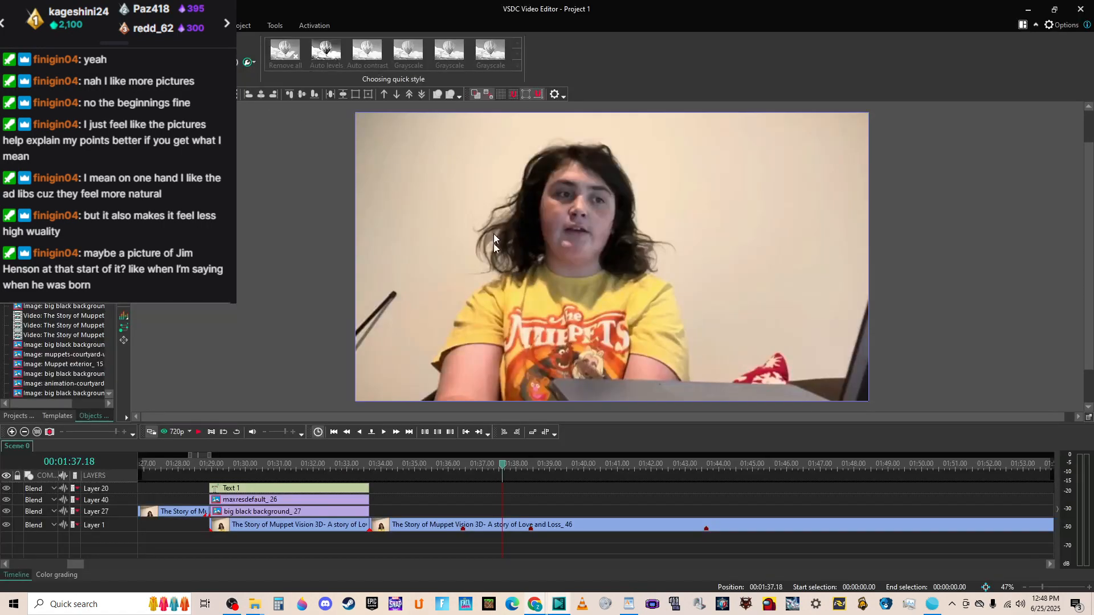
click(368, 467)
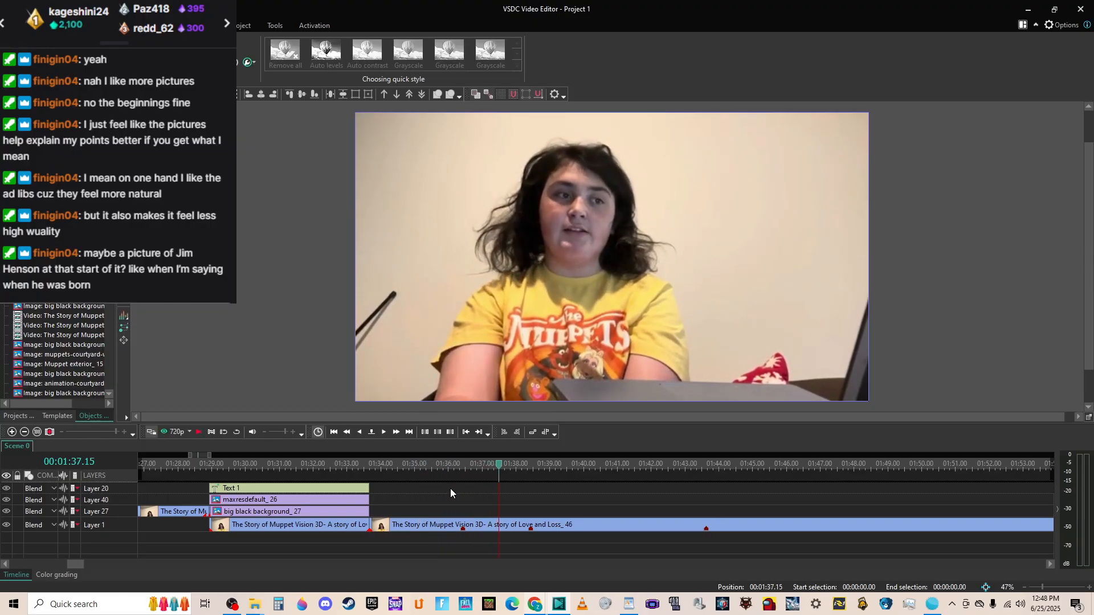
key(alt+Tab)
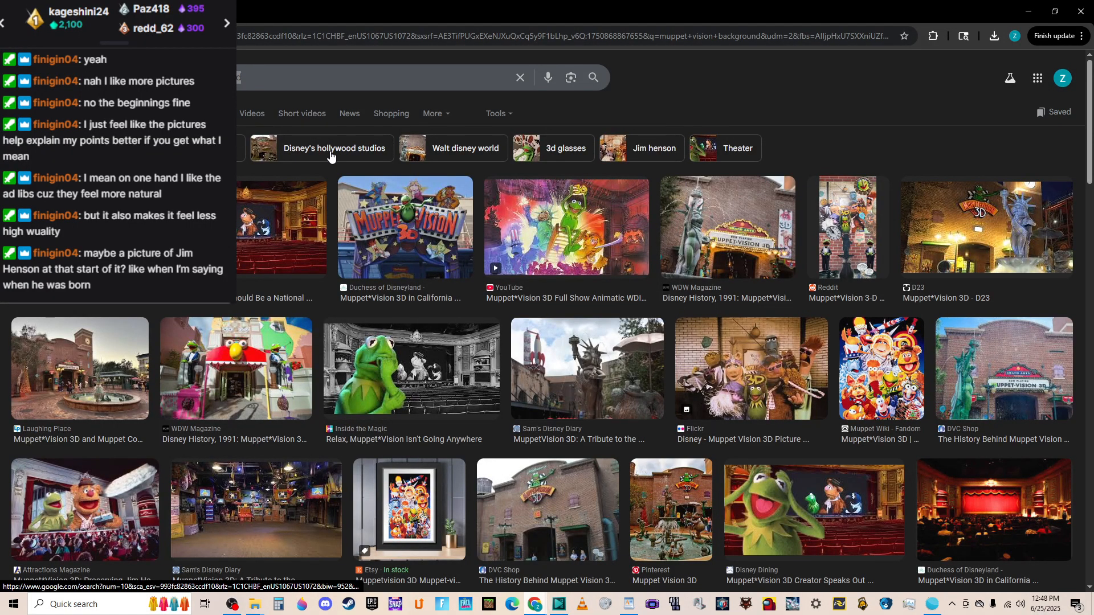
Search Google Images for Jim Henson's birth date and refine the query to a September 1936 calendar.
key(alt+Left)
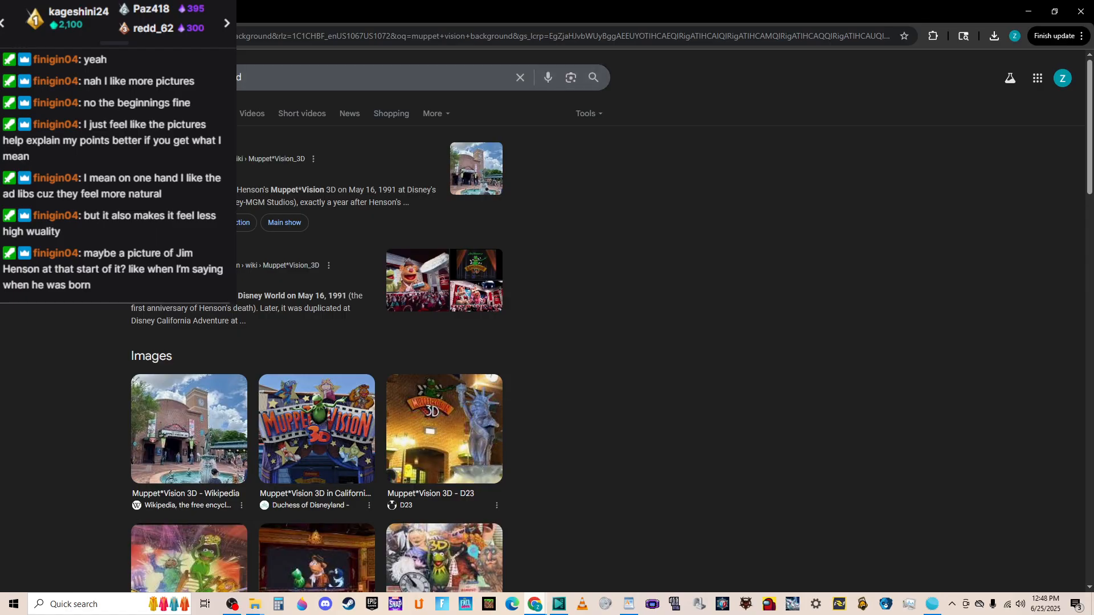
key(alt+Right)
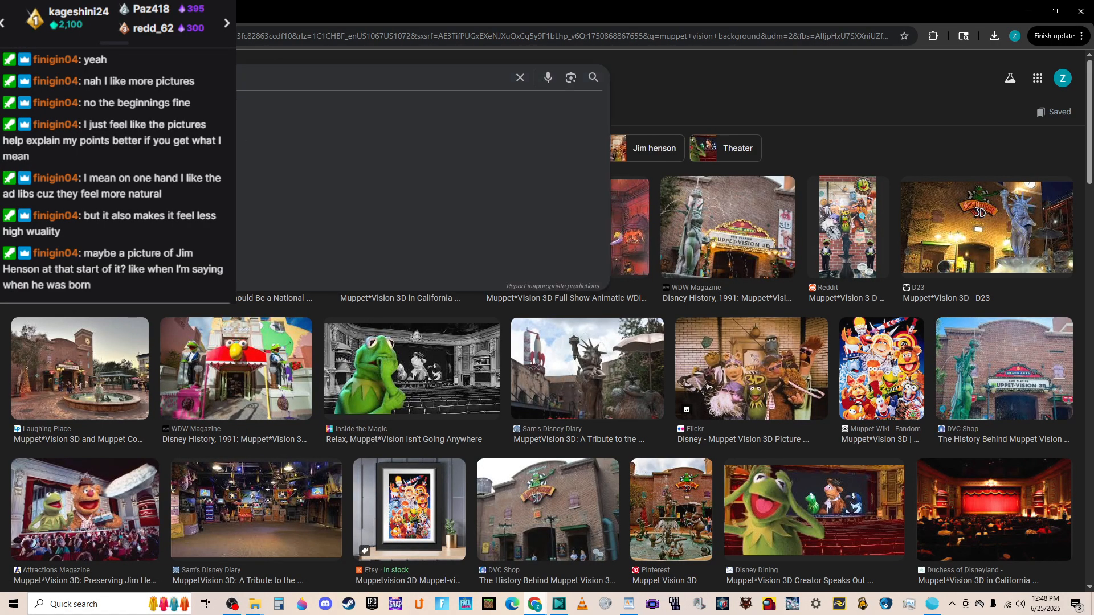
text(jim henson)
key(Return)
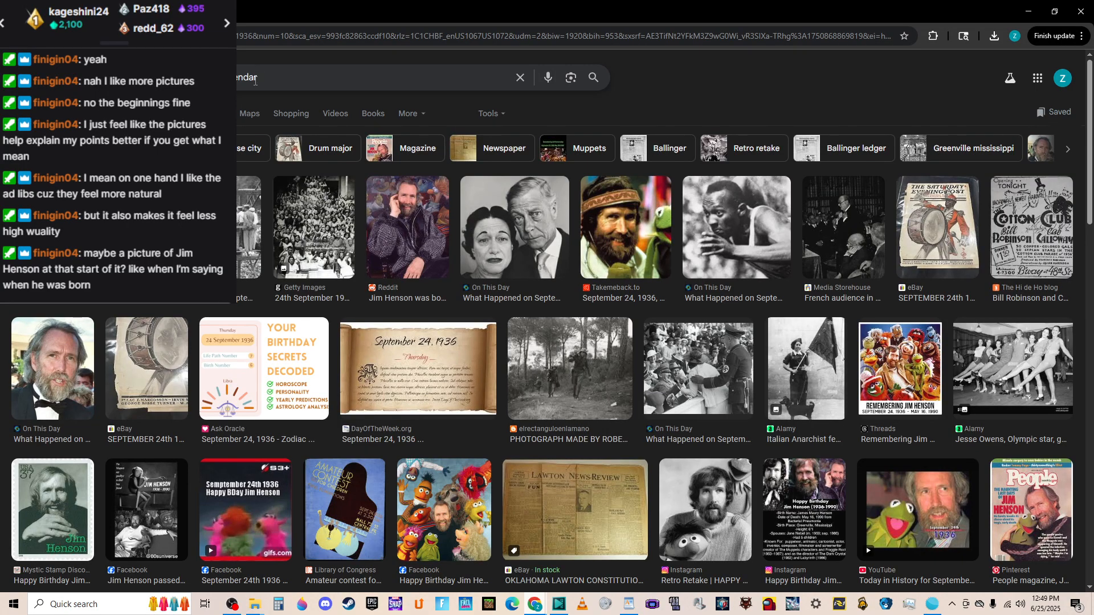
key(Return)
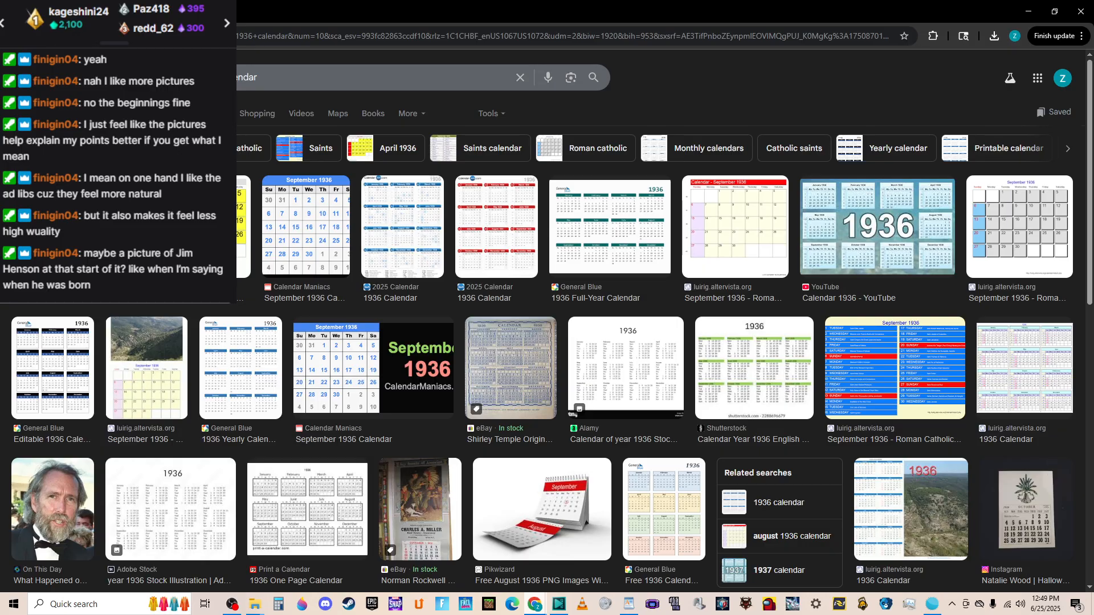
key(Return)
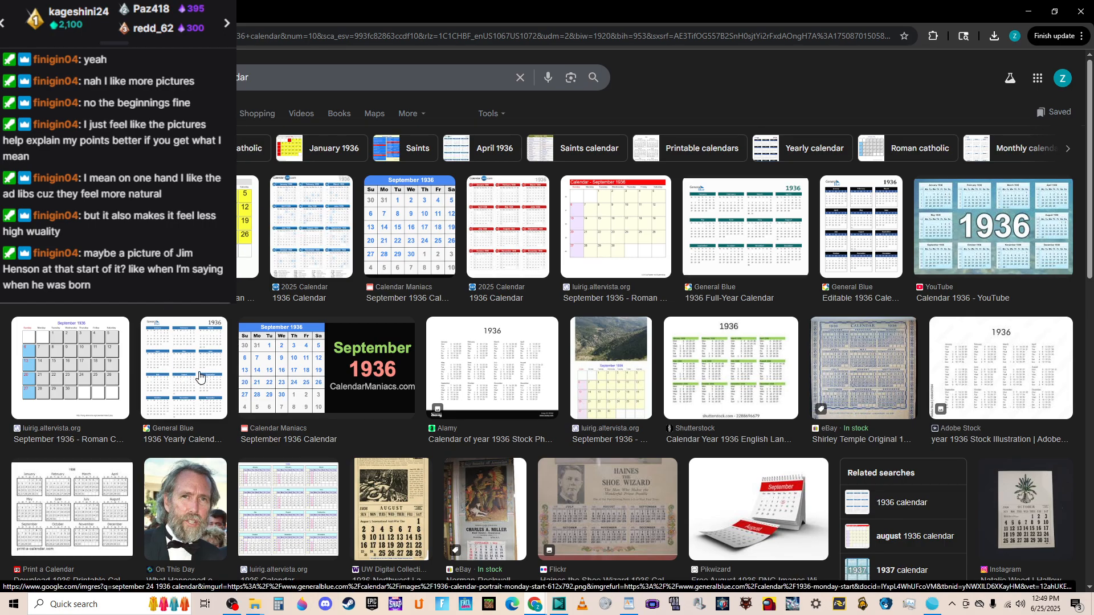
Switch to VSDC and examine the existing June 2025 calendar graphic at about 1:04.02 as a style reference.
key(alt+Tab)
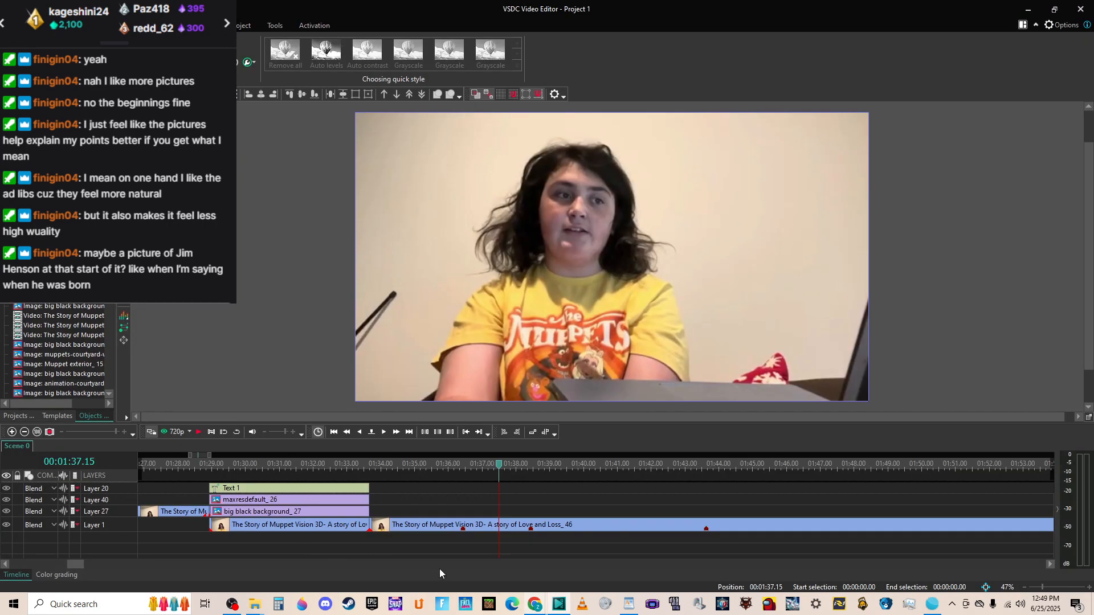
drag(74, 565, 60, 572)
click(308, 464)
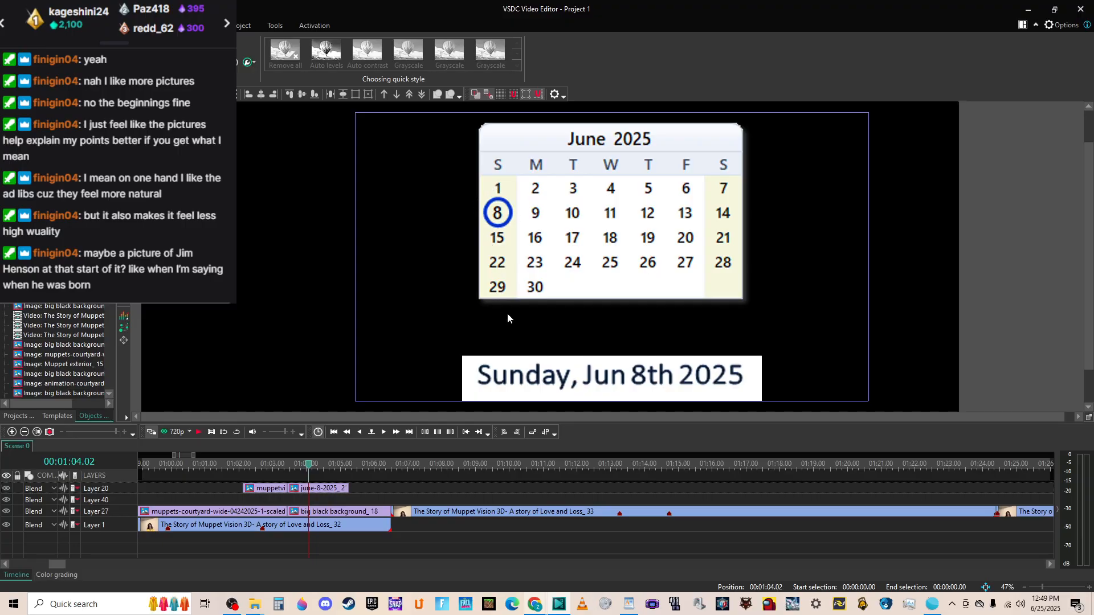
Switch to Chrome and open the blue September 1936 calendar from Calendar Maniacs as a full-size image in its own tab.
key(alt+Tab)
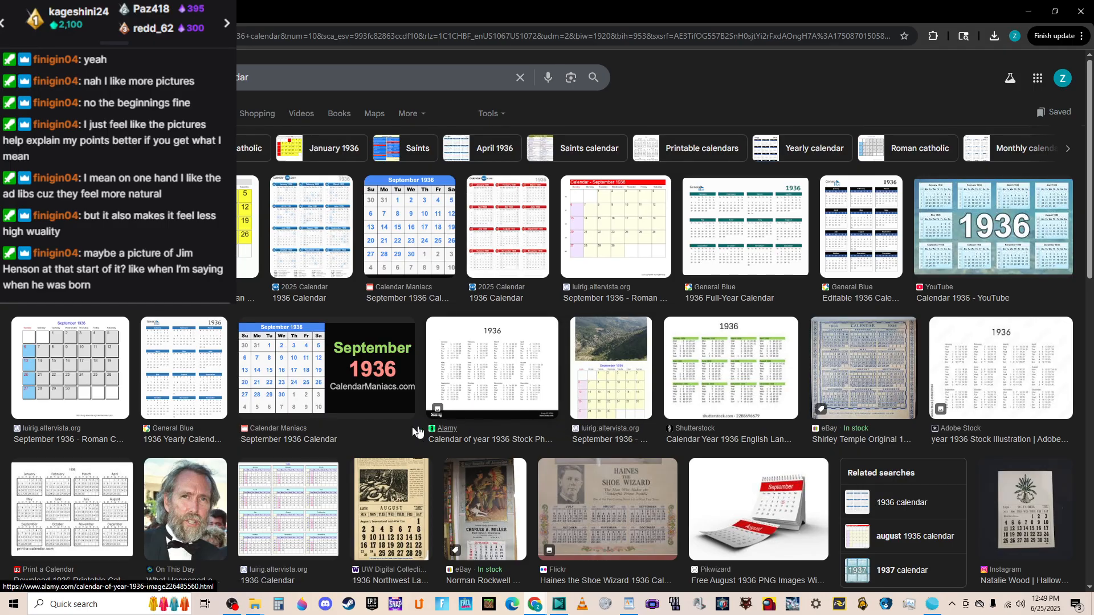
scroll(355, 390, down, 3)
scroll(349, 359, up, 3)
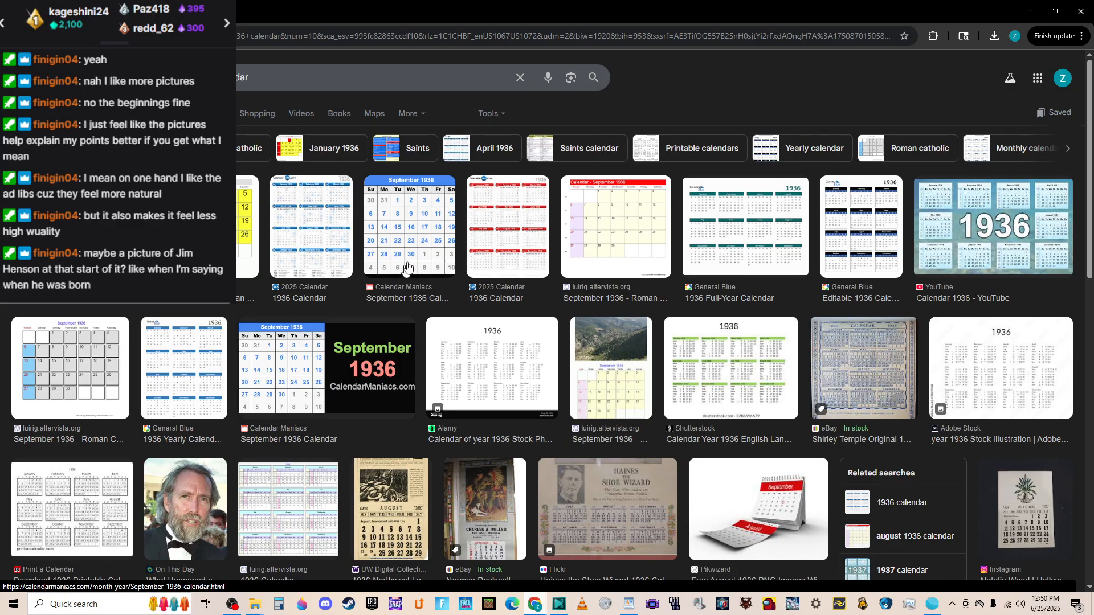
right_click(408, 231)
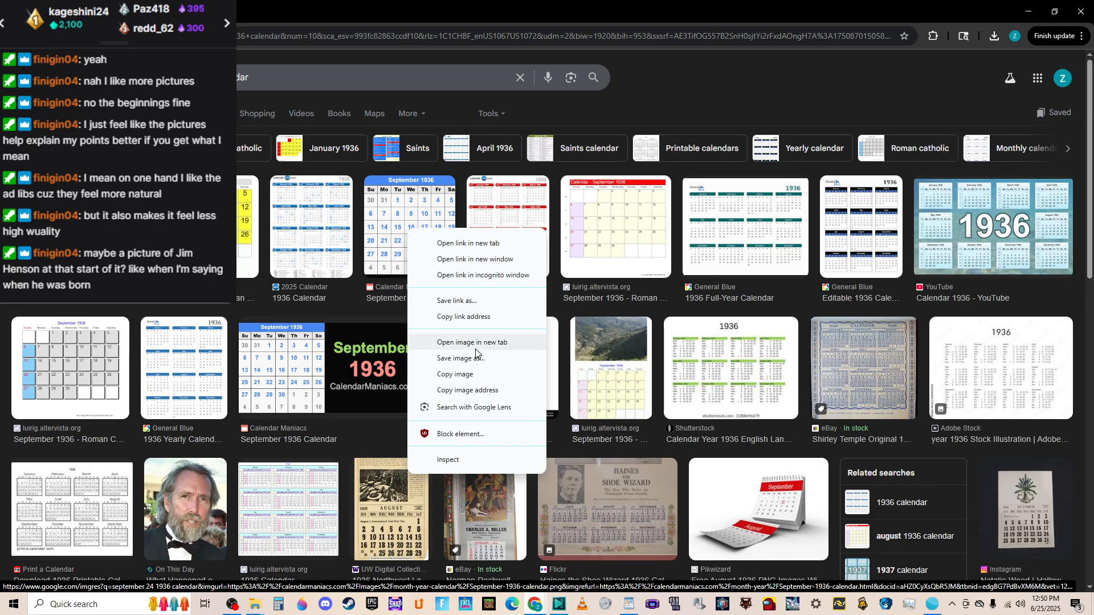
click(477, 249)
key(ctrl+Tab)
right_click(565, 249)
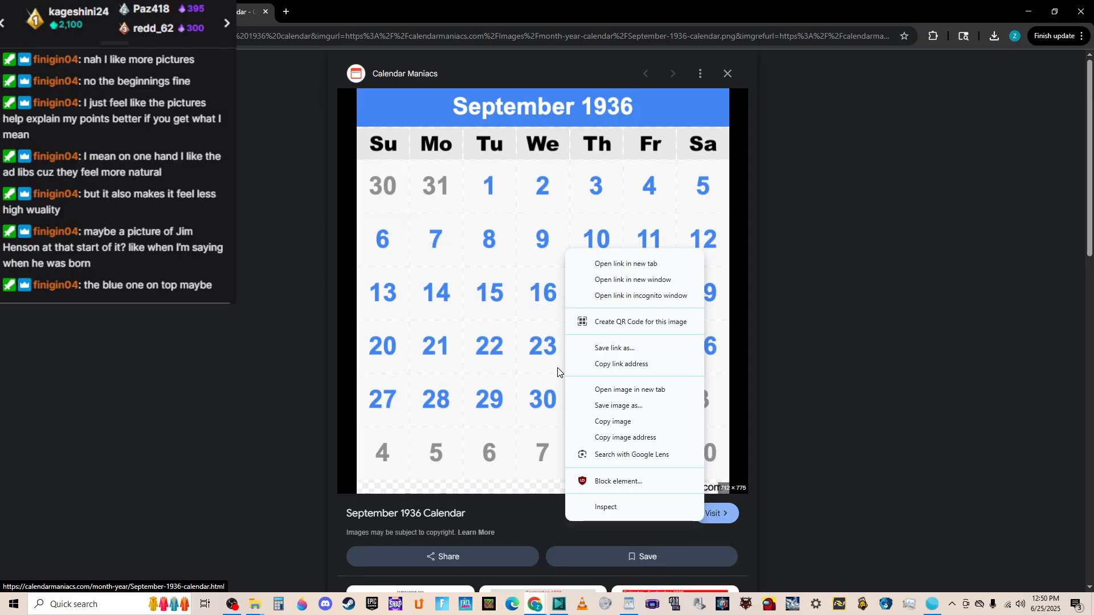
click(636, 393)
Save the full-size calendar image to Downloads as September-1936-calendar.png.
click(379, 12)
right_click(518, 209)
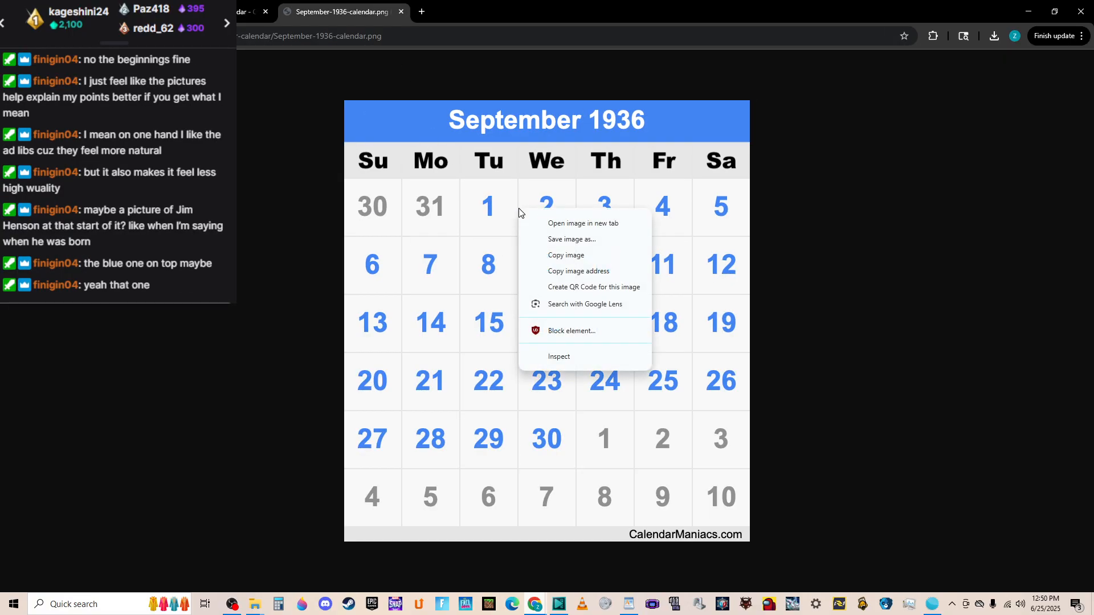
click(572, 240)
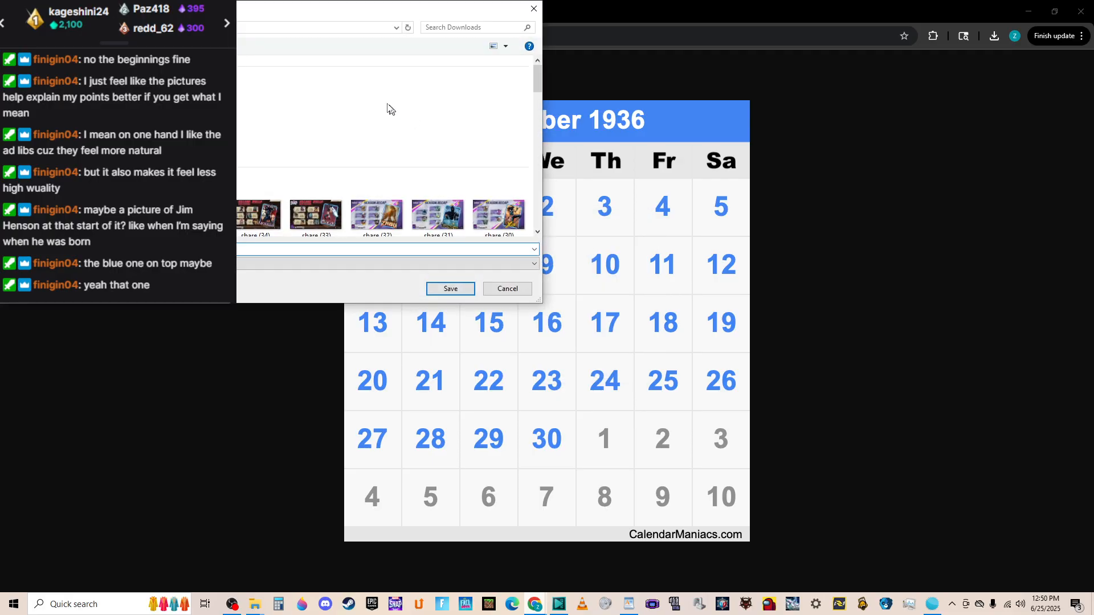
click(450, 288)
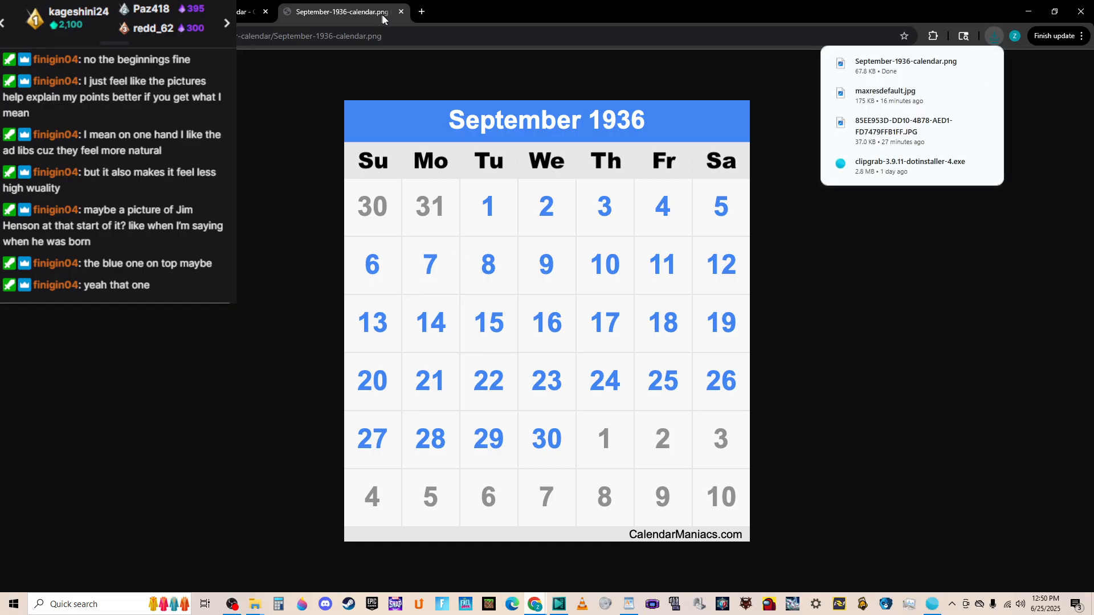
Save the blue September 1936 calendar thumbnail from the search results to Downloads too, and return to its Calendar Maniacs preview.
key(ctrl+shift+Tab)
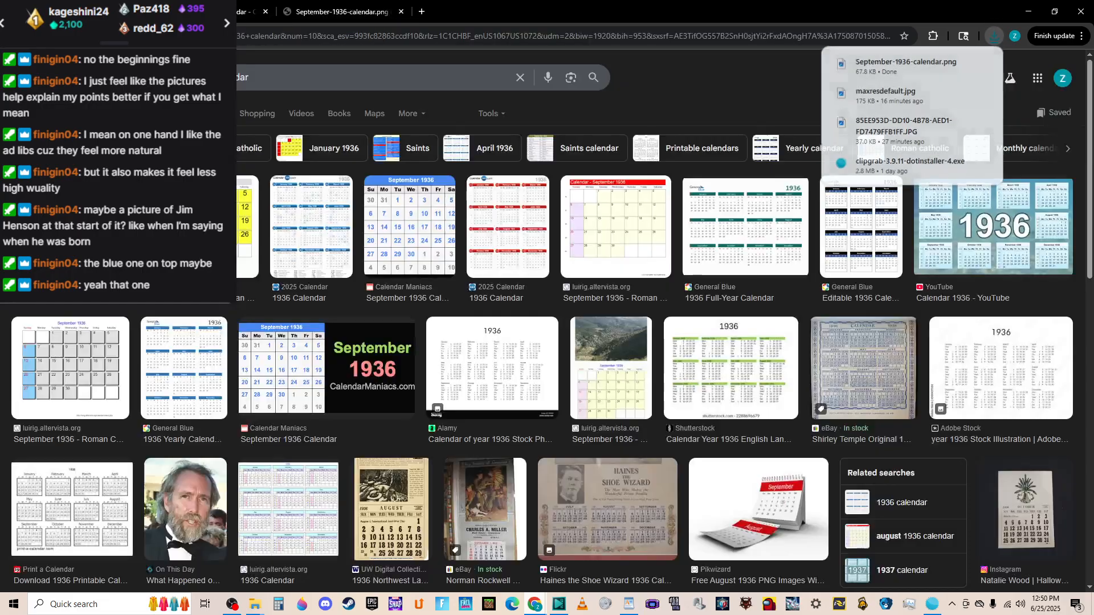
right_click(432, 226)
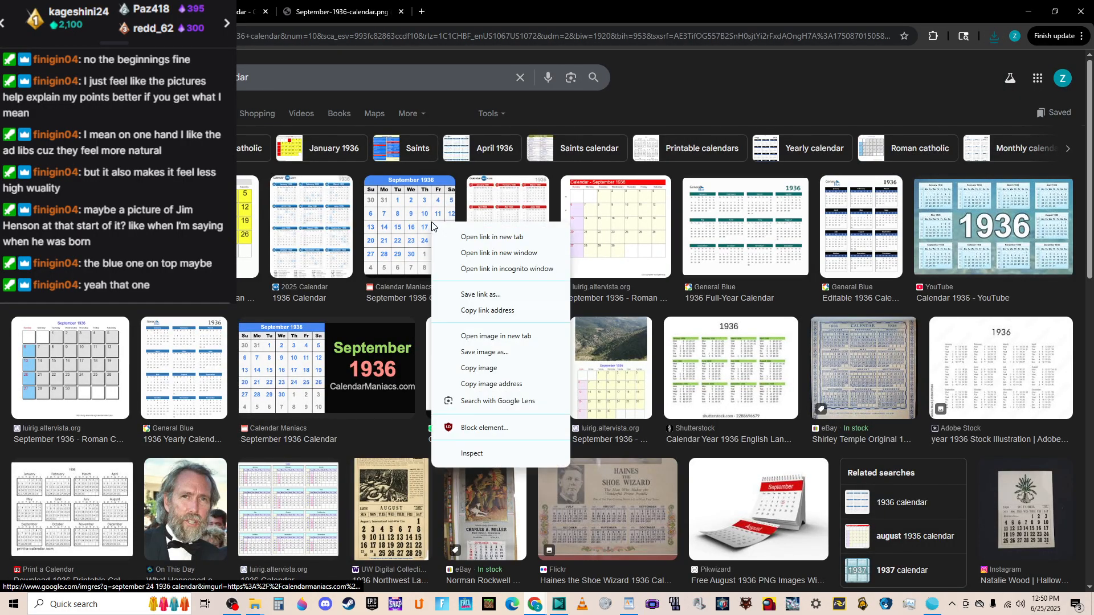
click(467, 353)
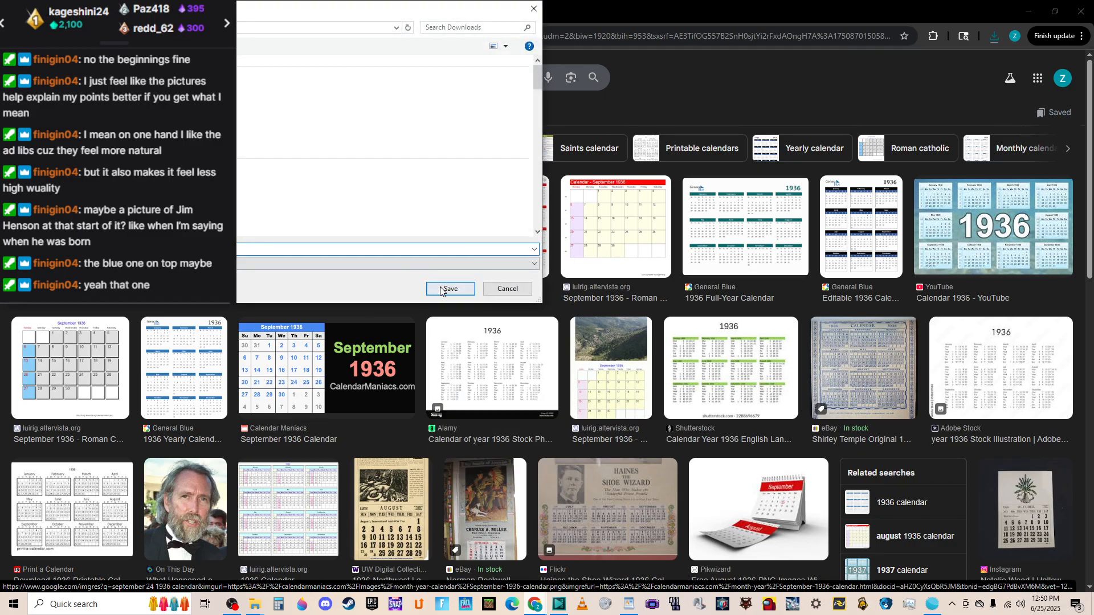
click(447, 289)
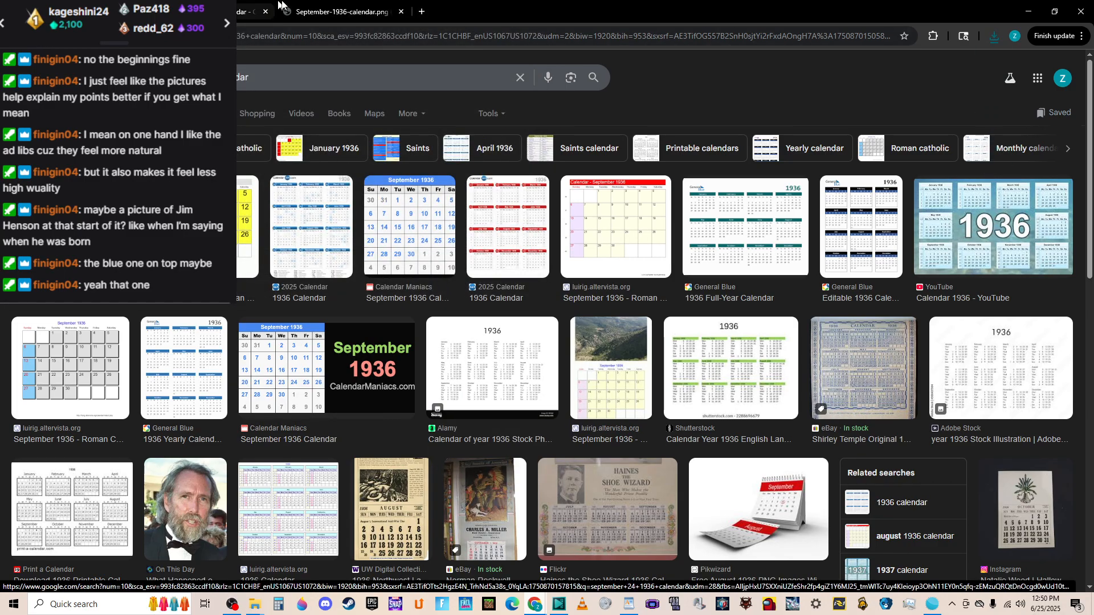
key(ctrl+Tab)
key(ctrl+shift+Tab)
key(Escape)
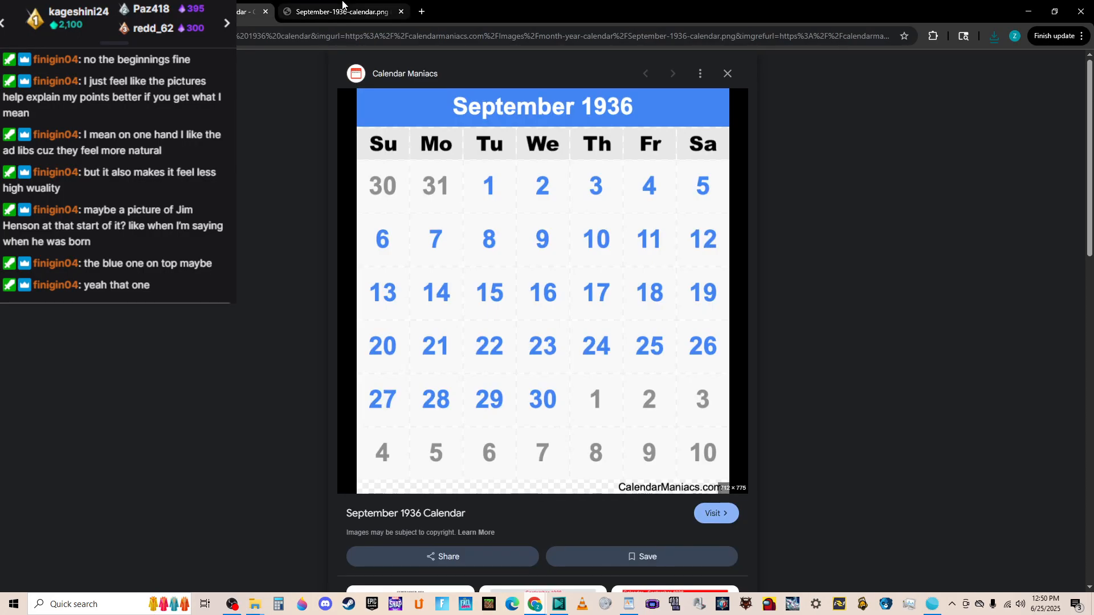
Compare the saved September-1936-calendar.png with the smaller download.png in the image viewer, and close both previews.
click(342, 11)
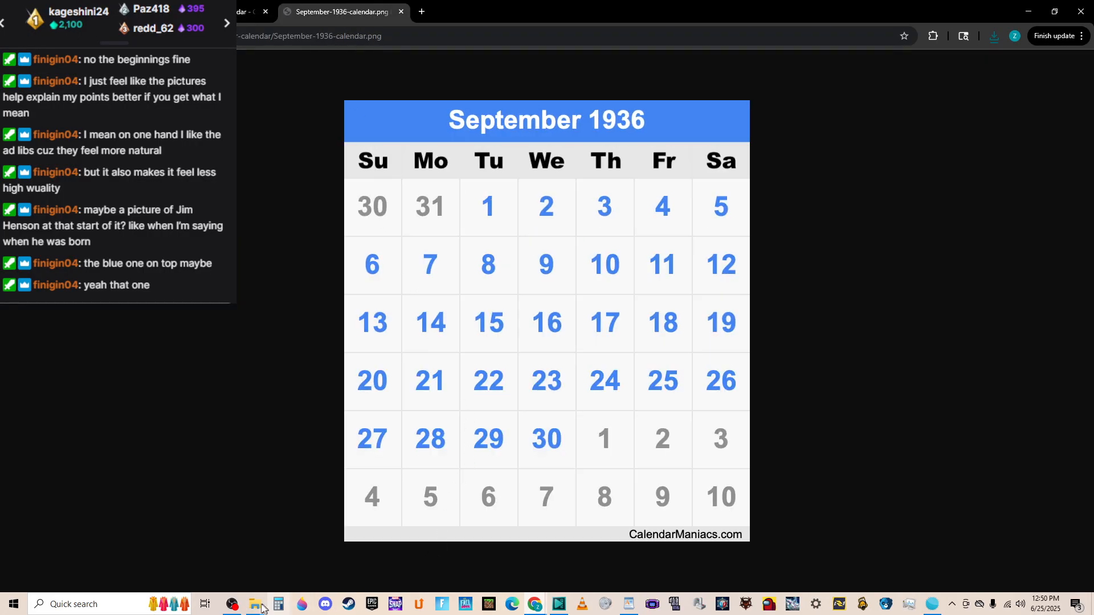
mouse_move(254, 604)
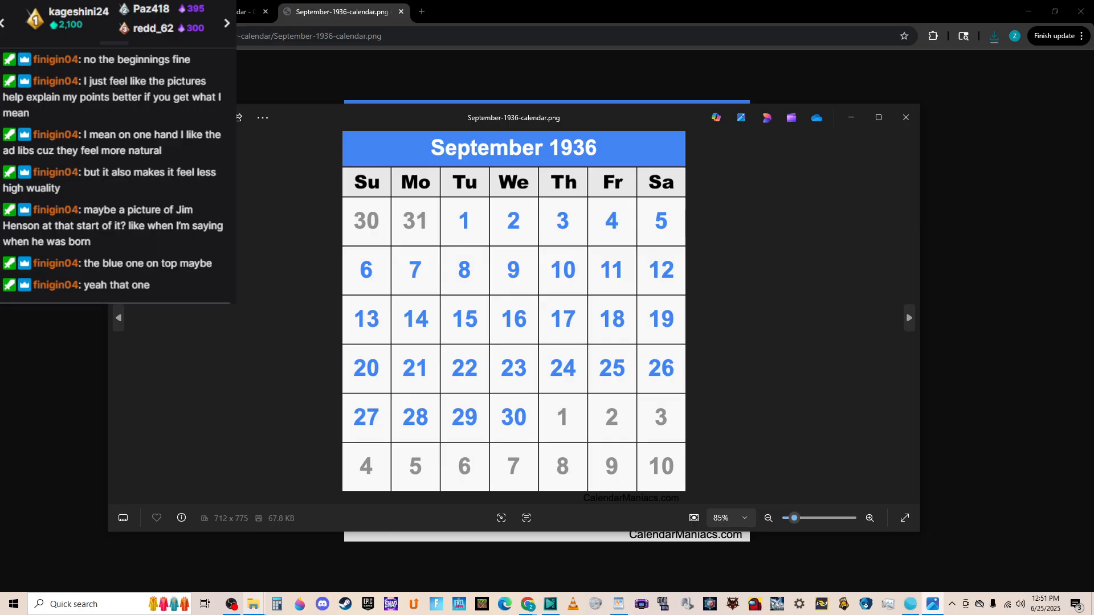
key(Right)
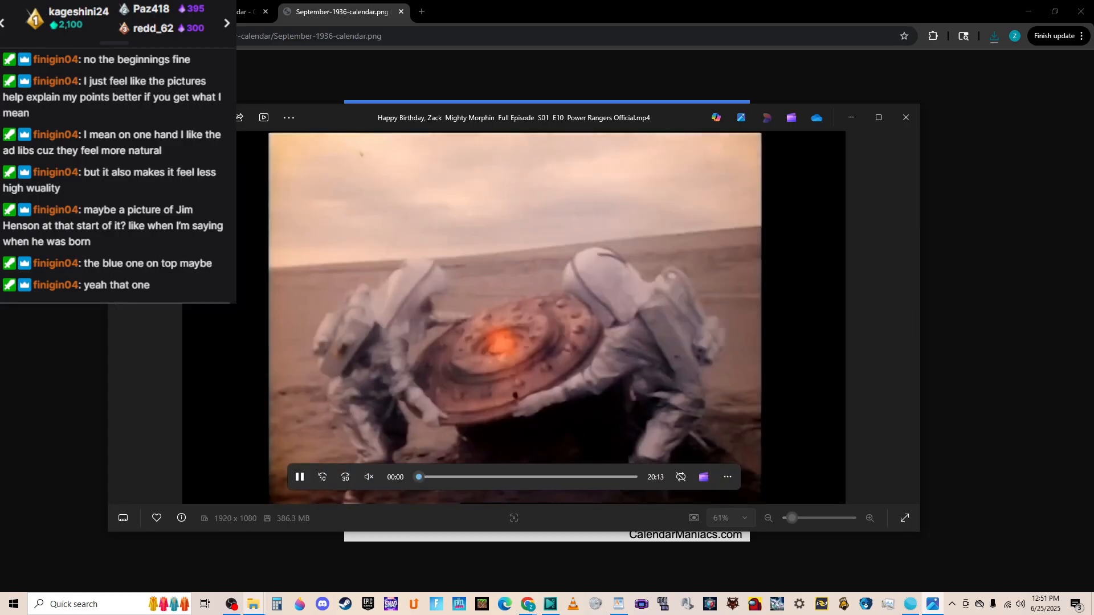
key(Left)
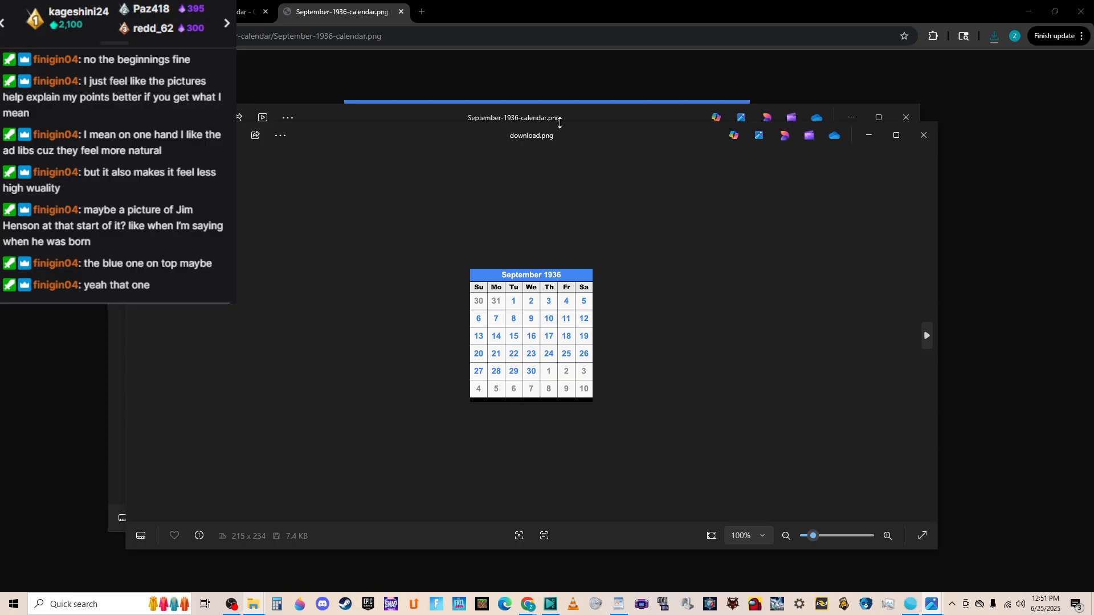
click(924, 135)
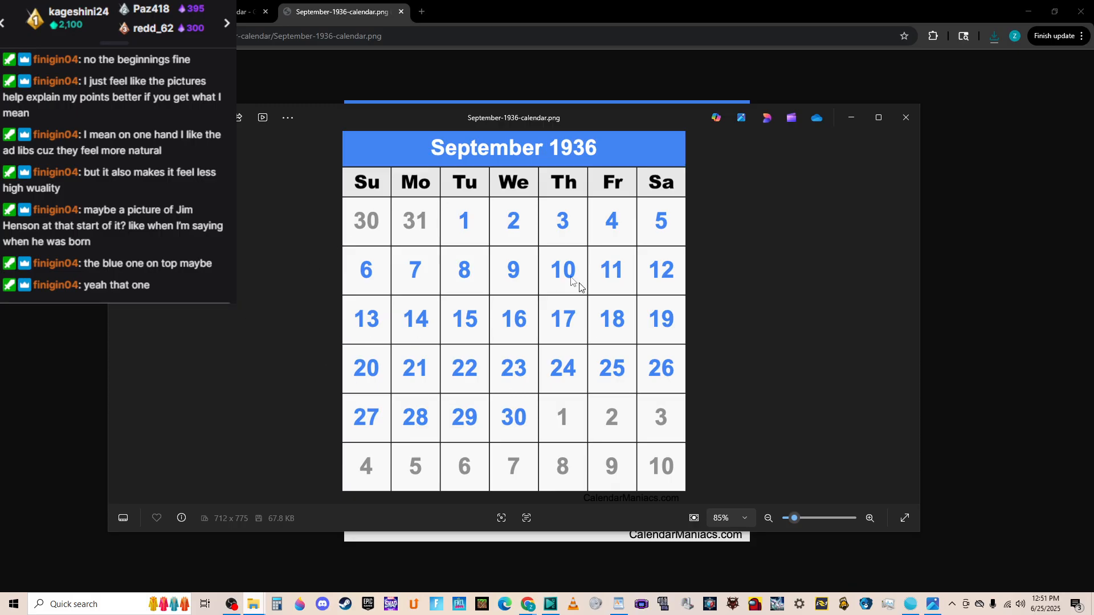
click(894, 125)
Close the full-size calendar image and its Calendar Maniacs preview in Chrome to return to the September 1936 image results.
click(230, 12)
click(334, 10)
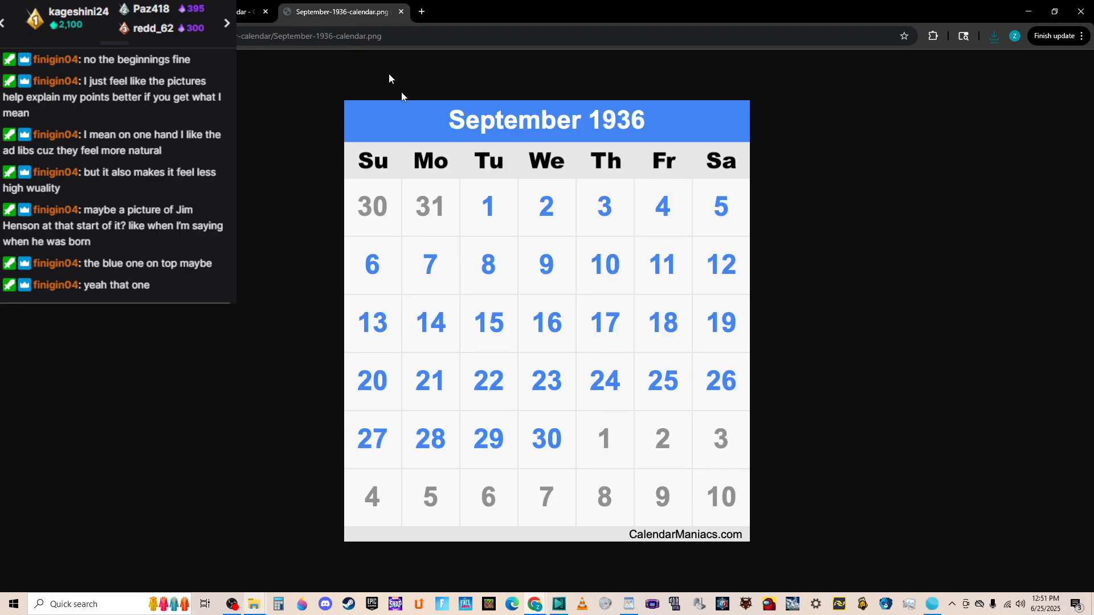
click(401, 11)
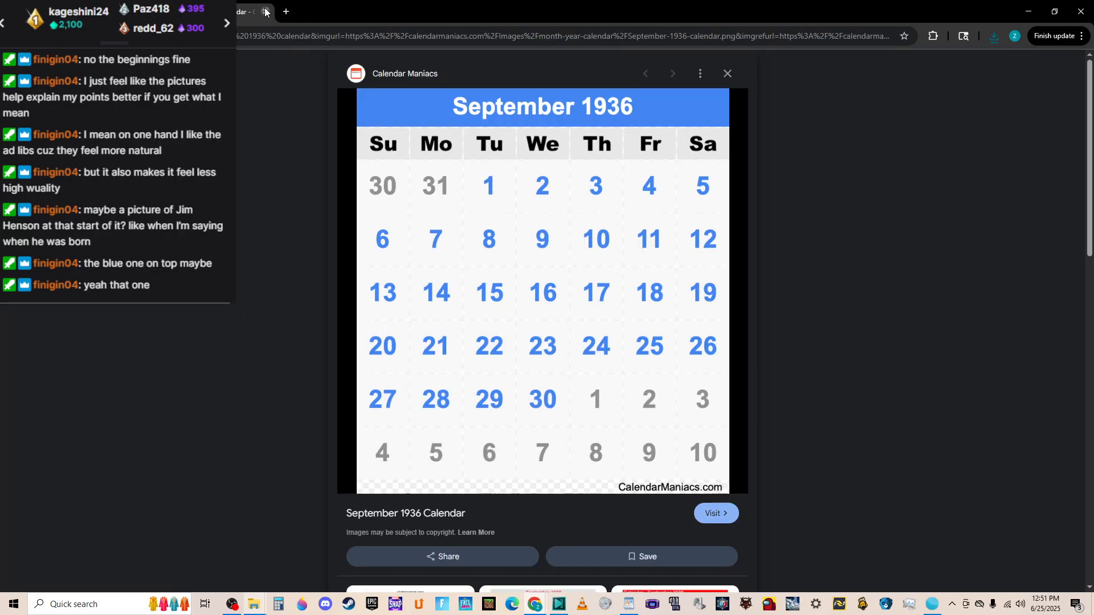
key(Escape)
Reopen the blue September 1936 calendar from Calendar Maniacs as a full-size image, and close it and its preview again.
right_click(420, 221)
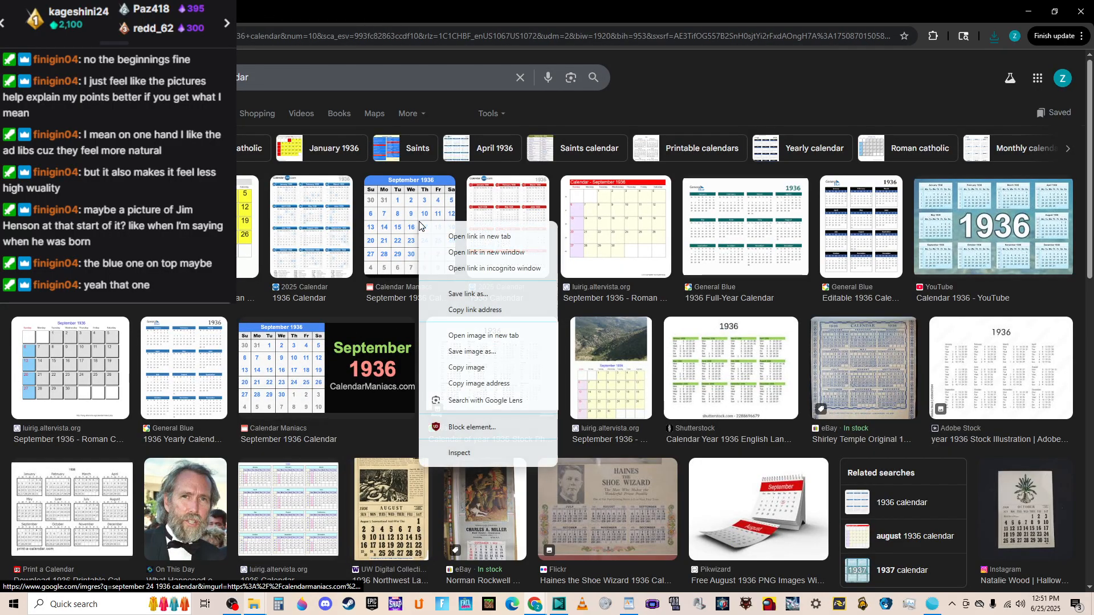
click(442, 236)
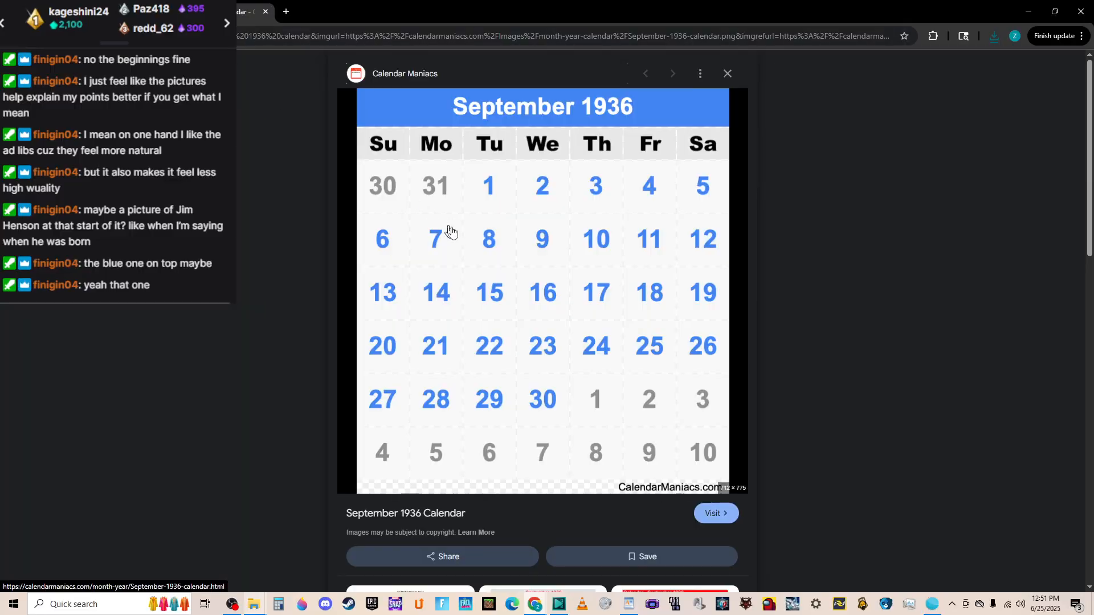
right_click(476, 241)
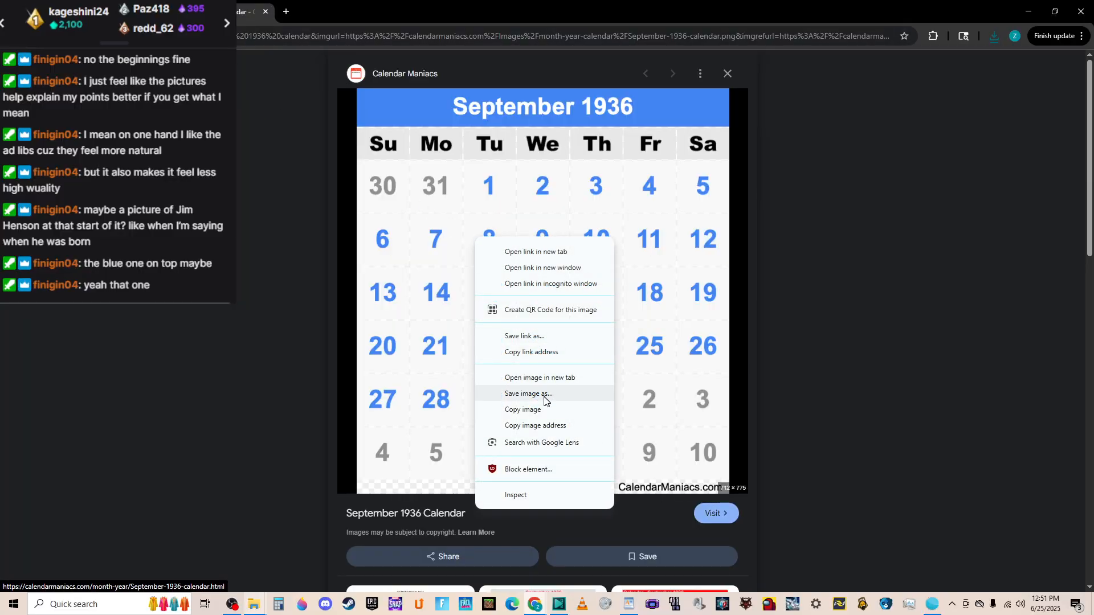
click(557, 379)
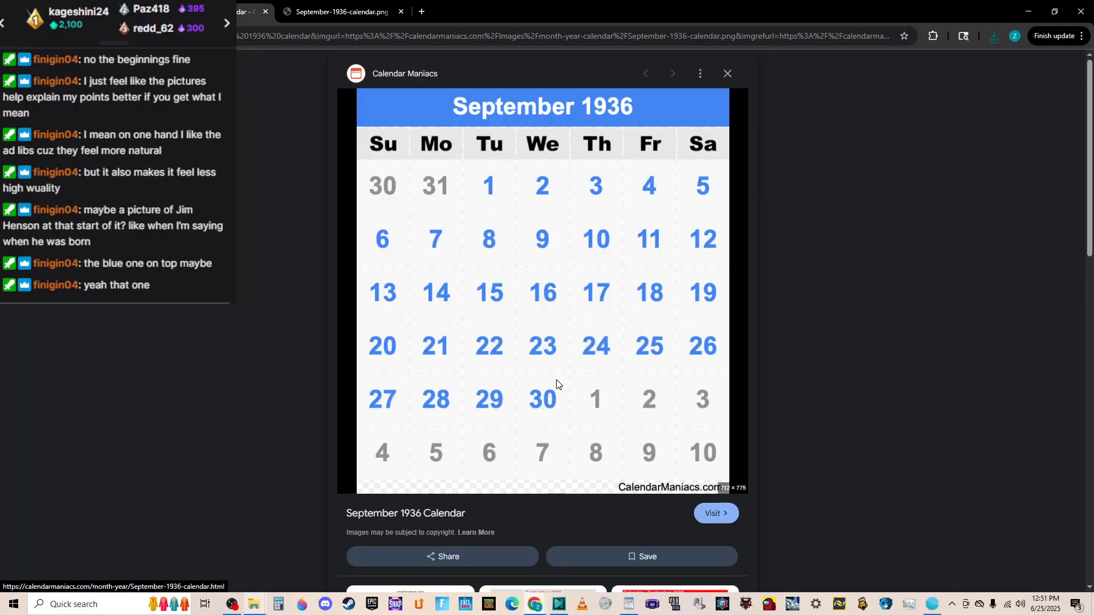
click(342, 11)
right_click(566, 226)
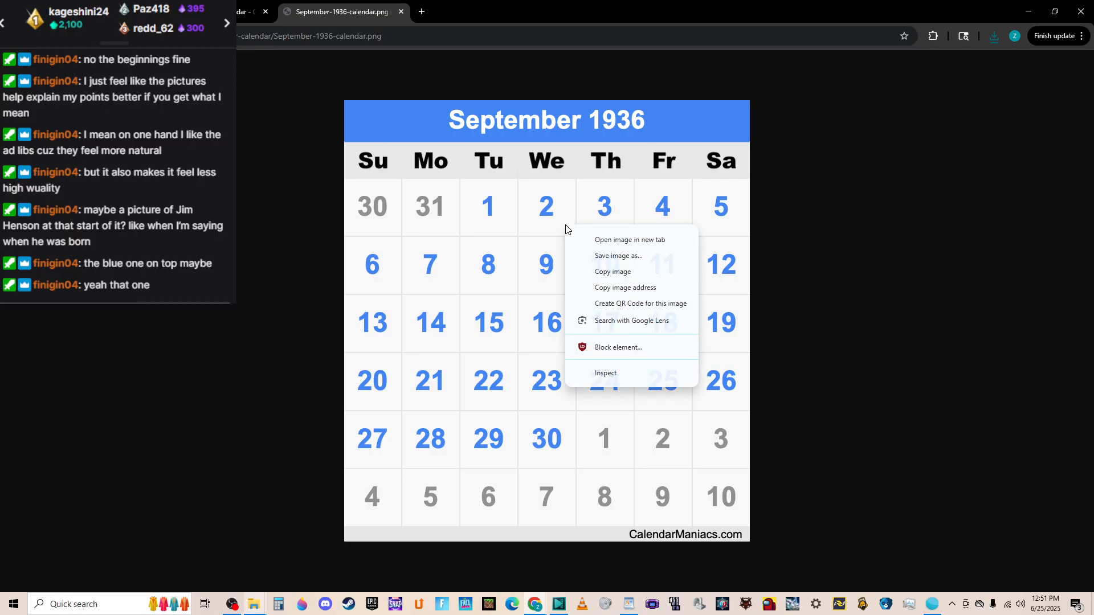
click(401, 12)
click(266, 11)
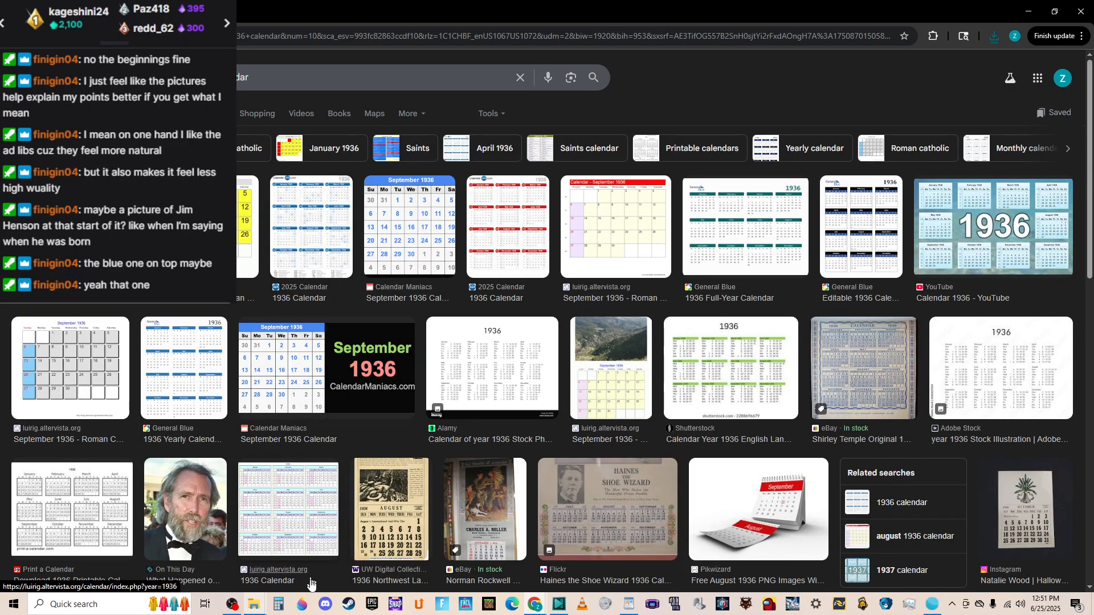
Open the Muppet Vision 3D story project folder and move the downloaded September-1936-calendar.png into it.
mouse_move(540, 606)
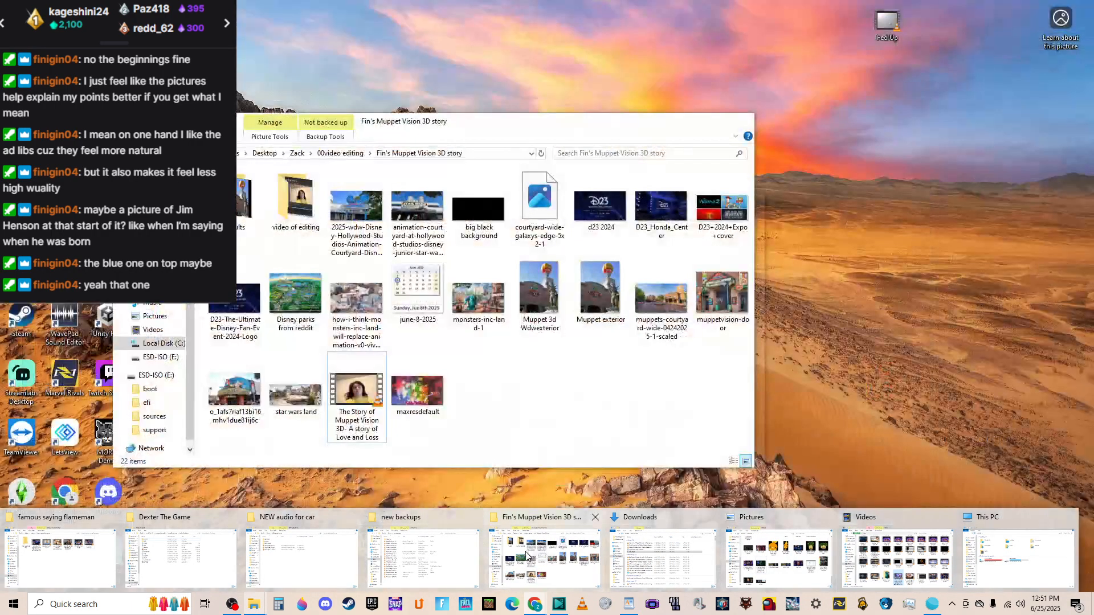
click(544, 555)
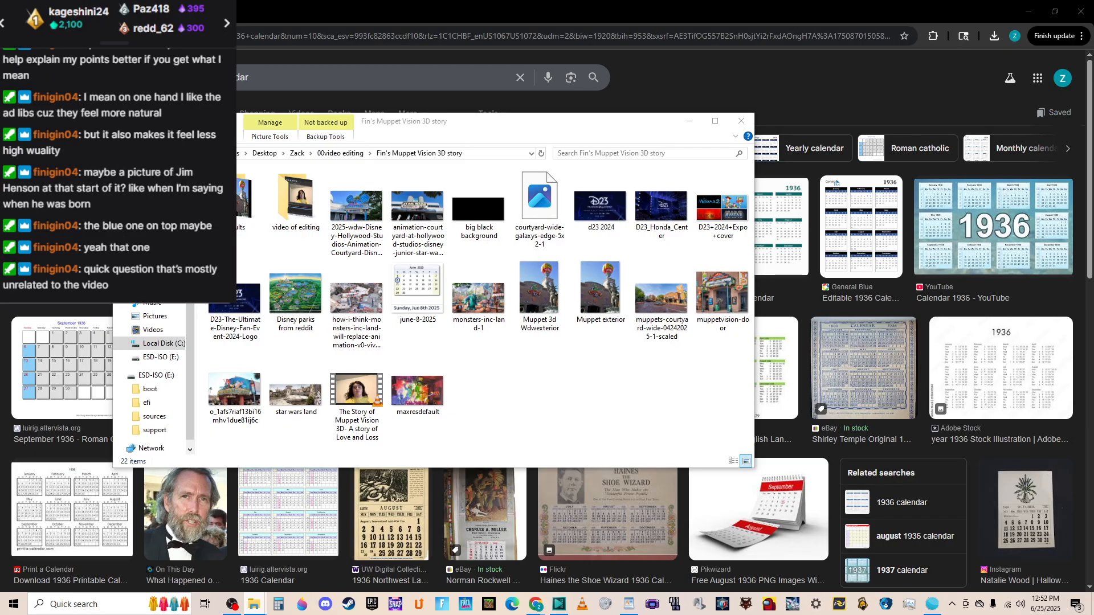
drag(62, 367, 496, 410)
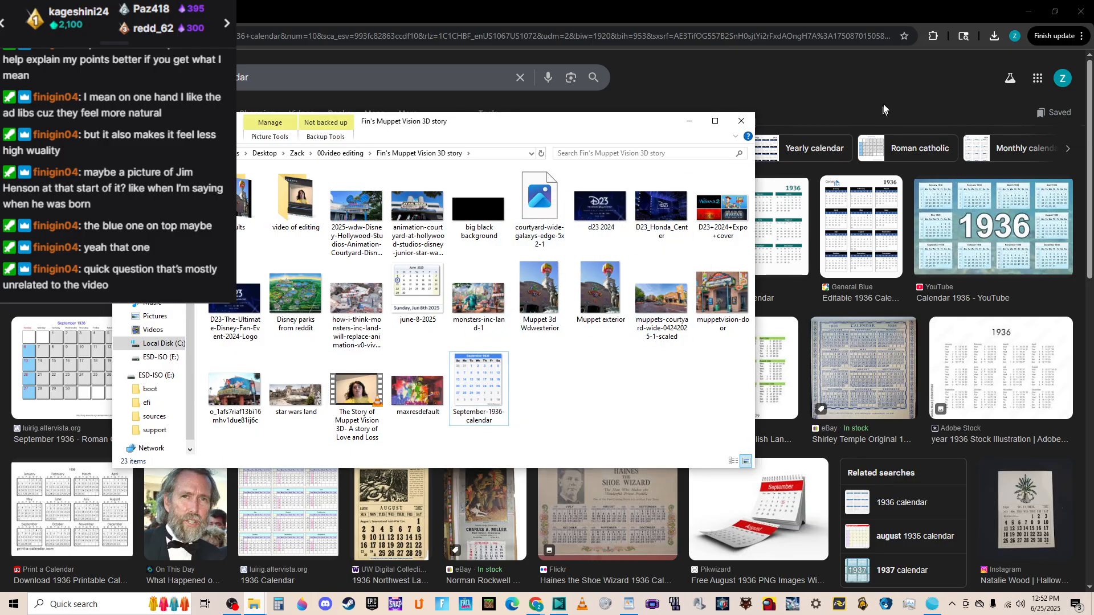
Add September-1936-calendar.png from the project folder to the VSDC timeline, with its clip starting right after the Part 1 title card.
click(1028, 11)
drag(468, 387, 790, 278)
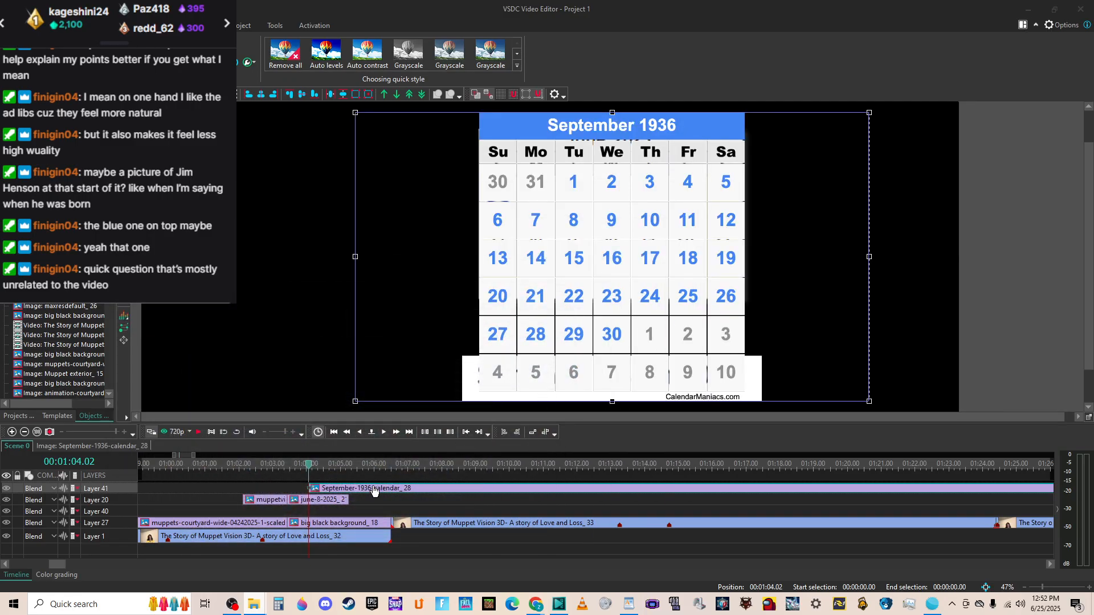
drag(483, 485, 846, 488)
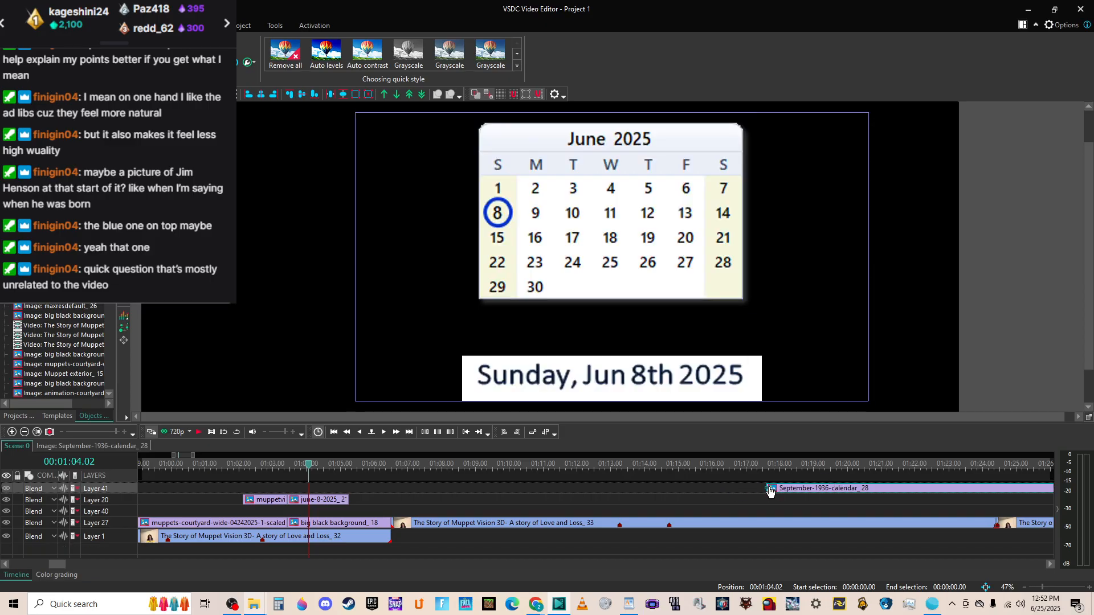
drag(777, 491, 1028, 471)
drag(116, 431, 68, 432)
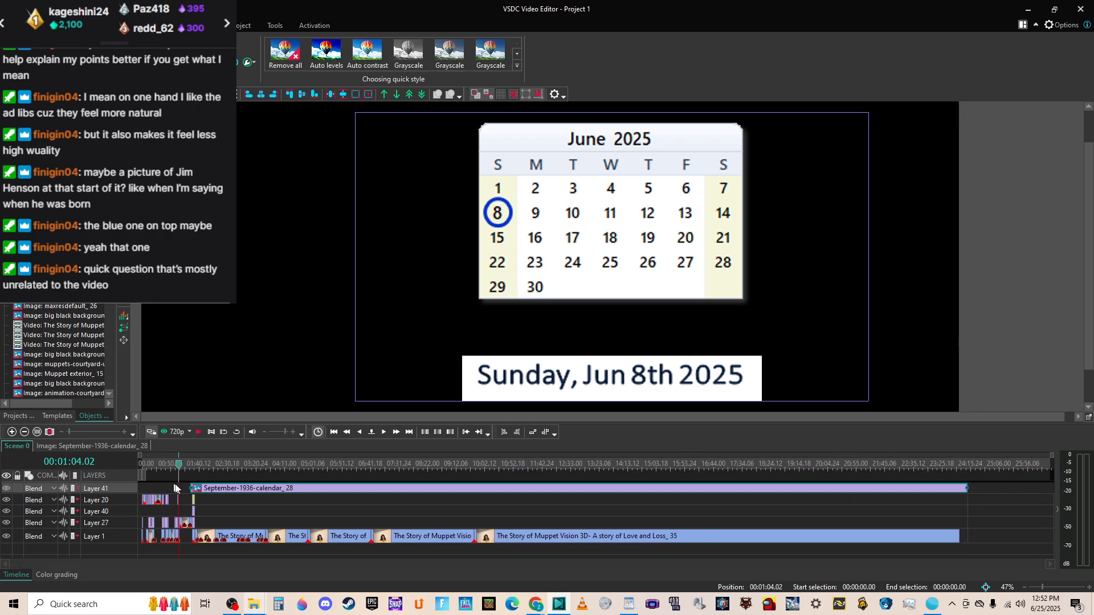
drag(192, 488, 198, 488)
Shorten the September 1936 calendar clip to end at about 2:04 and move it onto Layer 20 beside the Part 1 text.
drag(968, 491, 224, 489)
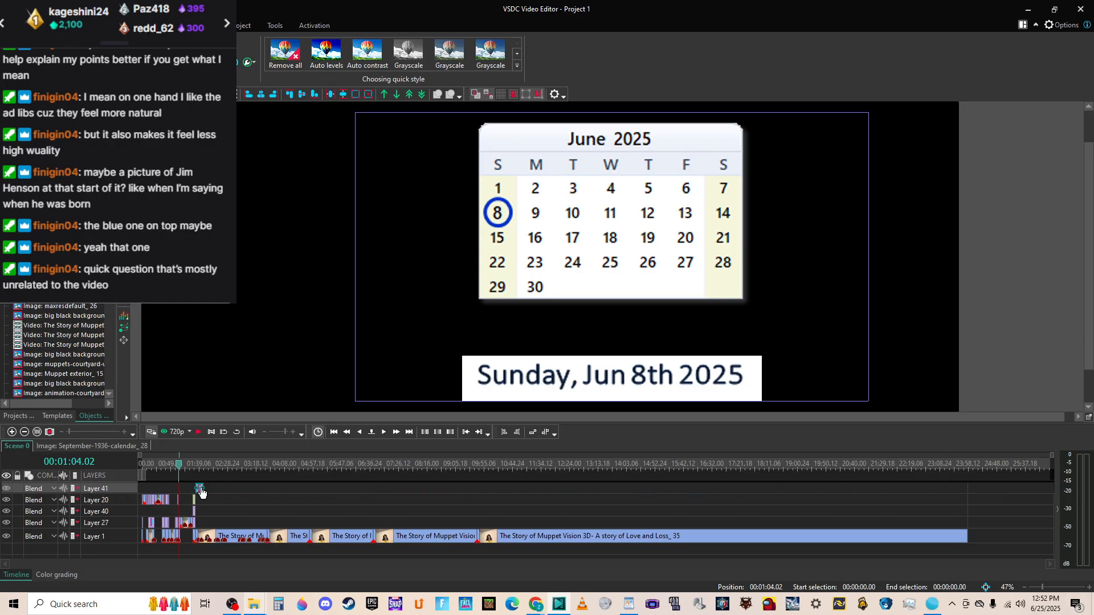
click(70, 430)
drag(71, 431, 112, 430)
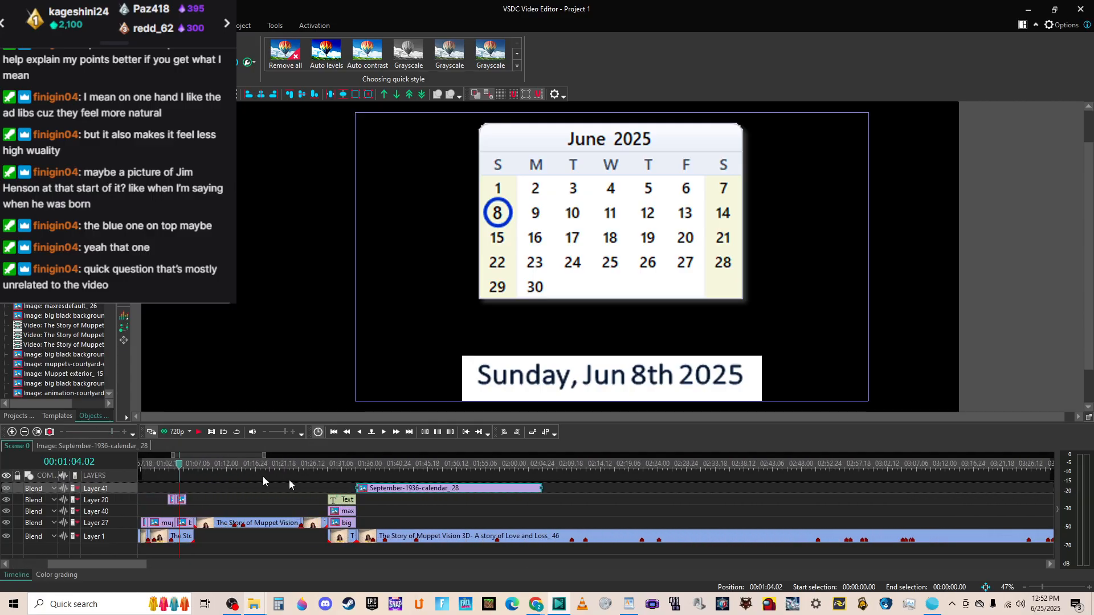
drag(439, 491, 437, 500)
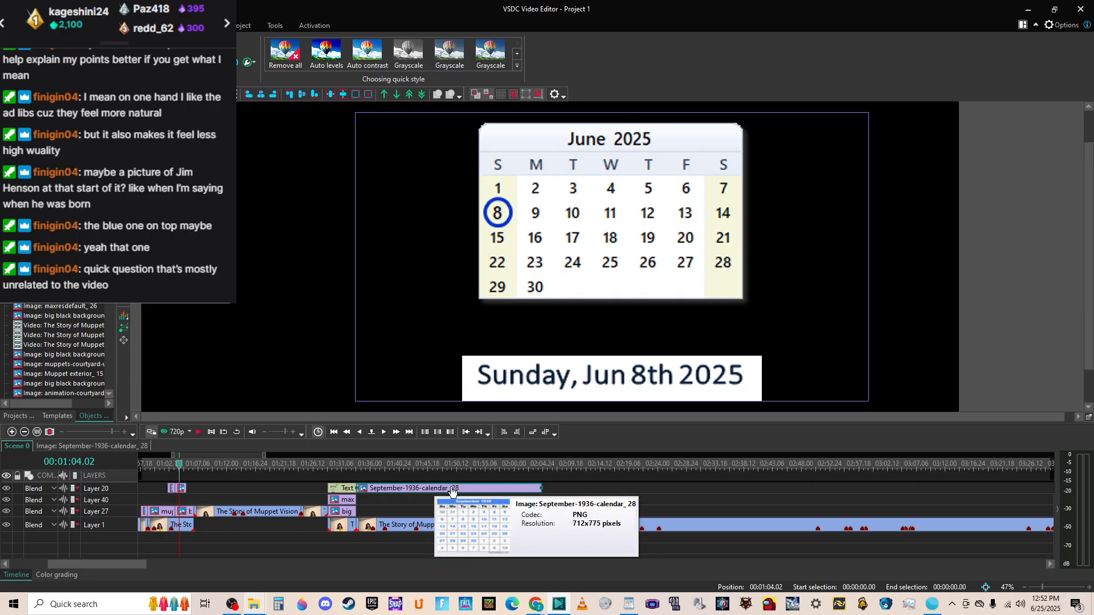
Play from 1:27.24 through the title card into the calendar, and extend Layer 27's big black background under the calendar to about 1:41.
click(321, 463)
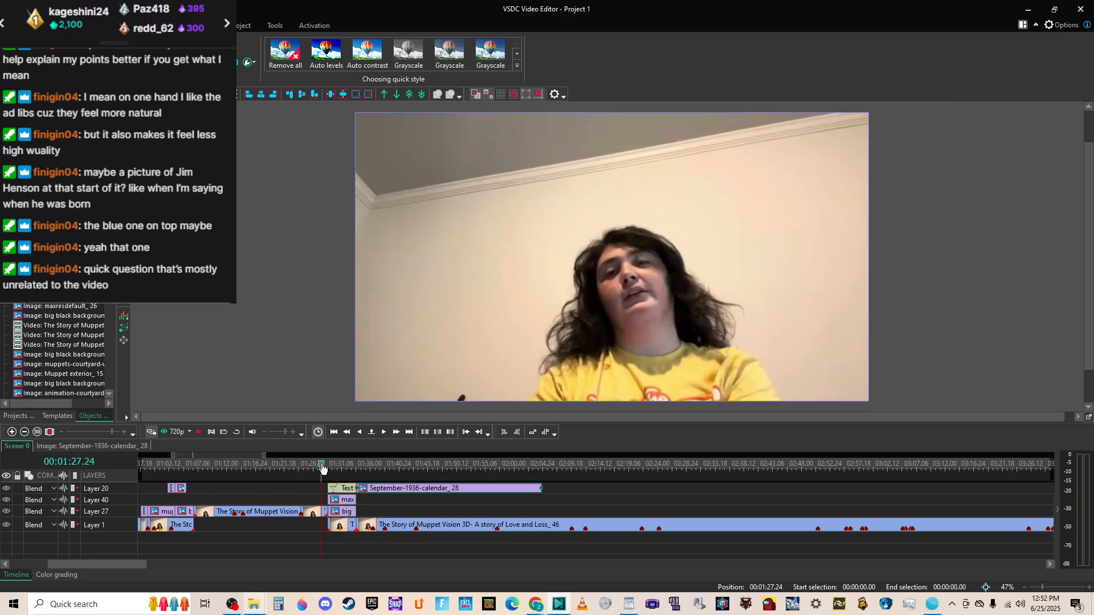
key(space)
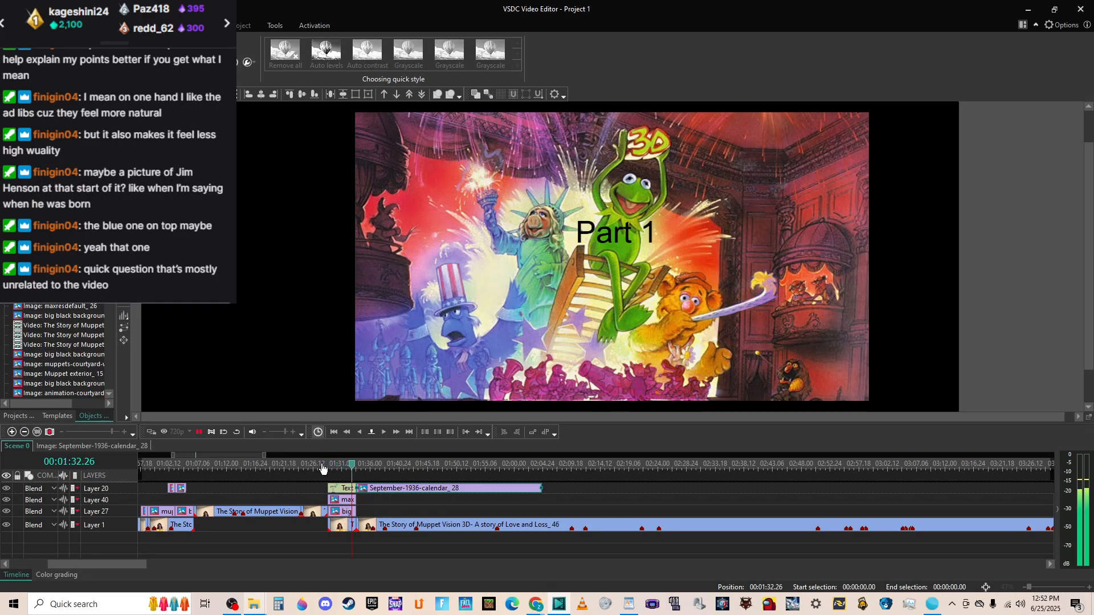
key(space)
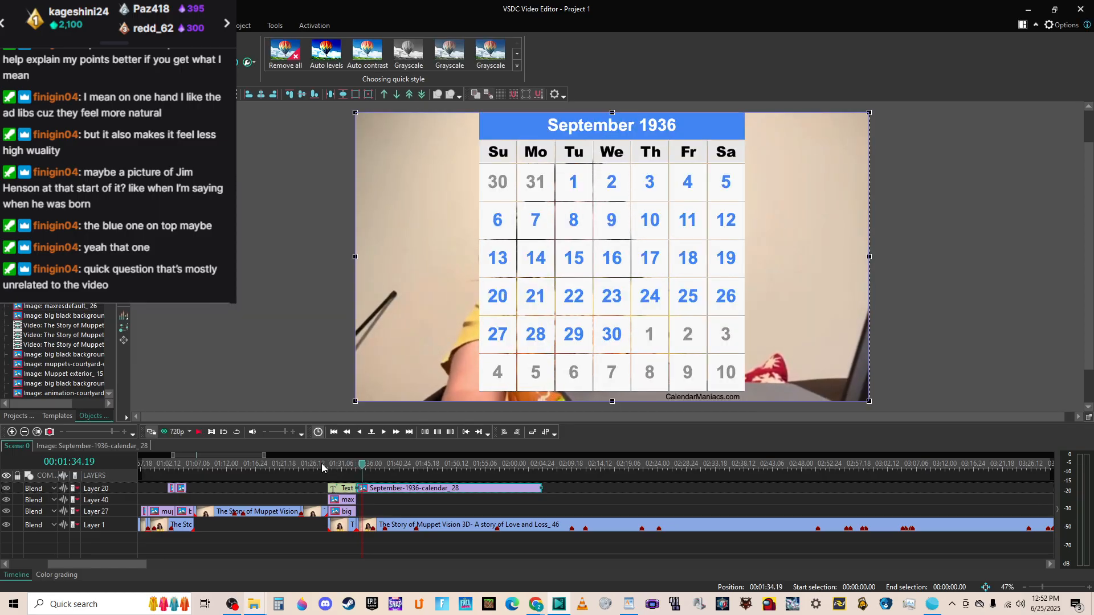
click(350, 512)
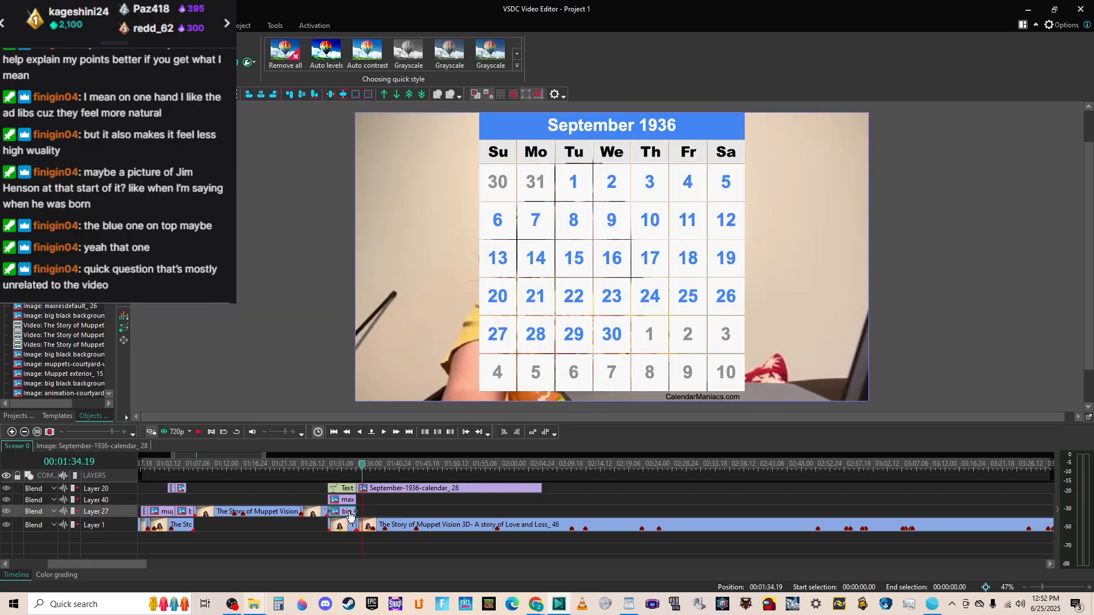
drag(356, 512, 401, 513)
Play on to 1:37.28, trim the calendar clip and black background to end there, and place the calendar on Layer 40.
key(space)
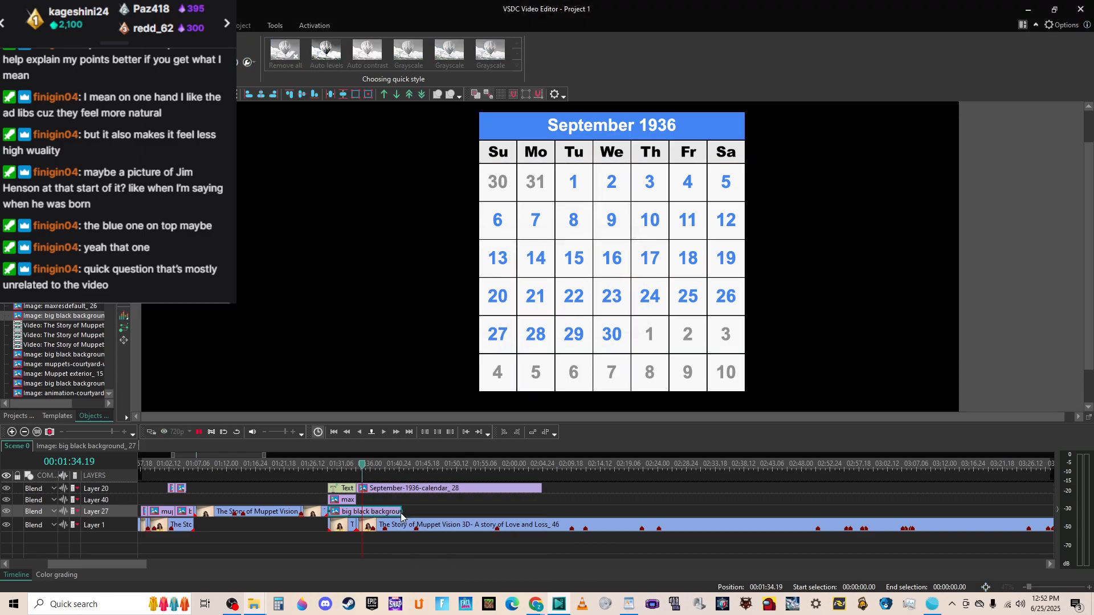
key(space)
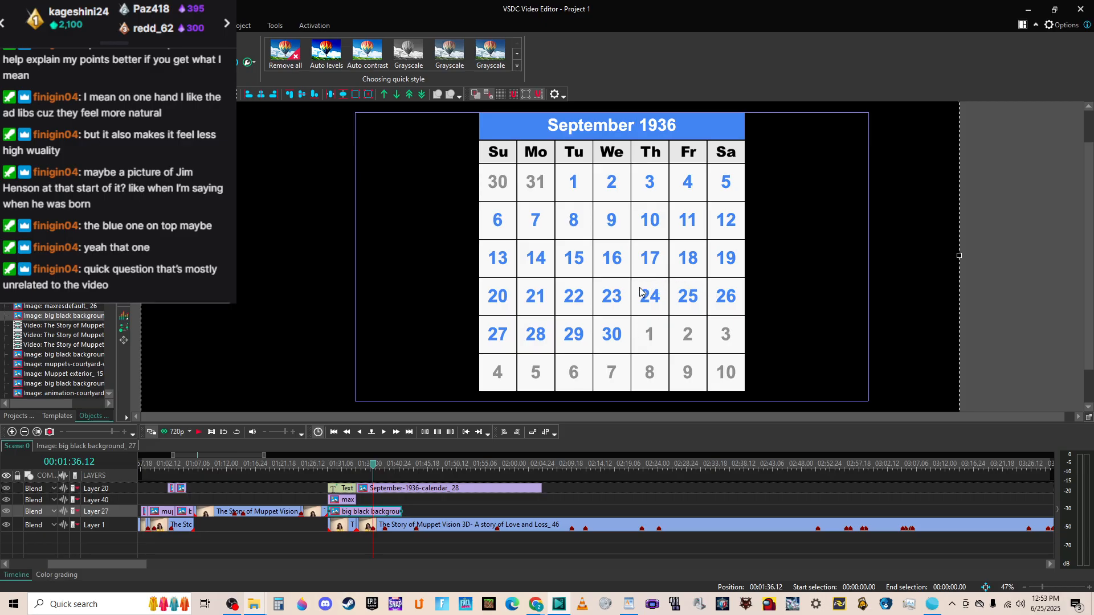
key(space)
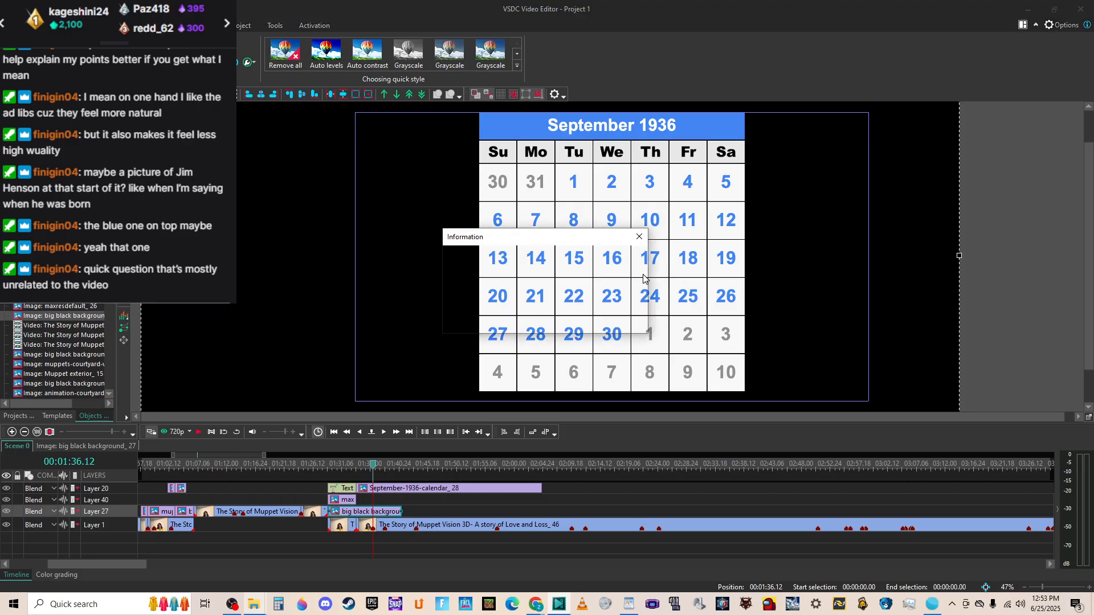
key(space)
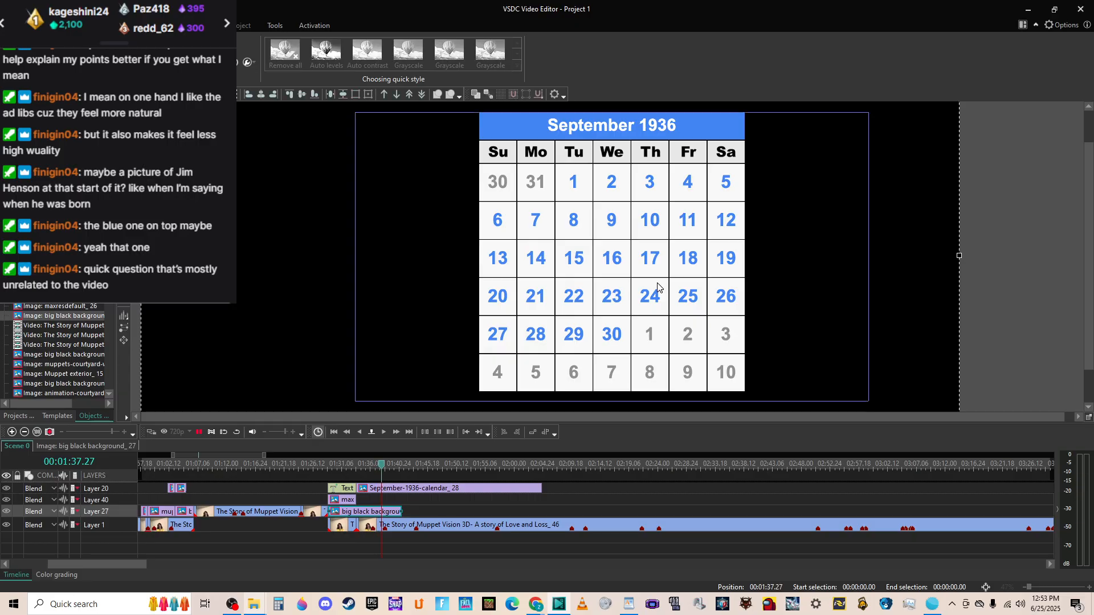
click(386, 489)
drag(540, 488, 366, 501)
click(398, 511)
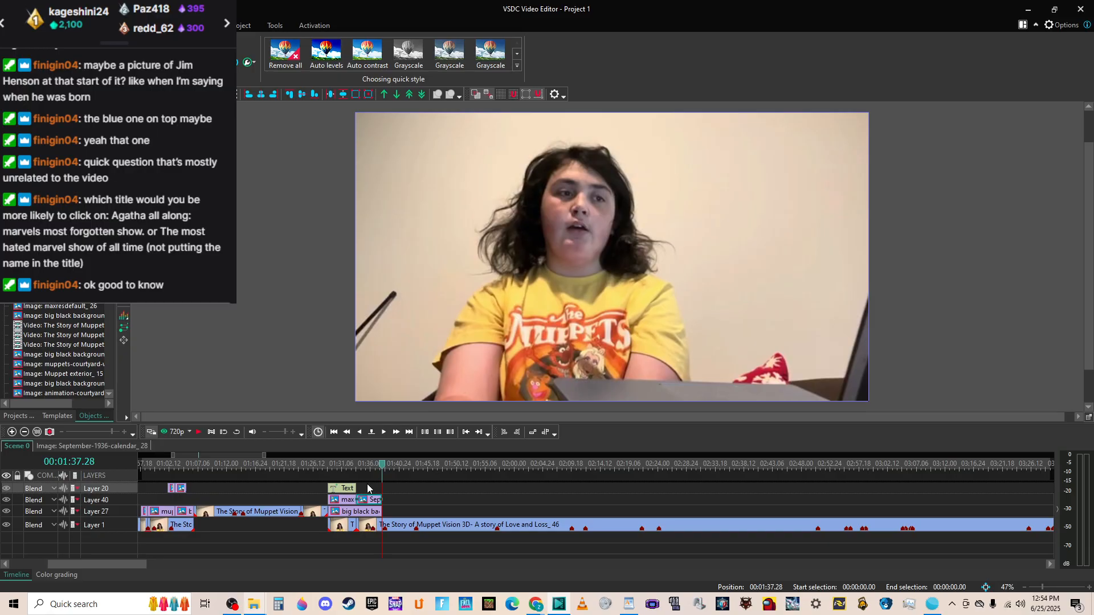
Play the September 1936 calendar section from 1:33.21 and stop at 1:36.01.
click(357, 462)
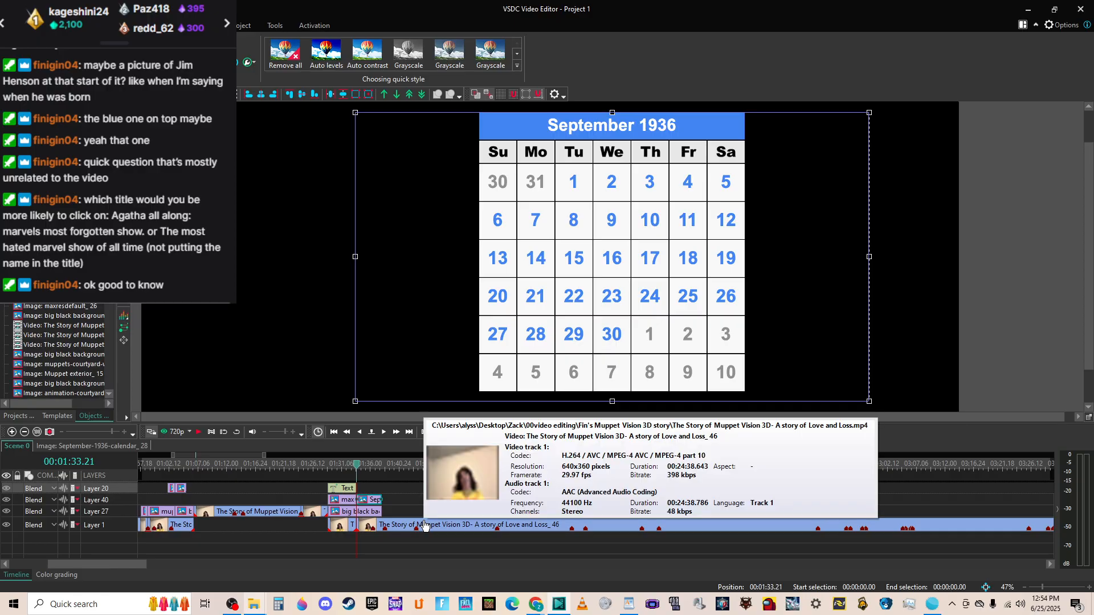
key(space)
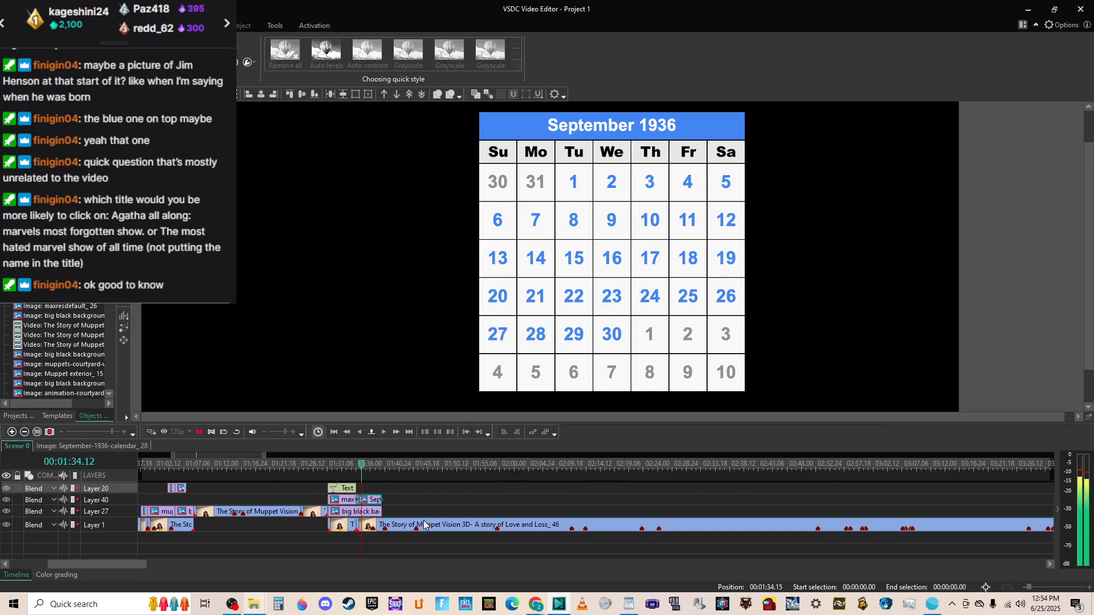
key(space)
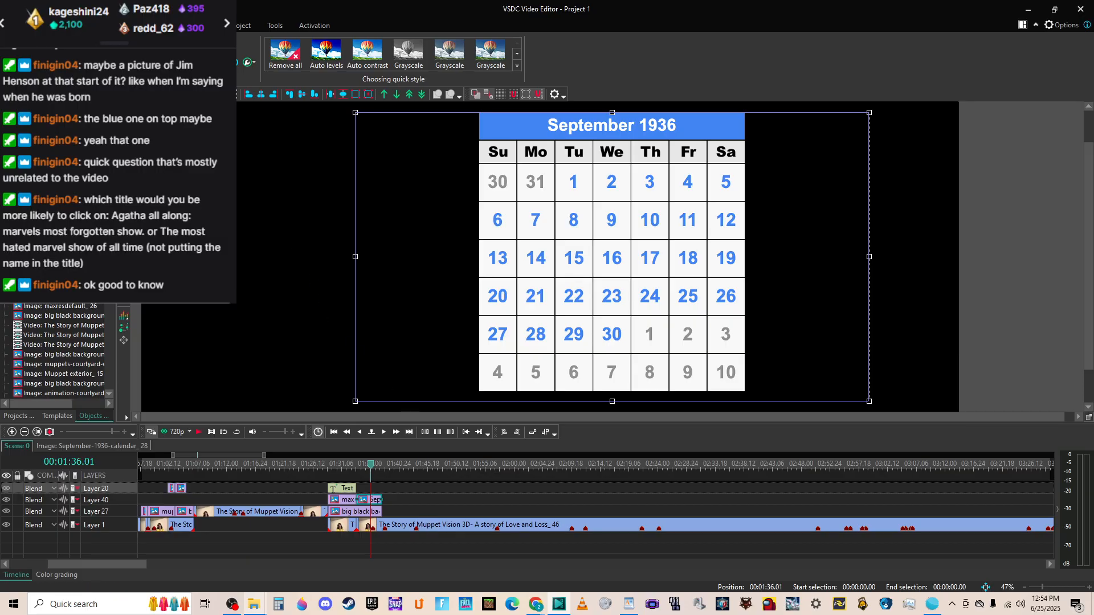
Try to circle the 24 on the calendar with an ellipse starting at 1:36.01, and delete the ellipse.
key(ctrl+v)
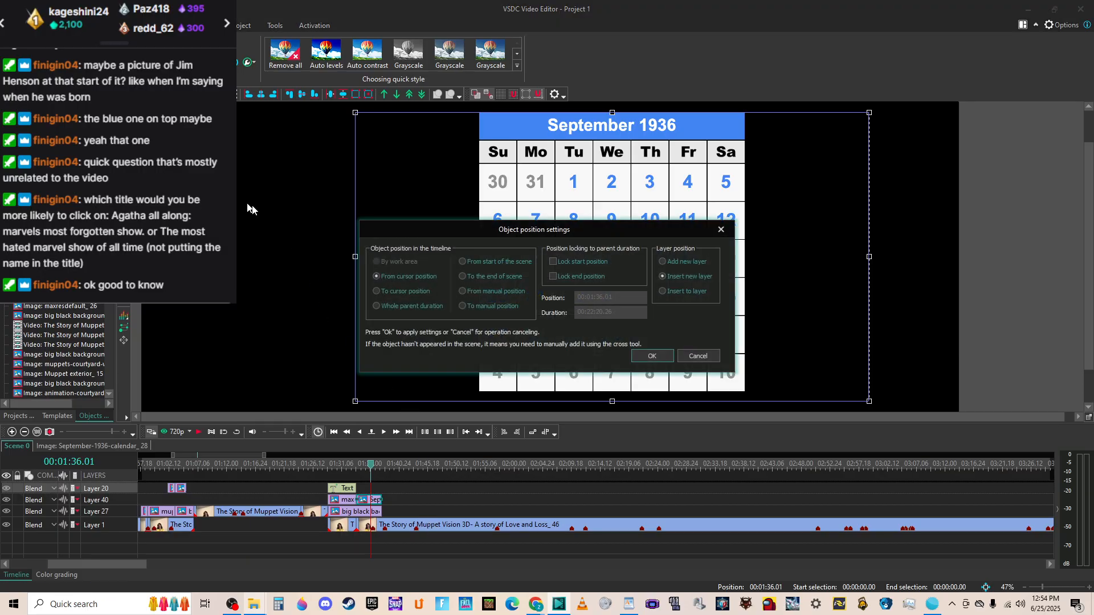
click(652, 356)
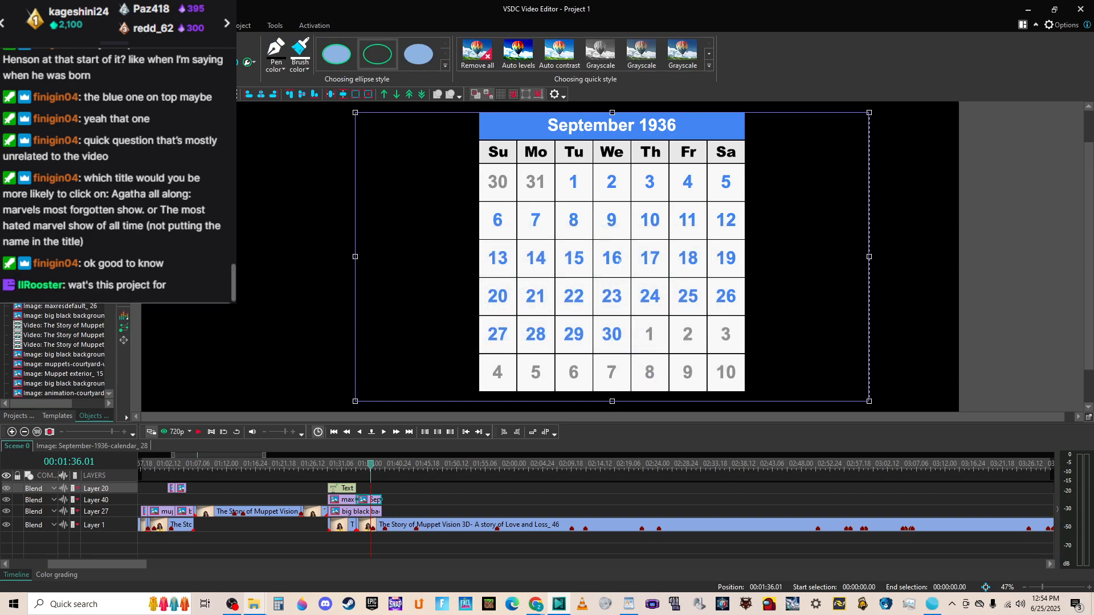
drag(632, 281, 668, 316)
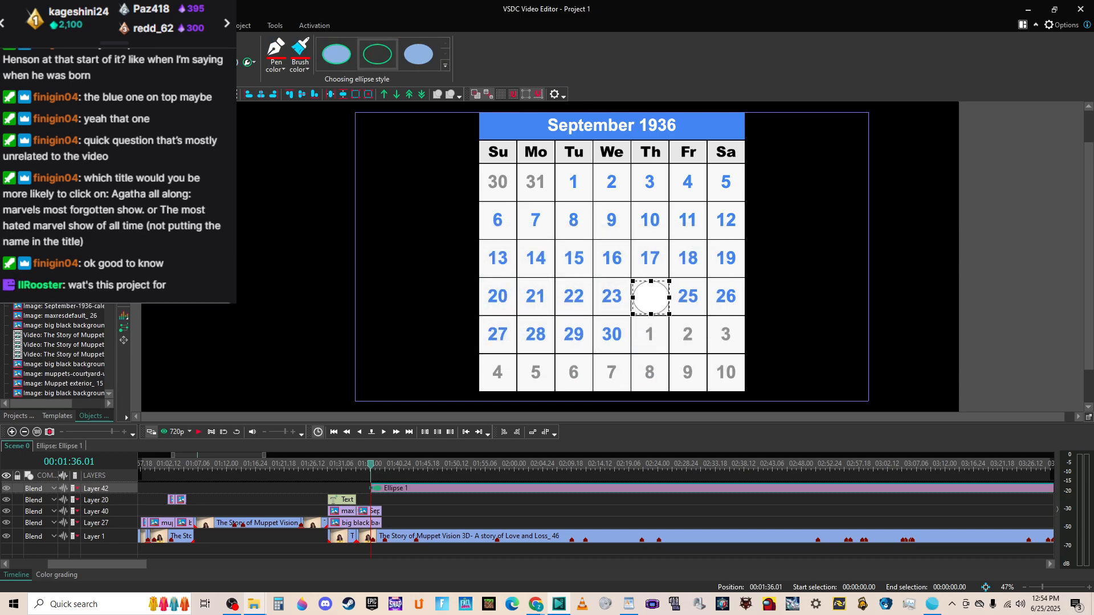
drag(668, 315, 667, 313)
click(685, 300)
click(653, 303)
key(Delete)
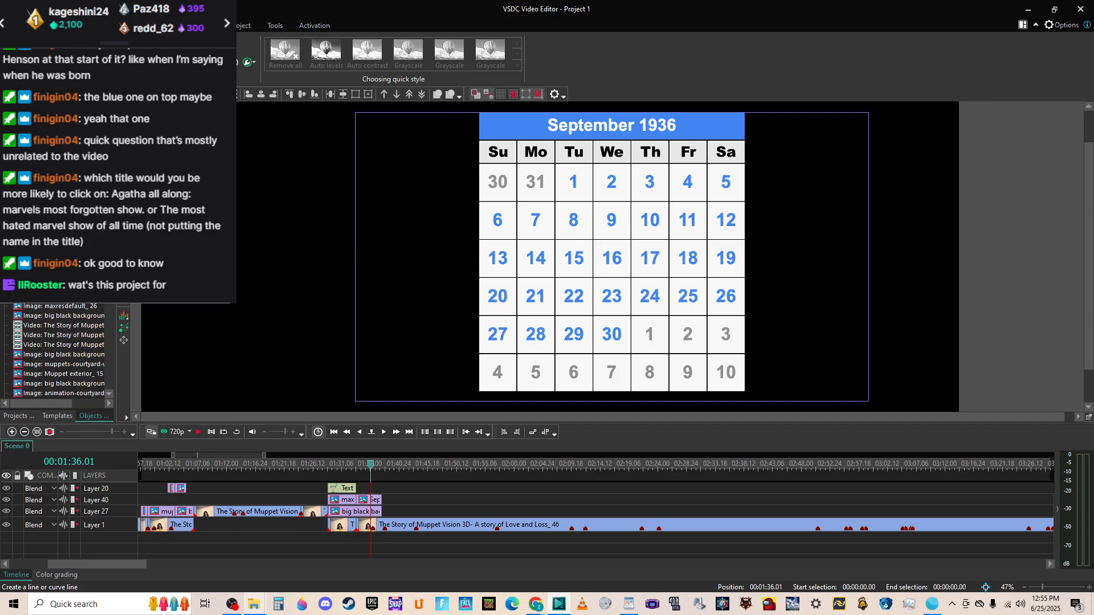
Try to sketch a curved line around the 24 on the calendar, starting at 1:36.01 on a new layer.
click(124, 142)
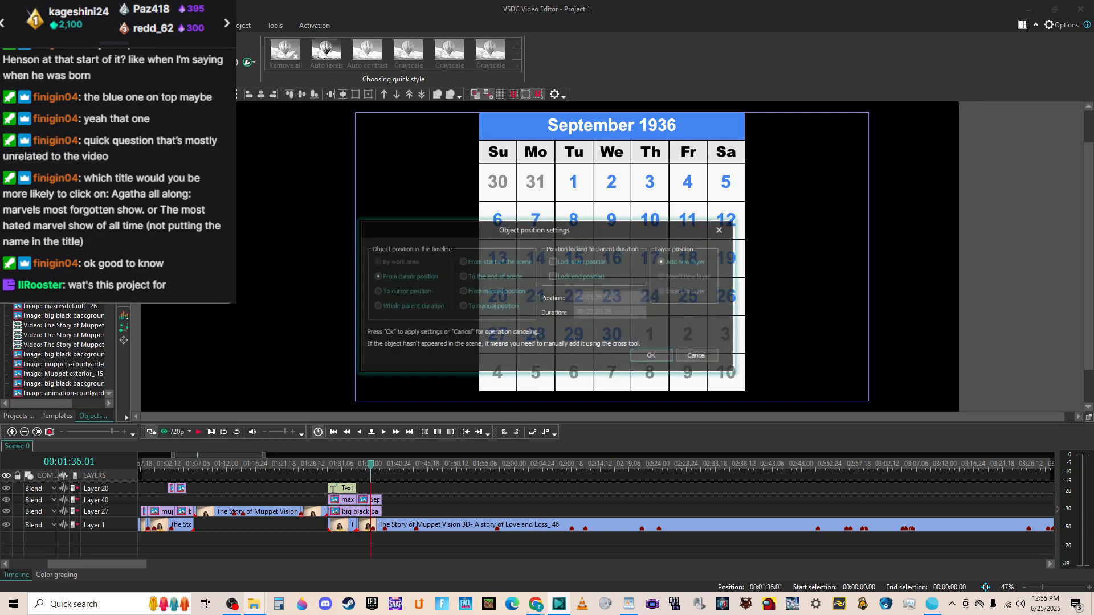
click(642, 358)
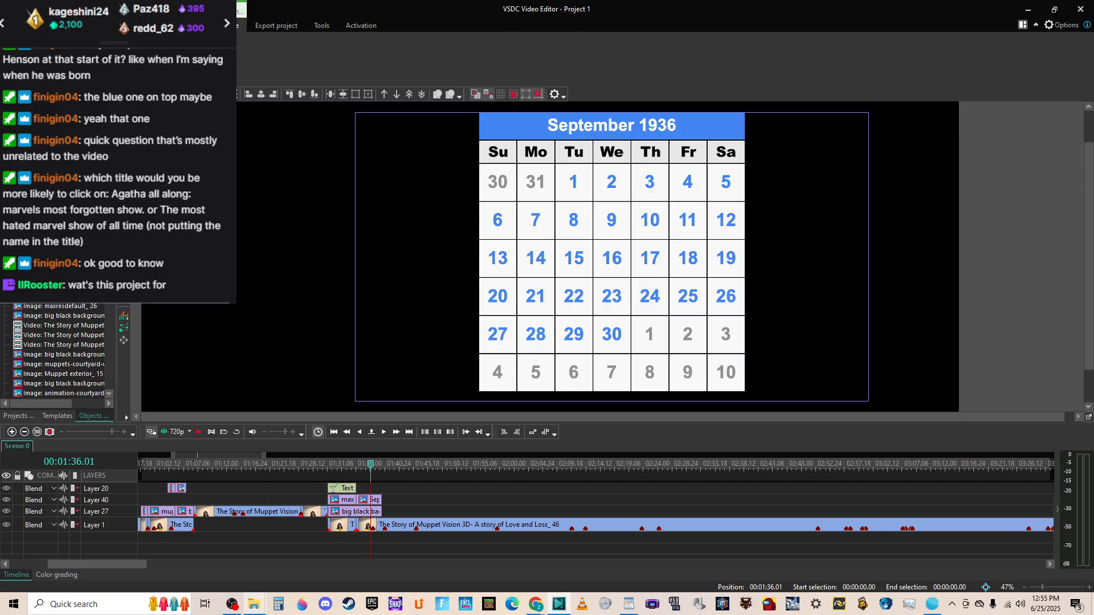
drag(640, 310, 663, 281)
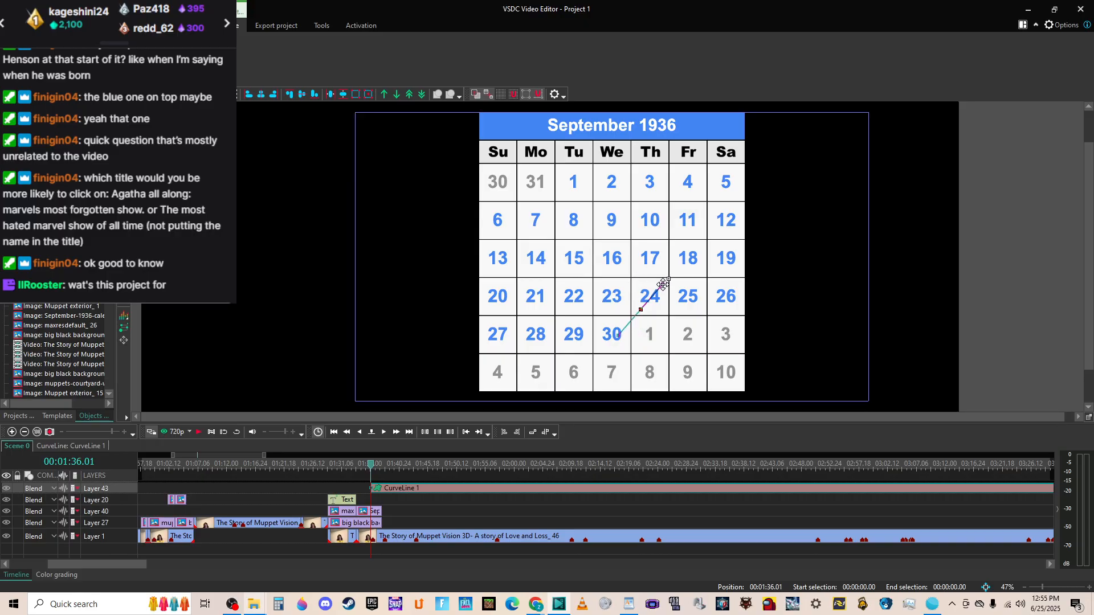
drag(654, 295, 635, 353)
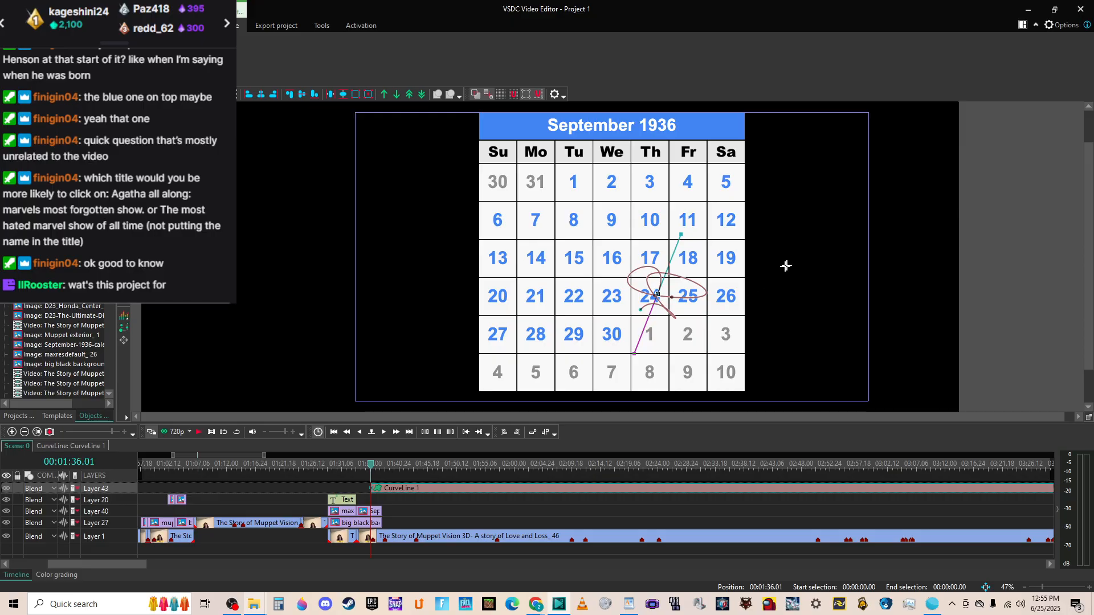
click(999, 219)
drag(733, 309, 530, 233)
drag(619, 279, 700, 362)
Undo the curve's points back to its starting point just below the 24.
key(Escape)
key(ctrl+z)
key(ctrl+z)
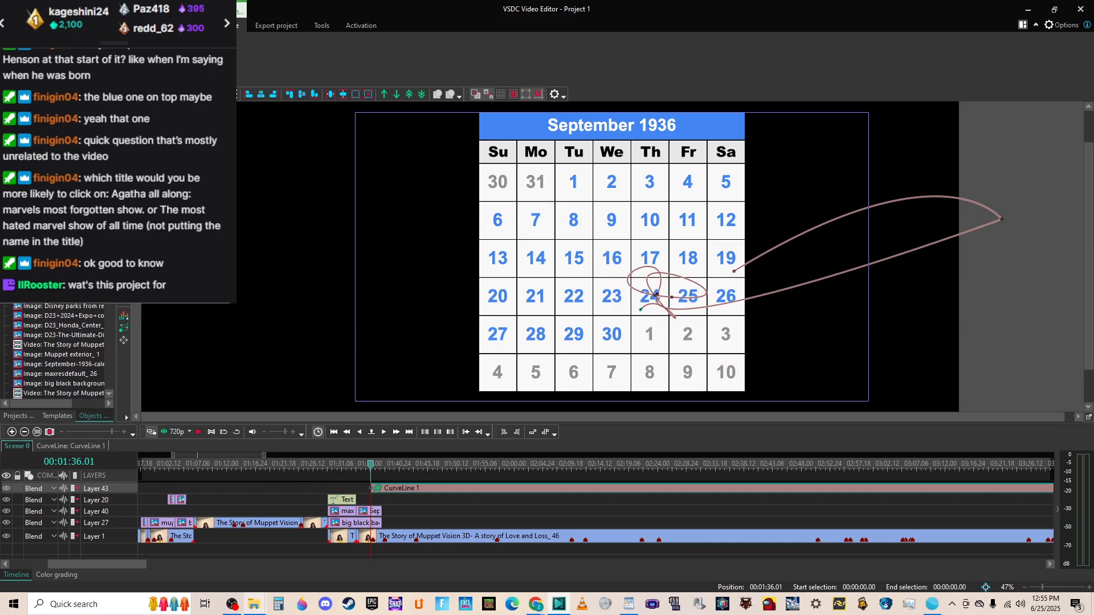
key(ctrl+z)
key(ctrl+z)
key(ctrl+z)
key(ctrl+z)
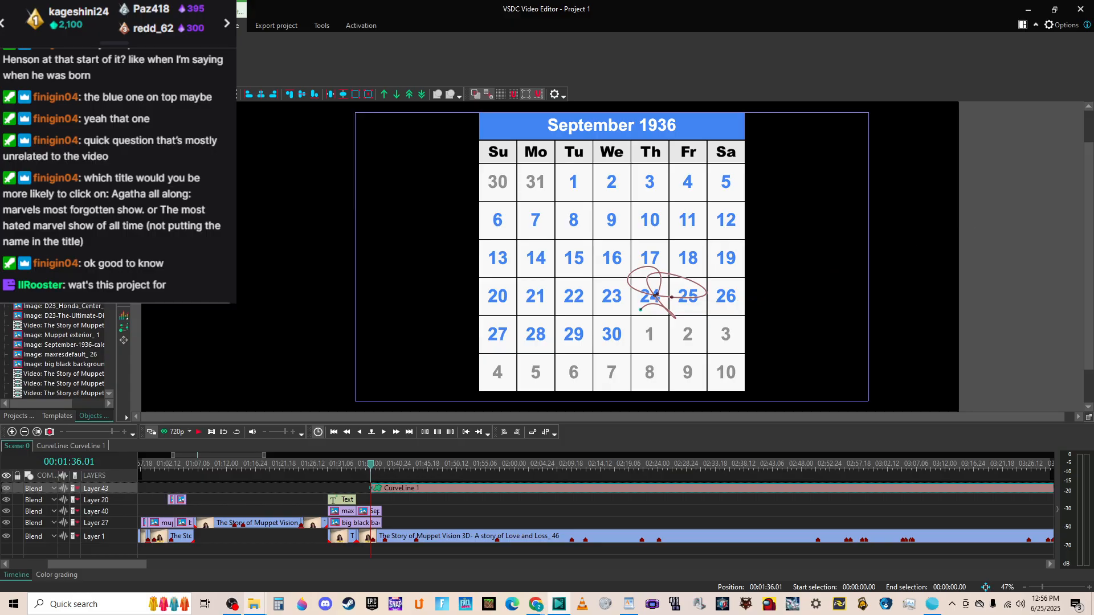
key(ctrl+z)
key(ctrl+z)
key(ctrl+z)
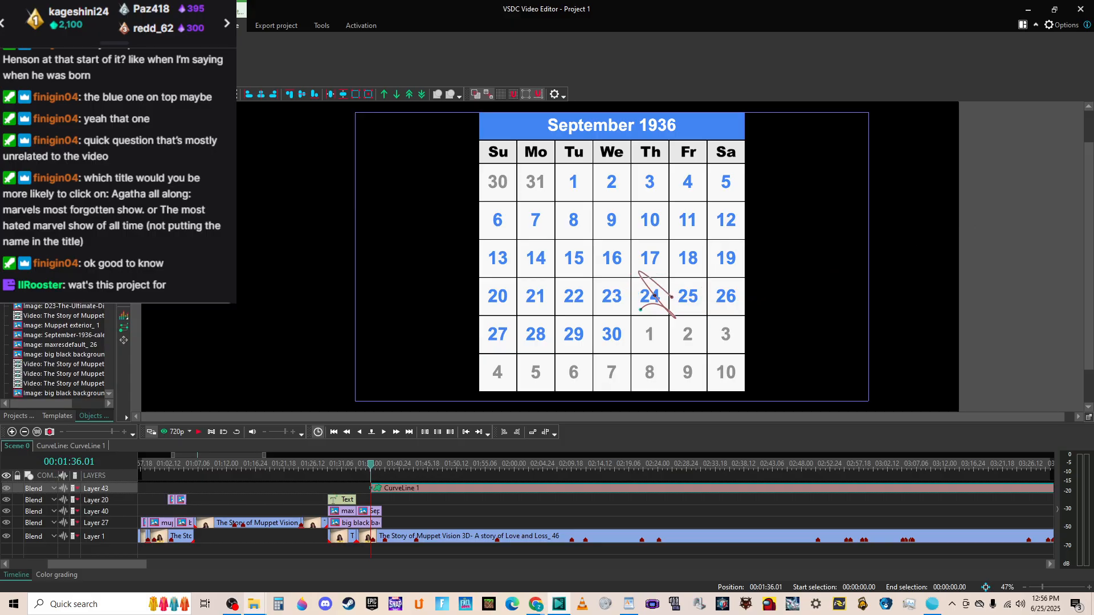
key(ctrl+z)
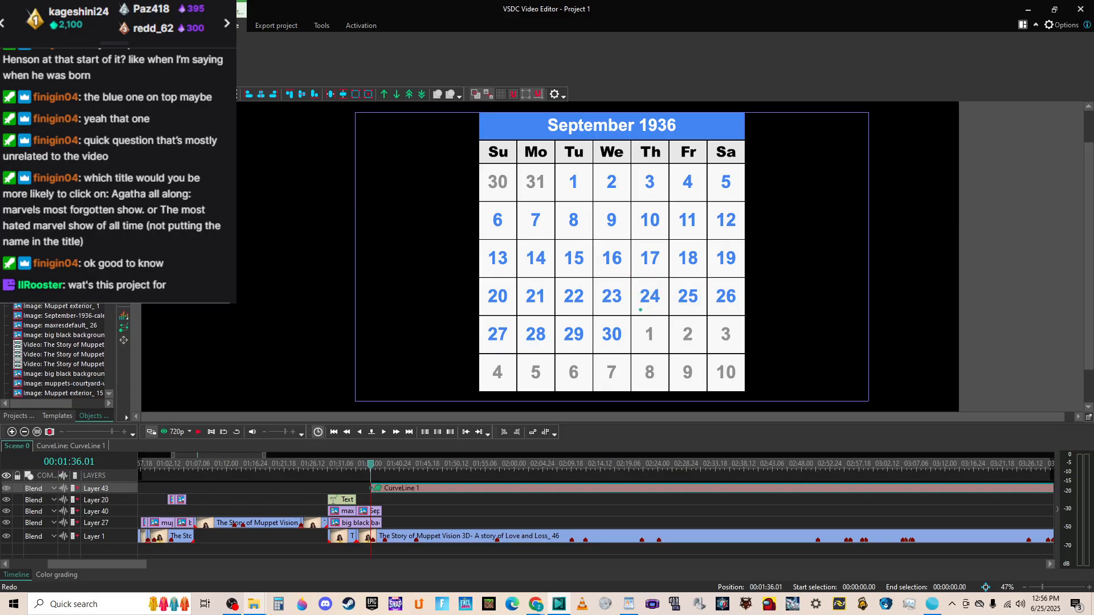
key(ctrl+z)
Add curve points around the edge of the 24 and move the curve line's clip onto Layer 20.
click(666, 301)
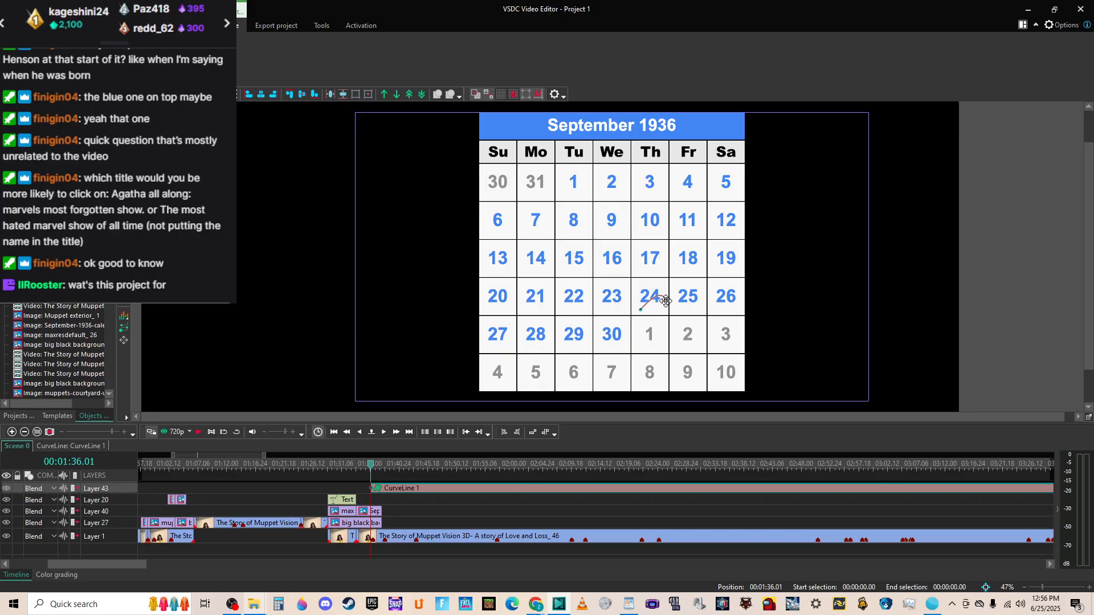
click(666, 301)
click(658, 282)
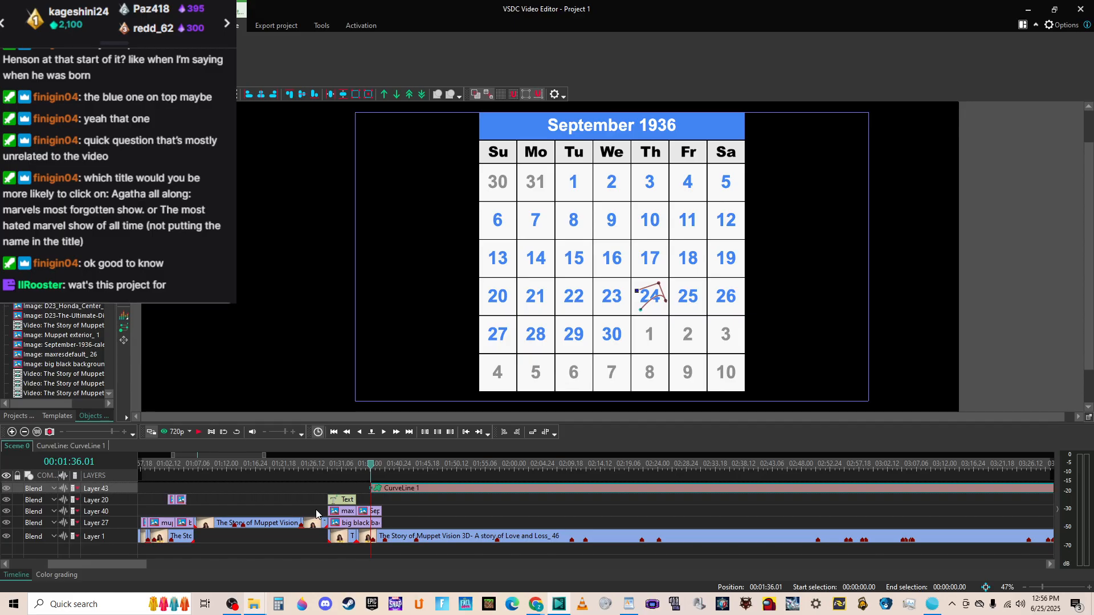
click(398, 493)
drag(398, 494, 394, 495)
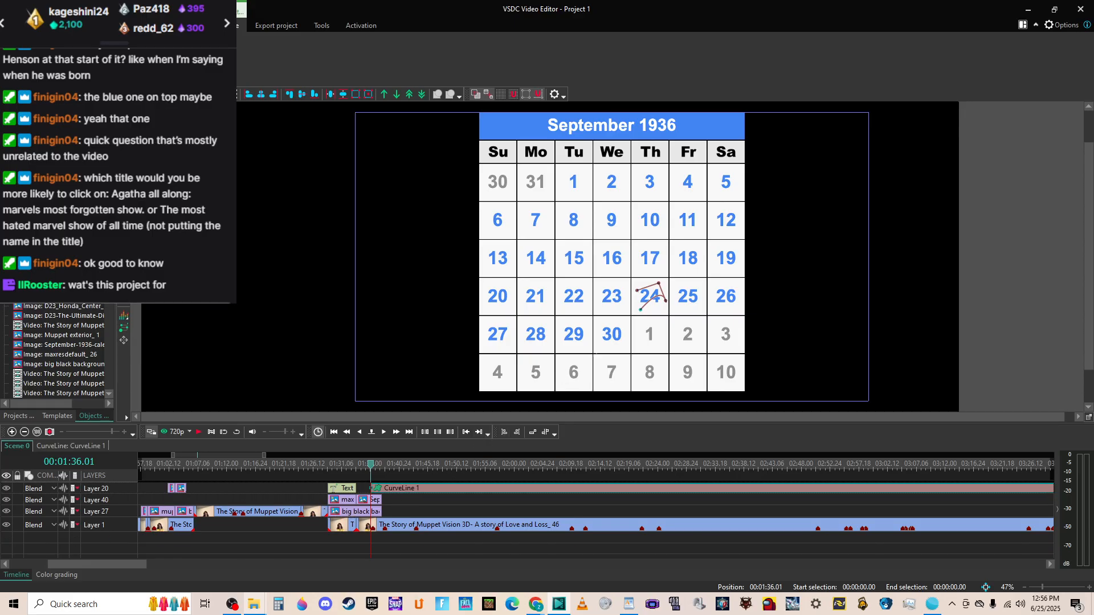
Try bending the curve with a point above the 24 and pulling that point over to the 21, and undo both changes.
drag(649, 286, 662, 360)
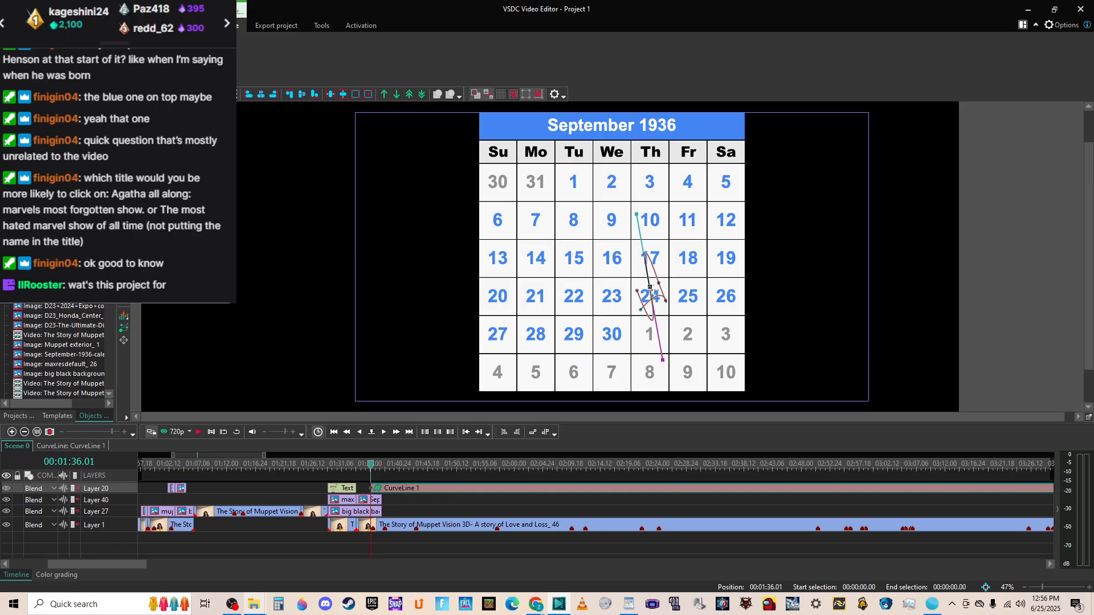
drag(649, 287, 515, 312)
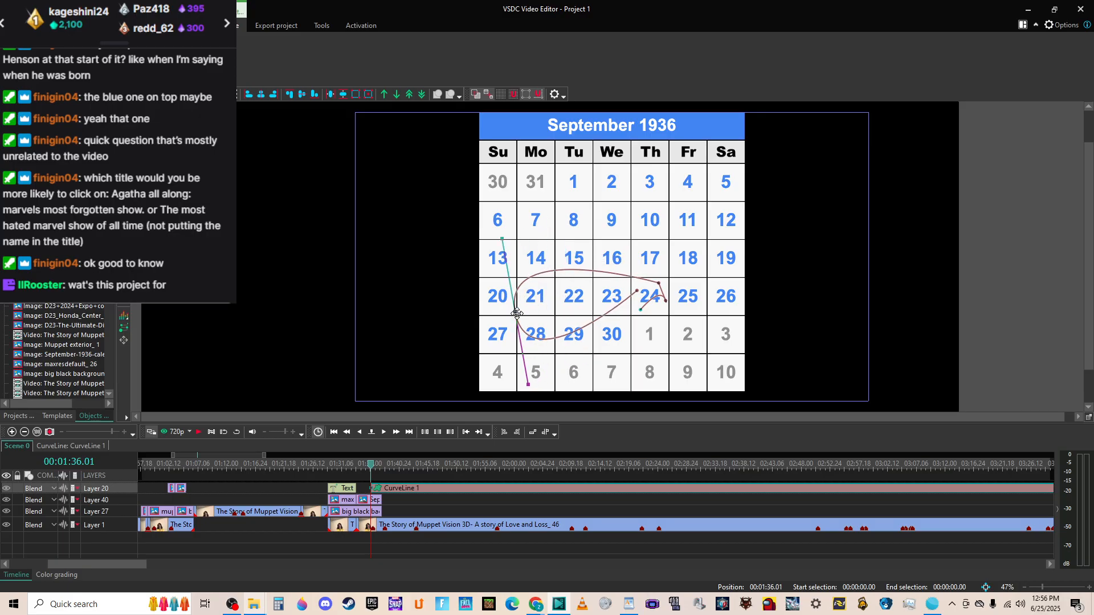
key(ctrl+z)
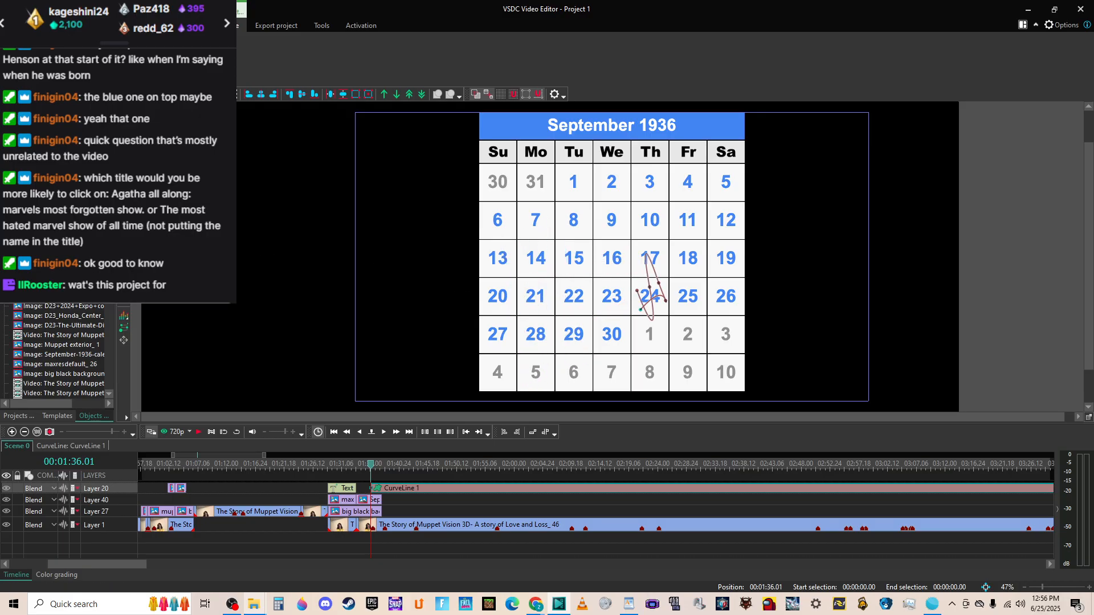
key(ctrl+z)
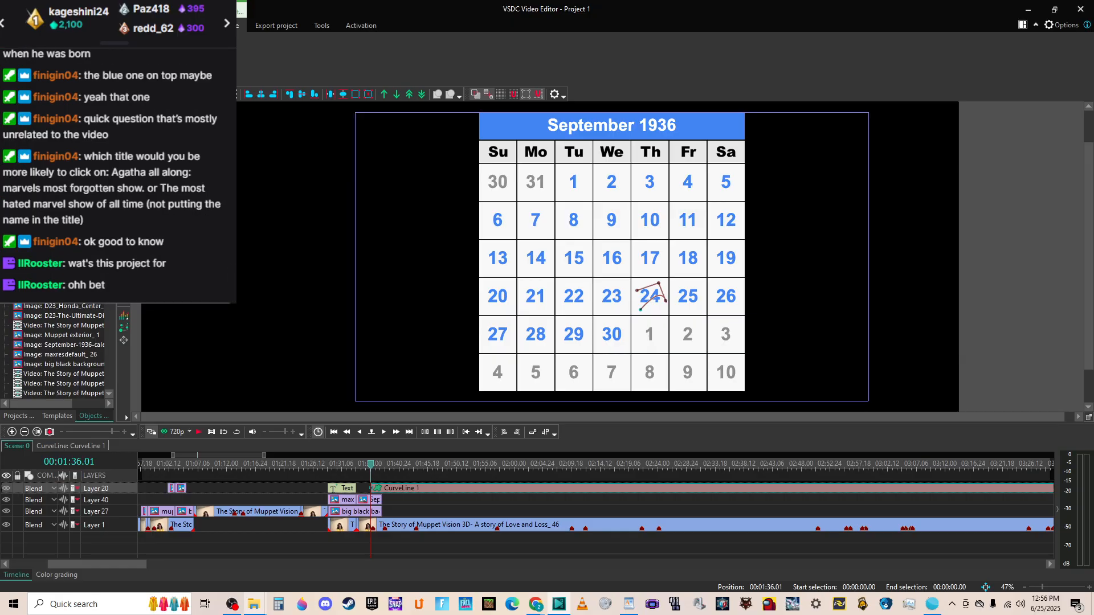
Undo and redo the curve edits until only its first segment across the 24 is left.
key(ctrl+z)
key(ctrl+z)
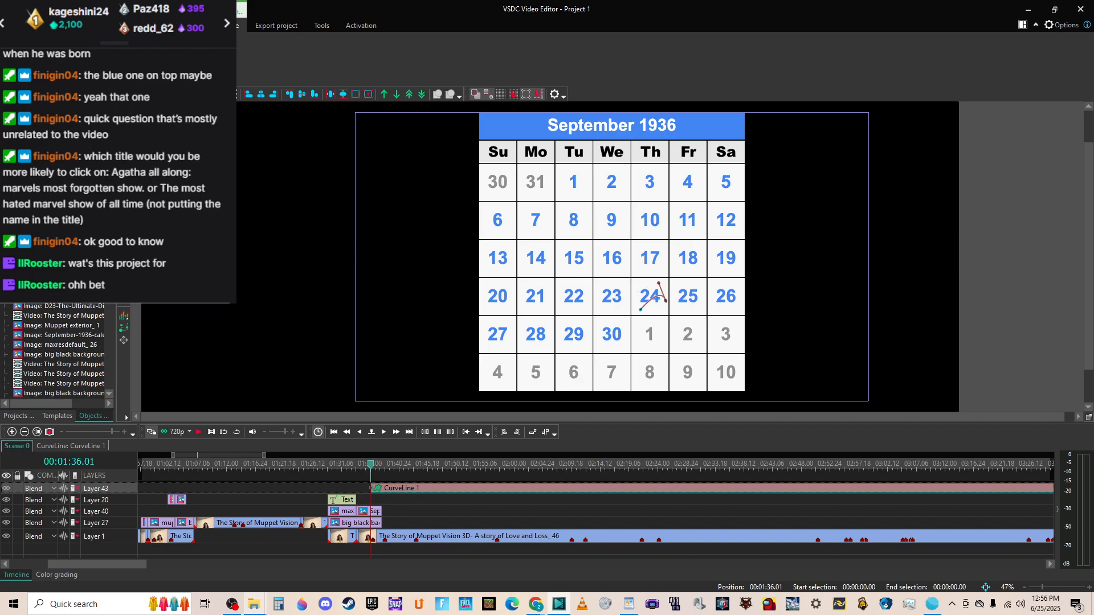
key(ctrl+z)
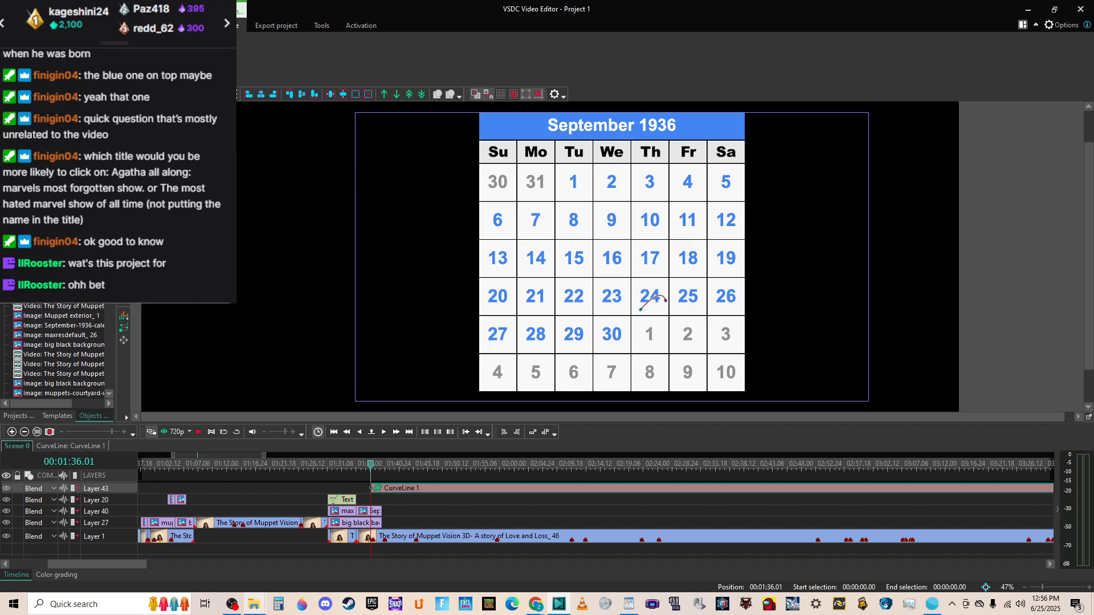
key(ctrl+y)
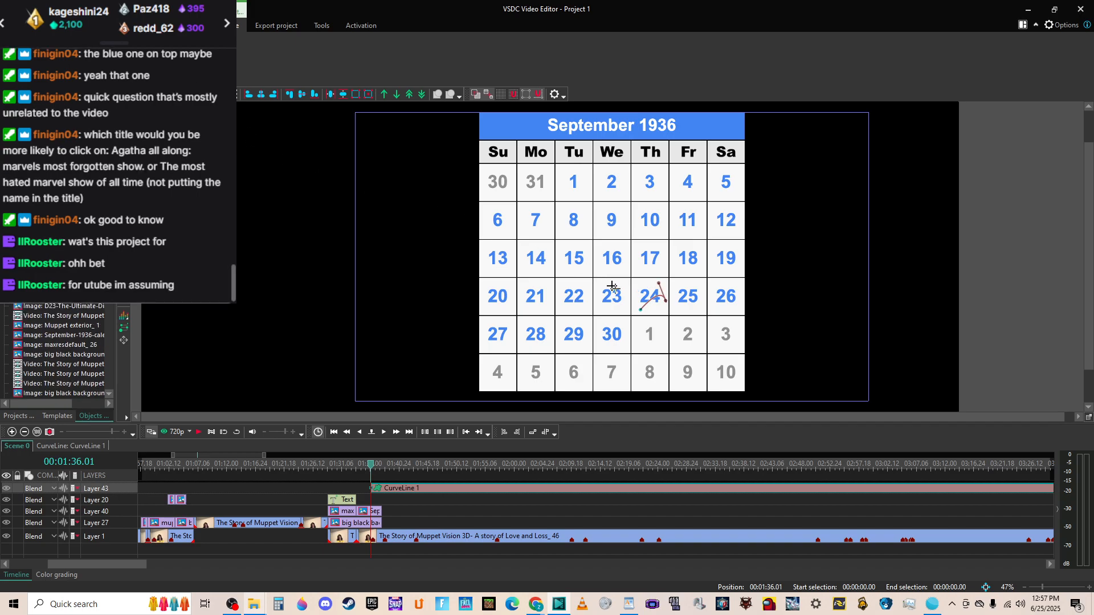
key(ctrl+y)
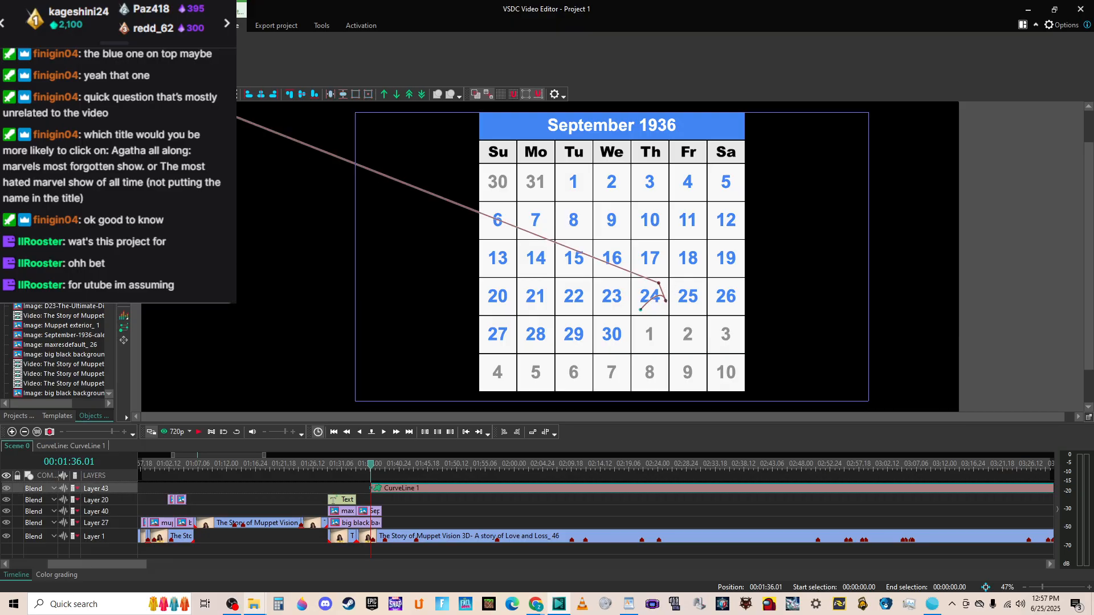
key(ctrl+z)
key(ctrl+z)
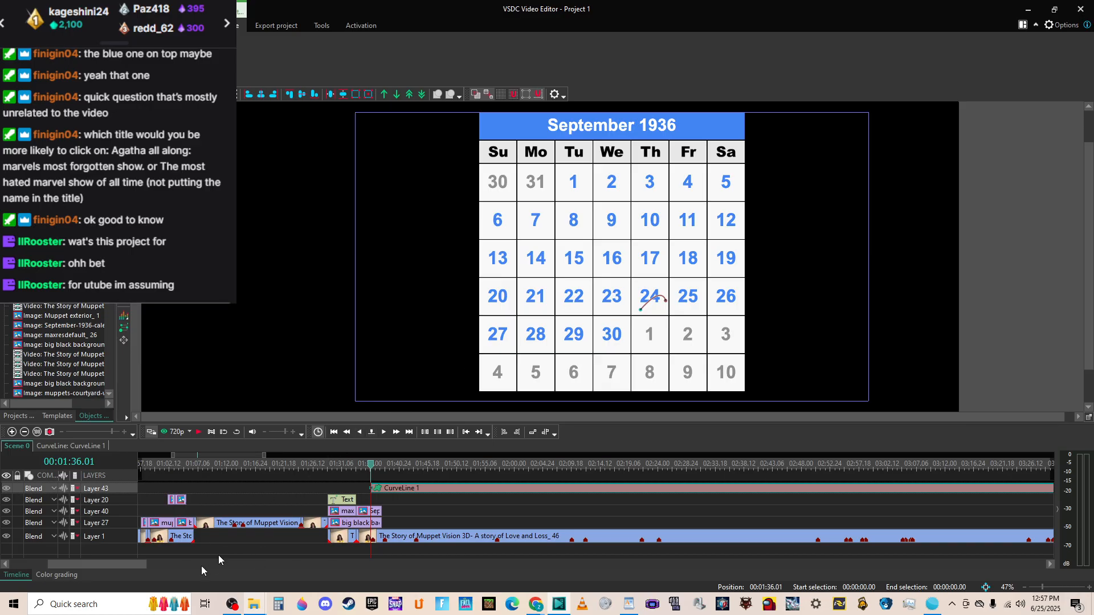
Try again to loop the curve line around the 24 with additional curved points.
drag(107, 566, 63, 567)
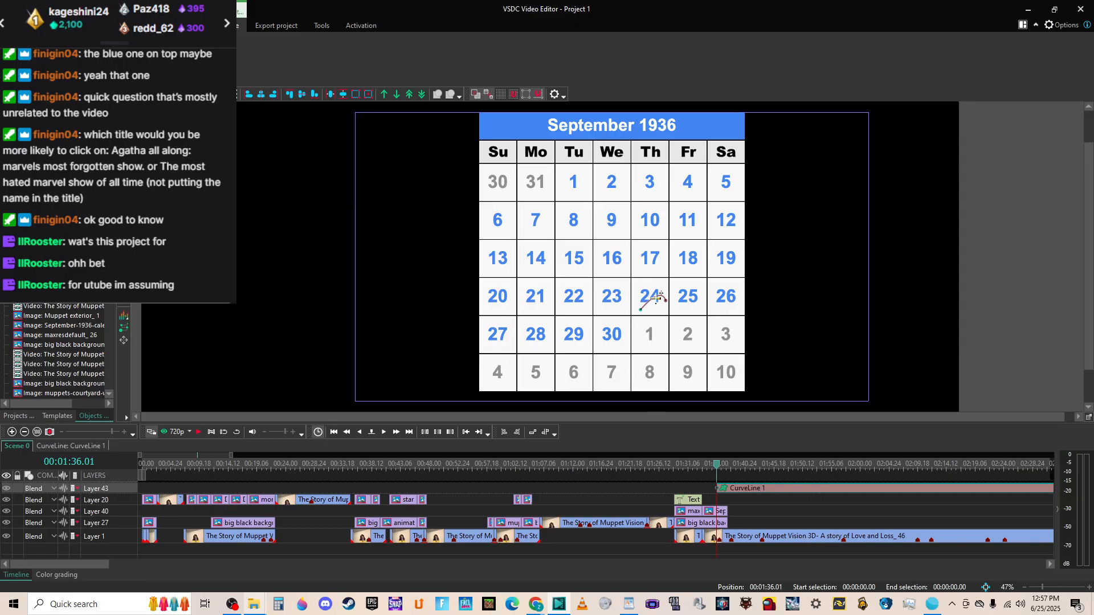
drag(653, 298, 581, 274)
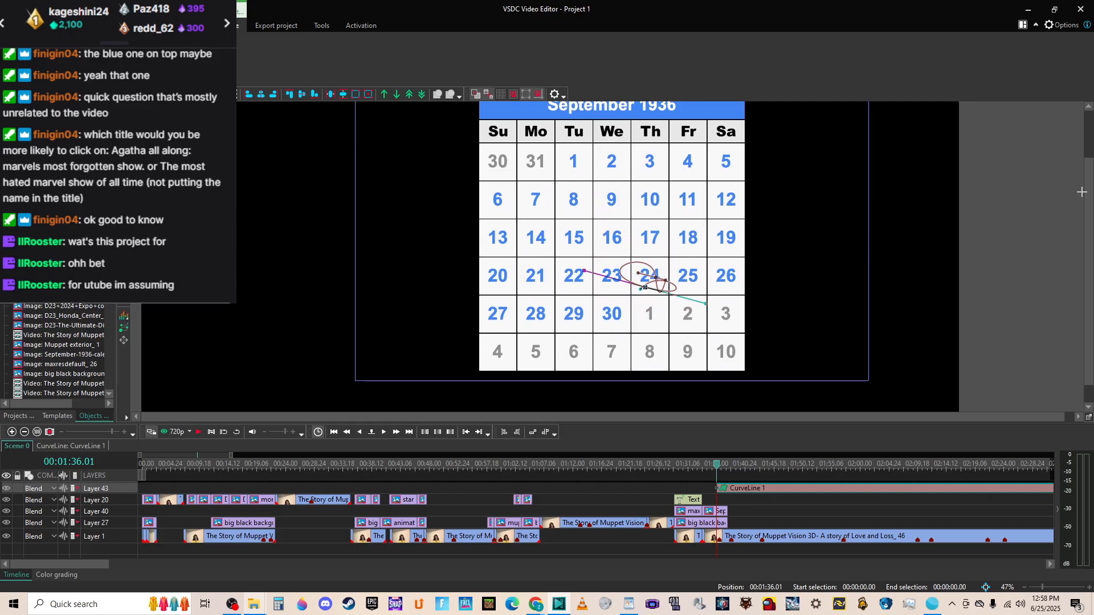
scroll(1085, 179, up, 3)
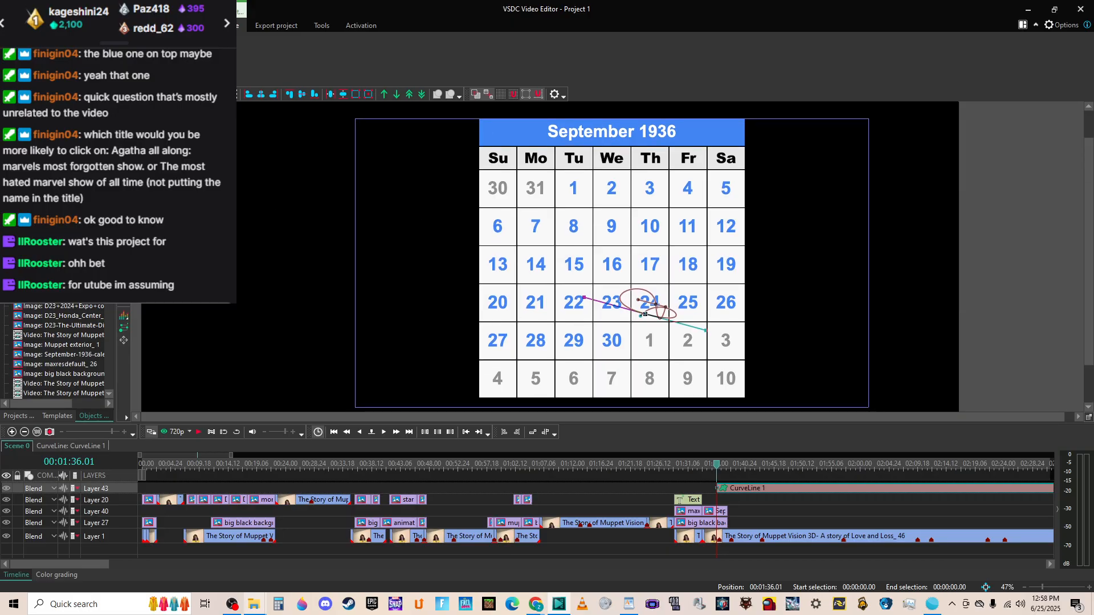
Undo the curve's points back to its starting point and delete the curve line from the timeline.
key(ctrl+z)
key(ctrl+z)
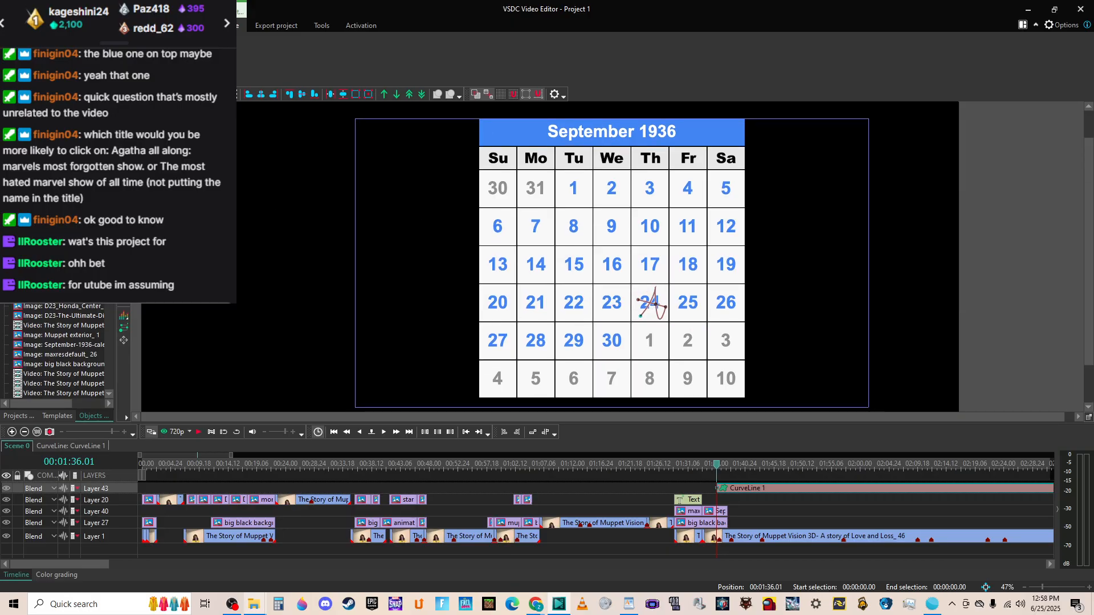
key(ctrl+z)
key(ctrl+z)
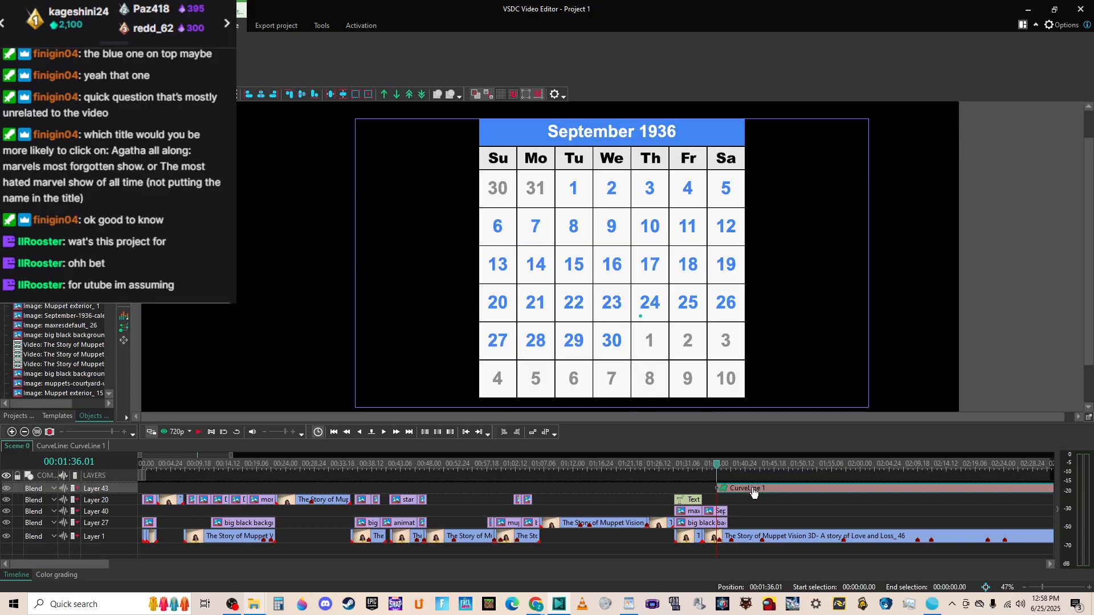
key(Delete)
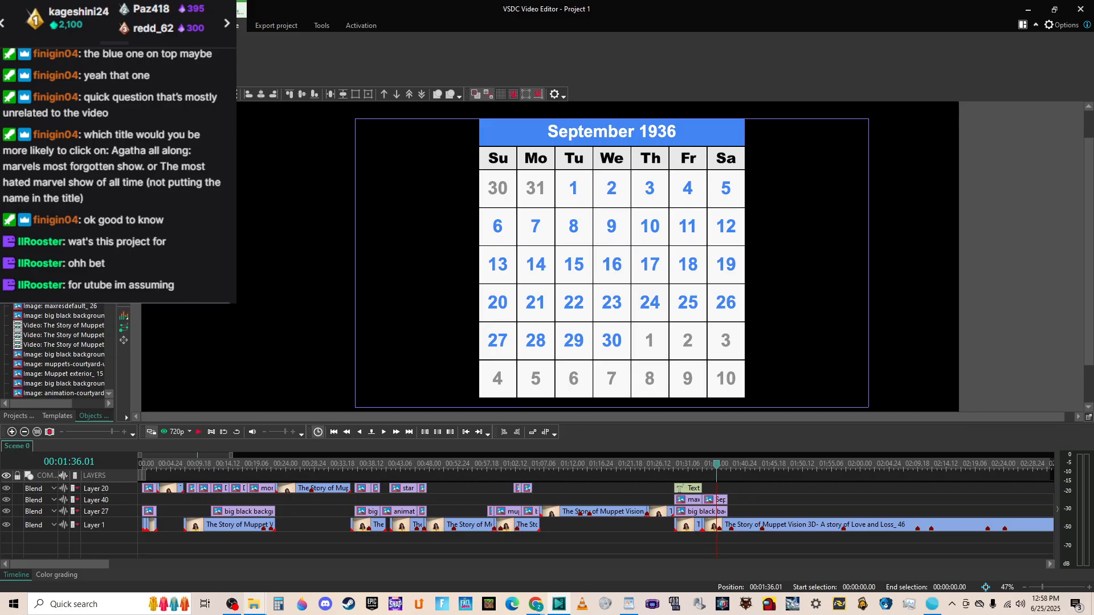
Start inserting a free shape object from the 1:36.01 cursor position, and cancel the insertion.
click(124, 215)
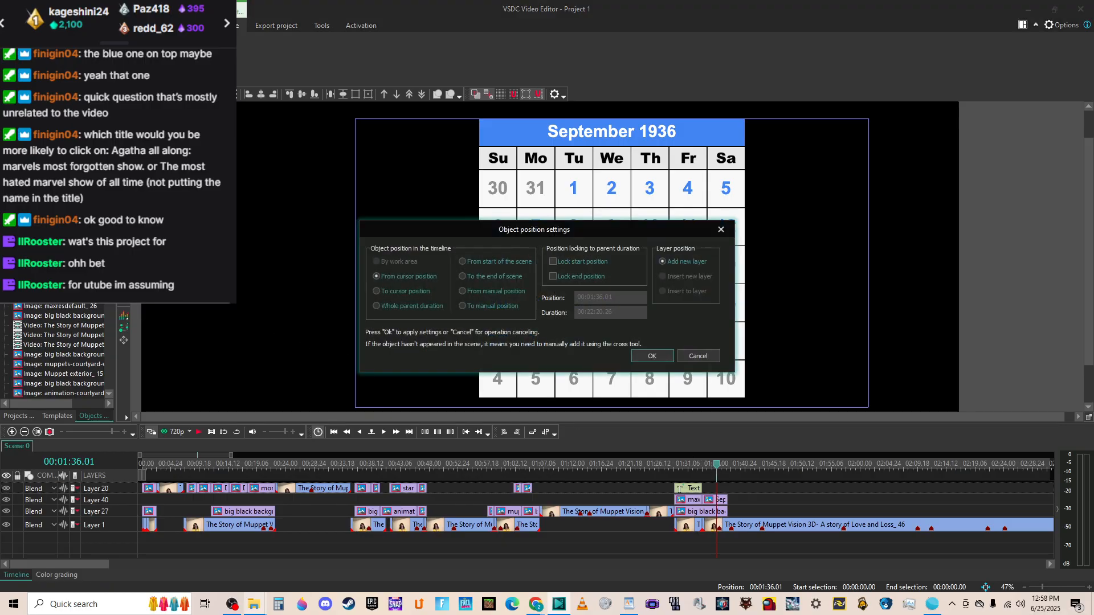
click(698, 355)
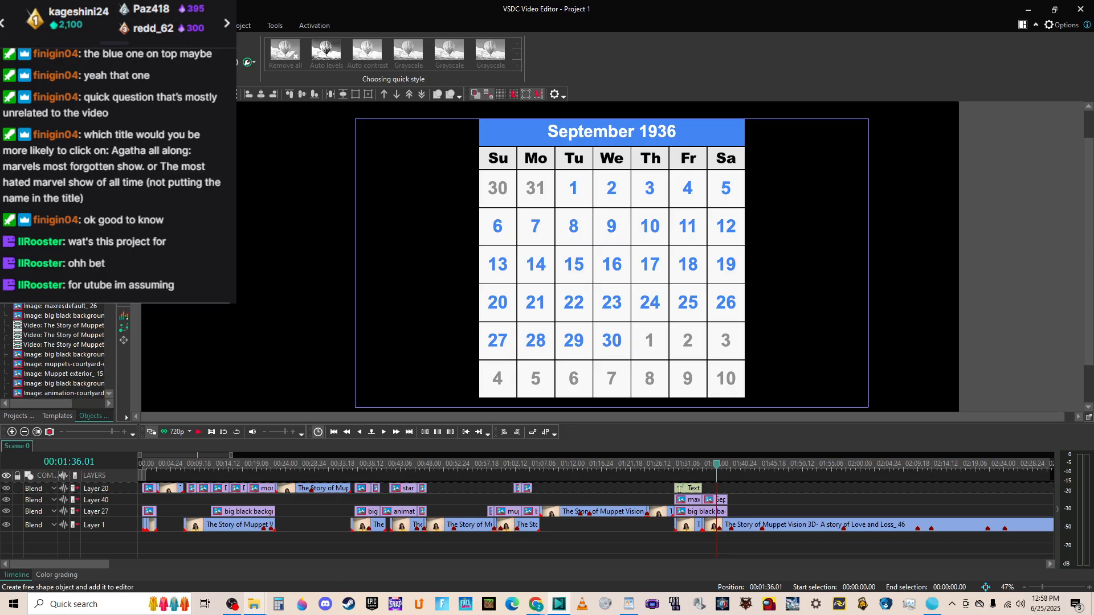
Insert a free shape from the cursor position and try to draw it around the 24 with curved points.
click(124, 256)
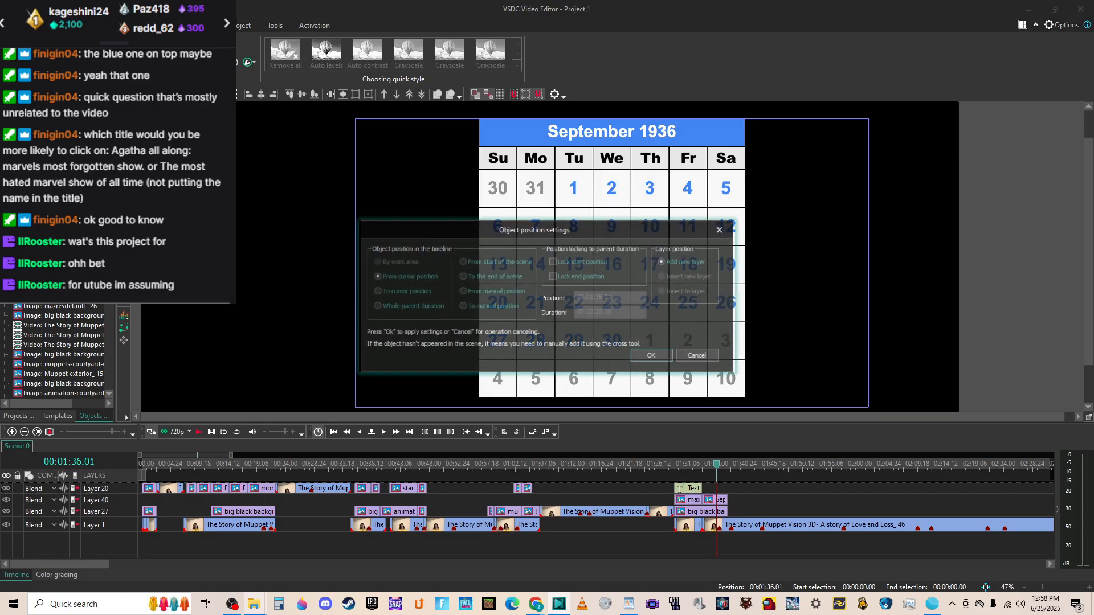
click(649, 352)
drag(631, 281, 716, 151)
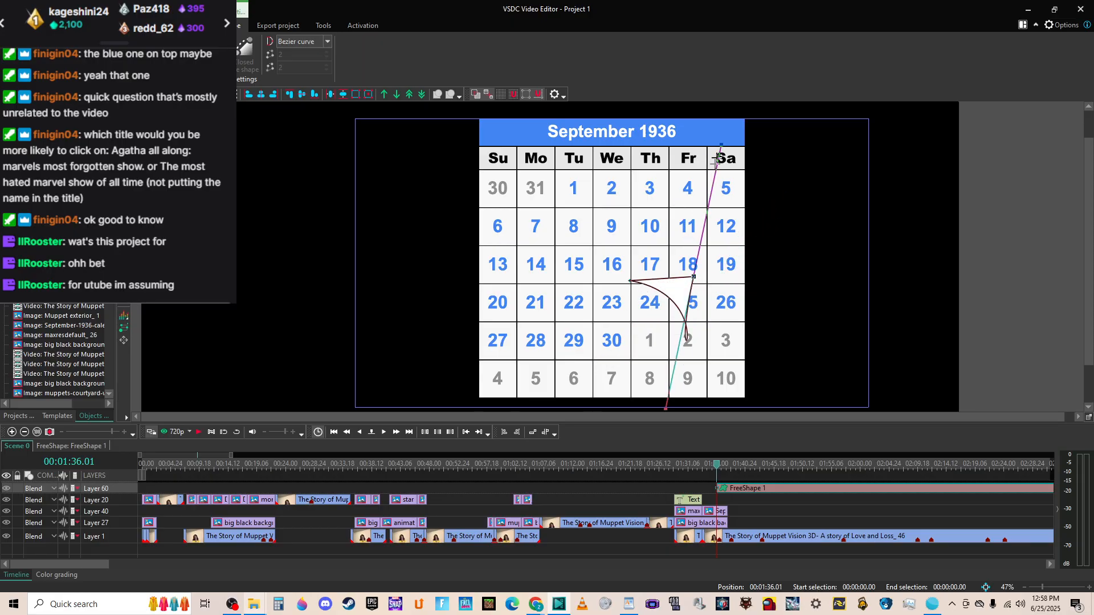
drag(667, 291, 605, 360)
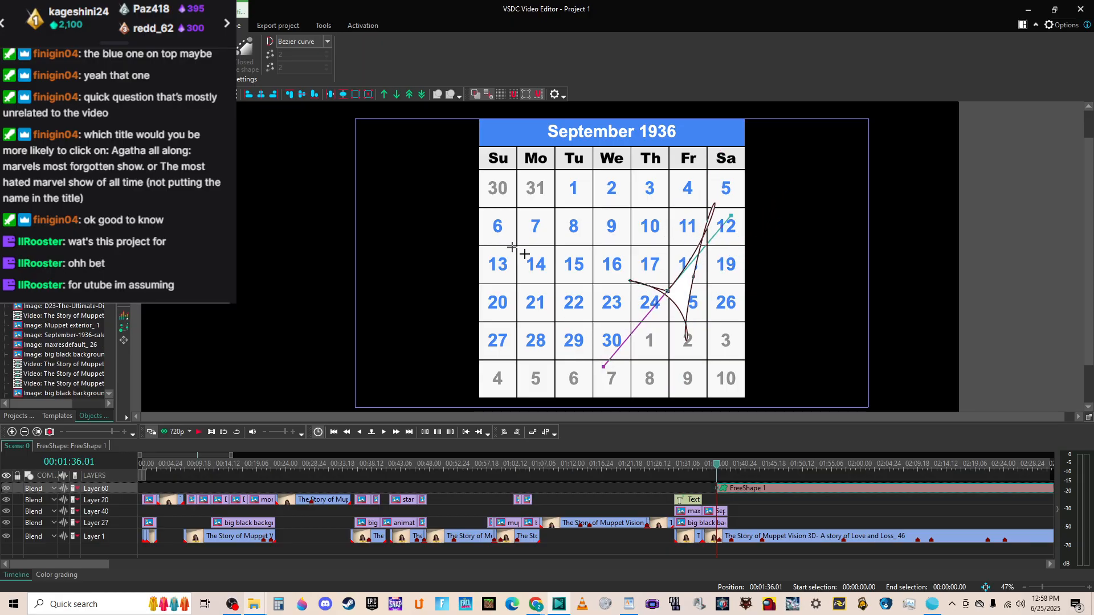
Undo the free shape's curved points and delete the free shape from the timeline.
key(Escape)
key(ctrl+z)
key(ctrl+z)
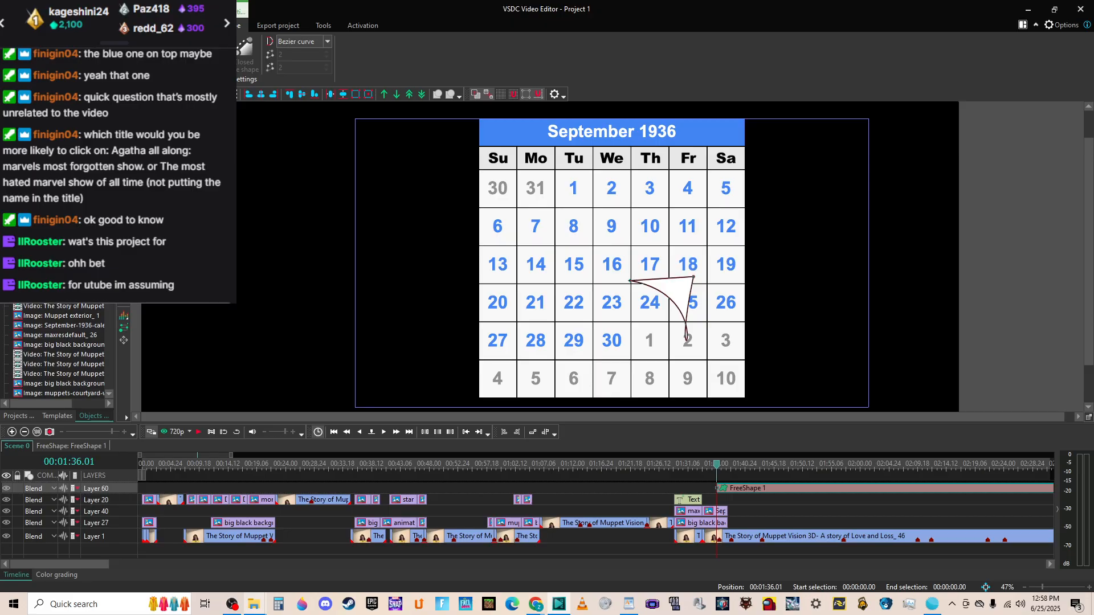
key(ctrl+z)
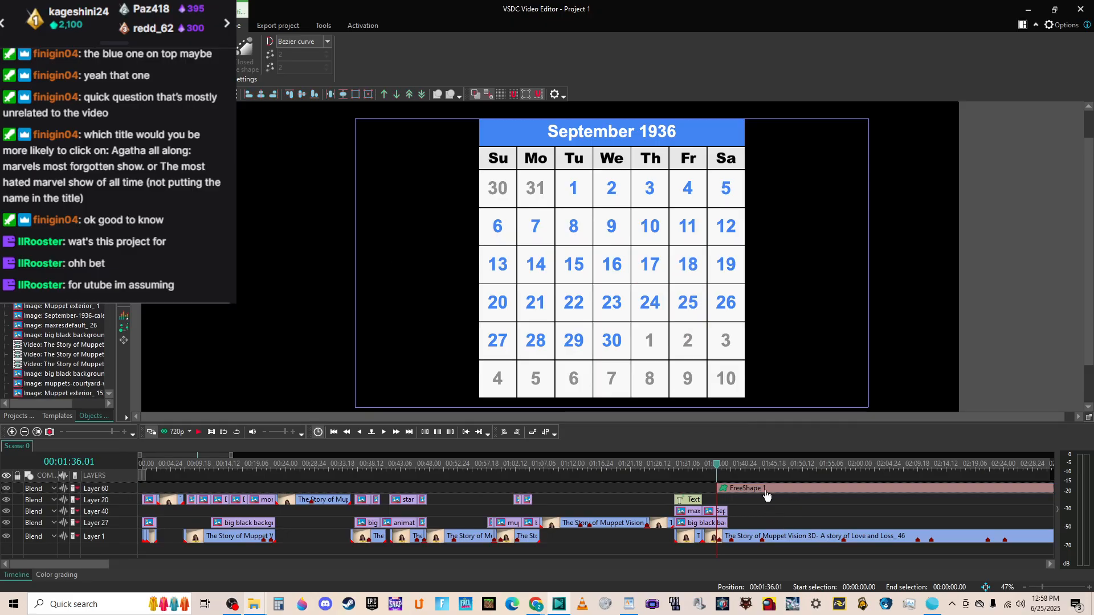
key(Delete)
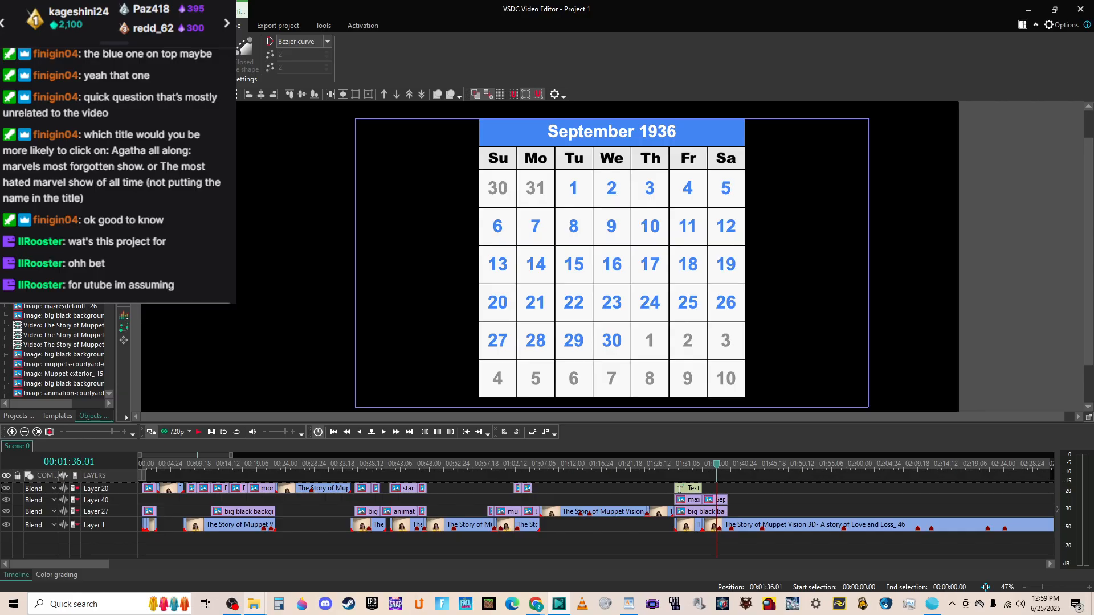
Insert an ellipse from the cursor position over the 24 and give it the outline-only style.
click(282, 196)
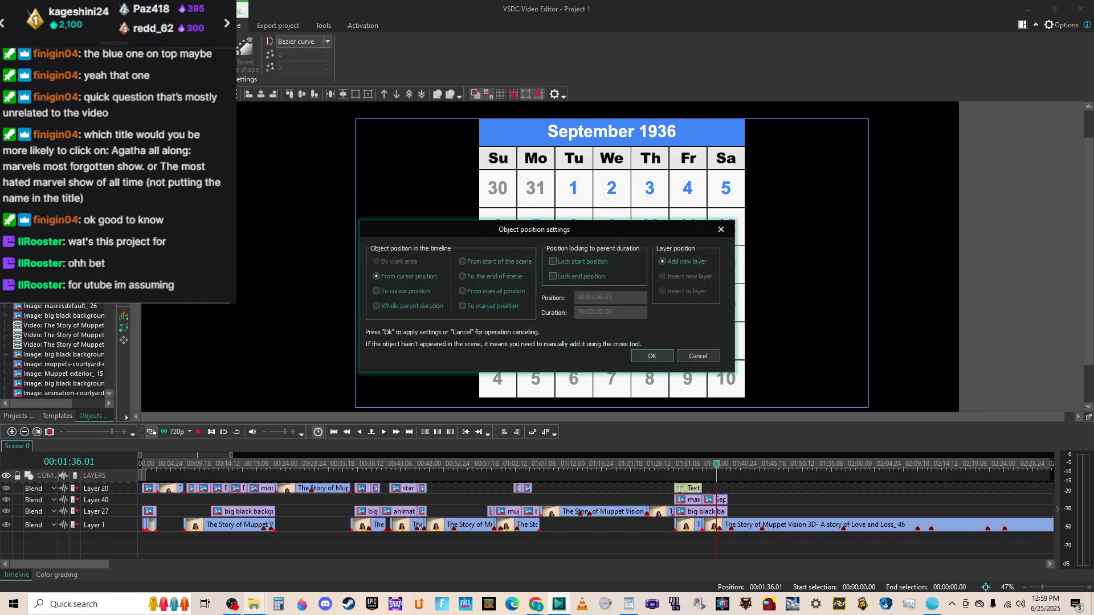
click(661, 356)
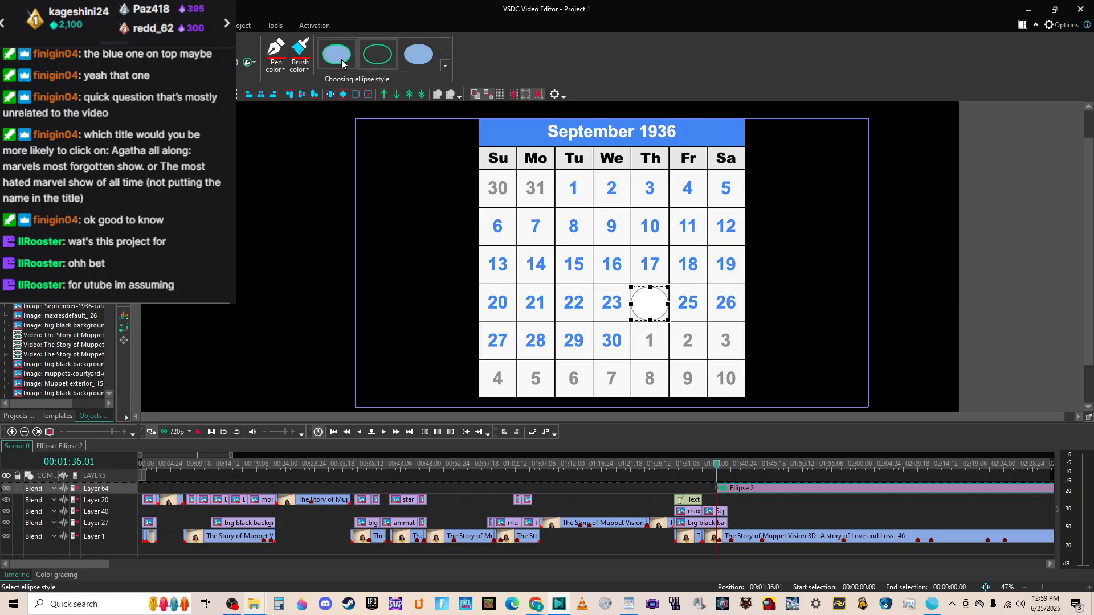
click(374, 61)
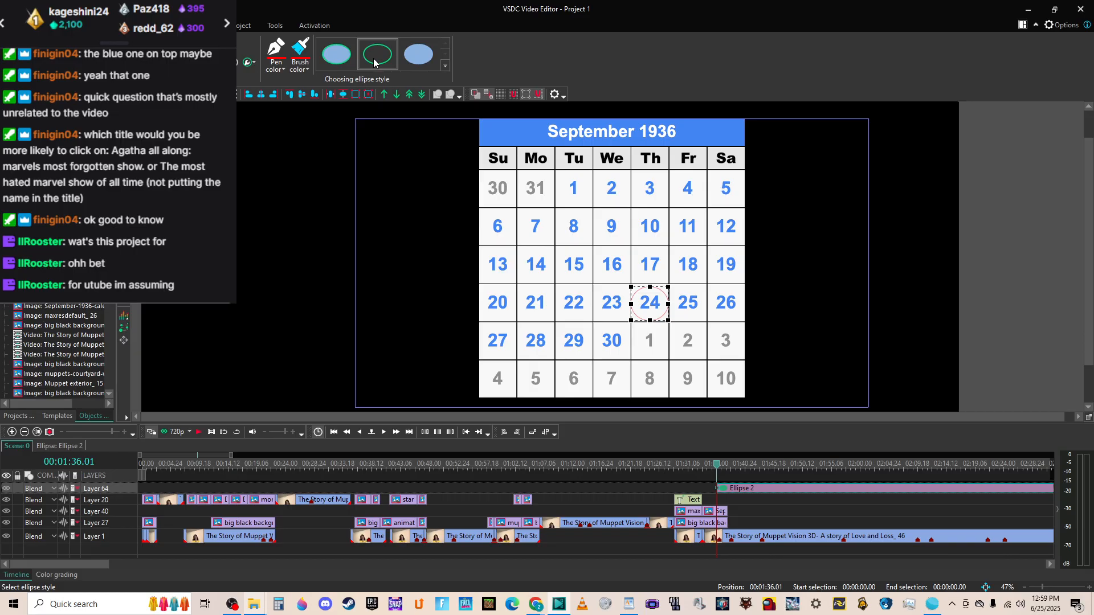
click(283, 68)
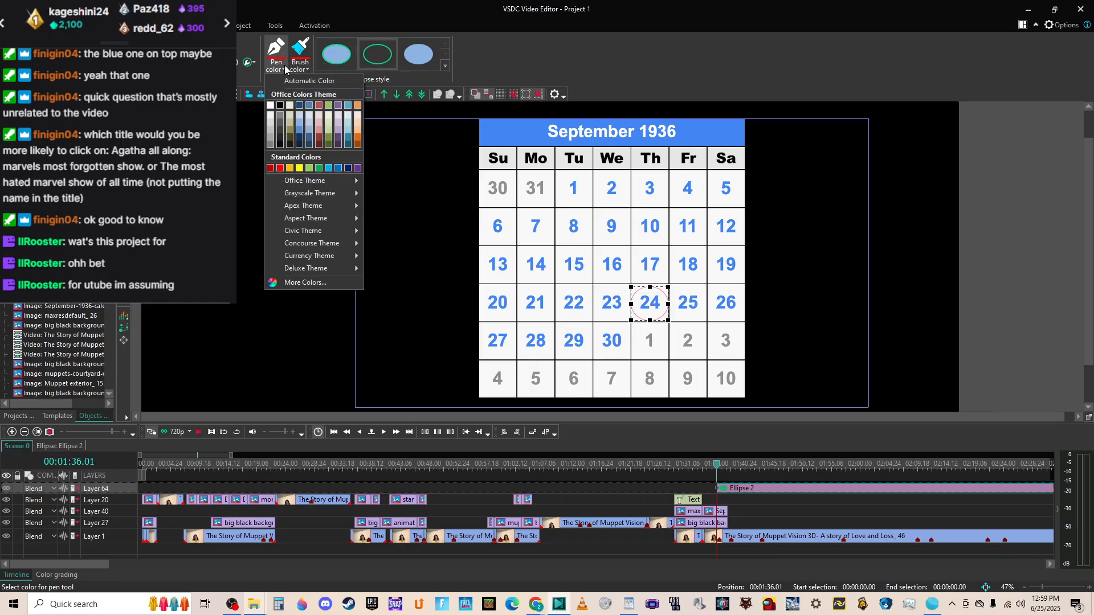
click(313, 69)
click(302, 68)
click(302, 67)
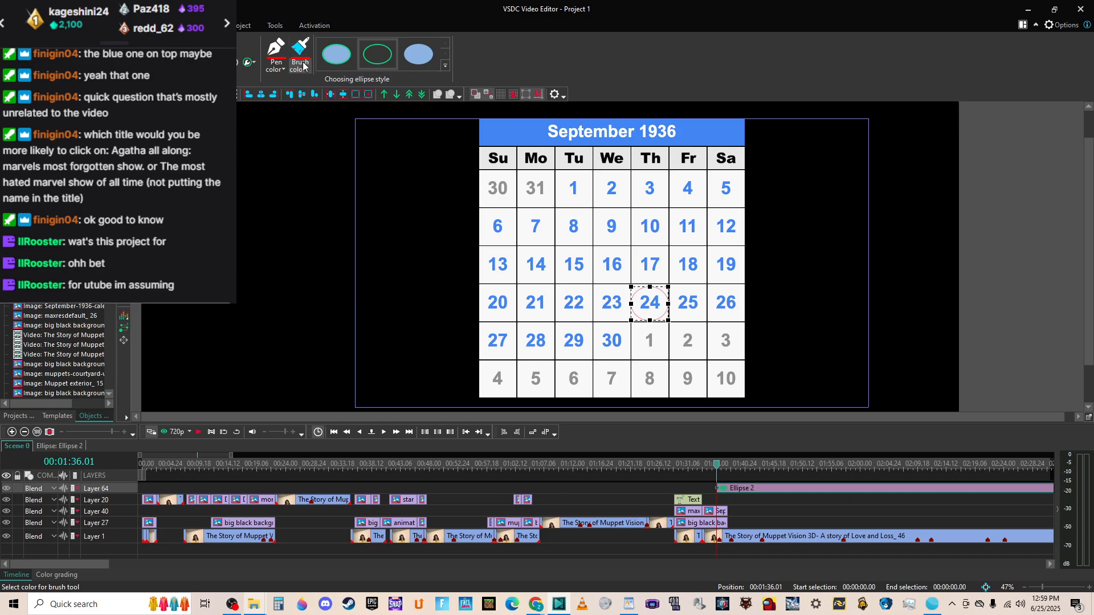
click(445, 66)
click(479, 54)
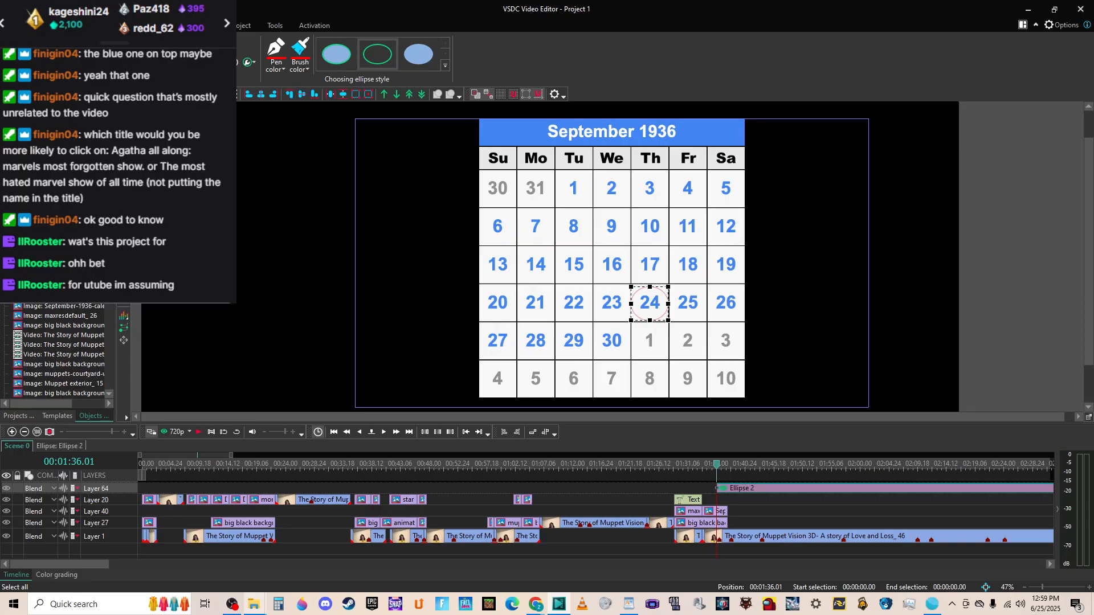
Set the grid width to 33 px and the snap size to 62 px in the paper settings.
click(563, 96)
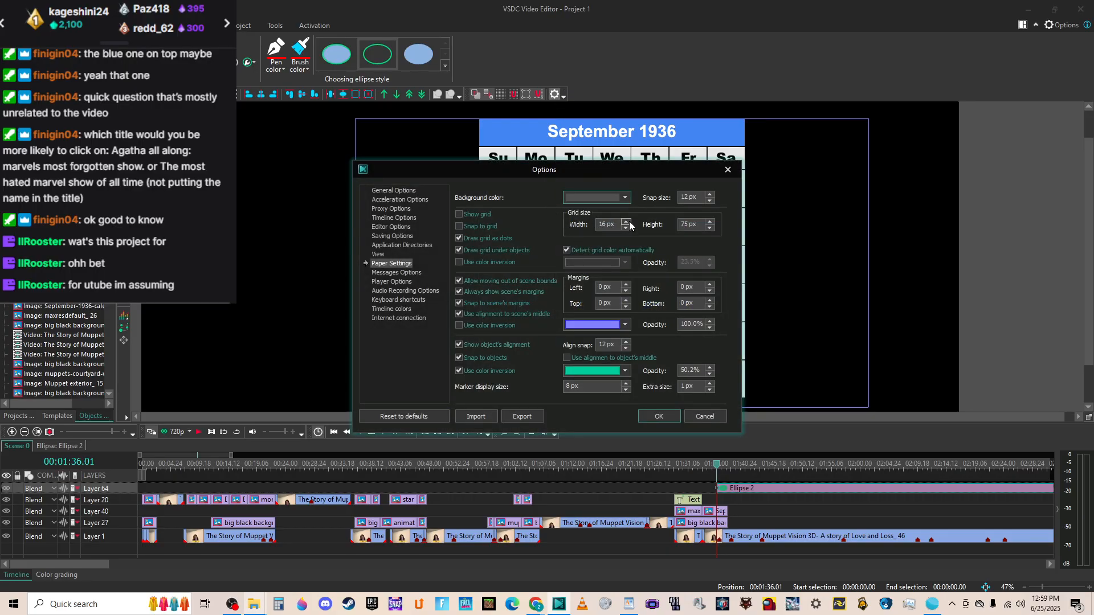
drag(661, 173, 477, 175)
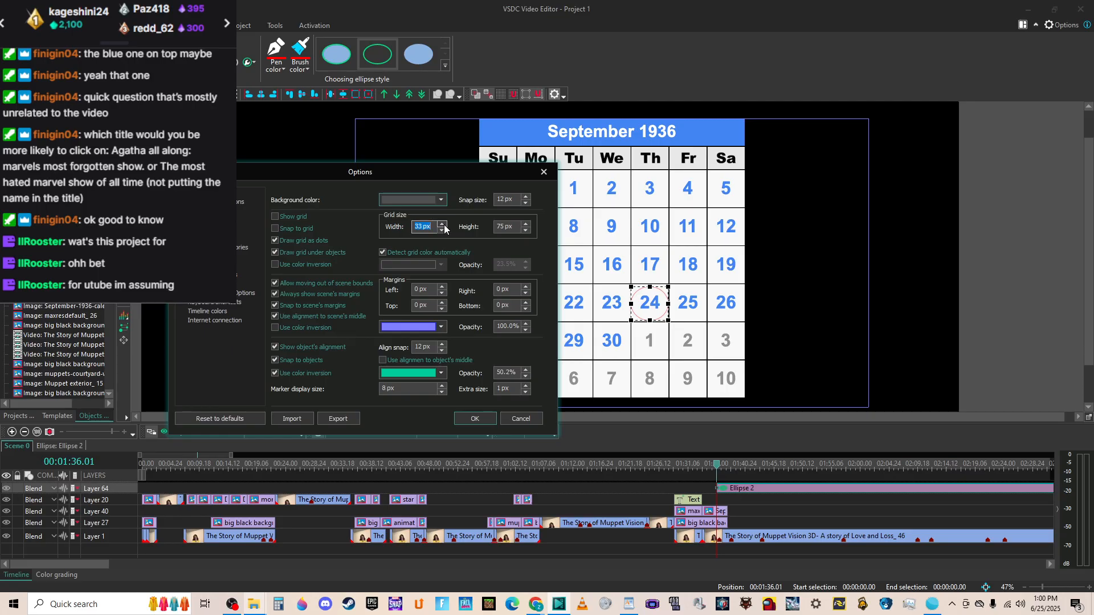
click(526, 199)
drag(525, 200, 526, 201)
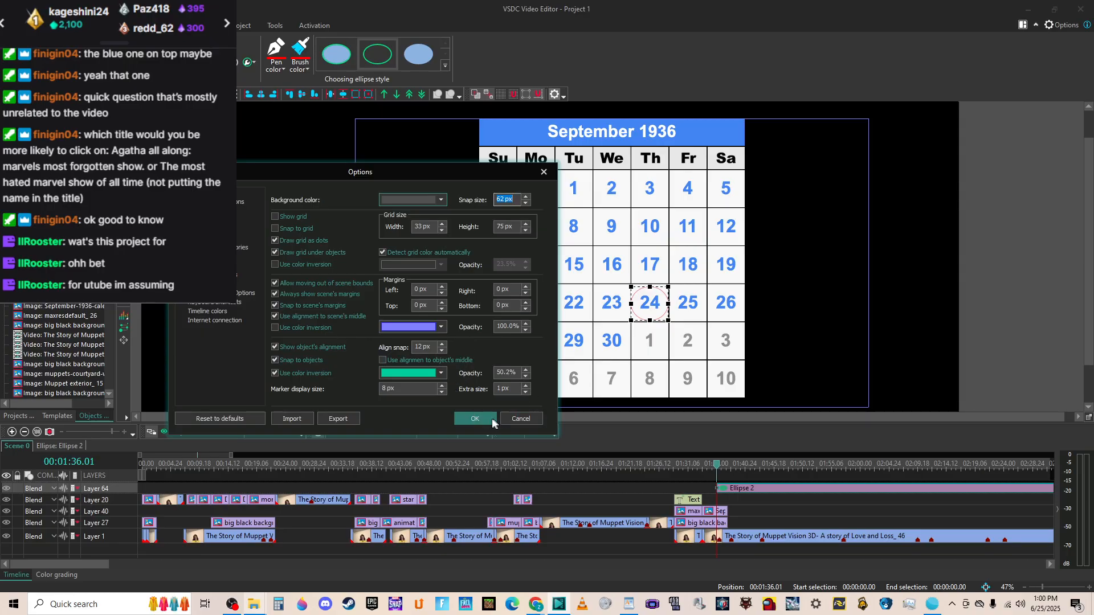
click(475, 419)
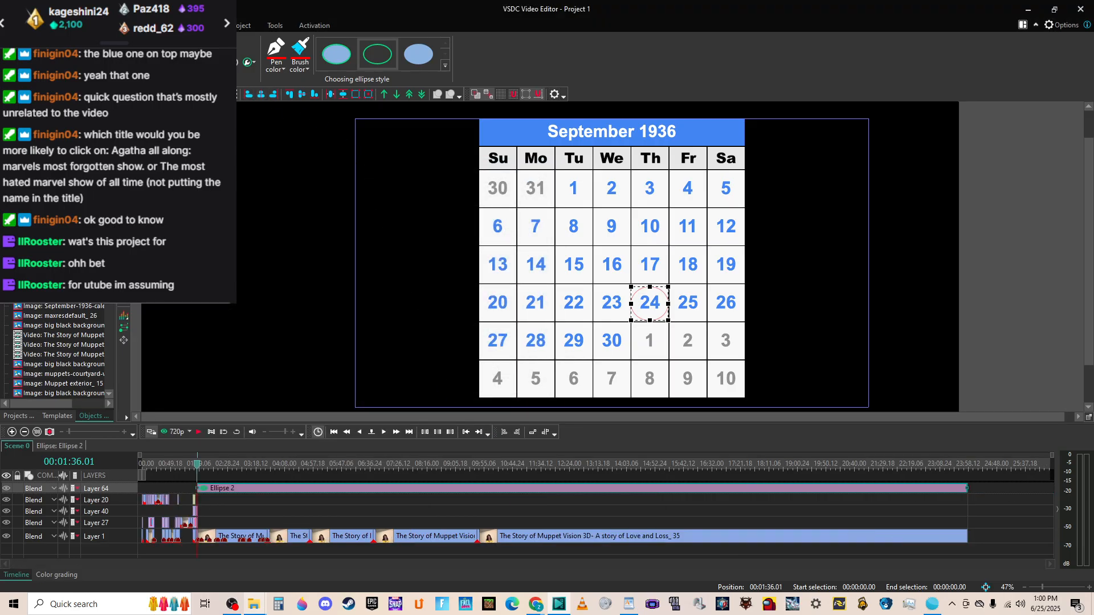
Delete the ellipse and draw a new outlined ellipse filling the 24's calendar cell from the cursor position.
key(Delete)
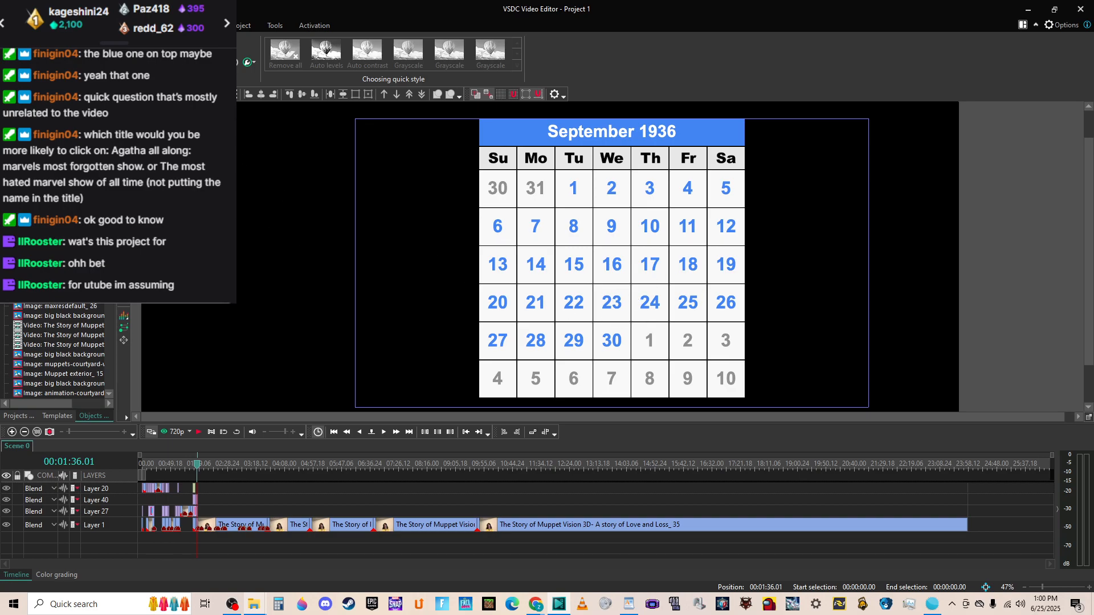
key(ctrl+v)
click(655, 356)
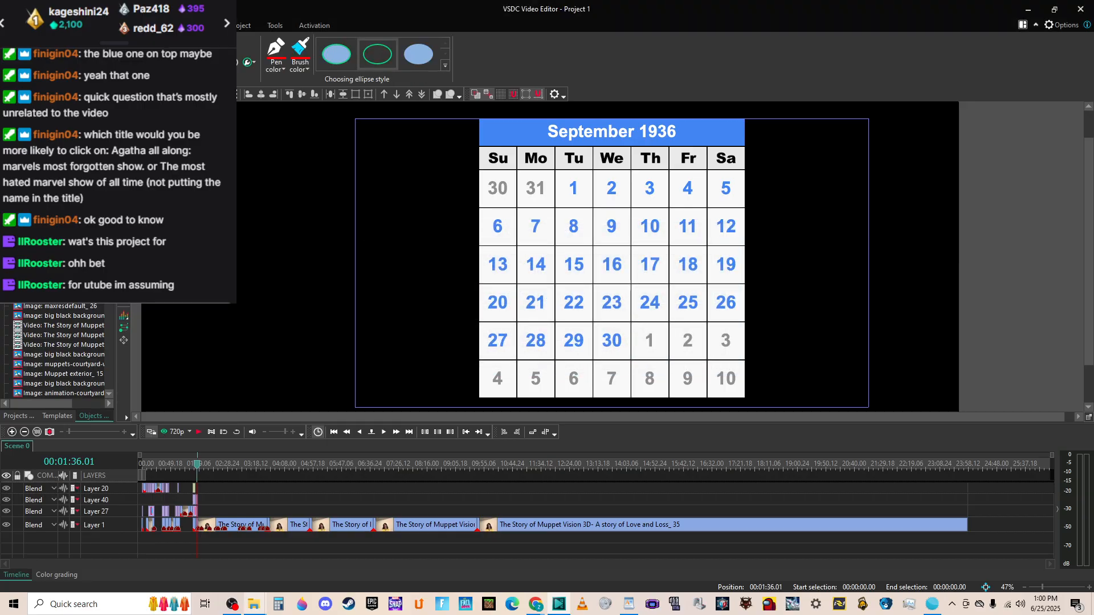
drag(631, 284, 668, 320)
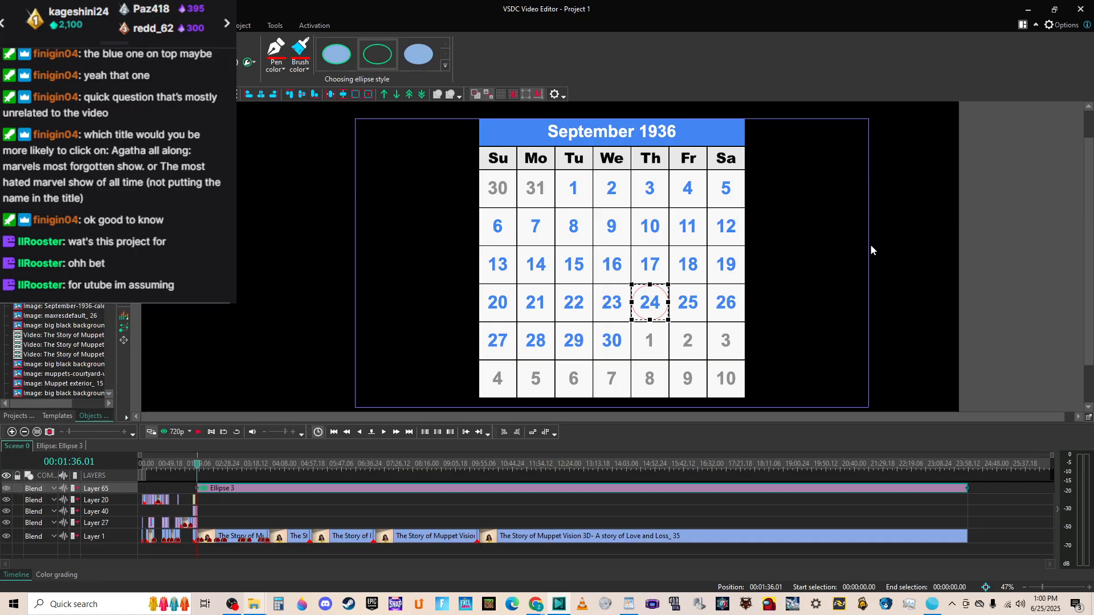
click(900, 242)
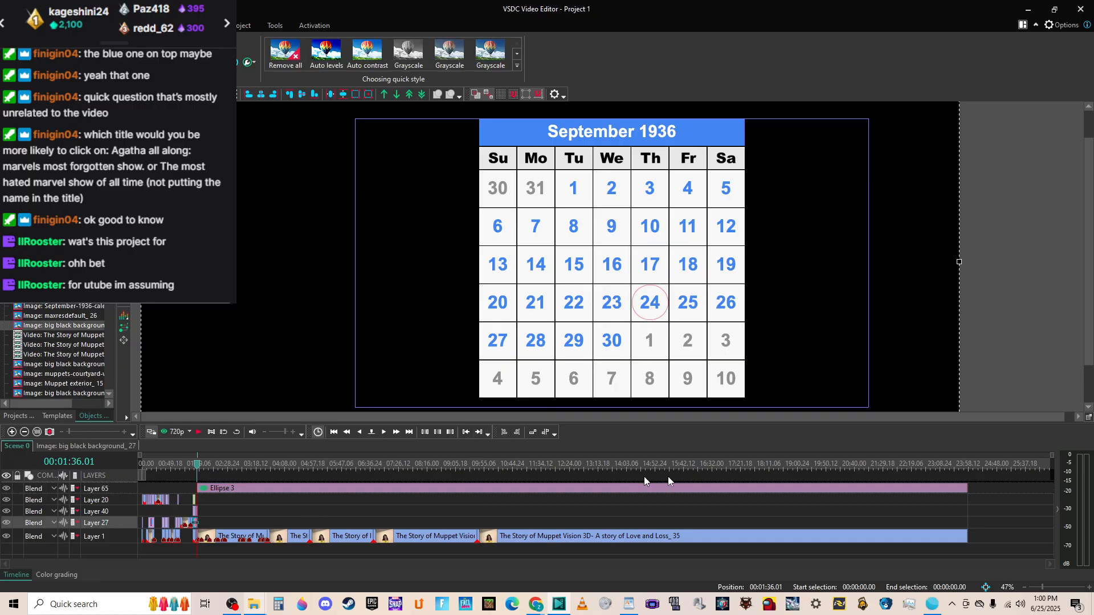
Shorten the ellipse clip on the timeline so it ends with the September calendar image.
click(957, 489)
drag(966, 488, 199, 487)
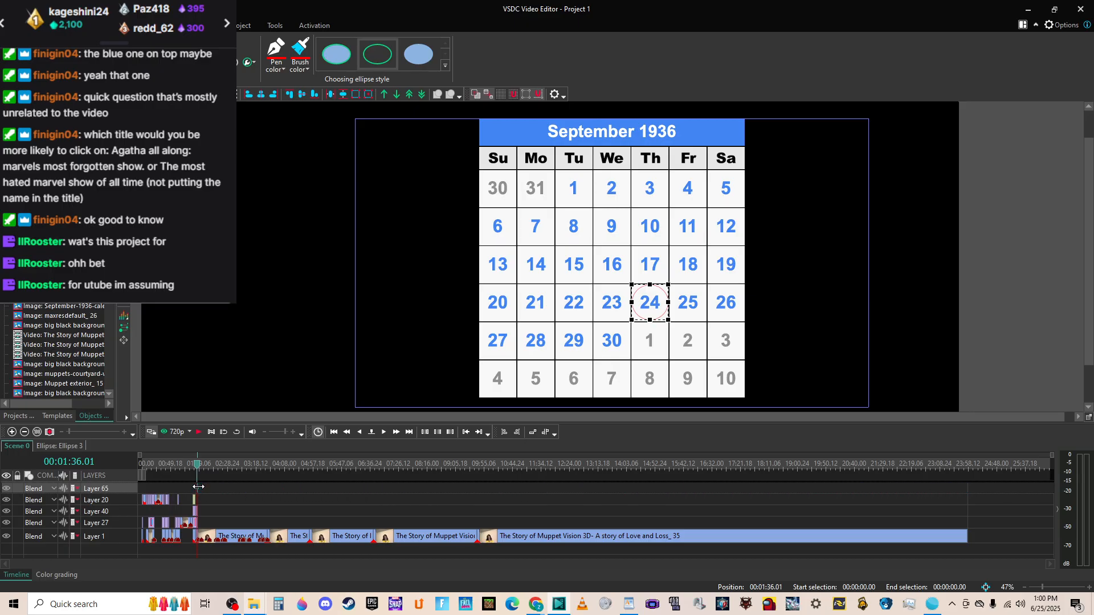
drag(70, 432, 111, 433)
drag(174, 565, 141, 565)
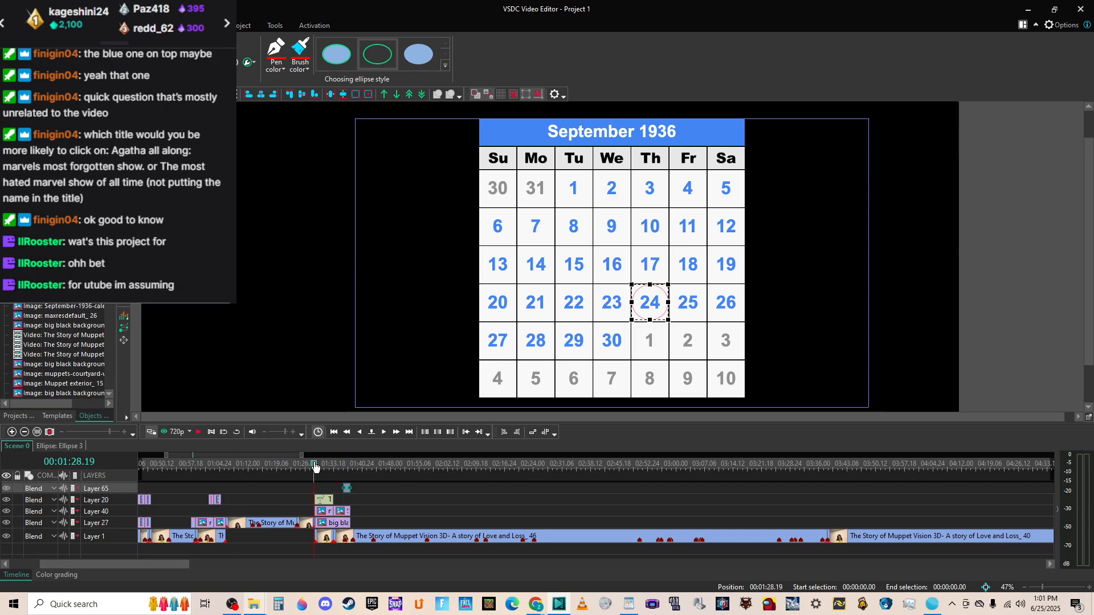
Play the calendar segment from 1:28.19 and move the ellipse clip down onto Layer 20.
click(314, 466)
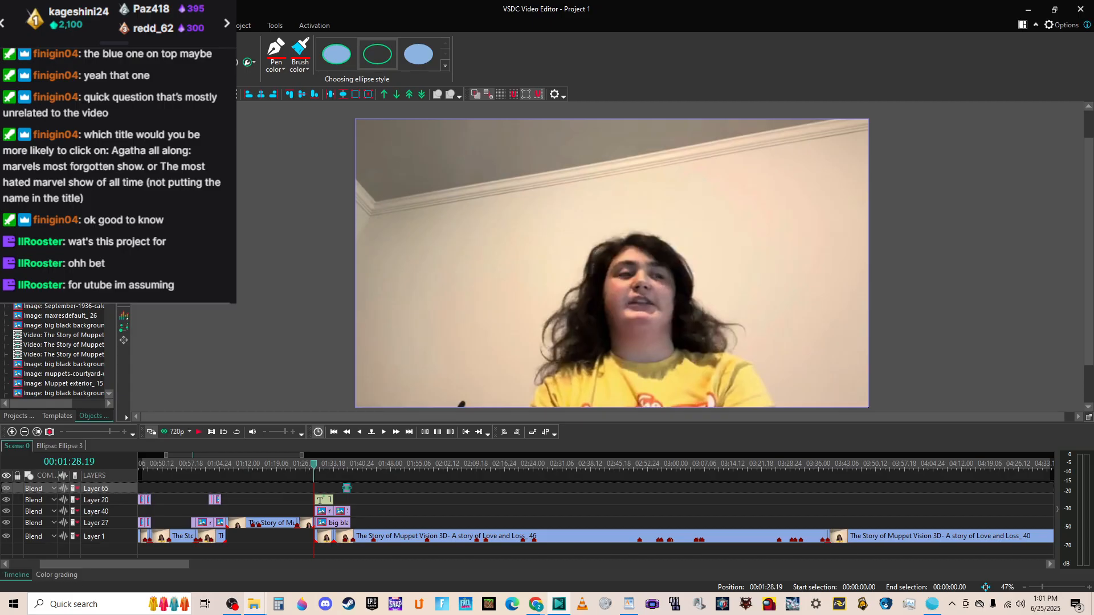
key(space)
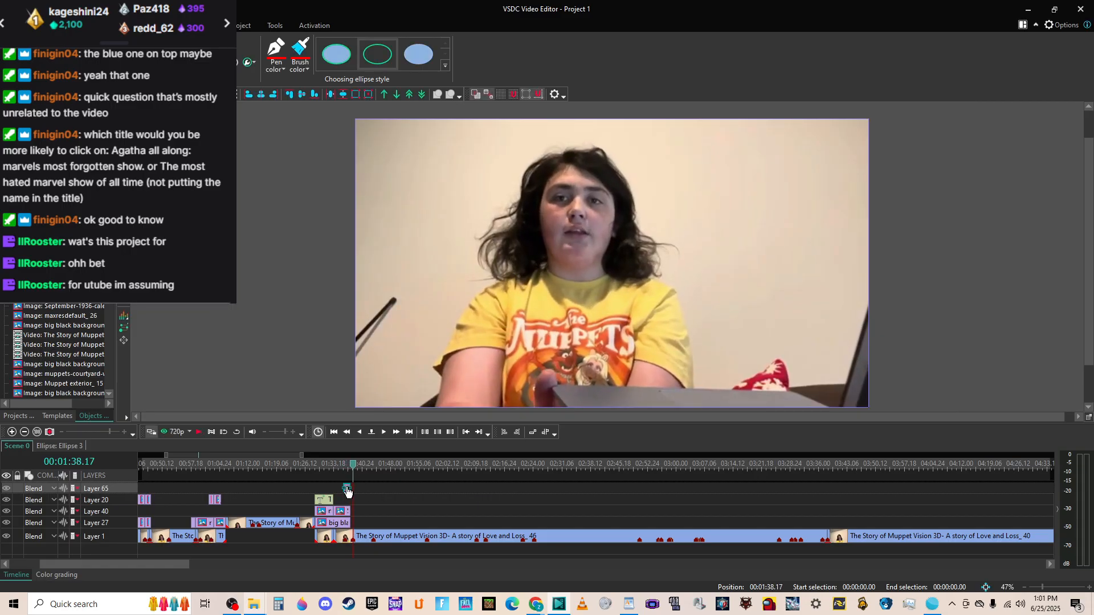
drag(348, 491, 345, 468)
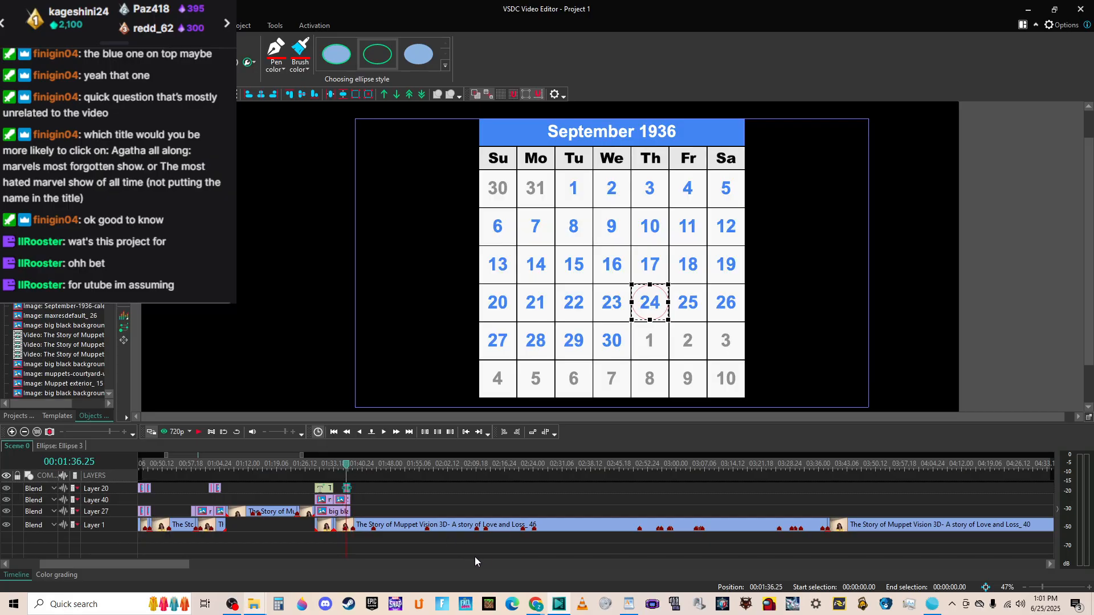
Play the talking footage following the calendar, starting at about 1:38.12, and replay it to find a cut point.
click(353, 470)
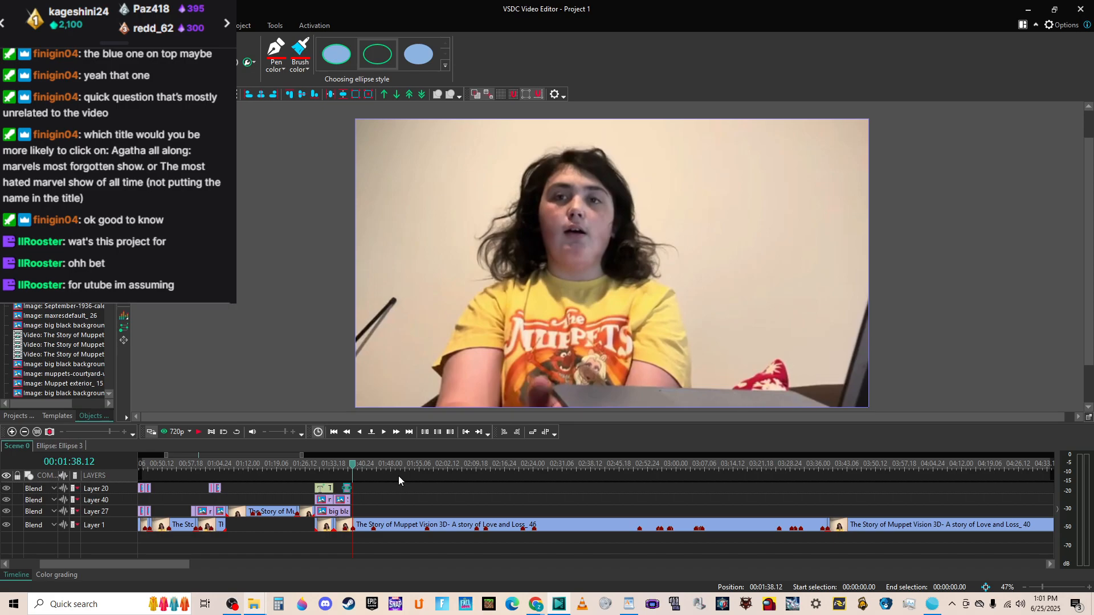
key(space)
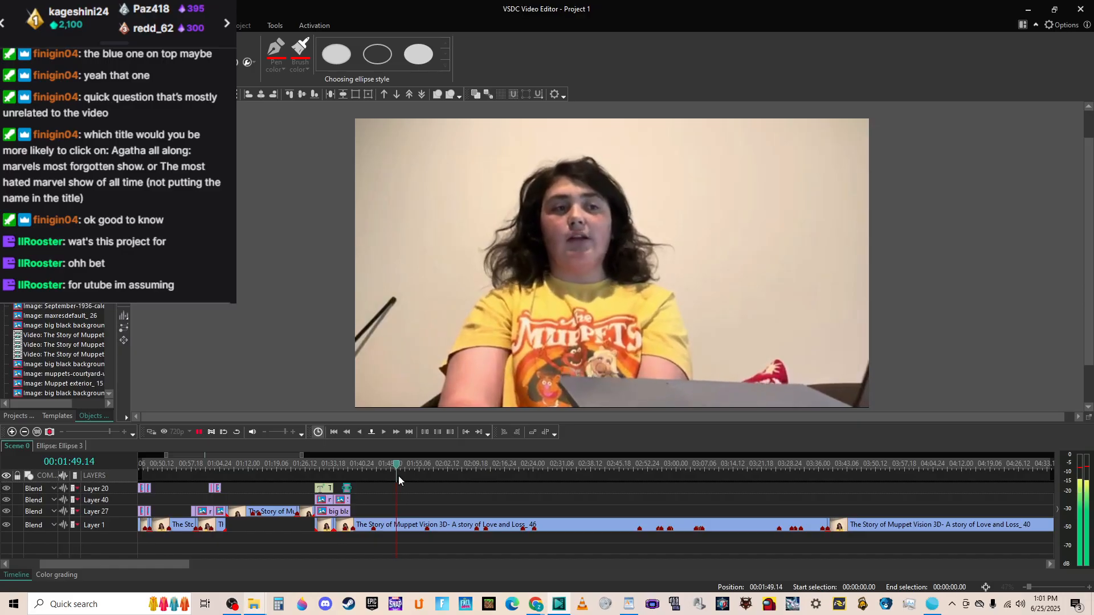
key(space)
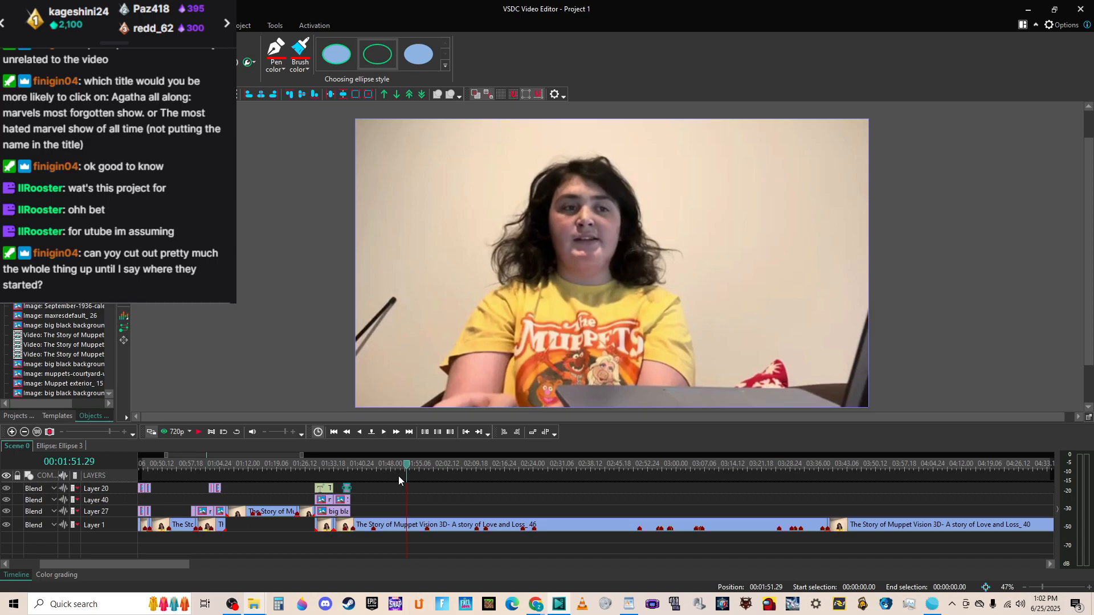
click(356, 468)
key(space)
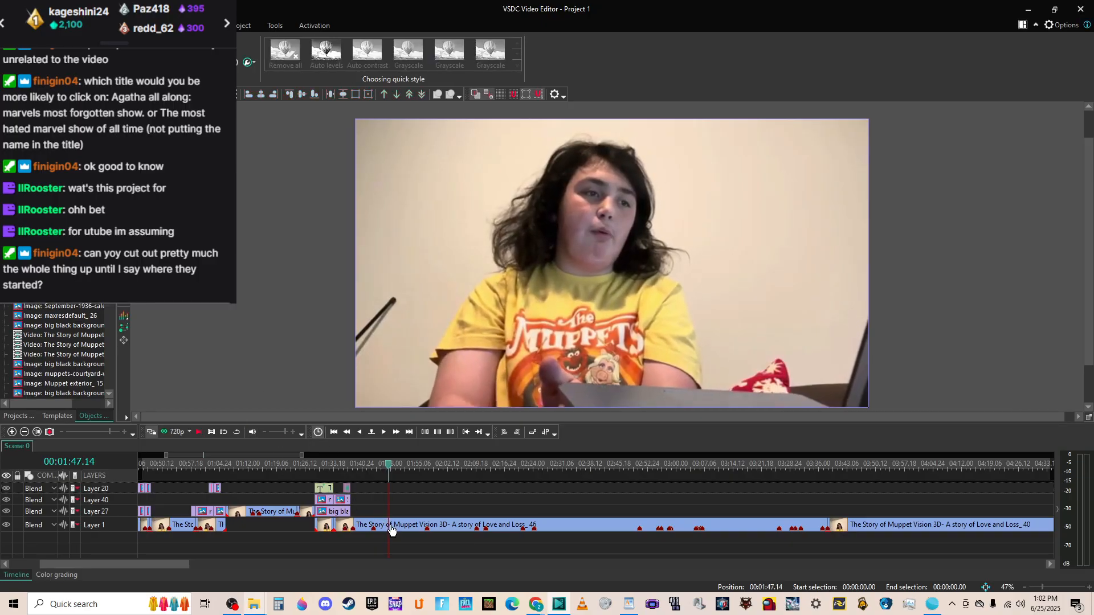
Open the Layer 1 clip ending in 46 for cutting and splitting, and add a marker at 00:00:13.800.
click(378, 530)
right_click(379, 530)
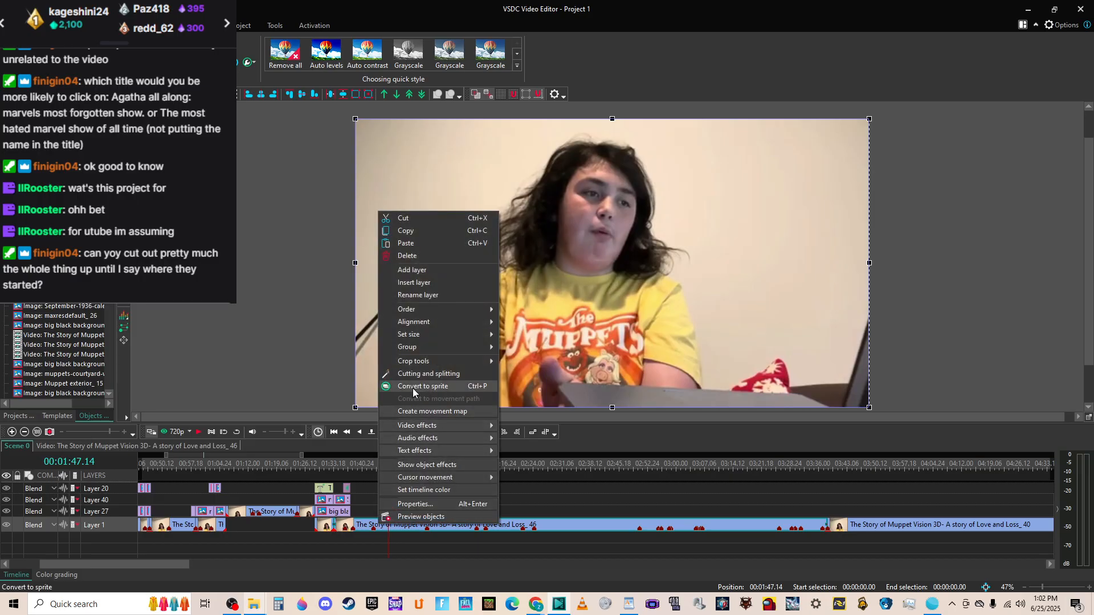
click(447, 373)
click(328, 145)
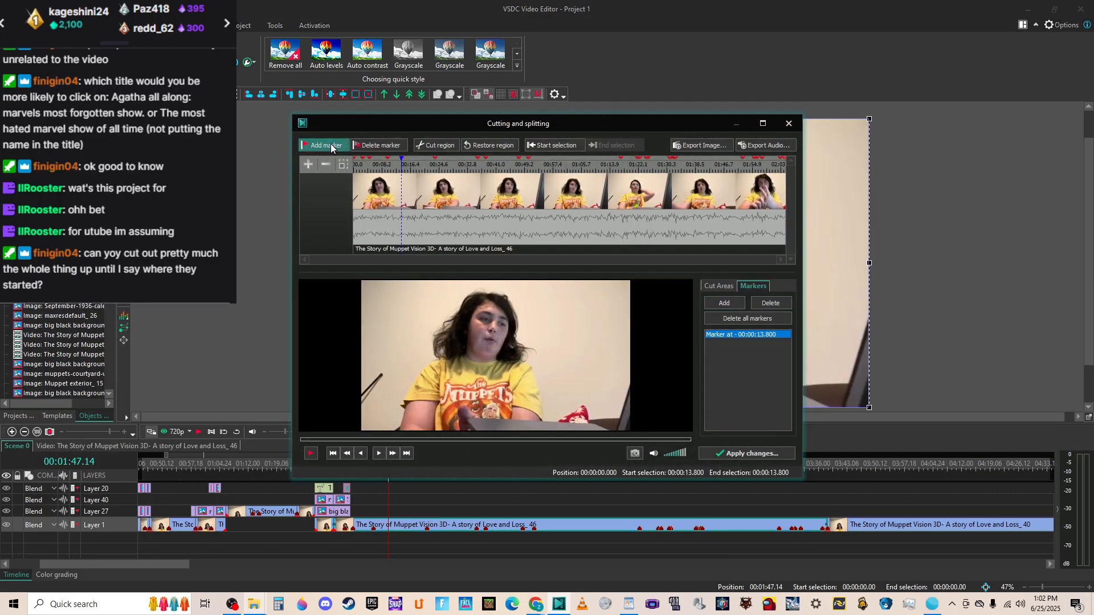
Stop the preview around the 15-second mark, magnify the clip's timeline and delete the marker at 00:00:13.800.
click(554, 324)
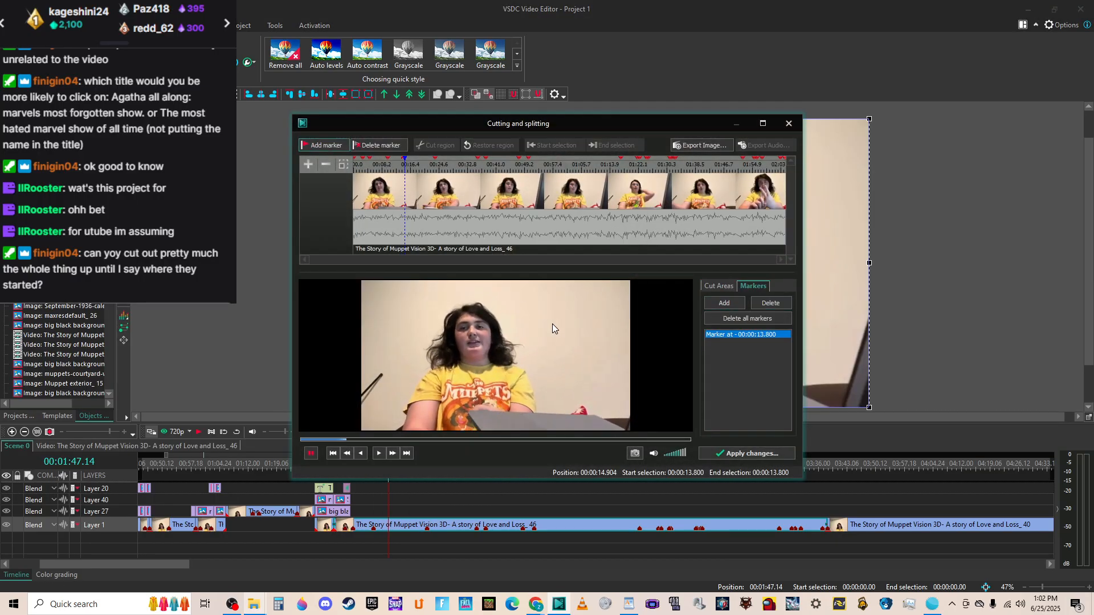
click(307, 165)
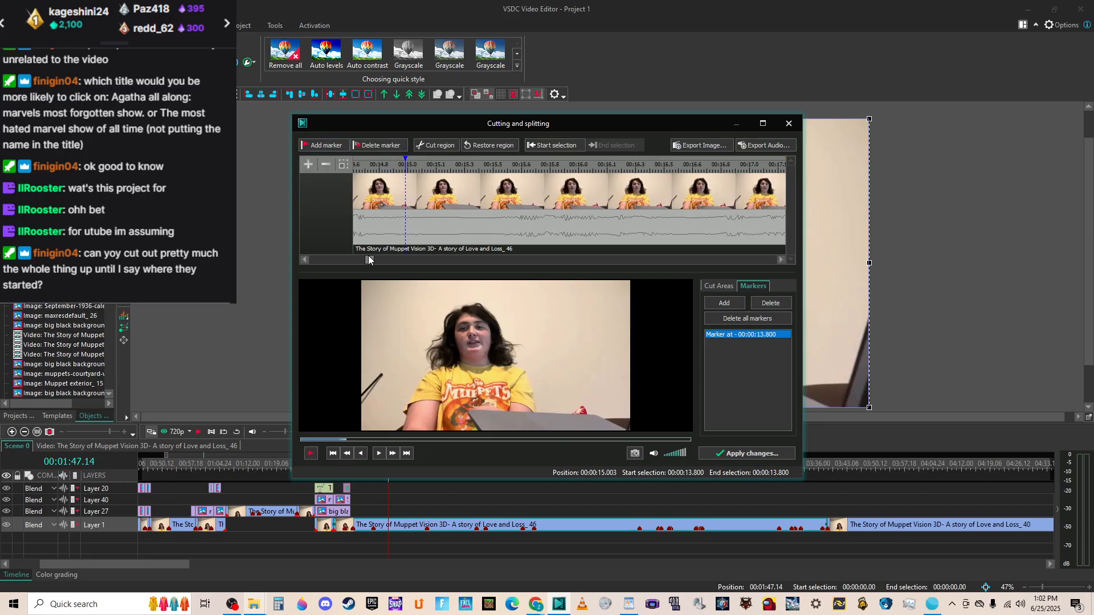
drag(368, 261, 361, 264)
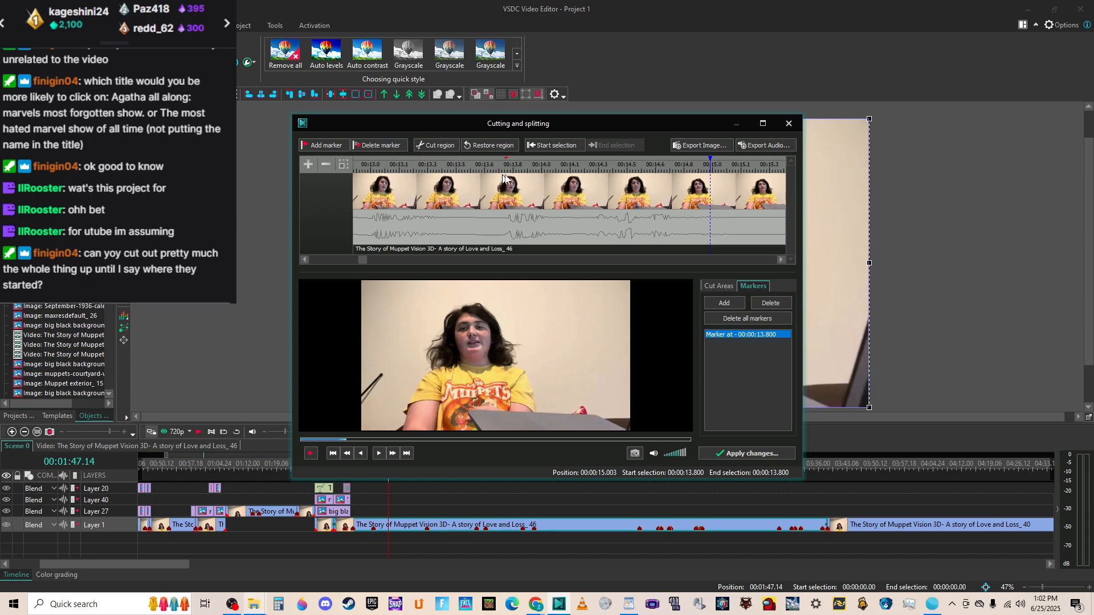
click(395, 145)
Add a marker at 00:00:14.126 in the talking clip and apply the changes to split it there.
click(536, 188)
key(space)
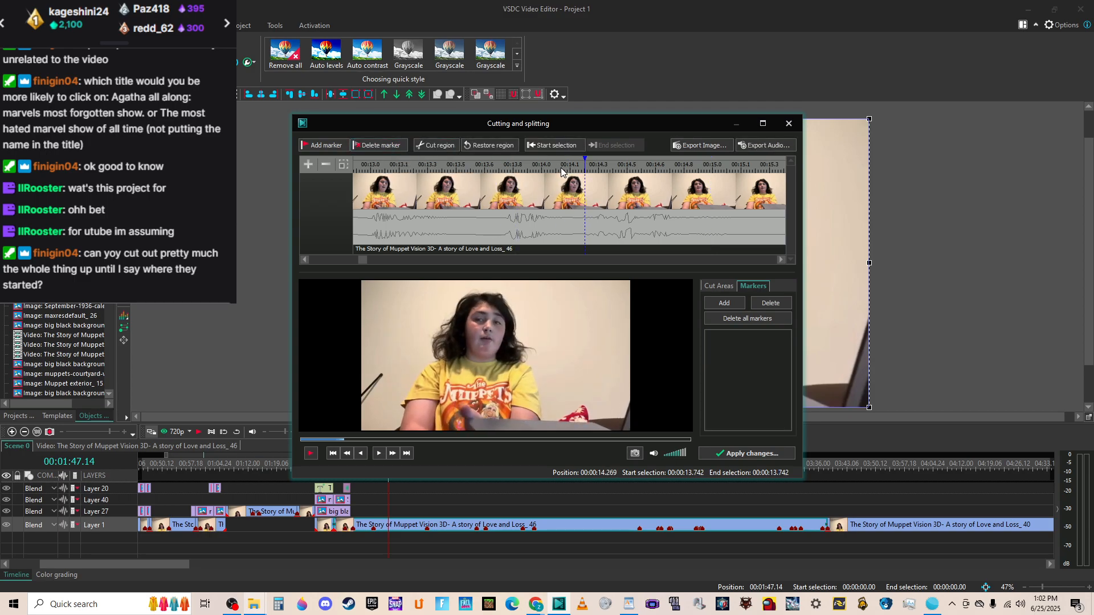
click(561, 171)
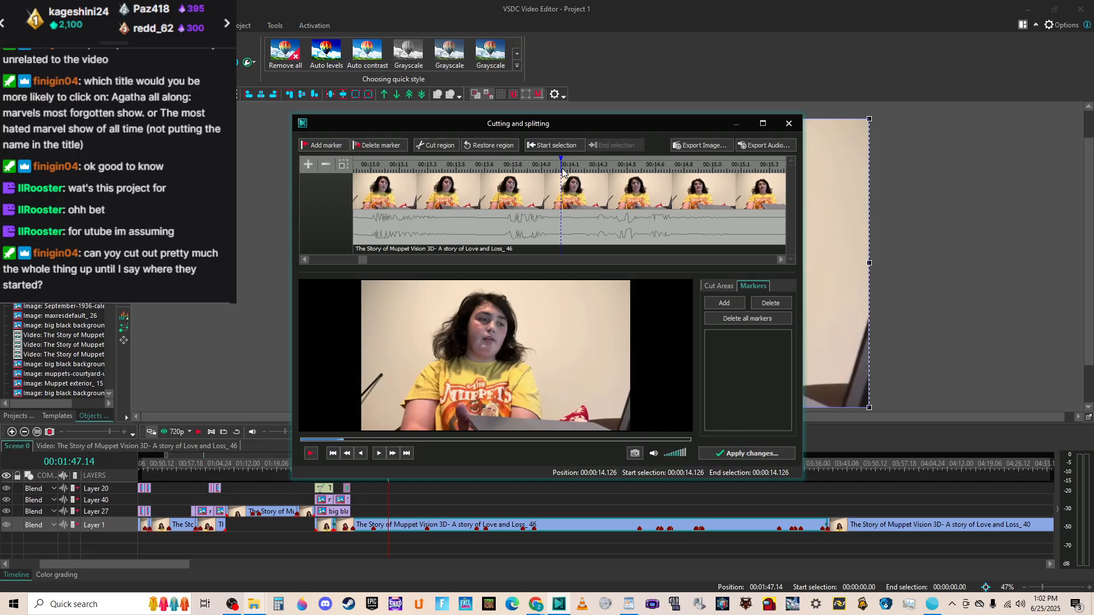
click(333, 151)
key(space)
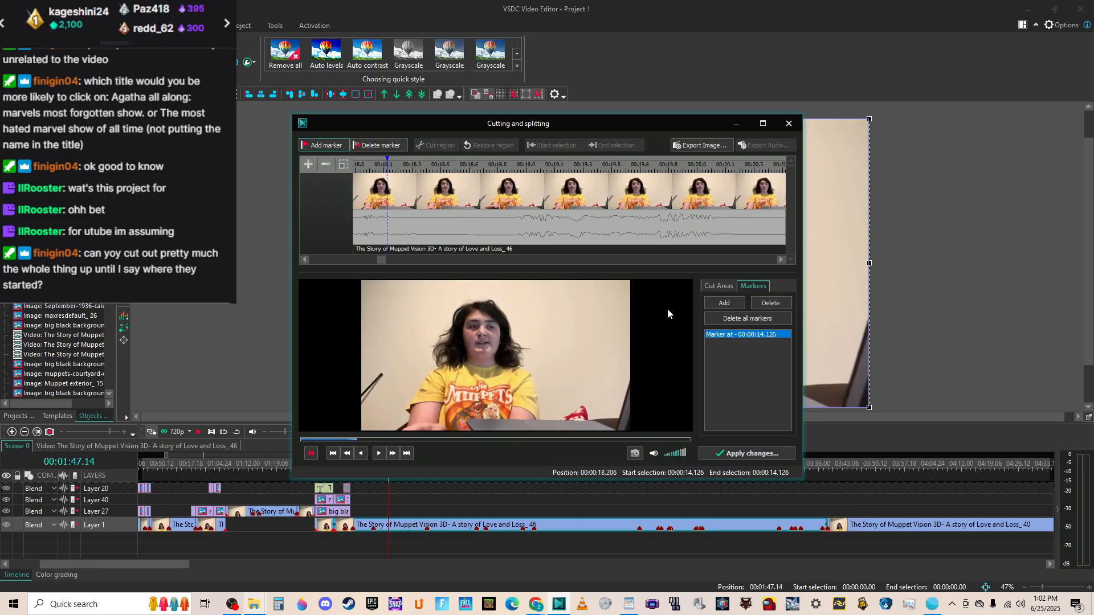
click(747, 453)
click(610, 336)
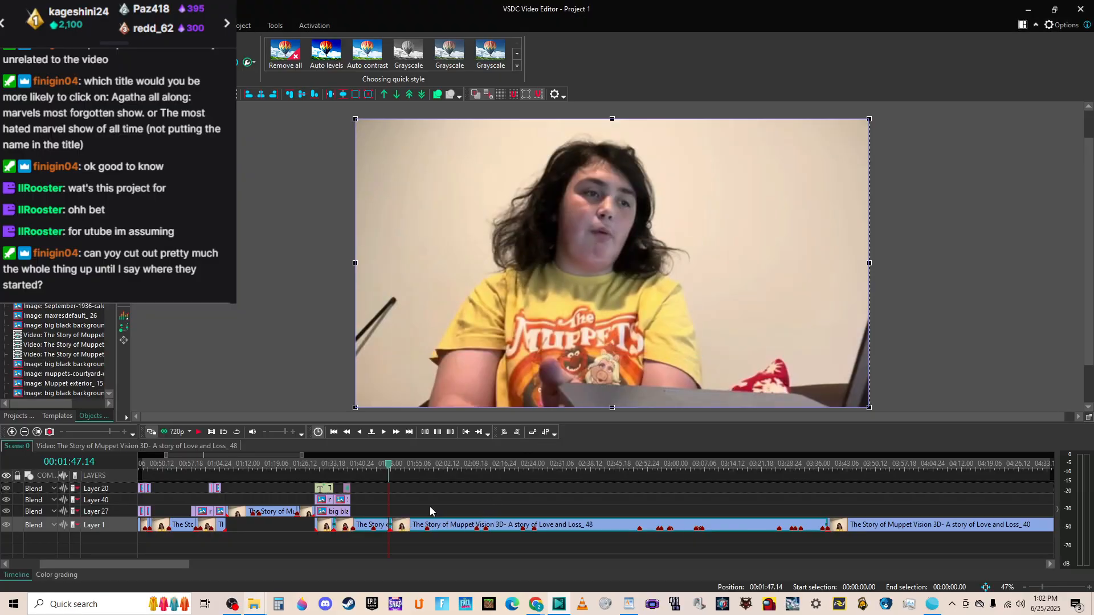
Open the Layer 1 clip ending in 47 for cutting and splitting, preview its start and end, and close it without changes.
click(372, 530)
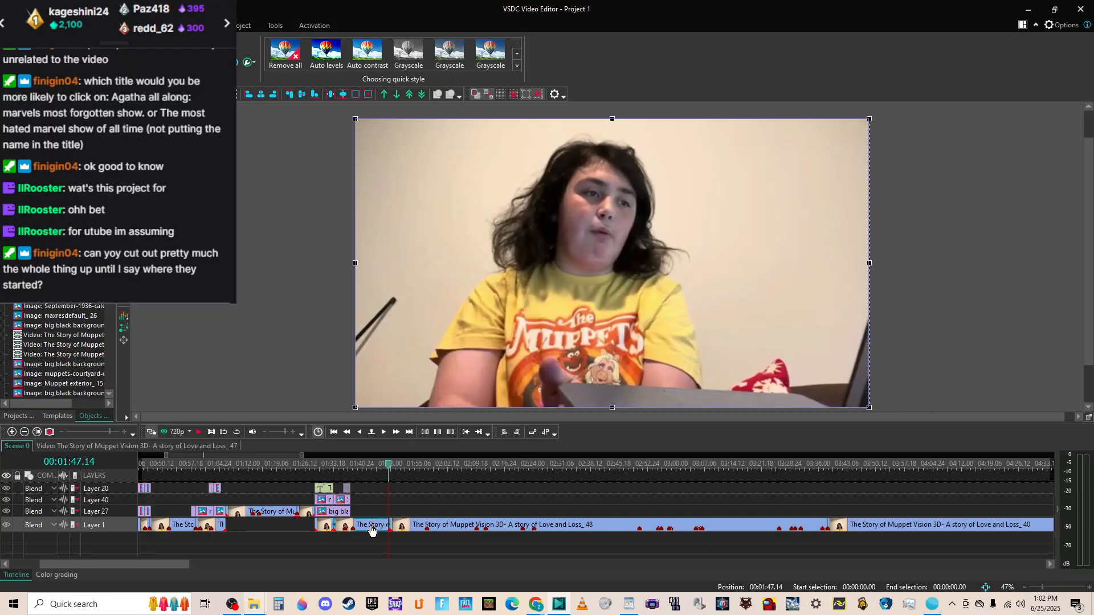
right_click(369, 529)
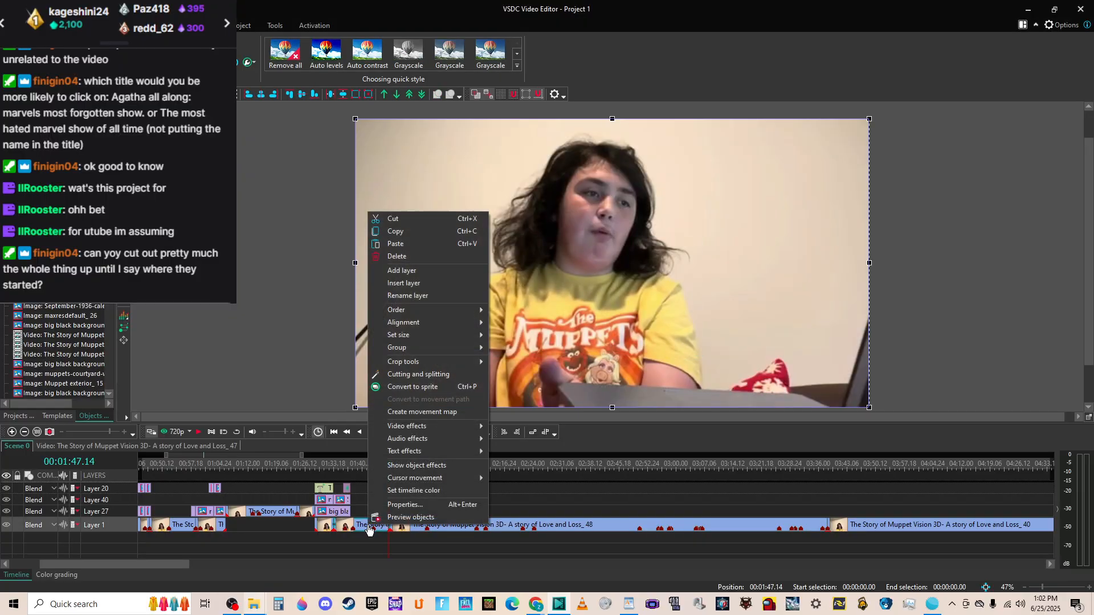
click(429, 376)
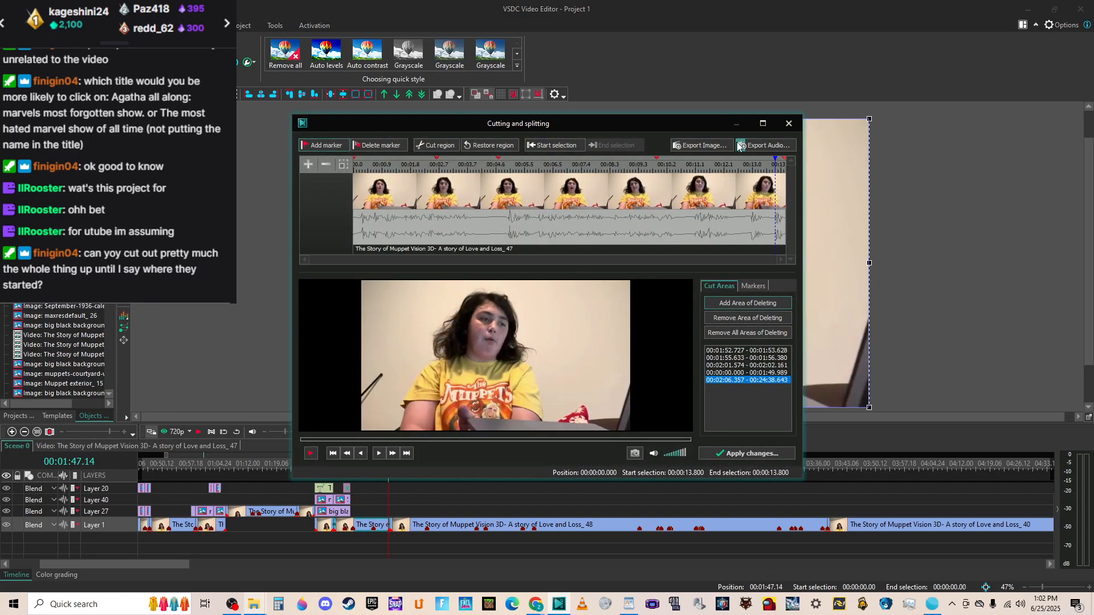
click(392, 174)
key(space)
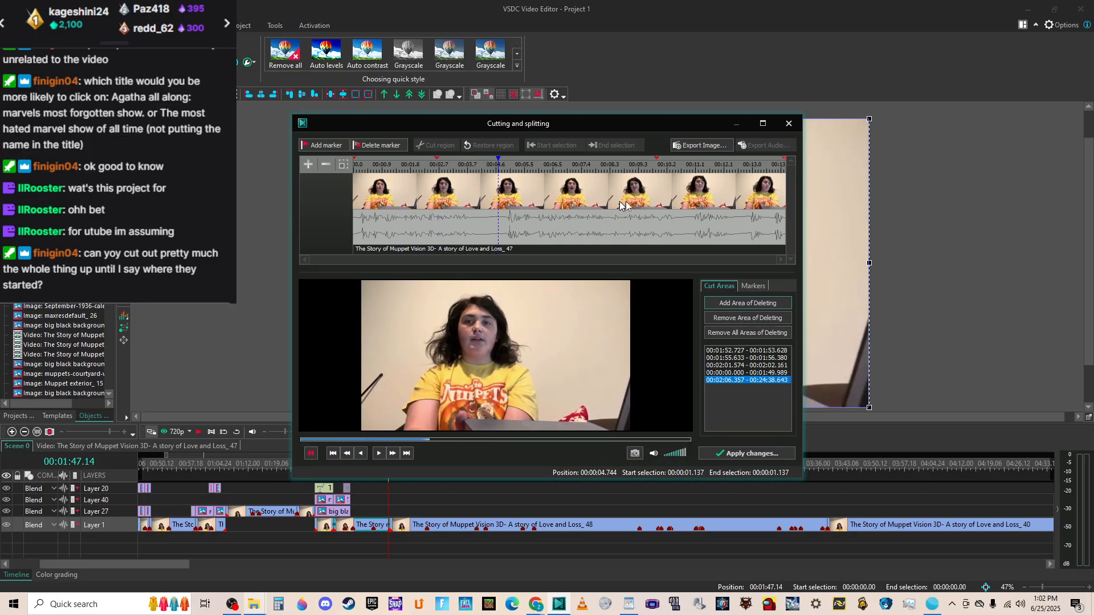
click(776, 174)
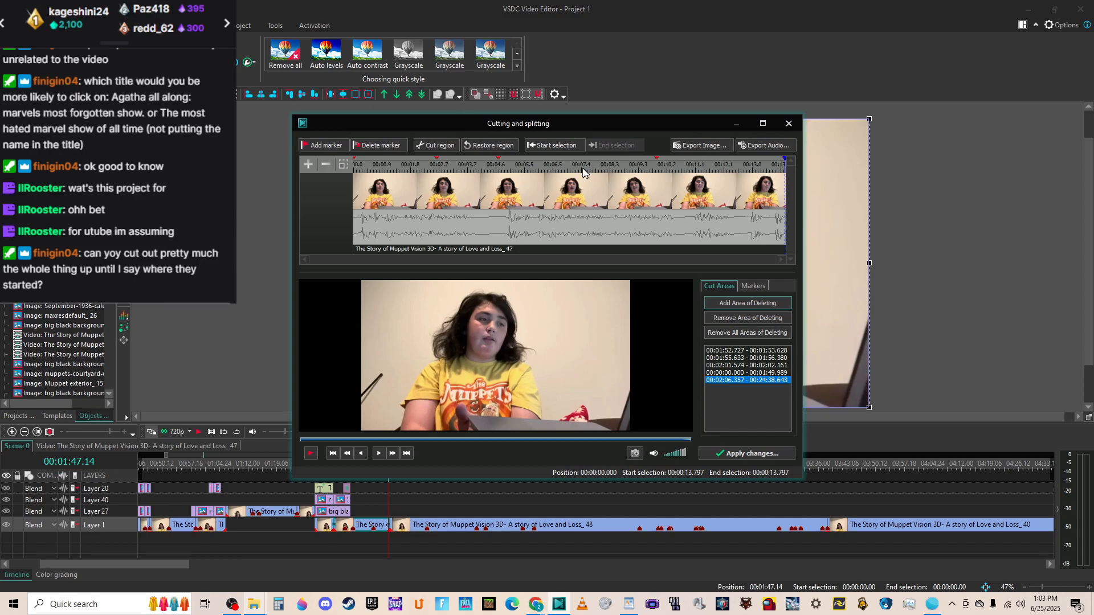
click(788, 123)
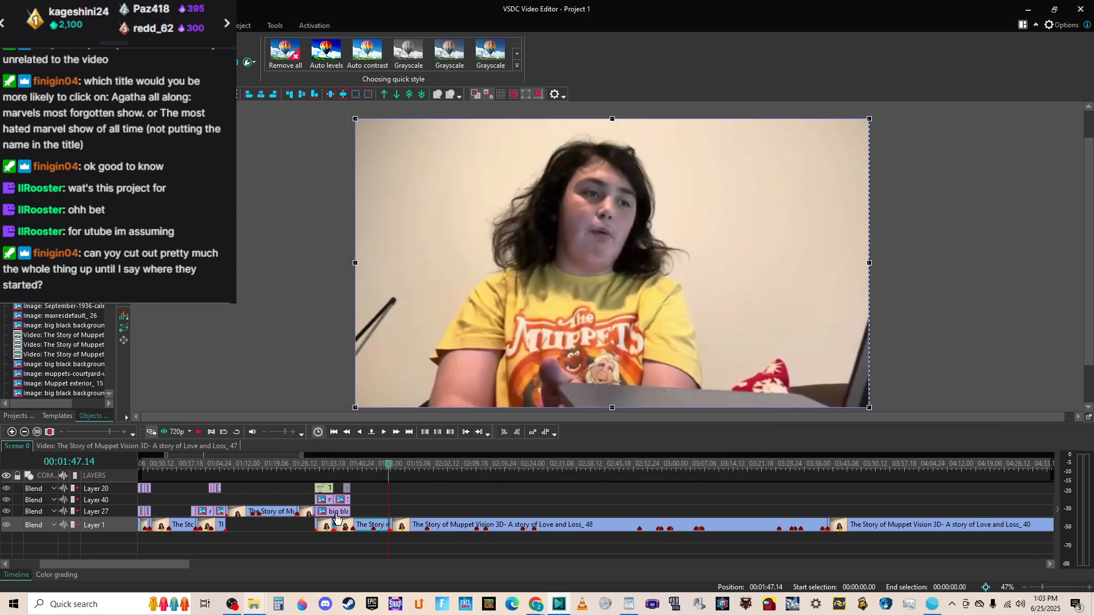
Move the cursor to 1:37.28, where the Layer 27 black background image ends, and split the Layer 1 clip ending in 47 there.
click(345, 512)
right_click(345, 513)
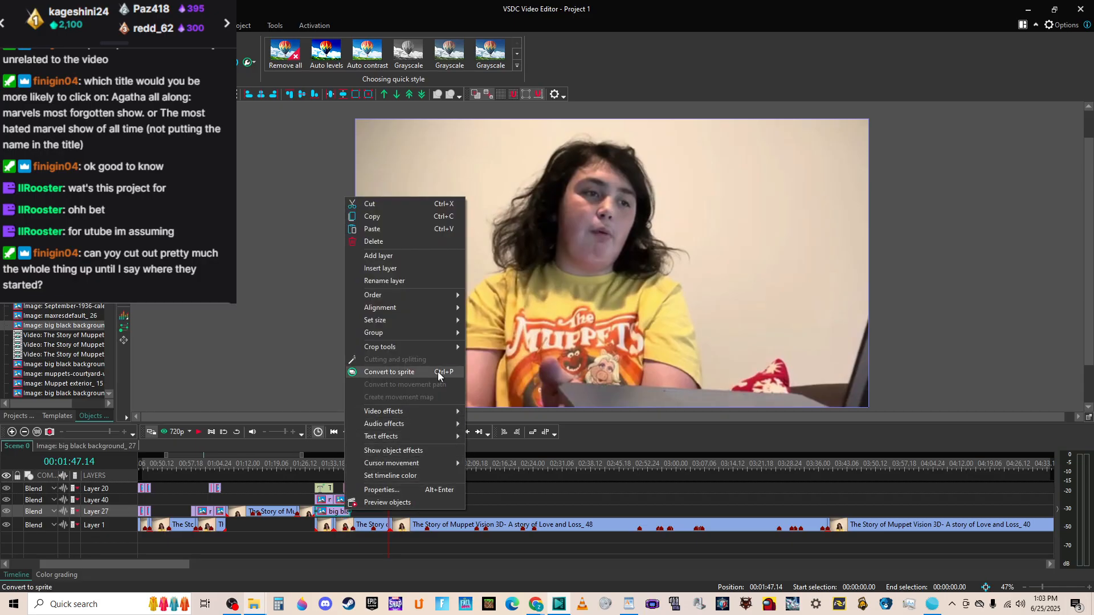
click(385, 538)
click(343, 512)
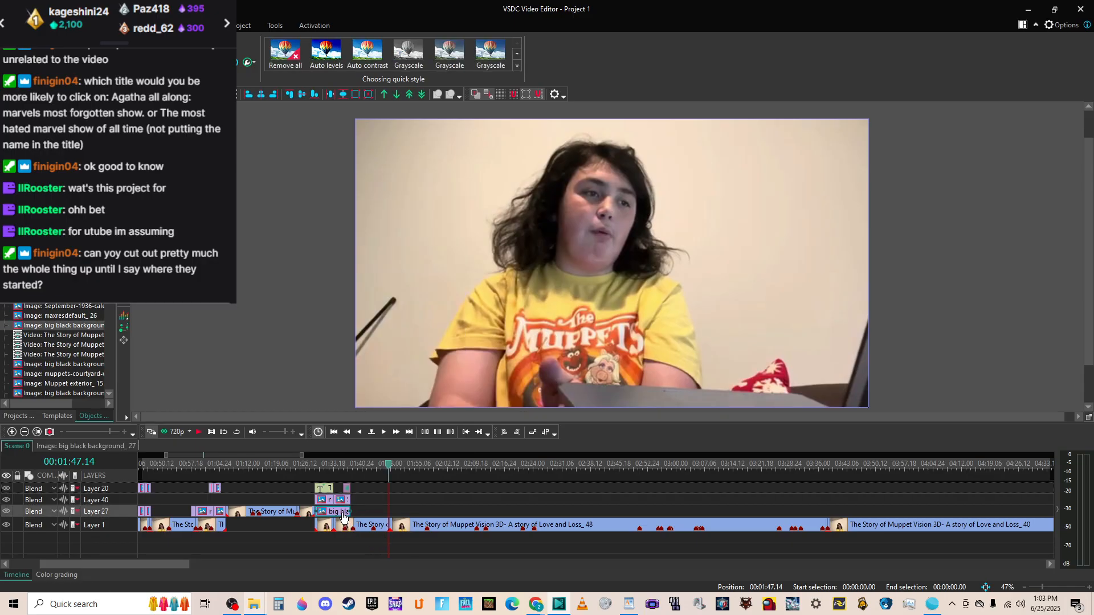
right_click(343, 512)
mouse_move(415, 464)
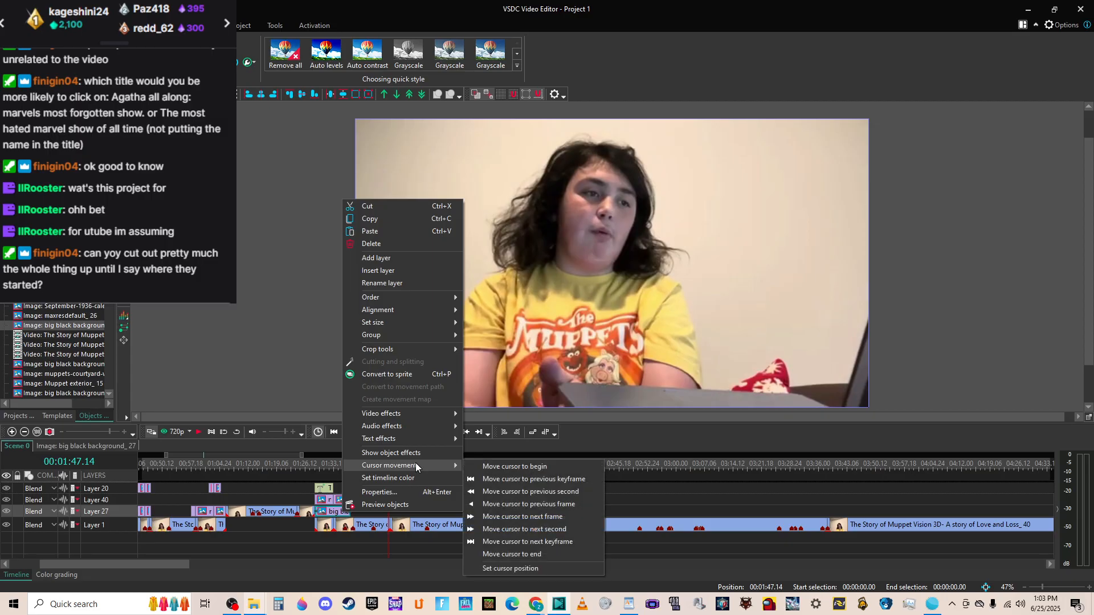
click(506, 541)
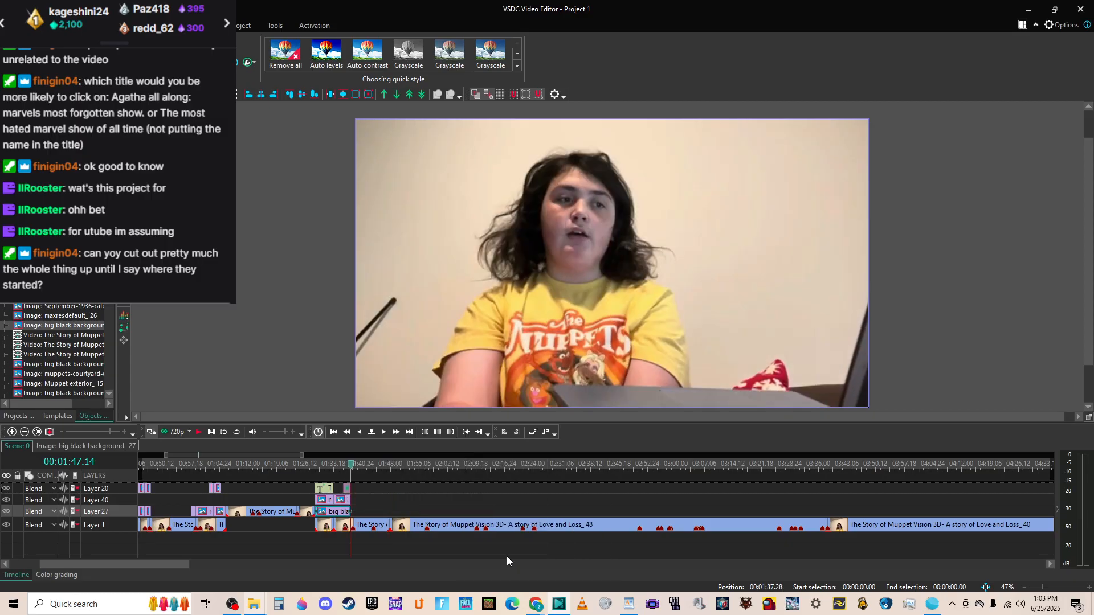
click(368, 531)
right_click(368, 531)
click(418, 377)
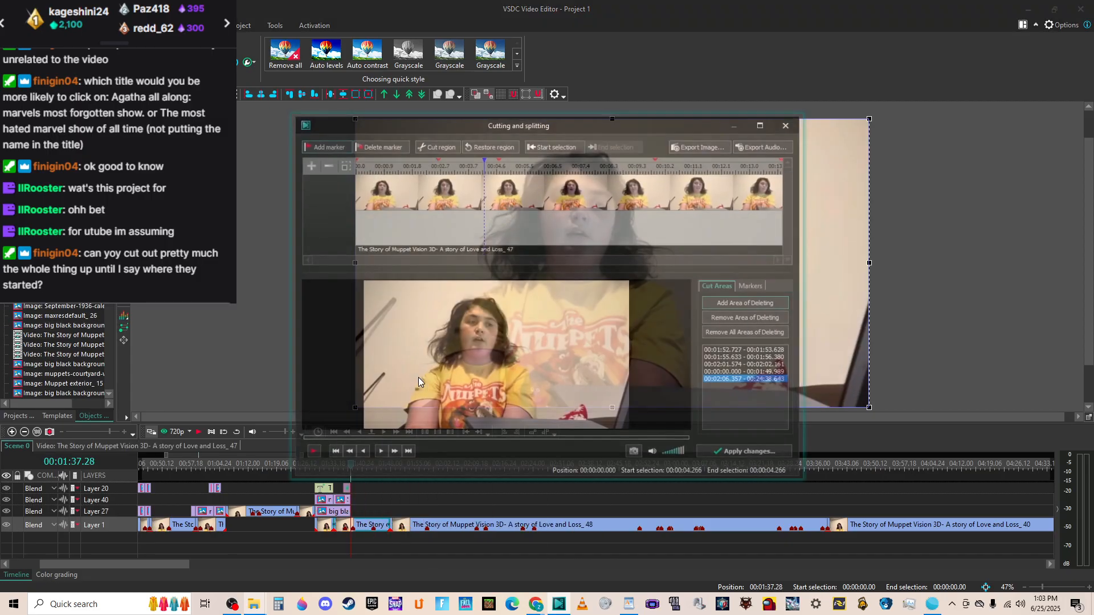
click(751, 453)
click(617, 336)
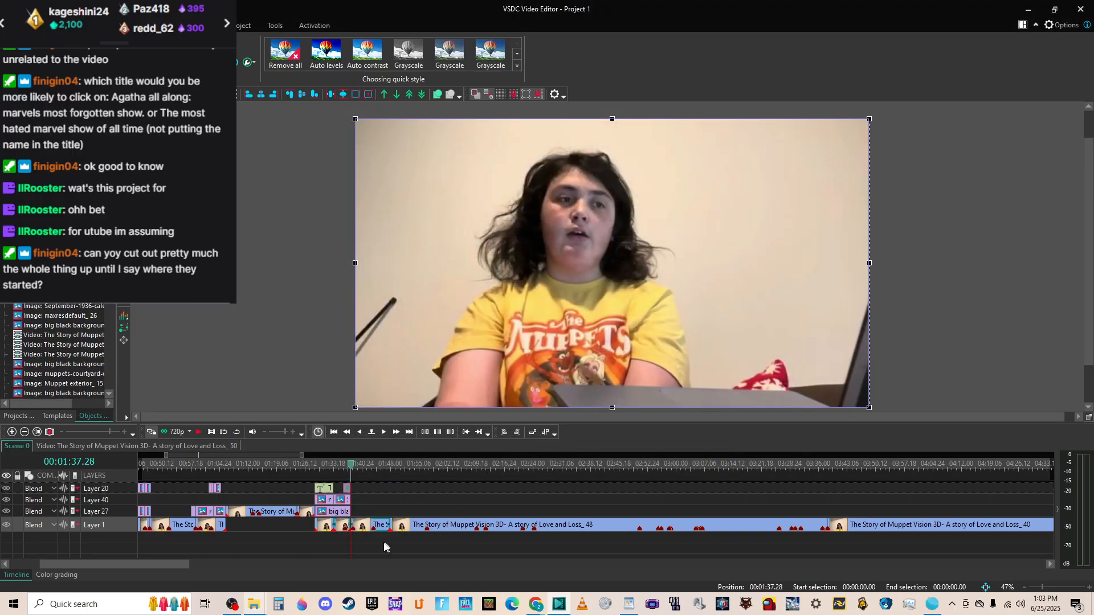
Remove the clip ending in 50 from Layer 1 and shift the clip ending in 48 back to 1:37.28 to close the gap.
double_click(369, 527)
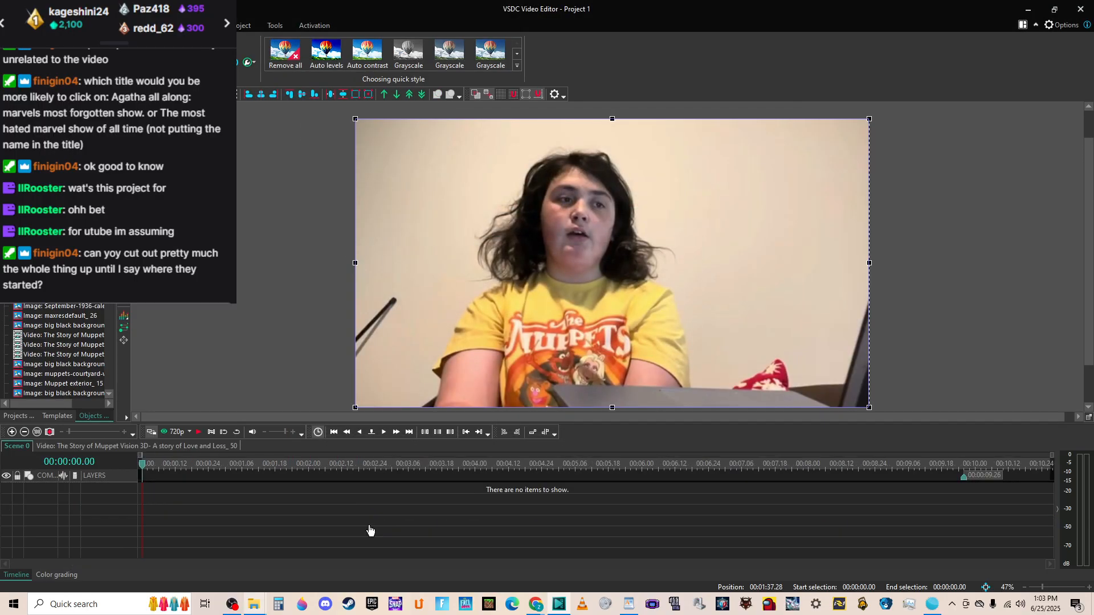
click(12, 446)
drag(67, 432, 111, 439)
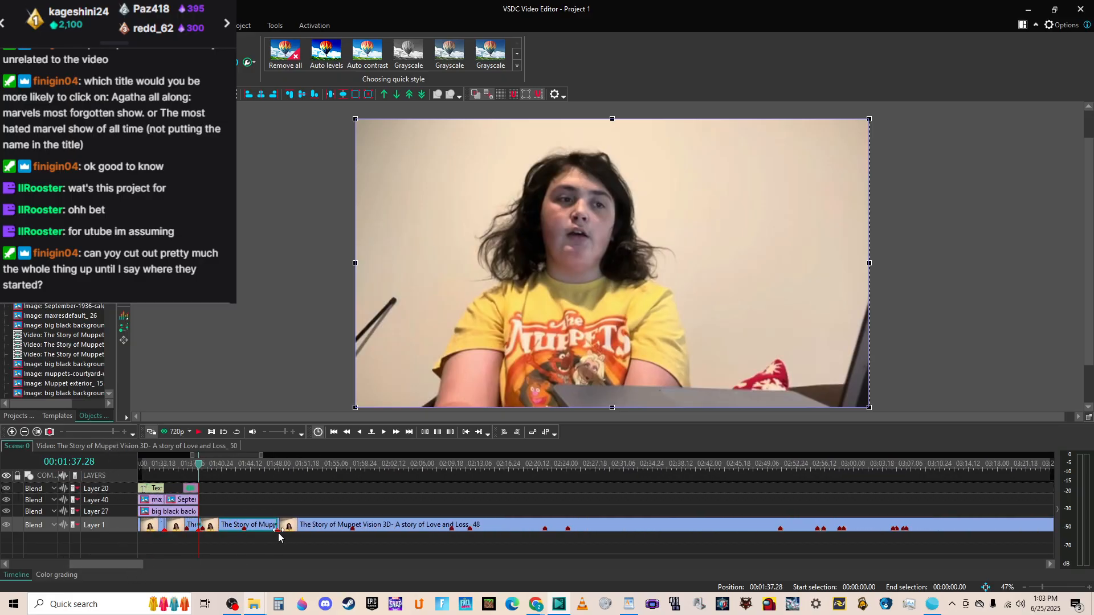
drag(255, 530, 722, 505)
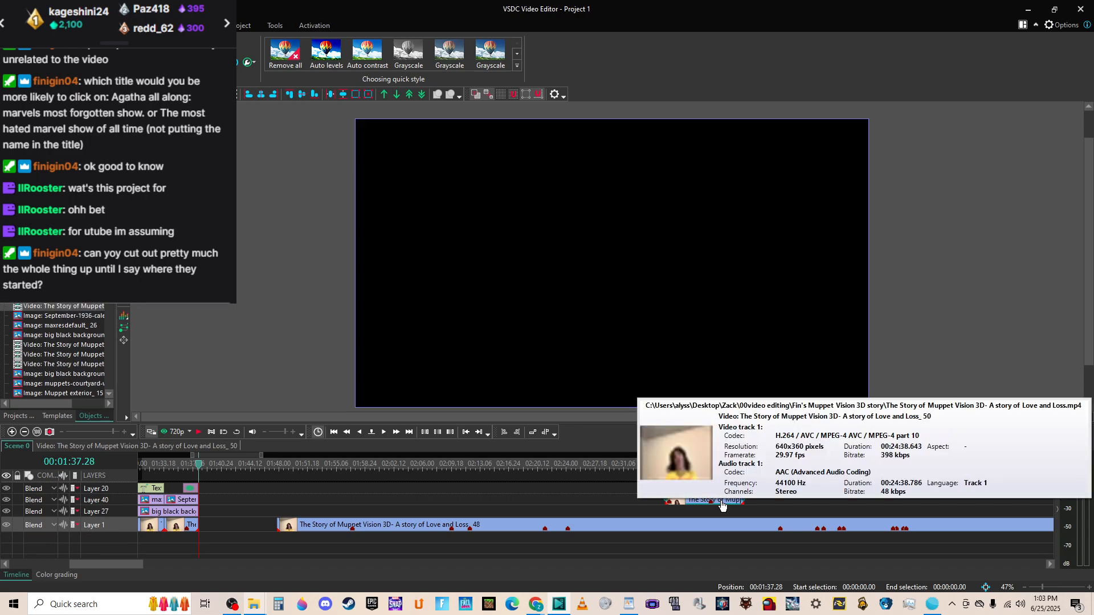
drag(422, 526, 344, 525)
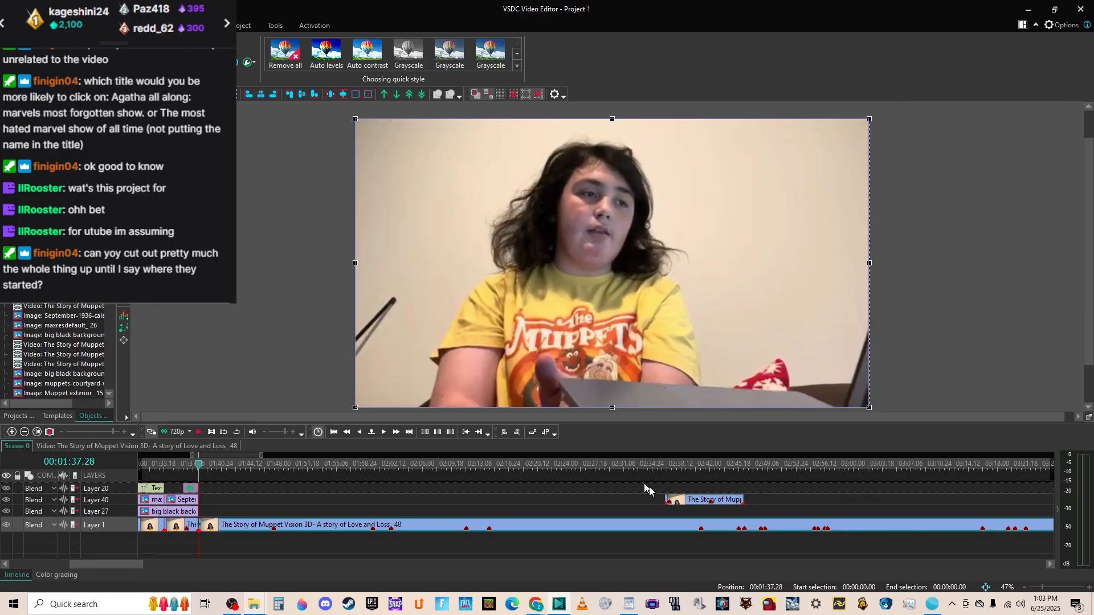
click(677, 504)
key(Delete)
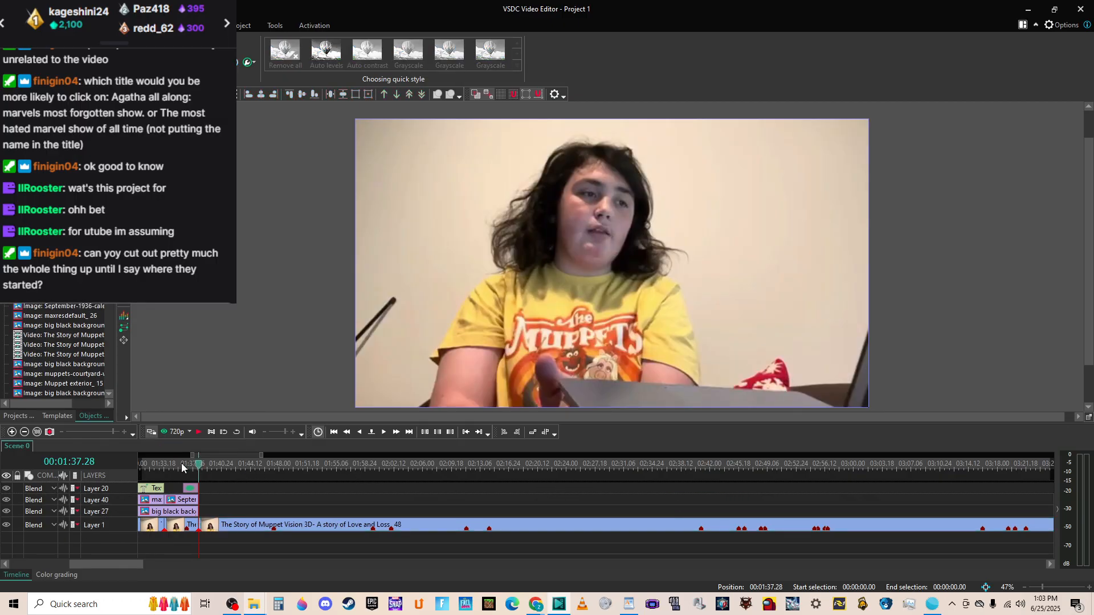
Play the edited section from 1:26.15 through the calendar, and replay the talking footage from about 1:41.02.
drag(114, 565, 100, 567)
click(262, 464)
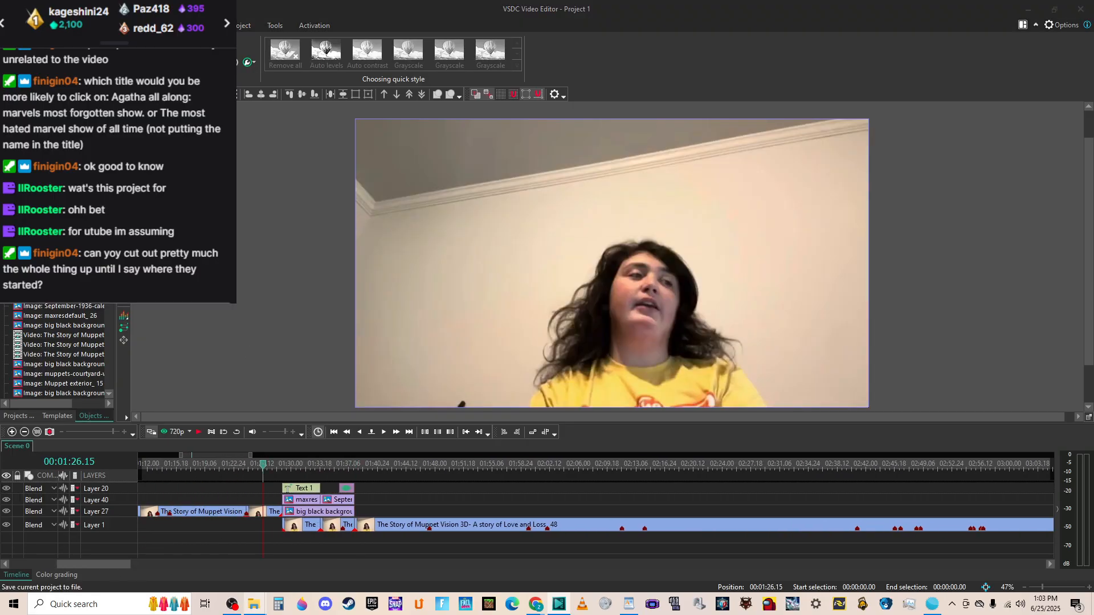
key(space)
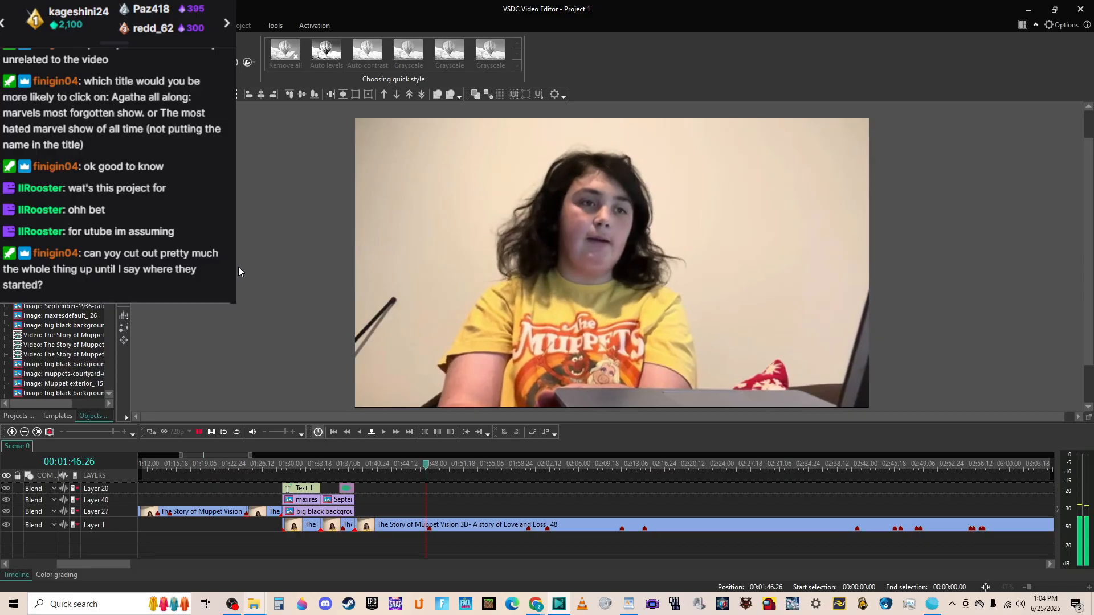
key(space)
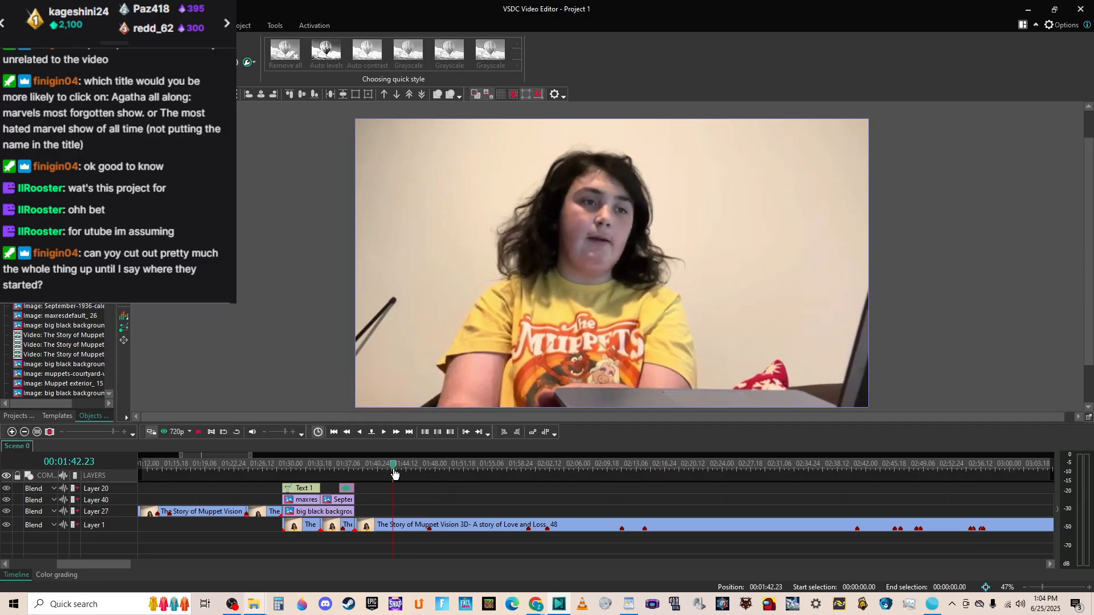
key(space)
click(389, 474)
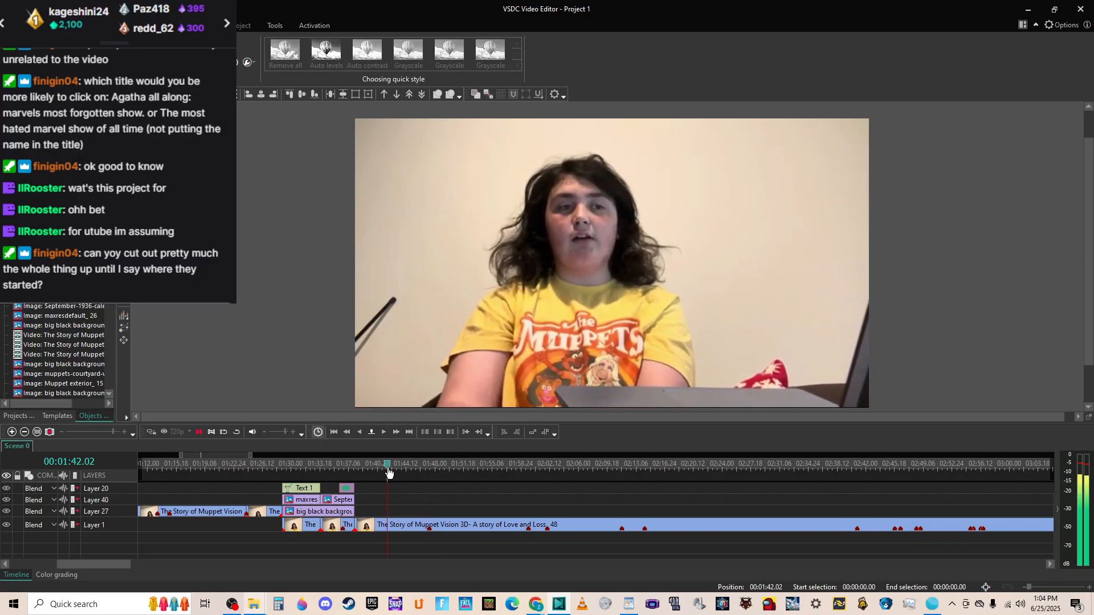
click(380, 468)
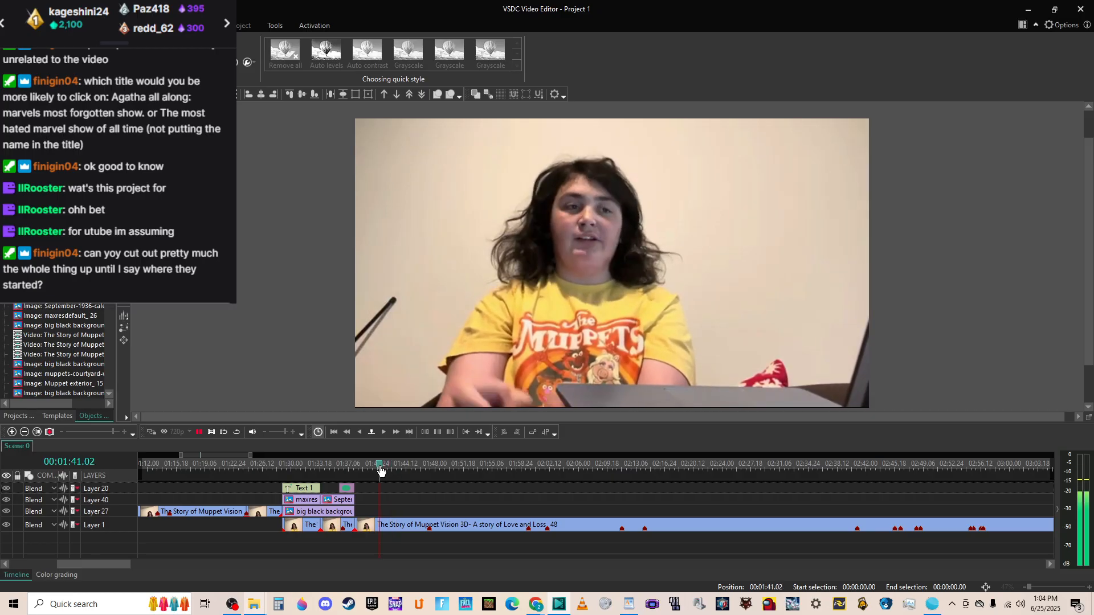
key(space)
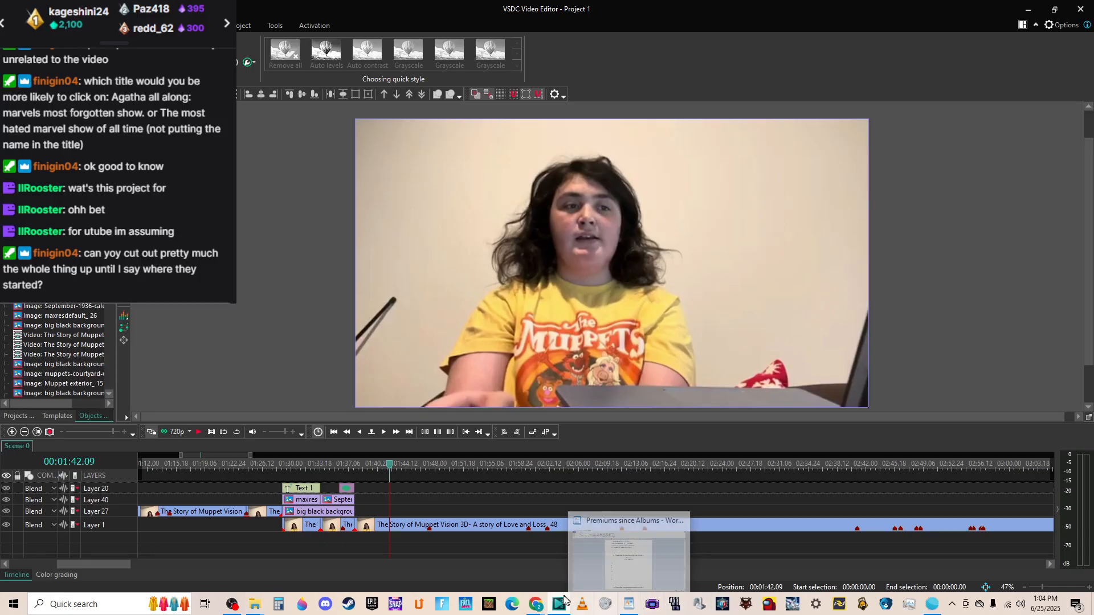
Switch to the Chrome window with the September 1936 calendar results and search Google Images for "sam and friends".
mouse_move(536, 603)
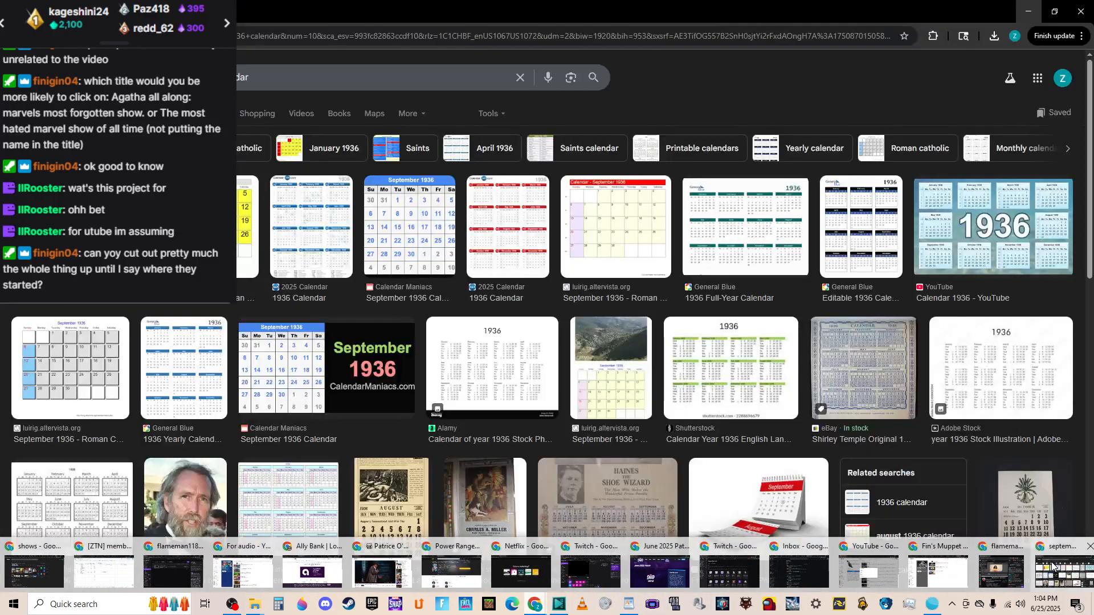
click(1053, 567)
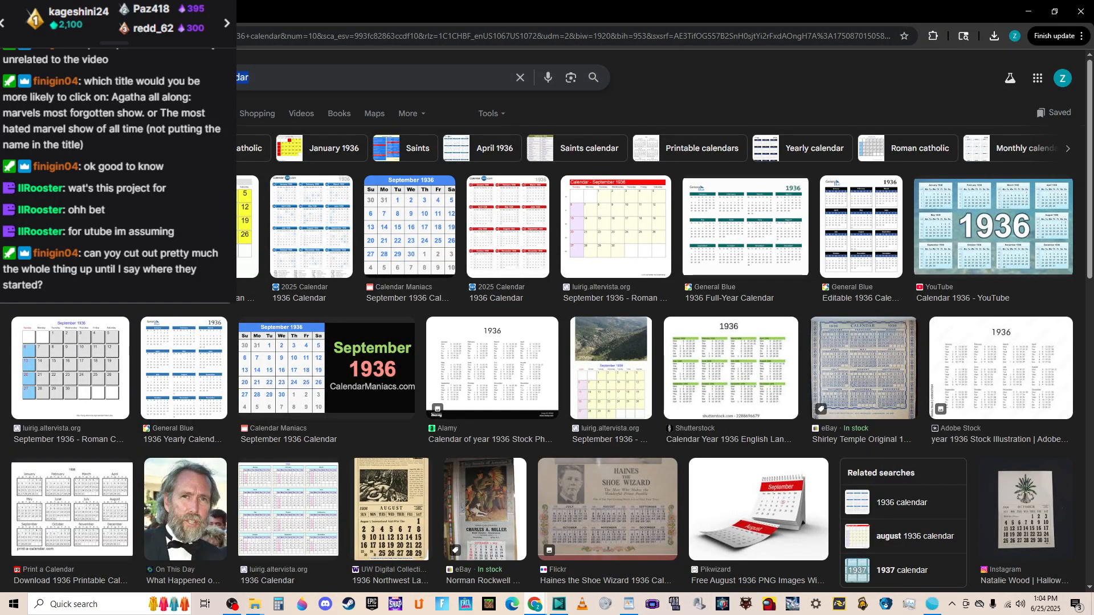
key(BackSpace)
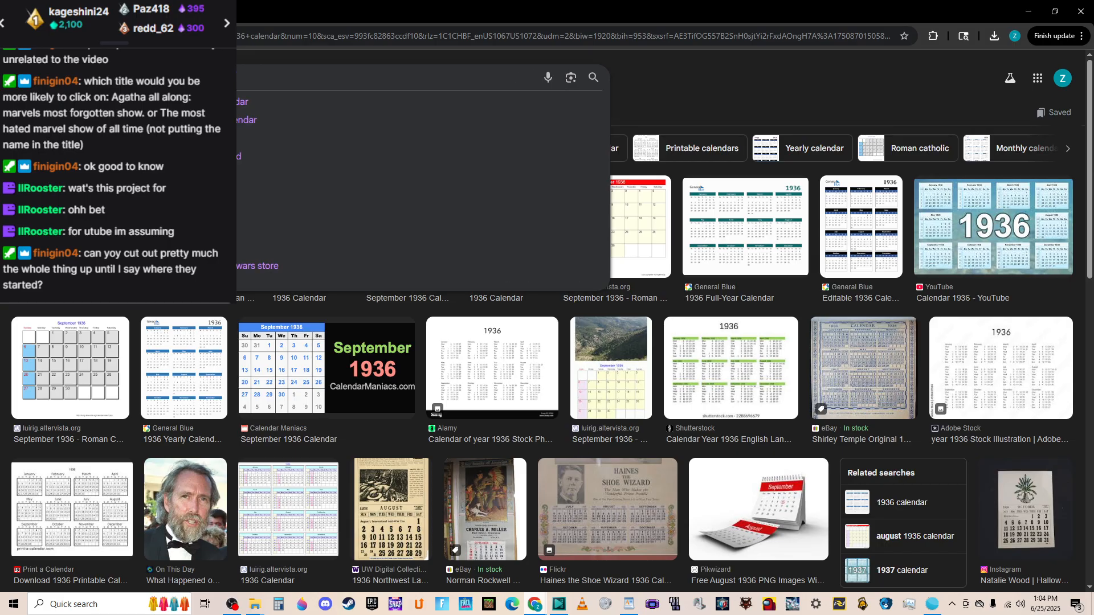
text(jim and friends)
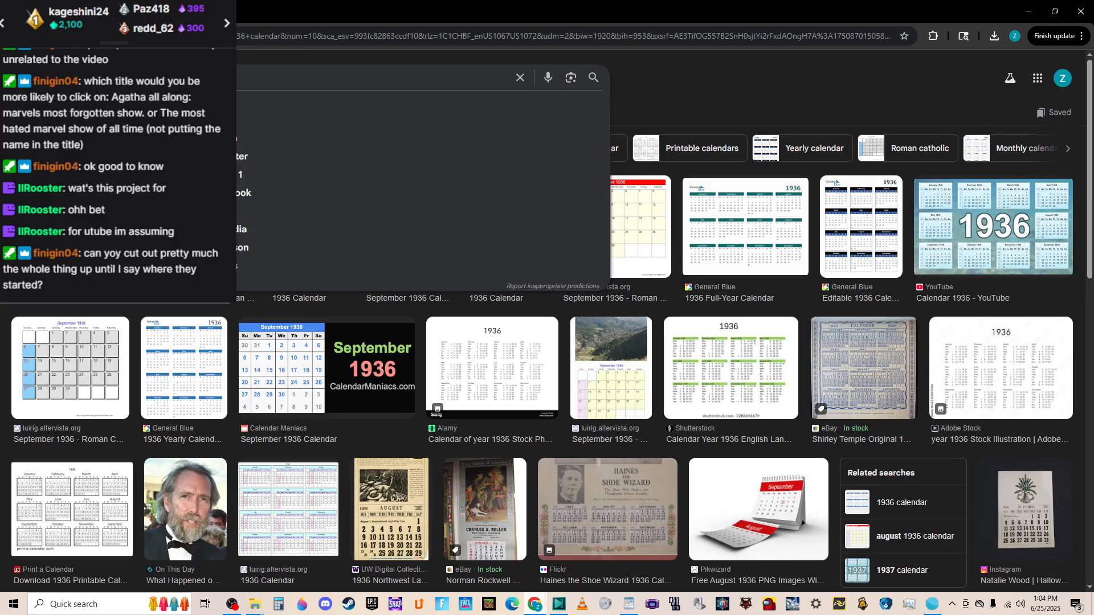
key(Return)
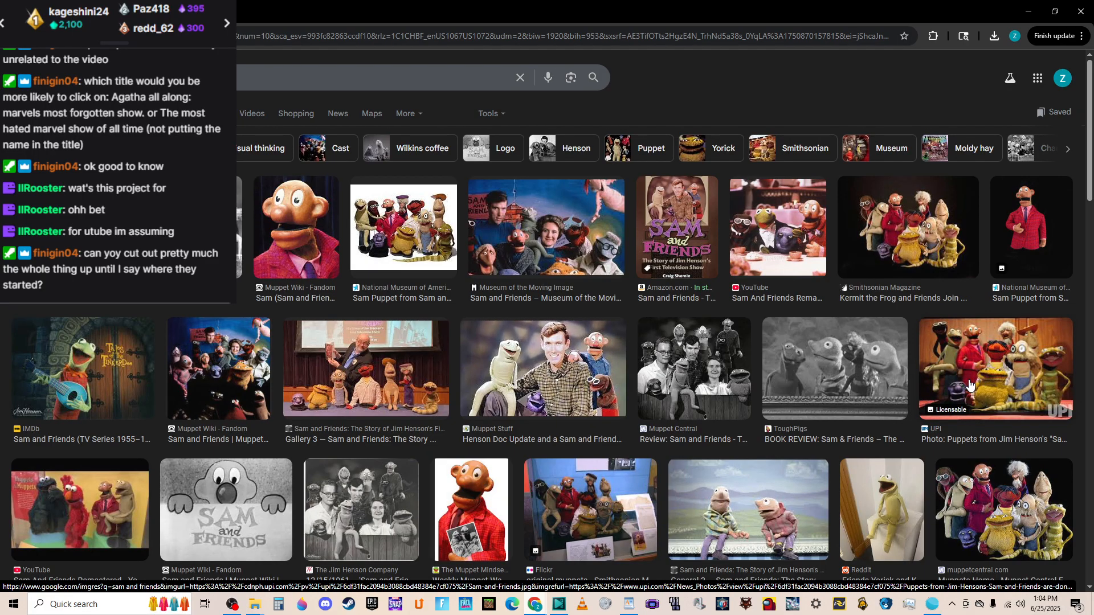
Look through the "sam and friends" image results for a photo of the puppet cast to illustrate the story.
scroll(954, 391, down, 2)
scroll(954, 391, down, 2)
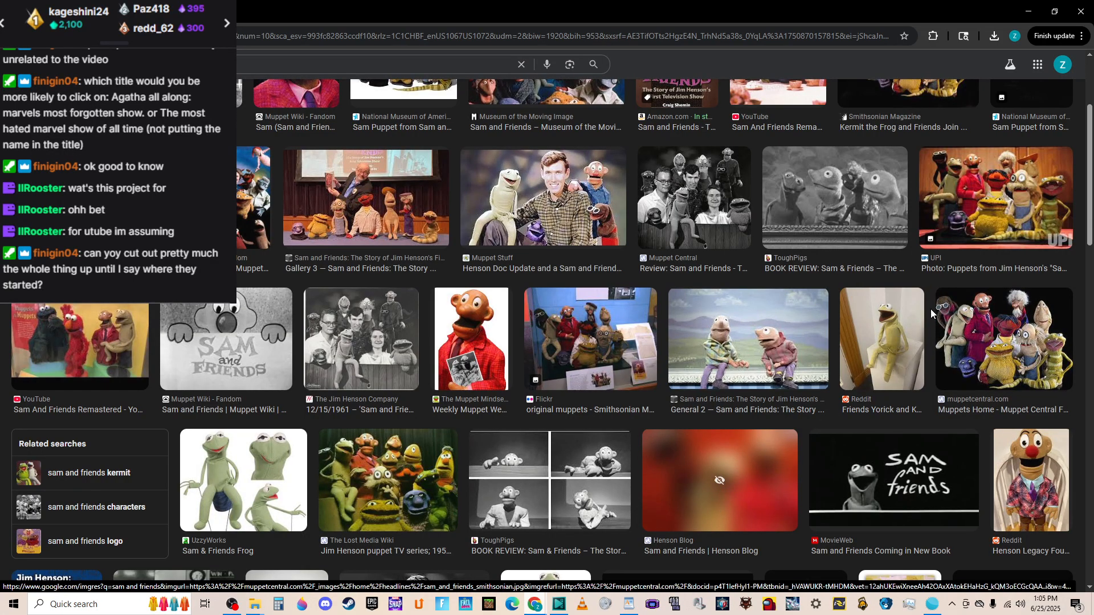
scroll(925, 309, down, 3)
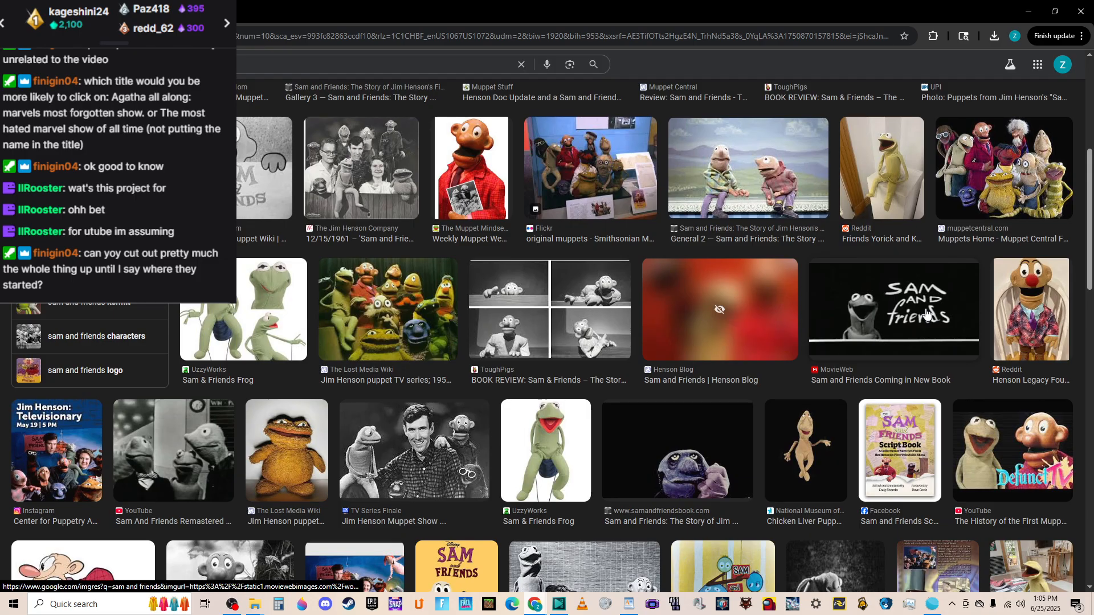
scroll(926, 312, down, 5)
scroll(923, 310, up, 10)
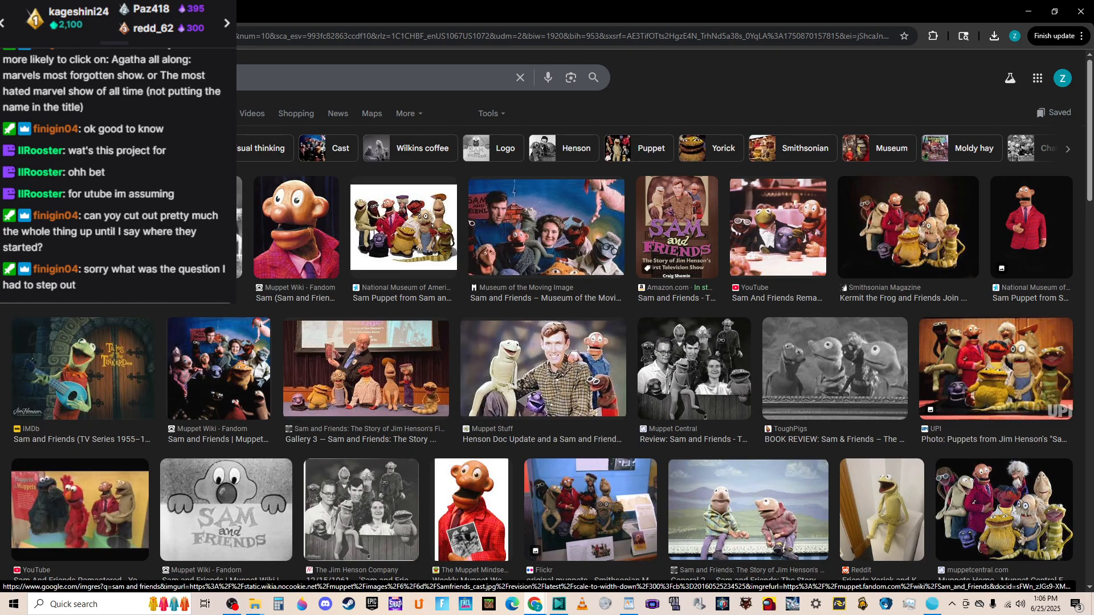
scroll(432, 416, down, 5)
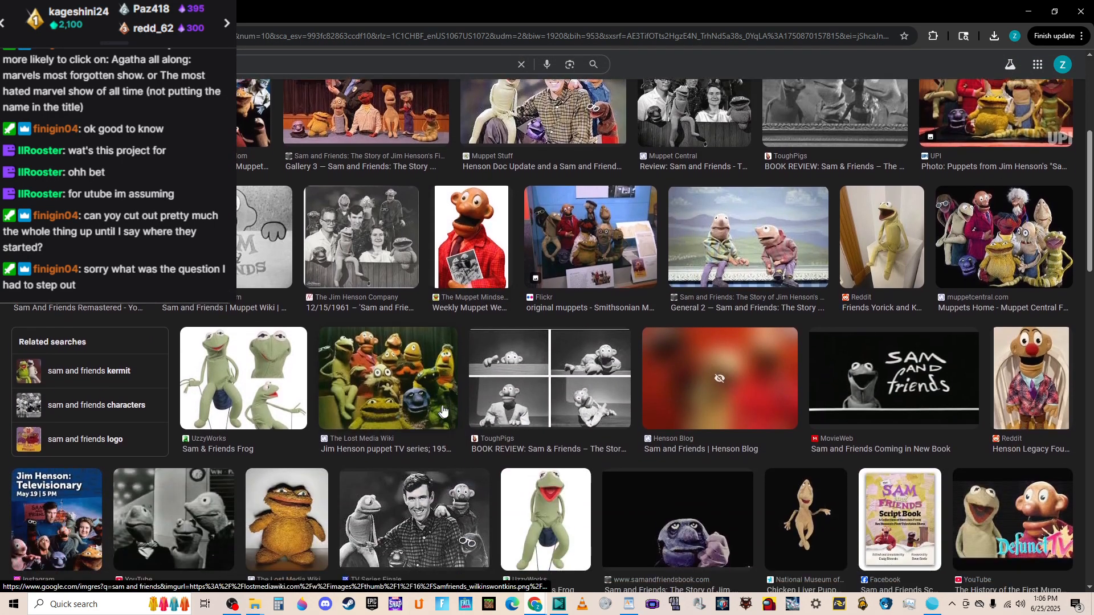
scroll(450, 422, down, 2)
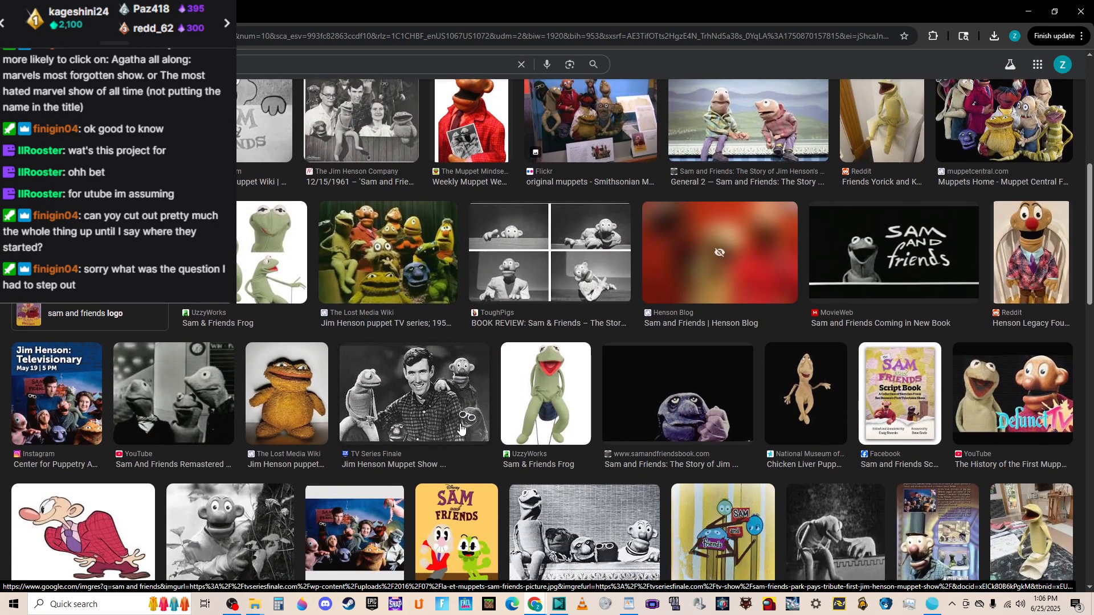
scroll(460, 427, down, 3)
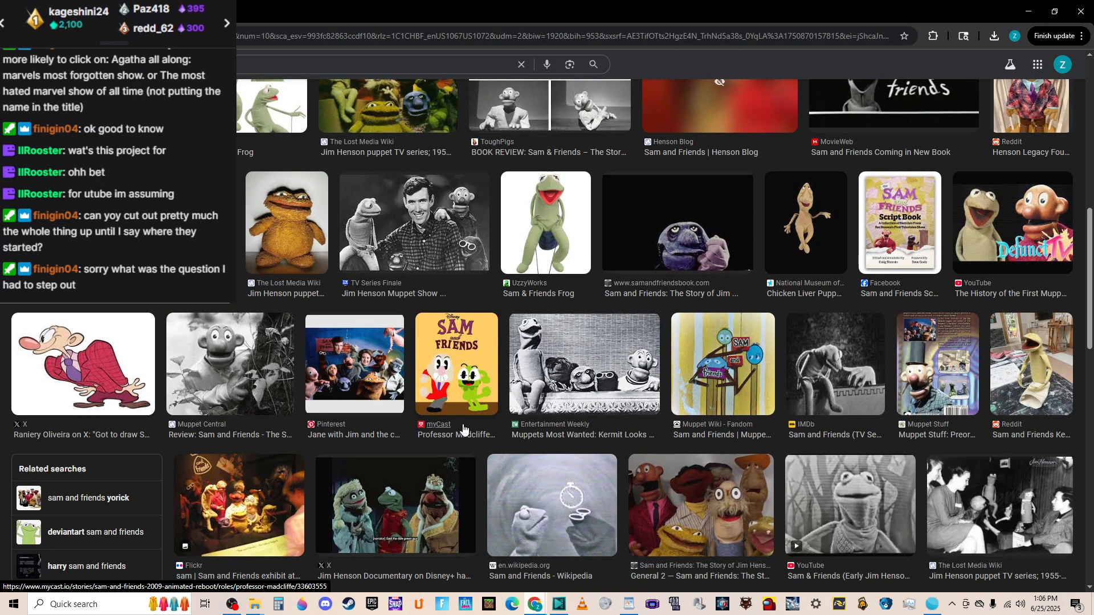
scroll(464, 427, down, 5)
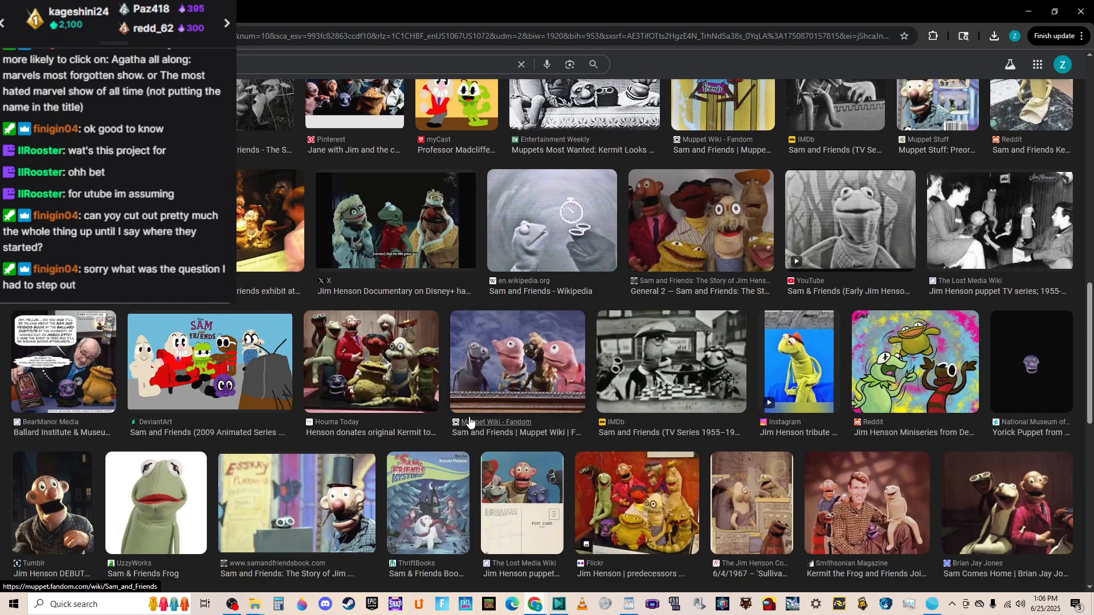
scroll(469, 421, up, 1)
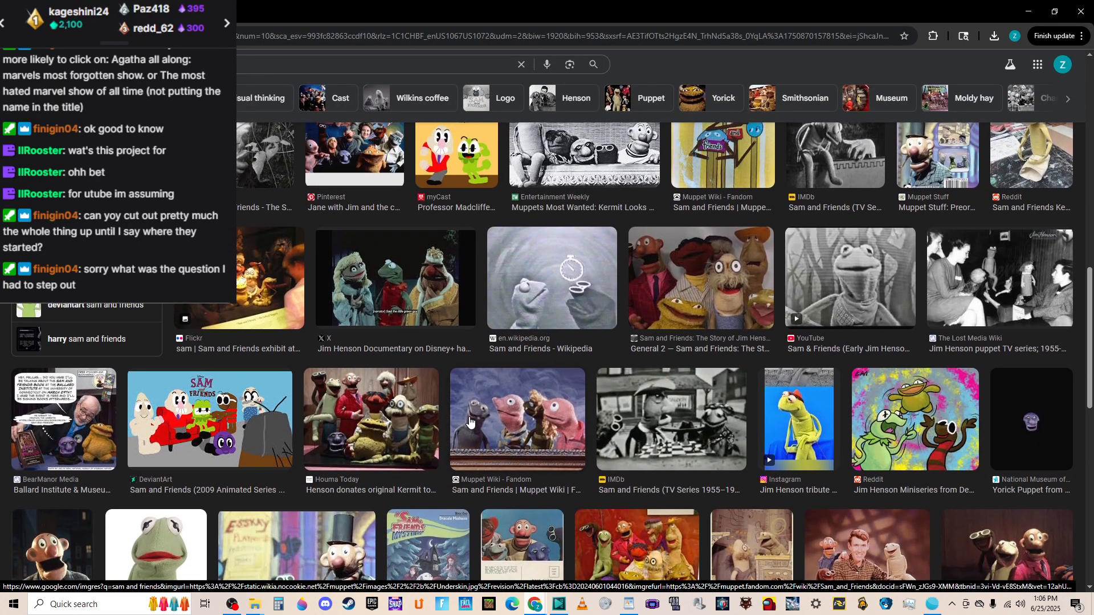
scroll(469, 422, up, 7)
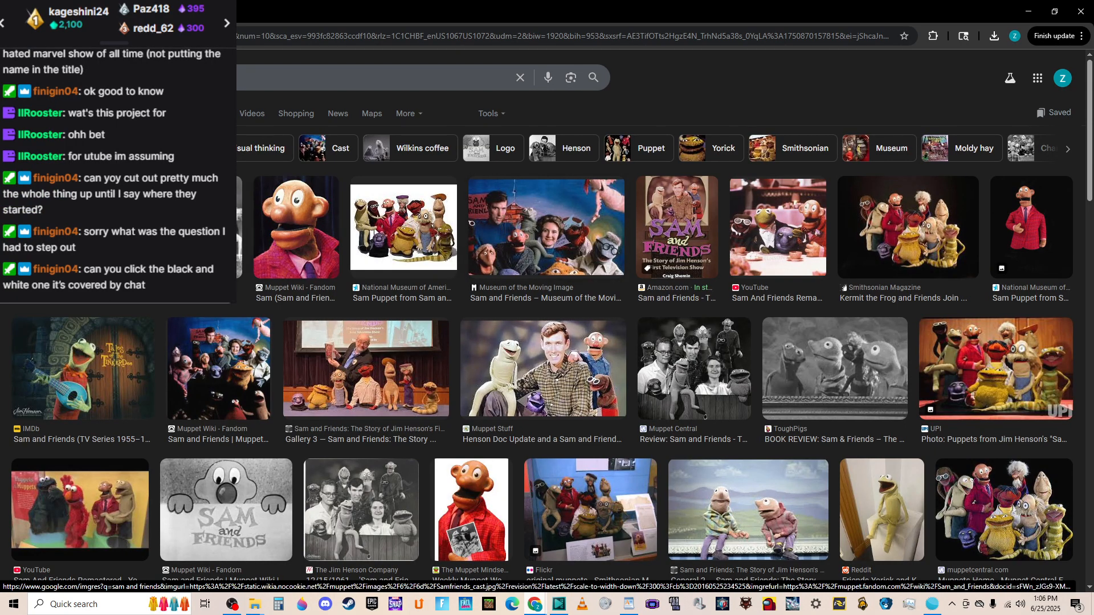
Open the black-and-white Muppet Wiki cast photo from the results and load the image itself in a separate tab.
right_click(193, 224)
key(Escape)
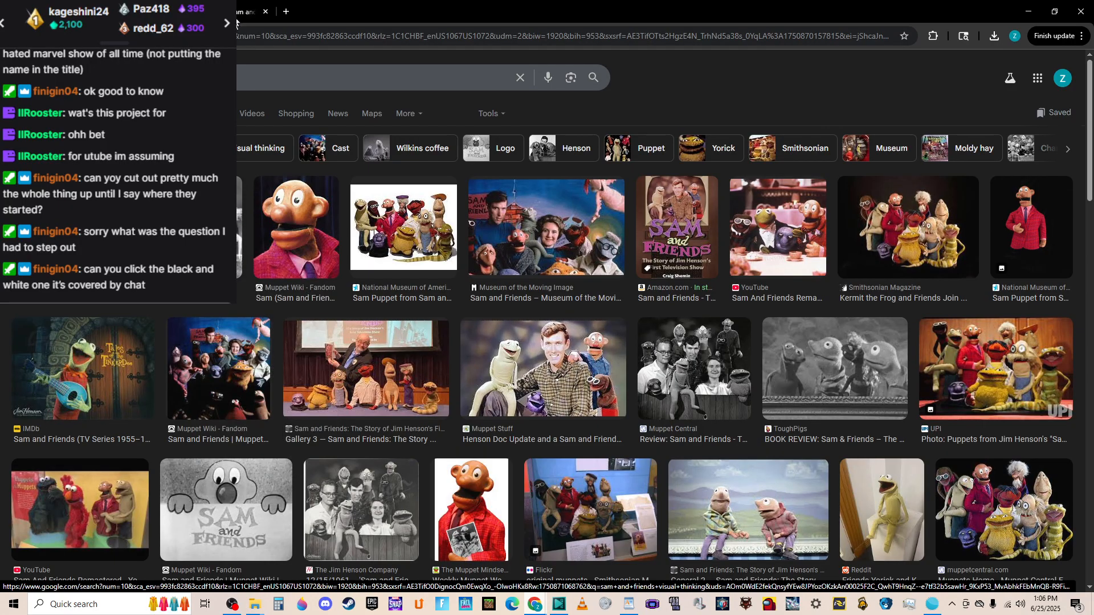
click(193, 224)
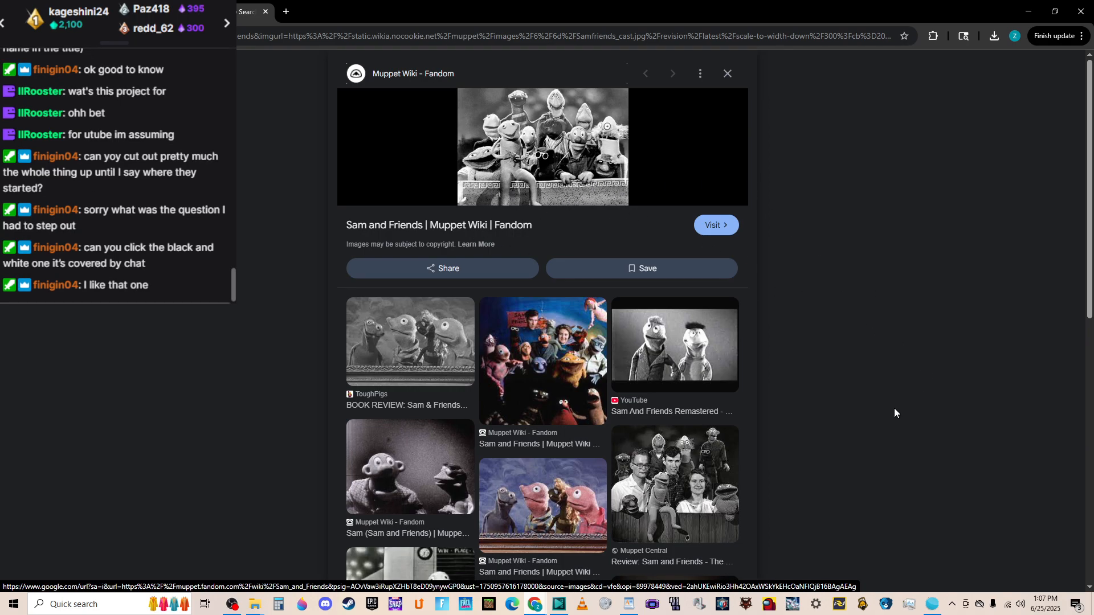
right_click(575, 119)
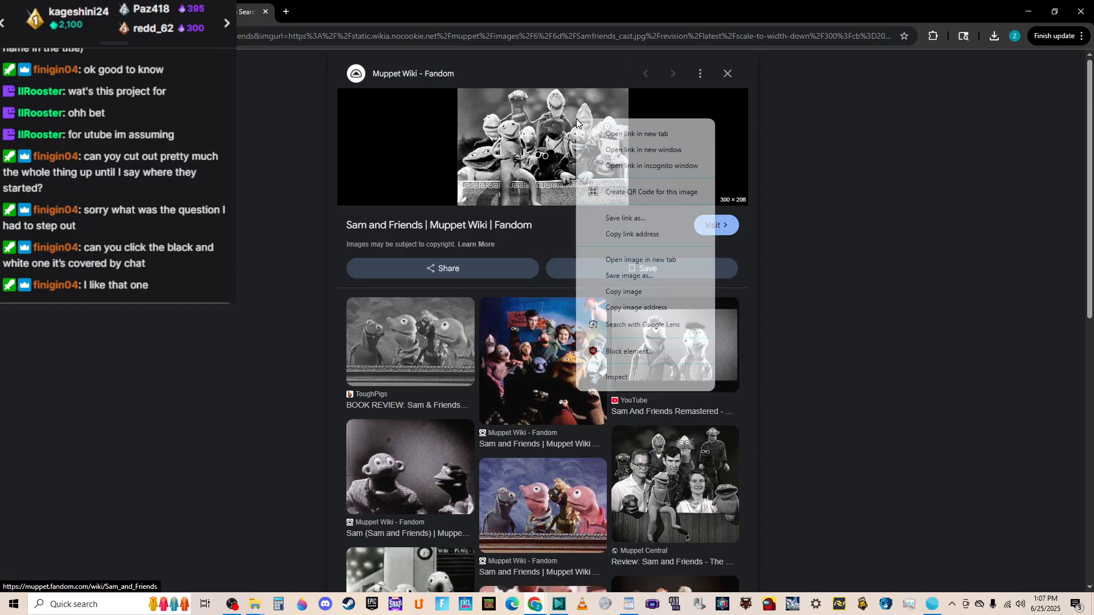
click(640, 260)
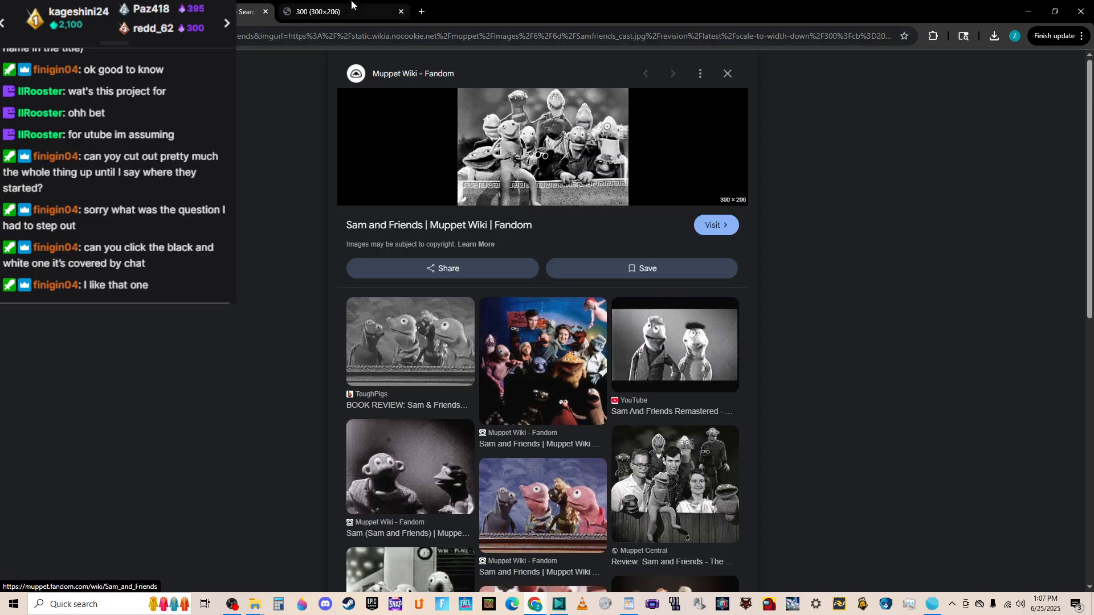
Save the black-and-white cast photo to the Downloads folder and close its image and preview tabs.
key(ctrl+Tab)
right_click(549, 323)
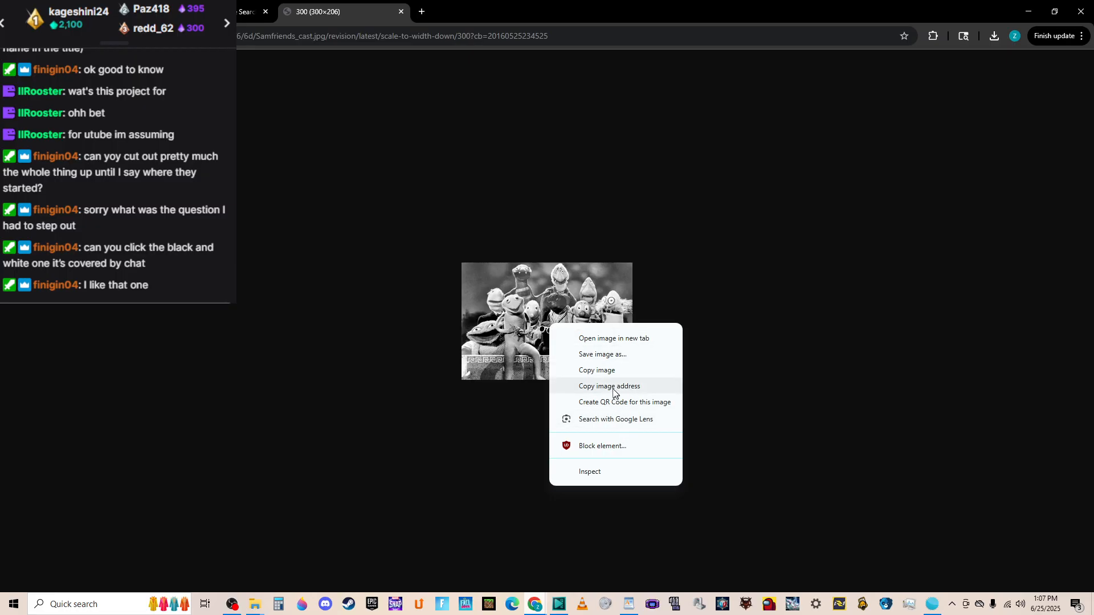
click(608, 352)
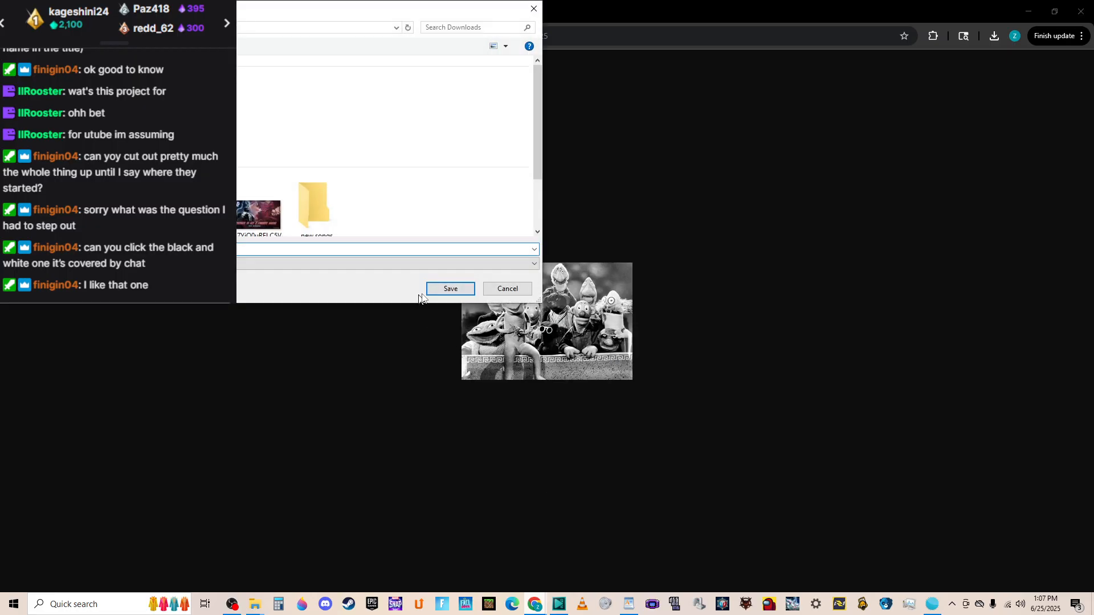
click(450, 289)
click(405, 12)
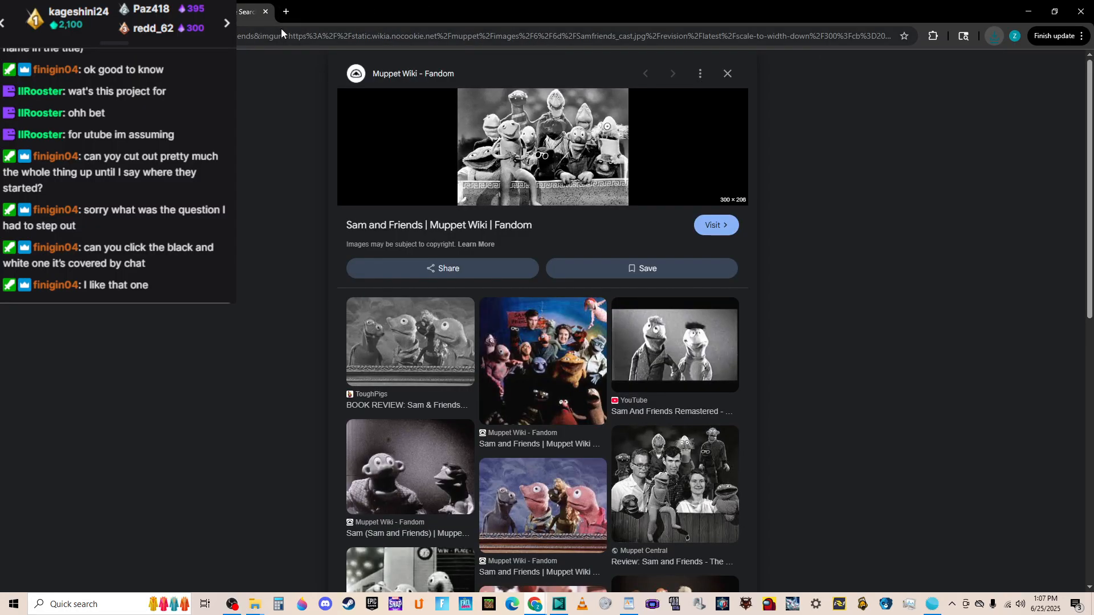
click(265, 12)
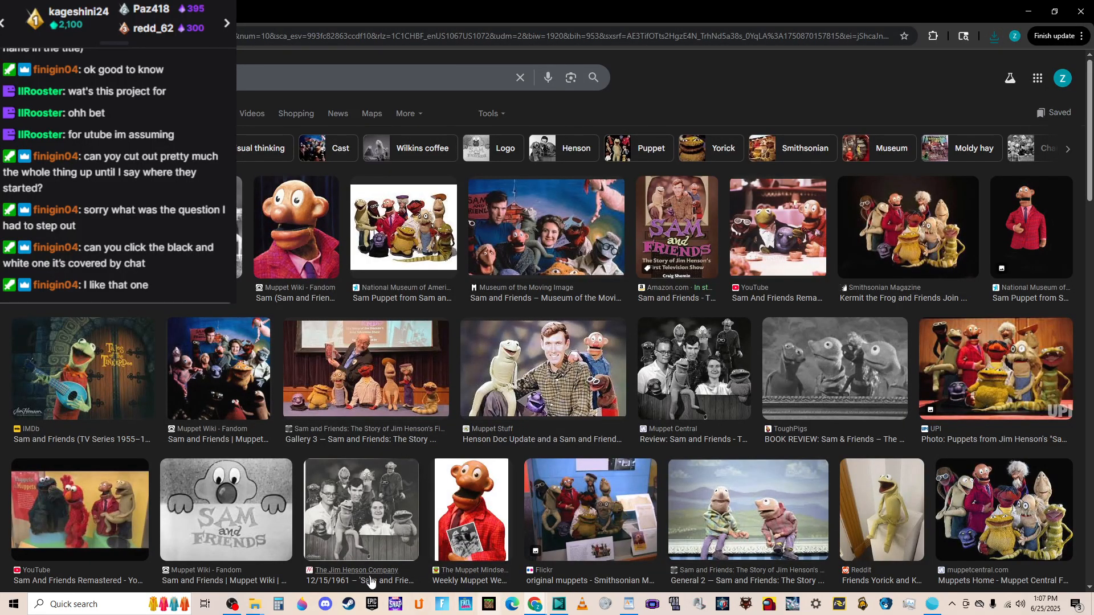
Bring up the Fin's Muppet Vision 3D story folder and put the downloaded Samfriends_cast image into it.
mouse_move(259, 605)
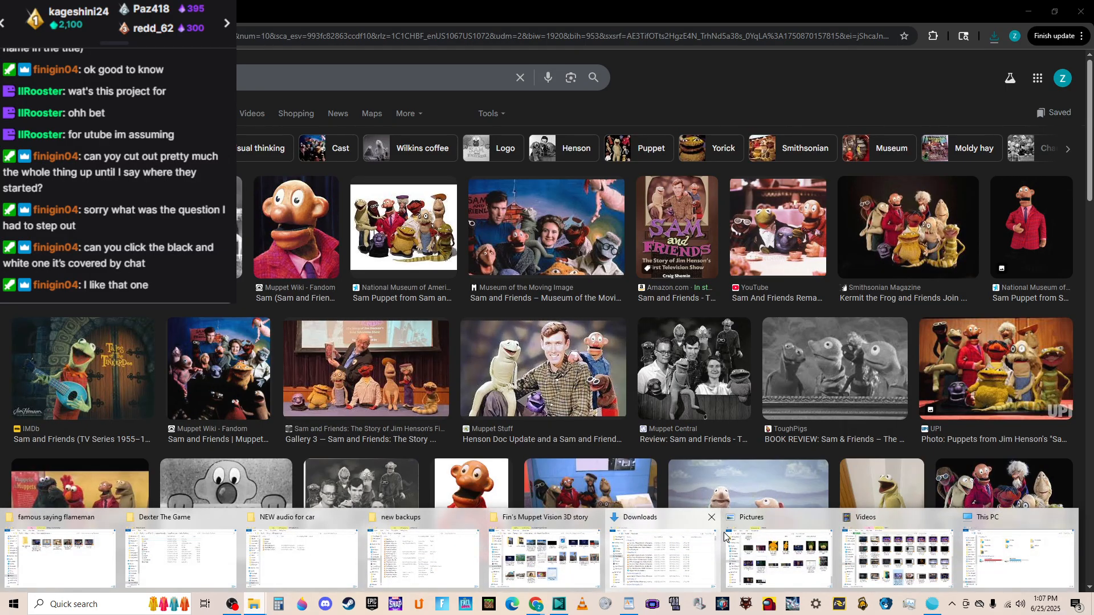
click(537, 550)
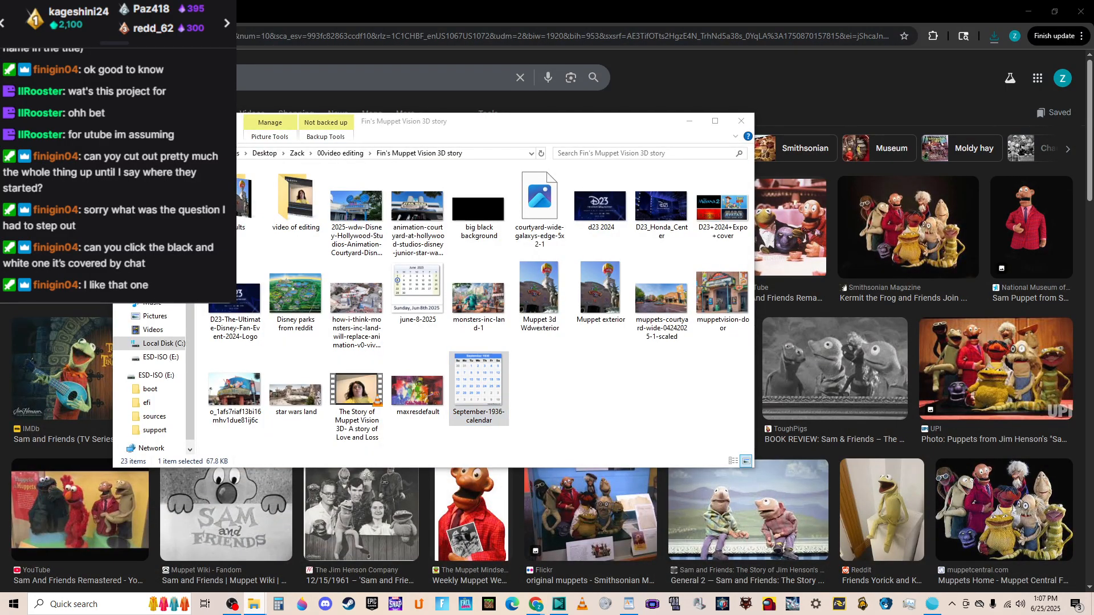
drag(1065, 177, 587, 406)
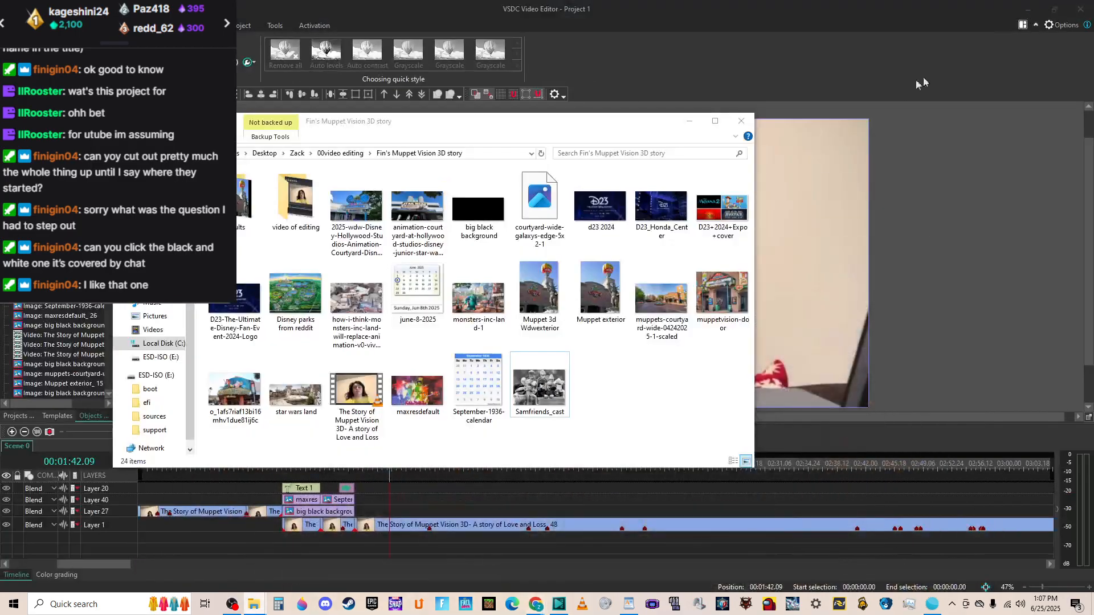
Switch to VSDC Video Editor, add Samfriends_cast from the folder to the scene, and move it onto Layer 20 after the calendar section.
click(1029, 12)
drag(548, 397, 812, 329)
click(971, 183)
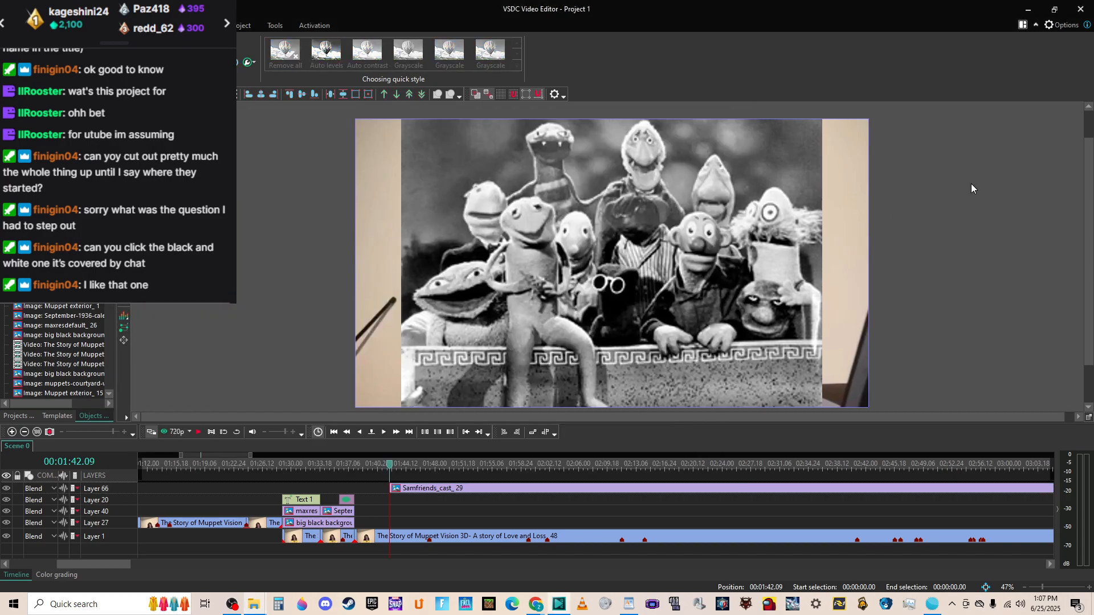
drag(432, 494, 397, 501)
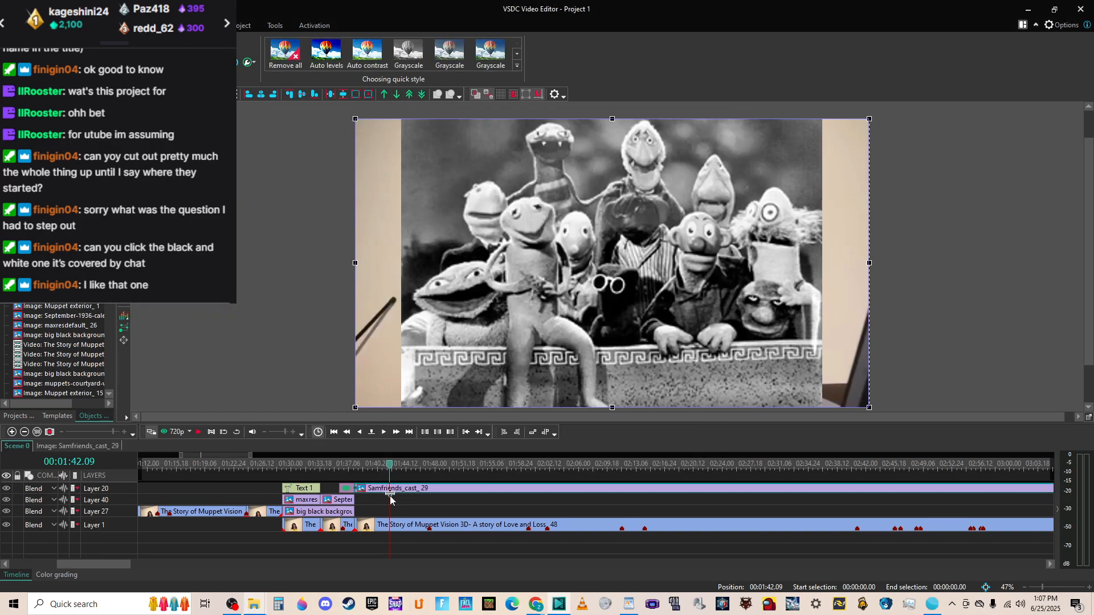
Play the talking footage after the calendar to find the cue and move the Samfriends_cast image to Layer 40 at 1:41.14.
click(344, 513)
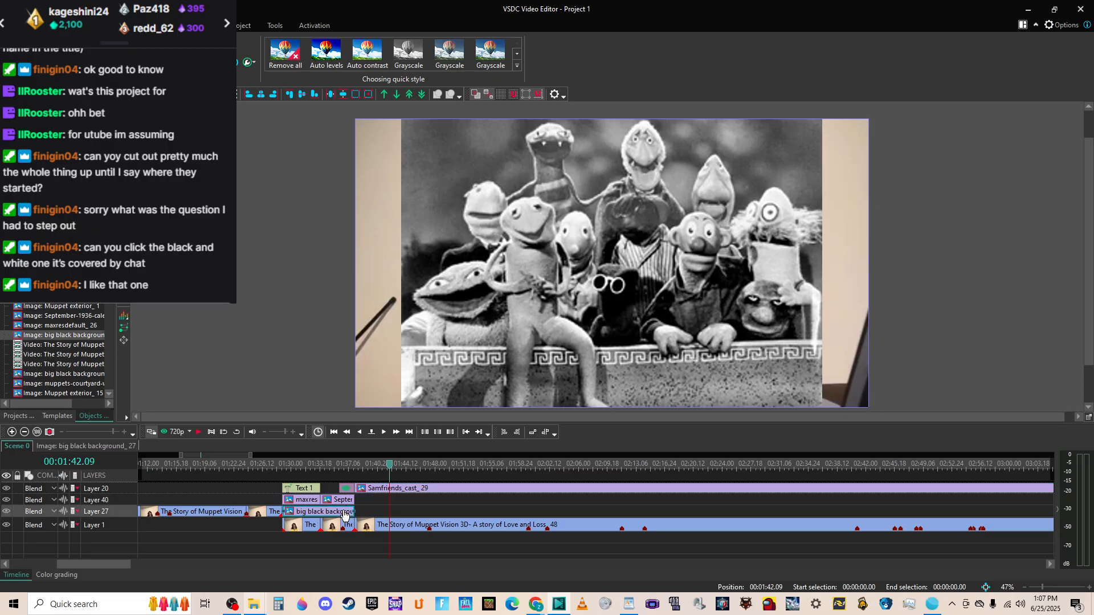
click(347, 462)
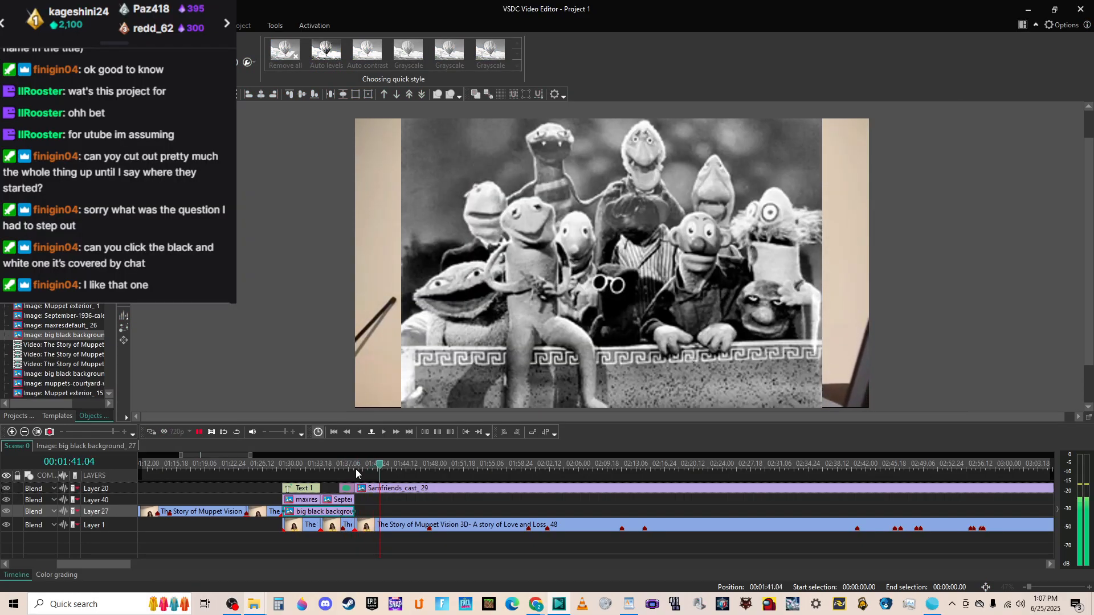
key(space)
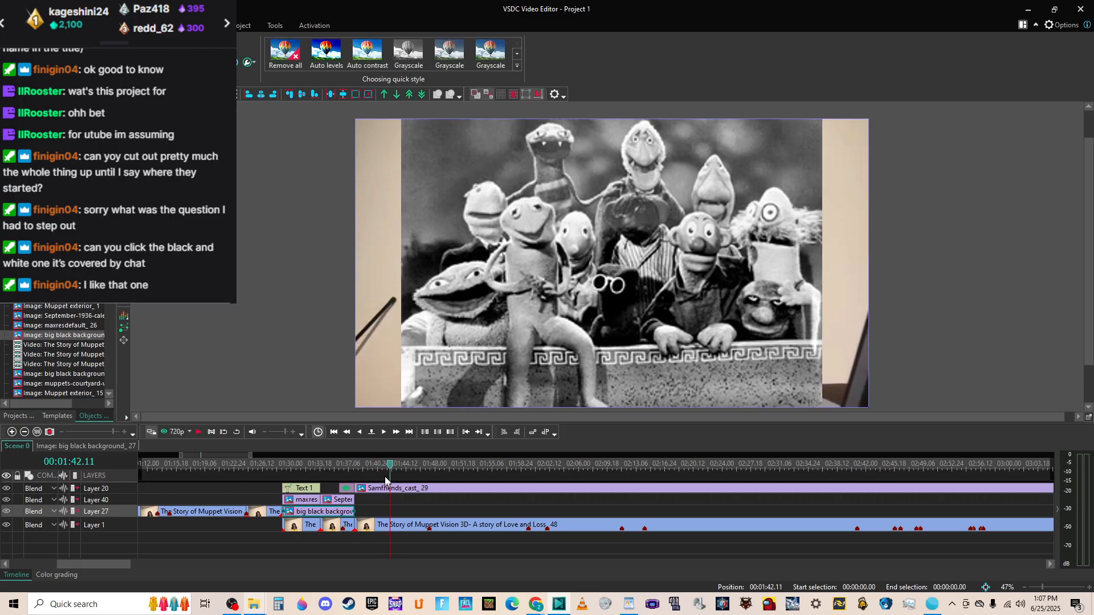
click(384, 469)
click(384, 468)
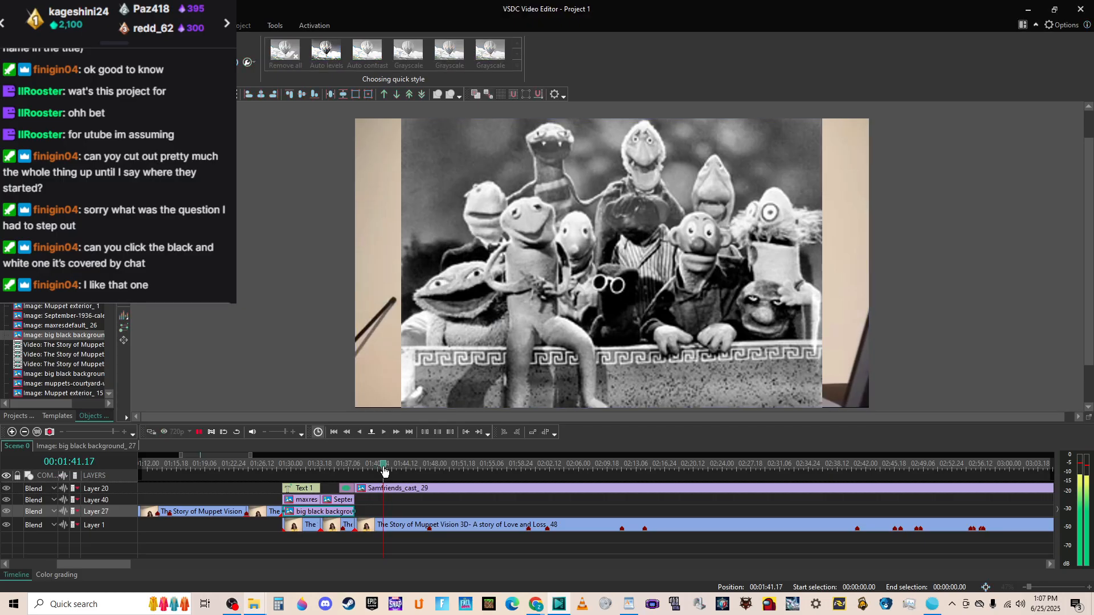
click(397, 491)
drag(396, 494, 424, 504)
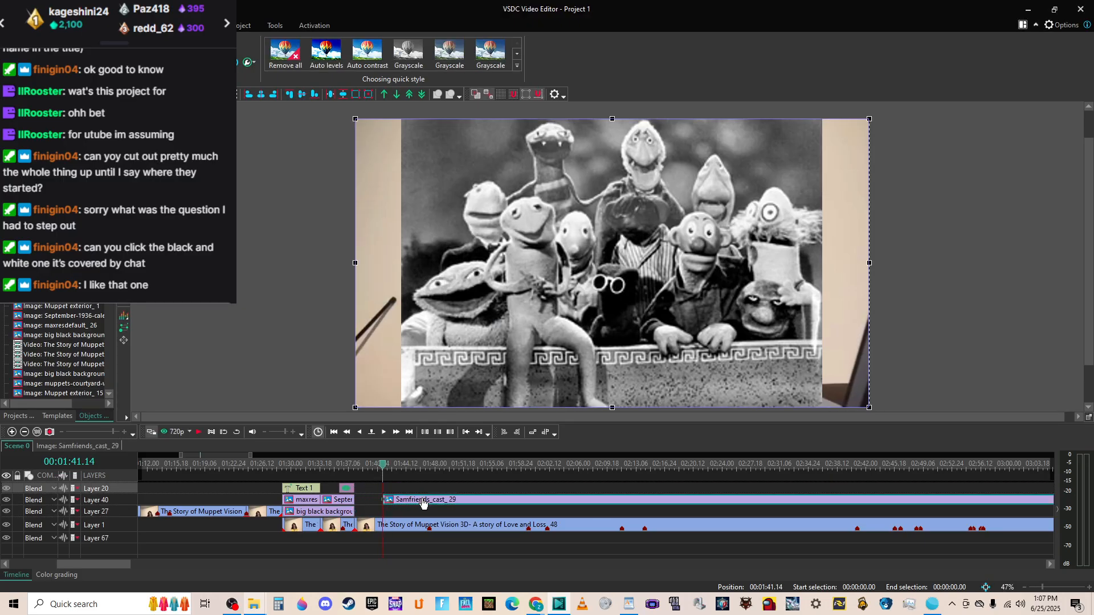
Shorten the Samfriends_cast image on Layer 40 from its end to about 14 seconds.
scroll(84, 432, down, 3)
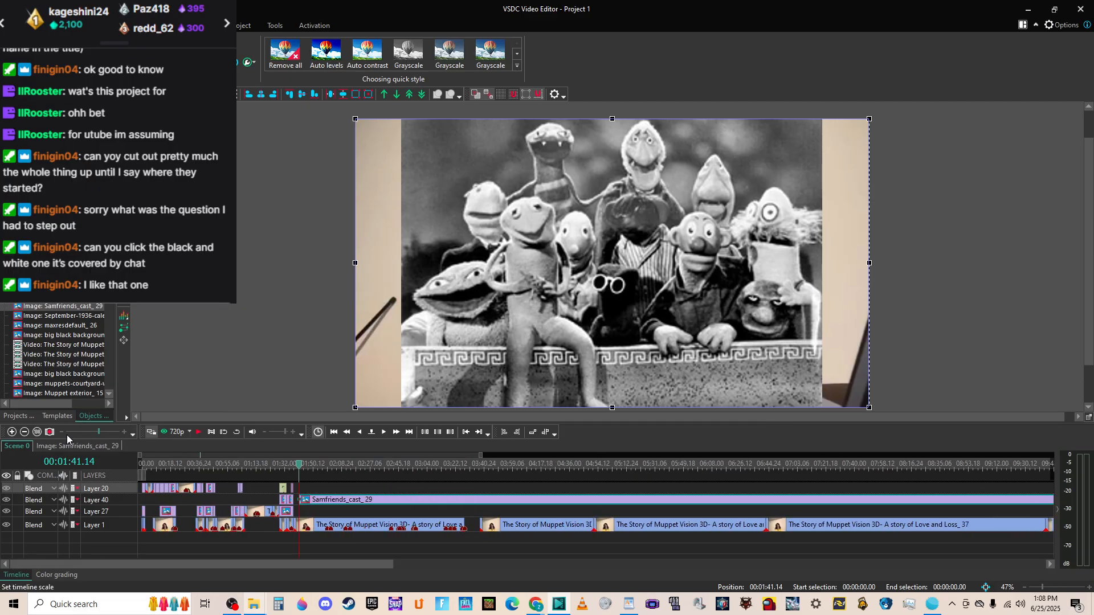
scroll(67, 435, down, 3)
scroll(66, 435, down, 2)
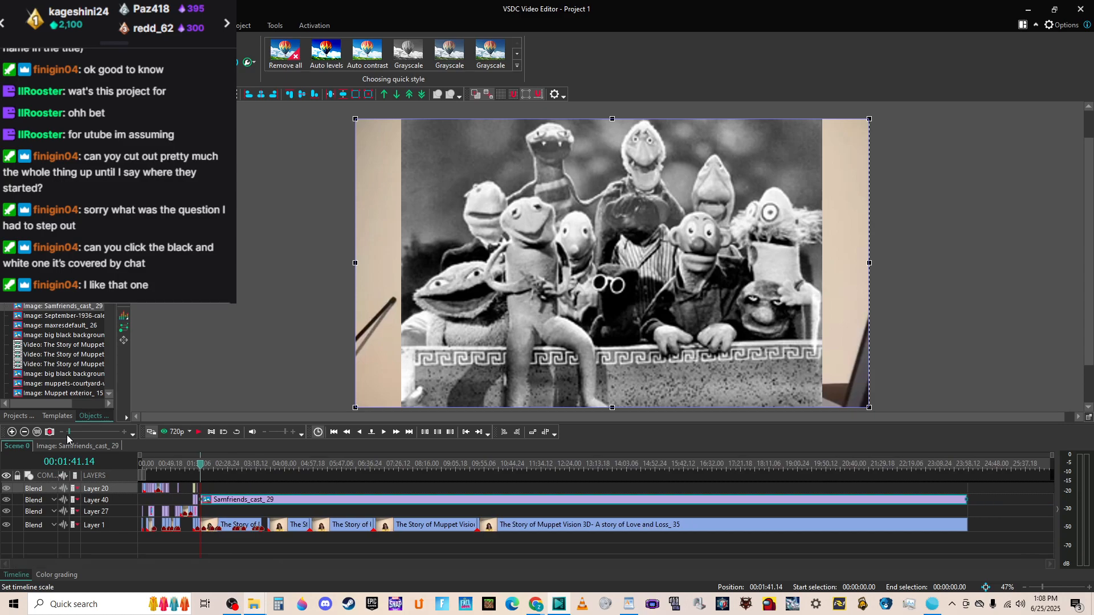
drag(966, 504, 209, 499)
drag(73, 431, 114, 436)
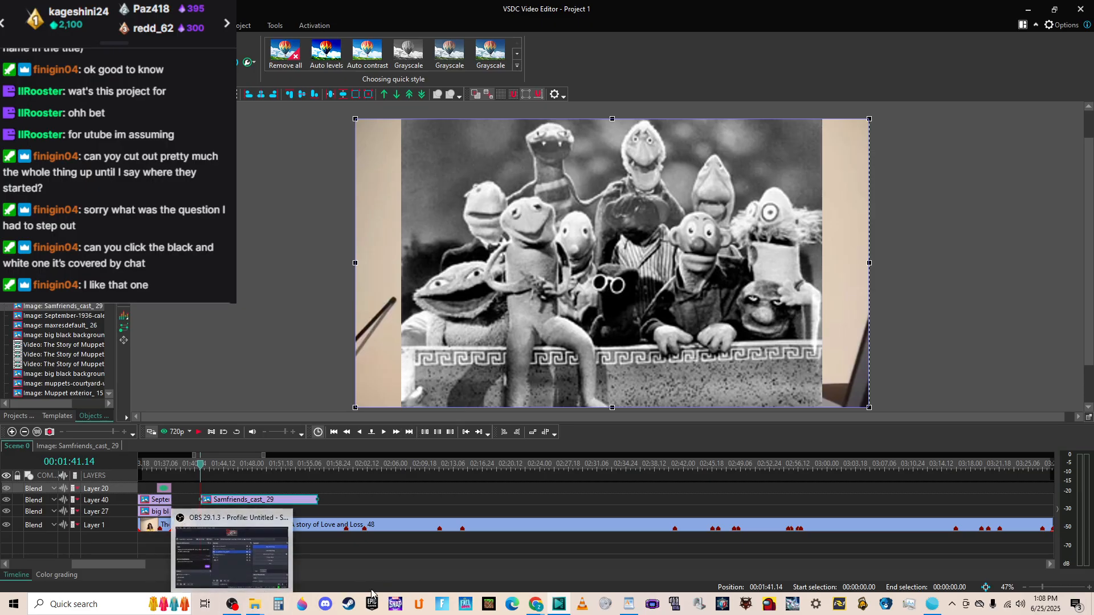
Switch to the Chrome window with the "sam and friends" results and search Google Images for "the muppets".
click(536, 604)
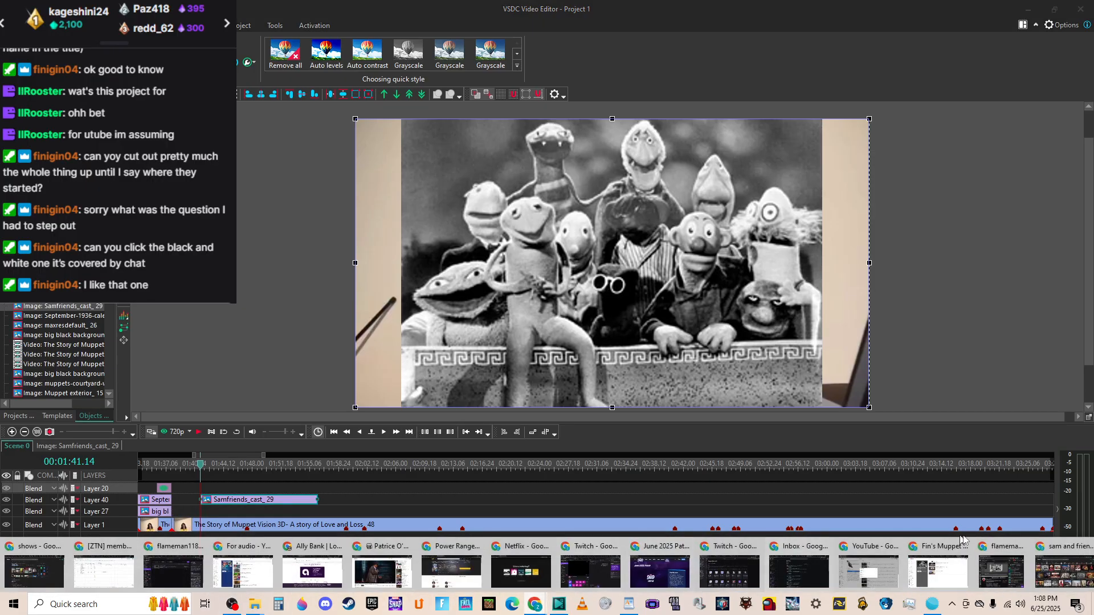
click(1062, 561)
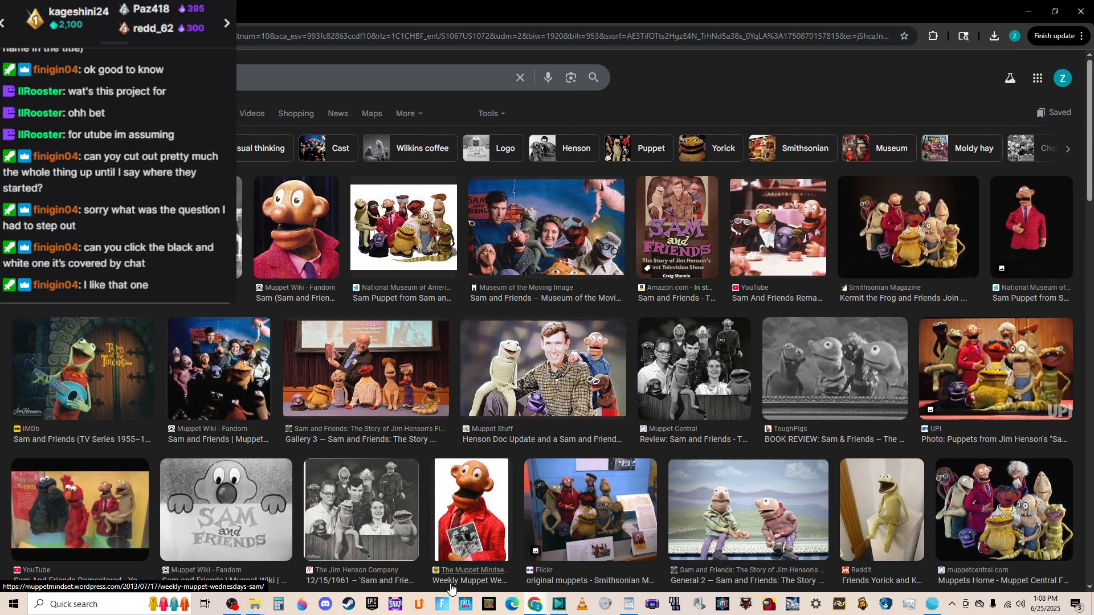
click(535, 604)
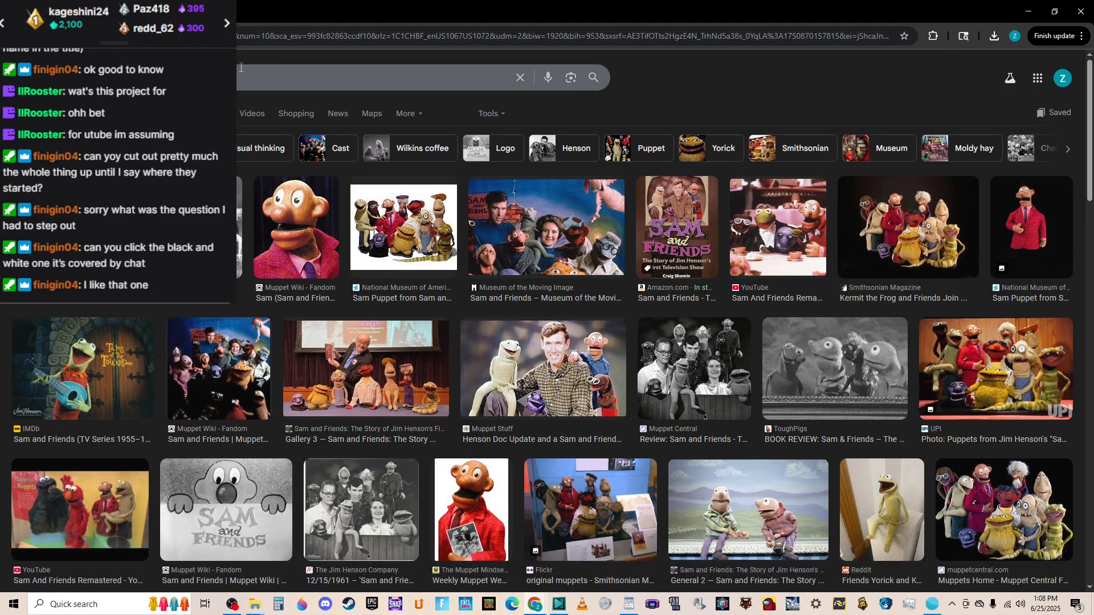
click(370, 78)
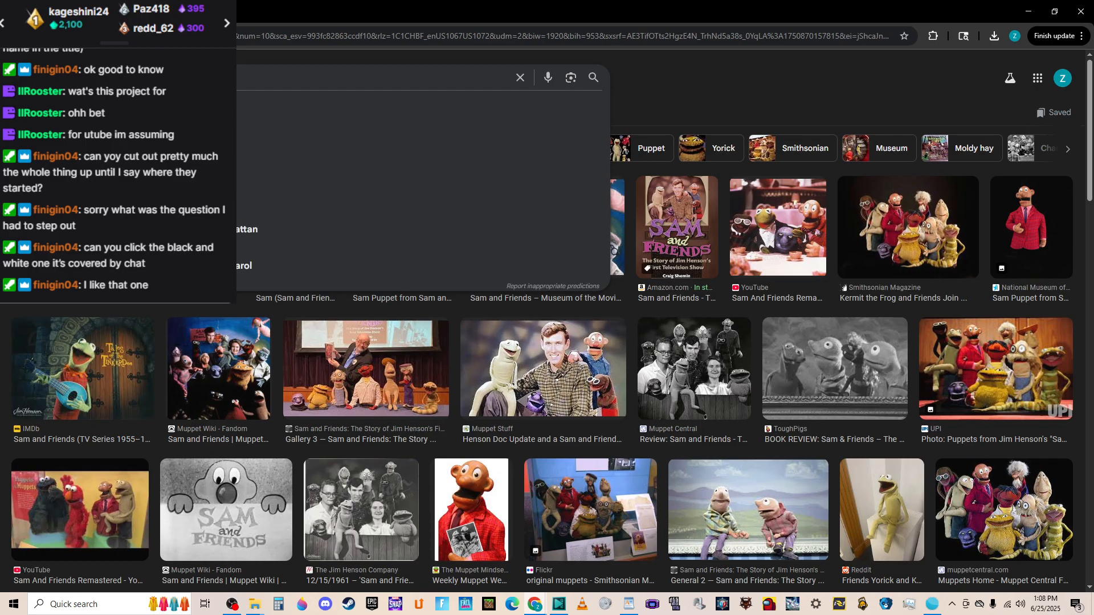
key(Return)
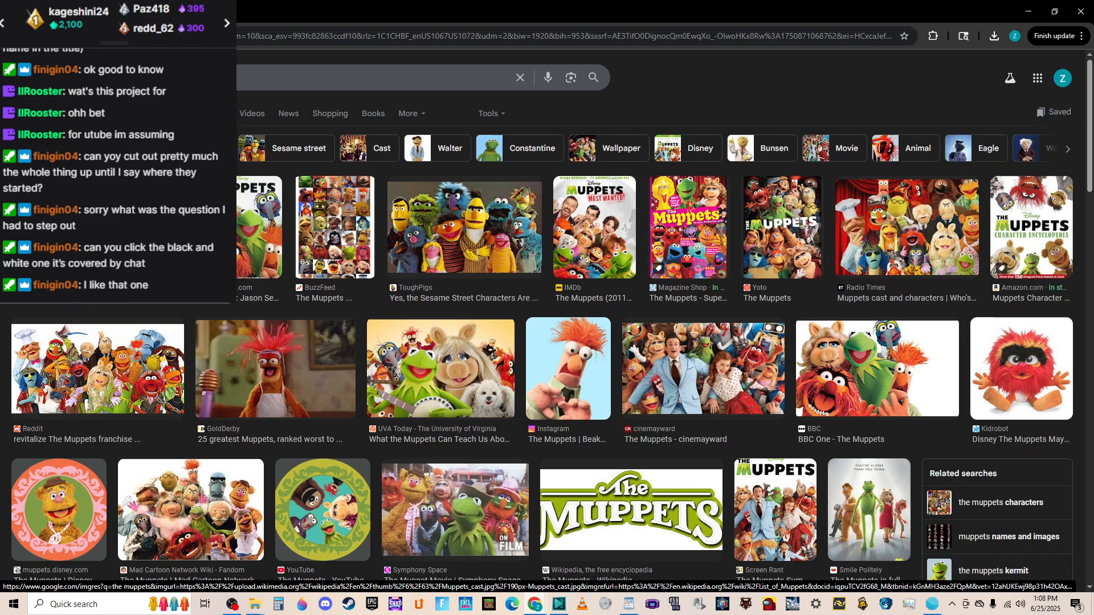
Open the List of Muppets cast image from Wikipedia at full size in its own browser tab.
right_click(58, 302)
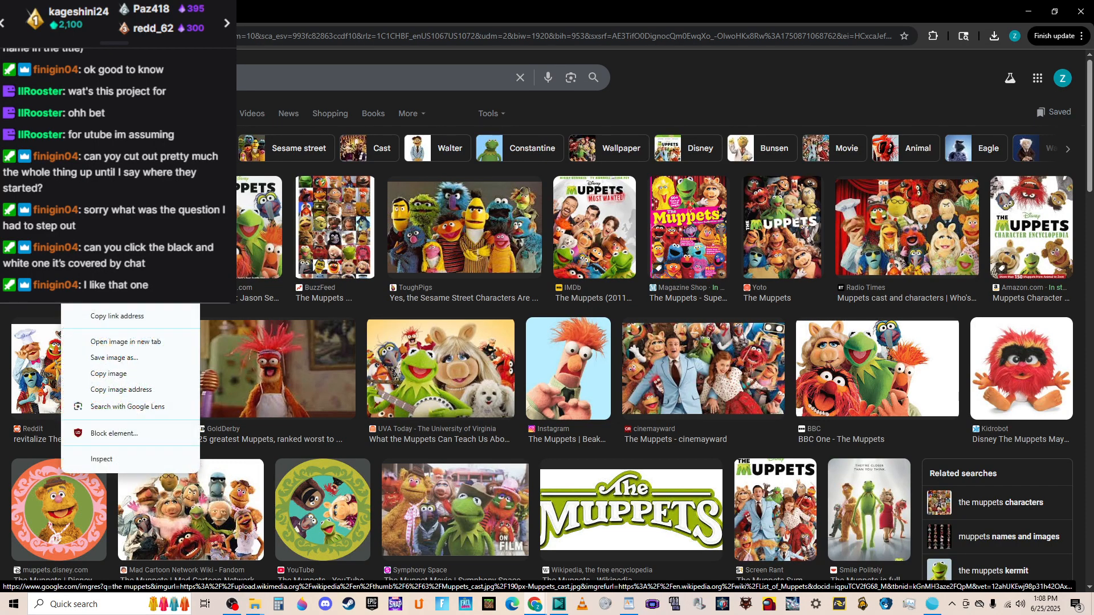
key(Escape)
click(58, 297)
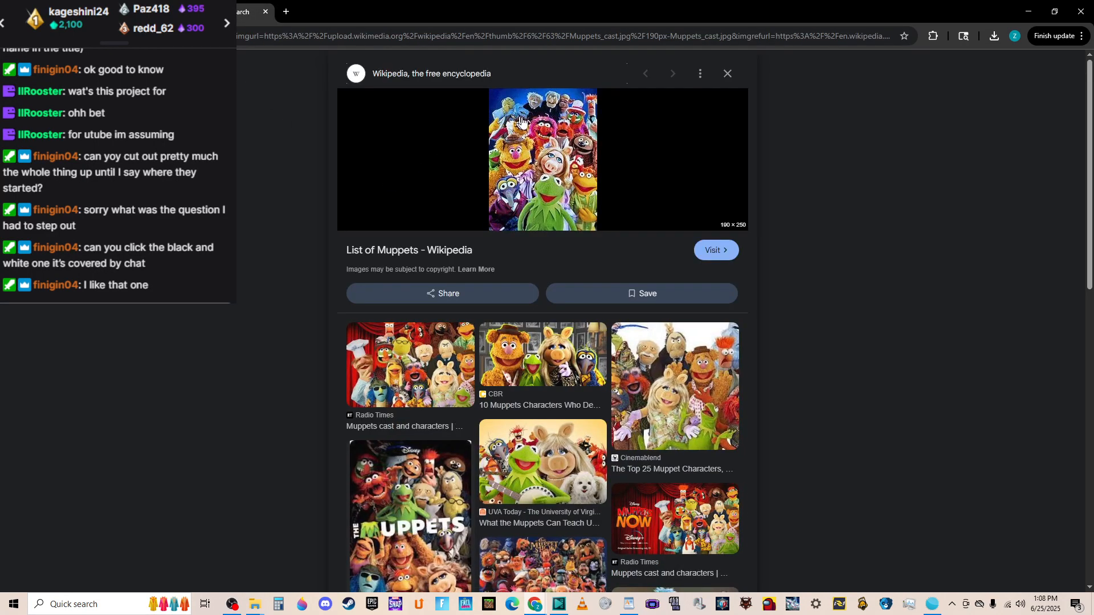
right_click(542, 141)
click(604, 281)
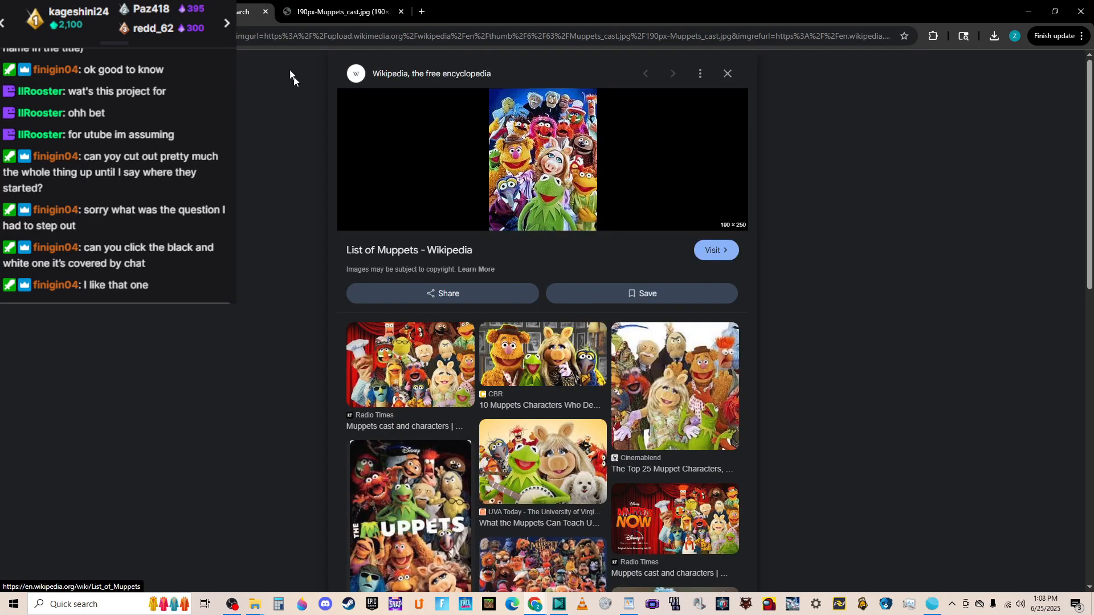
click(333, 4)
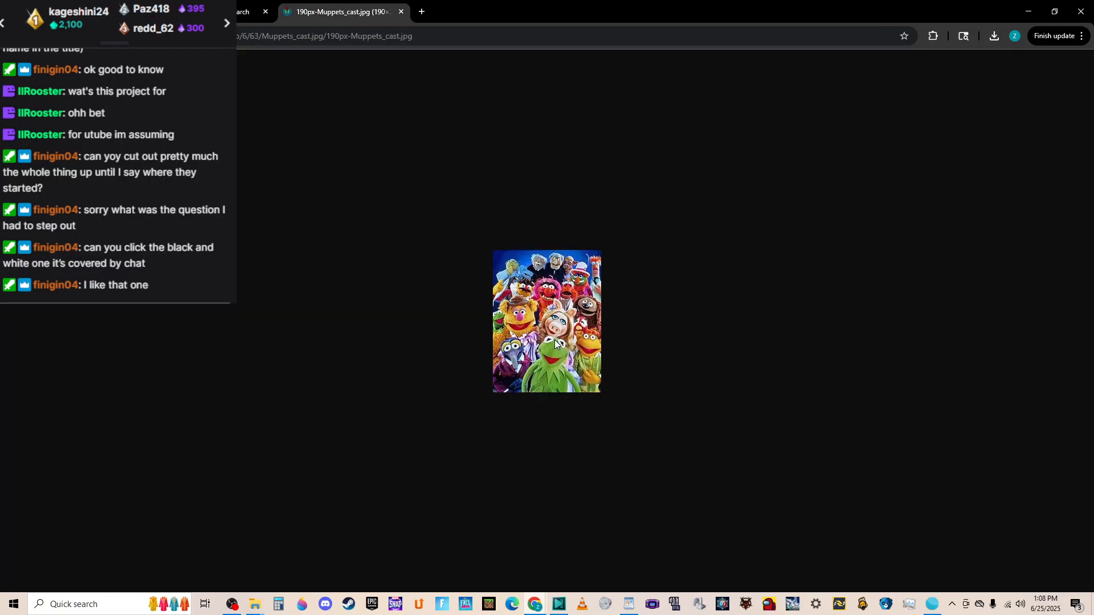
Close the Wikipedia image preview tabs and return to the Muppets image results, keeping the full-size image tab.
key(ctrl+shift+Tab)
key(Escape)
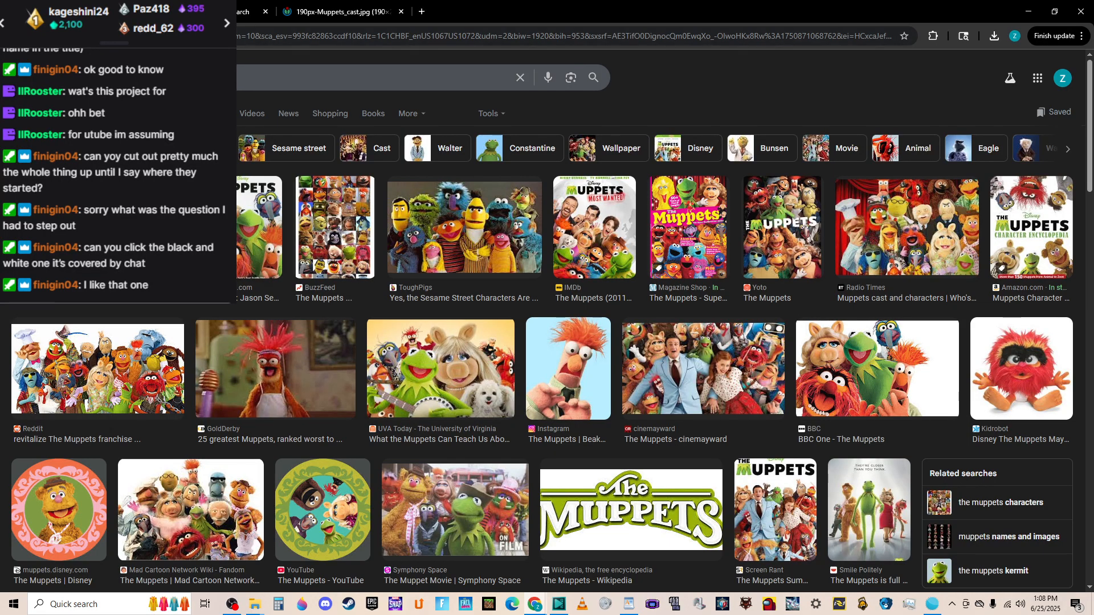
right_click(71, 304)
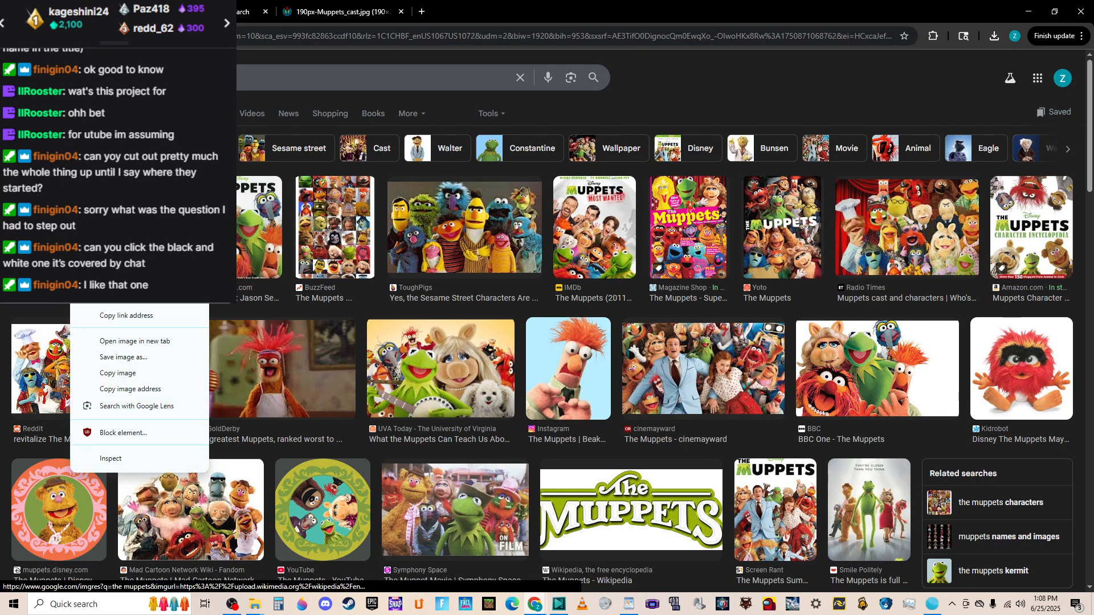
click(114, 251)
click(510, 8)
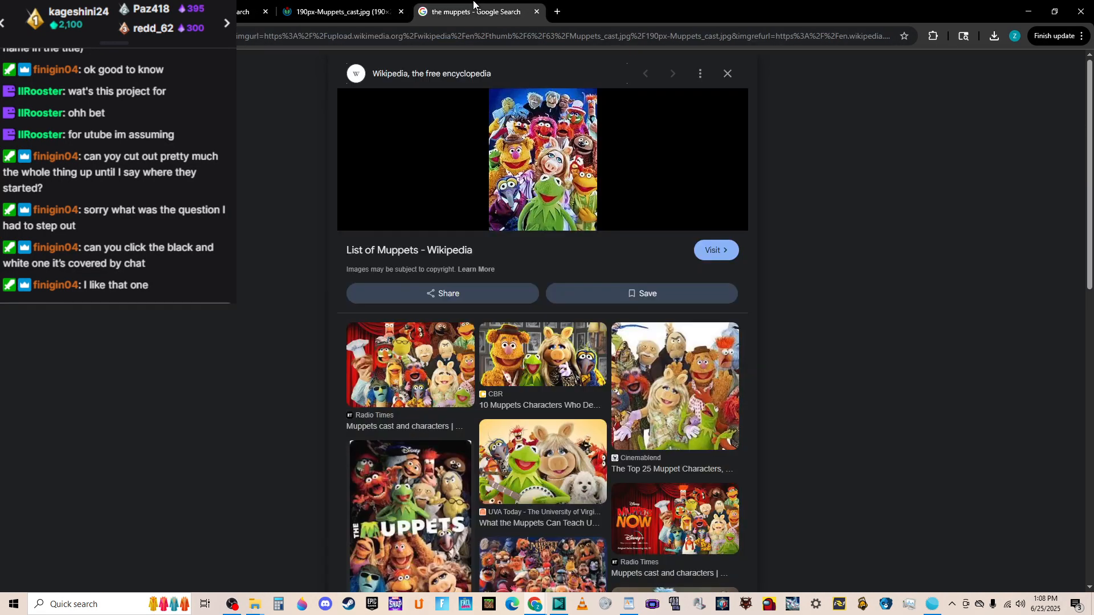
click(537, 12)
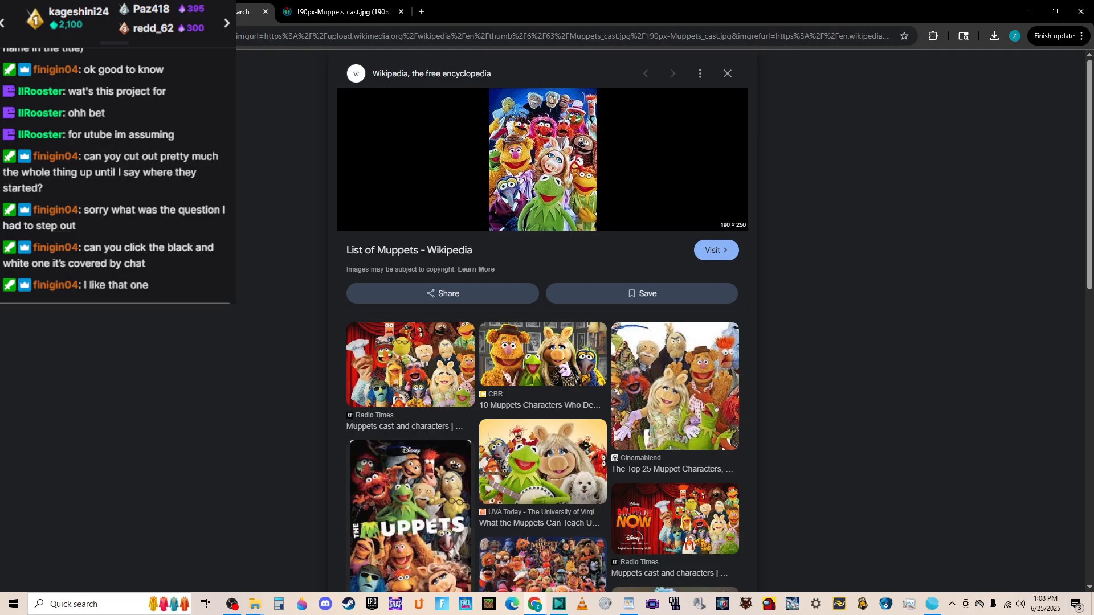
click(265, 12)
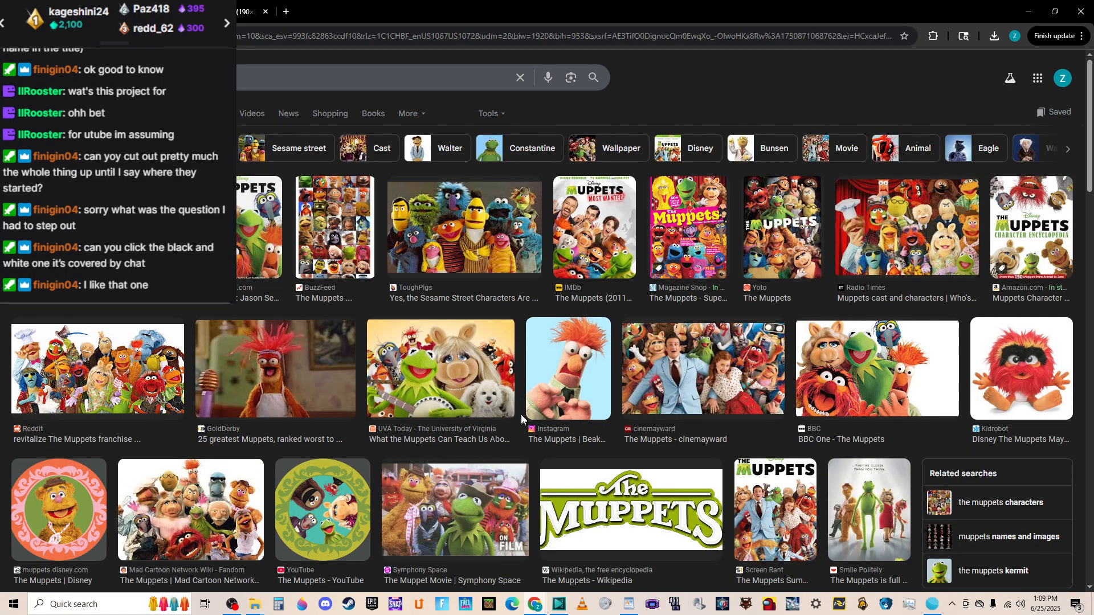
Open the Yoto cover image "The Muppets: A Junior Novel" at full size in its own tab and close its preview tab.
scroll(493, 402, down, 2)
scroll(494, 398, up, 1)
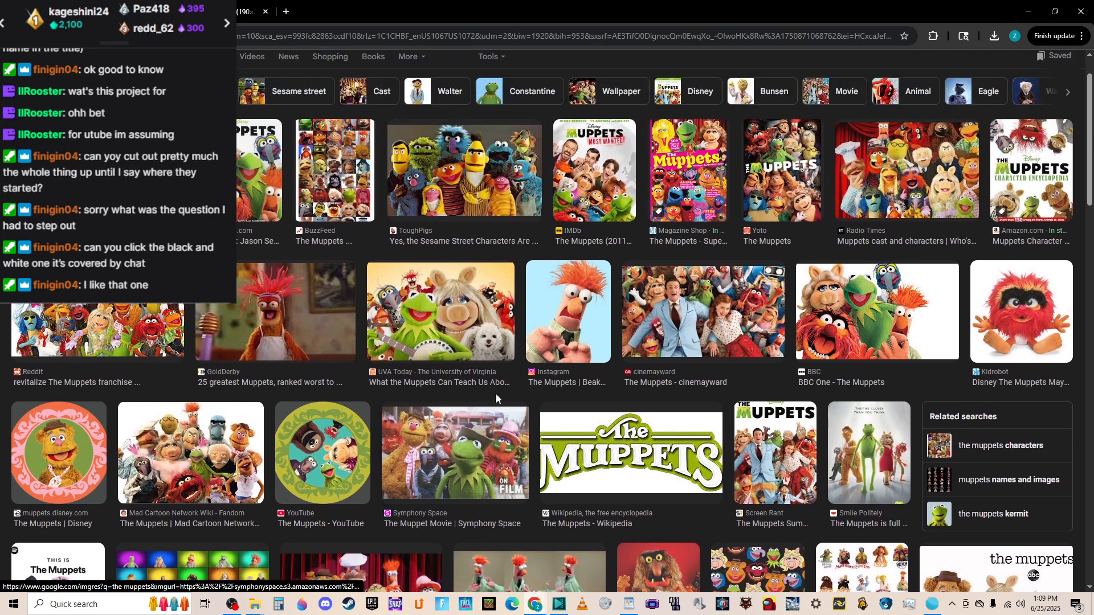
right_click(782, 178)
click(783, 178)
click(782, 179)
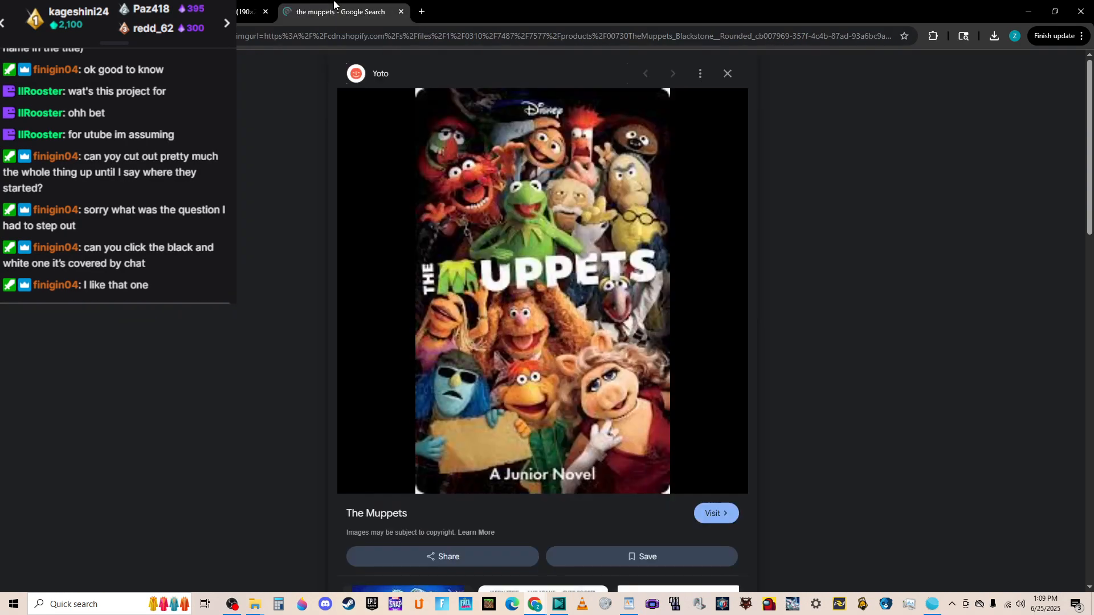
right_click(490, 263)
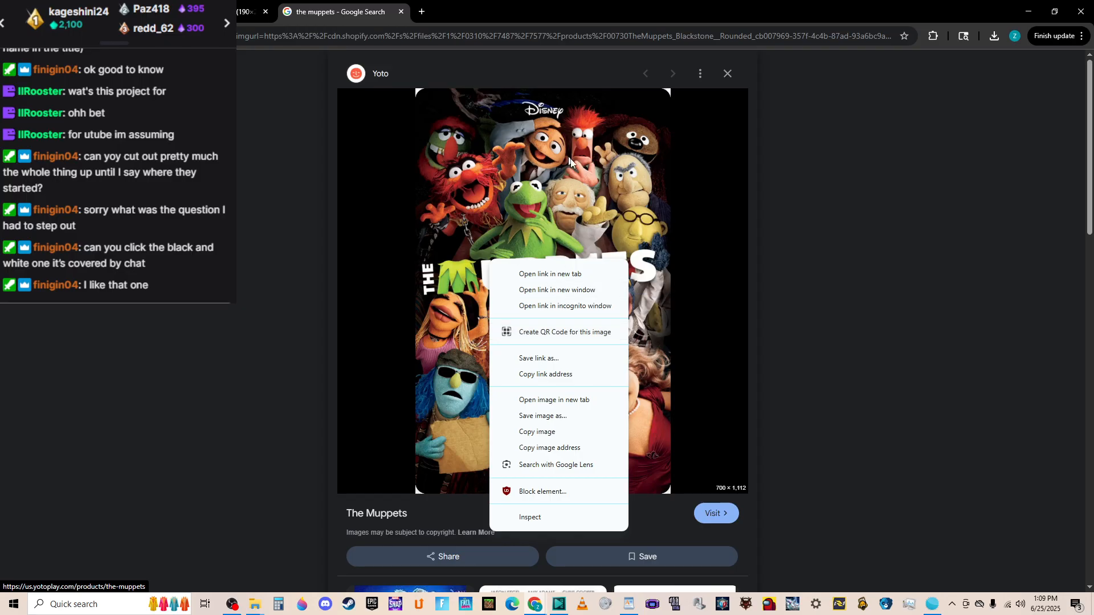
click(351, 17)
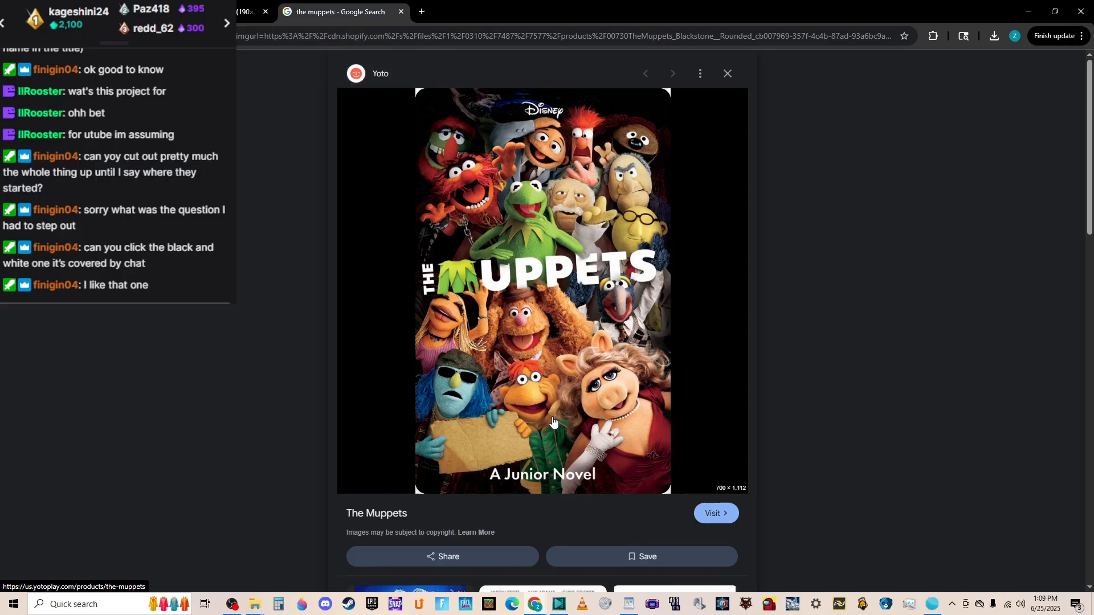
right_click(347, 5)
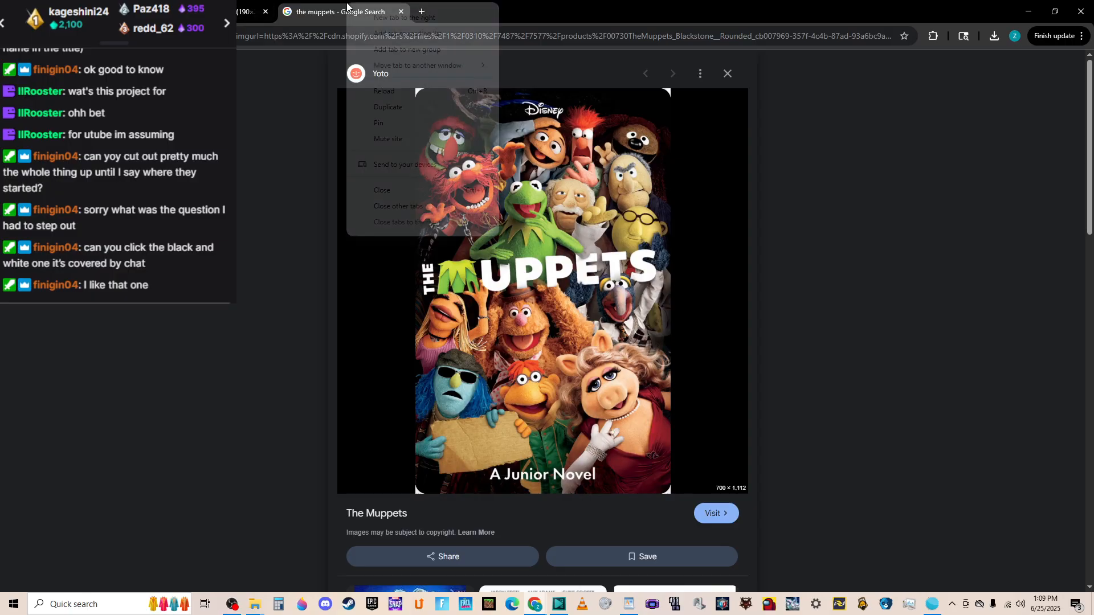
right_click(560, 247)
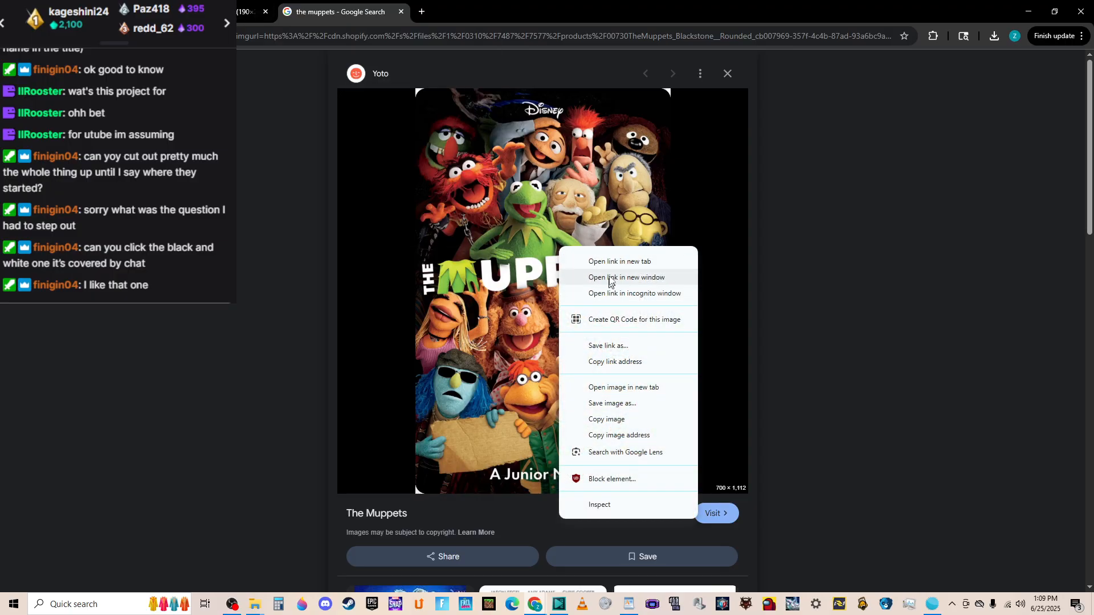
click(624, 388)
click(444, 10)
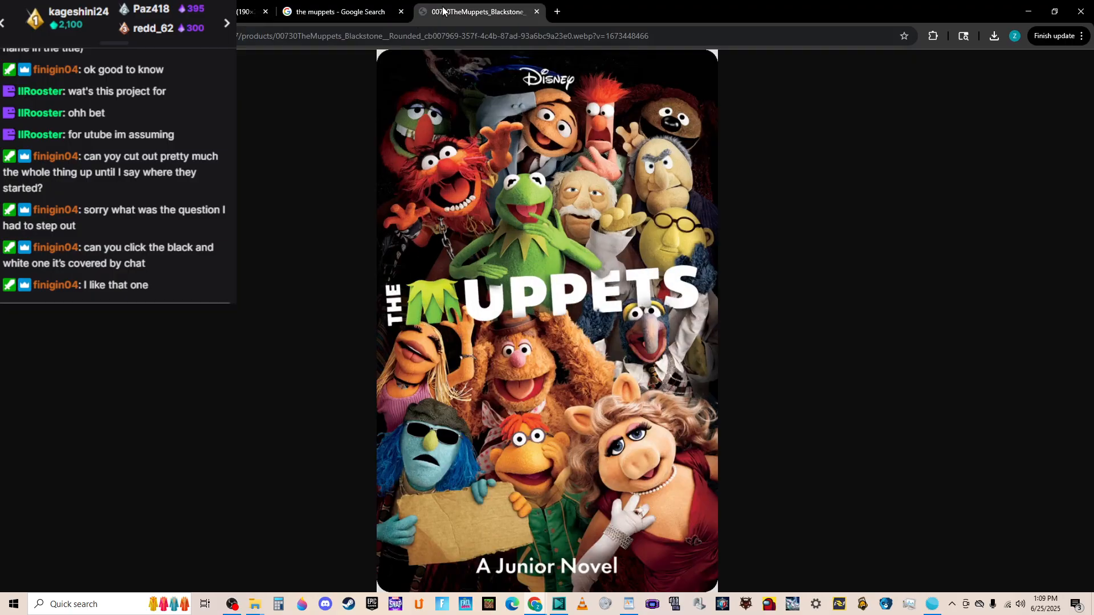
click(376, 11)
click(401, 11)
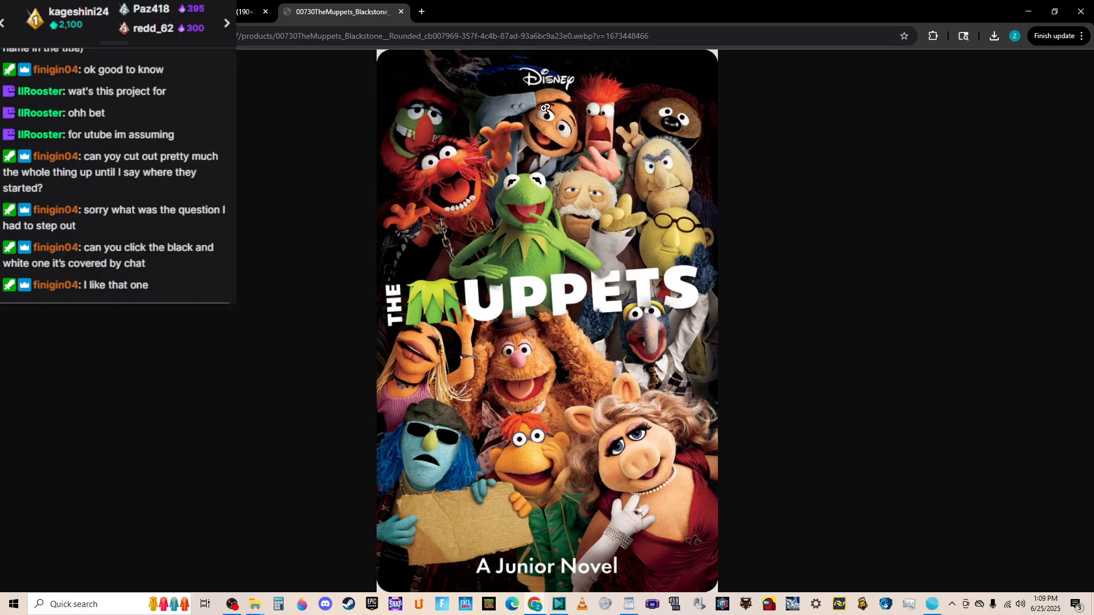
Look through more Muppets image results and compare the Wikipedia cast image with the Junior Novel cover.
key(alt+Left)
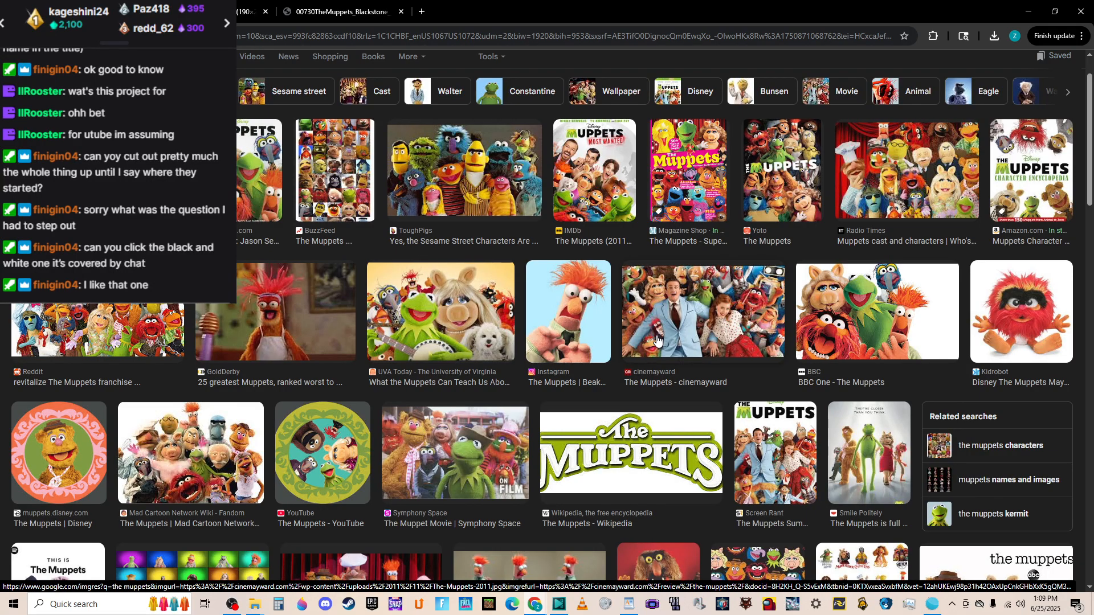
scroll(441, 441, down, 2)
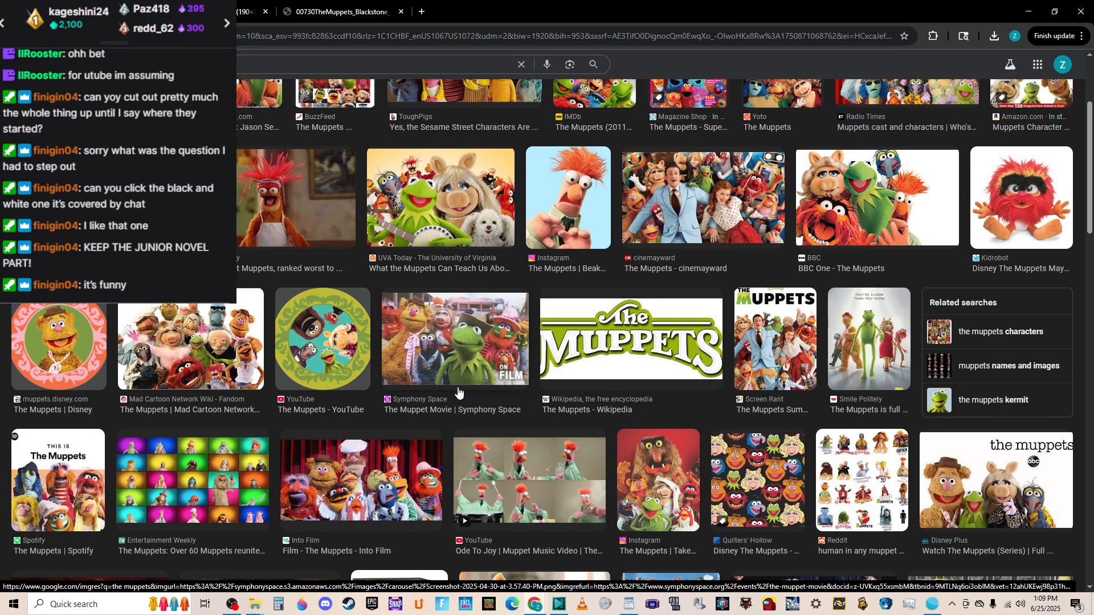
scroll(459, 392, down, 2)
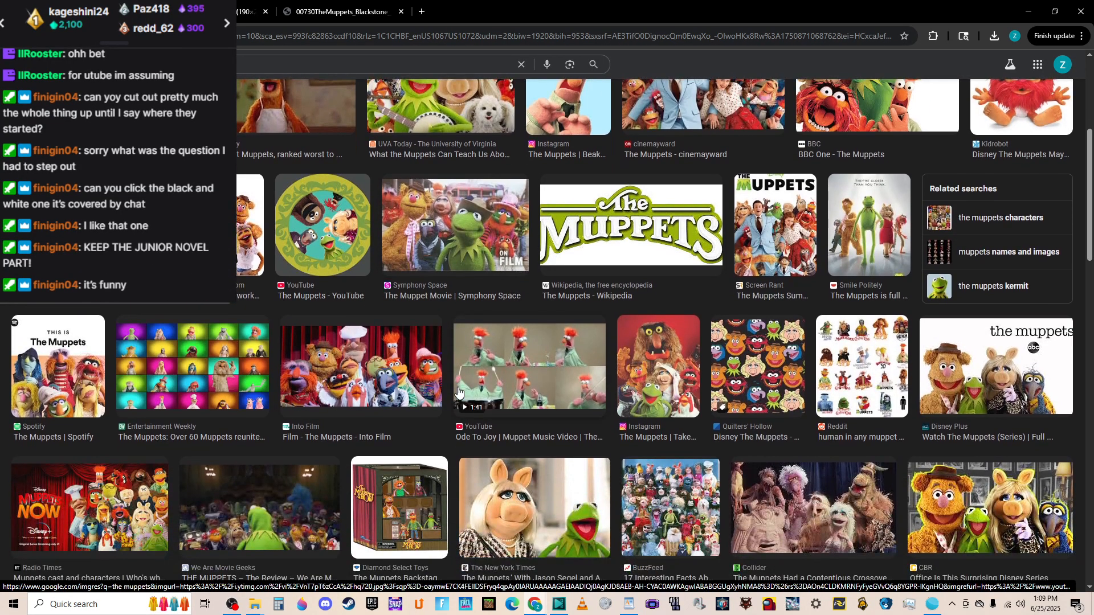
scroll(459, 392, up, 5)
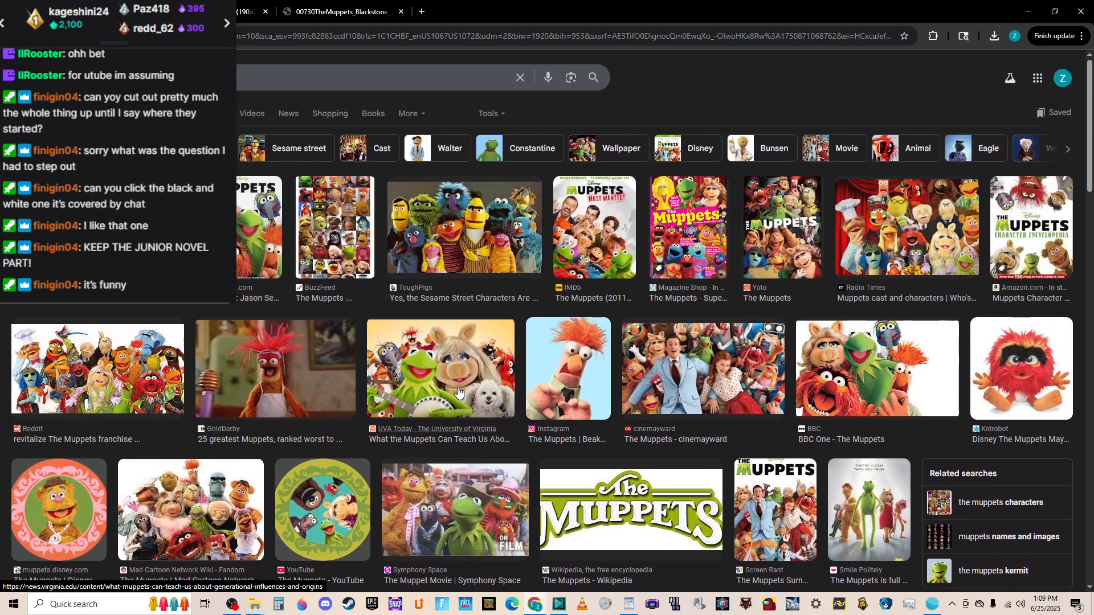
click(312, 6)
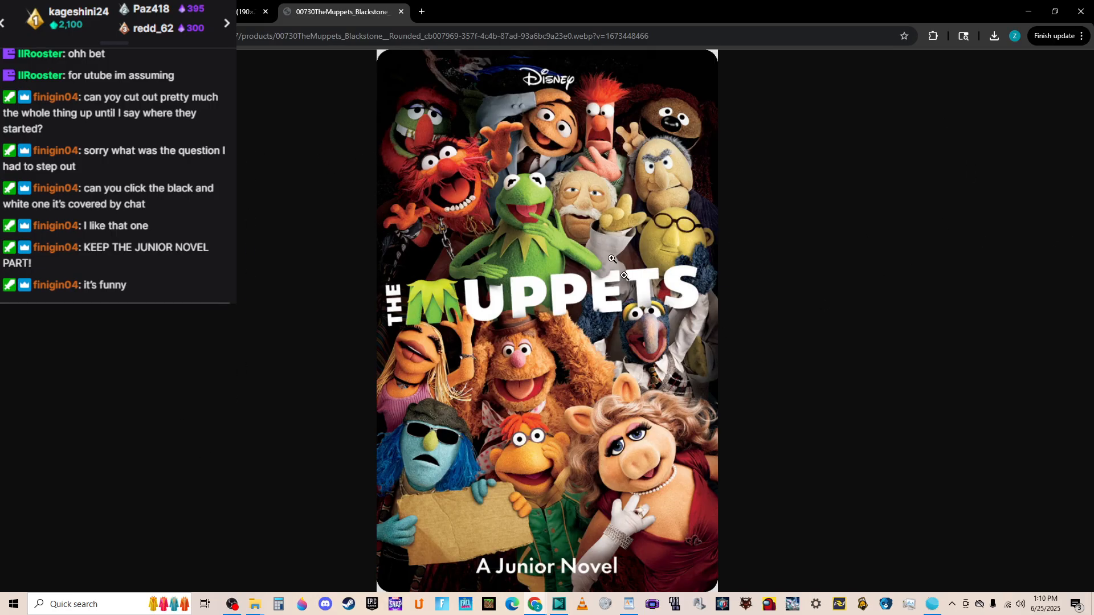
click(251, 11)
click(322, 4)
click(251, 11)
click(308, 8)
click(251, 11)
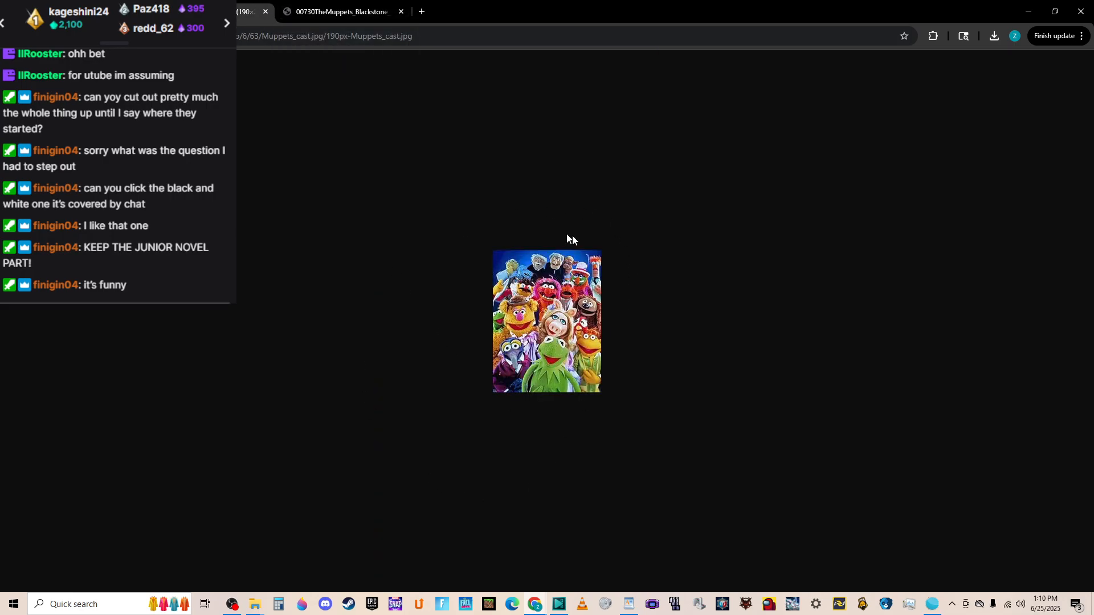
click(342, 8)
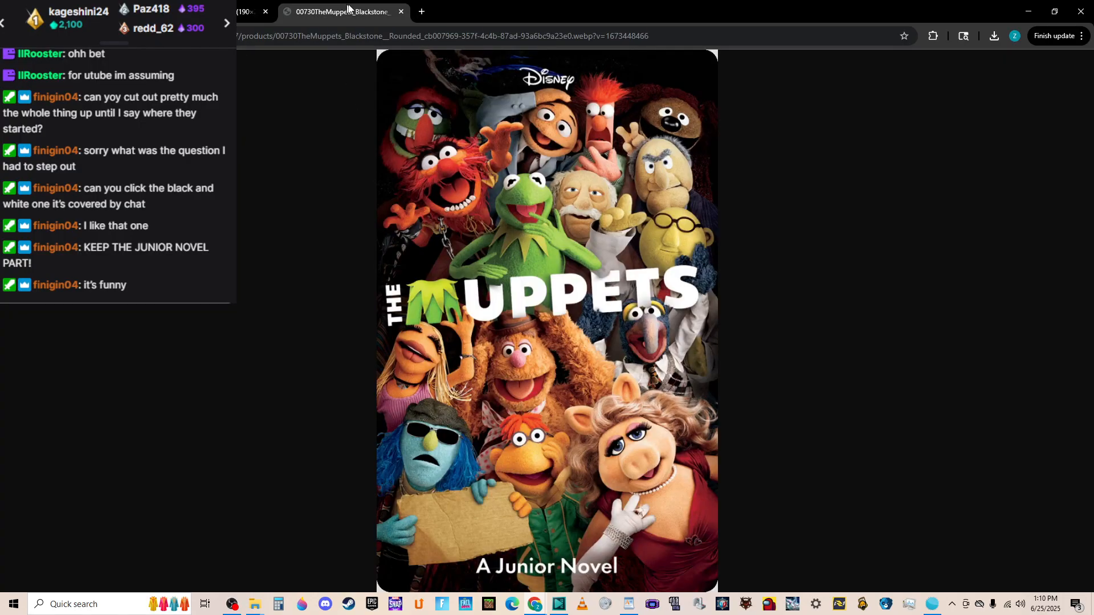
Save the Junior Novel cover image to Downloads under its suggested name and close both full-size image tabs.
right_click(558, 236)
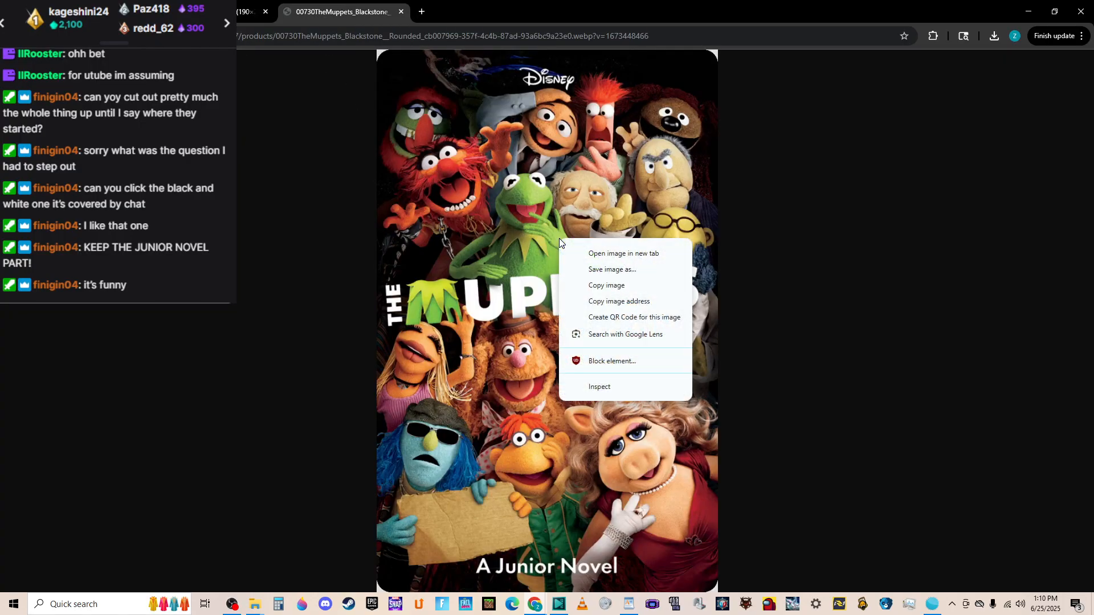
click(622, 266)
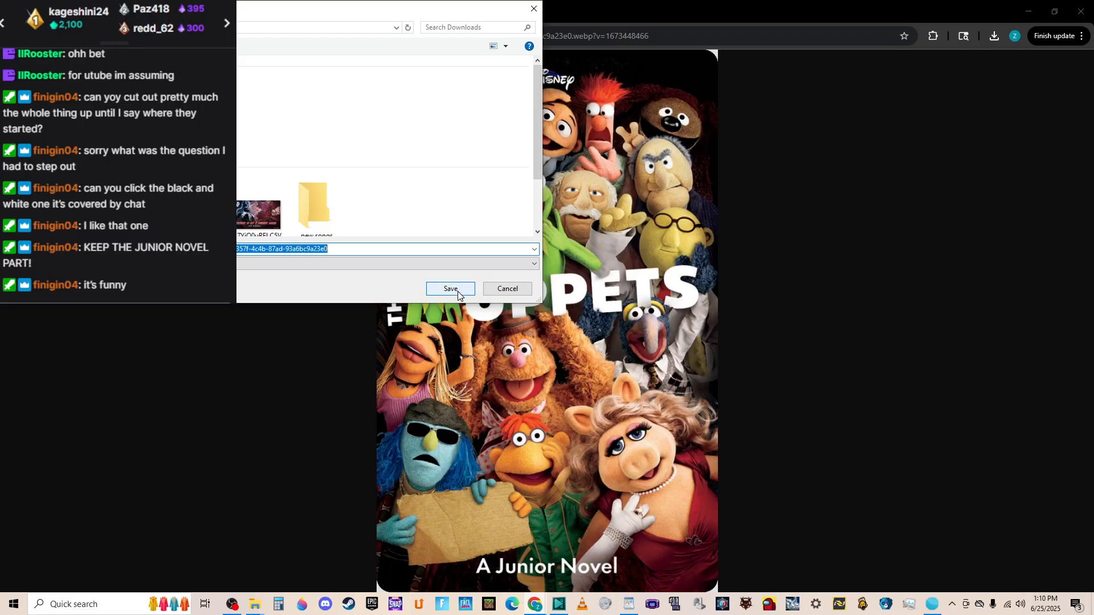
click(448, 289)
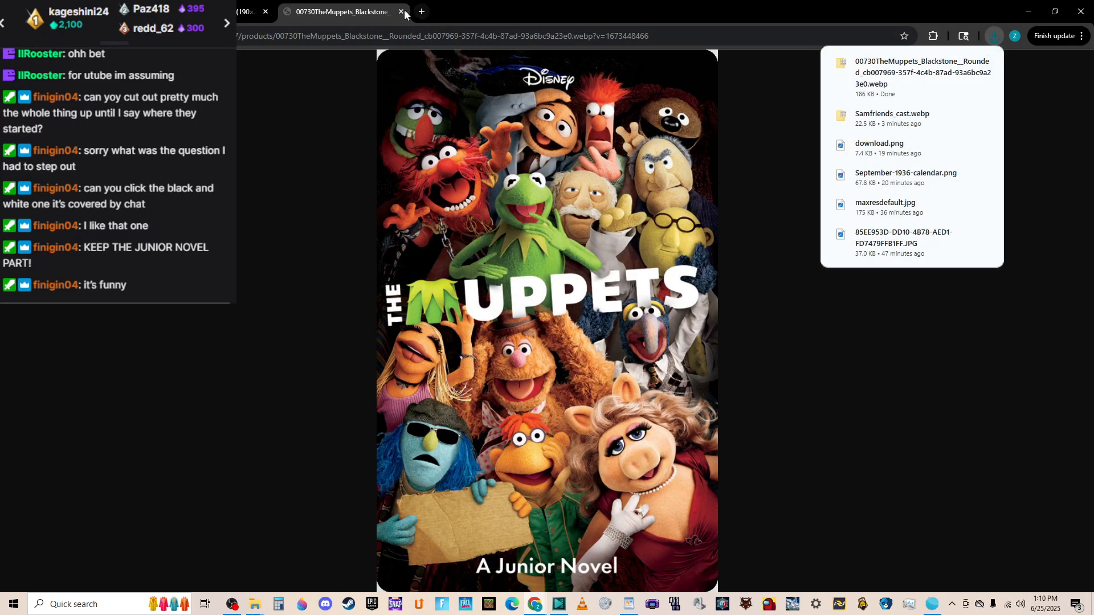
click(401, 11)
click(266, 11)
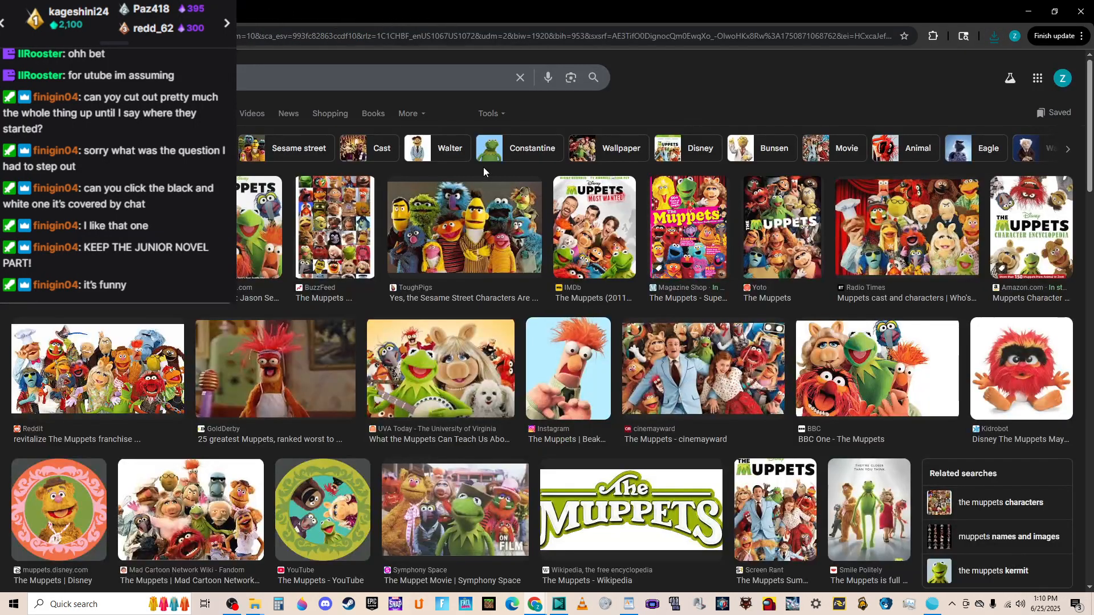
Switch to the Muppet Vision 3D story folder in File Explorer and move the downloaded Junior Novel cover into it.
click(1028, 11)
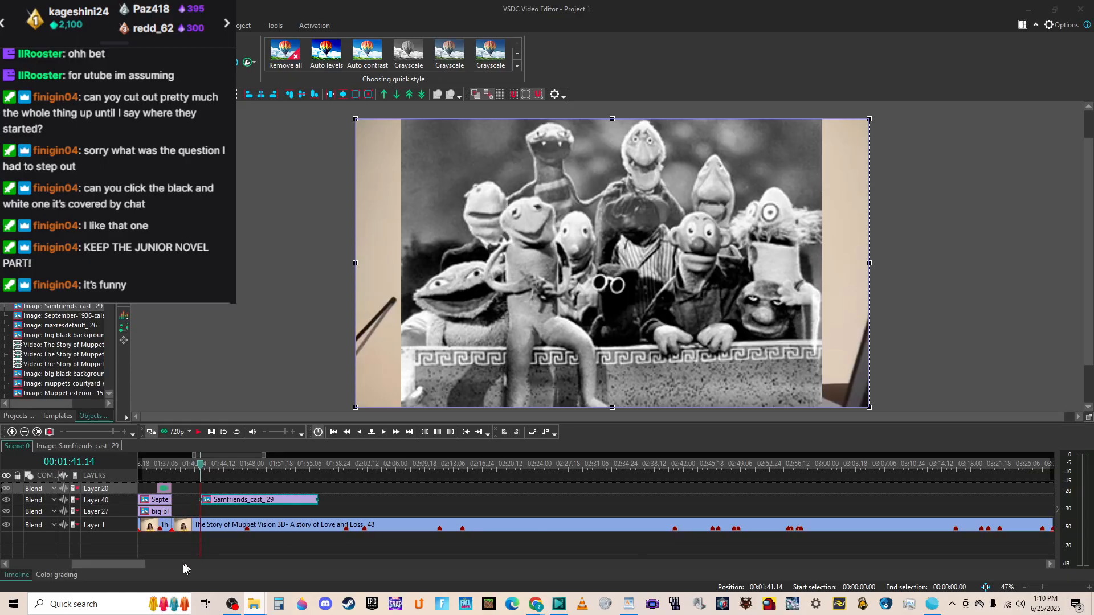
mouse_move(254, 604)
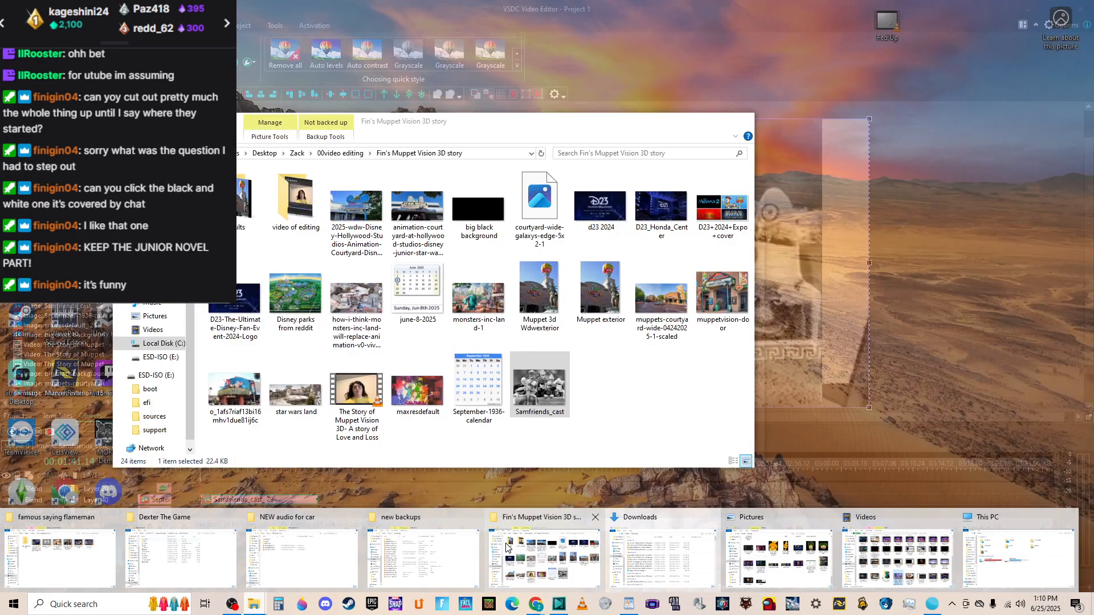
click(509, 544)
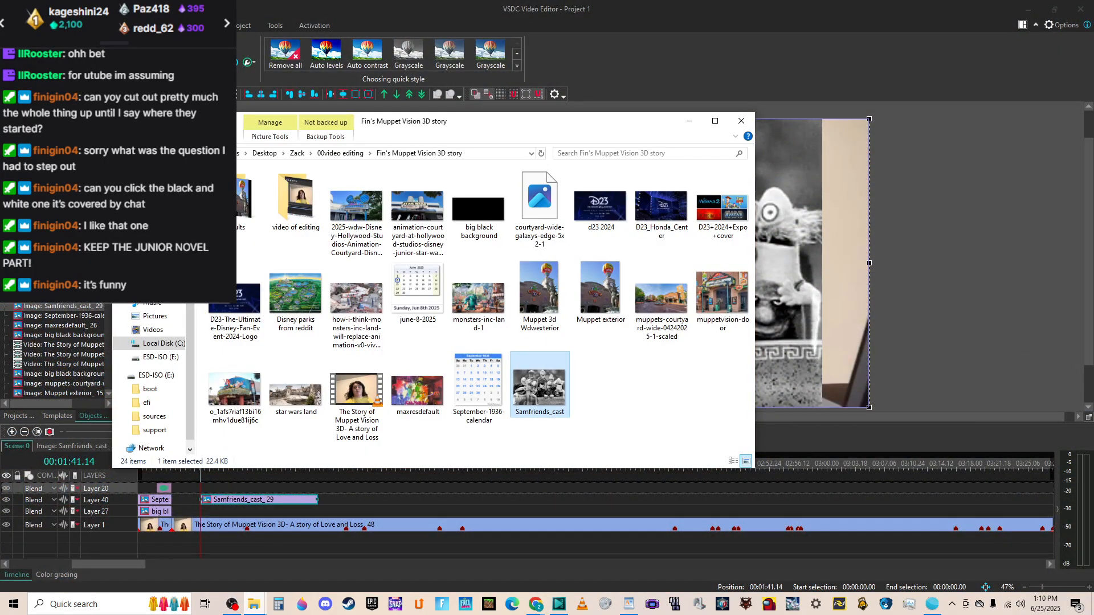
drag(1093, 228, 618, 411)
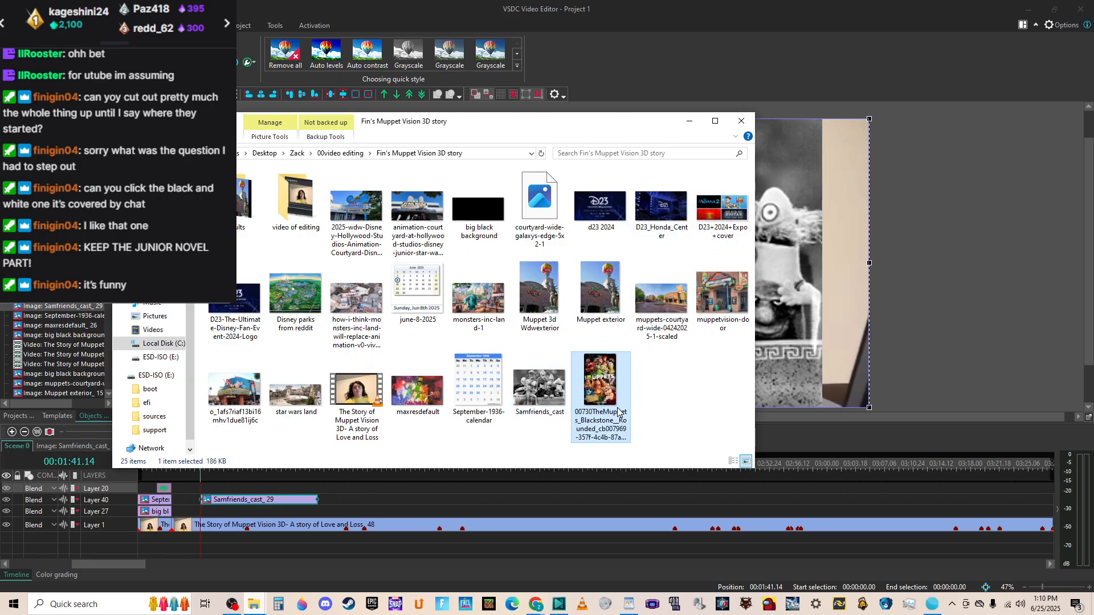
click(677, 402)
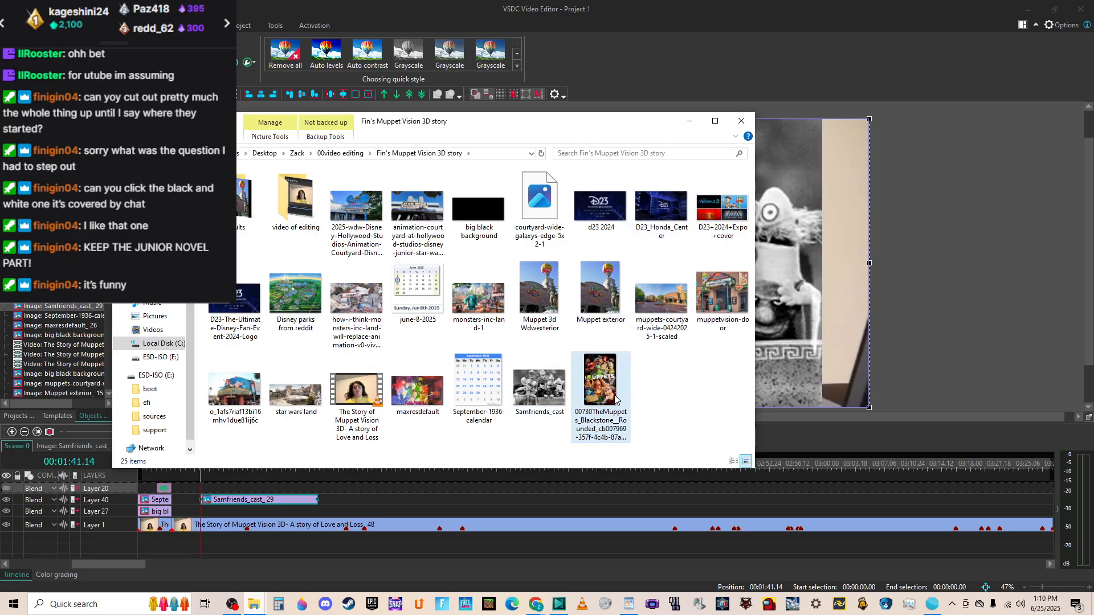
Add the Junior Novel cover to the VSDC scene at 1:41.14 and shorten it to end just past the Samfriends_cast image.
drag(615, 400, 800, 339)
click(928, 48)
drag(112, 432, 70, 432)
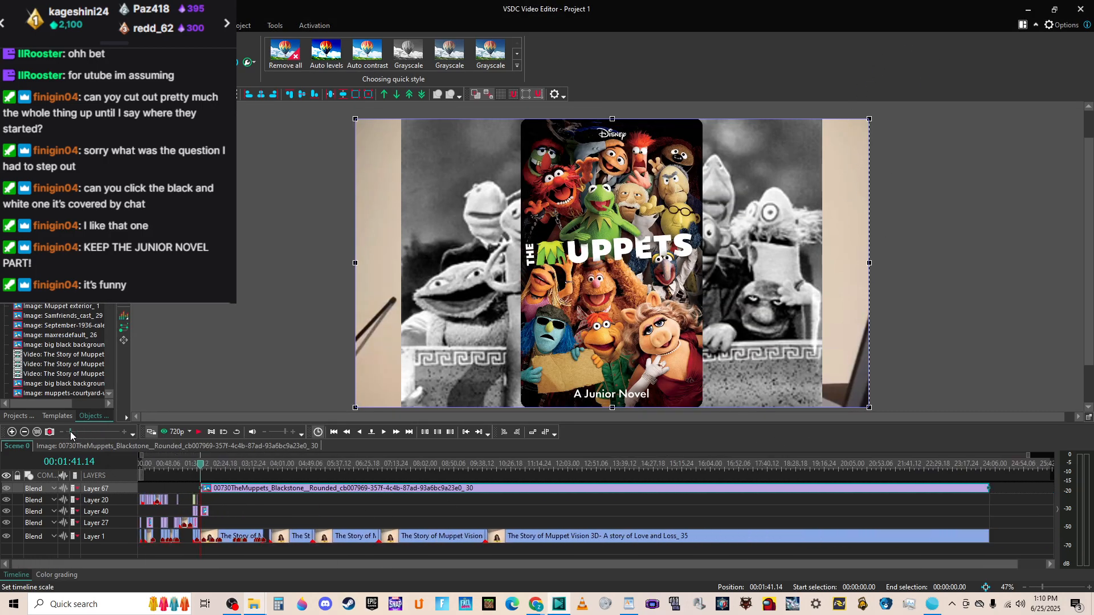
drag(988, 488, 213, 488)
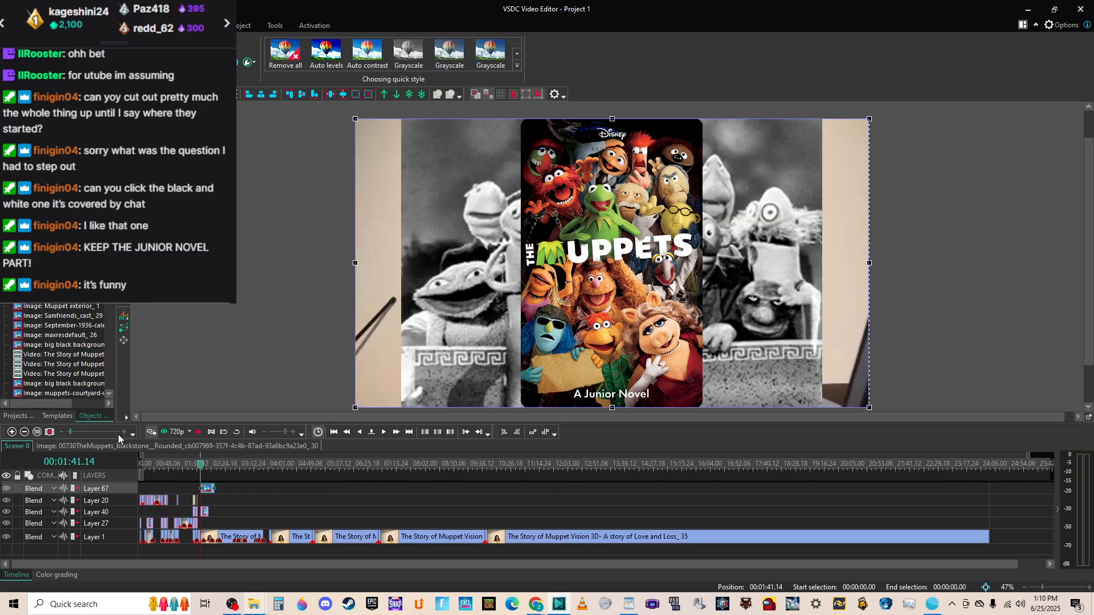
Move the Junior Novel cover onto Layer 20 directly after the ellipse and shorten it to end at 1:41.14, where Samfriends_cast starts.
drag(70, 432, 111, 433)
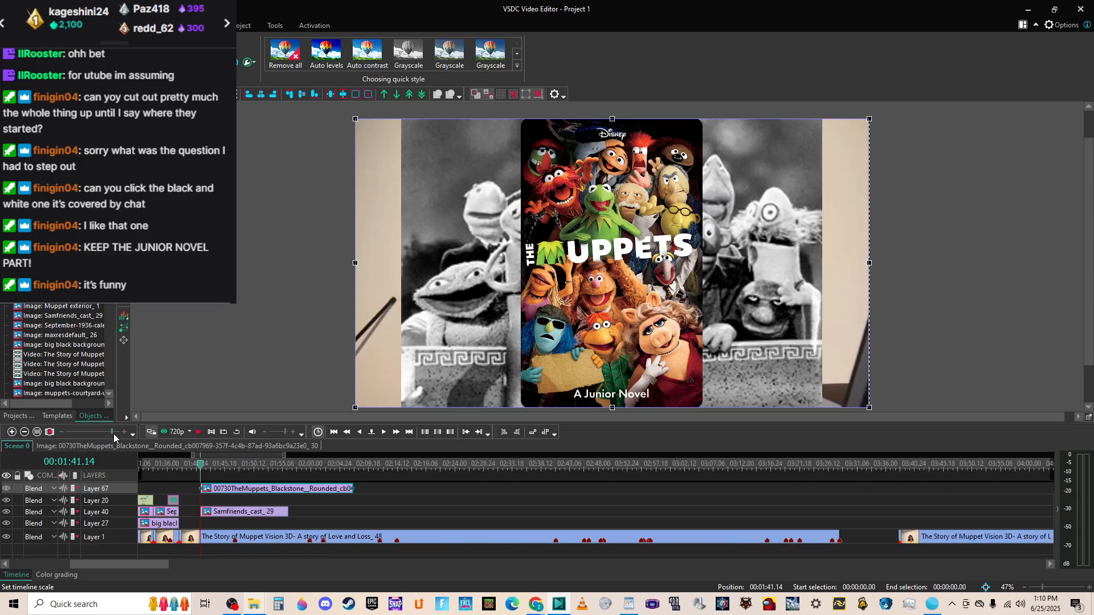
drag(137, 564, 124, 565)
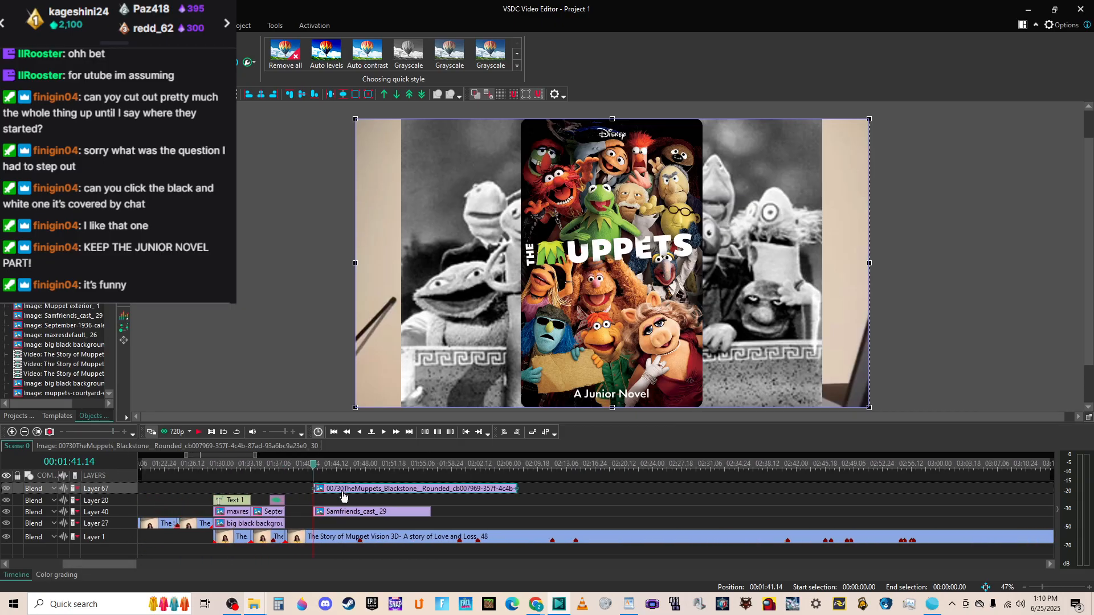
drag(344, 492, 315, 500)
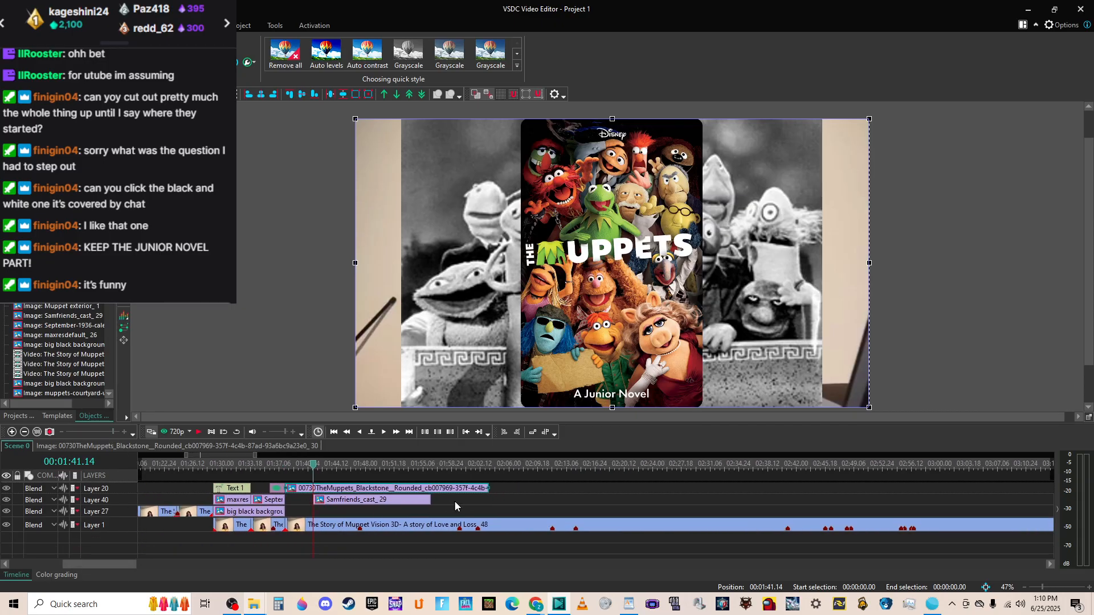
drag(489, 485, 315, 478)
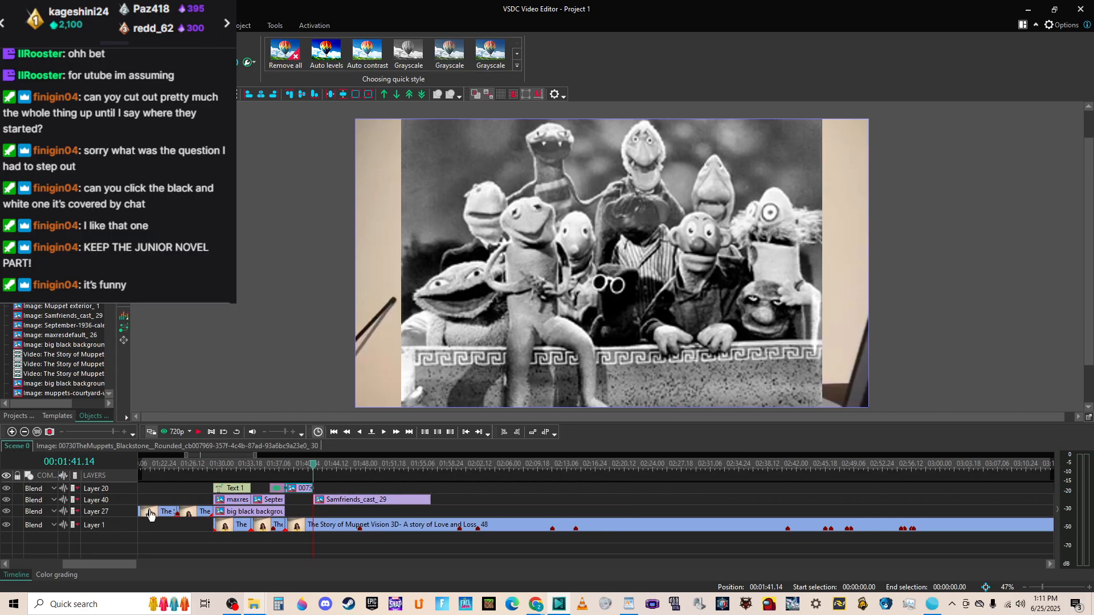
Line up the Junior Novel cover and Samfriends_cast images on Layer 40 directly after the September 1936 calendar, playing the lead-in to check.
drag(295, 488, 350, 512)
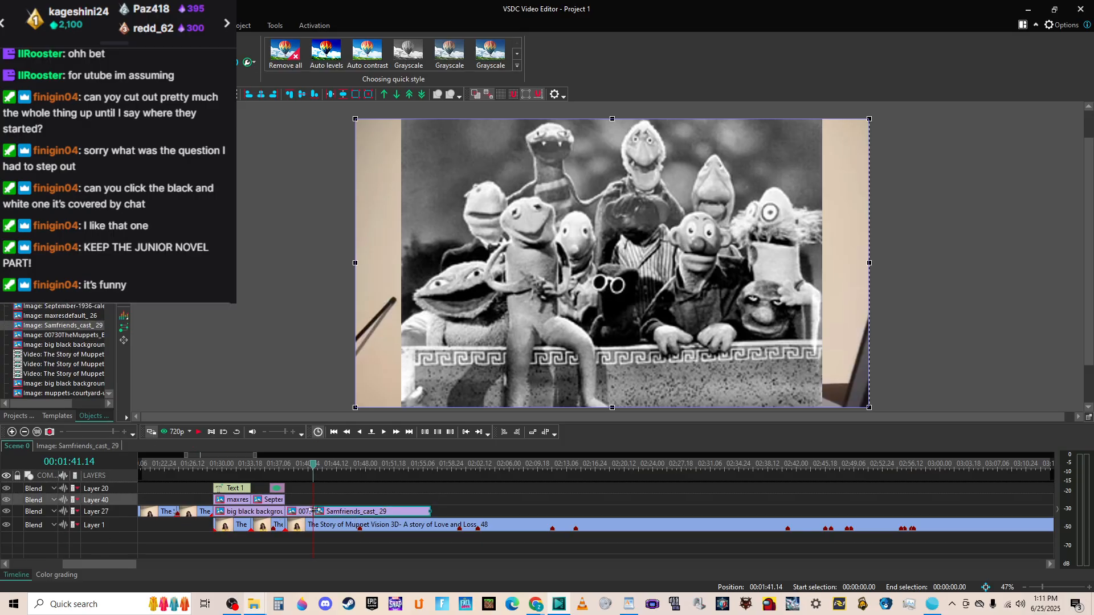
click(286, 466)
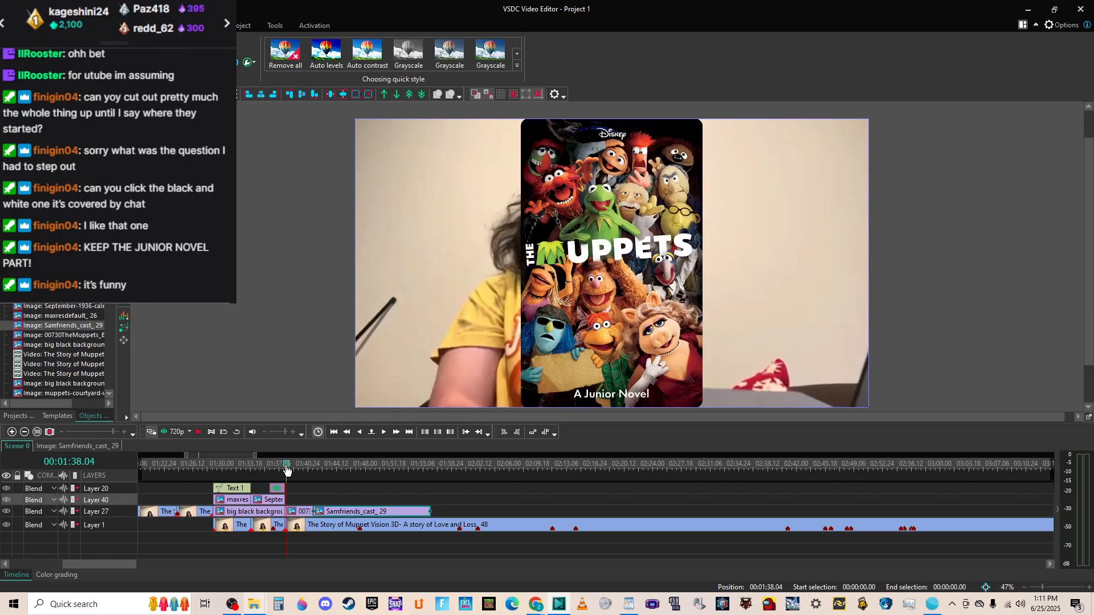
click(198, 466)
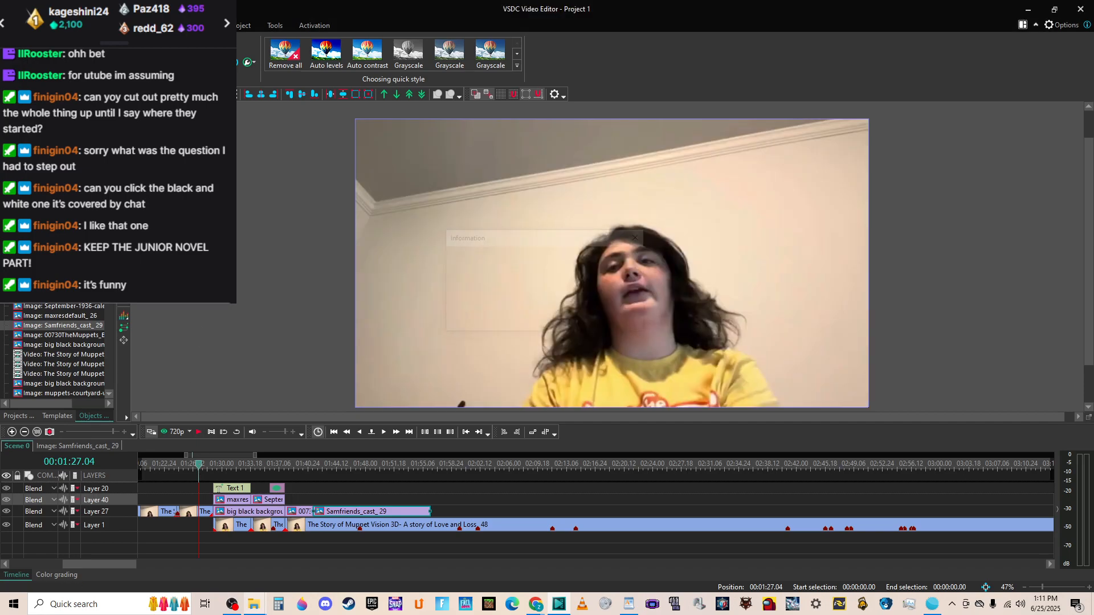
key(space)
key(space)
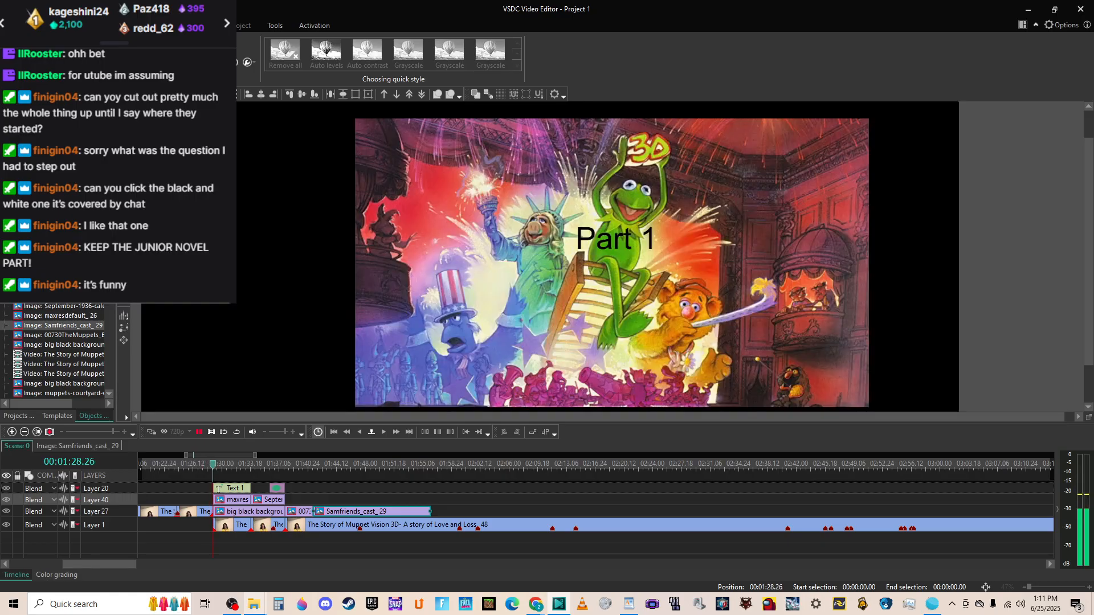
drag(299, 515, 336, 500)
Extend the big black background on Layer 27 to about 1:45 and play the section from 1:26.29.
click(280, 511)
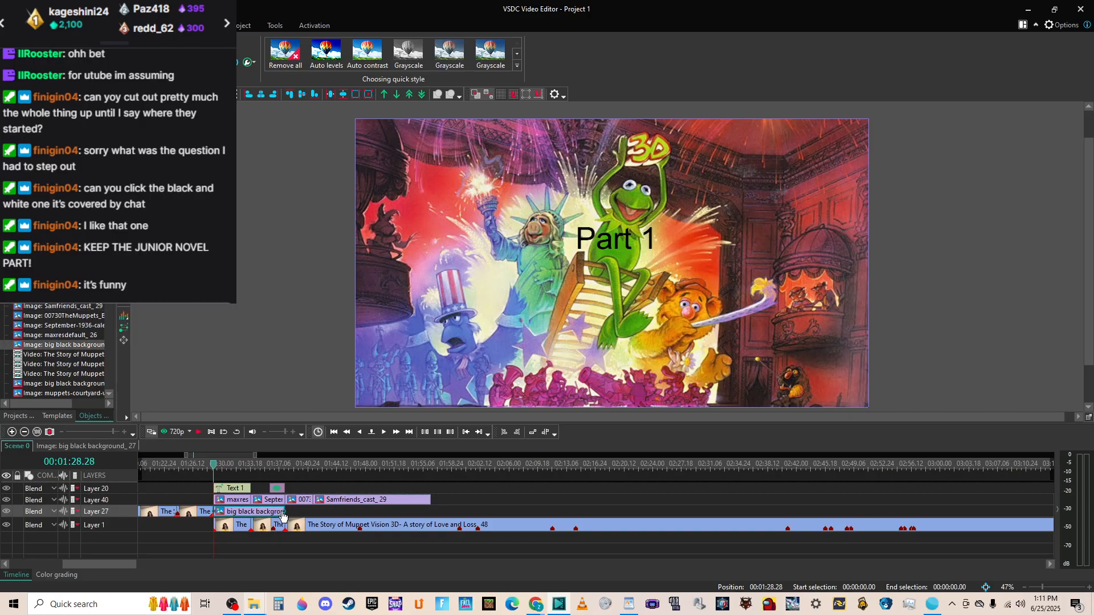
drag(283, 512, 341, 511)
click(198, 466)
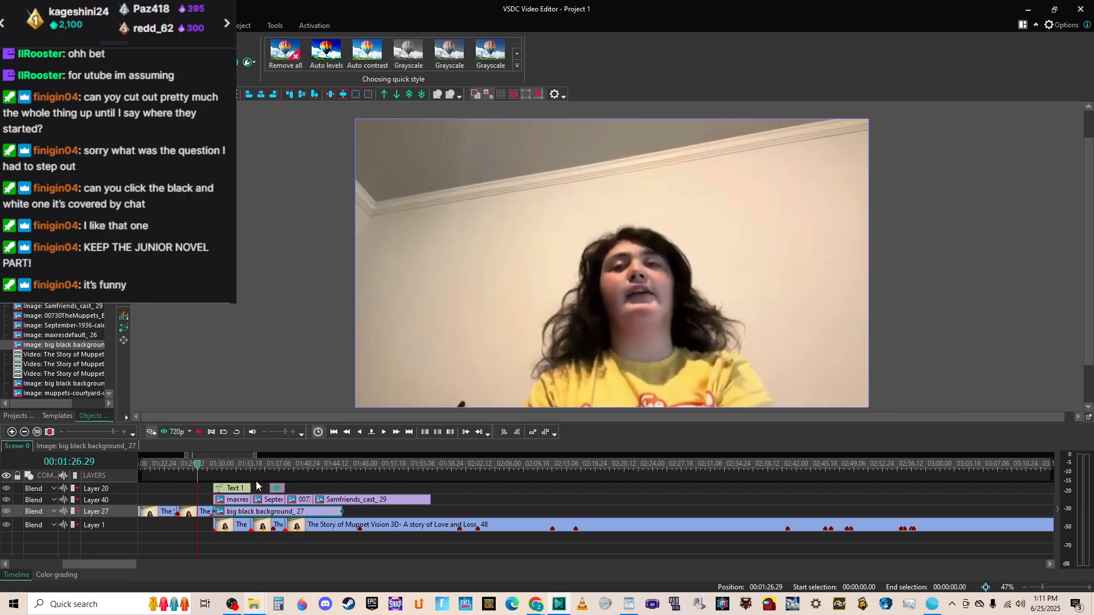
key(space)
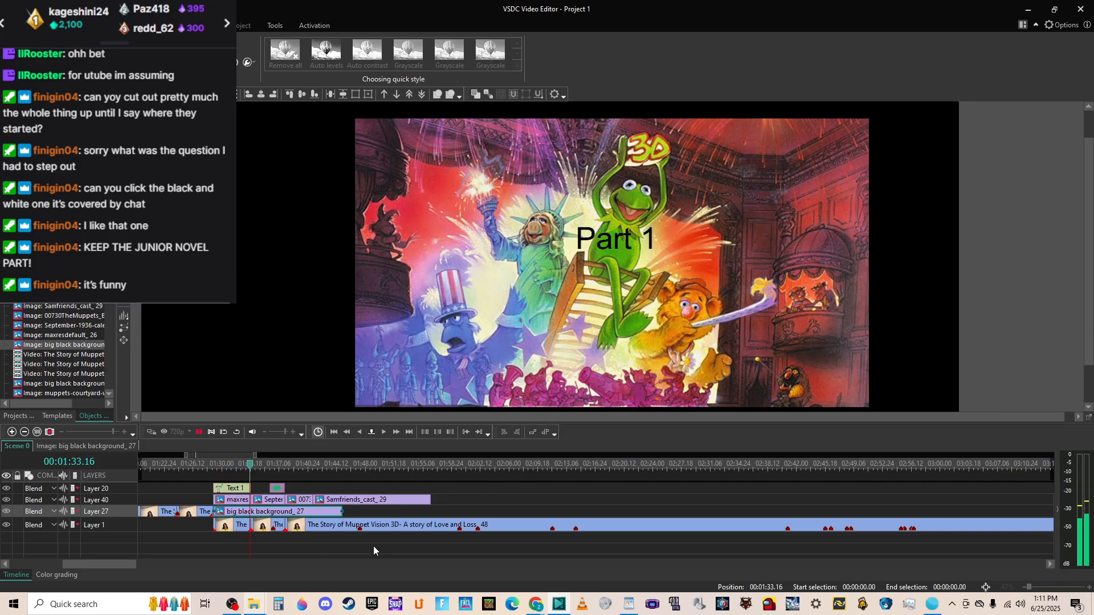
click(374, 546)
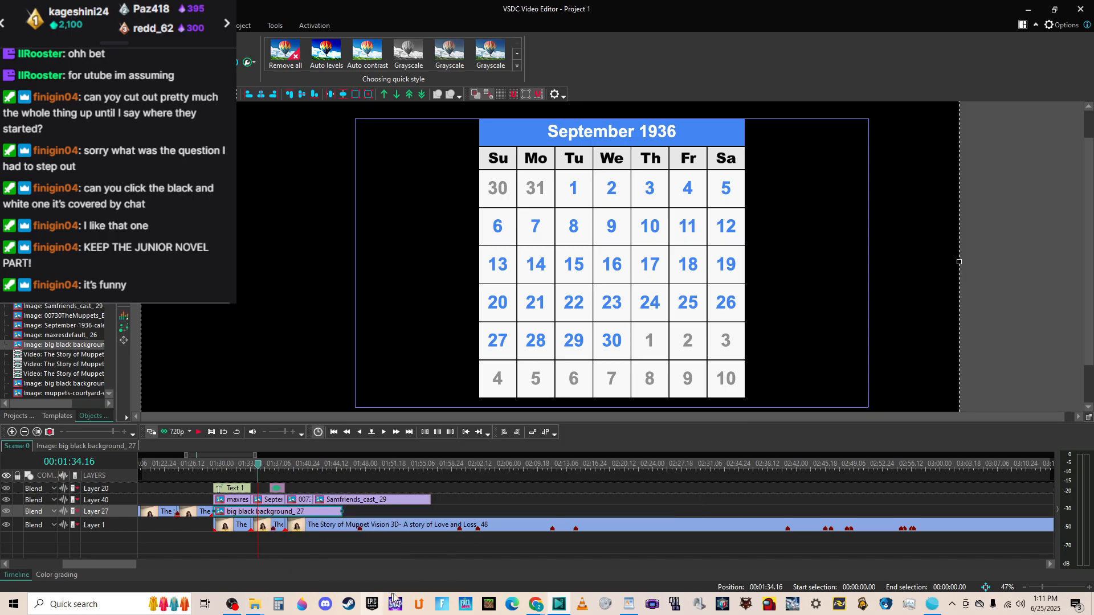
Switch to the Muppets image search in Chrome, search for "jim henson" instead, and look through the image results.
mouse_move(539, 604)
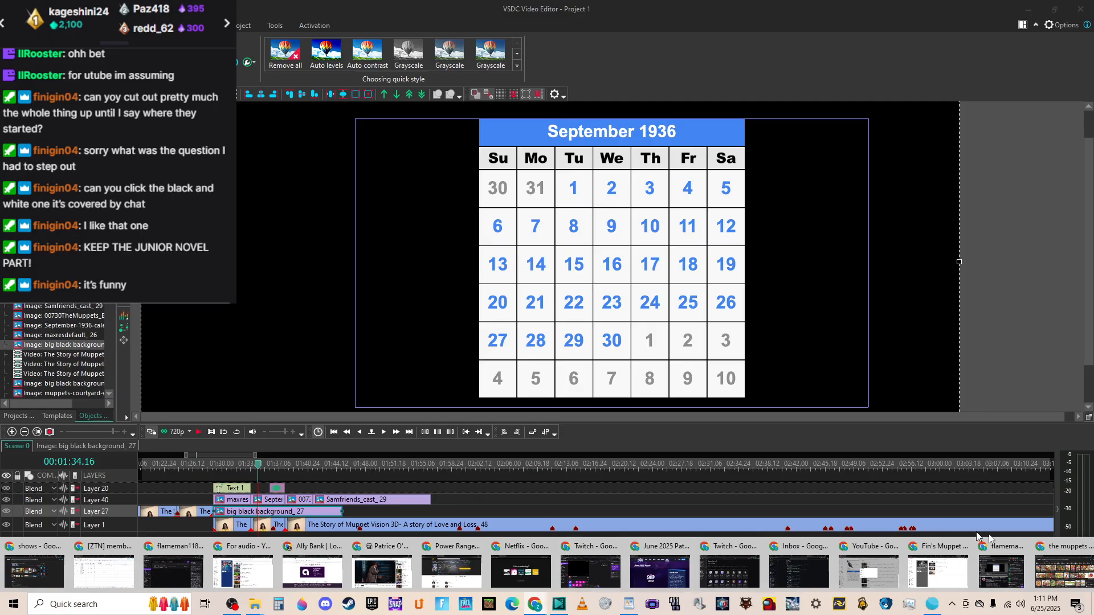
click(1063, 570)
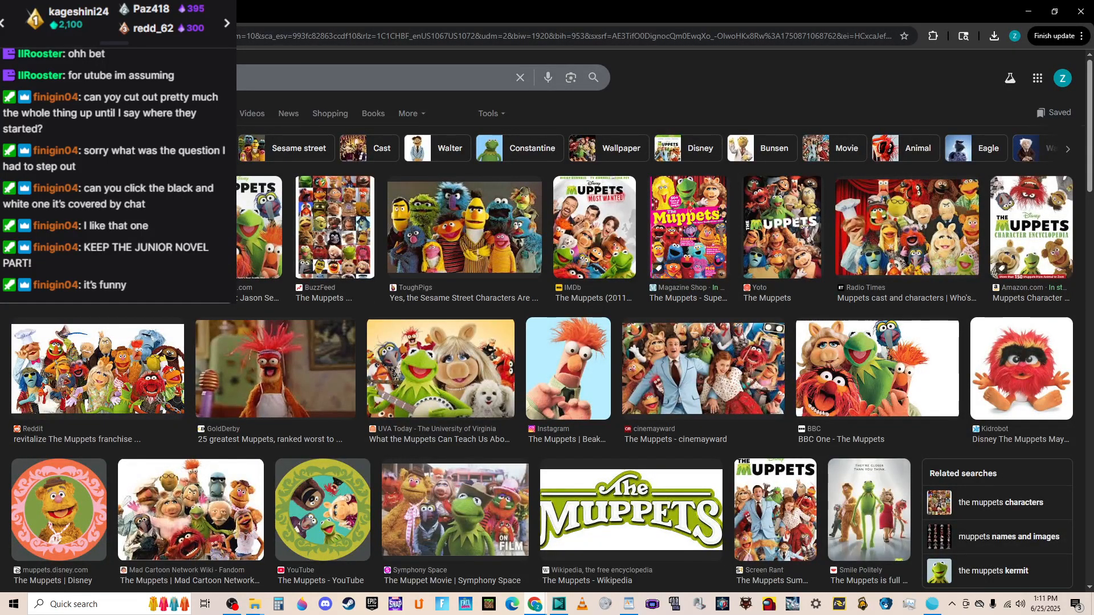
click(194, 77)
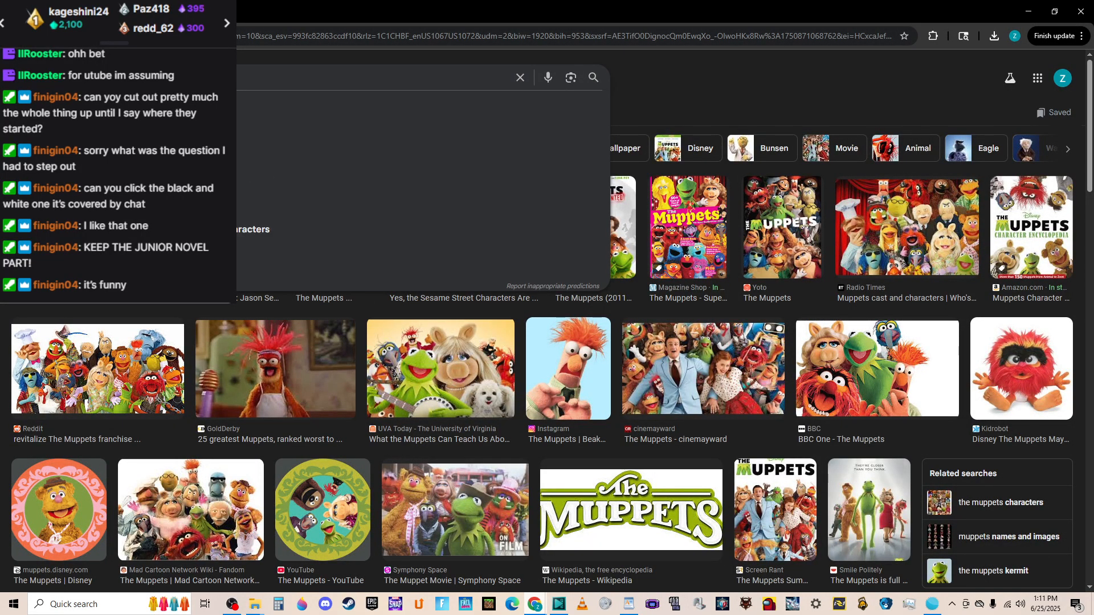
key(Return)
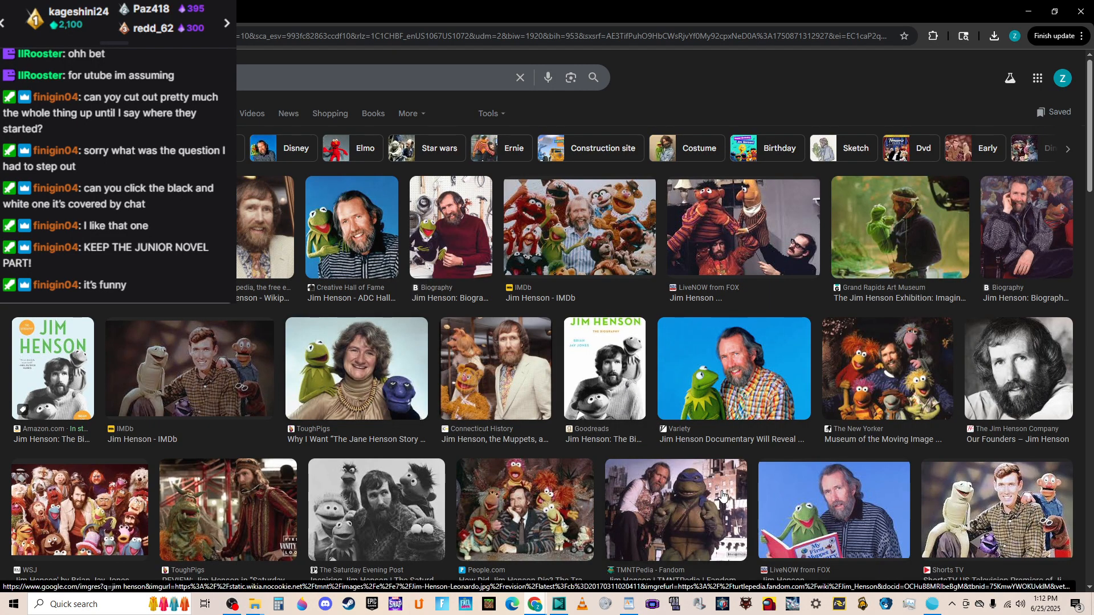
scroll(670, 493, down, 2)
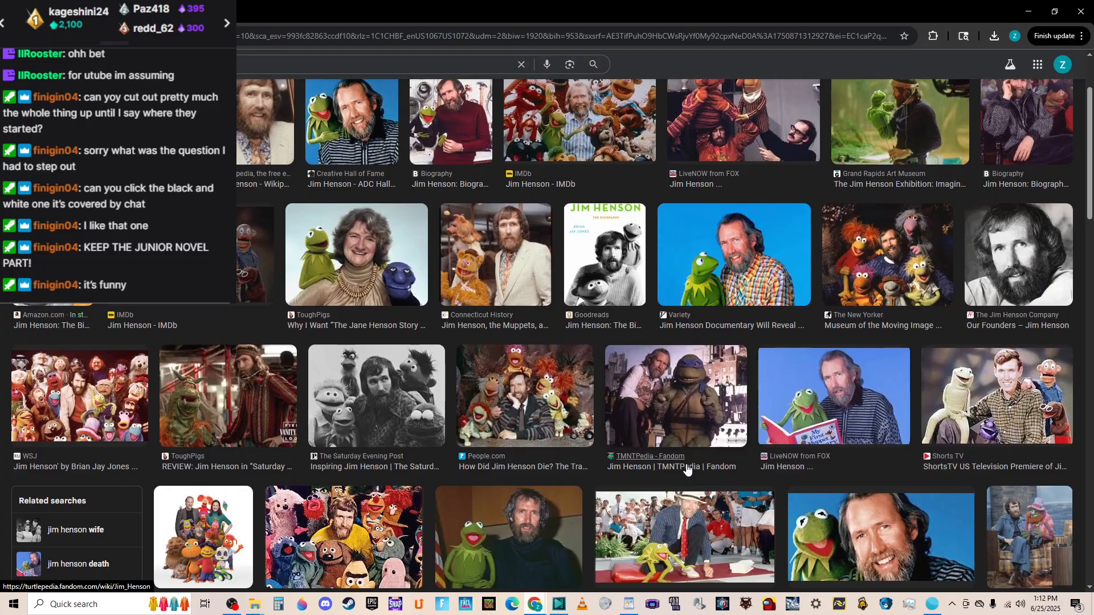
Open the TMNTPedia picture of Jim Henson with Leonardo at full size in its own tab.
right_click(678, 415)
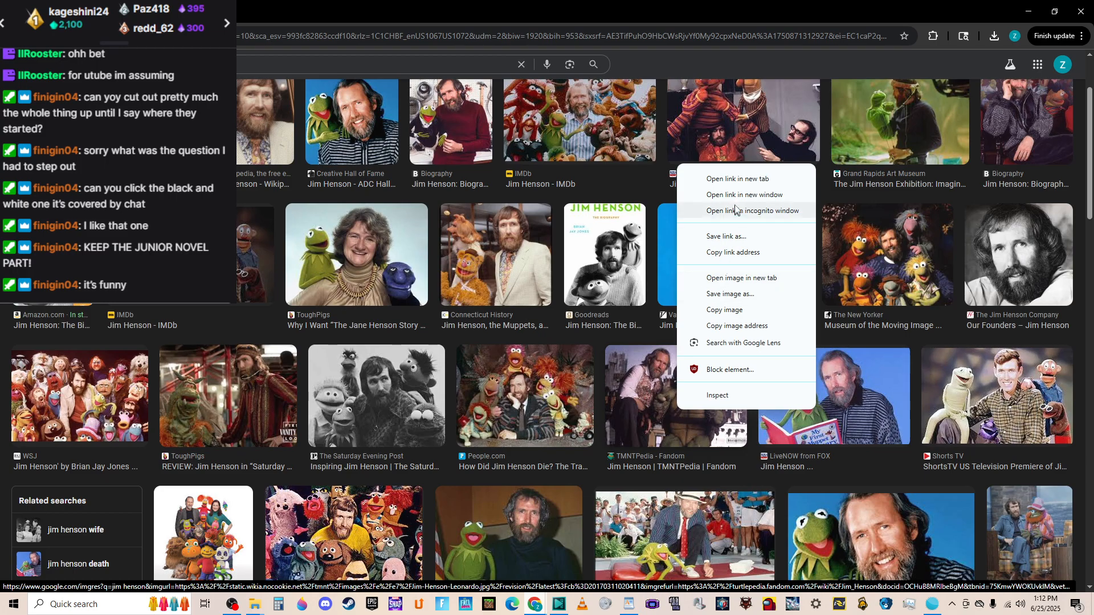
click(731, 179)
click(676, 396)
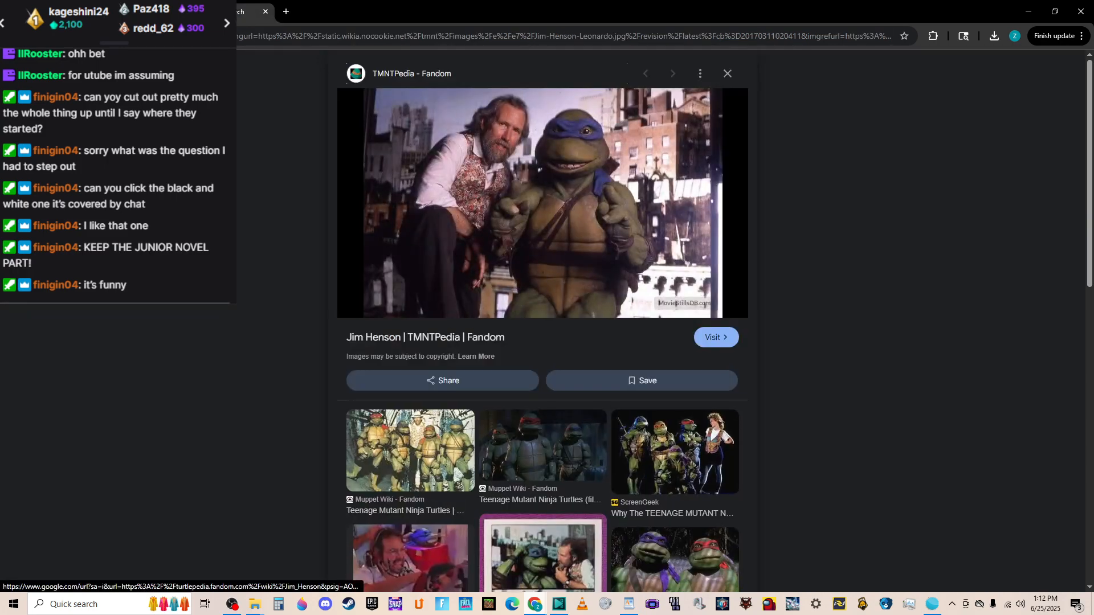
right_click(463, 154)
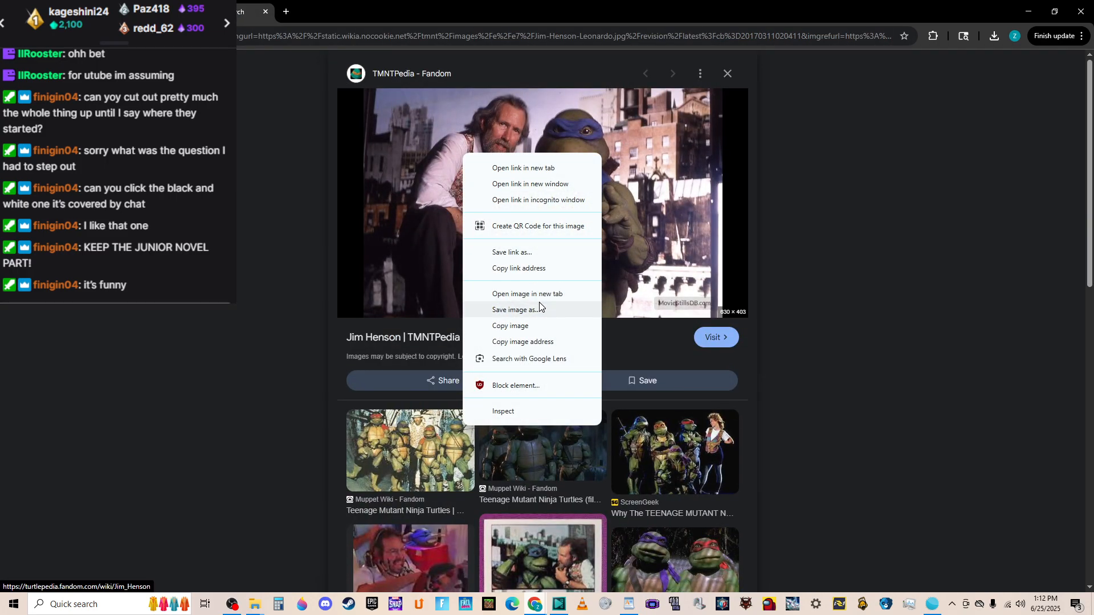
click(526, 293)
click(387, 19)
Save the Jim Henson and Leonardo image to Downloads under its suggested name and close both image tabs.
right_click(571, 298)
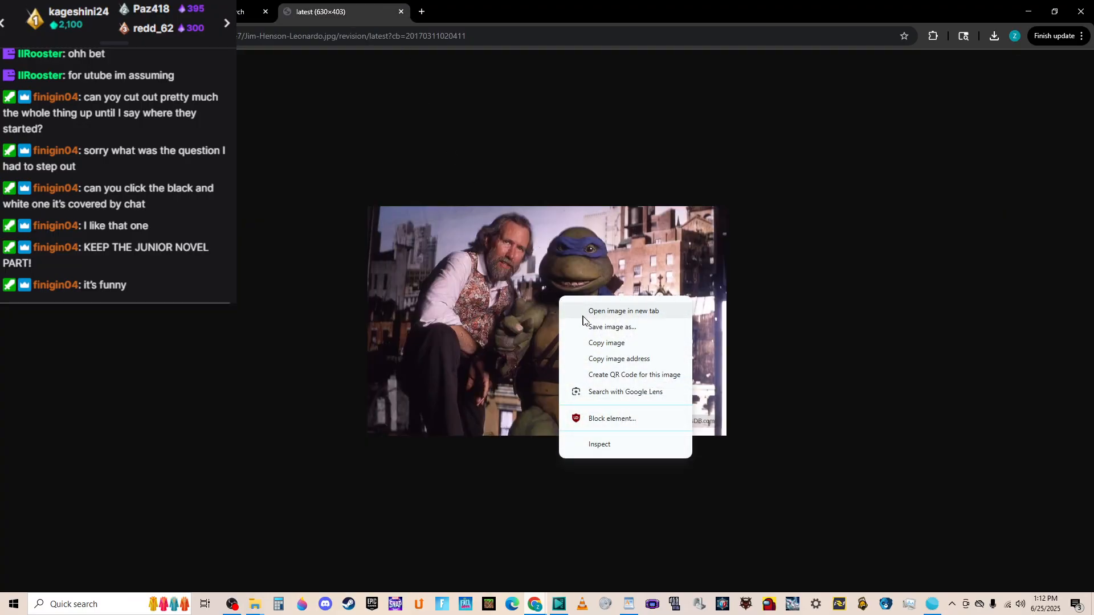
click(633, 328)
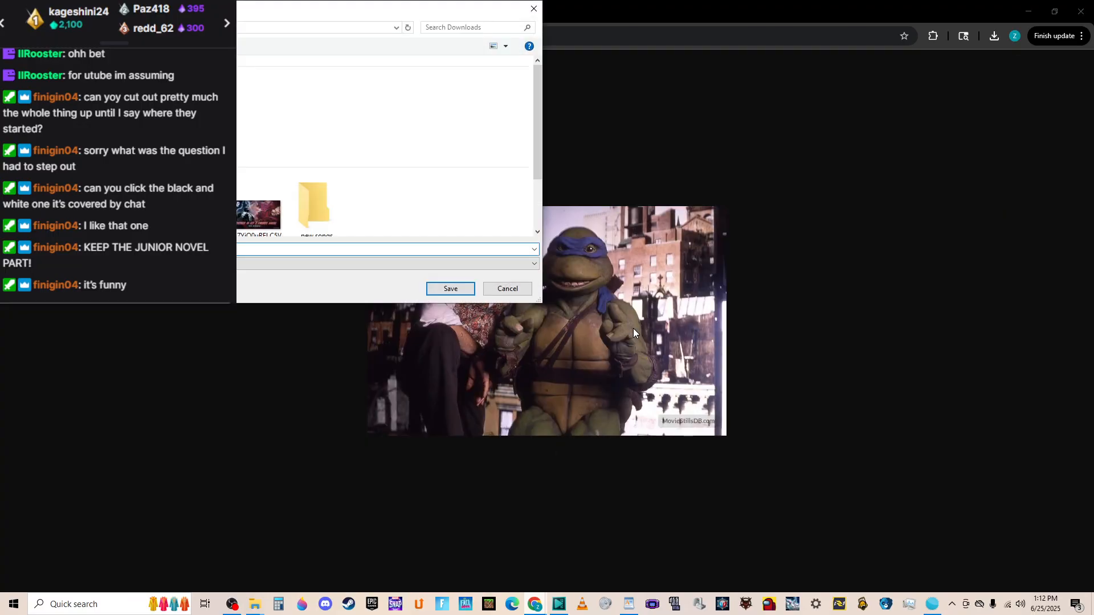
click(451, 289)
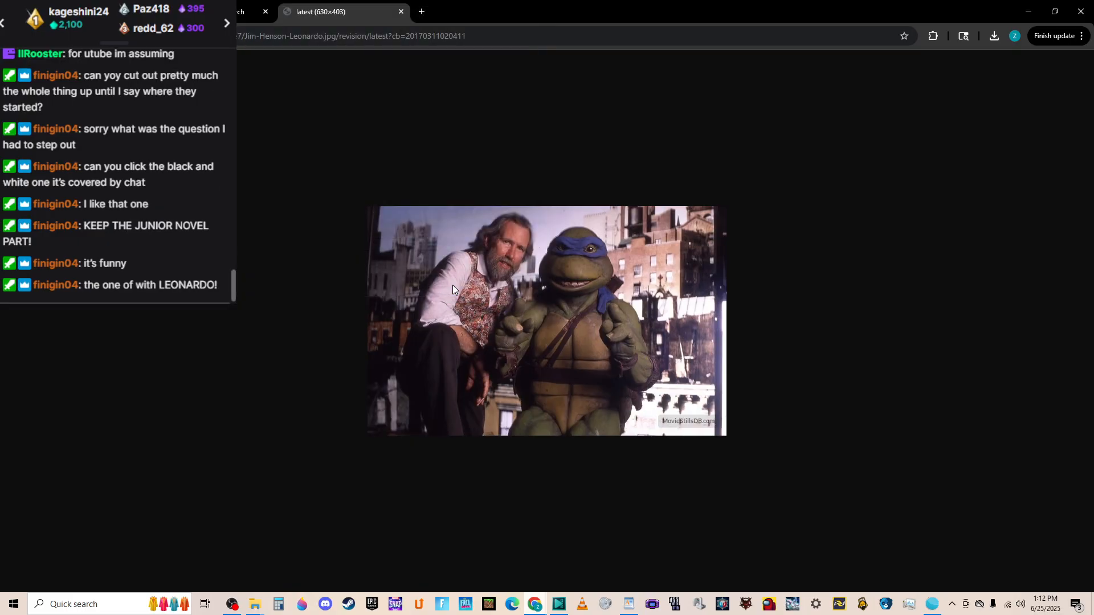
click(401, 11)
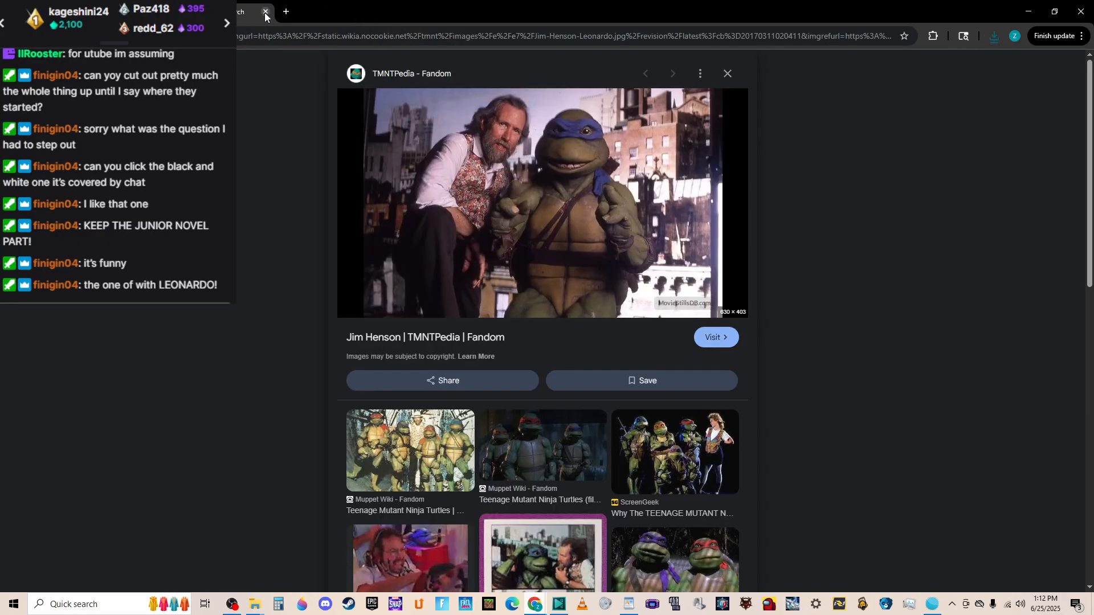
key(Escape)
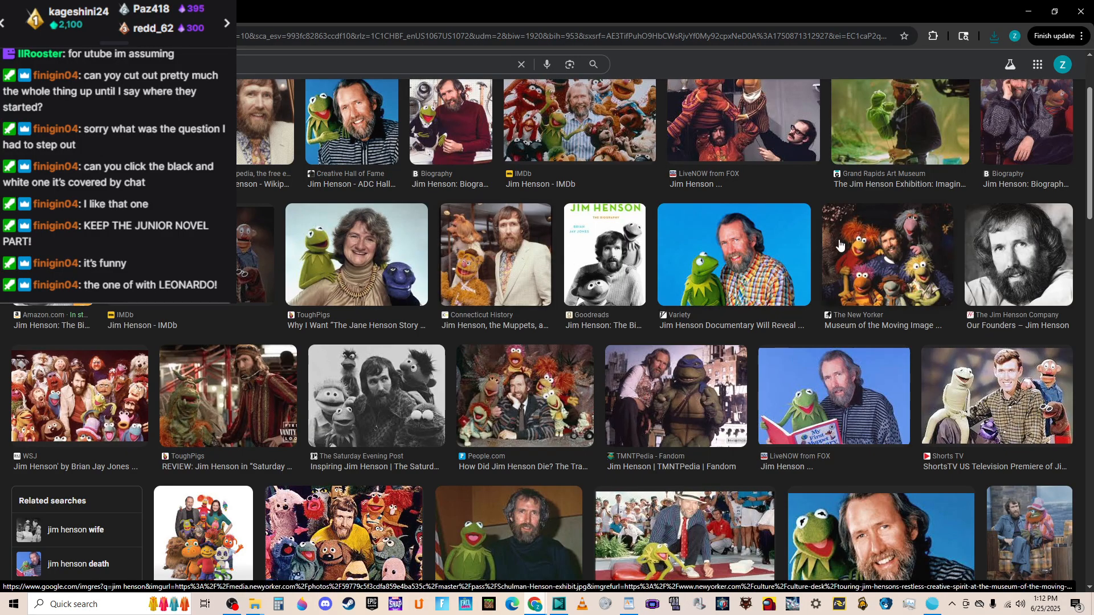
Switch back to VSDC, trim the start of the September 1936 calendar image to about 1:35, and play the section to check its timing.
click(1028, 11)
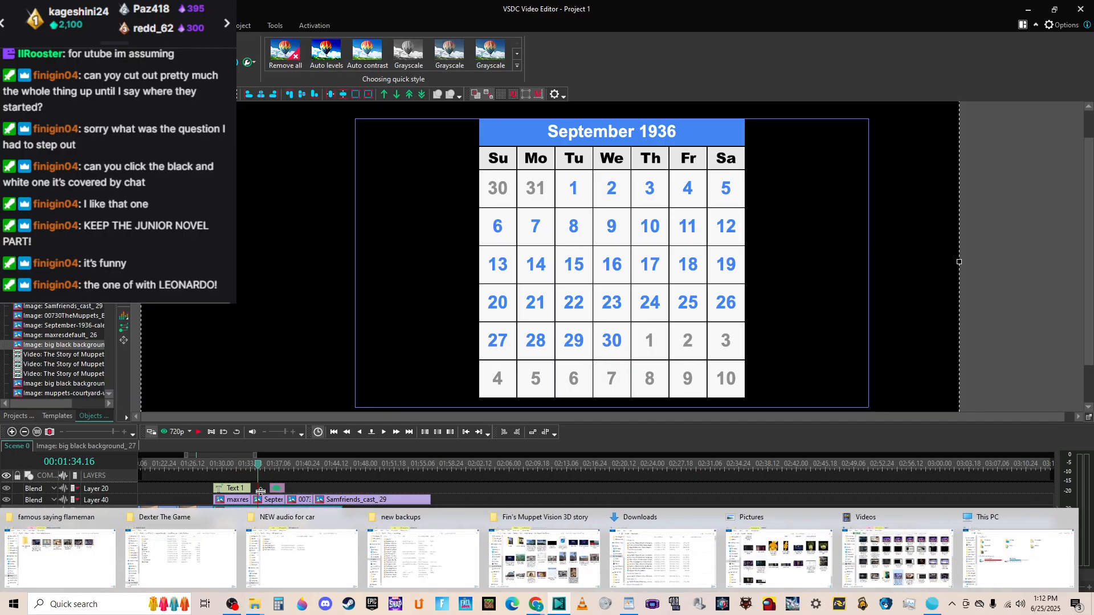
key(space)
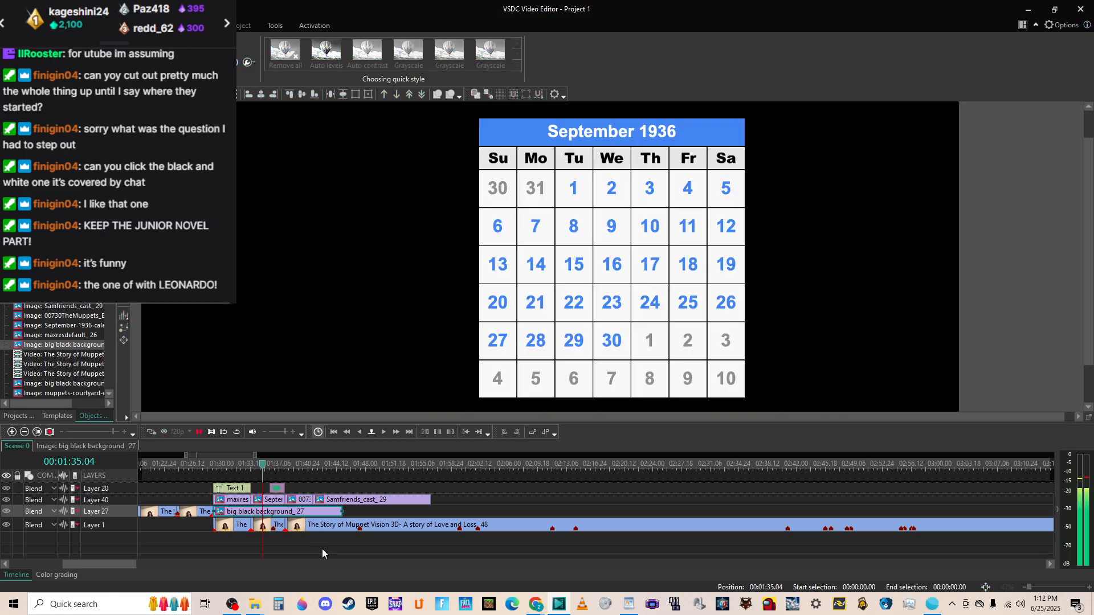
key(space)
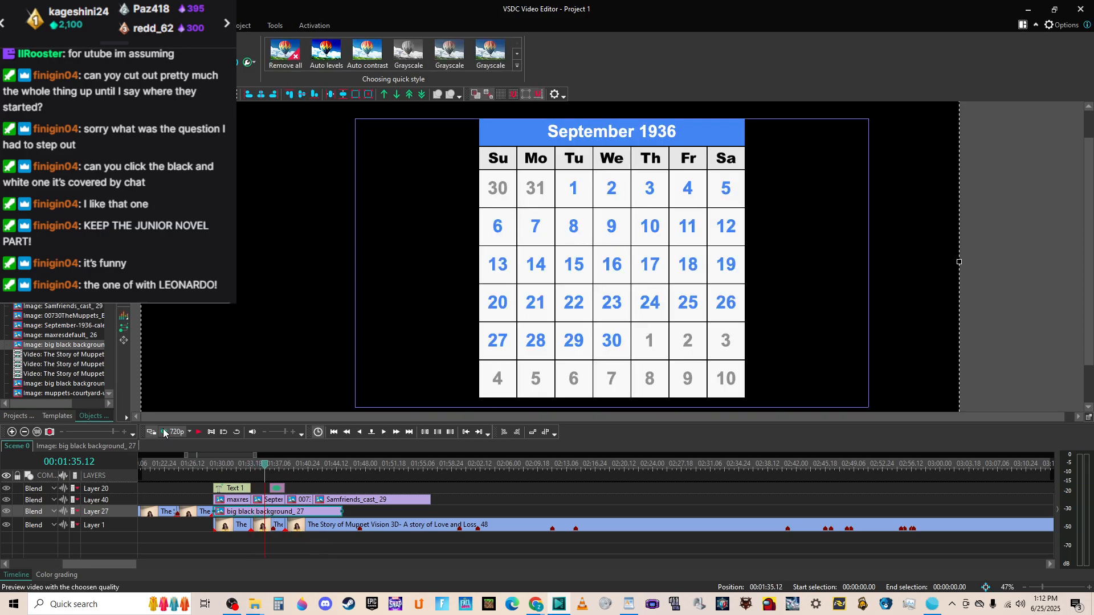
click(123, 433)
click(121, 434)
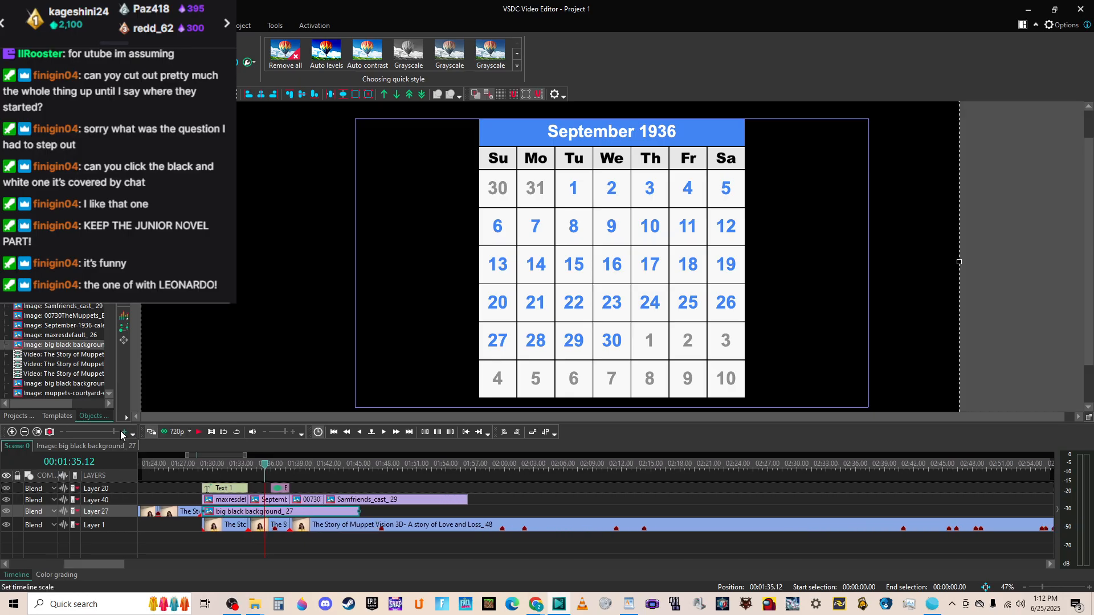
click(121, 435)
click(121, 434)
click(121, 434)
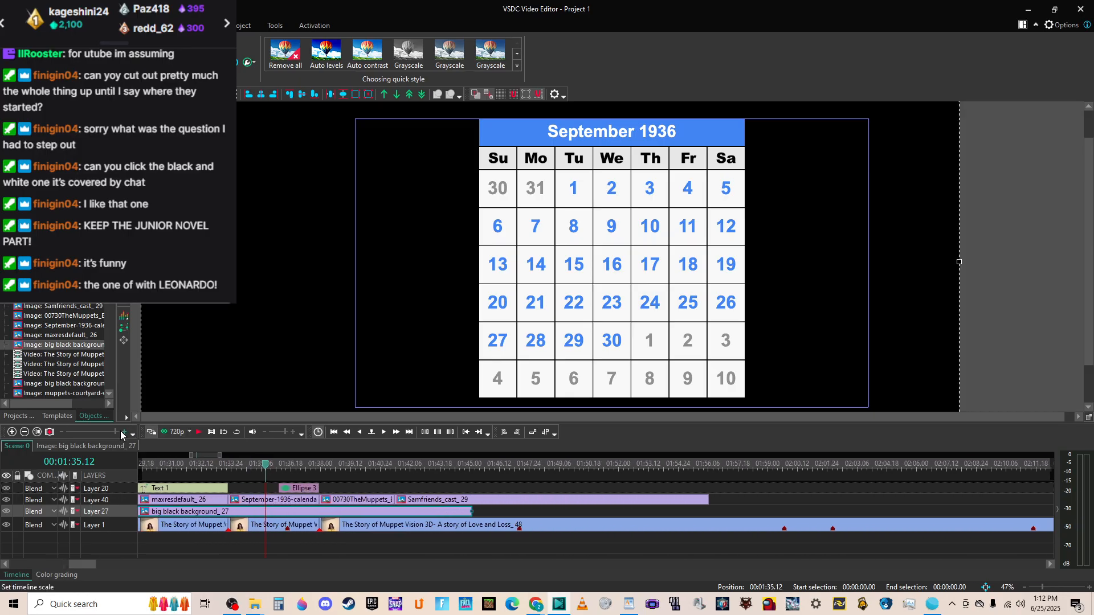
click(251, 501)
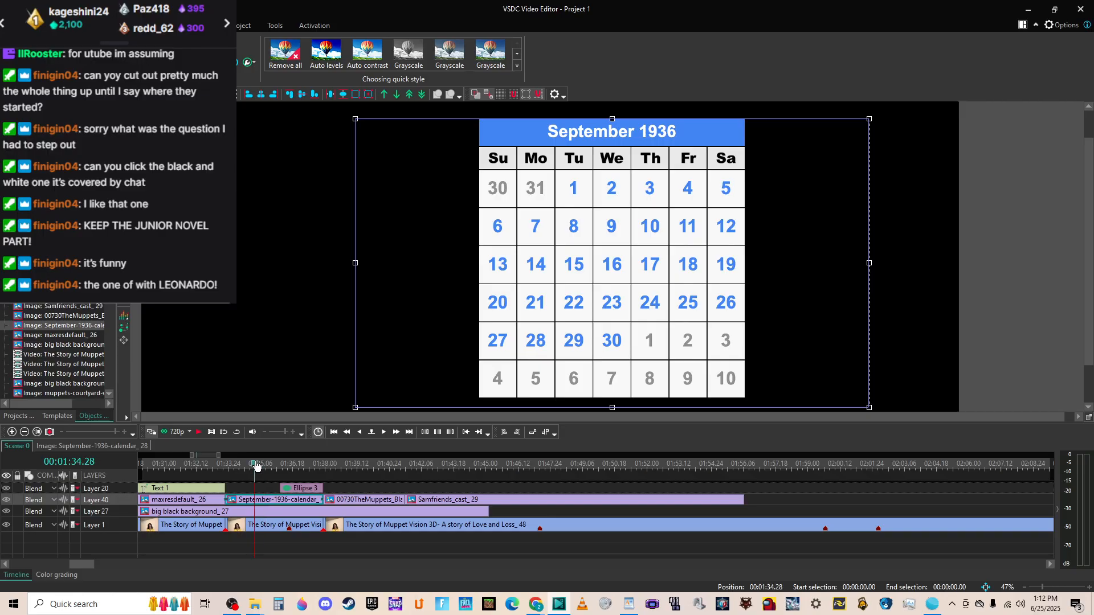
key(space)
drag(225, 499, 264, 502)
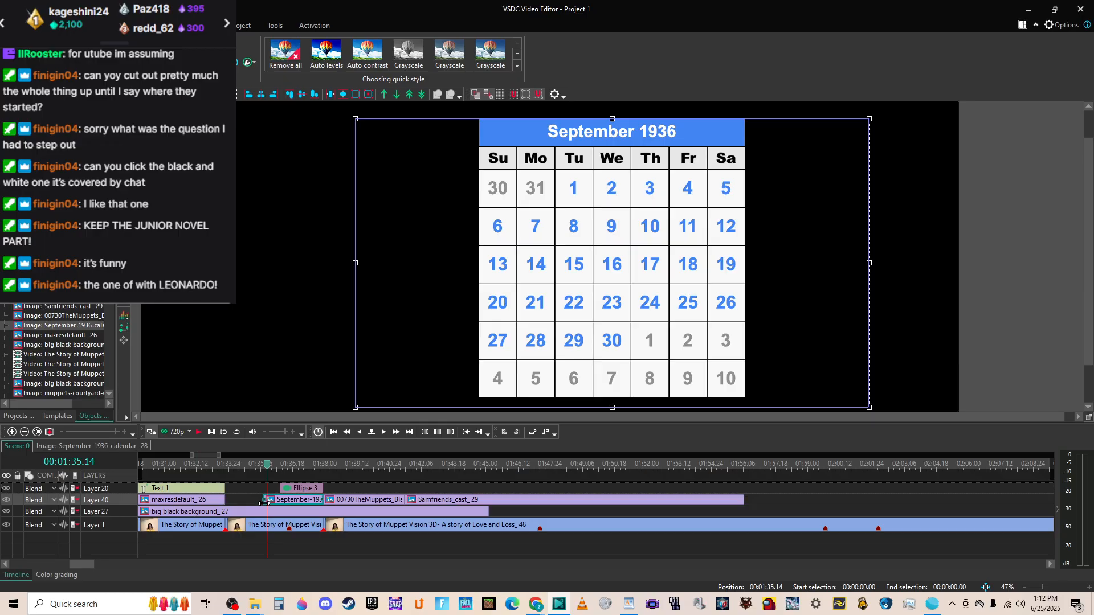
key(space)
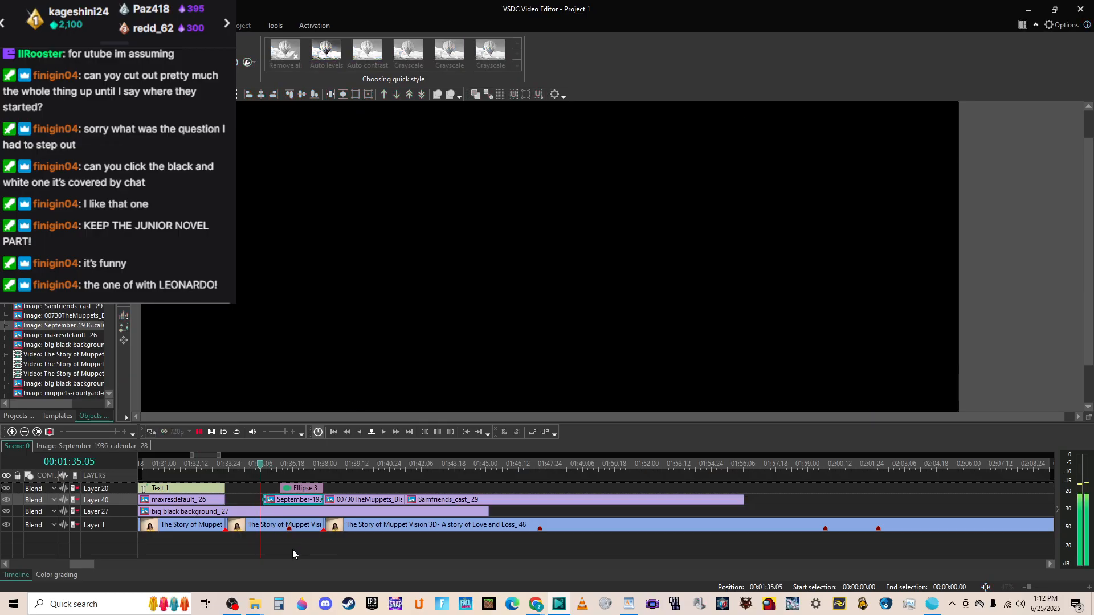
key(space)
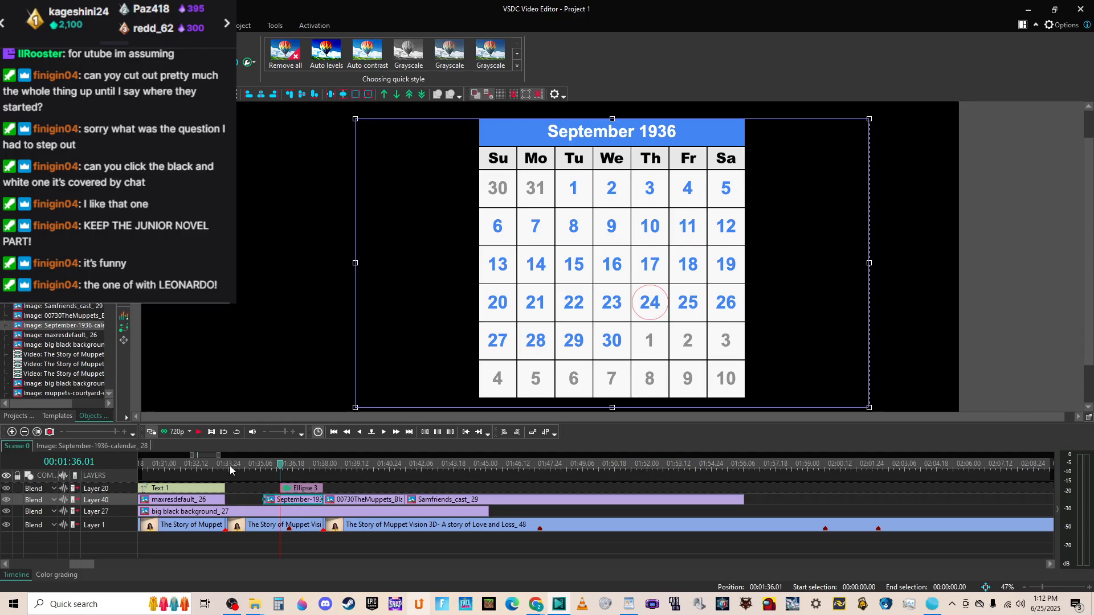
Move the timeline cursor to the end of the maxresdefault image at 1:33.20.
key(Escape)
right_click(218, 503)
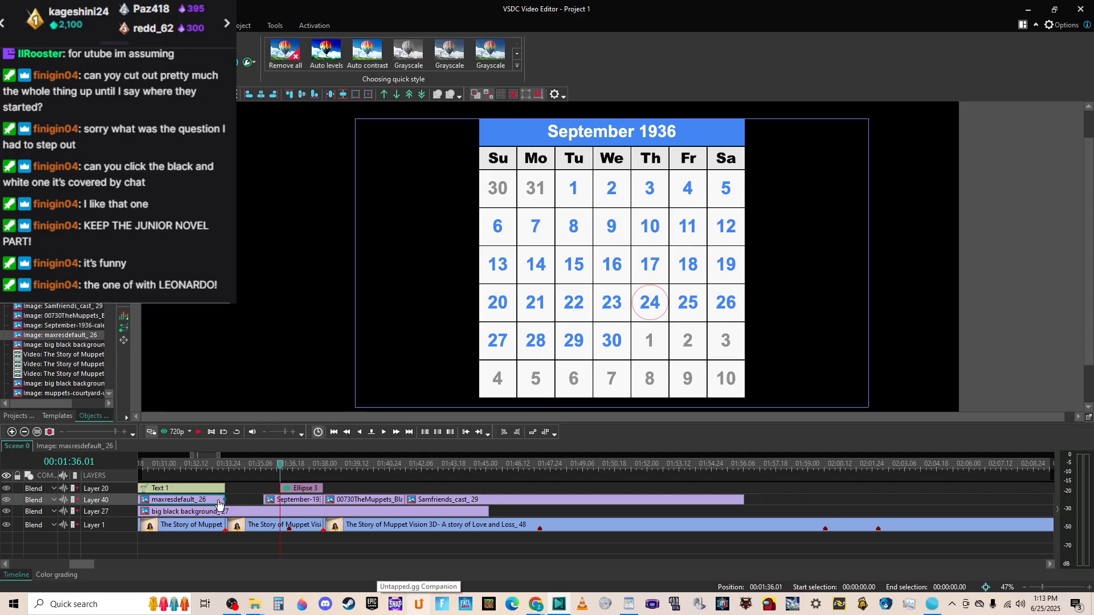
mouse_move(273, 452)
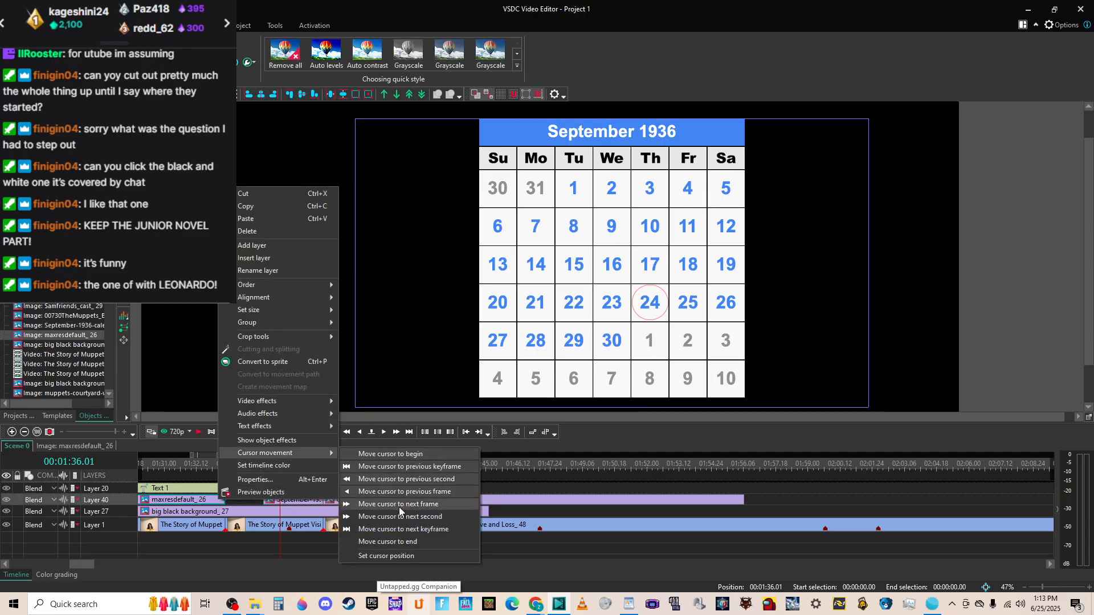
click(398, 539)
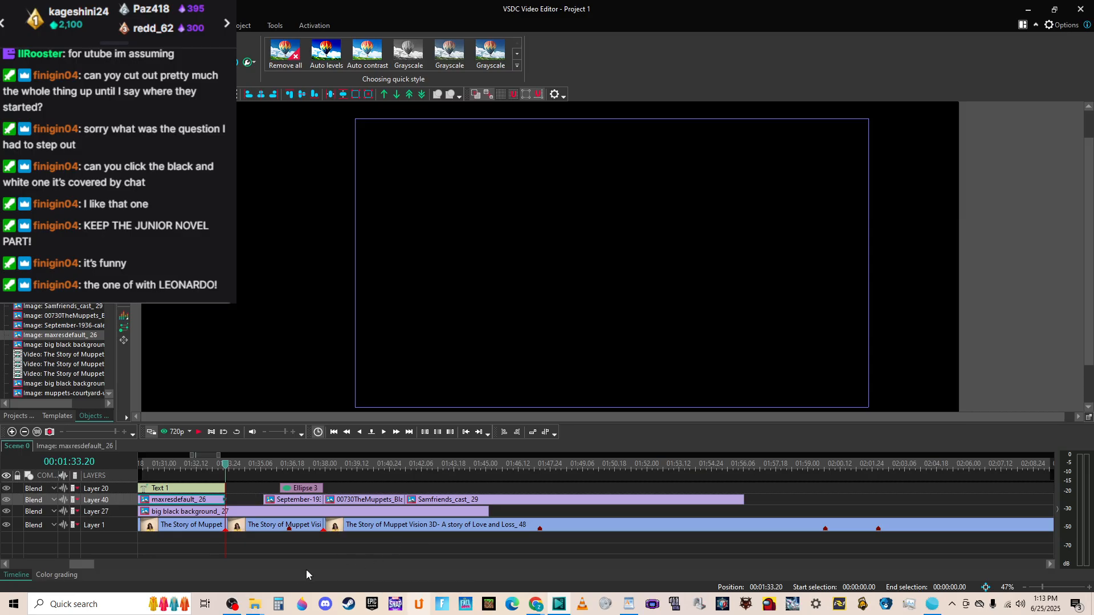
Bring the Jim-Henson-Leonardo image into the Fin's Muppet Vision 3D story folder and add it to the scene at the cursor.
mouse_move(250, 610)
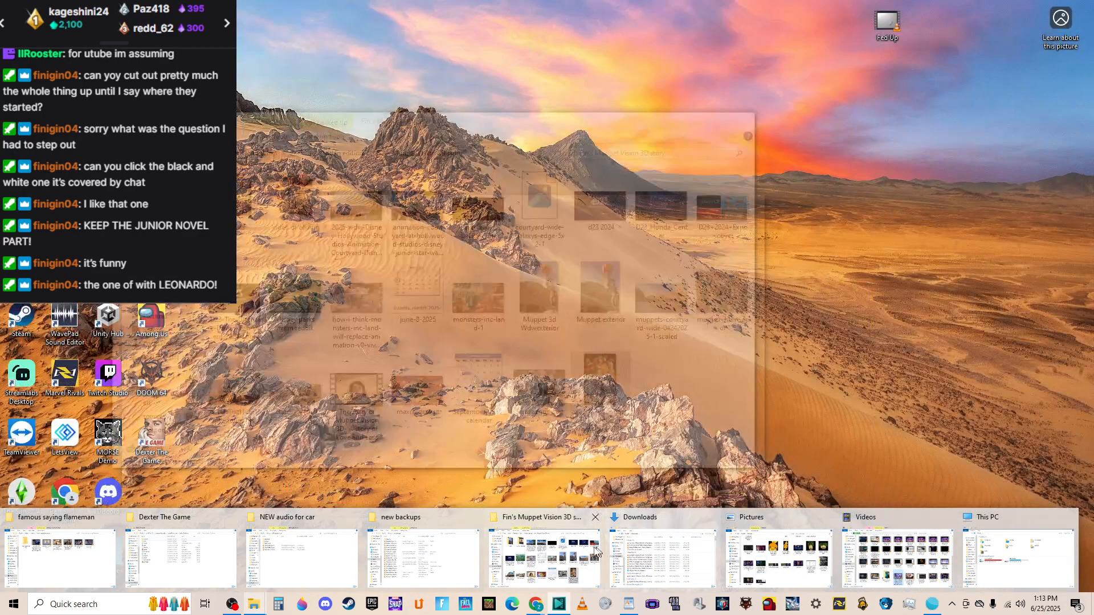
click(596, 550)
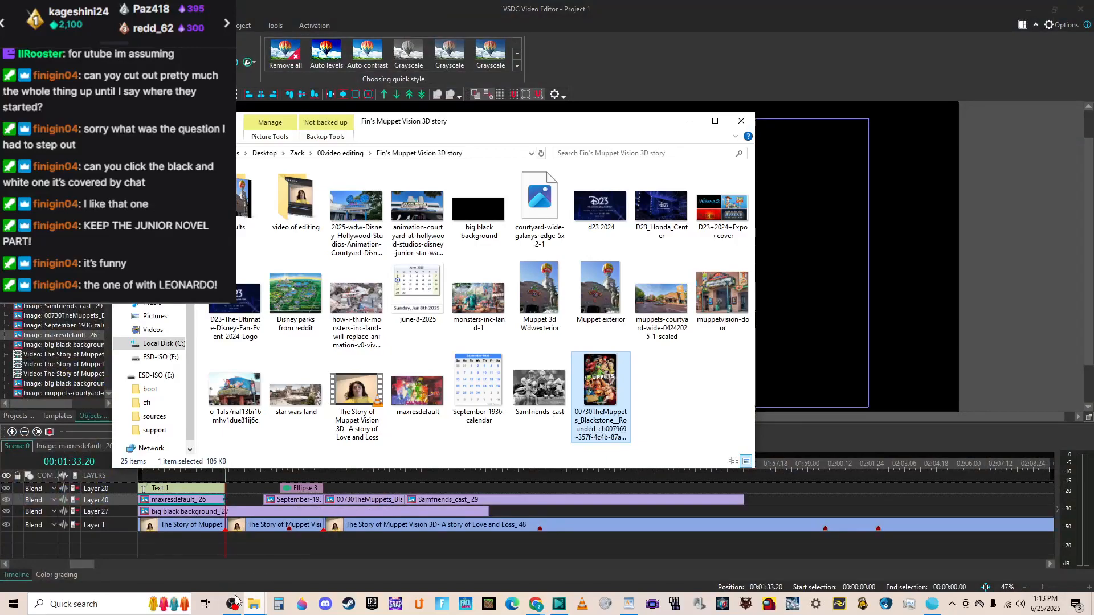
mouse_move(238, 600)
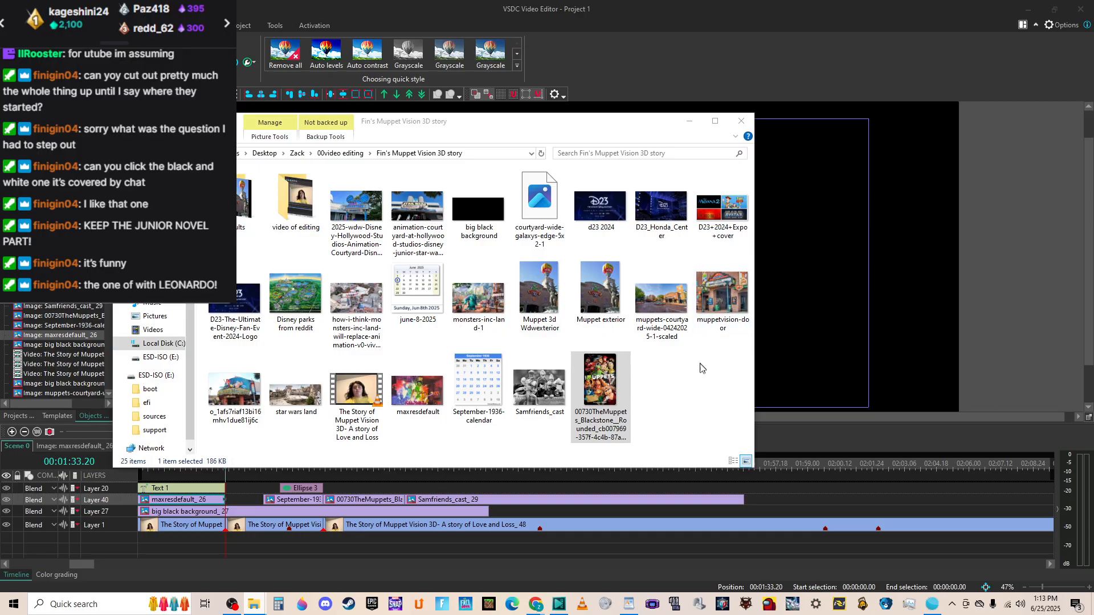
right_click(683, 406)
key(Escape)
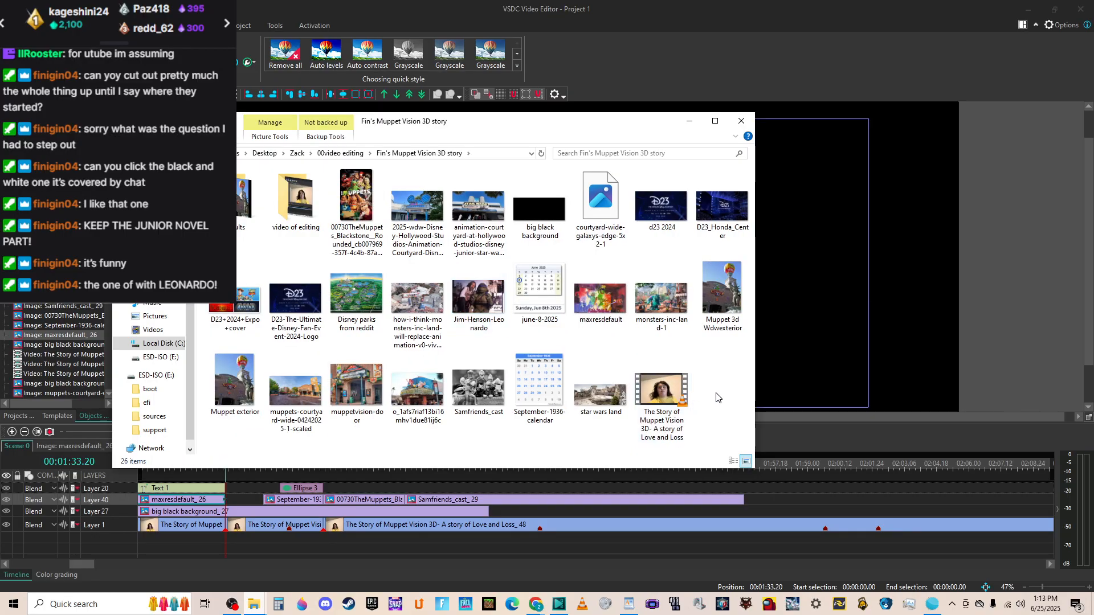
drag(479, 296, 781, 293)
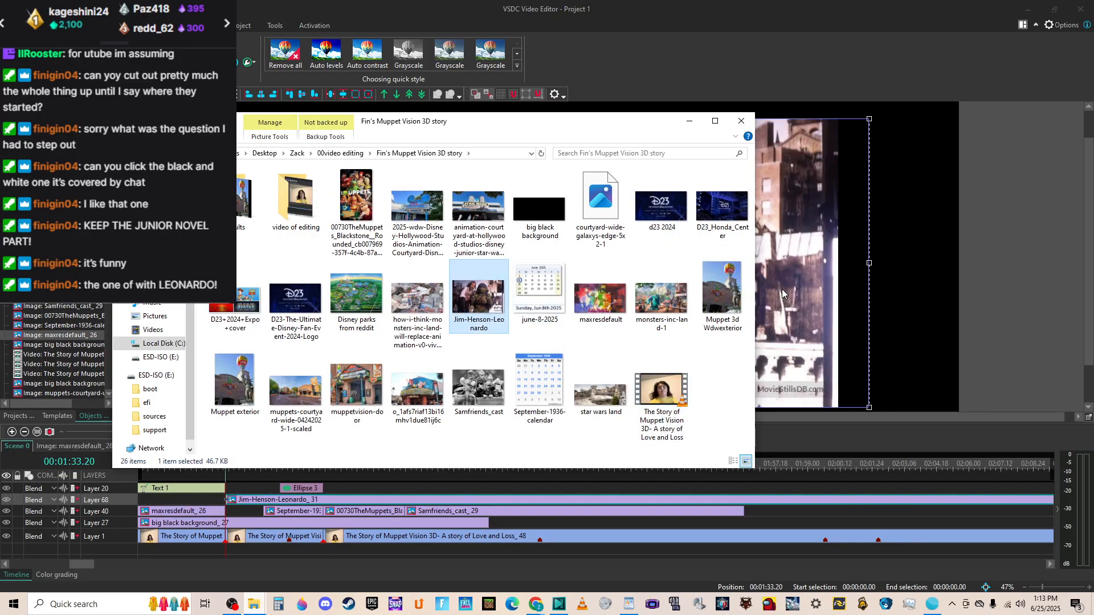
click(690, 121)
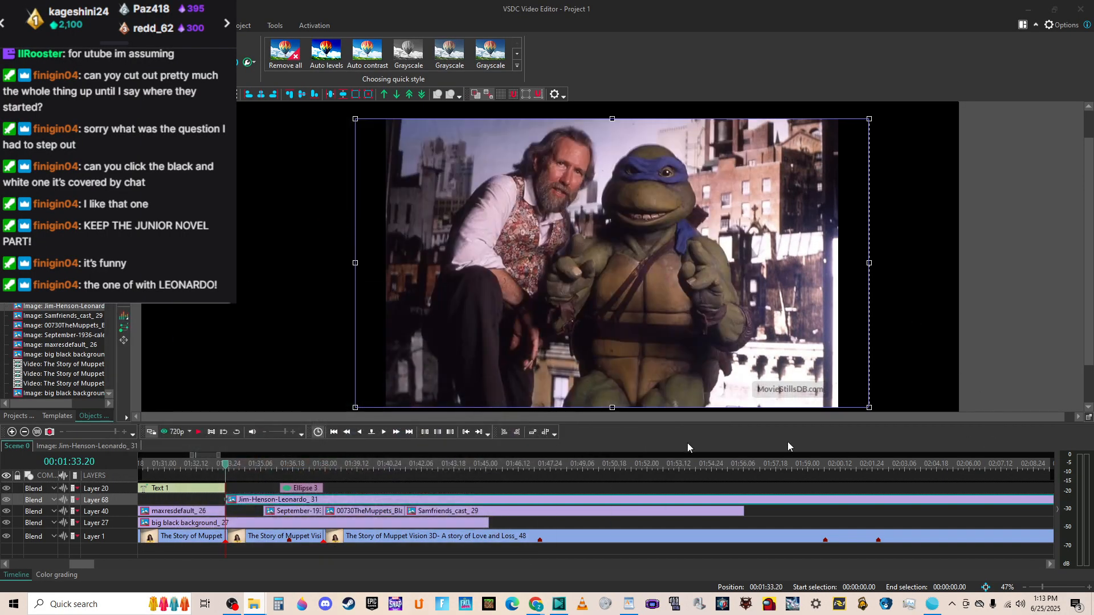
Shorten the Jim-Henson-Leonardo image to fit the gap before the September 1936 calendar and move it into that gap on Layer 40.
drag(97, 428, 64, 433)
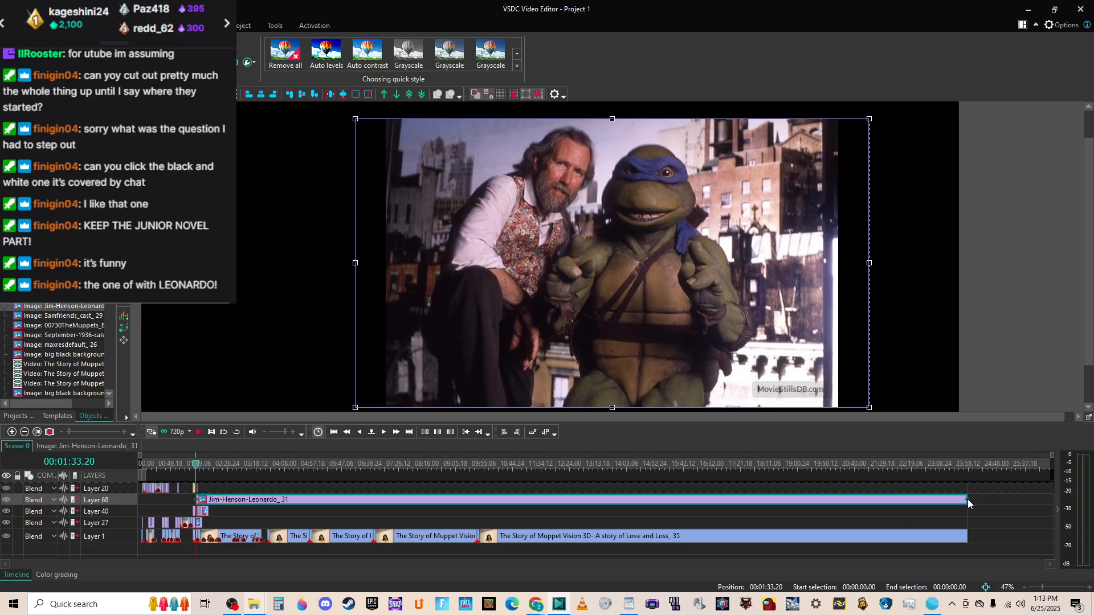
drag(967, 499, 207, 490)
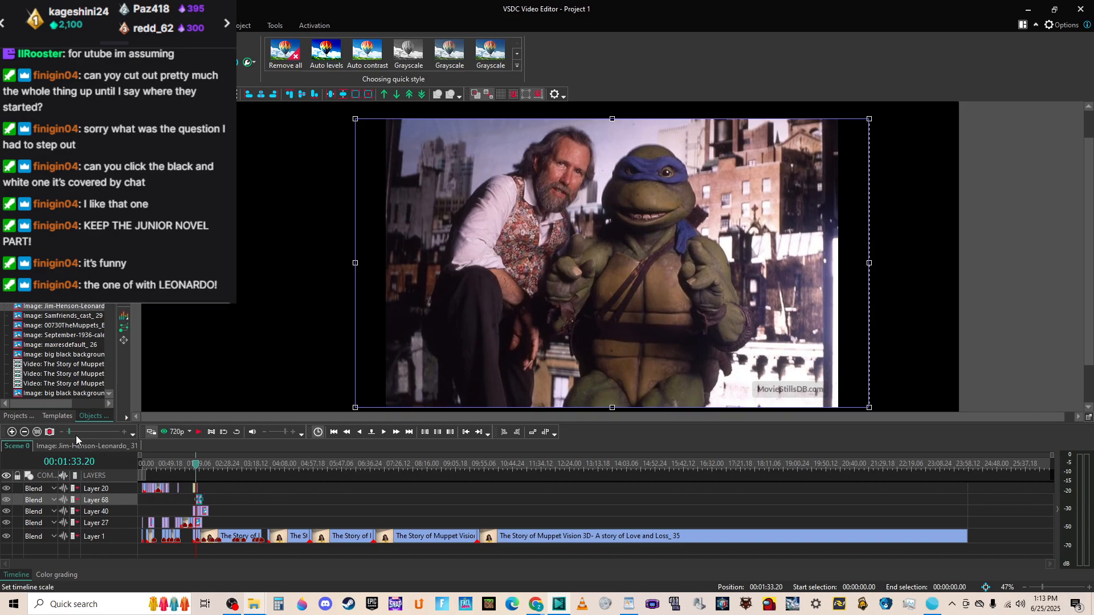
drag(70, 431, 109, 432)
scroll(164, 553, up, 2)
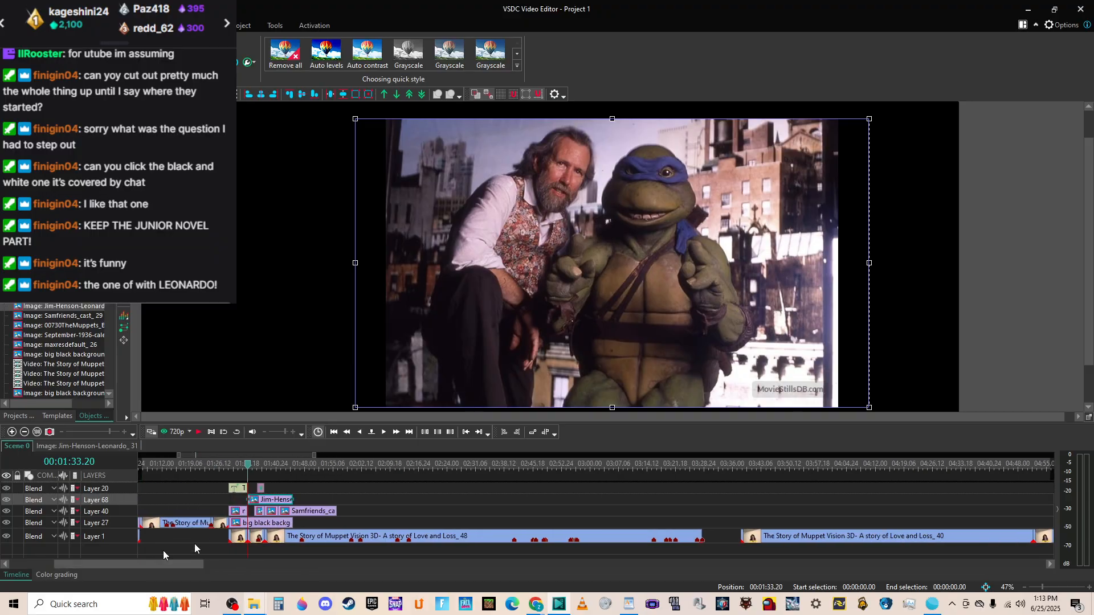
drag(293, 500, 273, 497)
click(115, 432)
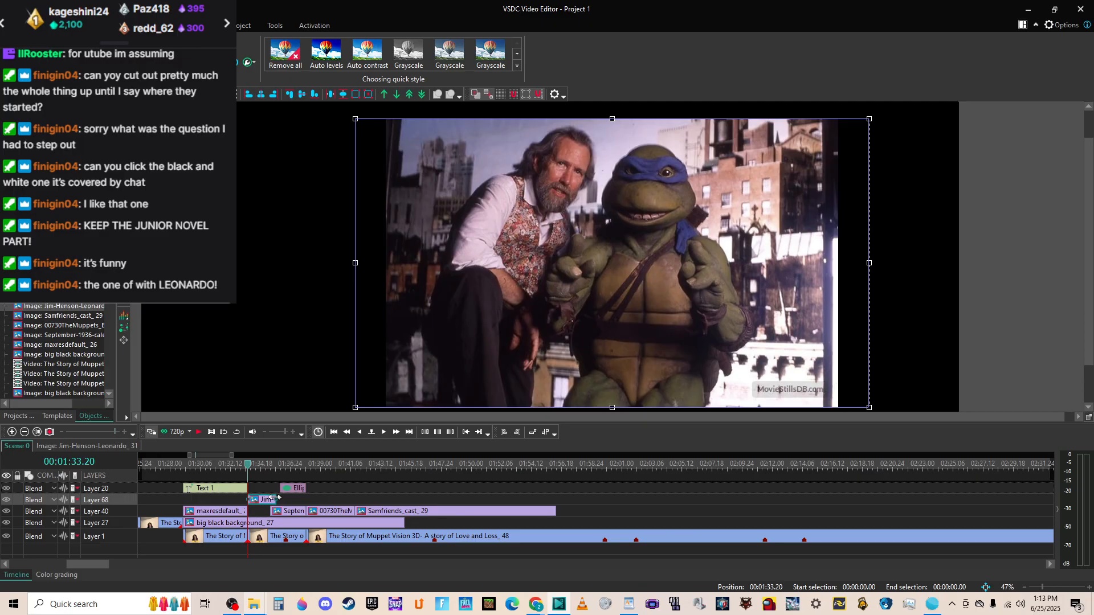
drag(255, 502, 255, 513)
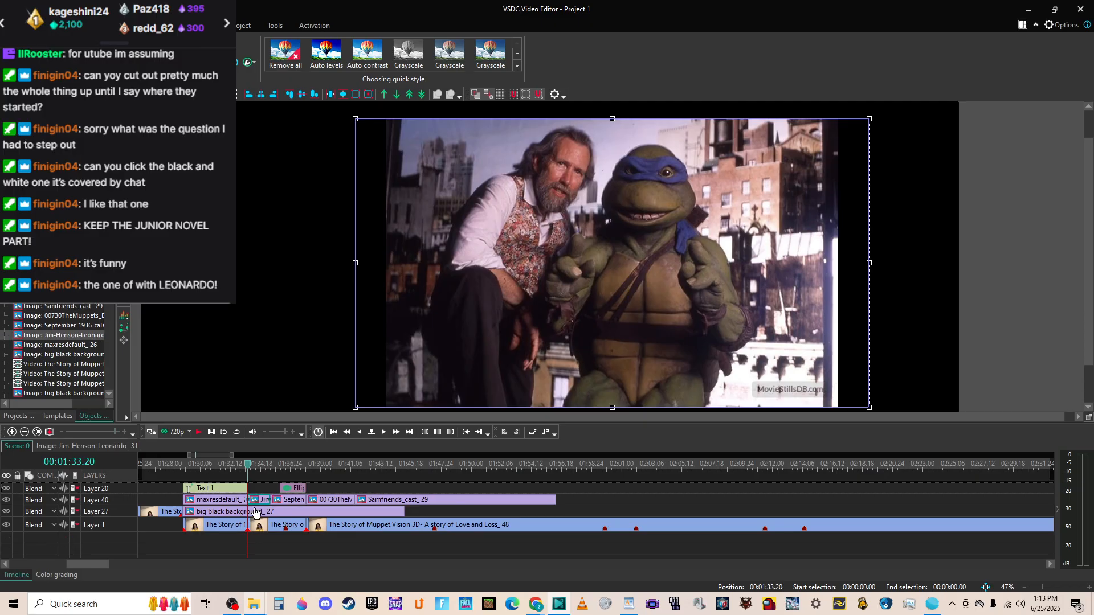
Play the timeline from about 1:27 to 1:45 to check the timing of the image sequence.
click(167, 467)
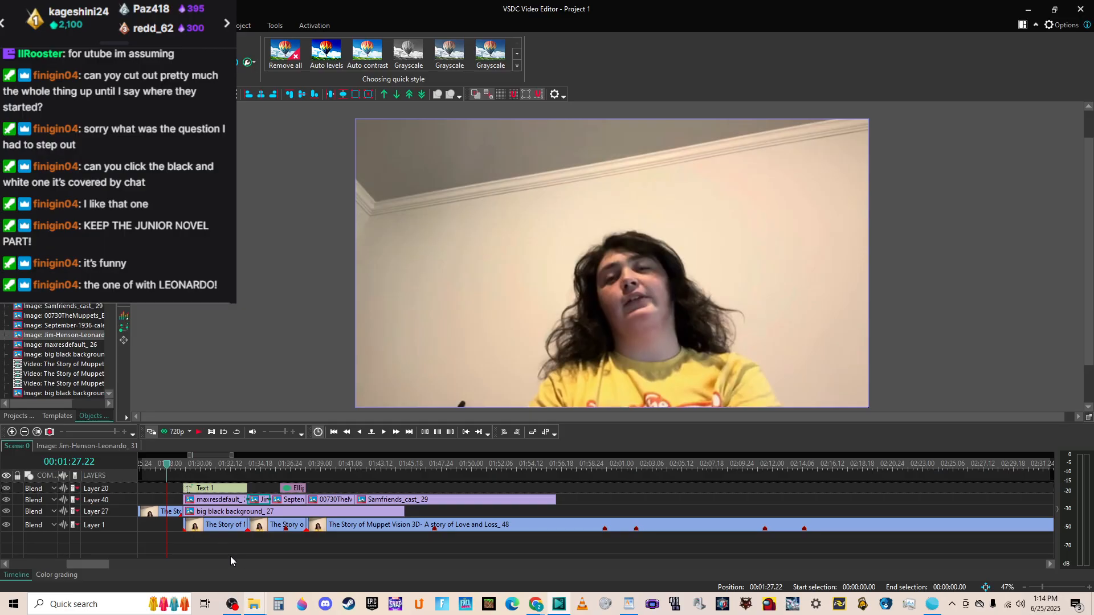
key(space)
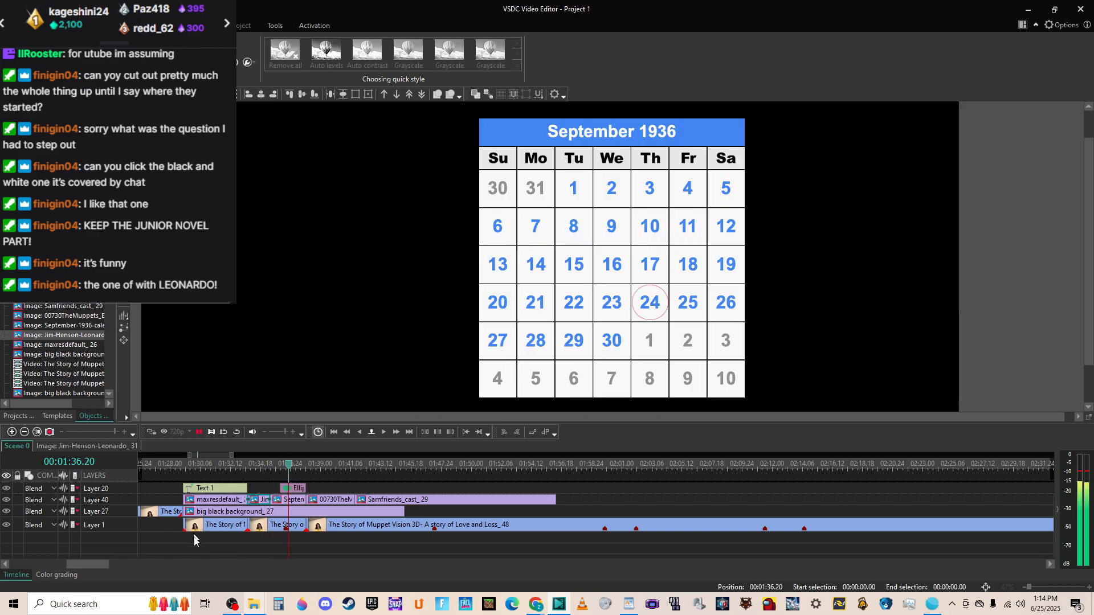
click(171, 466)
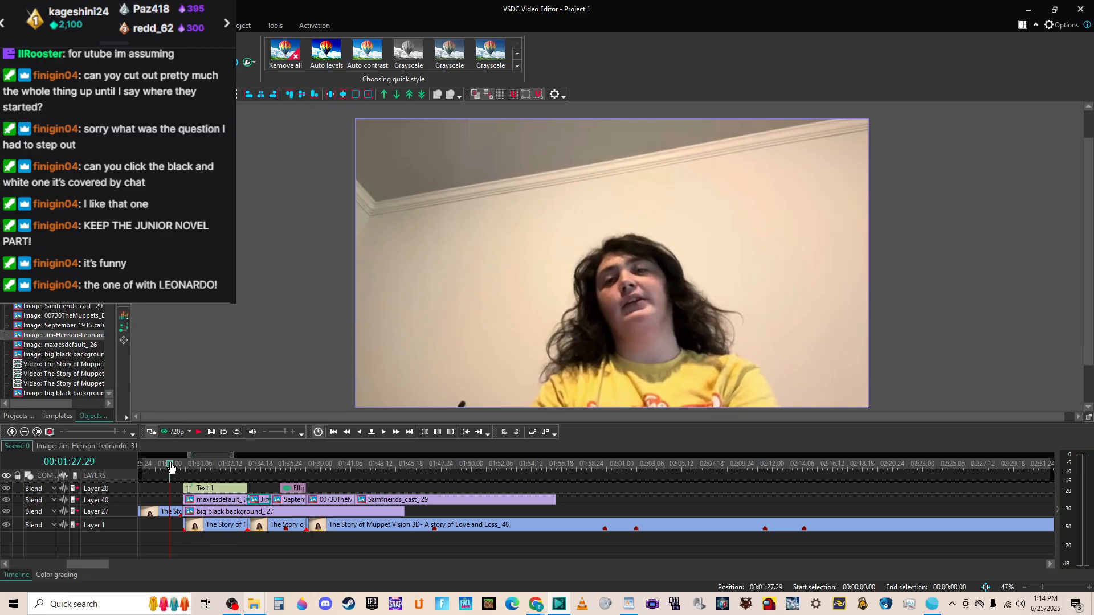
key(space)
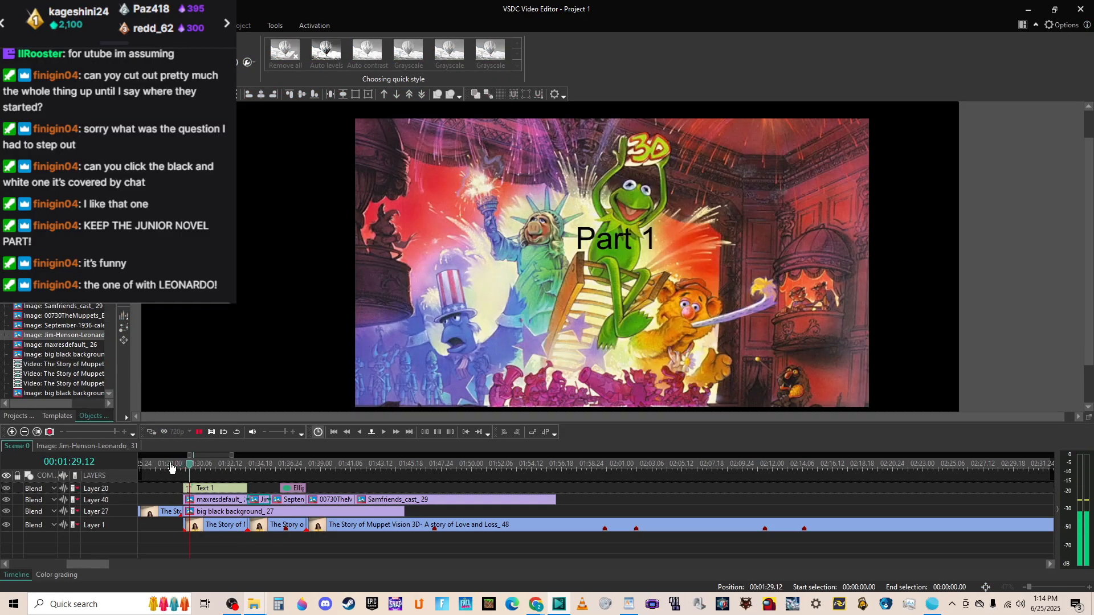
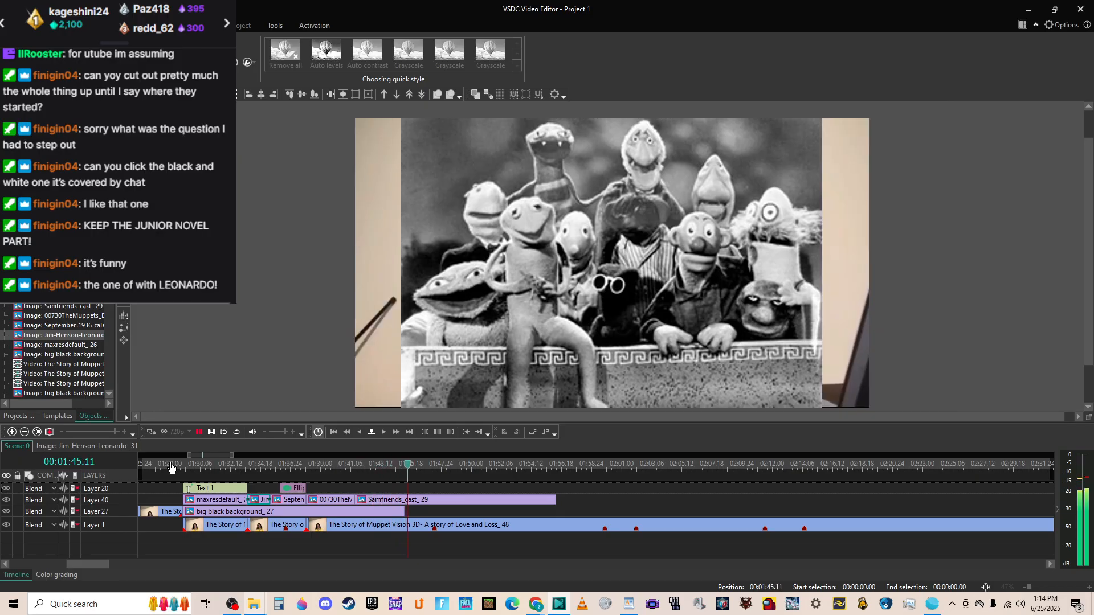
key(space)
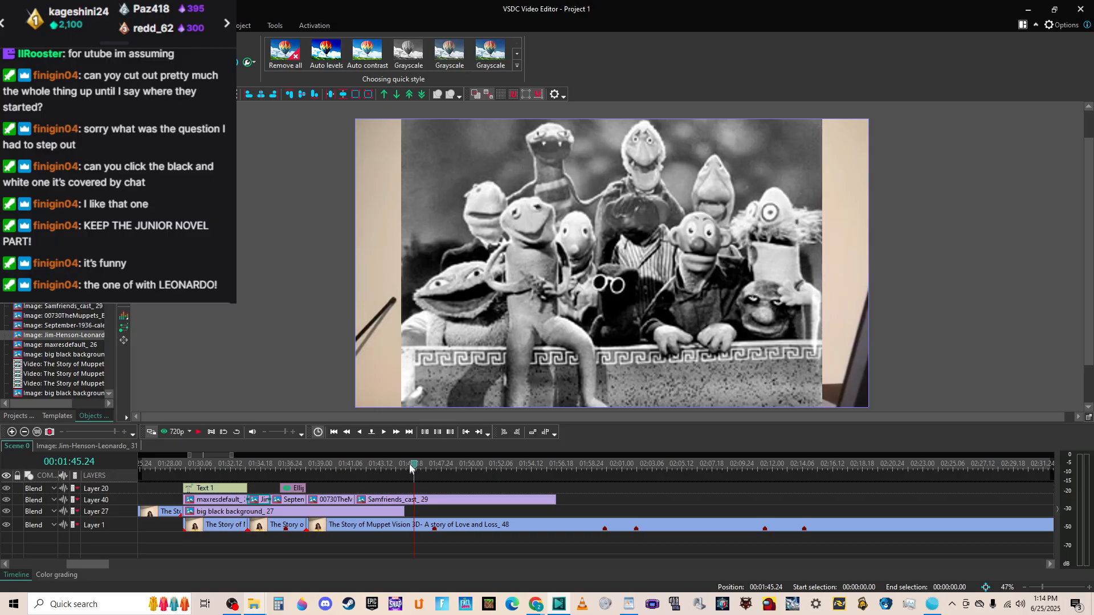
Trim the end of the Samfriends_cast image to 1:45.13, match the black background's end to it, and play back the cut.
click(504, 506)
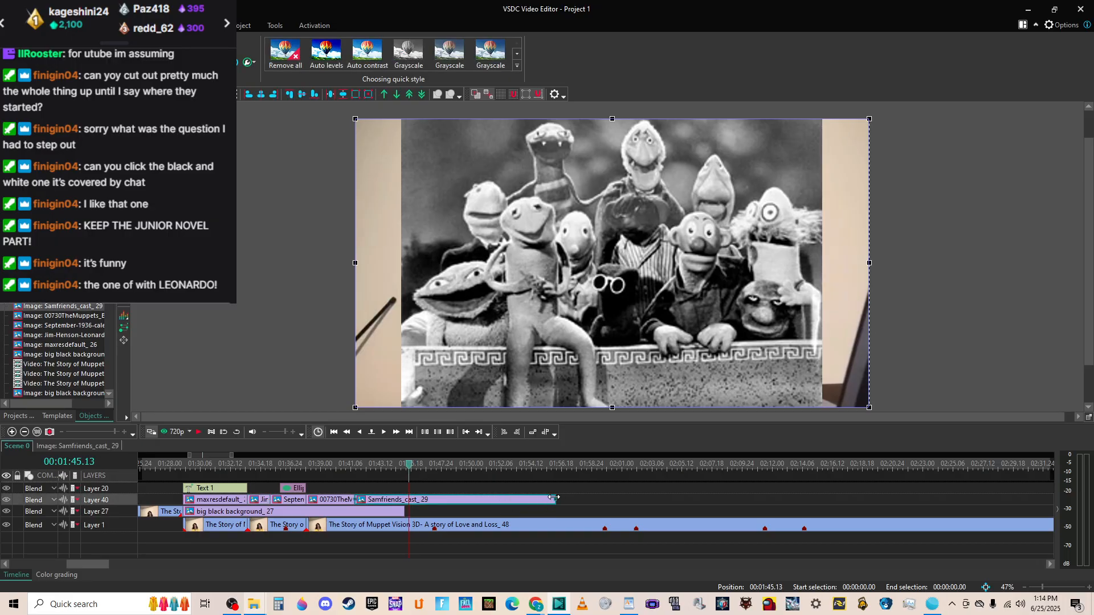
drag(553, 497, 409, 500)
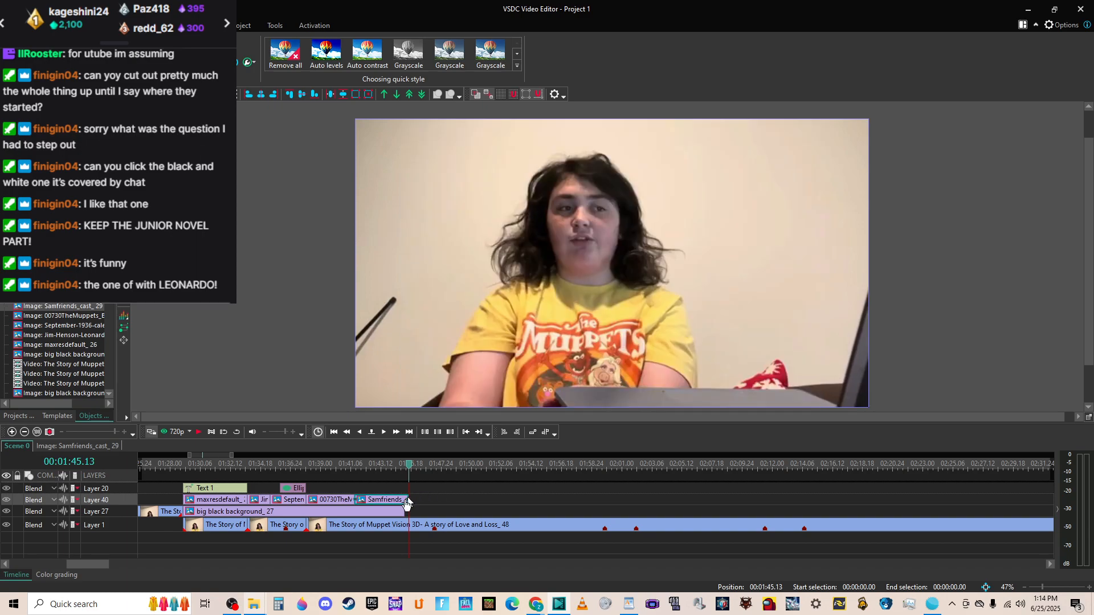
click(389, 512)
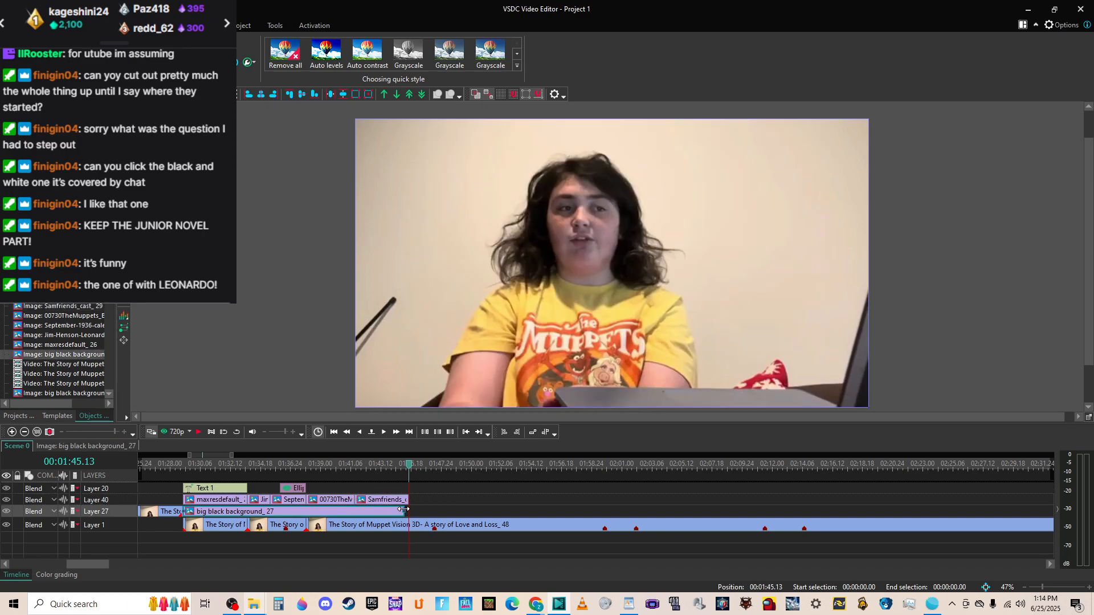
click(390, 470)
key(space)
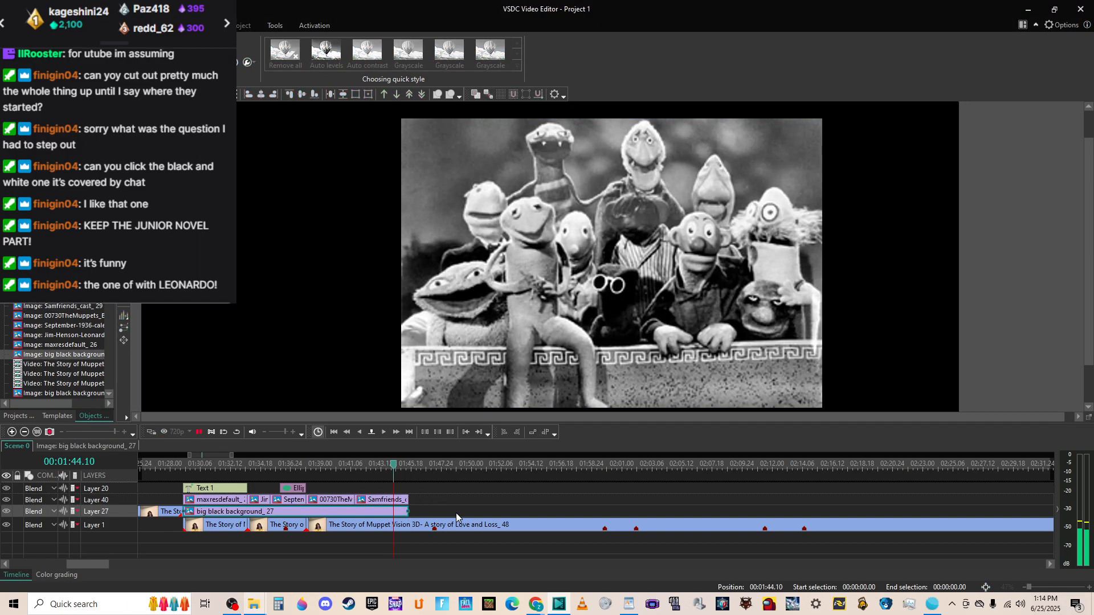
key(space)
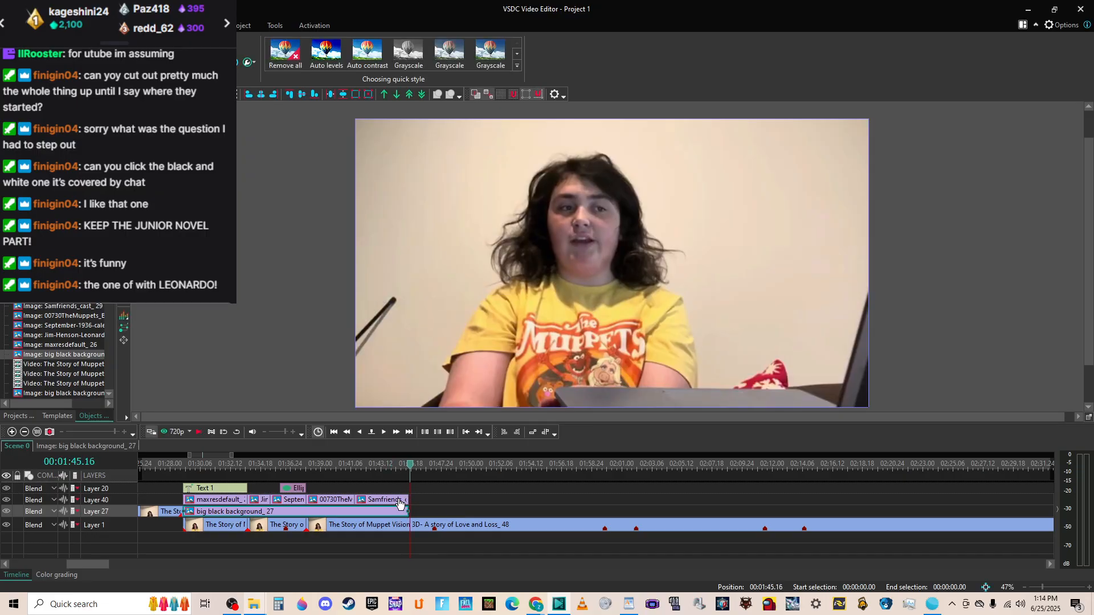
Shorten the Samfriends_cast image and the black background slightly to end at about 1:45, and replay the transition to the talking footage.
click(406, 500)
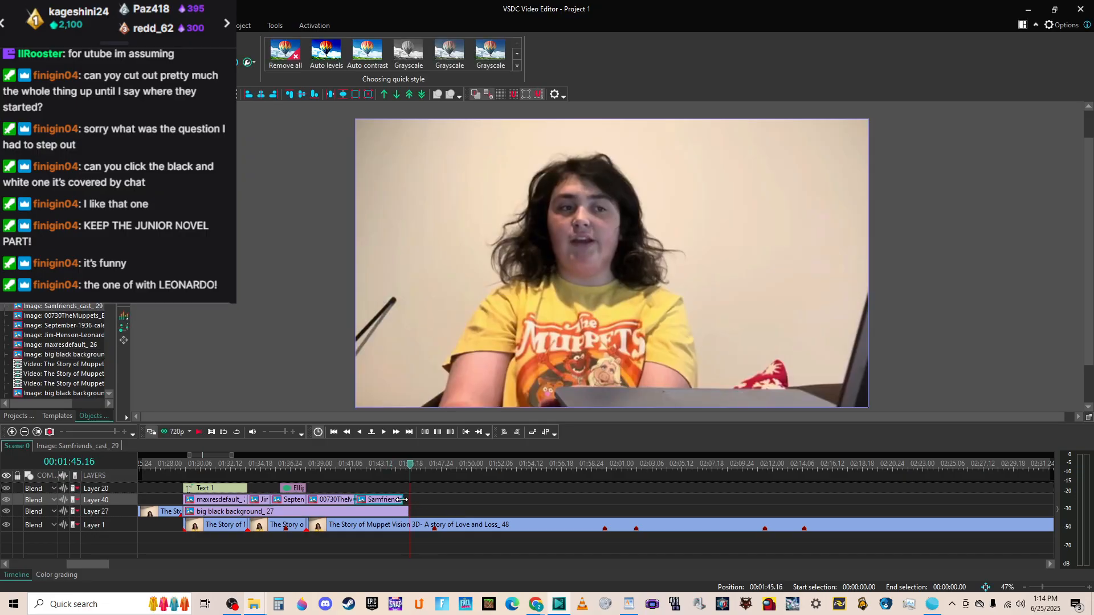
click(405, 513)
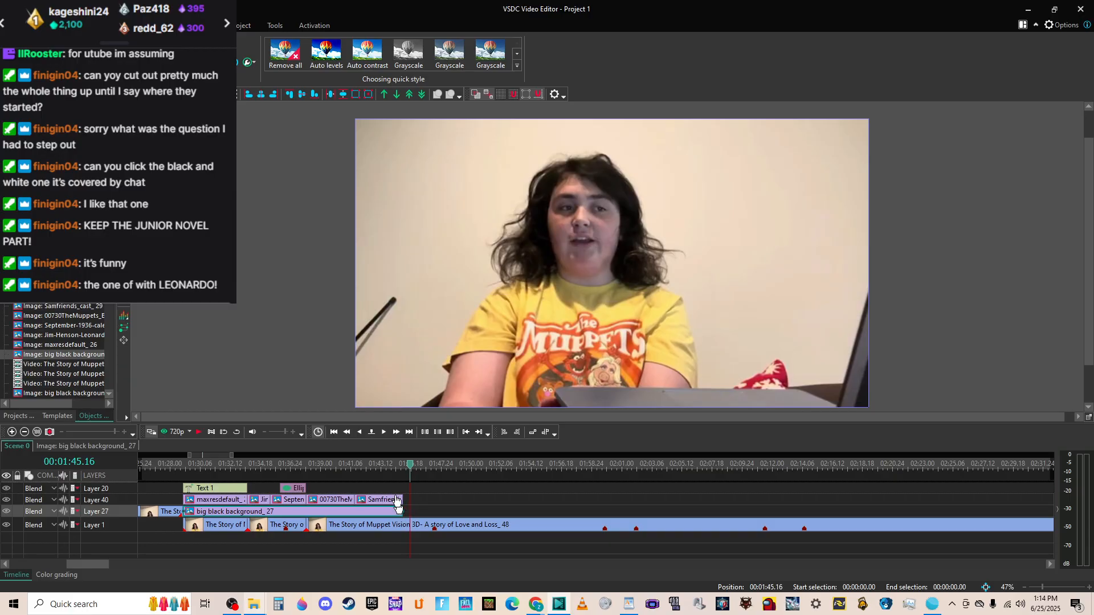
click(373, 472)
key(space)
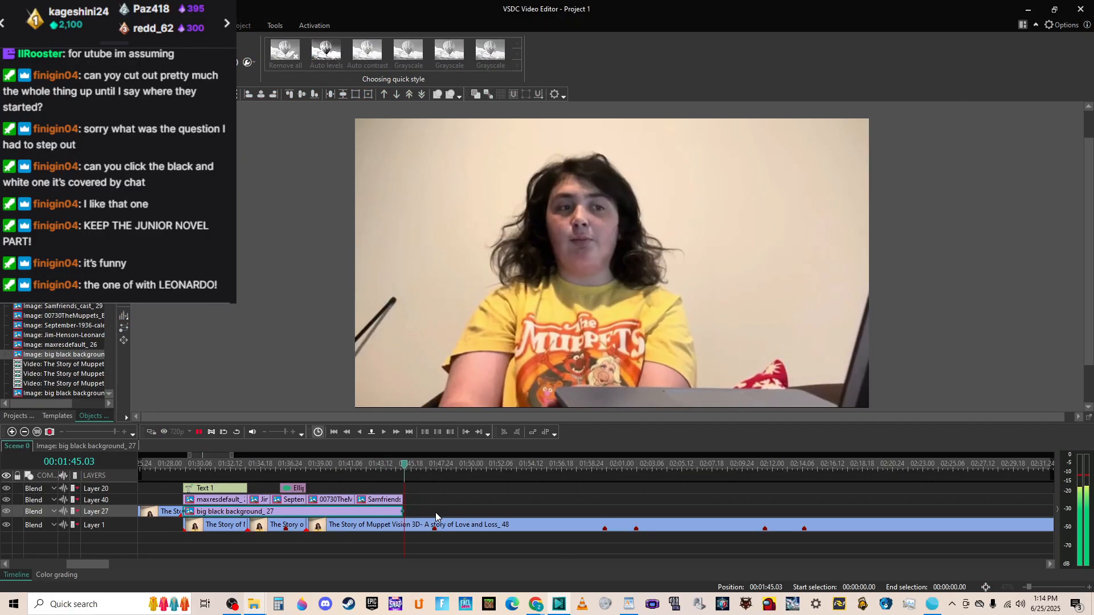
key(space)
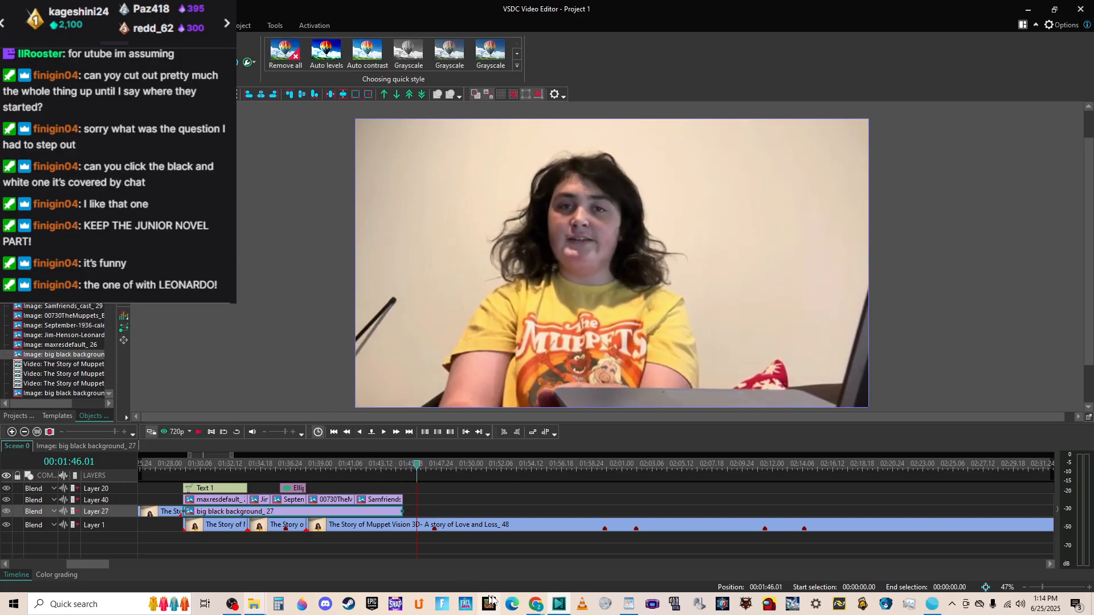
Switch to the Chrome window with the jim henson image search.
mouse_move(542, 602)
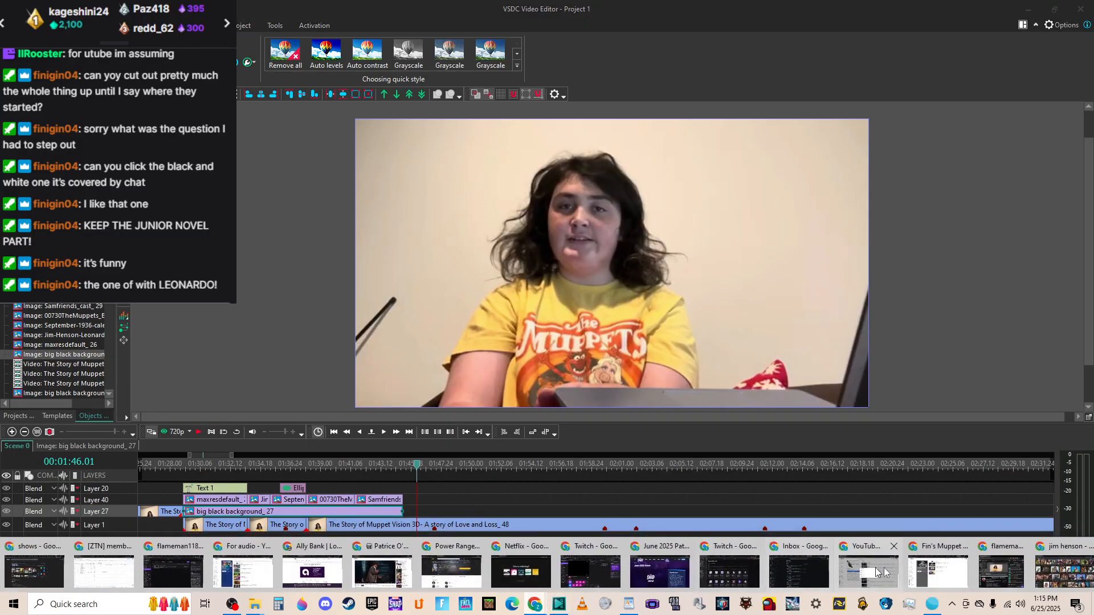
click(1056, 570)
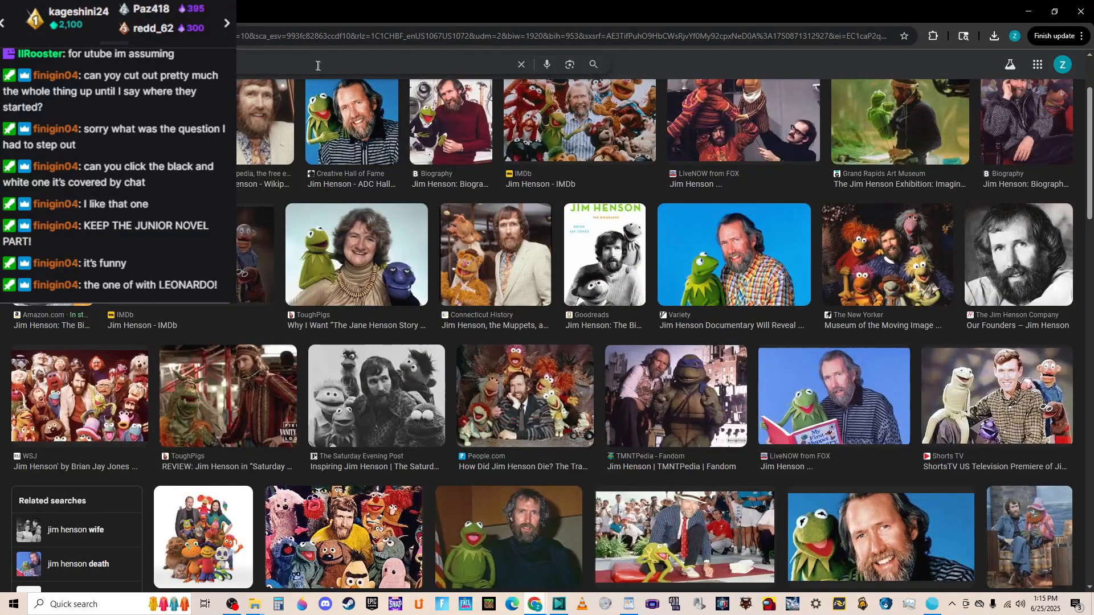
Search images for "jim henson sesame street" and return to the VSDC project.
click(317, 65)
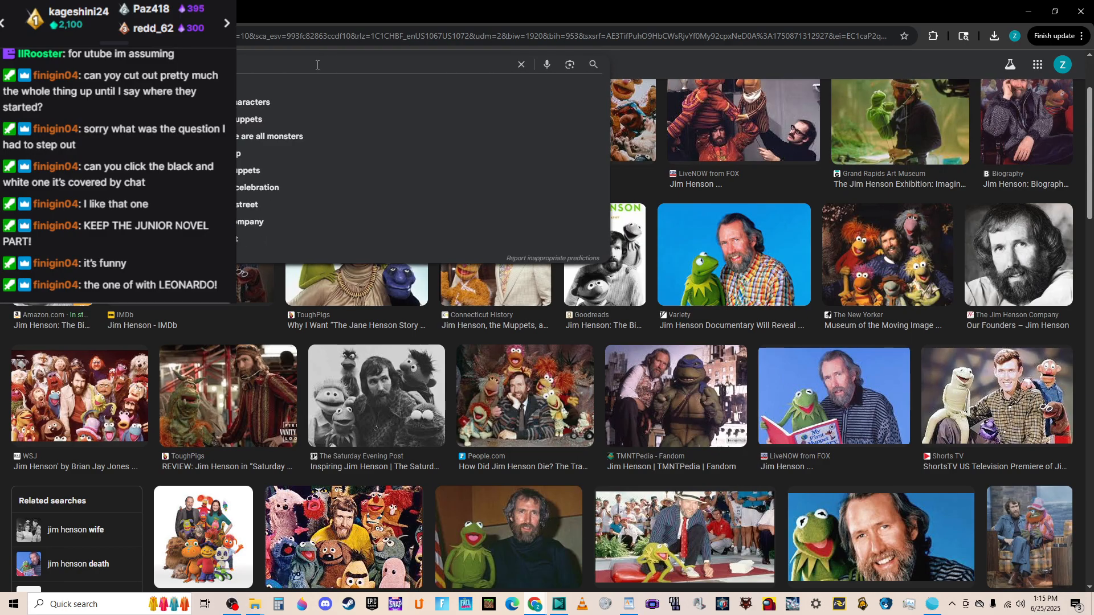
click(341, 204)
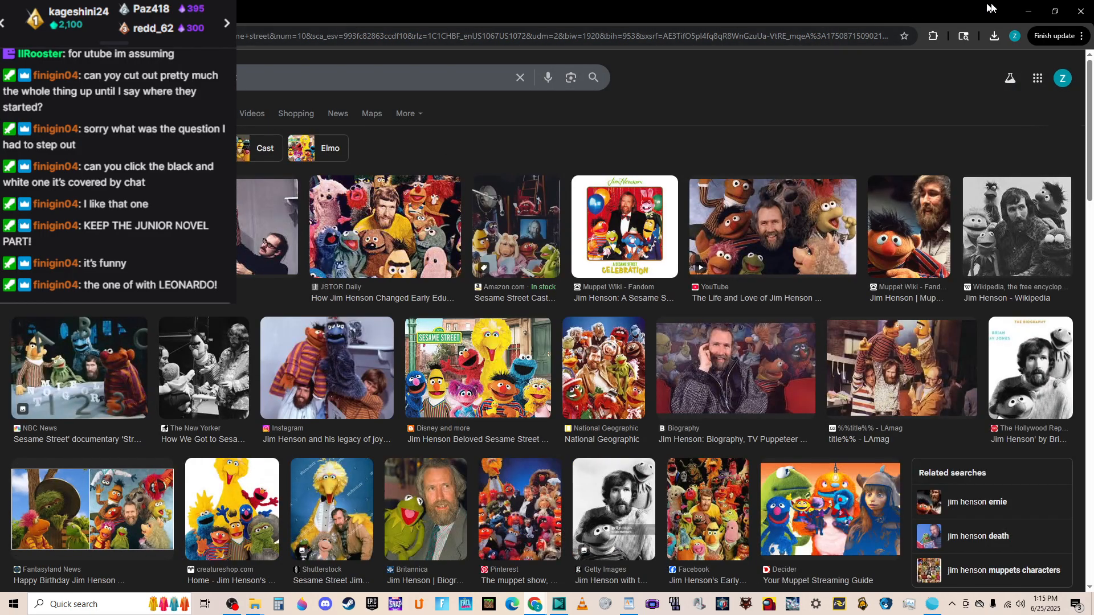
click(1026, 14)
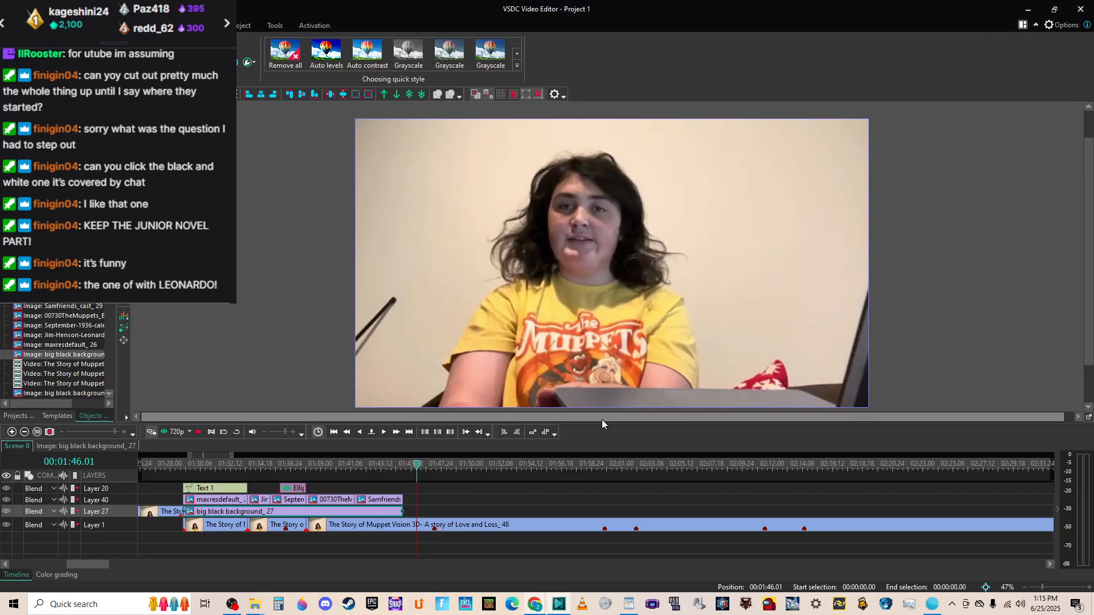
Play the talking footage in short stretches from 01:46 to about 02:10, pausing to note which subjects need images.
key(space)
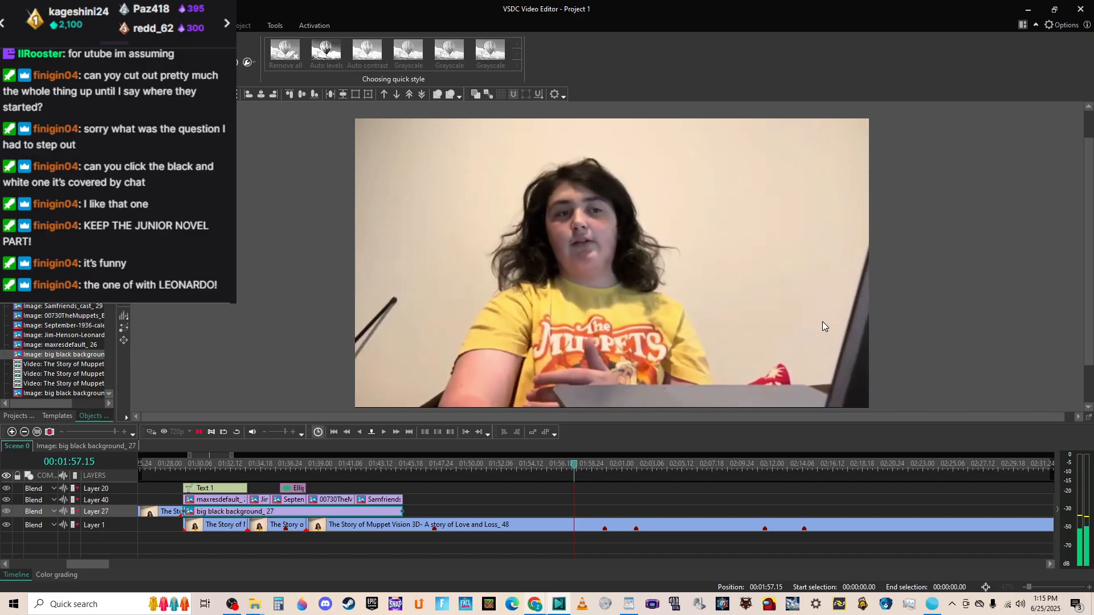
key(space)
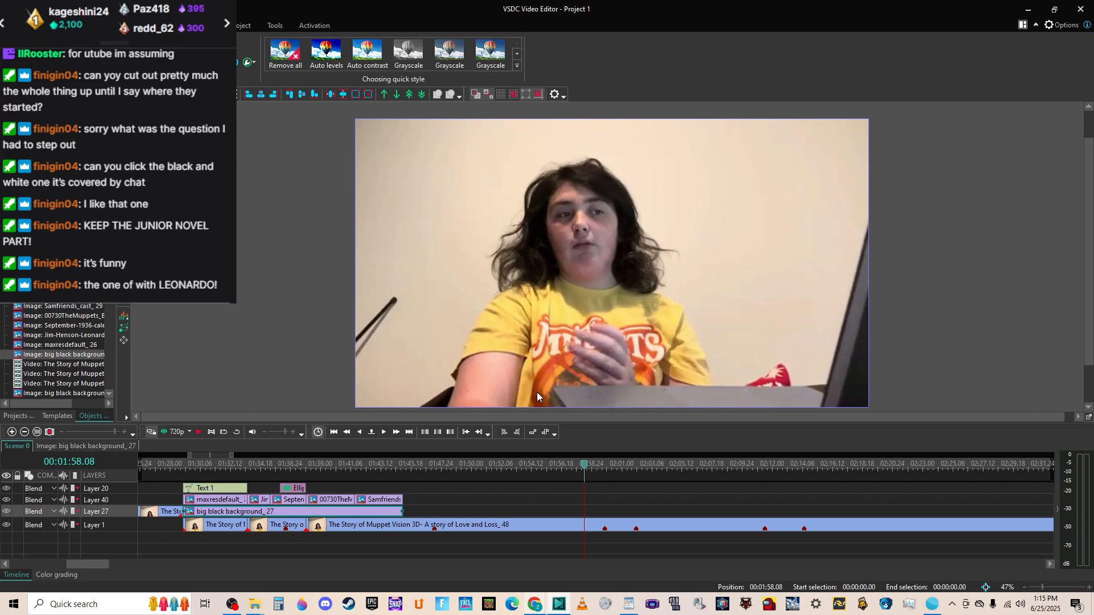
key(space)
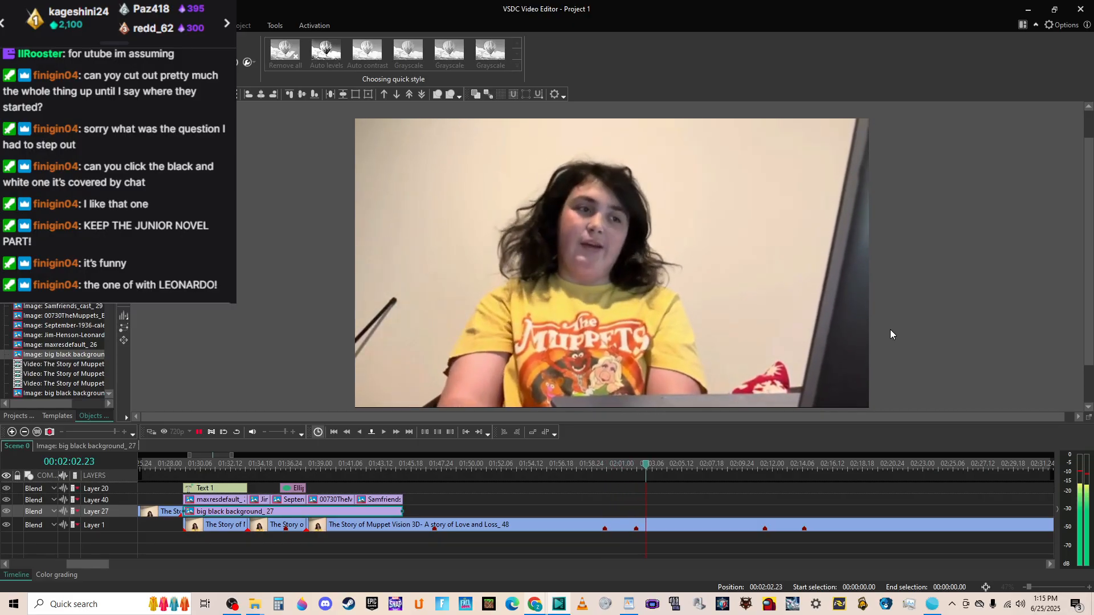
key(space)
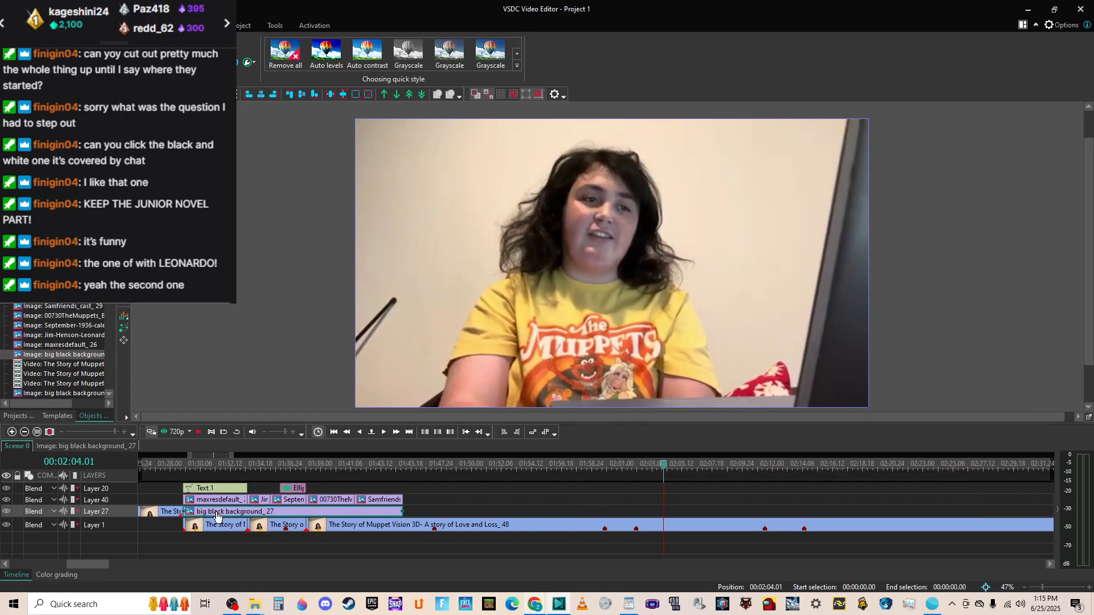
mouse_move(216, 516)
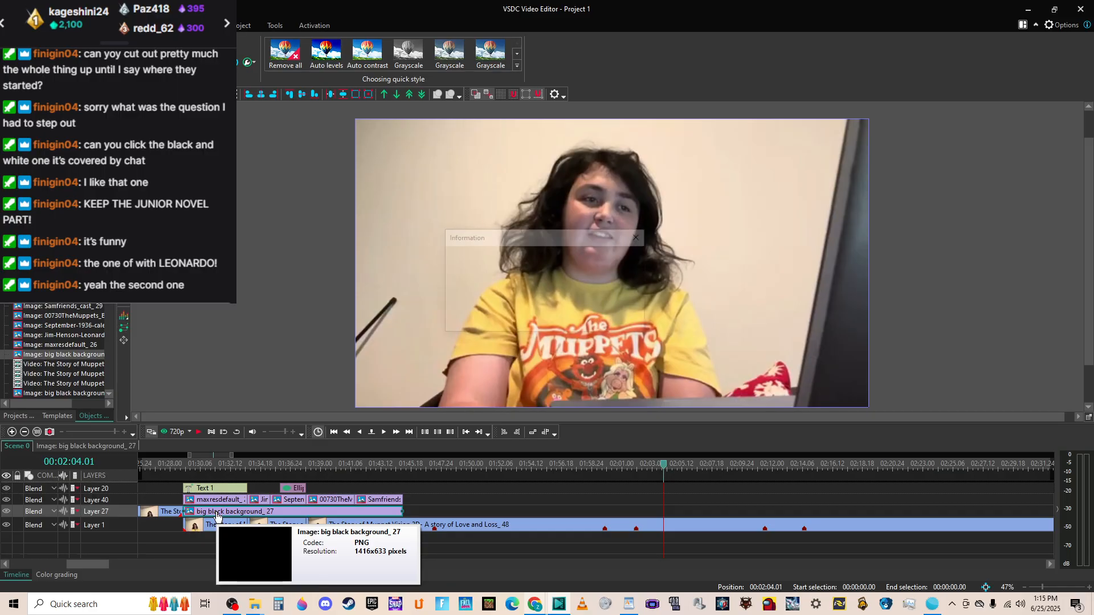
key(space)
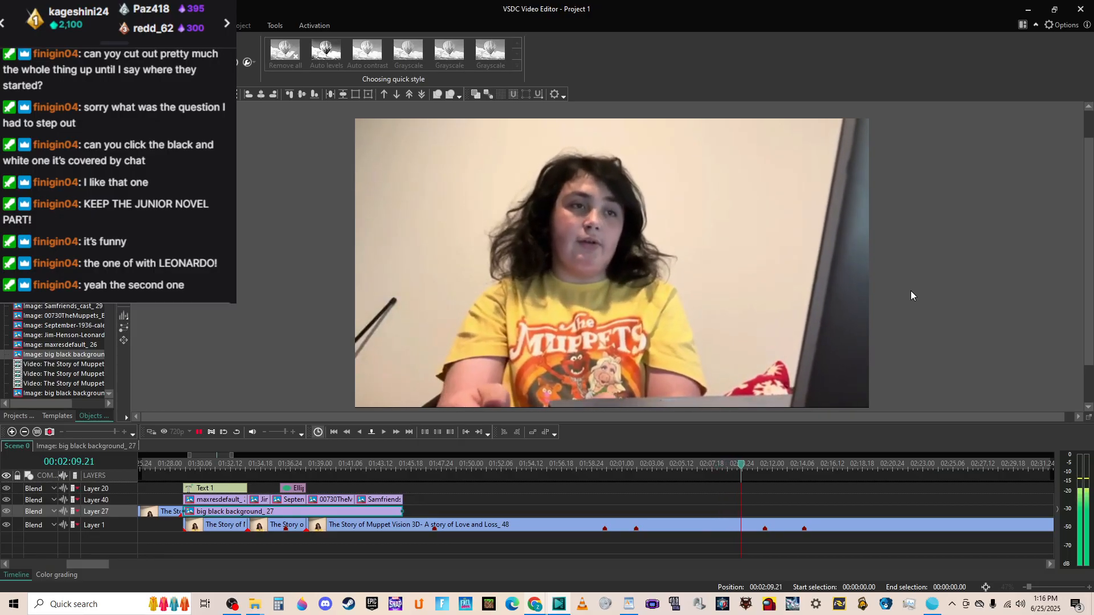
key(space)
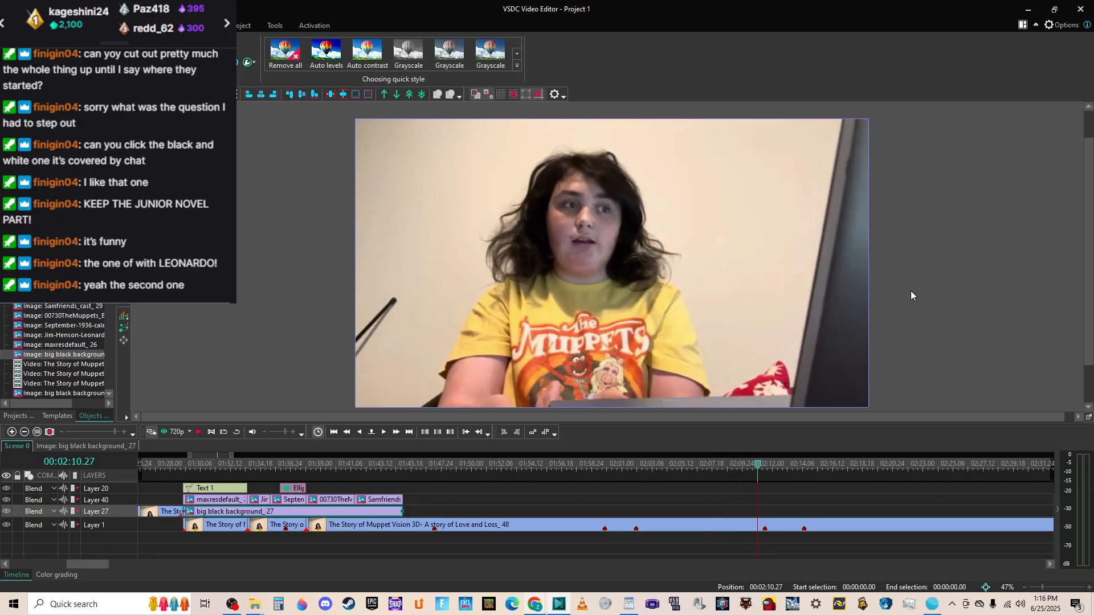
Switch to Chrome and search Google Images for "the muppet show" in a new tab.
key(alt+Tab)
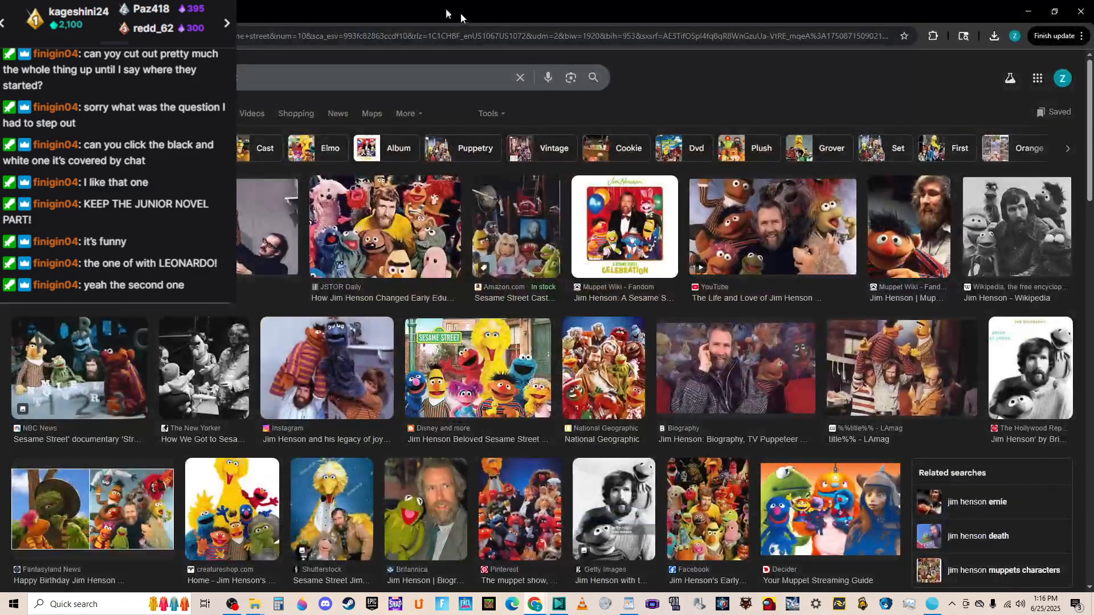
key(ctrl+t)
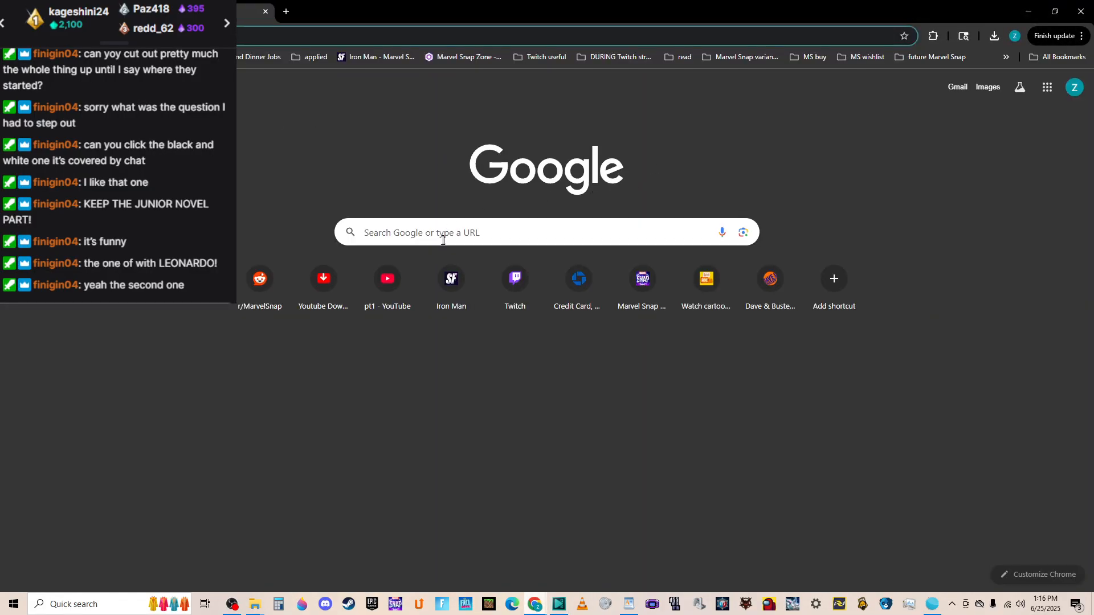
click(988, 87)
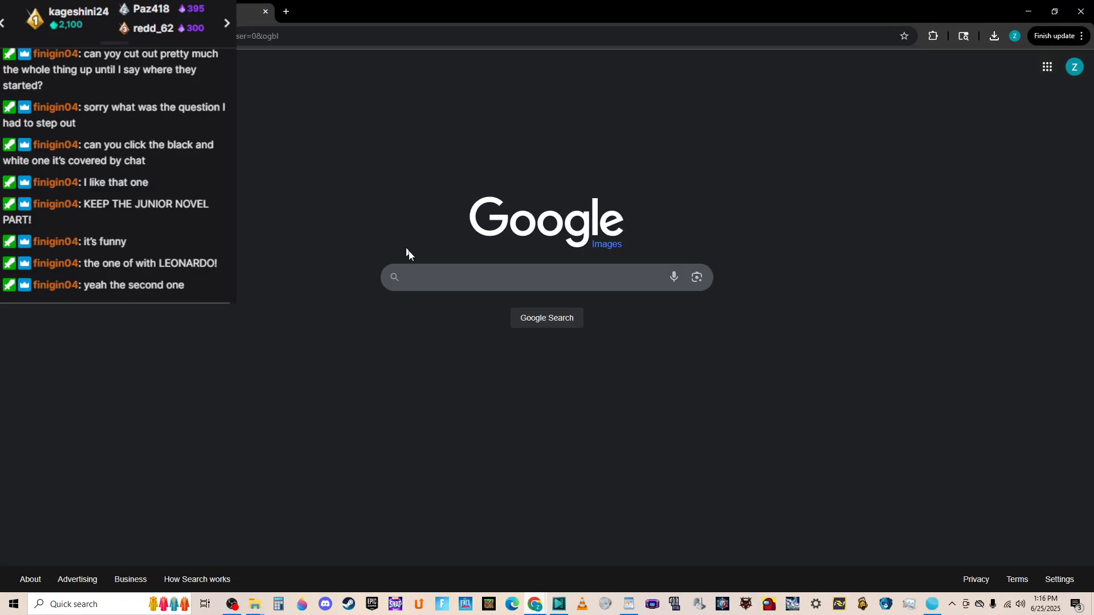
click(451, 288)
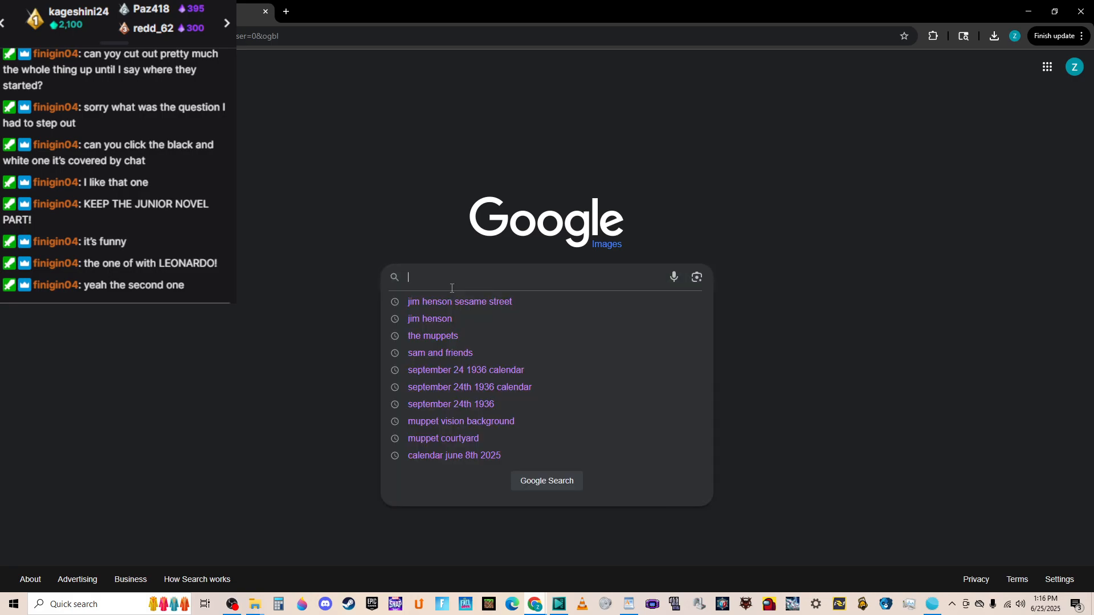
text(the mu)
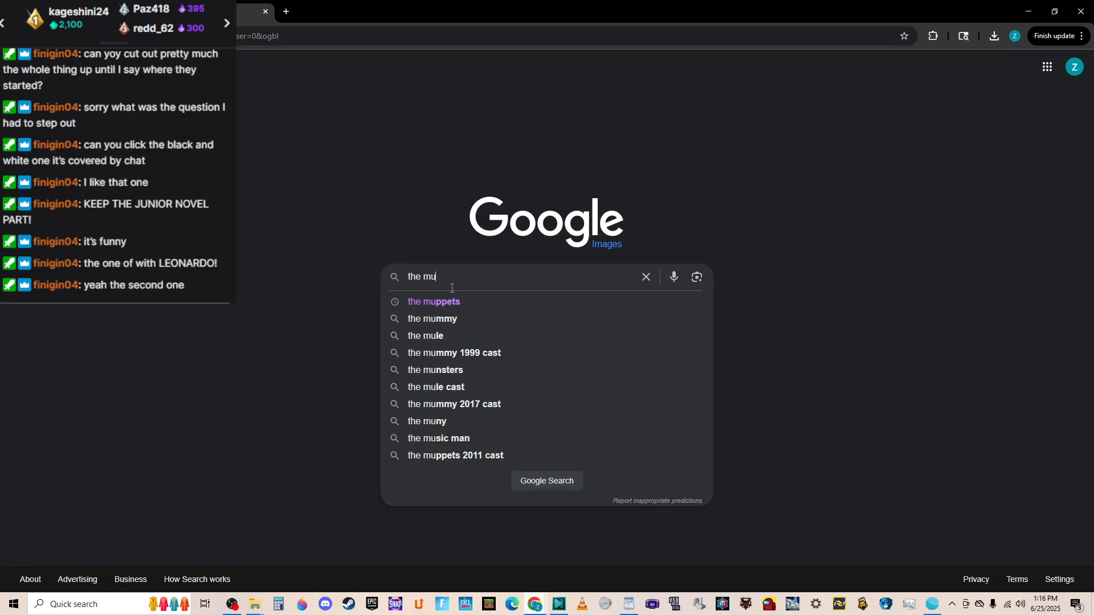
text(ppet show)
key(Return)
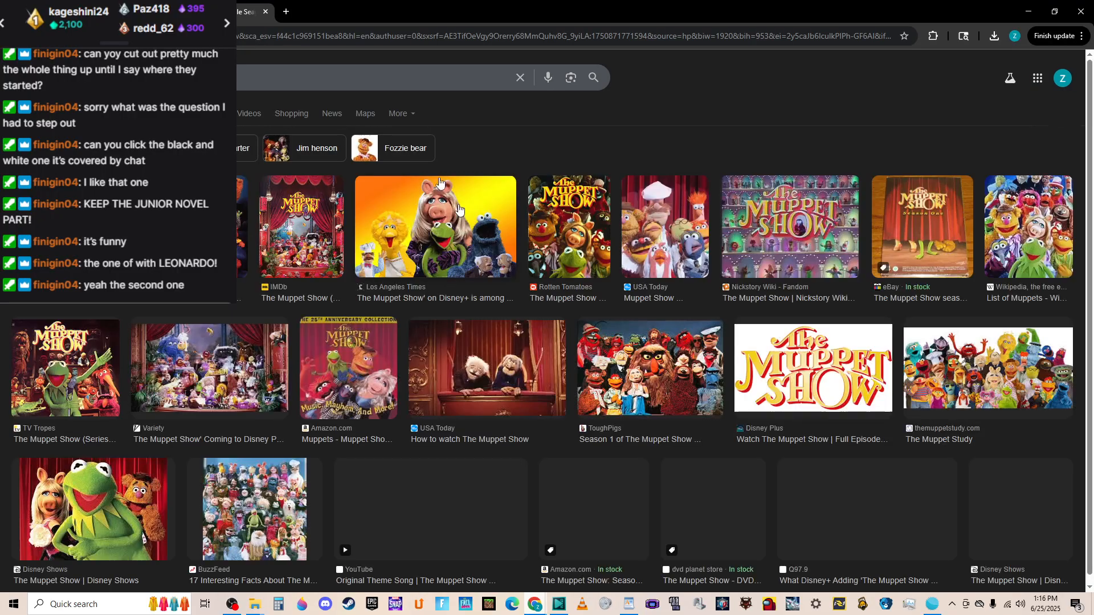
Duplicate the Muppet Show results tab and search images for "fraggle rock" in the copy.
right_click(238, 9)
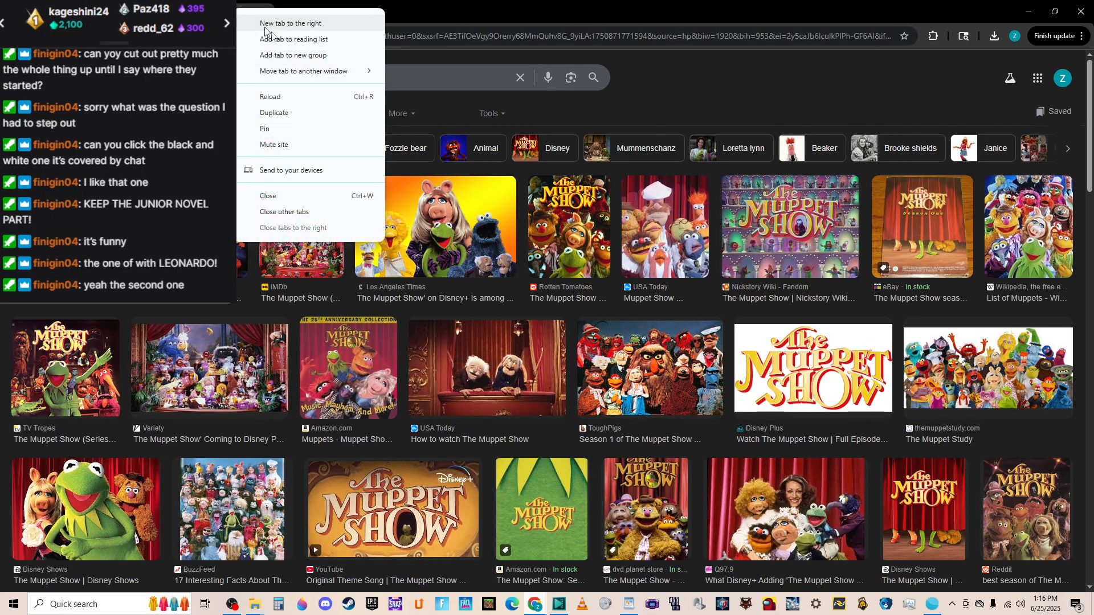
click(295, 118)
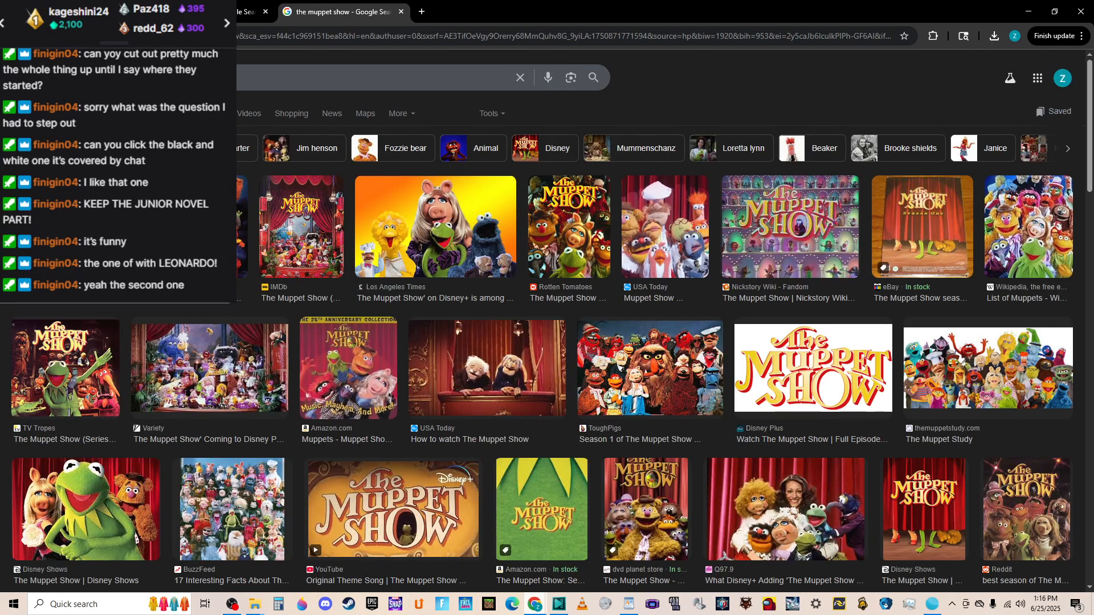
click(188, 77)
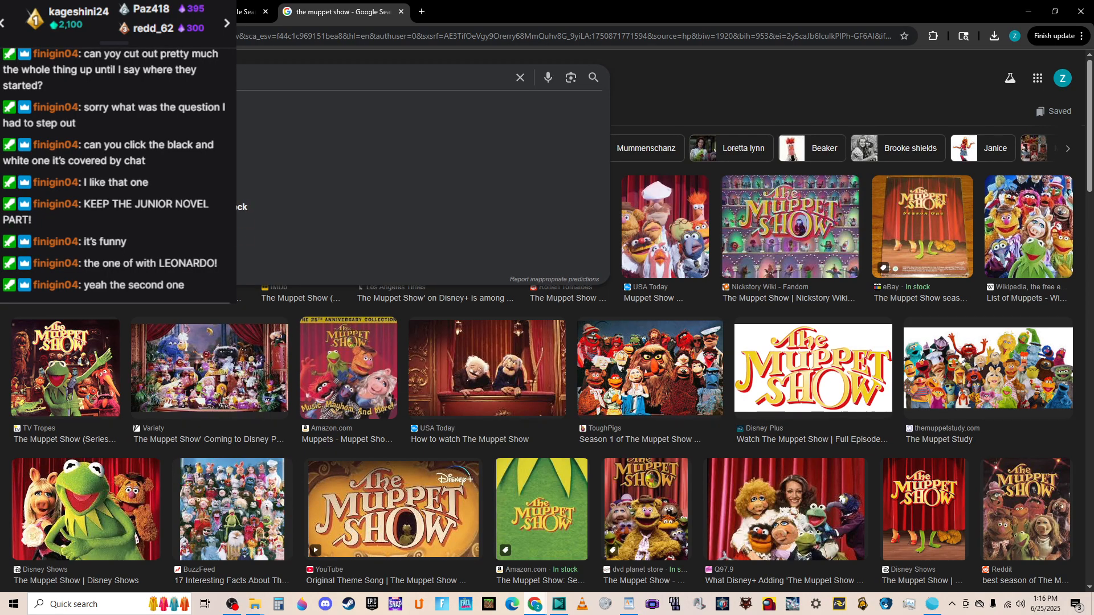
key(Return)
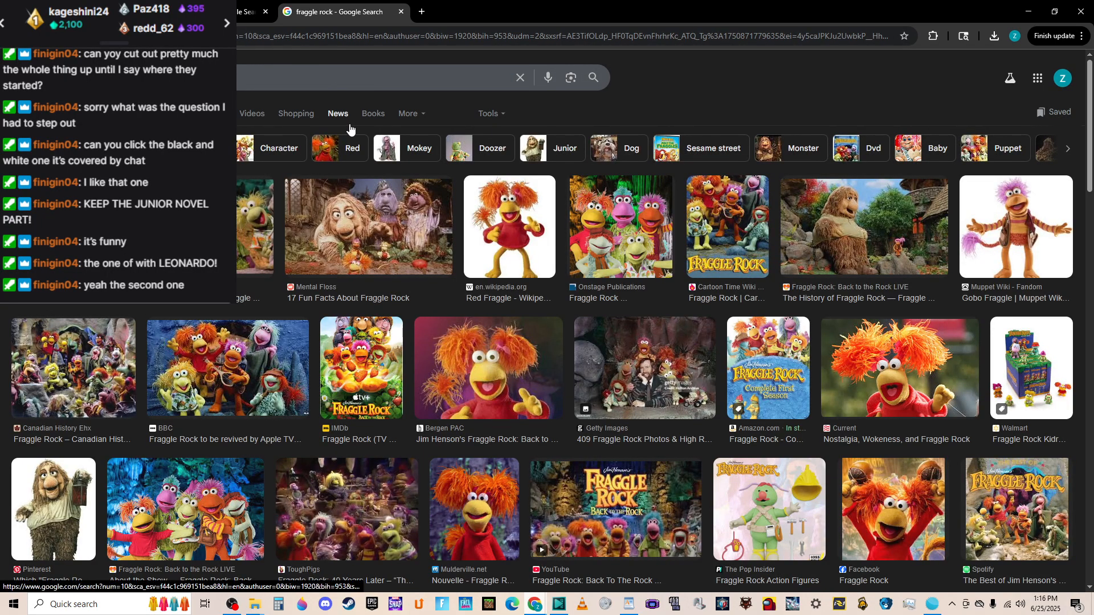
Switch to VSDC and play the next few seconds of footage, pausing just after 02:13.
key(alt+Tab)
key(space)
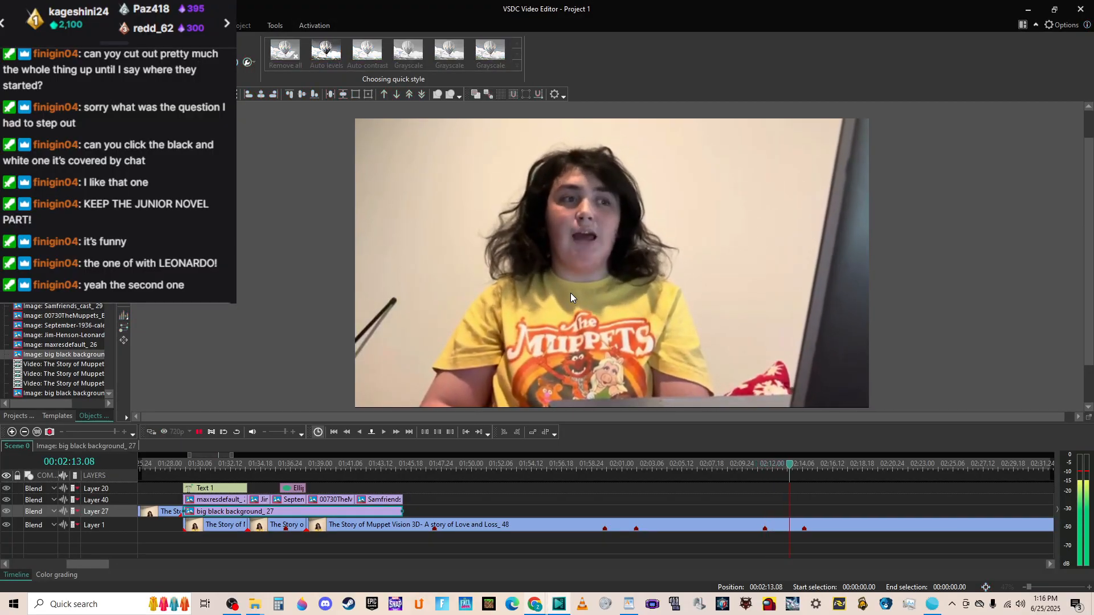
key(space)
Switch to Chrome, duplicate the Fraggle Rock results tab and search images for "the labyrinth movie" in the copy.
key(alt+Tab)
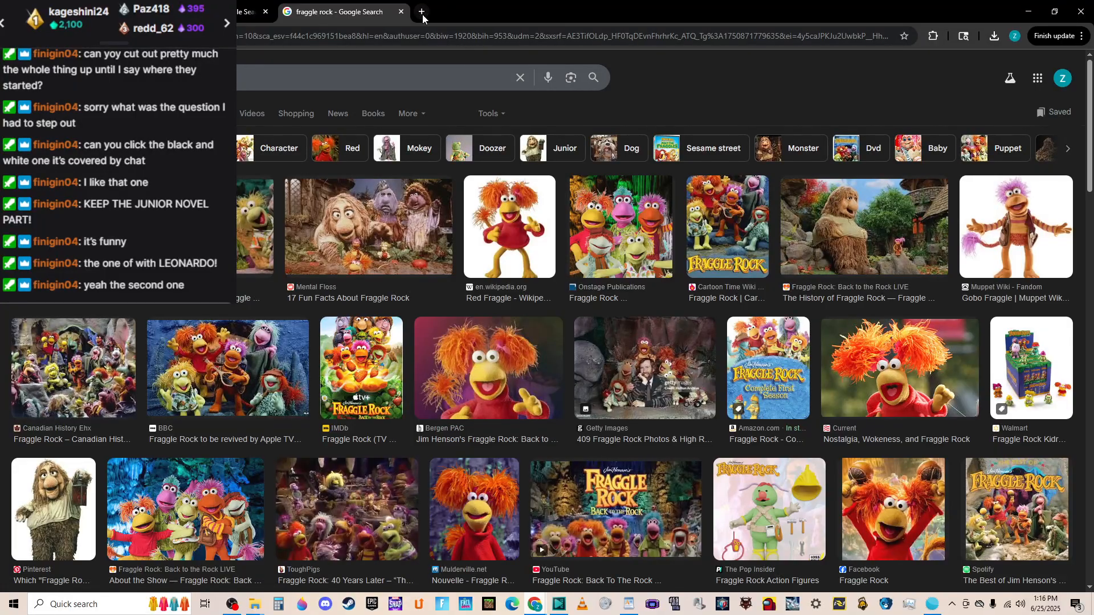
right_click(363, 22)
click(409, 113)
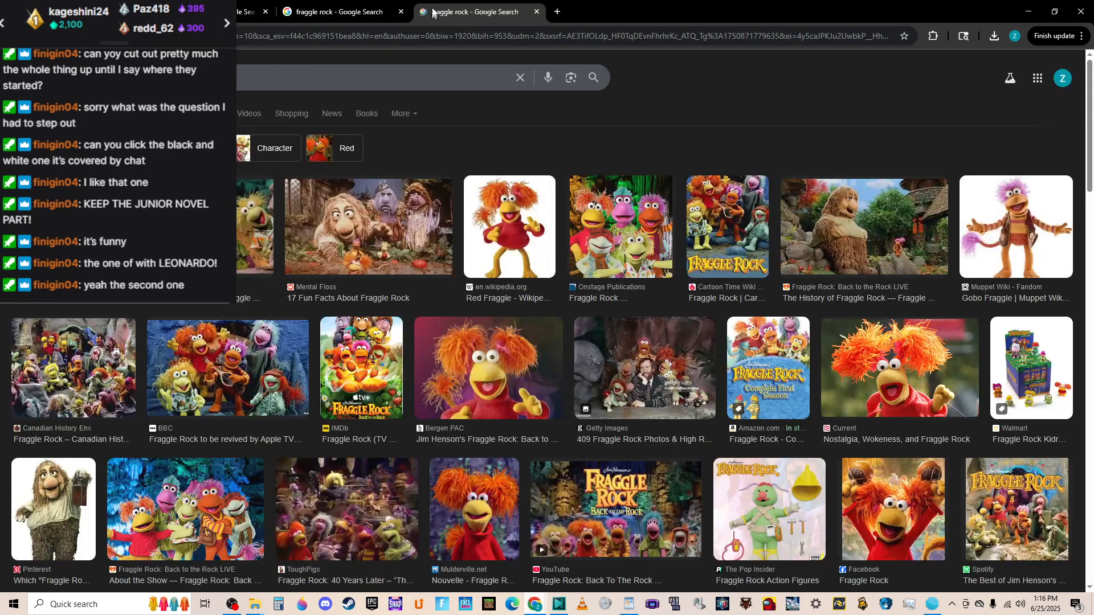
click(341, 77)
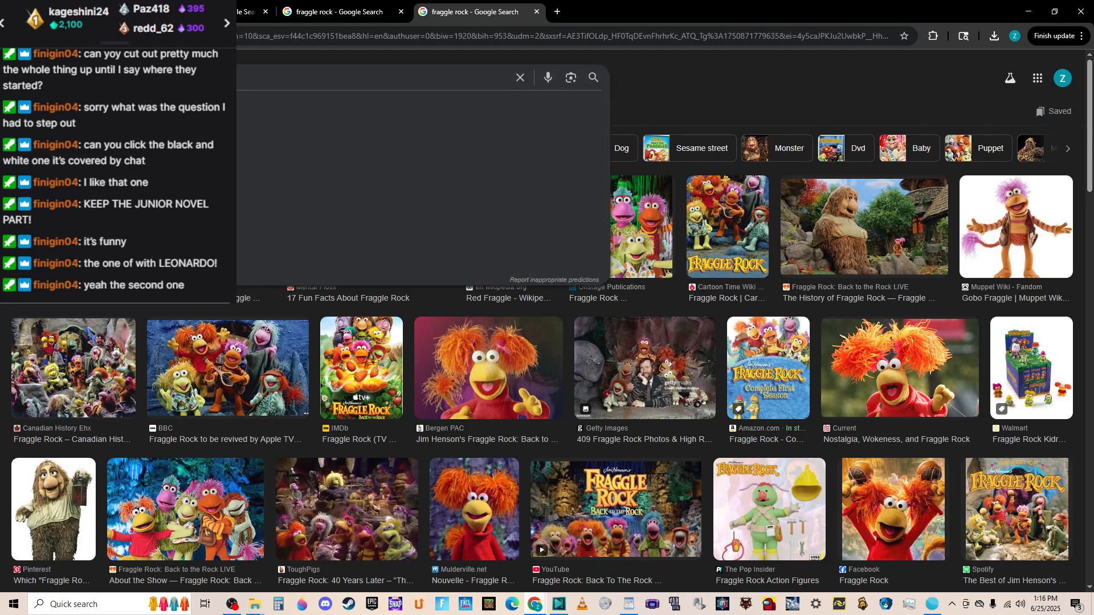
text(the labyrinth movie)
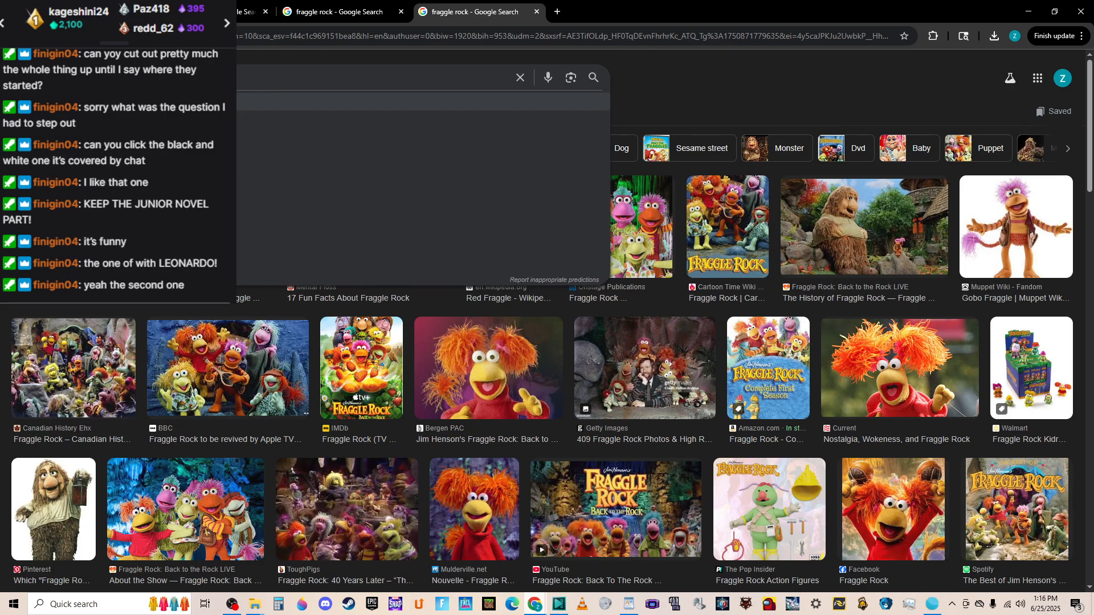
key(Return)
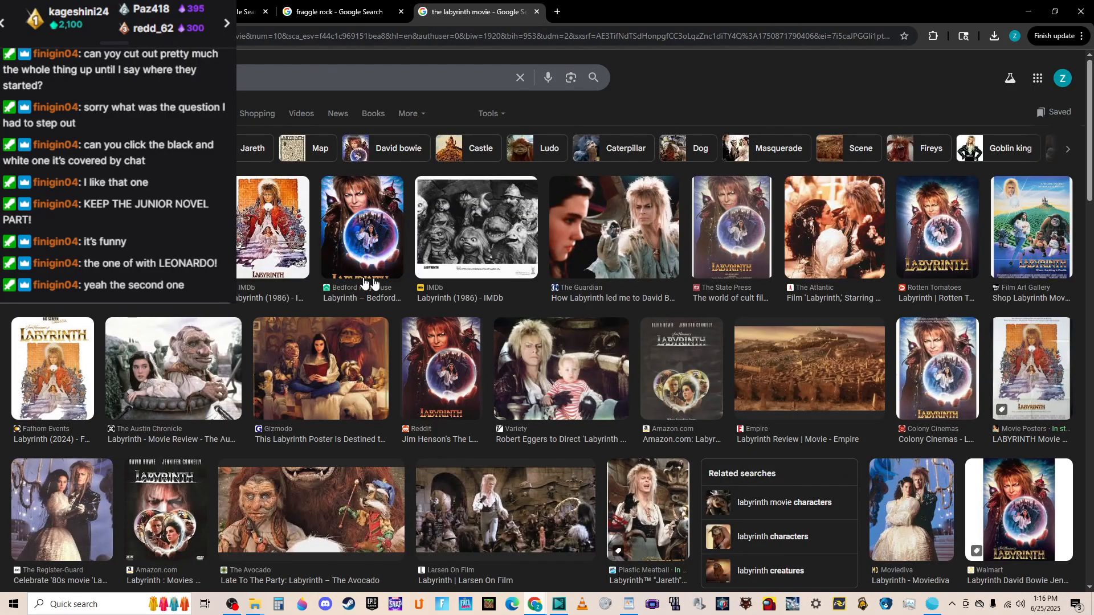
Return to VSDC and play the footage onward, pausing at about 02:20.
key(alt+Tab)
key(space)
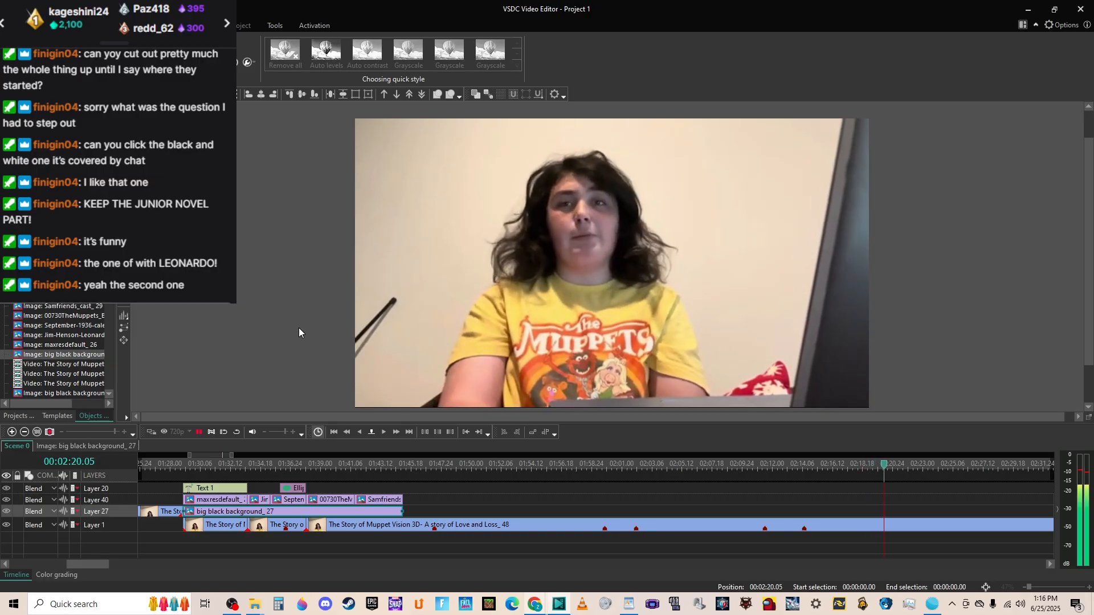
key(space)
Switch to Chrome, duplicate the Labyrinth results tab and search images in the copy for "muppet baby move", refining it to "muppet baby movie 2018".
key(alt+Tab)
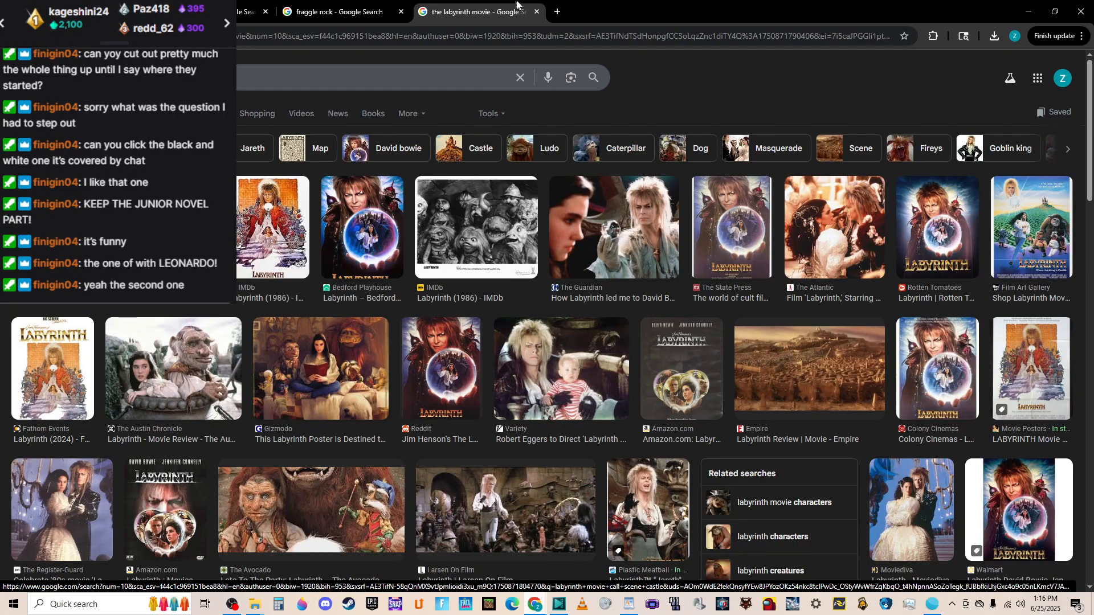
right_click(481, 16)
click(517, 121)
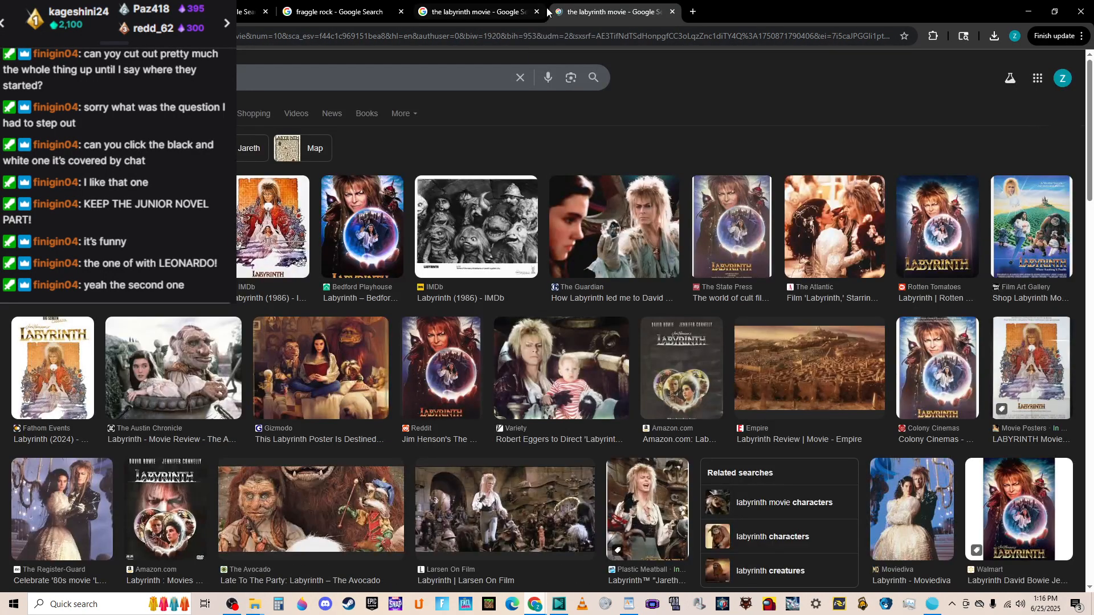
click(370, 78)
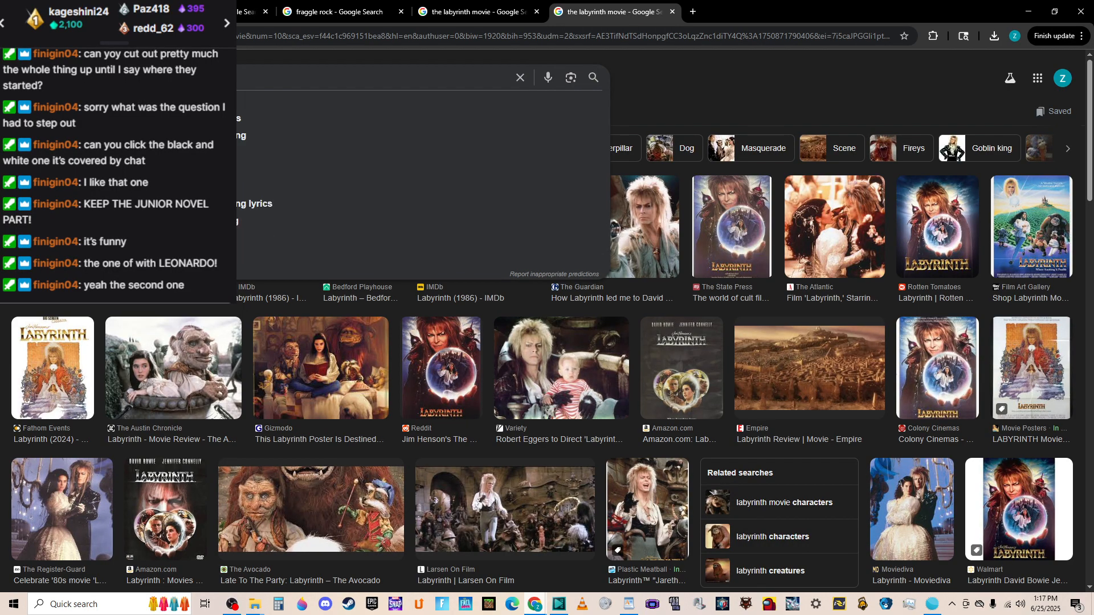
key(Return)
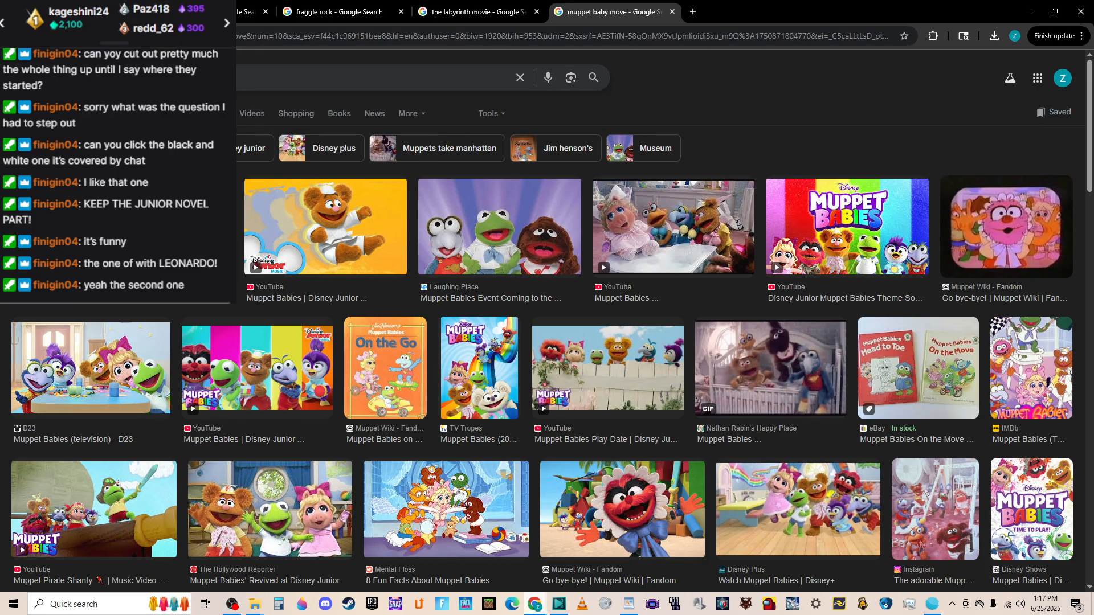
key(Return)
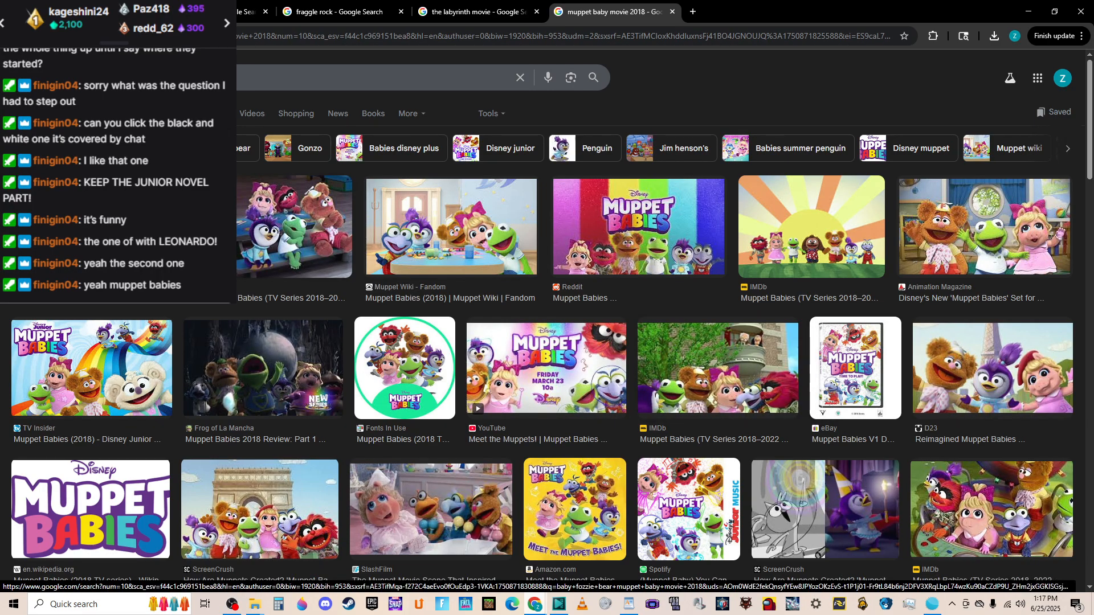
Duplicate the "muppet baby movie 2018" results, search for "muppet baby movie" in the original tab and go back to the 2018 results.
right_click(633, 9)
click(675, 112)
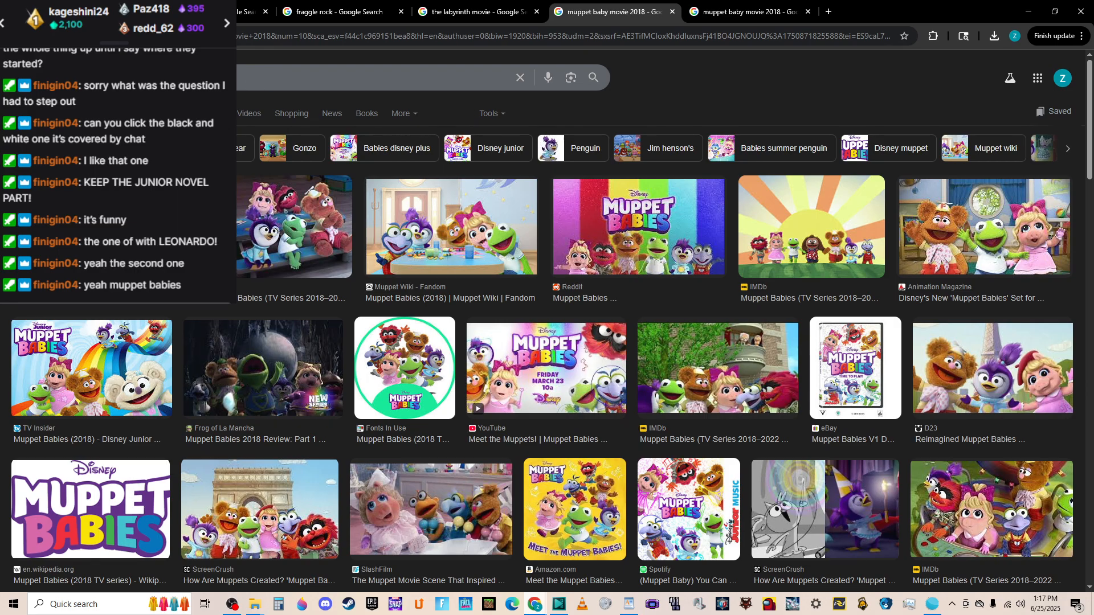
key(BackSpace)
key(BackSpace)
key(BackSpace)
key(BackSpace)
key(BackSpace)
key(Return)
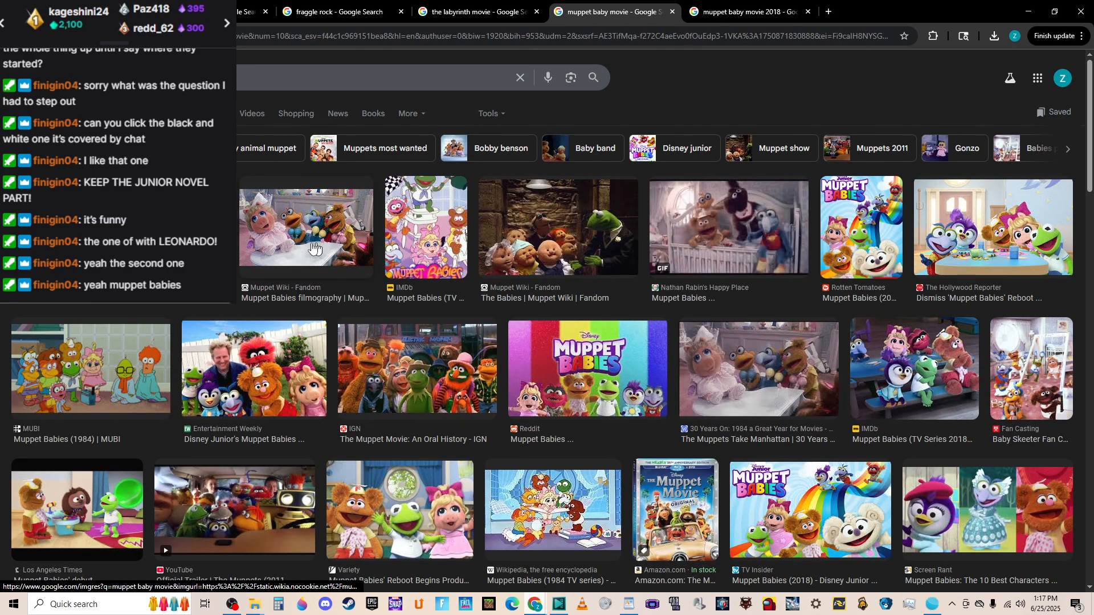
click(738, 6)
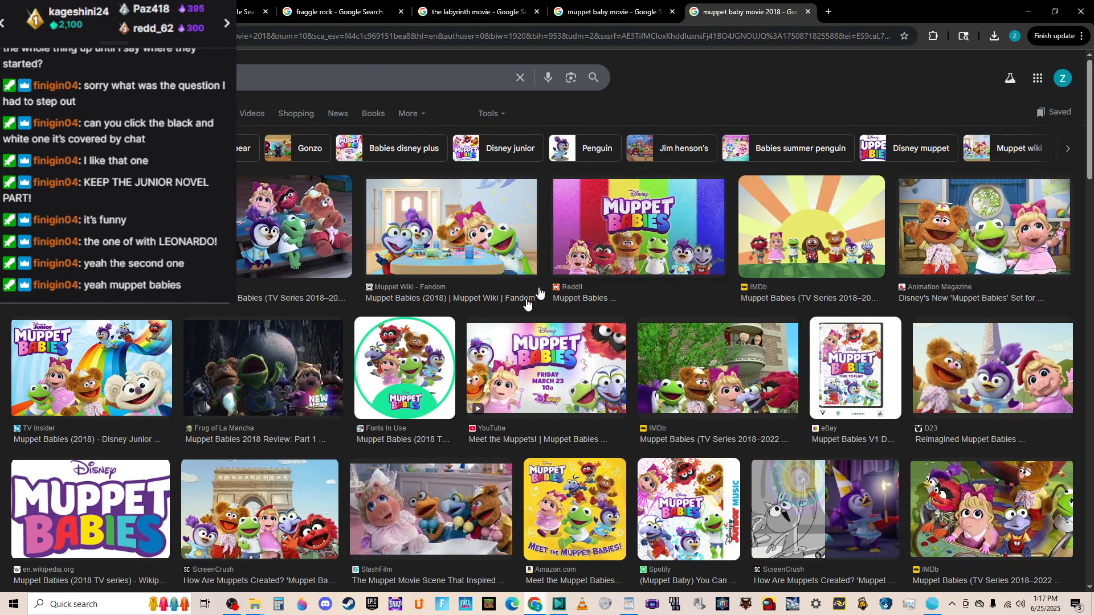
Check the playback in VSDC, return to Chrome, duplicate the "muppet baby movie 2018" results and search images for "muppet treasure island" in the copy.
key(alt+Tab)
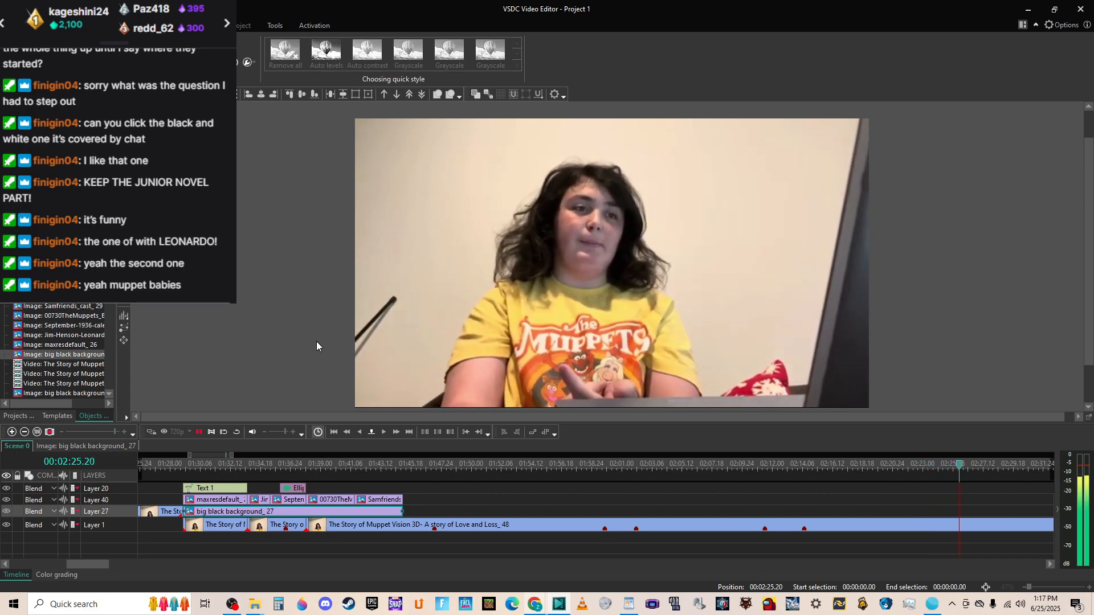
key(alt+Tab)
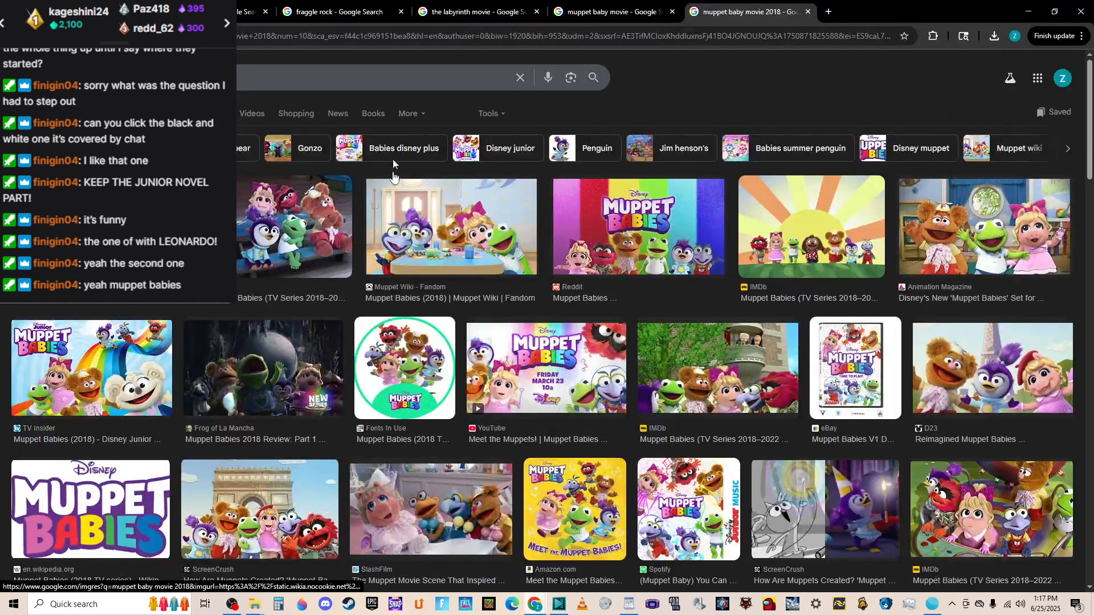
right_click(739, 13)
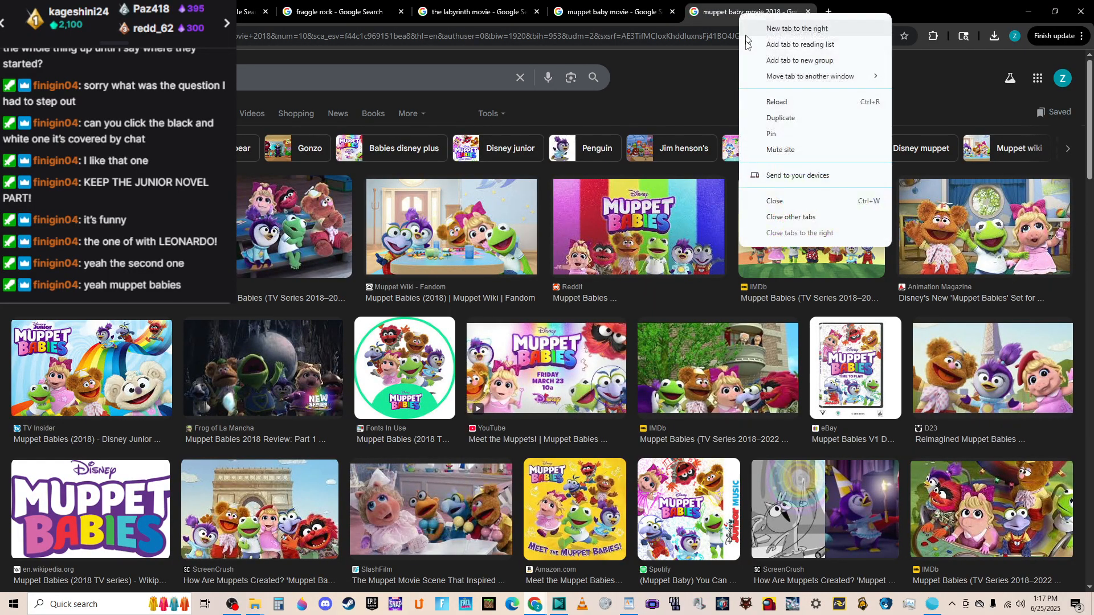
click(781, 118)
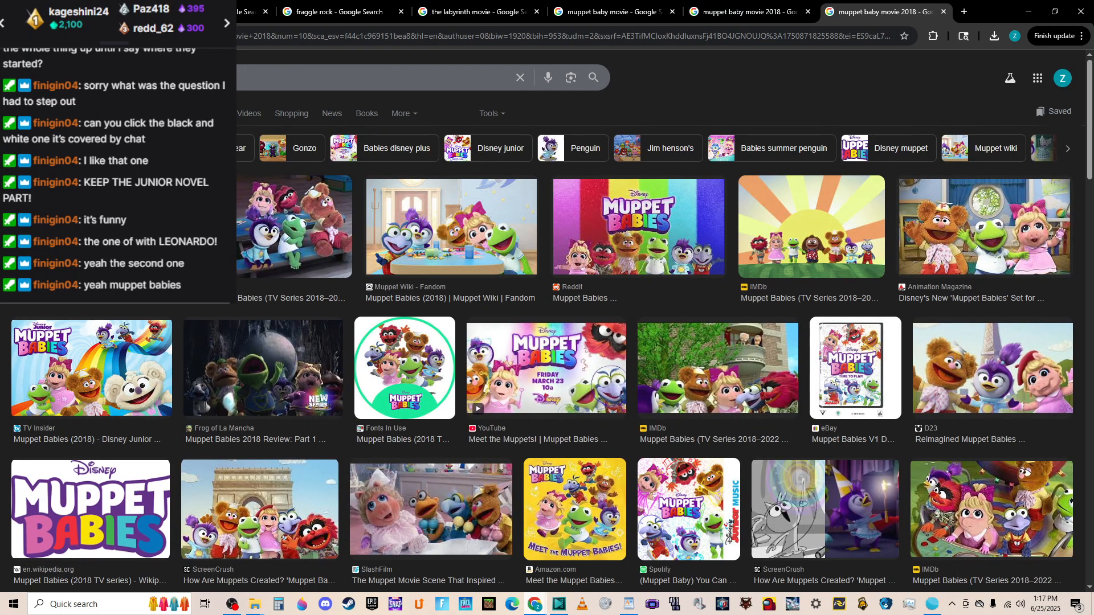
click(376, 78)
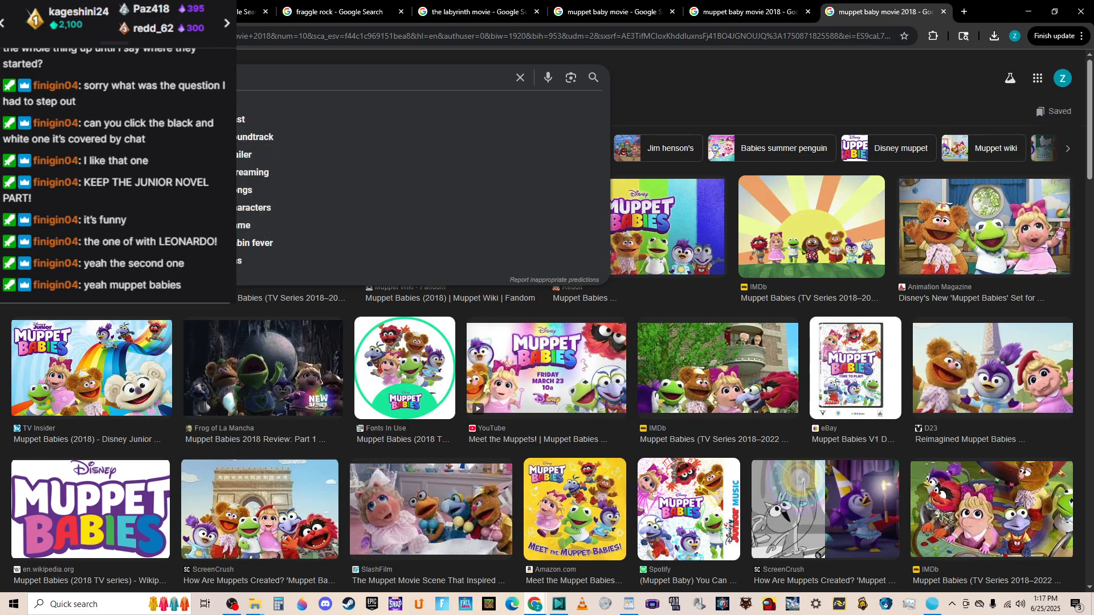
key(Return)
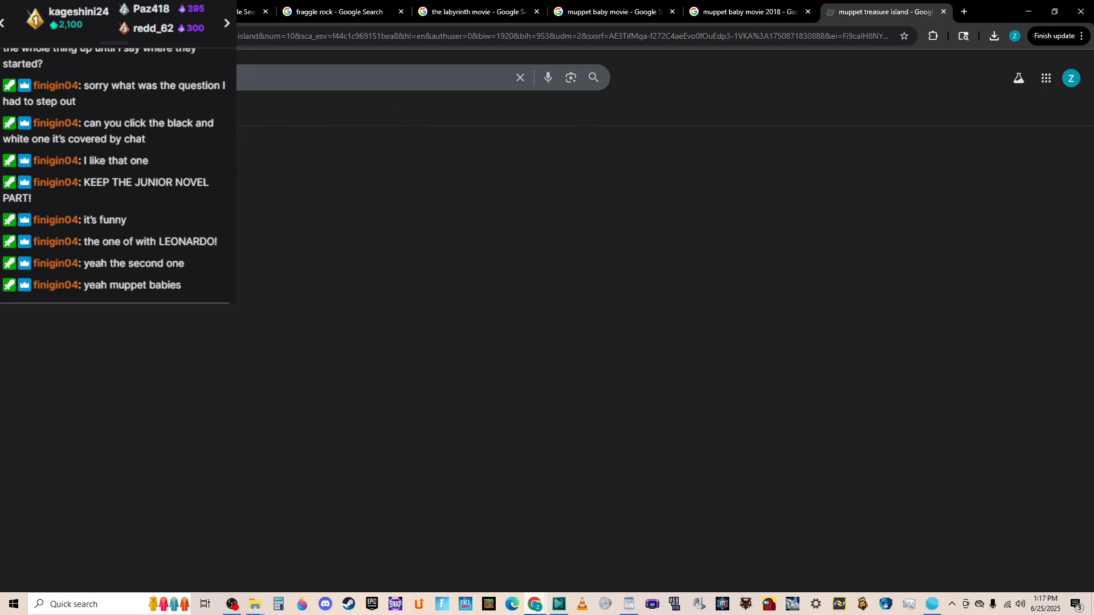
Check the narration in VSDC up to about 02:30, return to Chrome, duplicate the Treasure Island results and search images for "muppet game" in the copy.
key(alt+Tab)
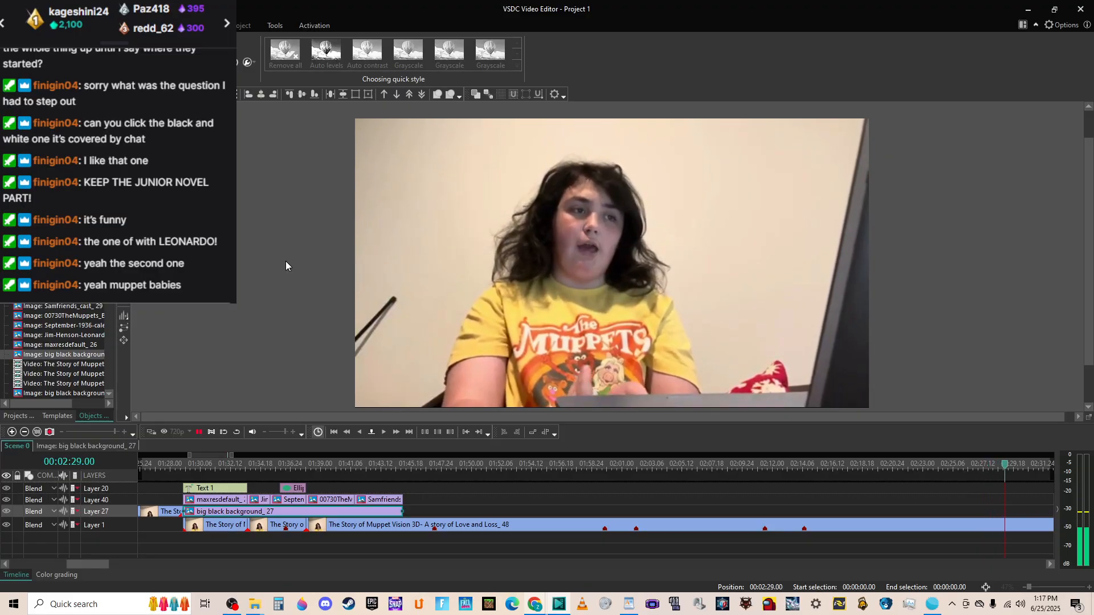
key(alt+Tab)
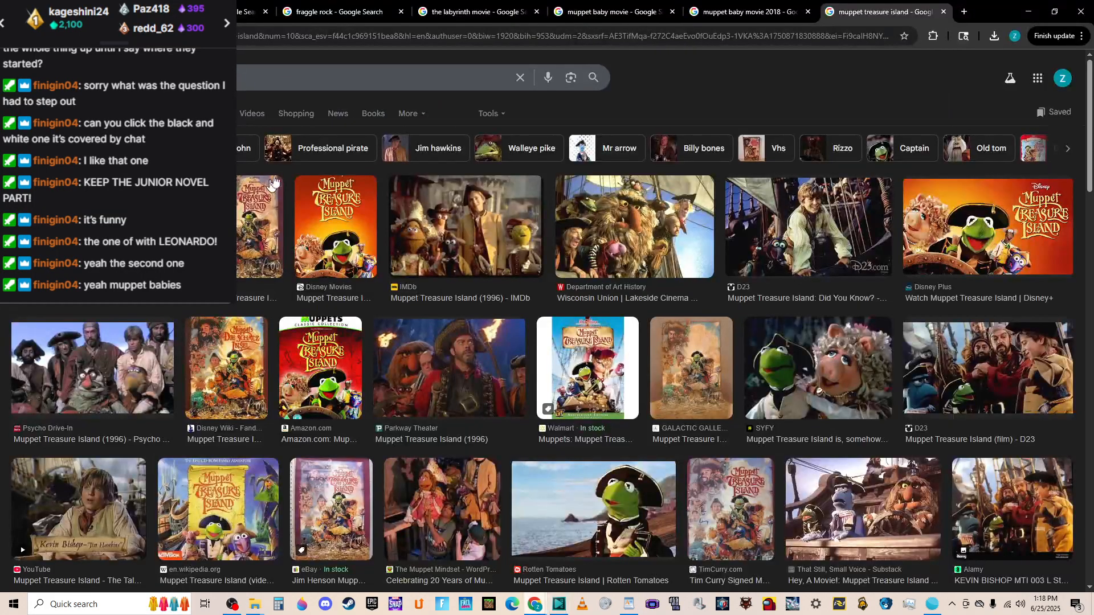
right_click(876, 11)
click(911, 112)
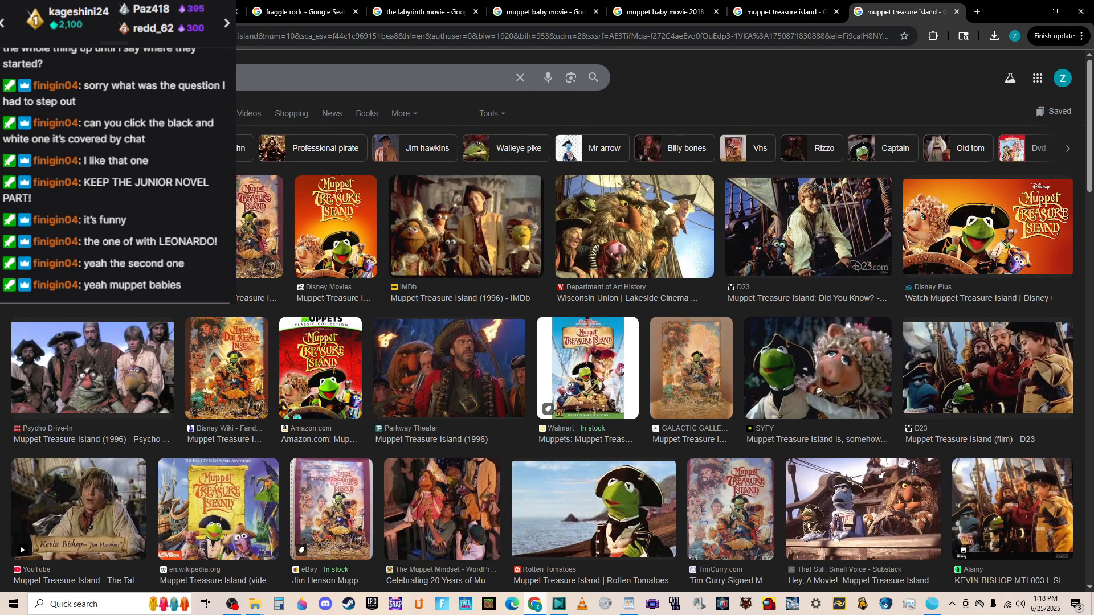
triple_click(238, 79)
text(muppet game)
key(Return)
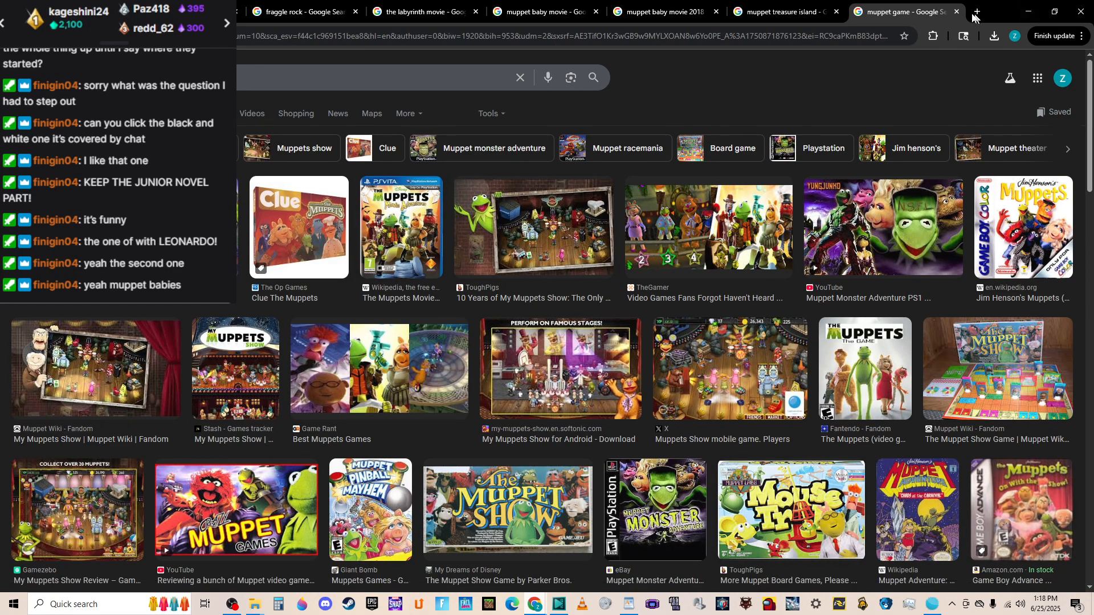
Duplicate the "muppet game" results, play a little more footage in VSDC, and search images for "muppet albums" in the copied Chrome tab.
right_click(914, 18)
click(955, 122)
key(alt+Tab)
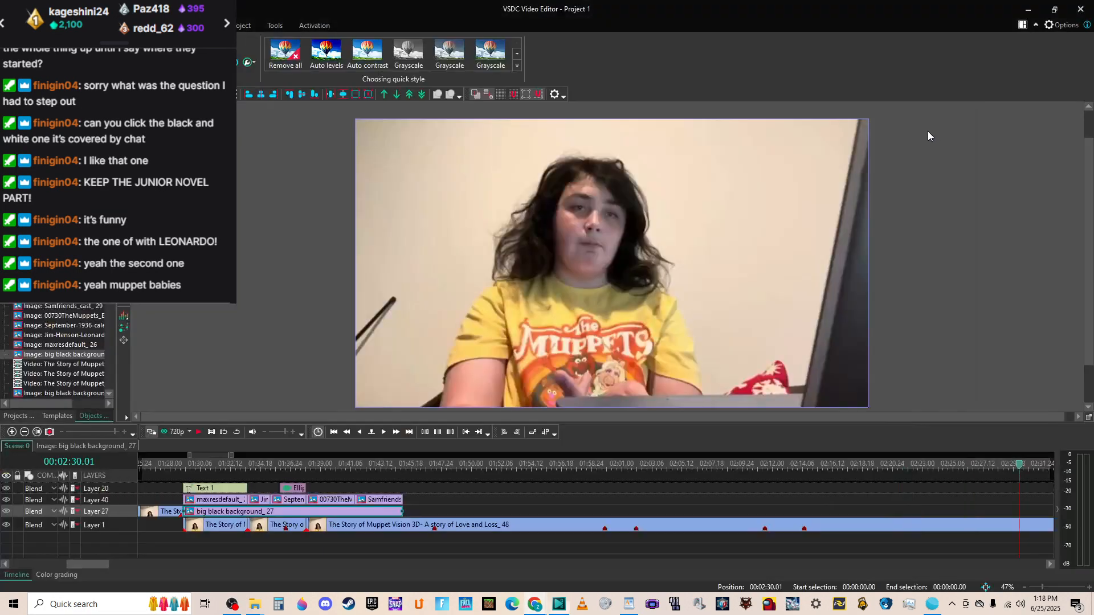
key(space)
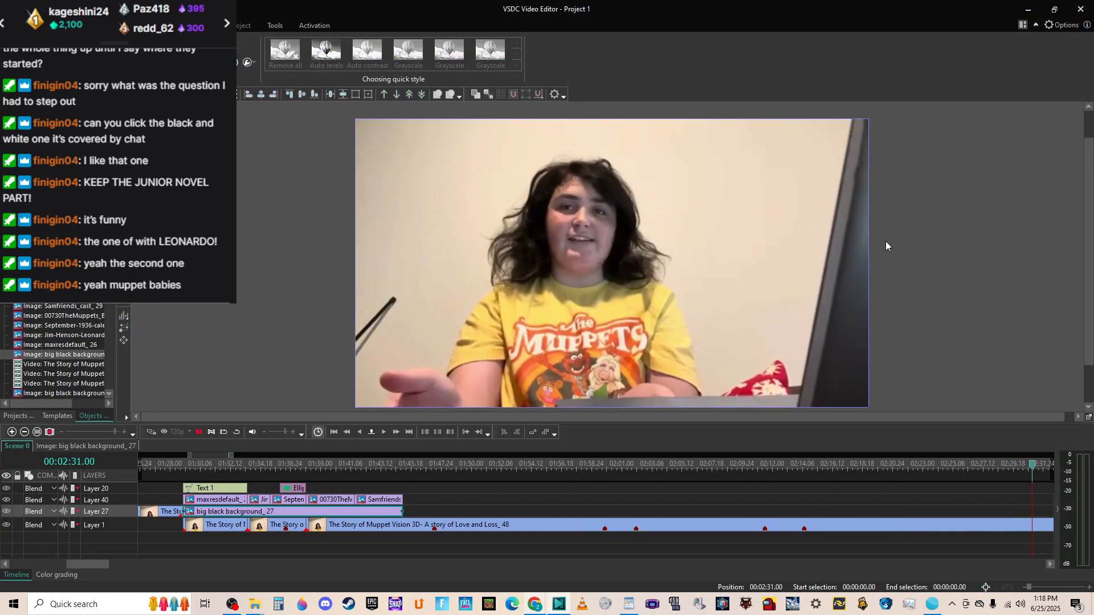
key(alt+Tab)
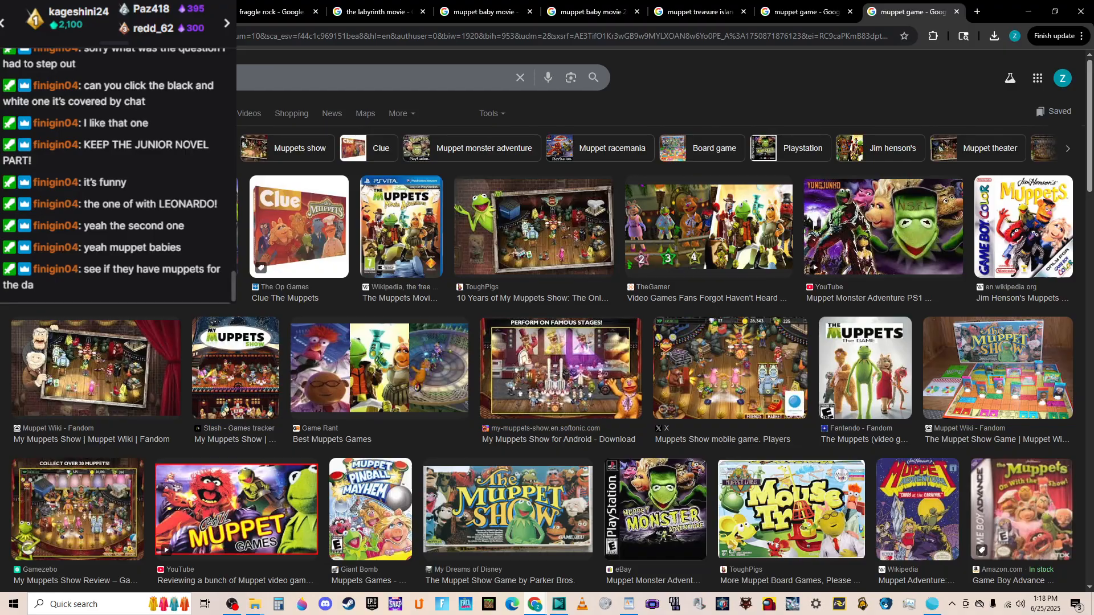
click(188, 78)
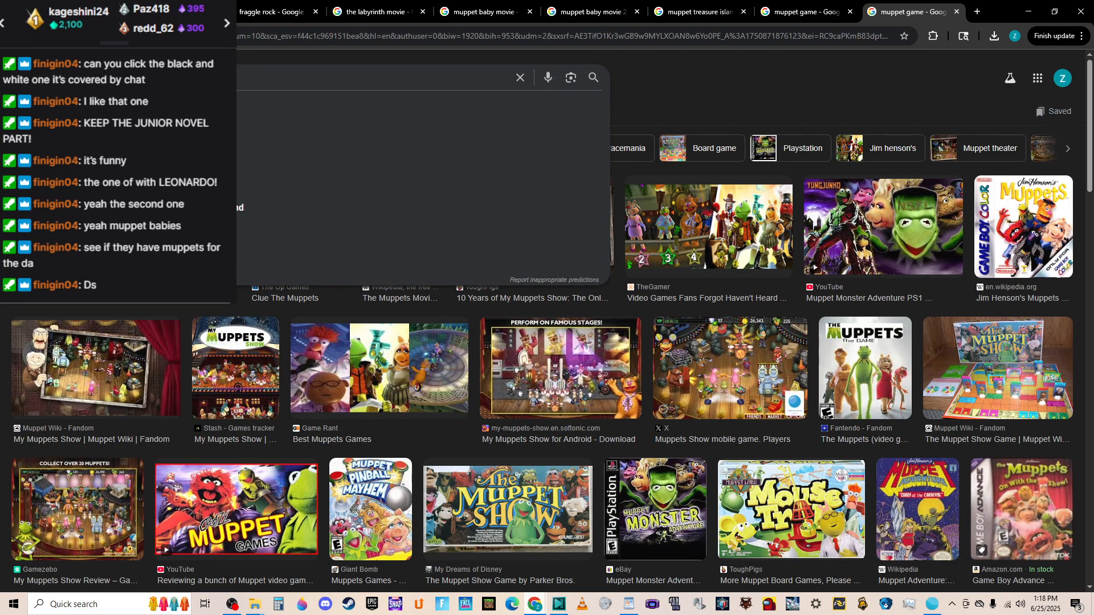
key(Return)
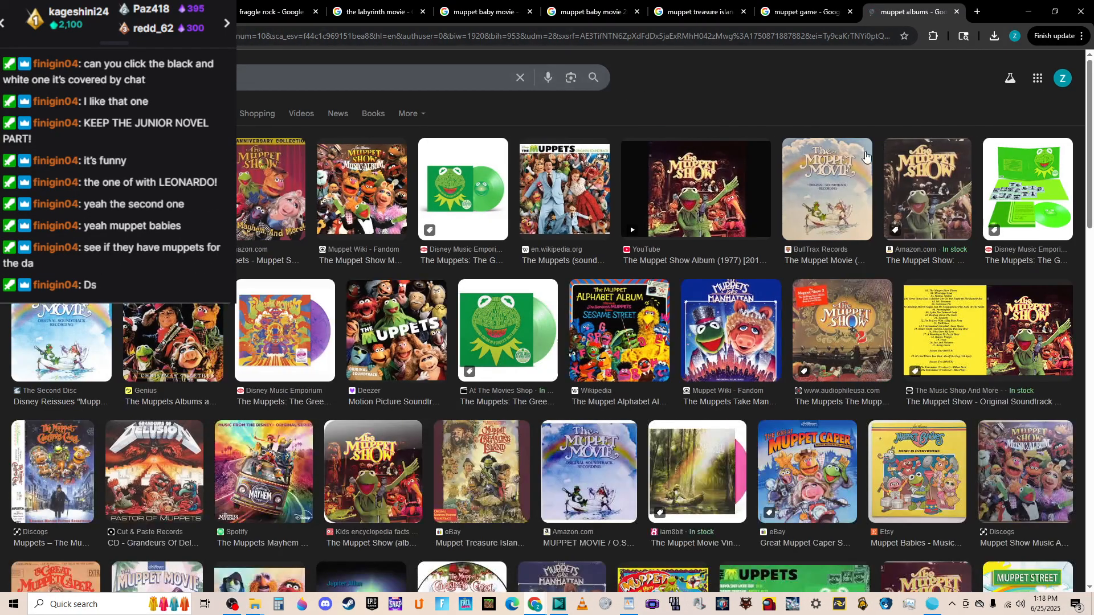
Return to VSDC and play the footage onward, pausing at about 02:36.
key(alt+Tab)
key(space)
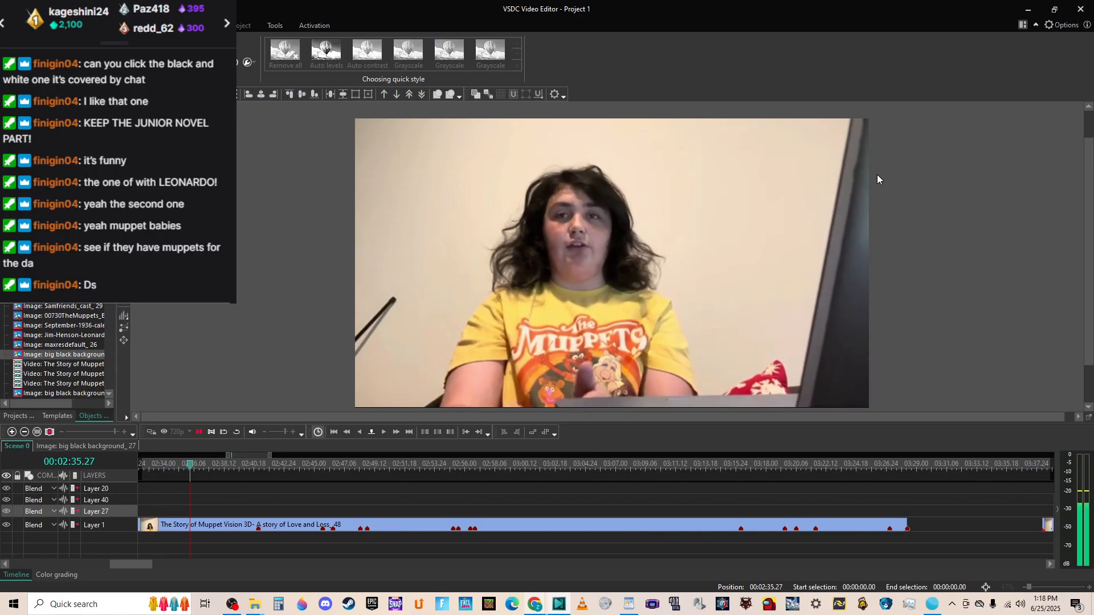
key(space)
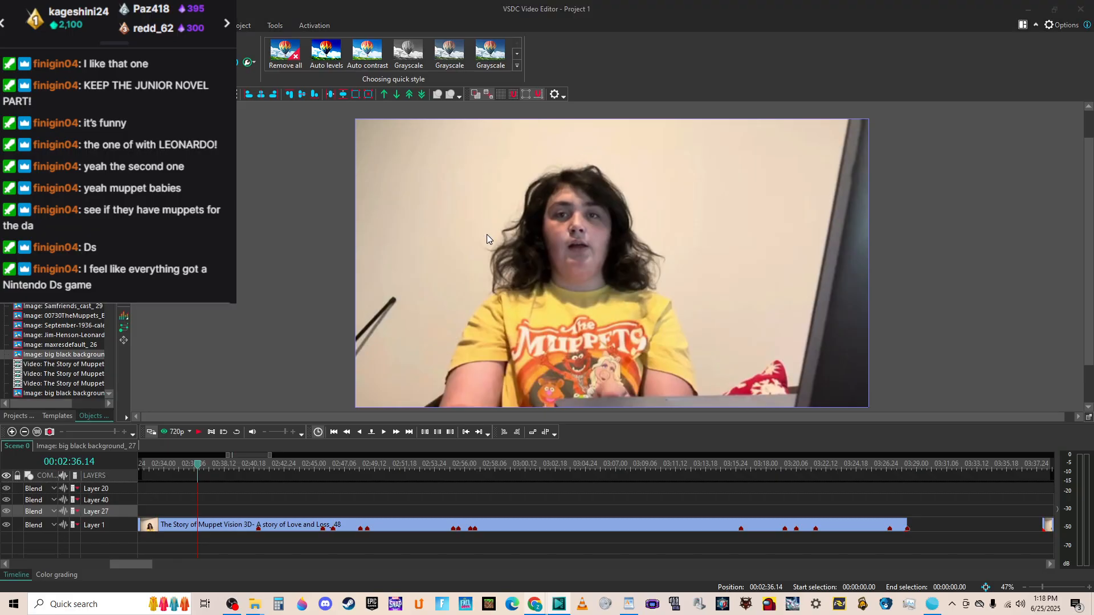
Switch to Chrome, duplicate the "muppet albums" results tab and search images for Muppet references in the copy.
key(alt+Tab)
click(977, 12)
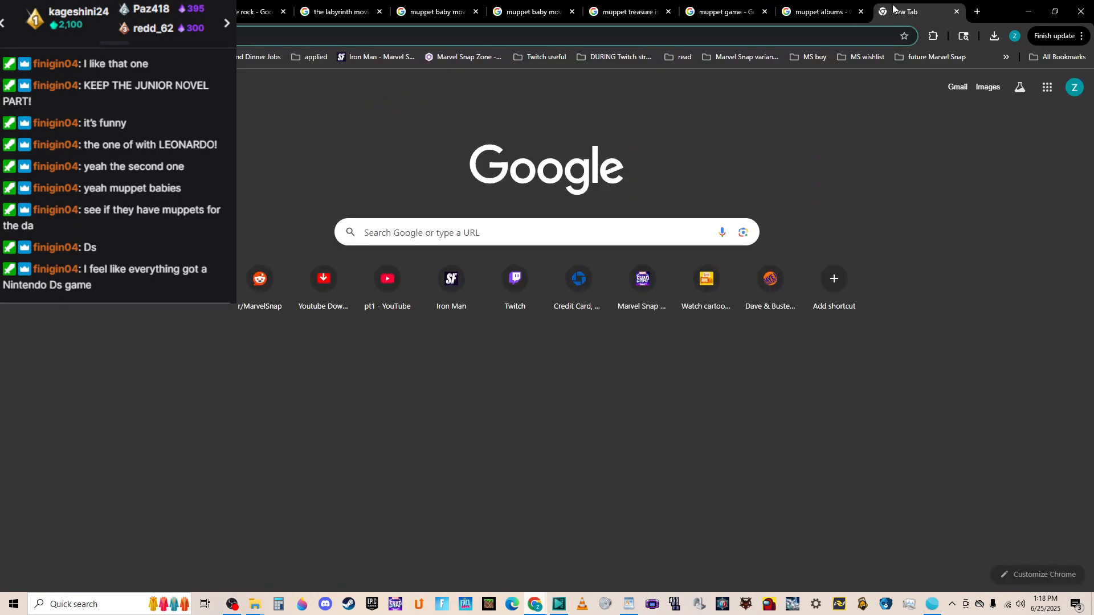
click(956, 11)
right_click(899, 10)
click(935, 107)
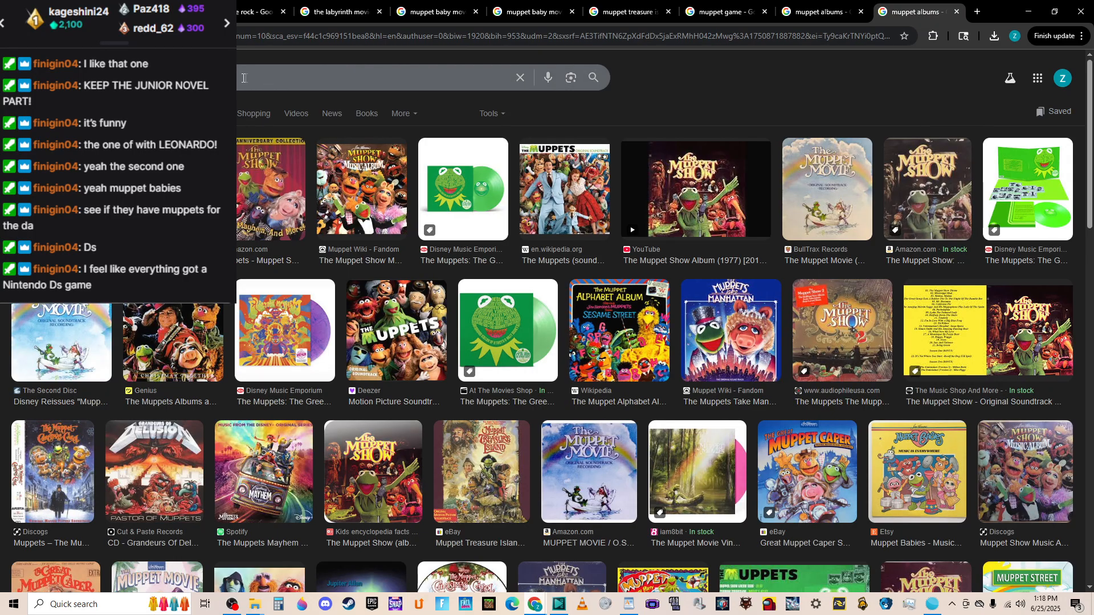
click(342, 77)
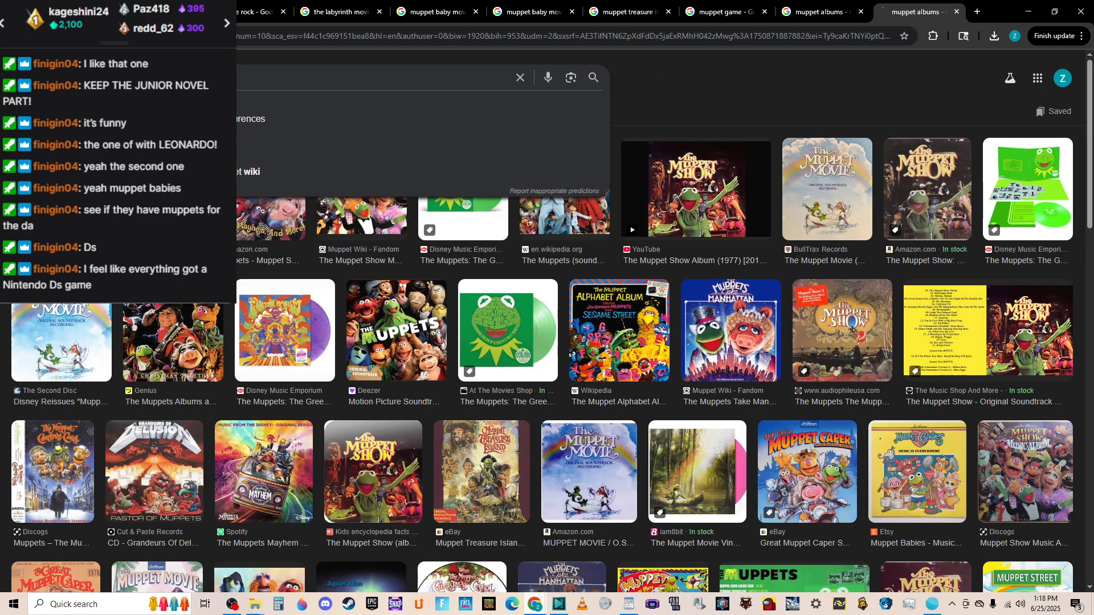
key(Return)
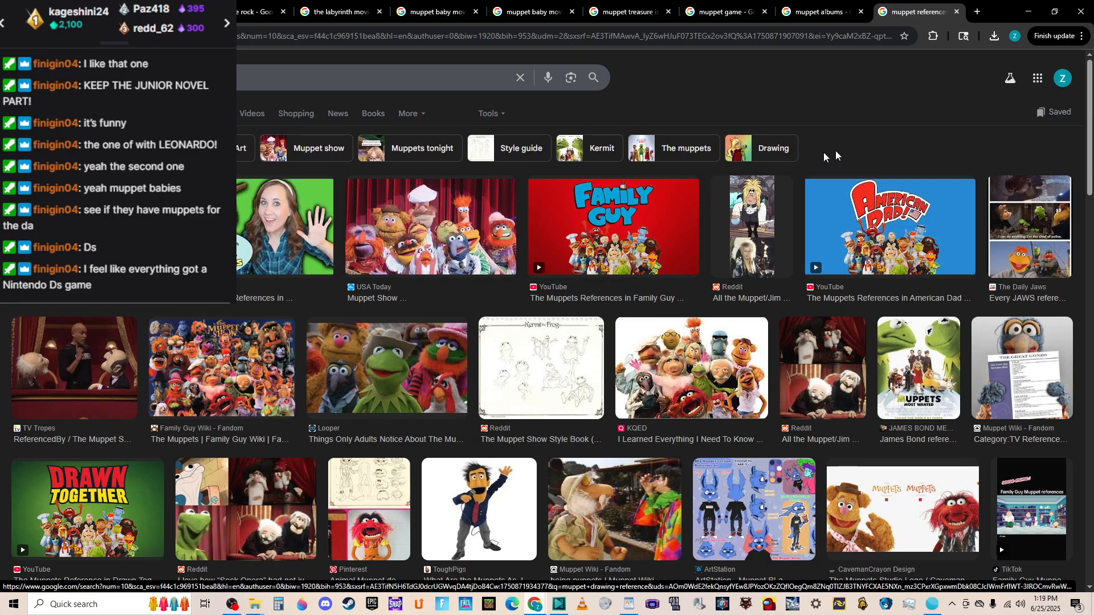
Duplicate the Muppet references results tab, switch to VSDC and play the footage onward, pausing at about 02:43.
right_click(947, 19)
key(alt+Tab)
key(space)
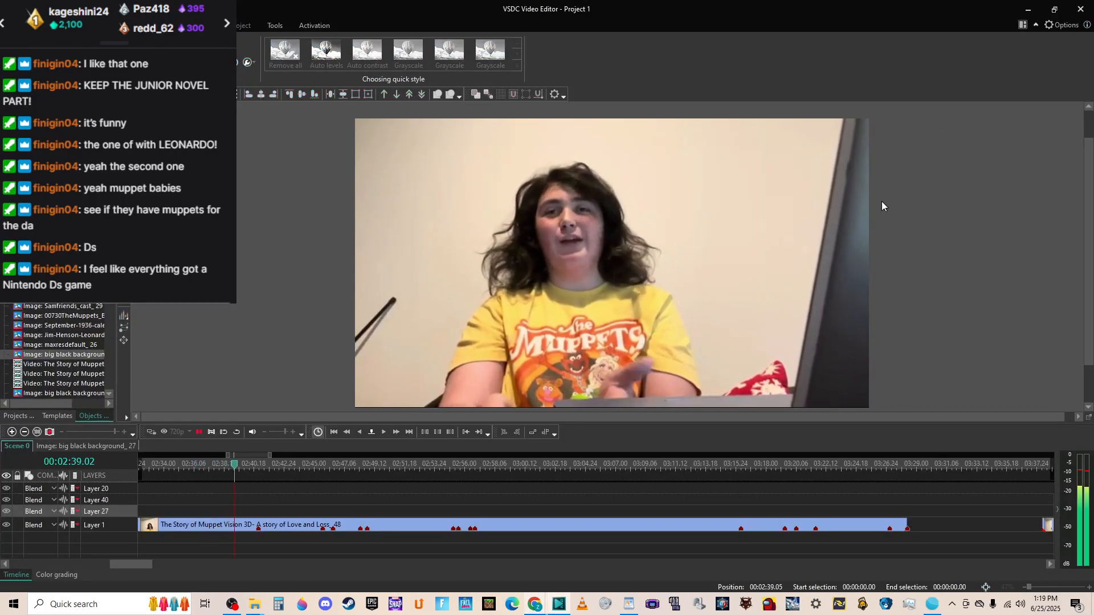
key(space)
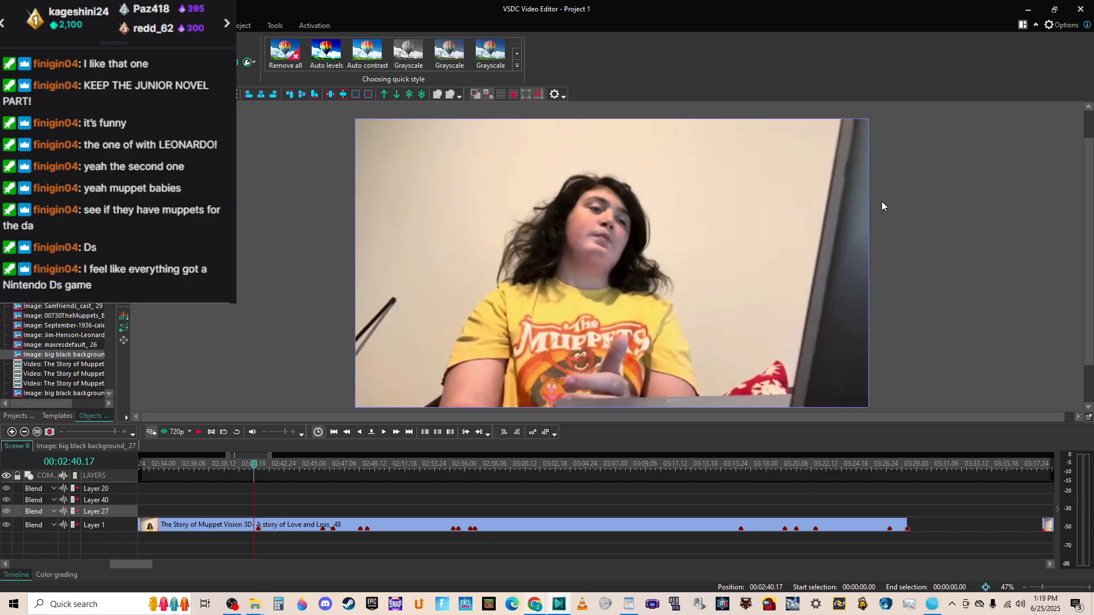
key(space)
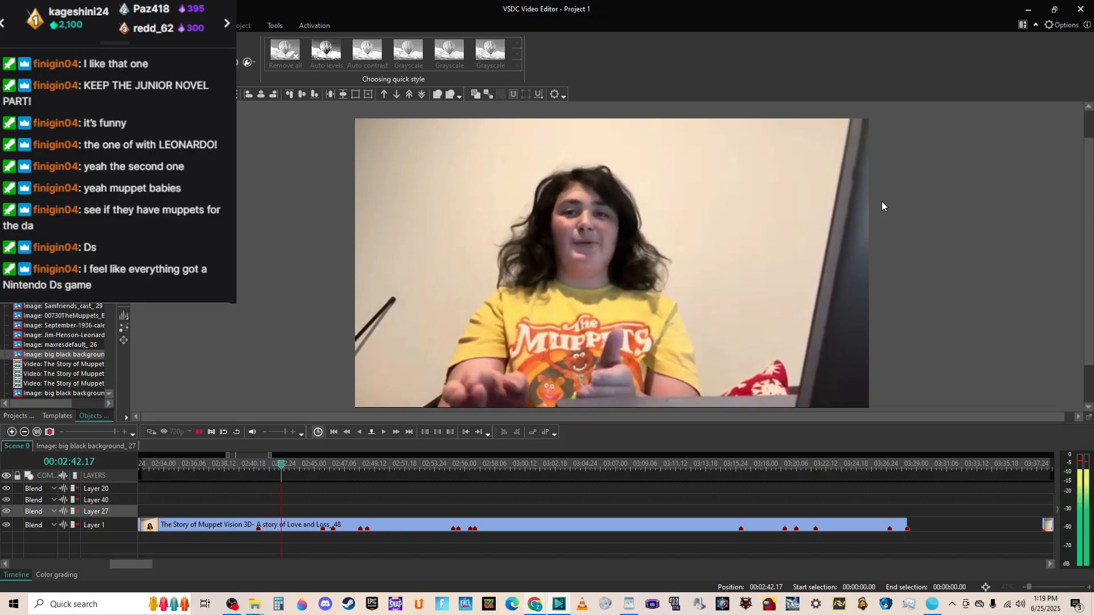
key(space)
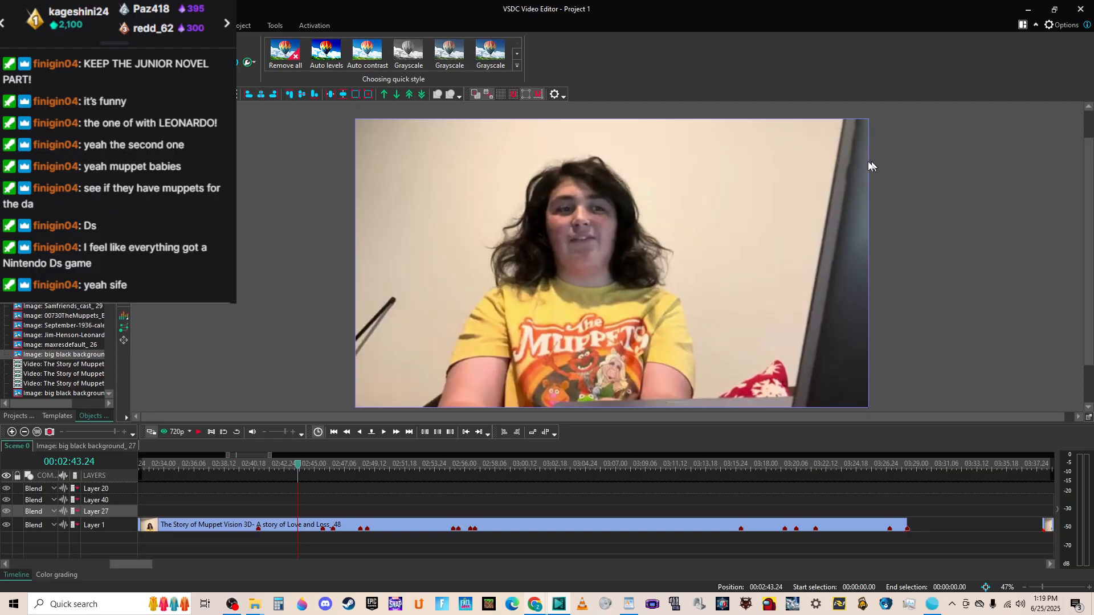
Switch to Chrome, duplicate the Muppet references results again and search images for "kermit junior" in the copy.
mouse_move(541, 605)
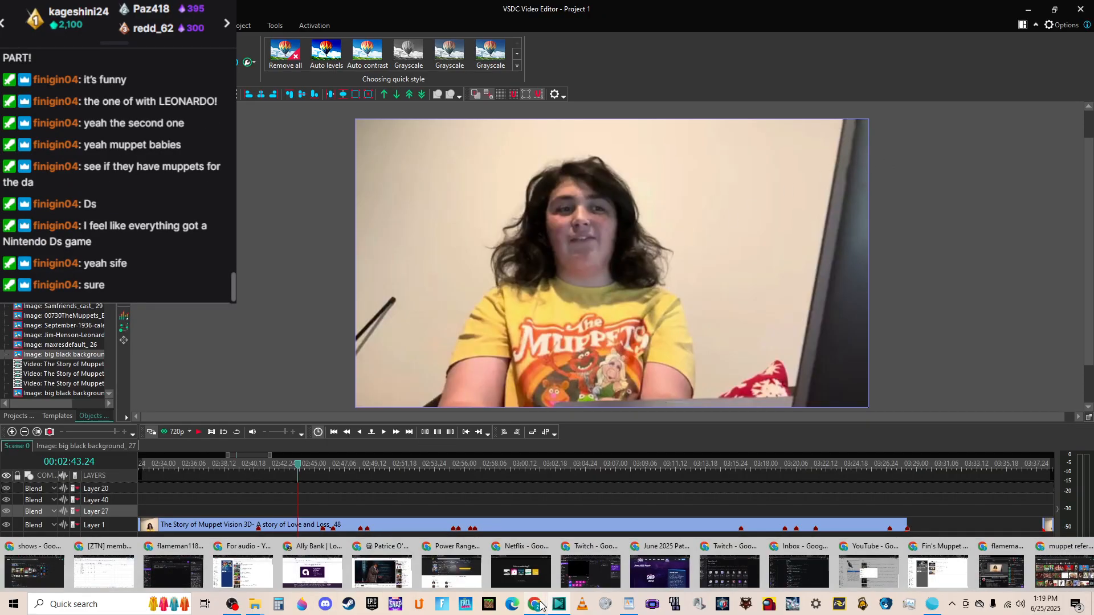
click(1051, 564)
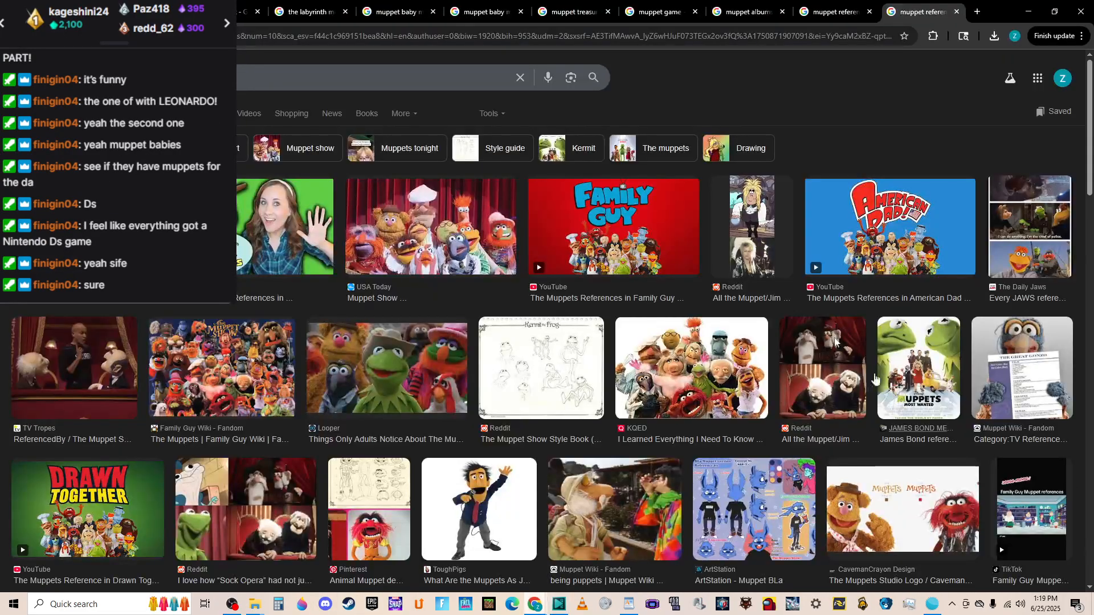
right_click(932, 12)
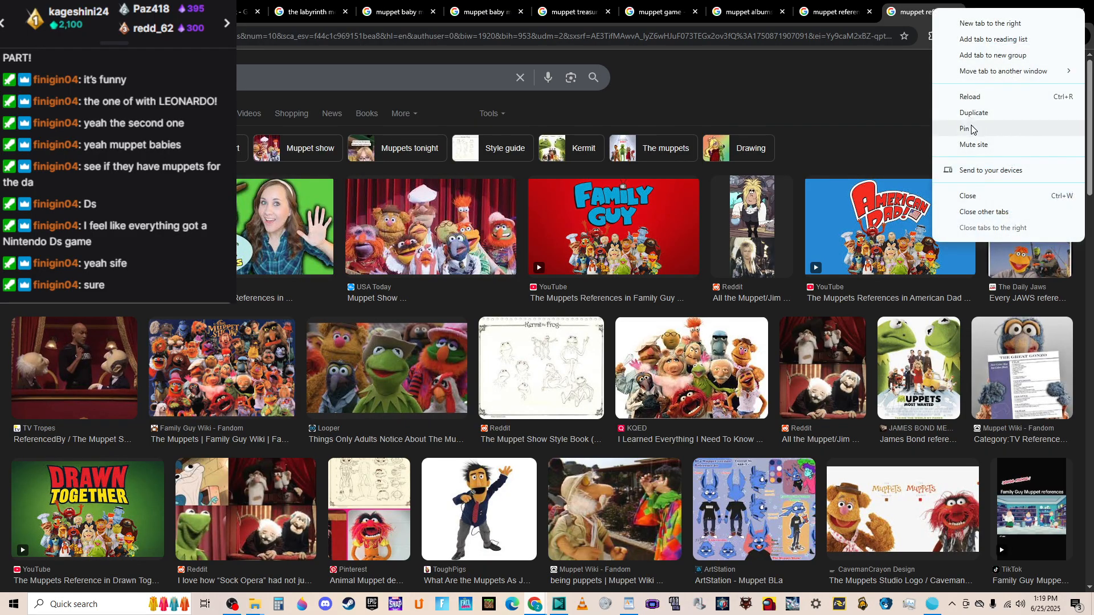
click(972, 114)
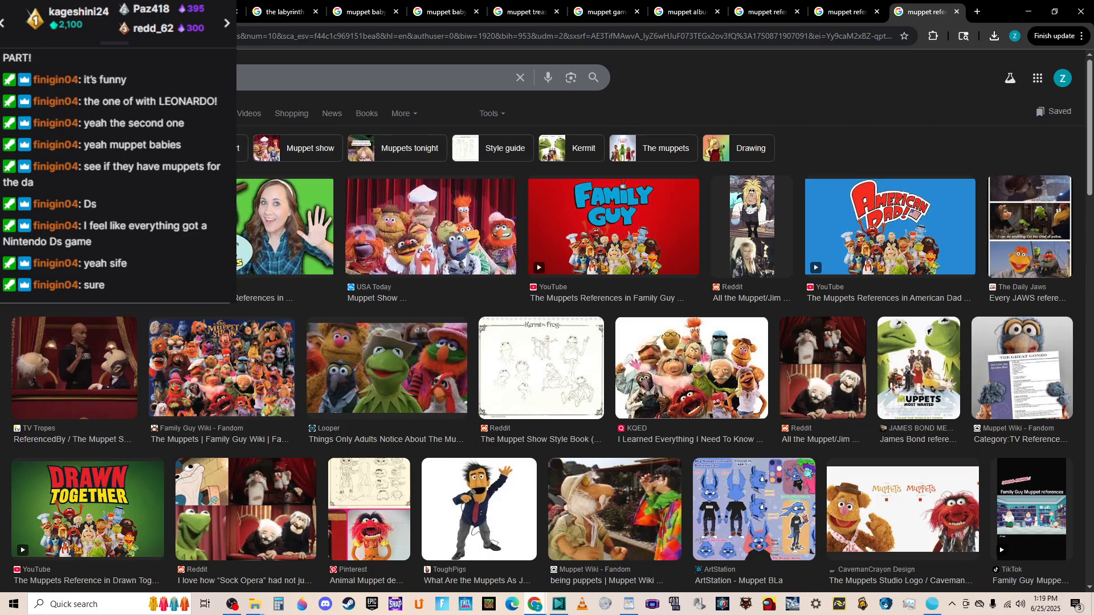
key(/)
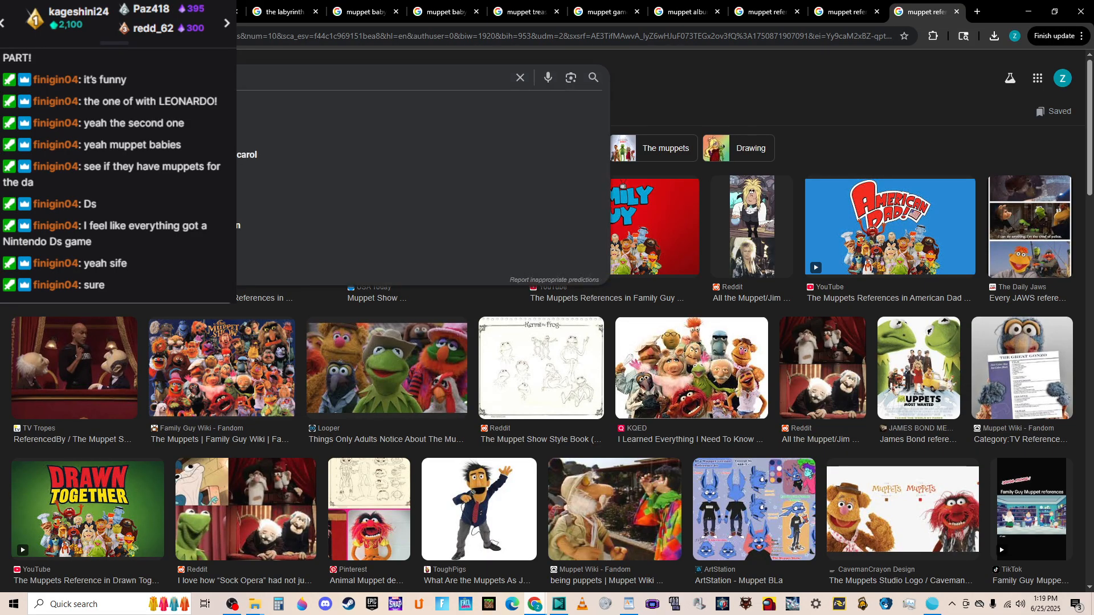
text(kermit junior)
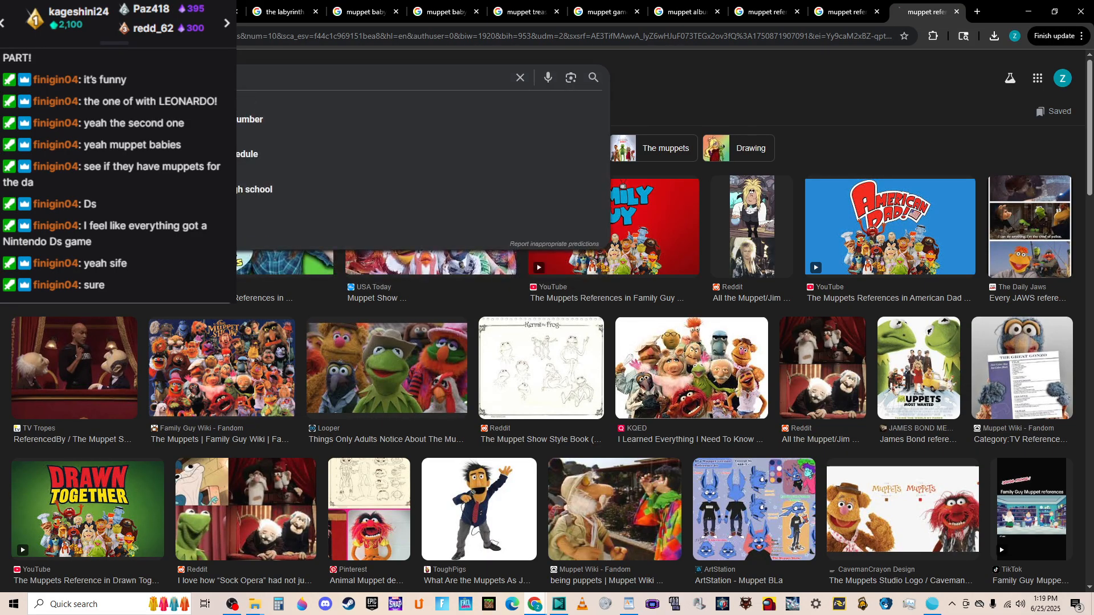
key(Return)
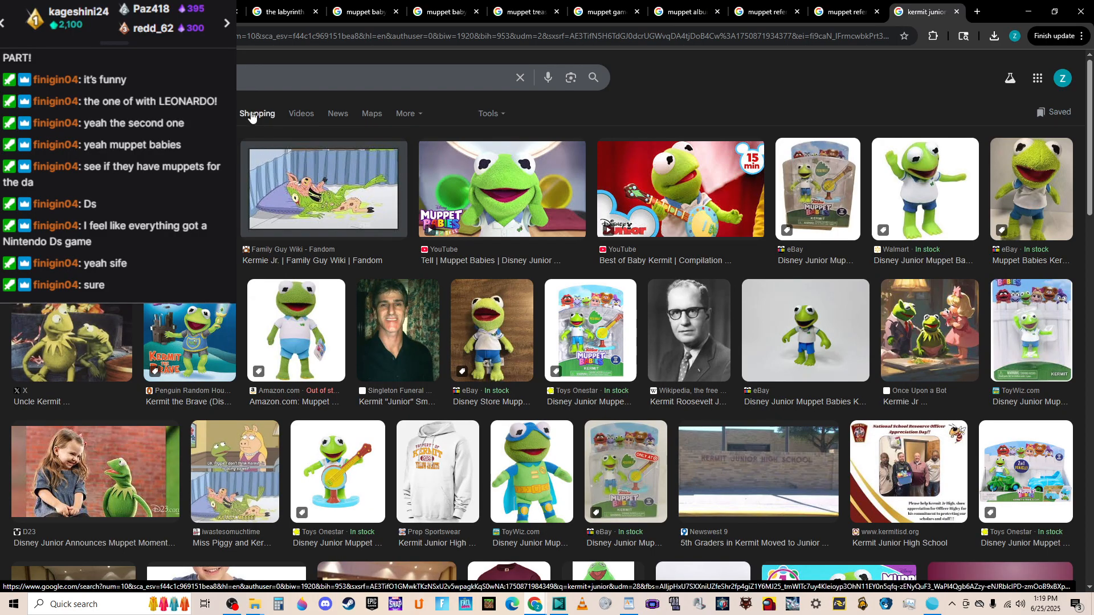
Show the video results for "kermit junior", play the "Kermie Junior" clip and open a new tab.
click(302, 114)
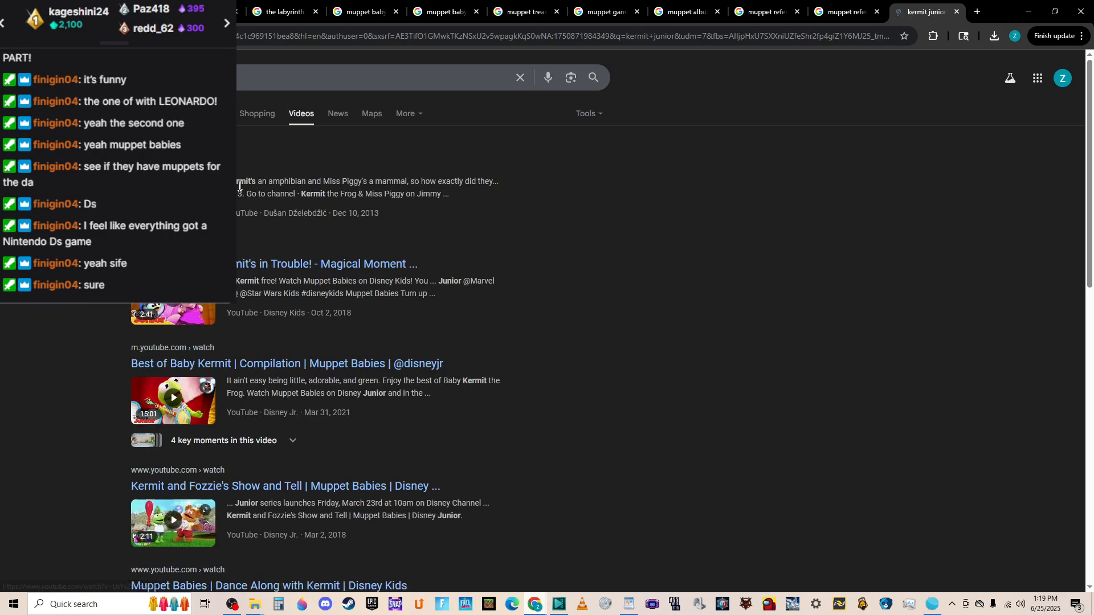
click(174, 199)
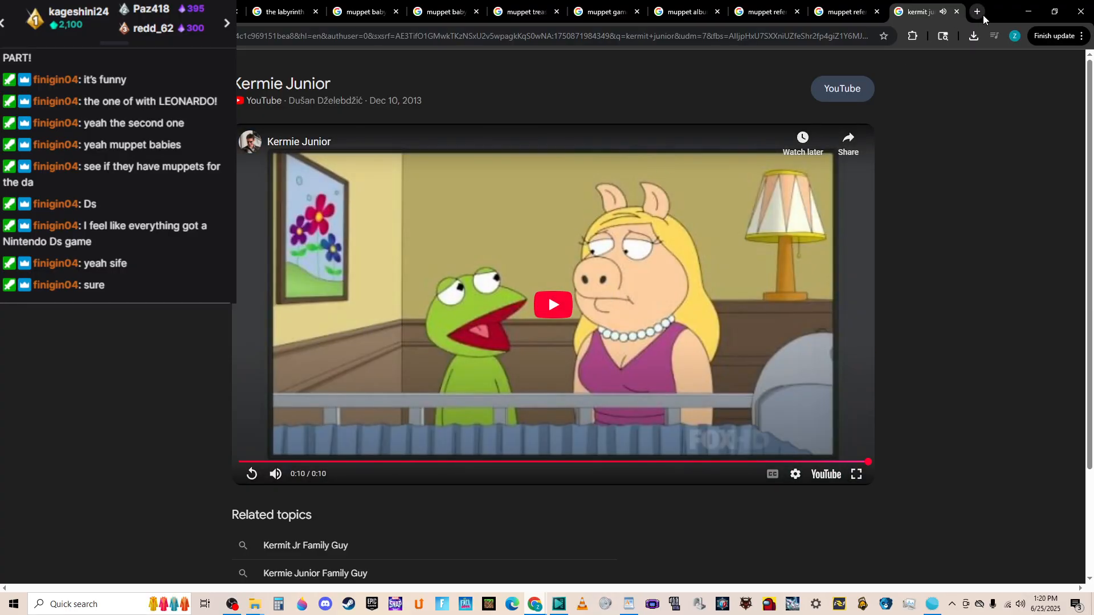
click(982, 15)
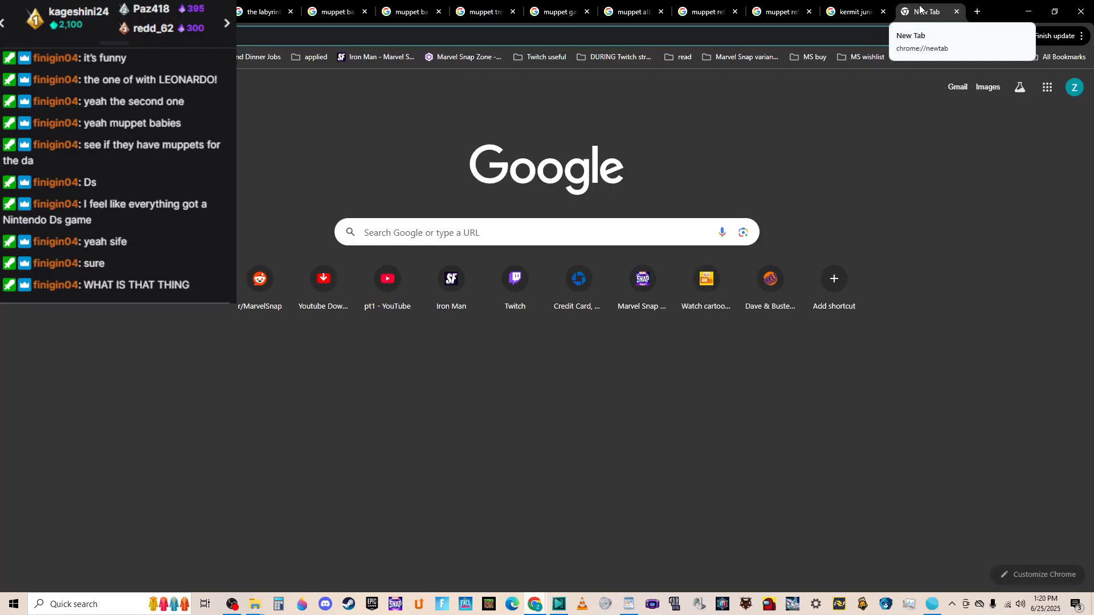
Search Google for "muppet family guy" in the new tab.
click(413, 231)
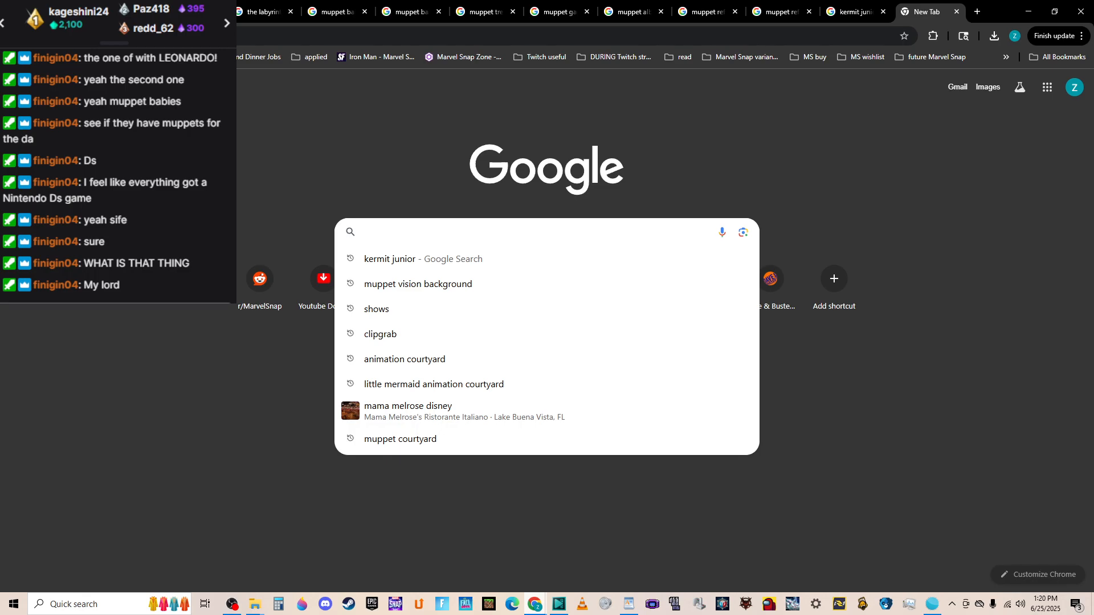
text(muppe)
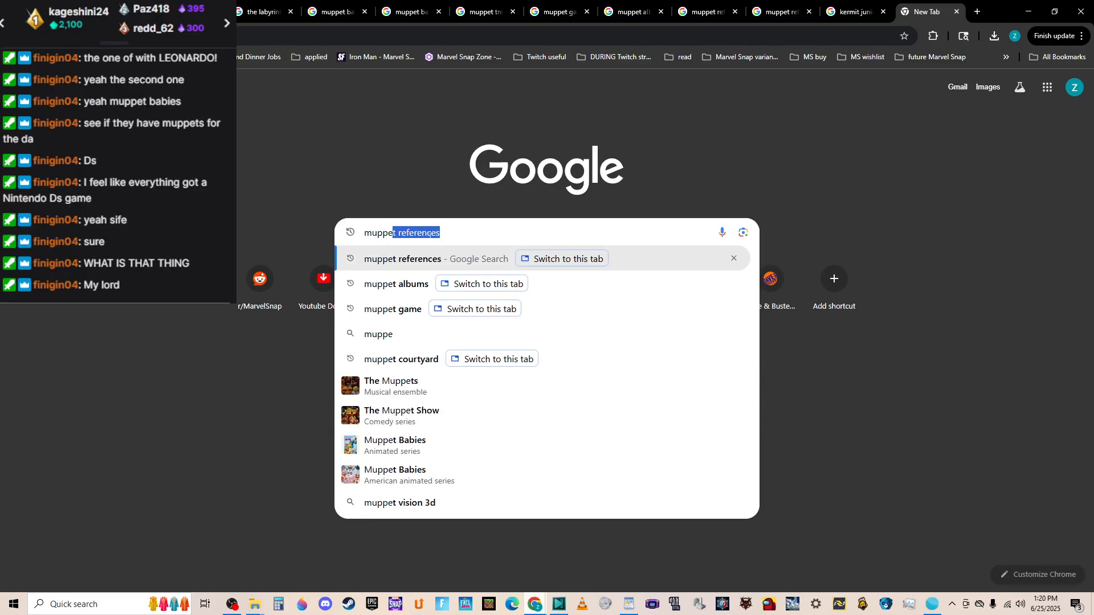
text(t family gh)
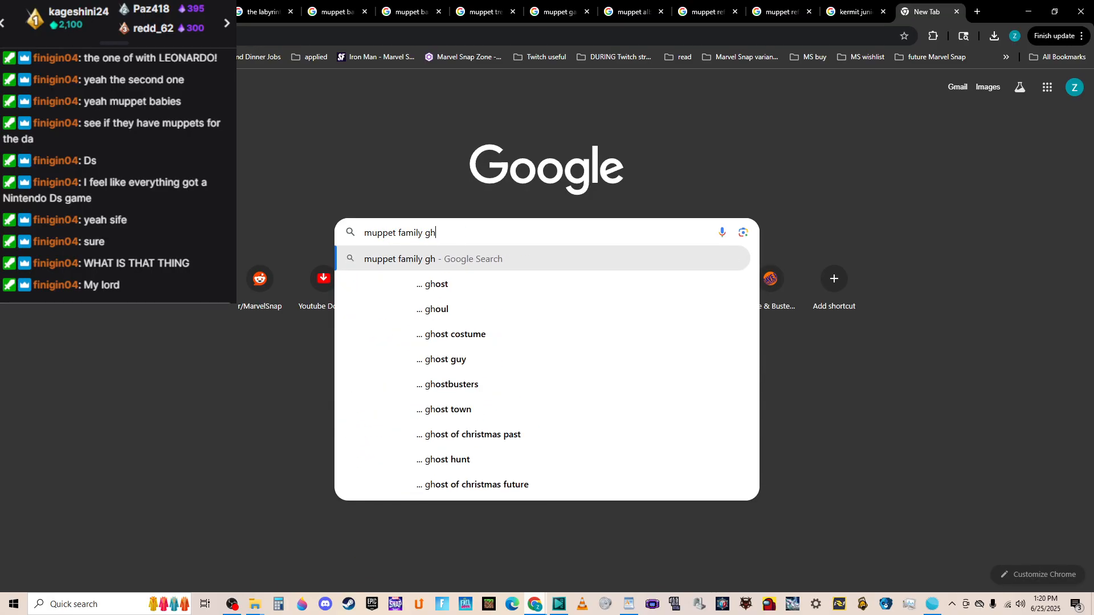
key(BackSpace)
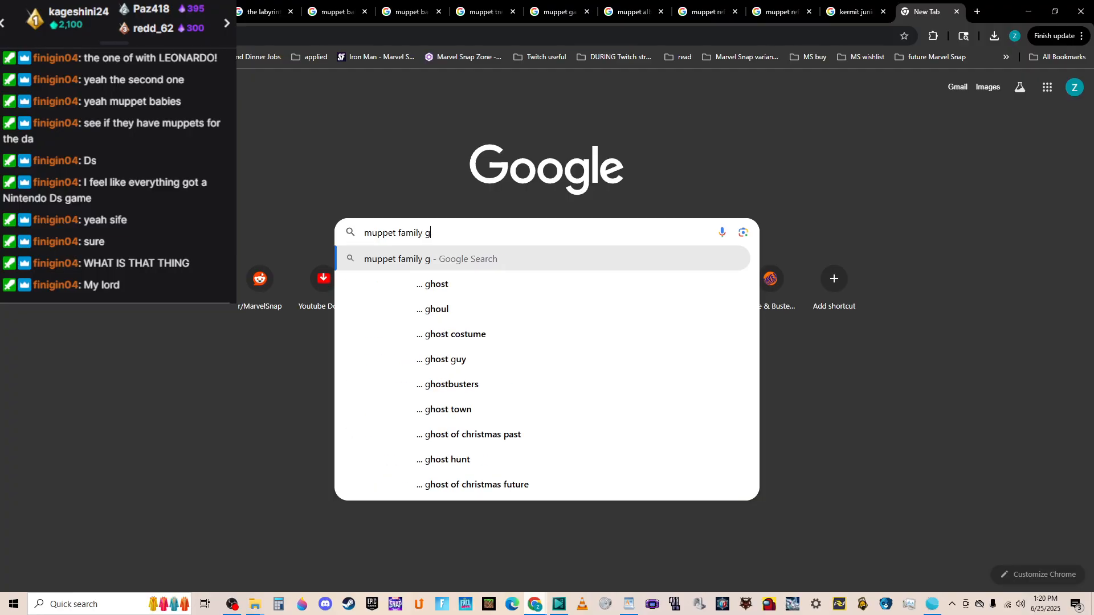
text(uy)
key(Return)
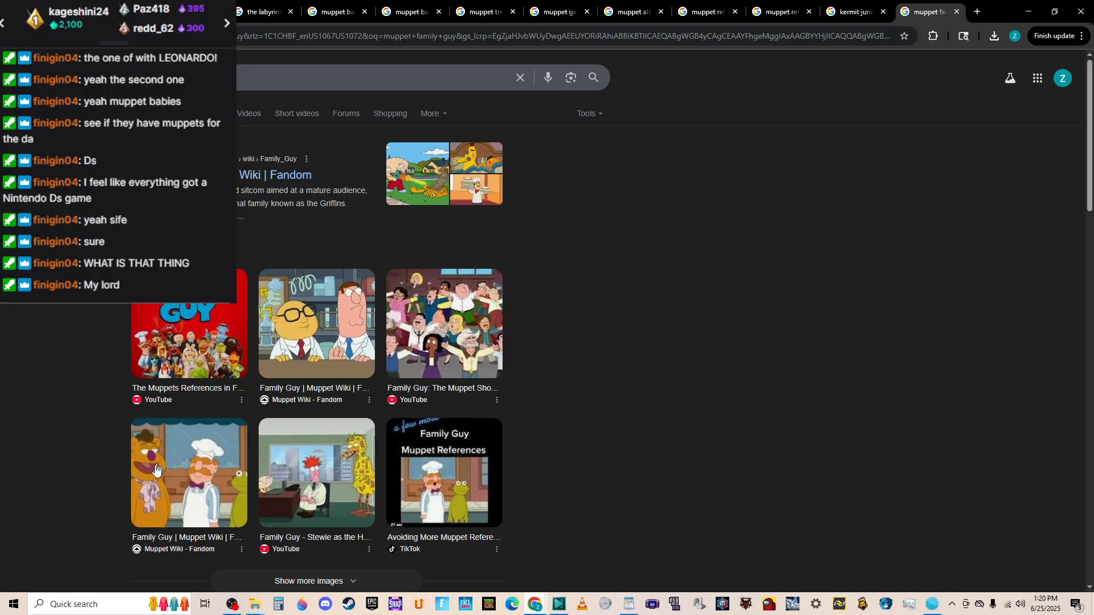
Expand the image block in the "muppet family guy" results and look through the Family Guy Muppet pictures.
scroll(159, 480, down, 4)
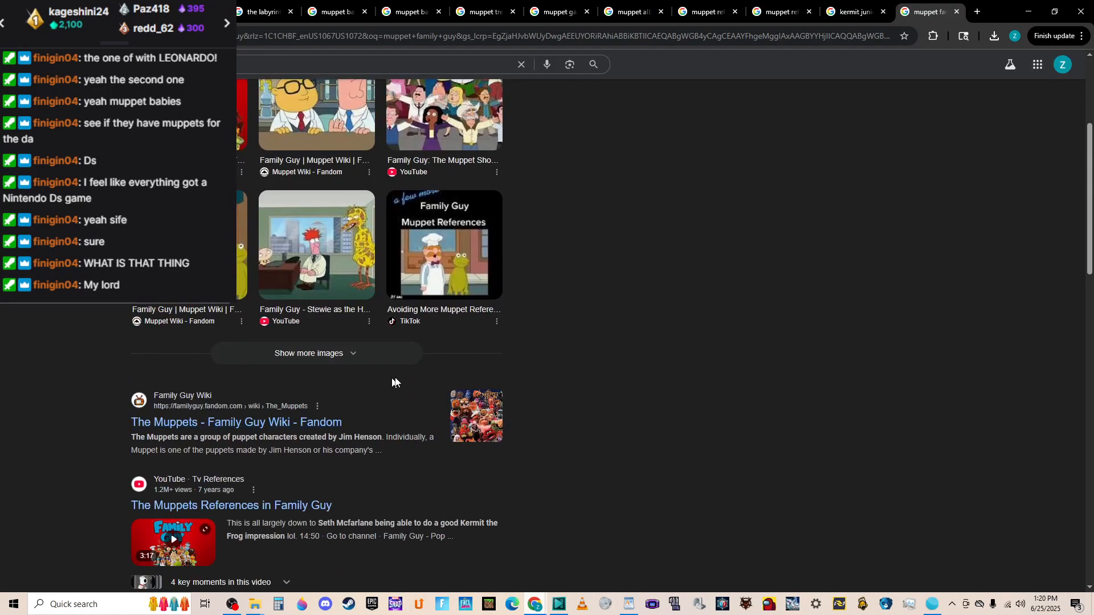
click(344, 351)
scroll(524, 350, down, 2)
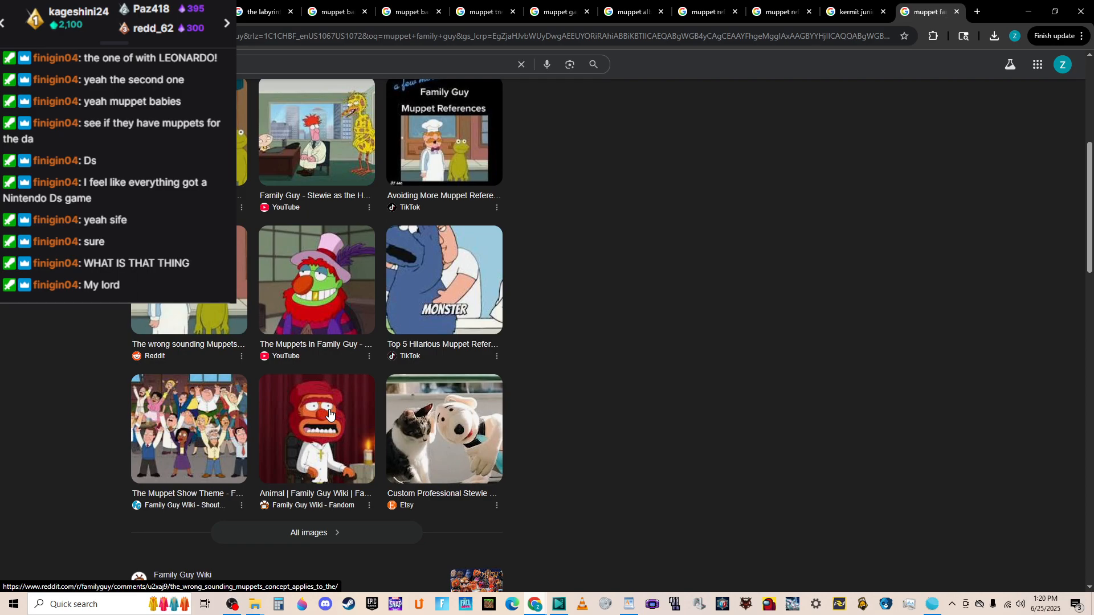
scroll(575, 345, down, 4)
scroll(548, 357, up, 10)
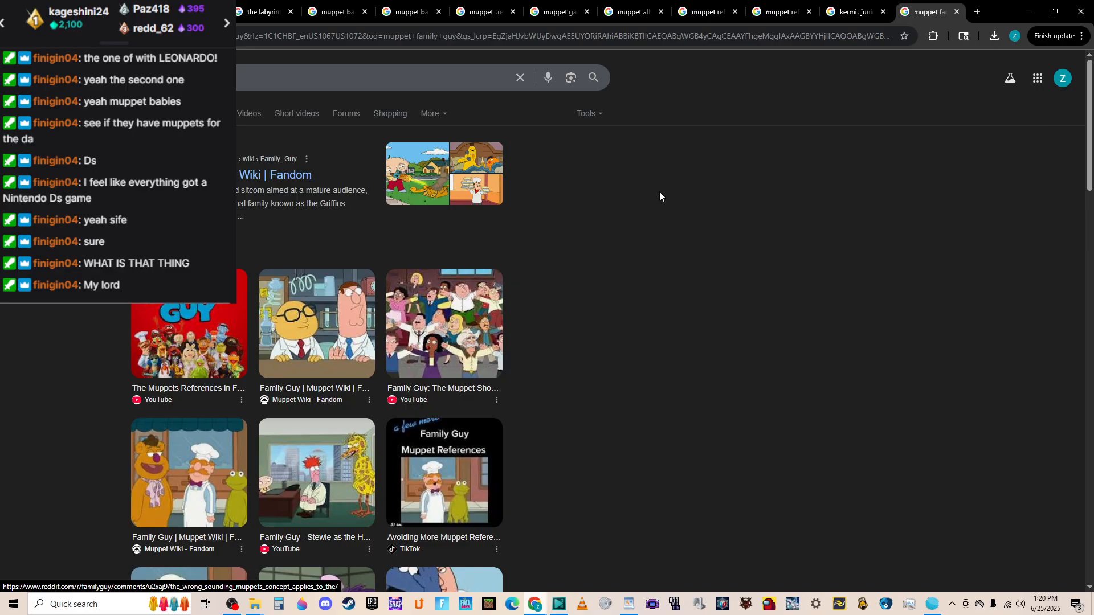
Return to the Muppet references image results, switch to VSDC and play the footage onward, pausing at about 02:51.
click(855, 12)
click(777, 11)
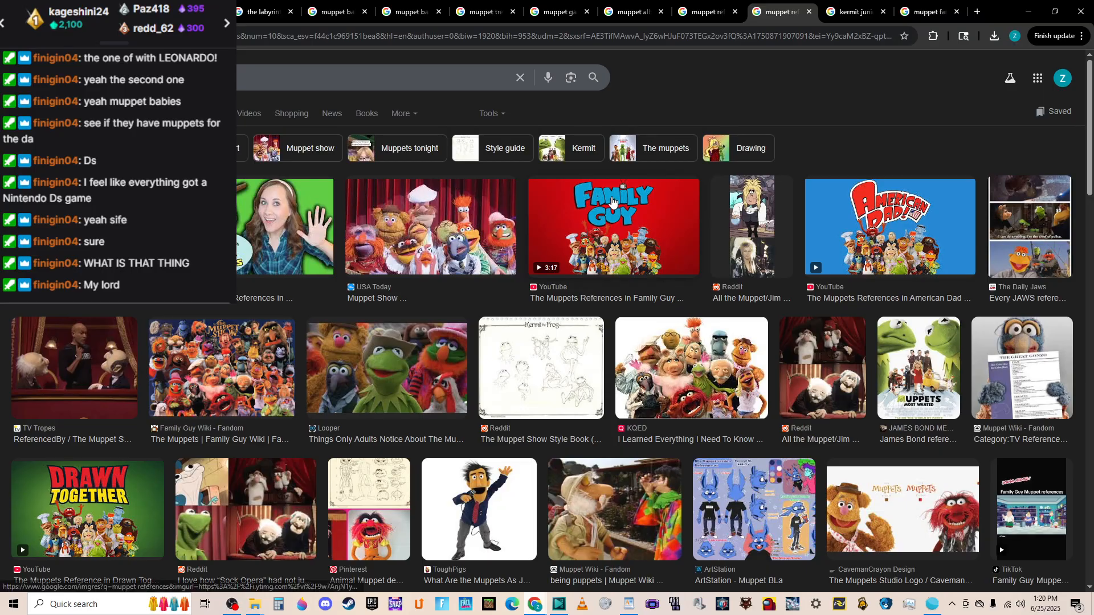
key(alt+Tab)
key(space)
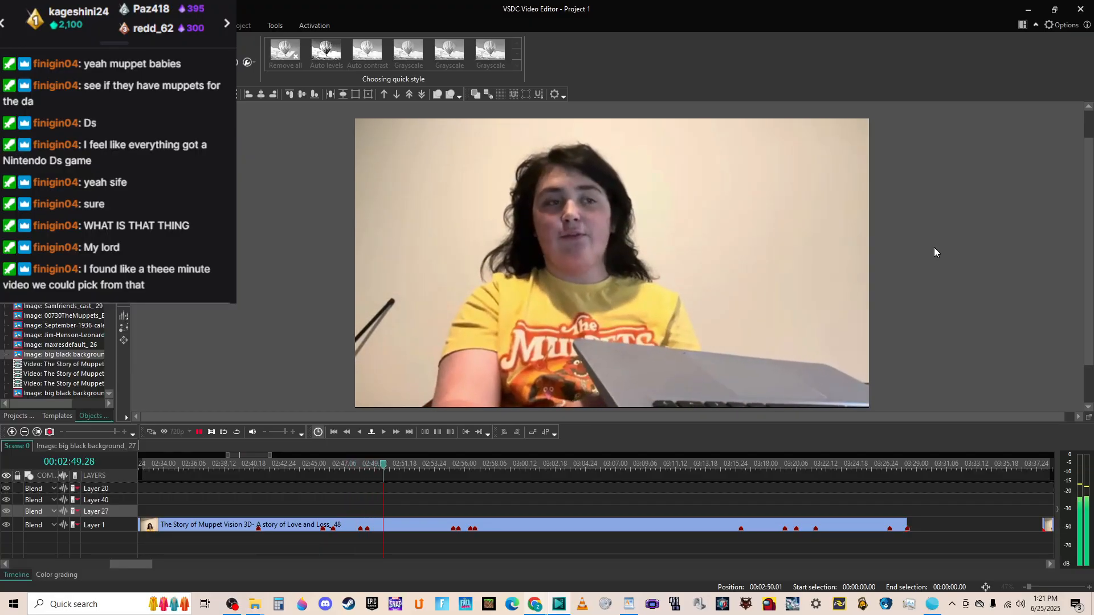
key(space)
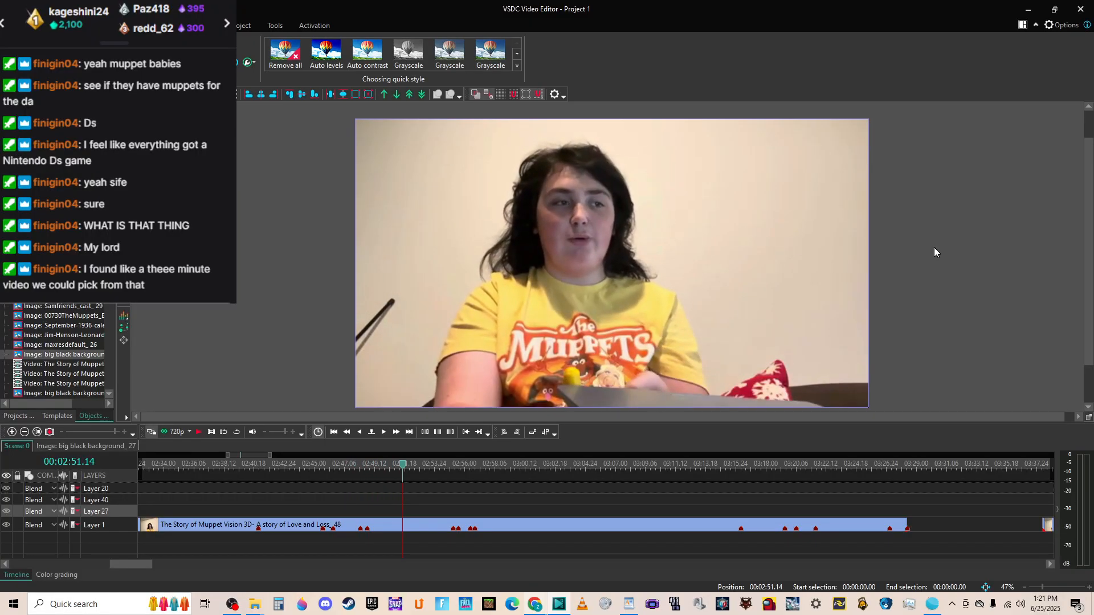
Switch to Chrome, open the cinemayward picture from the "the muppets" image results in a new tab and move that tab to the end.
key(alt+Tab)
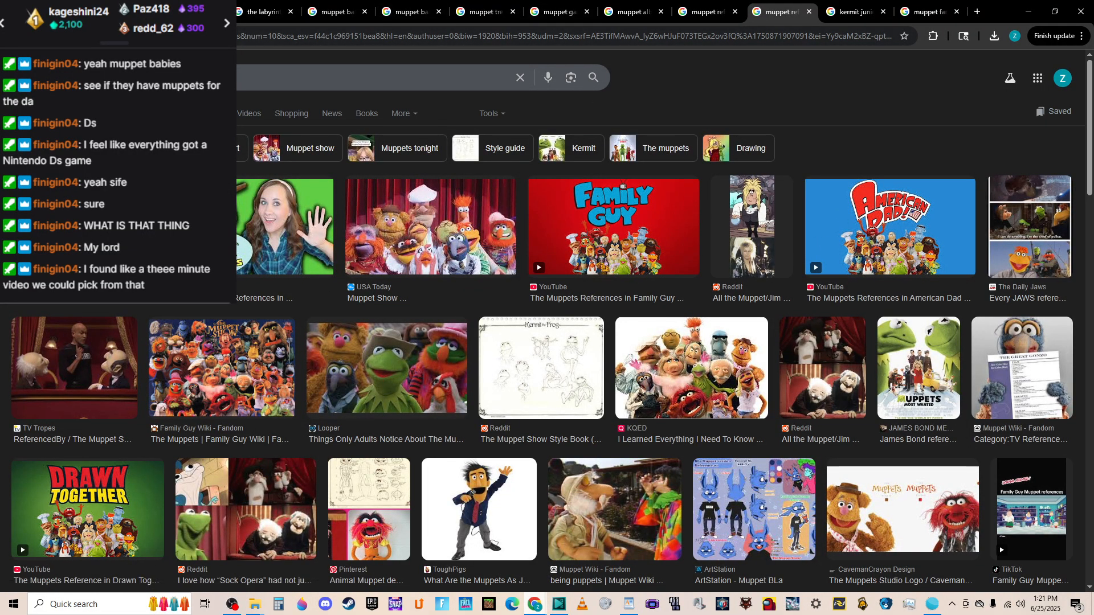
key(ctrl+shift+Tab)
key(ctrl+shift+Tab)
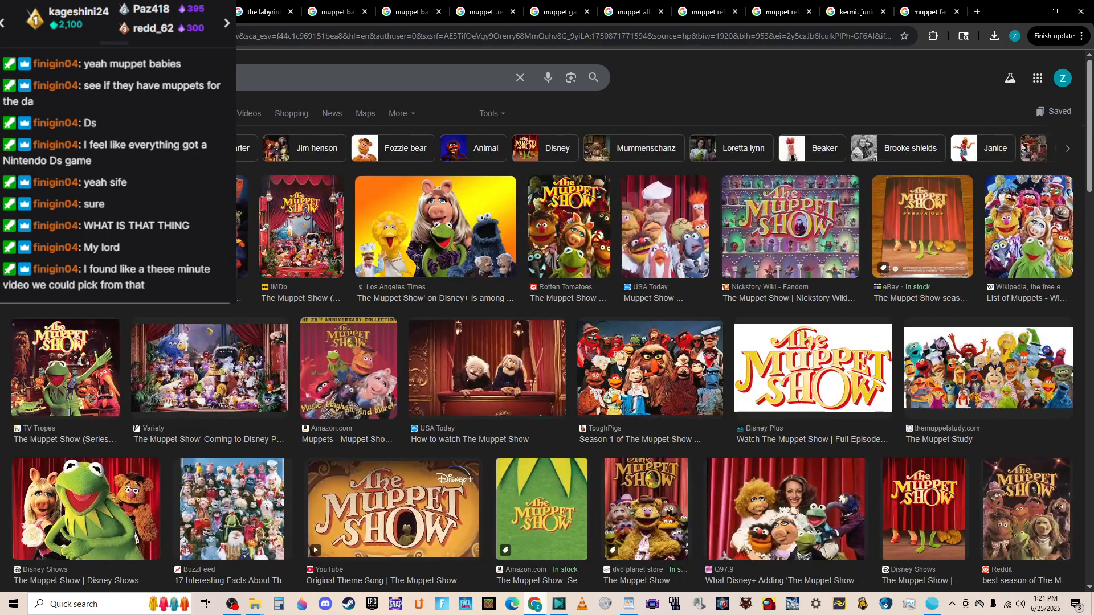
key(ctrl+shift+Tab)
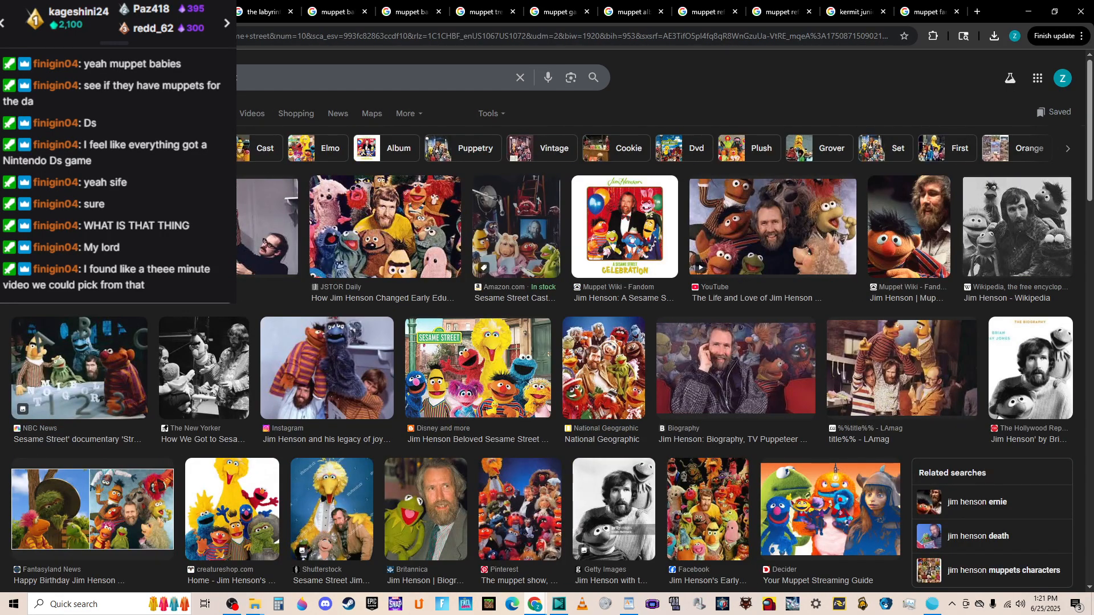
key(ctrl+shift+Tab)
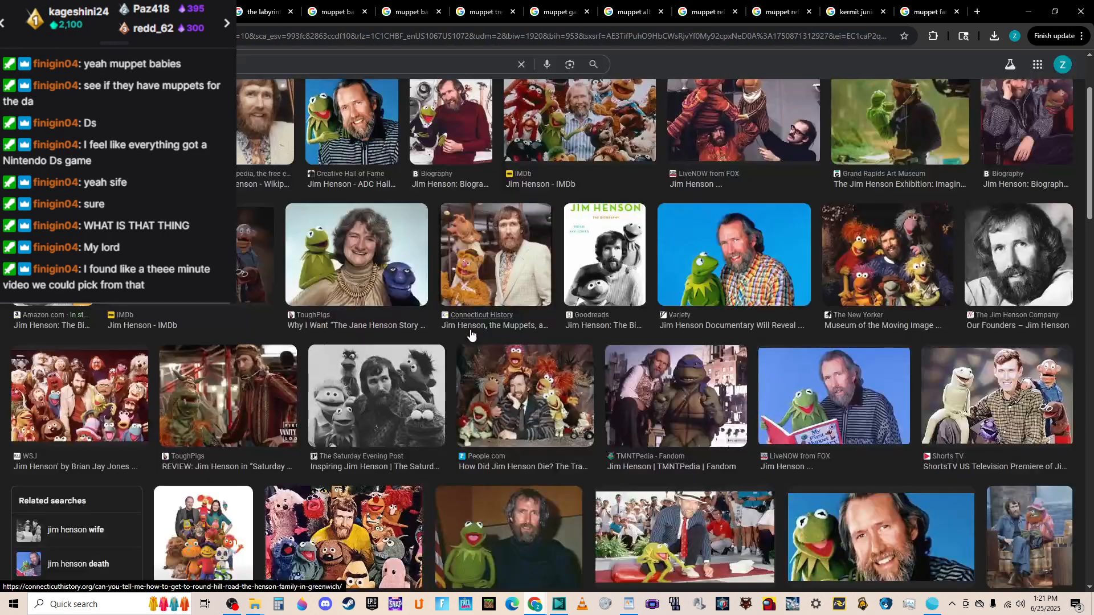
key(ctrl+shift+Tab)
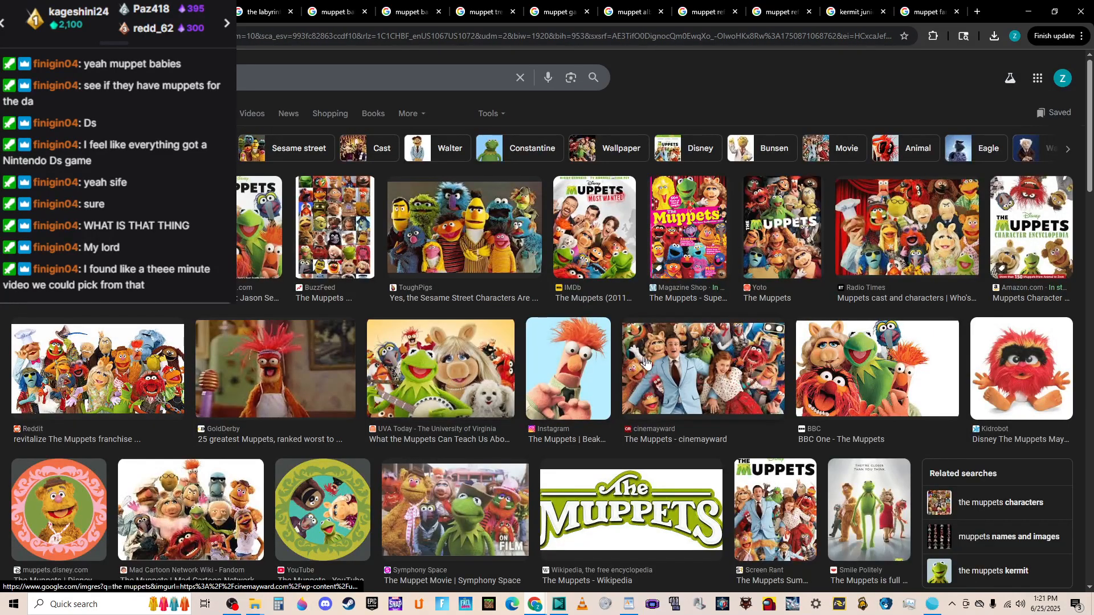
right_click(691, 371)
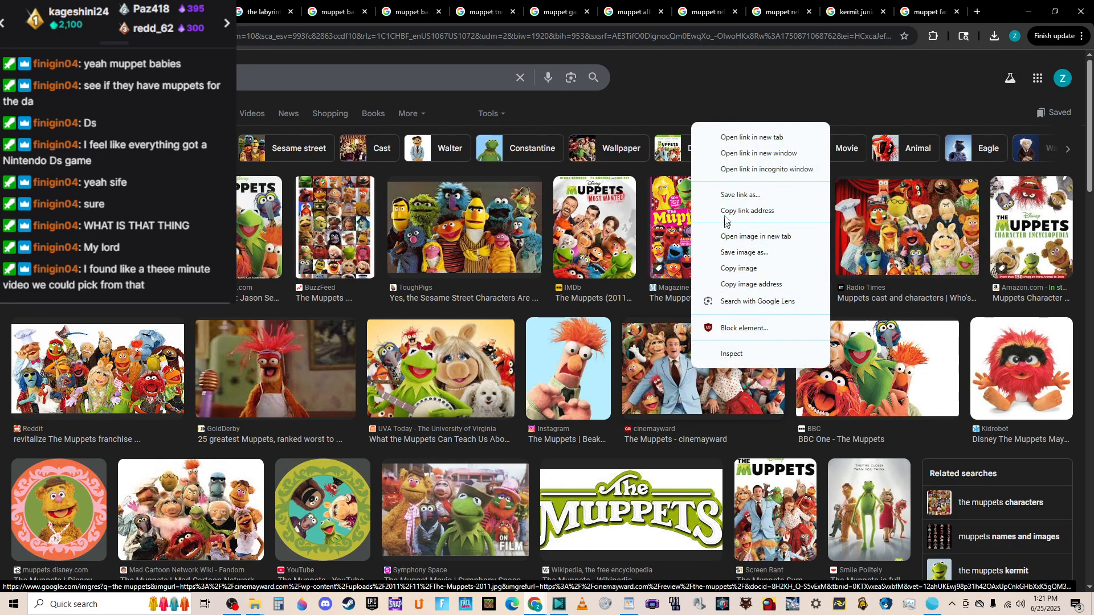
click(746, 142)
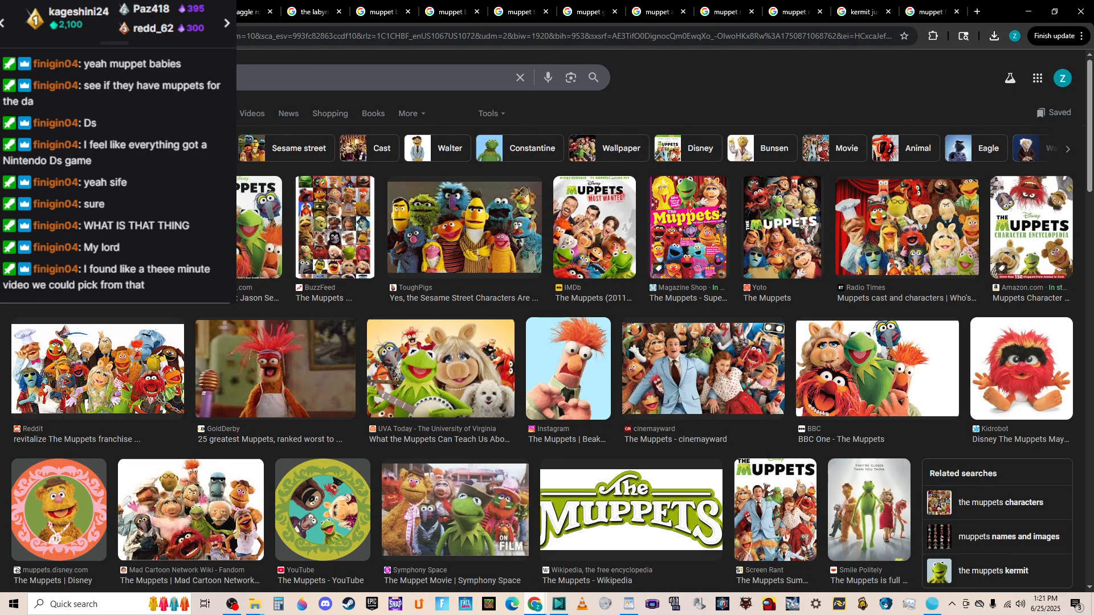
click(904, 7)
drag(904, 4, 949, 5)
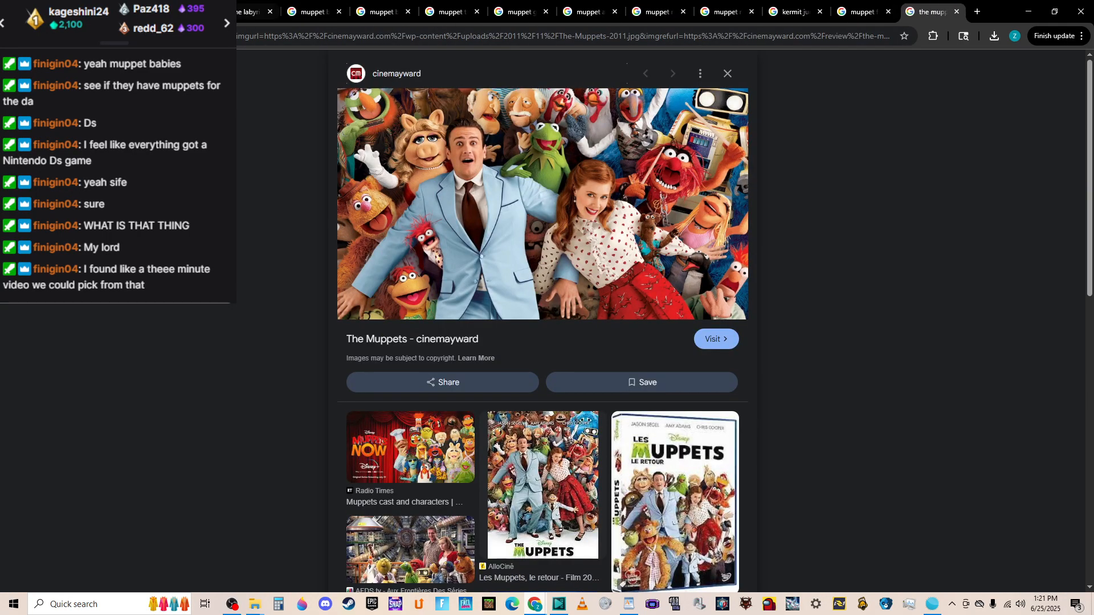
Go back to the Jim Henson Sesame Street image results, switch to VSDC and play the footage on to about 02:55.
key(ctrl+shift+Tab)
key(ctrl+shift+Tab)
key(ctrl+shift+Tab)
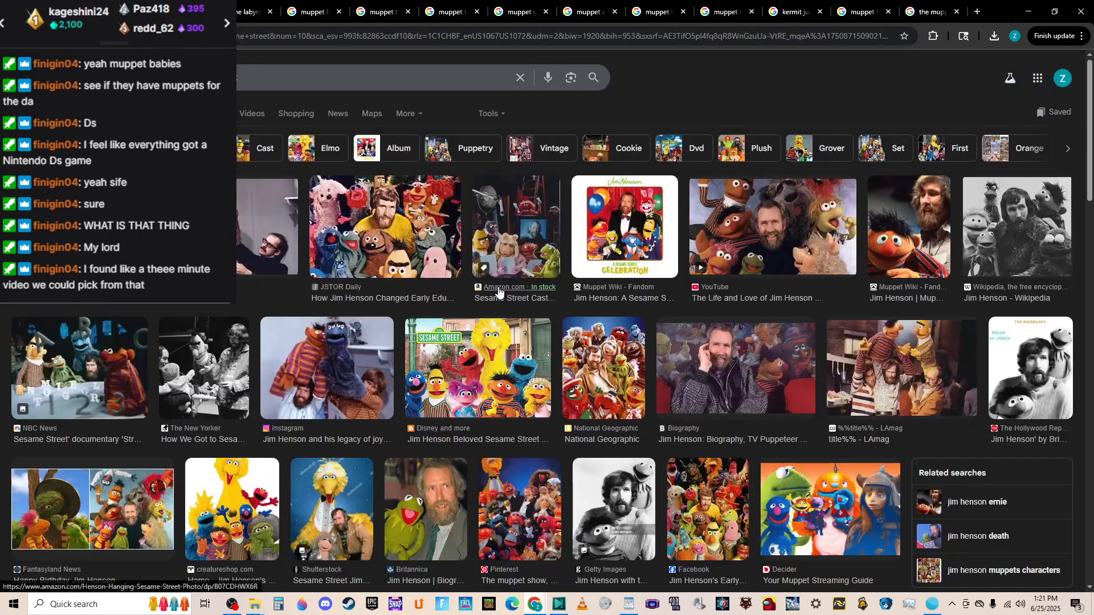
key(alt+Tab)
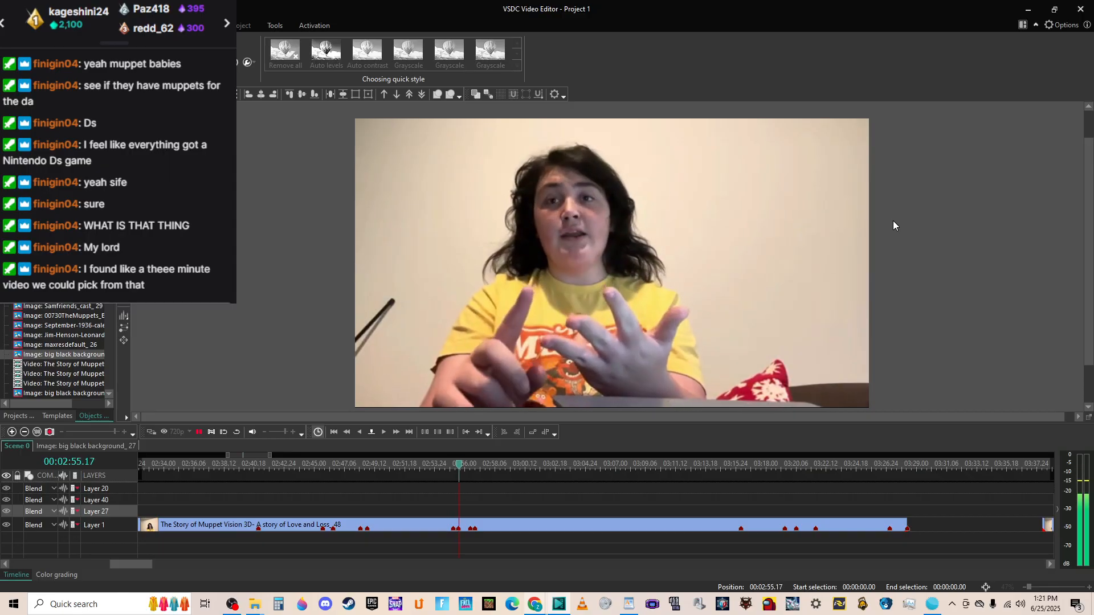
Switch to Chrome, open Google Images in a new tab and search for the Muppets sitcom.
key(alt+Tab)
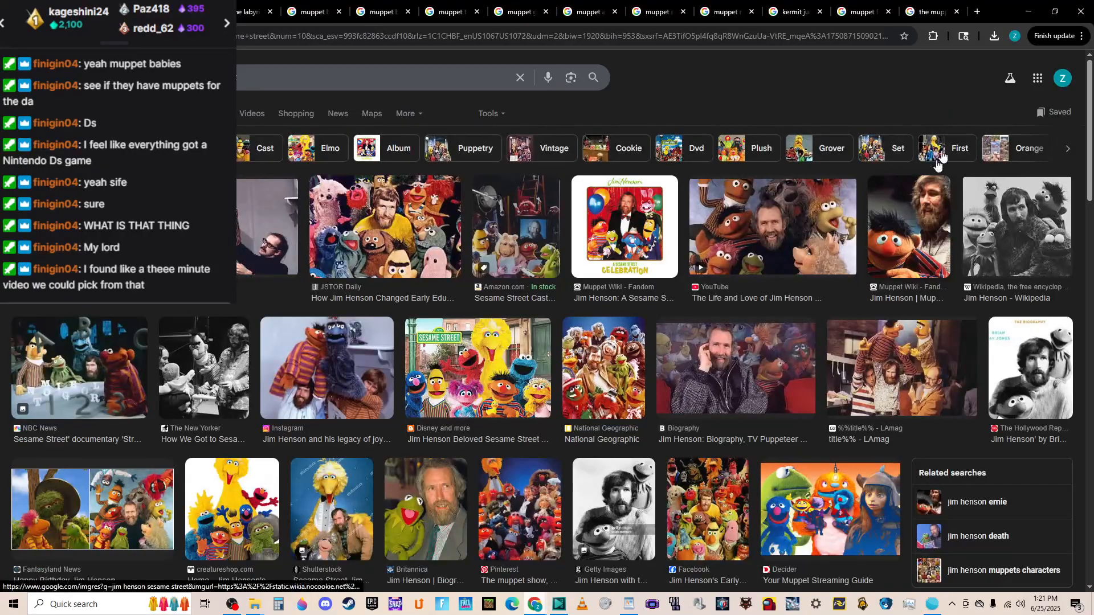
click(975, 12)
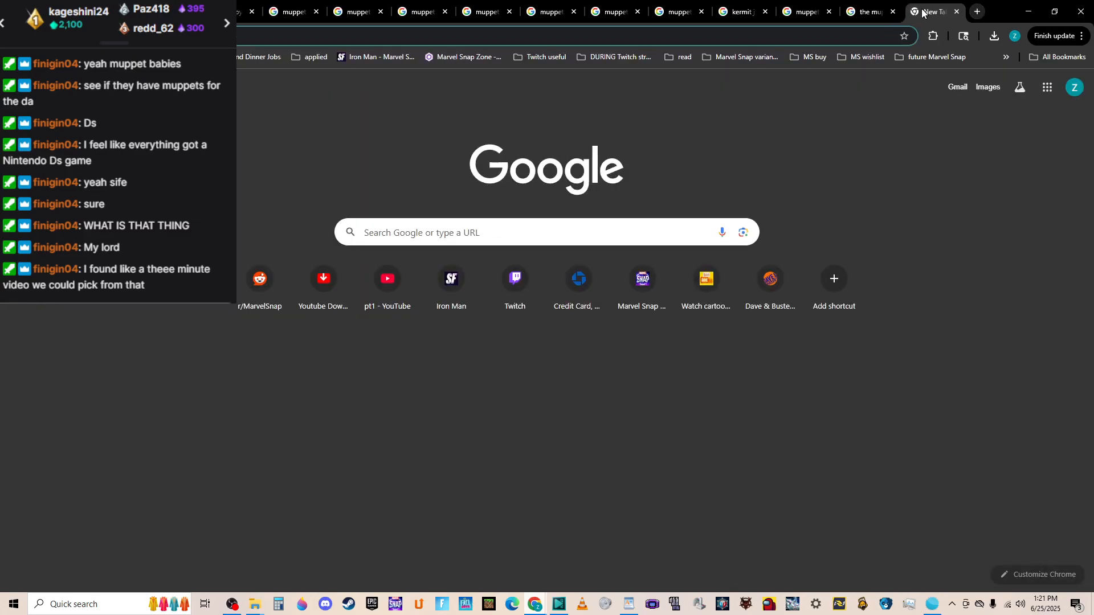
click(984, 89)
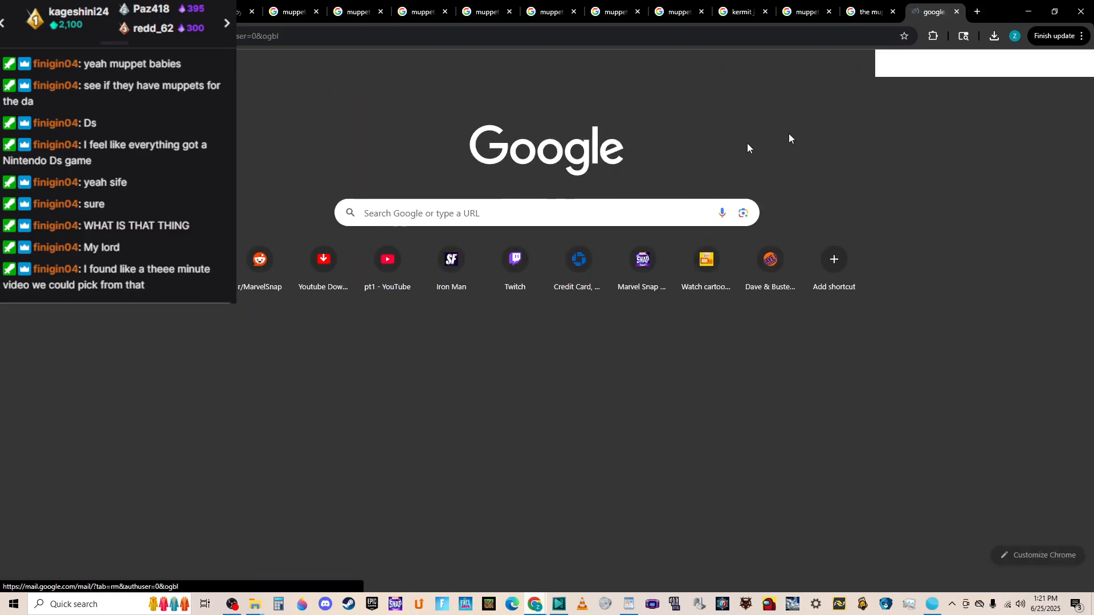
click(440, 279)
text(m)
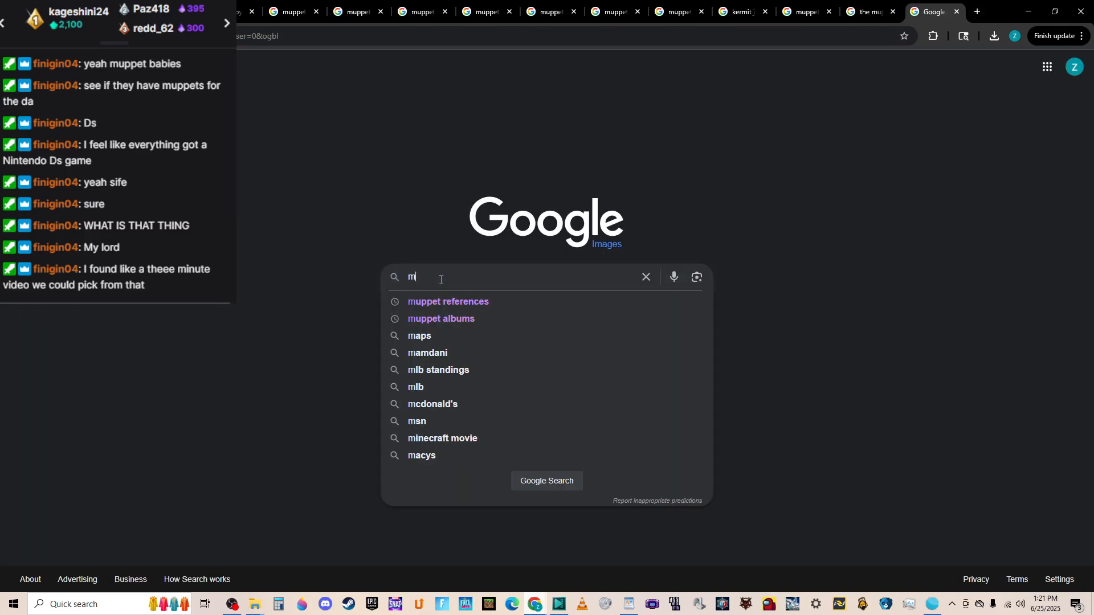
text(uppets show)
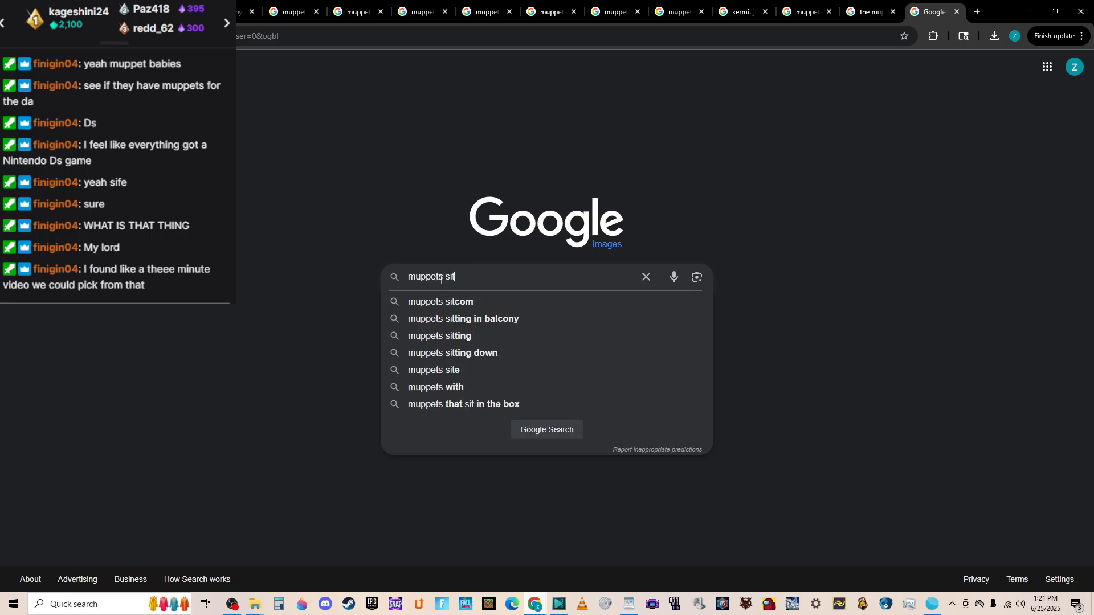
key(Return)
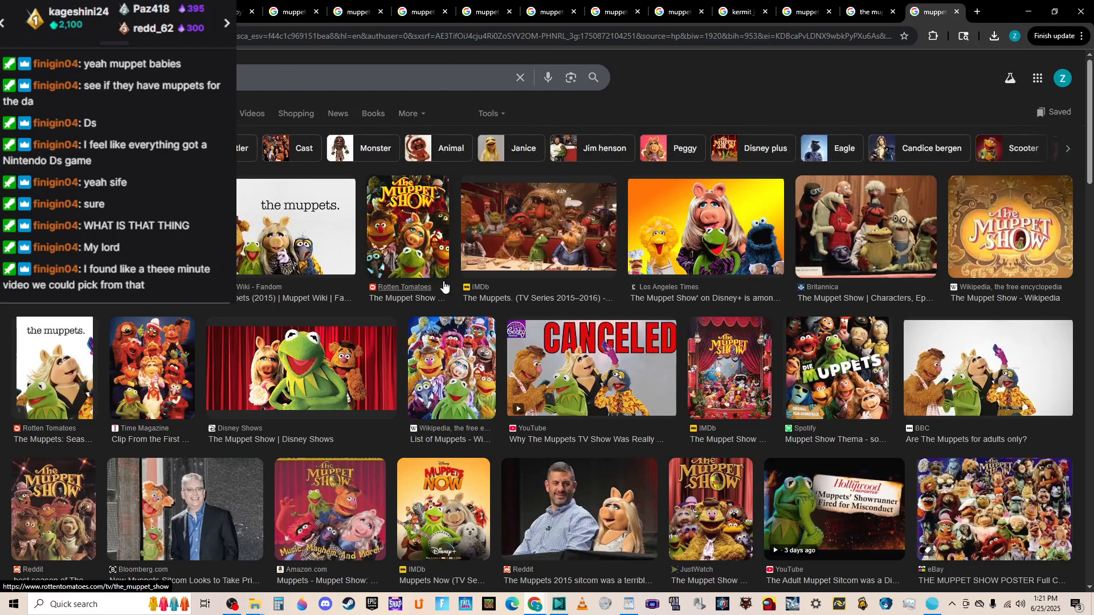
Switch to VSDC and play the footage onward, pausing at about 03:11.
key(alt+Tab)
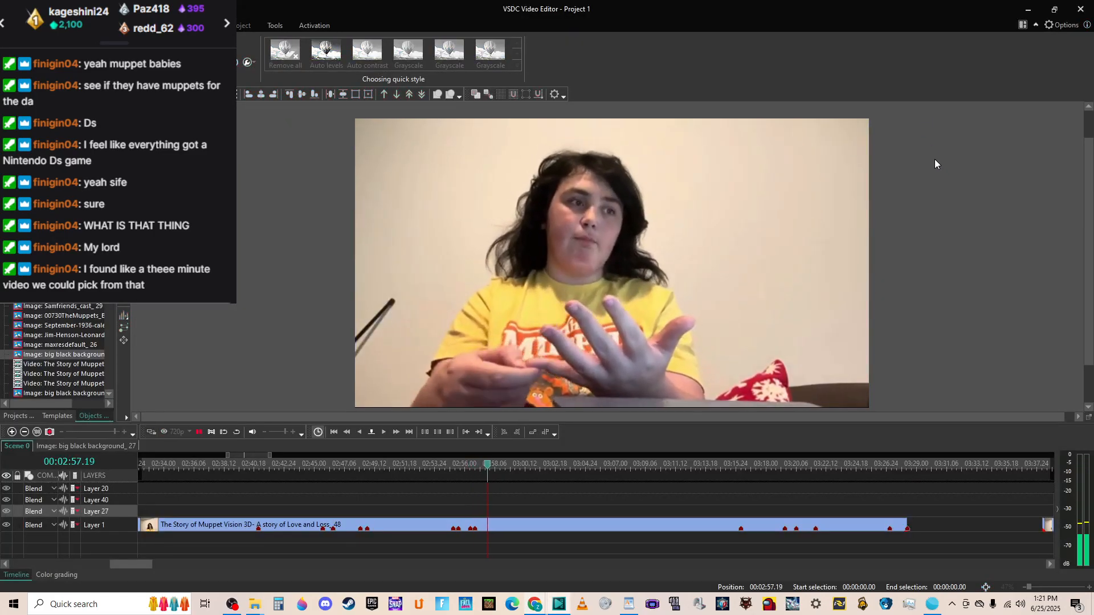
click(460, 468)
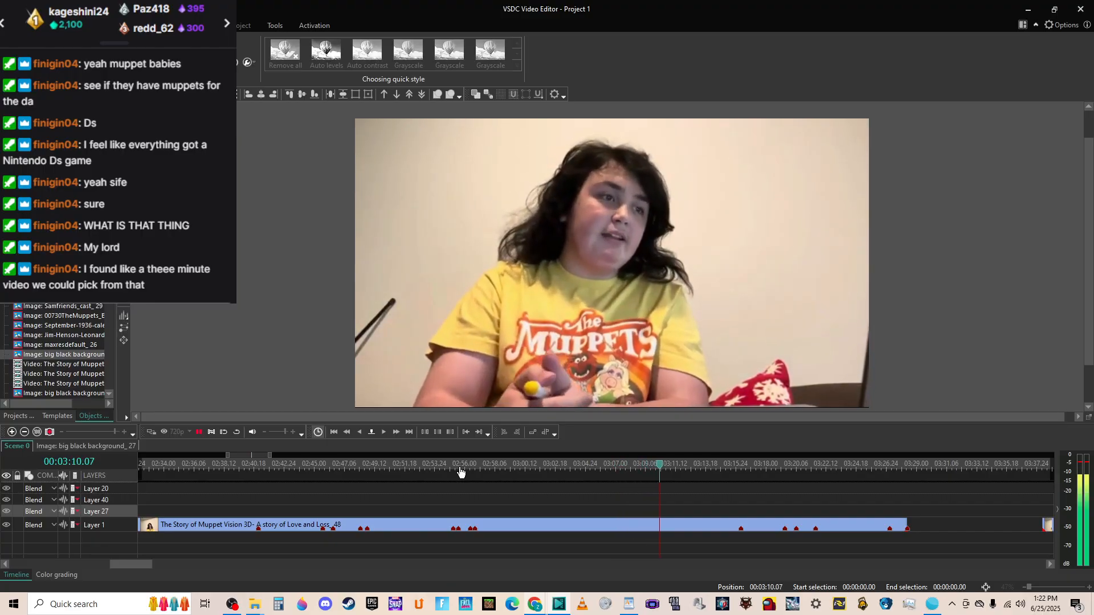
key(space)
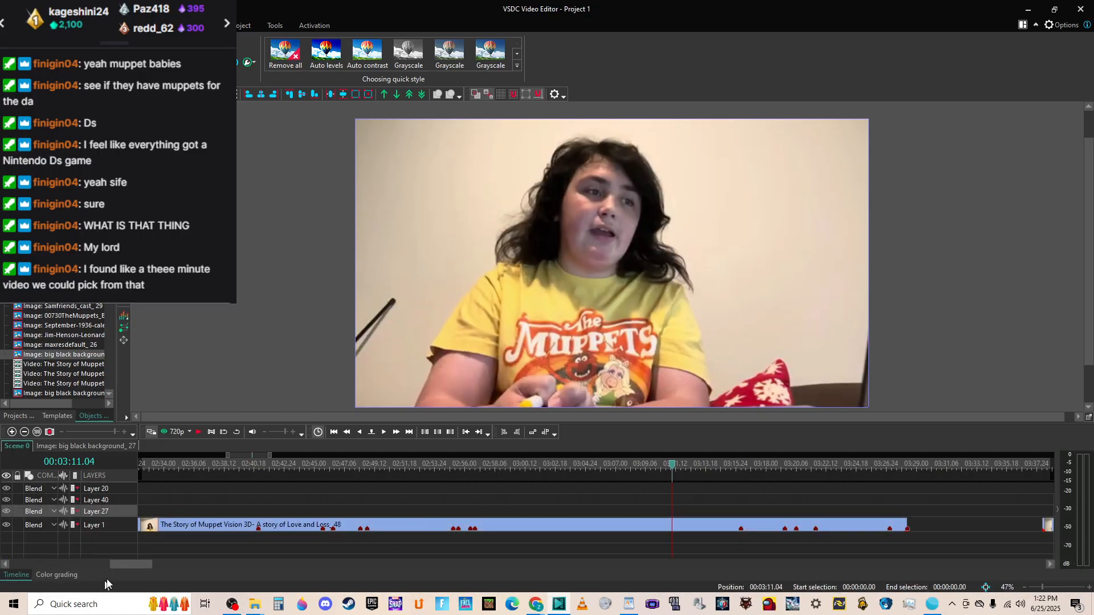
Move the playhead back to about 02:58 on the timeline and replay the narration from there.
drag(115, 569, 111, 569)
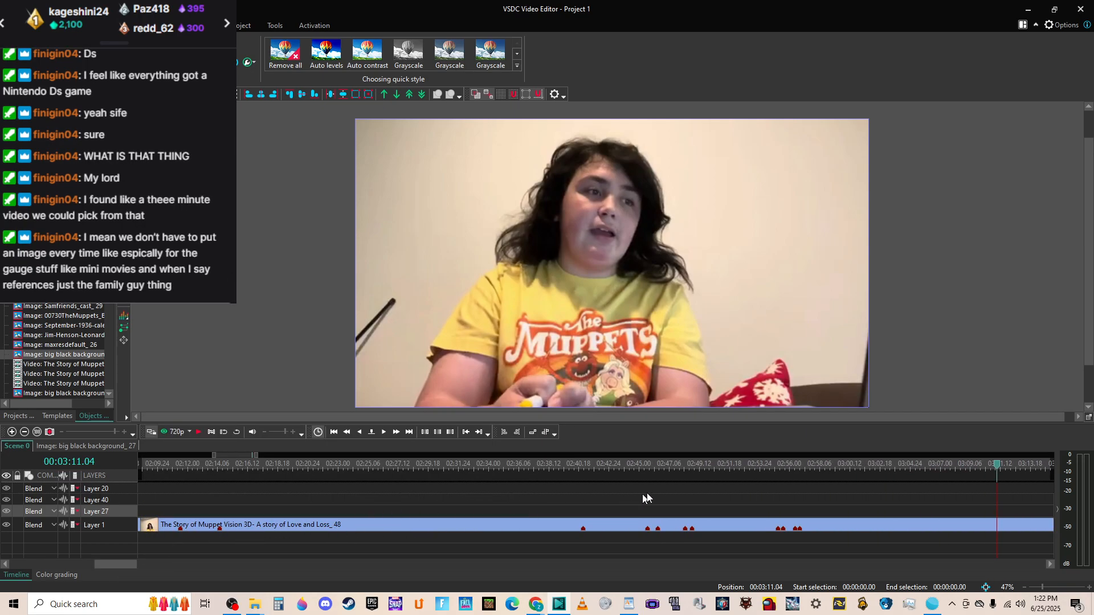
mouse_move(743, 526)
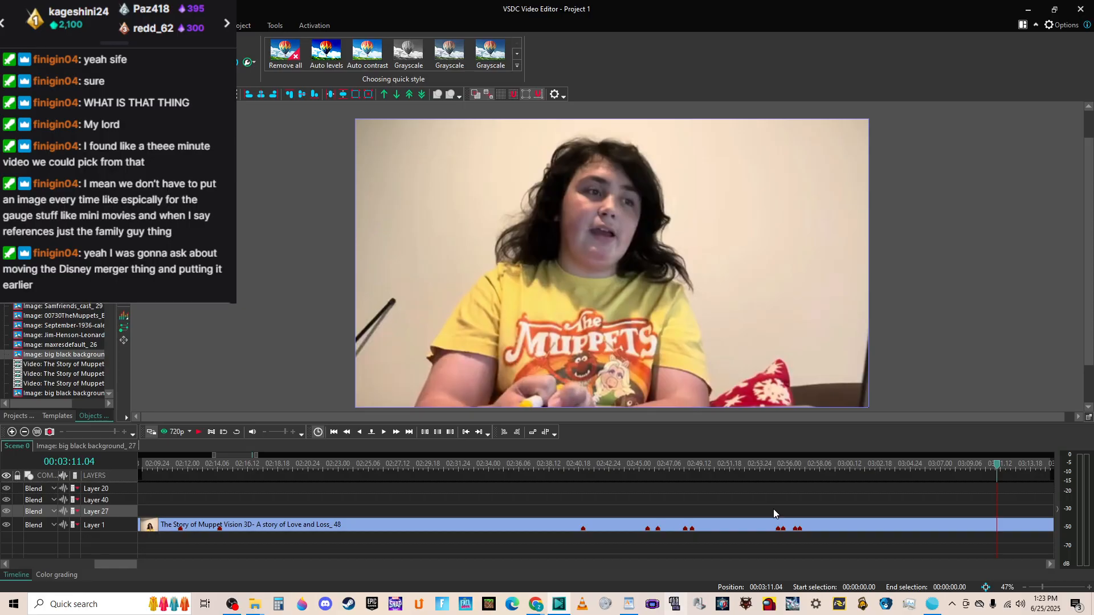
key(space)
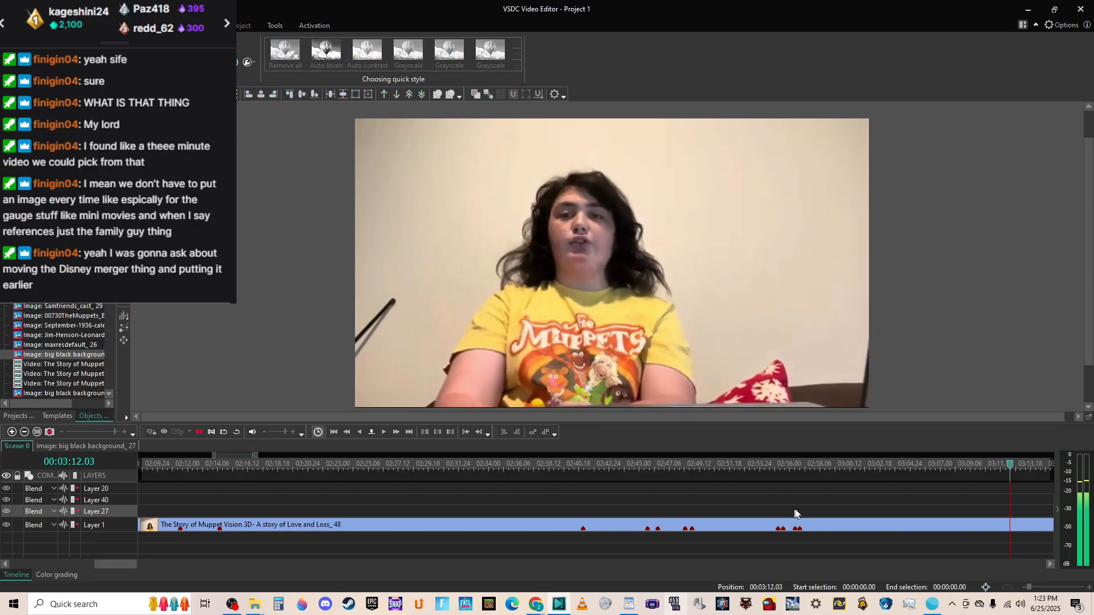
key(space)
click(821, 468)
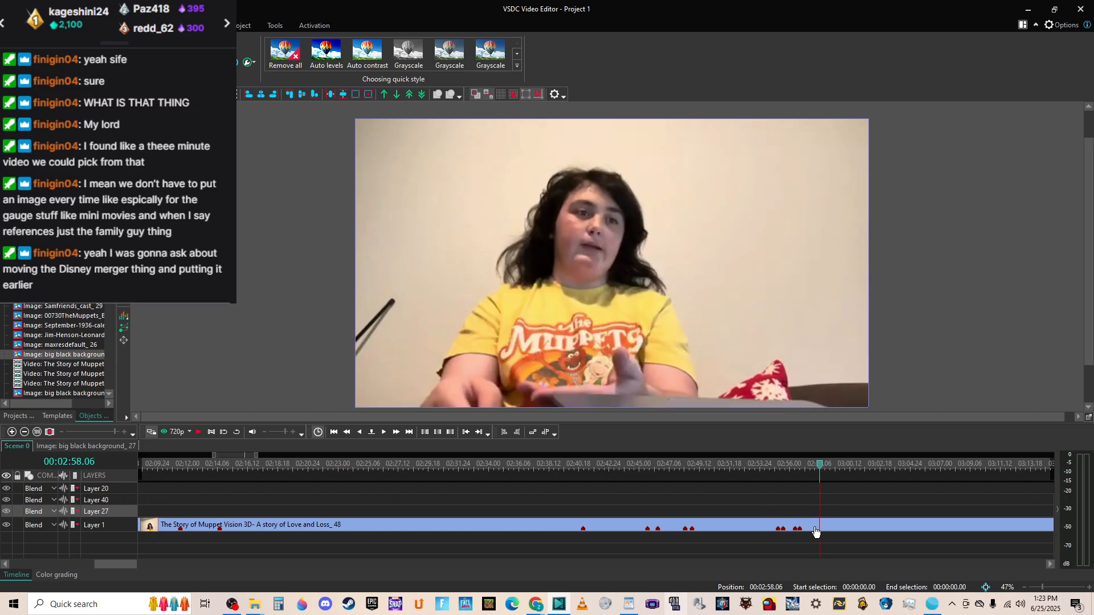
key(space)
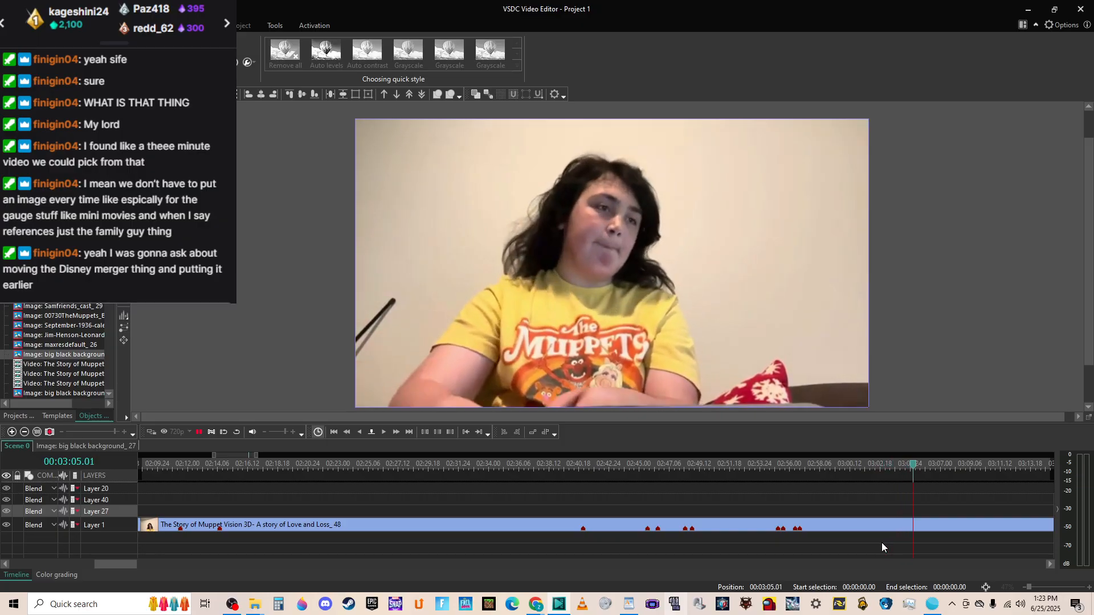
Pause the playback at about 03:05 and select the long narration clip on Layer 1.
key(space)
right_click(917, 530)
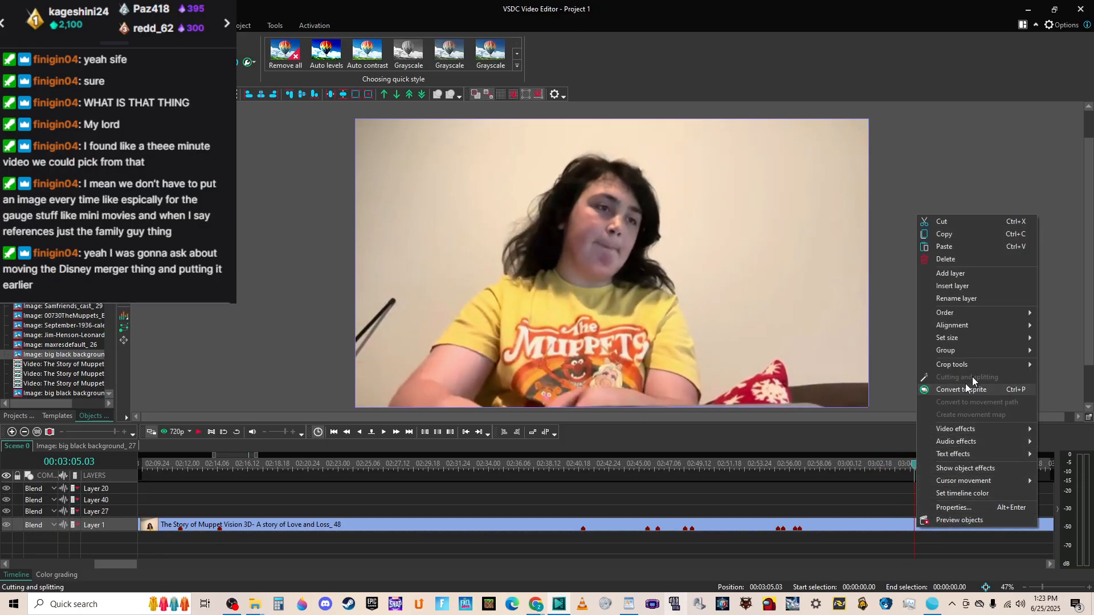
click(929, 527)
right_click(929, 529)
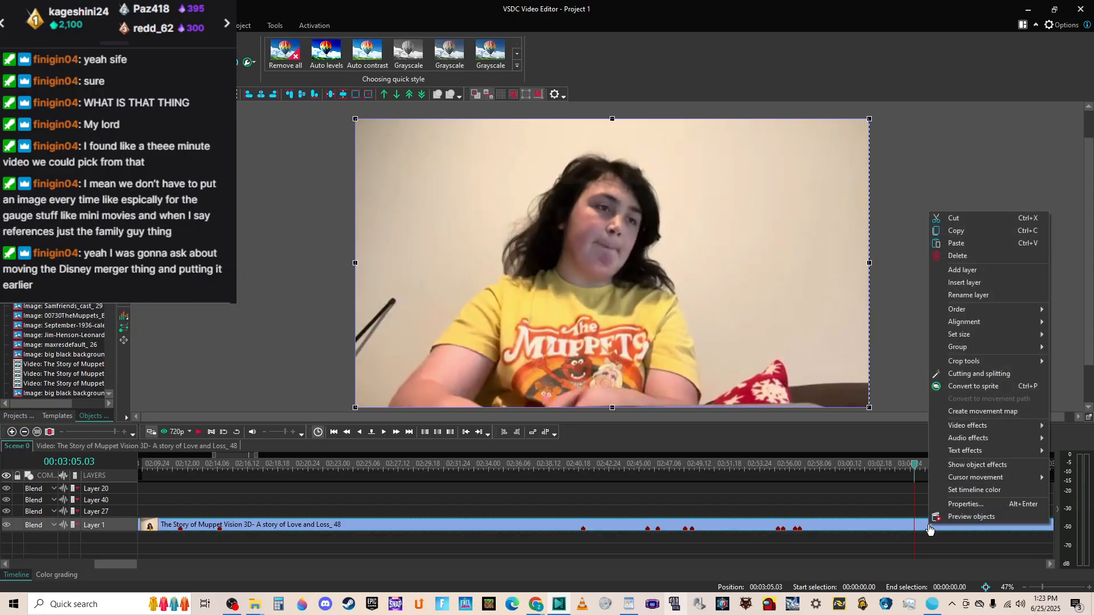
click(979, 374)
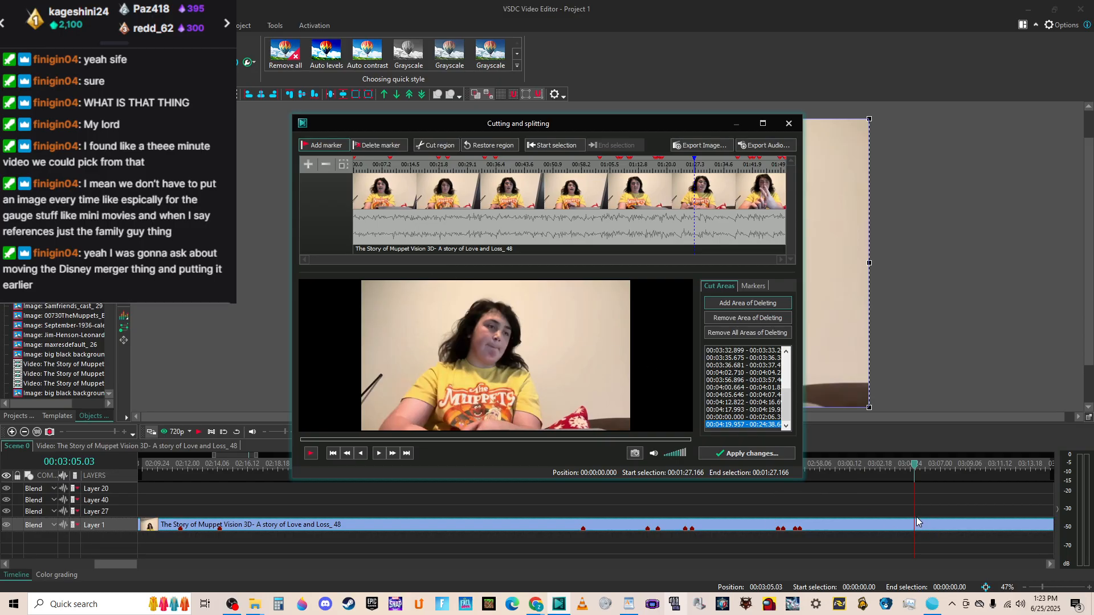
click(534, 174)
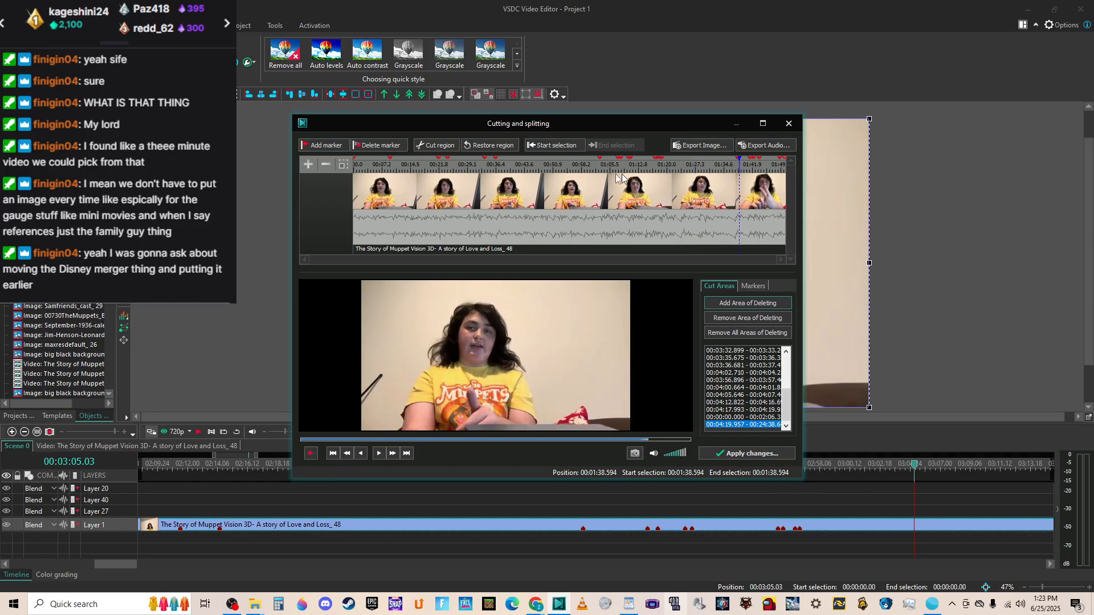
click(789, 123)
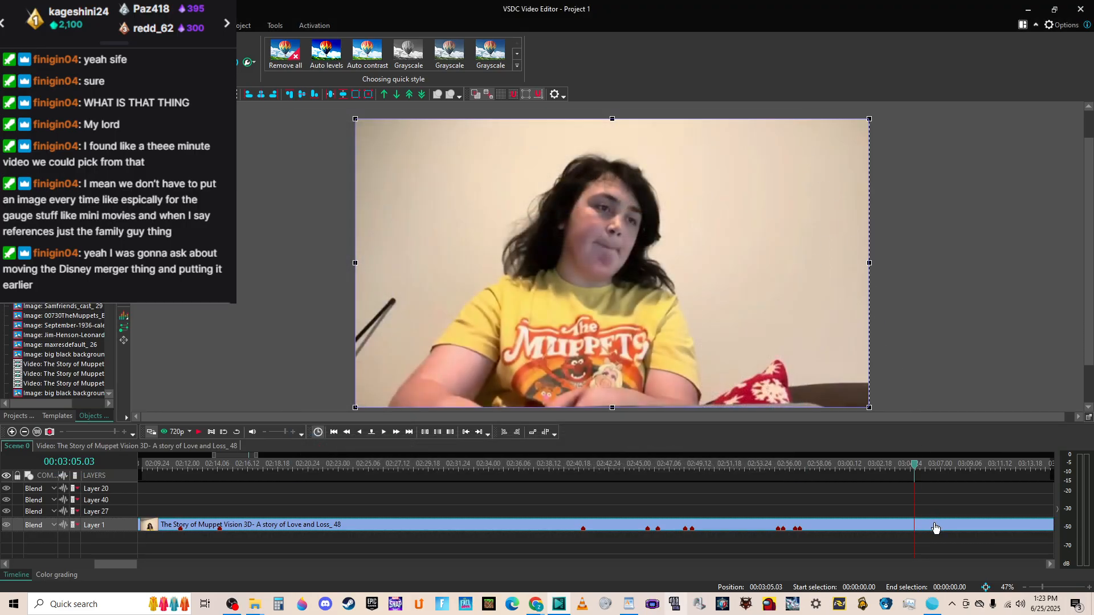
right_click(935, 528)
click(968, 383)
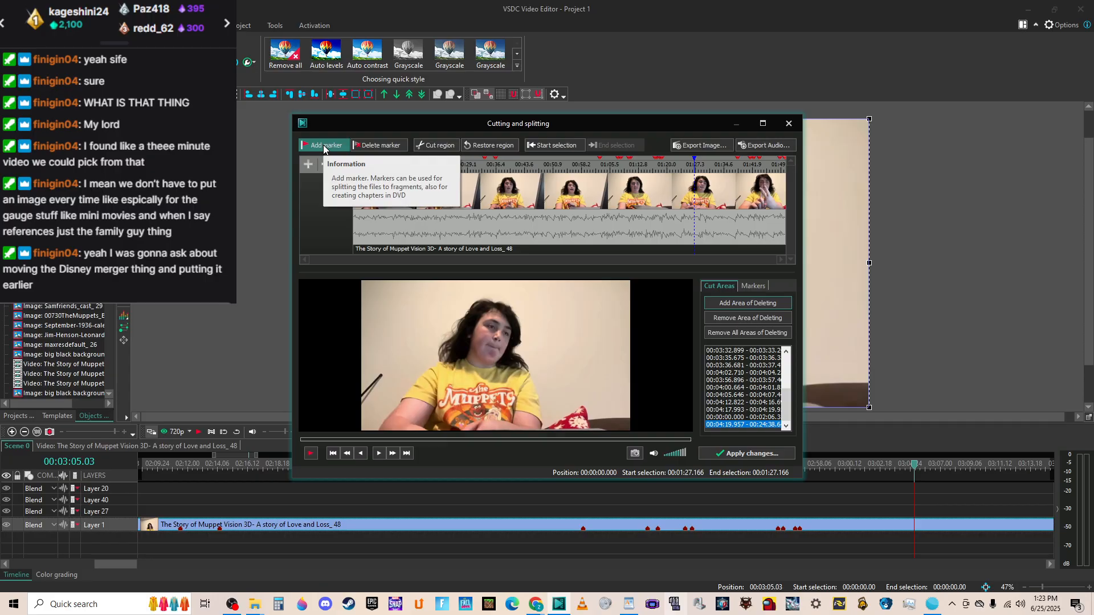
key(space)
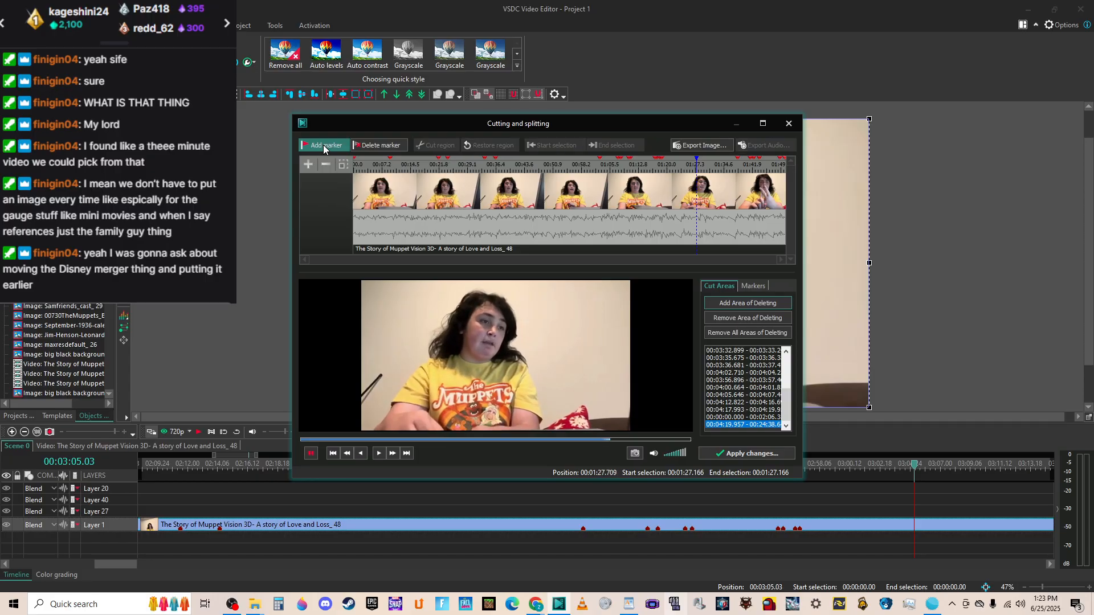
click(746, 452)
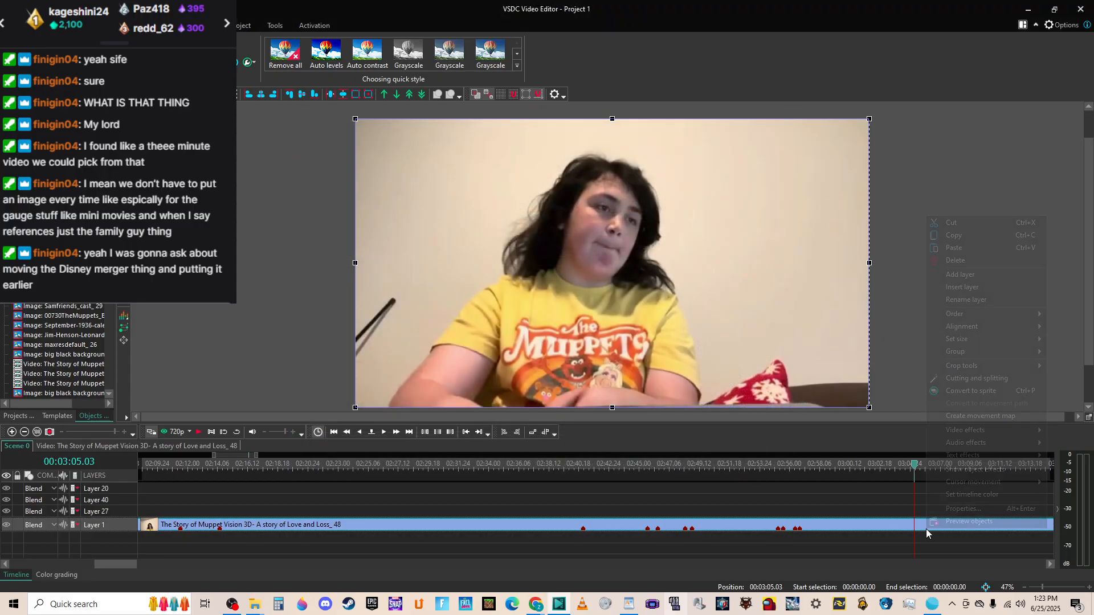
Add a marker to the narration clip at 03:05.03 and split the file at its markers, removing the source object.
right_click(926, 533)
click(968, 378)
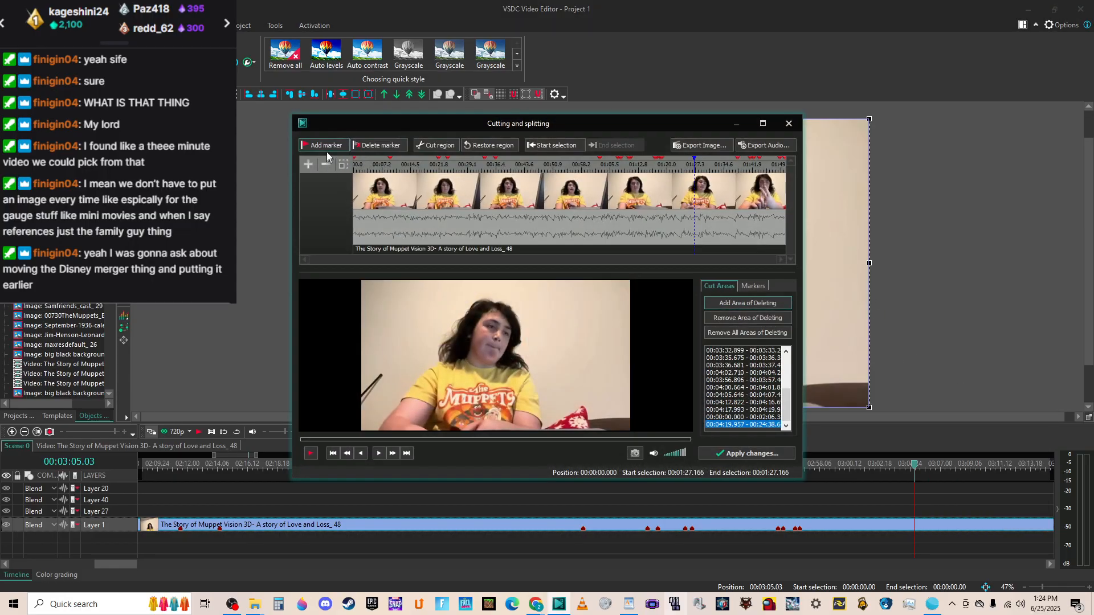
click(747, 453)
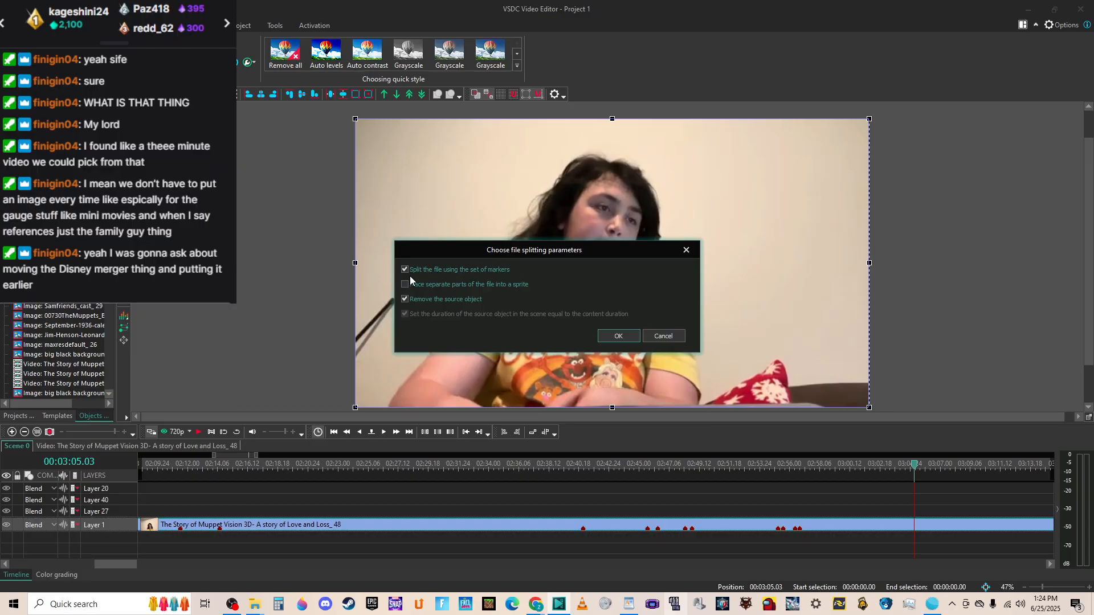
click(616, 335)
click(924, 504)
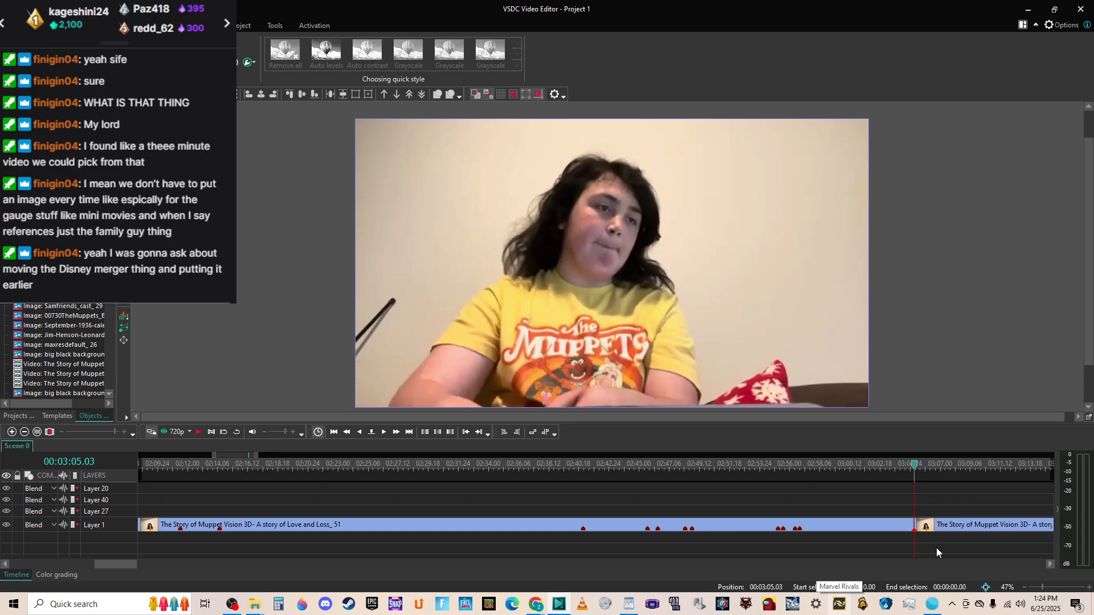
mouse_move(939, 531)
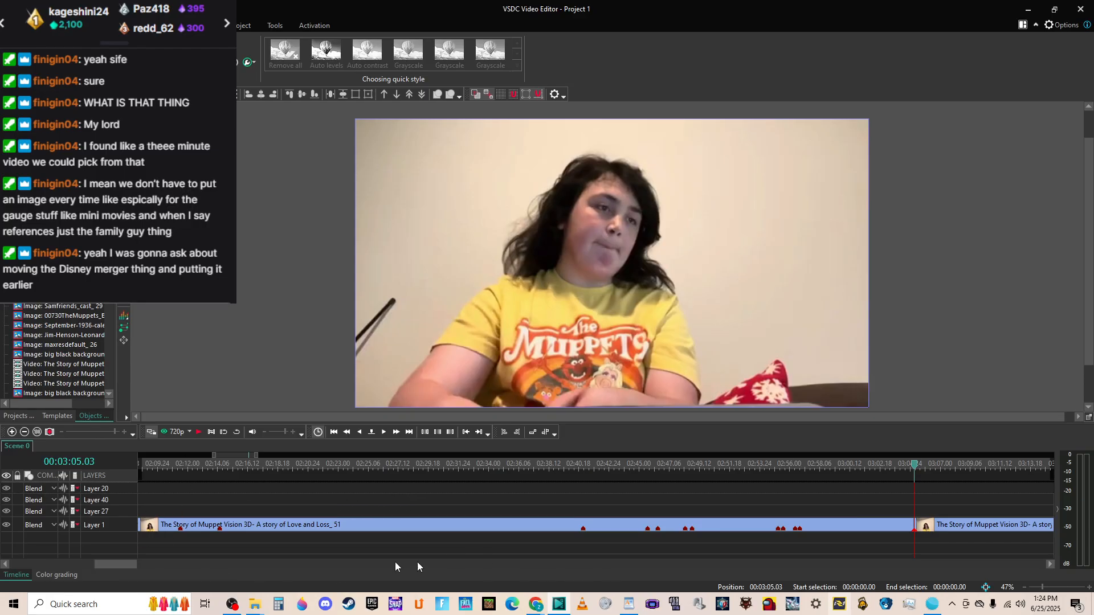
Play the footage on from the split to about 03:31 and move the following narration clip back to close the gap.
drag(113, 565, 146, 566)
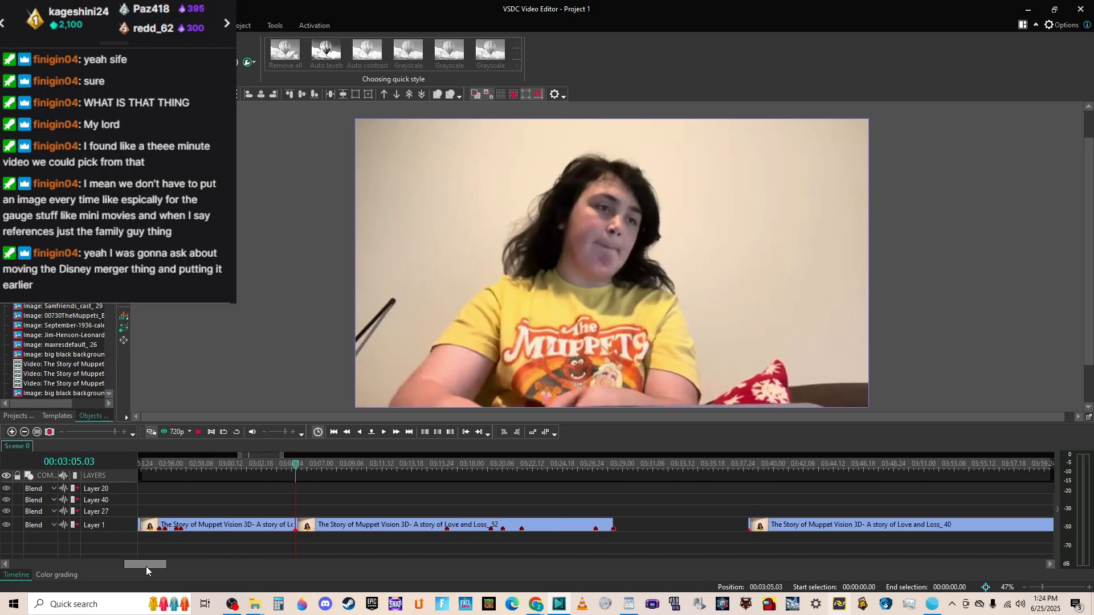
key(space)
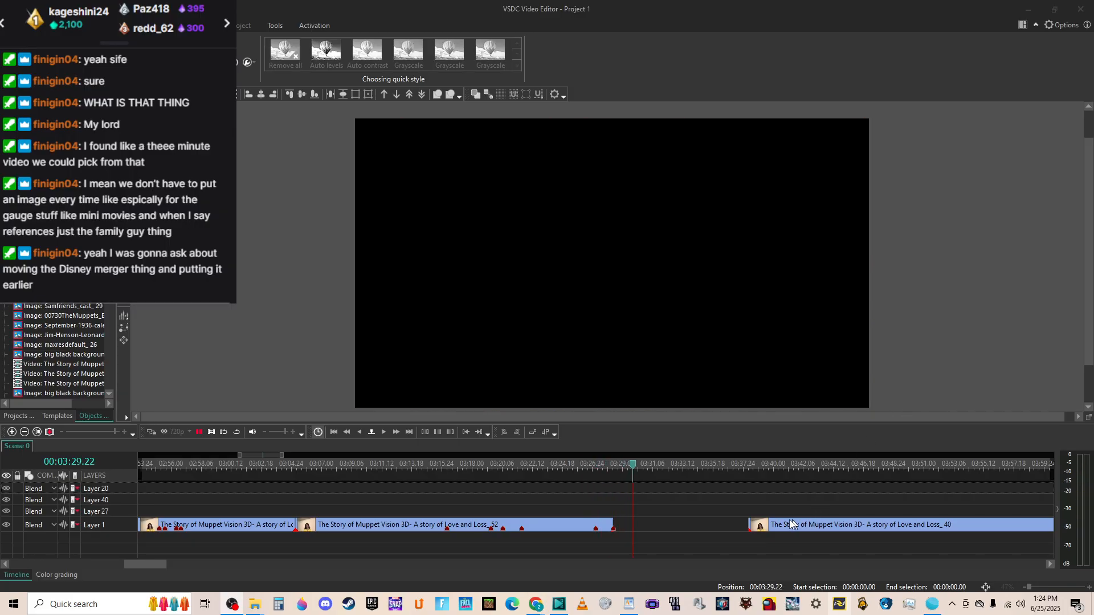
click(850, 317)
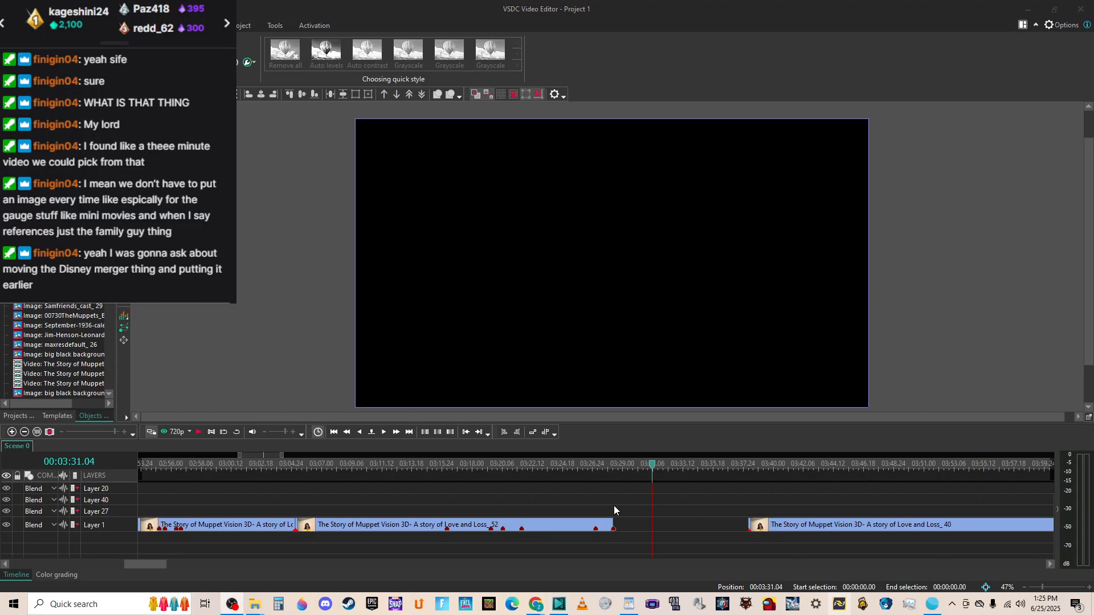
drag(781, 530, 645, 528)
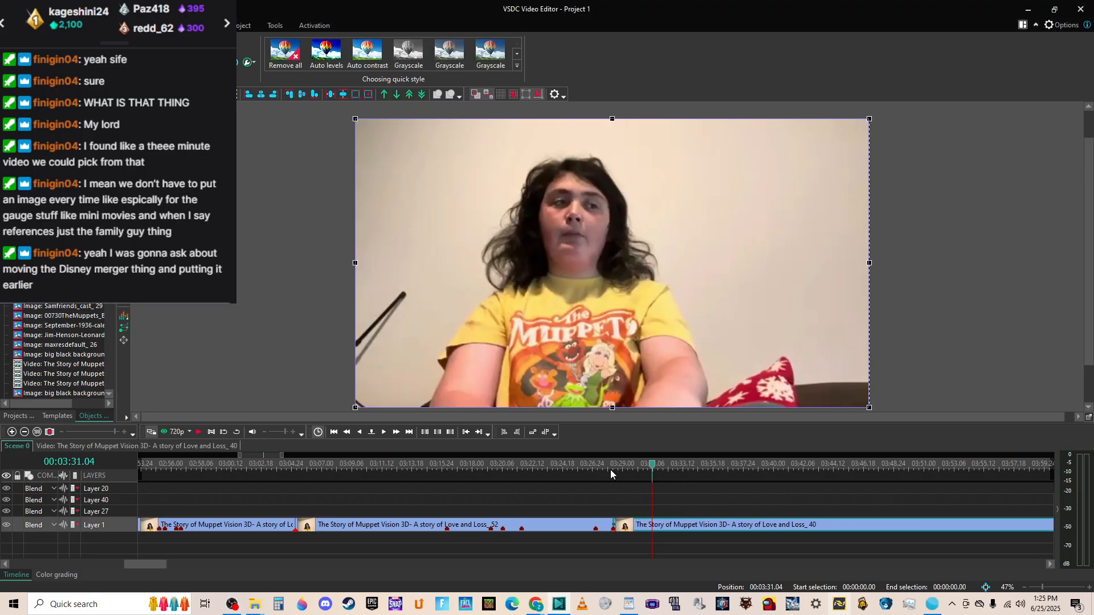
Replay the join between the two narration clips from about 03:25, pausing at about 03:33.
click(610, 470)
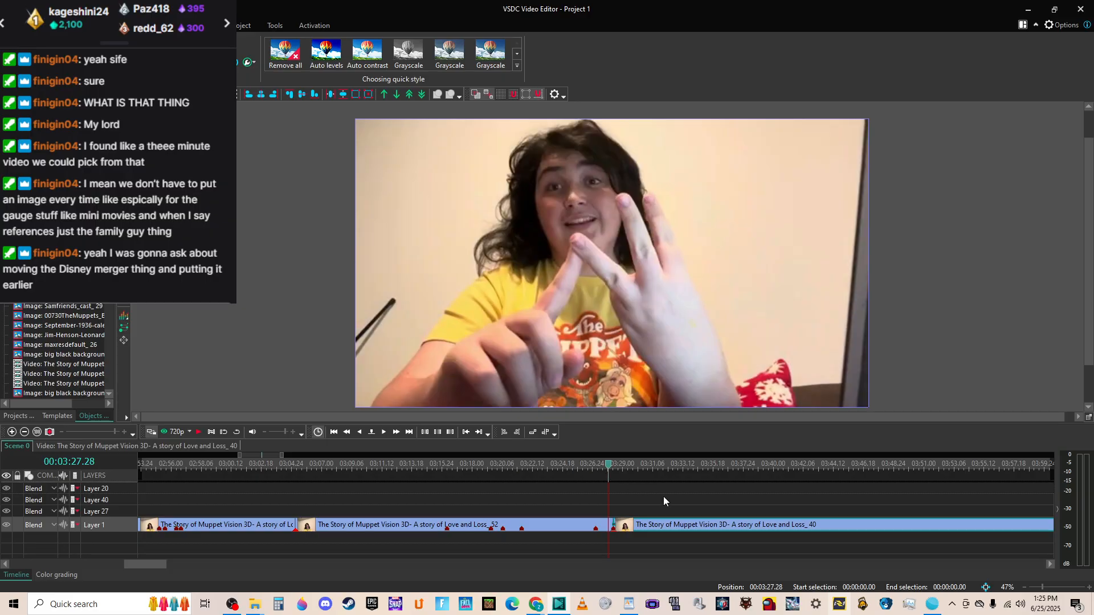
click(574, 470)
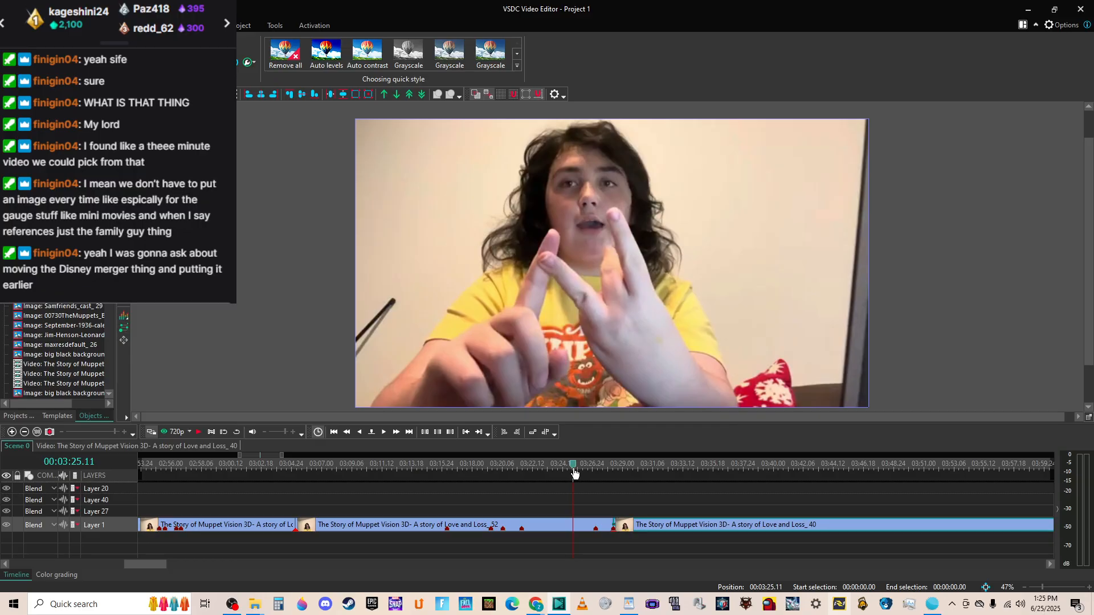
key(space)
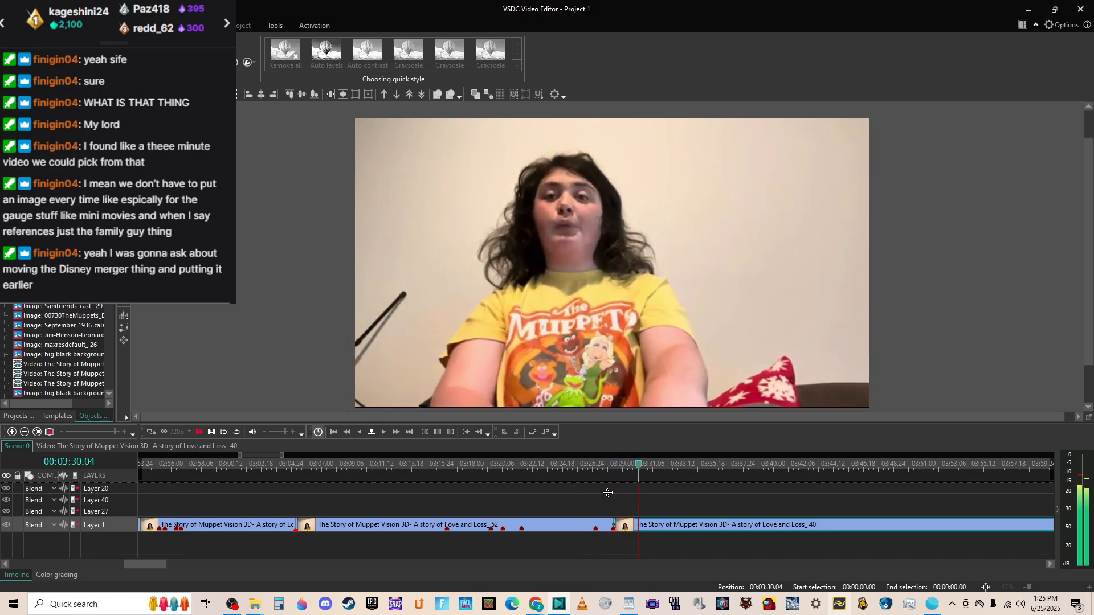
key(space)
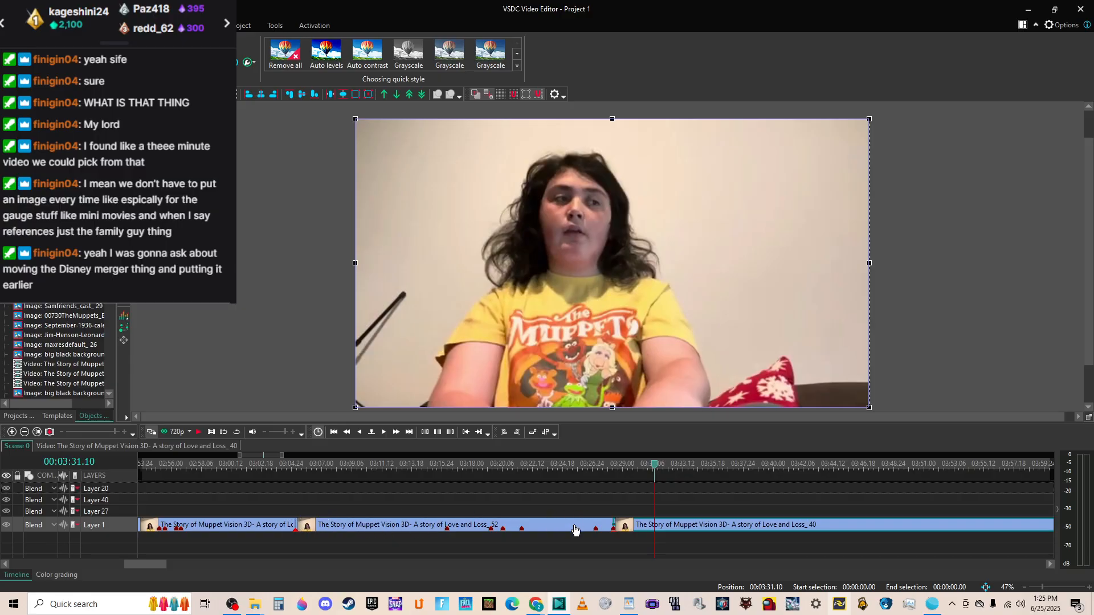
mouse_move(574, 530)
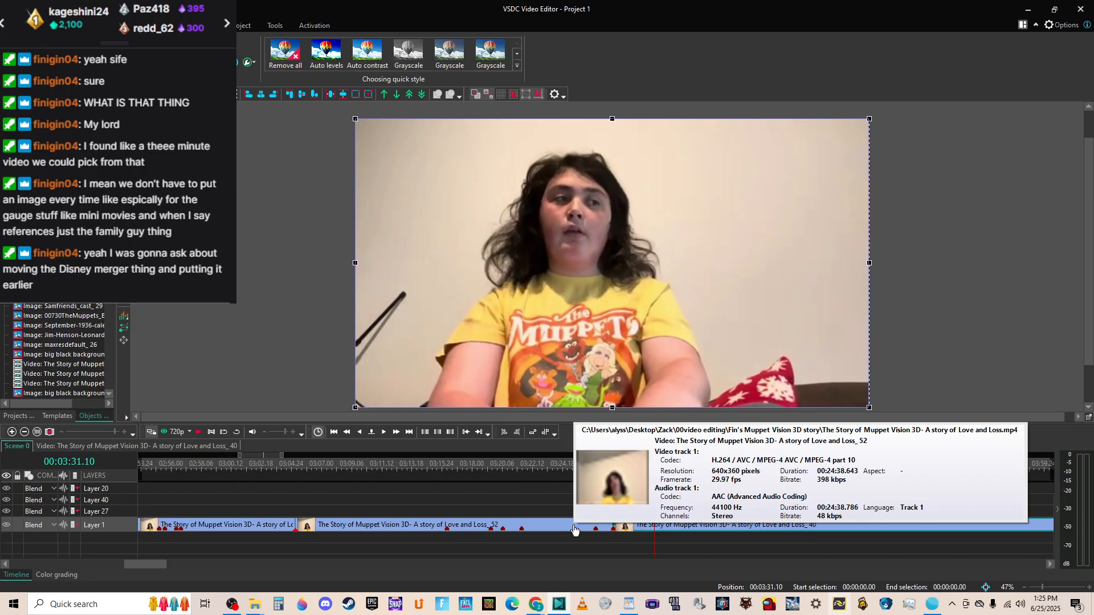
key(space)
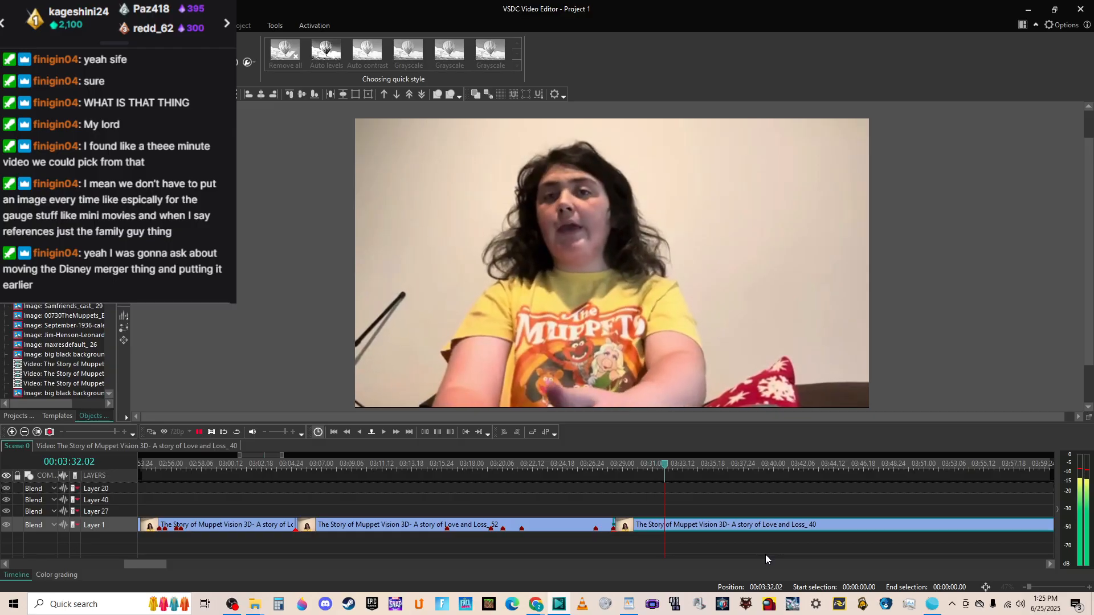
key(space)
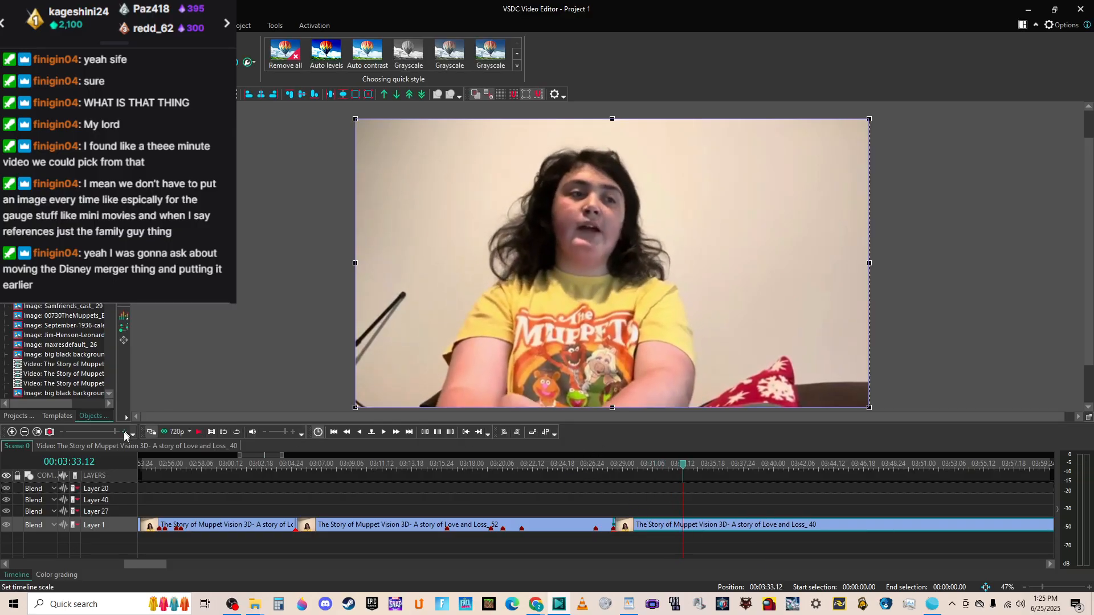
Move the playhead to about 01:44 at the end of the placed images and select the final narration clips on Layer 1.
click(94, 433)
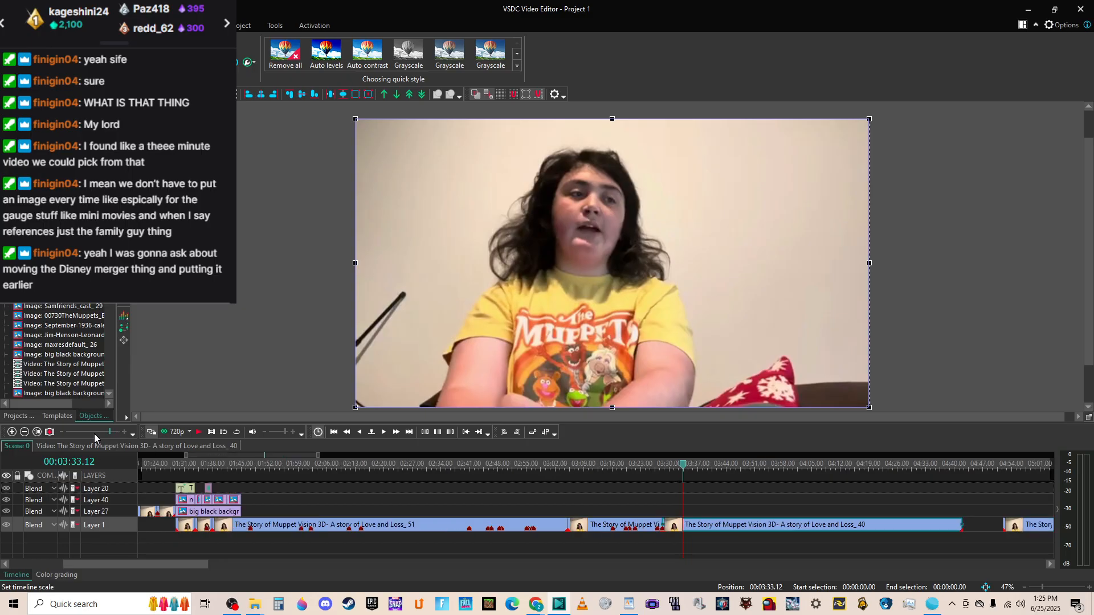
click(242, 469)
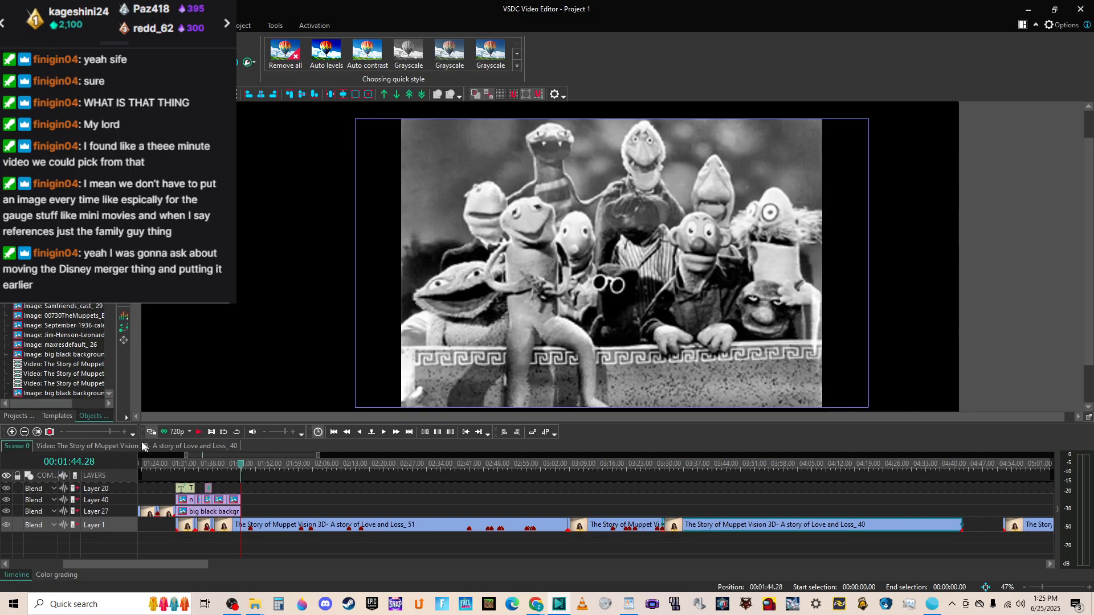
drag(87, 429, 83, 429)
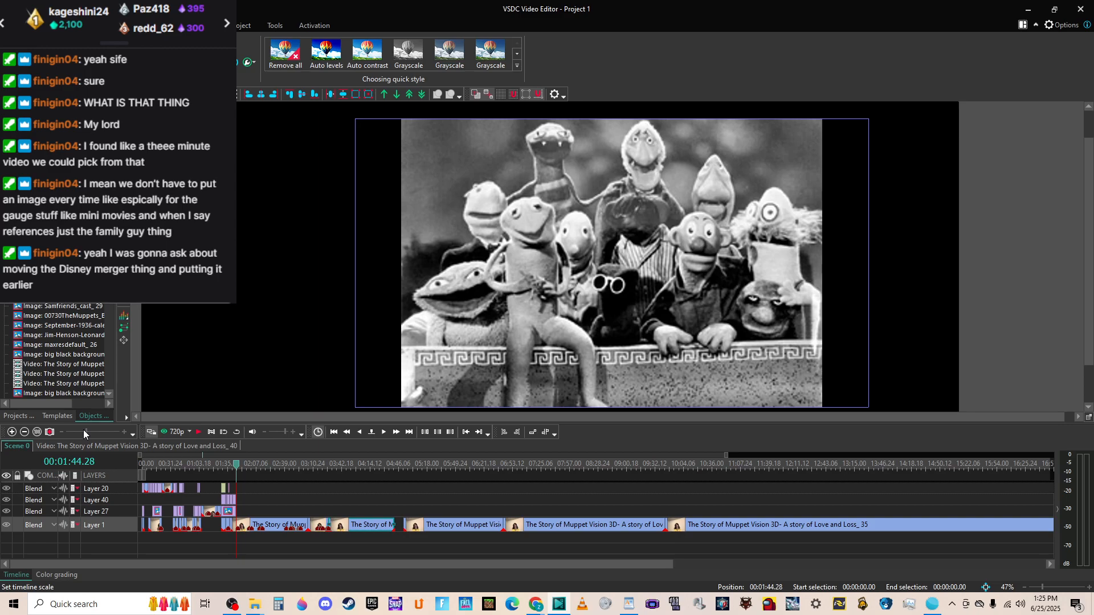
click(96, 432)
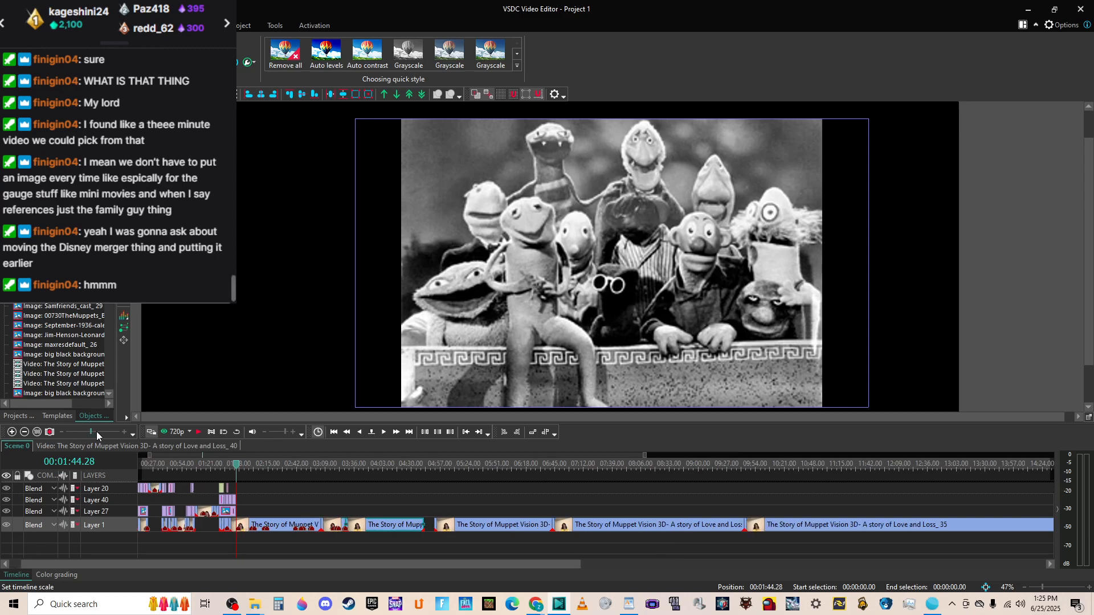
click(96, 432)
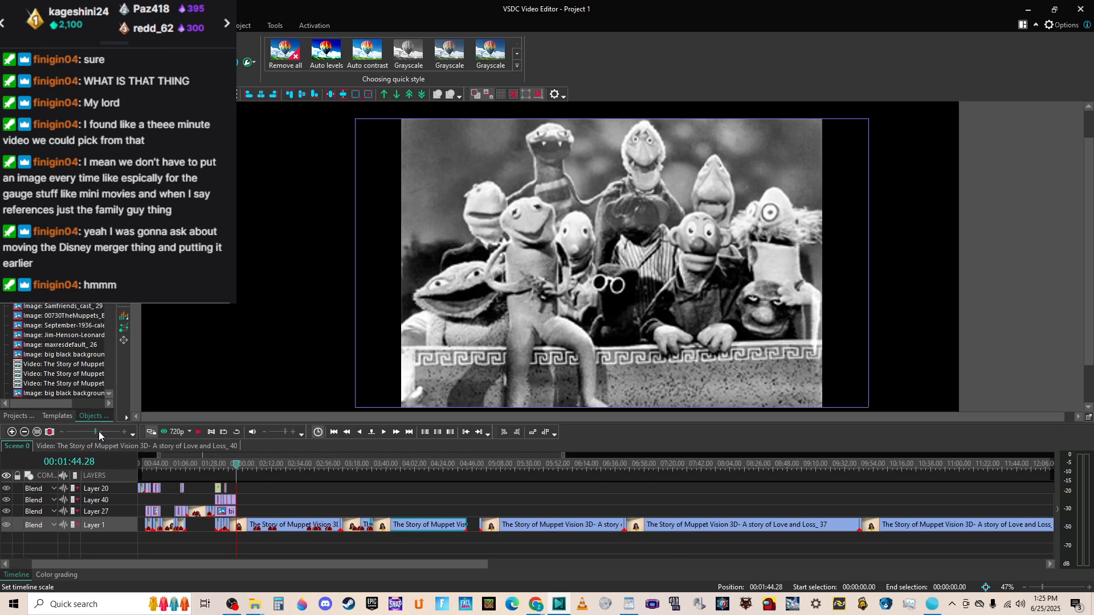
click(97, 429)
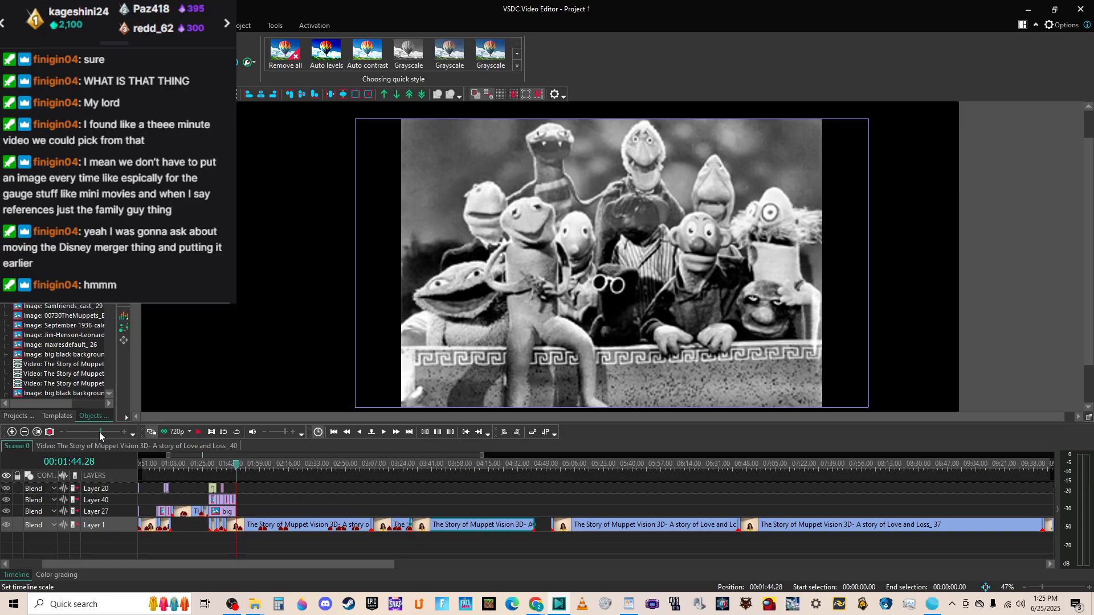
drag(99, 432, 74, 431)
drag(187, 565, 236, 571)
drag(309, 539, 511, 519)
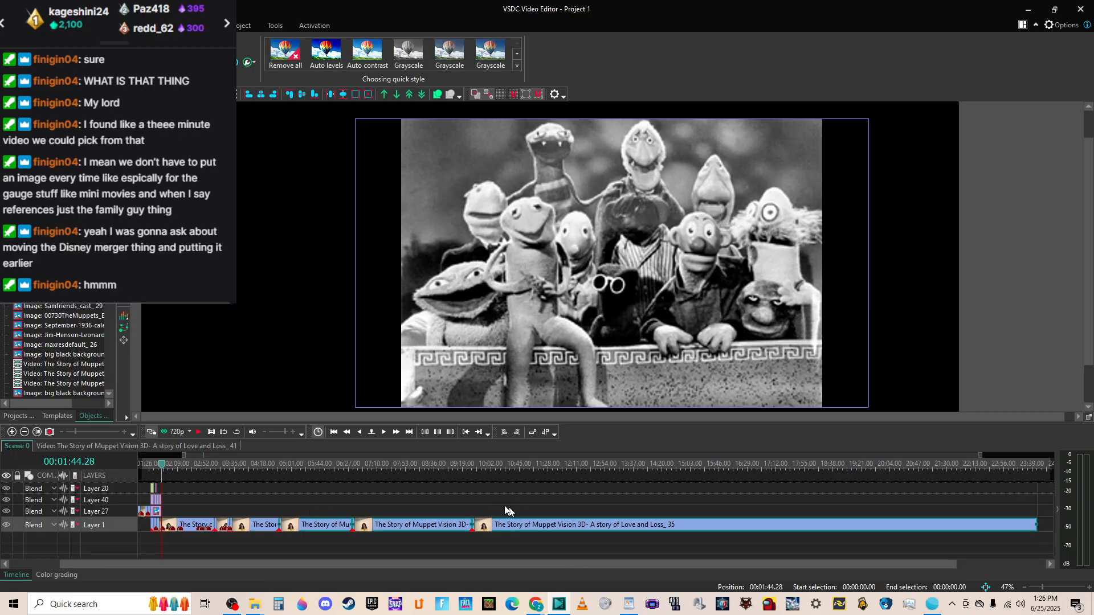
Spot-check the remaining footage at several points from about 09:48 onward, returning the playhead to about 01:50.
click(482, 462)
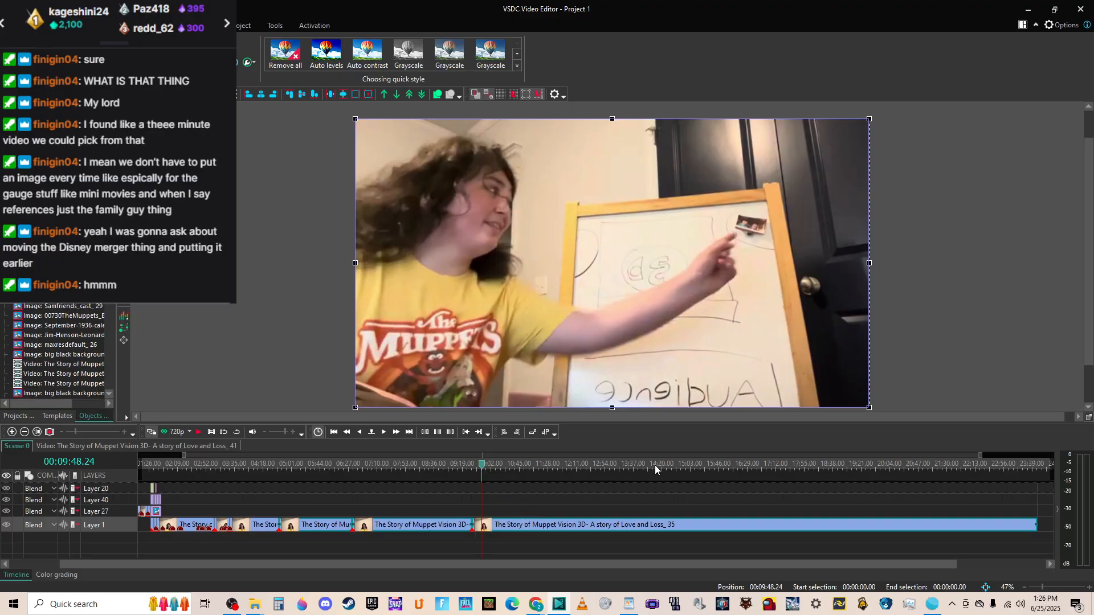
click(689, 464)
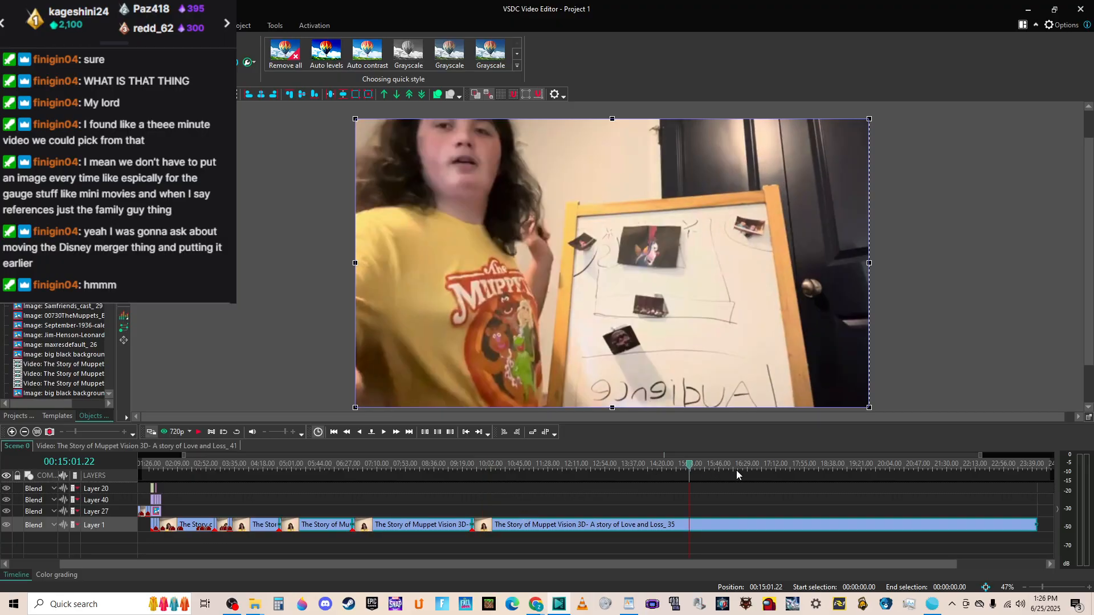
click(770, 466)
click(842, 466)
click(900, 467)
click(957, 466)
click(481, 465)
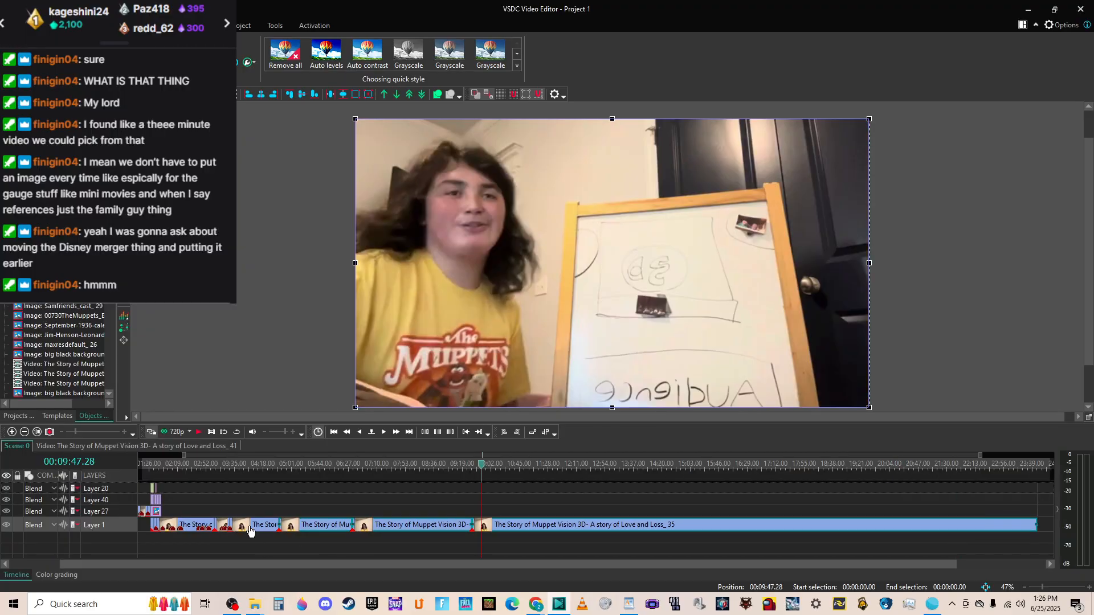
mouse_move(535, 525)
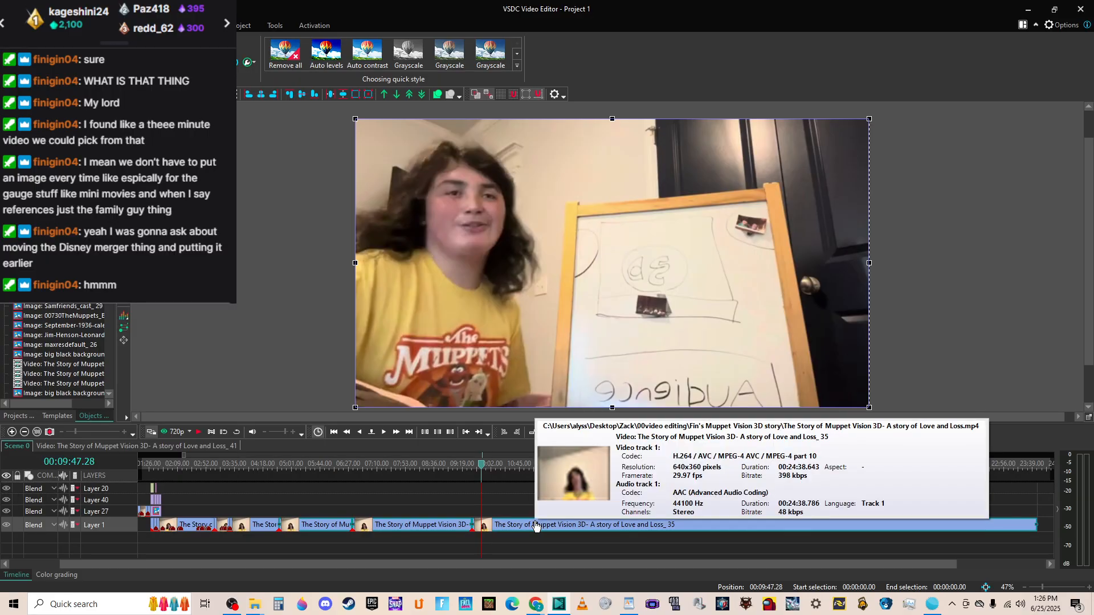
click(165, 466)
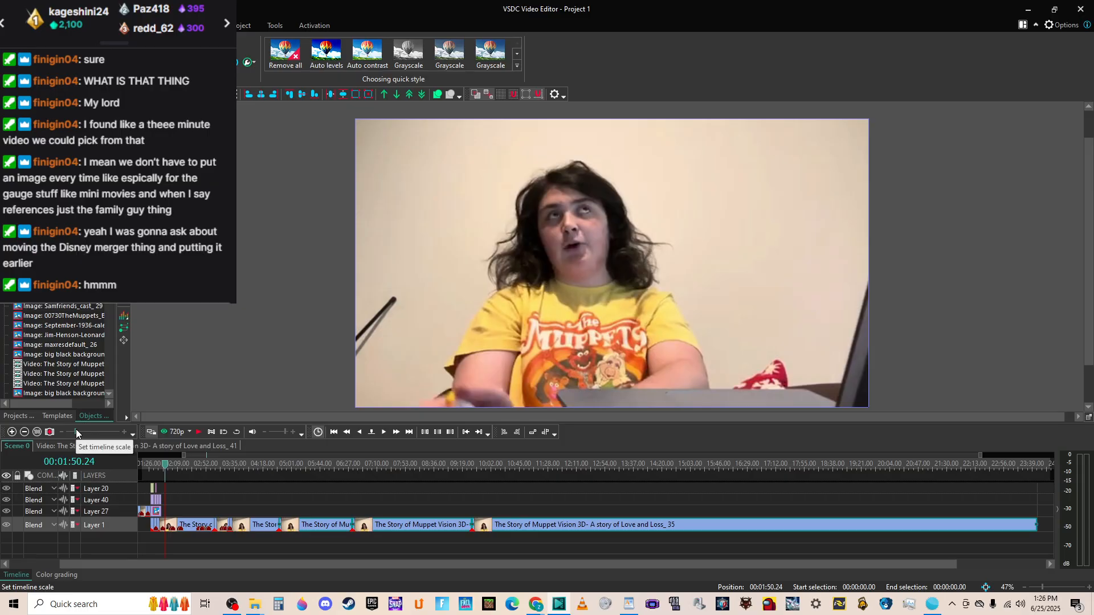
Zoom the timeline in around the placed images and play the narration from about 01:50, pausing at about 02:26 and 02:32.
drag(76, 430, 115, 433)
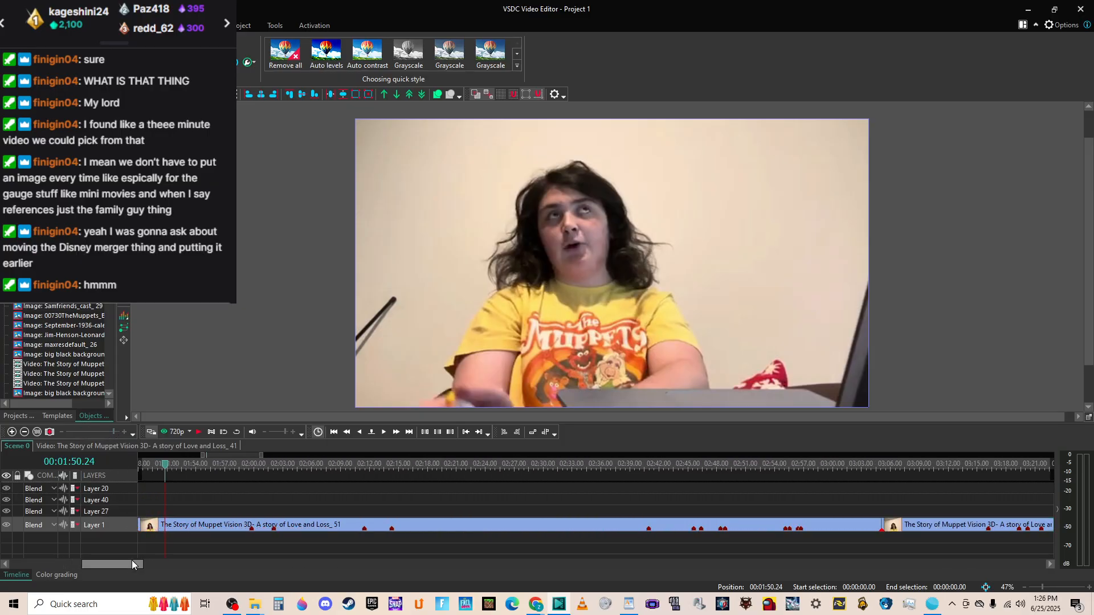
drag(127, 564, 108, 566)
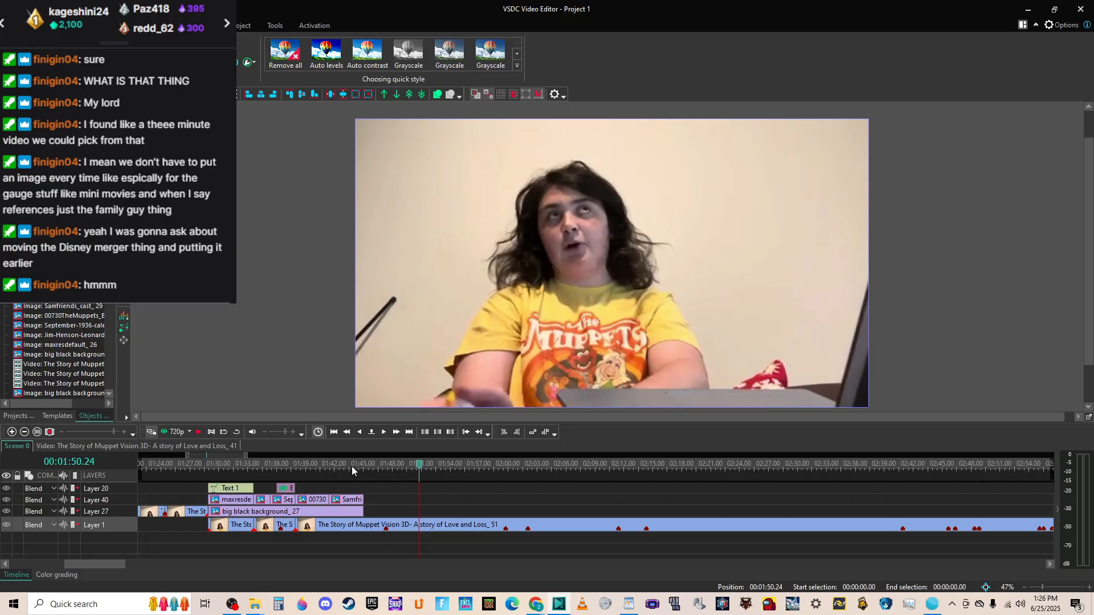
key(space)
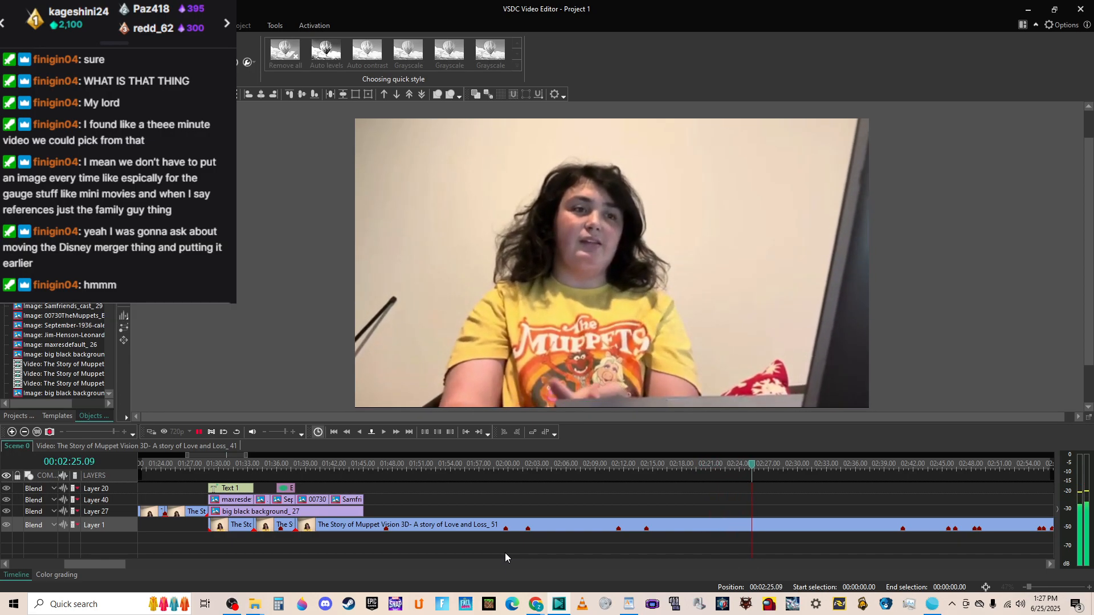
key(space)
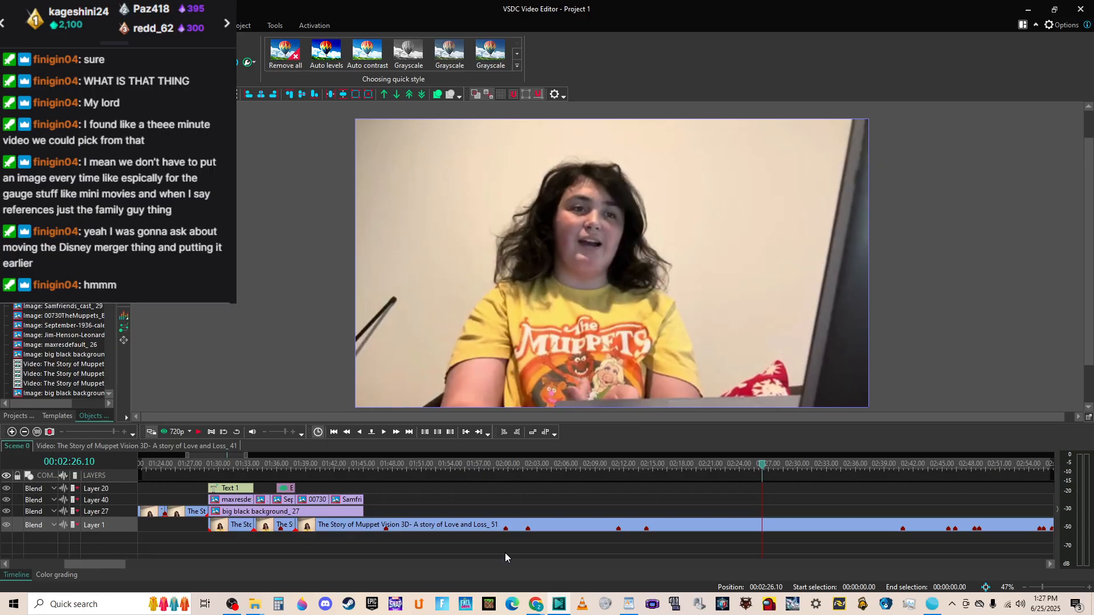
key(space)
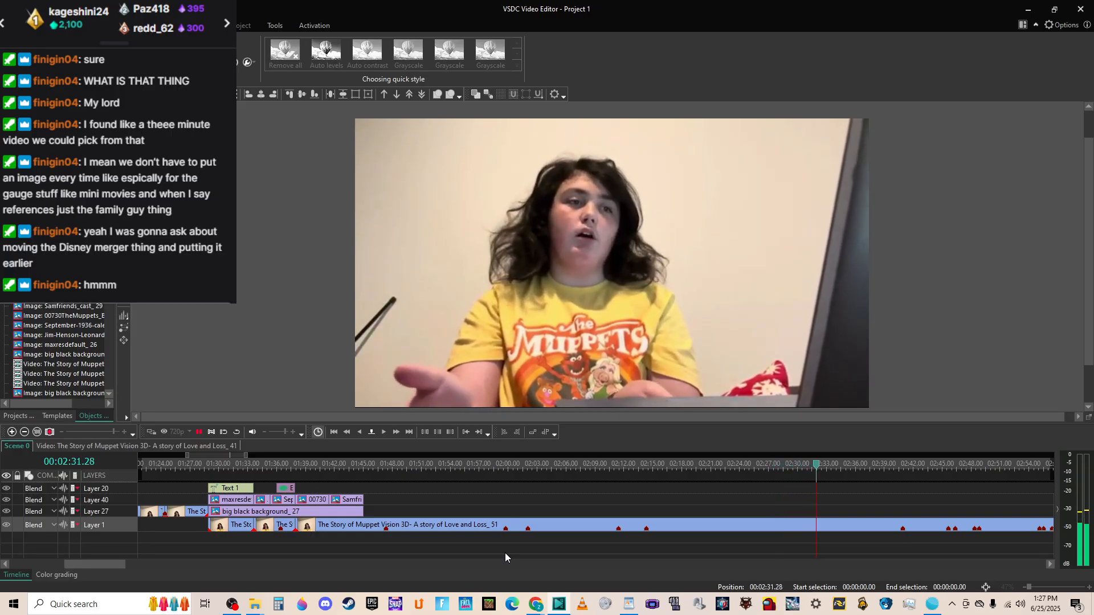
key(space)
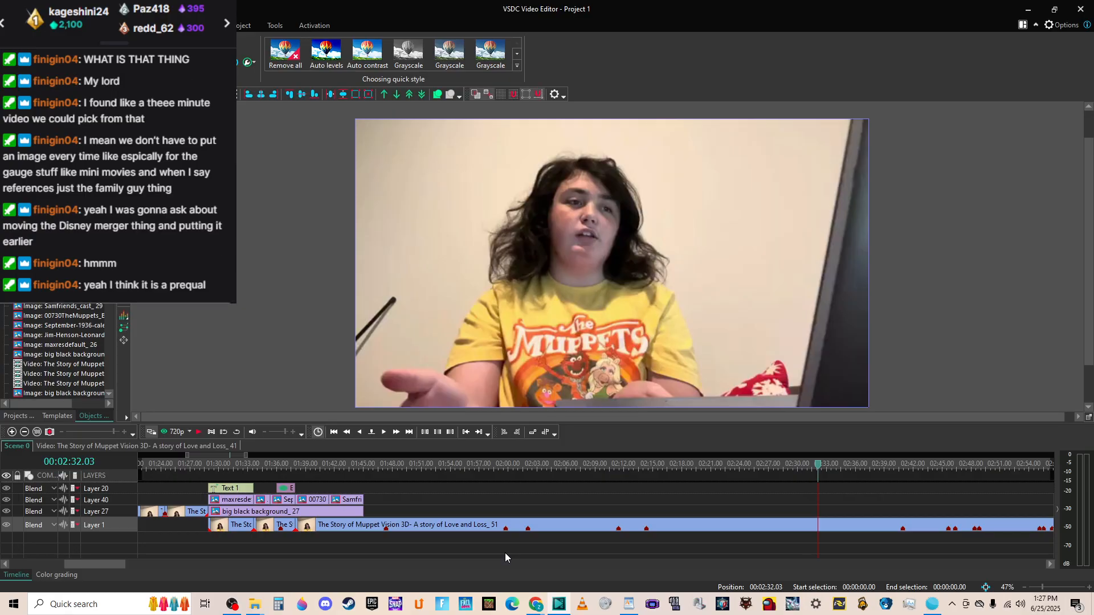
Switch to Chrome and look through the open Muppets search tabs, including the Kermie Junior video, the 2011 film image and the Muppet references results.
click(535, 604)
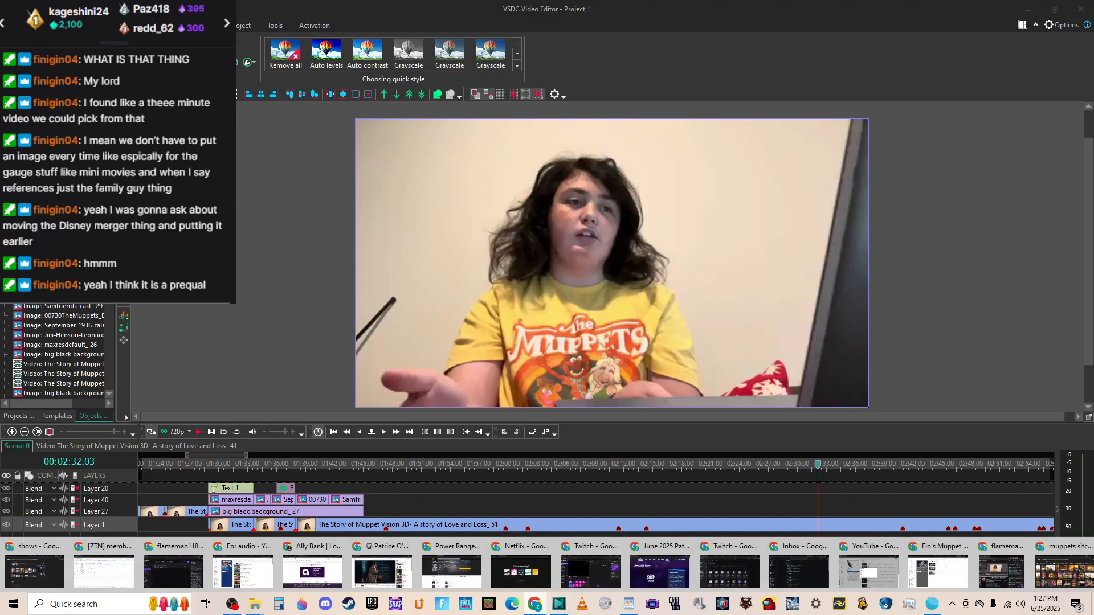
click(1046, 554)
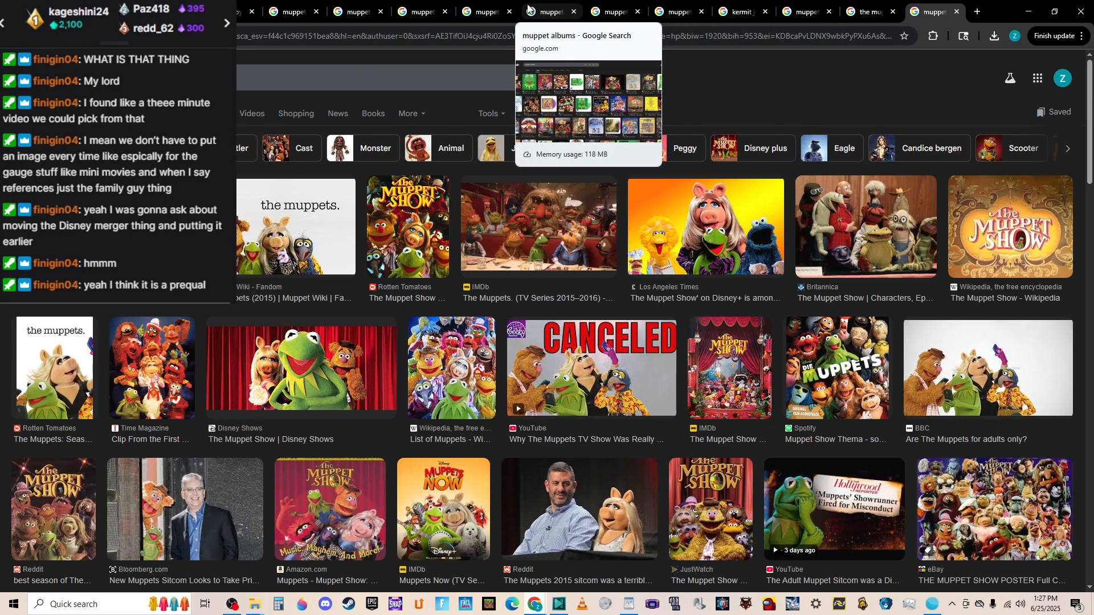
click(668, 13)
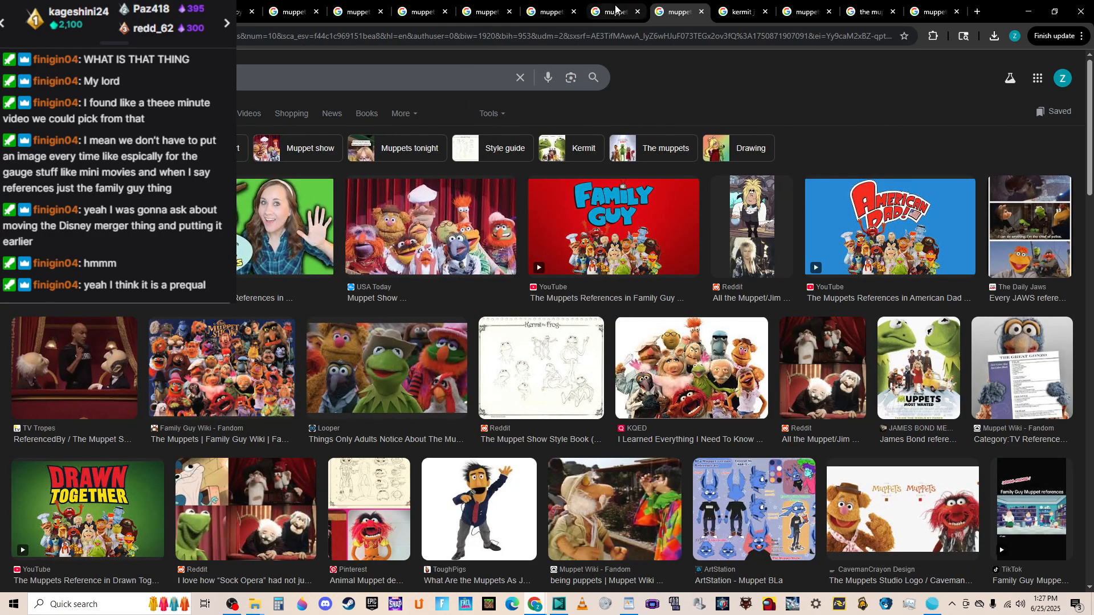
click(701, 12)
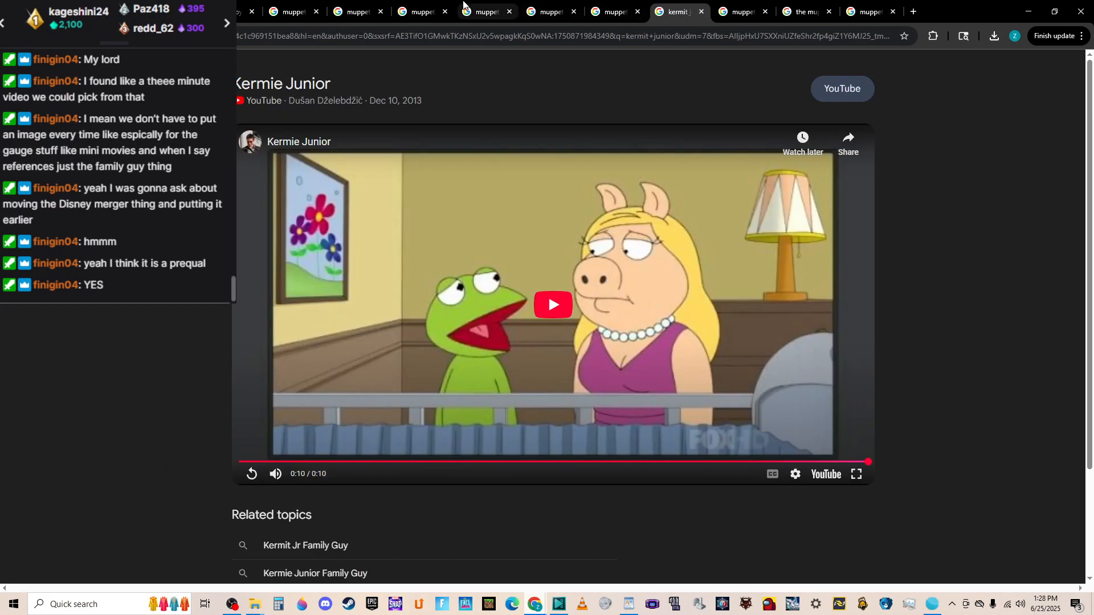
click(481, 11)
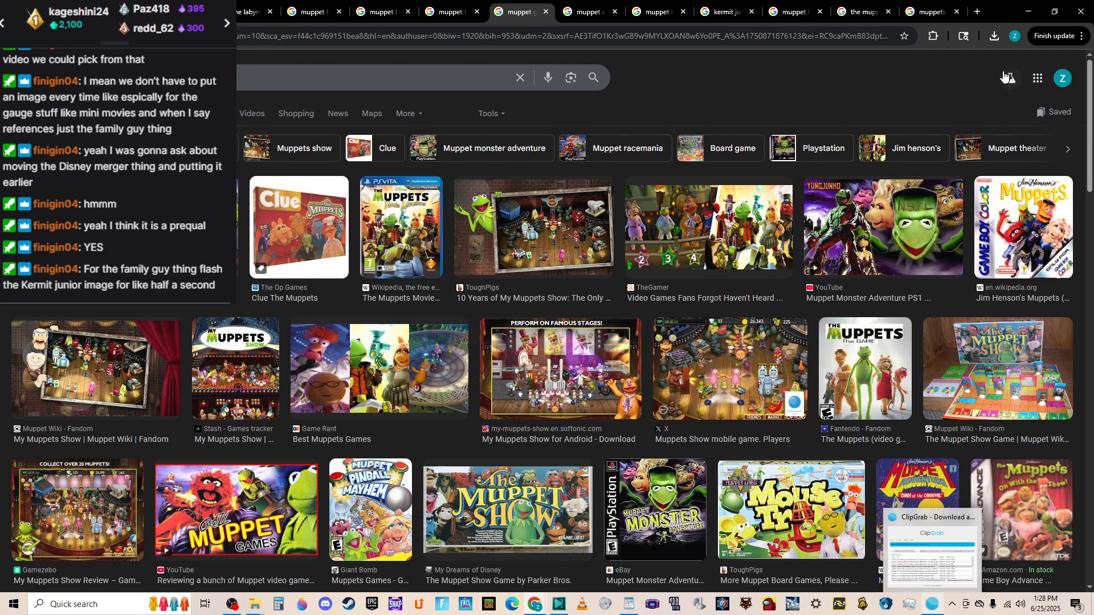
click(796, 18)
click(863, 13)
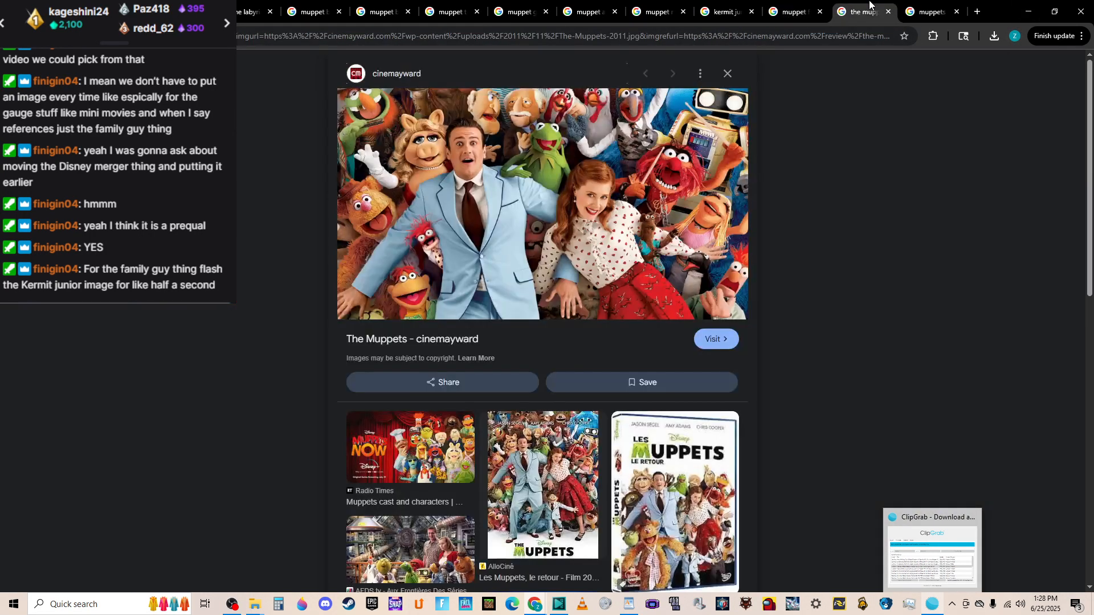
click(736, 5)
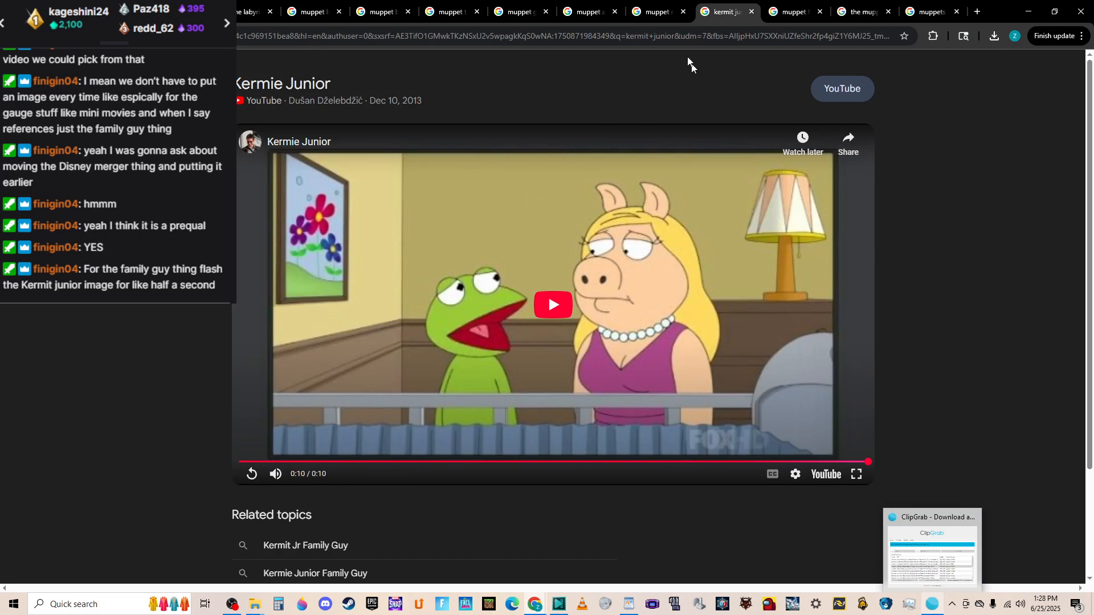
click(665, 16)
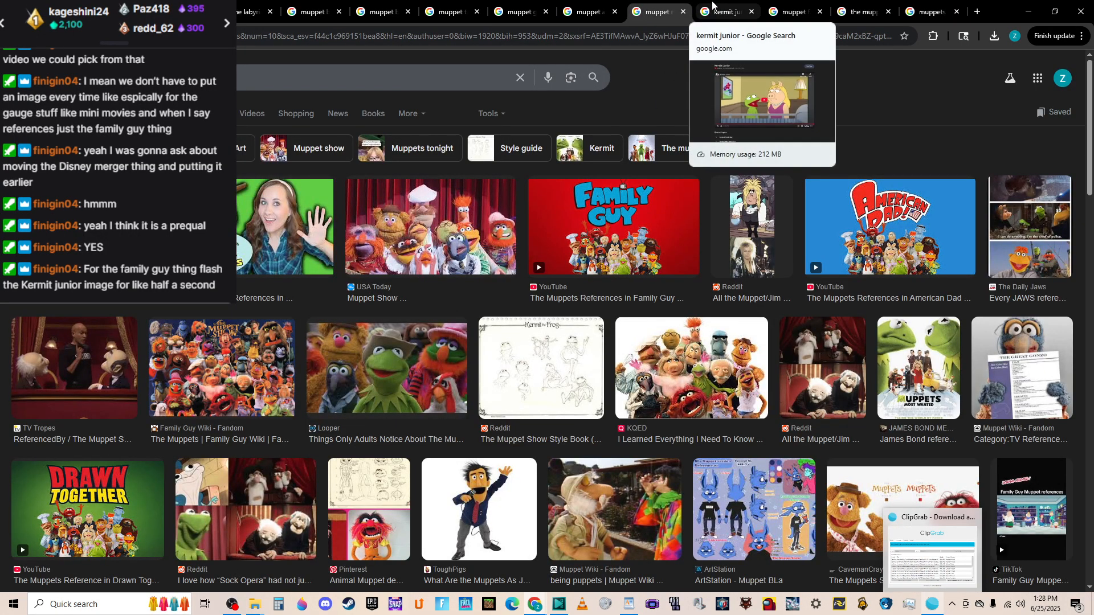
Go back from the Kermie Junior video to the Kermit junior image results and open the "Miss Piggy and Kermit problems..." picture.
click(726, 11)
key(Escape)
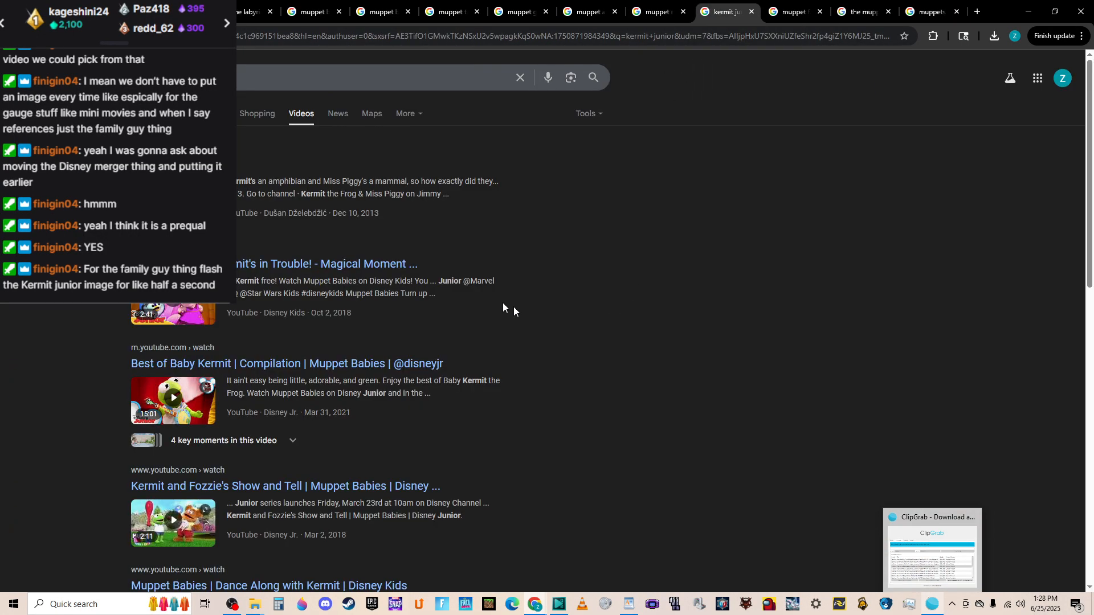
key(alt+Left)
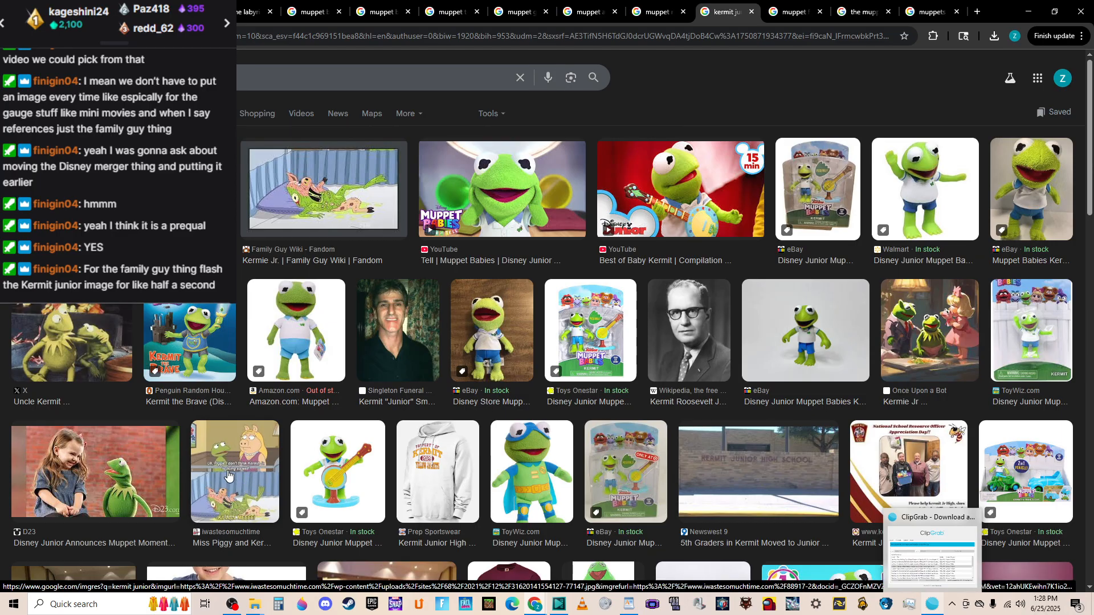
key(alt+Left)
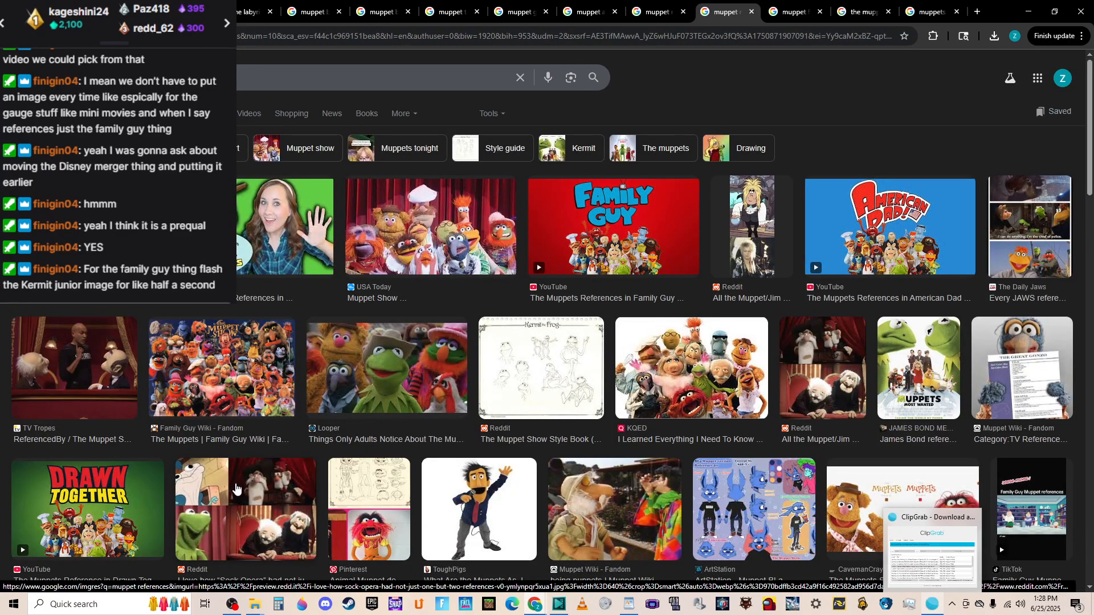
key(alt+Right)
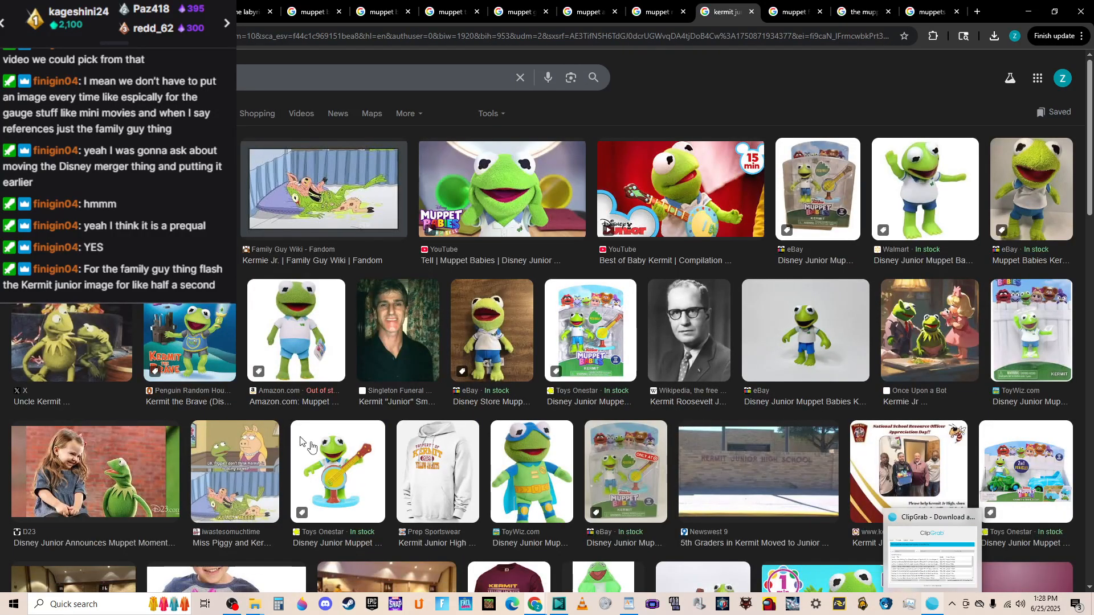
click(254, 451)
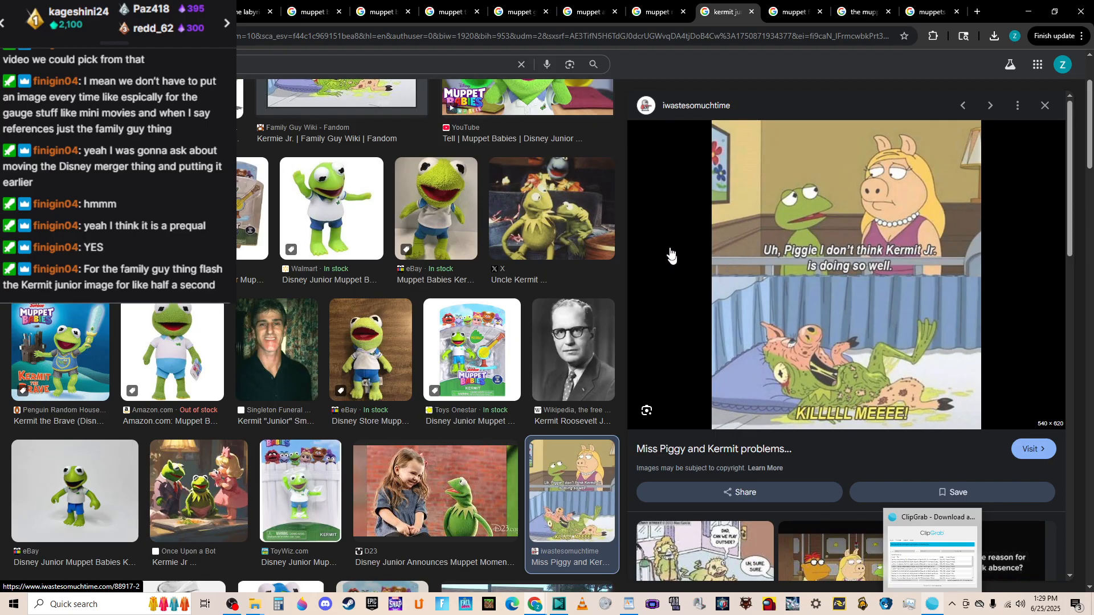
Return to VSDC and play the narration on from about 02:32, pausing at about 02:46.
click(1028, 12)
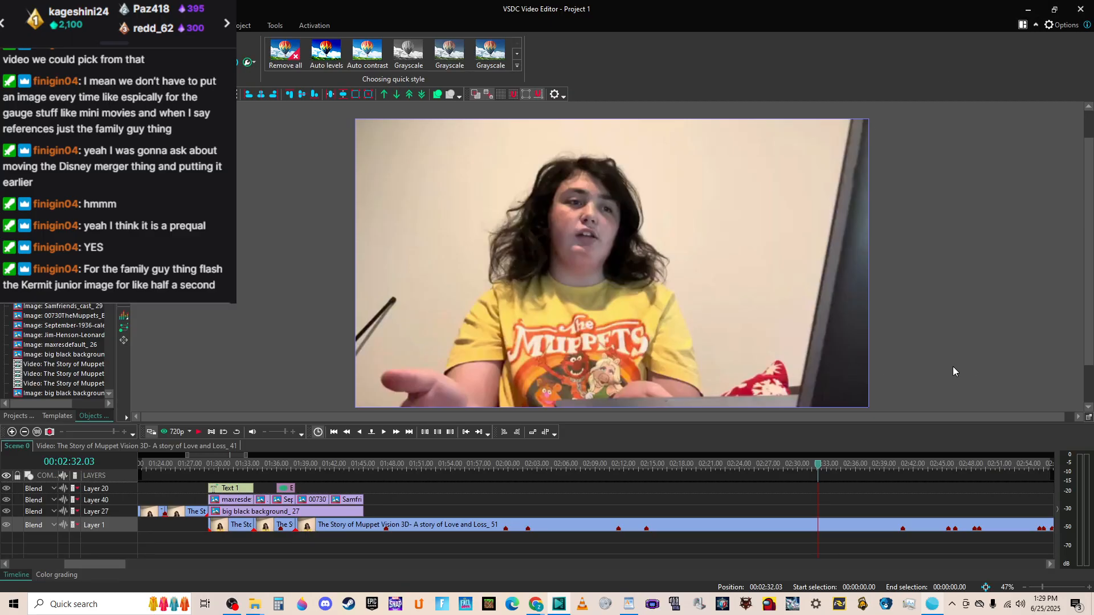
key(space)
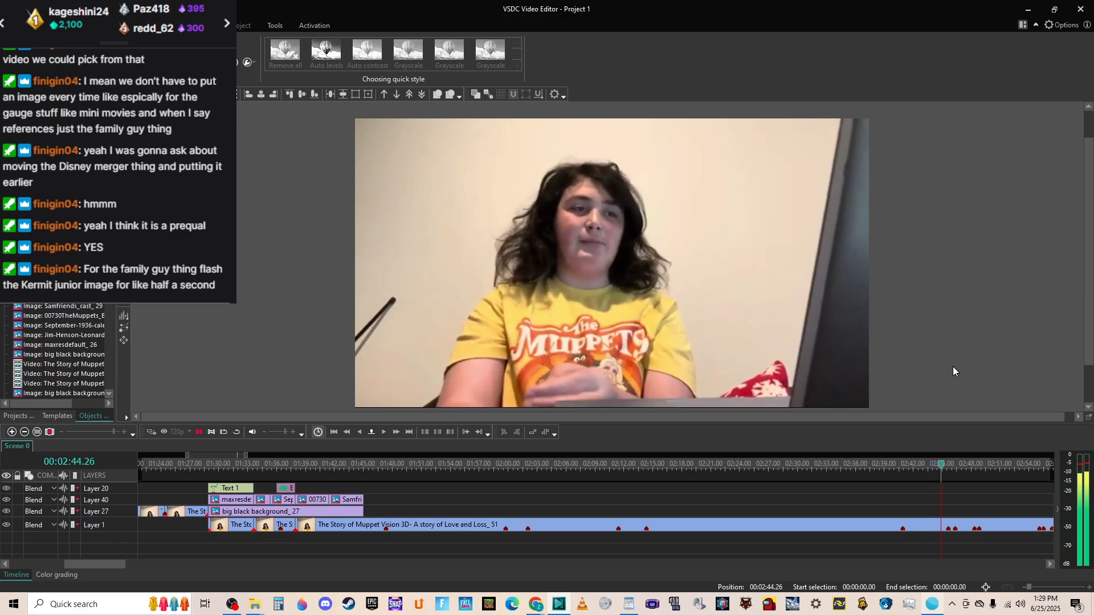
key(space)
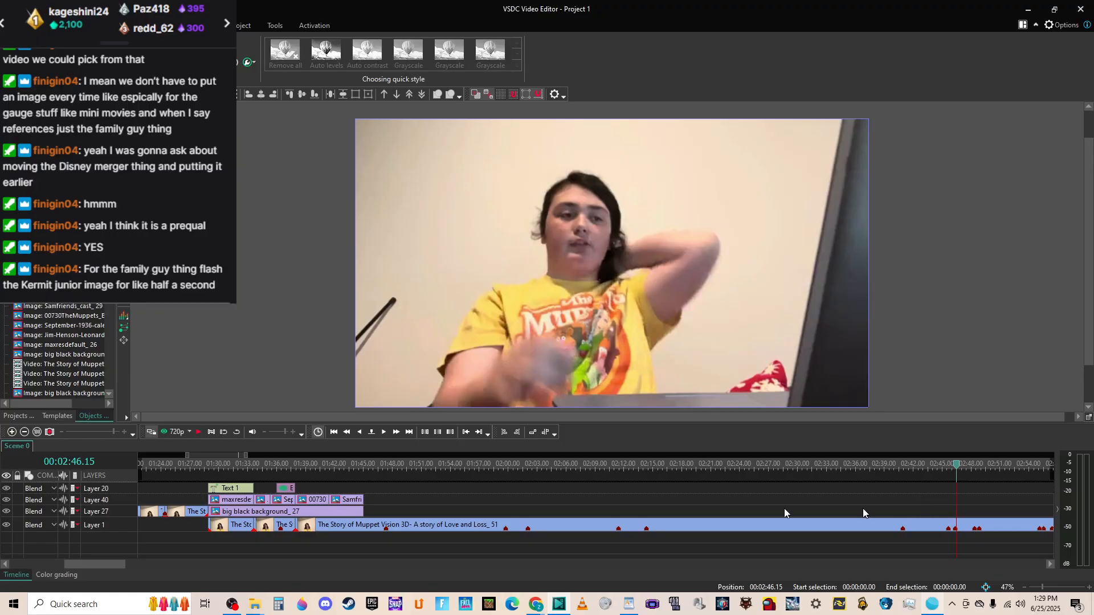
Split the Layer 1 narration clip under the playhead at its 00:01:03.002 mark with Cutting and splitting, dividing it into two parts.
drag(111, 565, 146, 559)
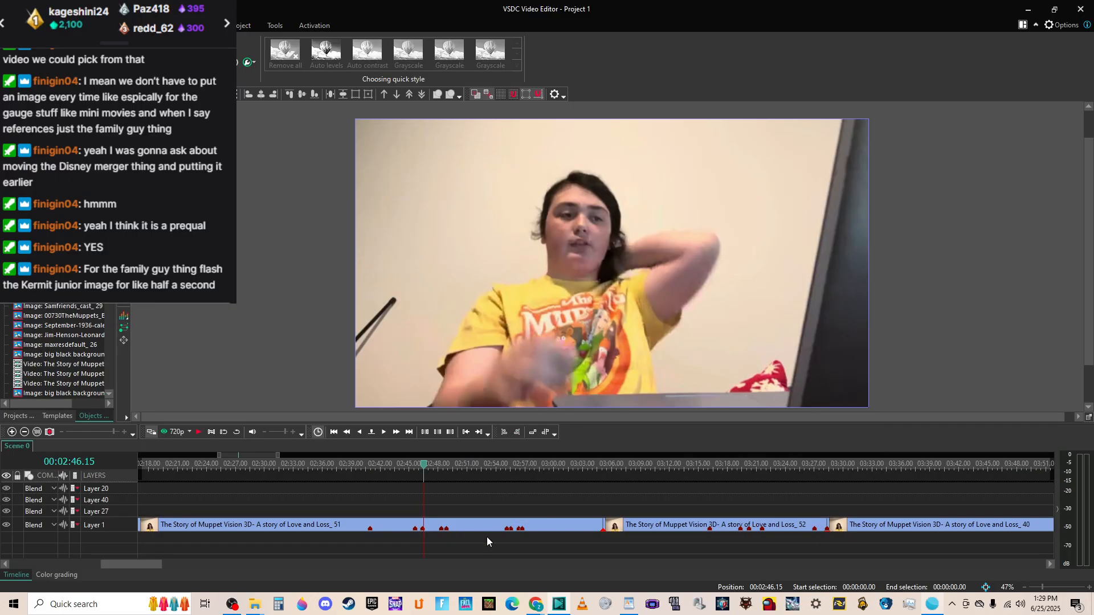
click(395, 529)
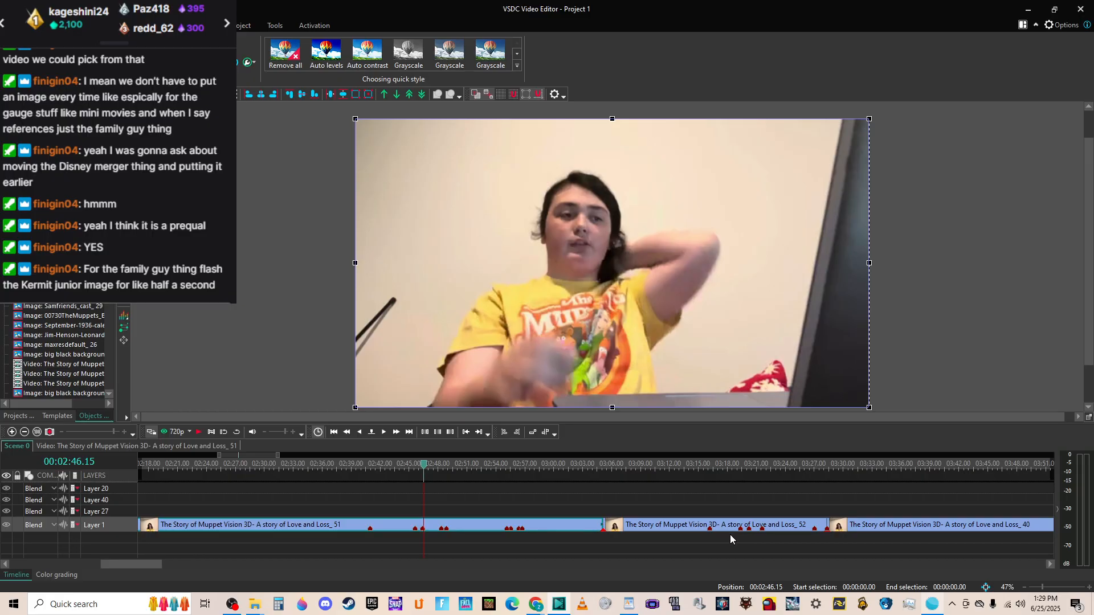
right_click(380, 527)
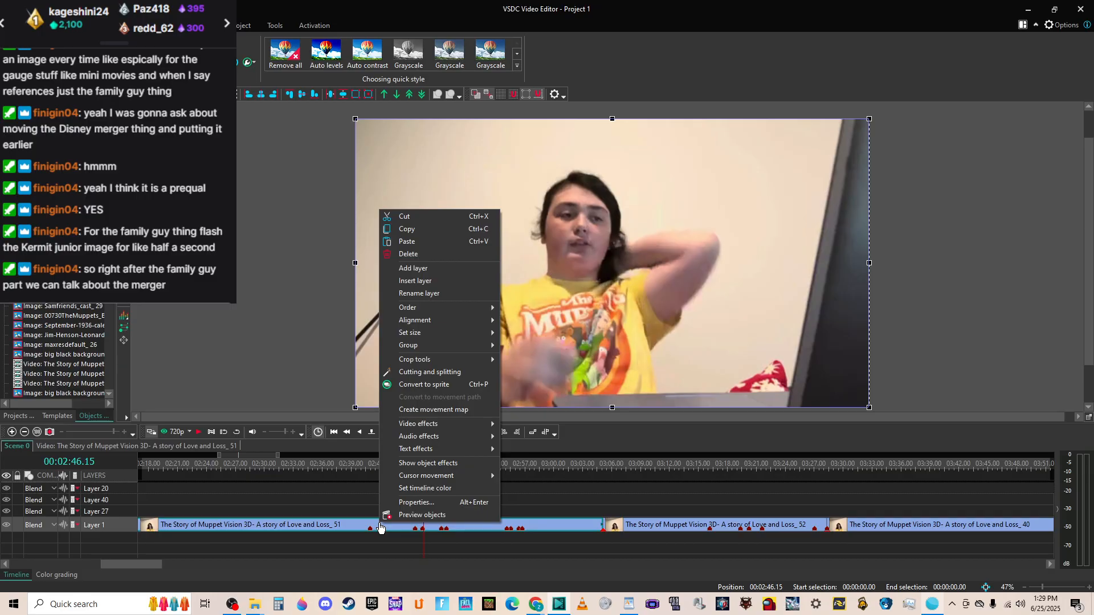
click(449, 372)
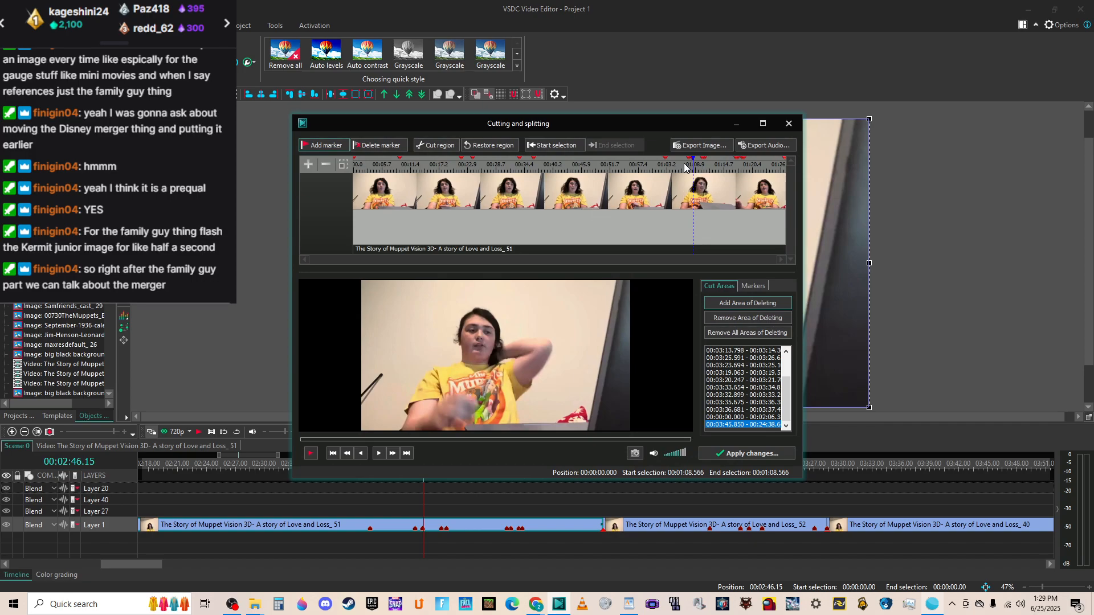
click(684, 165)
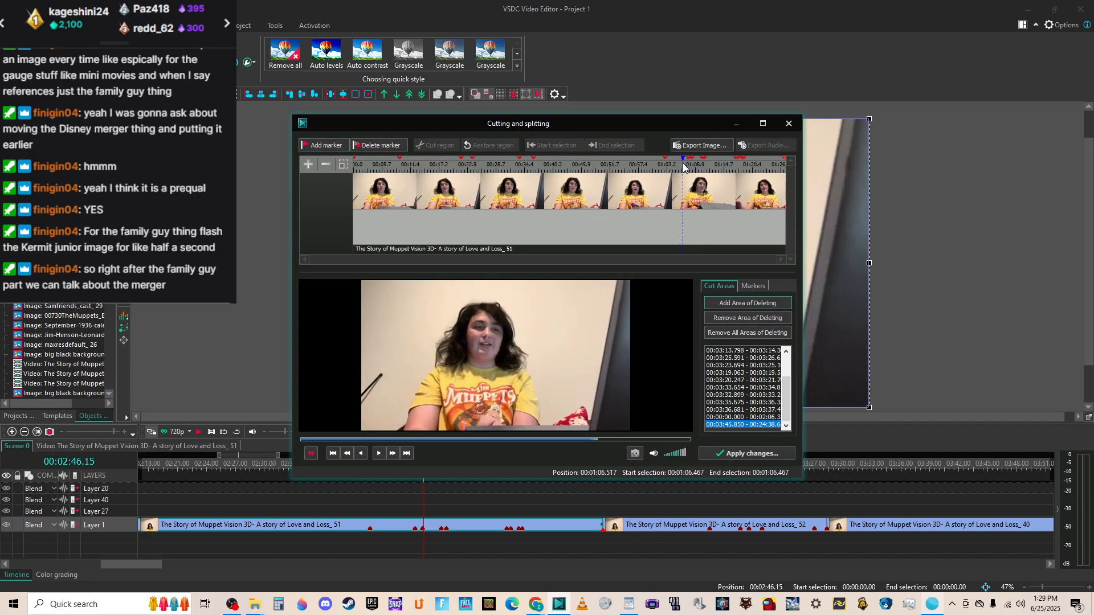
click(667, 166)
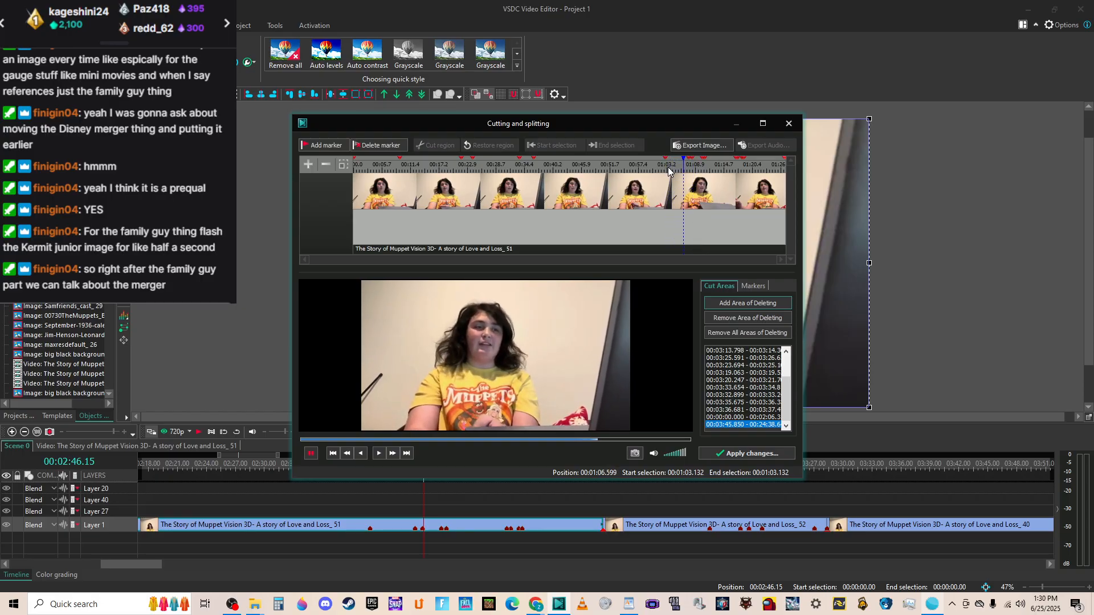
click(664, 166)
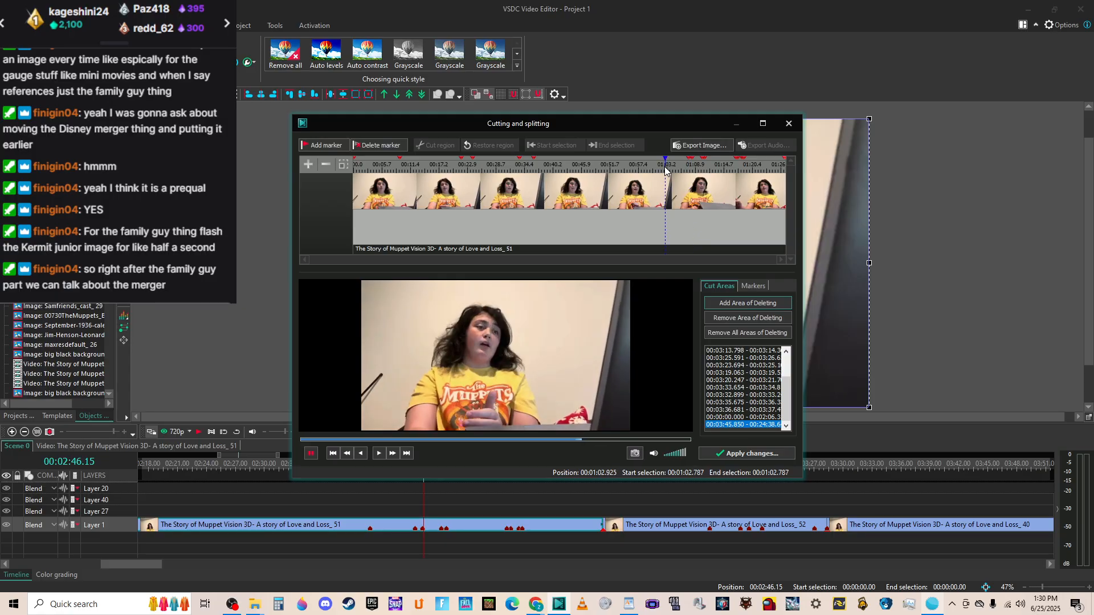
click(651, 170)
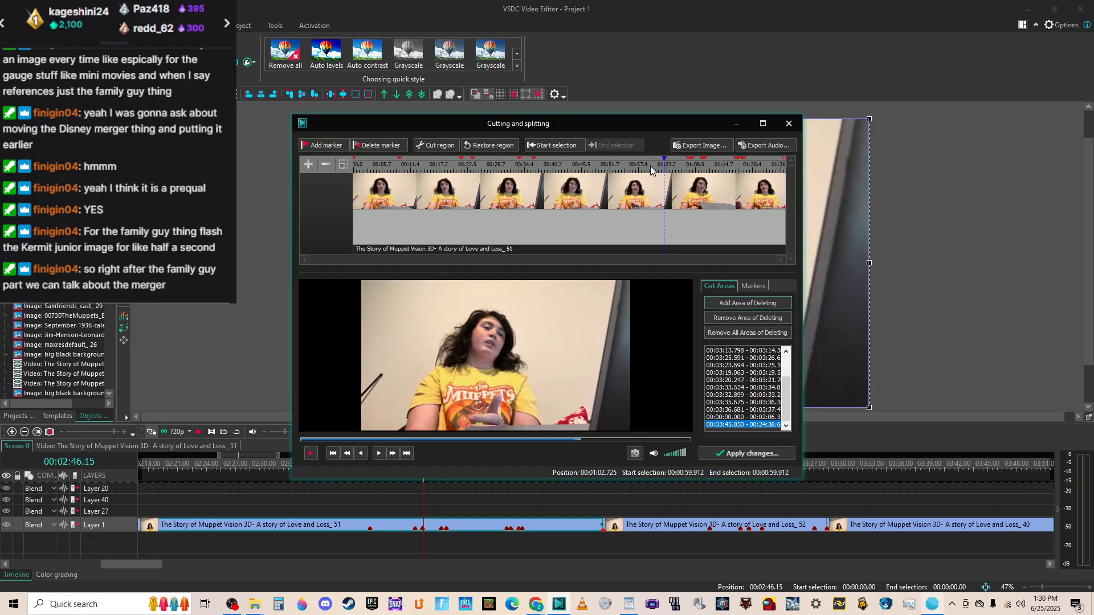
click(306, 165)
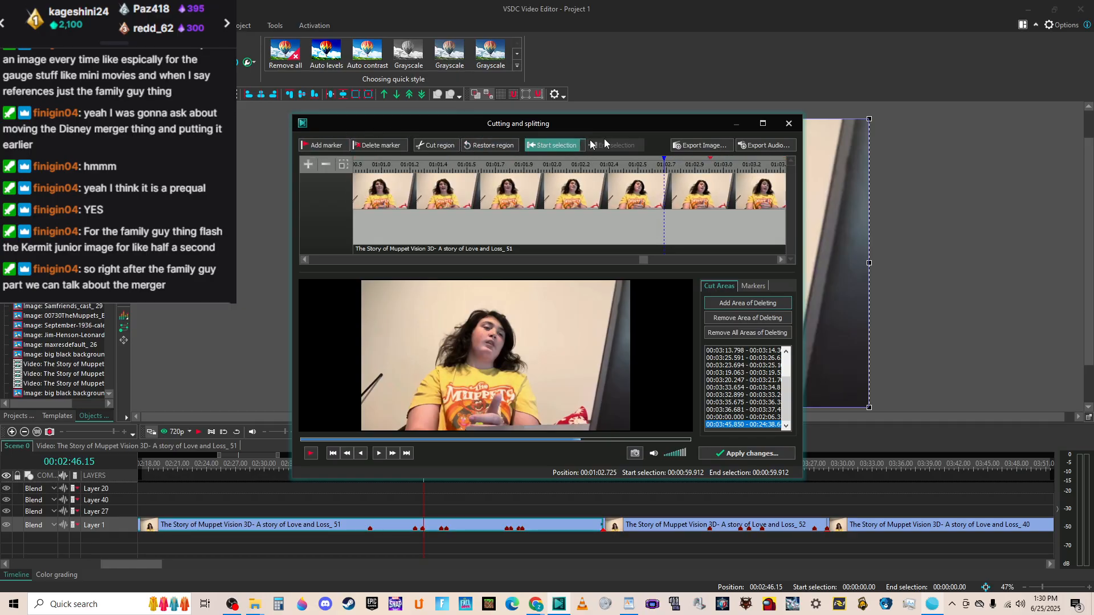
click(711, 168)
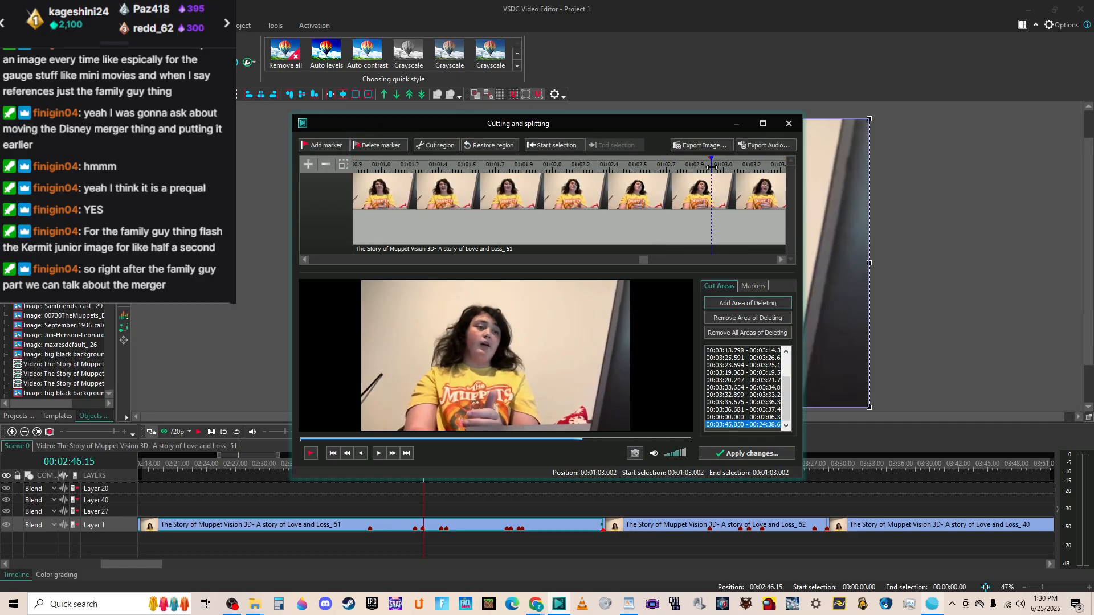
click(322, 145)
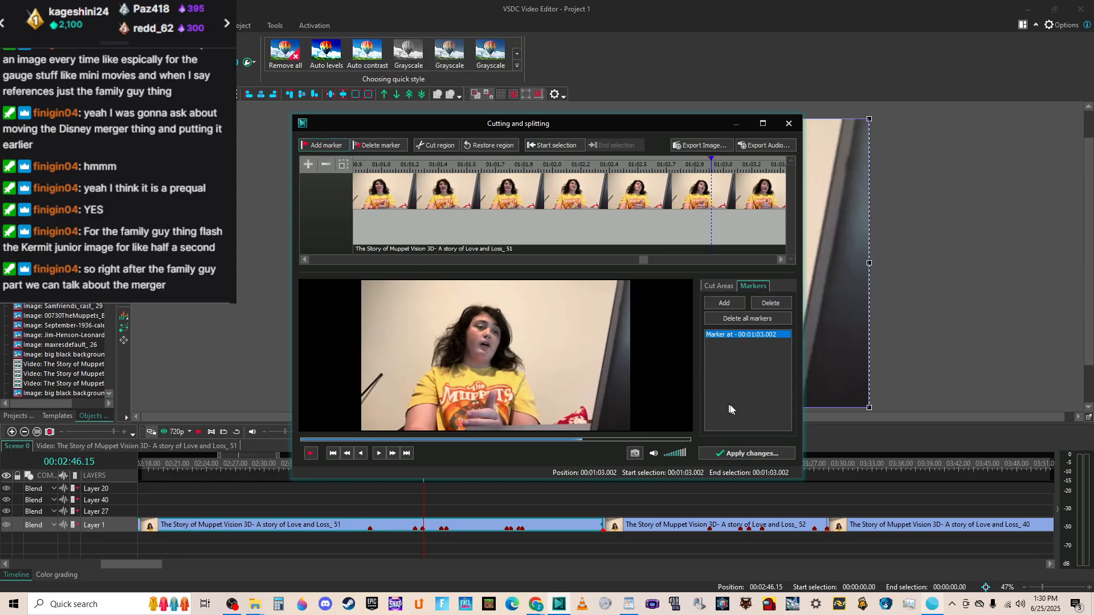
click(754, 453)
click(611, 335)
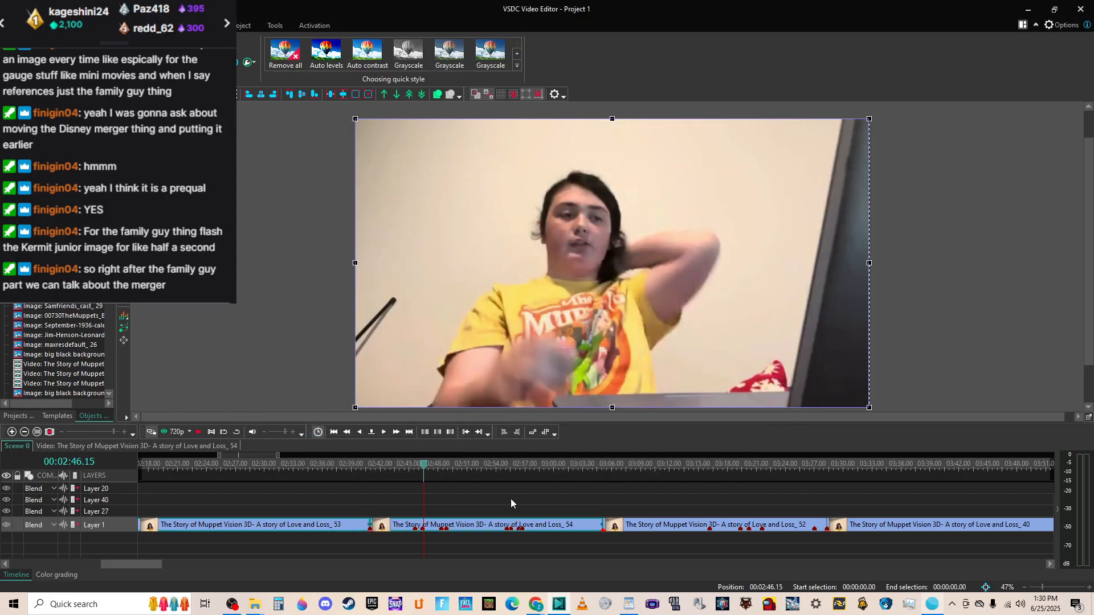
Swap the second split part with the following narration clip on Layer 1, closing the gaps, and set the playhead to about 02:38.
mouse_move(533, 516)
mouse_down()
mouse_move(544, 540)
mouse_move(768, 542)
mouse_move(671, 526)
mouse_move(527, 525)
mouse_up()
mouse_move(654, 539)
mouse_down()
mouse_move(641, 537)
mouse_move(655, 525)
mouse_up()
click(345, 469)
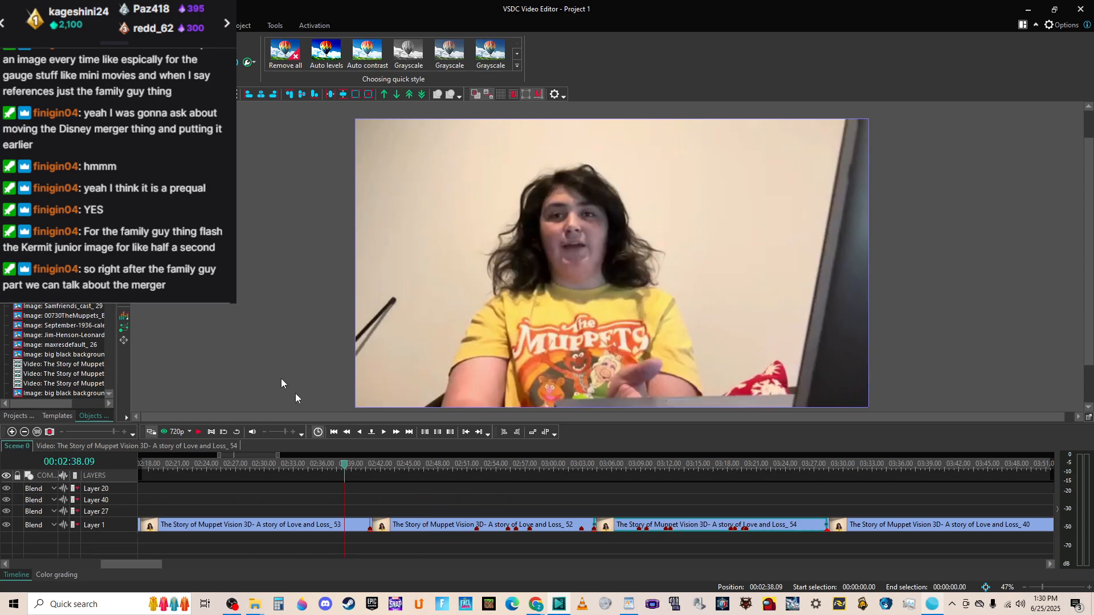
Play the reordered Layer 1 narration from about 02:38 to 02:46 and set the playhead back to about 02:39.
key(space)
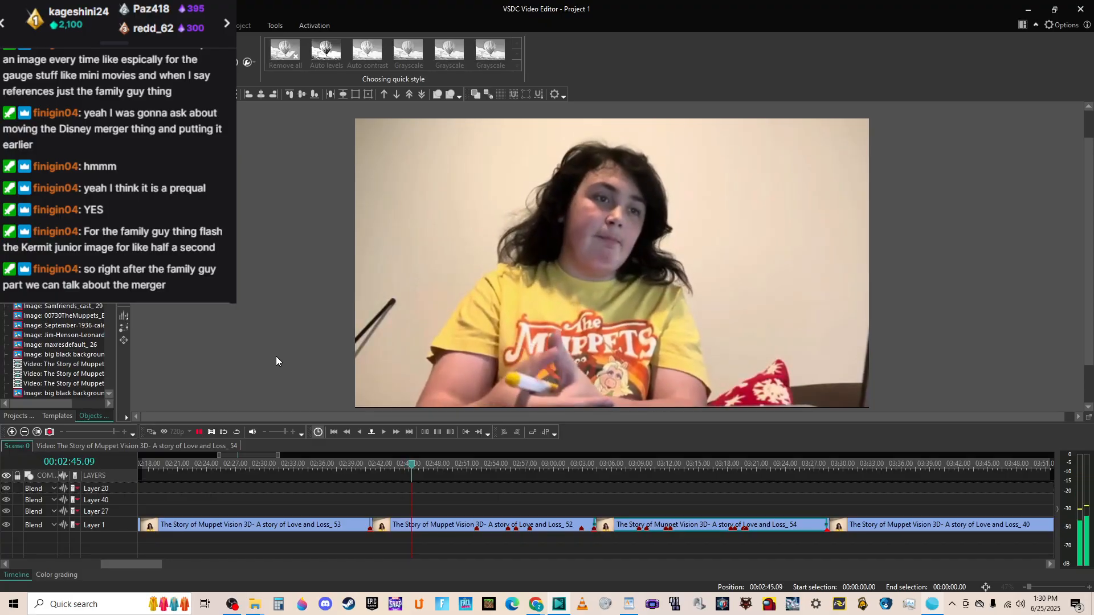
key(space)
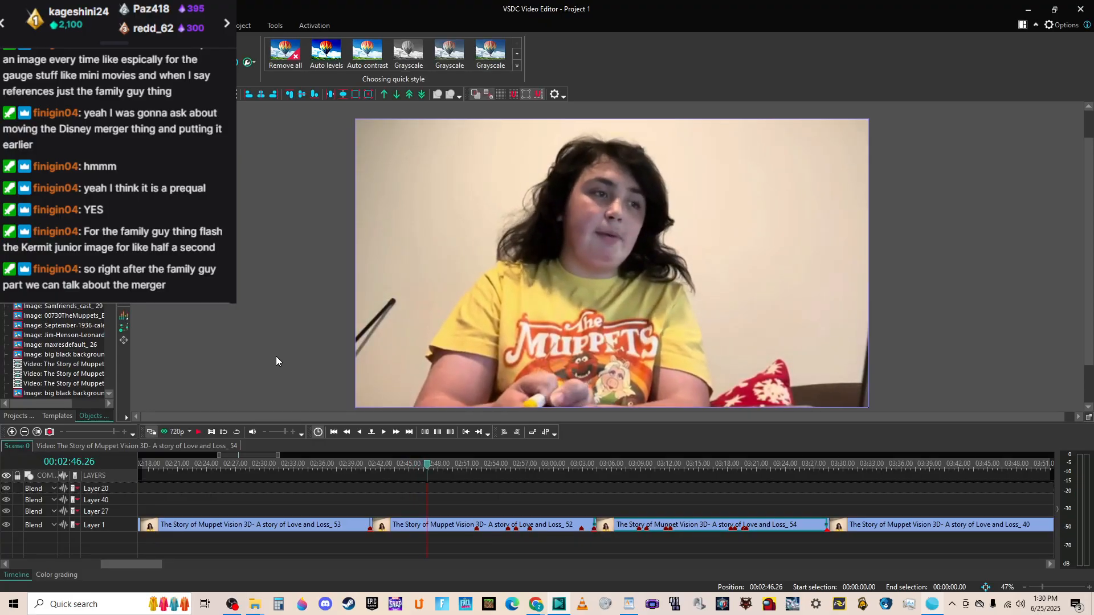
click(385, 465)
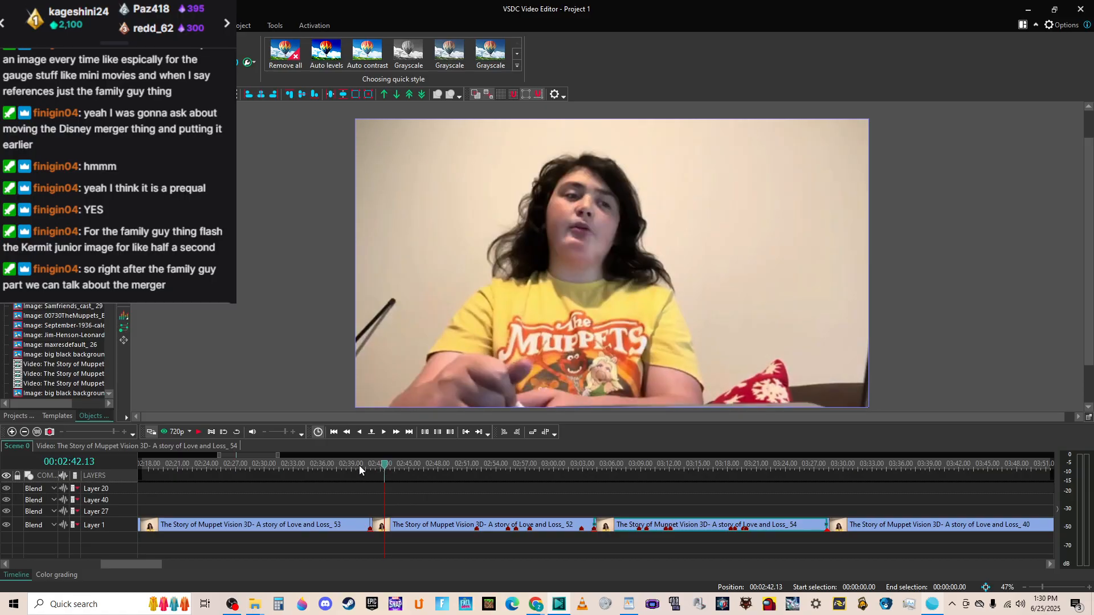
click(359, 466)
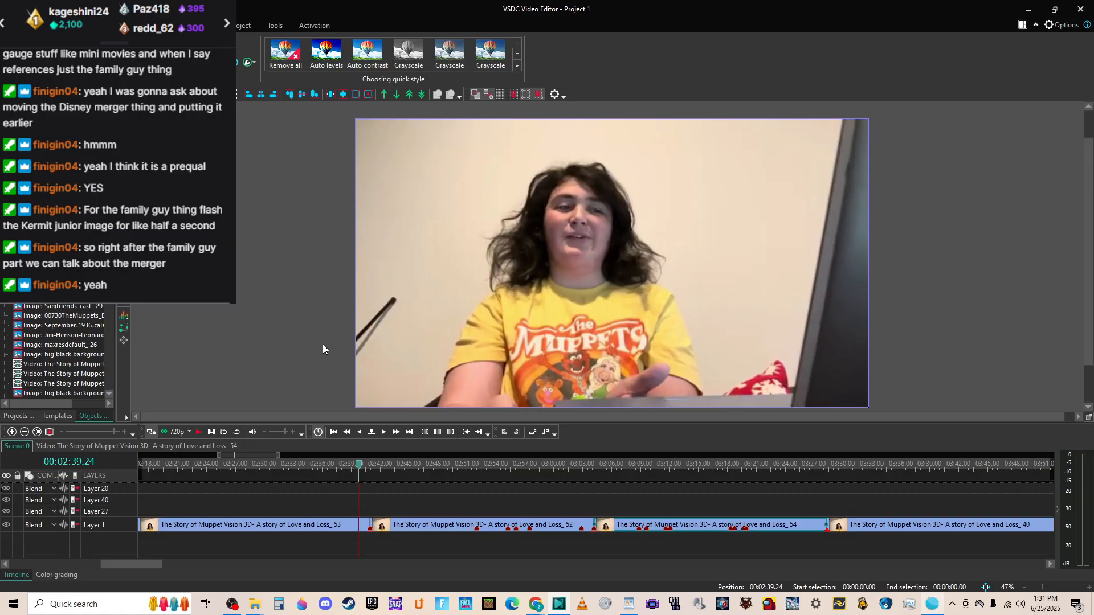
Play the opening of the project from the very start and pause at about 00:02.
drag(141, 567, 23, 576)
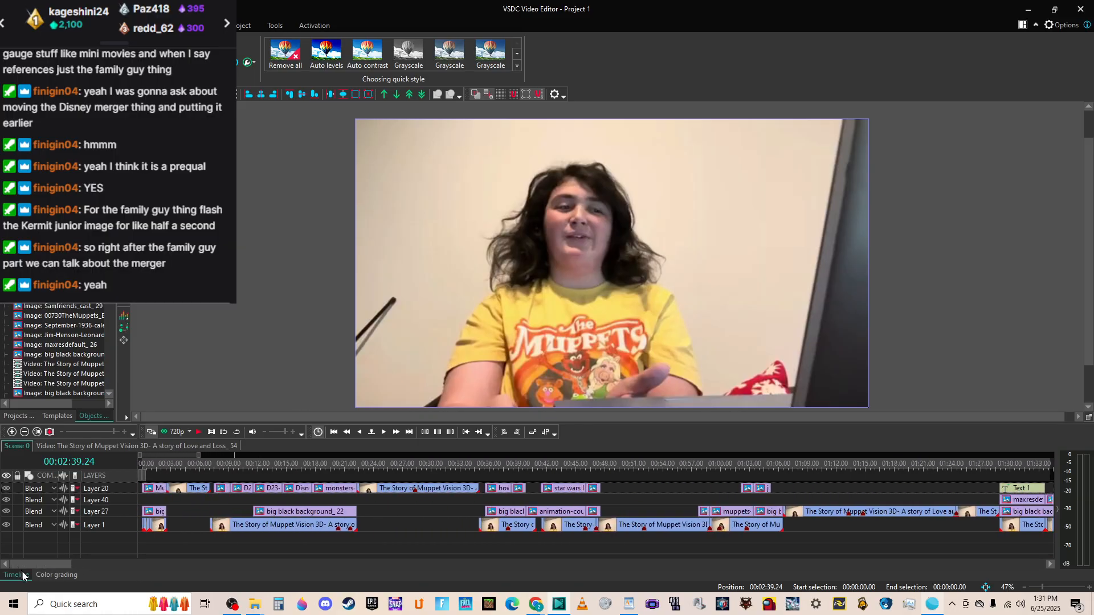
click(141, 464)
key(space)
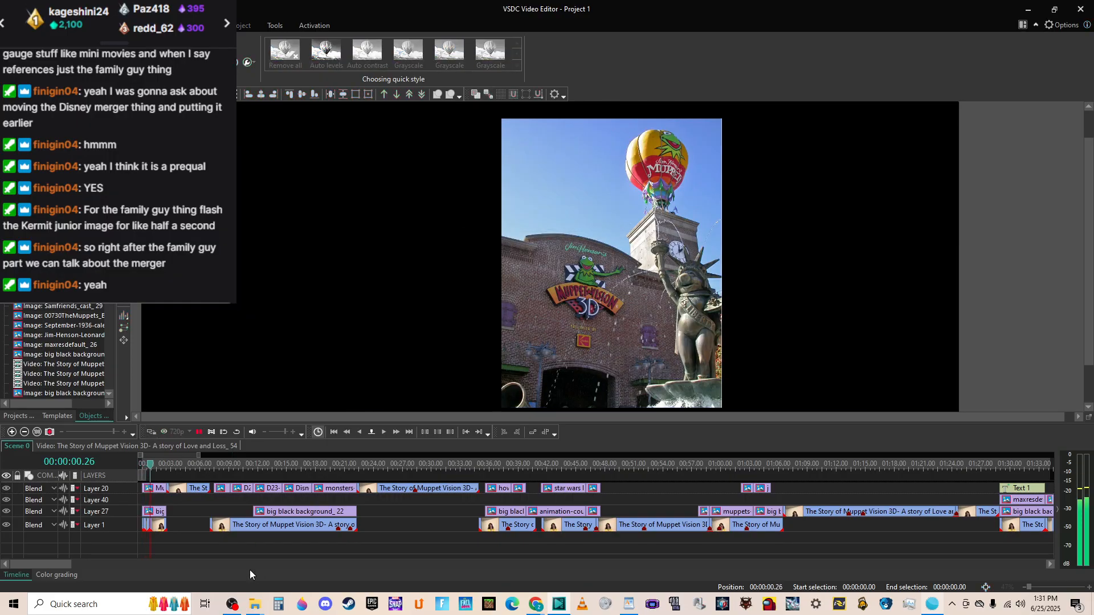
key(space)
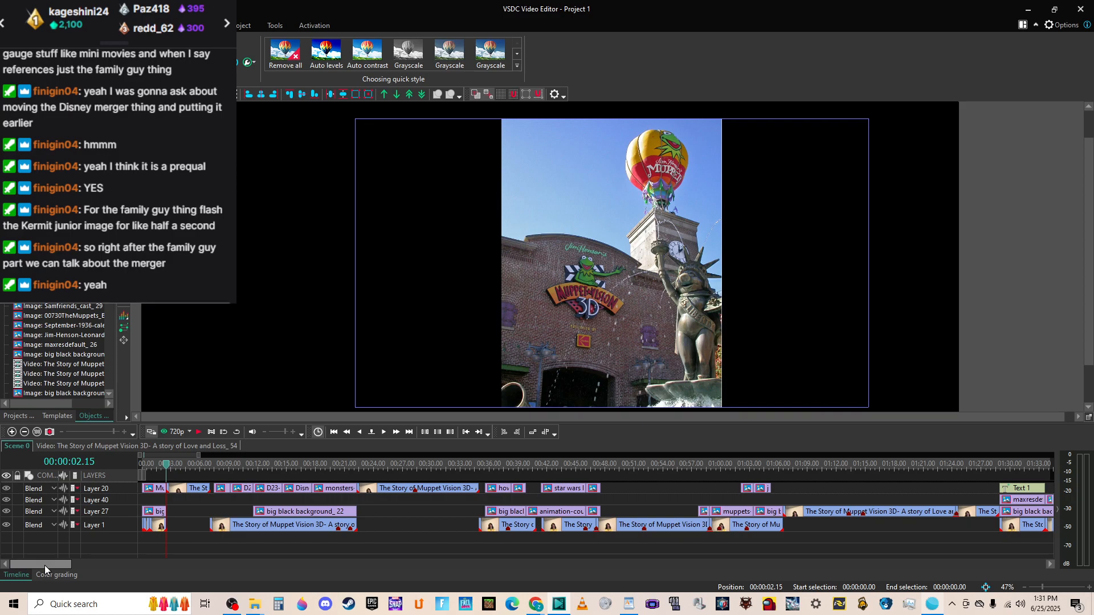
Return to the swapped narration clips on Layer 1 and play them from about 02:35, pausing at about 03:02.
drag(36, 565, 89, 589)
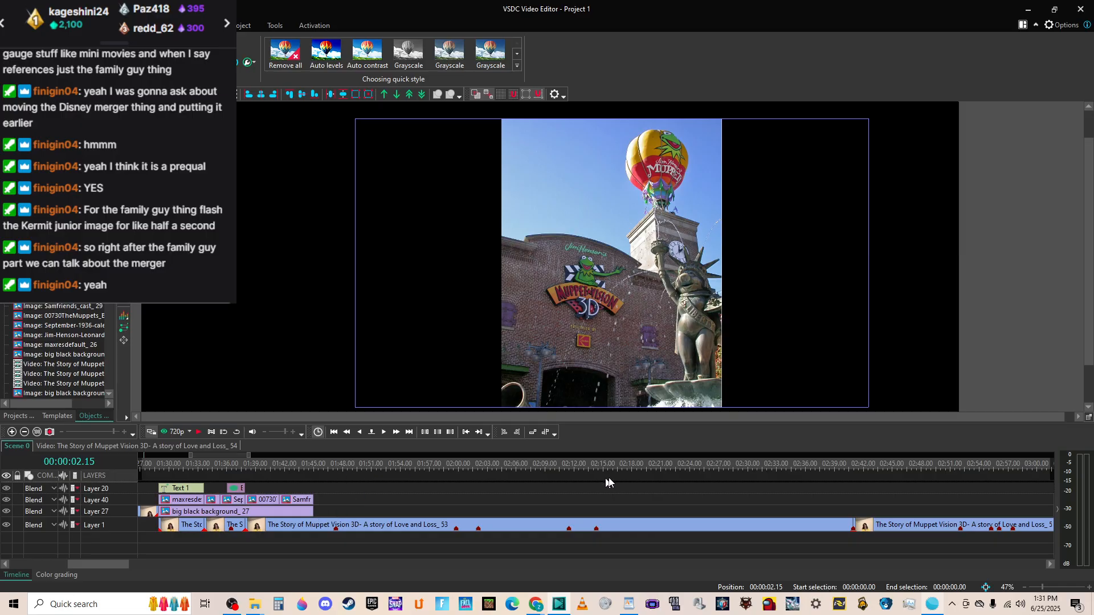
drag(115, 566, 154, 564)
click(285, 464)
key(space)
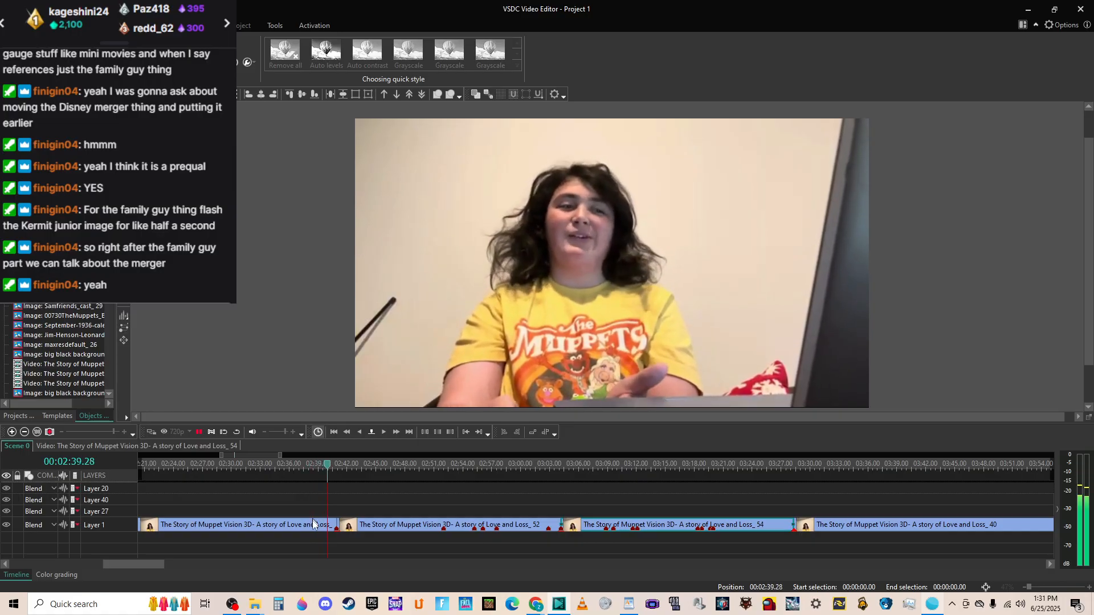
mouse_move(313, 525)
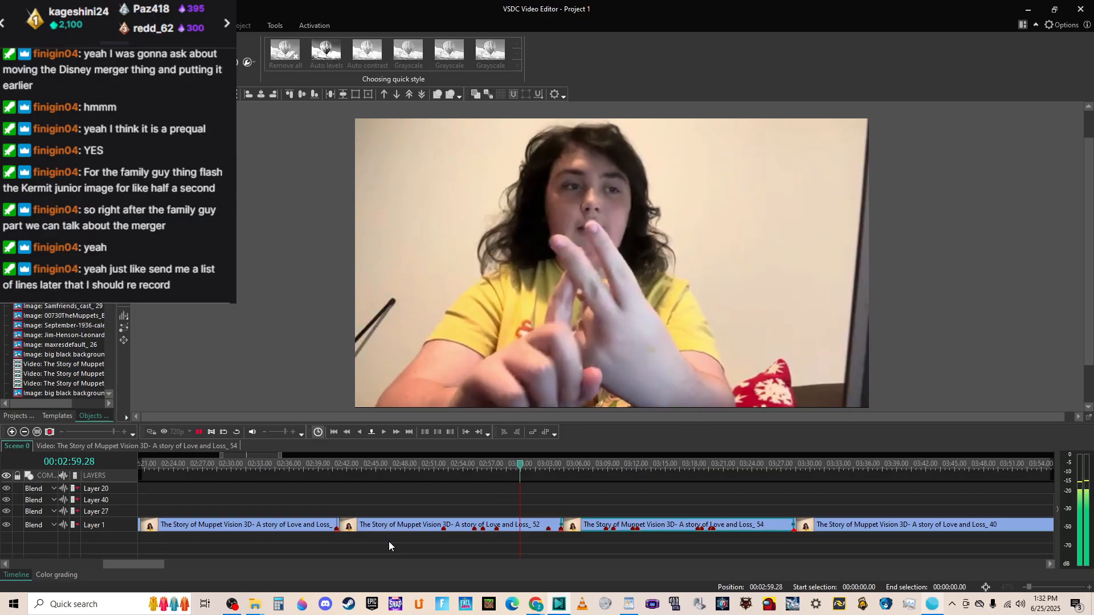
key(space)
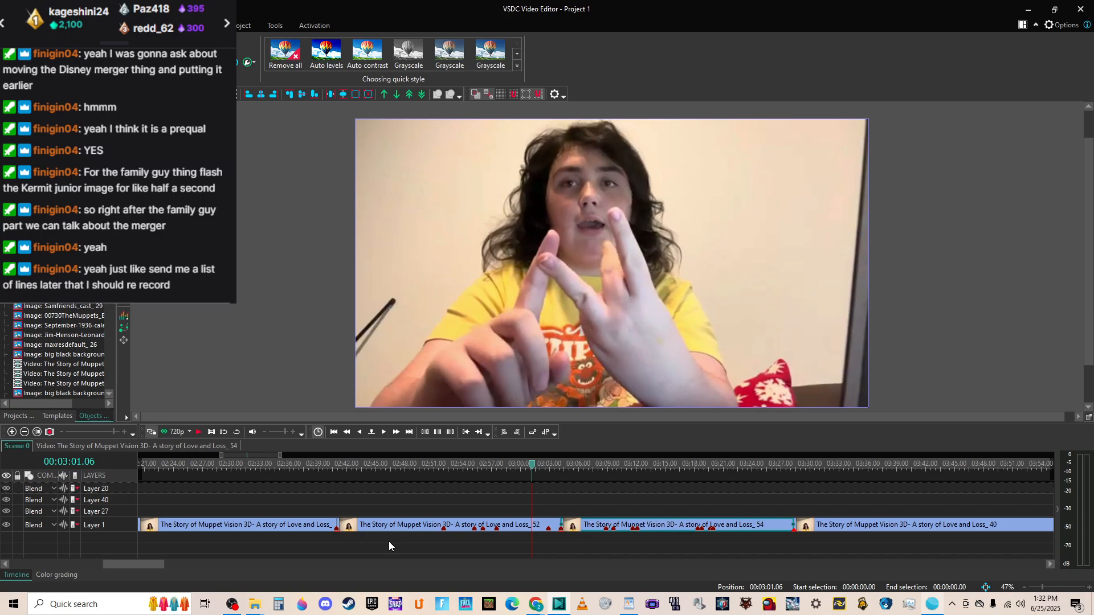
key(space)
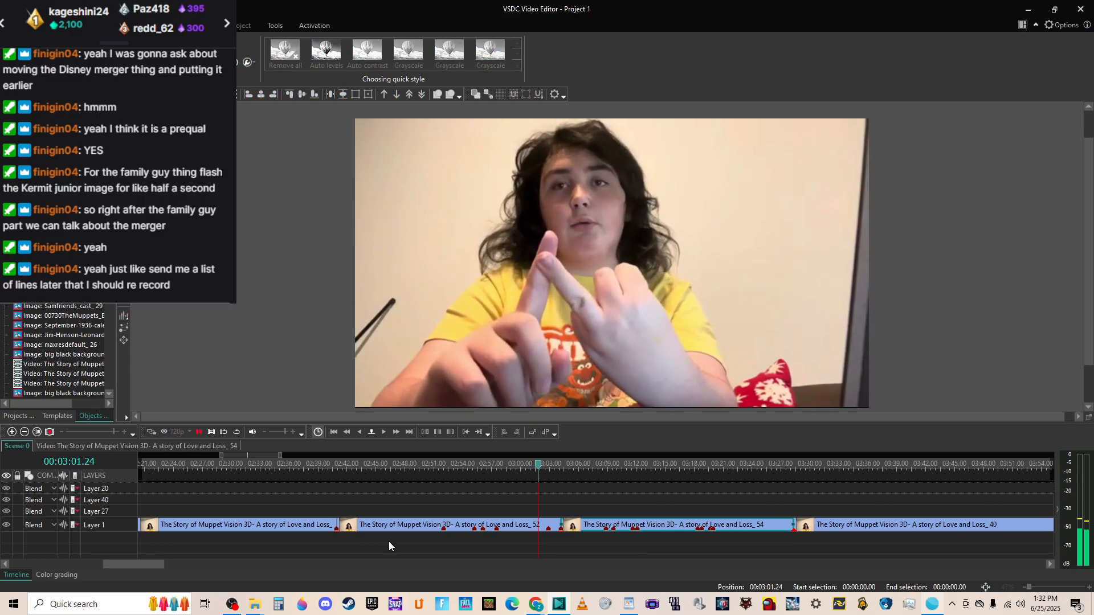
key(space)
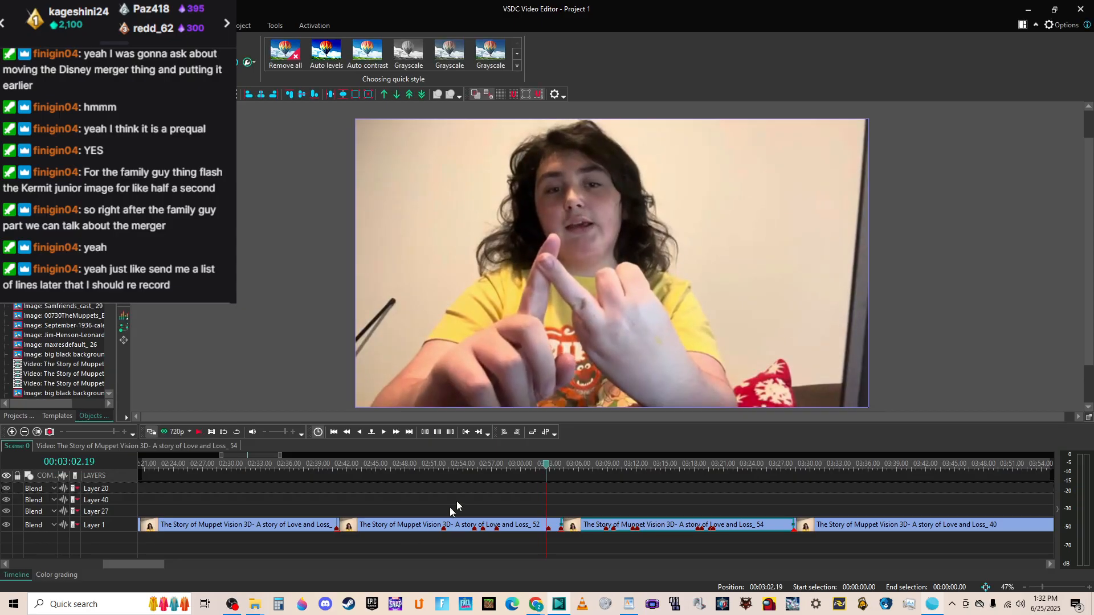
Replay the merger narration from about 02:53 to 03:15 and from about 02:58 to 03:04, returning the playhead to about 02:37.
click(460, 467)
key(space)
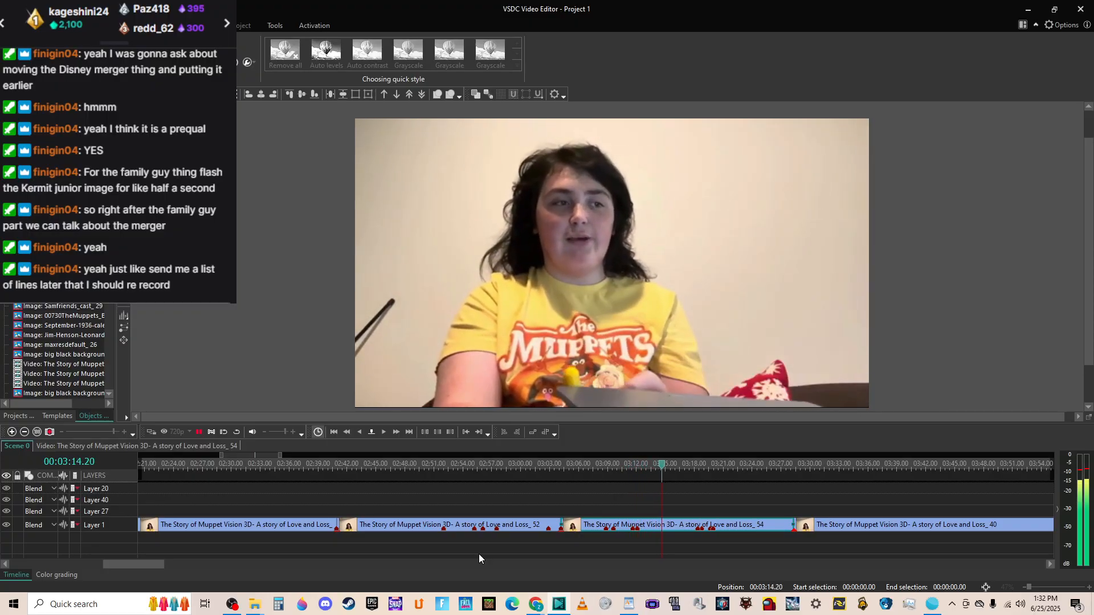
key(space)
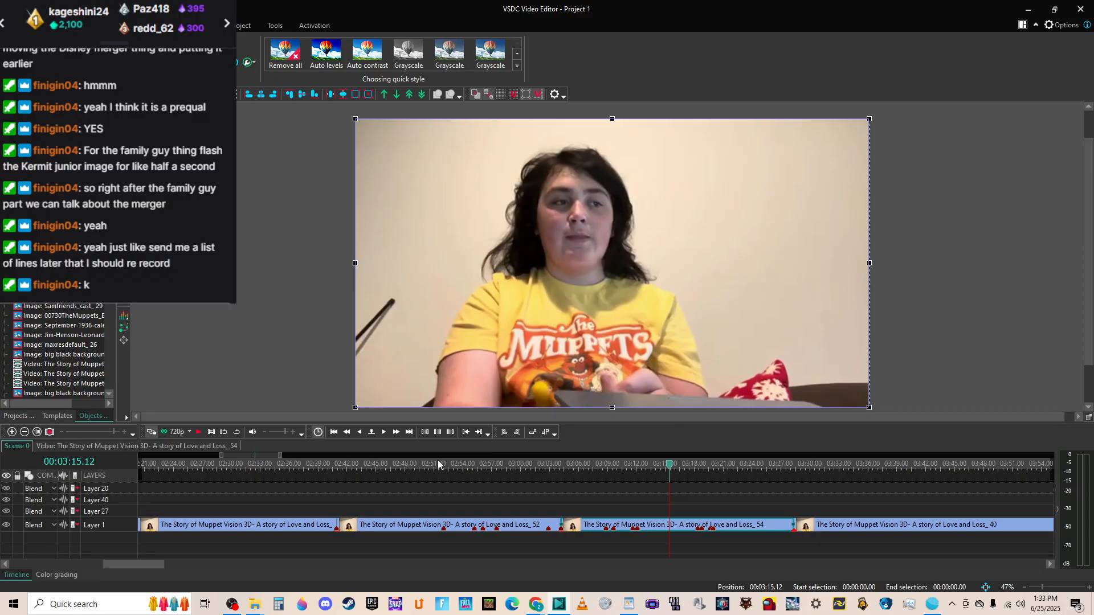
click(509, 467)
key(space)
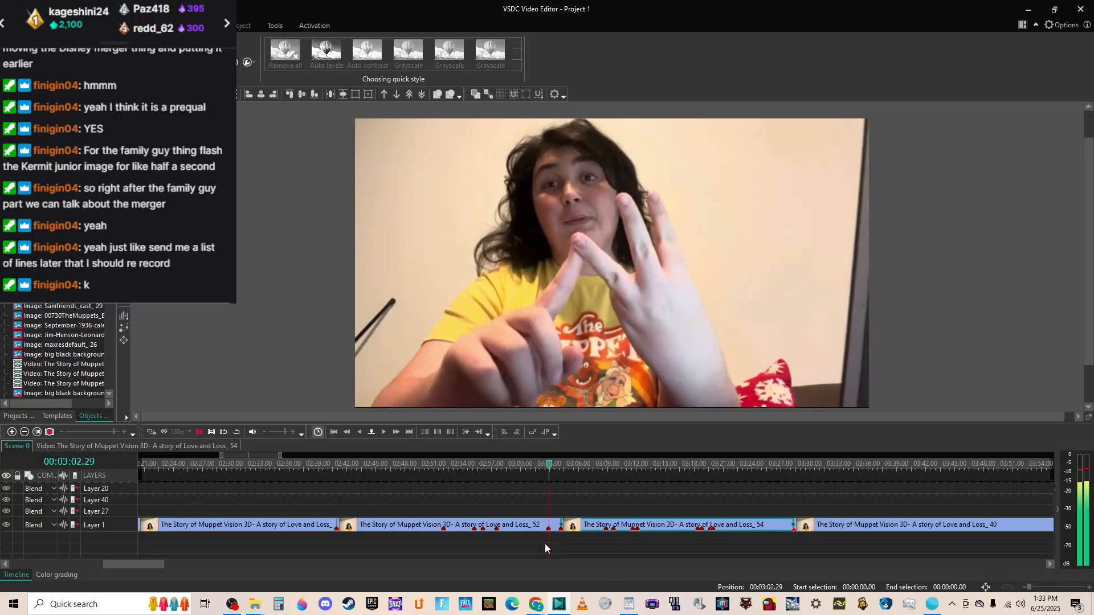
key(space)
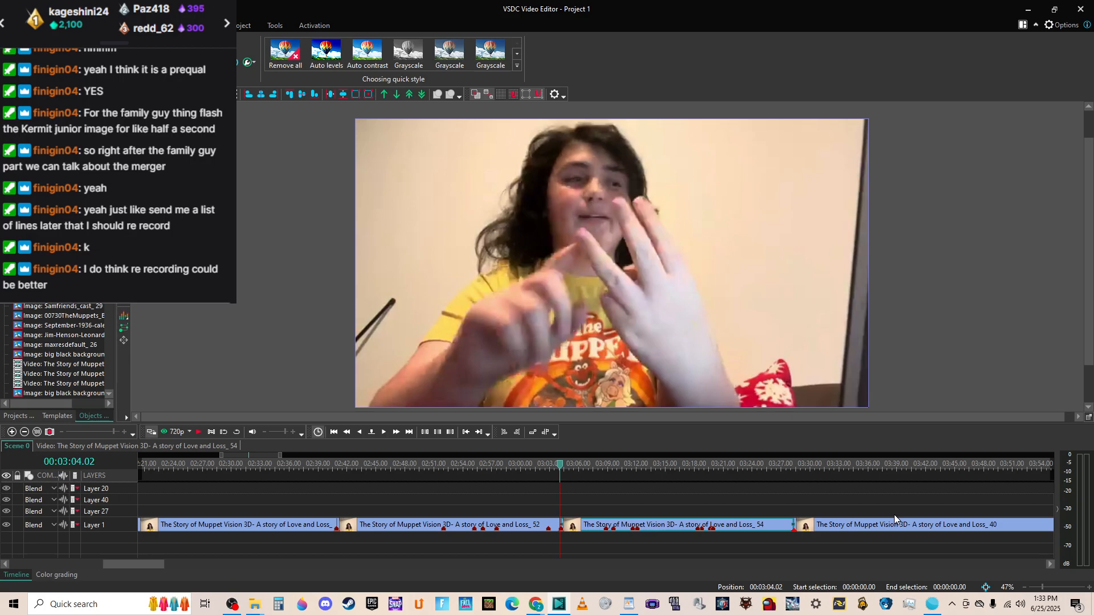
click(307, 467)
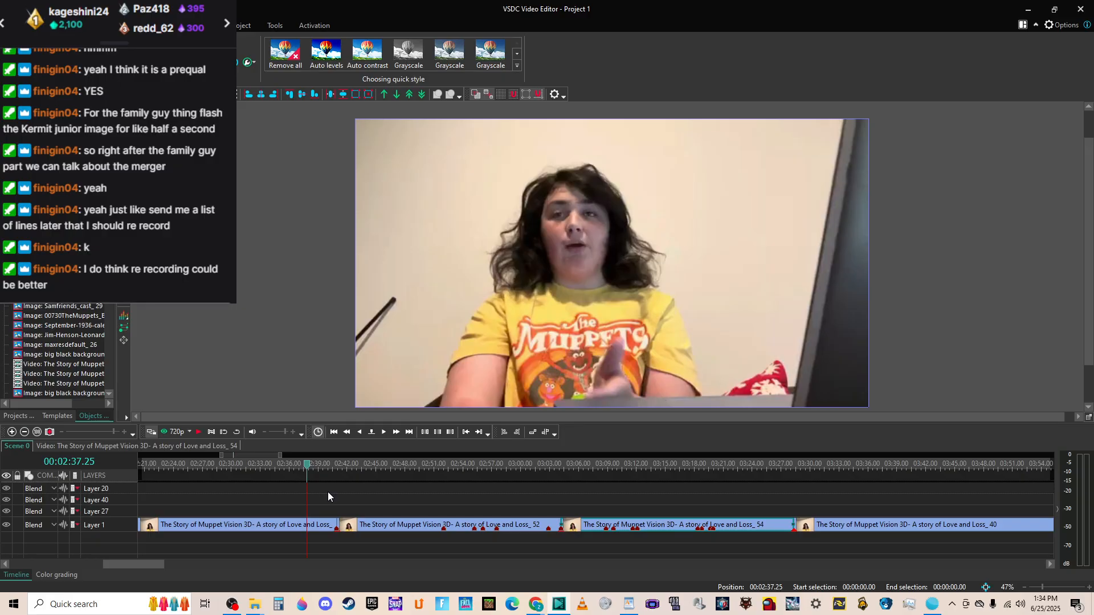
Play the project from the beginning to about 00:34 and replay the section from about 00:13 to 00:34.
drag(155, 561, 43, 556)
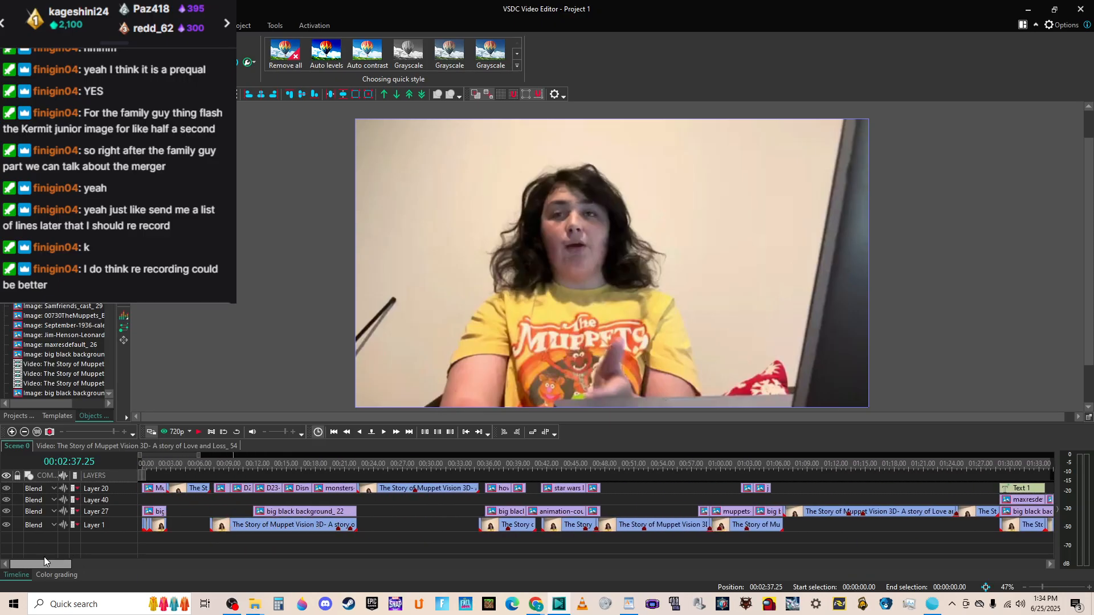
click(139, 463)
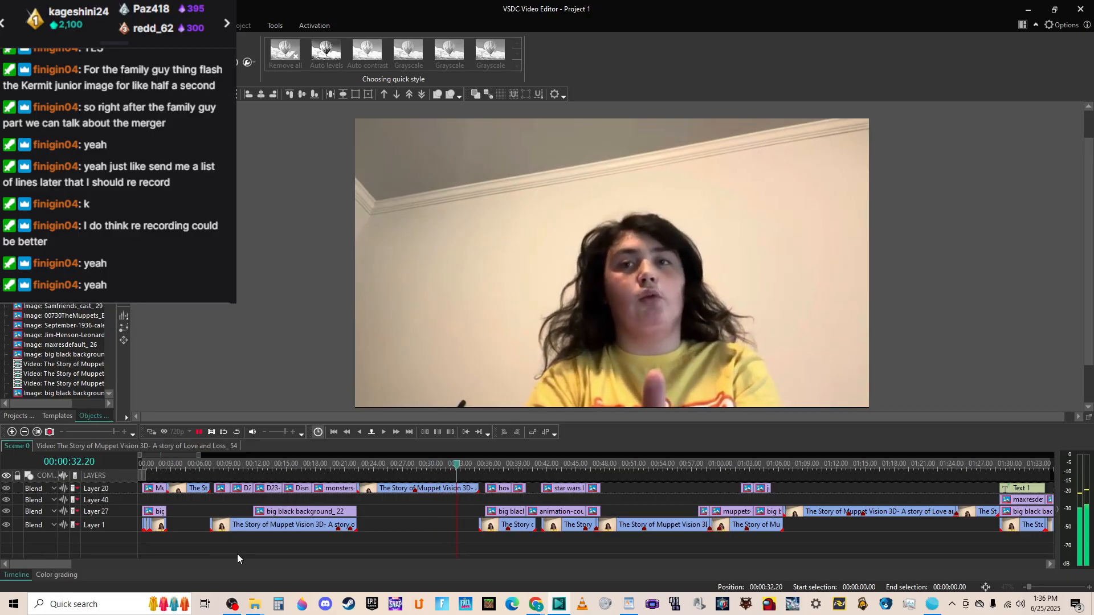
key(space)
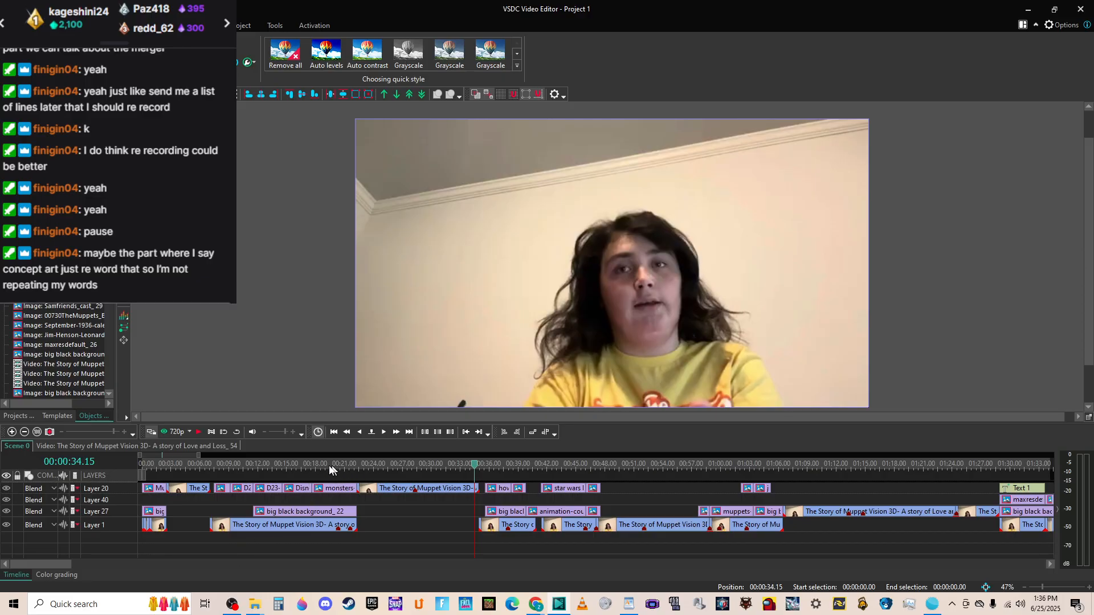
click(272, 464)
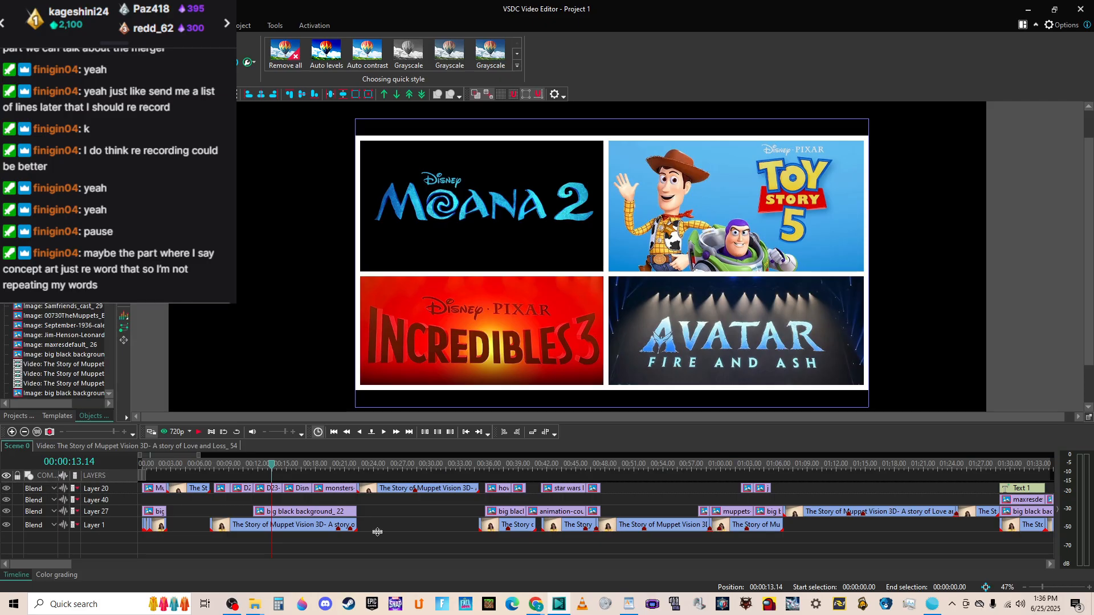
key(space)
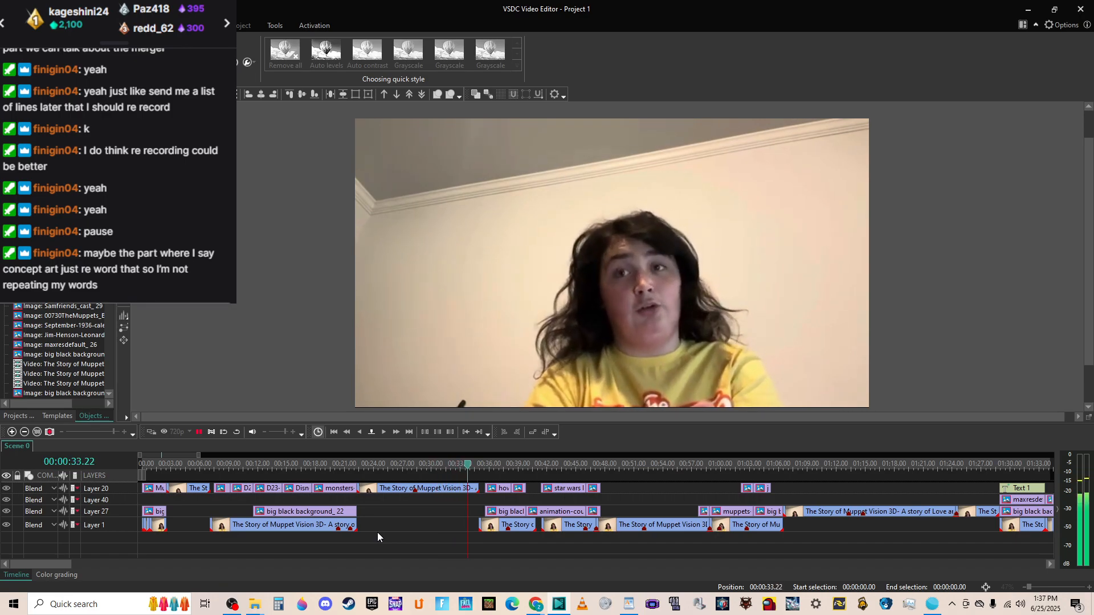
key(space)
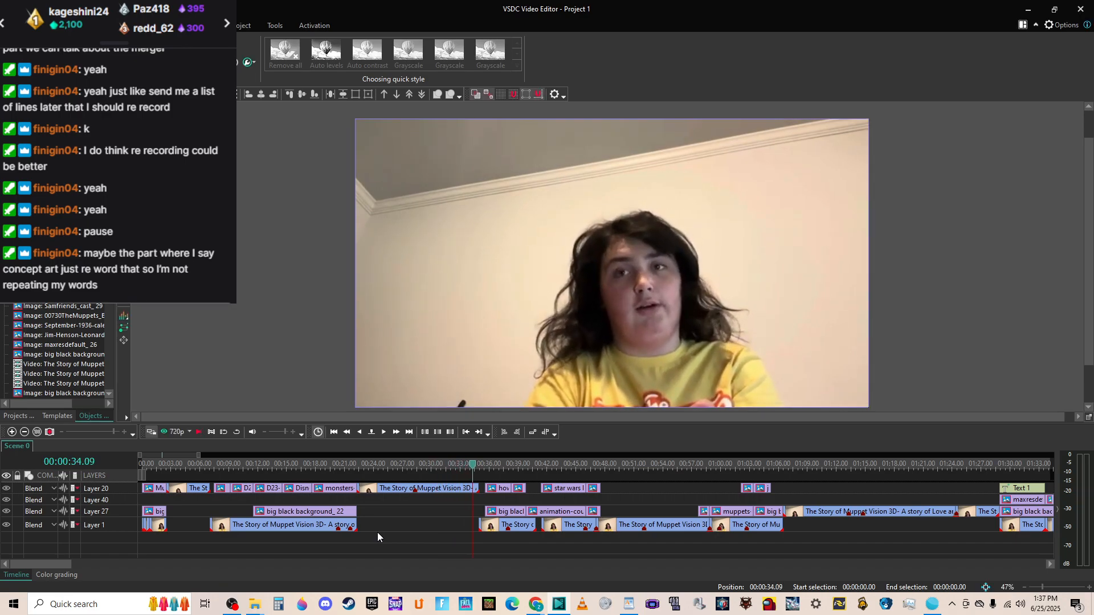
Review the concept-art narration by playing from about 00:08 to 00:28 and from about 00:17 to 00:34.
click(220, 464)
key(space)
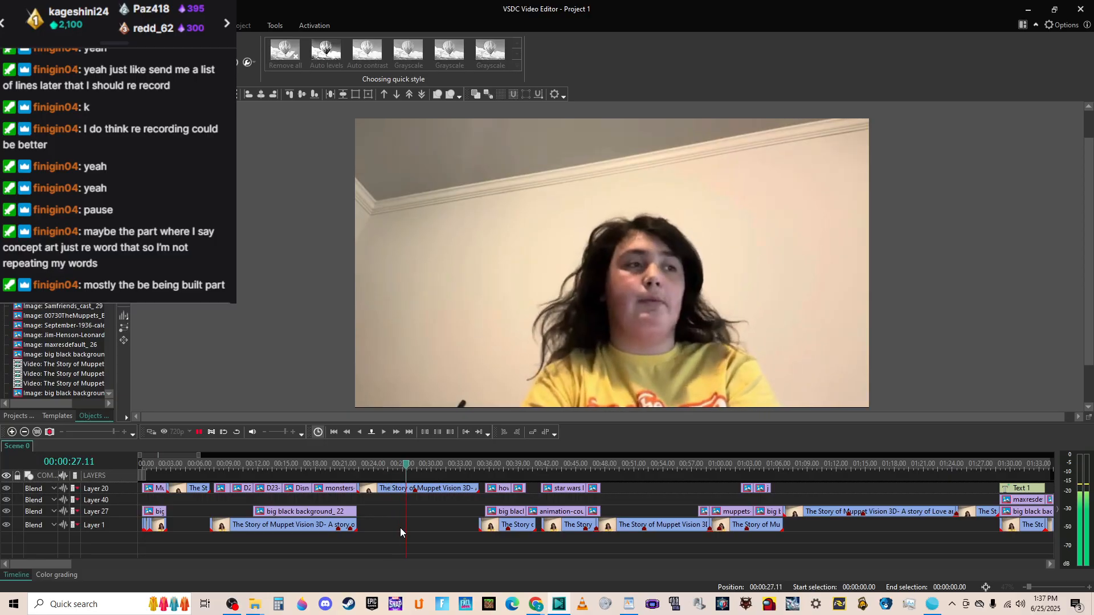
key(space)
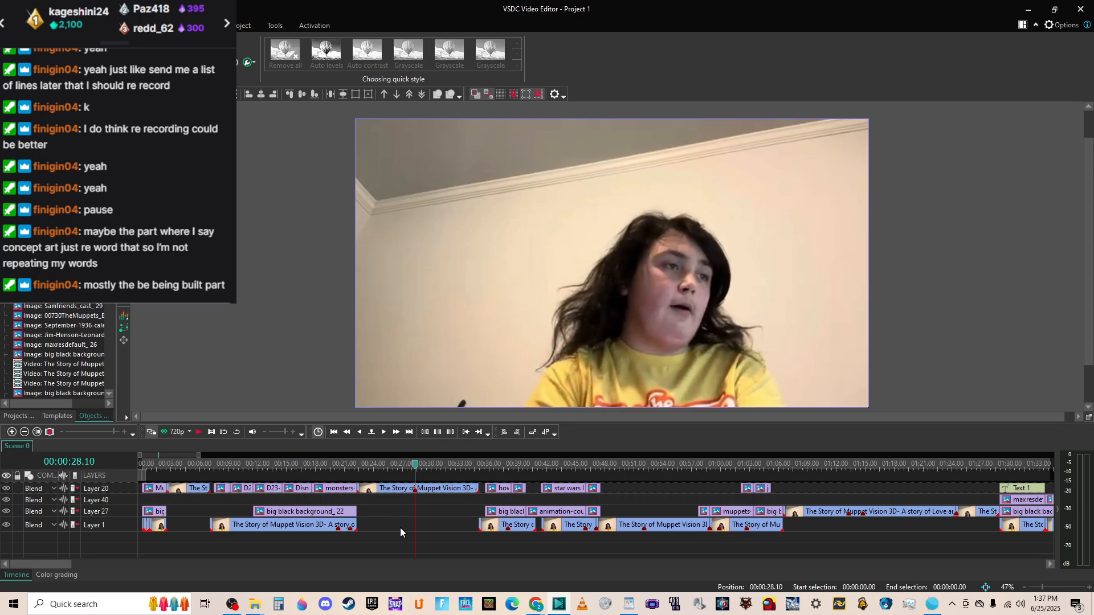
click(304, 463)
key(space)
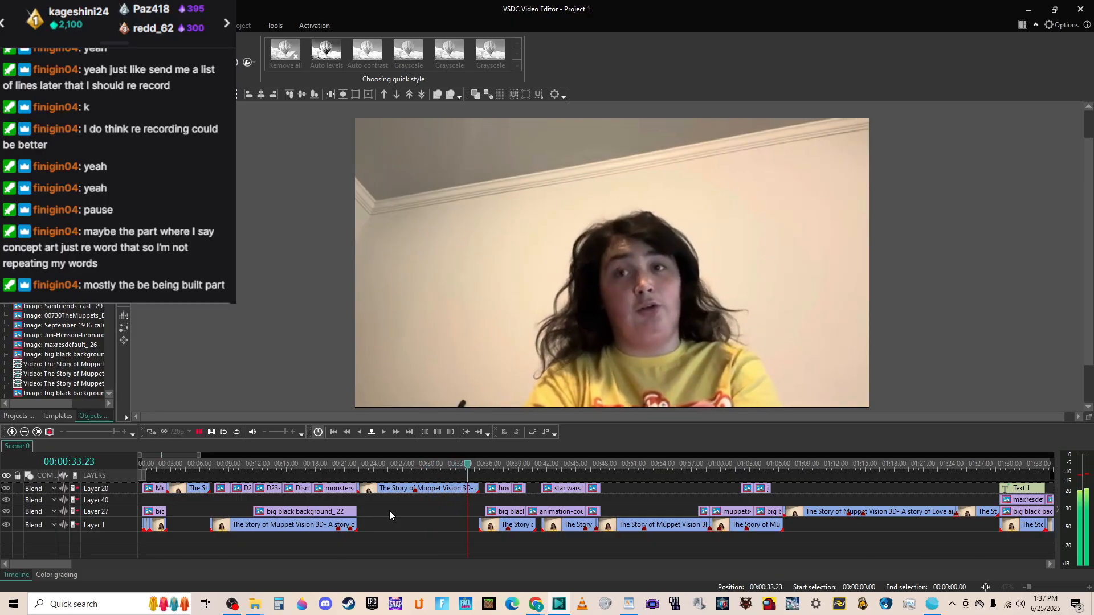
key(space)
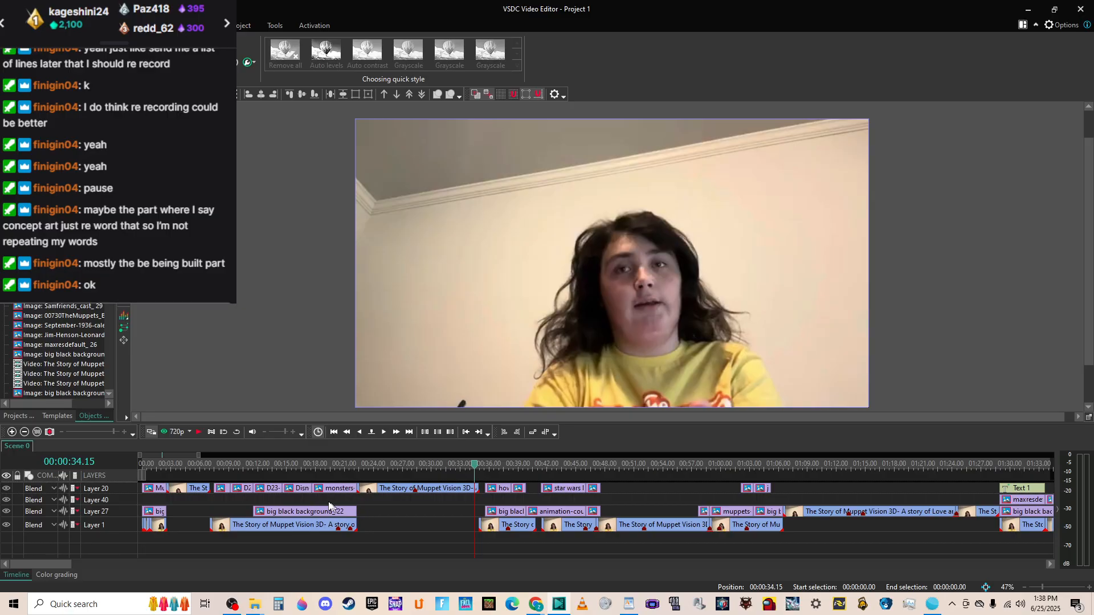
Check the frames at about 00:17 and 00:27, and replay from about 00:17, pausing at about 00:31.
click(302, 463)
click(313, 466)
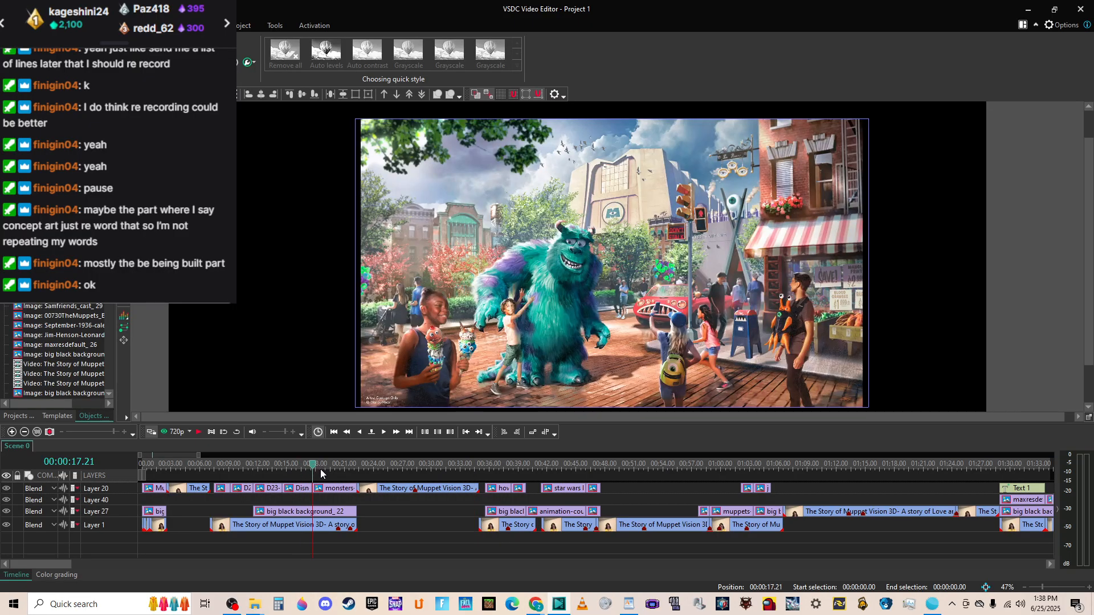
click(413, 466)
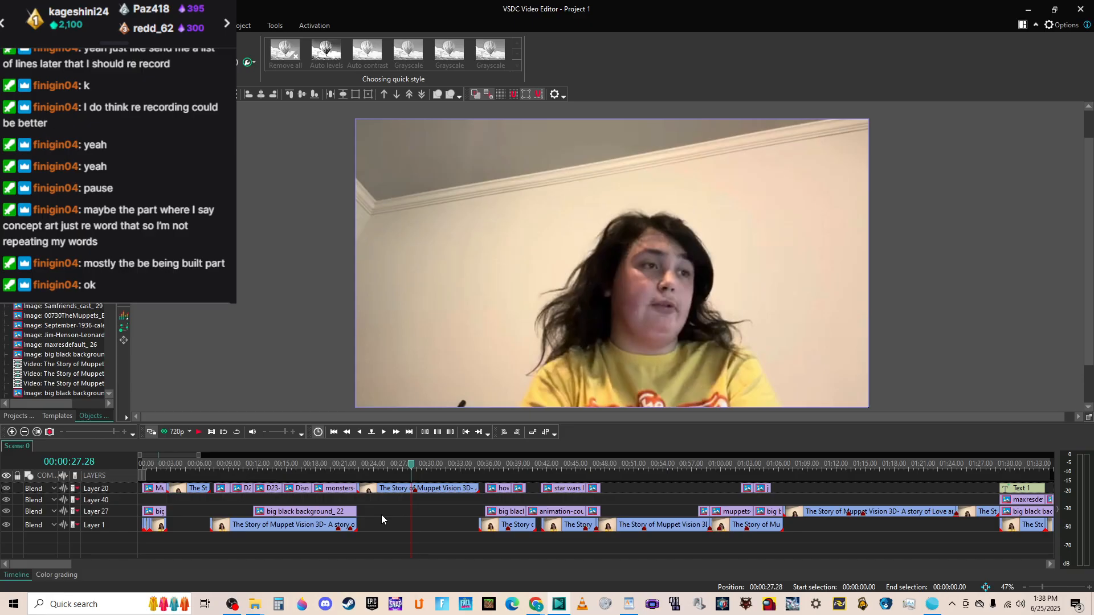
click(311, 470)
key(space)
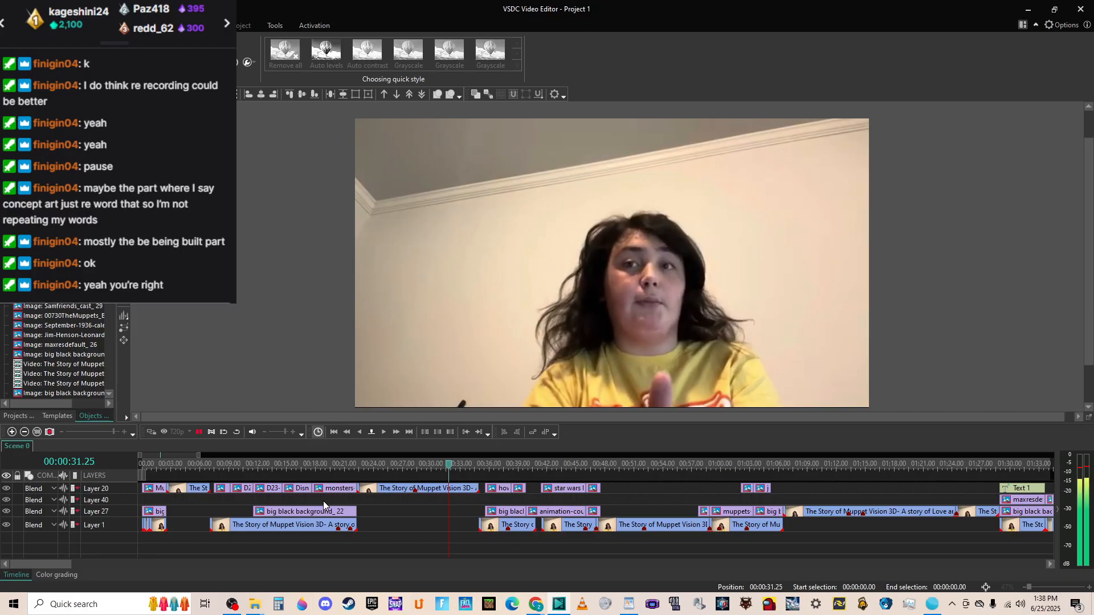
key(space)
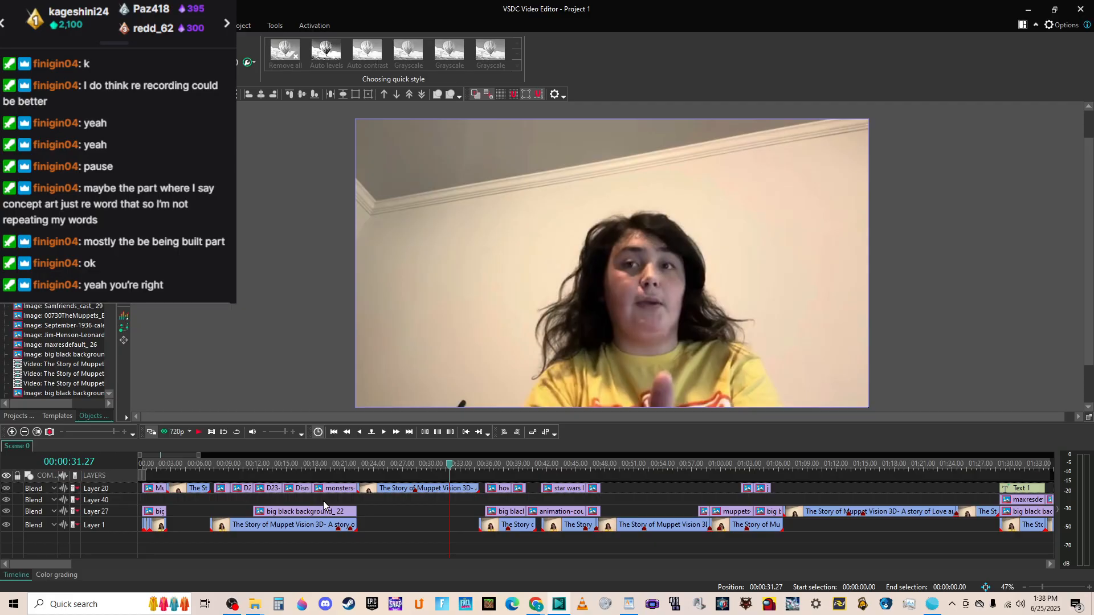
Play on from about 00:31 to 00:43 and set the playhead back to about 00:34.
key(space)
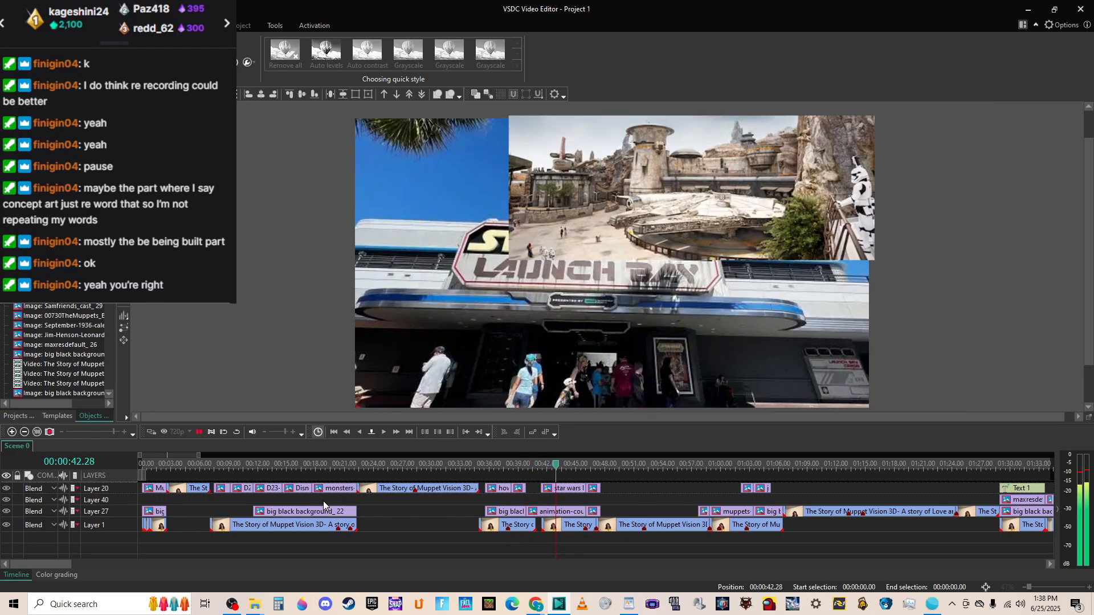
key(space)
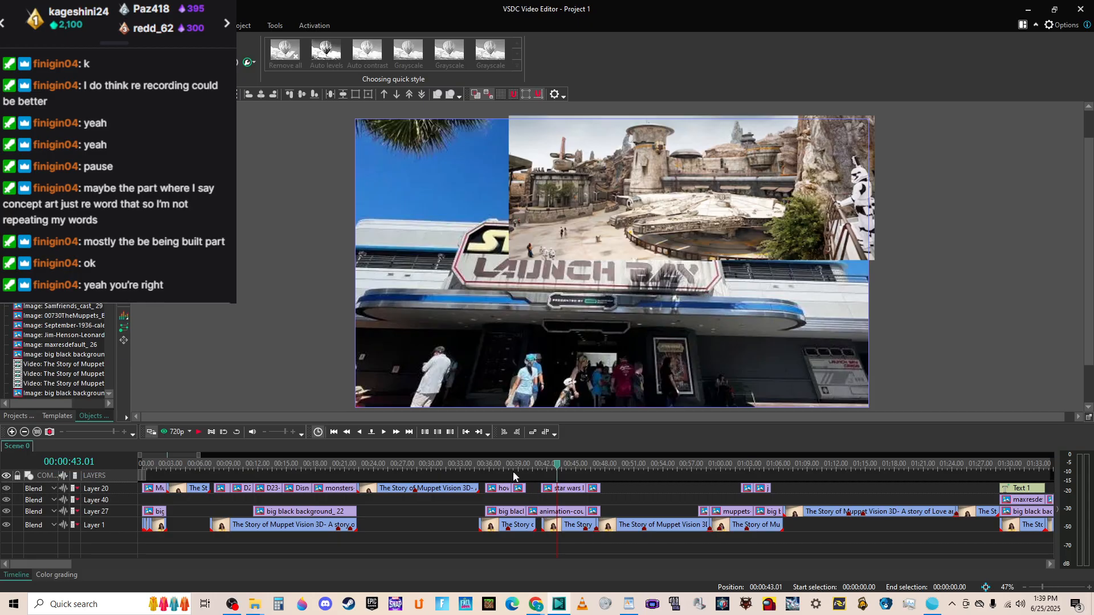
click(474, 464)
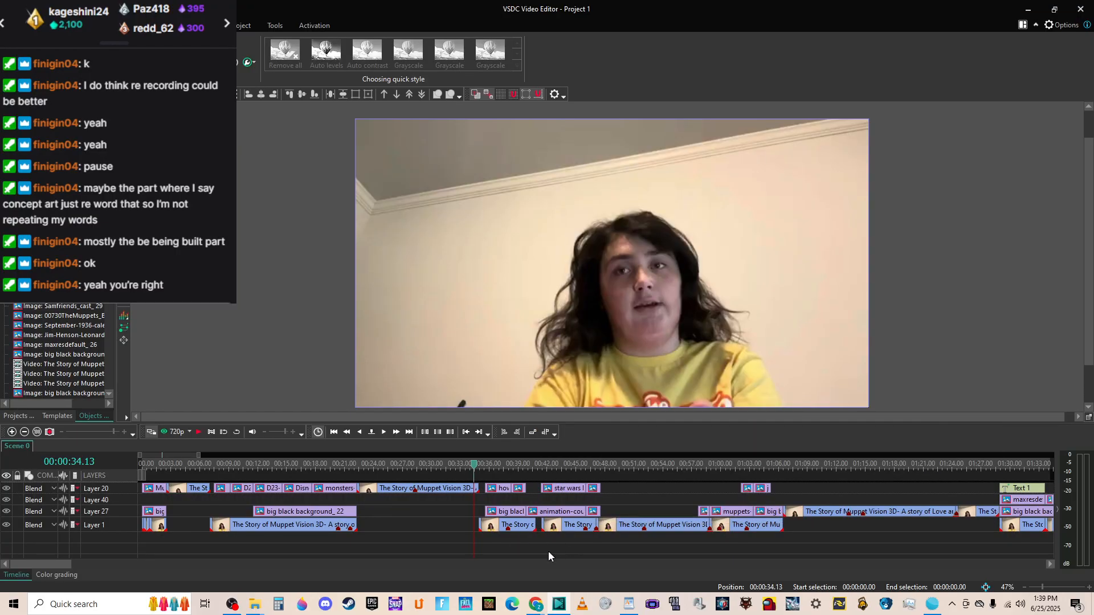
Play the cut on from about 00:34 to 02:28, pausing at about 02:22.
key(space)
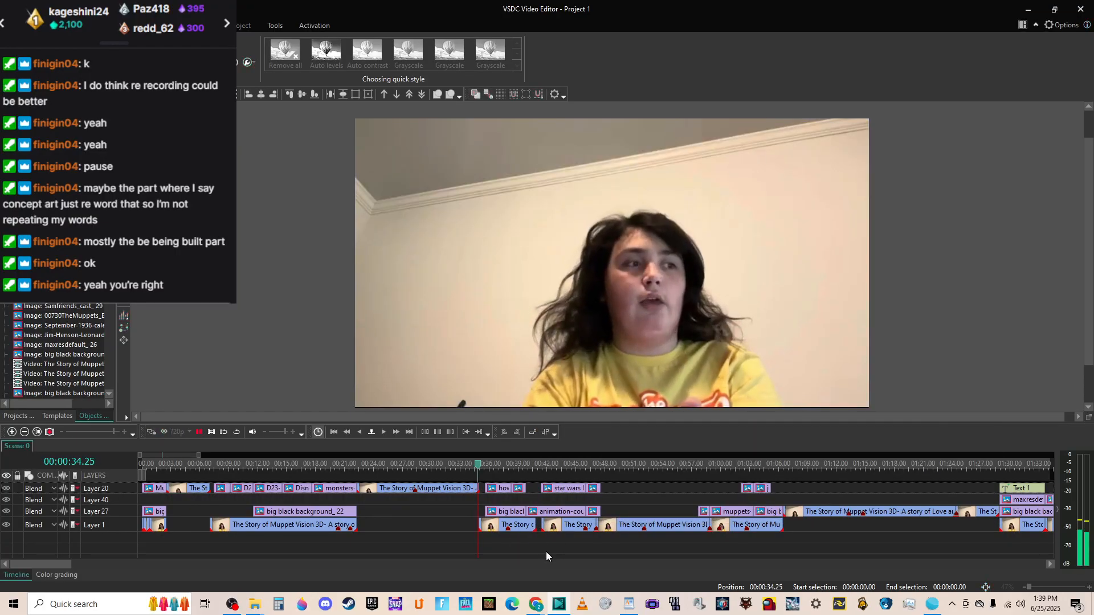
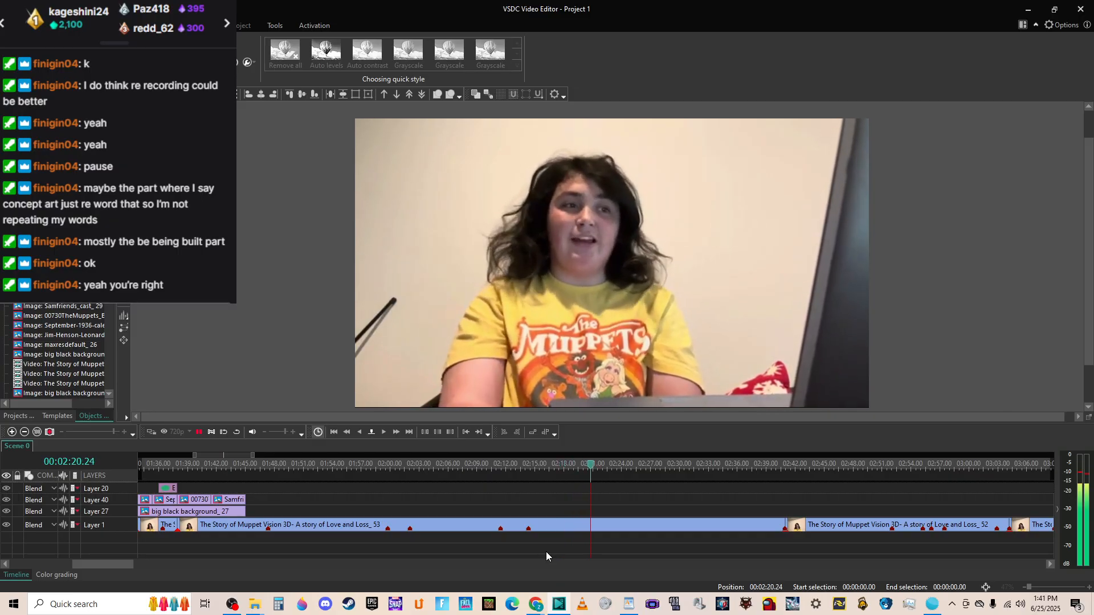
key(space)
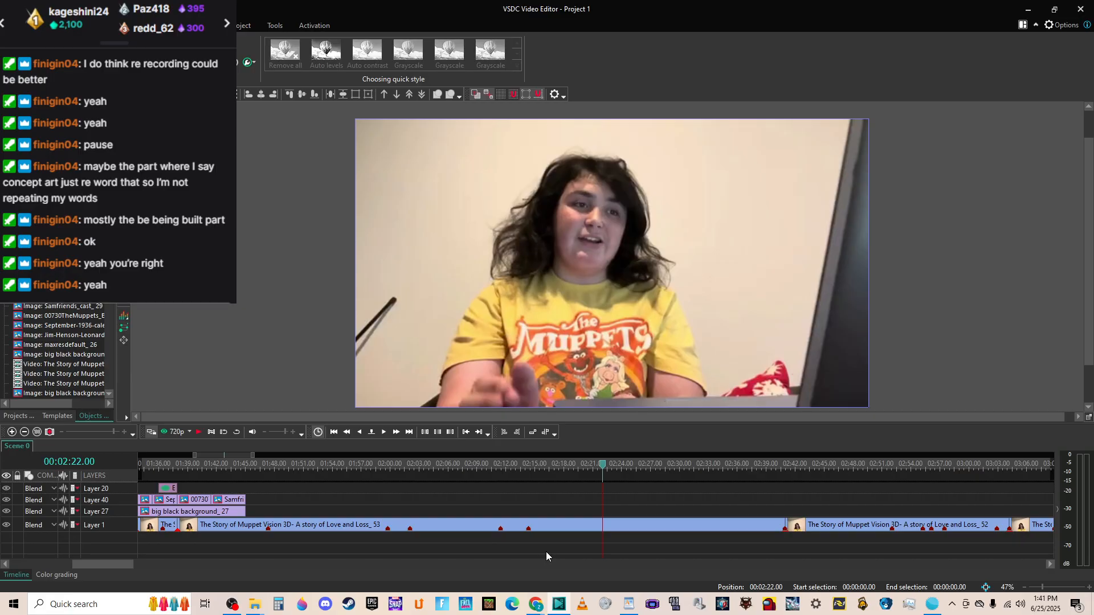
key(space)
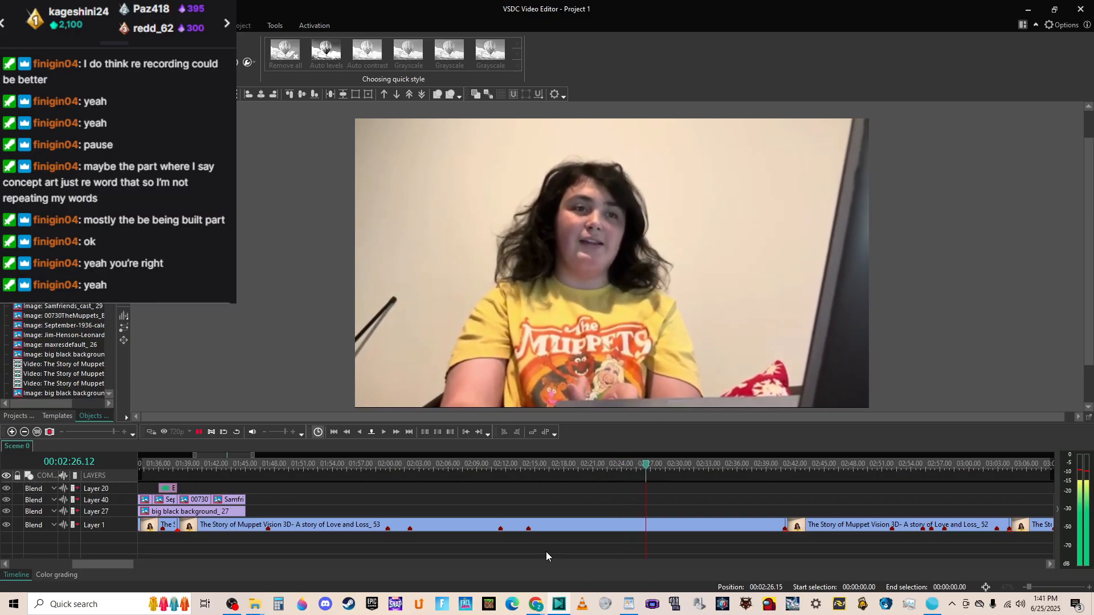
key(space)
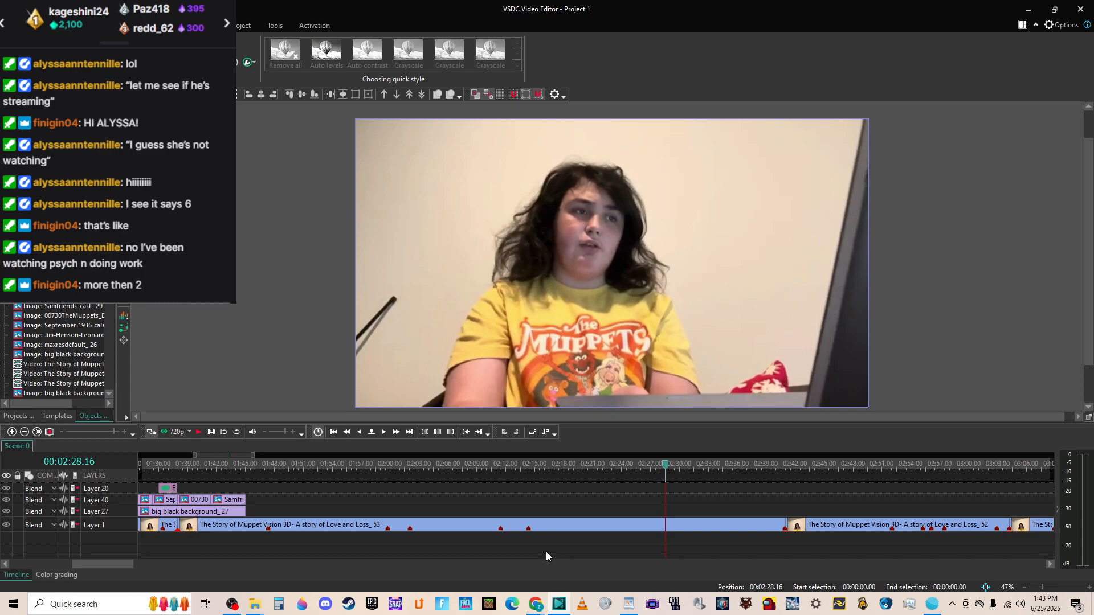
Replay the narration from about 02:13 to 02:40, pausing at about 02:21.
click(517, 466)
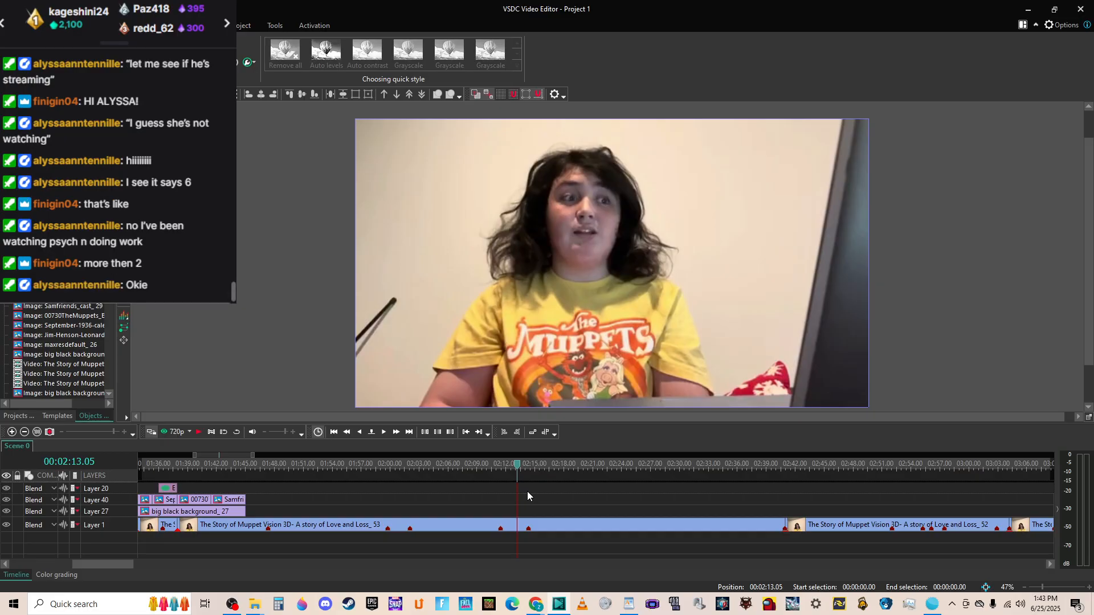
key(space)
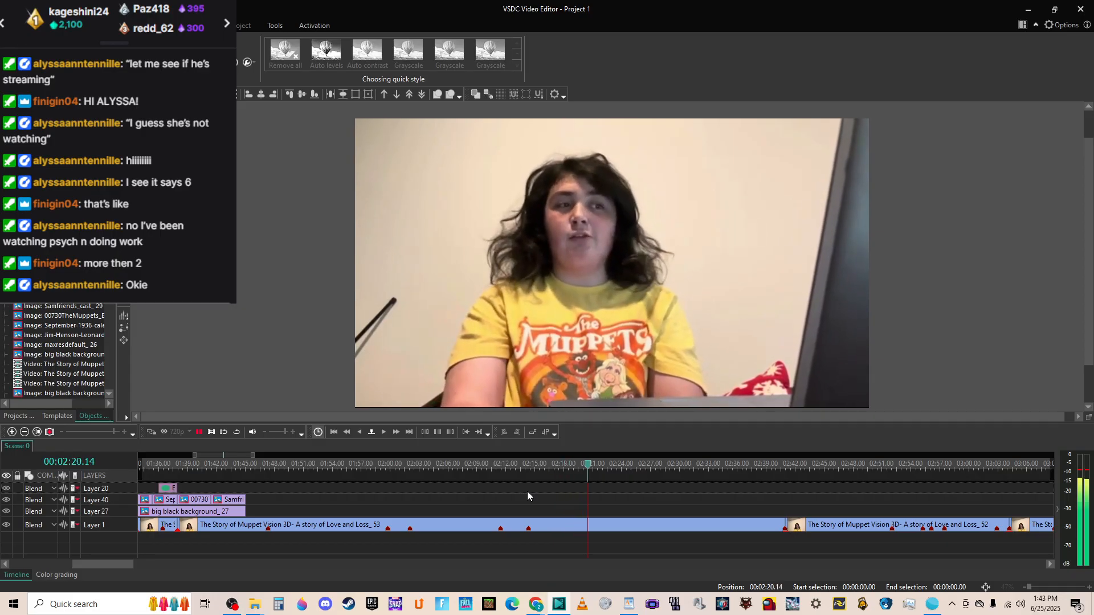
key(space)
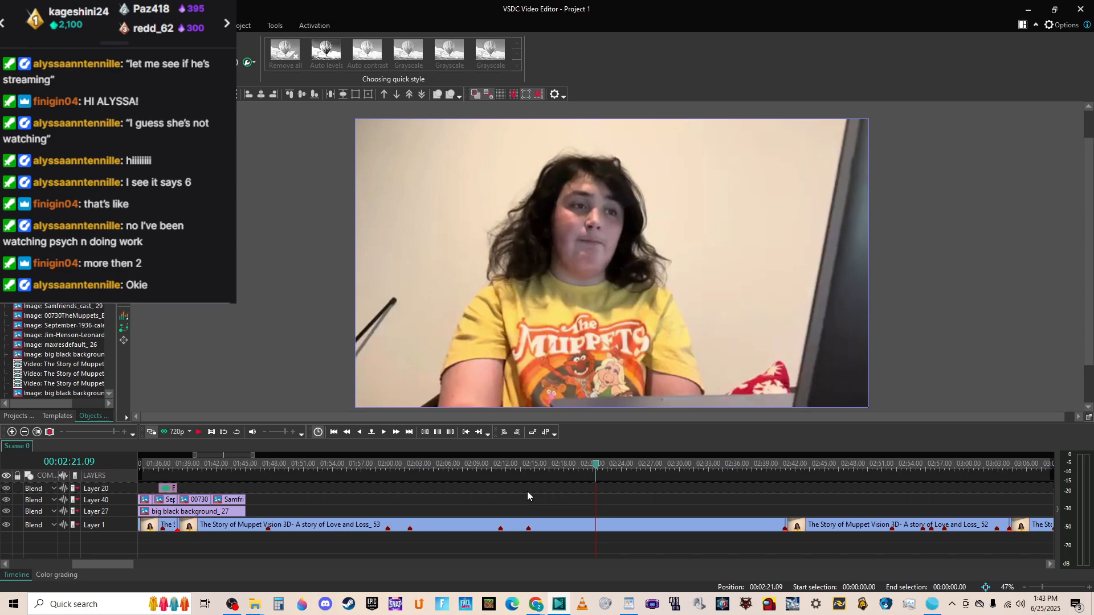
key(space)
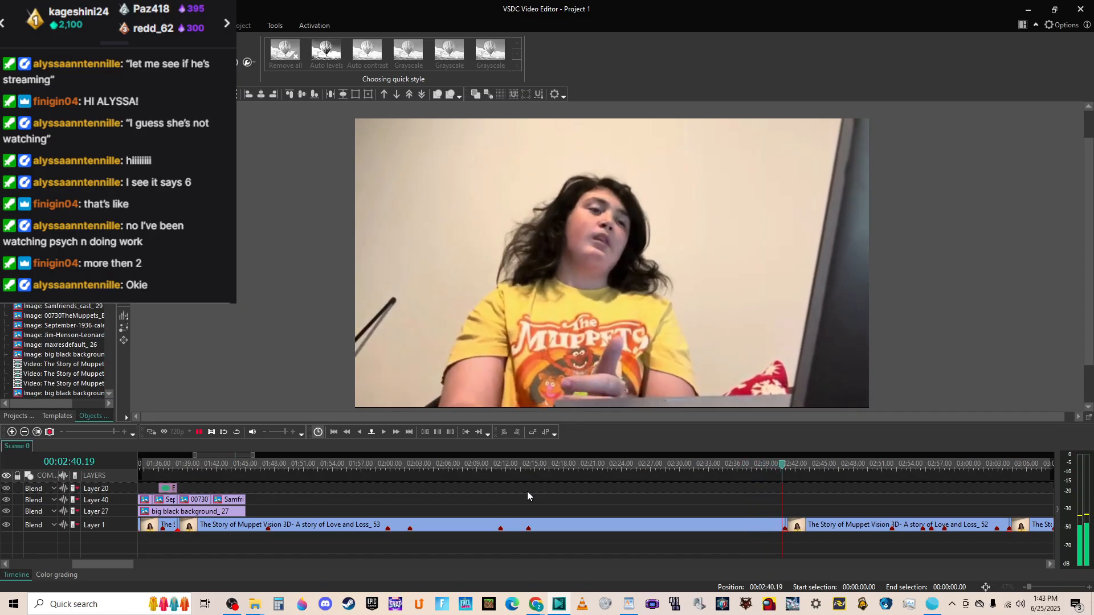
key(space)
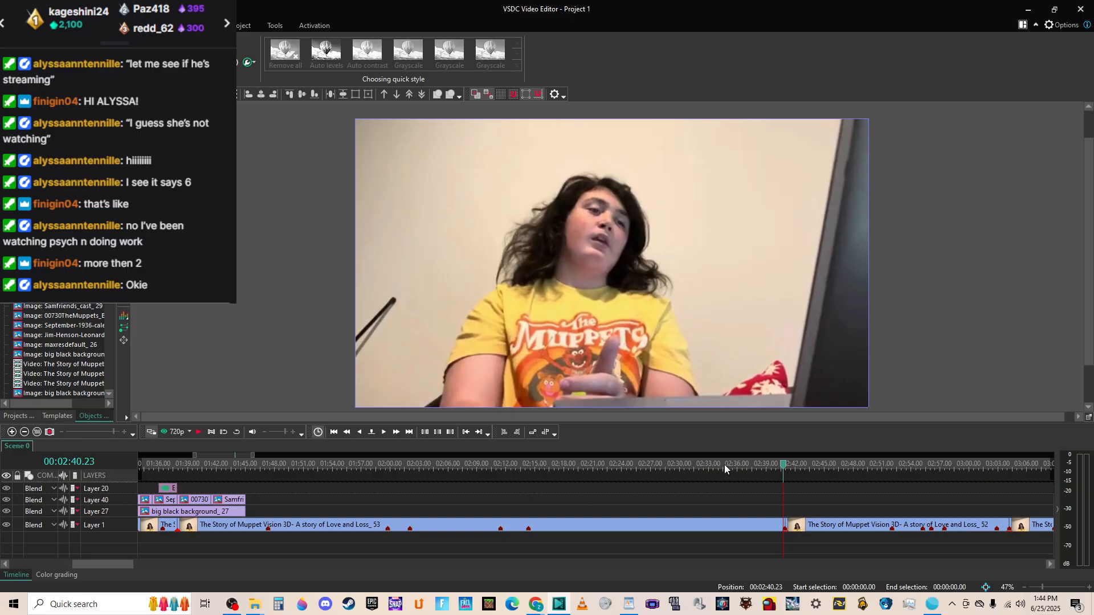
Replay the narration from about 02:24 to 02:40 and play on to about 02:45.
click(617, 467)
key(space)
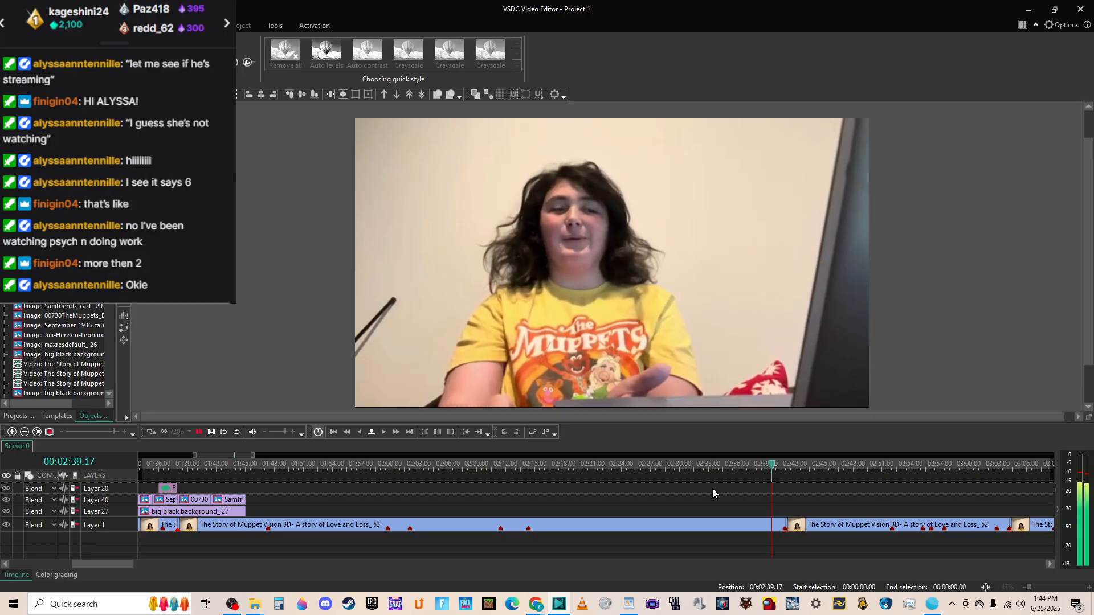
key(space)
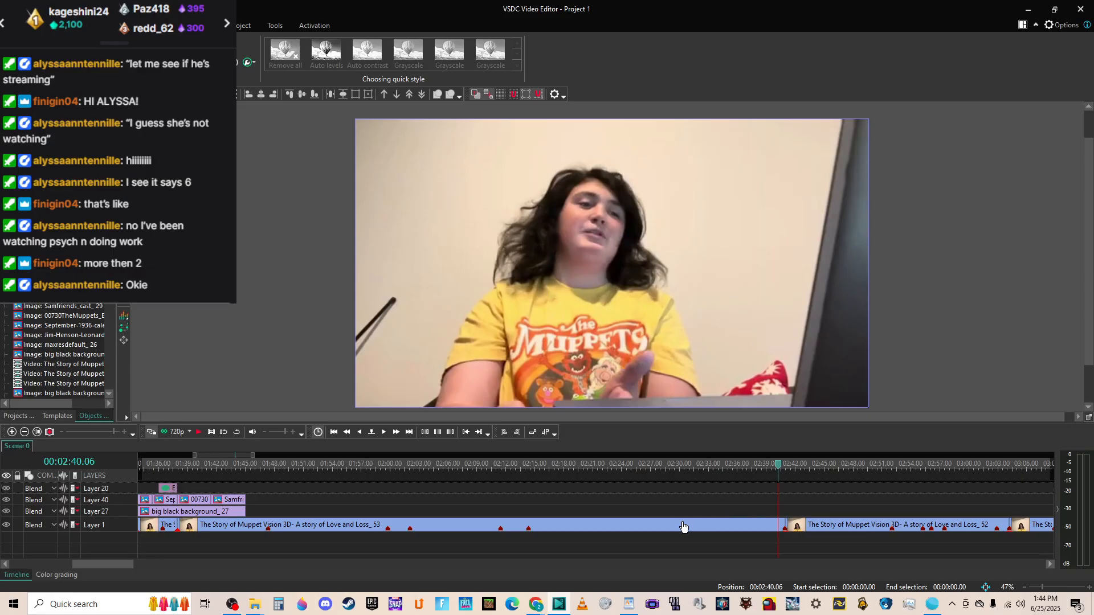
mouse_move(648, 524)
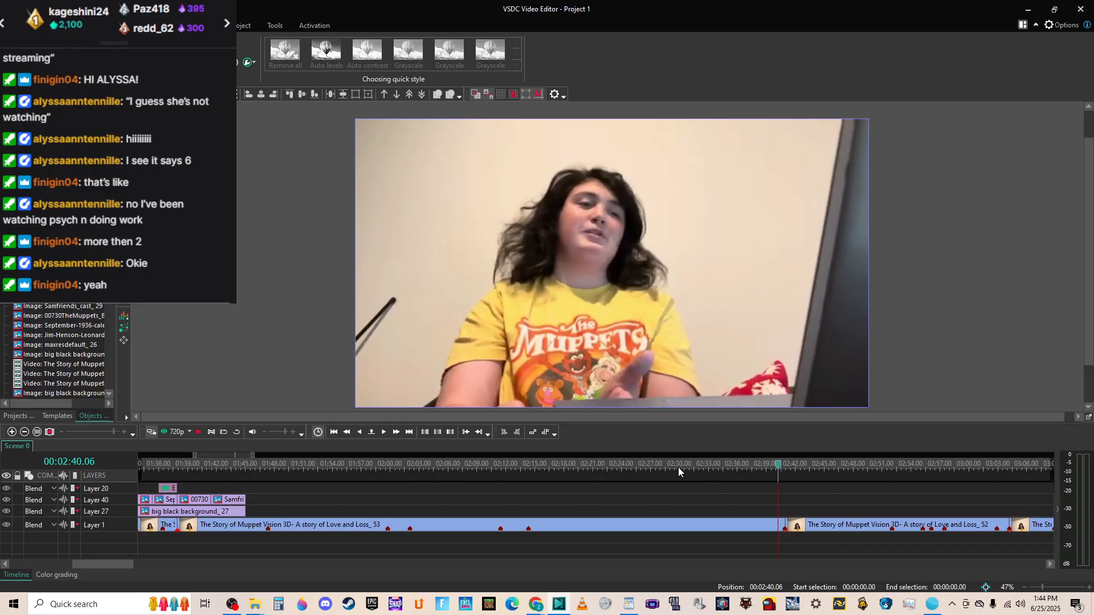
key(space)
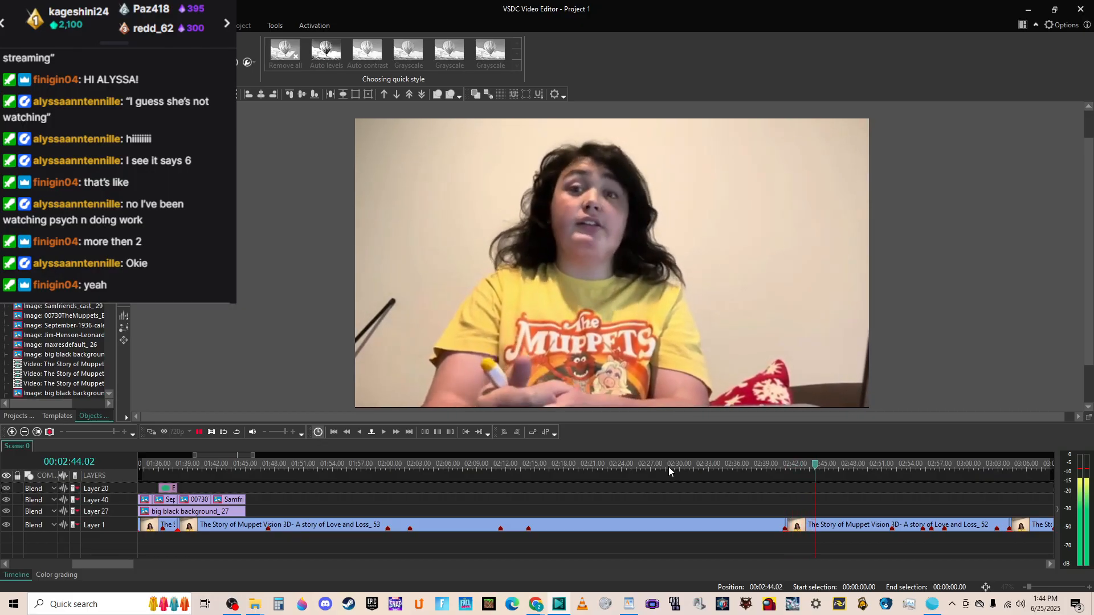
key(space)
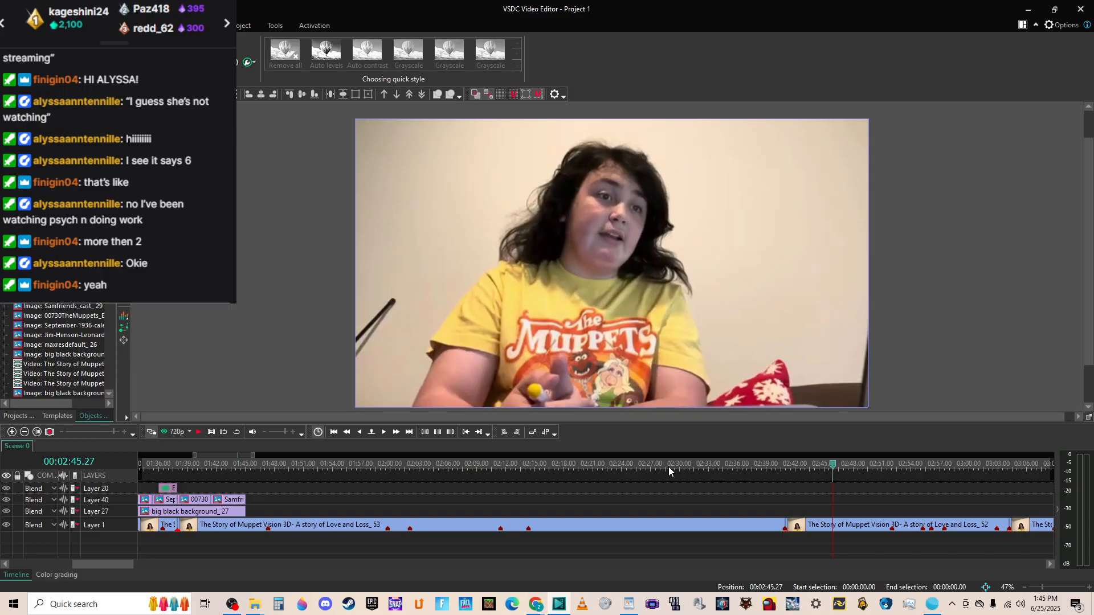
Replay the long narration clip from about 01:59 and pause at about 02:31.
click(786, 464)
key(space)
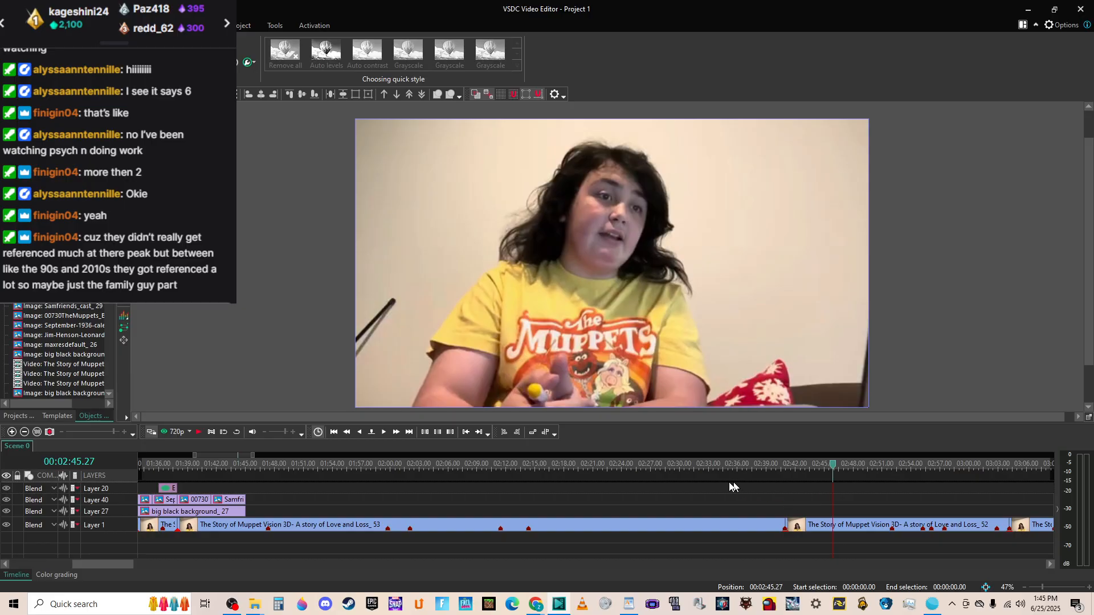
click(383, 472)
key(space)
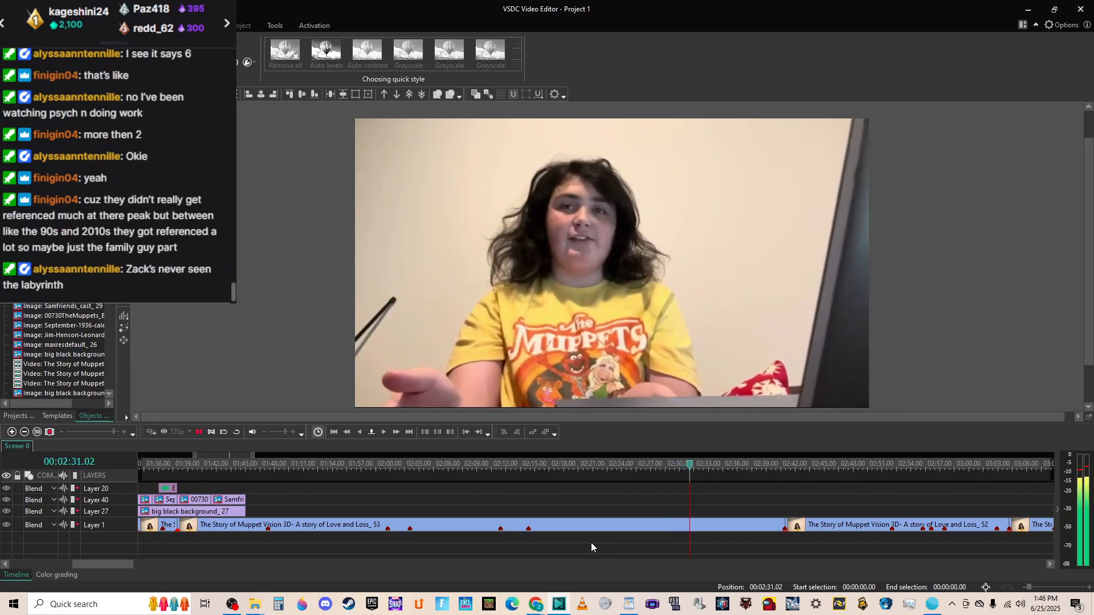
key(space)
Open the long clip under the playhead for cutting and splitting, and review its line between about 00:38 and 00:53 of the clip.
right_click(700, 528)
click(765, 374)
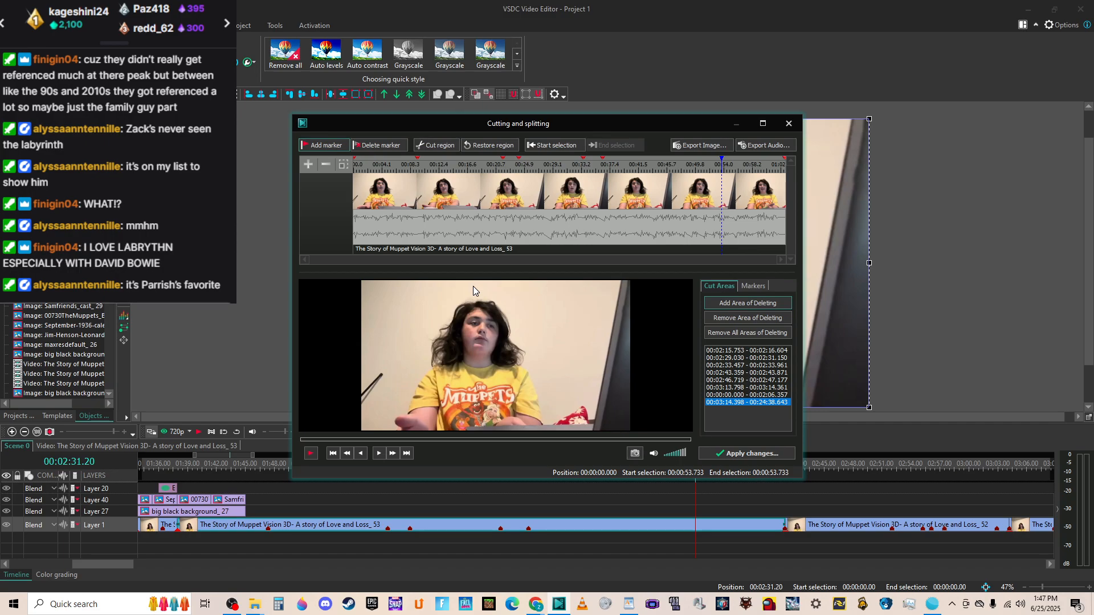
click(687, 168)
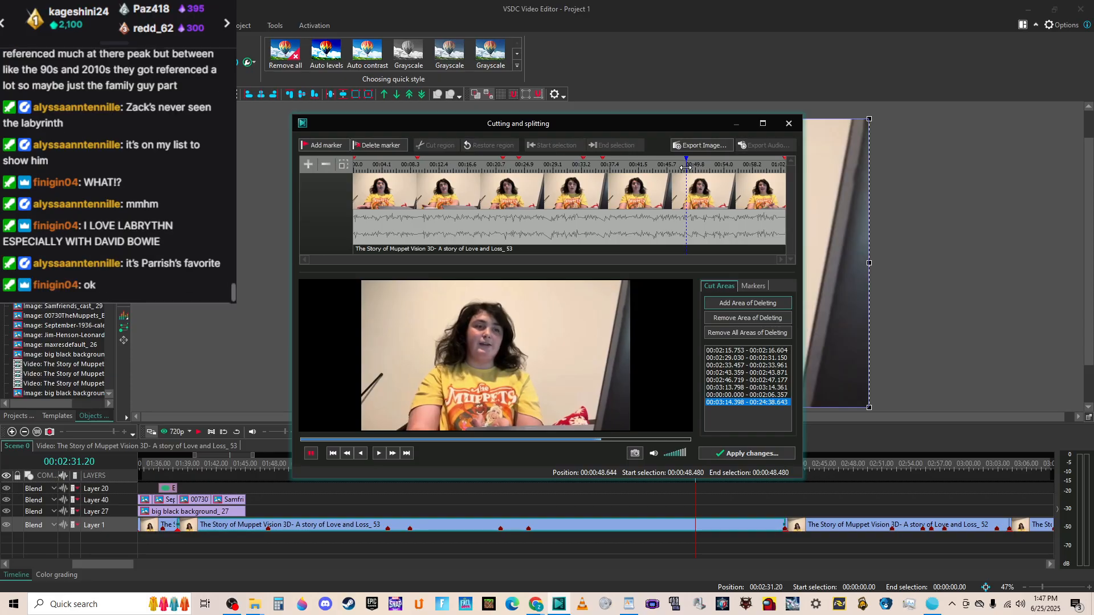
click(663, 165)
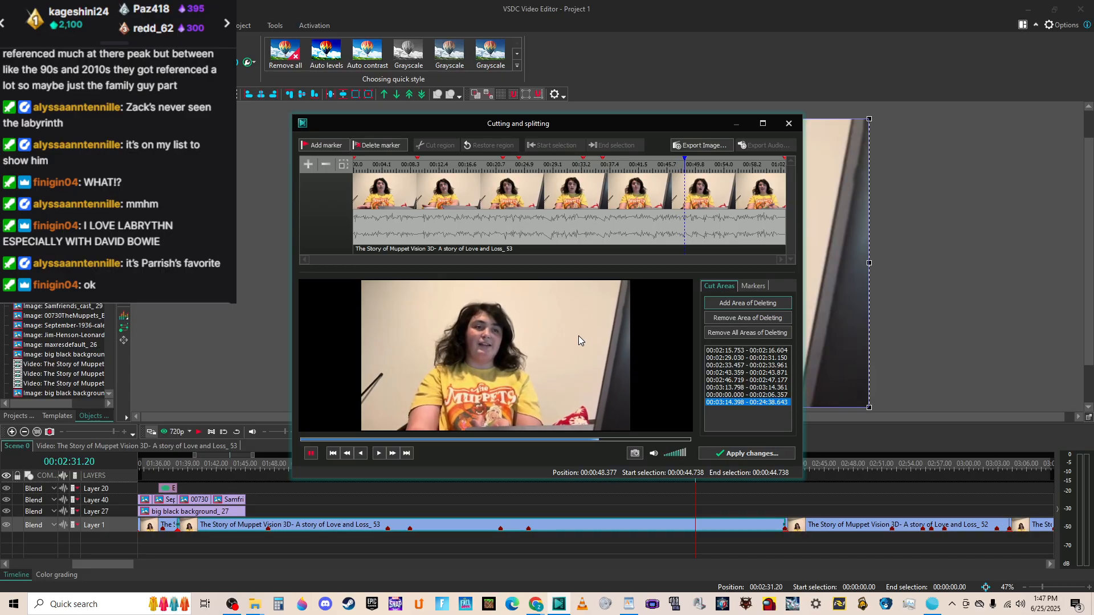
click(610, 334)
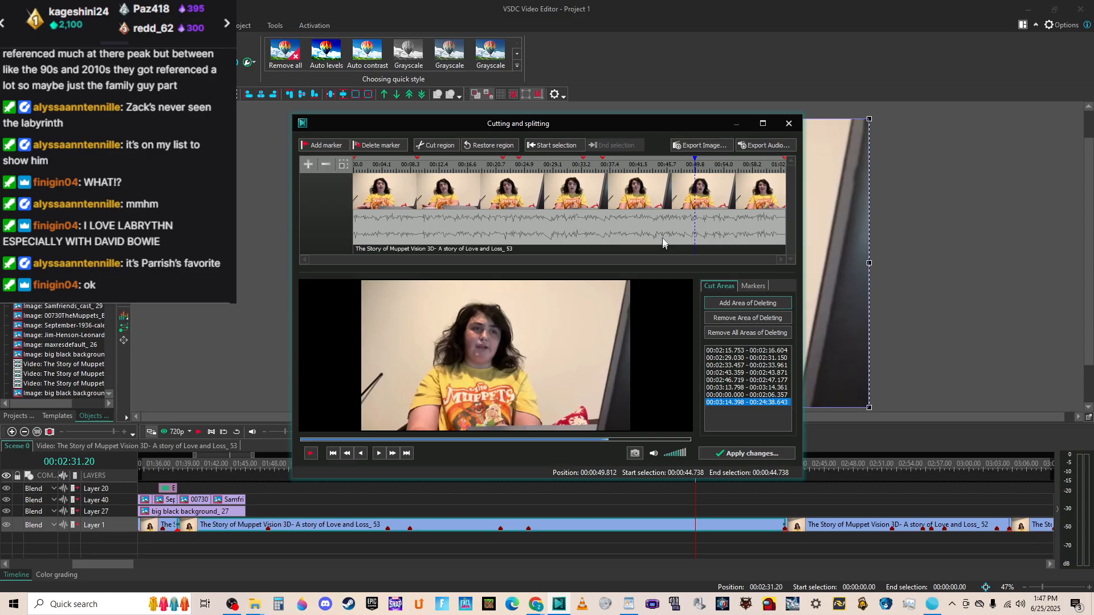
click(614, 162)
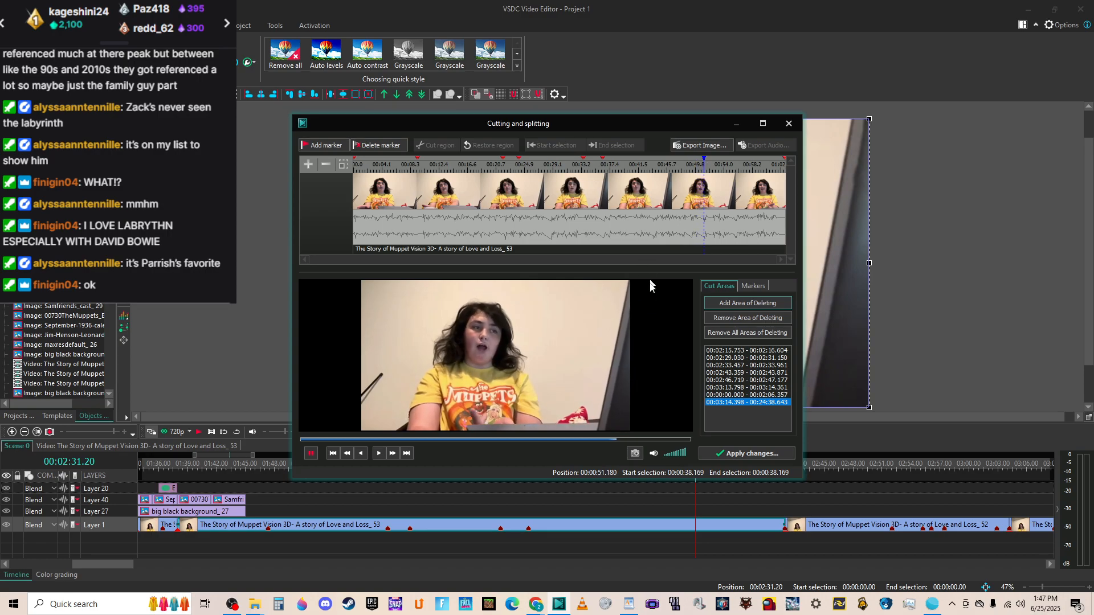
key(space)
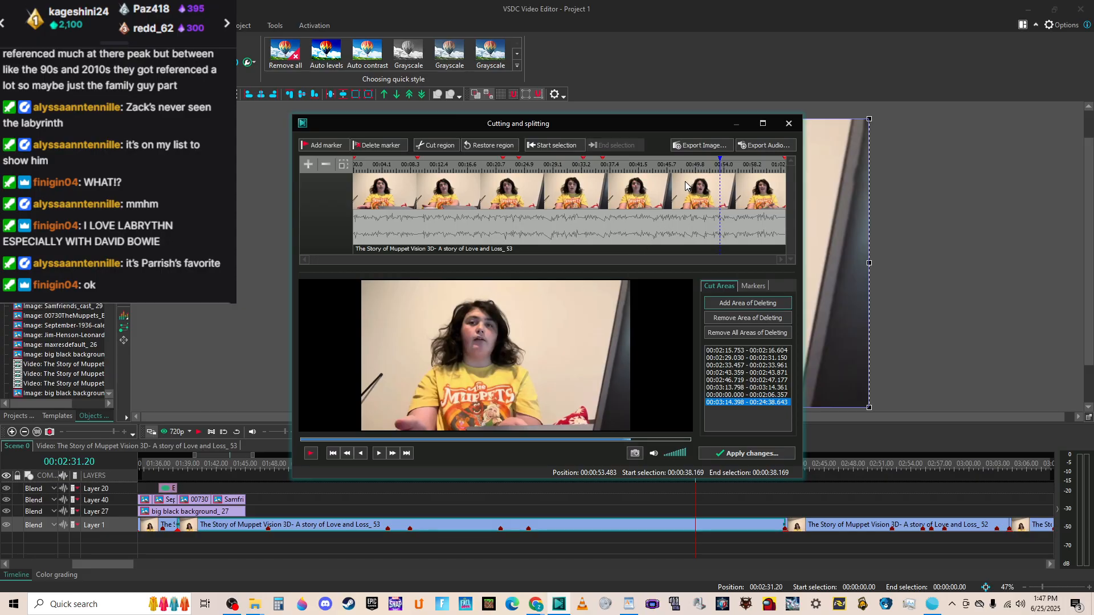
click(647, 164)
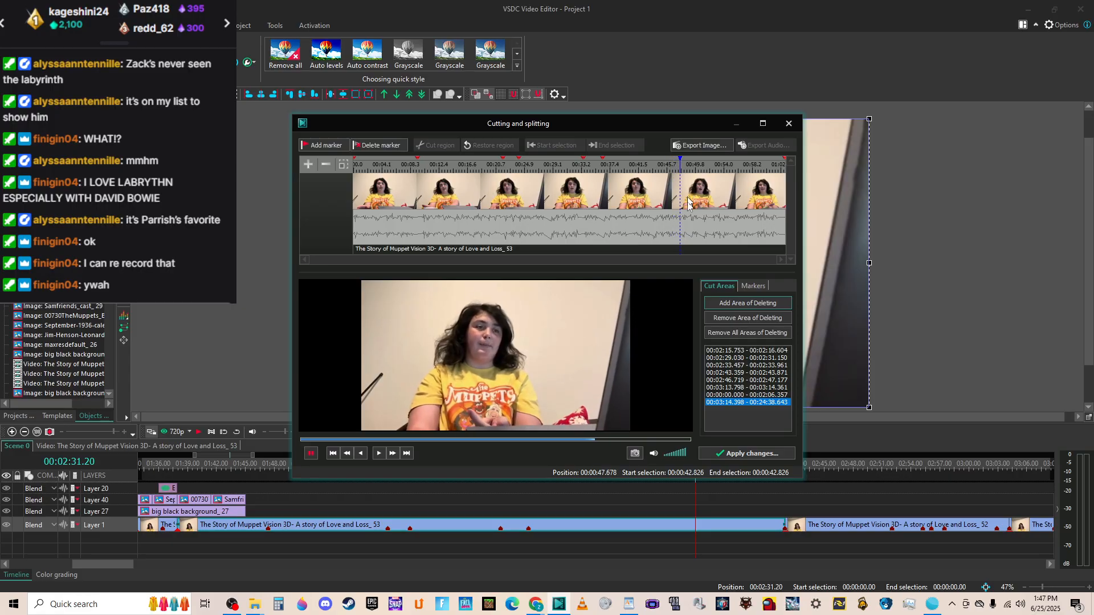
Add markers at about 00:52 and 00:56 around the line and split the clip by markers, removing the source object.
click(317, 146)
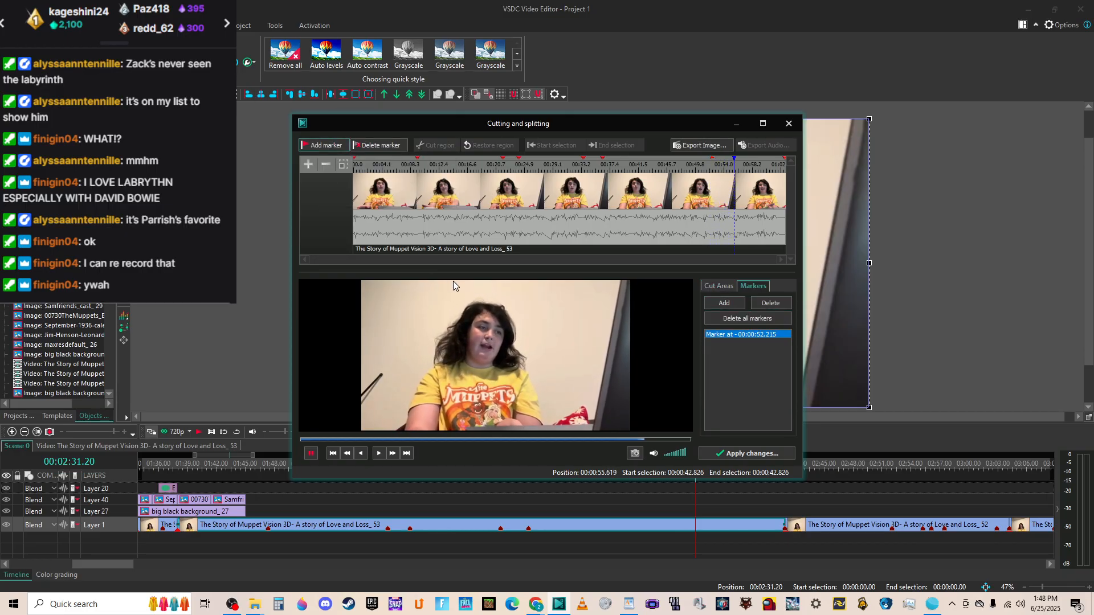
key(space)
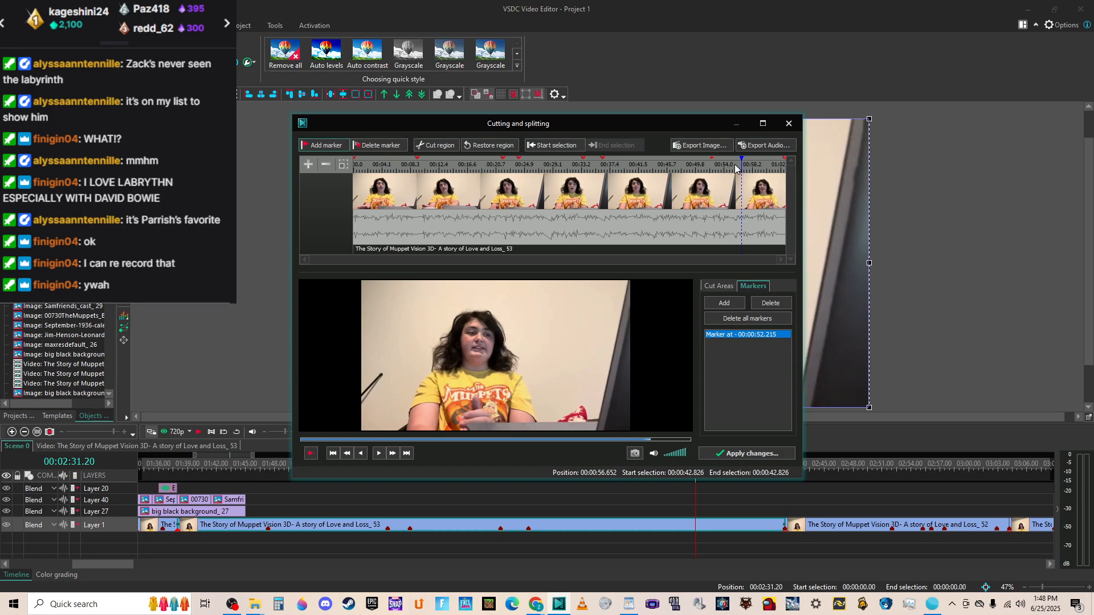
click(736, 167)
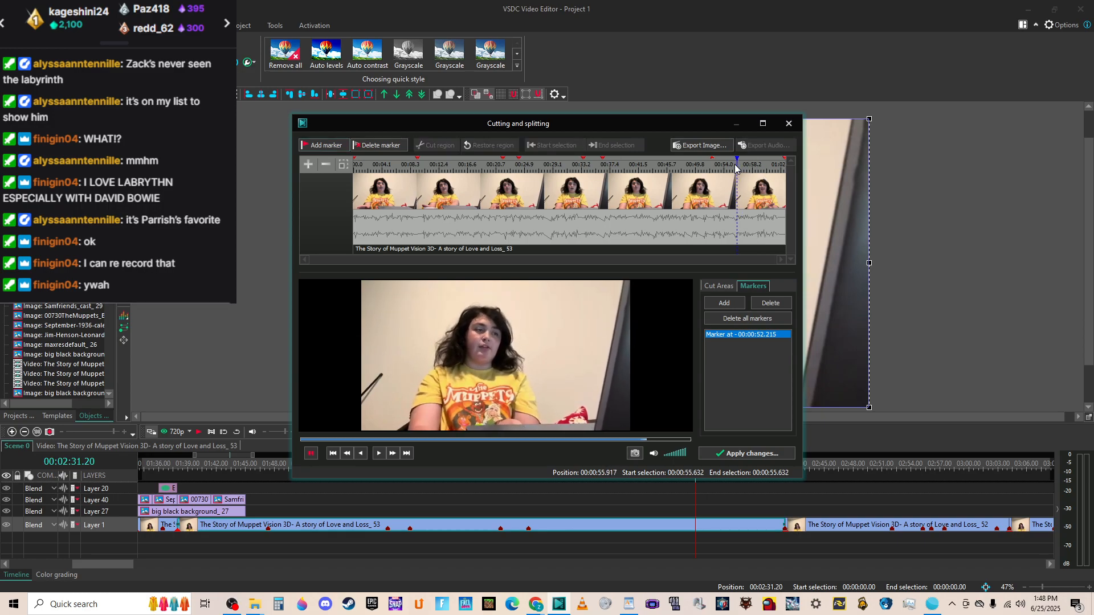
click(315, 151)
click(737, 453)
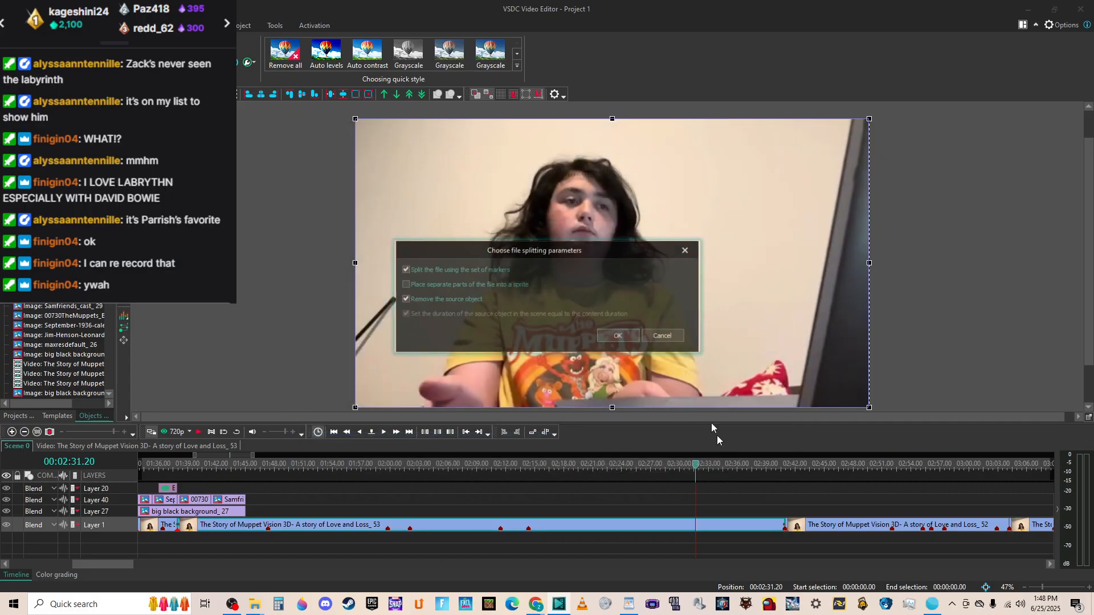
click(618, 335)
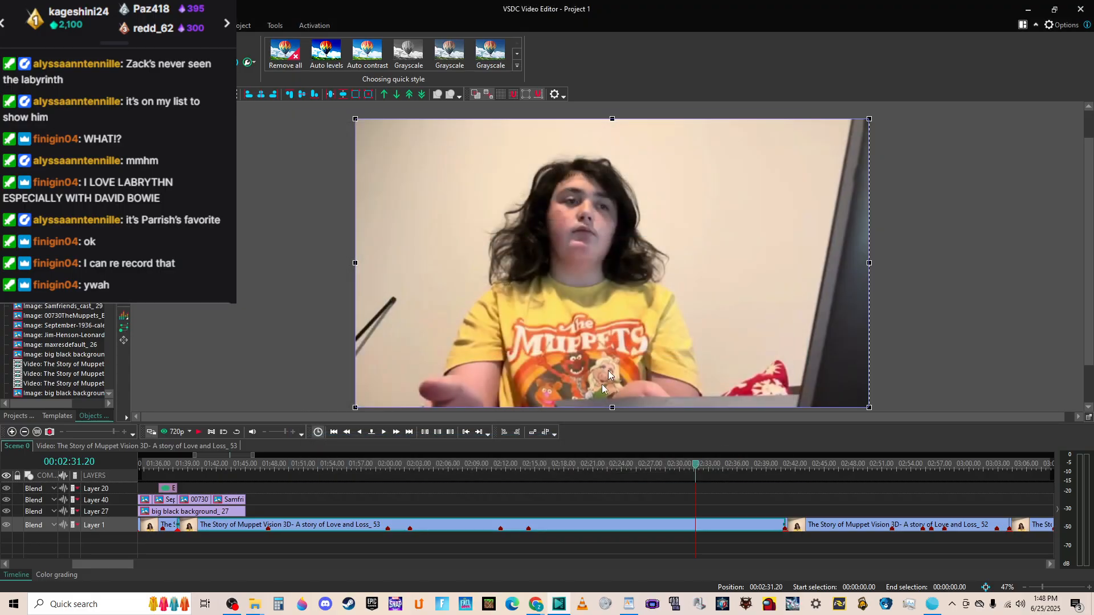
Delete the short middle piece starting at about 02:30 and move the following piece back against the first one to close the gap.
click(718, 502)
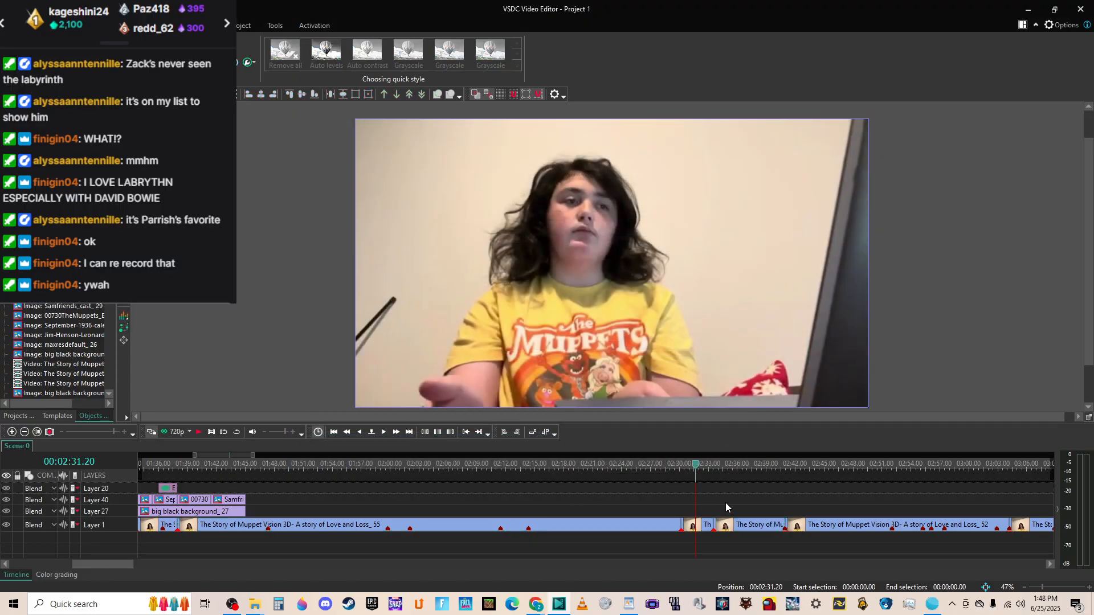
click(699, 523)
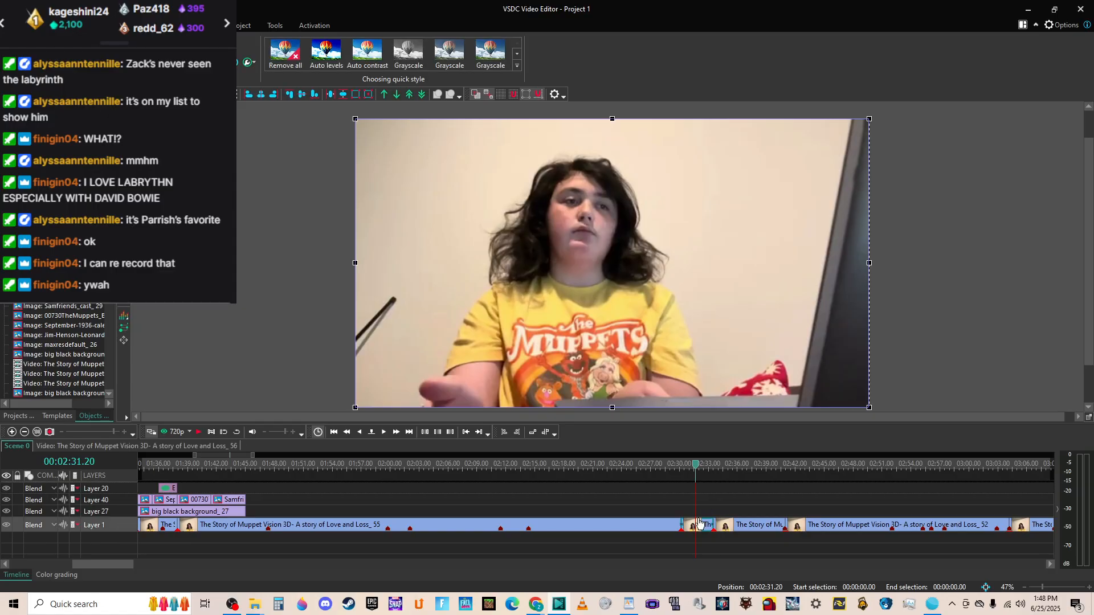
click(678, 463)
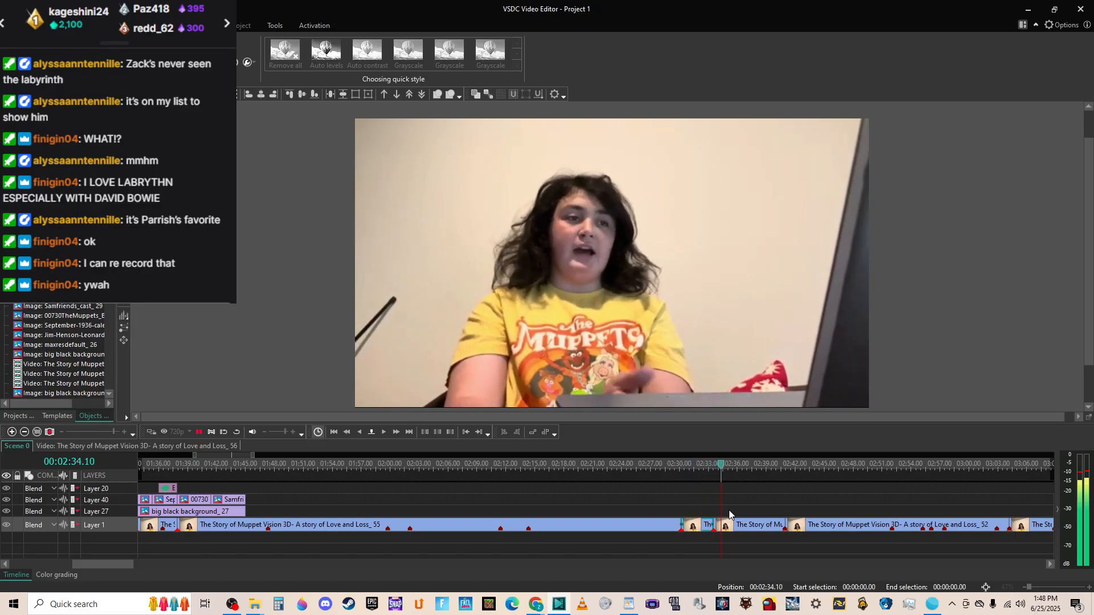
click(699, 522)
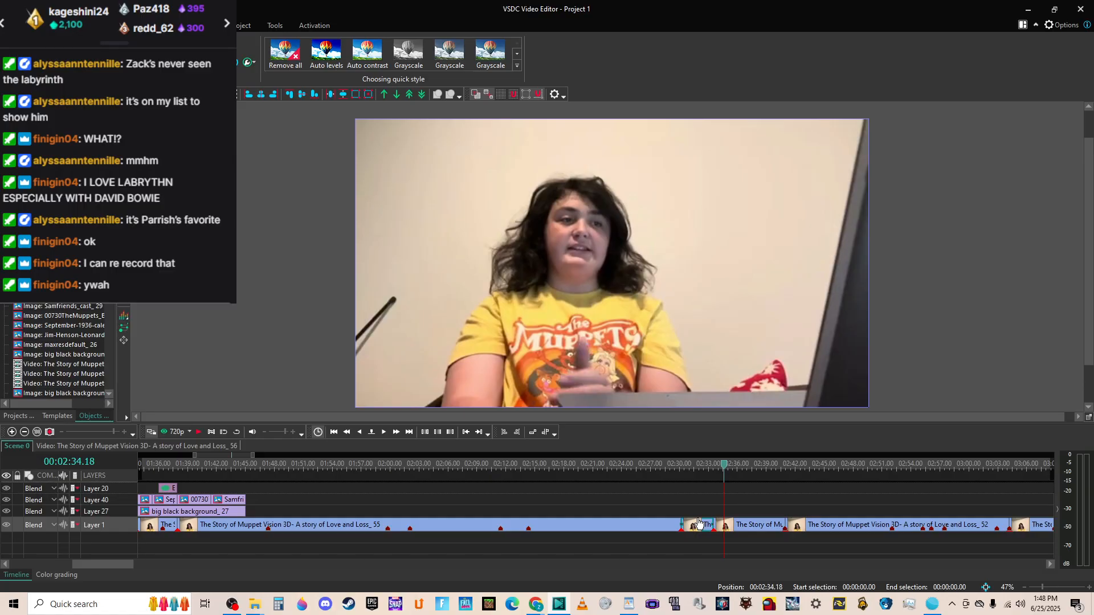
drag(739, 527, 709, 531)
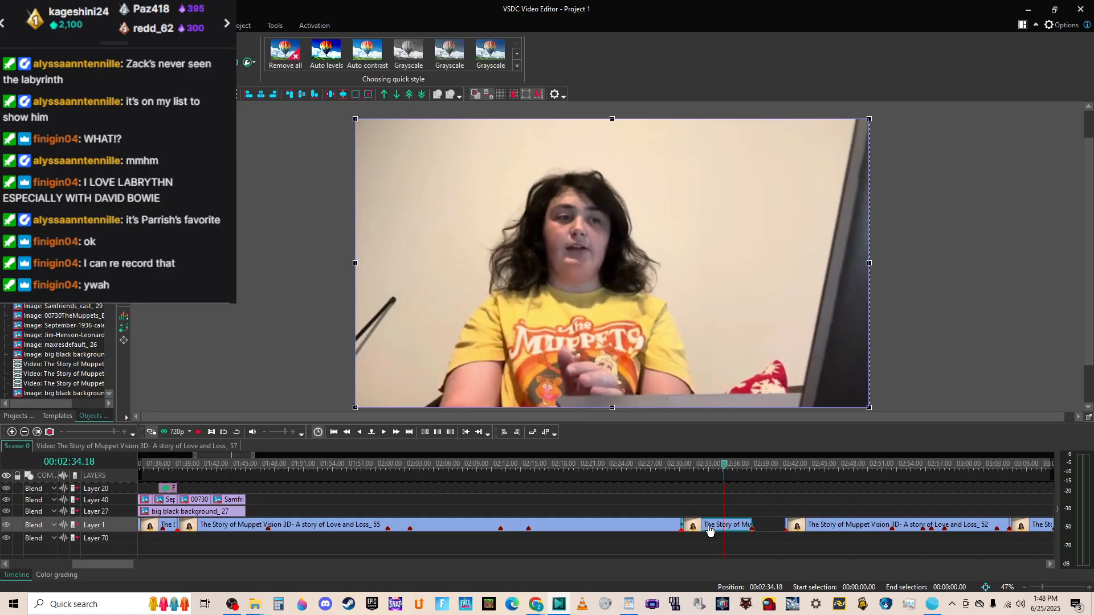
click(592, 464)
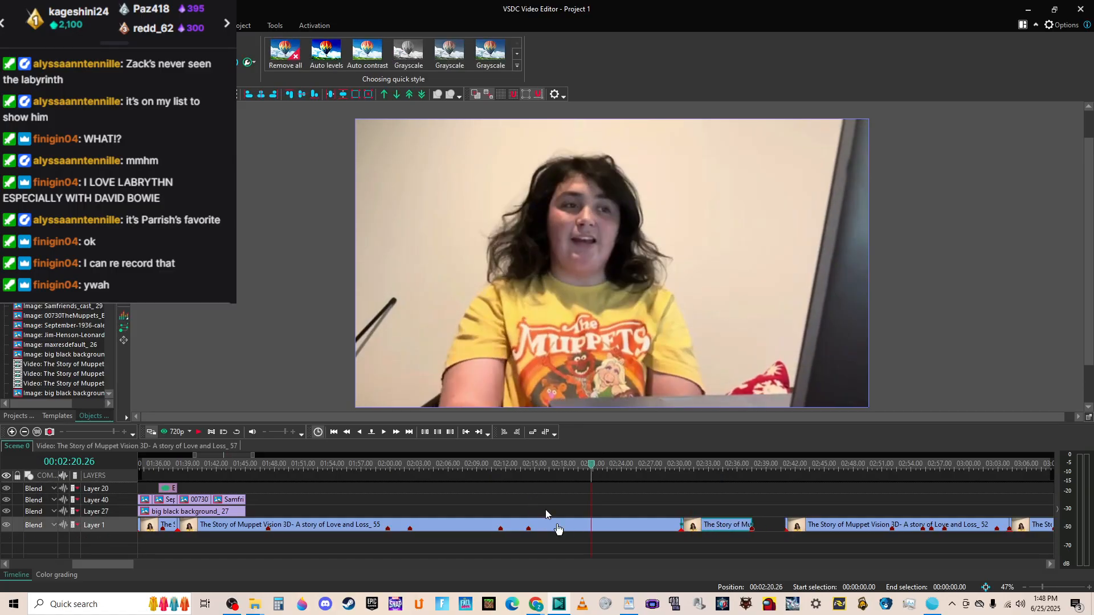
Play the narration from about 02:20 to the piece's end near 02:37 and move the following clip back to close the gap.
key(space)
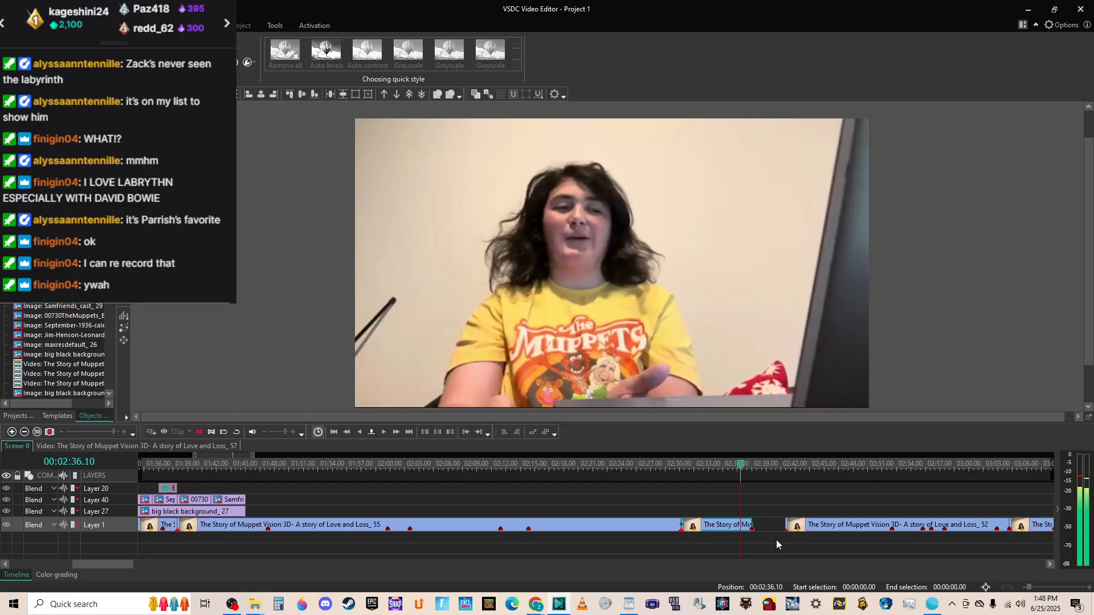
key(space)
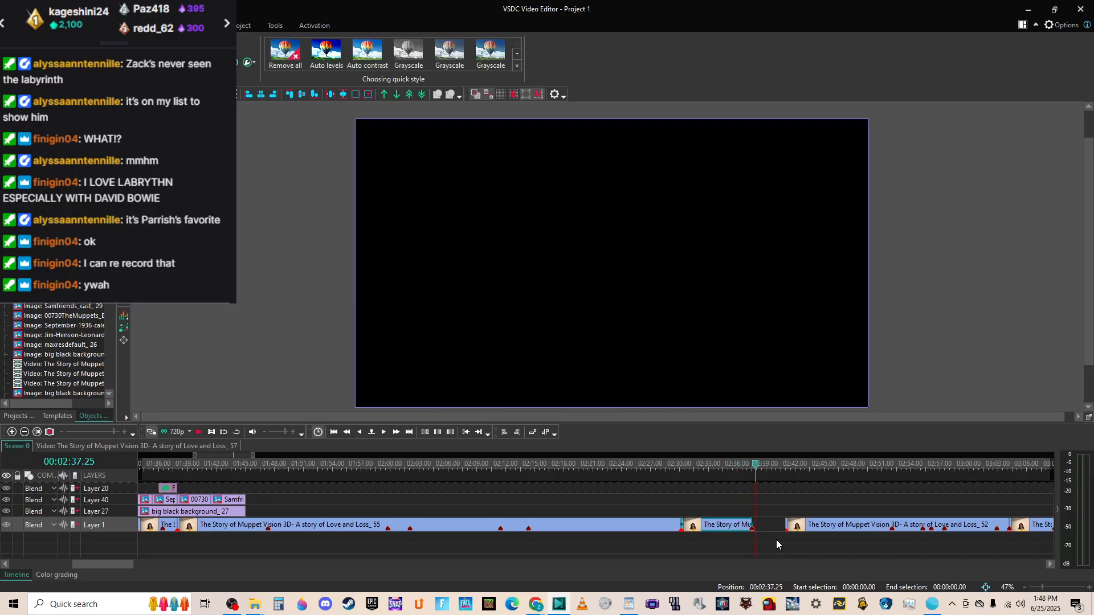
drag(836, 525, 792, 526)
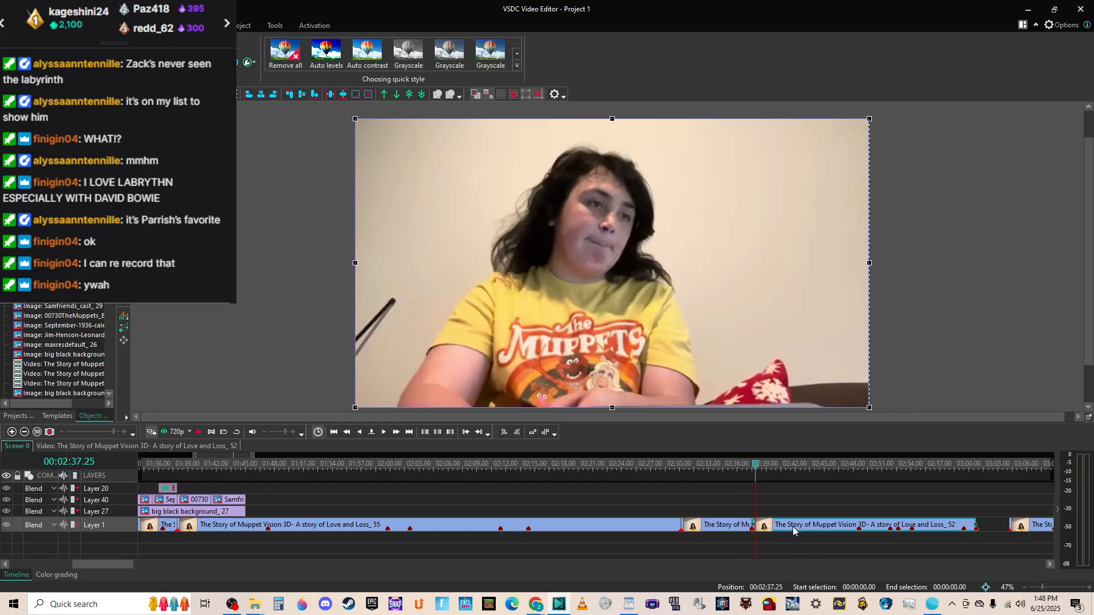
Replay the join from about 02:22 to 02:41 and shift the following clip slightly later, leaving a tiny gap after about 02:37.
click(607, 466)
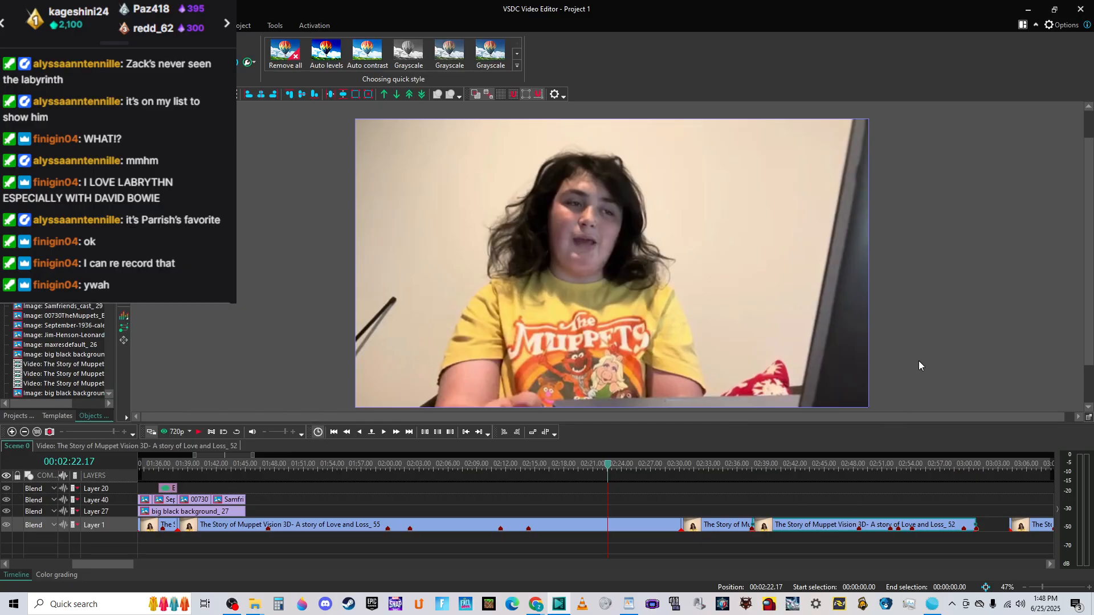
key(space)
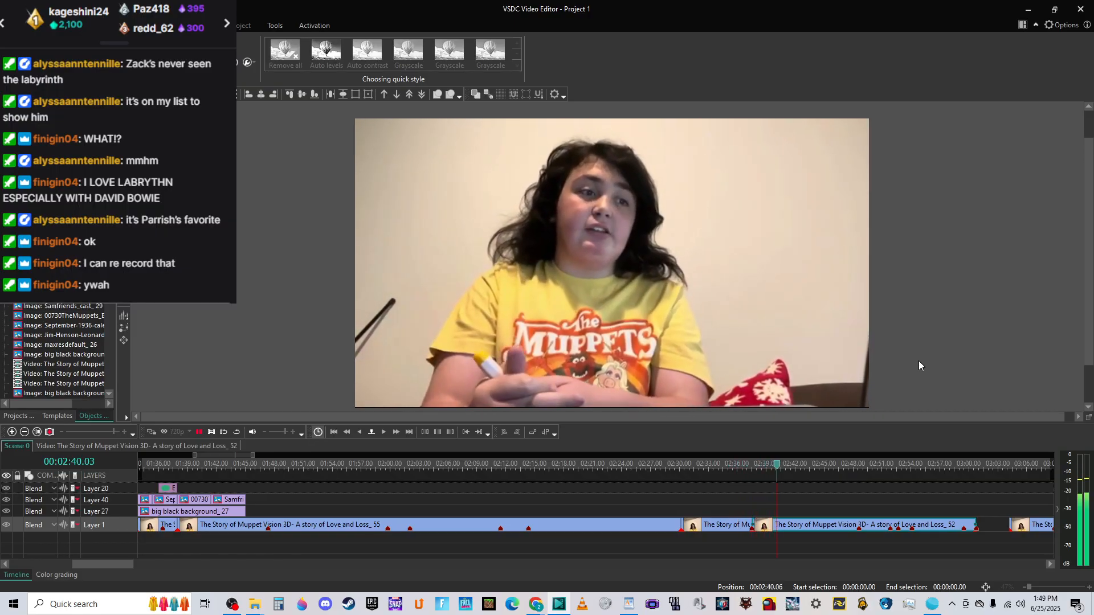
key(space)
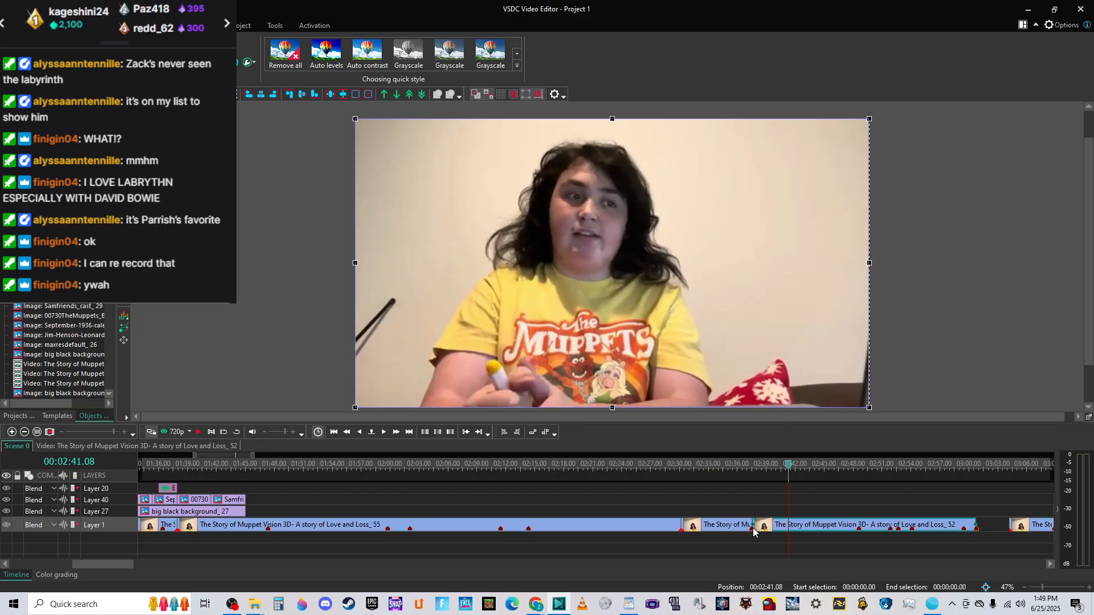
mouse_move(751, 530)
click(751, 466)
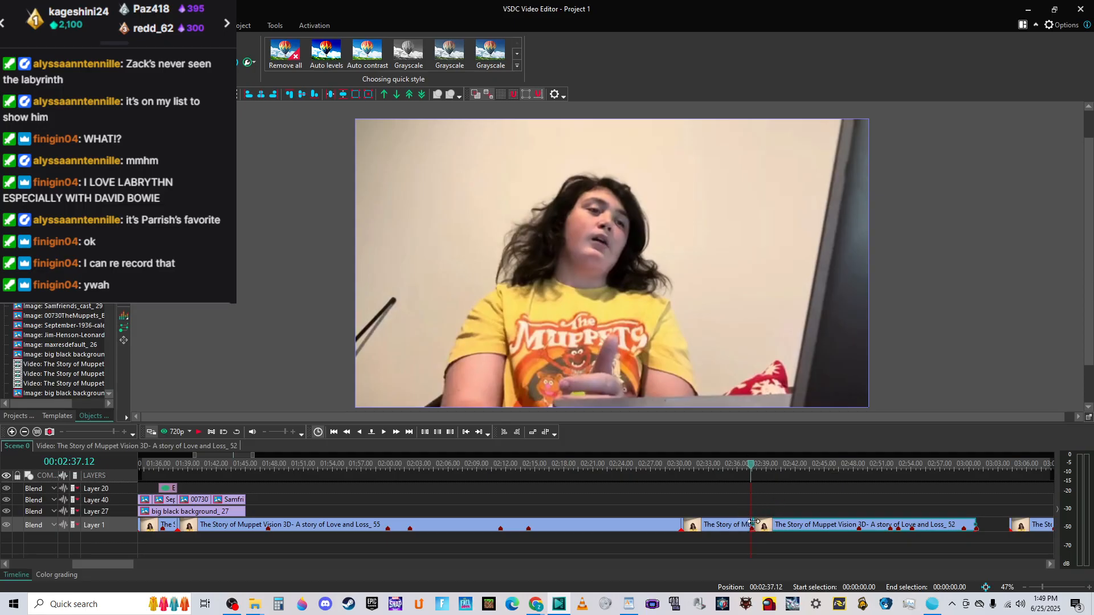
drag(772, 525, 777, 524)
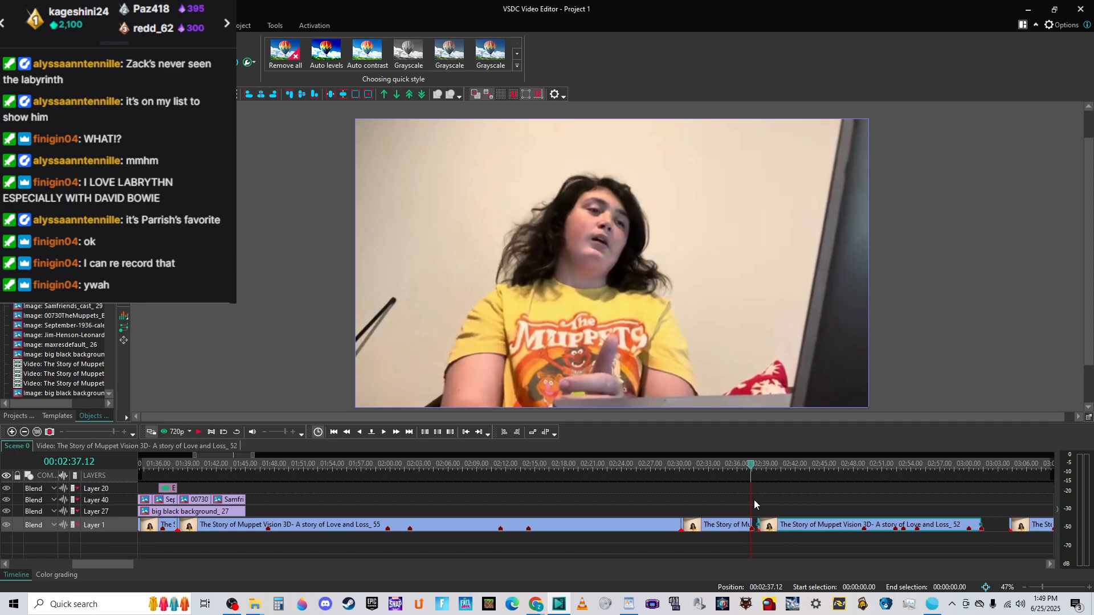
Replay the opening line of the clip after the tiny gap several times, between about 02:37 and 02:43.
key(space)
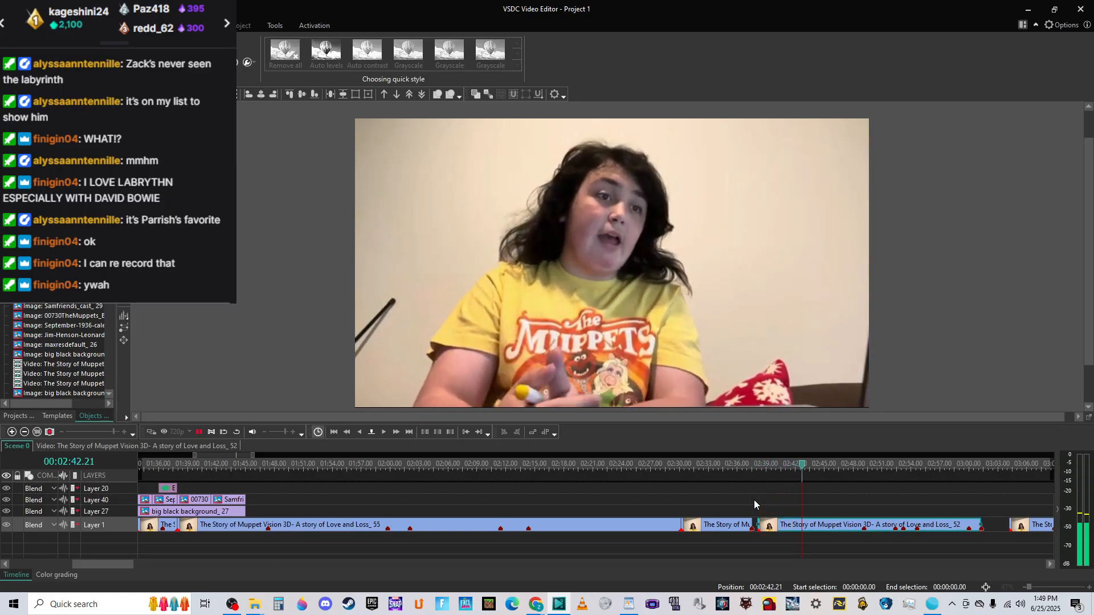
key(space)
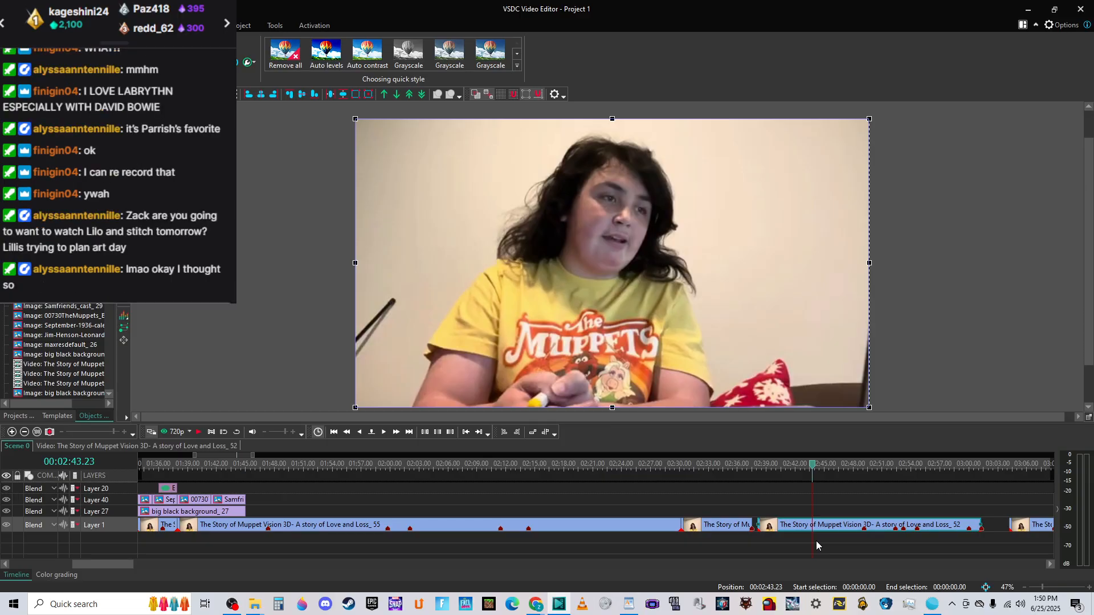
click(761, 464)
click(756, 464)
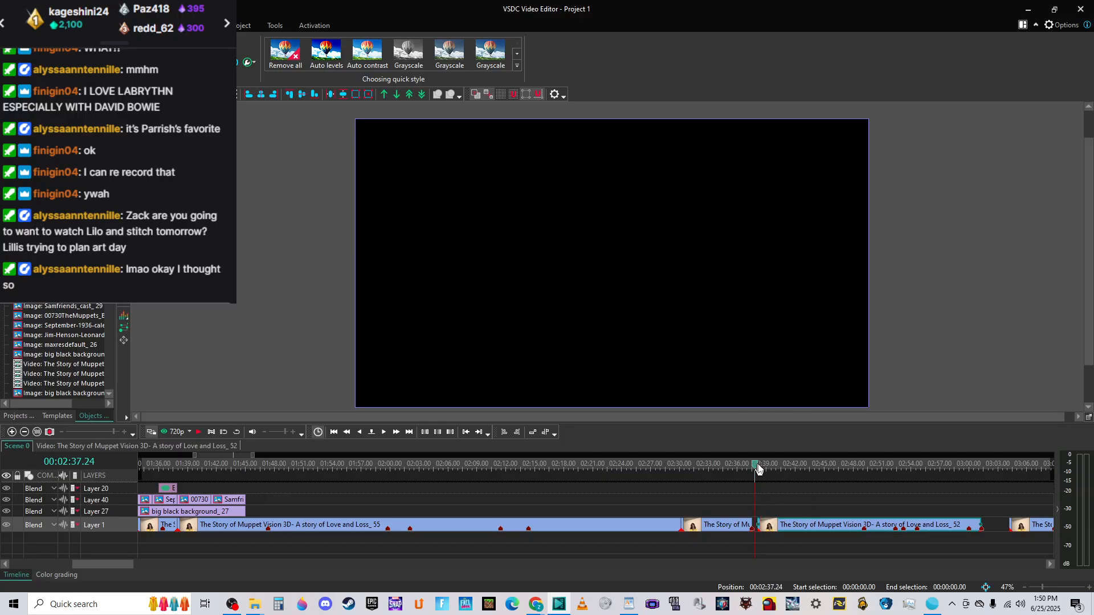
key(space)
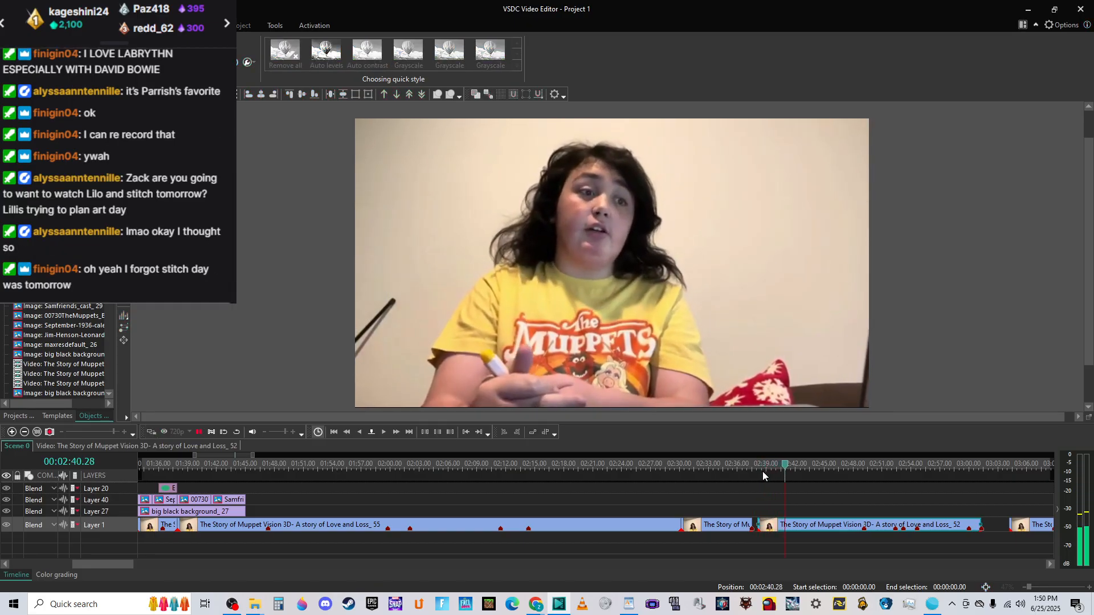
key(space)
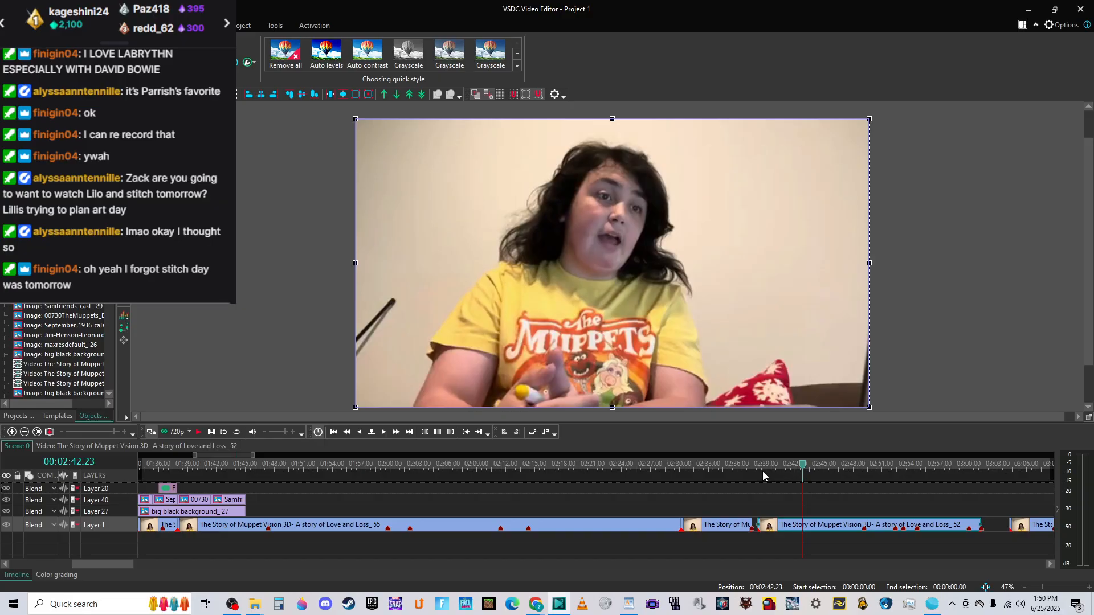
click(755, 467)
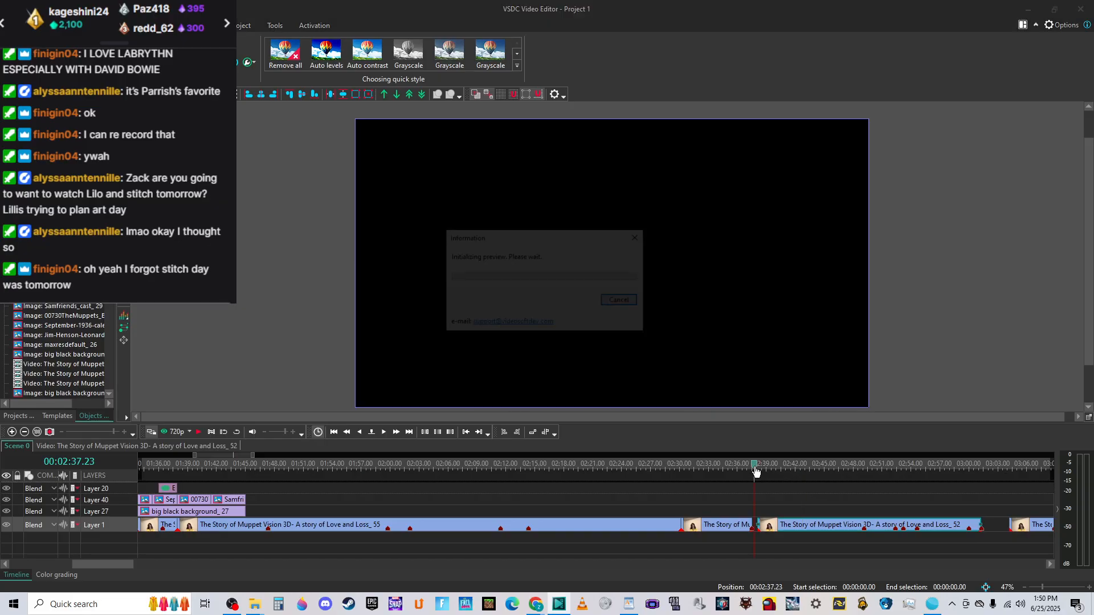
key(space)
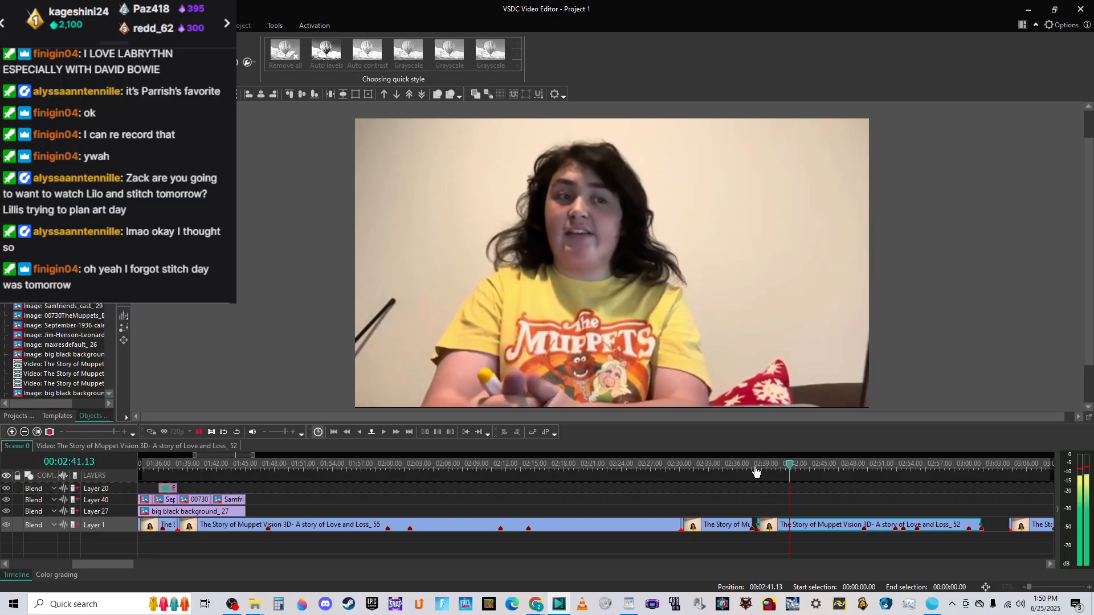
key(space)
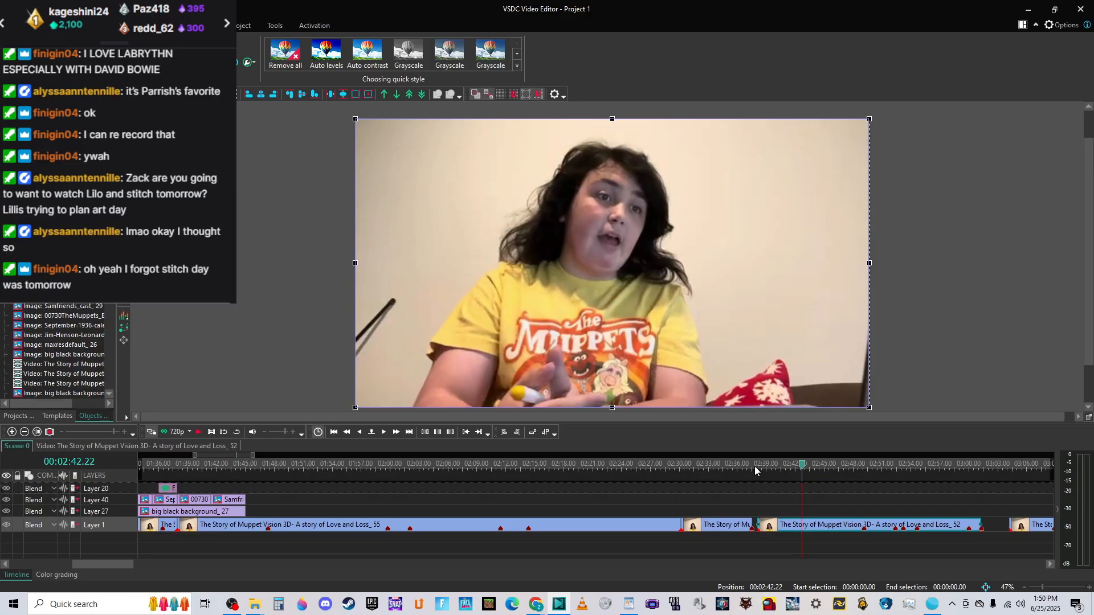
Split the clip at the playhead at about 02:42 and move its short first piece onto a new layer below Layer 1.
right_click(809, 533)
click(846, 380)
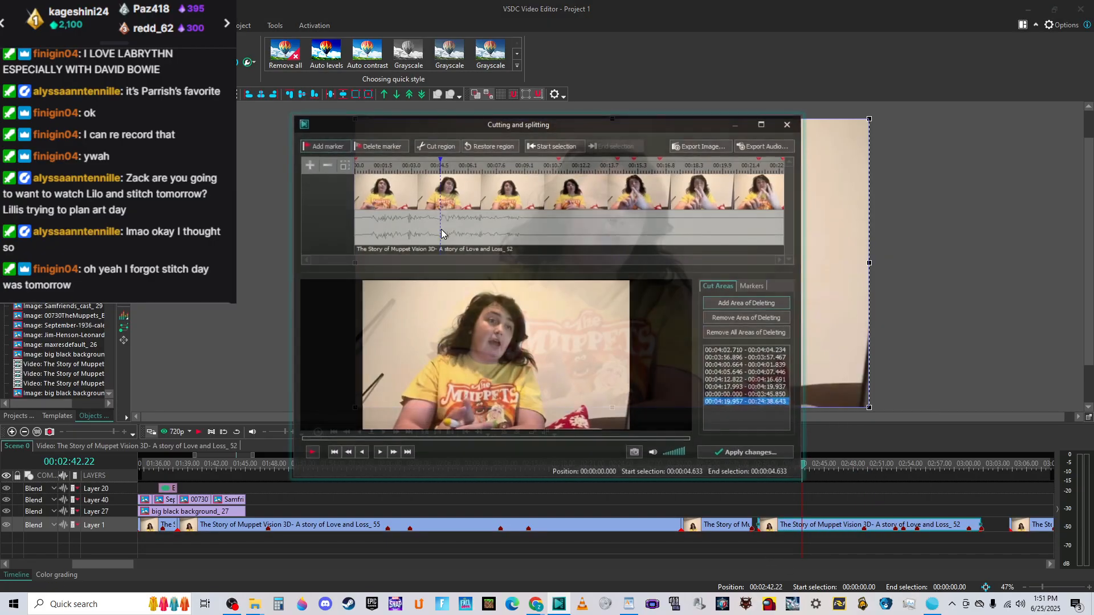
click(735, 454)
click(618, 336)
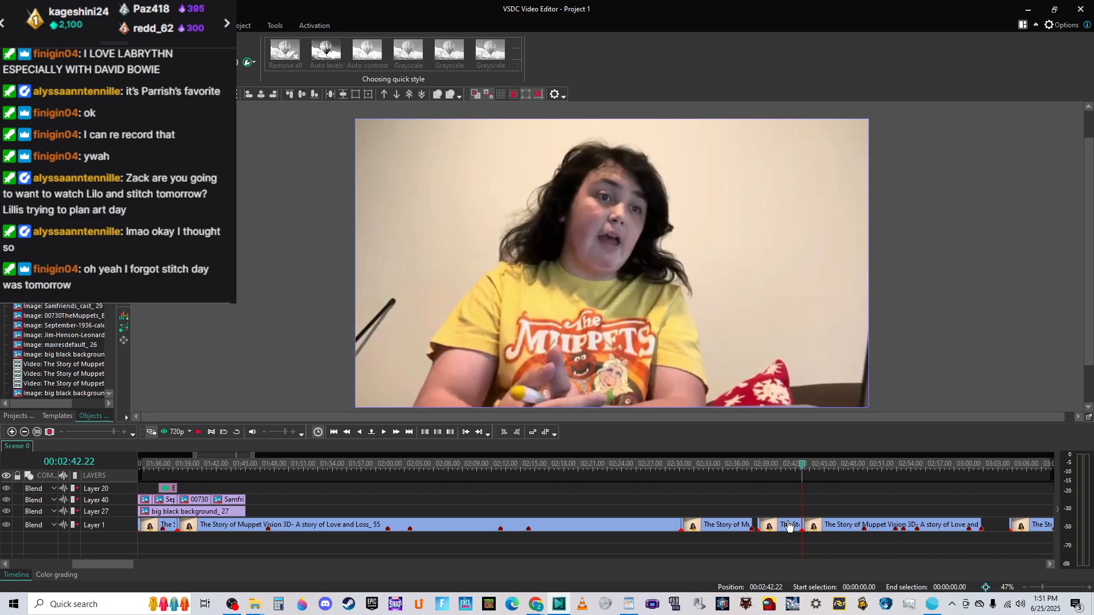
click(789, 525)
drag(788, 525, 788, 538)
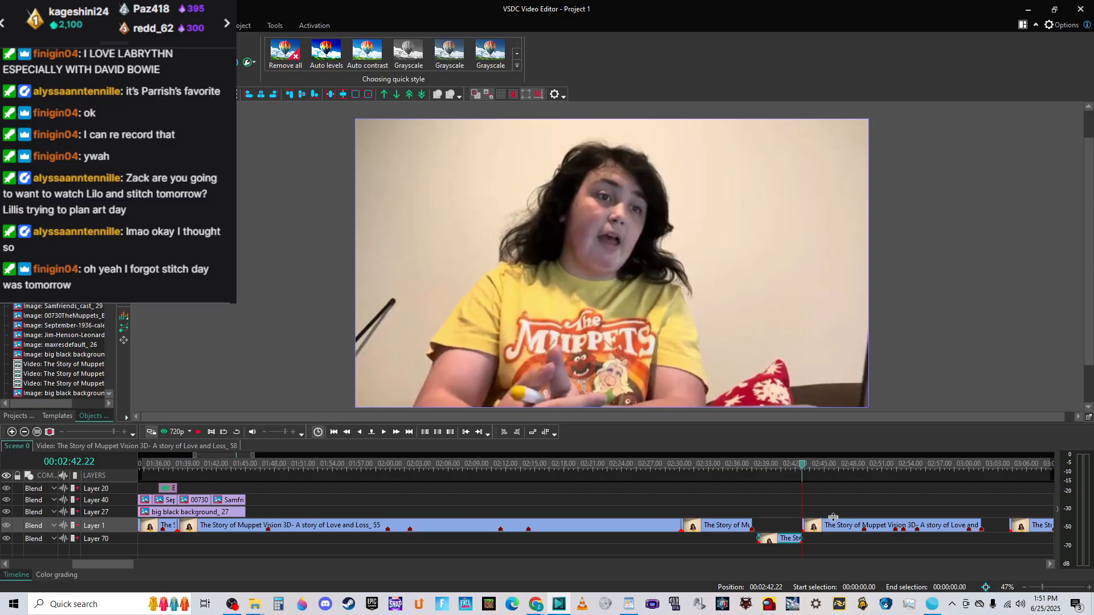
Play the narration from about 02:37 through the separated piece and pause at about 02:54.
click(748, 471)
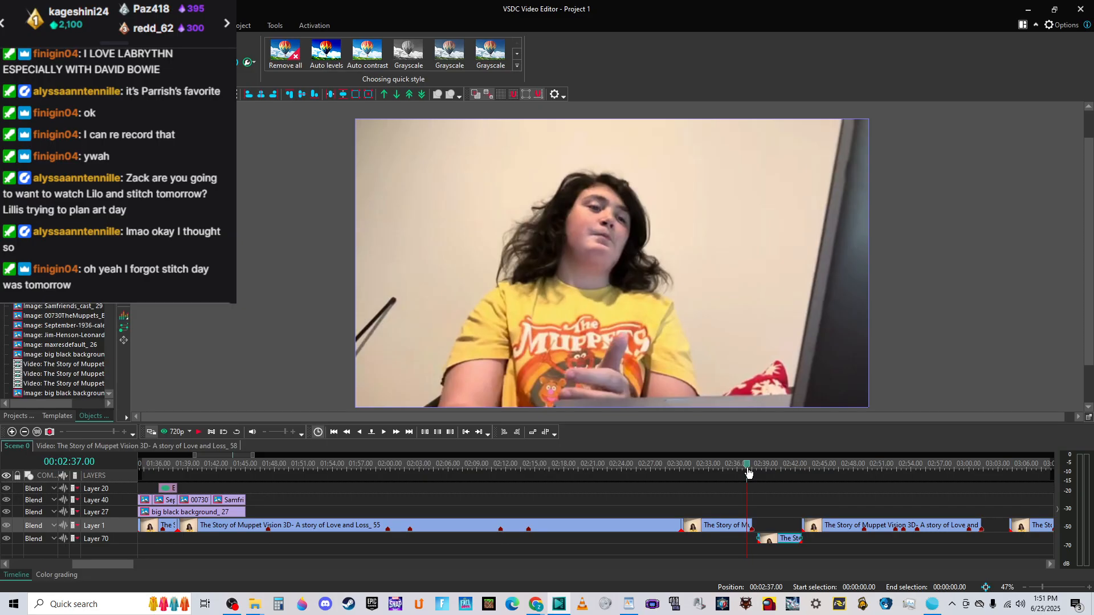
key(space)
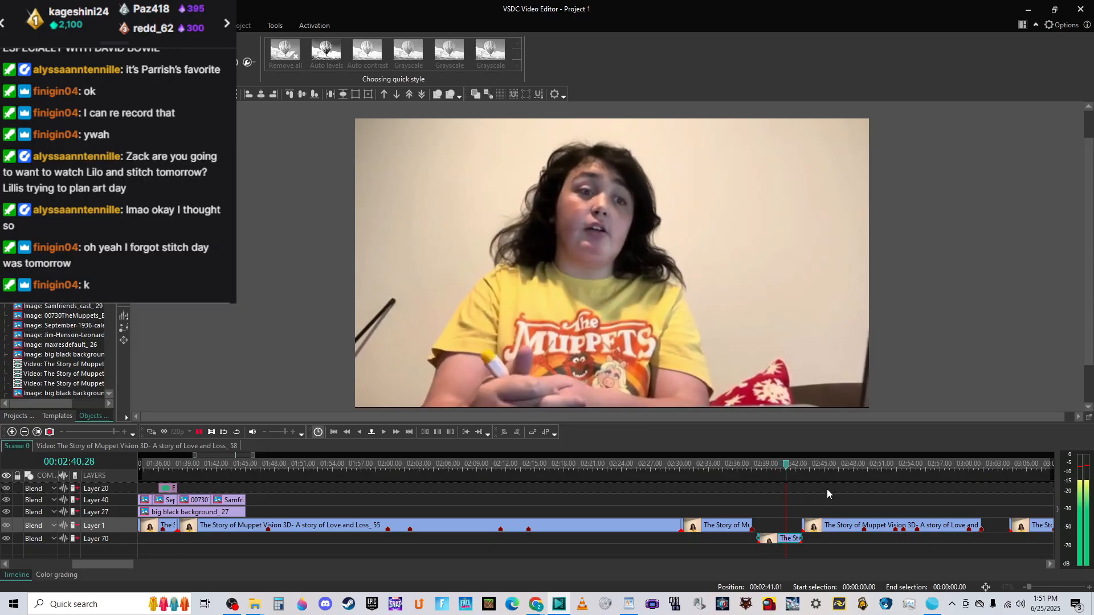
drag(109, 563, 131, 568)
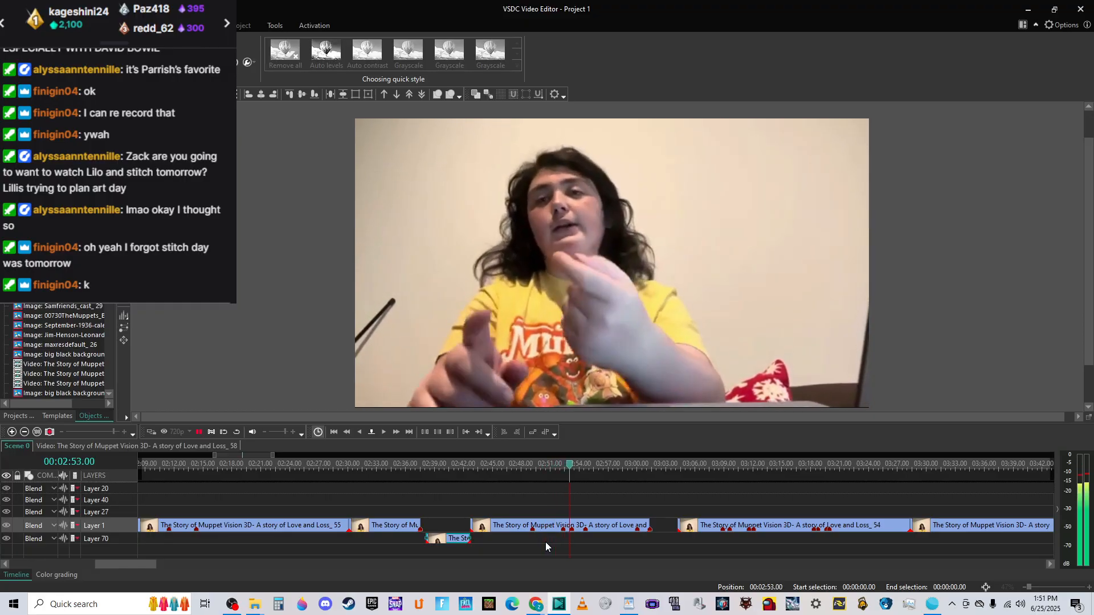
key(space)
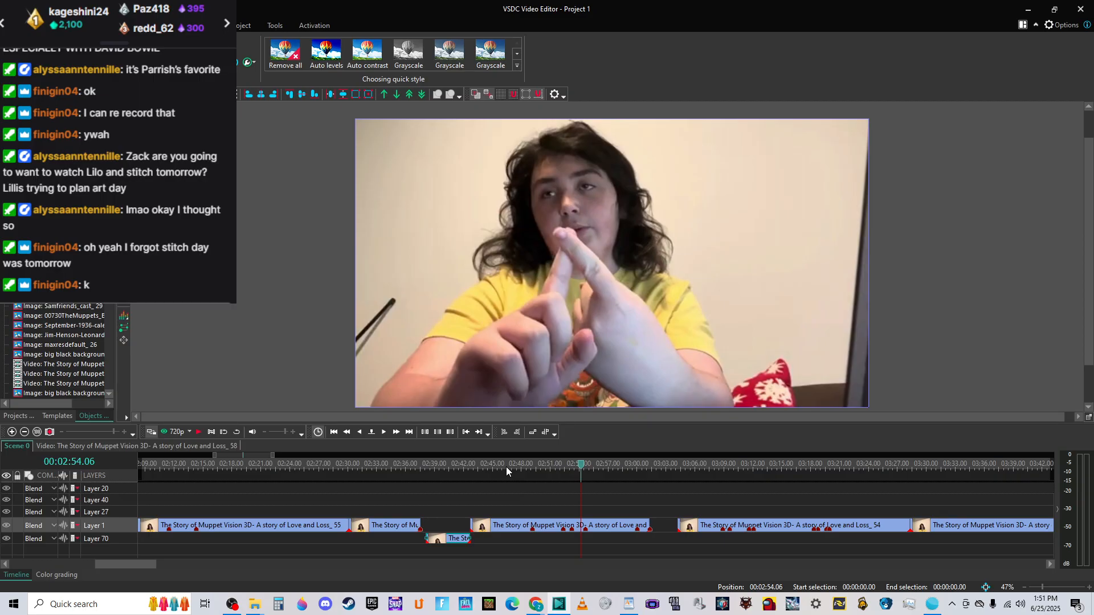
Replay the split clip from about 02:43 to its end at about 03:01 and move the following clip back against it.
drag(506, 466, 497, 468)
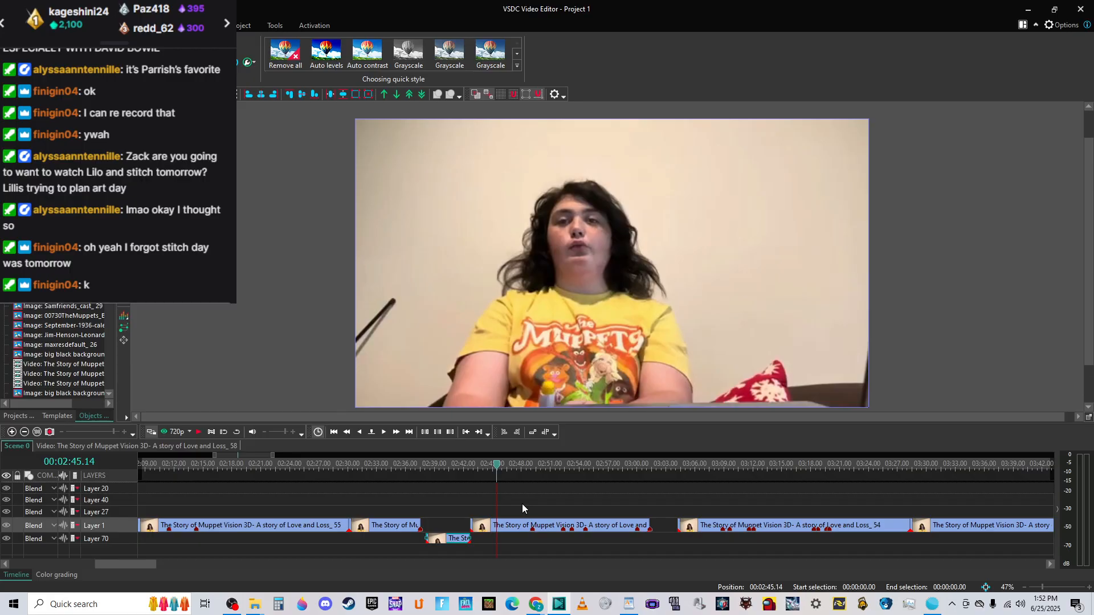
click(476, 466)
key(space)
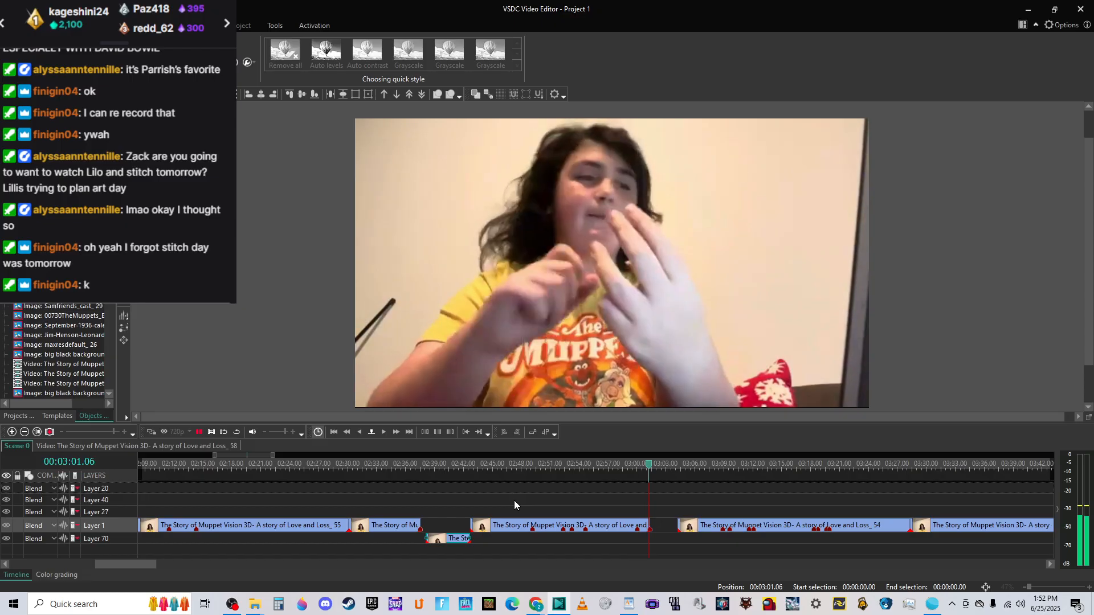
key(space)
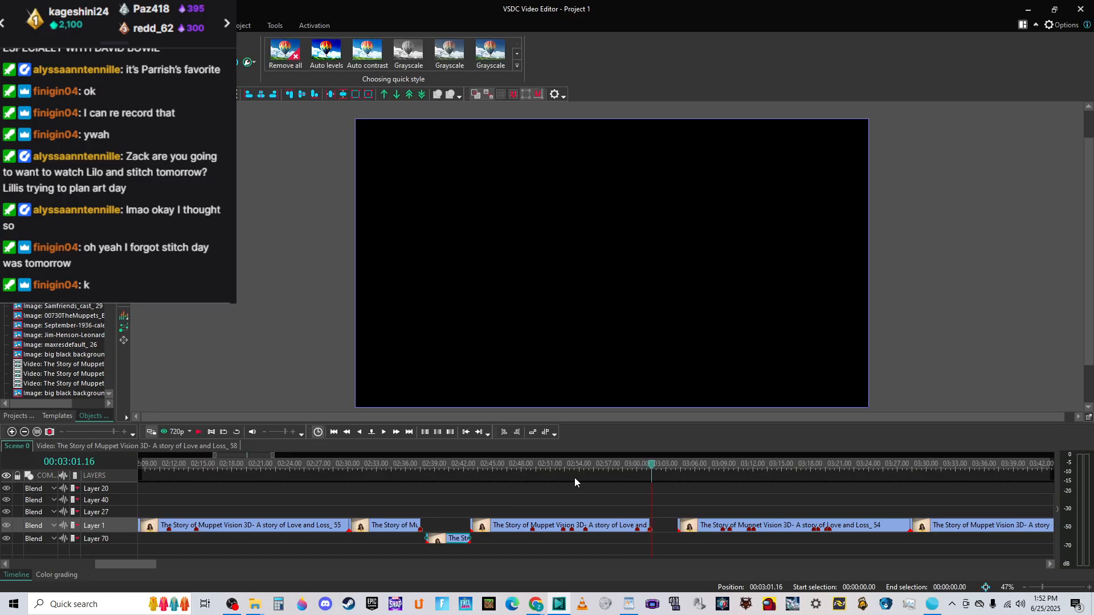
click(761, 525)
drag(760, 525, 711, 524)
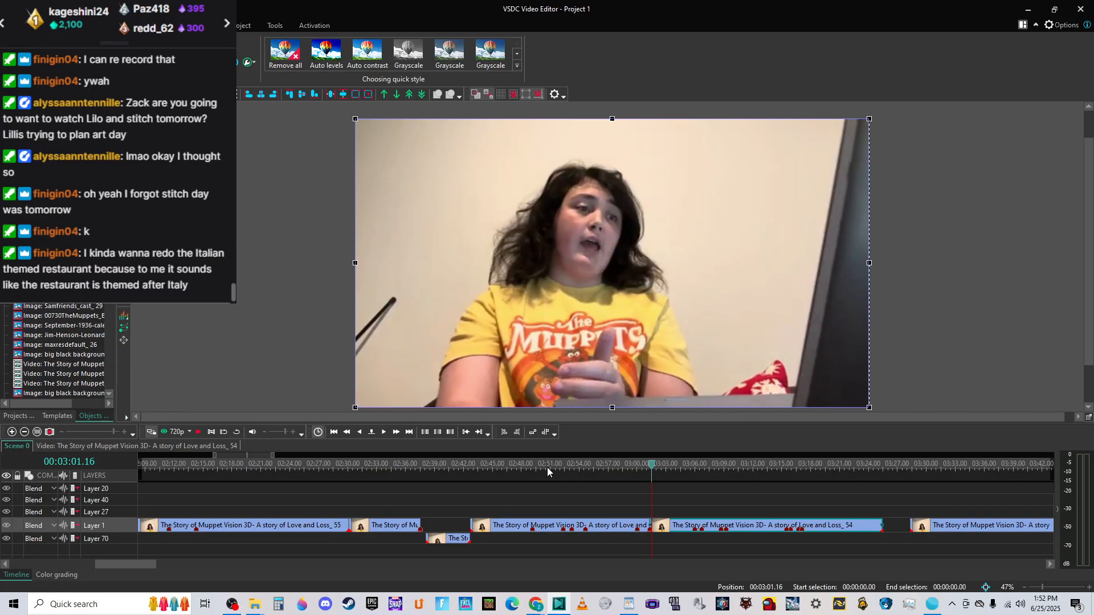
Replay the section from about 02:37 and pause at about 02:57.
click(528, 464)
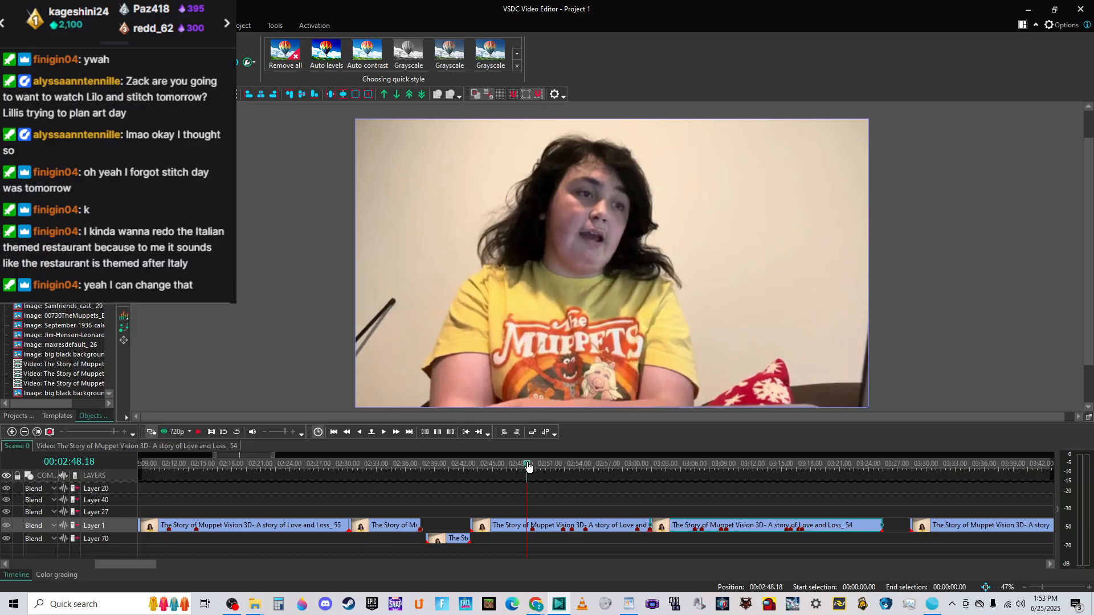
click(422, 470)
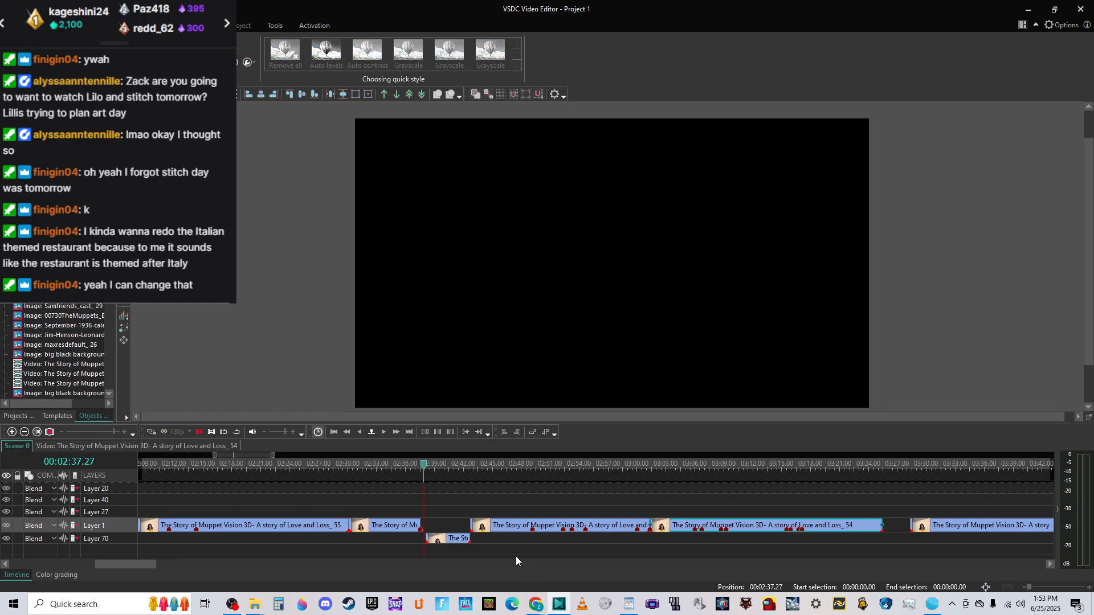
key(space)
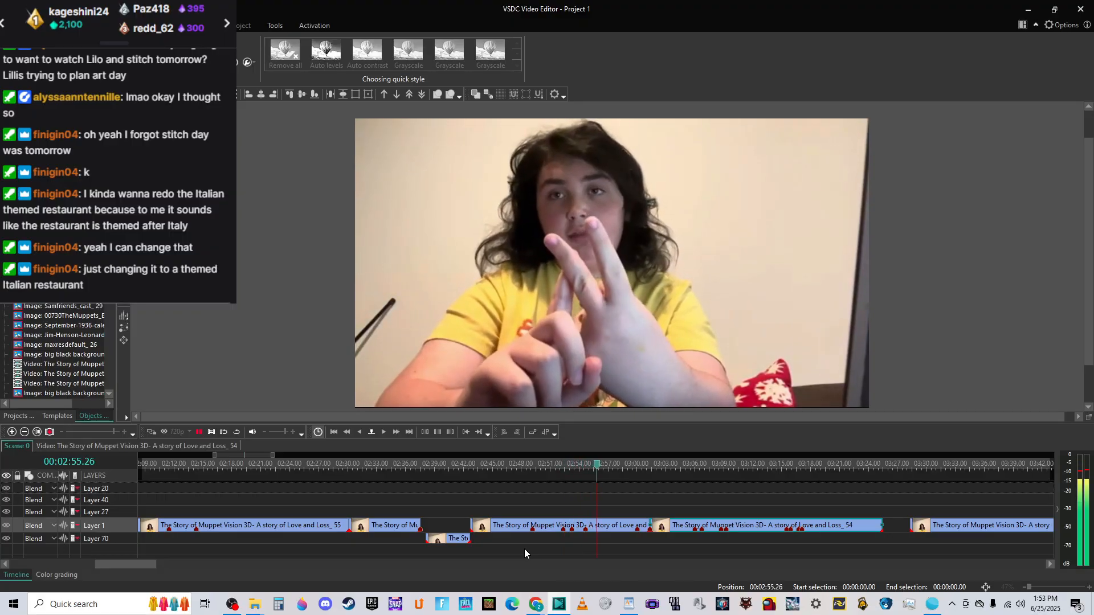
key(space)
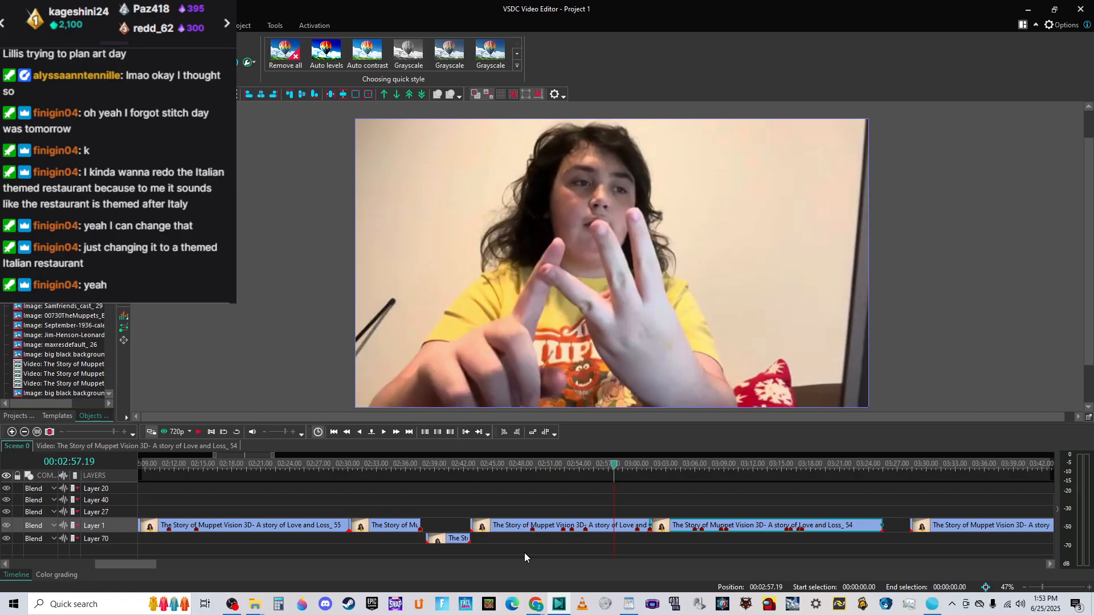
Open the Layer 1 clip at about 02:50 for cutting and splitting and play through its first seven seconds.
click(548, 465)
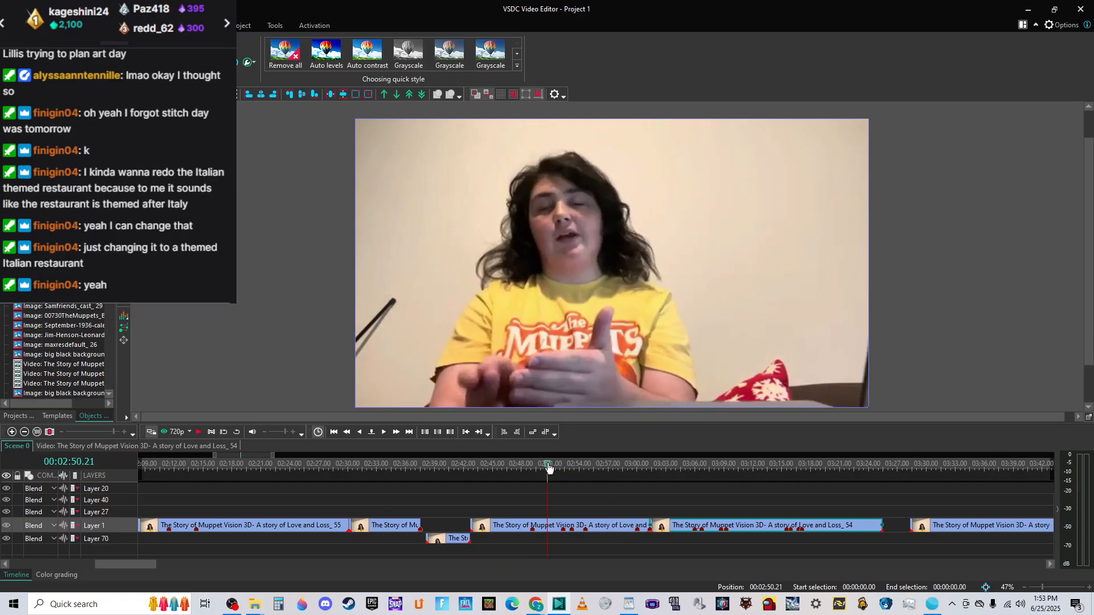
click(549, 525)
right_click(549, 525)
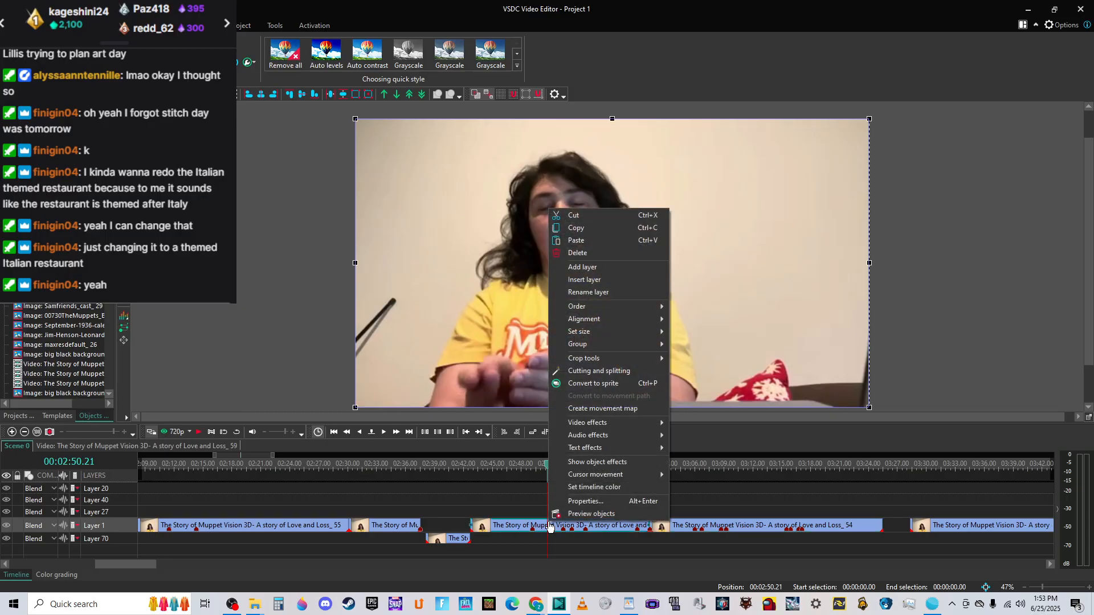
click(593, 375)
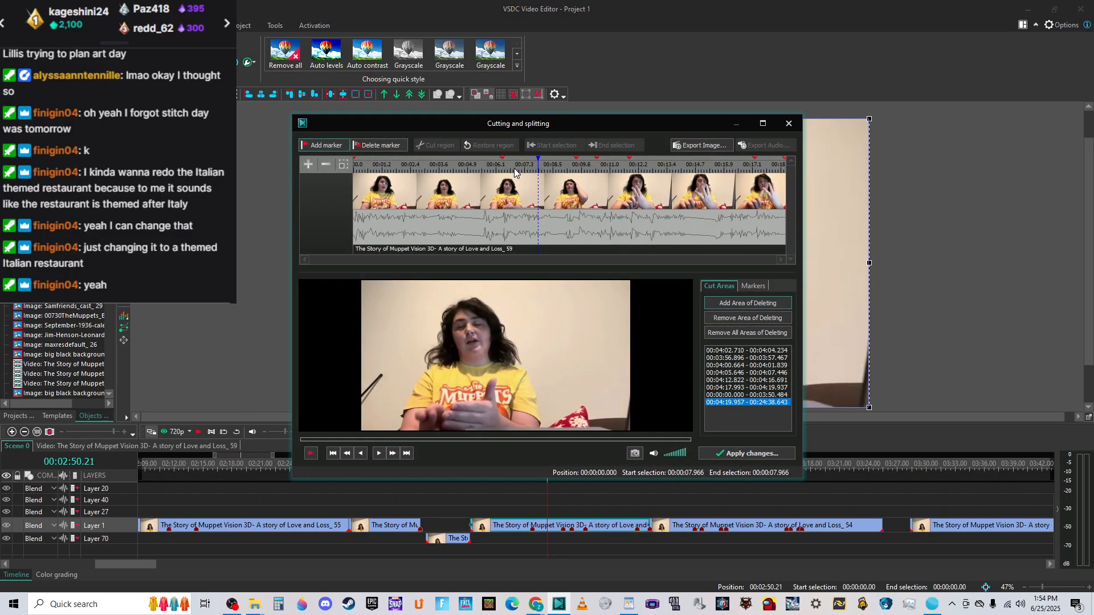
click(514, 169)
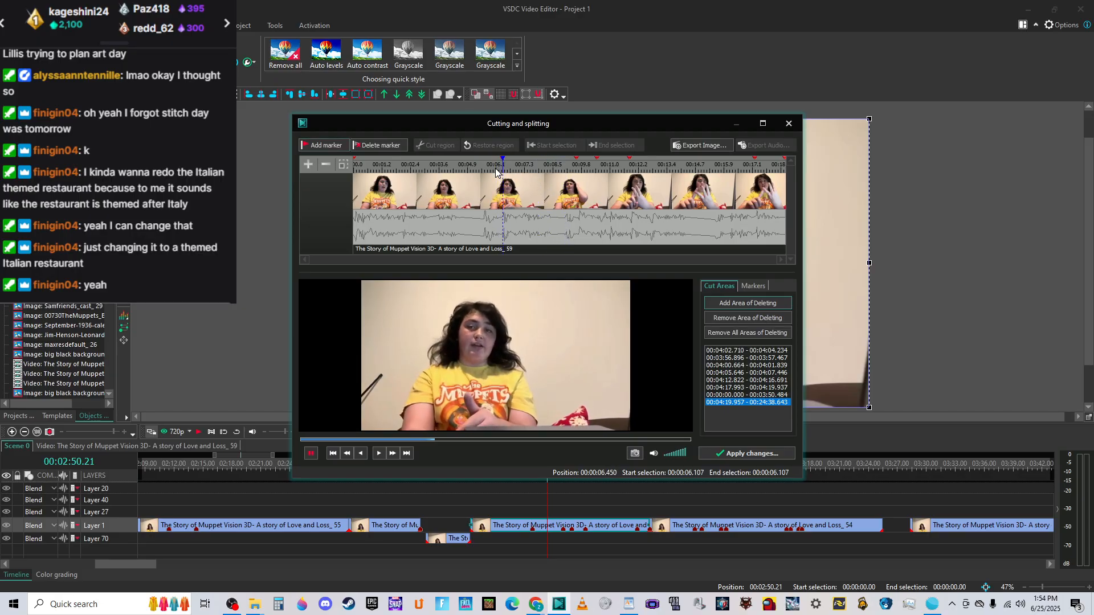
click(416, 166)
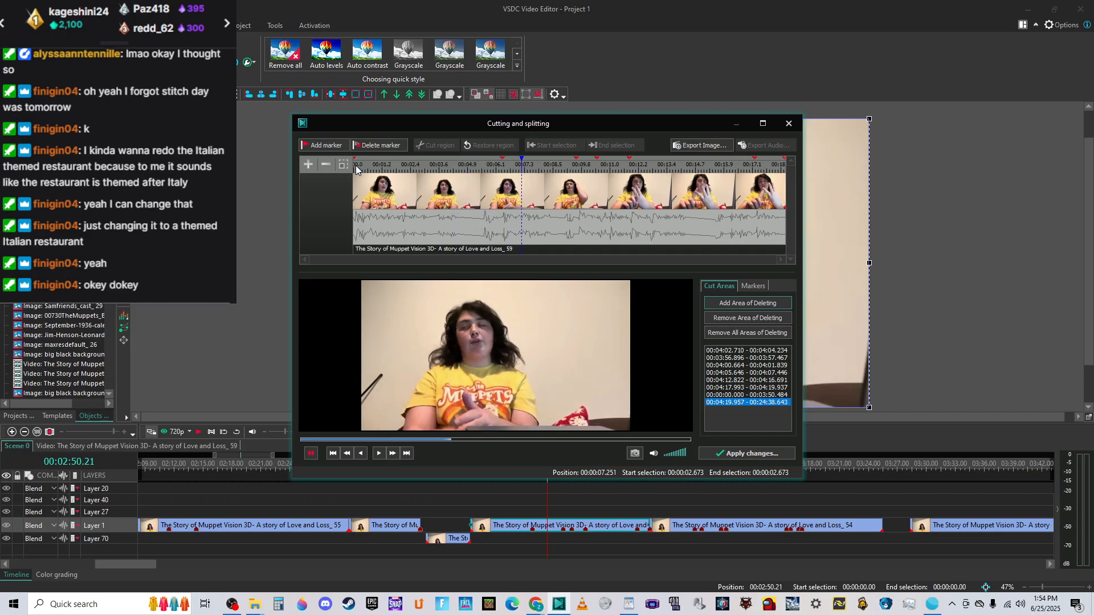
Cut the region from about 6.4 to 9.1 seconds out of the clip.
click(503, 165)
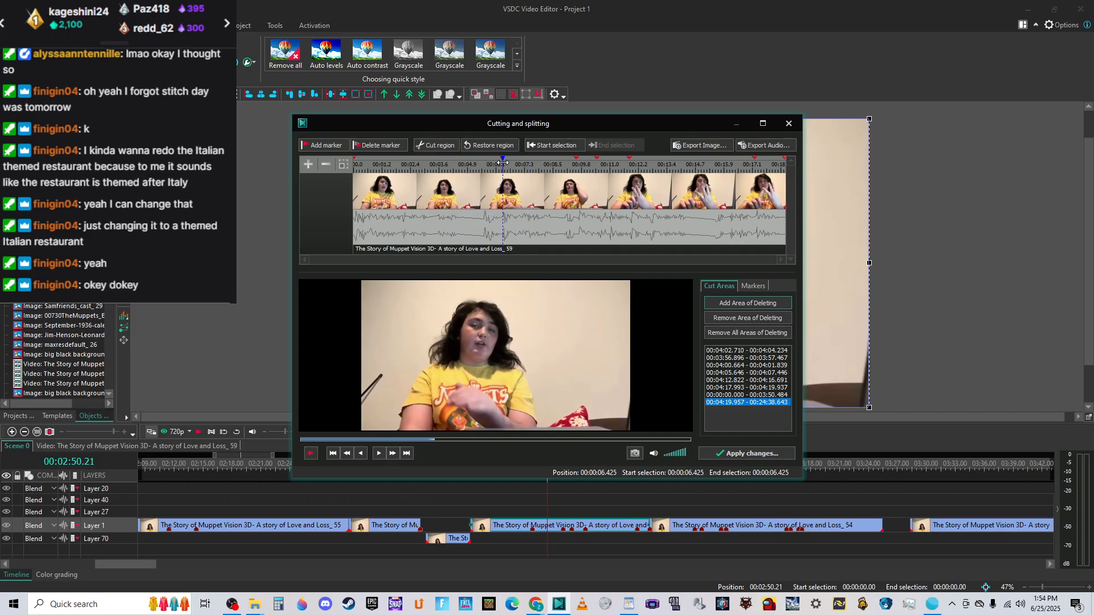
drag(501, 163, 570, 166)
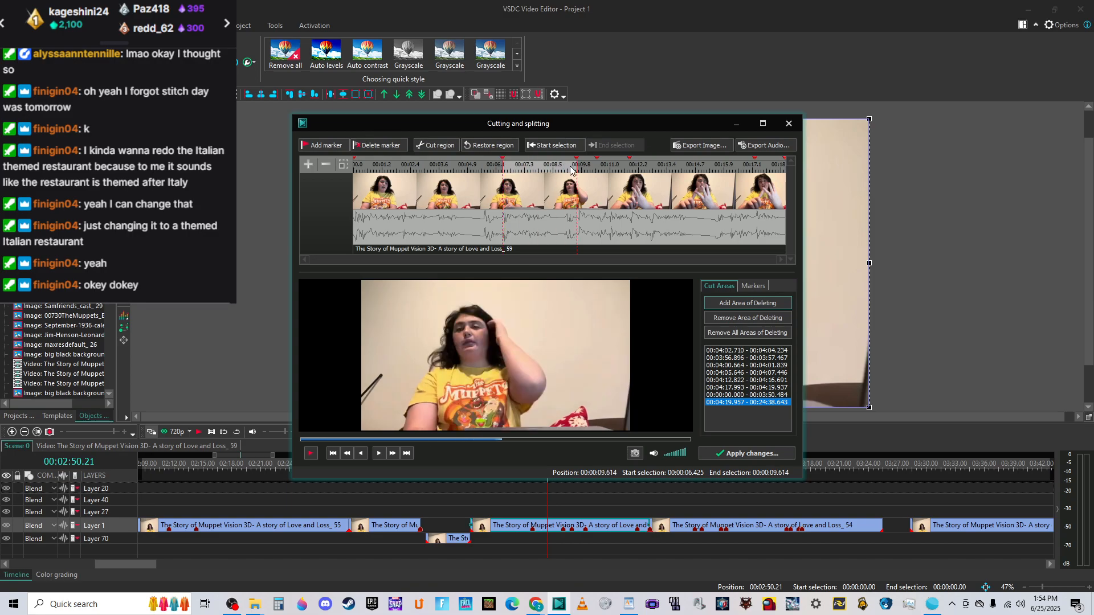
key(space)
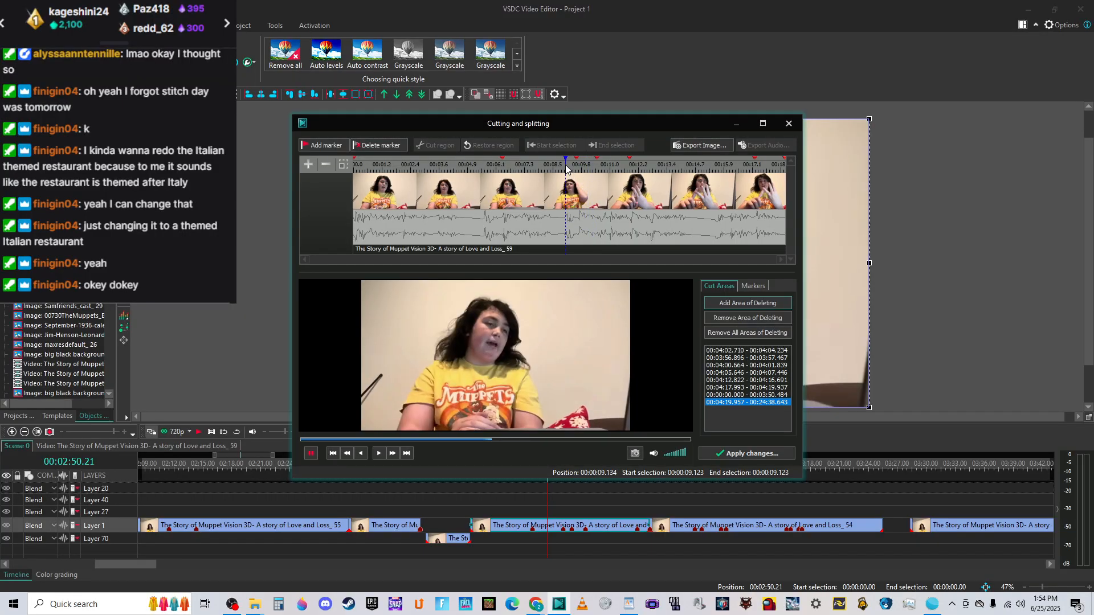
click(565, 165)
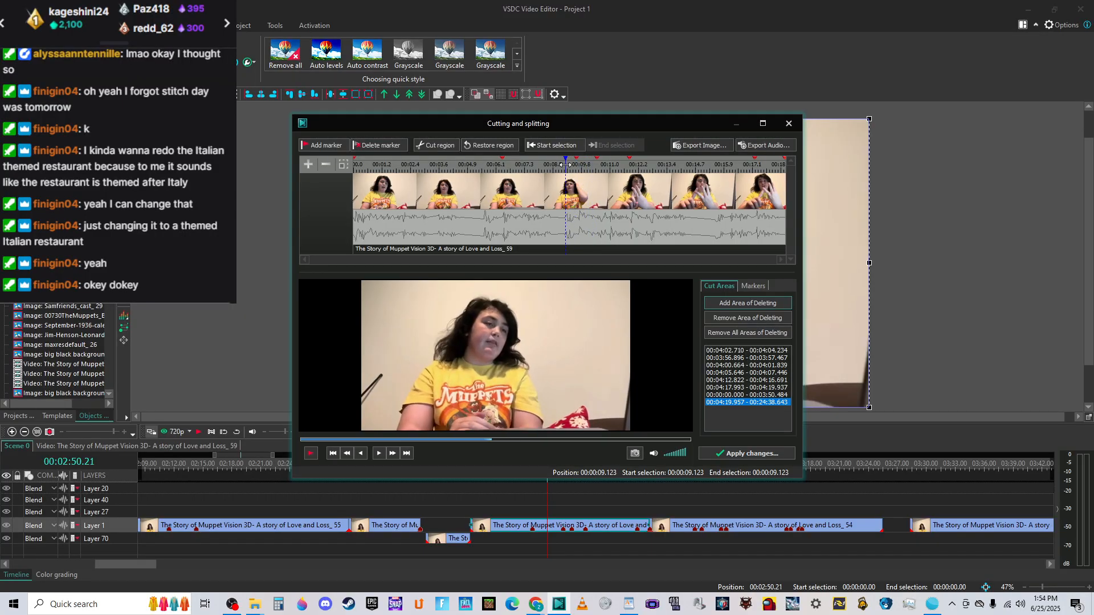
drag(565, 165, 502, 164)
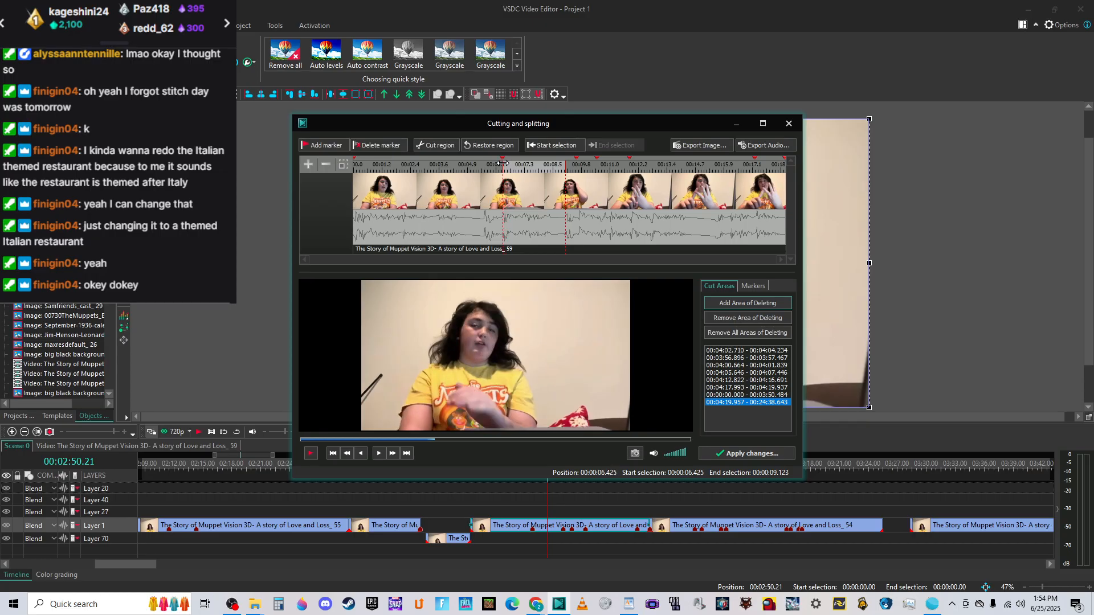
click(437, 146)
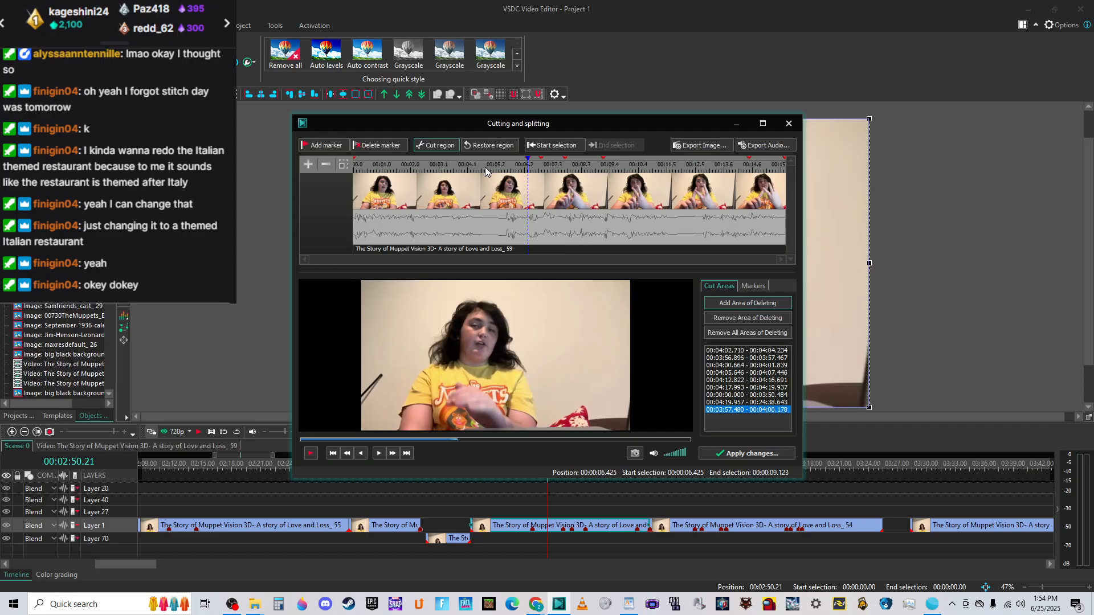
Replay the trimmed clip from its start and from about 6.8 seconds, and park the playhead at about 9.5 seconds.
click(357, 166)
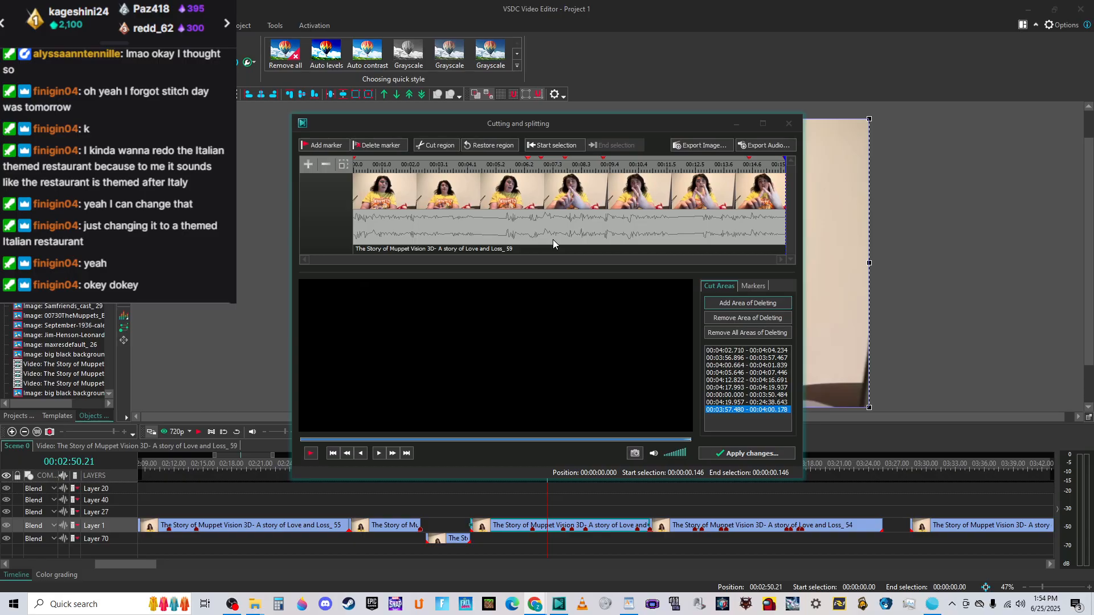
click(538, 169)
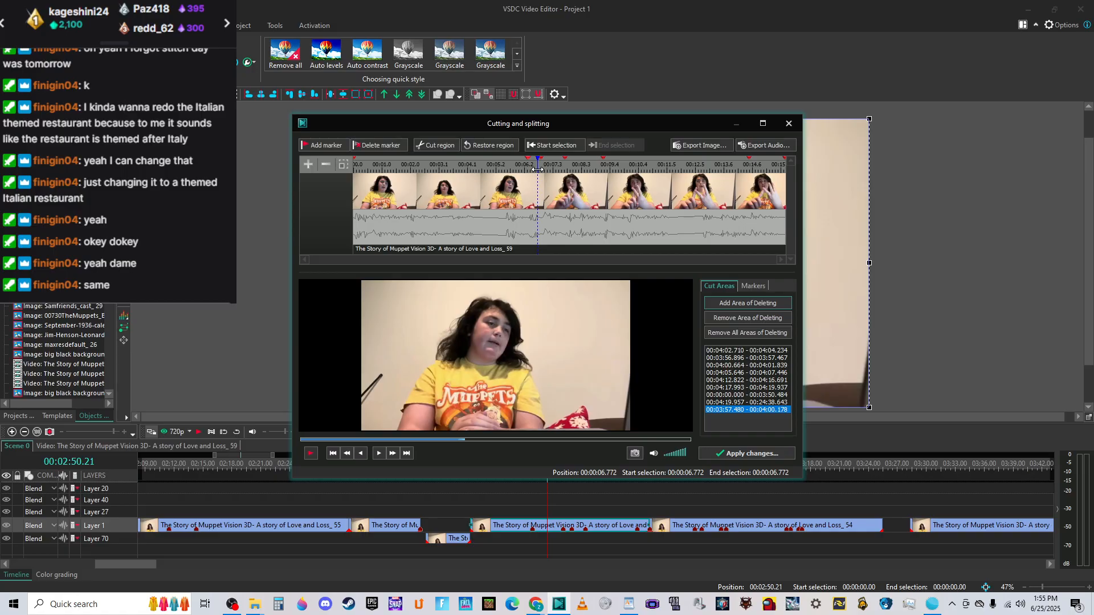
key(space)
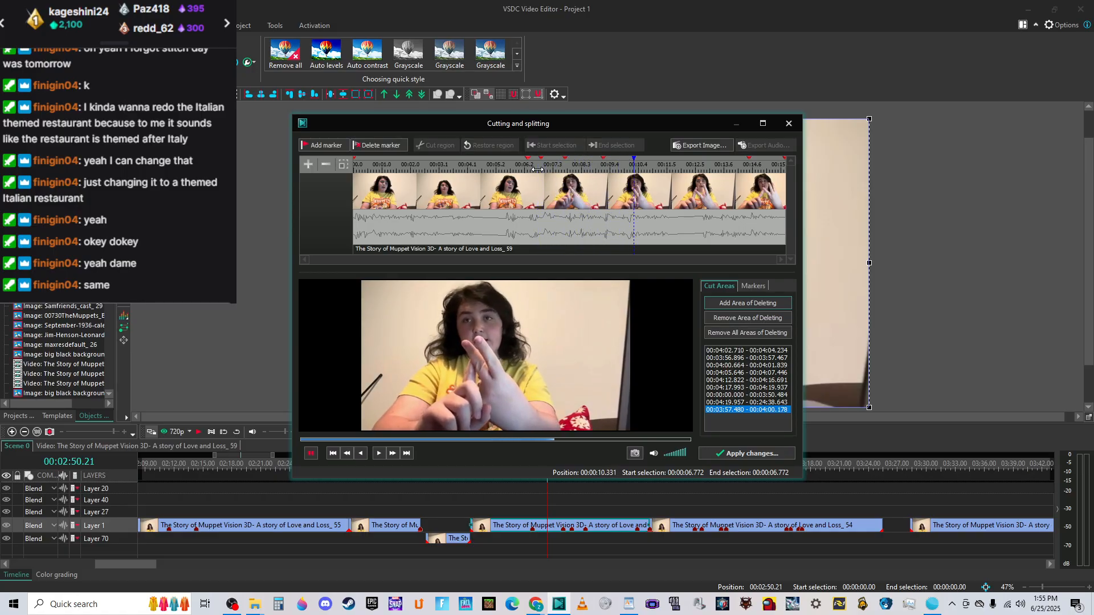
key(space)
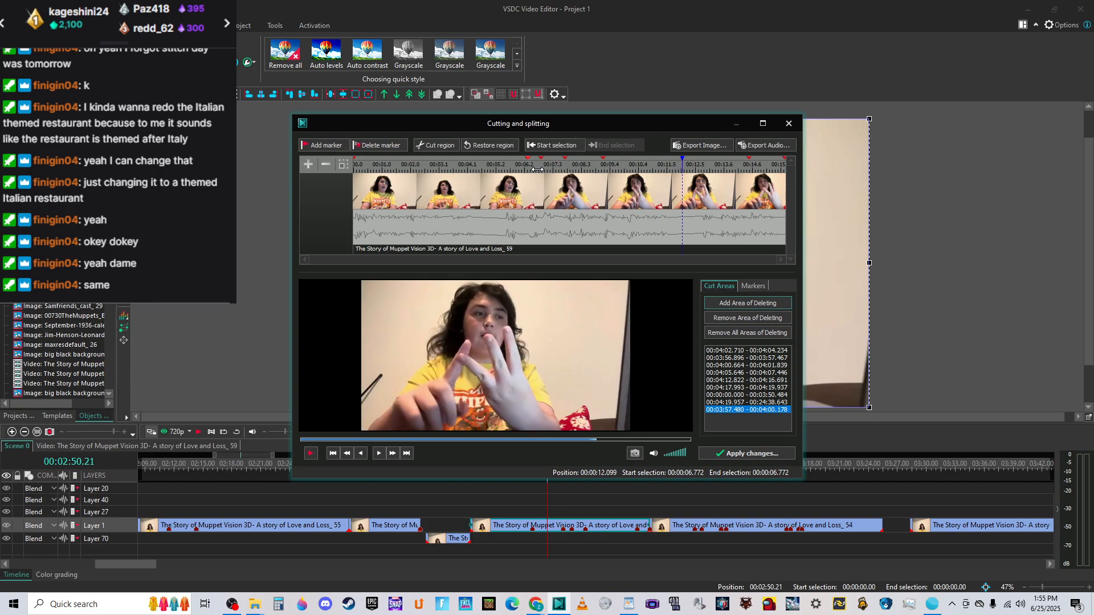
click(612, 165)
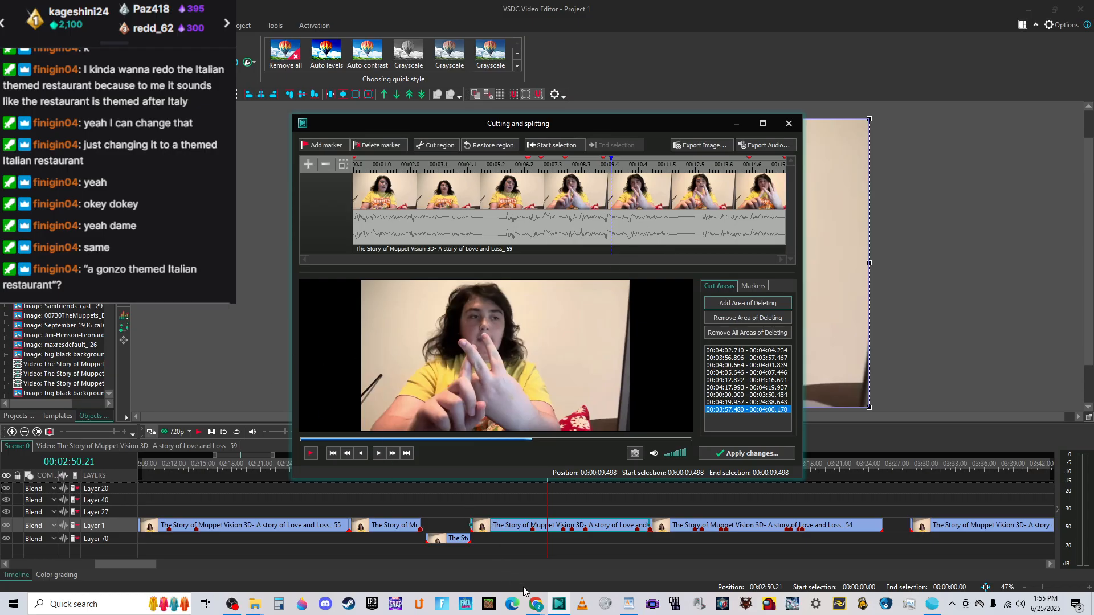
Search the web for "muppet restaurant" in a new Chrome window, declining the use of precise location.
right_click(535, 604)
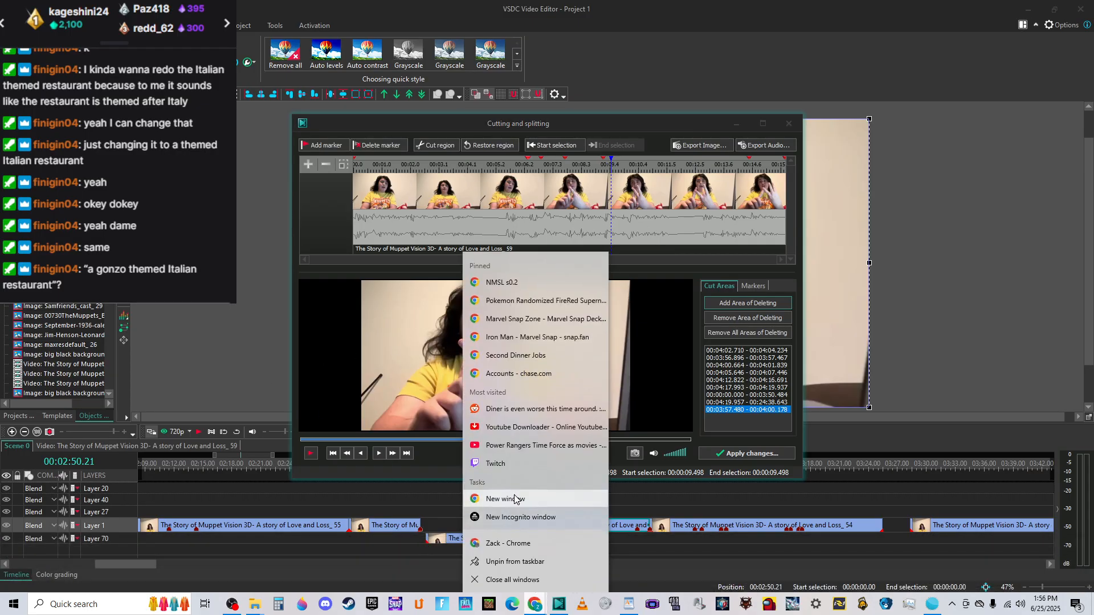
click(515, 499)
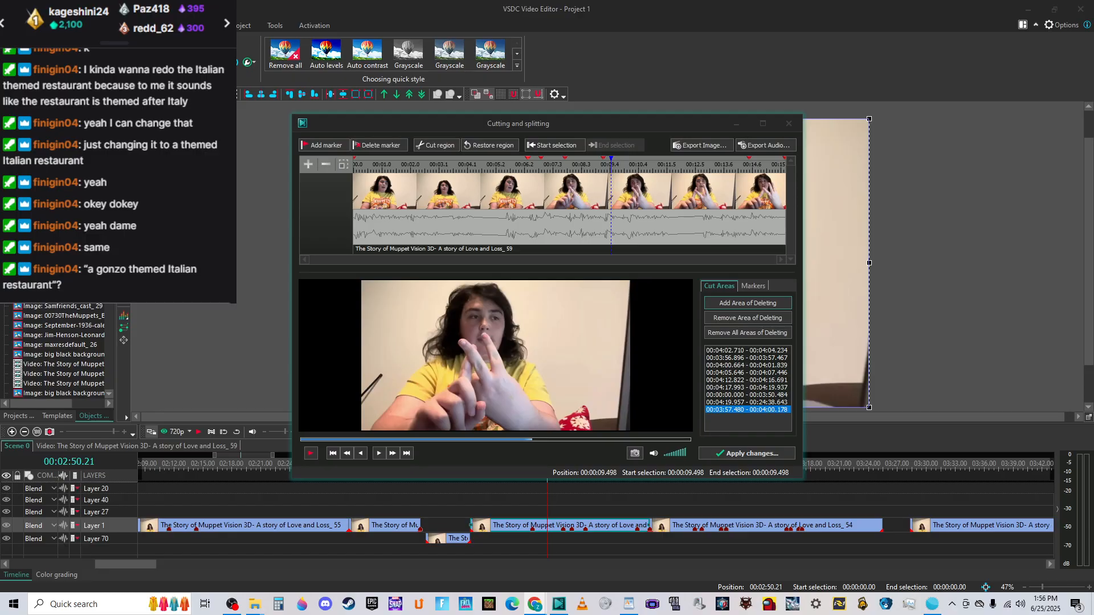
drag(737, 43, 398, 74)
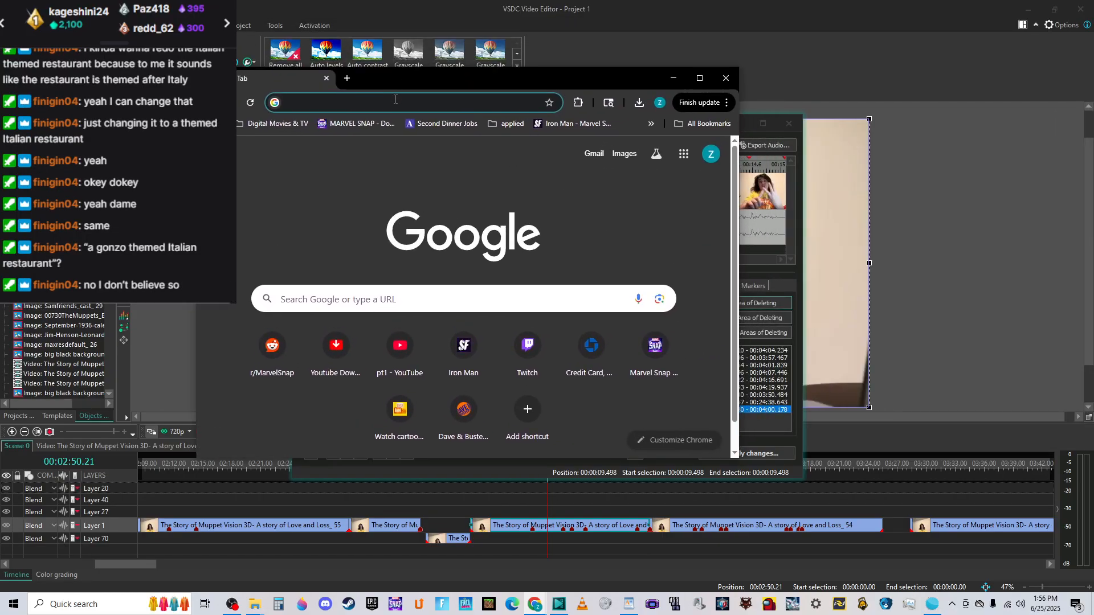
click(396, 99)
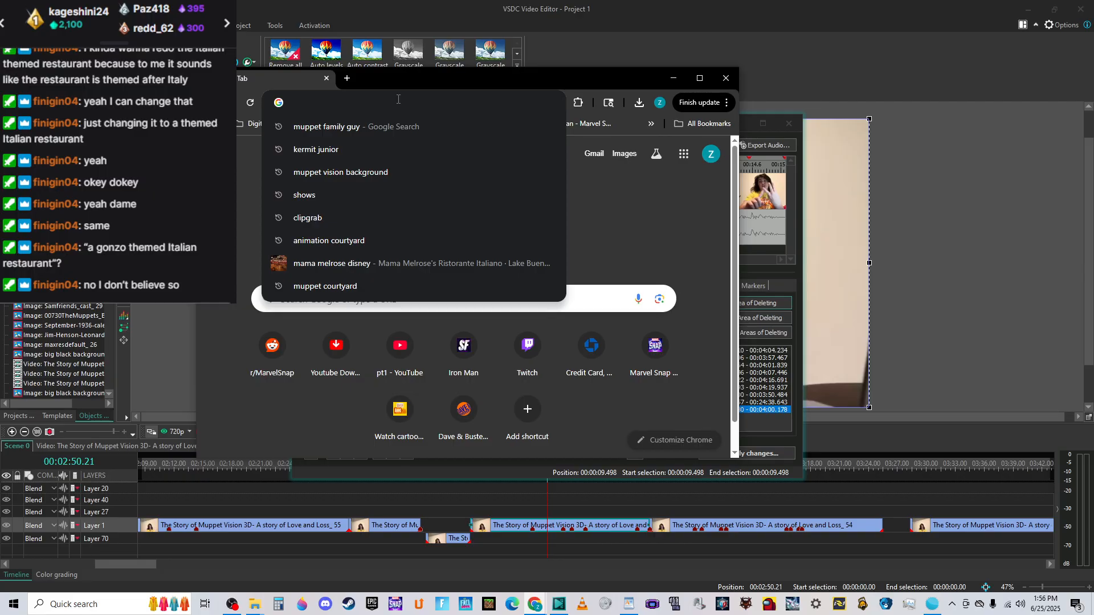
text(muppet)
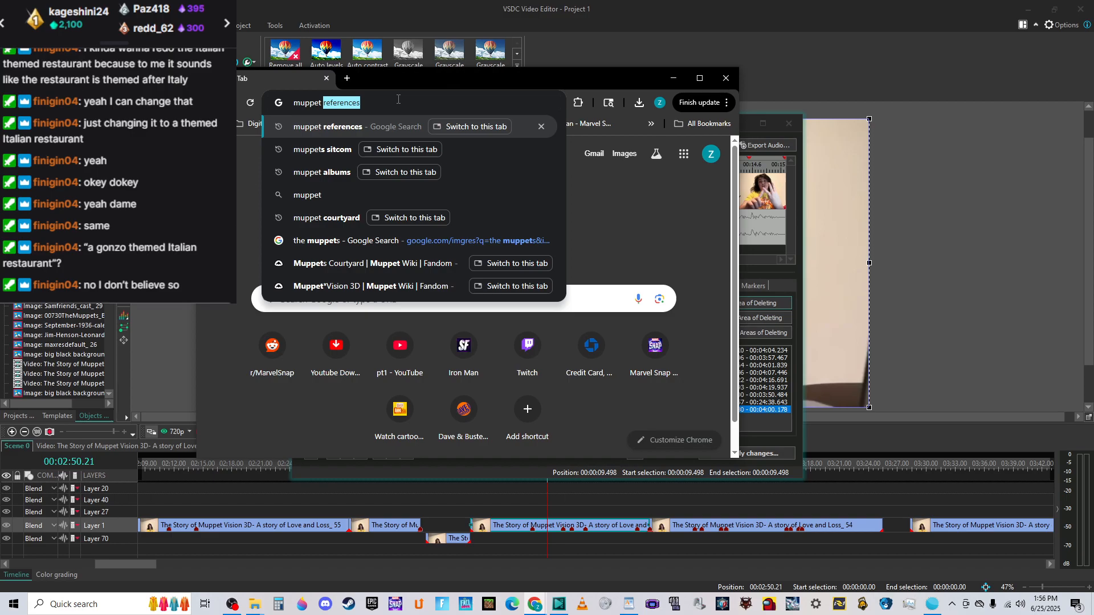
text( res)
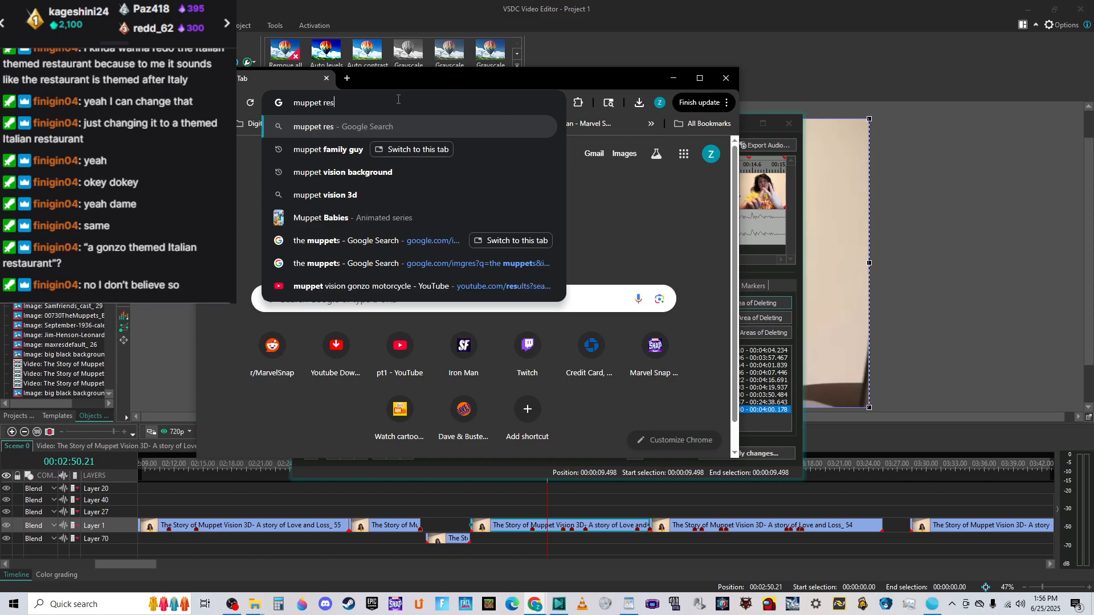
text(taurant&rlz=1C1CHBF_enUS1067...)
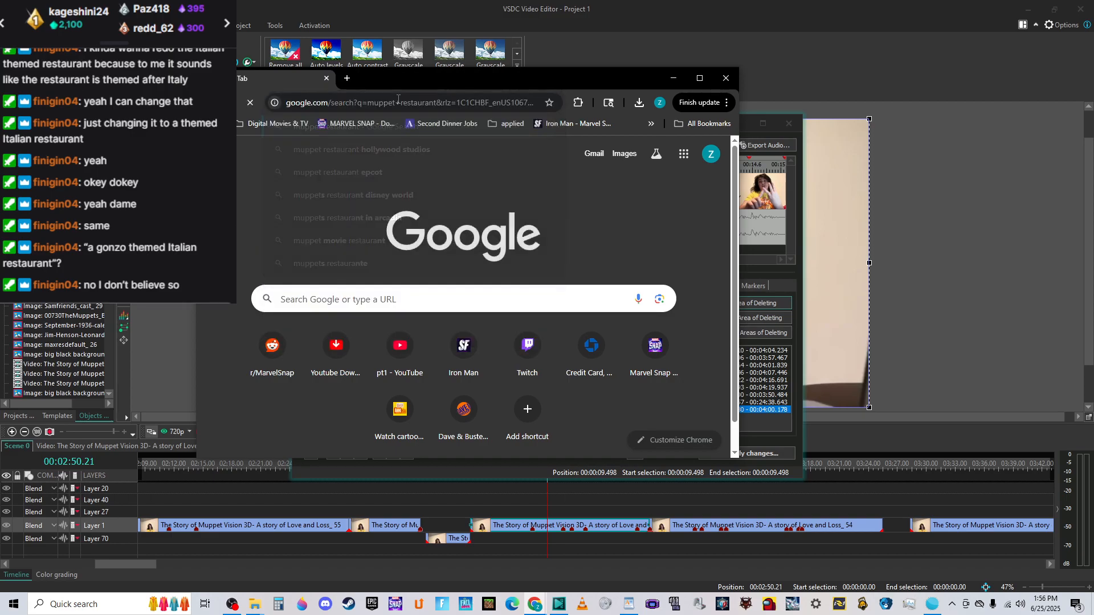
key(Return)
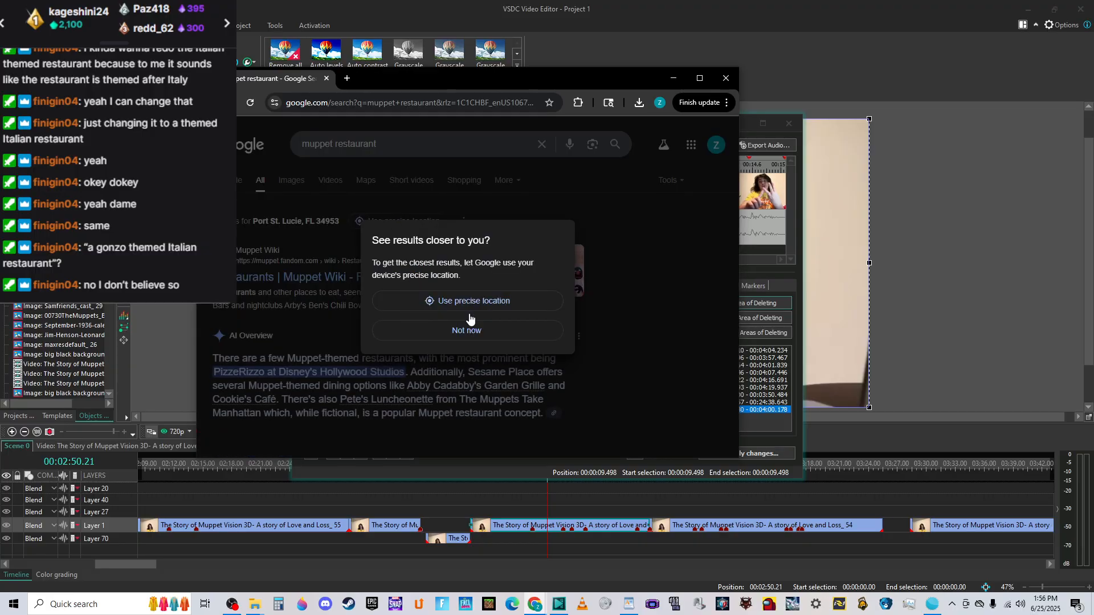
click(482, 330)
scroll(386, 285, down, 3)
scroll(385, 285, up, 5)
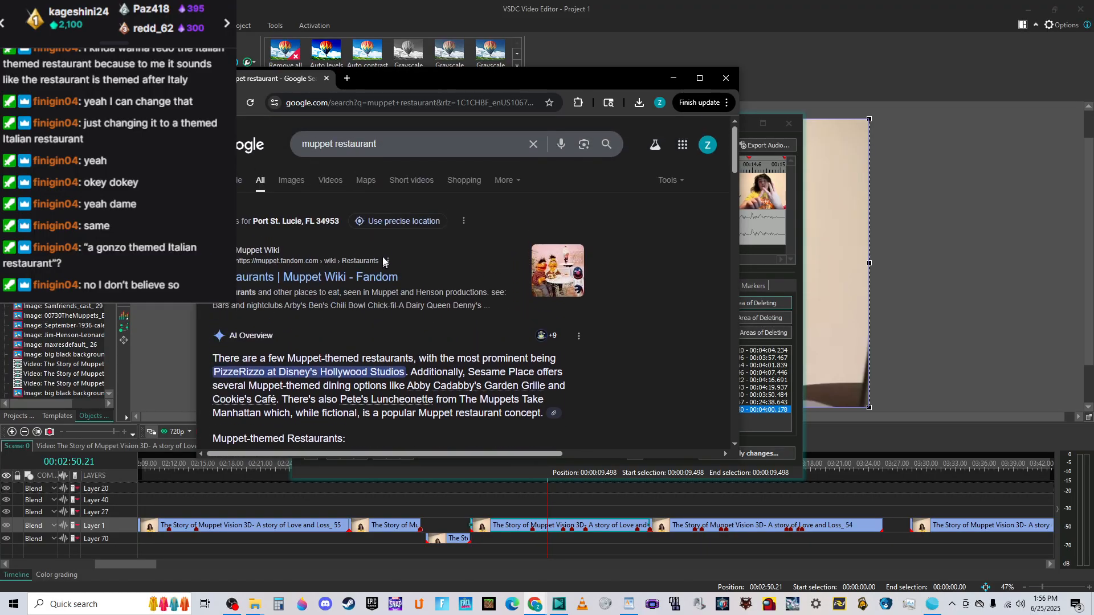
Look through the image results for "muppet restaurant".
click(293, 180)
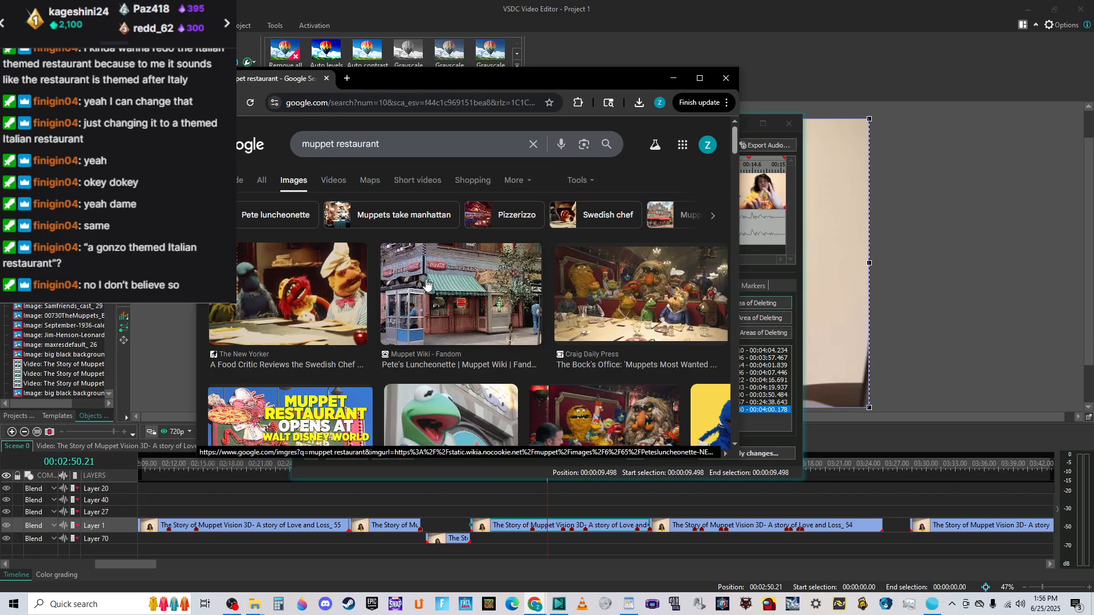
scroll(426, 282, down, 3)
scroll(417, 260, down, 1)
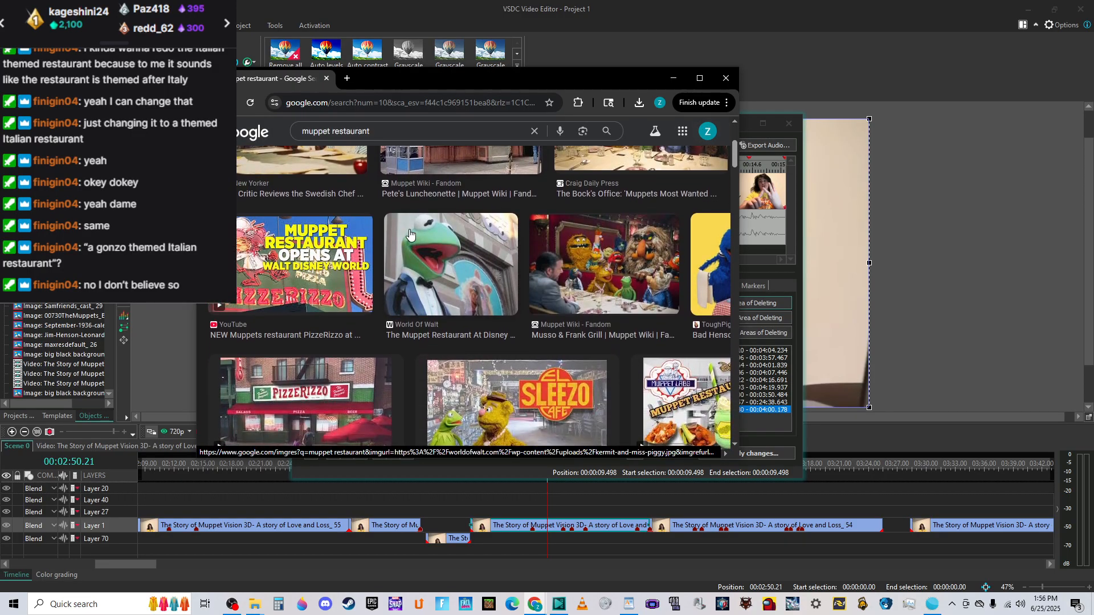
scroll(410, 235, up, 3)
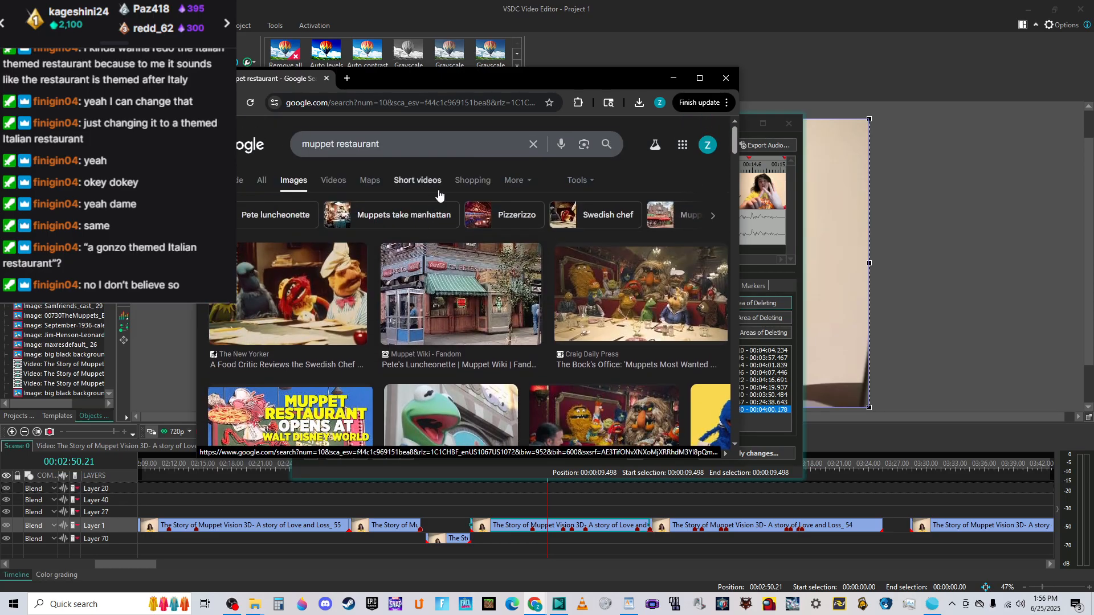
Search images for "muppet restaurant hollywood studios" in a maximized window and open the photo of Mama Melrose's Ristorante Italiano.
click(422, 144)
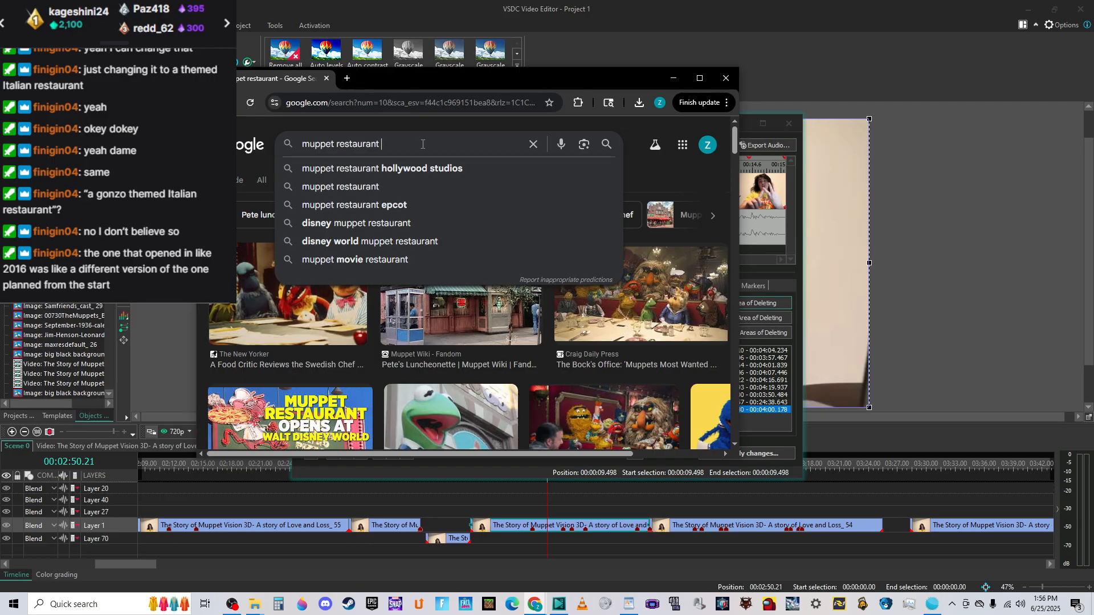
click(426, 165)
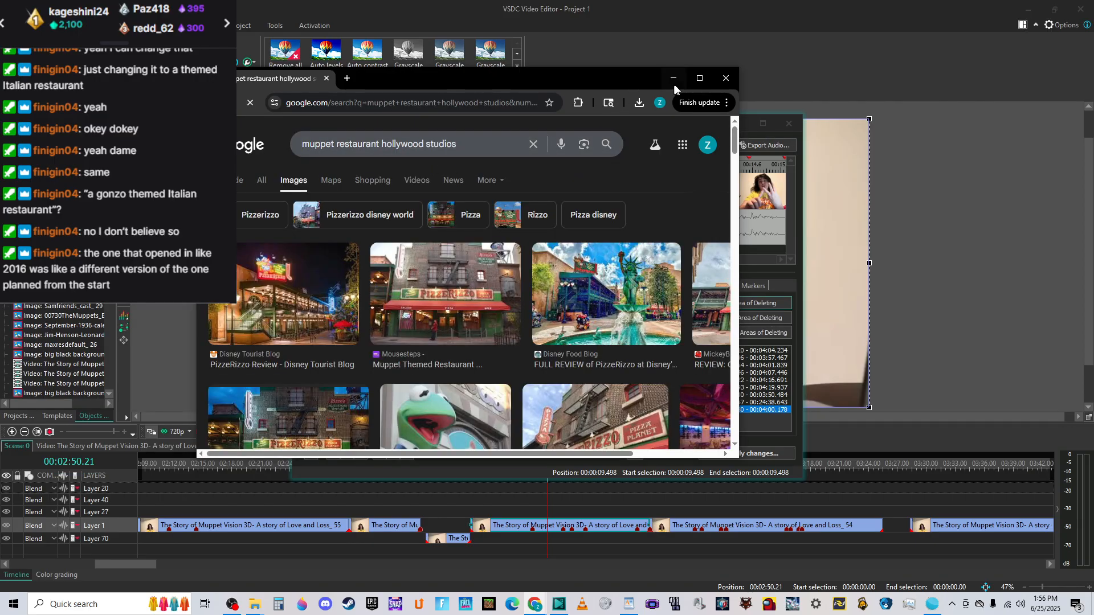
click(700, 78)
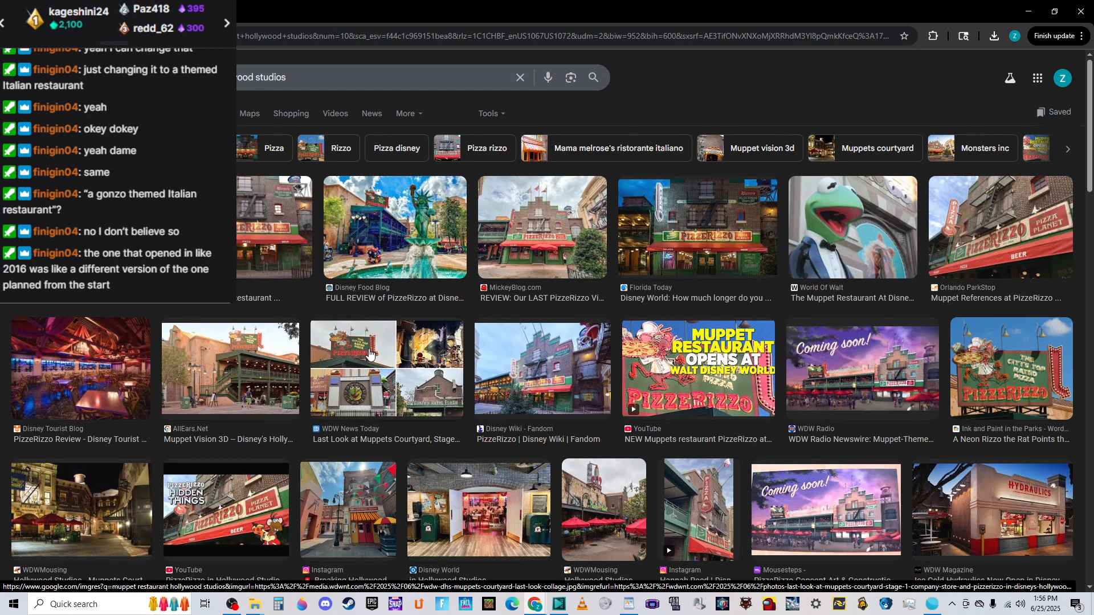
scroll(387, 394, down, 3)
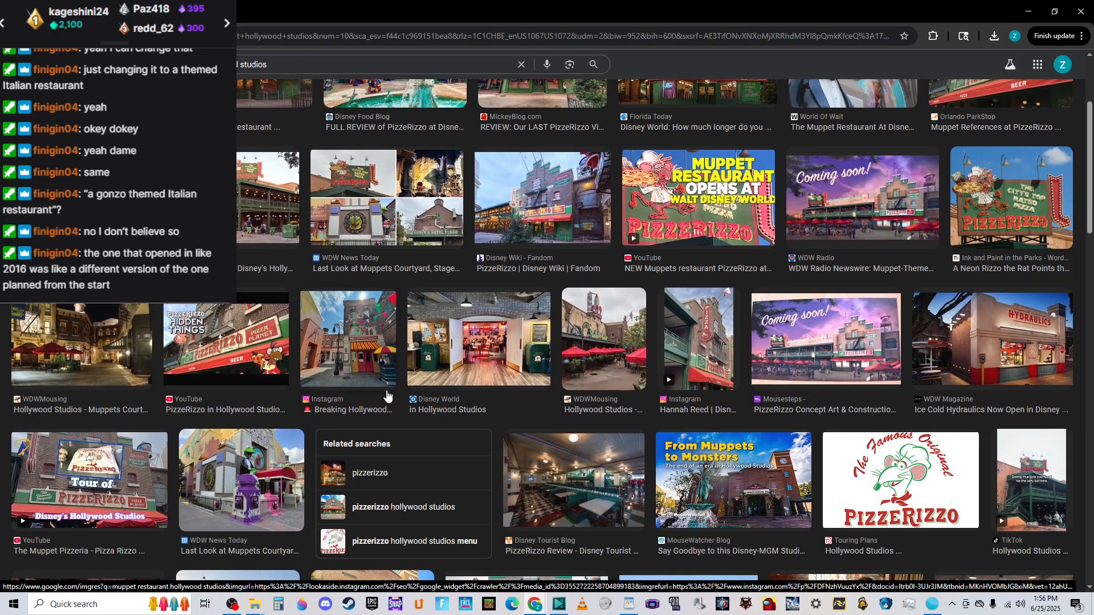
right_click(361, 344)
click(420, 82)
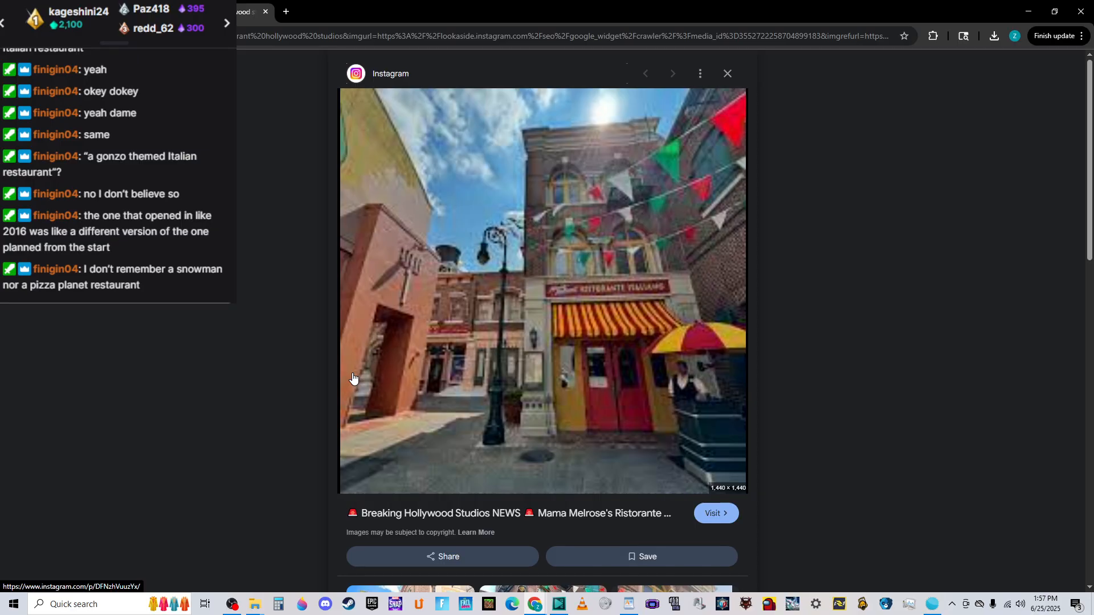
Open Google Images in a new tab and search for "pizza planet".
click(286, 11)
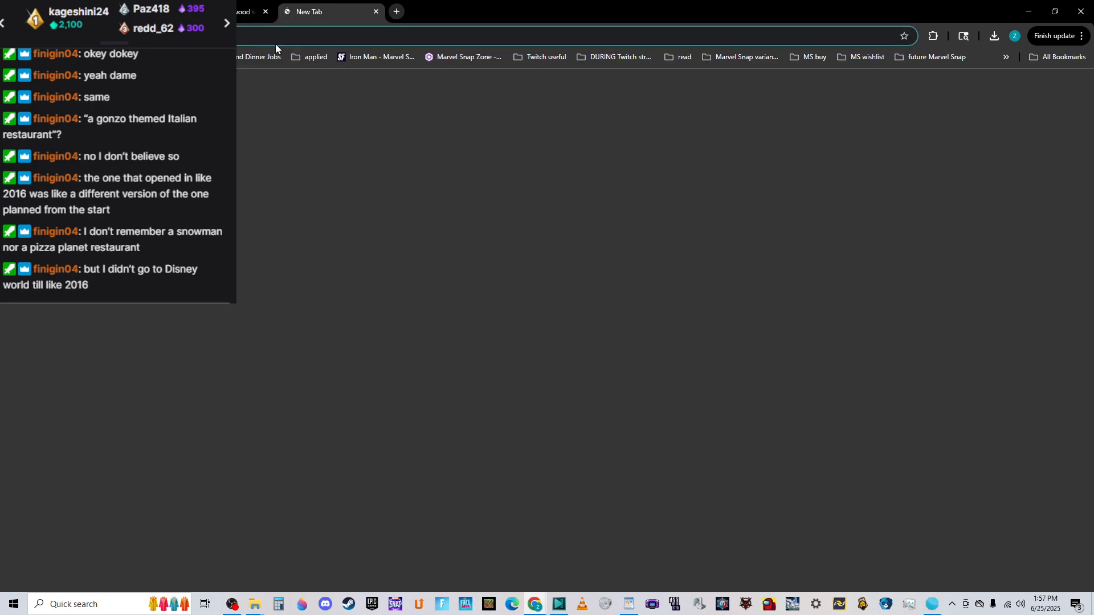
click(992, 88)
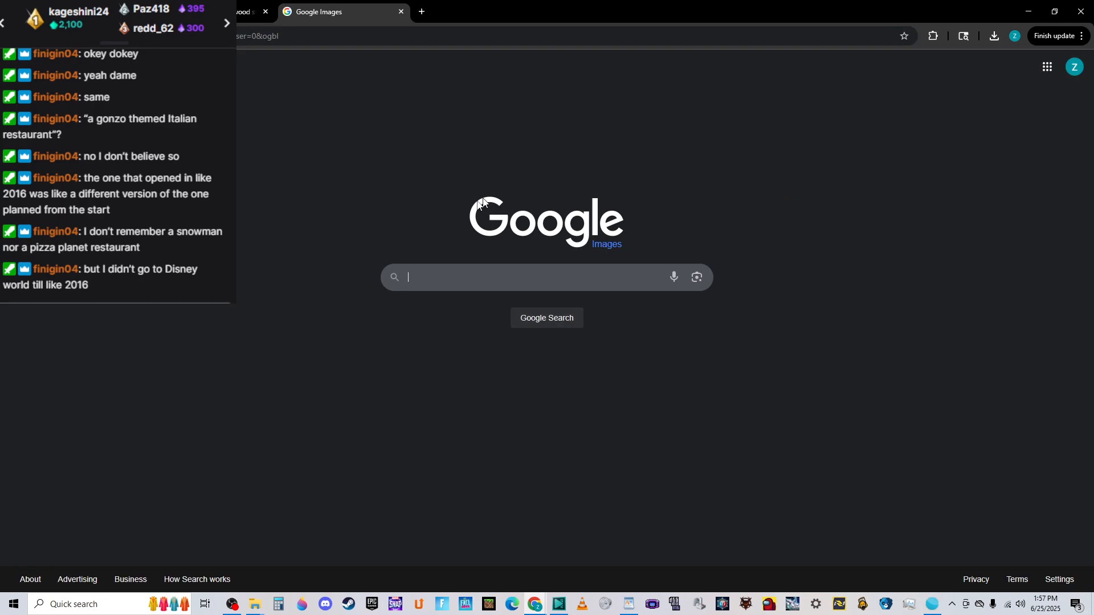
click(448, 275)
text(pi)
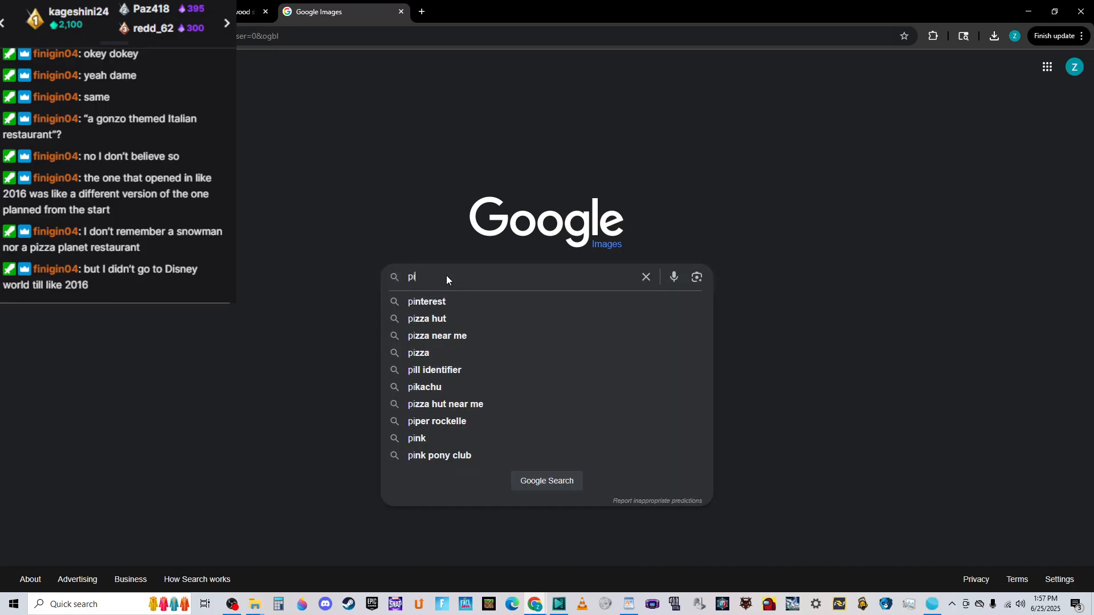
text(zza planet)
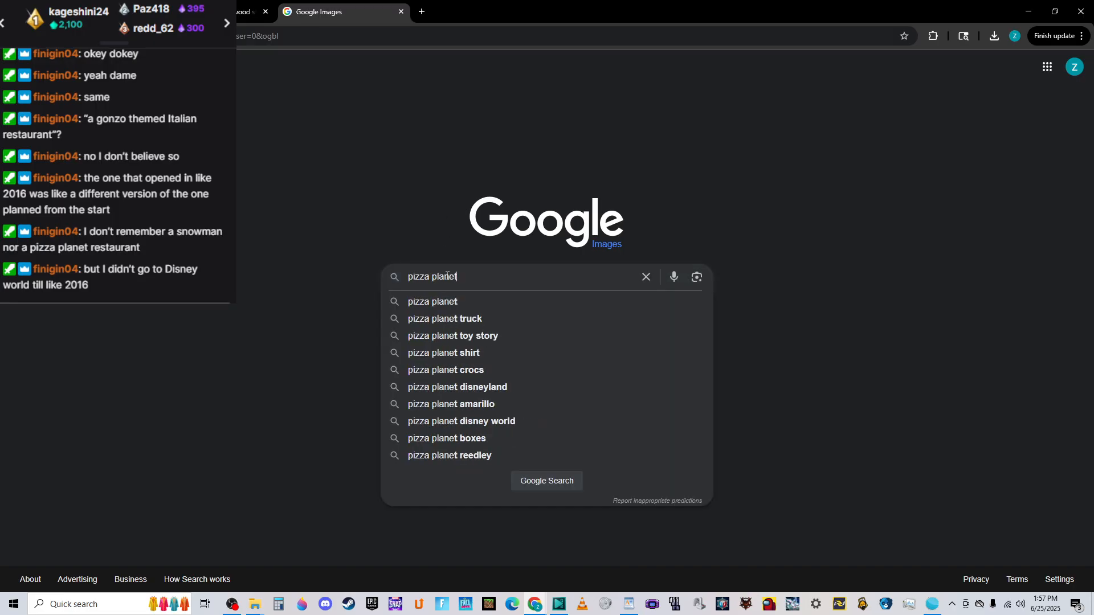
key(Return)
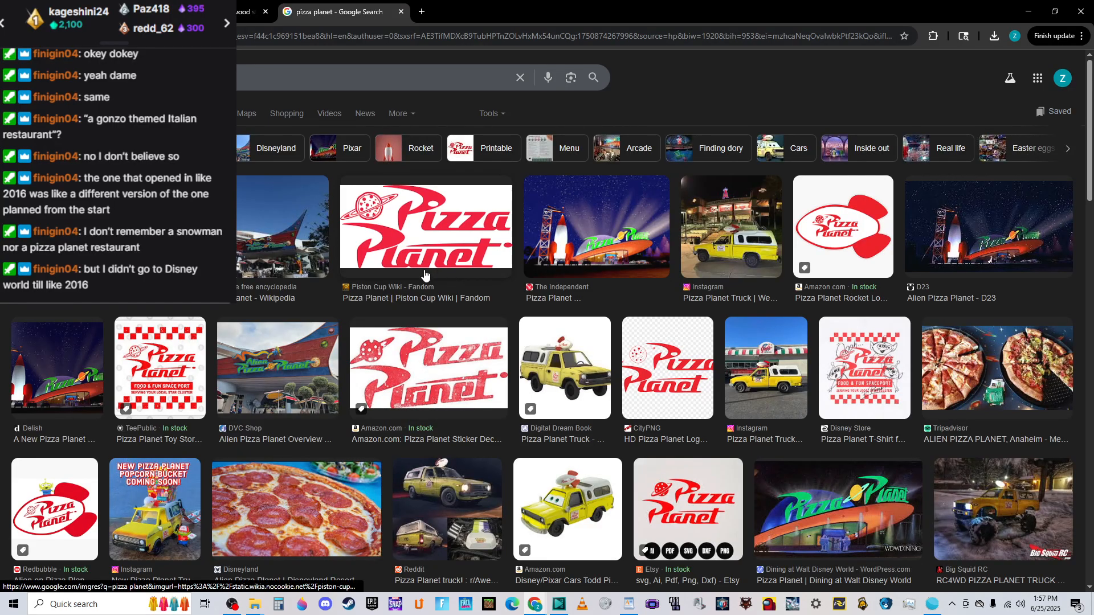
Refine the image search to "pizza planet mgm".
click(290, 77)
text(hollywood)
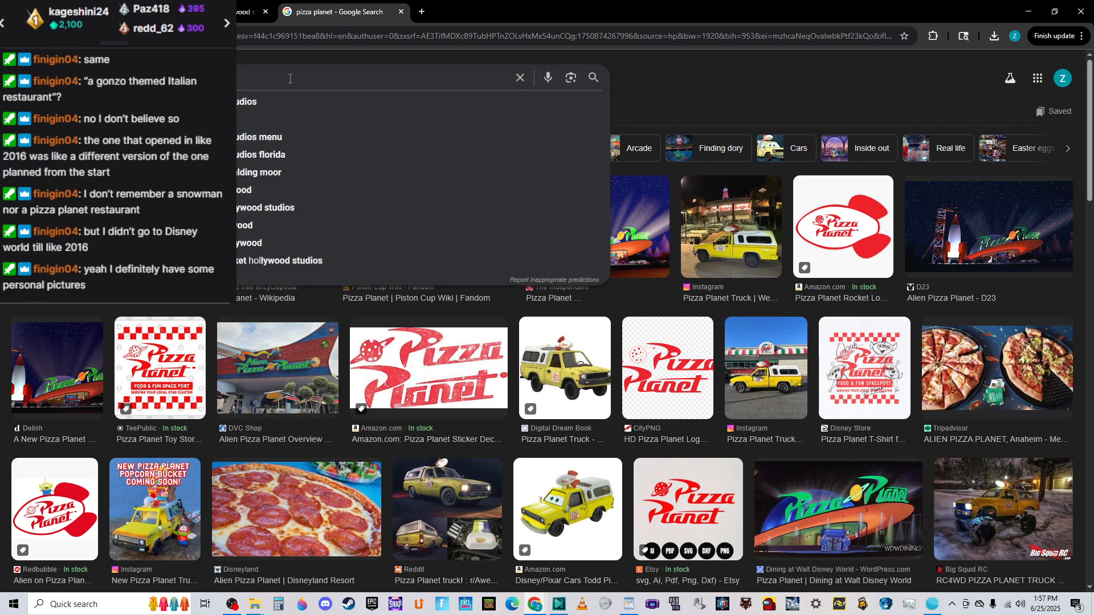
key(Return)
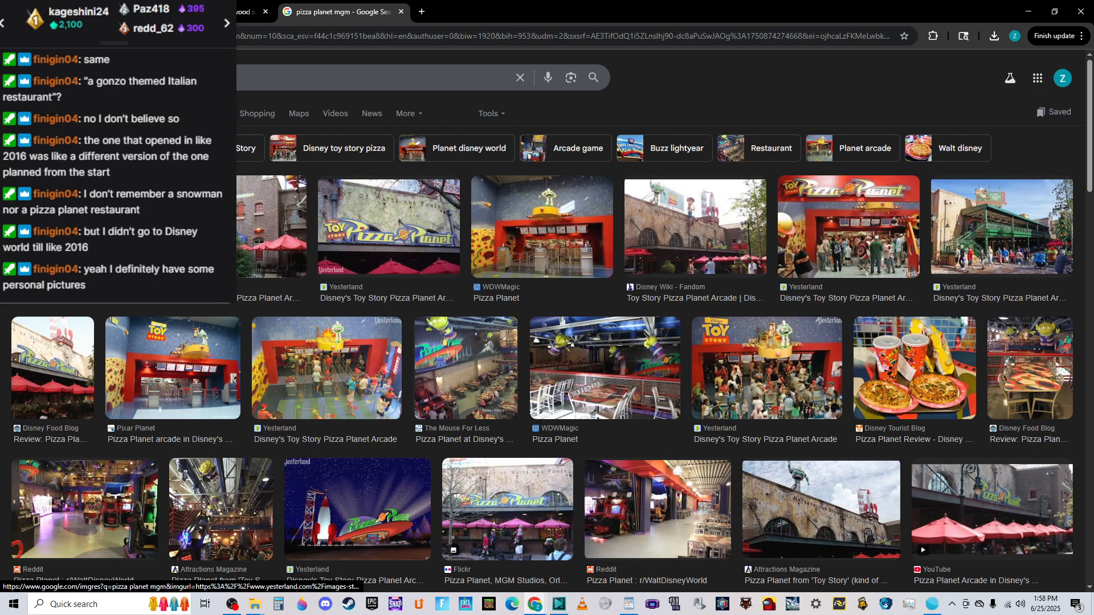
Look through the Pizza Planet Arcade photos, previewing the exterior, the ordering counter and the Disney Food Blog picture of the dining tables.
click(274, 239)
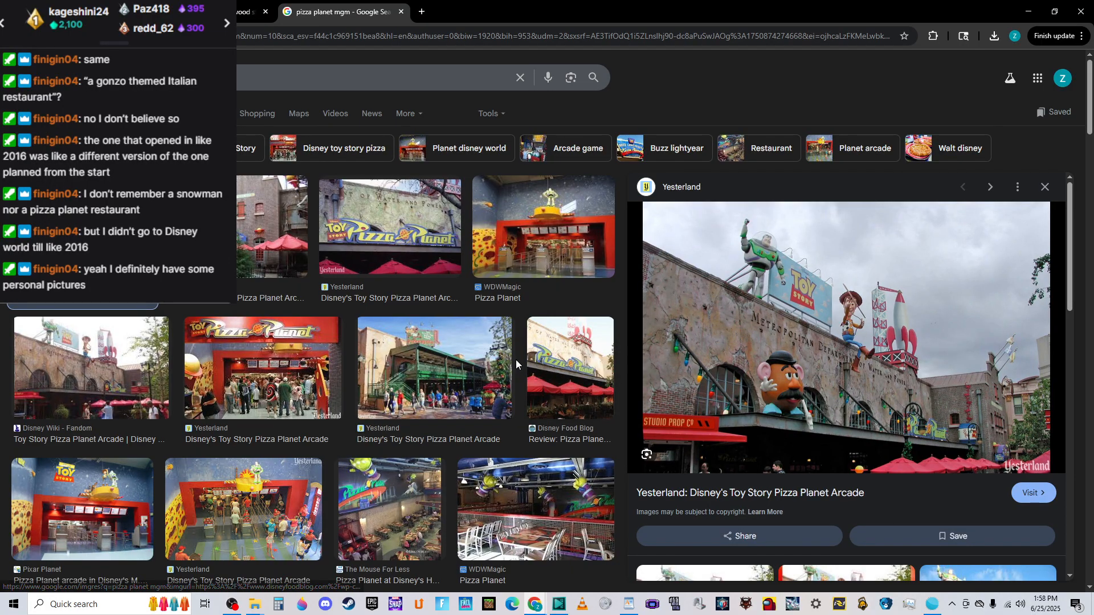
click(504, 269)
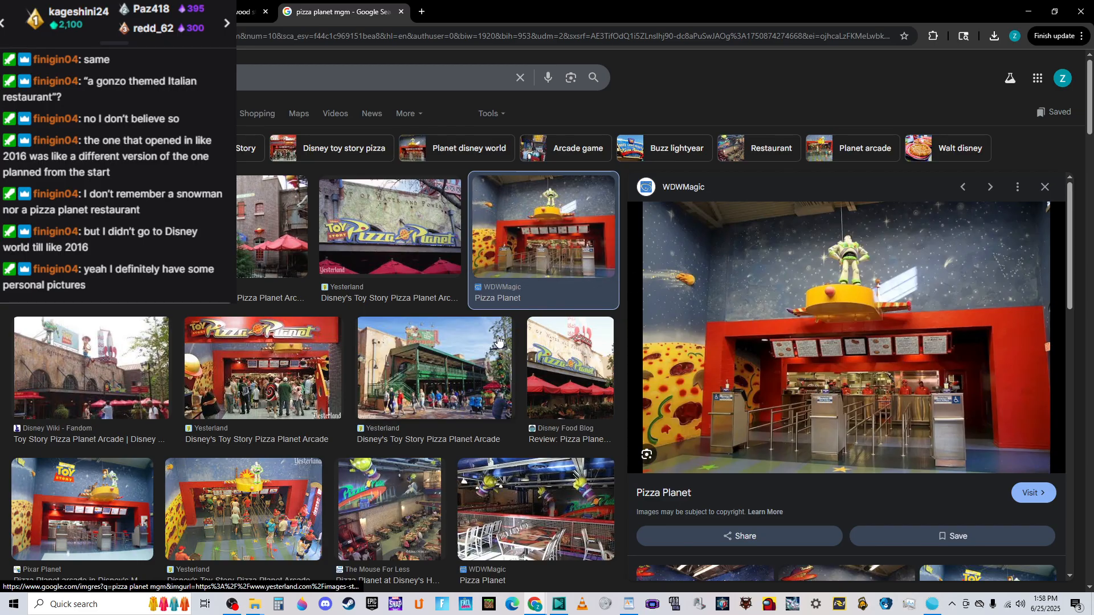
click(481, 371)
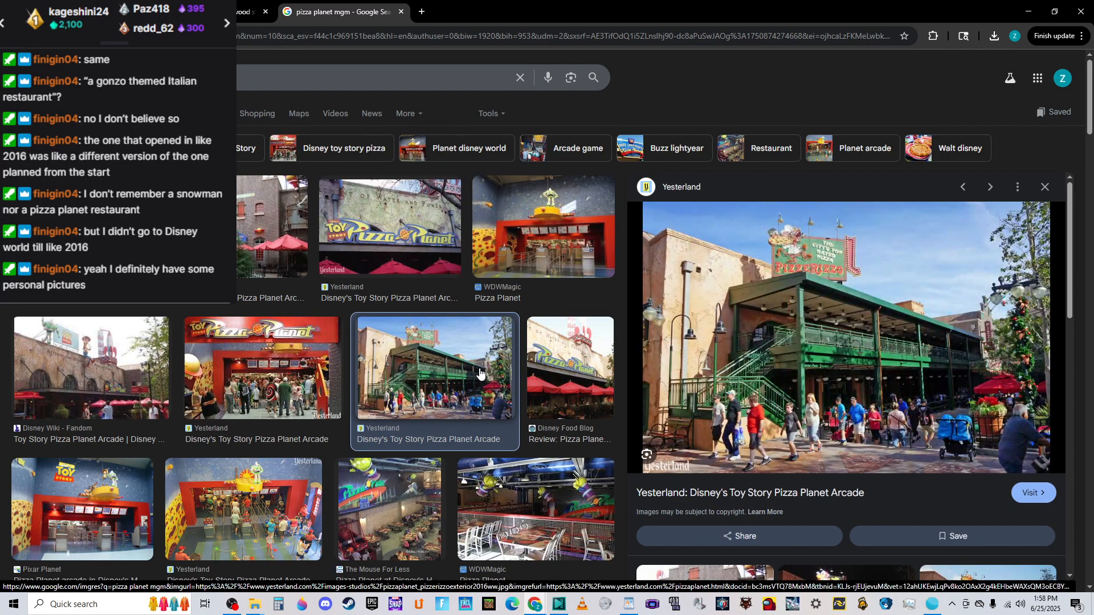
click(83, 240)
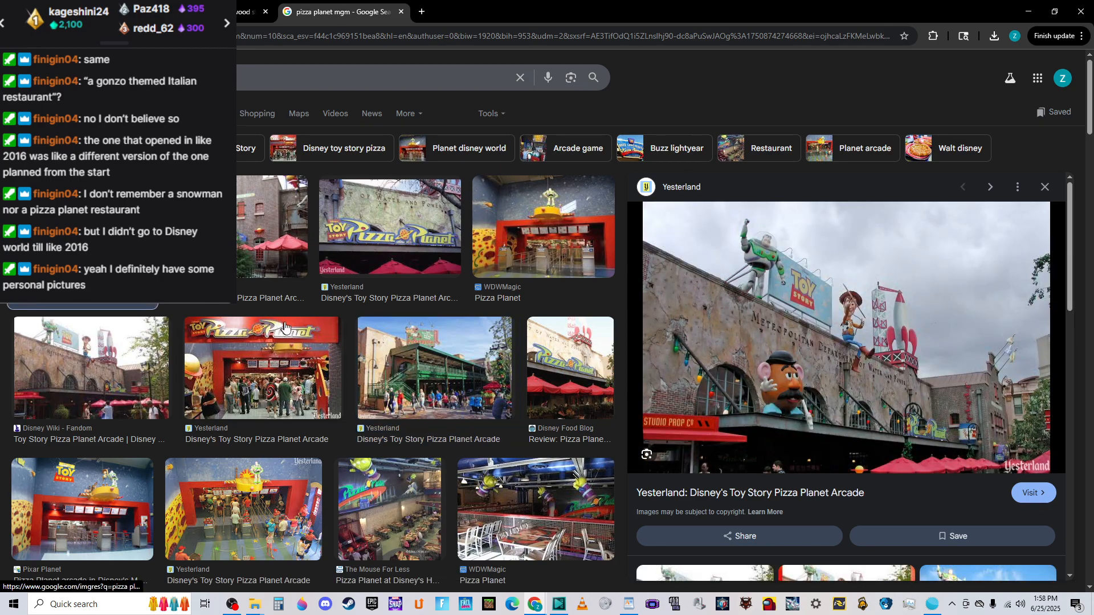
click(408, 373)
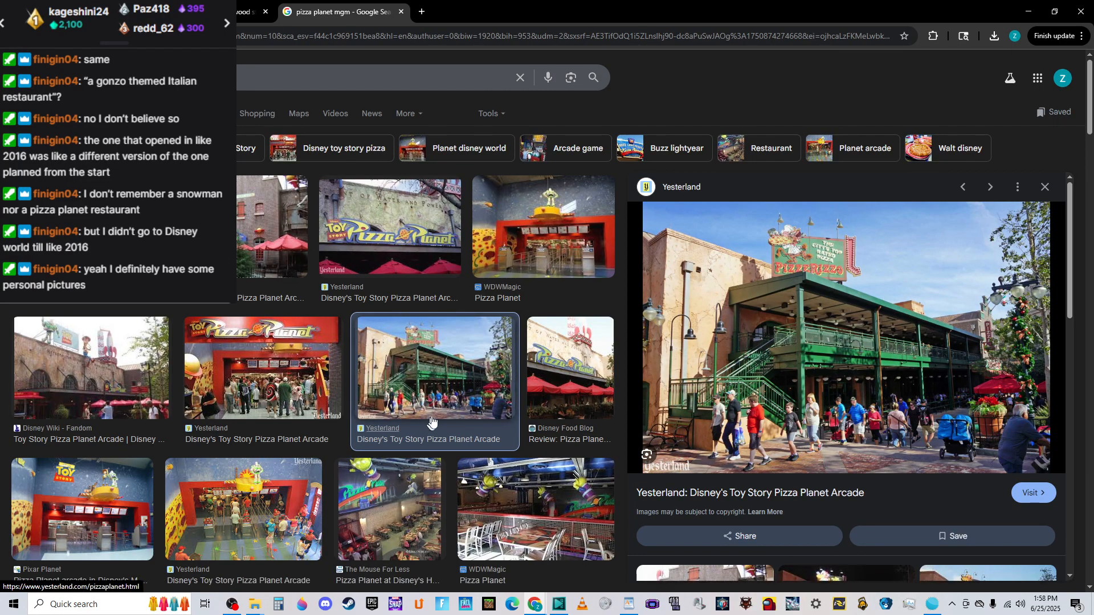
scroll(467, 386, down, 4)
click(256, 287)
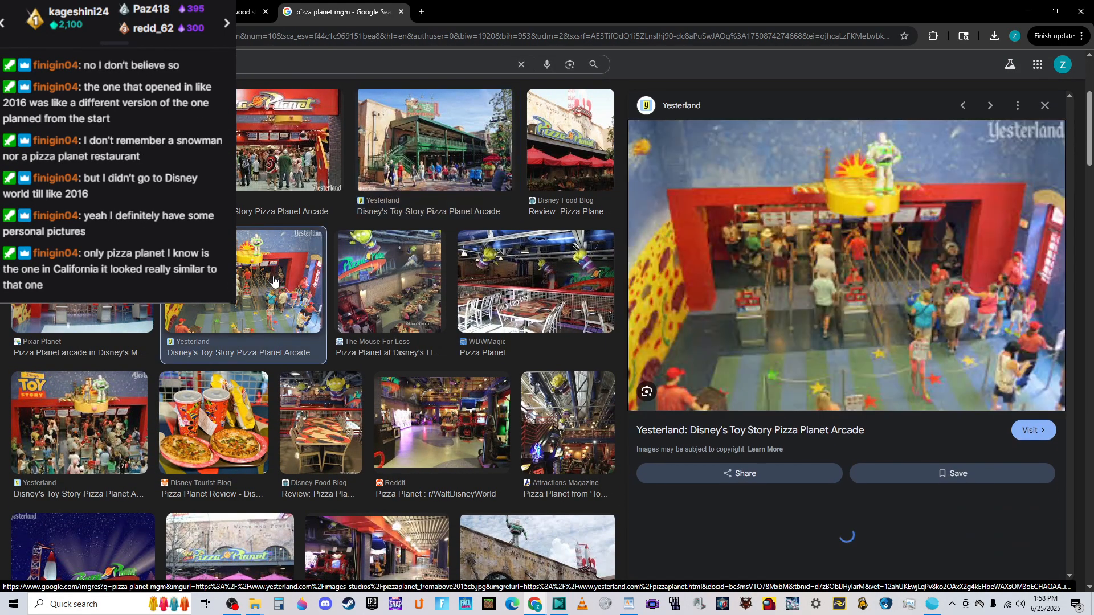
click(90, 310)
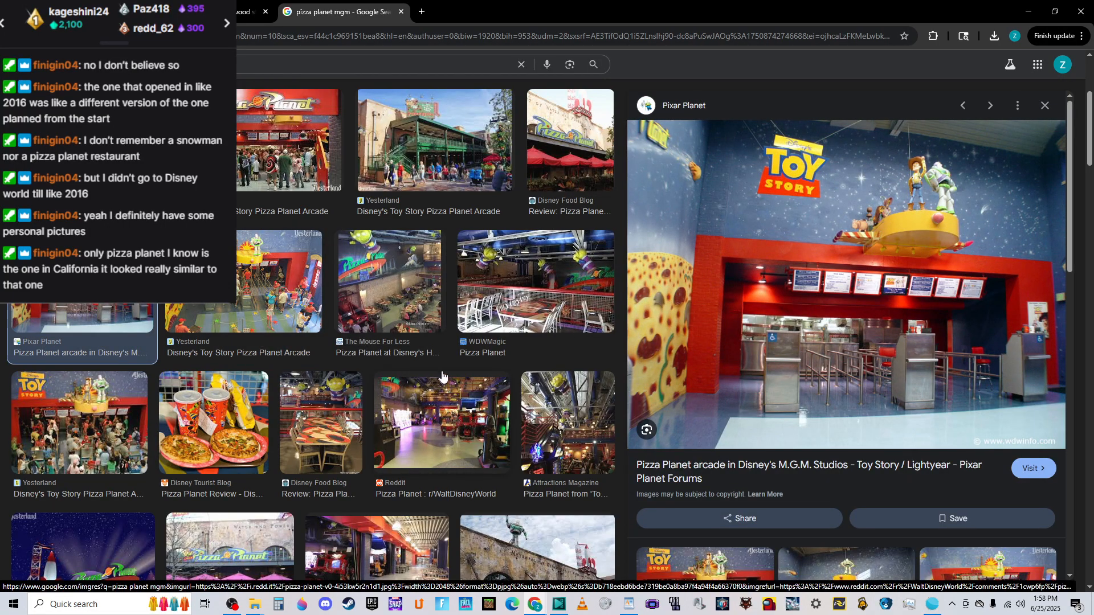
click(352, 447)
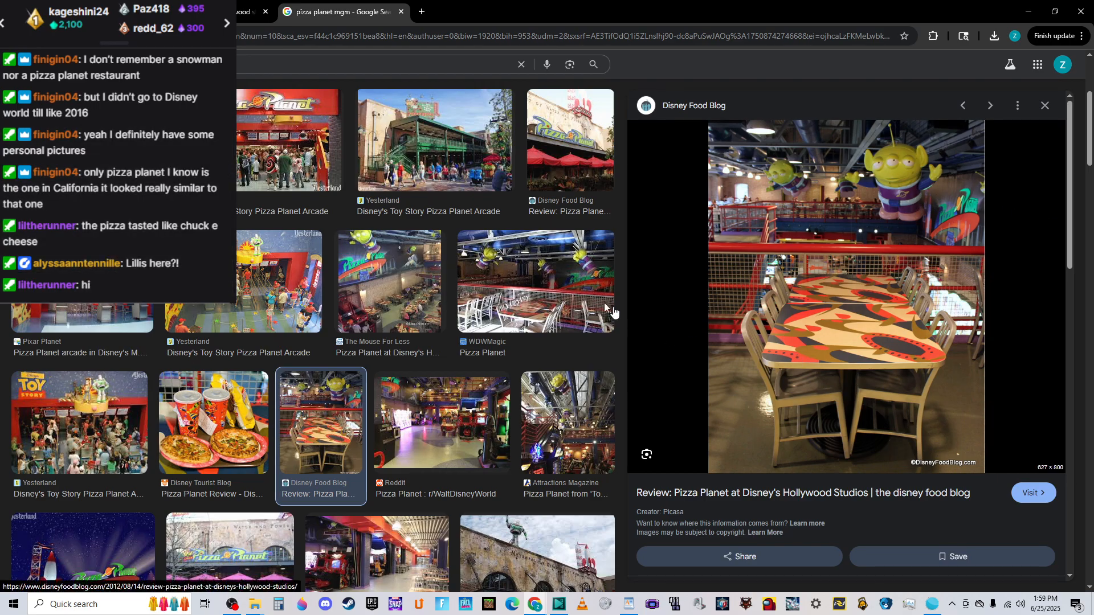
Duplicate the "pizza planet mgm" results tab and search images for "pizza planet movie" in the copy.
key(alt+Left)
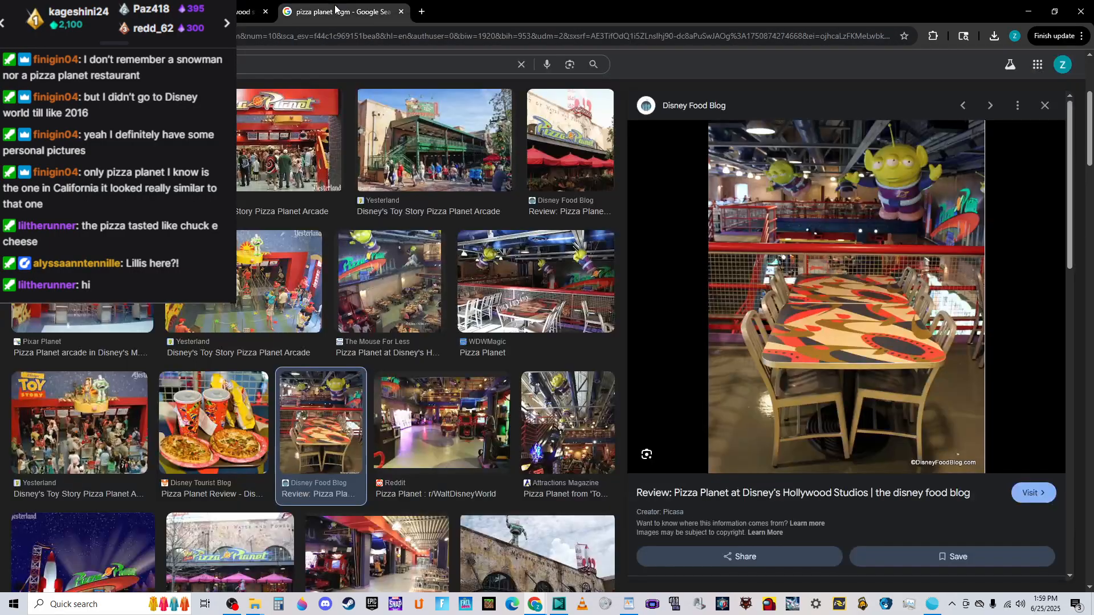
right_click(335, 8)
click(397, 107)
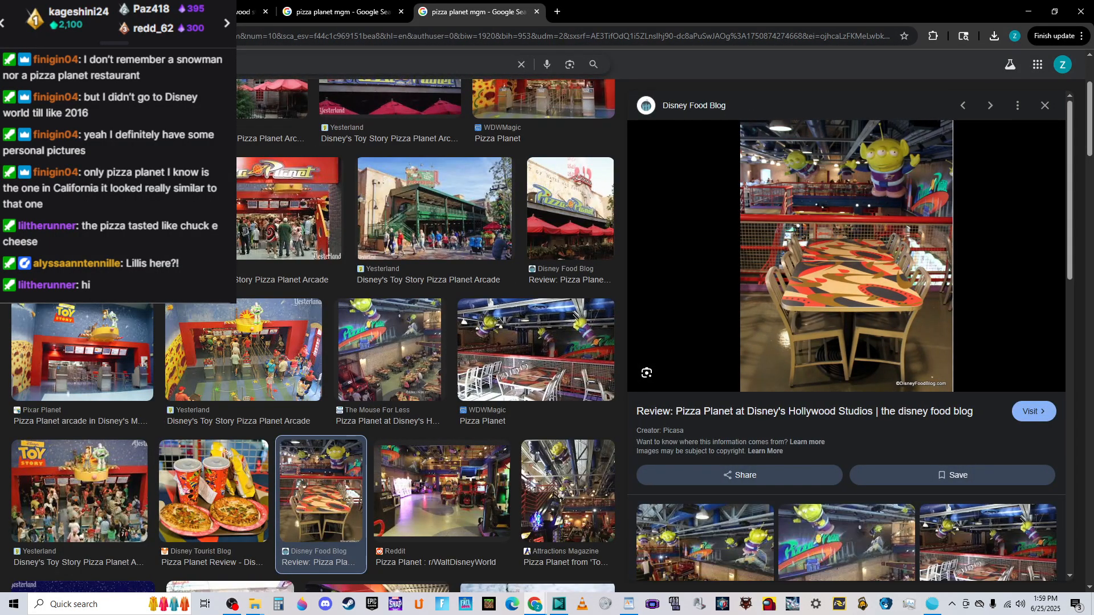
key(Return)
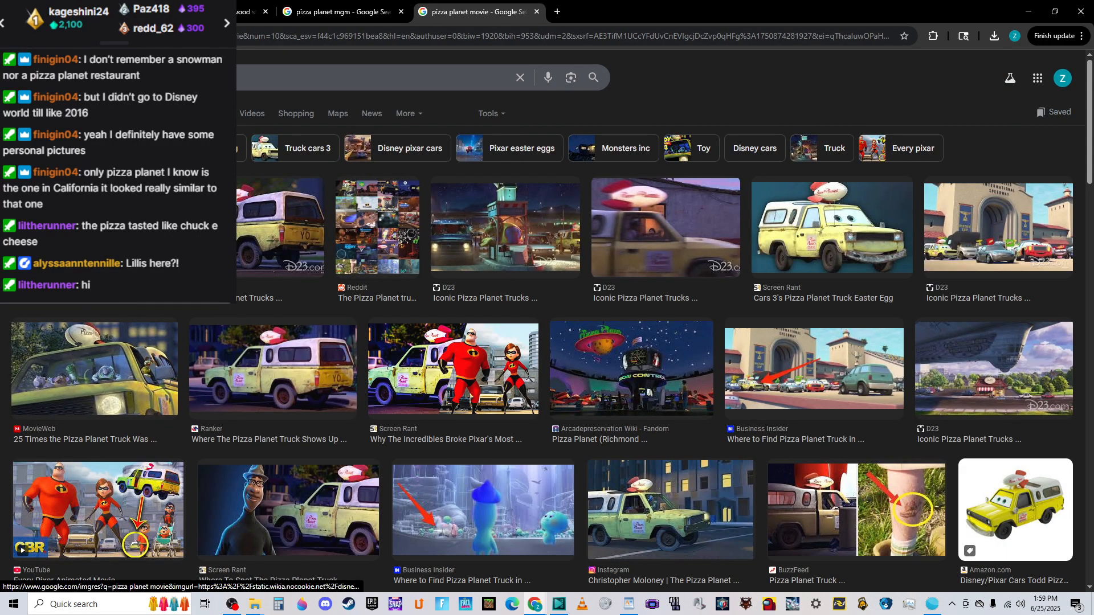
Look through the "pizza planet movie" image results for the film's restaurant and return to the "pizza planet mgm" results.
click(323, 6)
click(436, 13)
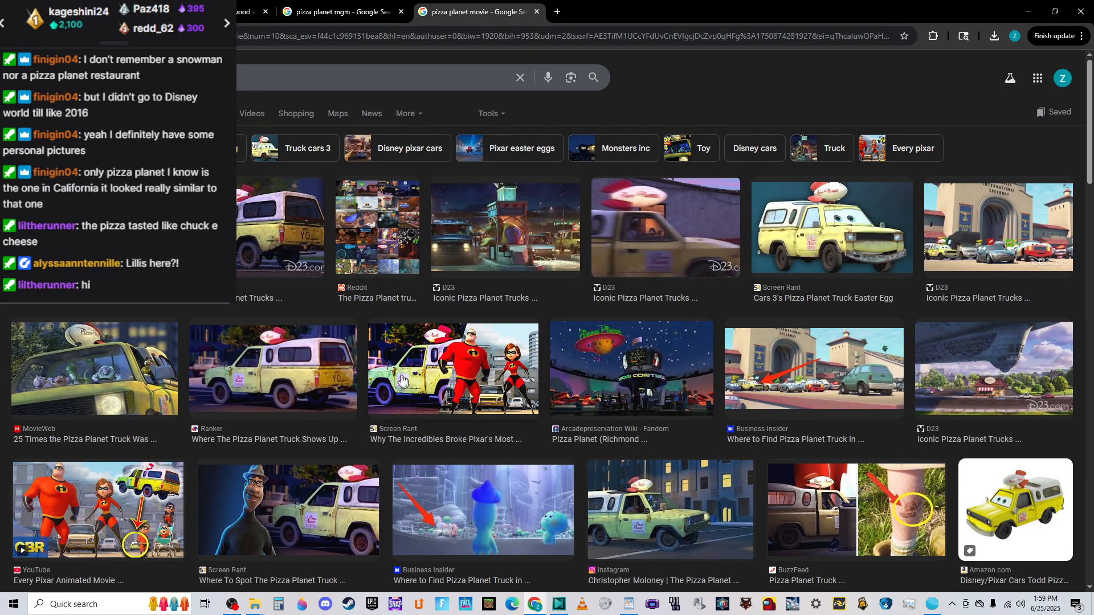
scroll(629, 383, down, 2)
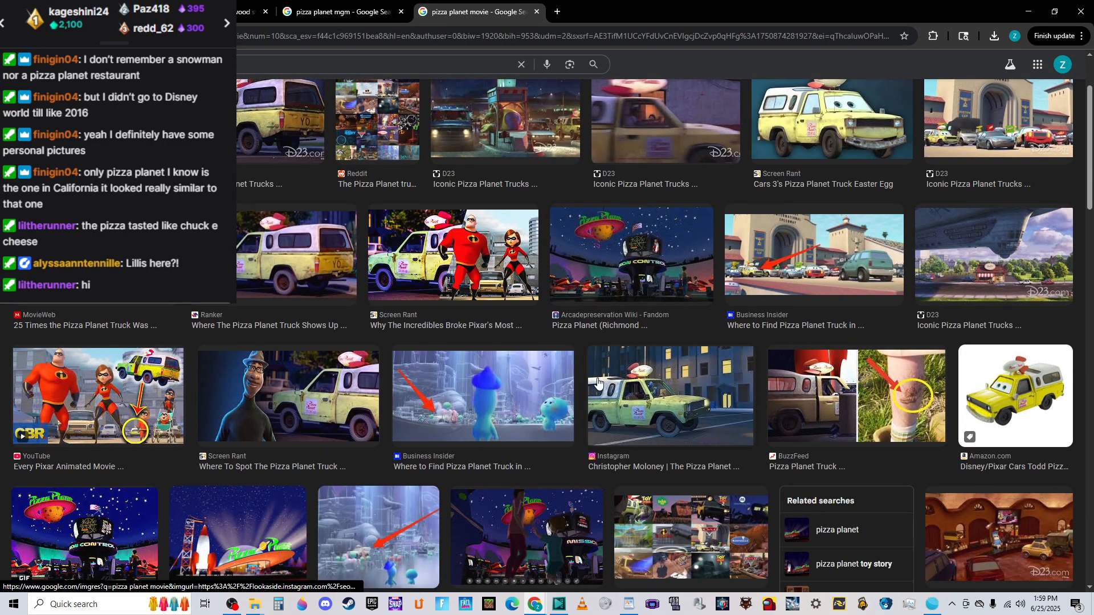
scroll(591, 371, down, 3)
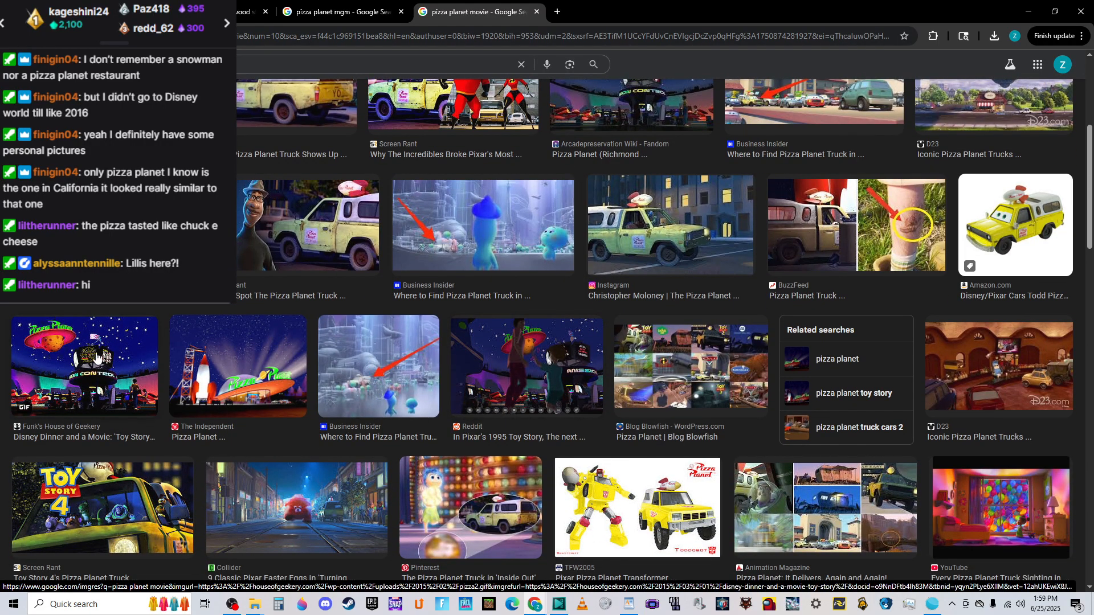
scroll(138, 380, up, 10)
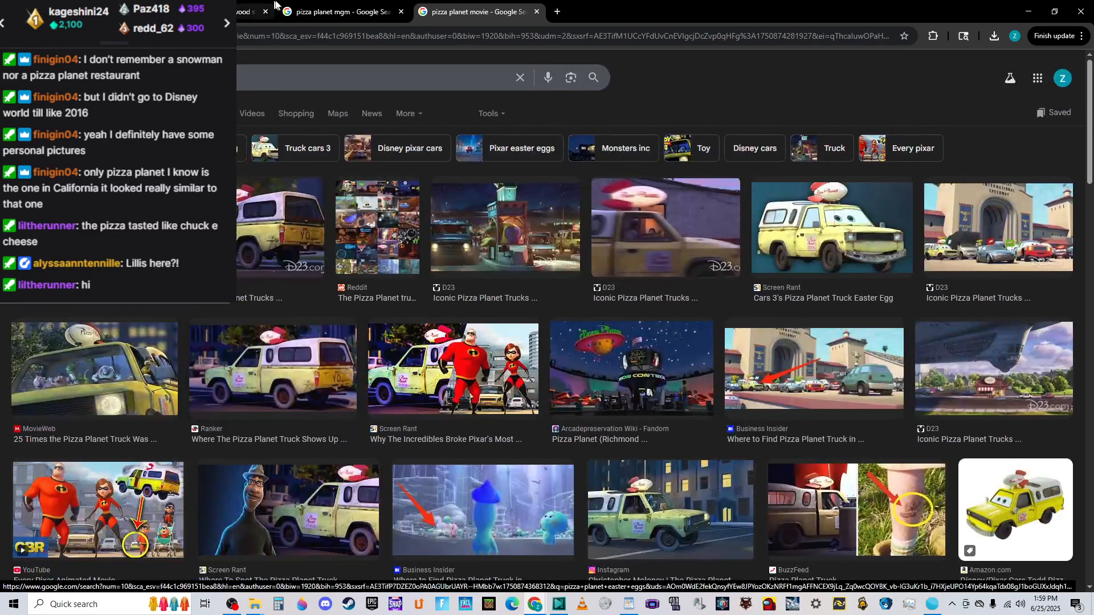
click(342, 12)
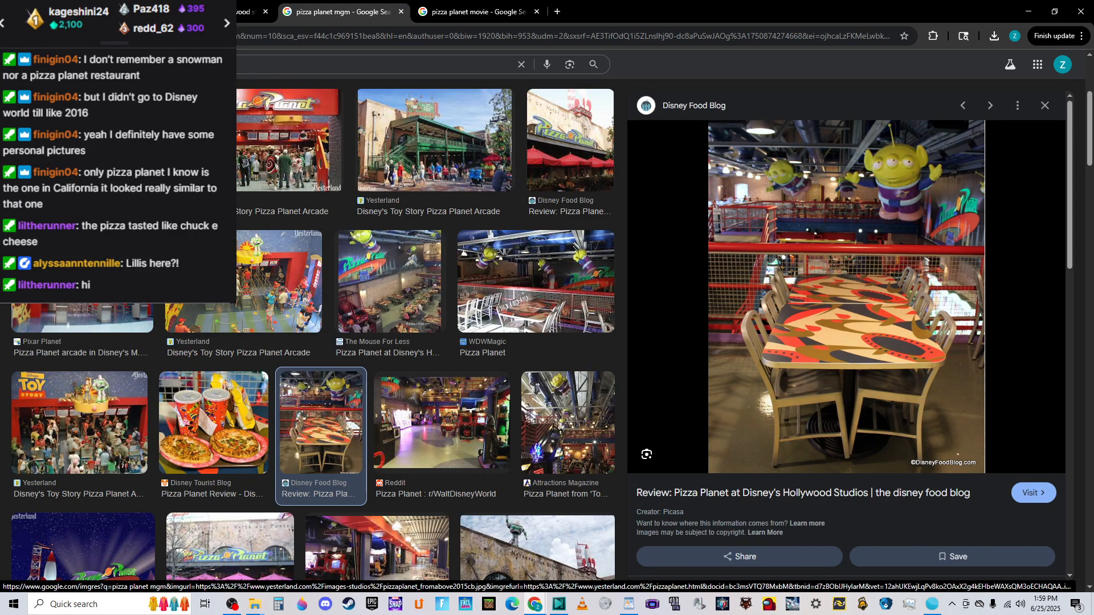
Examine the "muppet restaurant hollywood studios" image results, including the Mama Melrose's Ristorante photo, and glance at the two Pizza Planet searches.
key(ctrl+shift+Tab)
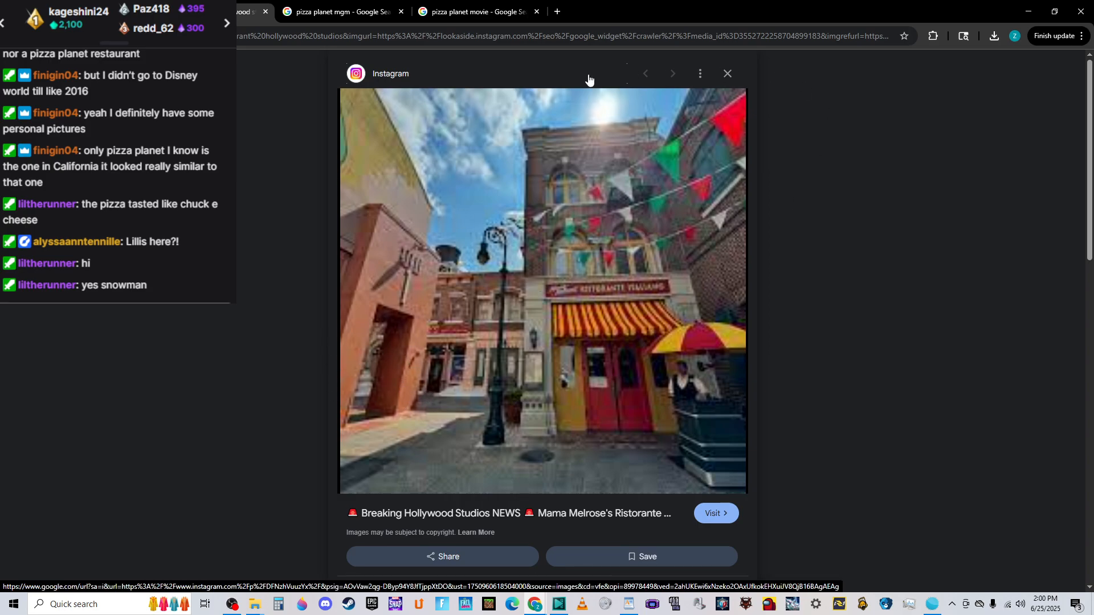
click(295, 242)
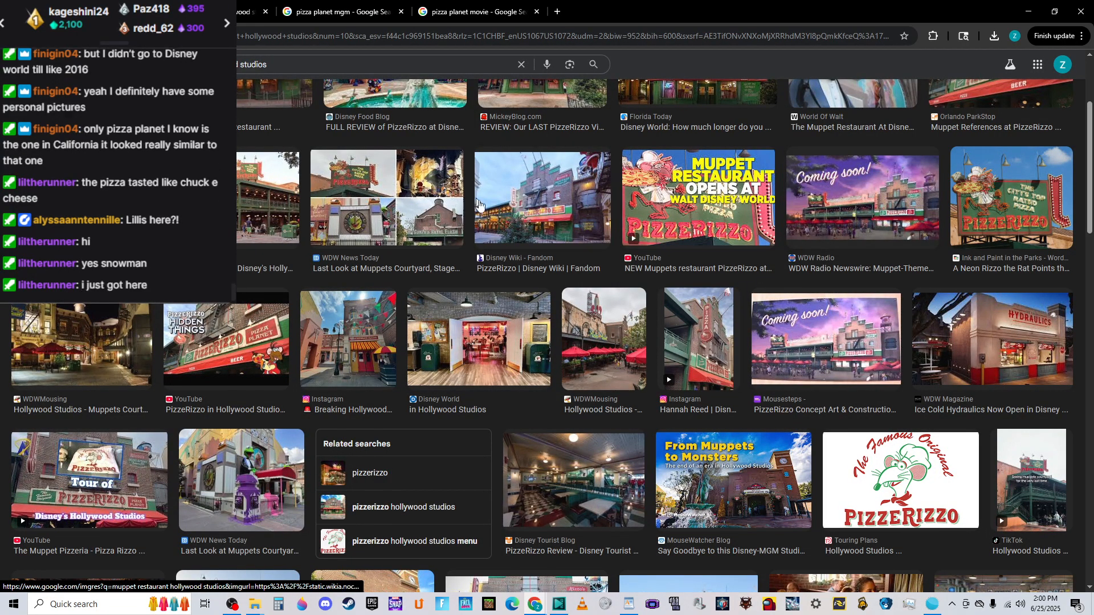
click(348, 339)
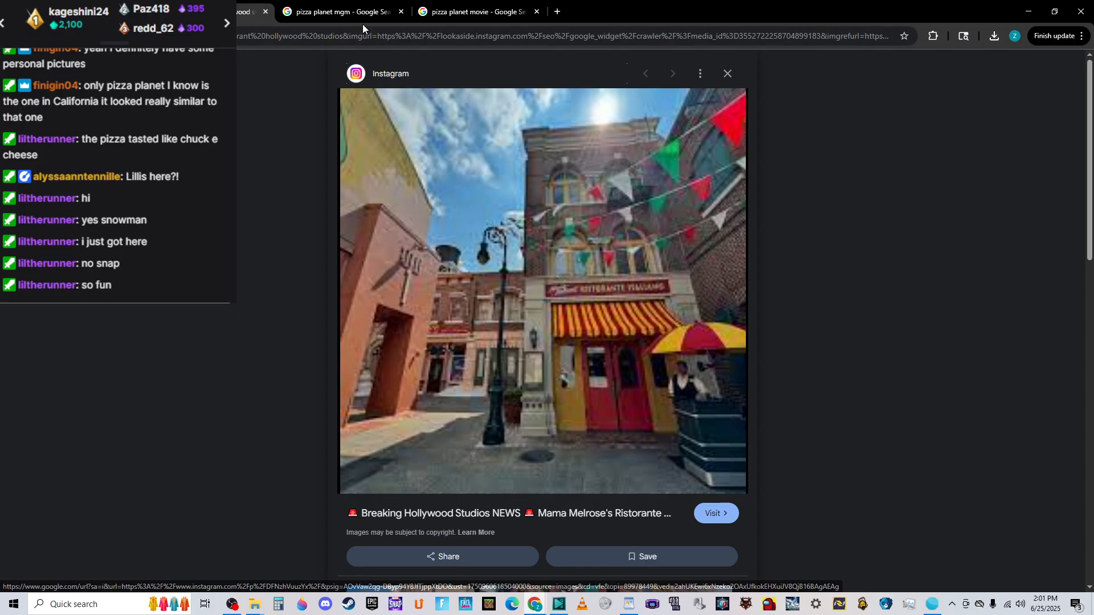
click(355, 10)
click(489, 11)
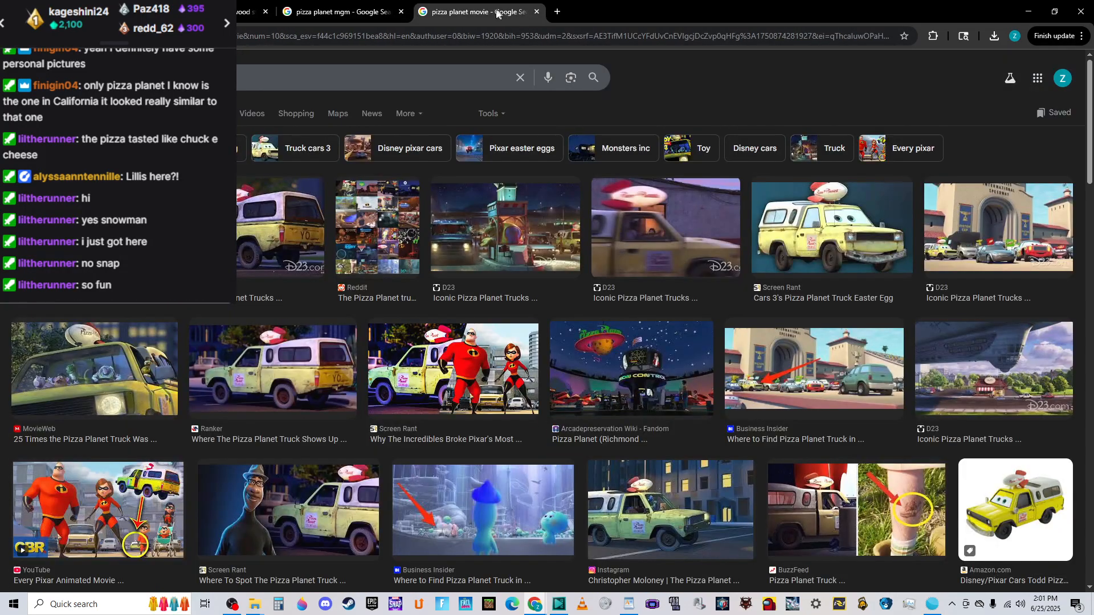
click(371, 7)
click(248, 10)
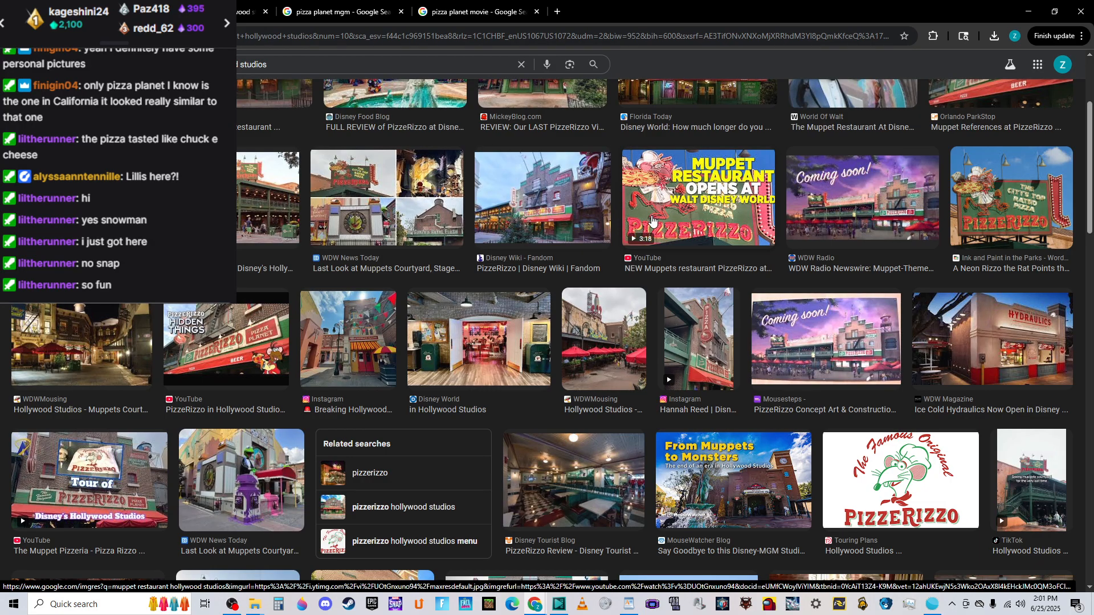
click(348, 339)
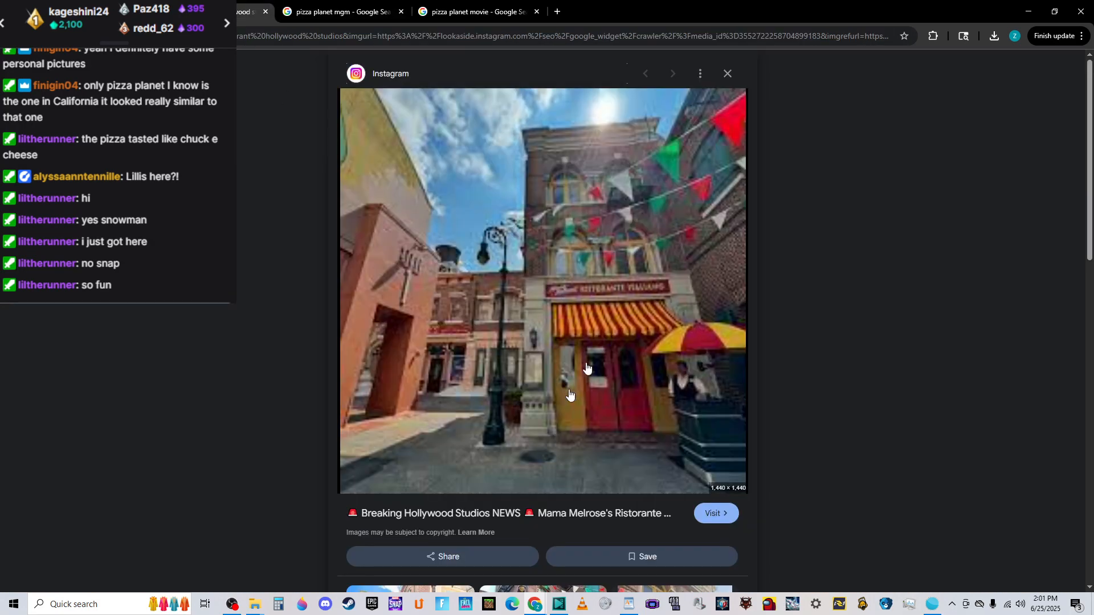
click(270, 223)
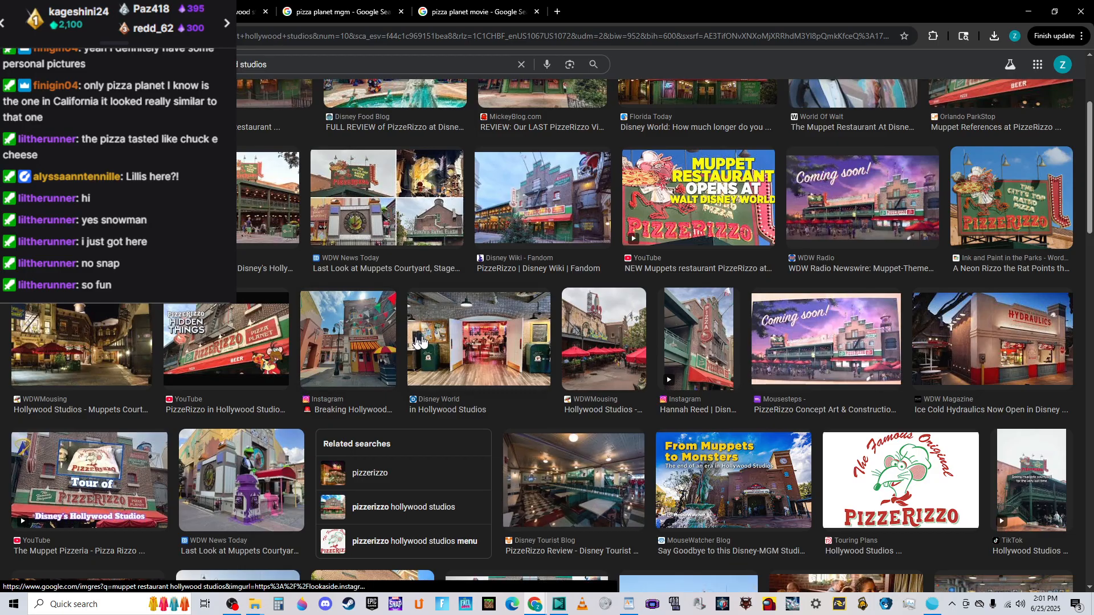
scroll(418, 344, down, 5)
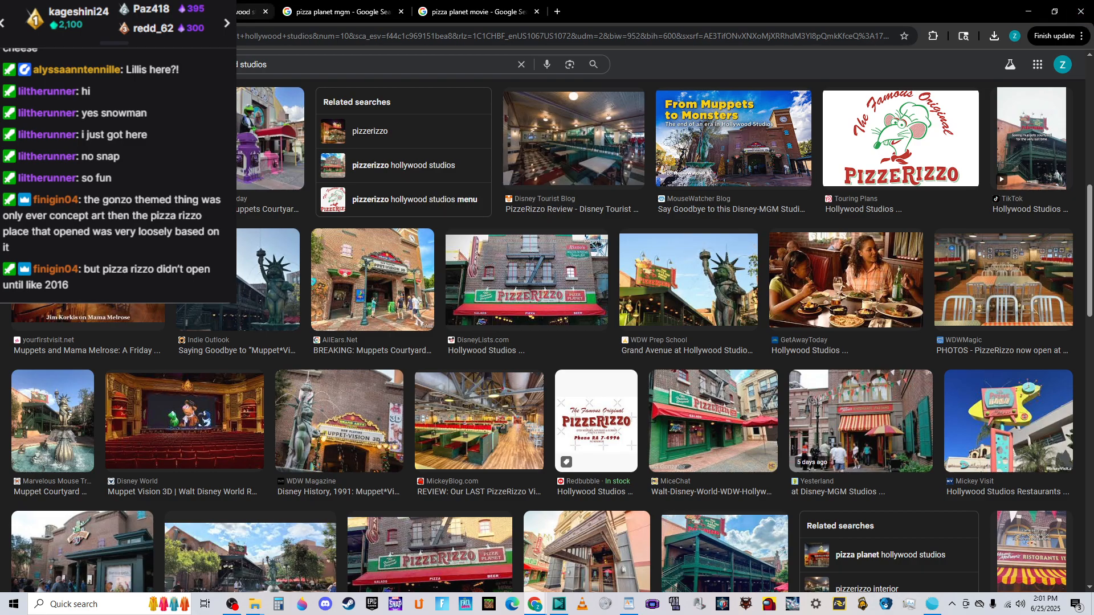
Switch to VSDC Video Editor and play back the clip in the cutting window from about 5.8 seconds to about 9.4 seconds.
click(1028, 12)
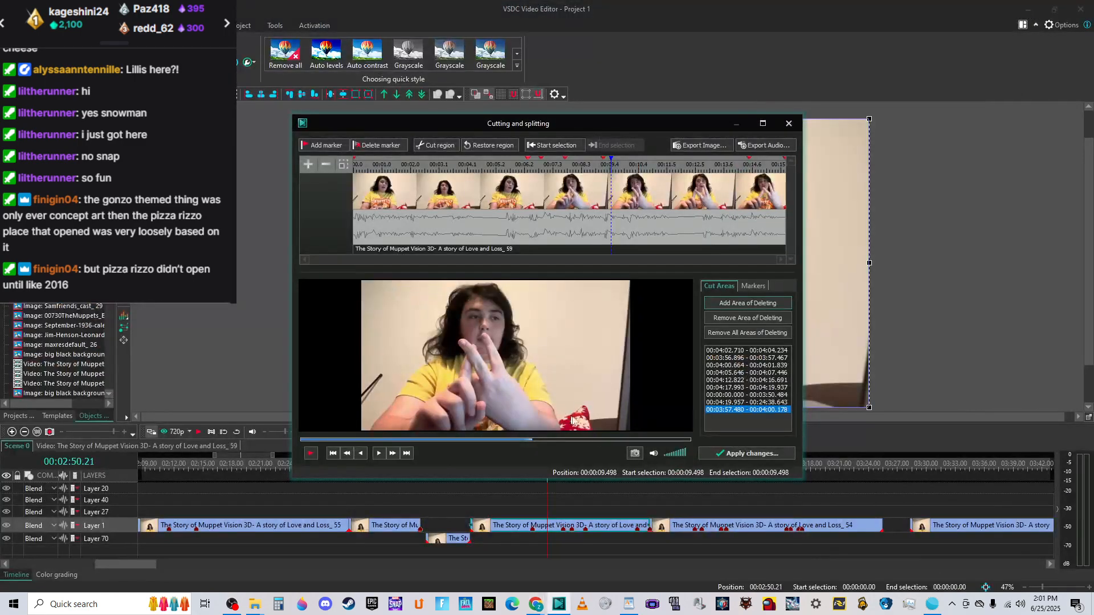
click(511, 165)
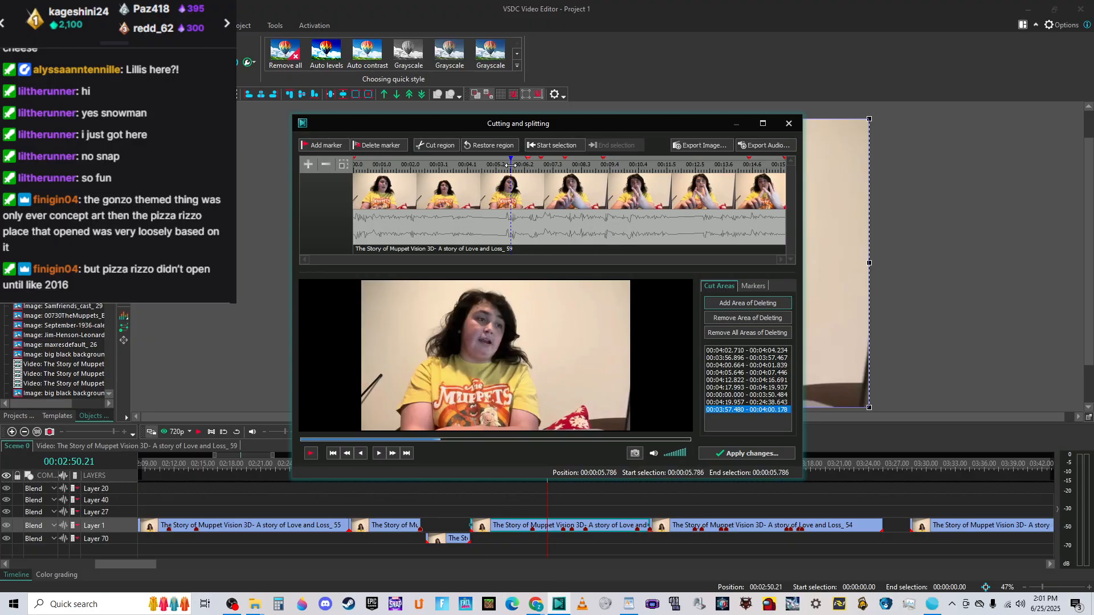
key(space)
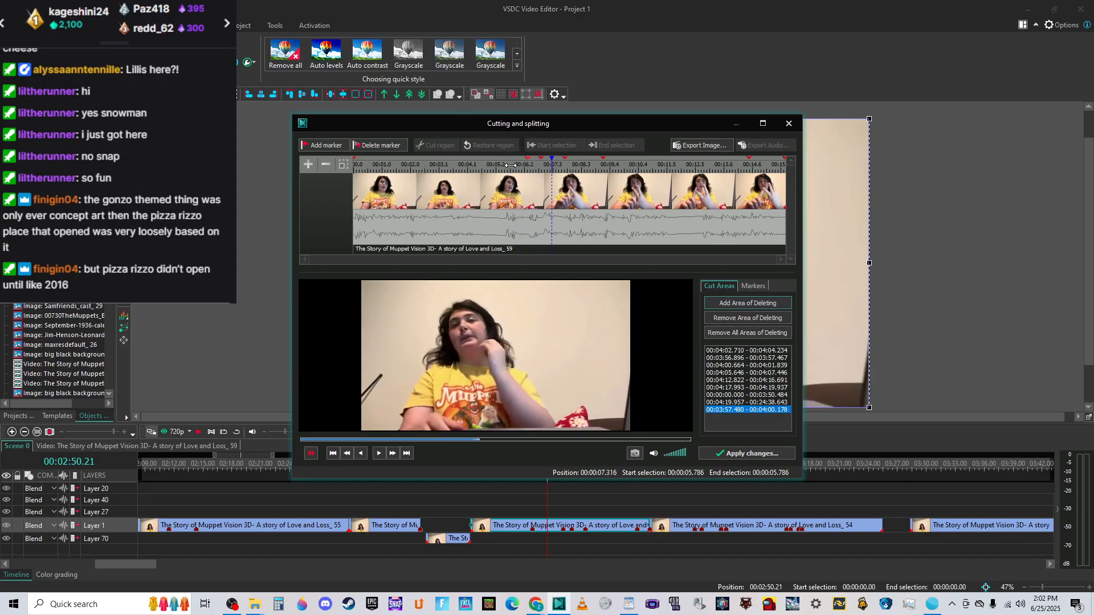
key(space)
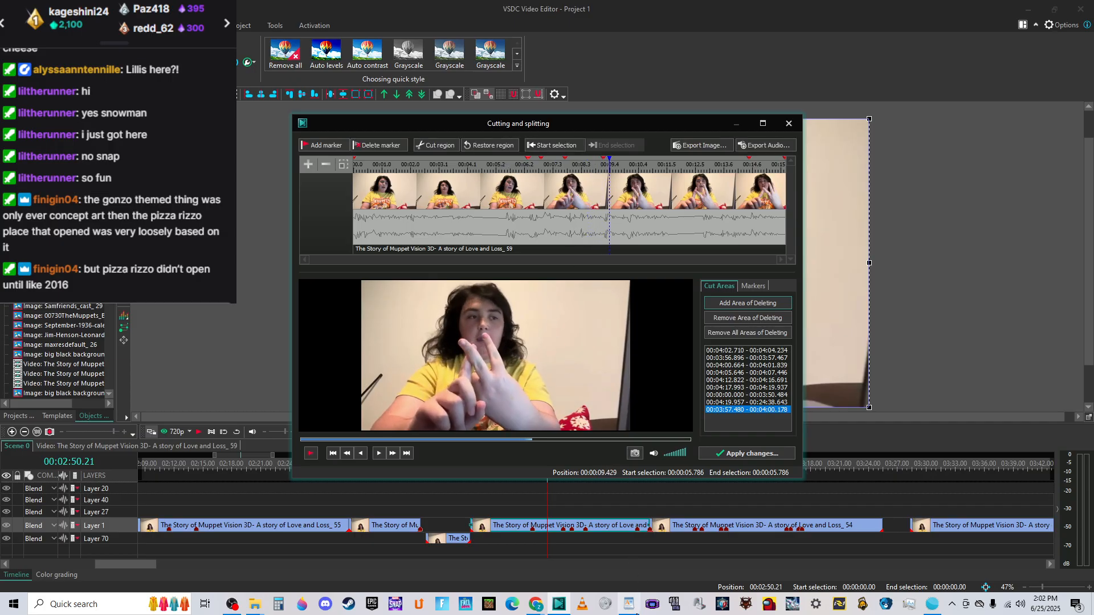
Switch to a new, maximized Chrome window and search the web for "muppets great movie ride".
right_click(538, 603)
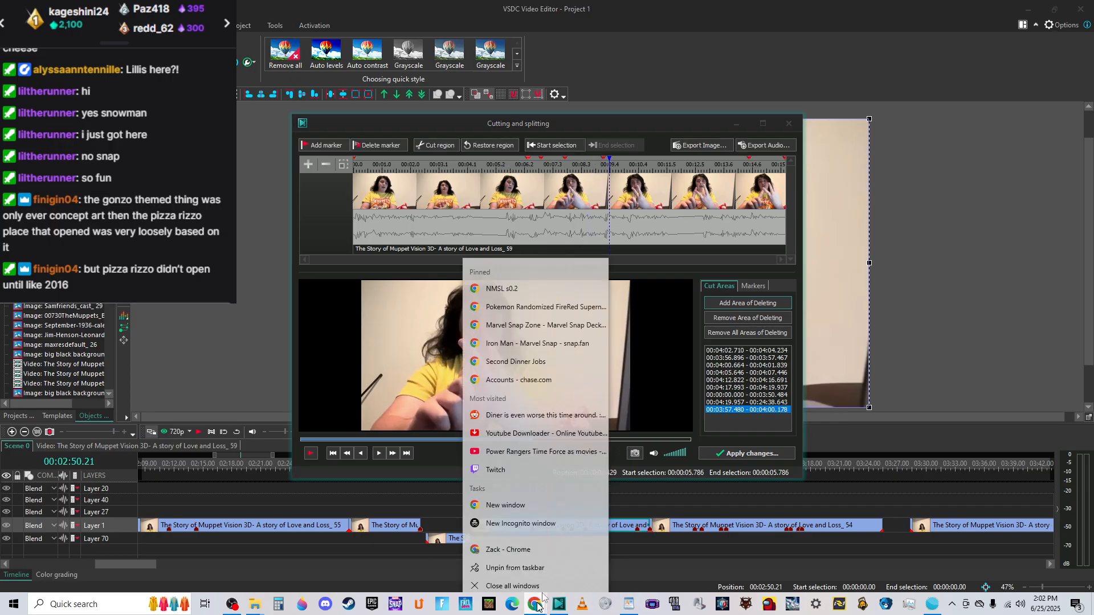
click(544, 505)
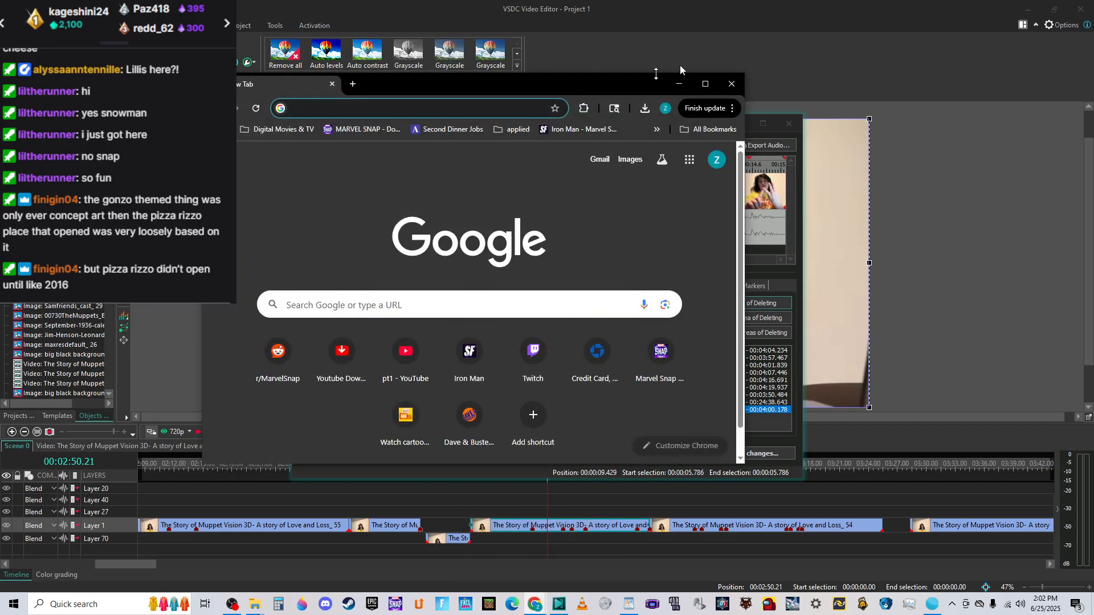
click(705, 83)
click(273, 30)
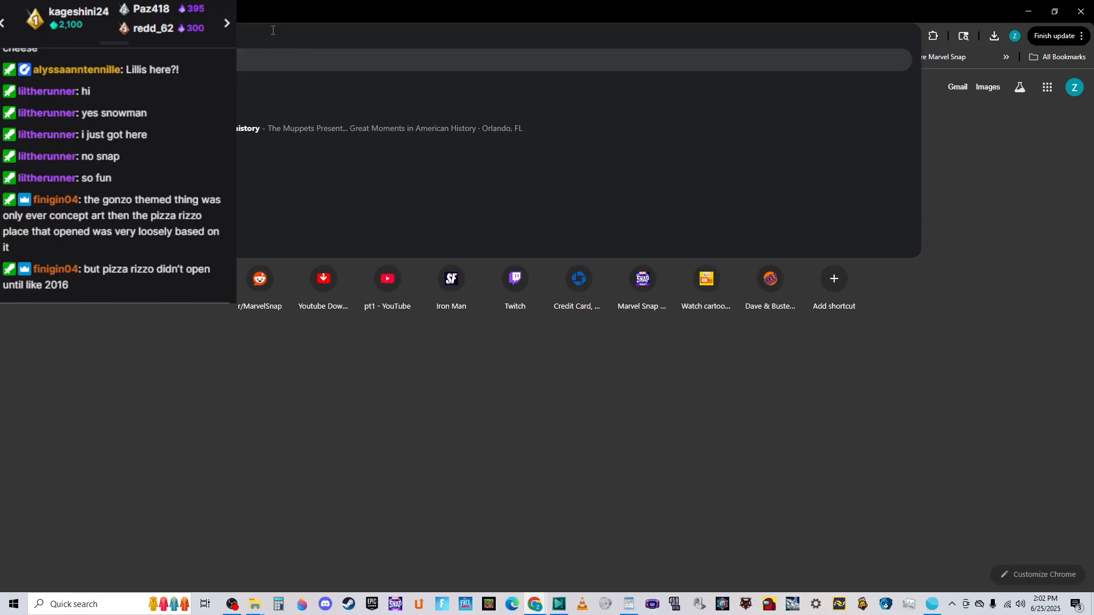
key(Return)
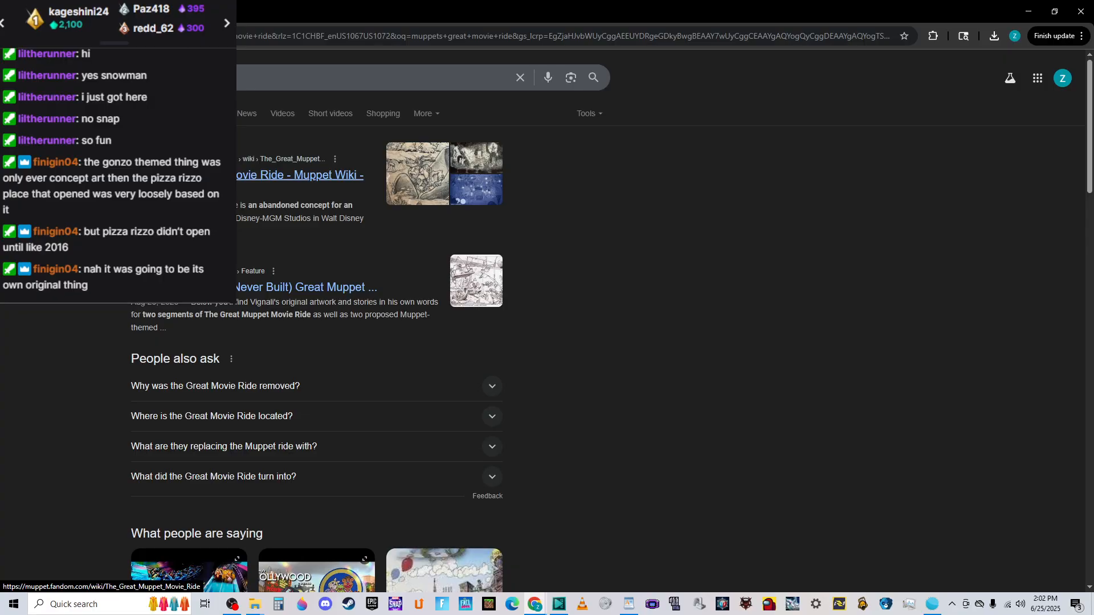
Open the Muppet Wiki article on The Great Muppet Movie Ride in a separate tab and look through its text, concept art and sources.
right_click(240, 174)
click(267, 187)
key(ctrl+Tab)
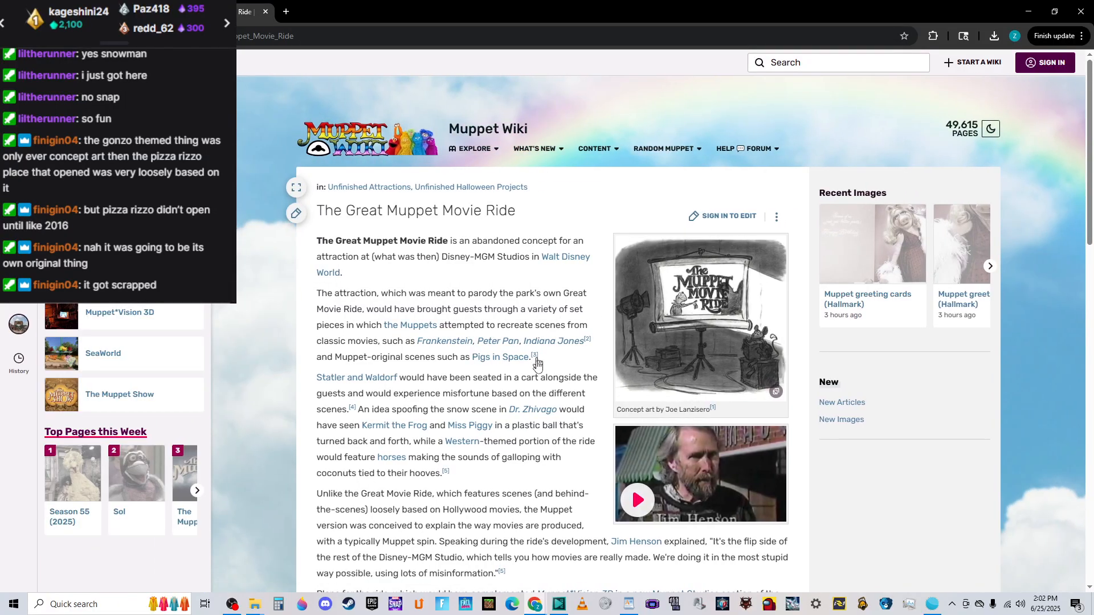
scroll(553, 350, down, 7)
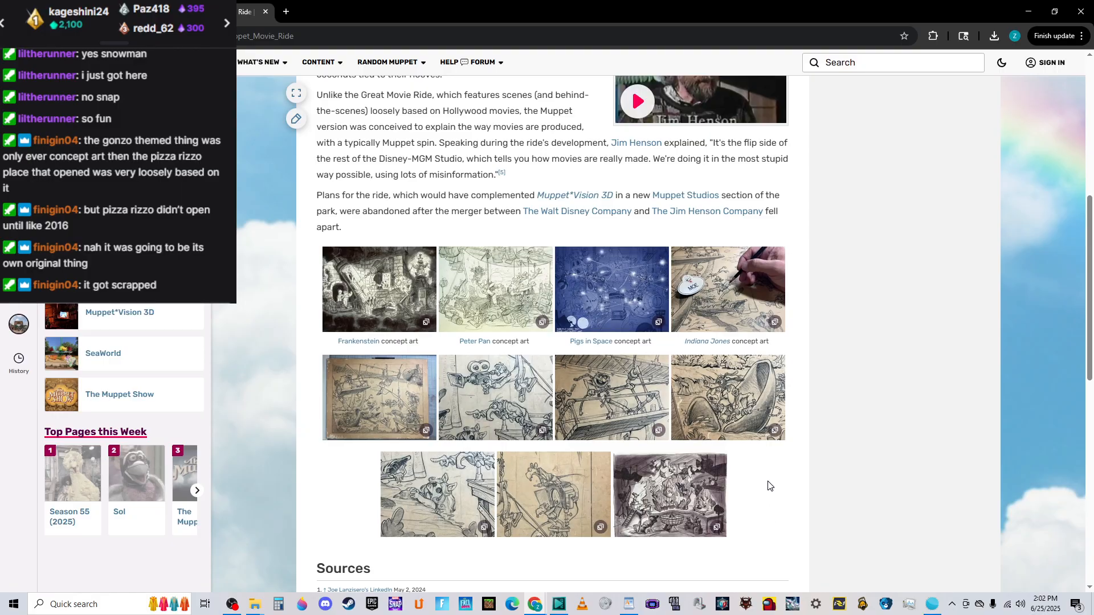
scroll(769, 484, down, 6)
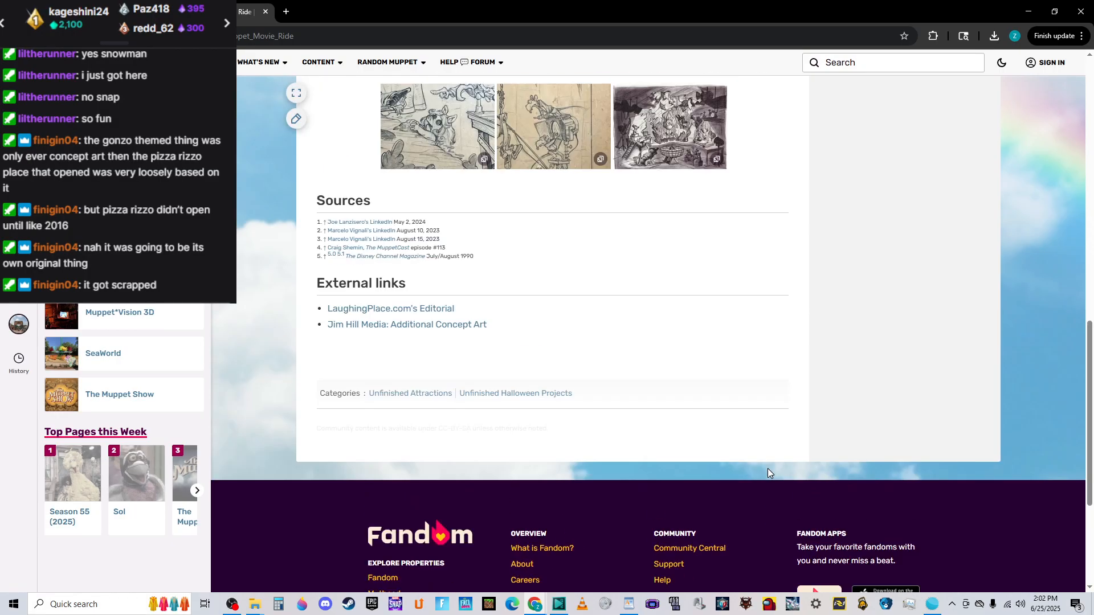
scroll(763, 467, up, 9)
scroll(490, 290, down, 7)
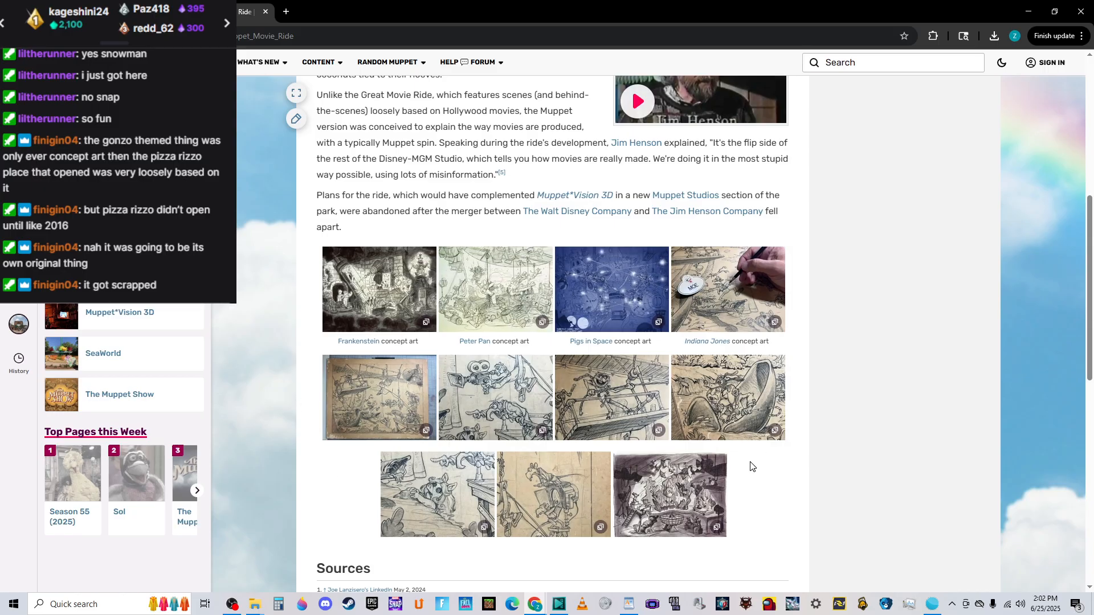
key(alt+Left)
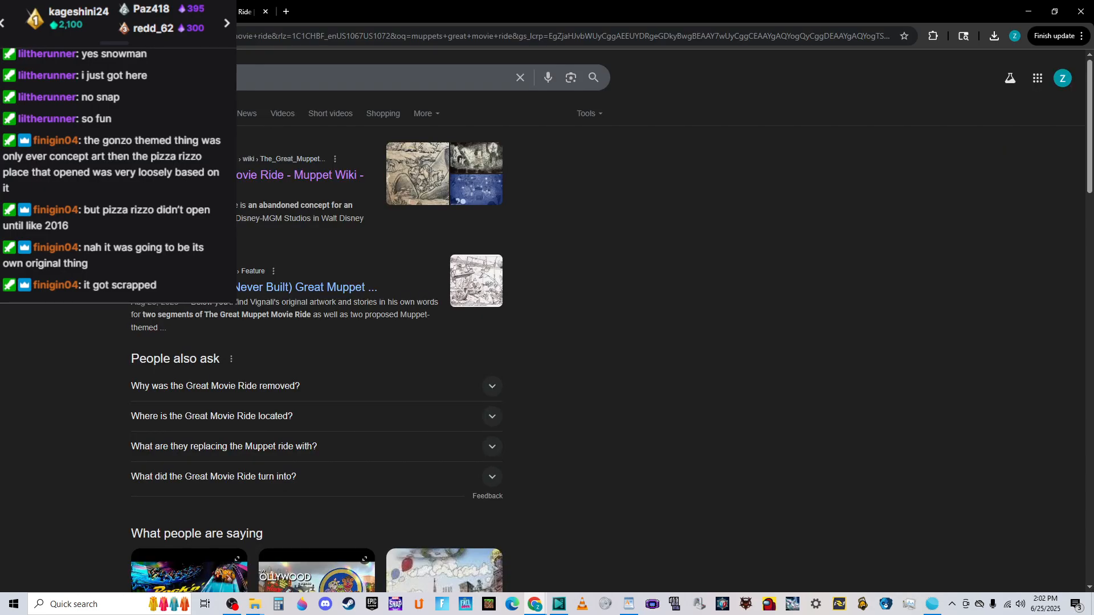
key(alt+Right)
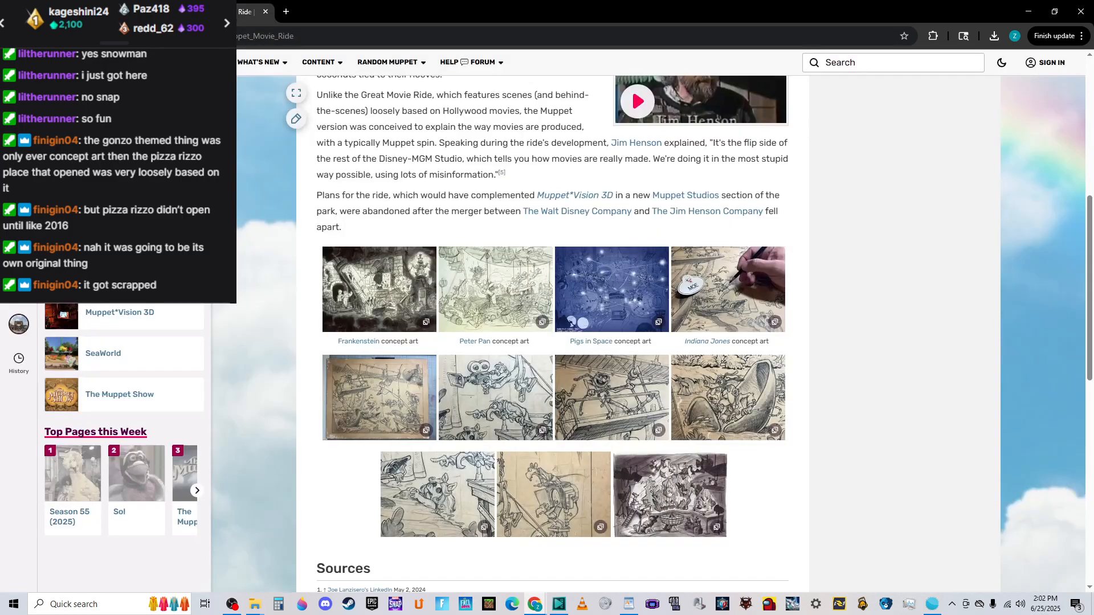
Copy the web address of The Great Muppet Movie Ride article and close its browser window.
key(super+Down)
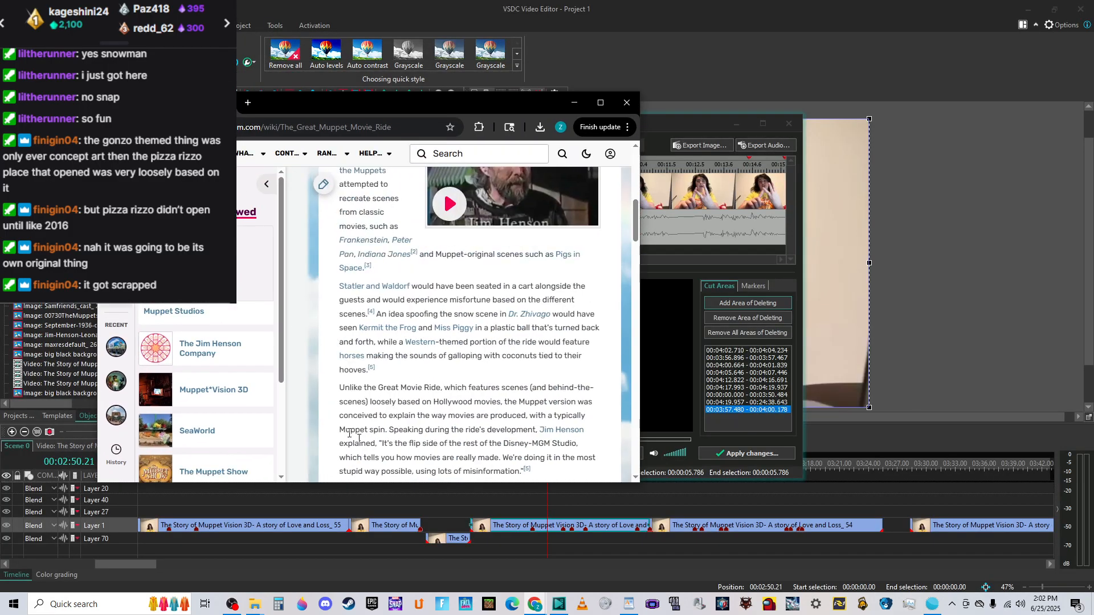
mouse_move(535, 609)
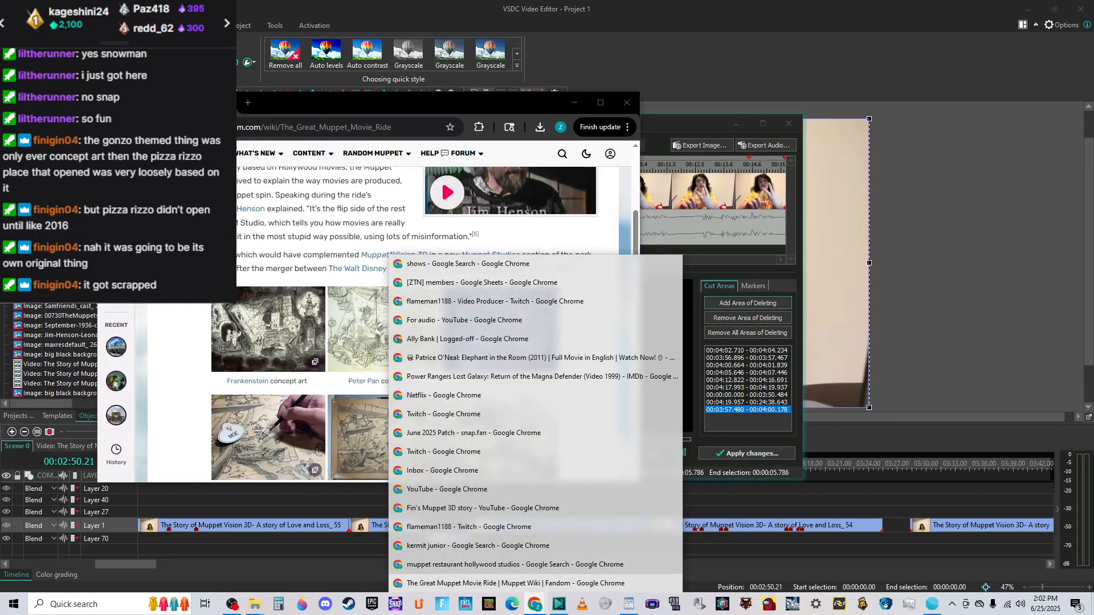
click(511, 583)
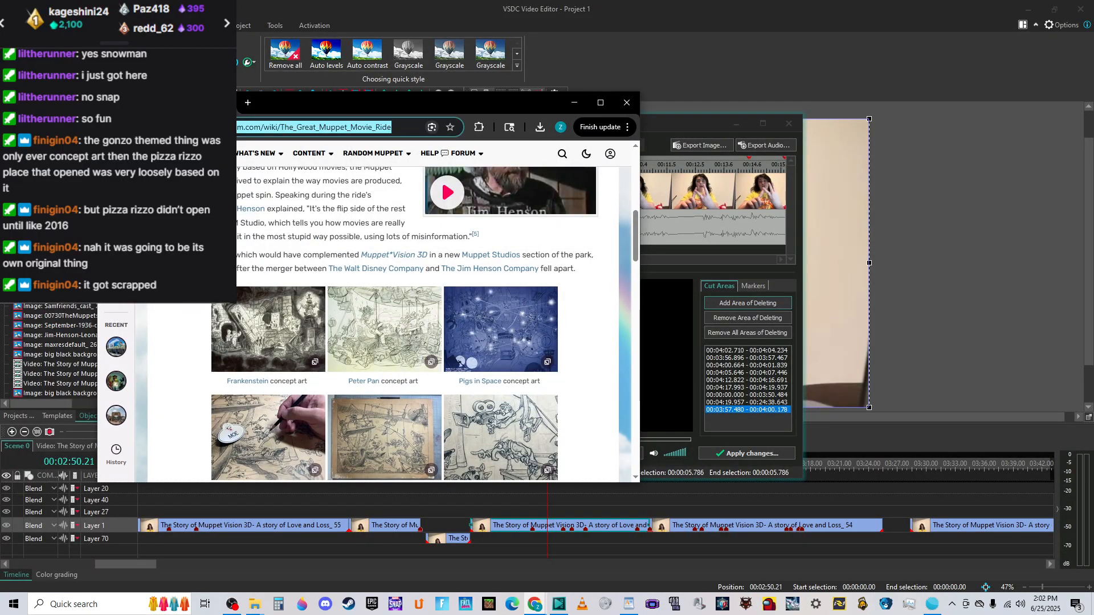
right_click(245, 127)
click(262, 215)
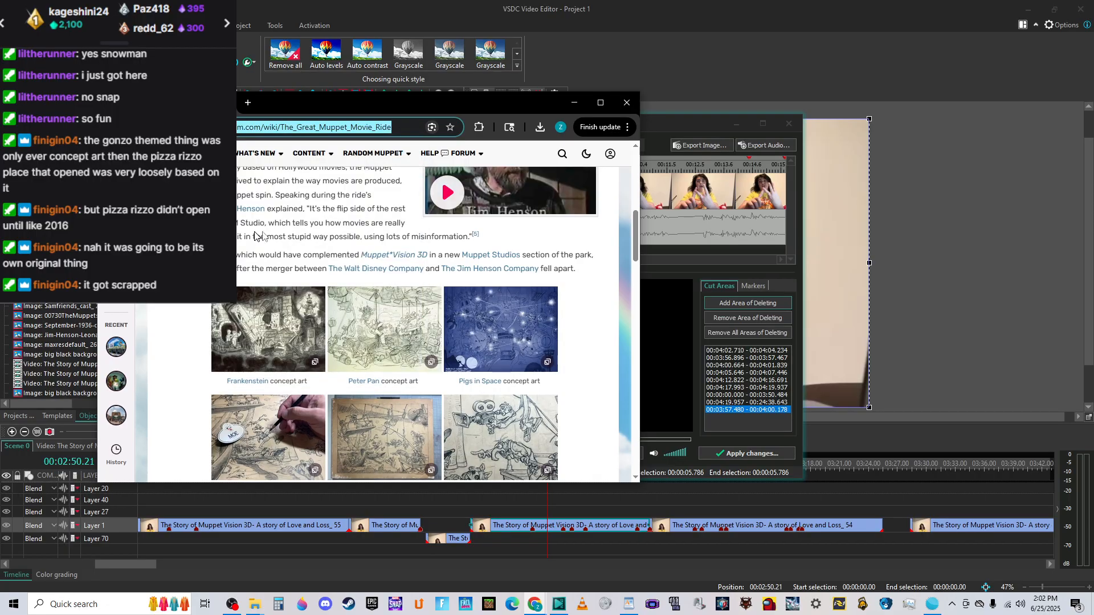
click(625, 103)
Load the copied article address in a new tab of the browser window holding the muppet restaurant and Pizza Planet searches.
mouse_move(535, 604)
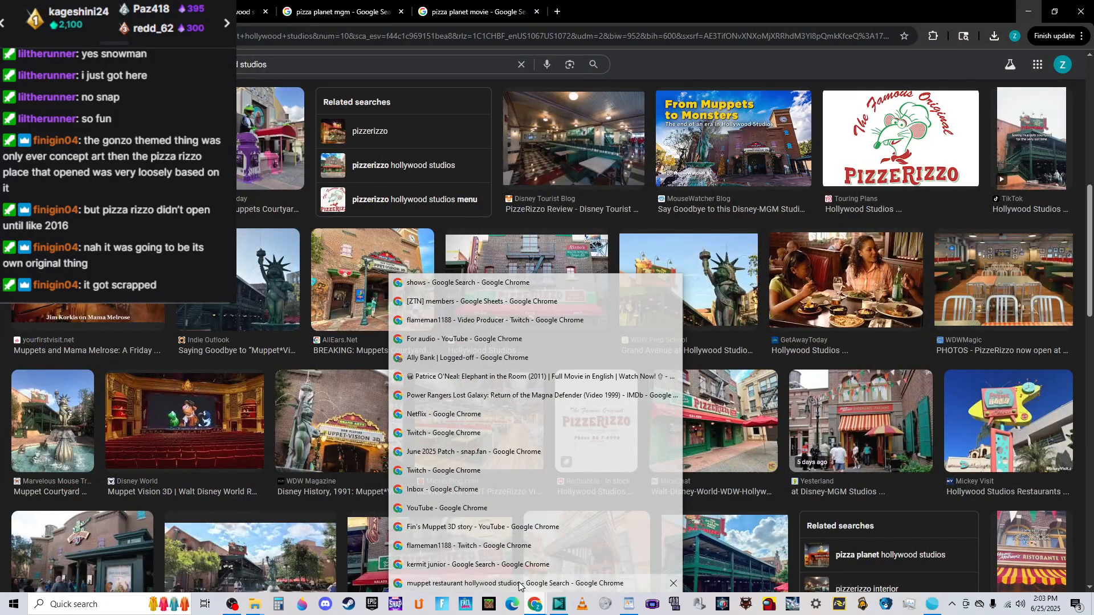
click(512, 582)
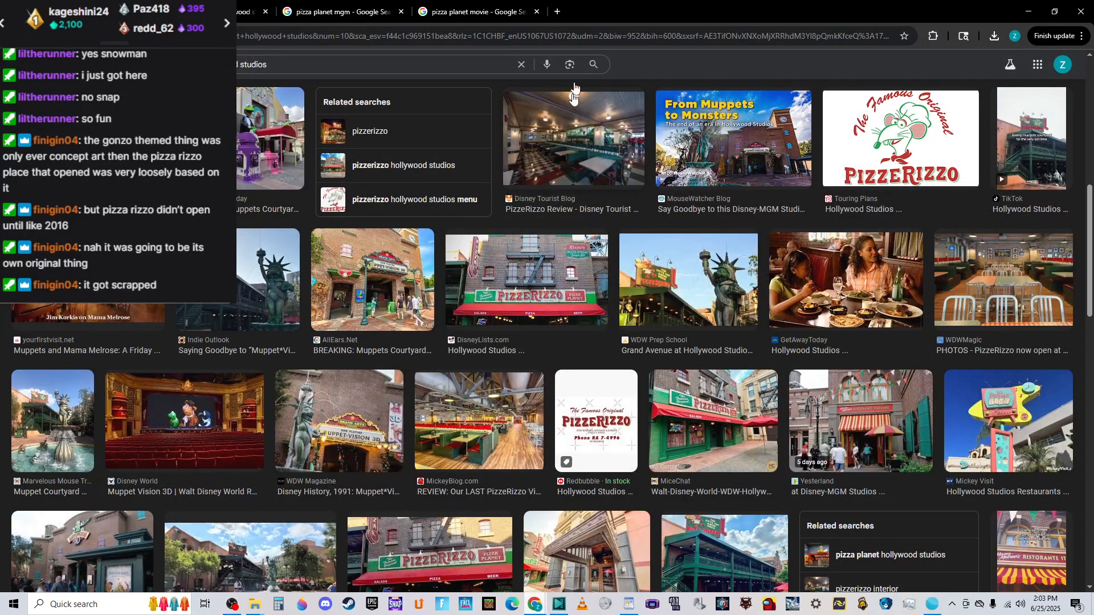
click(557, 12)
right_click(581, 32)
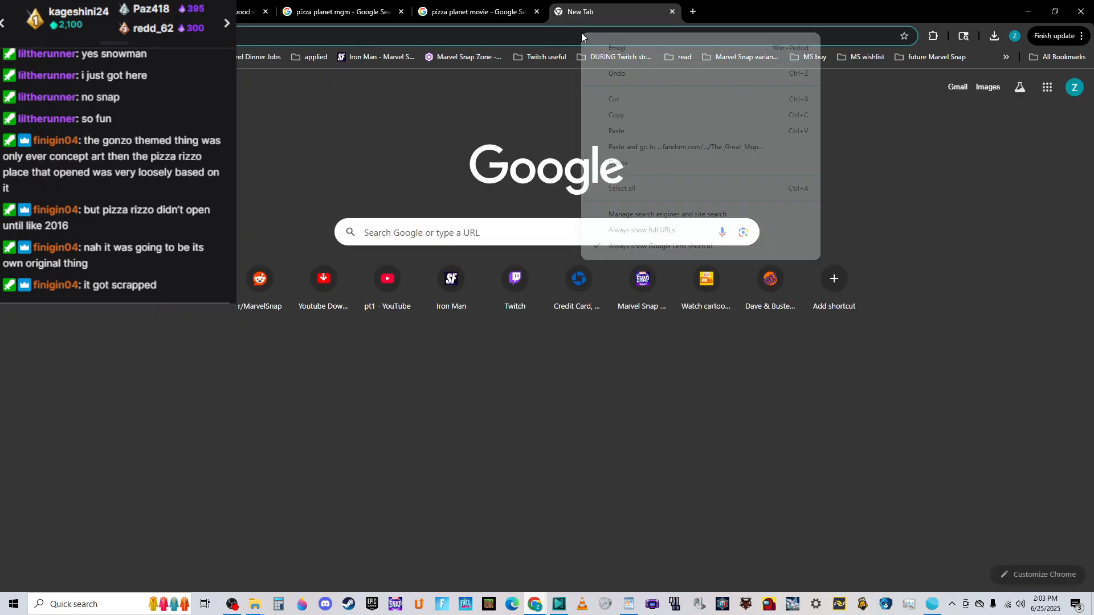
click(630, 135)
click(582, 60)
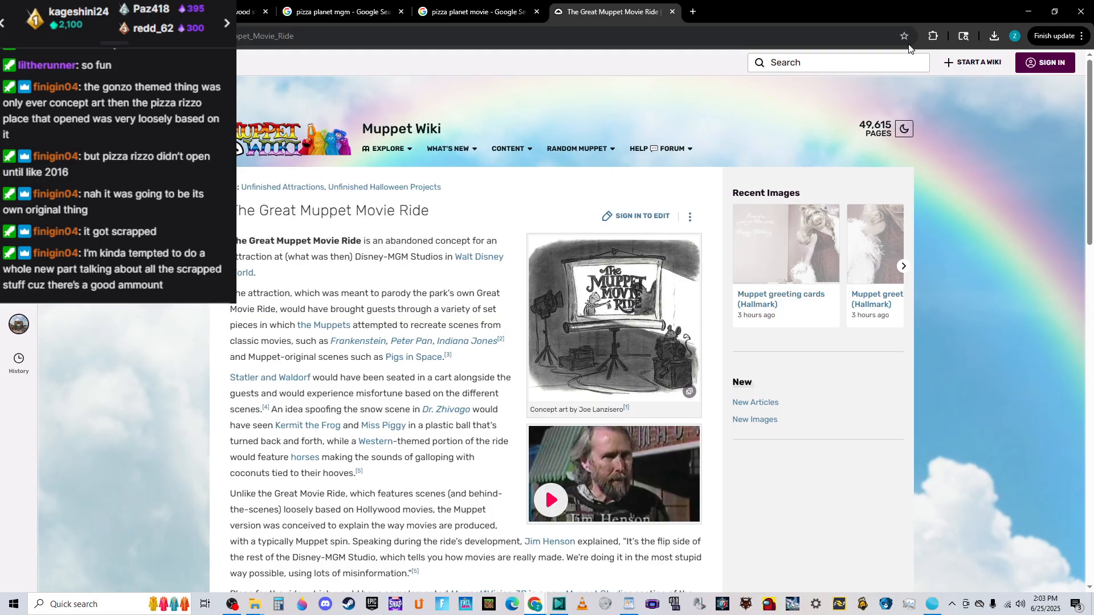
Return to VSDC Video Editor, close the Cutting and splitting window and look over the earlier clips on the timeline.
click(558, 604)
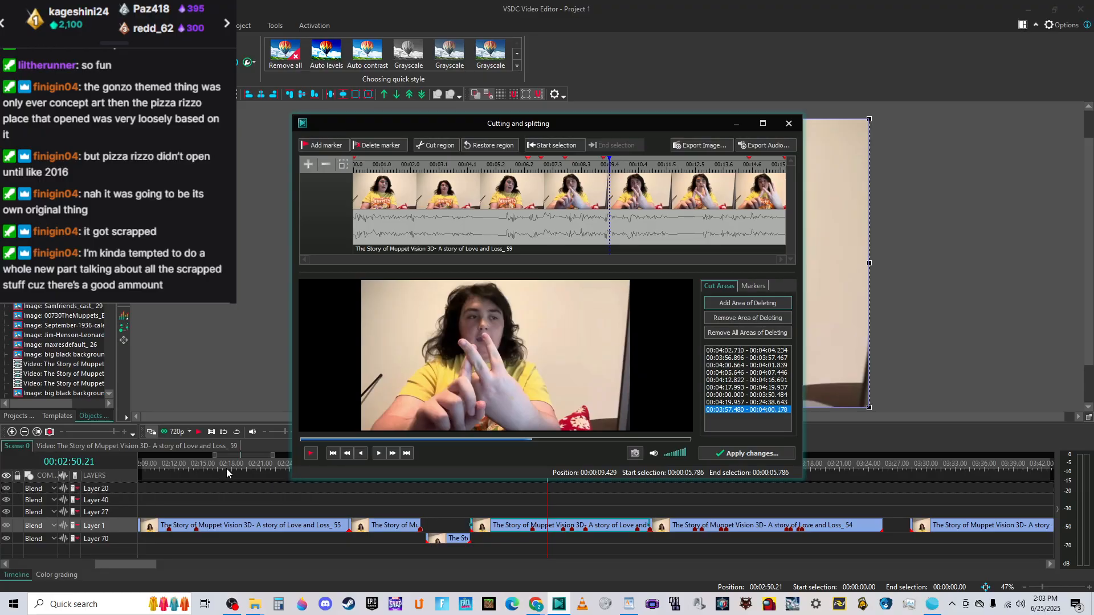
click(787, 132)
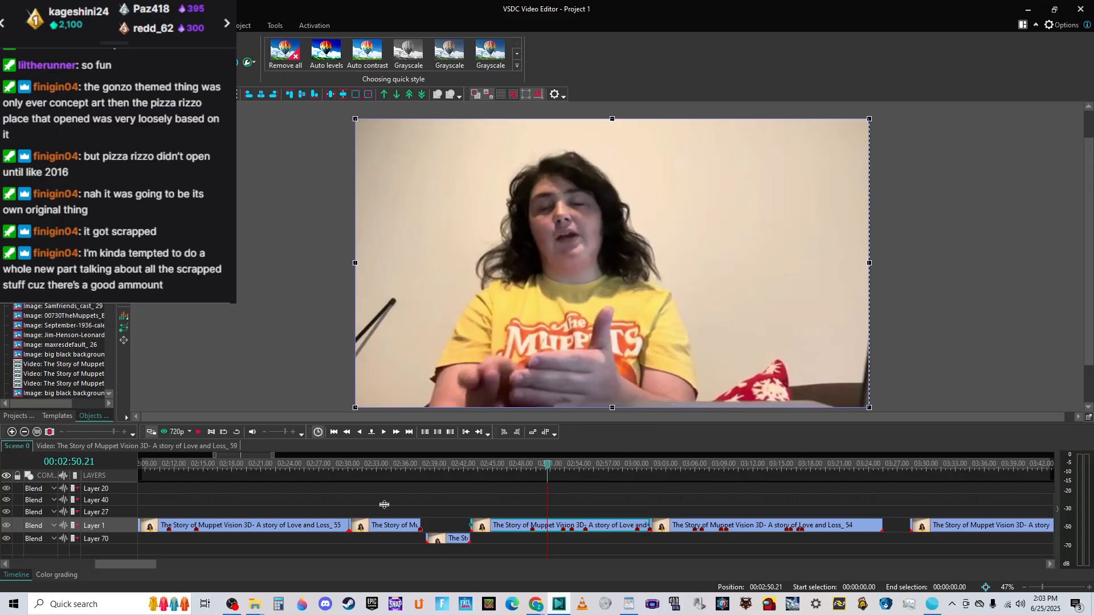
drag(94, 564, 76, 576)
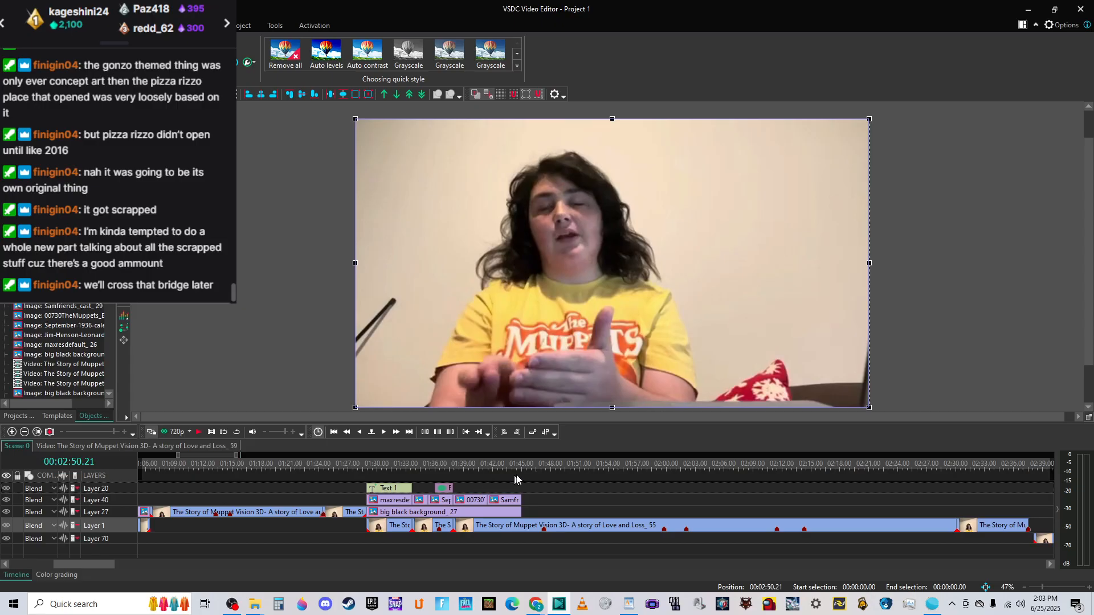
drag(100, 565, 133, 570)
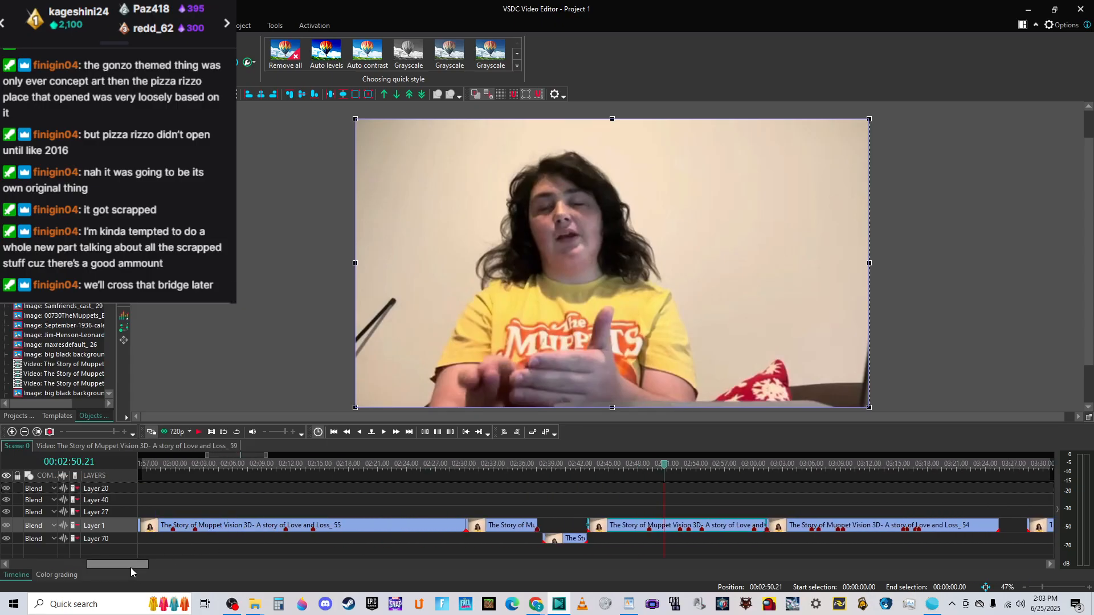
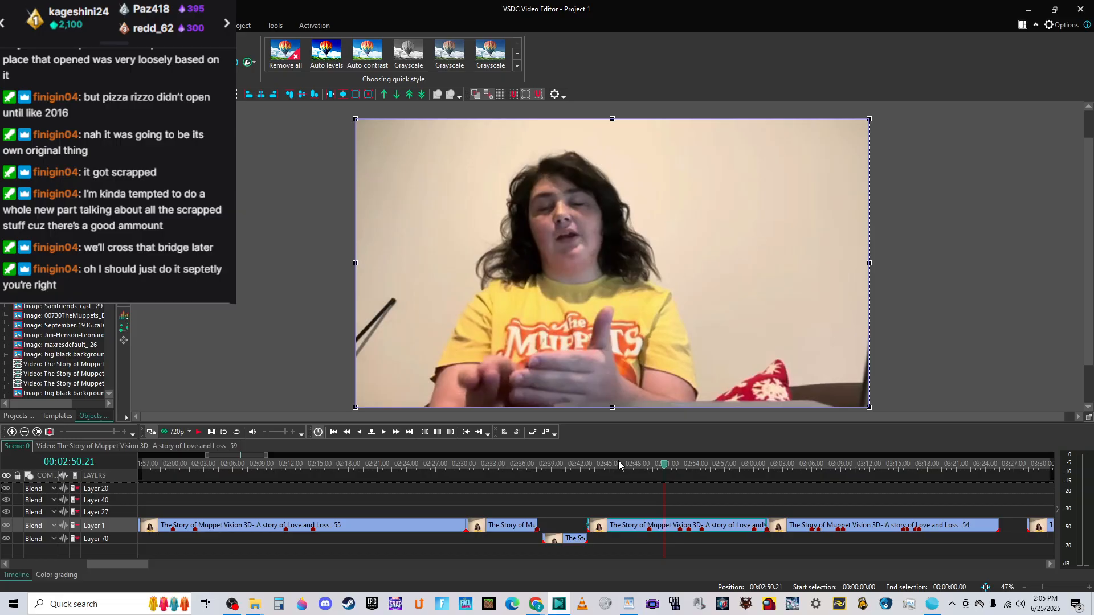
Play the timeline from the start of clip 59 at about 02:42 through clip 54, stop playback and select clip 54 on Layer 1.
click(589, 461)
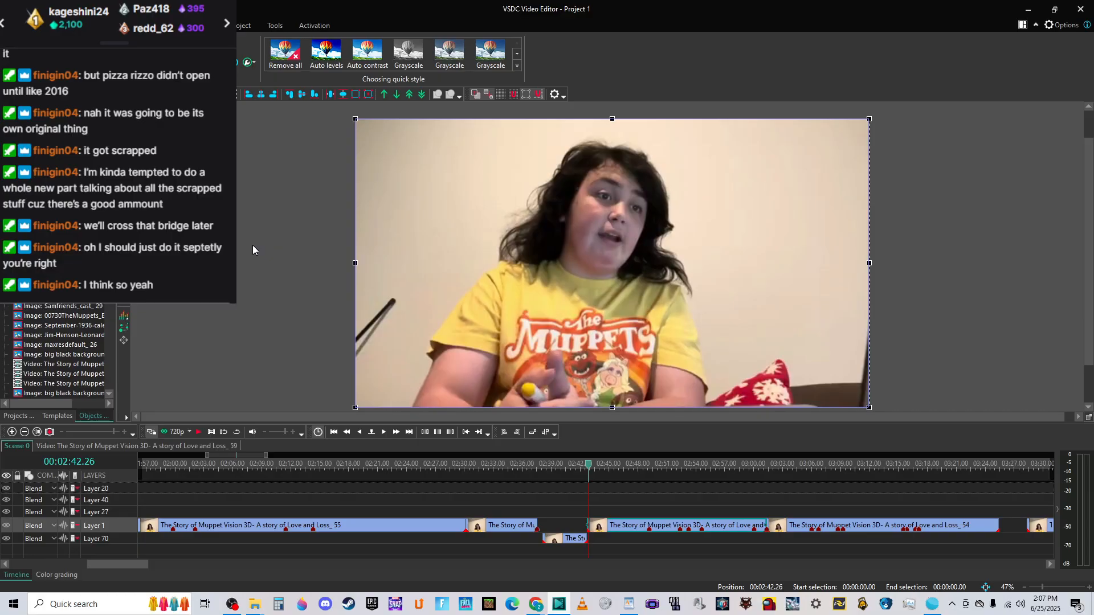
key(space)
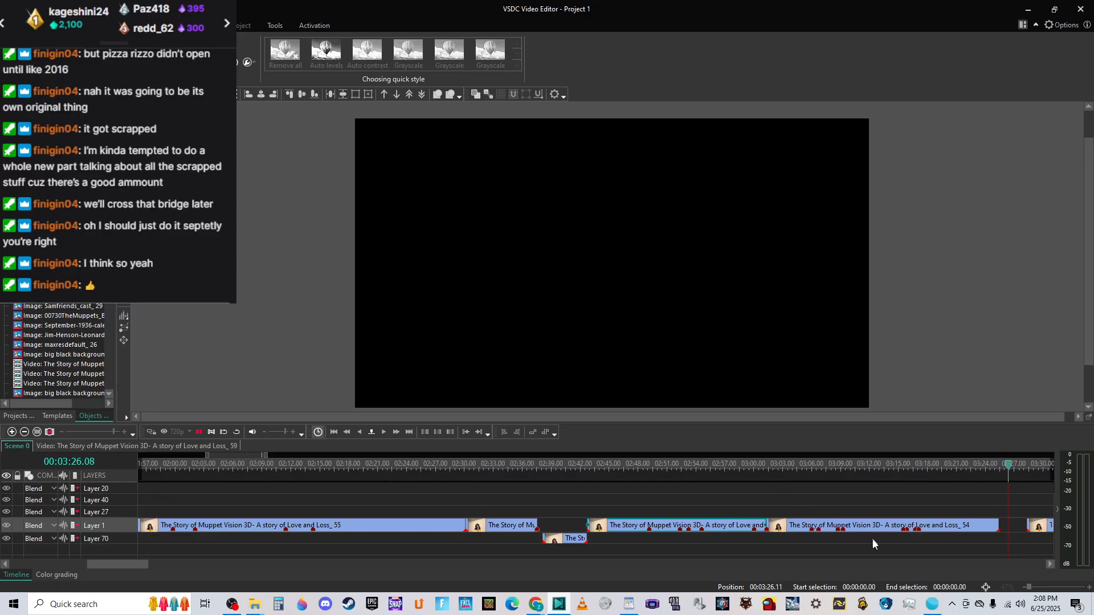
click(200, 435)
click(889, 533)
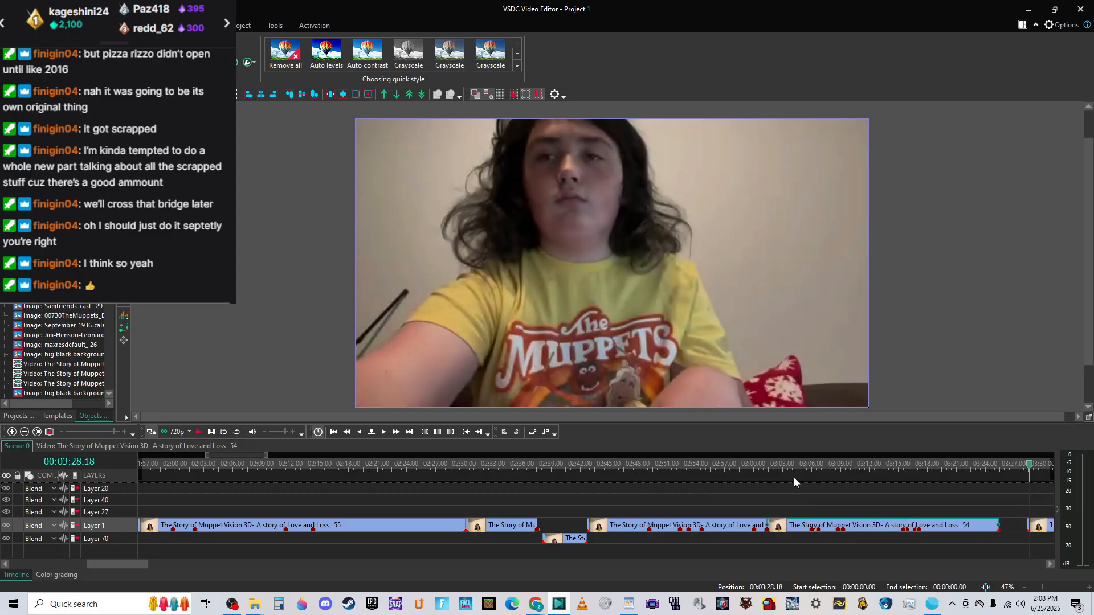
Replay clip 54 on Layer 1 twice from its beginning at about 03:01 to review its spoken content.
click(767, 461)
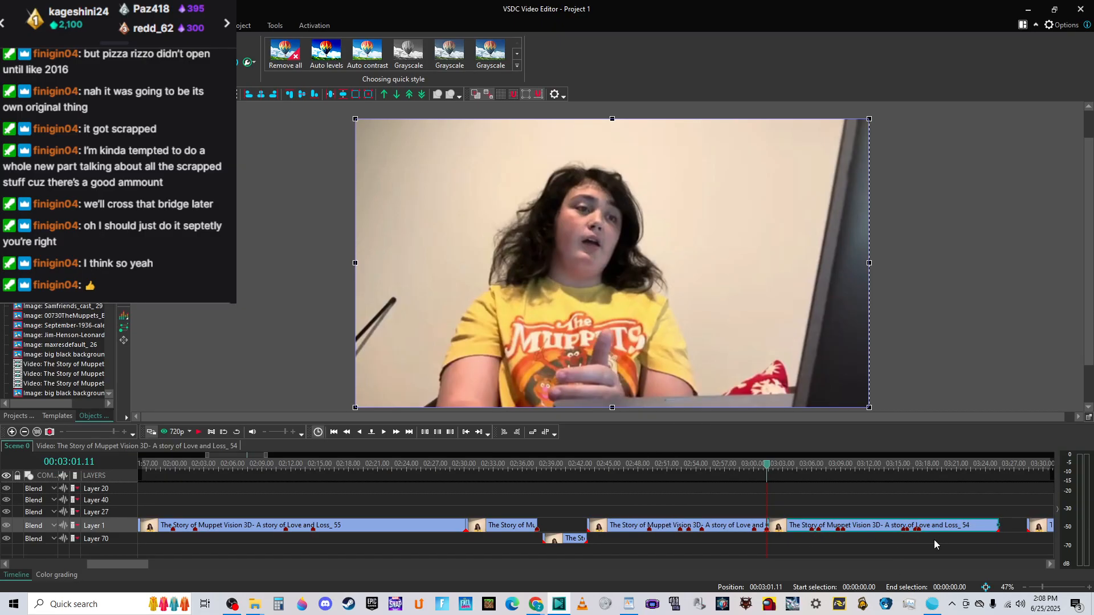
click(200, 432)
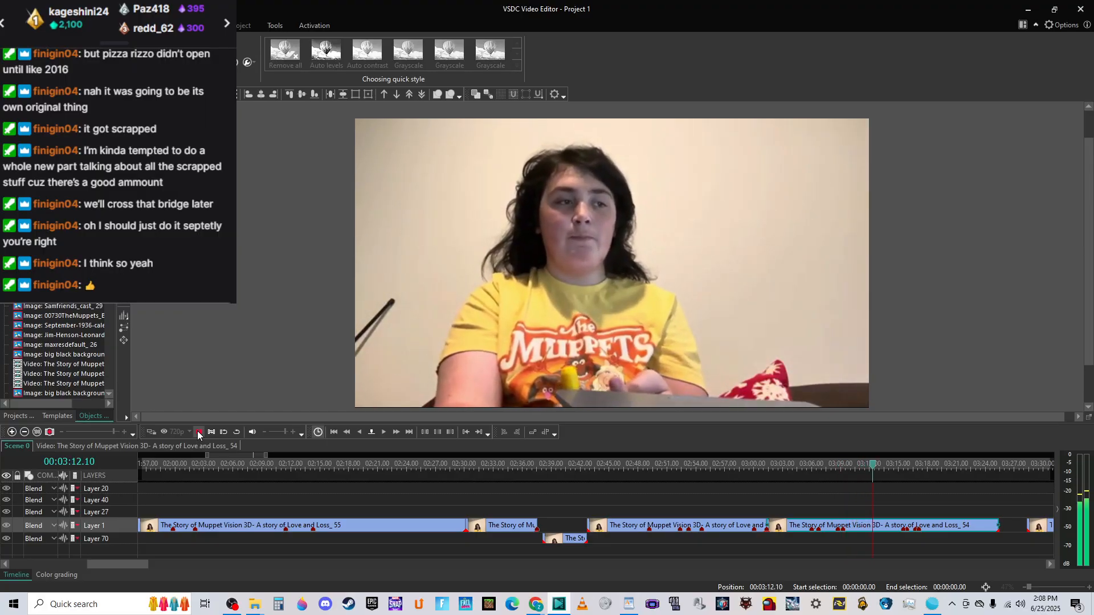
click(197, 430)
click(766, 471)
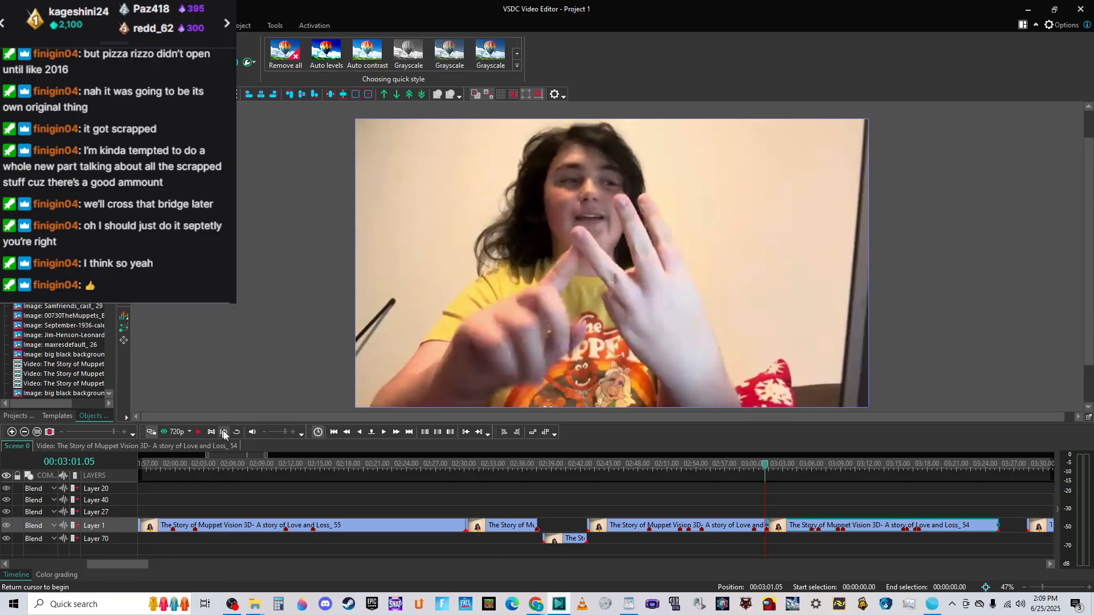
click(193, 432)
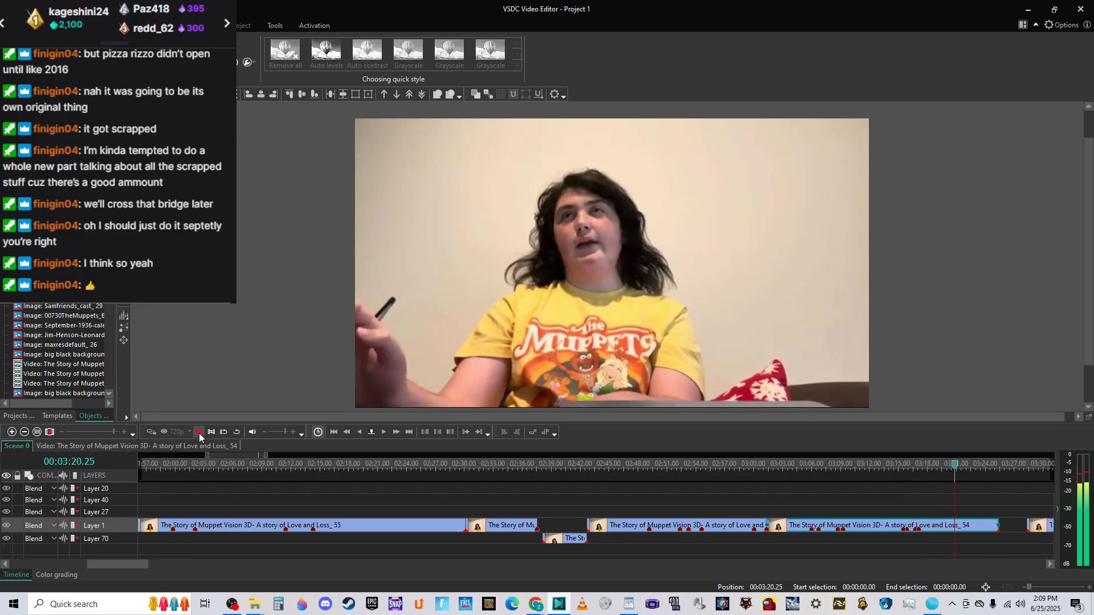
key(space)
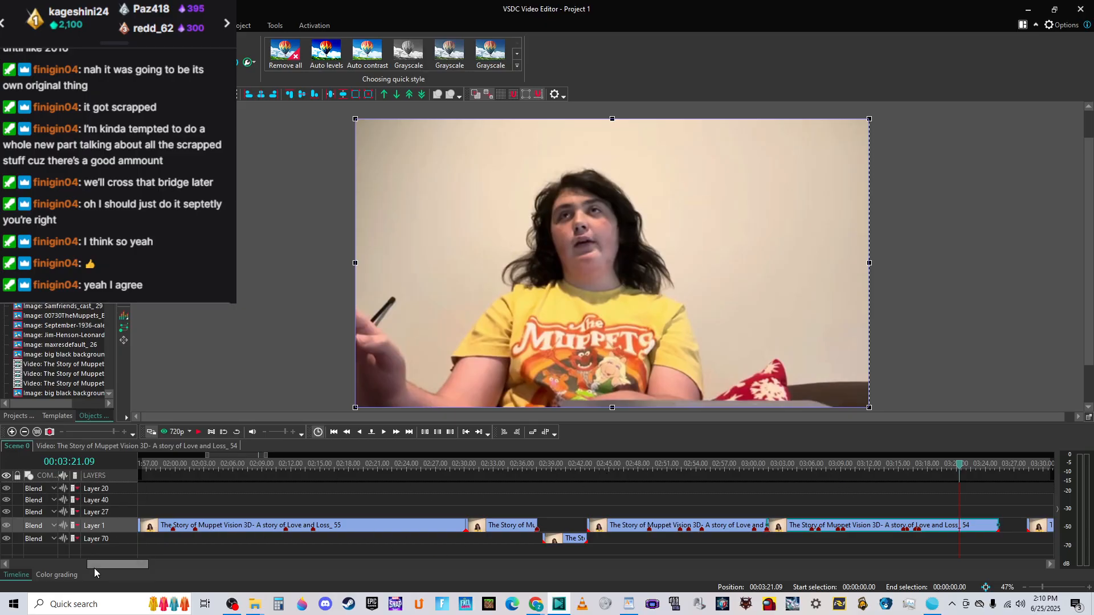
Review clip 54 again, playing from just before its join with clip 59 to check how the narration flows.
drag(94, 568, 95, 568)
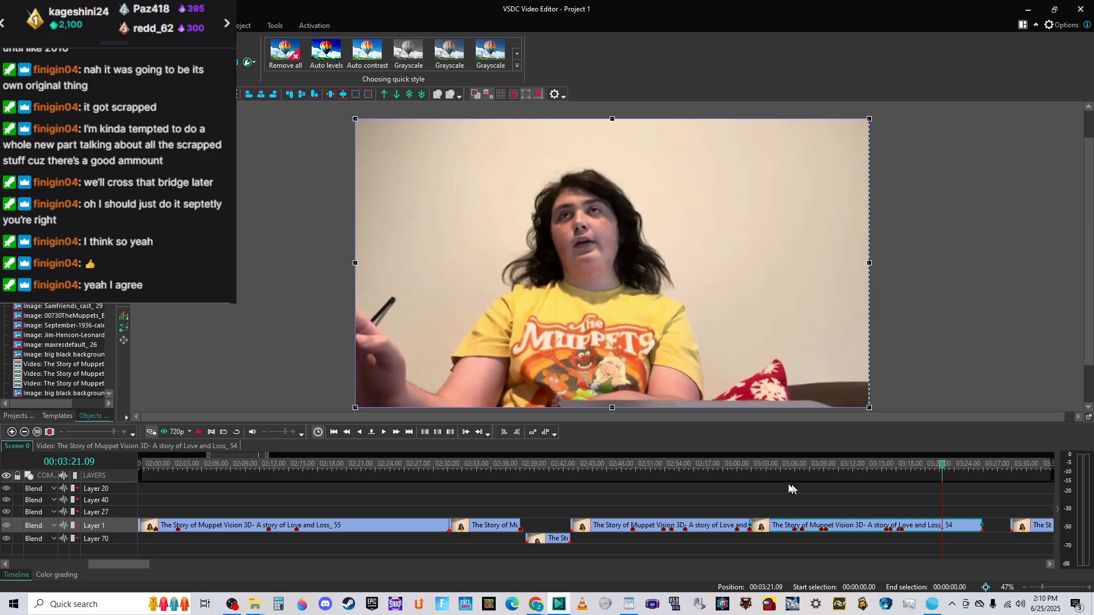
click(748, 467)
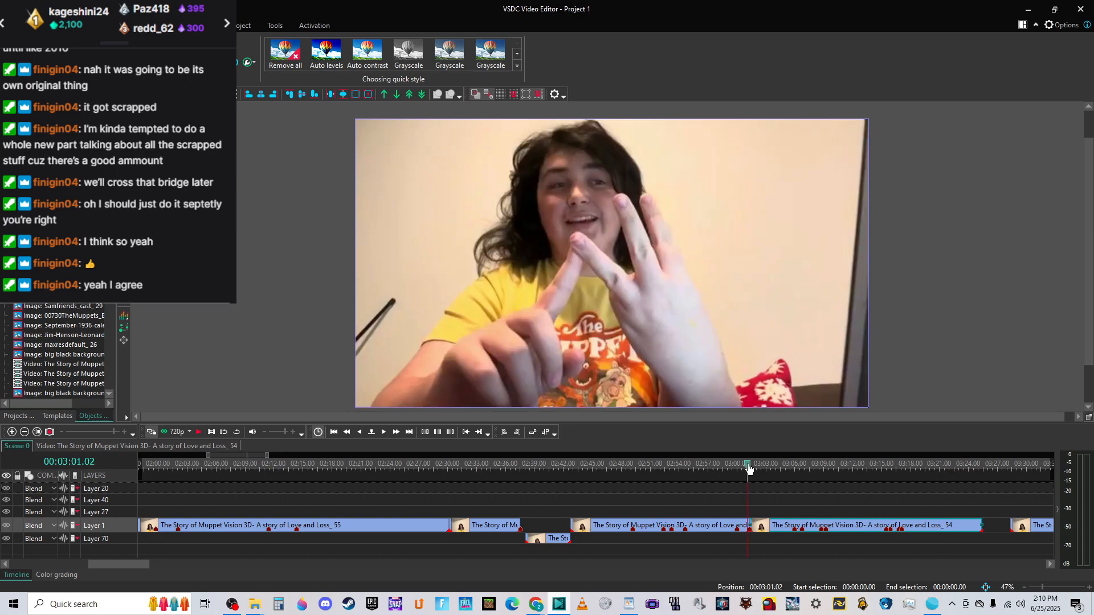
key(space)
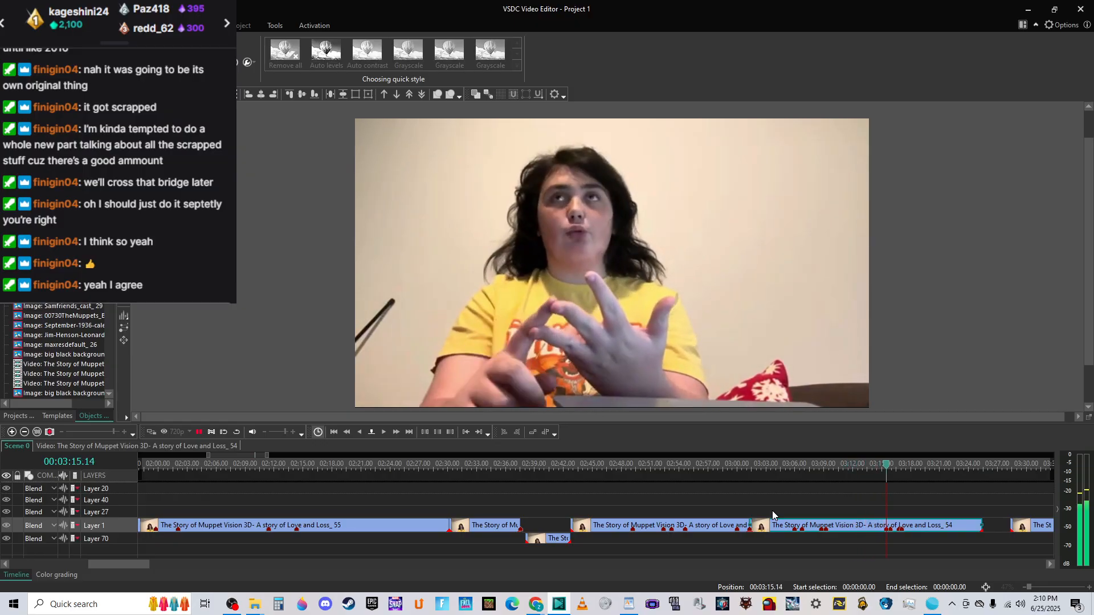
key(space)
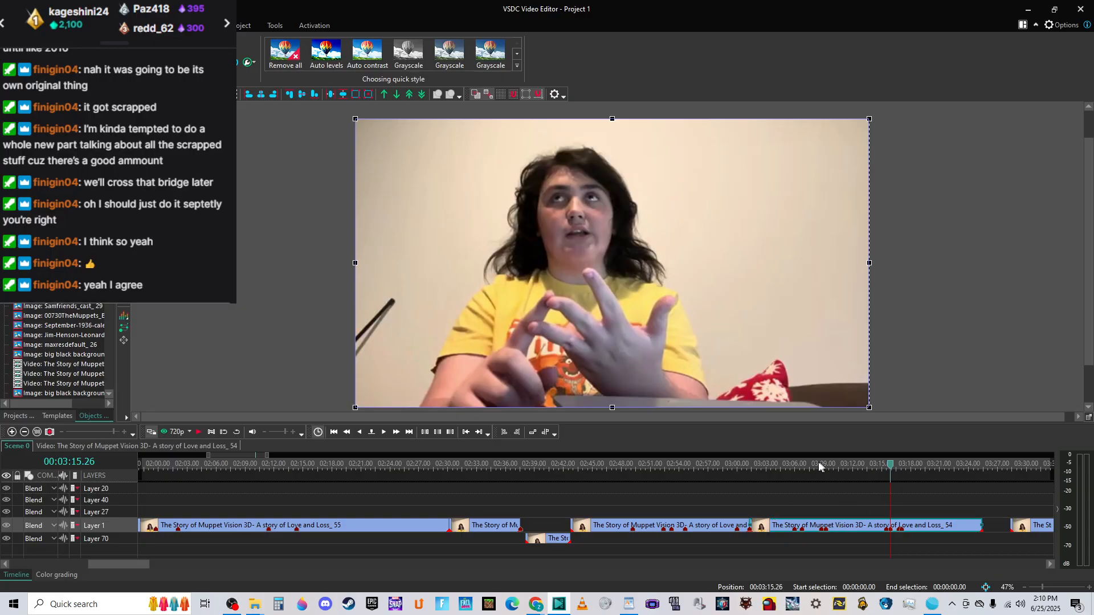
click(732, 464)
key(space)
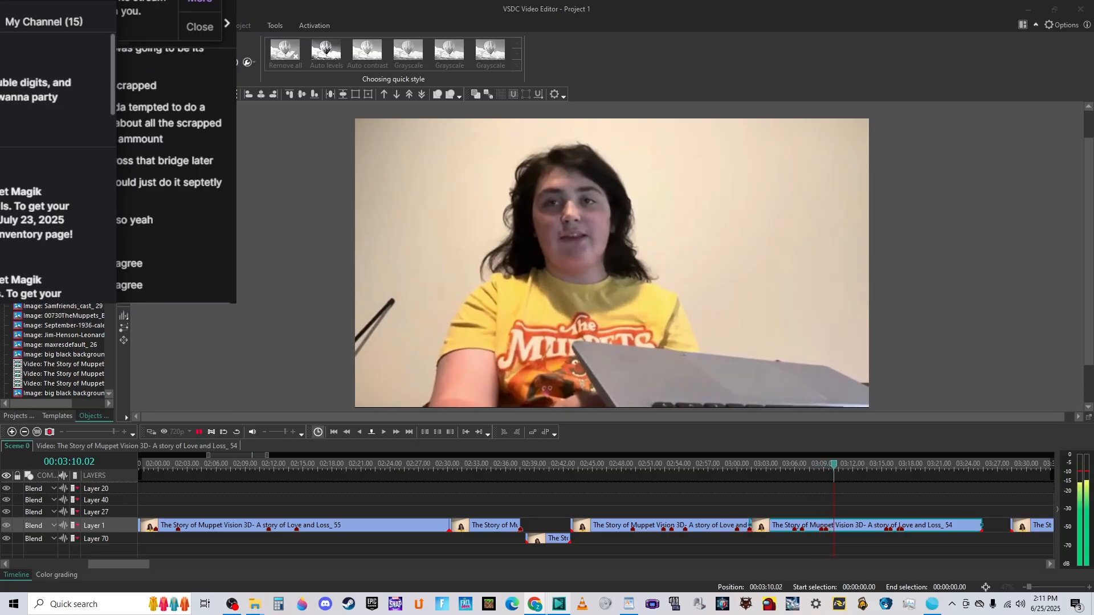
click(743, 466)
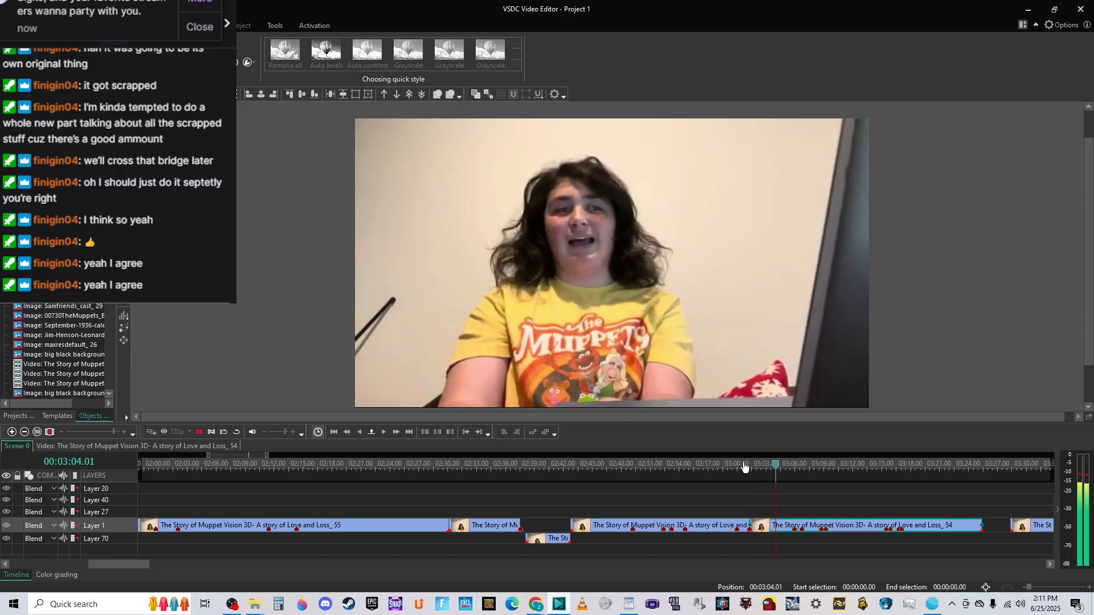
key(space)
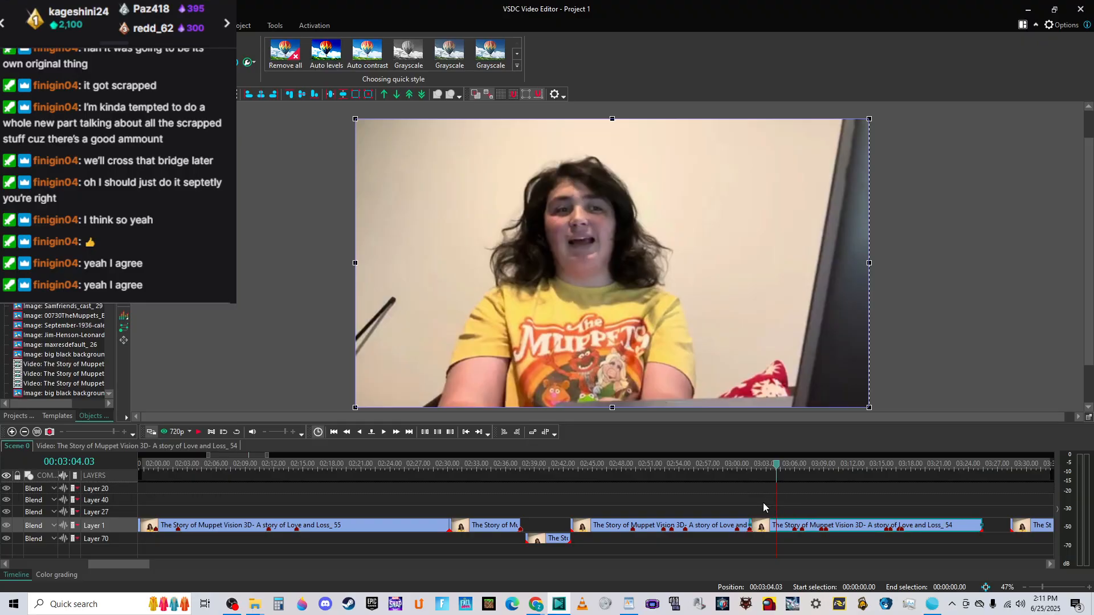
Replay the last seconds of clip 59 across the join into clip 54.
click(749, 461)
key(space)
click(738, 469)
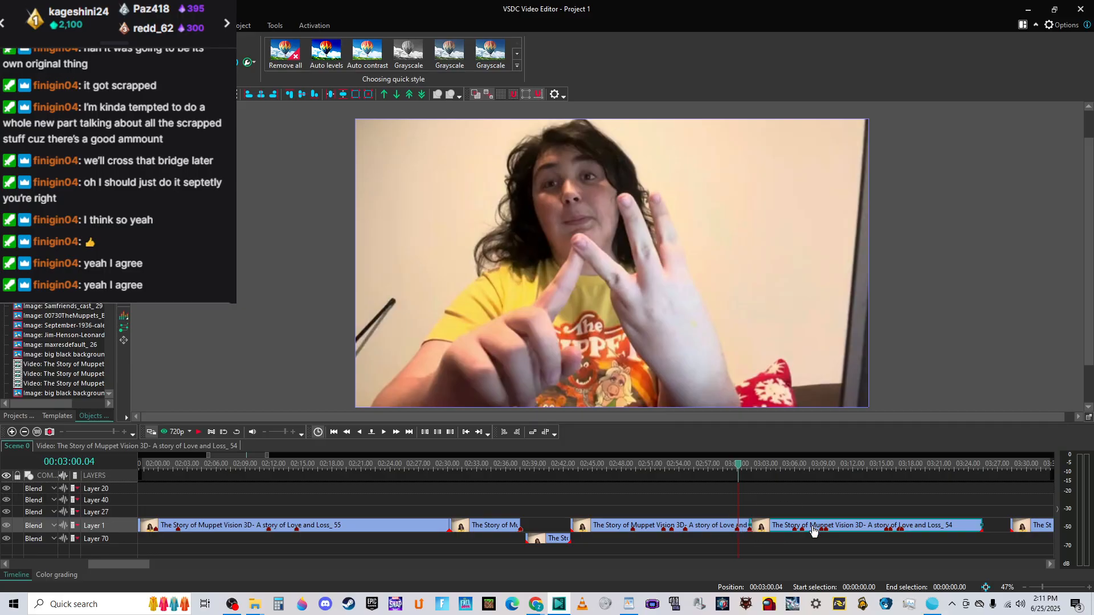
click(710, 471)
key(space)
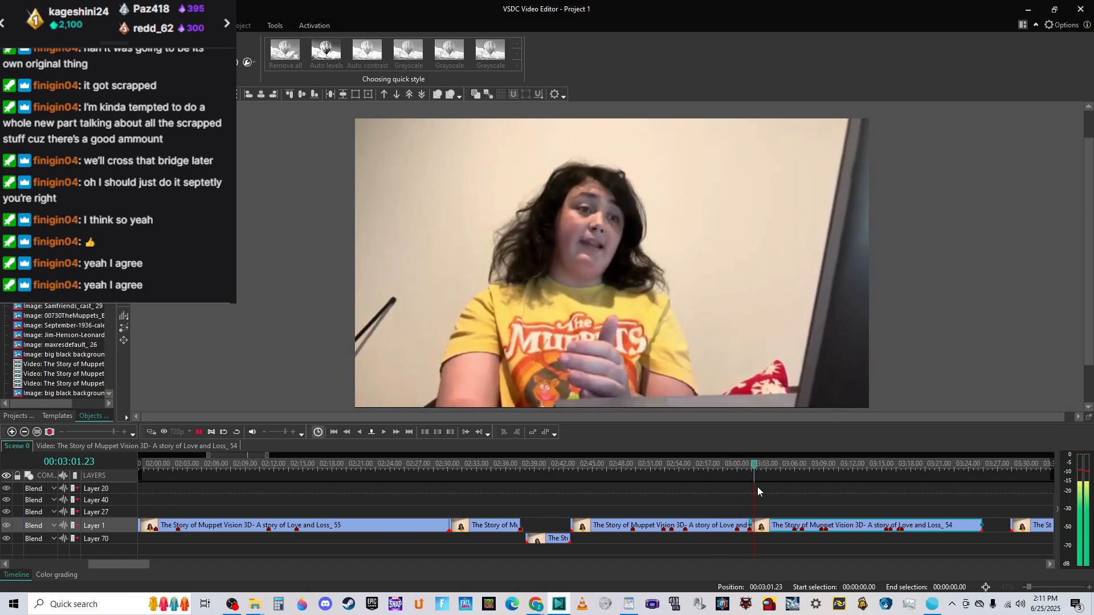
key(space)
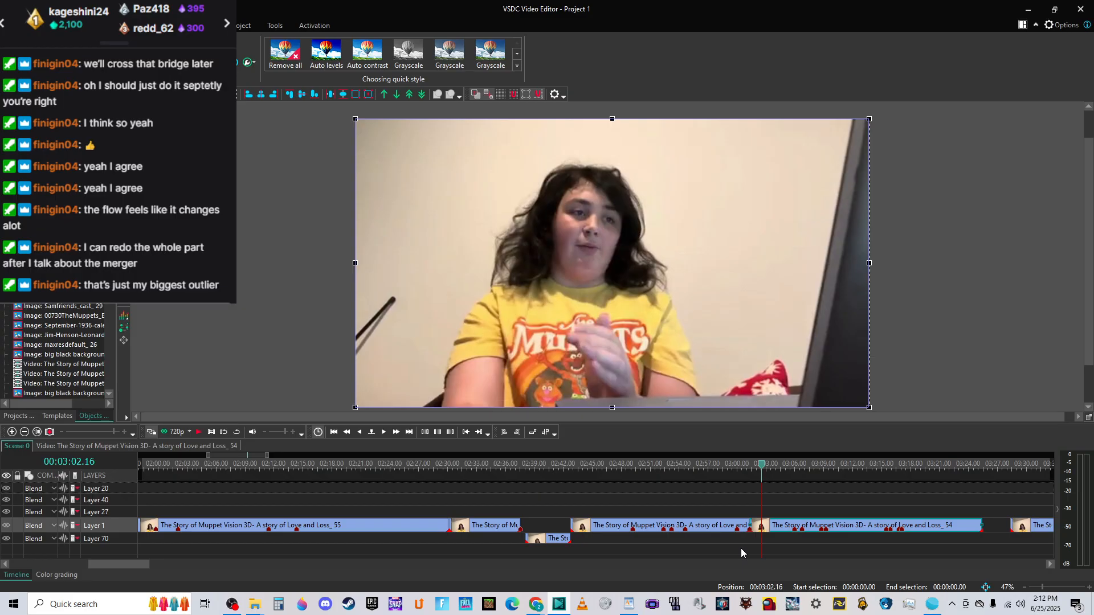
Listen to clip 59 from about 02:53, and replay the short Layer 70 clip before it on into its opening.
click(673, 469)
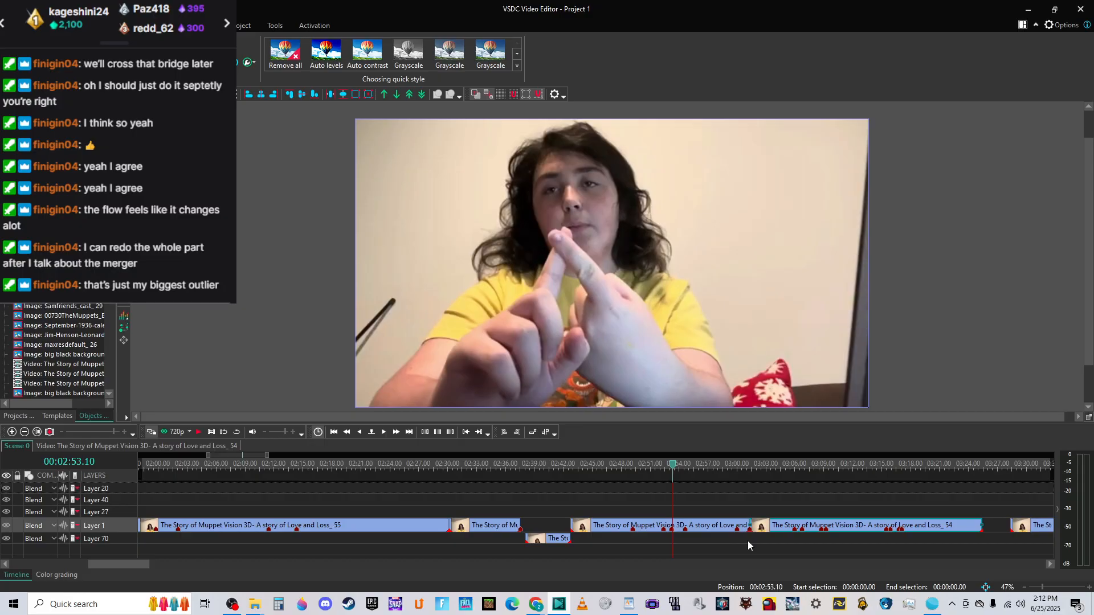
key(space)
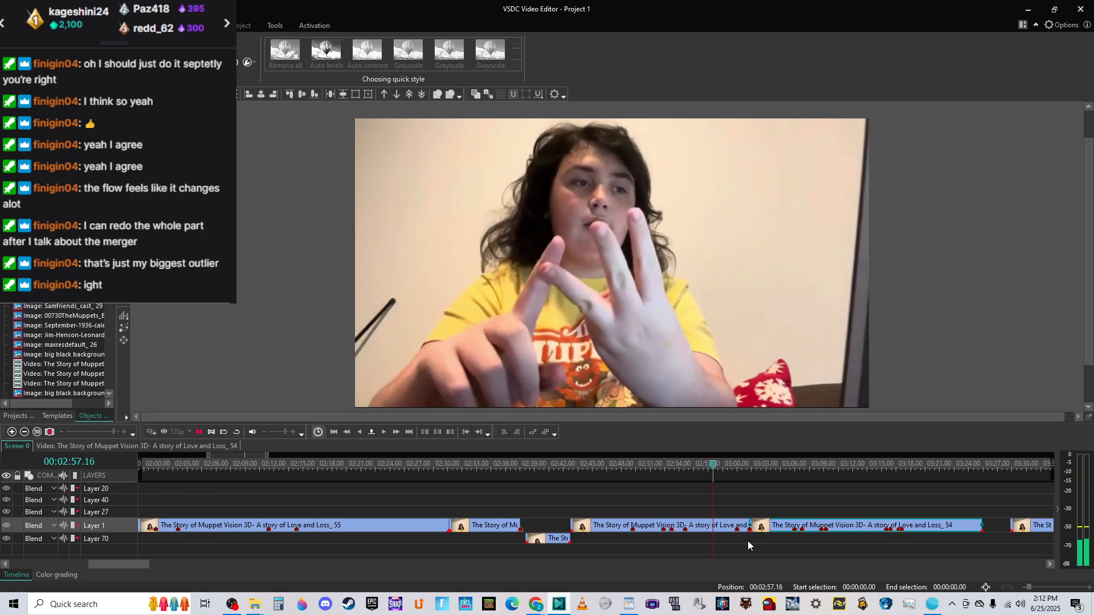
key(space)
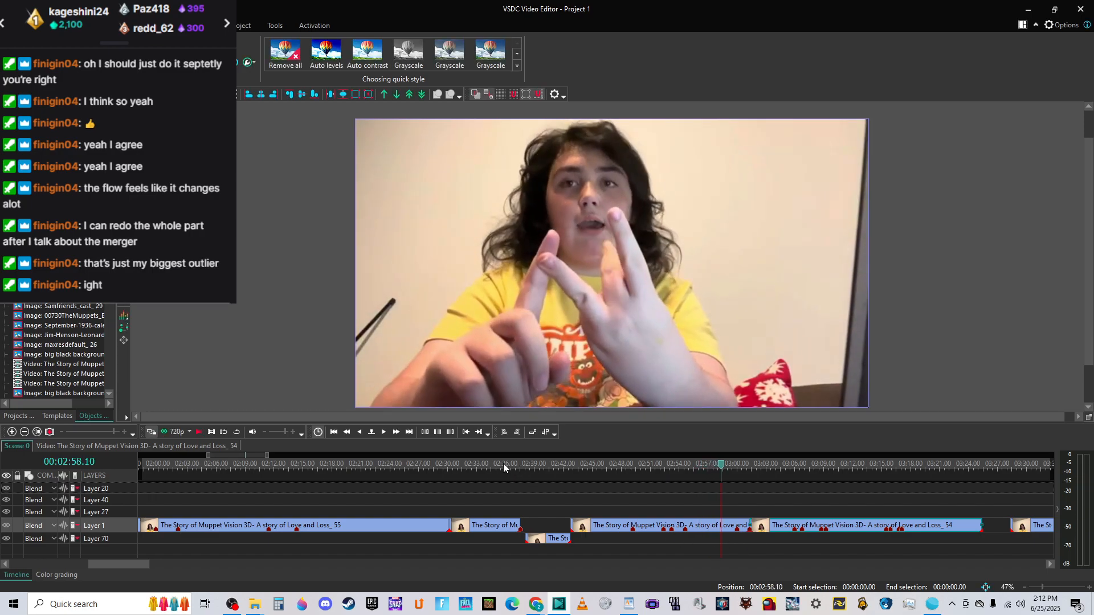
click(503, 464)
key(space)
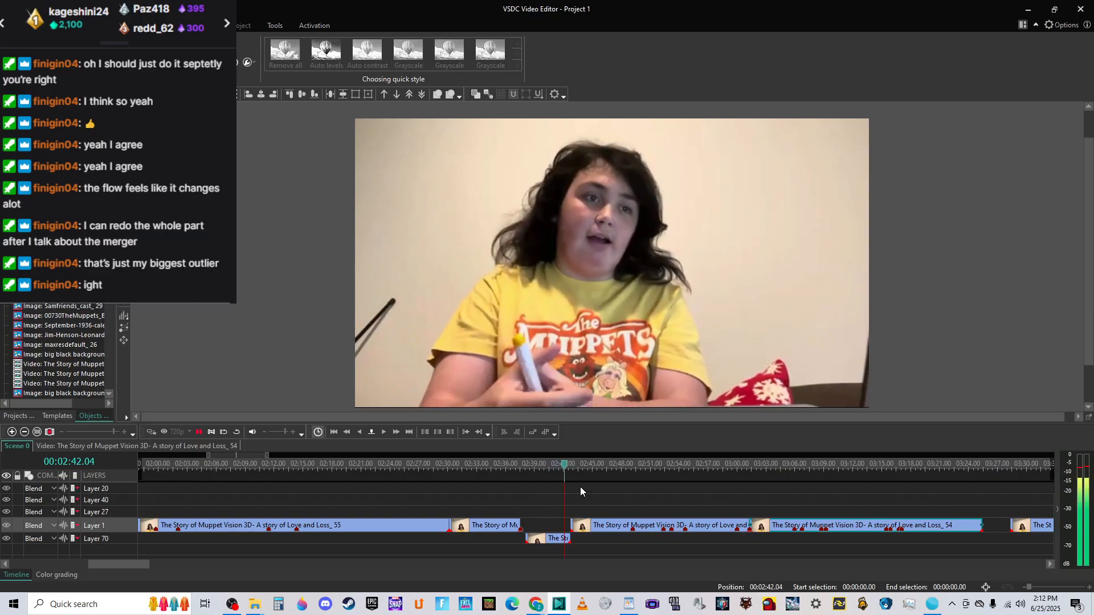
key(space)
key(space)
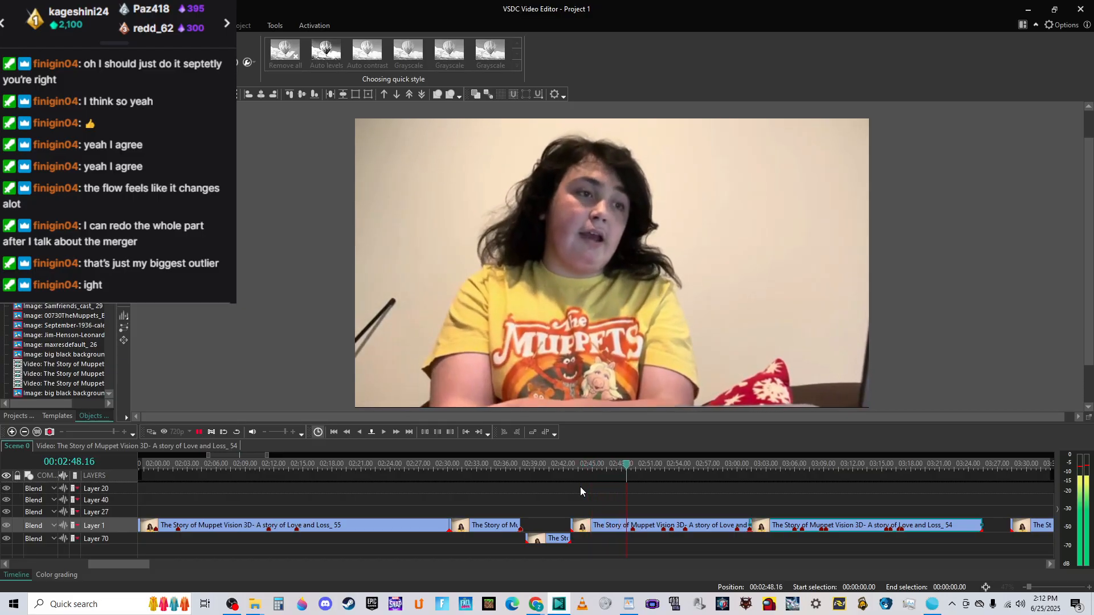
Open clip 59 on Layer 1 for cutting and splitting, and maximize the Cutting and splitting window.
click(605, 529)
right_click(606, 529)
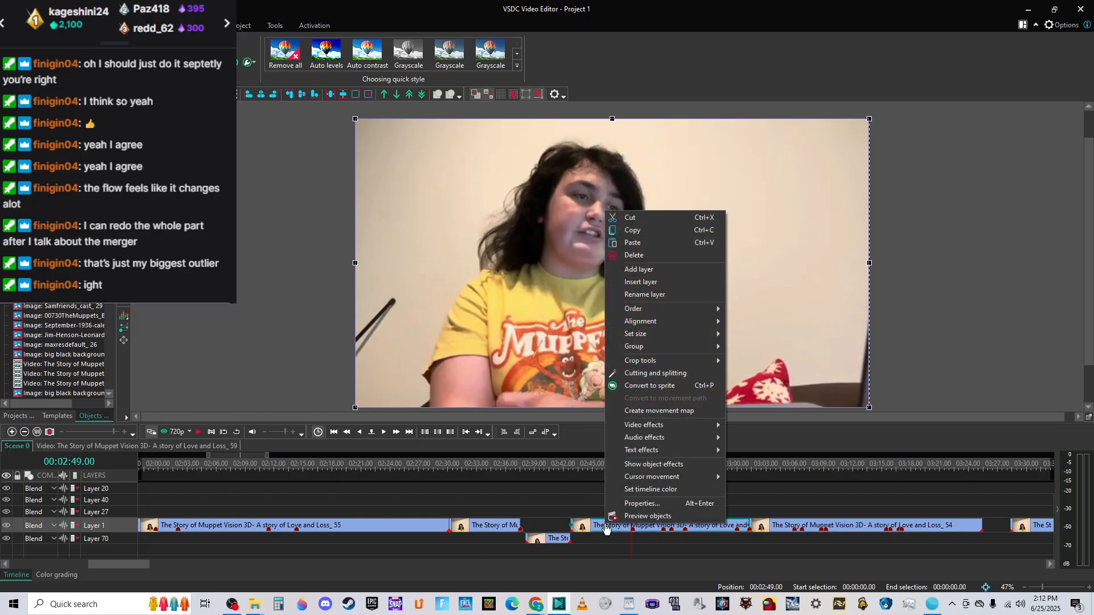
click(672, 375)
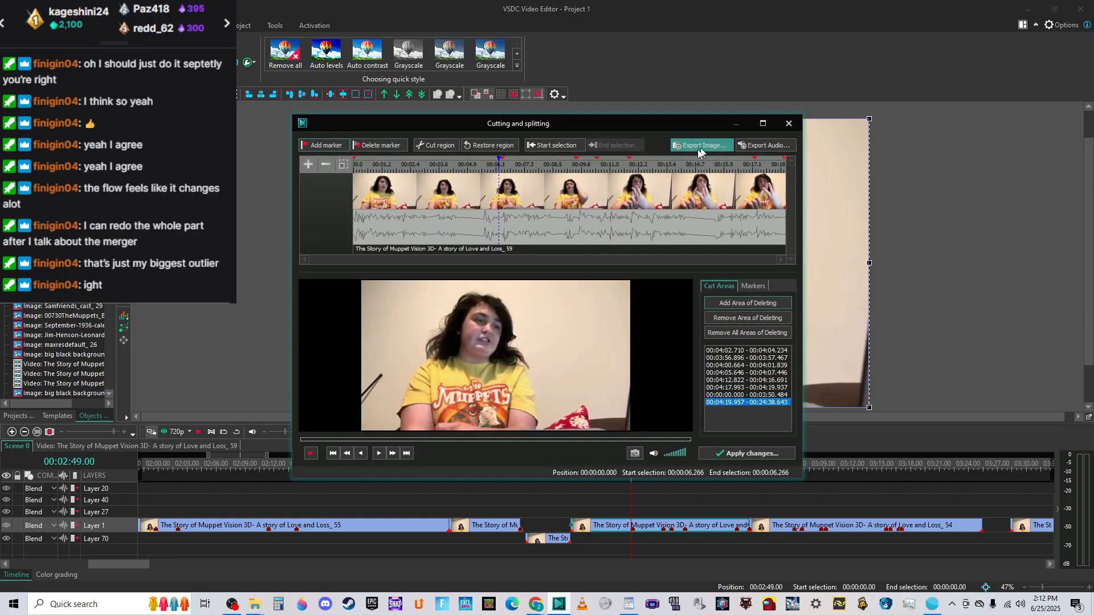
click(762, 123)
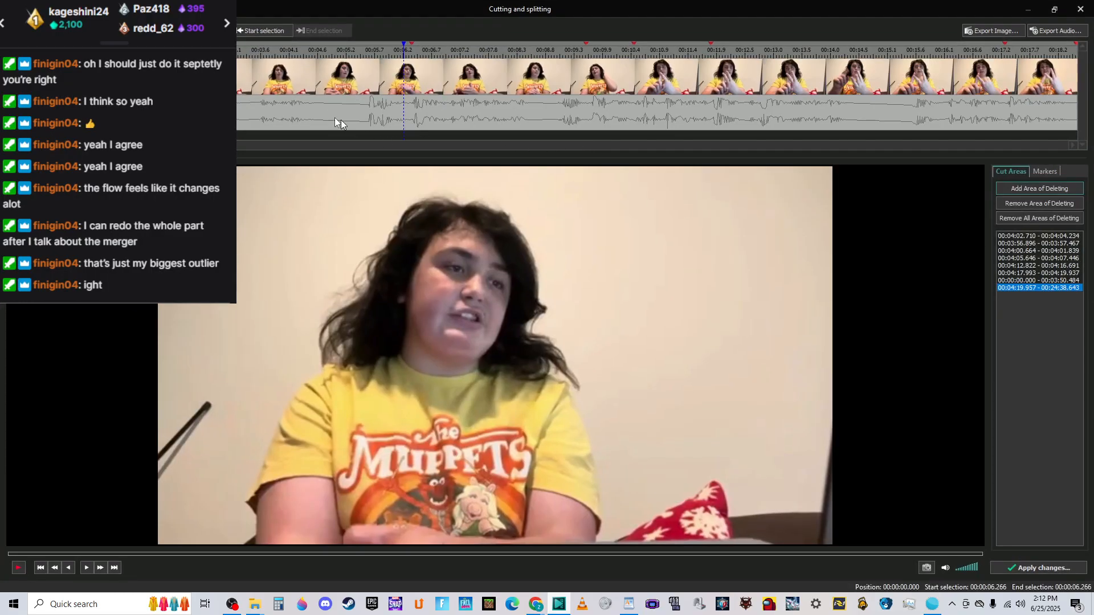
Mark the stretch from 00:00:03.258 to 00:00:03.618 of clip 59 and add it as an area of deleting.
click(275, 57)
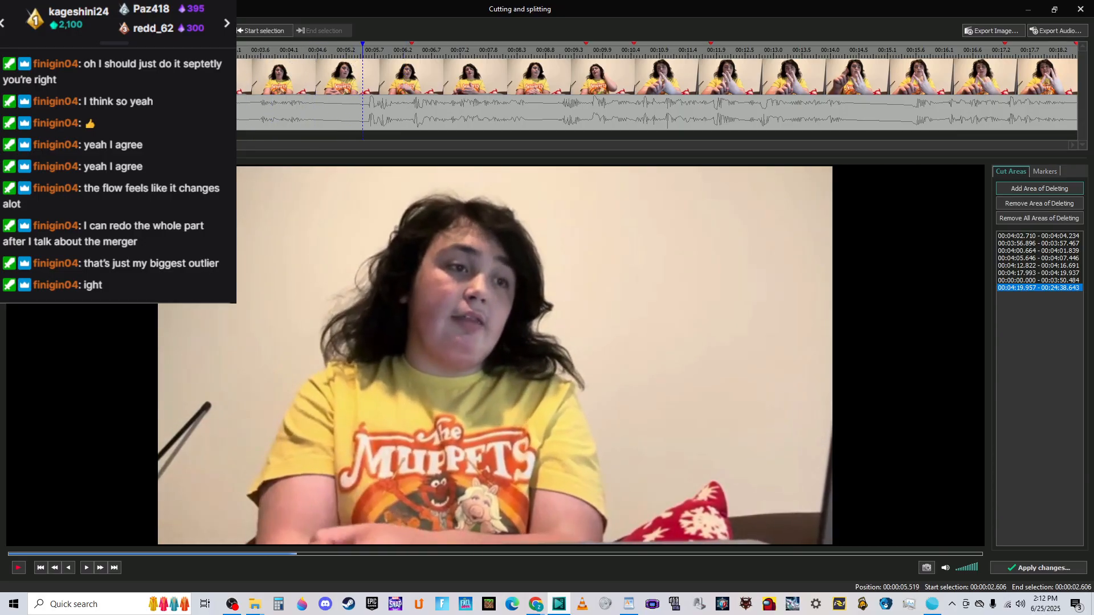
click(239, 51)
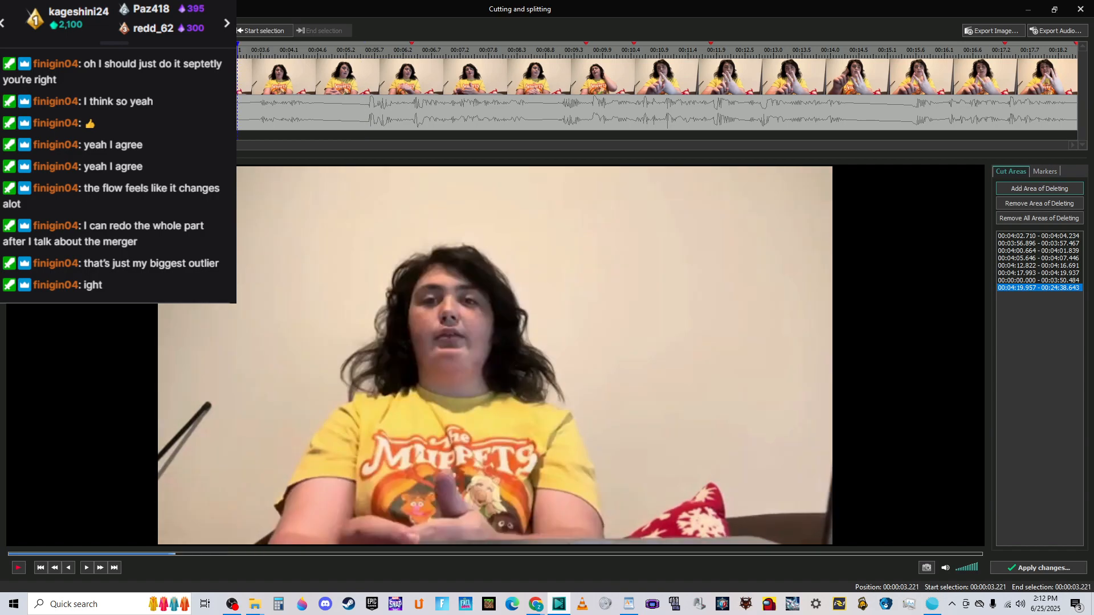
scroll(238, 74, up, 3)
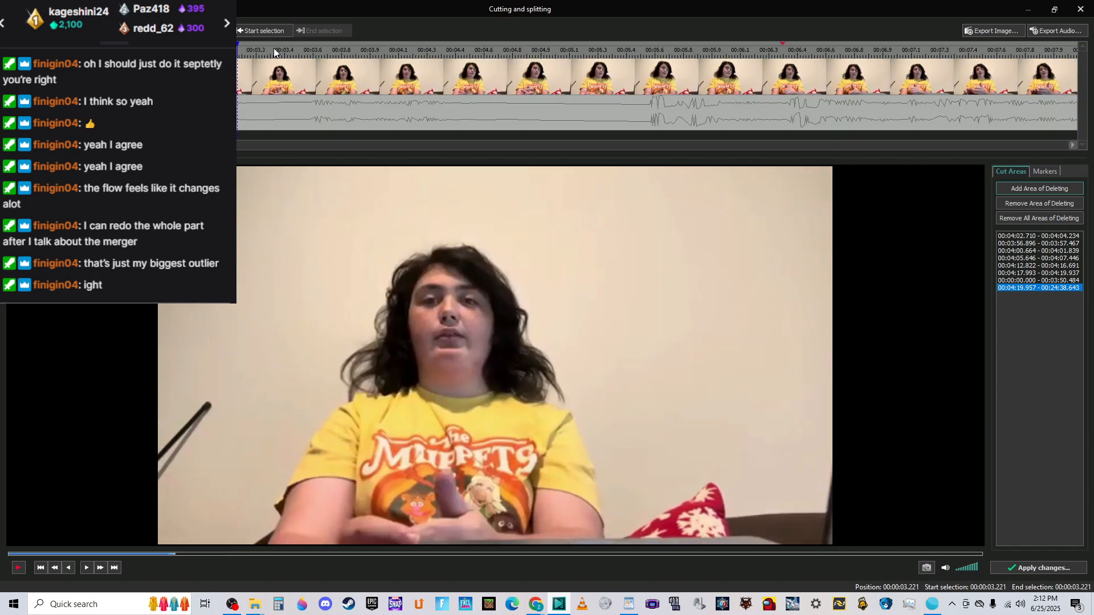
click(302, 54)
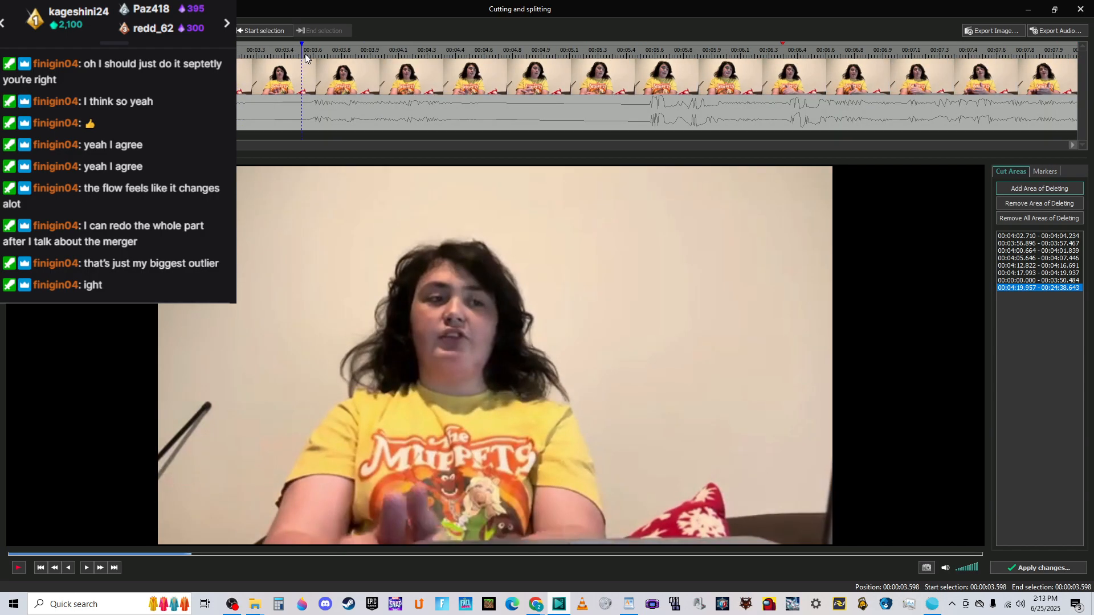
click(305, 53)
drag(240, 56, 243, 56)
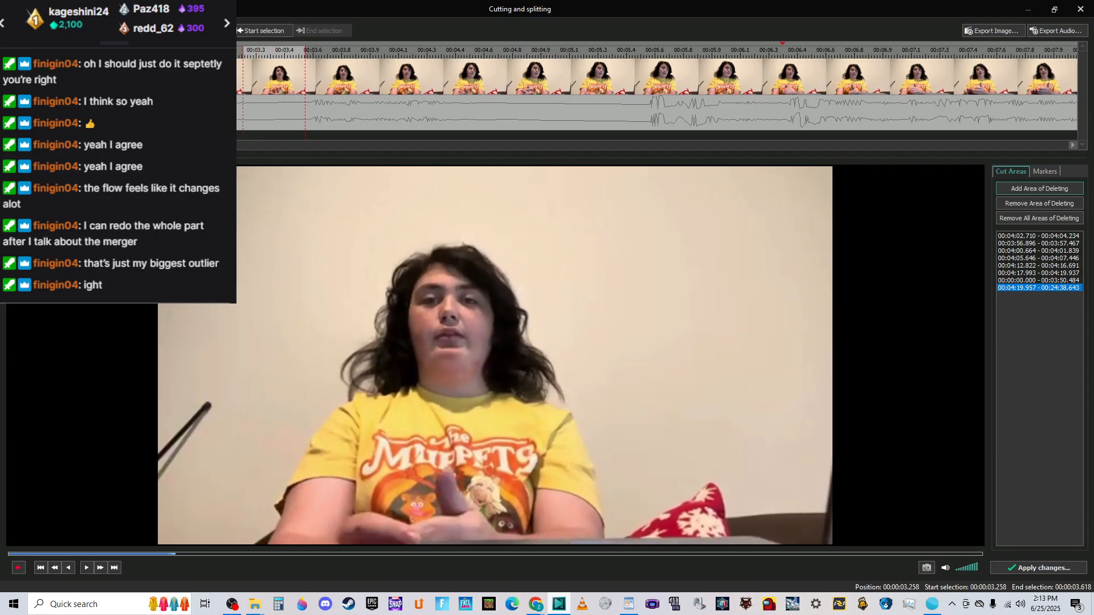
click(1039, 188)
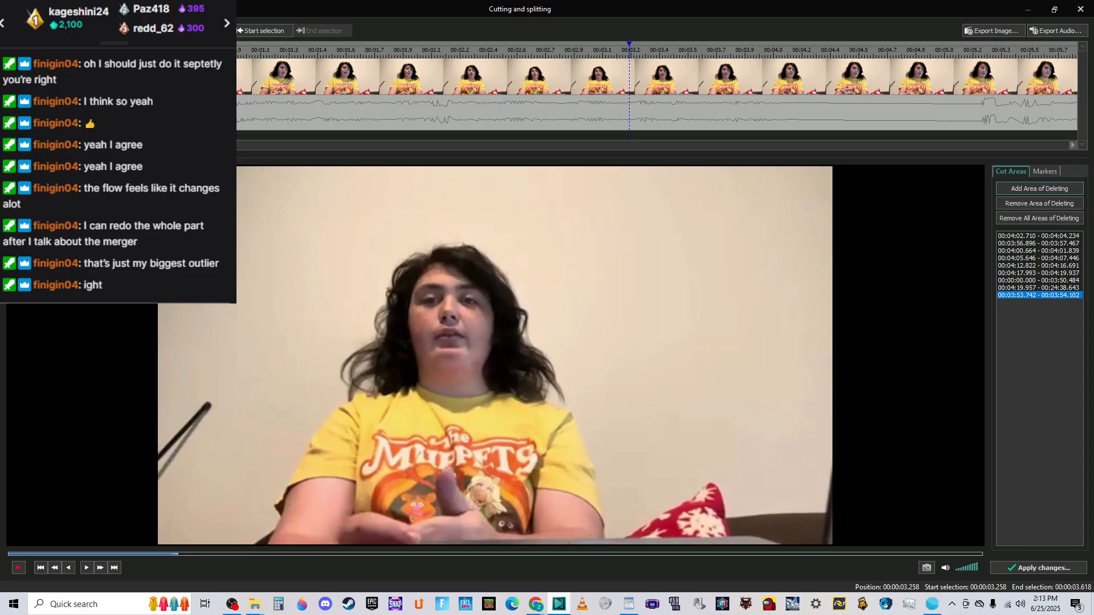
Preview the new cut, apply it to clip 59 with the object's duration updated, and move clip 54 up against its end.
key(space)
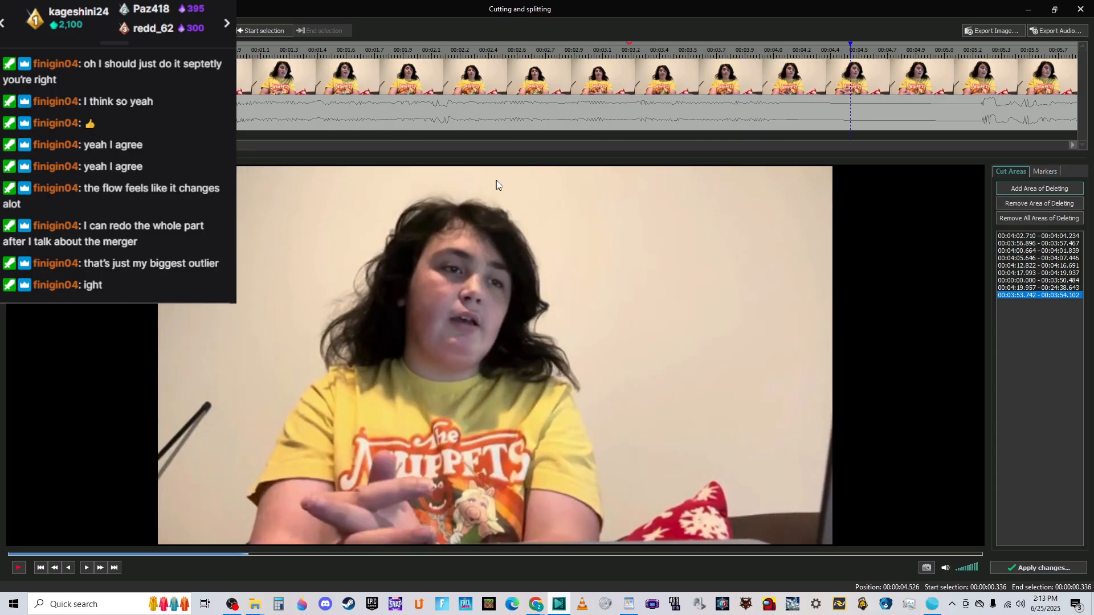
click(550, 54)
key(space)
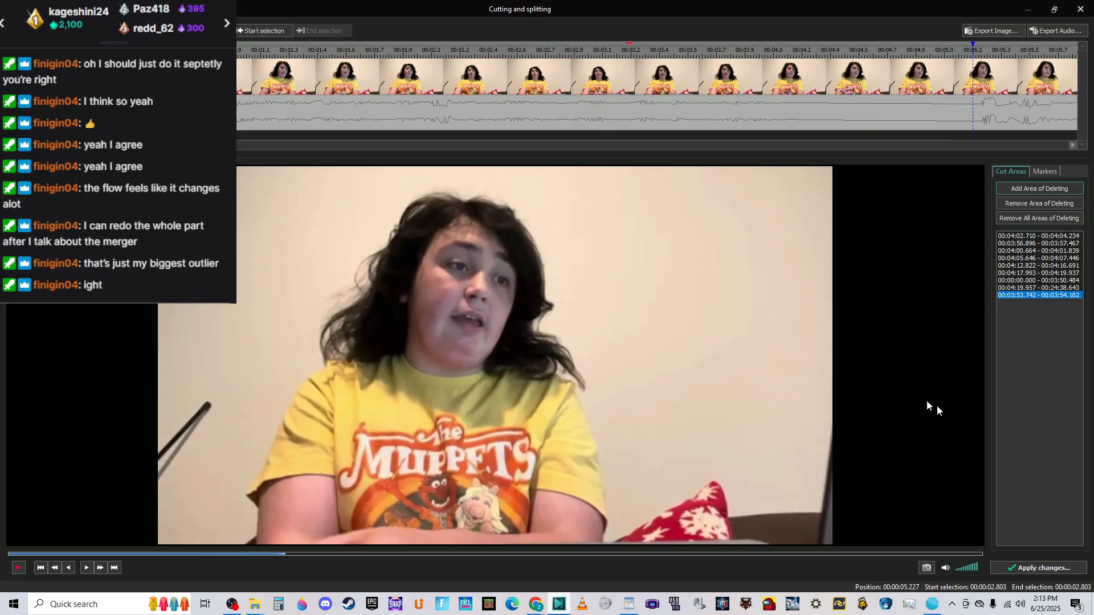
click(1051, 566)
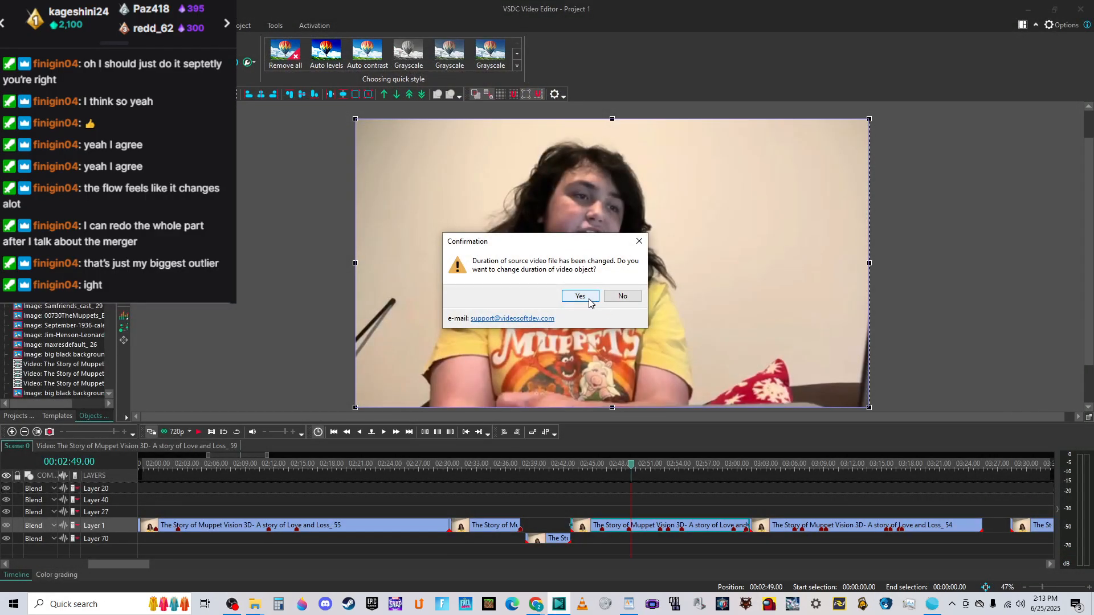
click(589, 299)
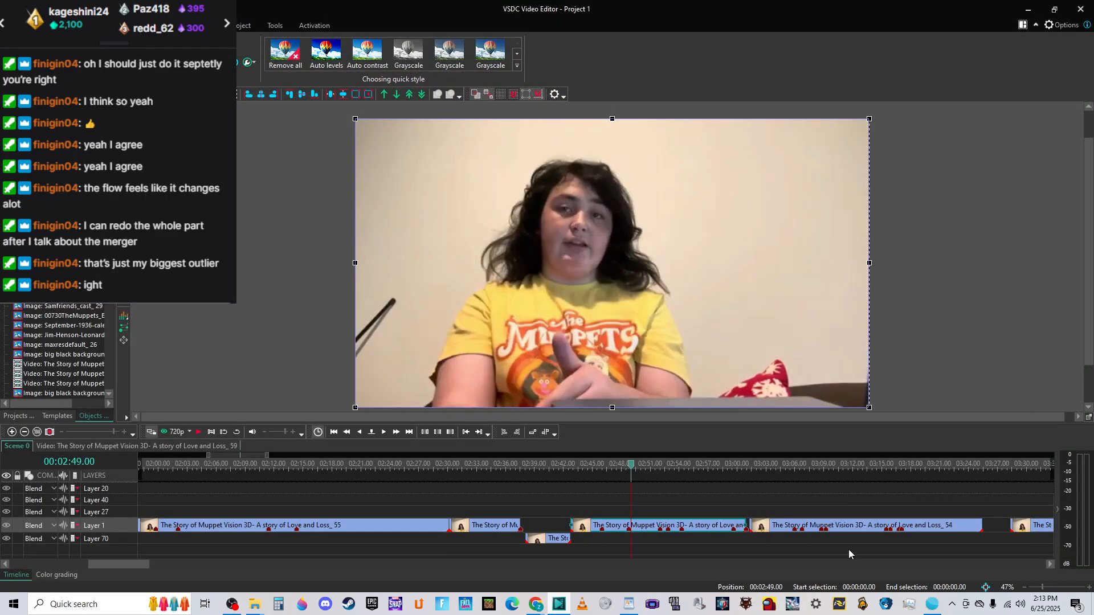
drag(838, 531, 799, 531)
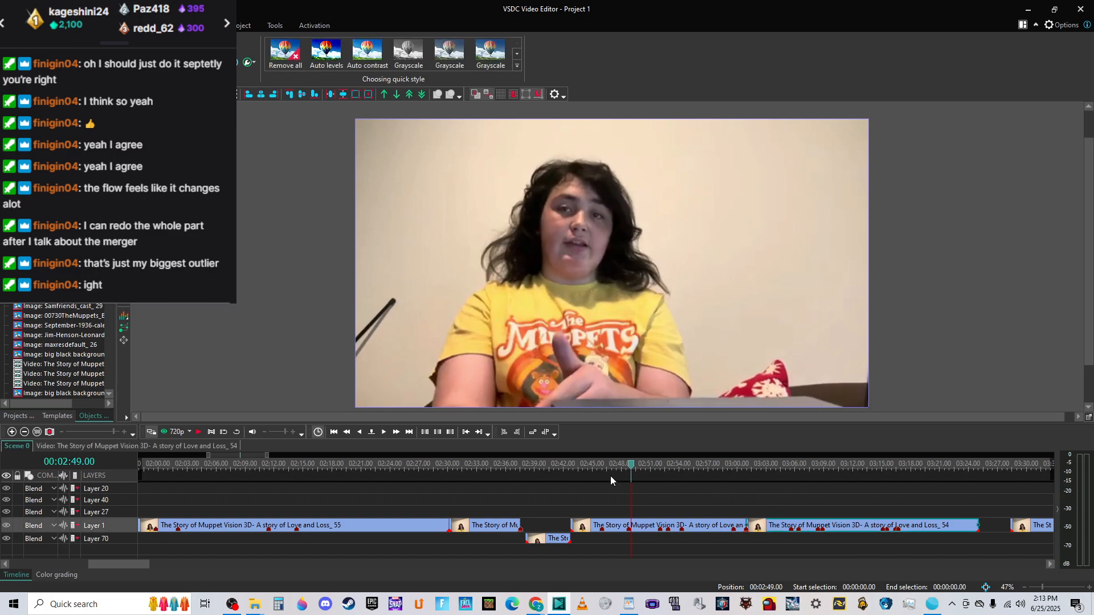
Replay the timeline from 02:42 into clip 59, and listen again from about 02:48 to 02:52.
click(564, 466)
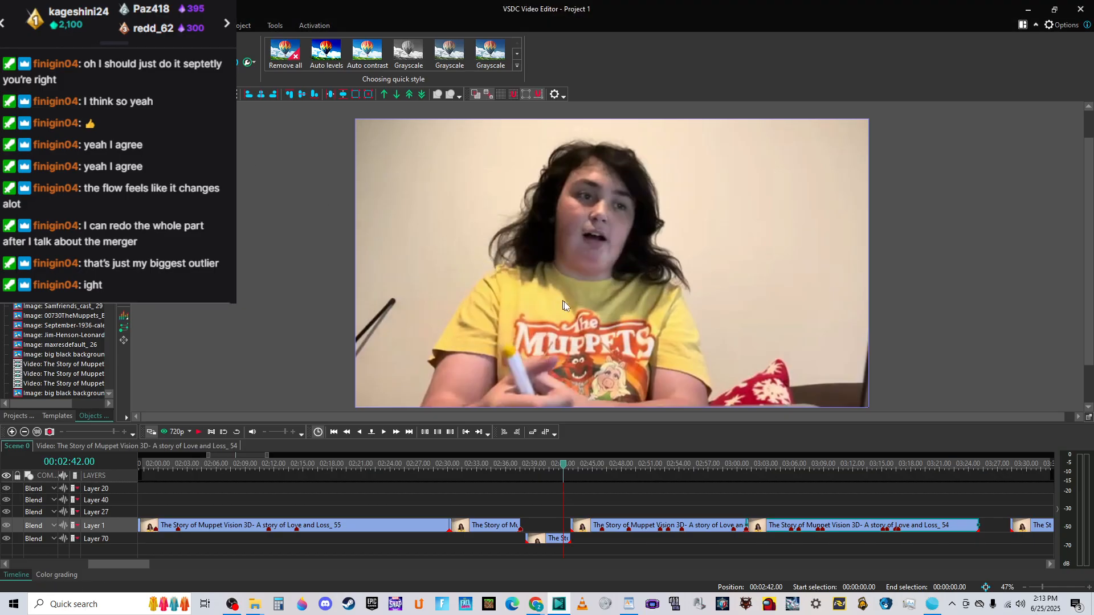
key(space)
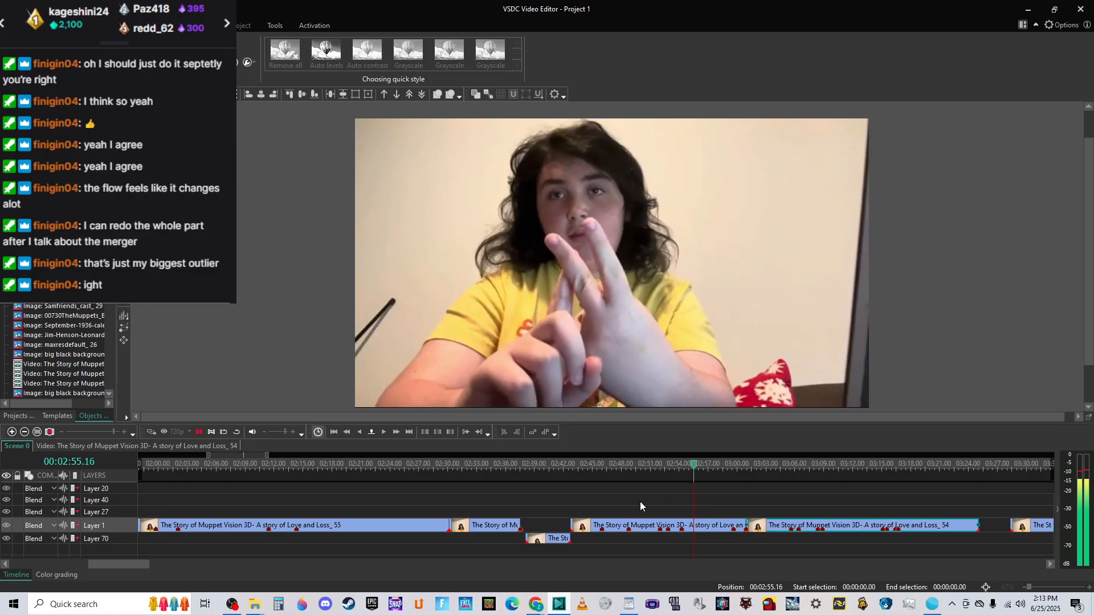
key(space)
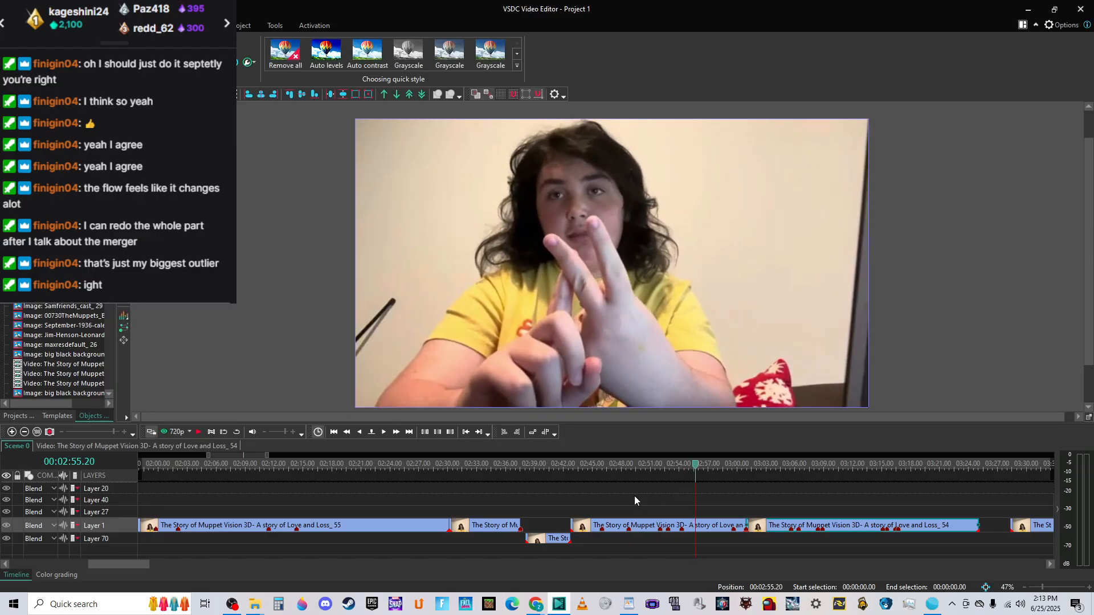
click(625, 465)
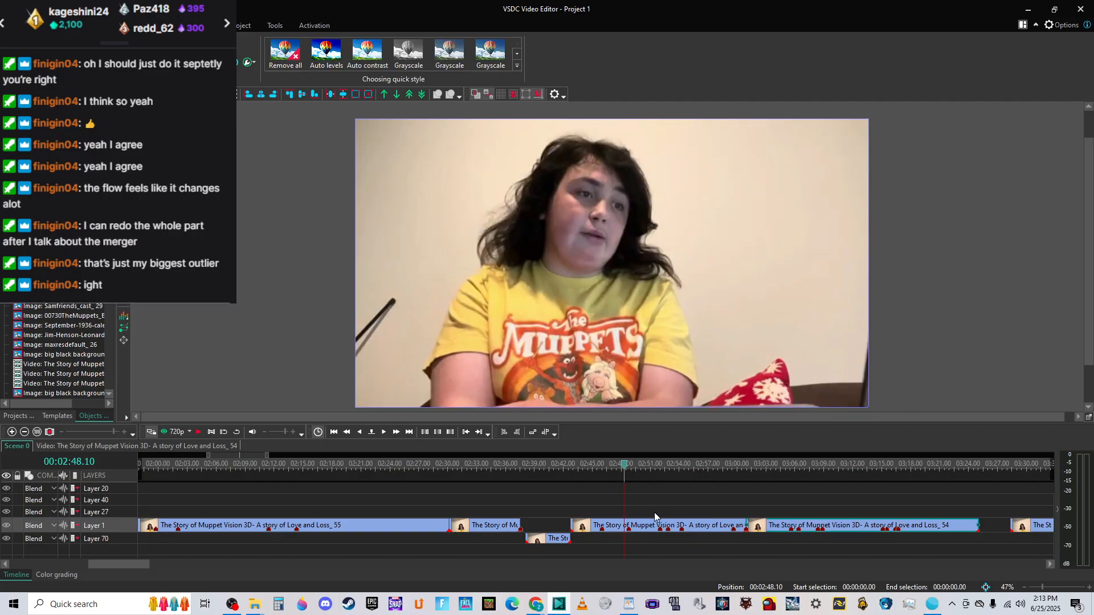
key(space)
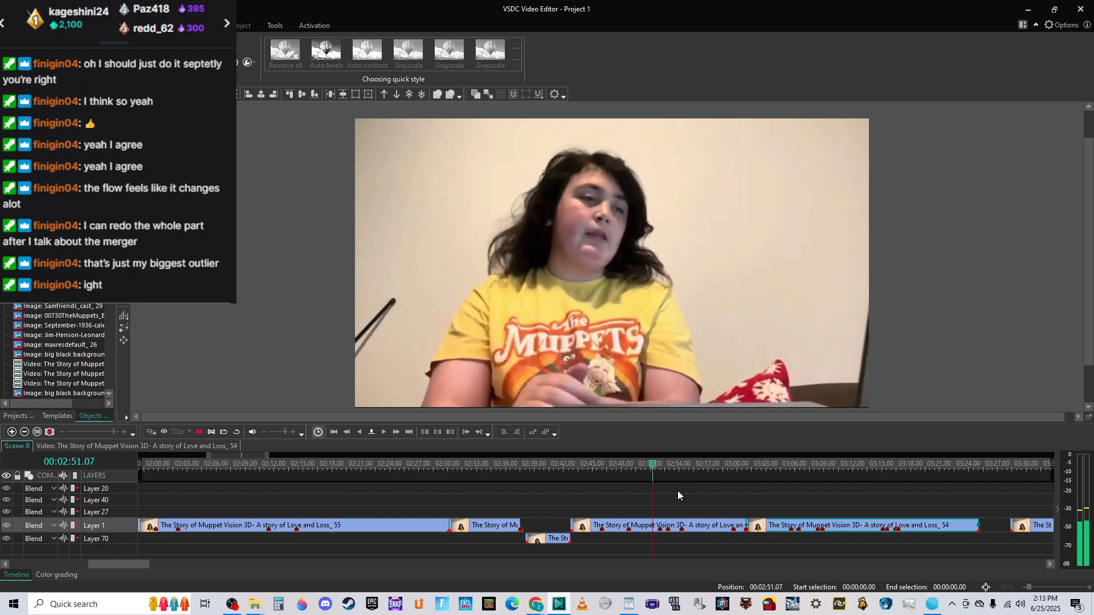
key(space)
Reopen clip 59 on Layer 1 for cutting and splitting in a maximized window.
click(653, 525)
right_click(652, 525)
click(683, 381)
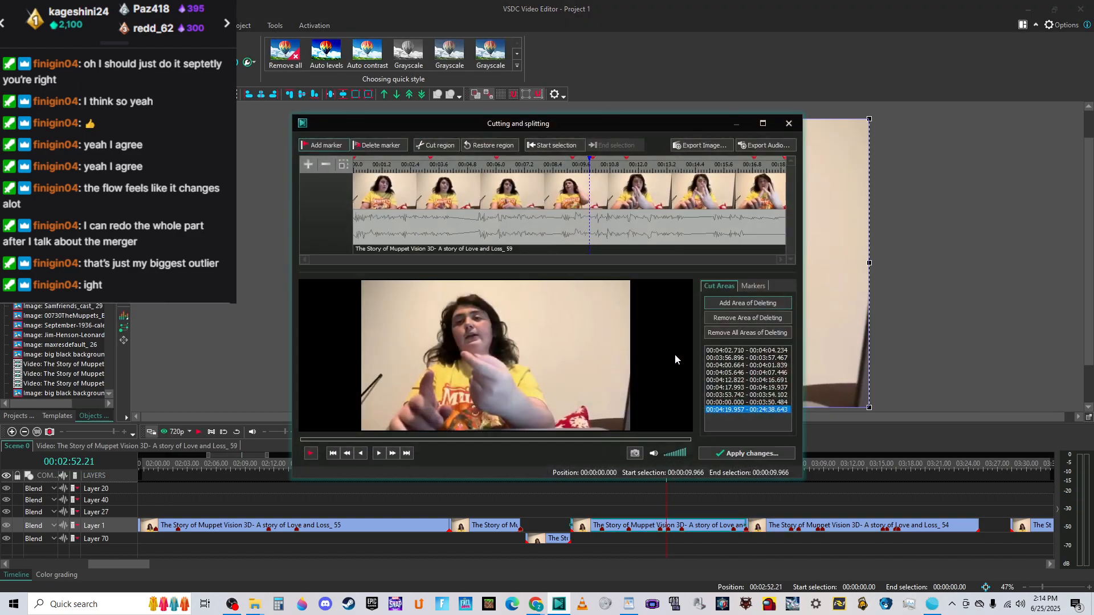
click(763, 123)
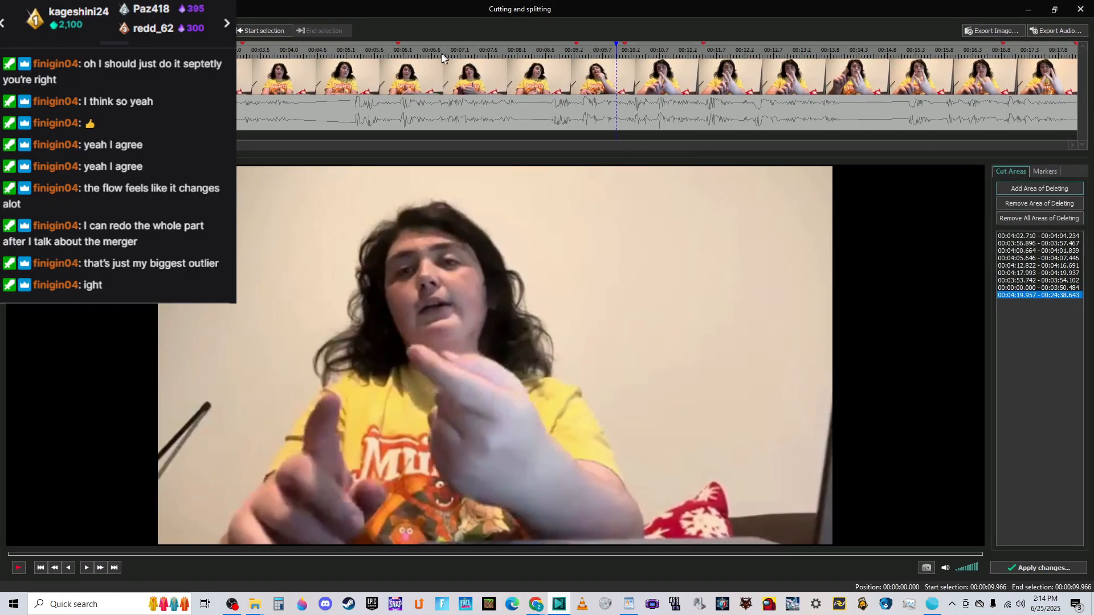
Listen to clip 59 around six seconds, and cut out the stretch from 00:00:06.042 to 00:00:08.732.
click(400, 50)
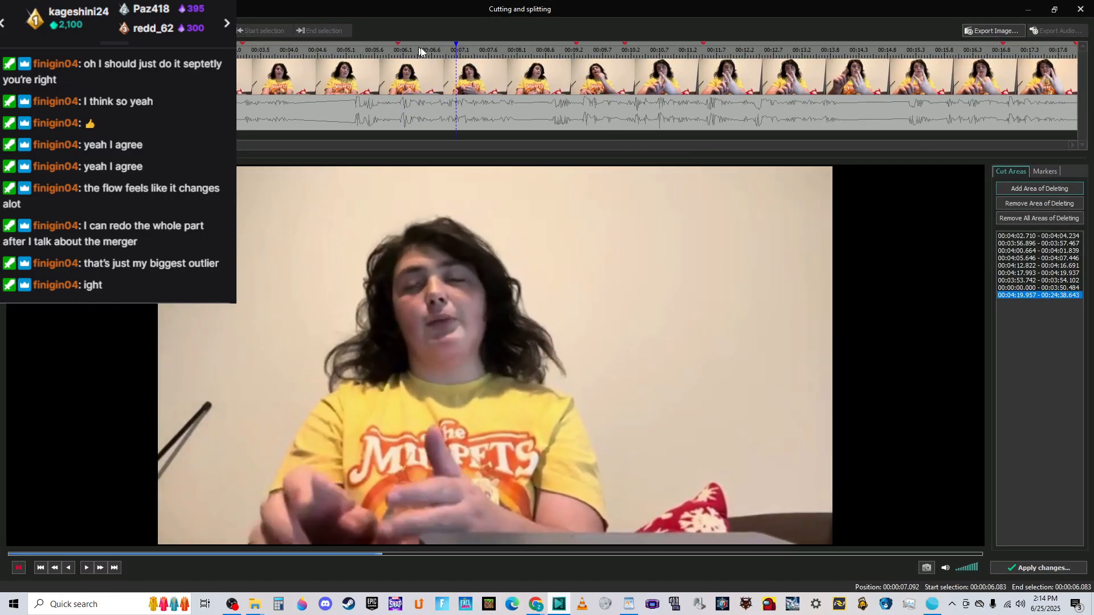
click(363, 50)
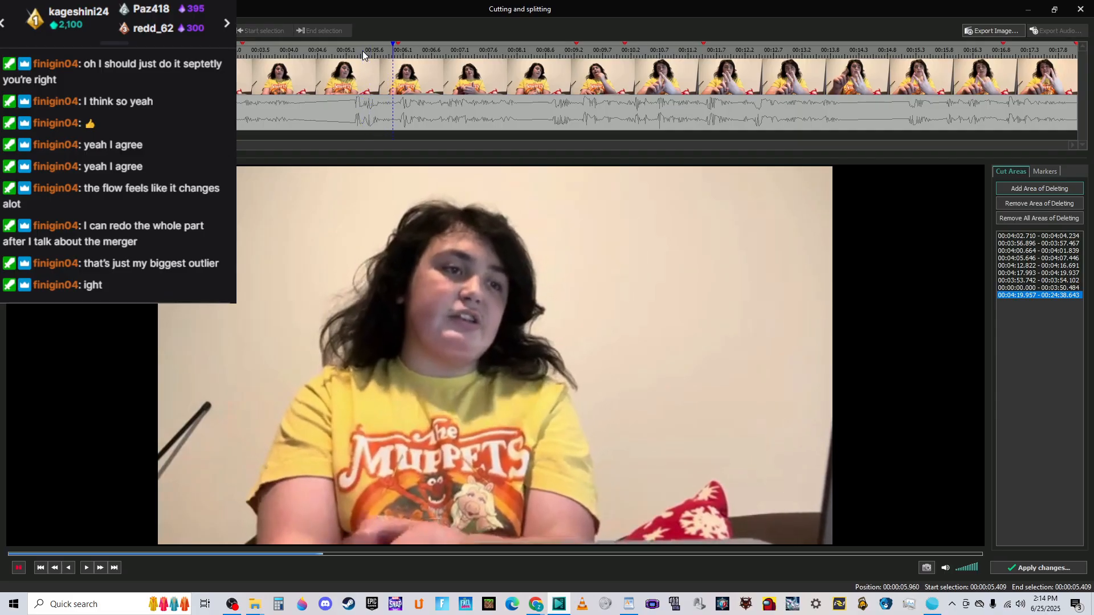
click(548, 52)
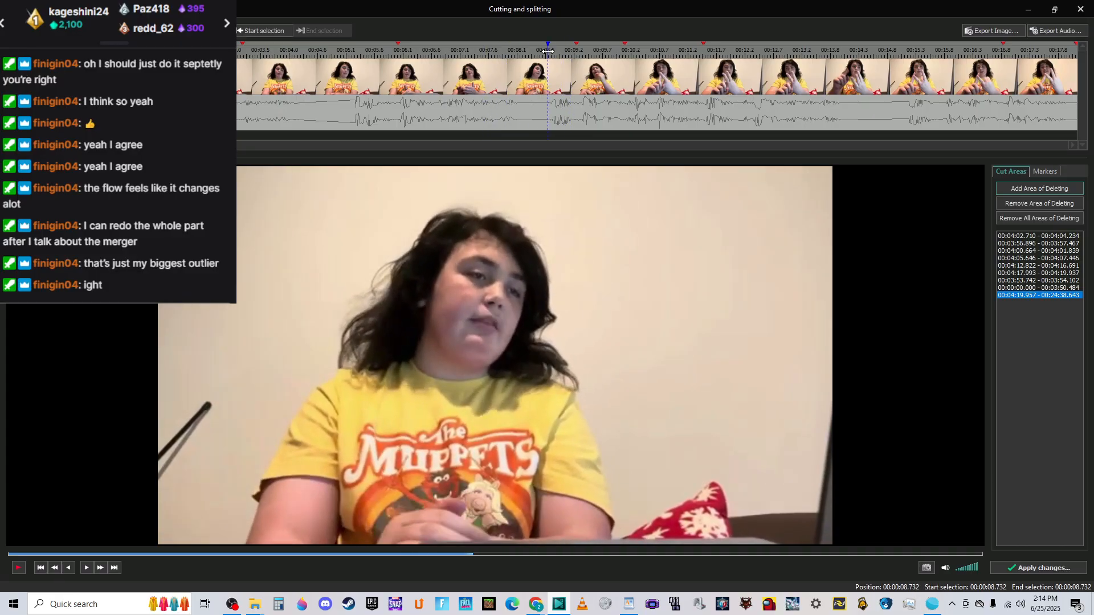
drag(399, 51, 397, 52)
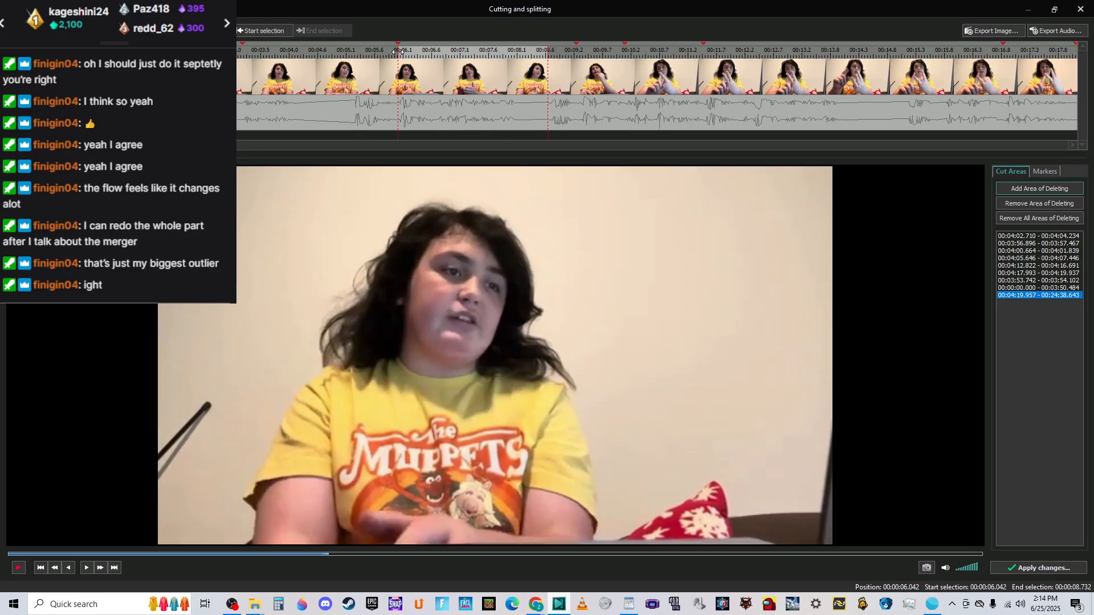
key(Delete)
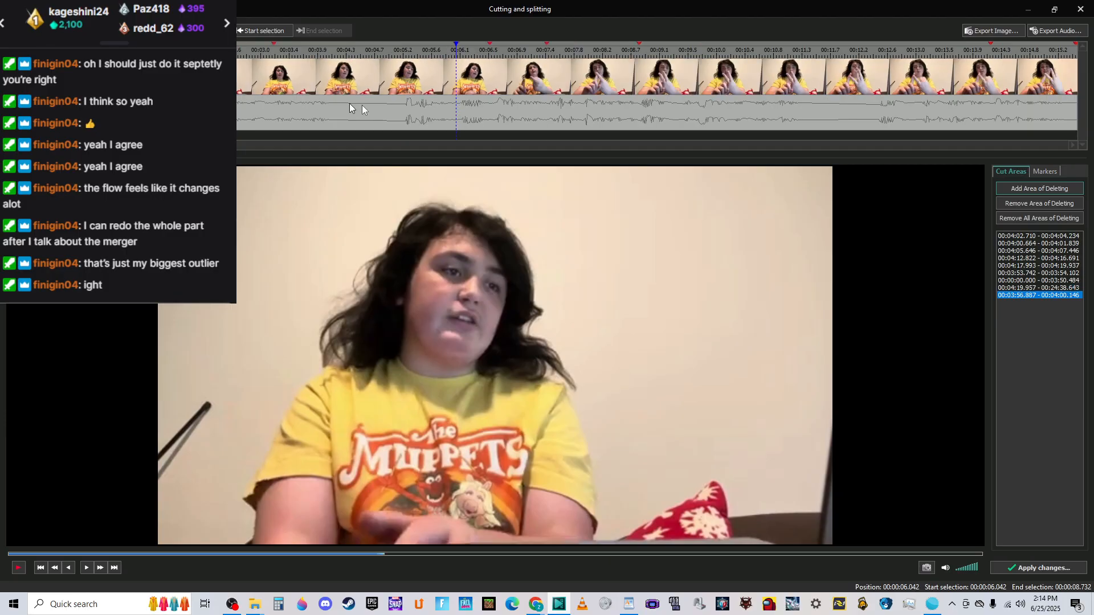
Preview clip 59 from 00:00:03.748, apply the cut with the object's duration updated, and close the gap before clip 54.
click(307, 51)
key(space)
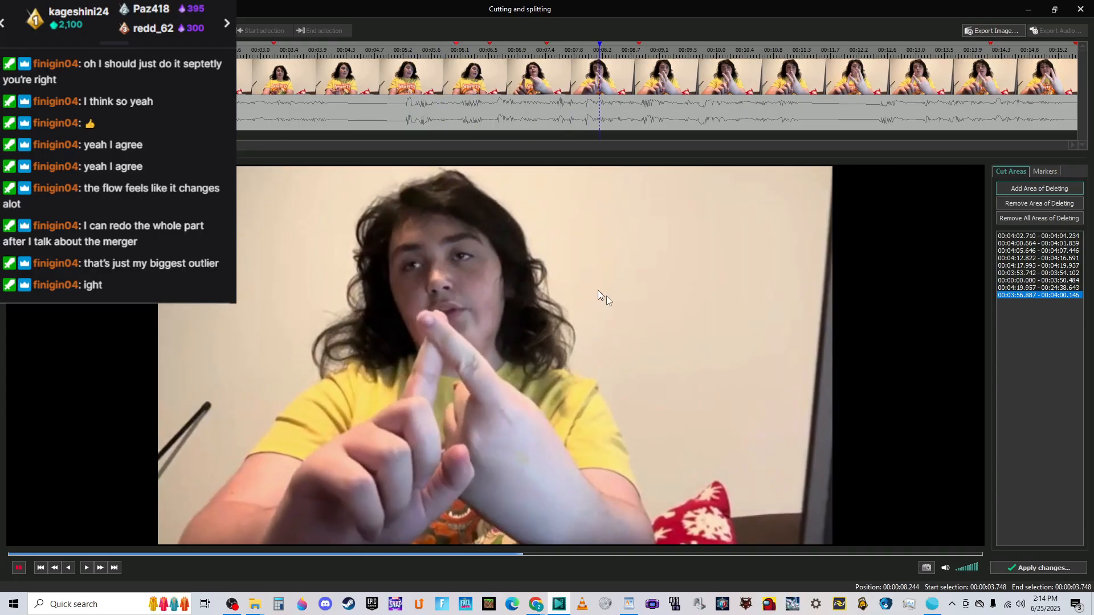
click(1037, 566)
click(580, 296)
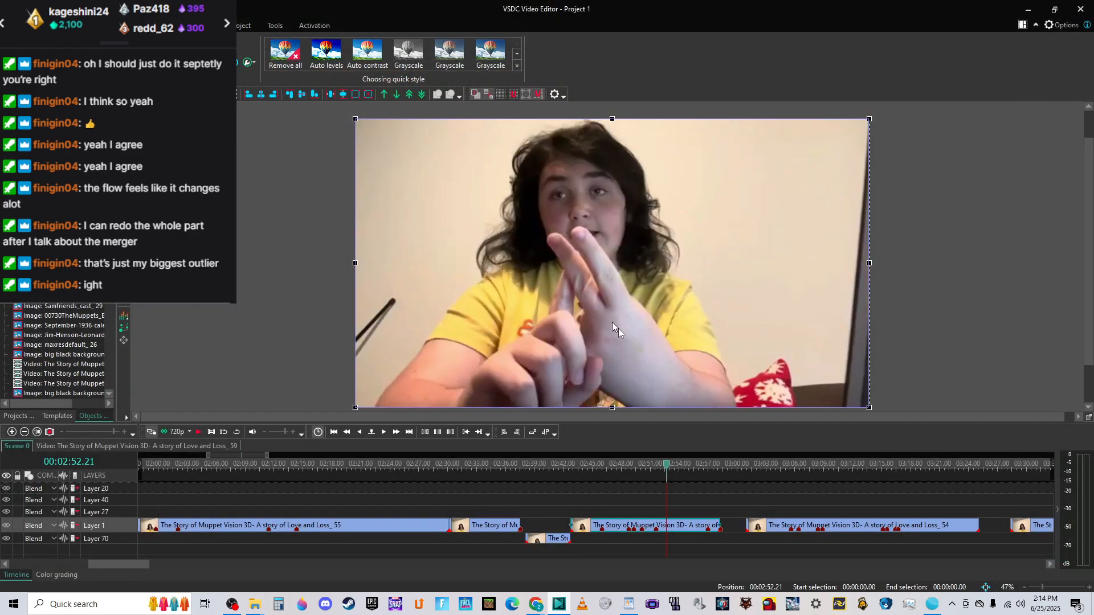
click(809, 507)
drag(818, 519, 777, 531)
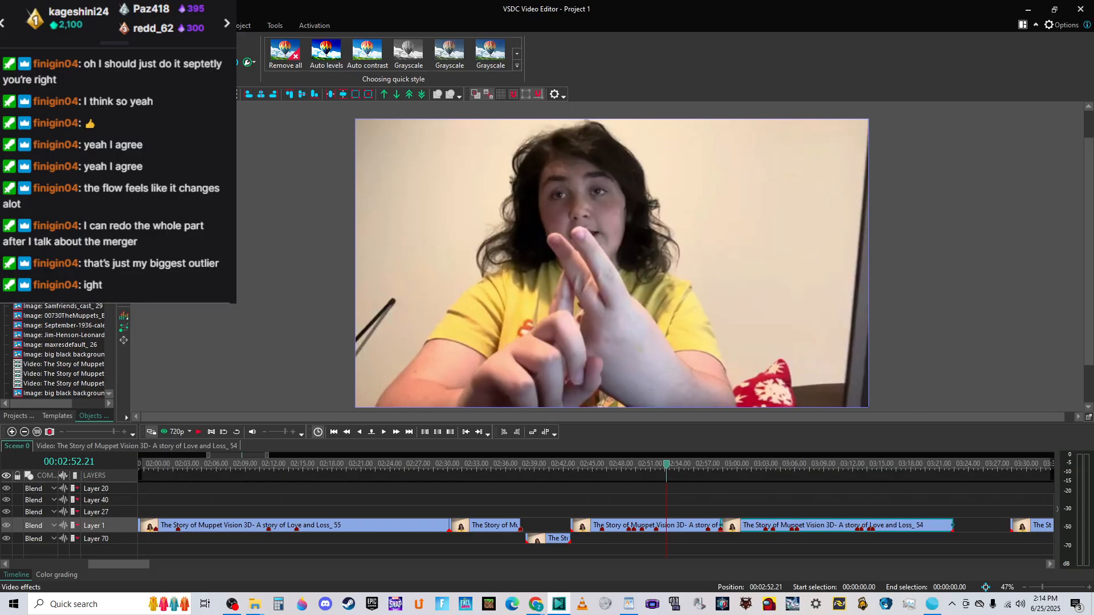
Replay the timeline from about 02:41 through clip 59 and into clip 54, stopping around 03:03.
click(565, 467)
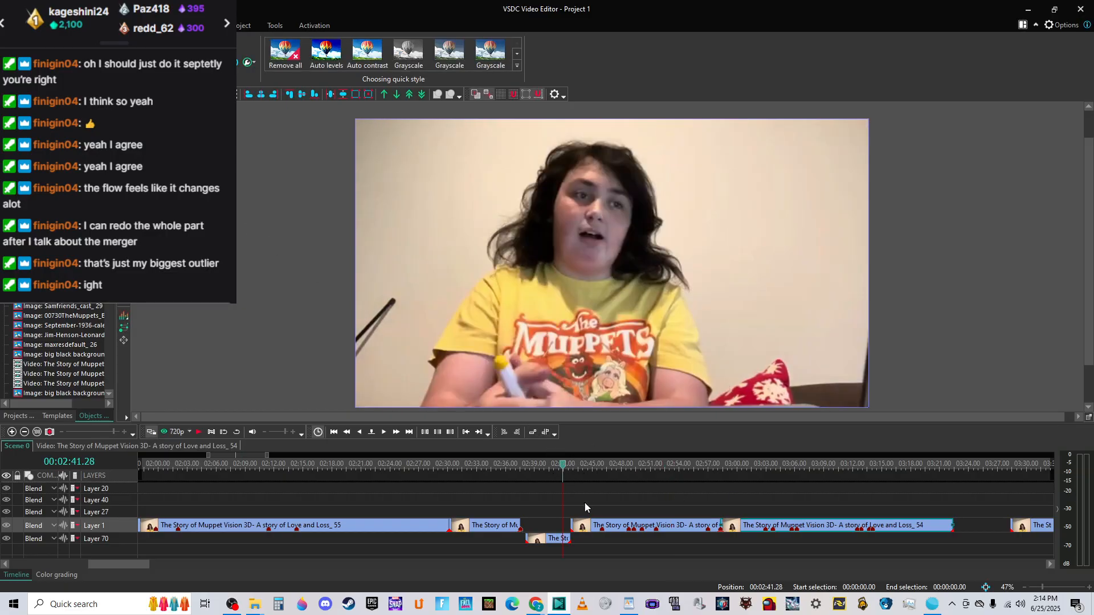
key(space)
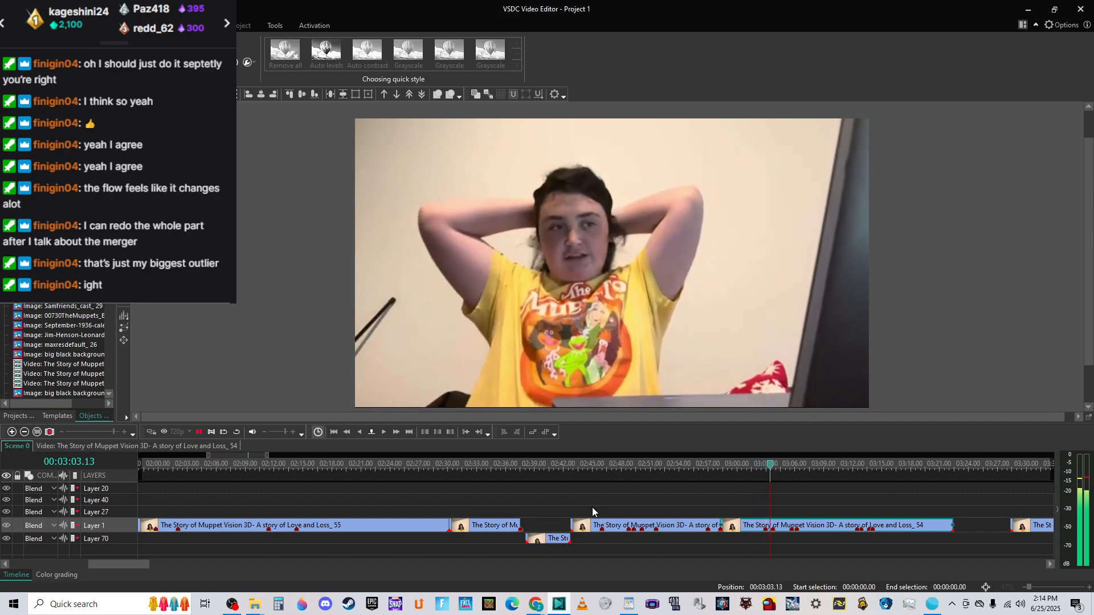
key(space)
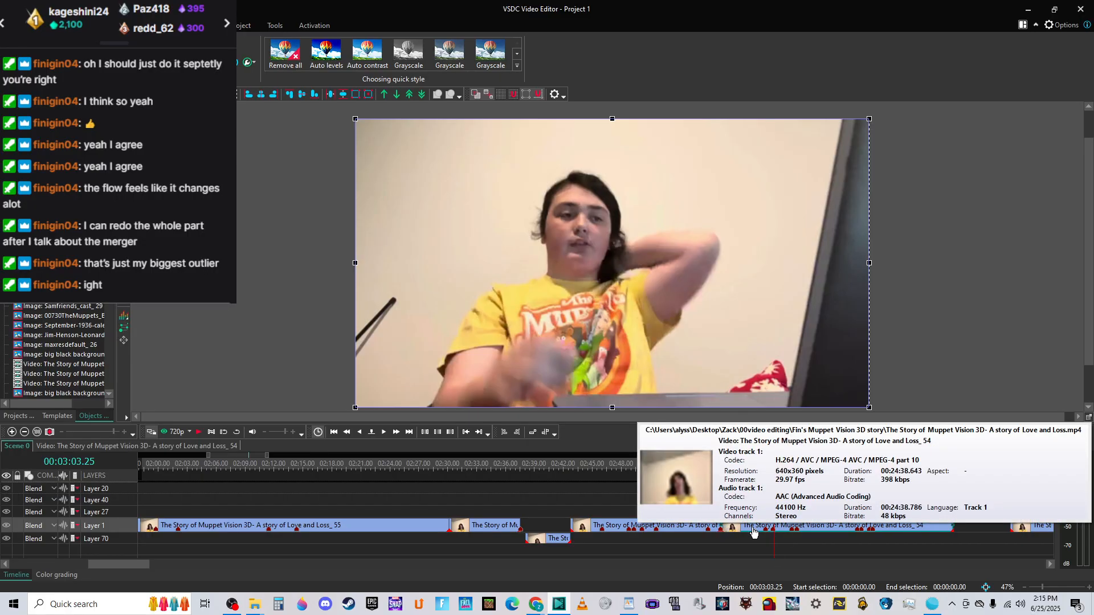
Listen to the opening of clip 54 from 02:58.13, and find the pause point at about 03:01.
click(723, 468)
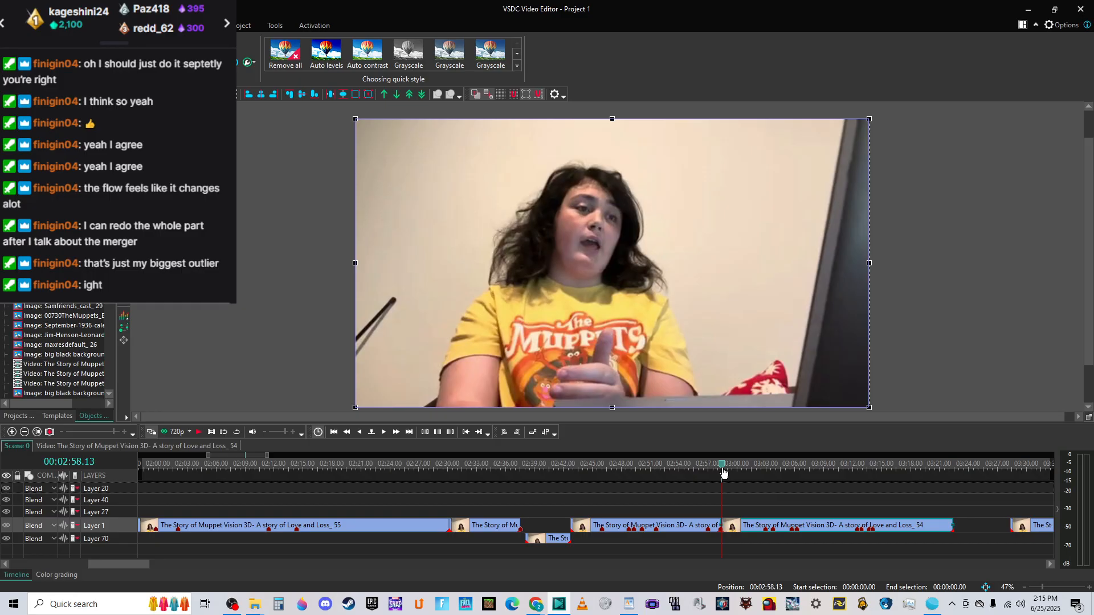
key(space)
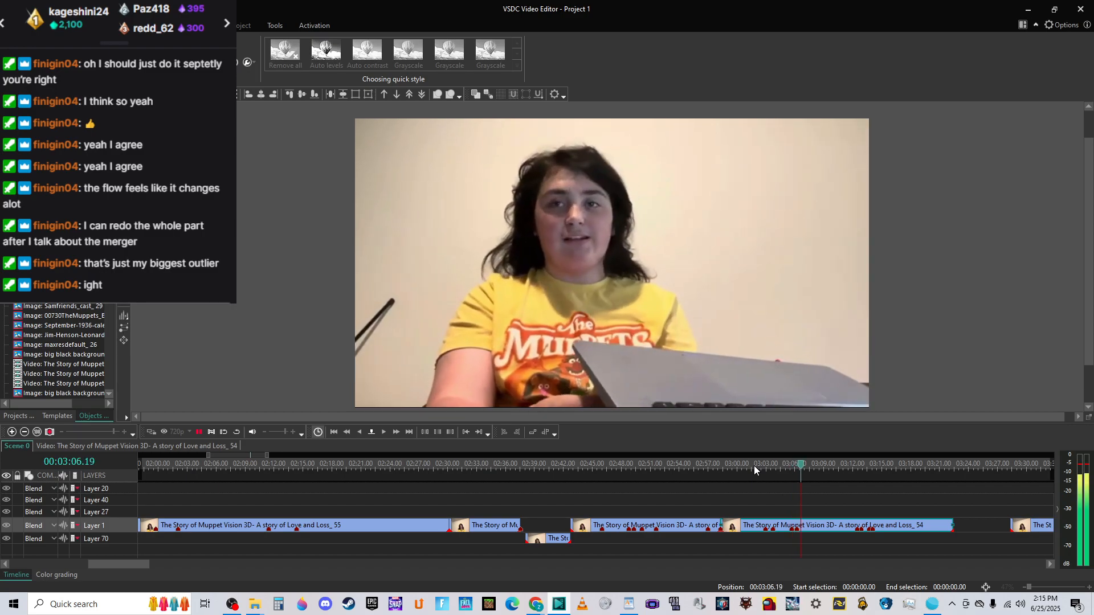
click(754, 465)
click(746, 467)
key(space)
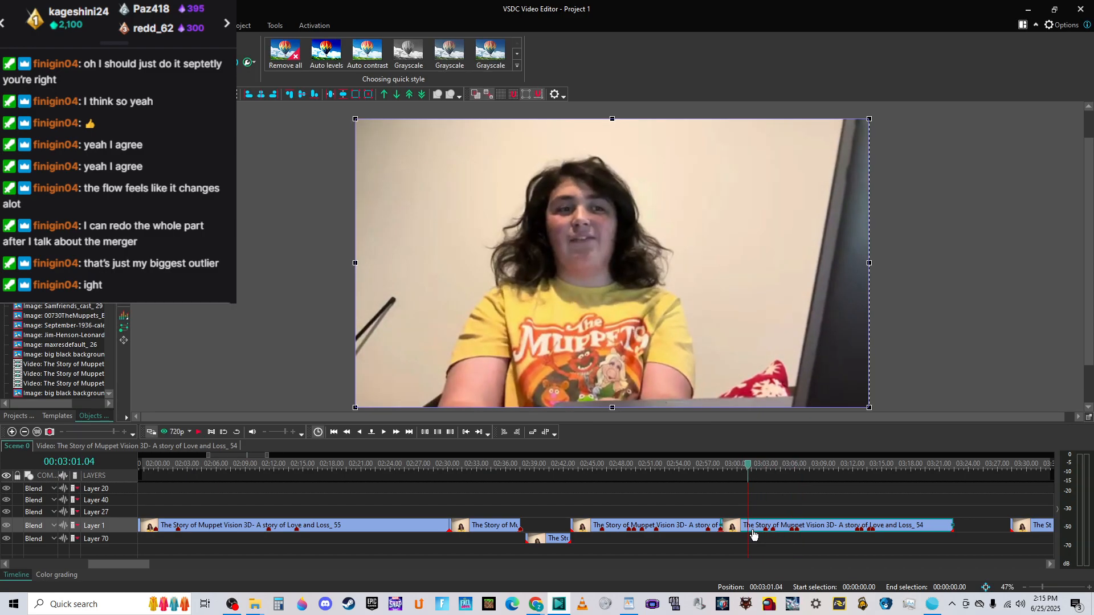
Open clip 54 for cutting and splitting and add a marker at 00:00:03.279.
right_click(753, 535)
click(819, 377)
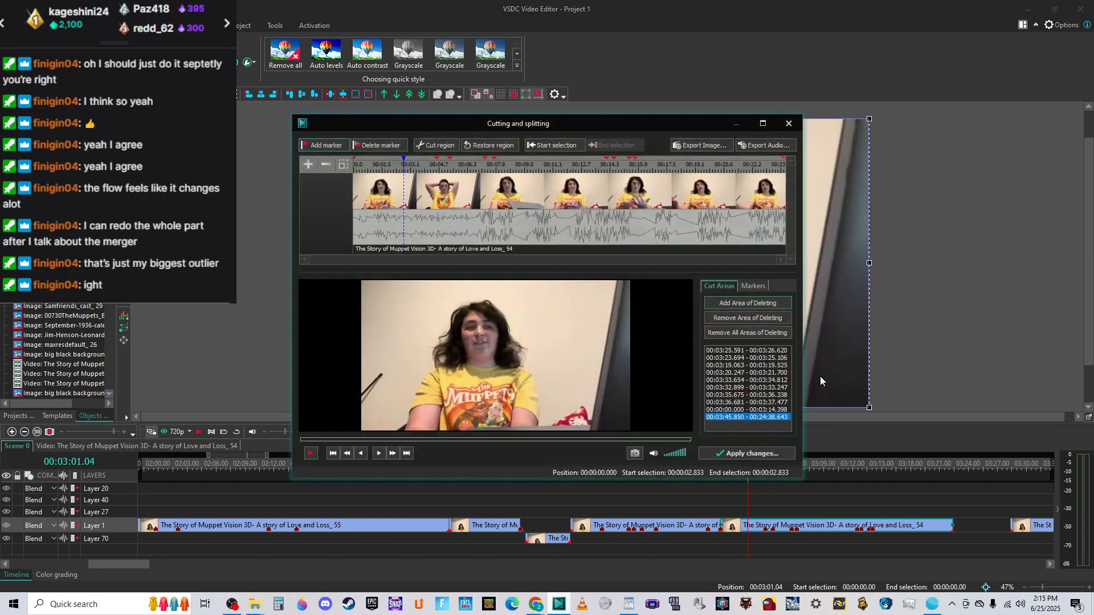
click(412, 170)
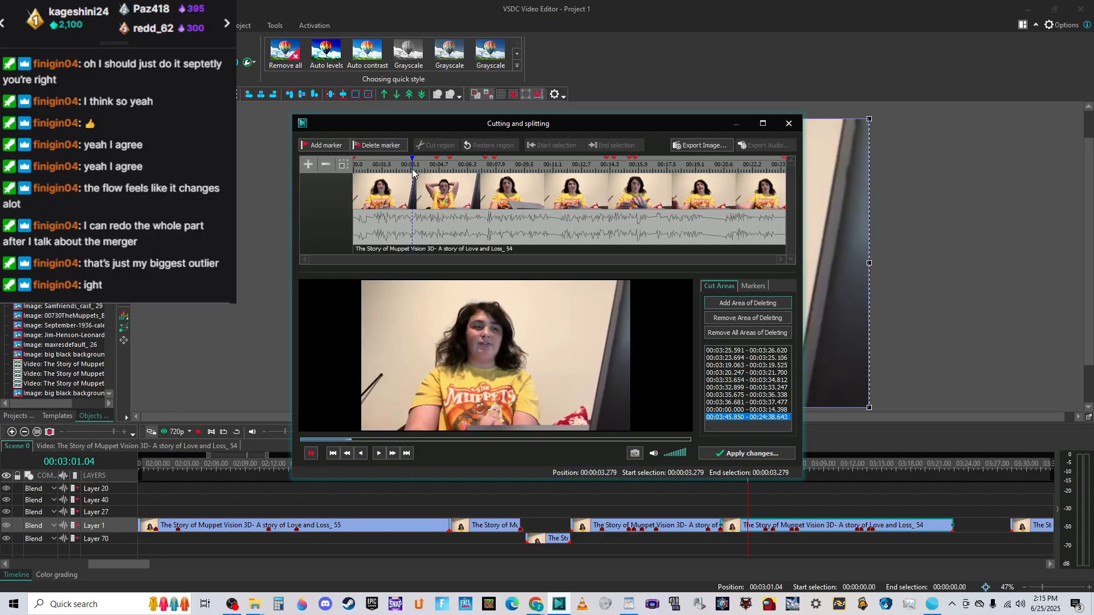
click(334, 146)
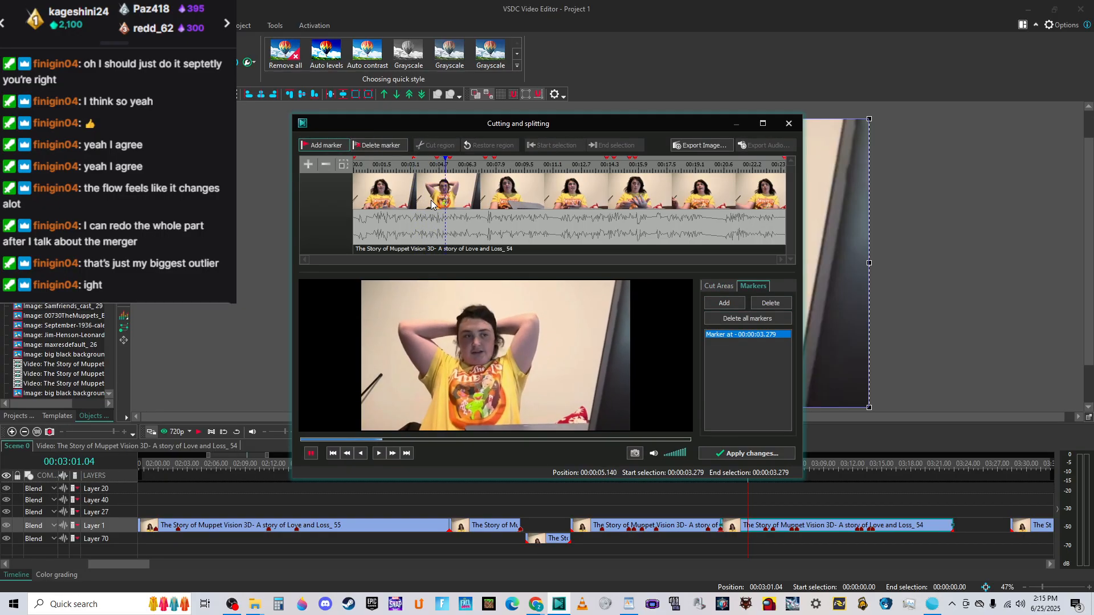
Cut the stretch from 00:00:03.289 to 00:00:05.380 out of clip 54, and maximize the Cutting and splitting window.
drag(449, 172, 413, 167)
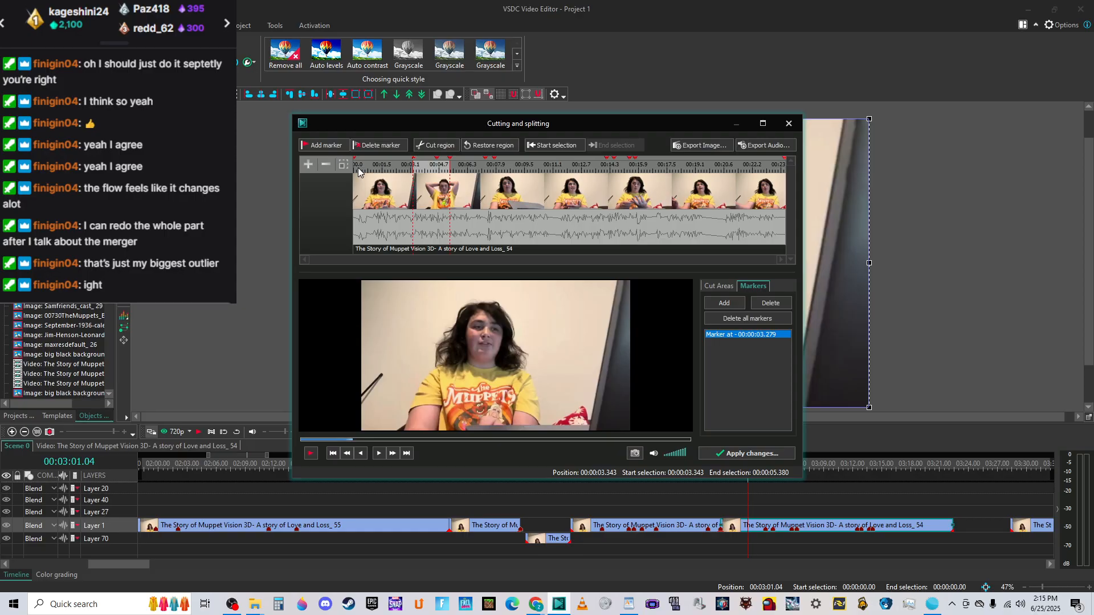
click(756, 129)
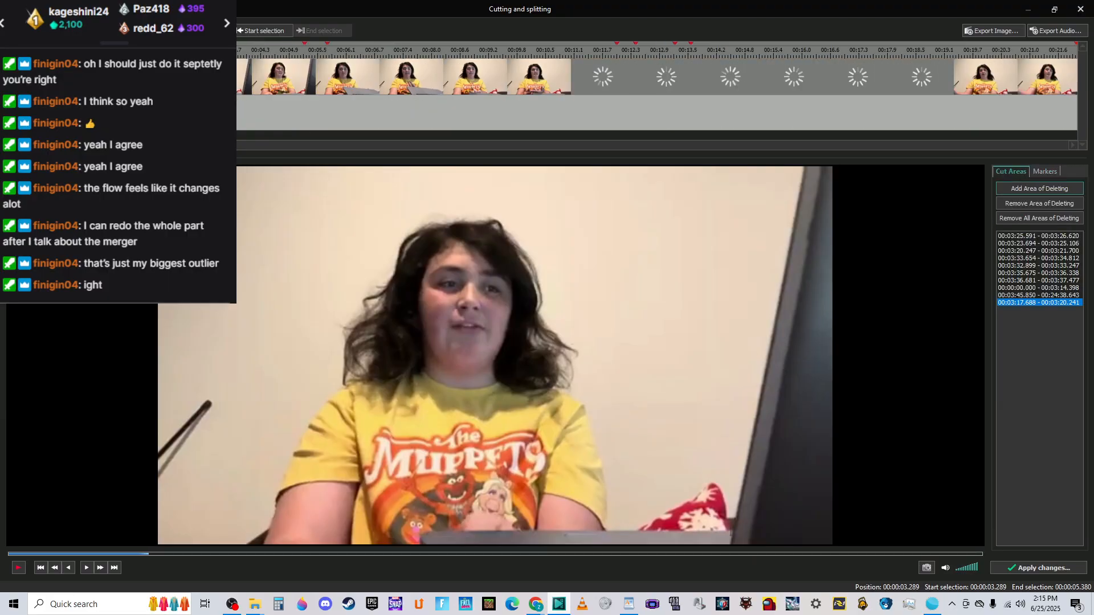
Replay clip 54 from 00:00:00.197 across the cut, and listen repeatedly around 00:00:03 to locate the leftover sound before the join.
click(10, 553)
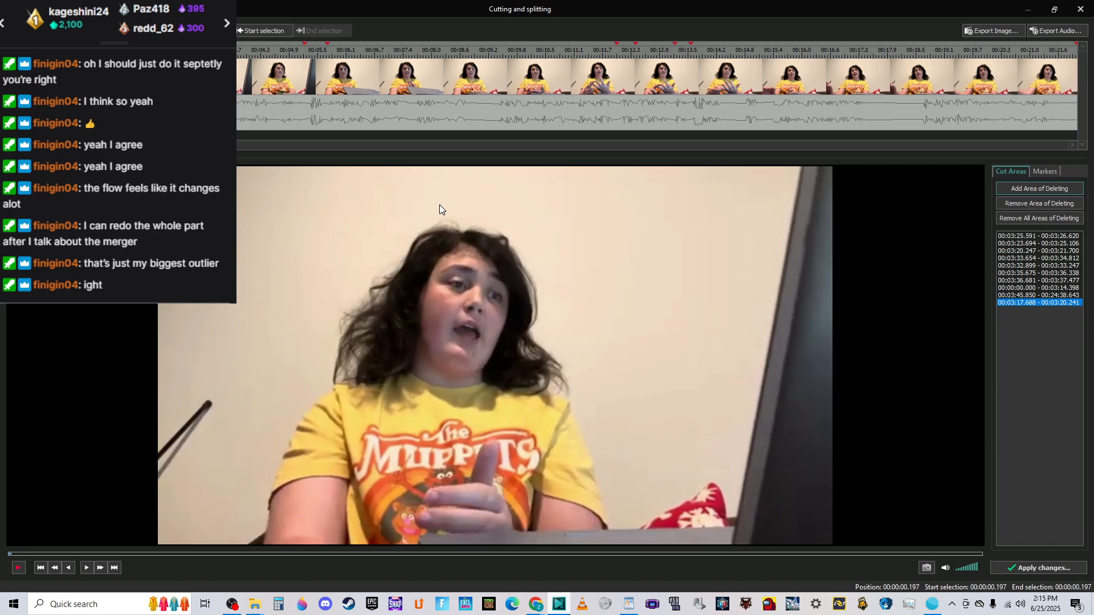
key(space)
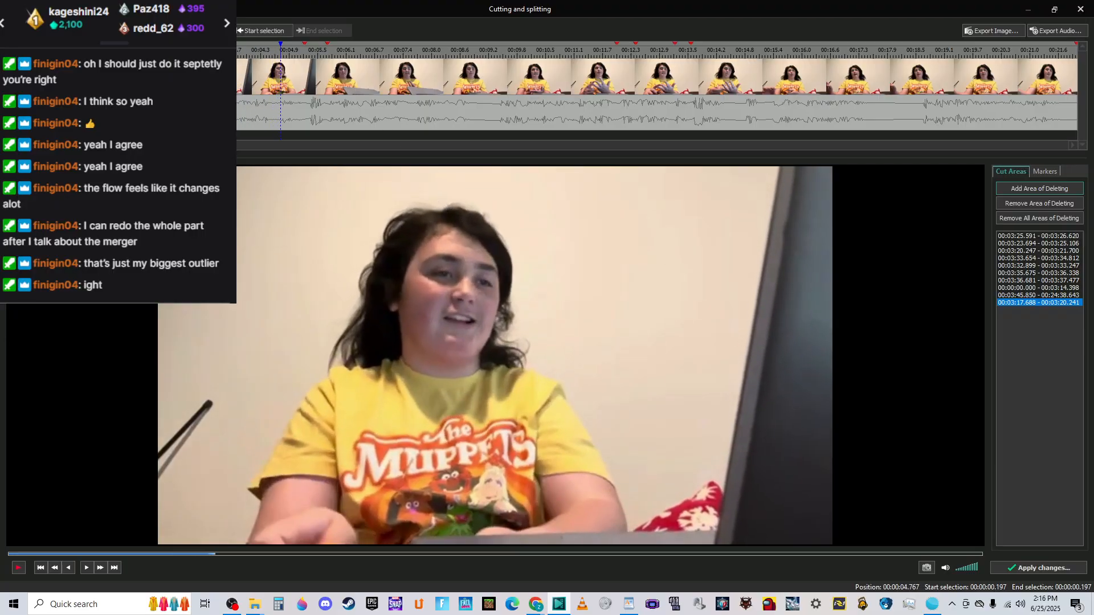
click(212, 85)
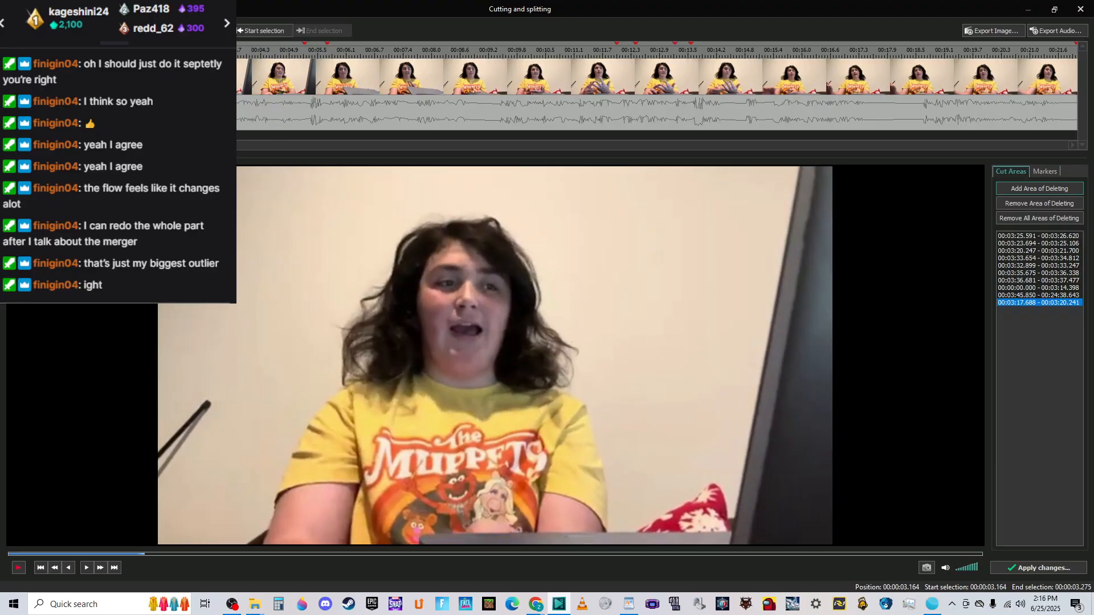
click(181, 86)
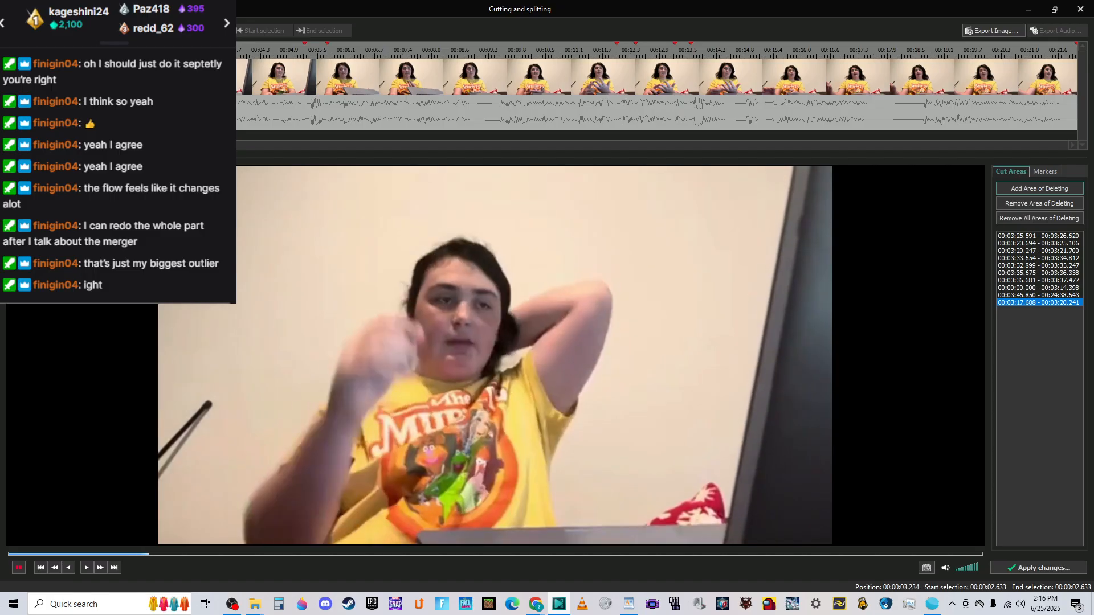
click(203, 85)
click(181, 85)
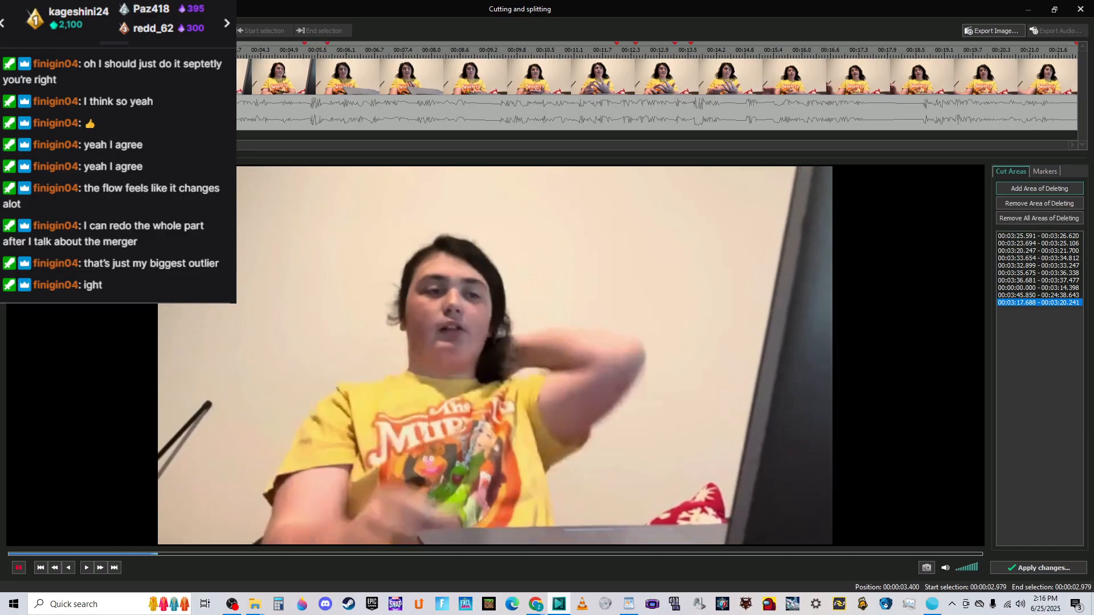
click(198, 86)
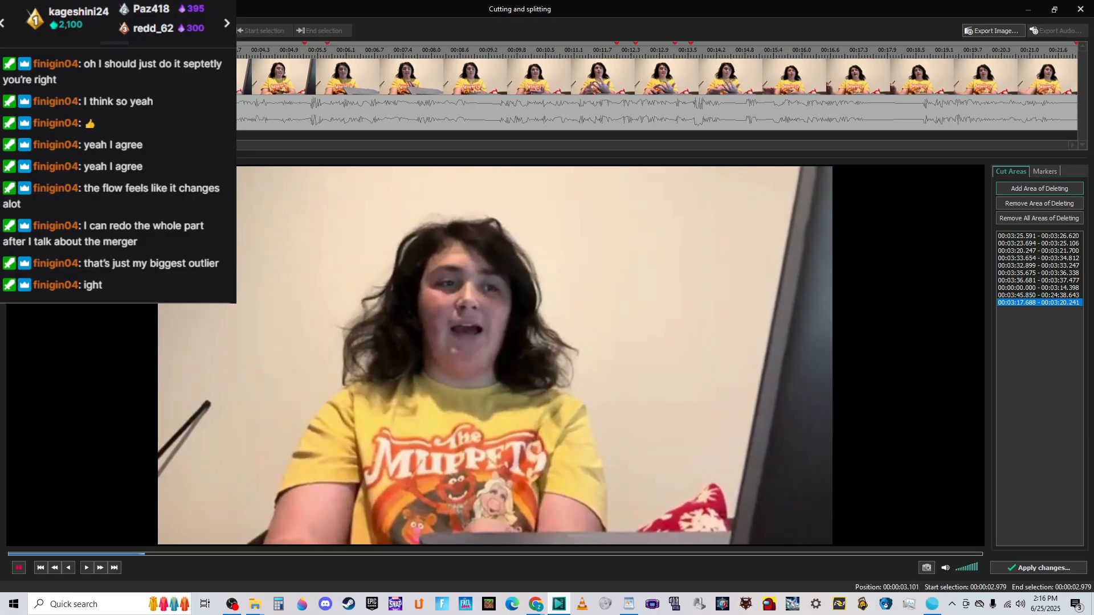
click(201, 85)
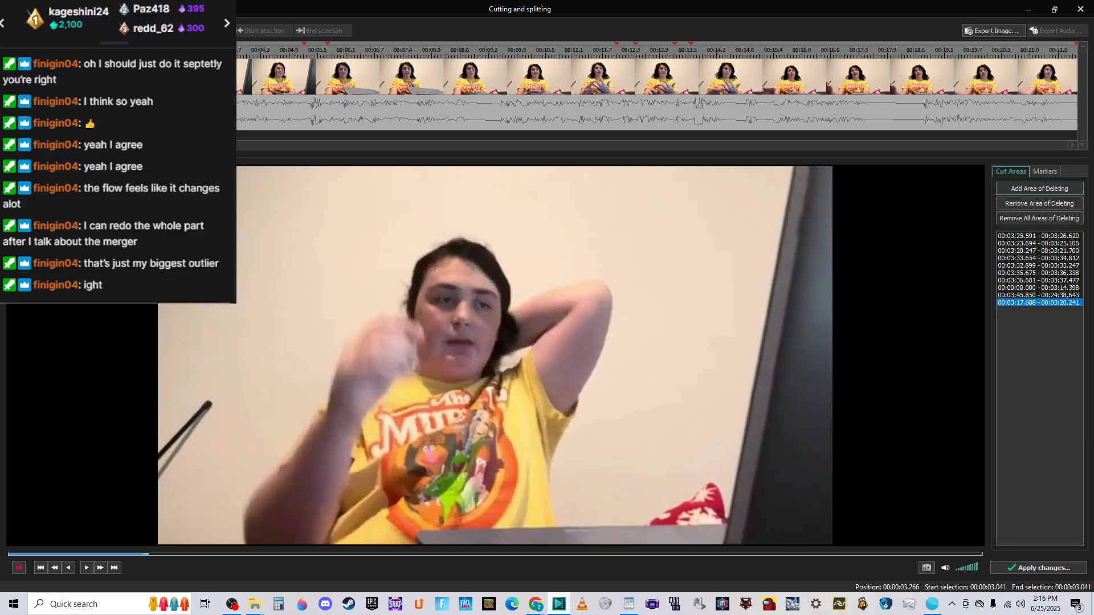
click(190, 85)
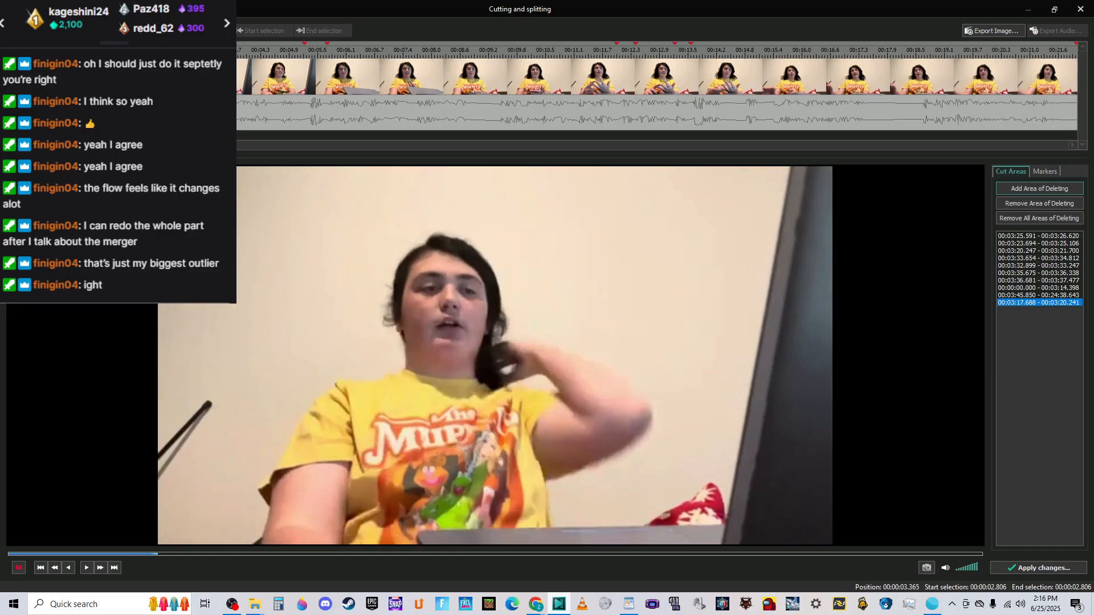
click(192, 85)
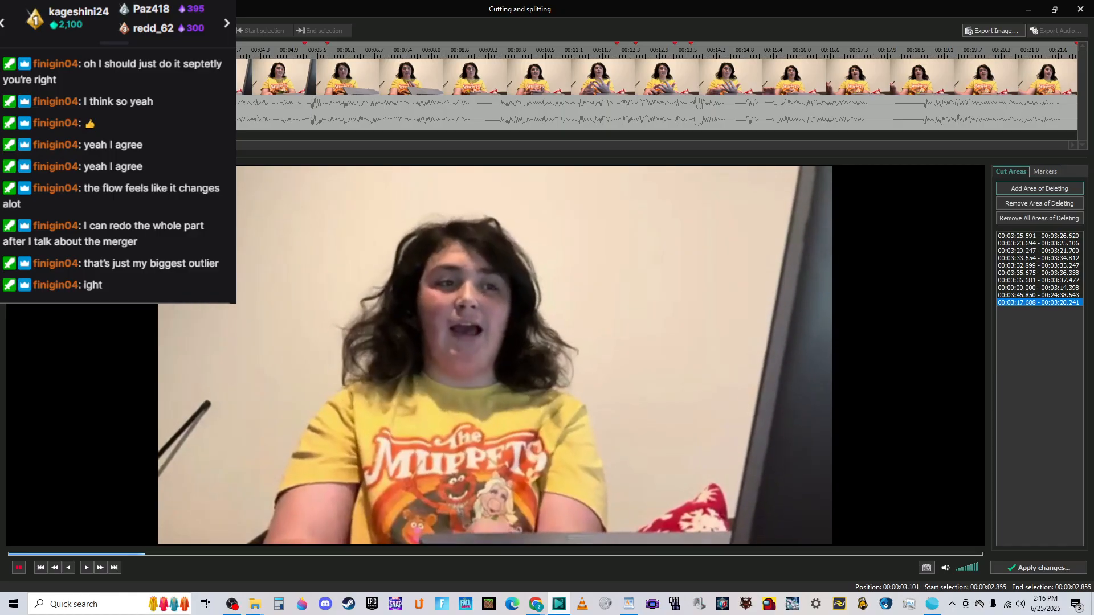
click(193, 85)
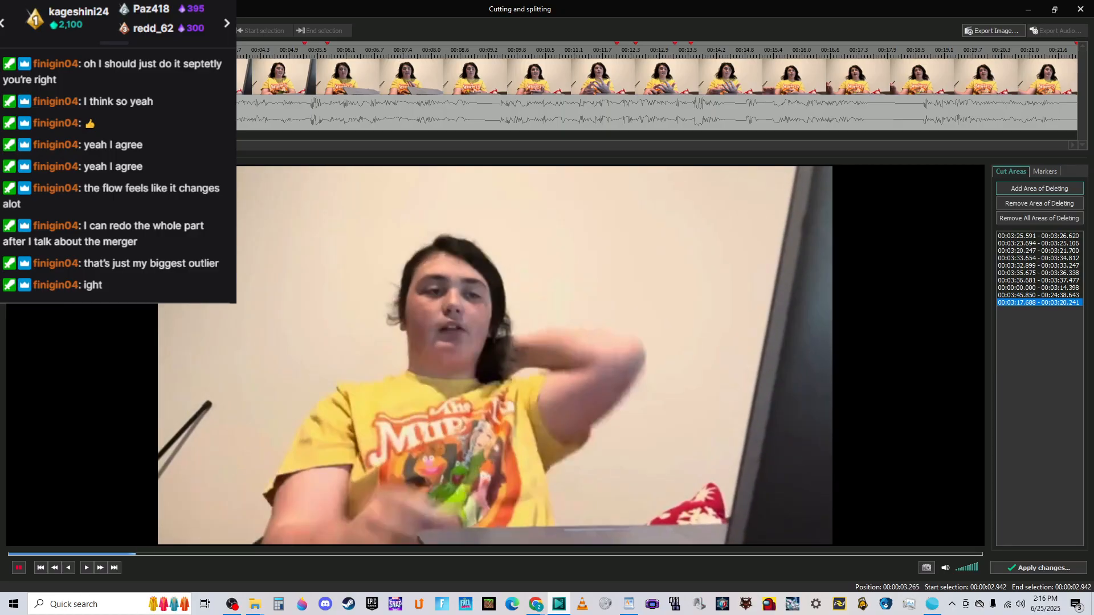
Try to cut the stretch from 00:00:02.954 to 00:00:03.275 out of clip 54.
click(192, 85)
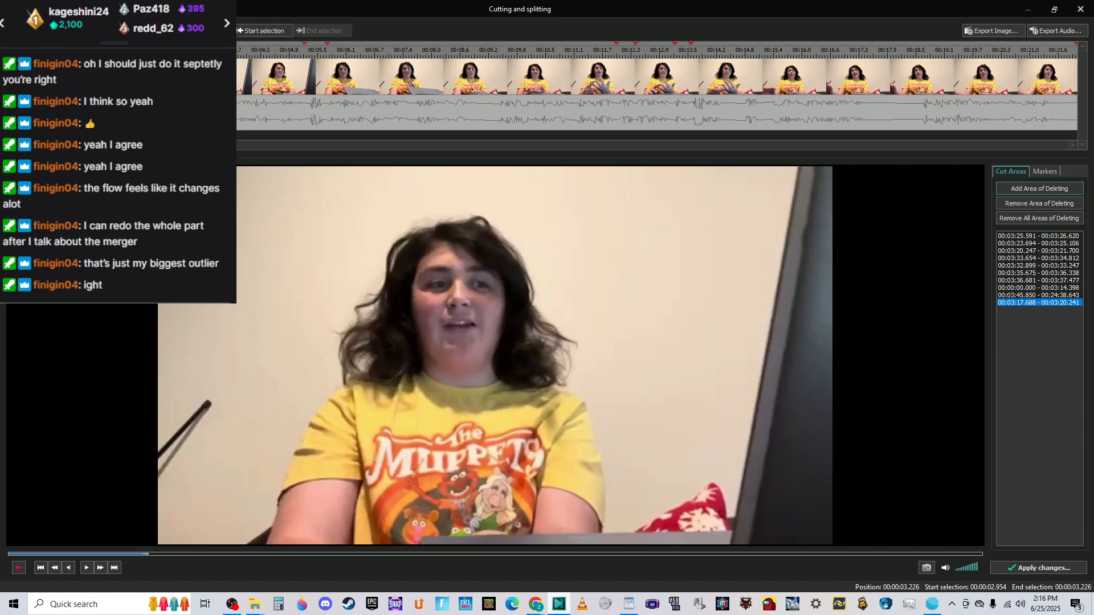
key(Right)
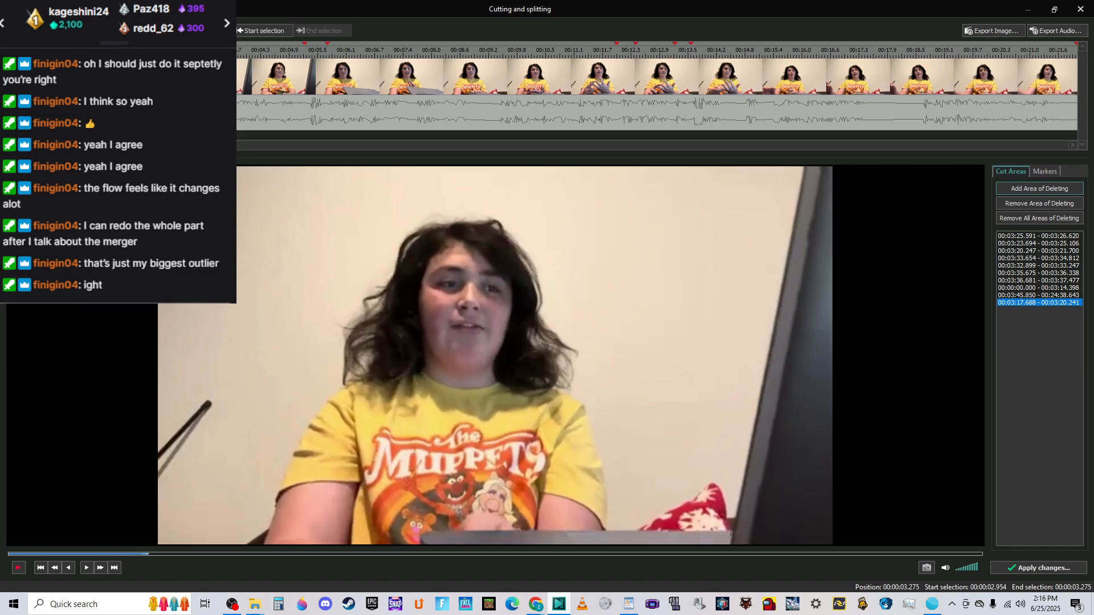
scroll(656, 85, up, 3)
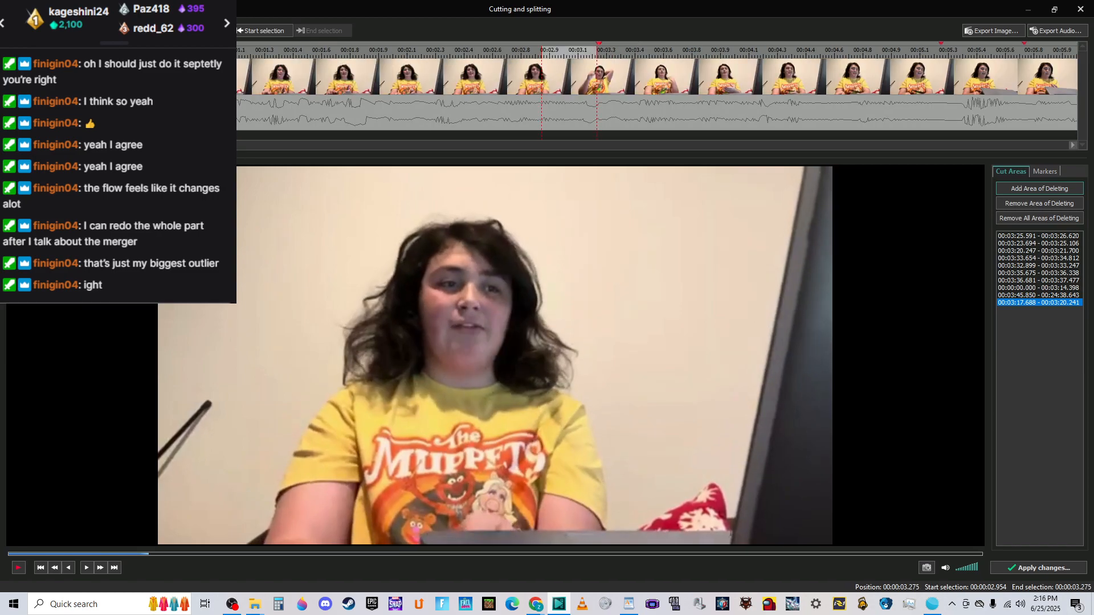
key(Delete)
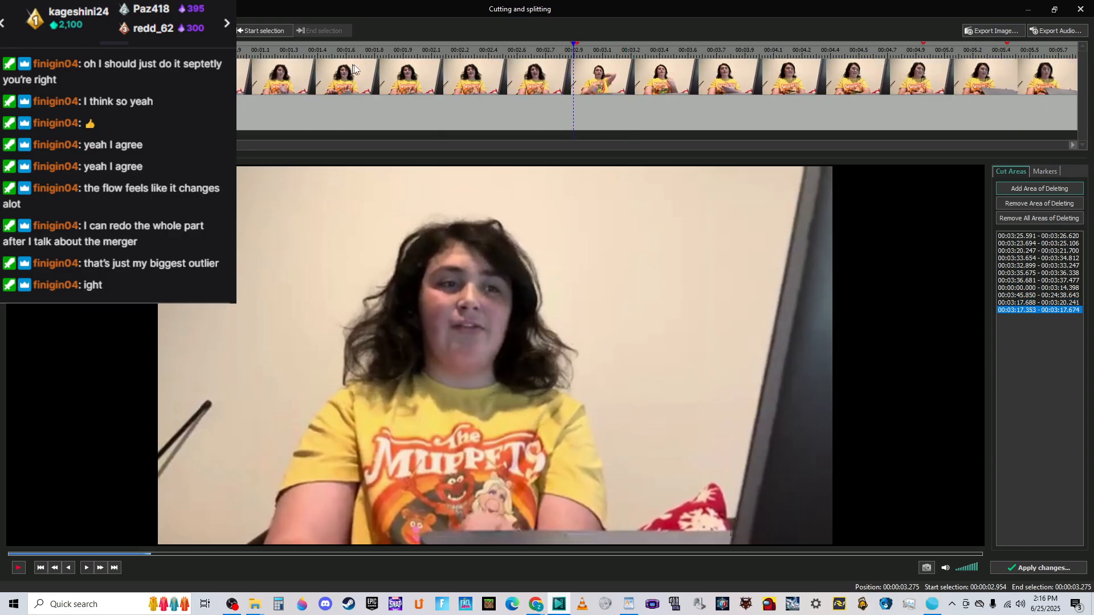
Replay clip 54 several times from its opening through the new join to judge how the shortened narration flows.
click(304, 52)
key(space)
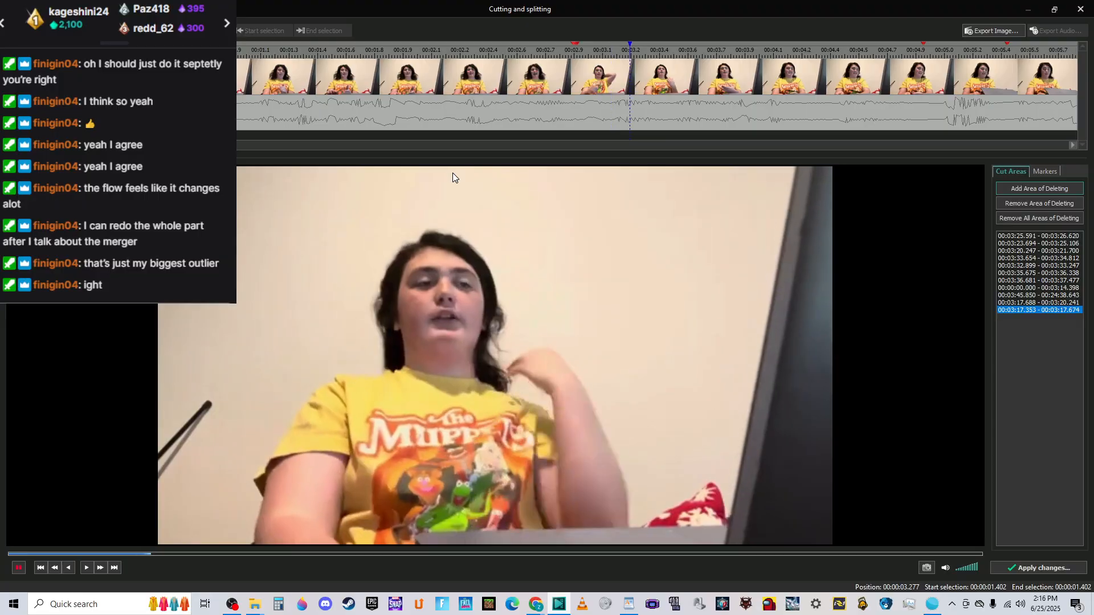
key(space)
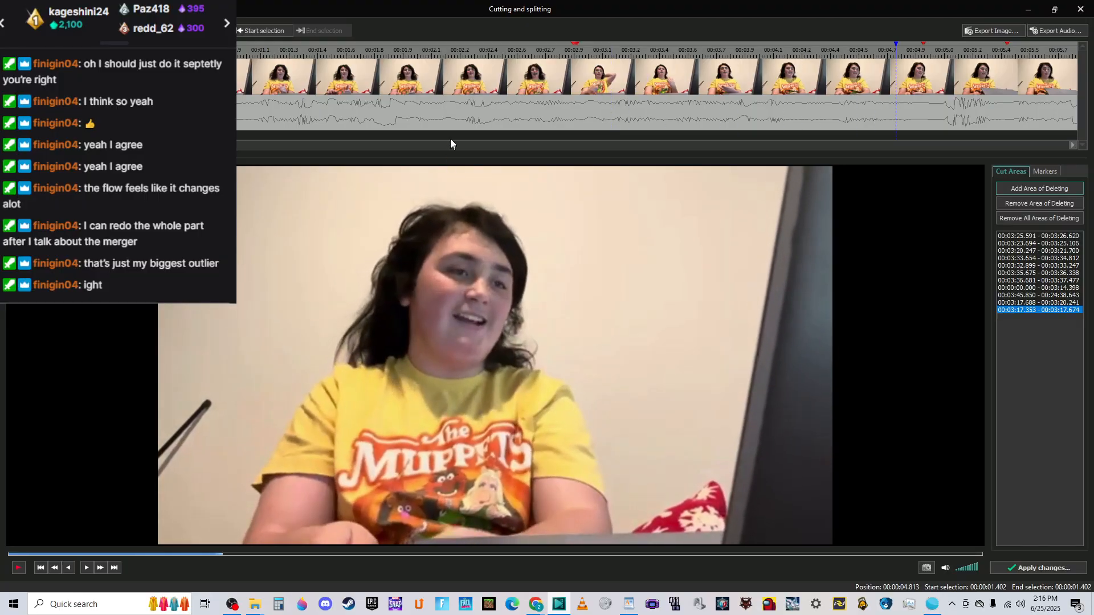
click(255, 48)
key(space)
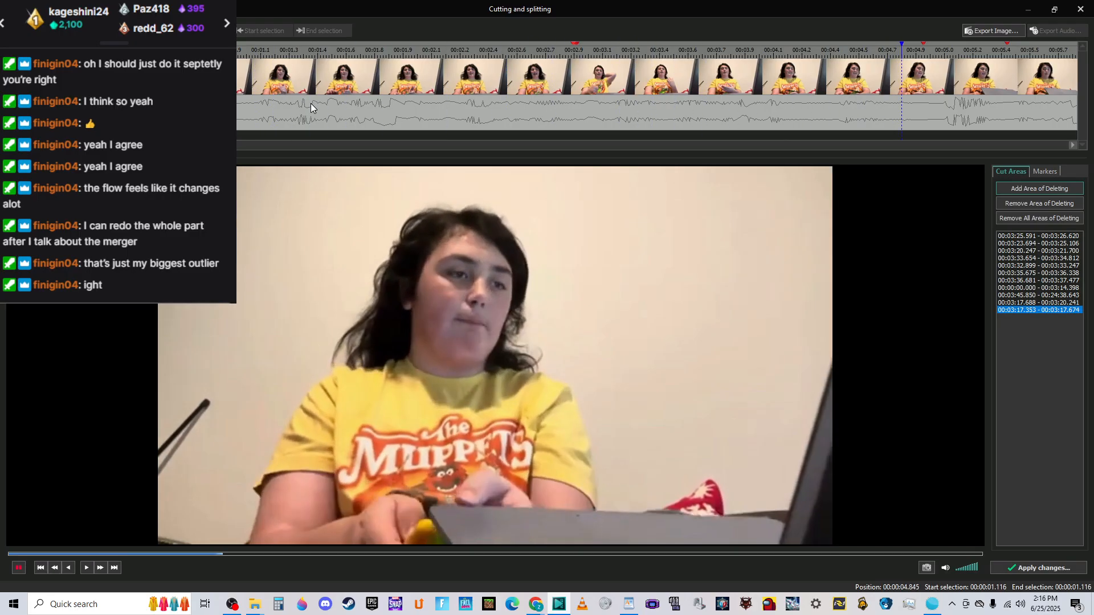
key(space)
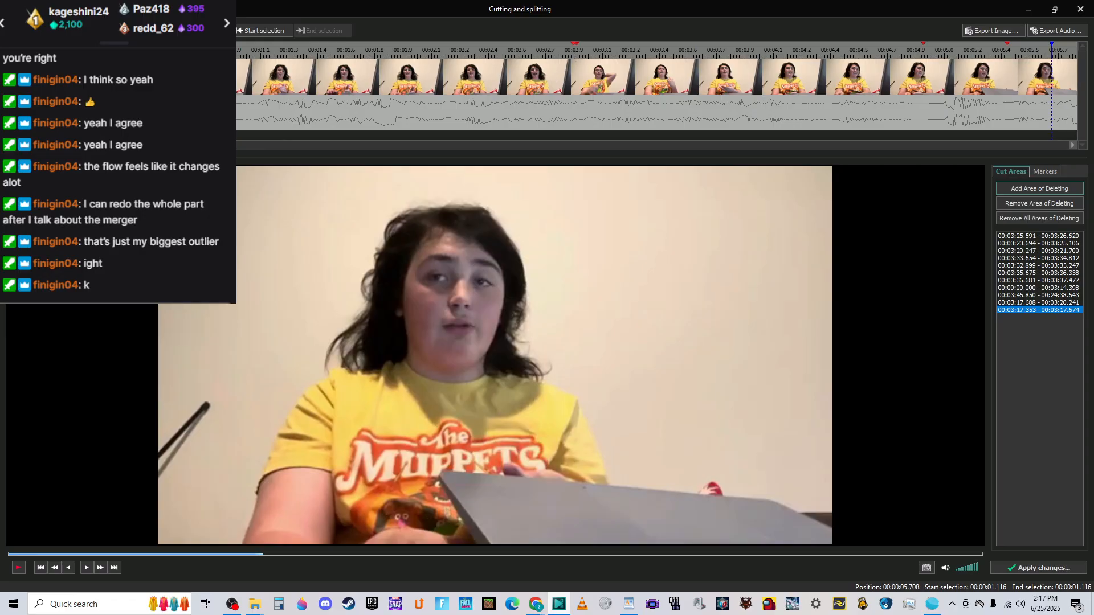
key(Home)
key(space)
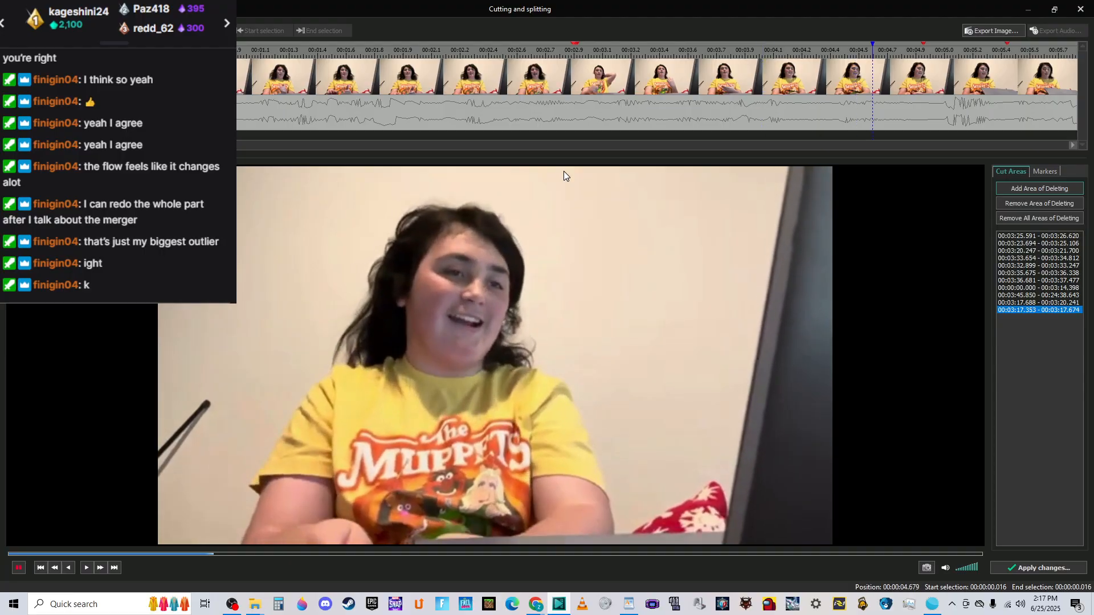
key(space)
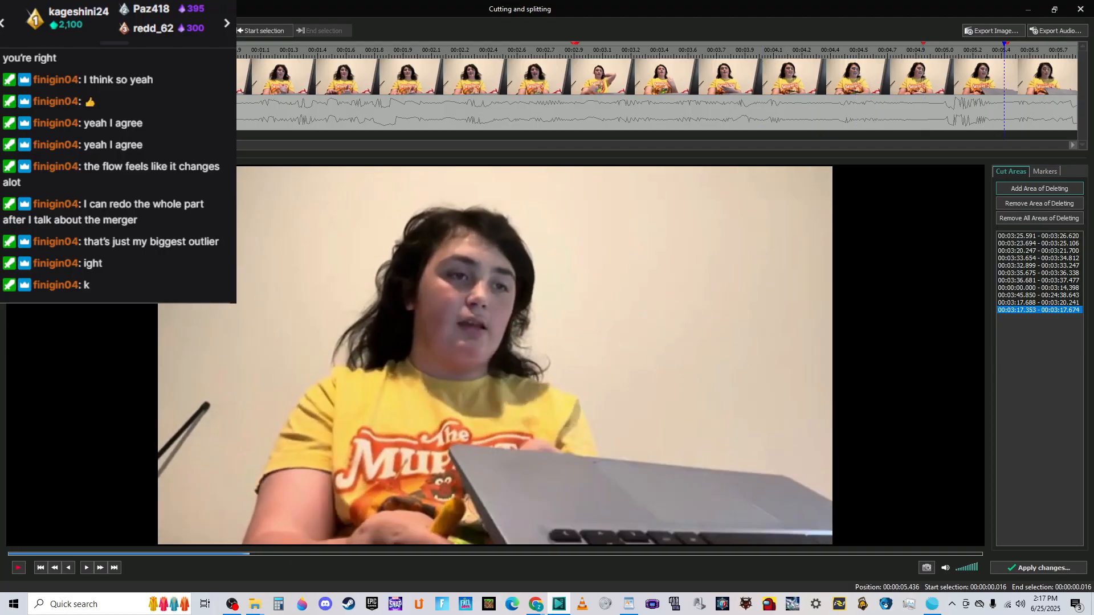
key(Home)
key(space)
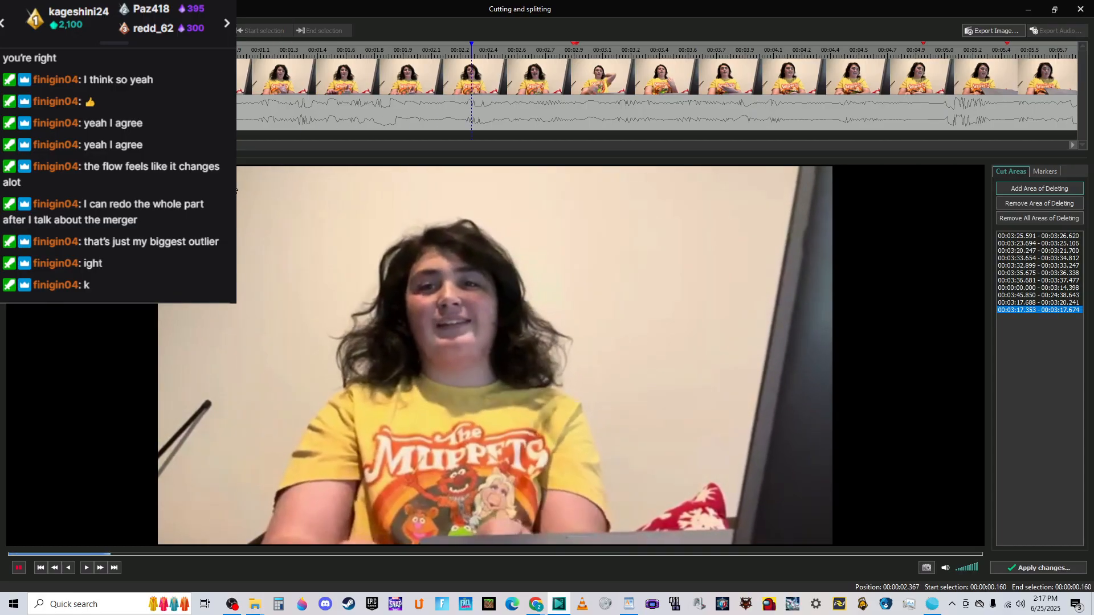
key(space)
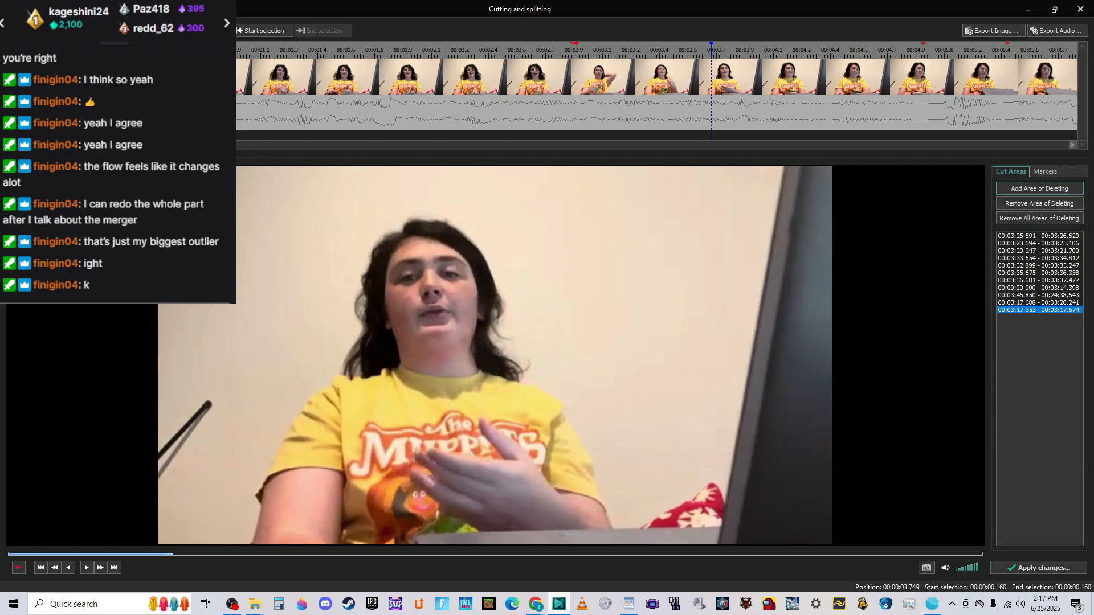
Undo the last two cuts in clip 54 and replay the restored passage from 00:00:02.258.
key(Delete)
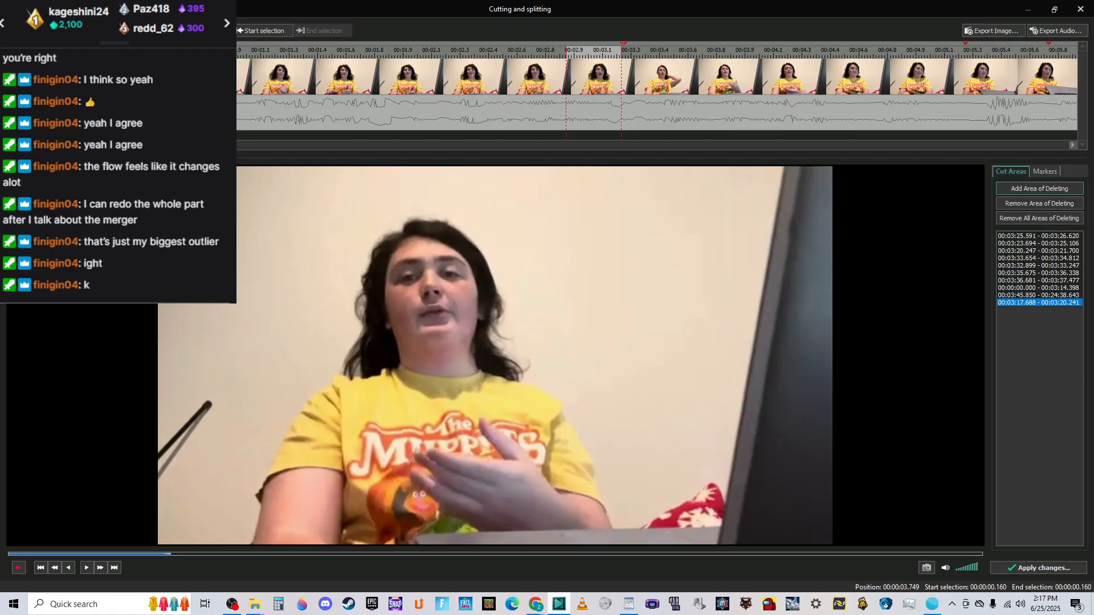
key(Delete)
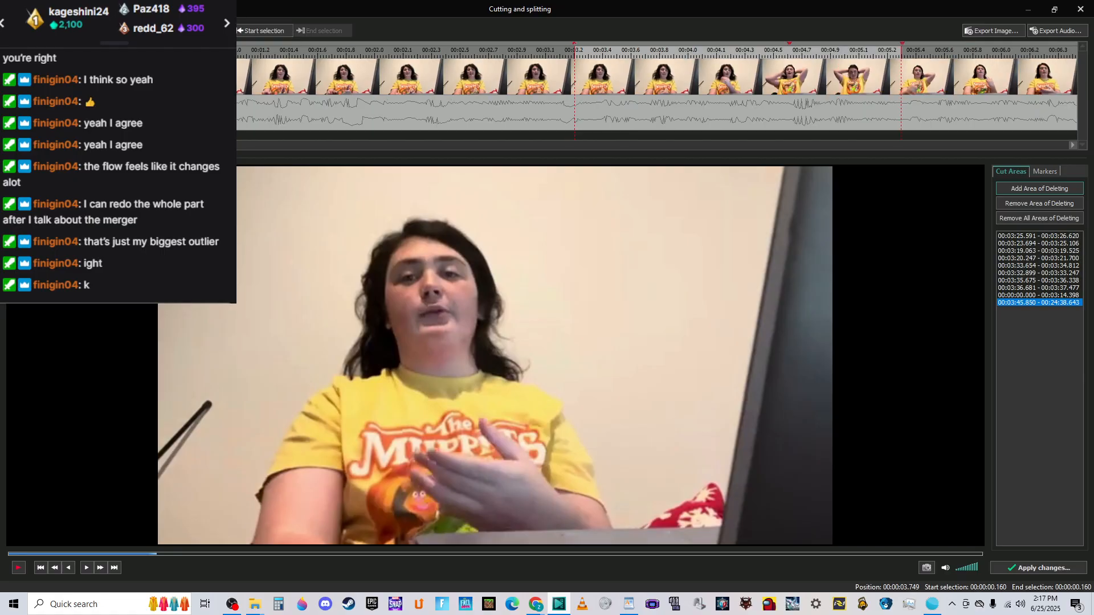
click(413, 50)
key(space)
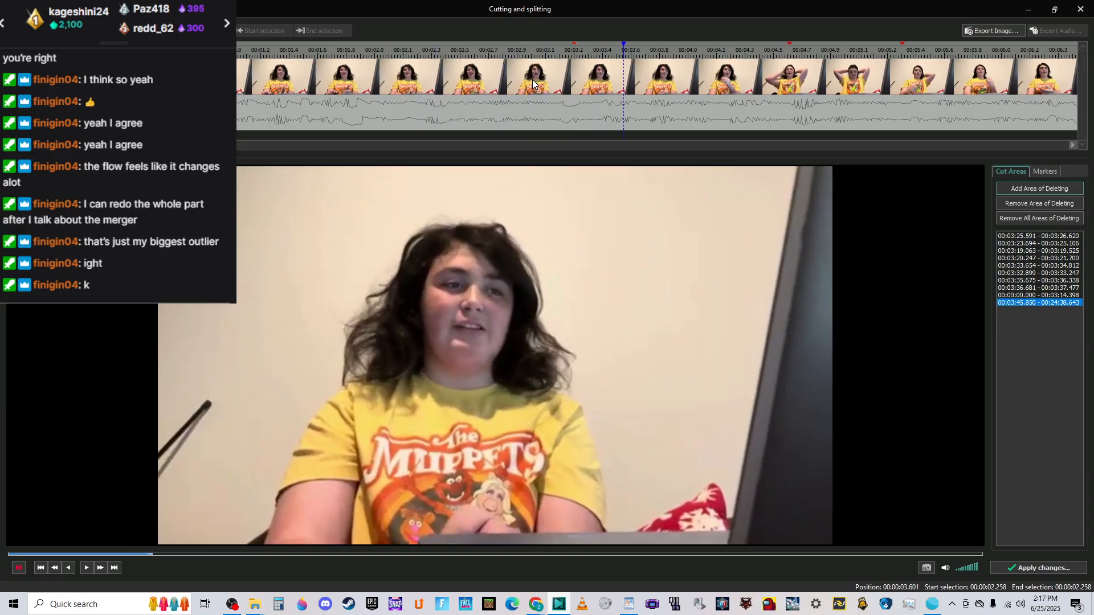
Find where the phrase ends in clip 54 and add a marker at 00:00:03.094.
click(567, 49)
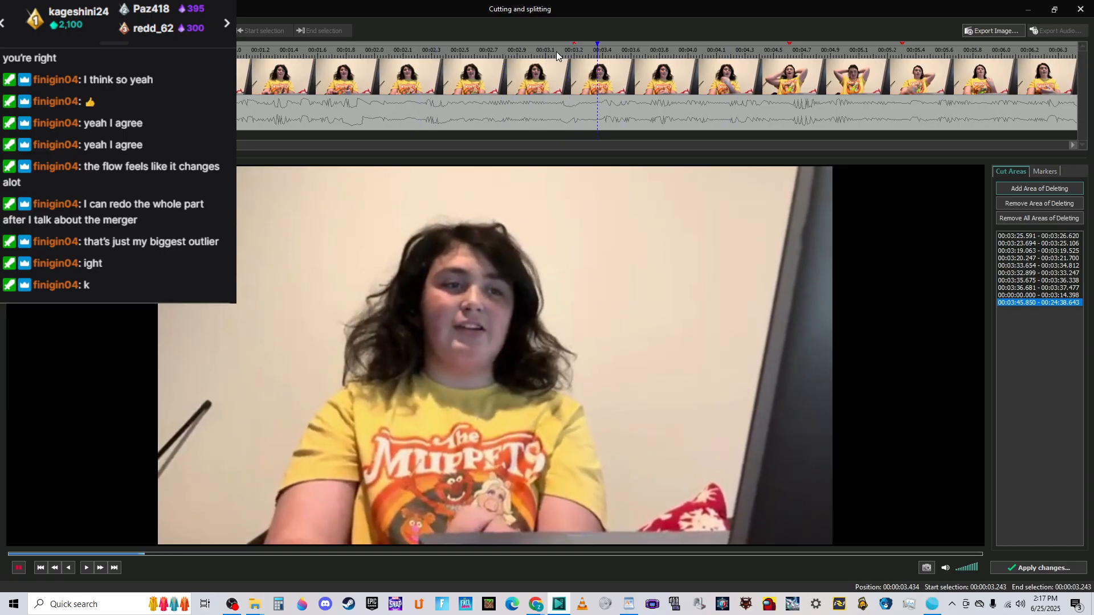
click(545, 52)
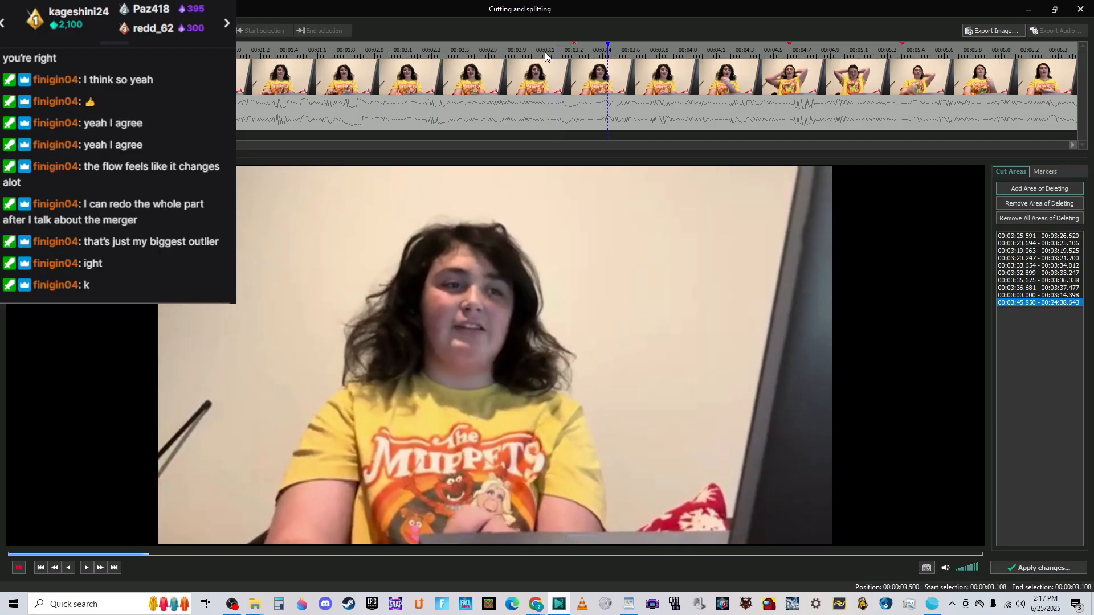
click(544, 52)
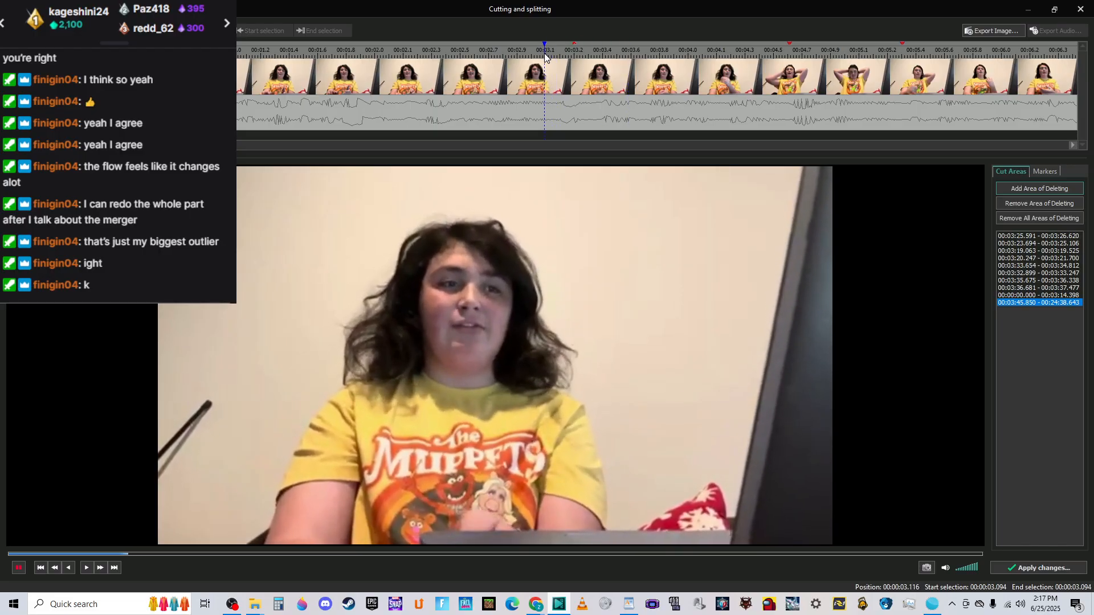
click(545, 53)
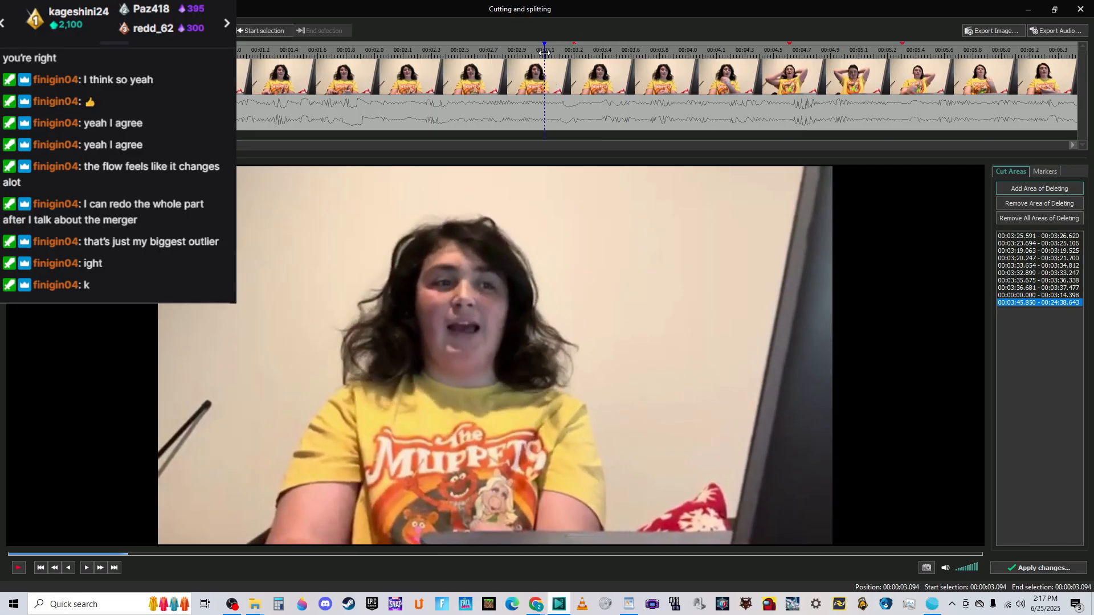
key(m)
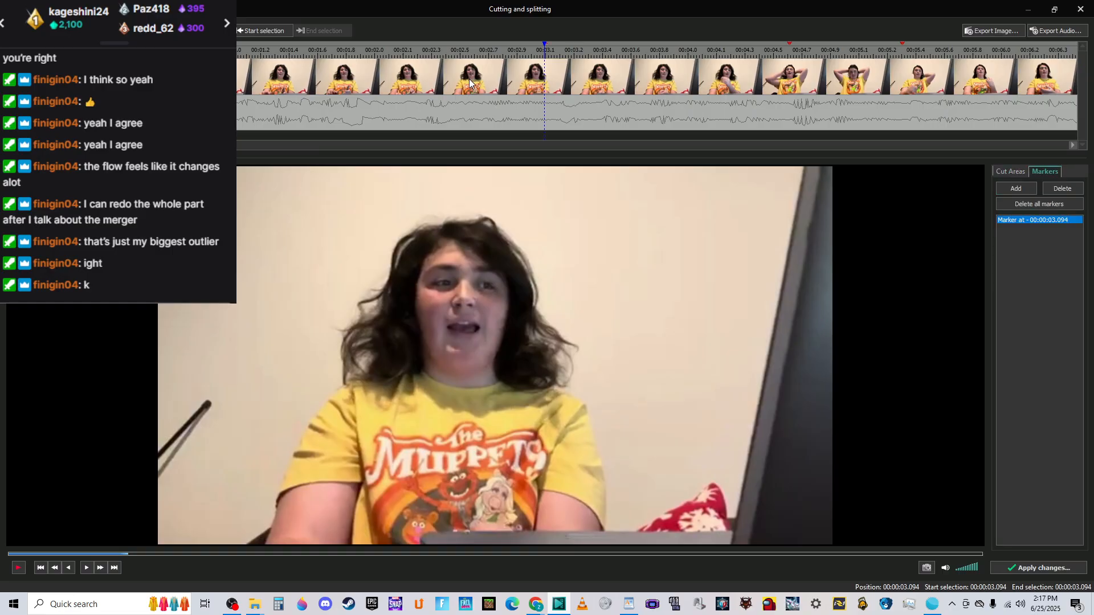
Cut the stretch from 00:00:03.094 to 00:00:05.301 out of clip 54, and replay the join from 00:00:00.987.
click(456, 52)
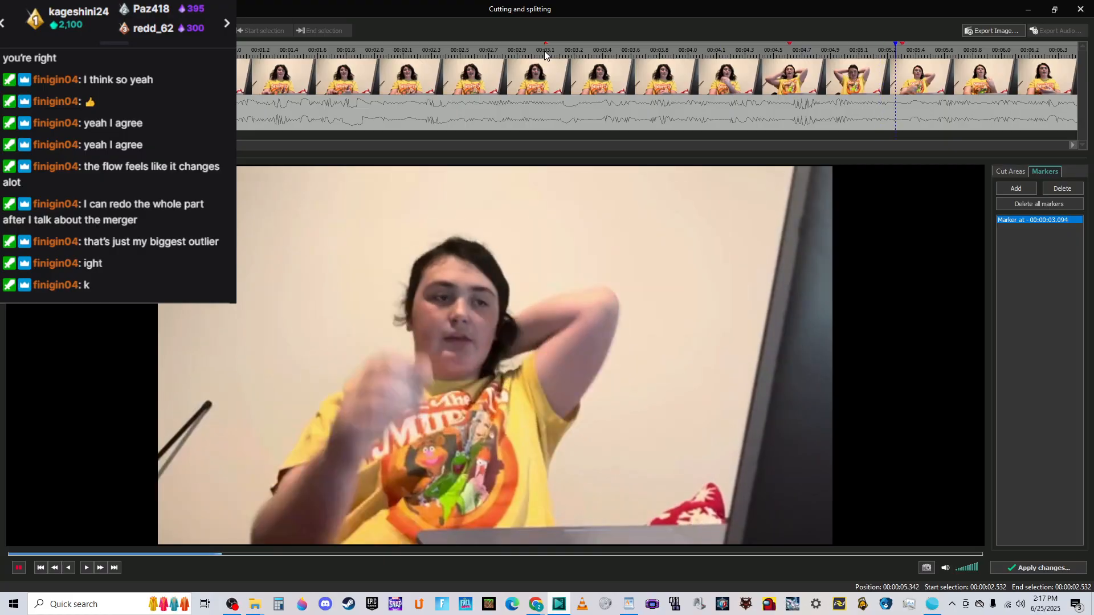
click(912, 57)
click(890, 52)
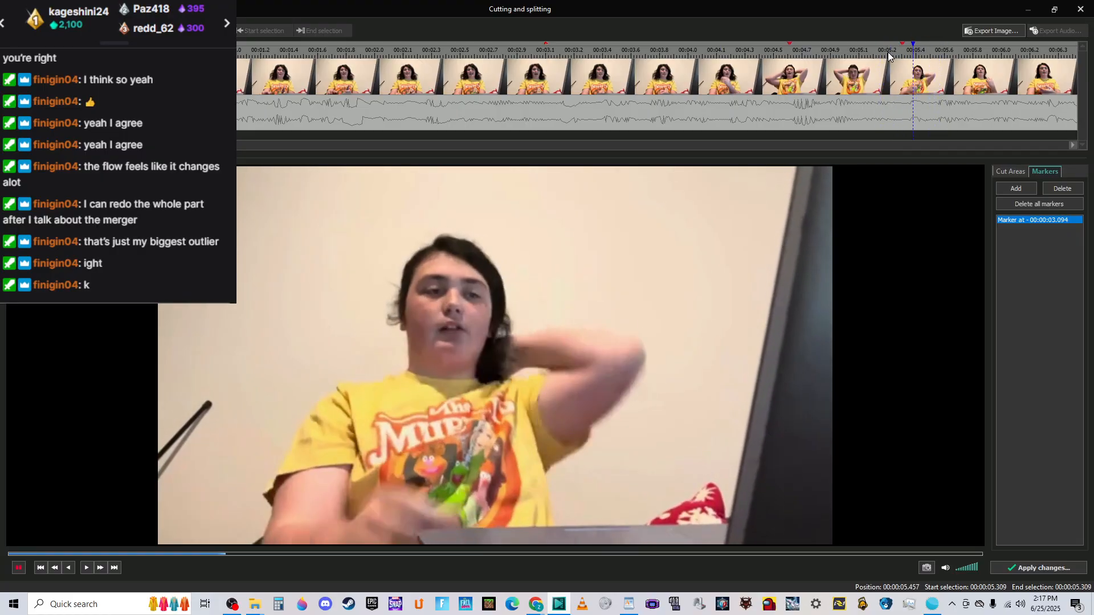
click(887, 53)
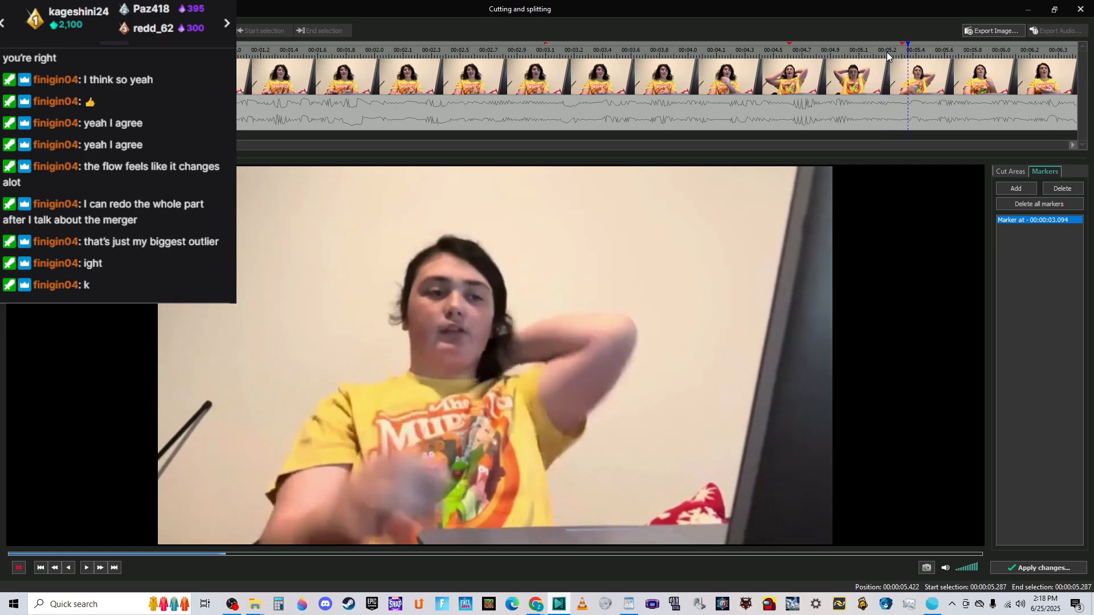
click(889, 52)
drag(889, 53, 544, 55)
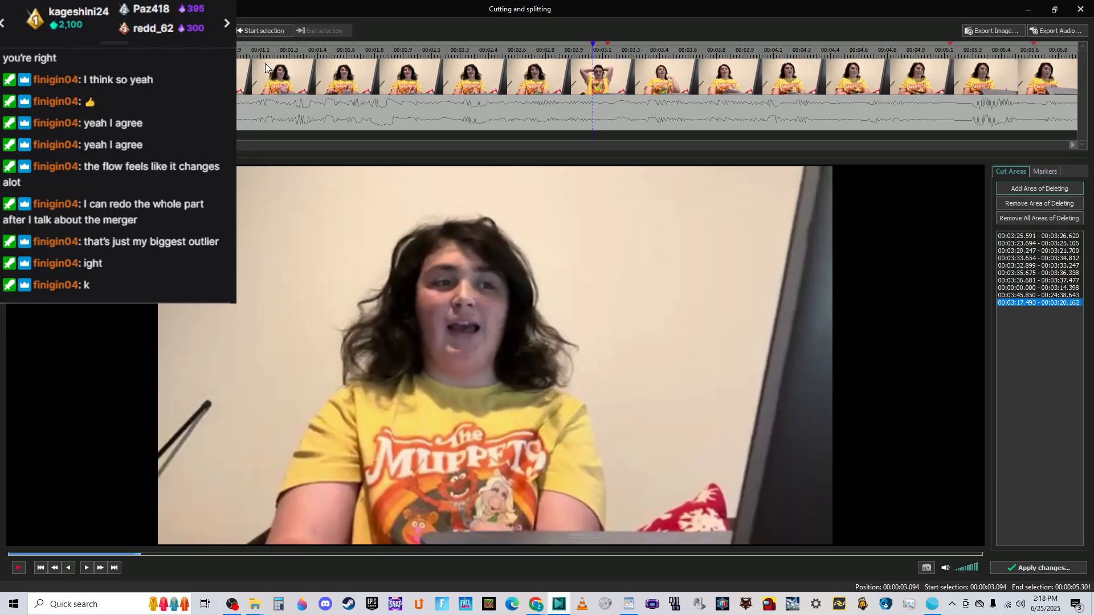
click(231, 53)
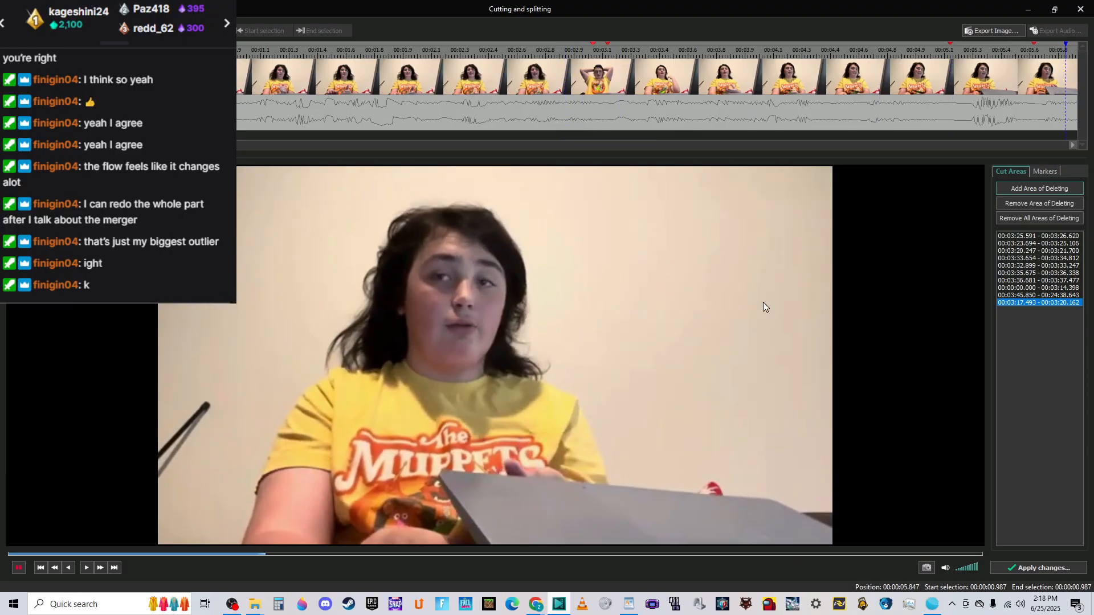
Apply the cuts to clip 54, change the object's duration to match, and replay the timeline from about 00:02:57 through the clip.
click(1017, 568)
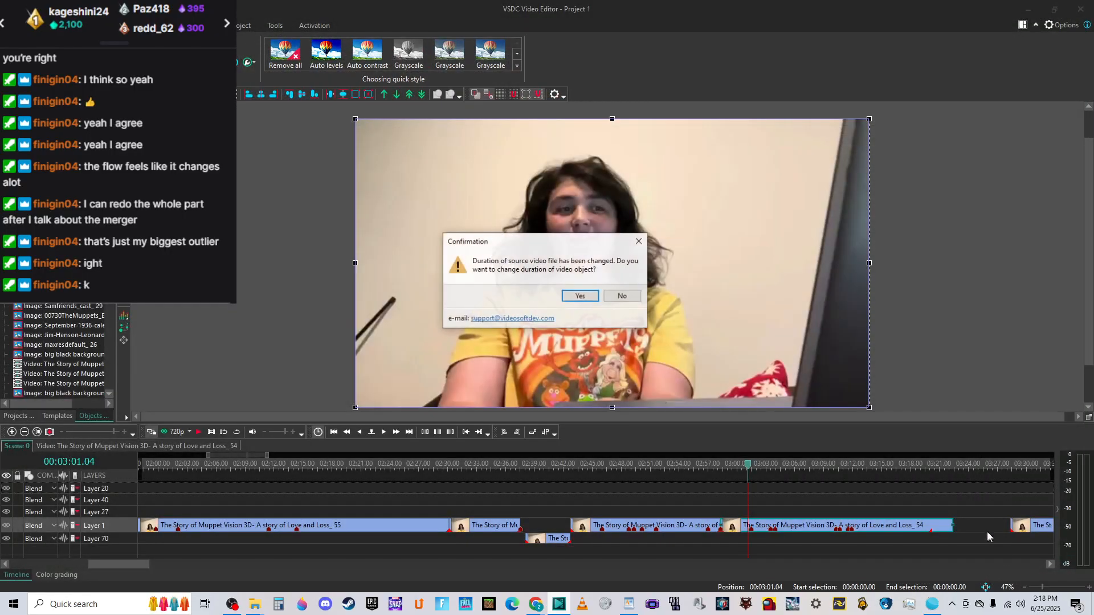
click(584, 295)
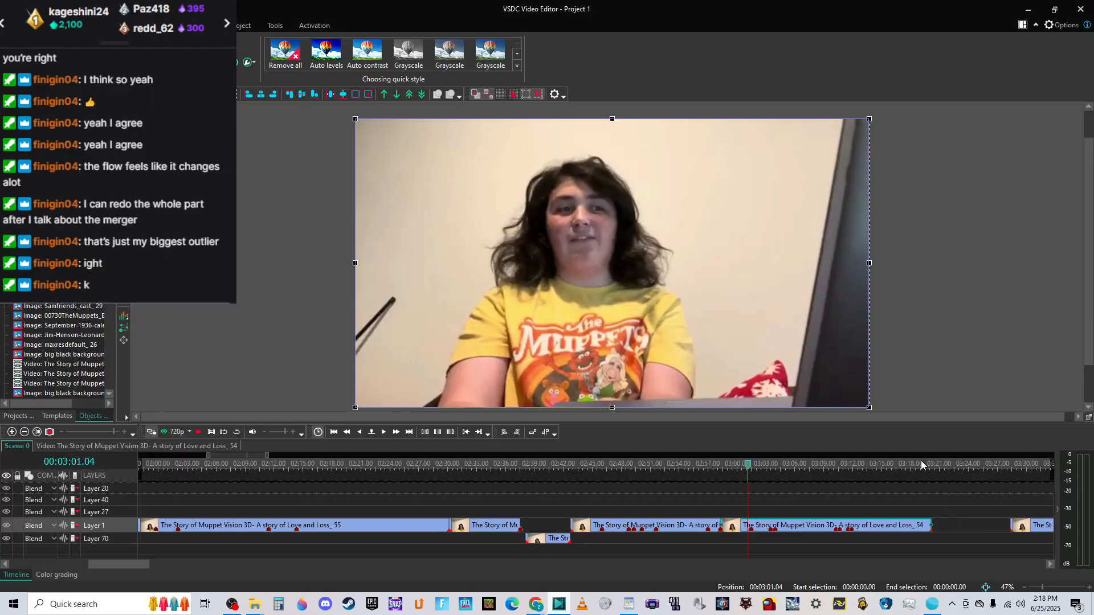
click(717, 464)
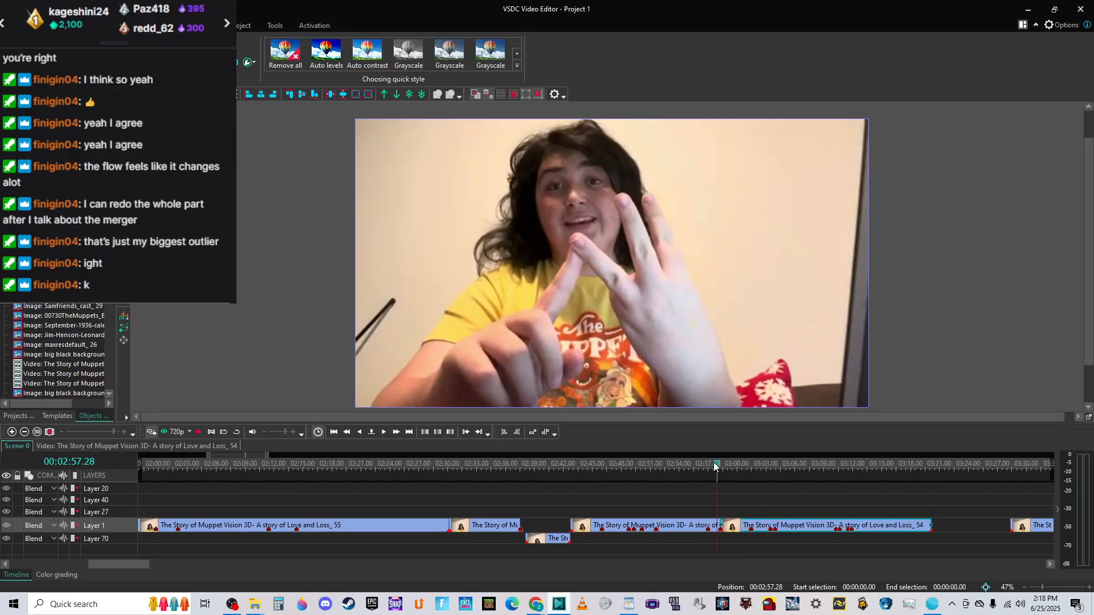
key(space)
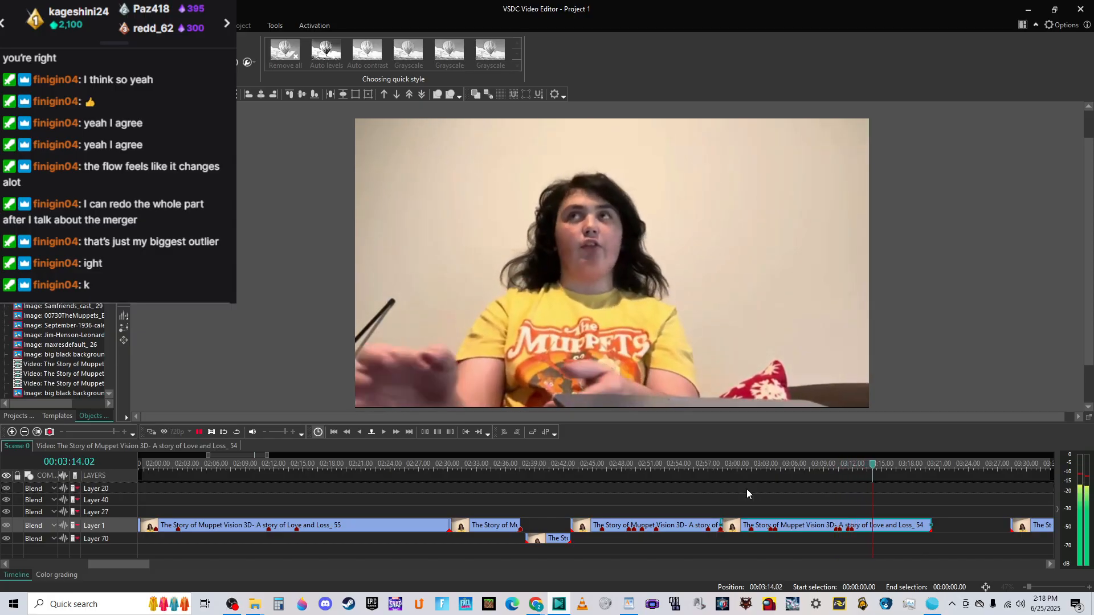
key(space)
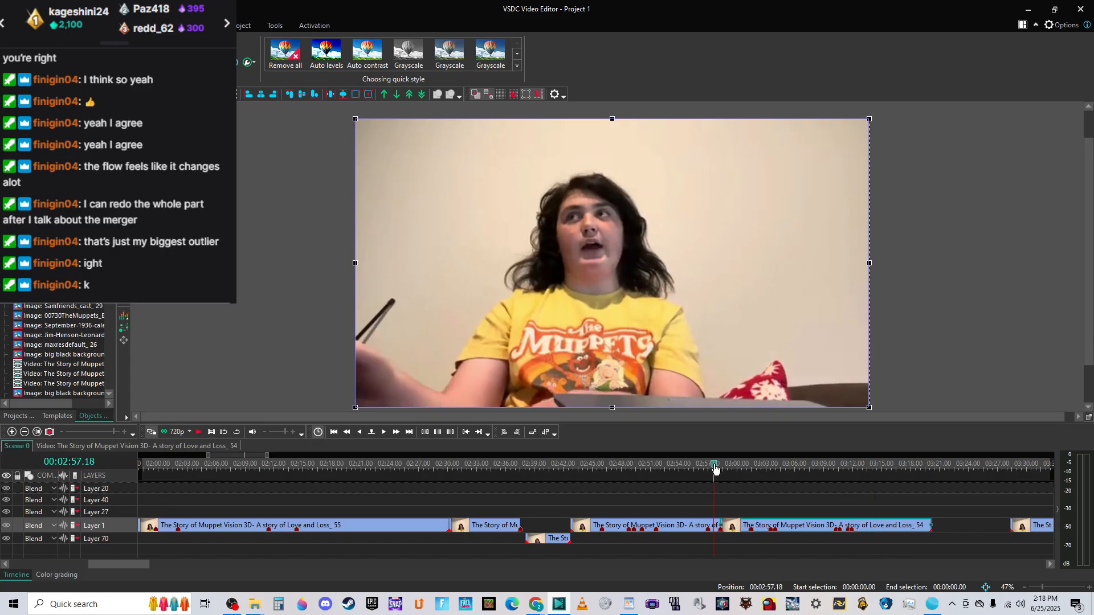
key(space)
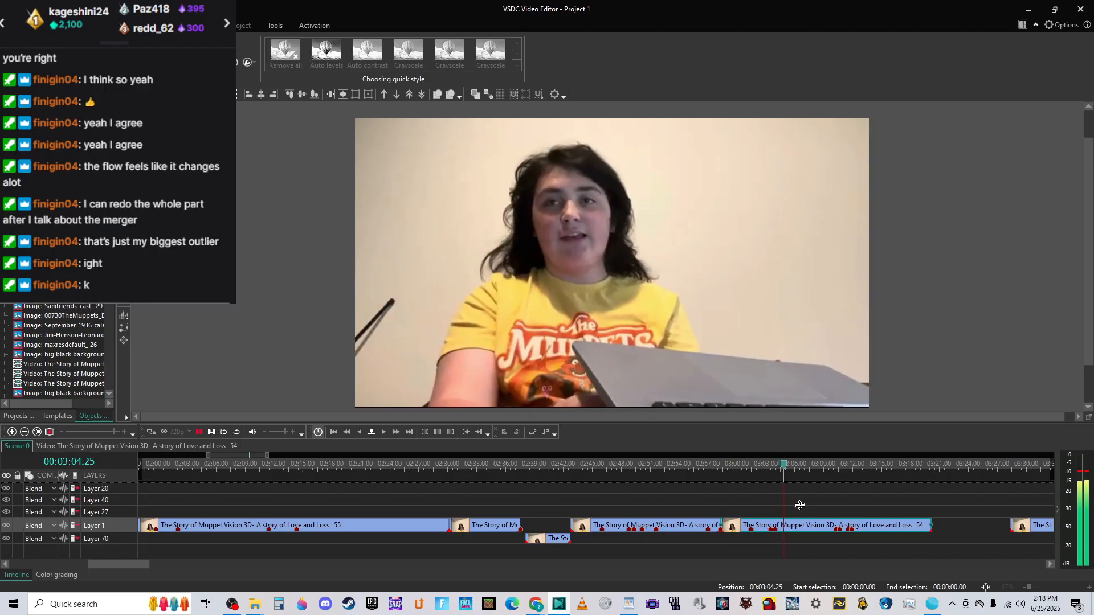
Replay the passage around 00:03:03 on the timeline and reopen clip 54 for cutting and splitting in a maximized window.
click(774, 463)
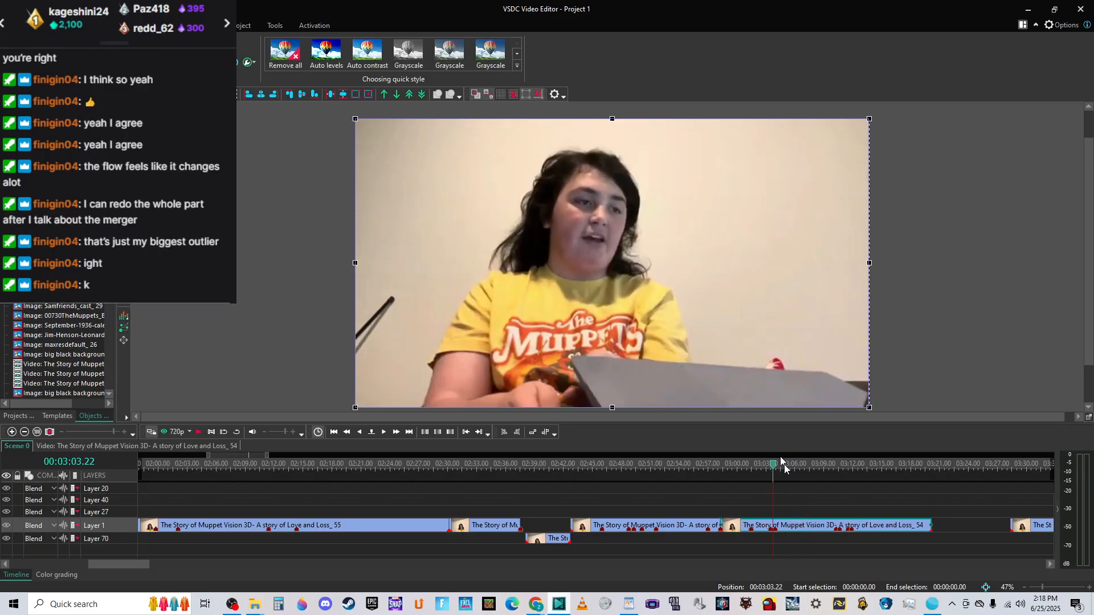
click(779, 527)
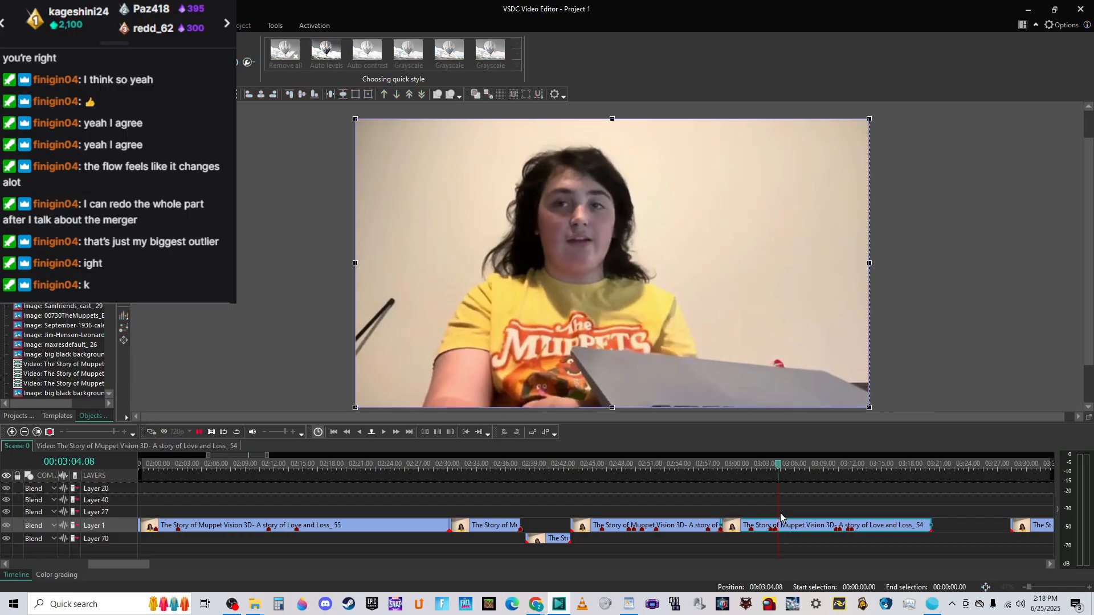
right_click(781, 530)
click(763, 504)
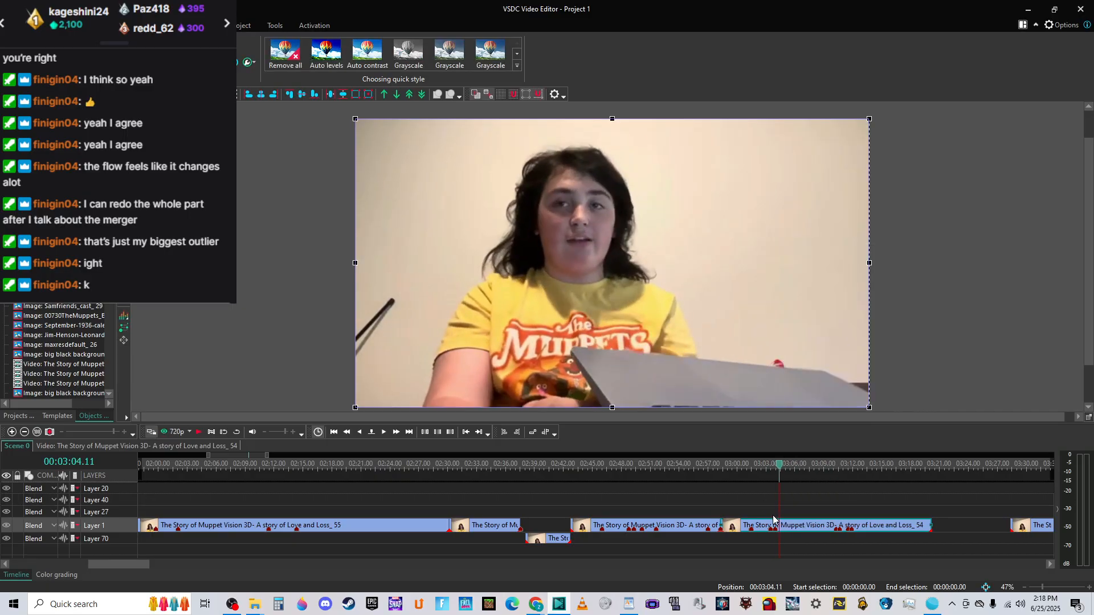
right_click(782, 522)
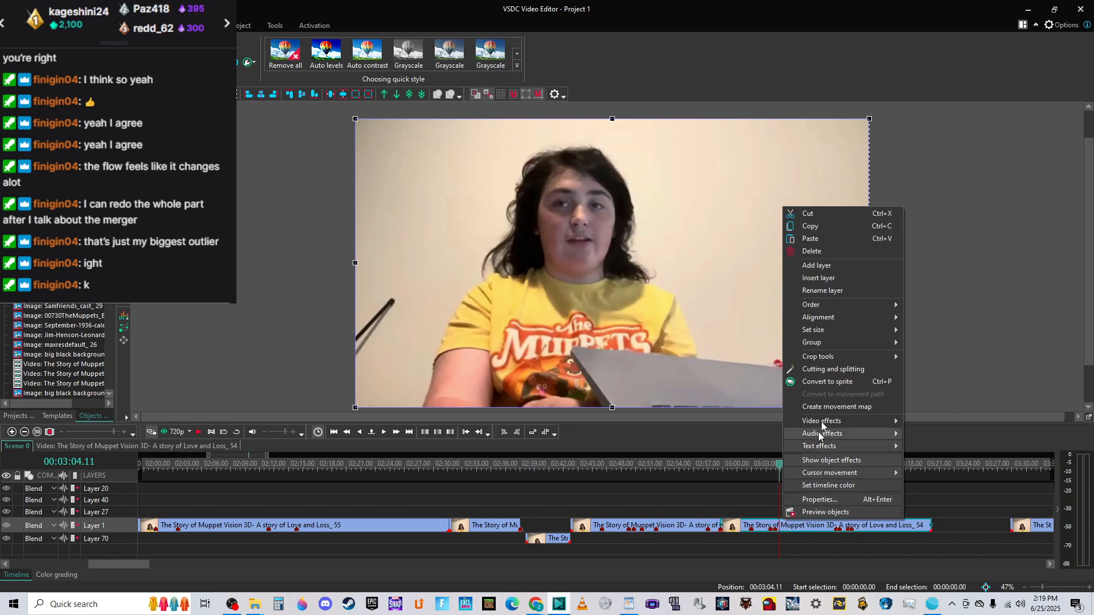
click(831, 368)
key(space)
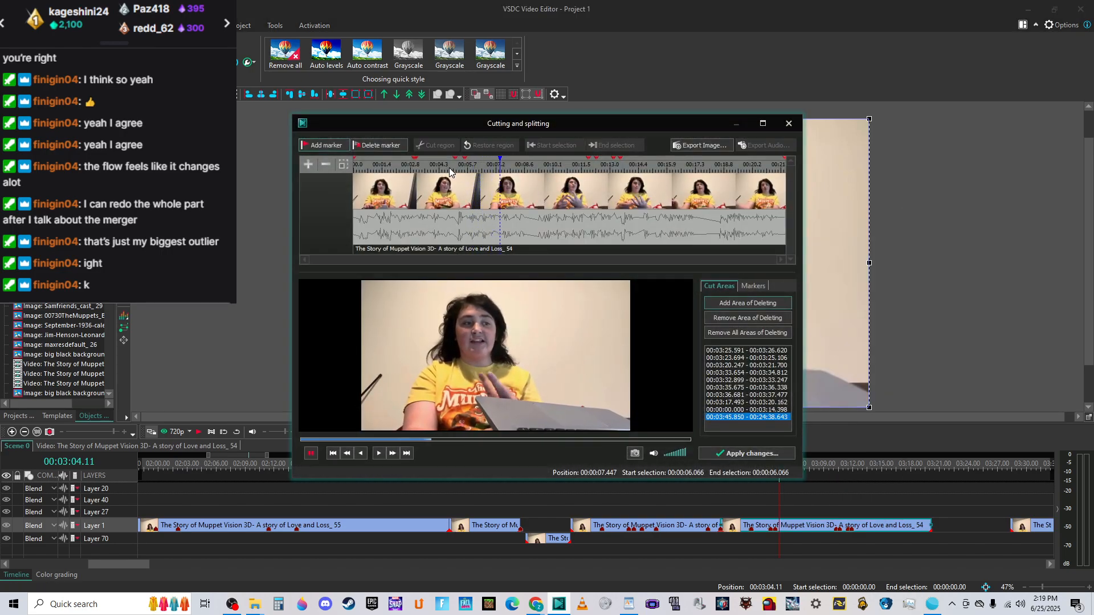
click(449, 168)
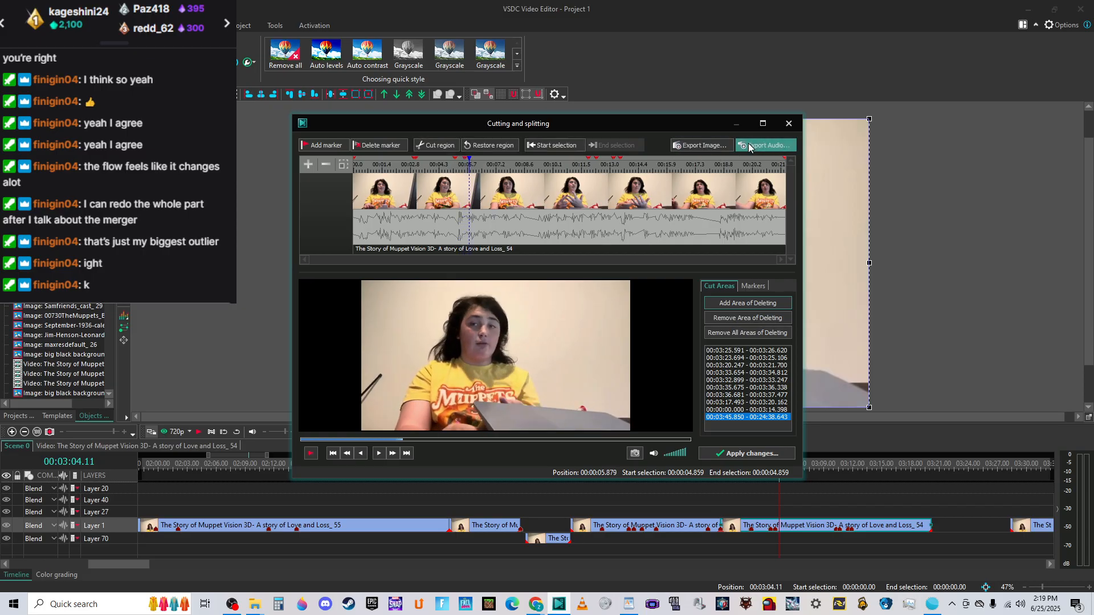
click(762, 124)
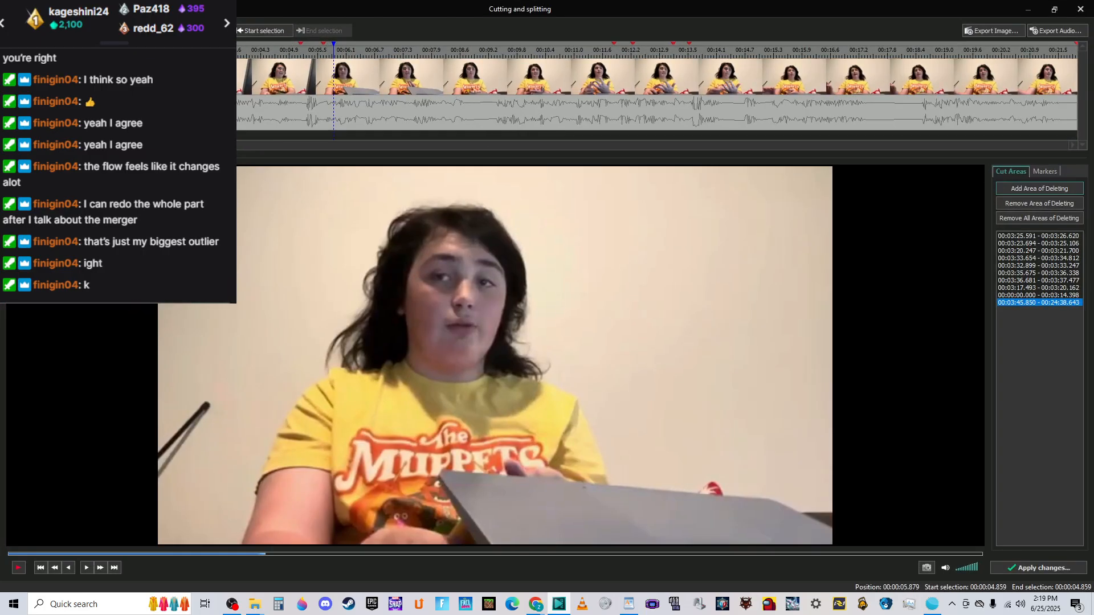
Cut the stretch from 00:00:05.212 to 00:00:05.615 out of clip 54.
click(292, 51)
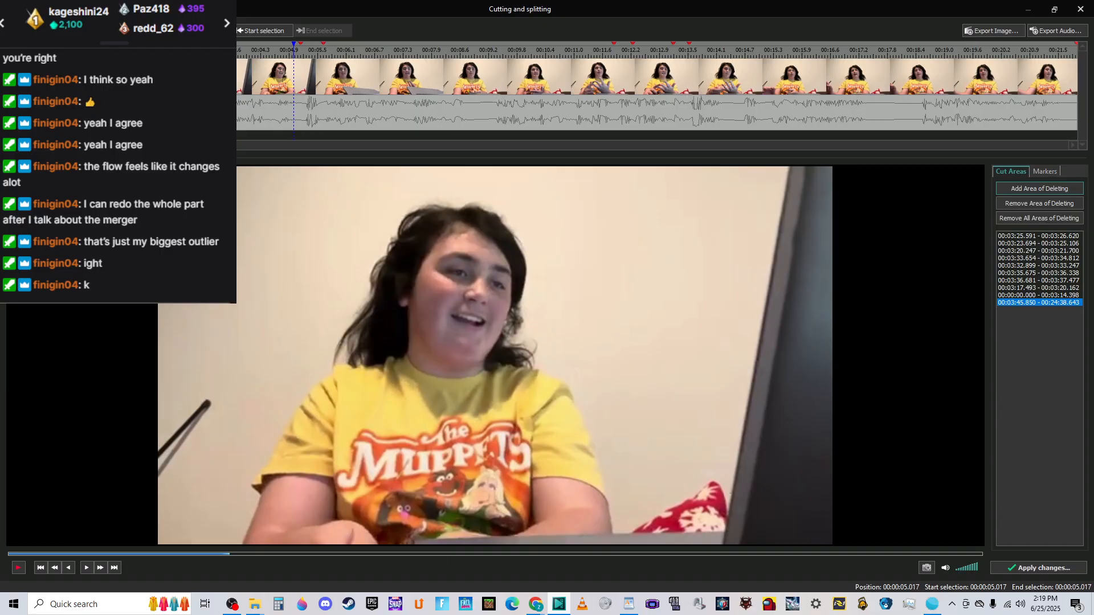
scroll(292, 85, up, 3)
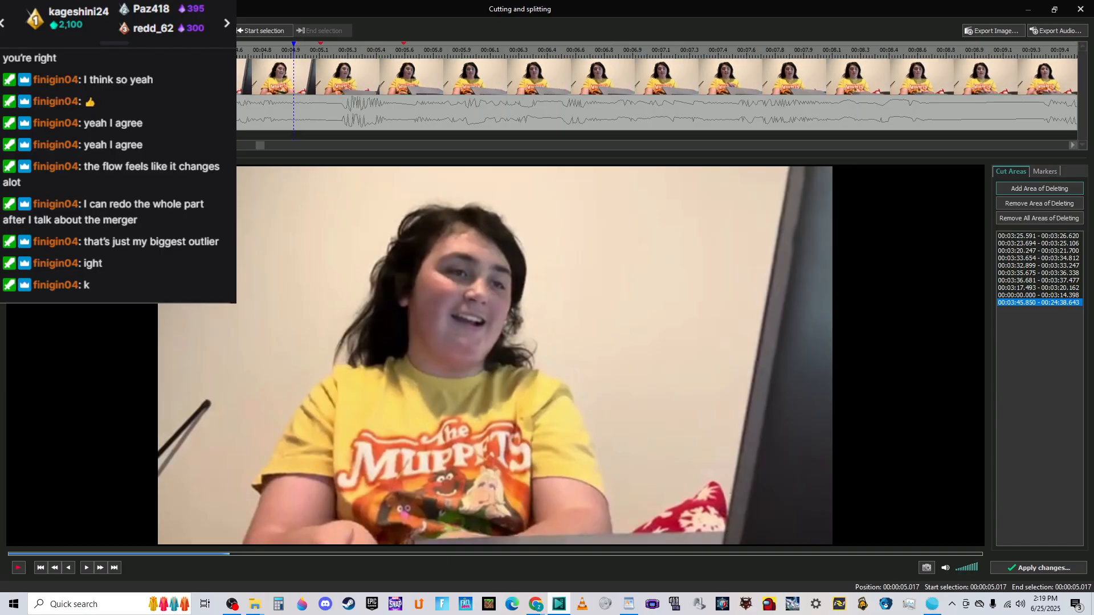
key(space)
click(328, 50)
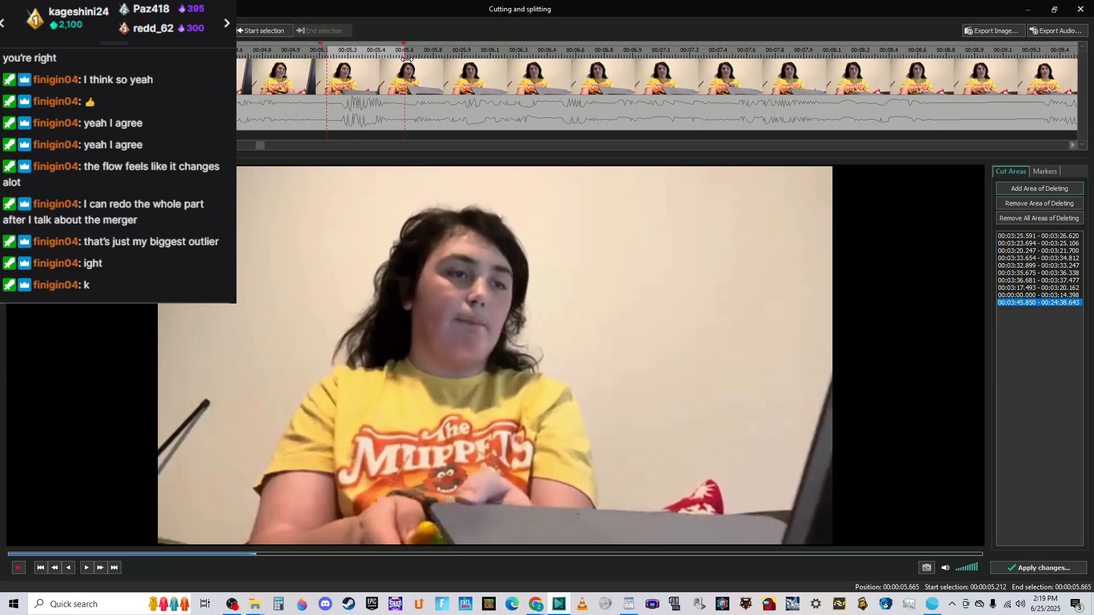
drag(398, 58, 397, 58)
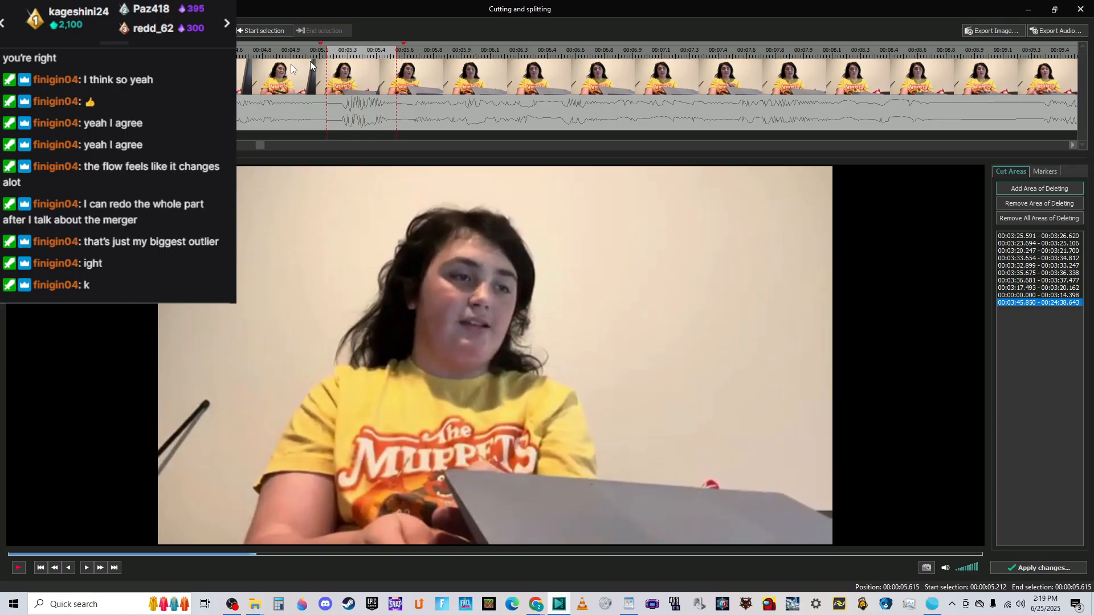
key(Delete)
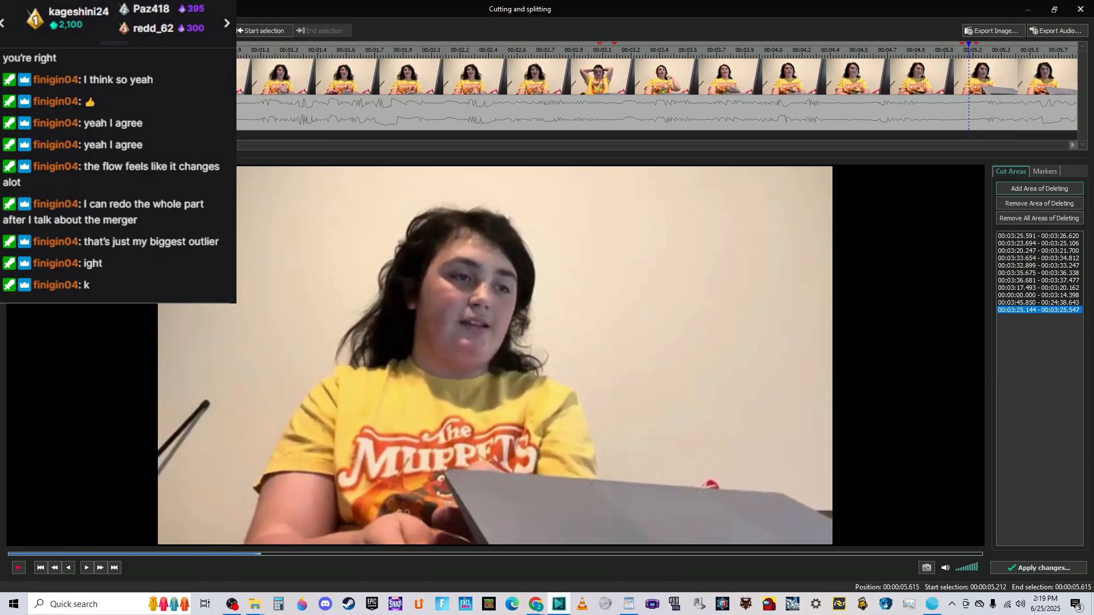
Replay clip 54 from its start through the new join to judge the flow of the narration.
key(Home)
key(space)
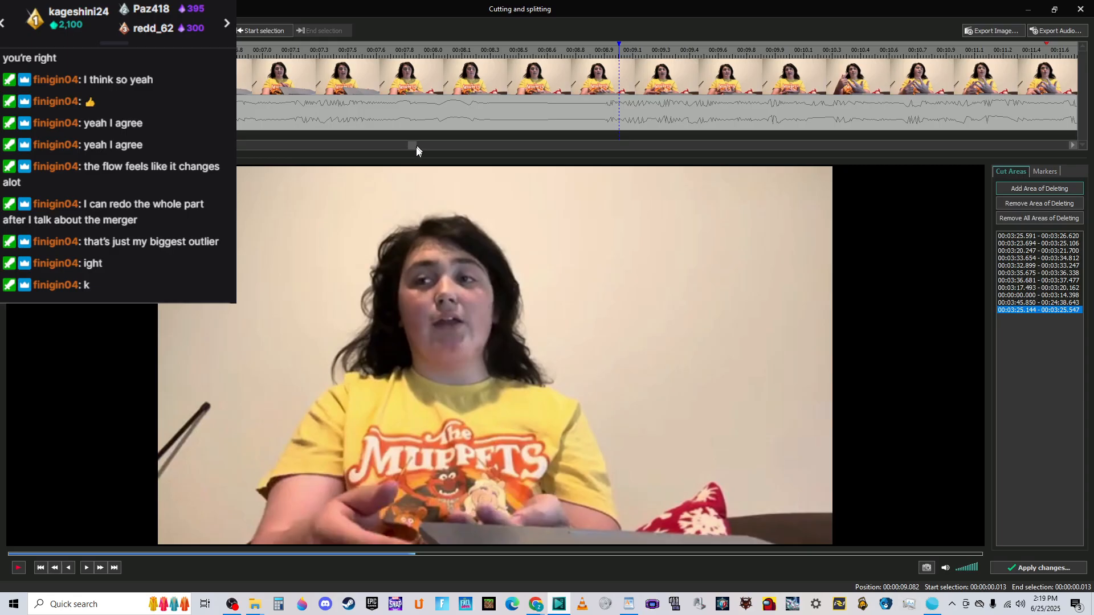
drag(412, 146, 83, 145)
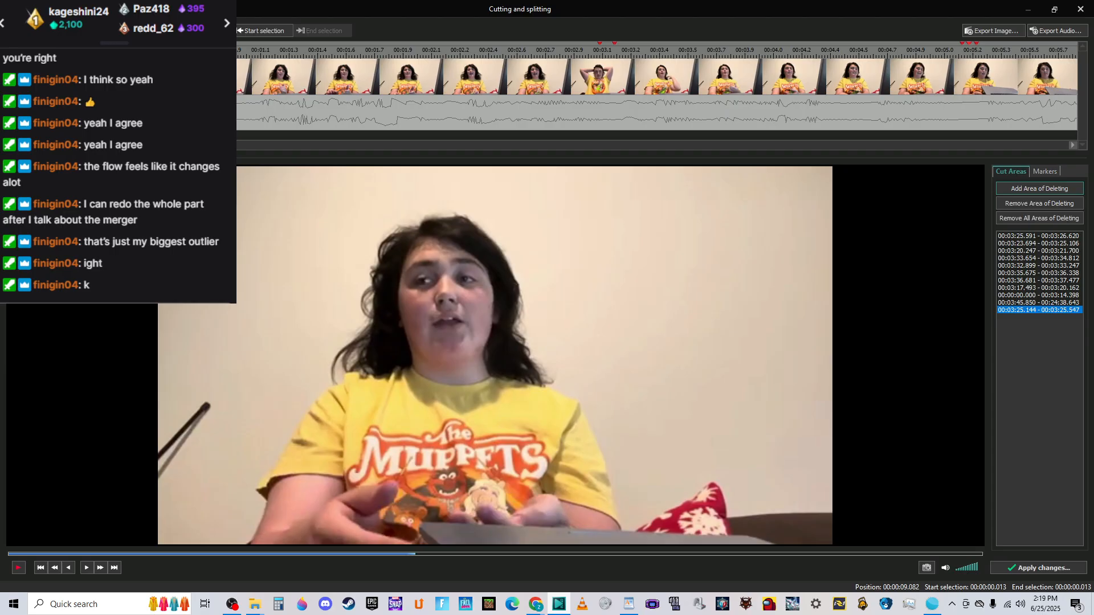
key(space)
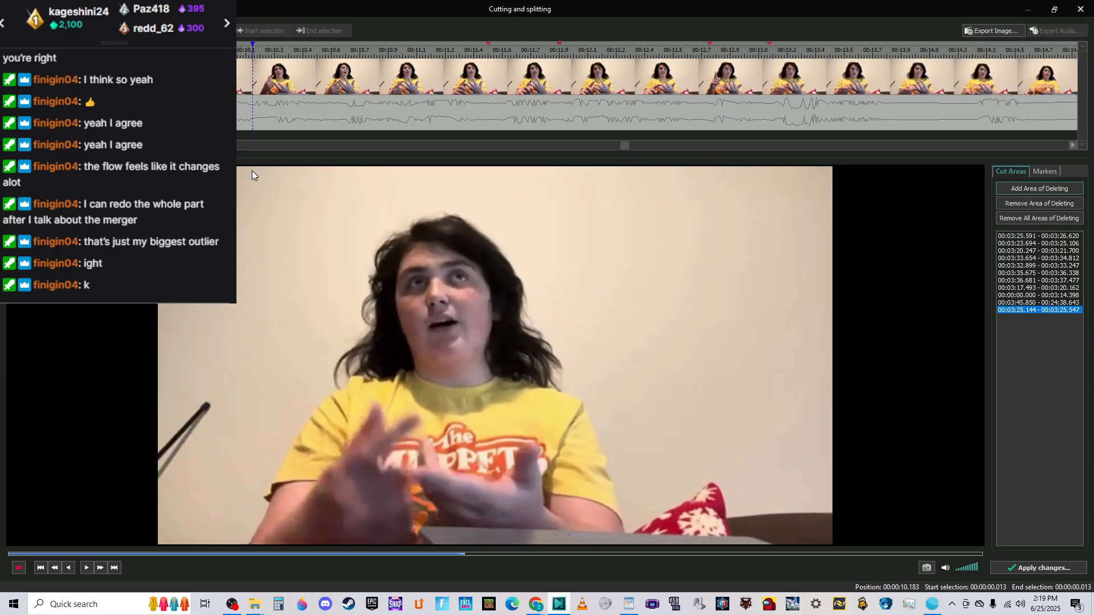
drag(624, 145, 85, 145)
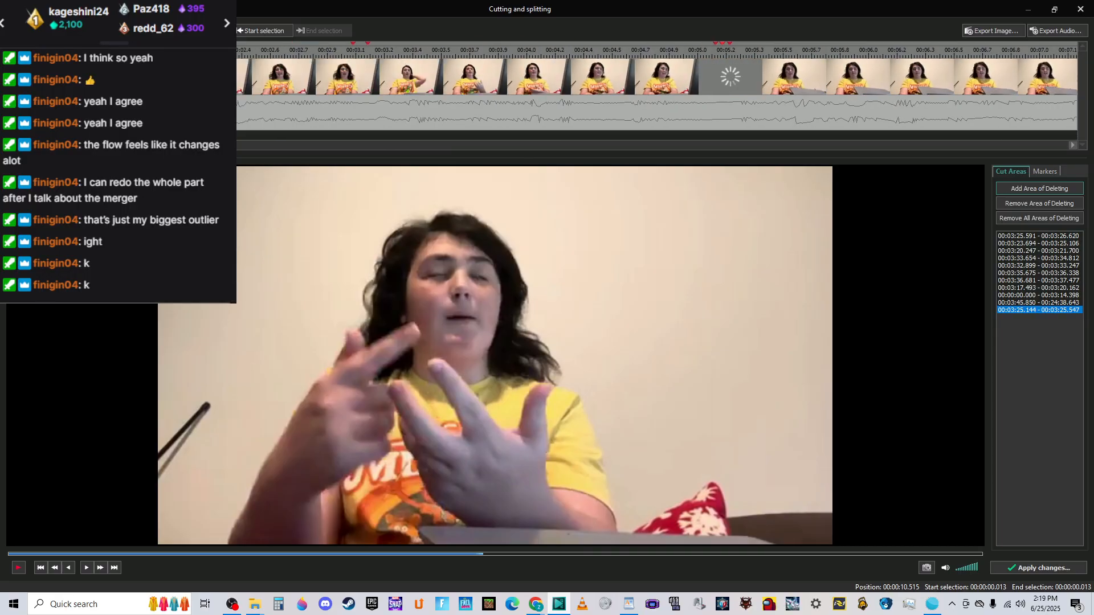
key(Home)
key(space)
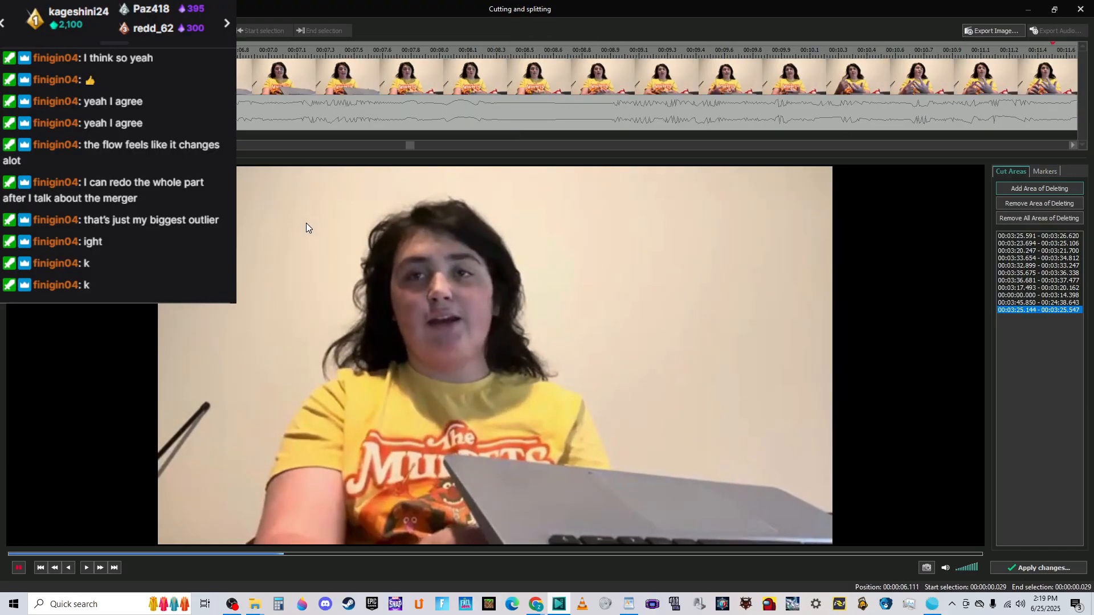
key(space)
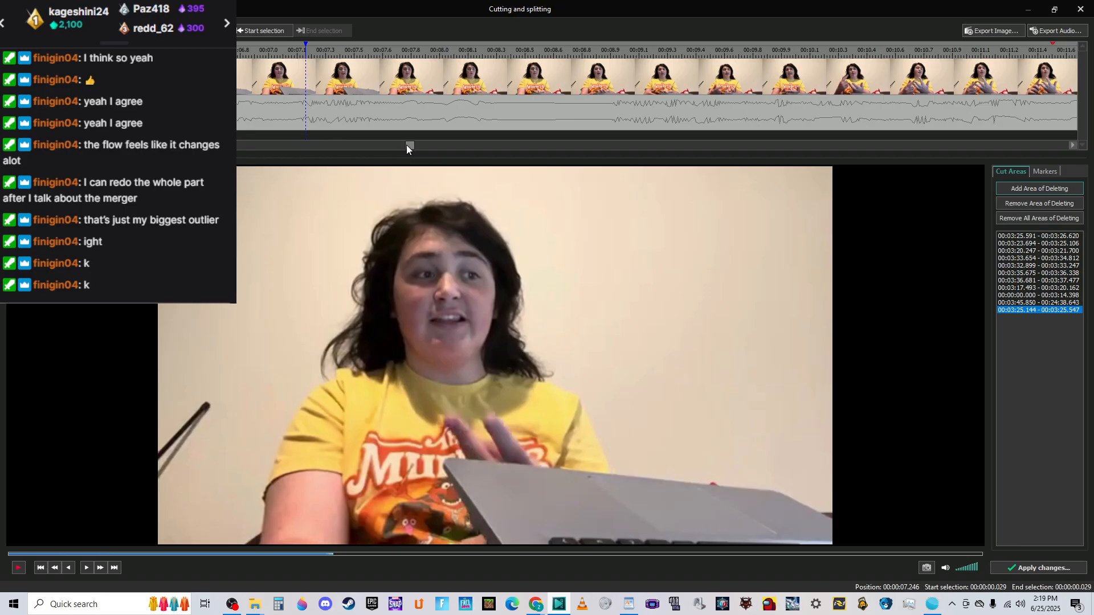
drag(407, 147, 238, 150)
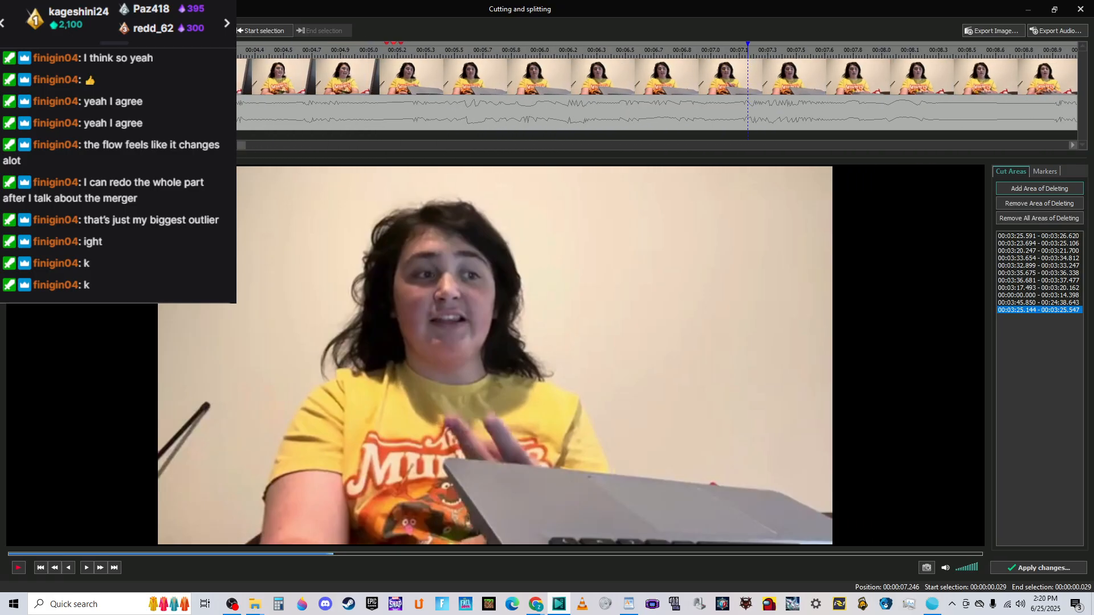
Replay the opening of clip 54, apply the new cut and change the object's duration to match.
click(59, 86)
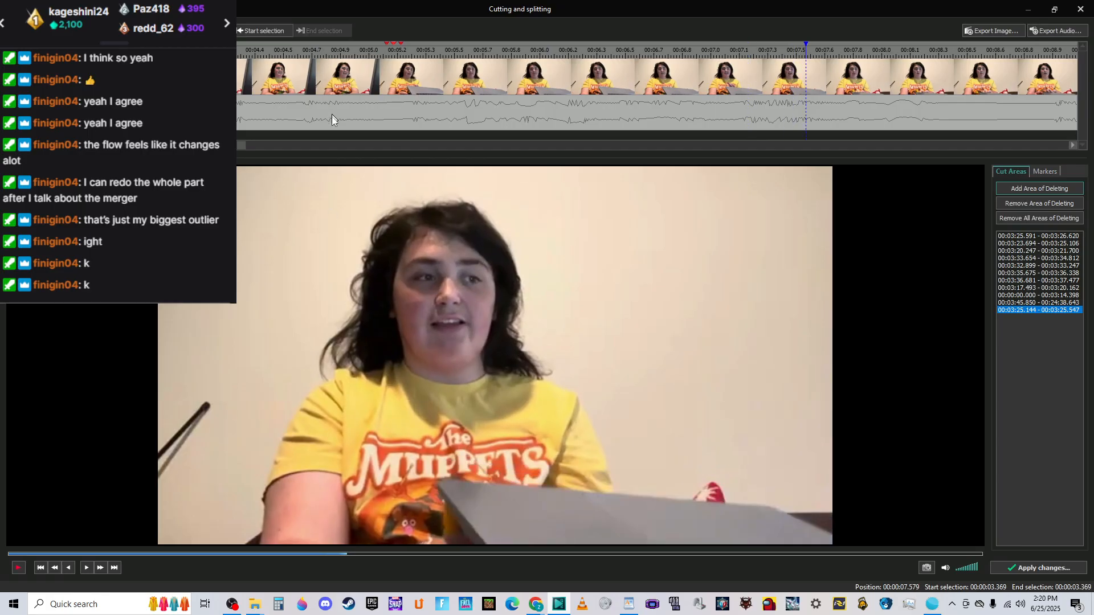
scroll(237, 151, left, 5)
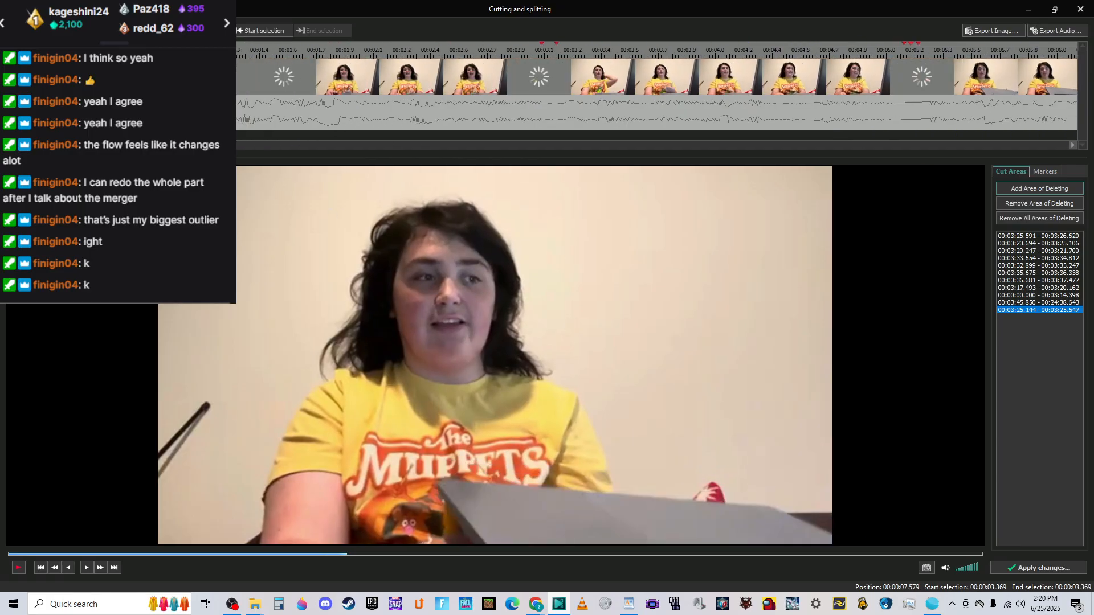
key(Home)
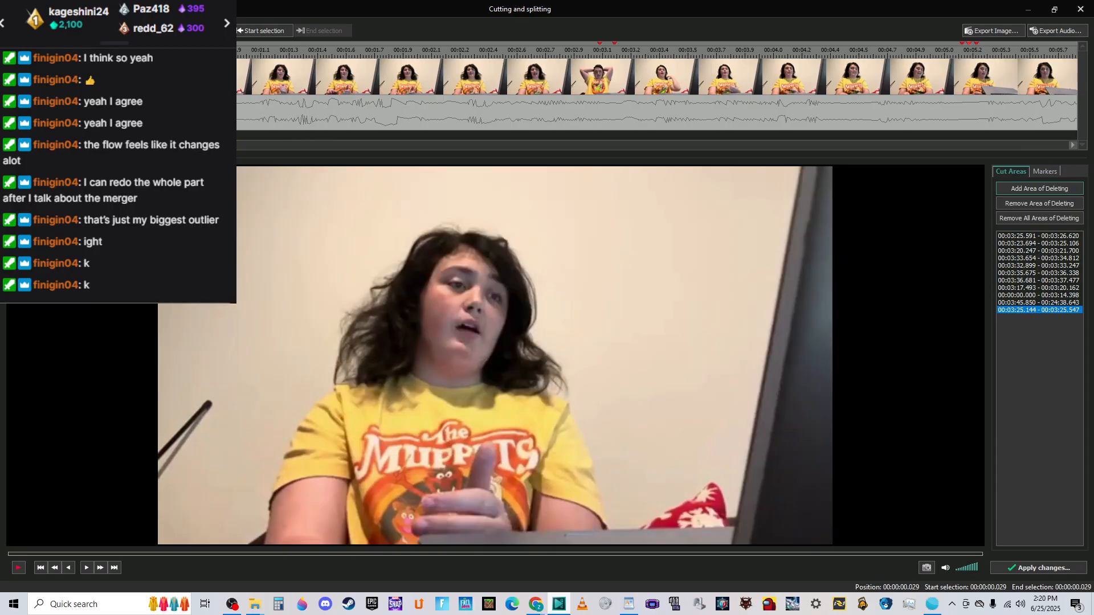
key(space)
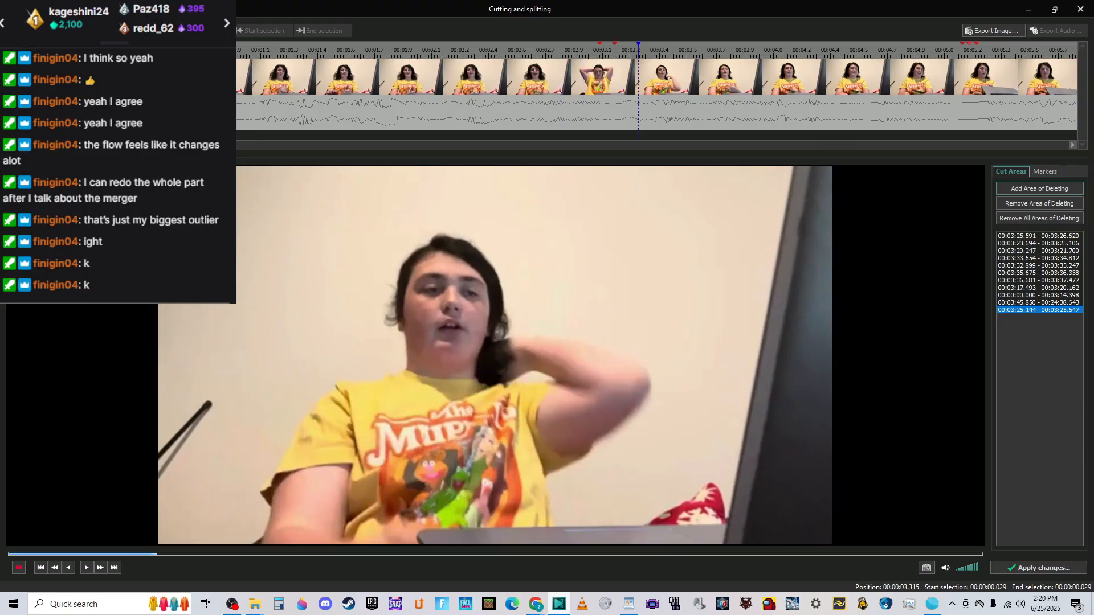
click(1056, 564)
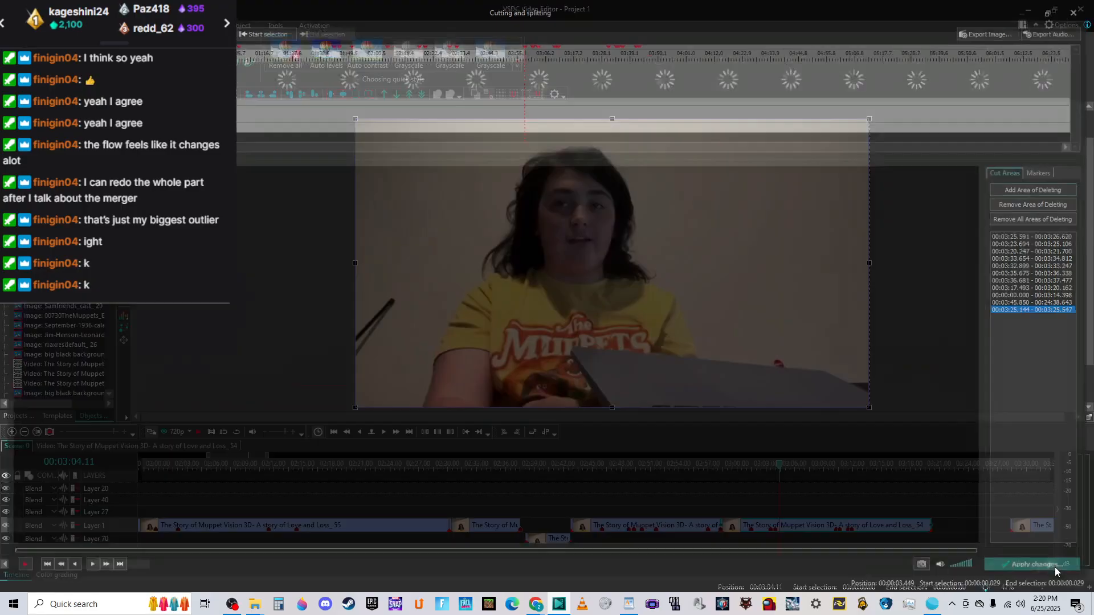
click(582, 297)
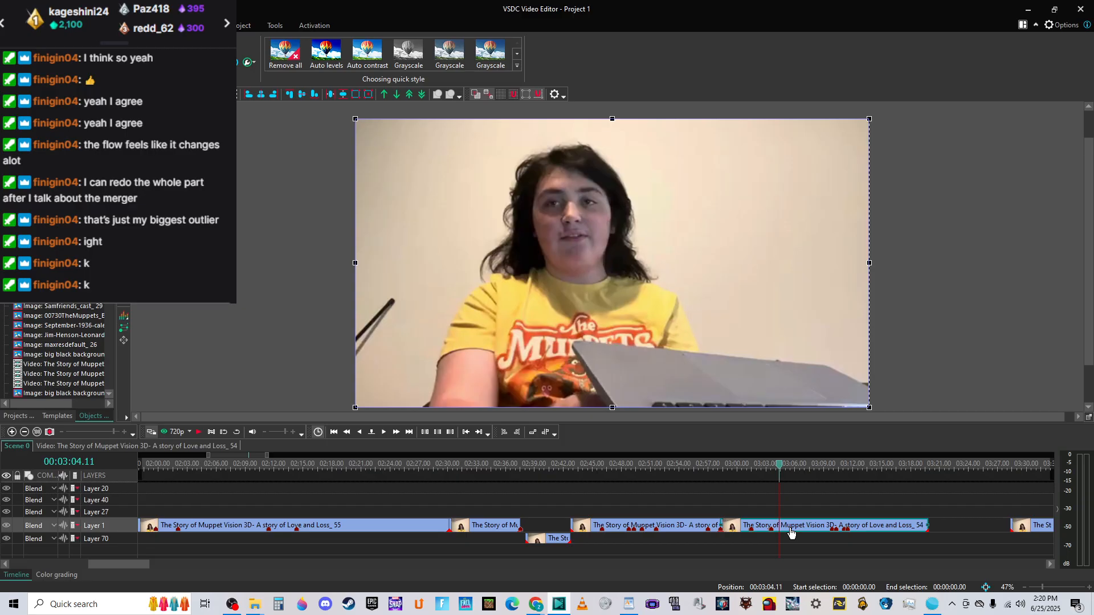
Paste a copy of clip 54 onto a new layer above it, open the copy for cutting and splitting, and play its opening.
key(ctrl+v)
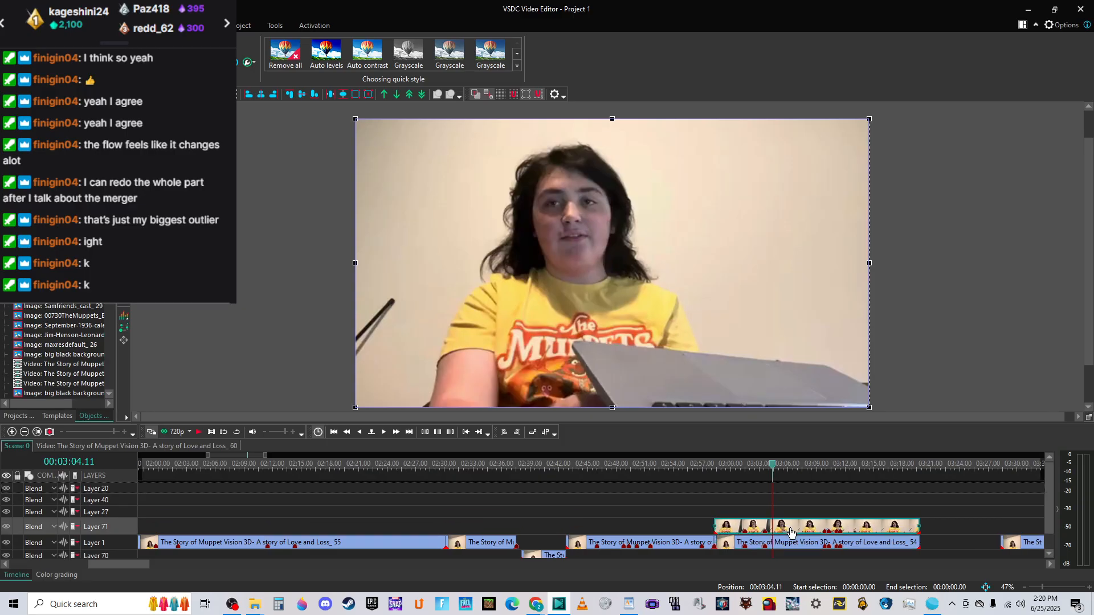
right_click(791, 533)
click(860, 378)
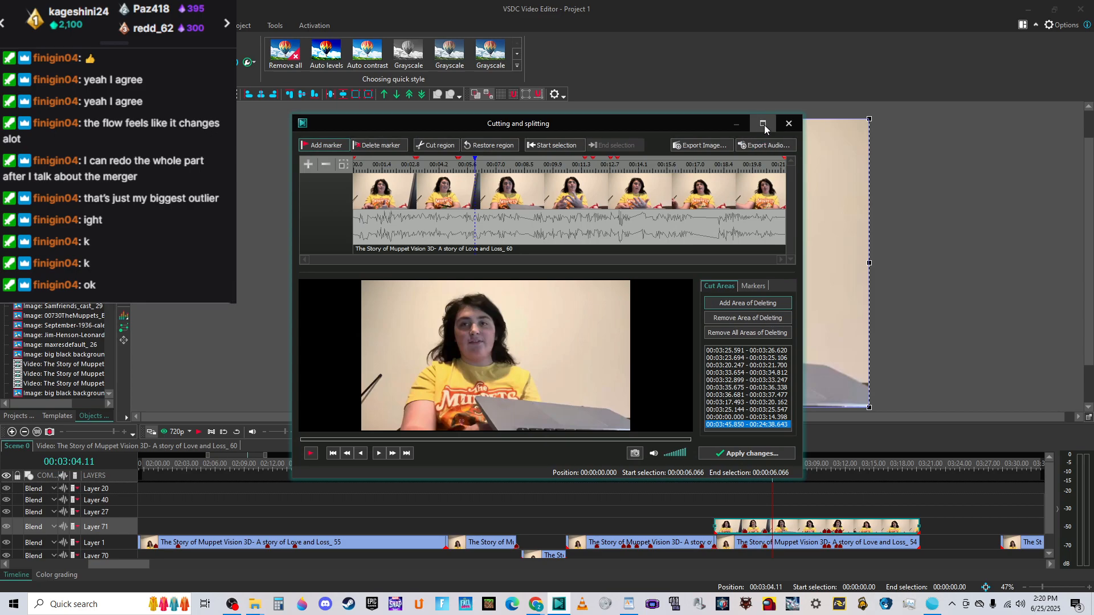
click(764, 124)
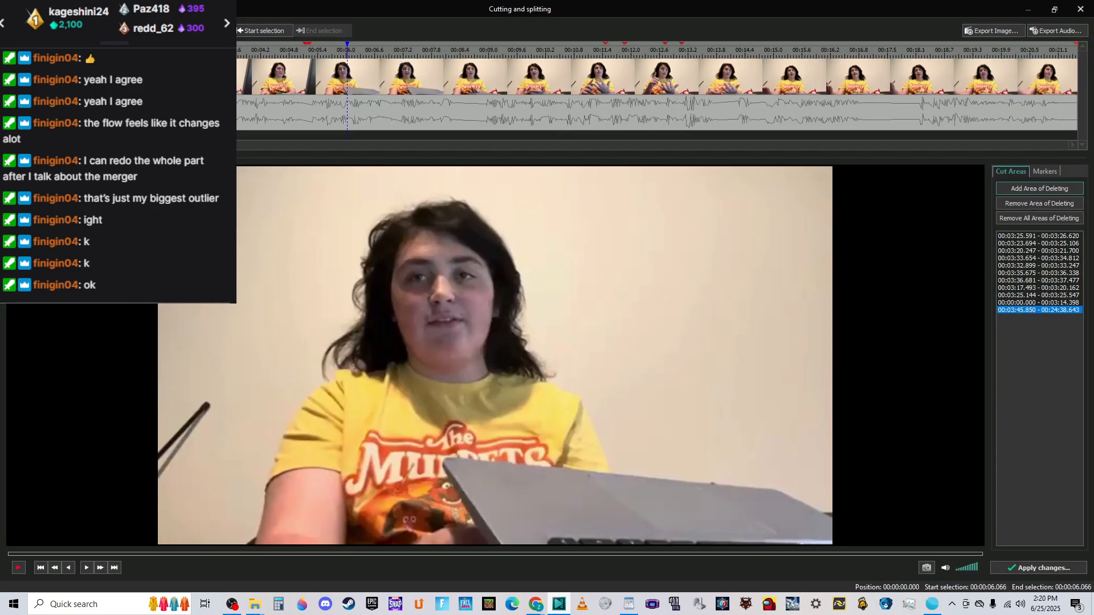
key(space)
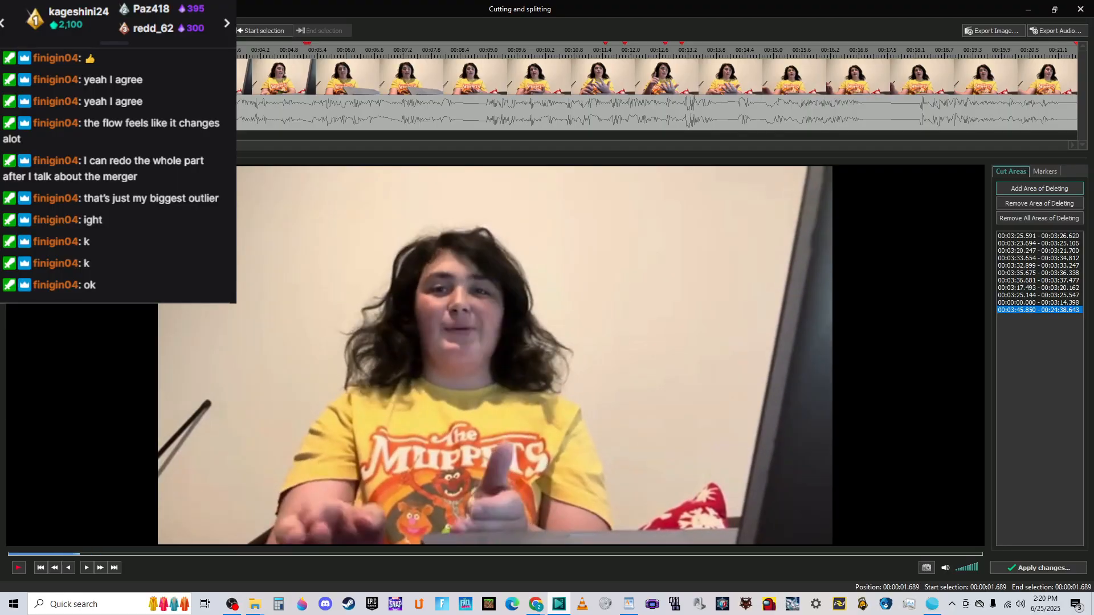
Cut the stretch from 00:00:02.042 to 00:00:03.097 out of the clip 54 copy, then apply it and change the object's duration to match.
key(Left)
key(space)
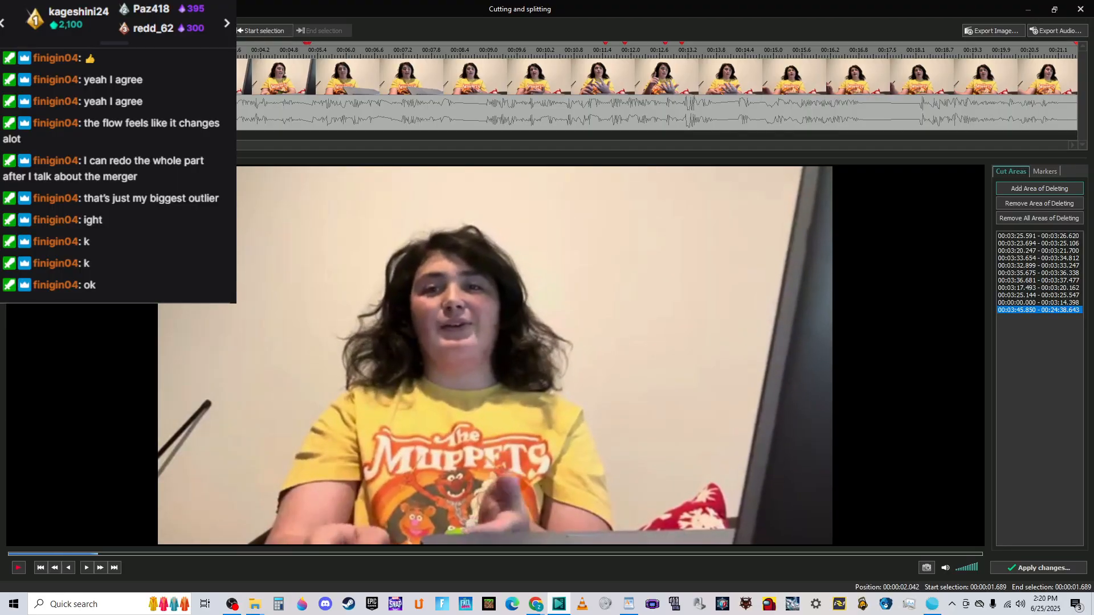
key(m)
key(space)
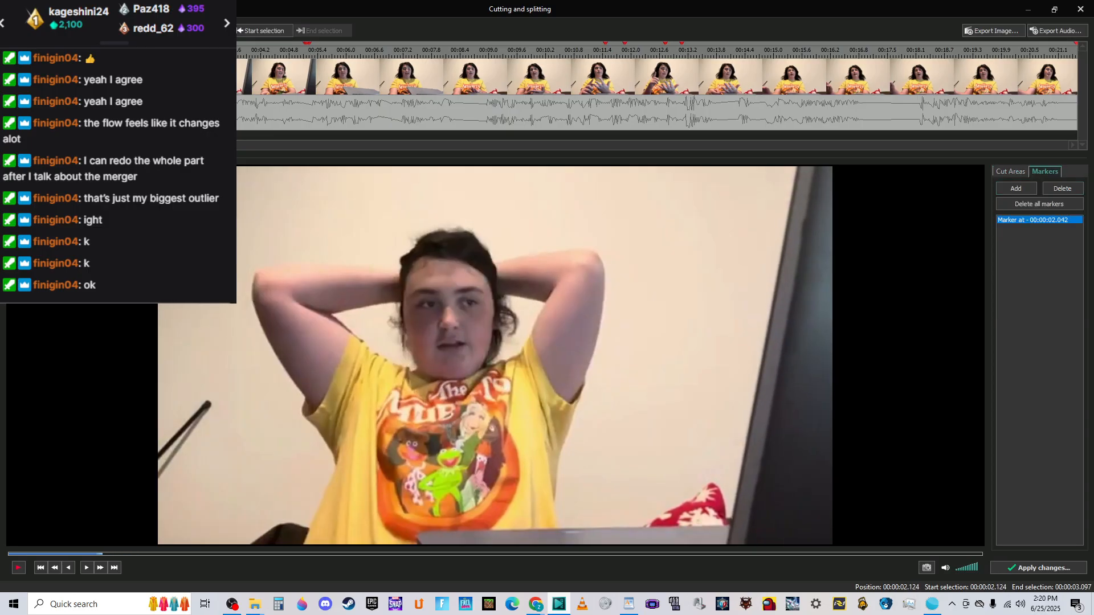
key(Left)
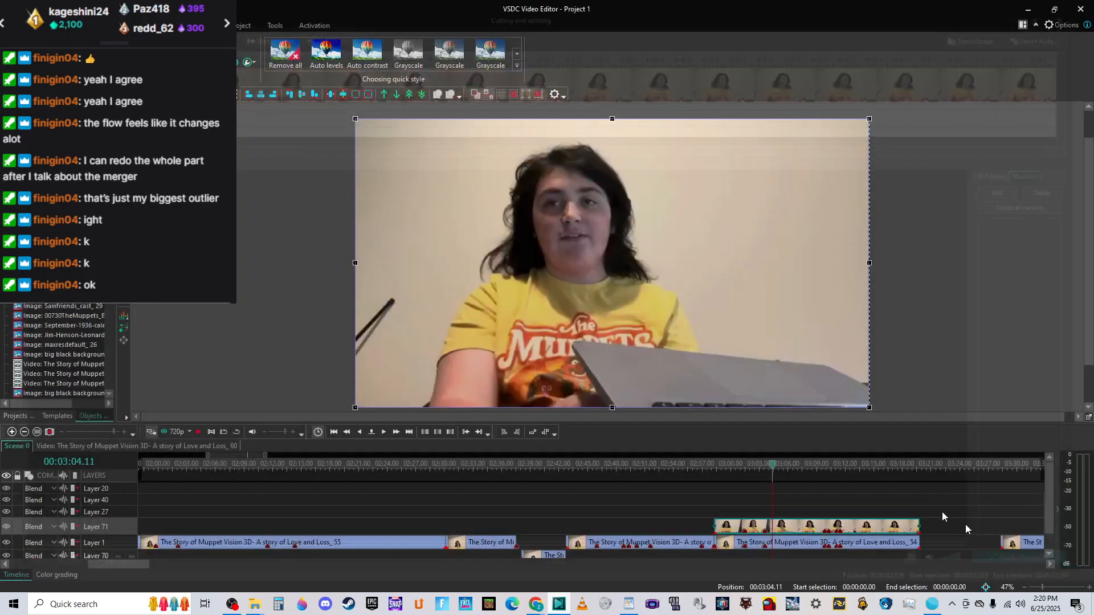
click(1044, 567)
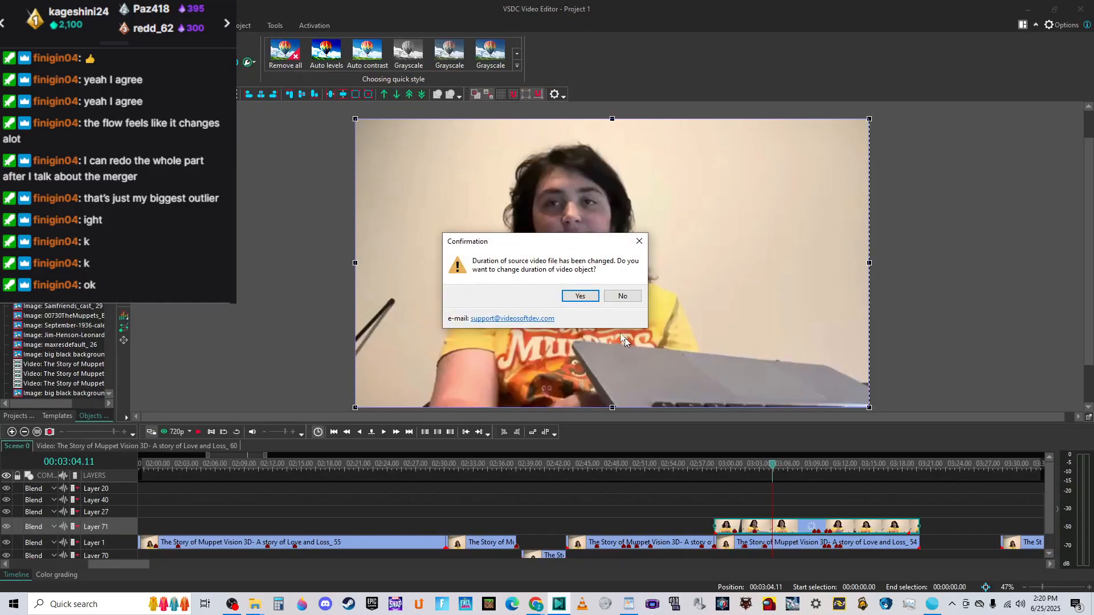
click(580, 296)
click(816, 506)
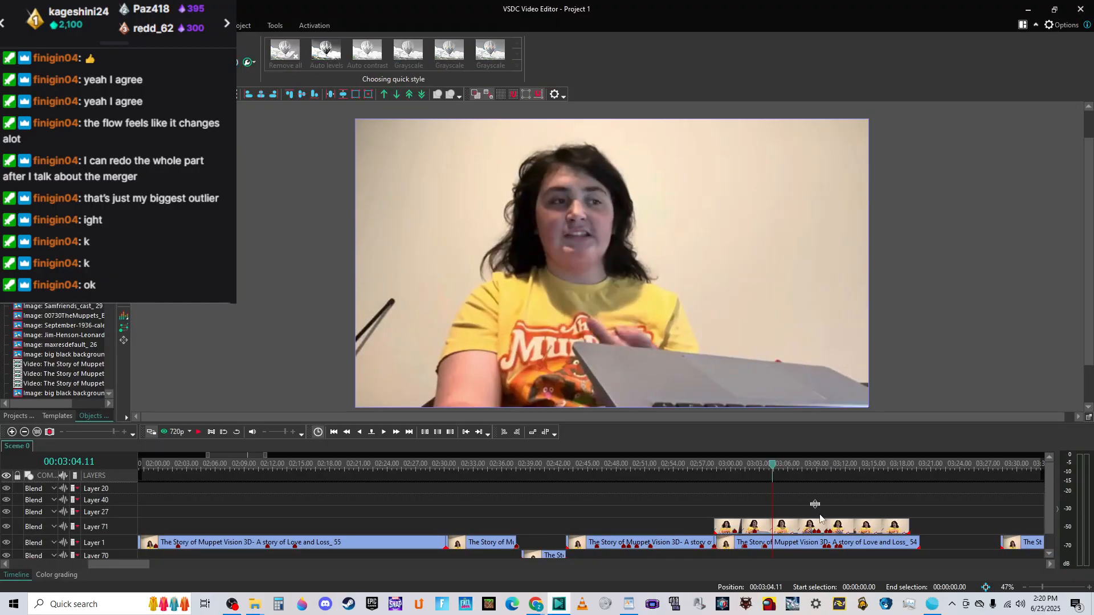
Open the original clip 54 on Layer 1 for cutting and splitting, and play the narration from the join near 00:00:05.226.
click(823, 547)
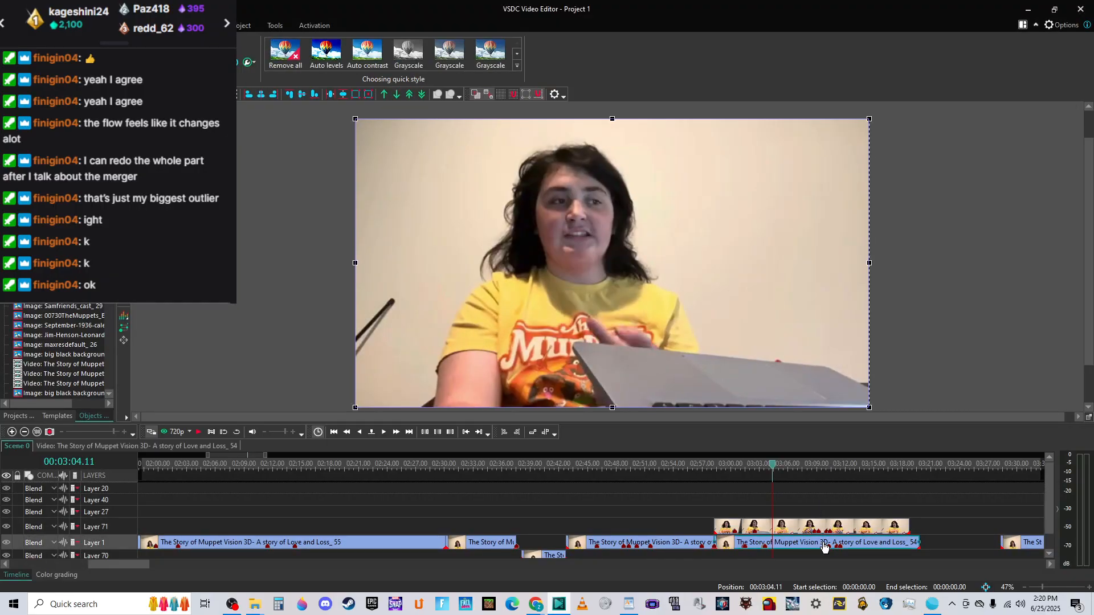
right_click(823, 547)
click(870, 399)
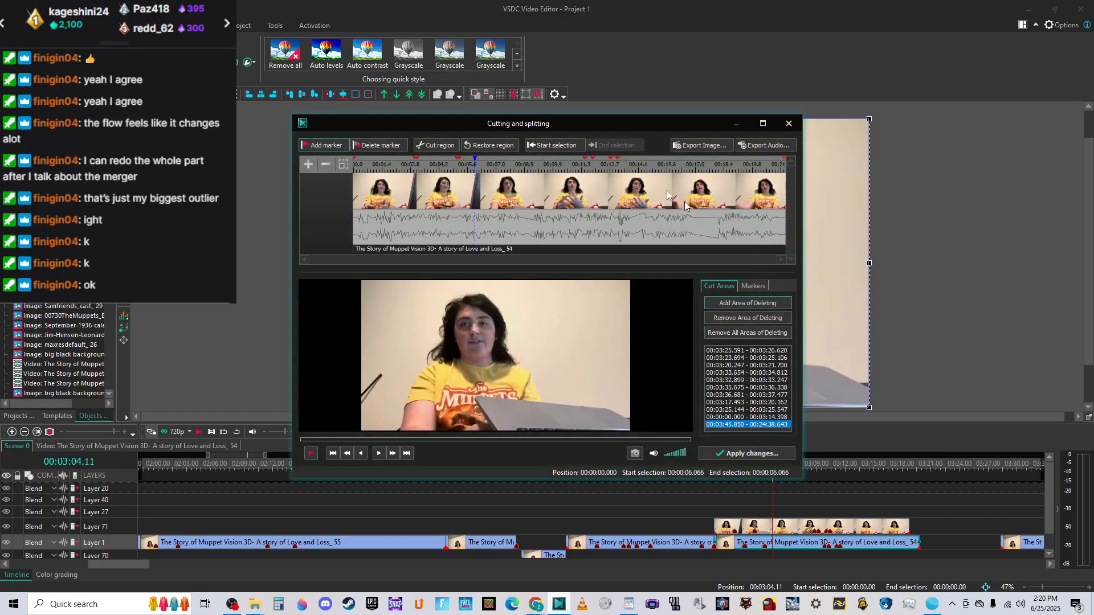
double_click(746, 130)
key(space)
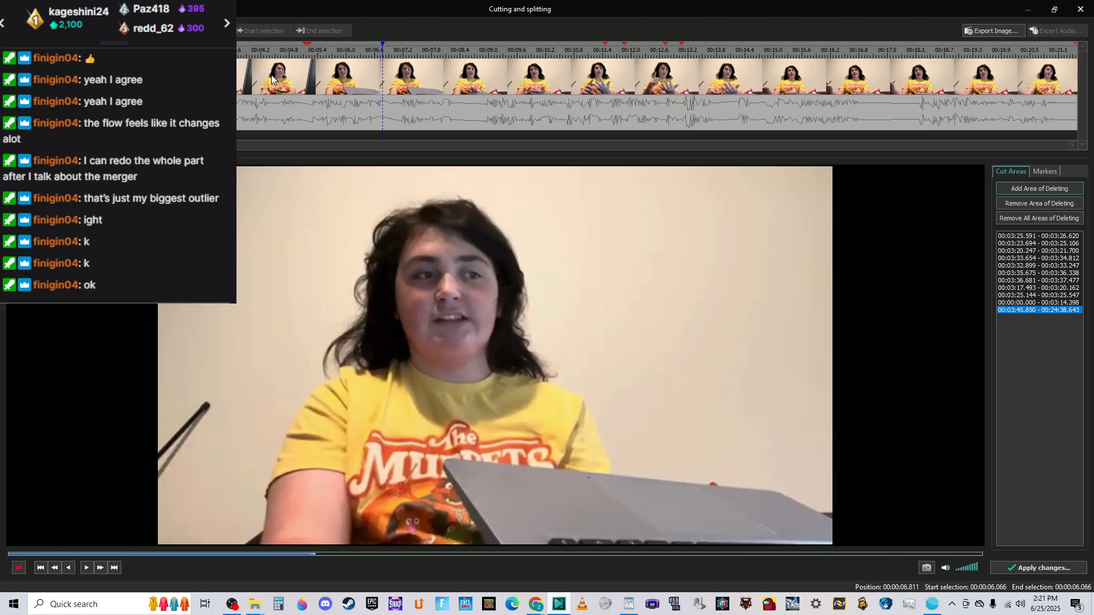
click(304, 55)
click(309, 50)
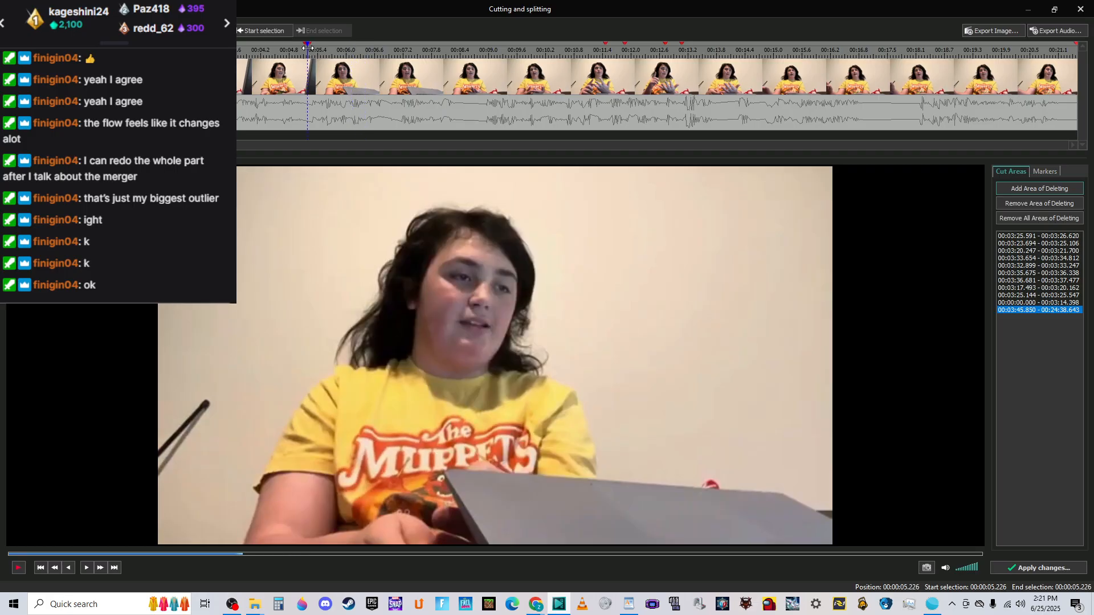
key(space)
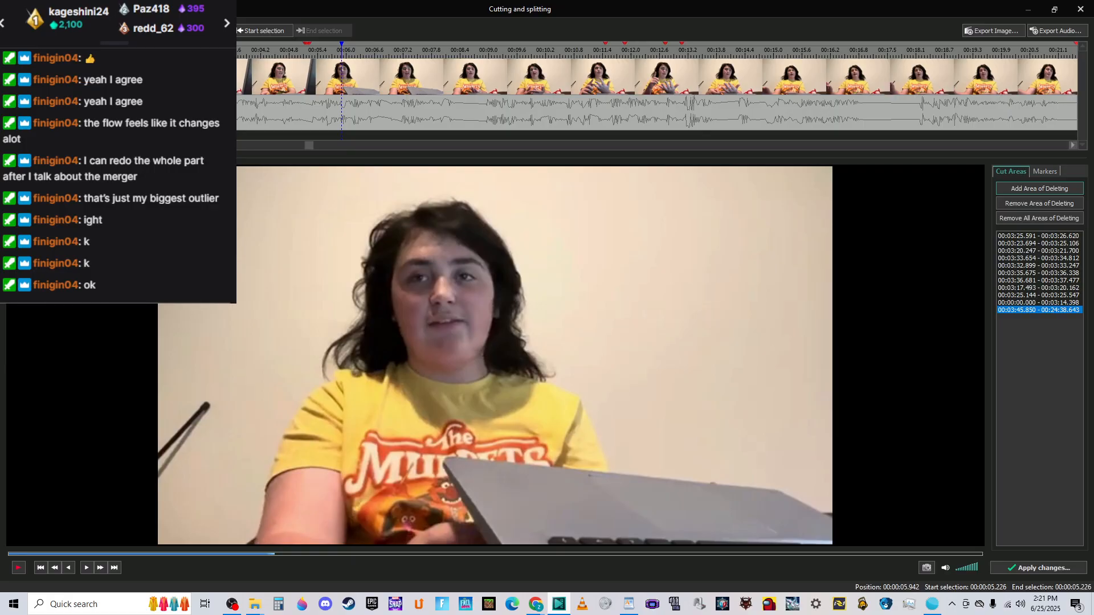
Cut the stretch from 00:00:05.262 to 00:00:06.132 out of the original clip 54.
scroll(342, 91, up, 3)
click(361, 50)
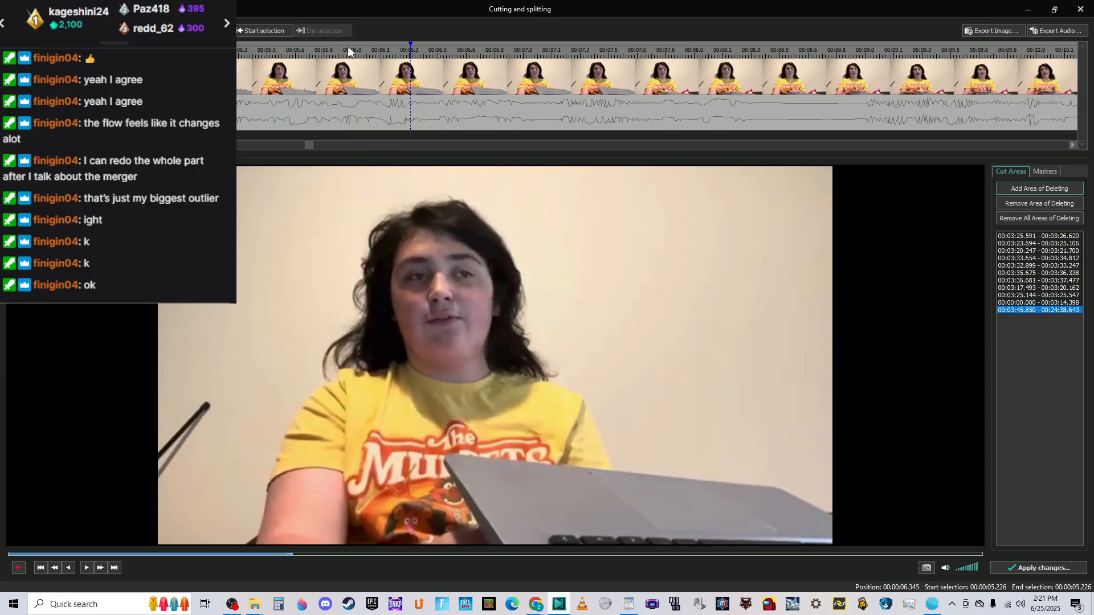
click(361, 50)
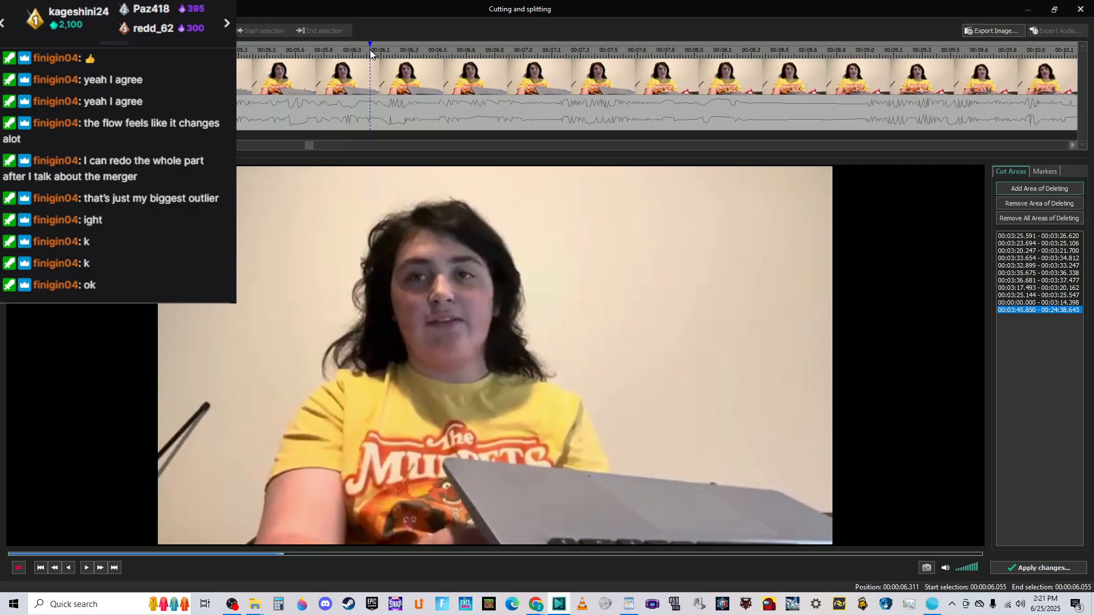
click(375, 50)
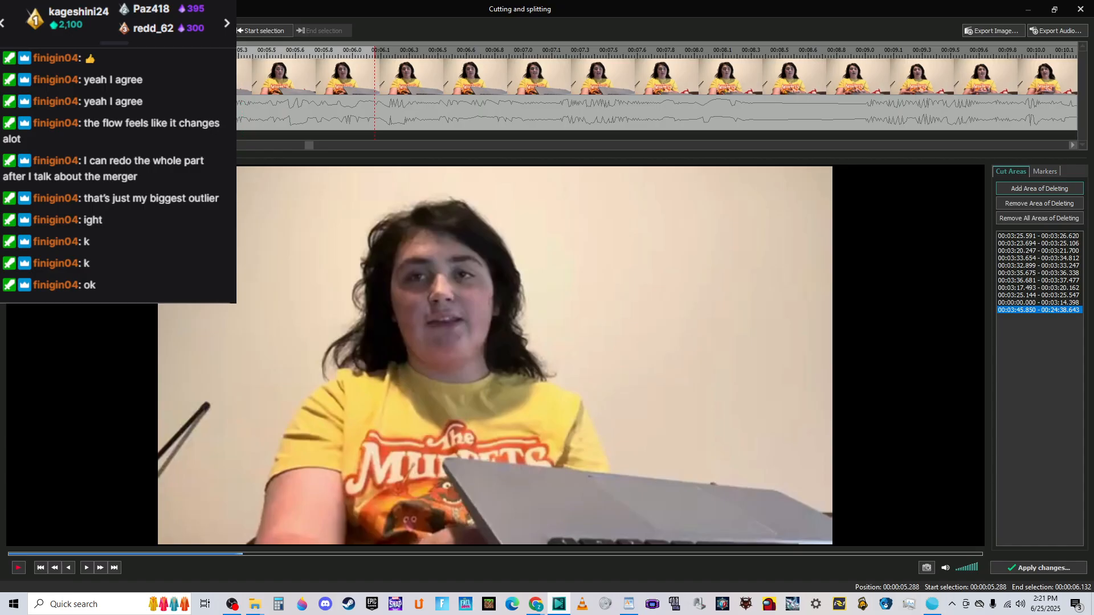
key(Left)
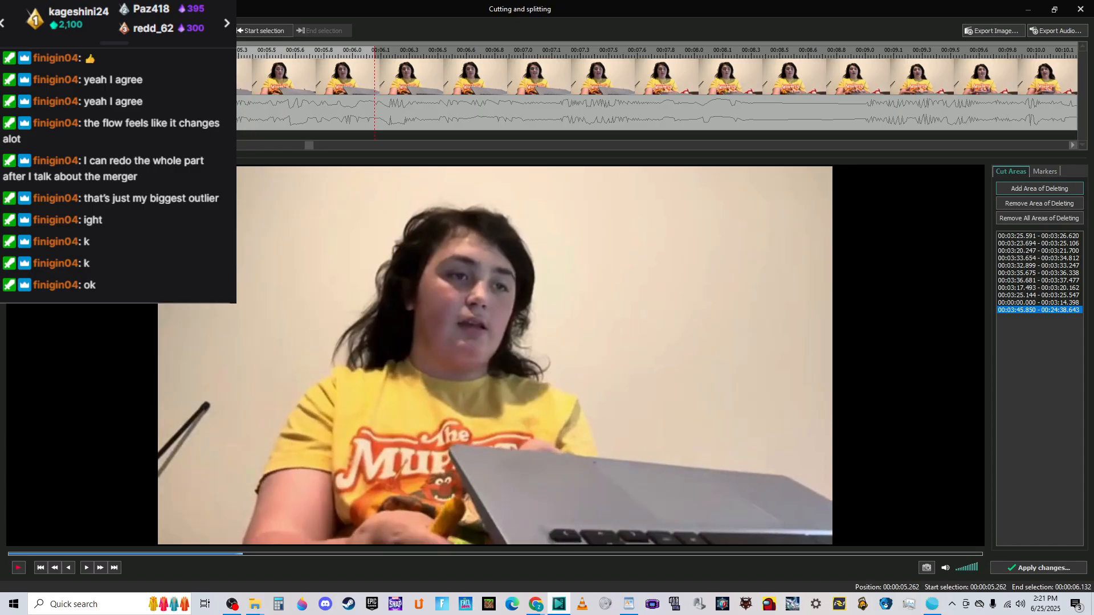
key(Delete)
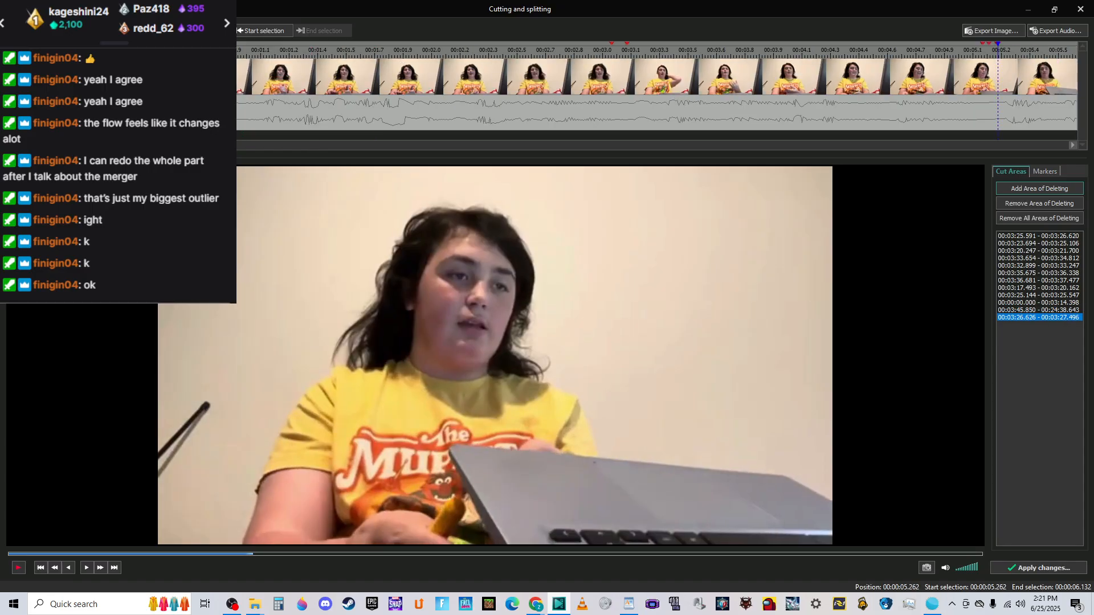
Replay clip 54 from 00:00:03.663 through the new join, apply the cut and change the object's duration to match.
click(721, 45)
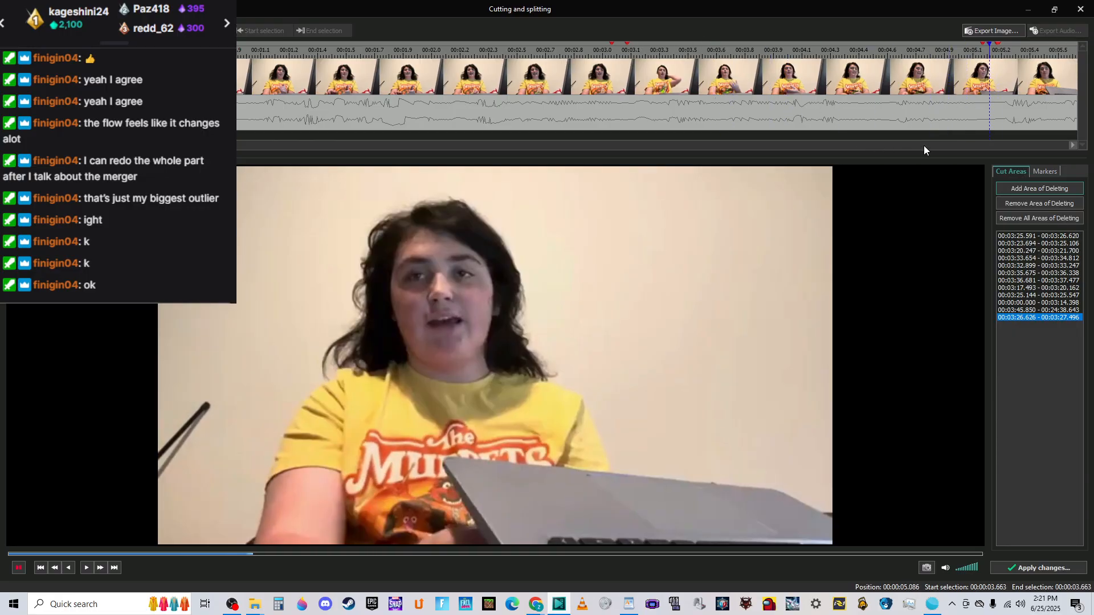
click(1054, 568)
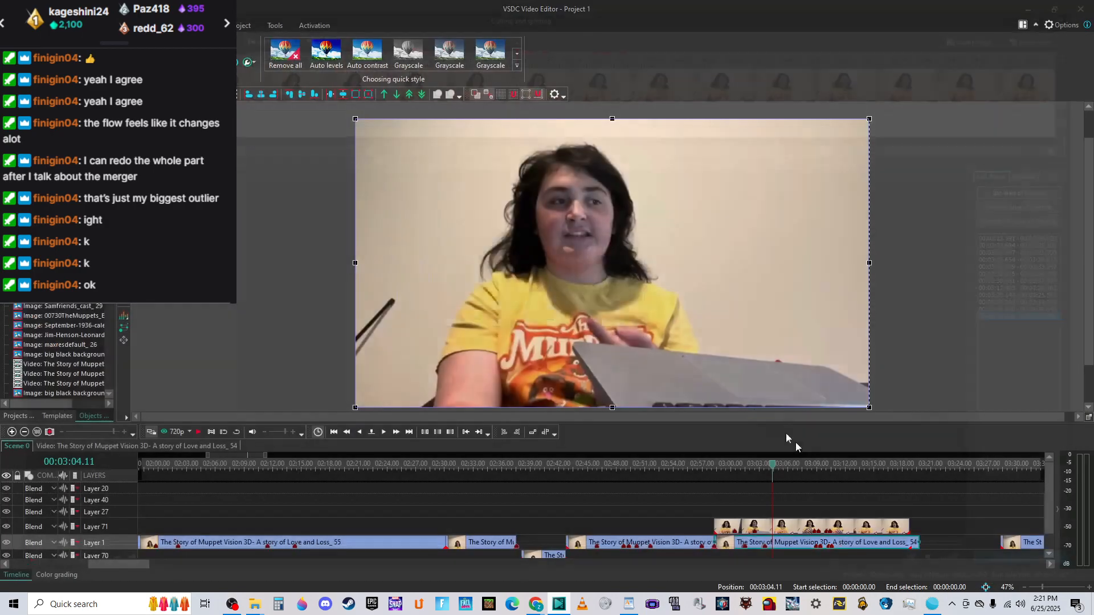
click(580, 296)
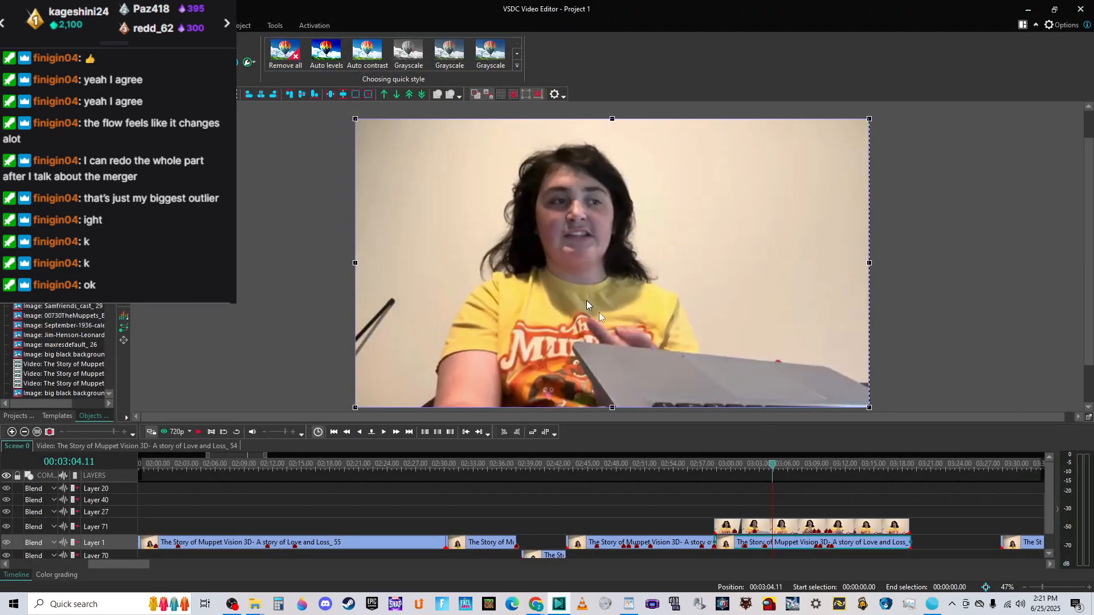
Play the trimmed copy on Layer 71 from its start in the cutting and splitting editor to judge its flow, and close the editor.
click(800, 530)
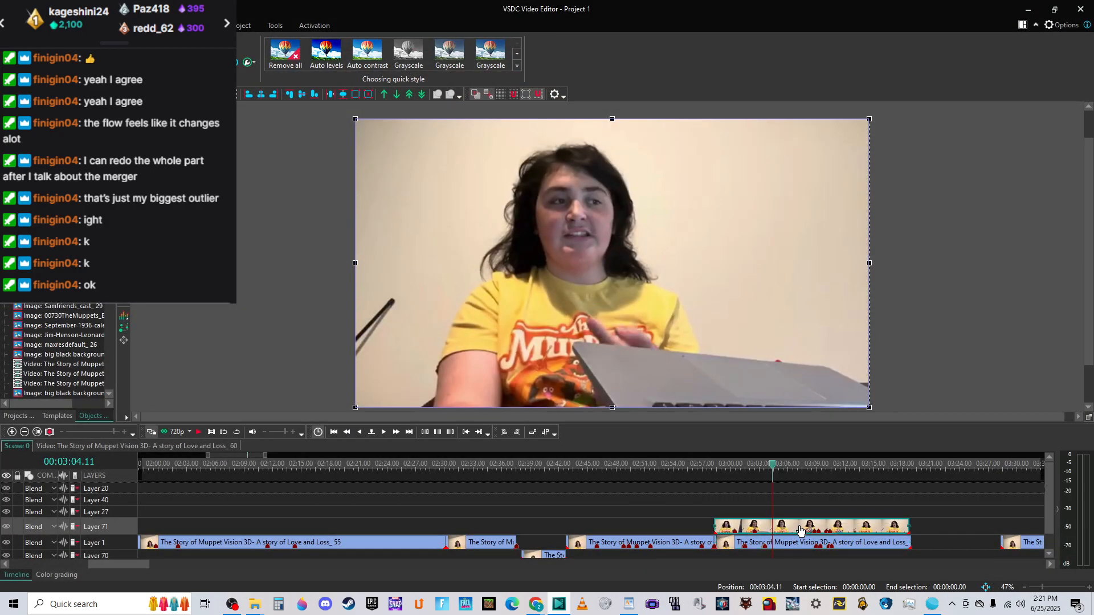
click(823, 544)
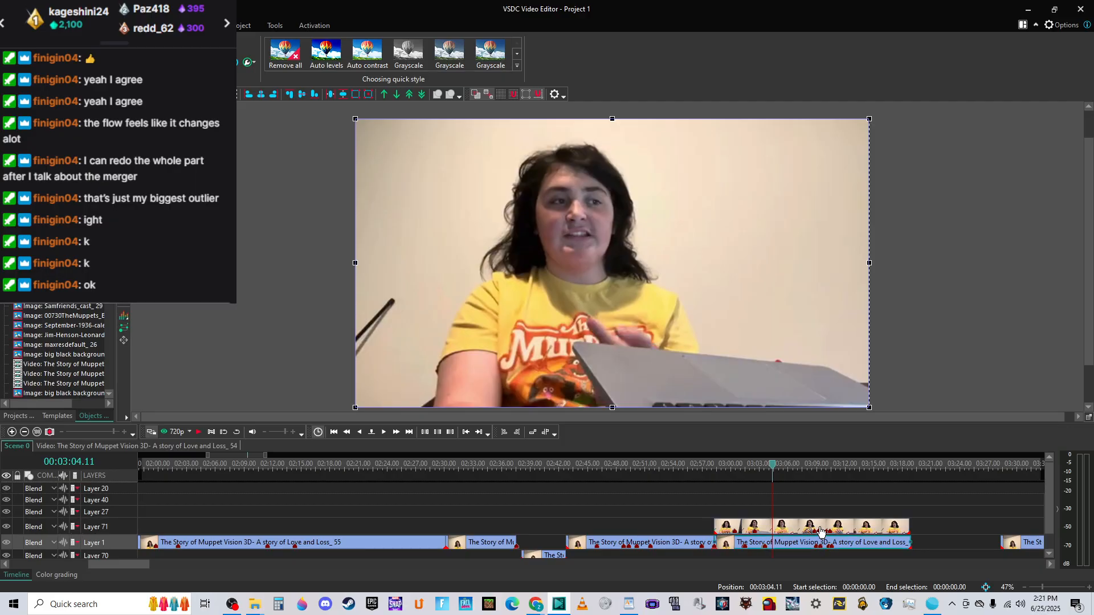
click(821, 529)
right_click(821, 531)
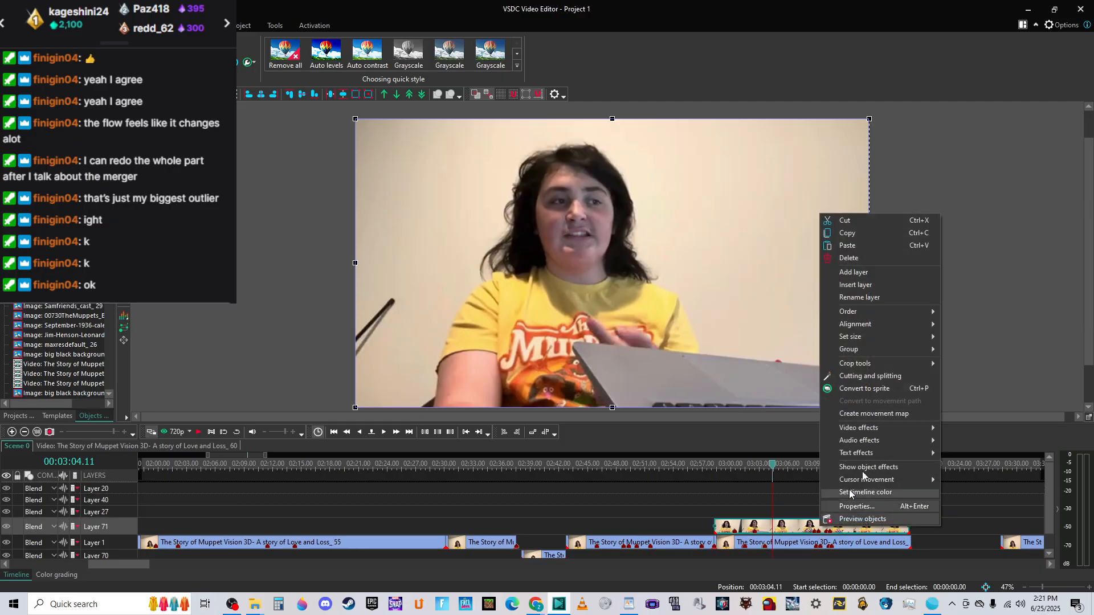
click(901, 376)
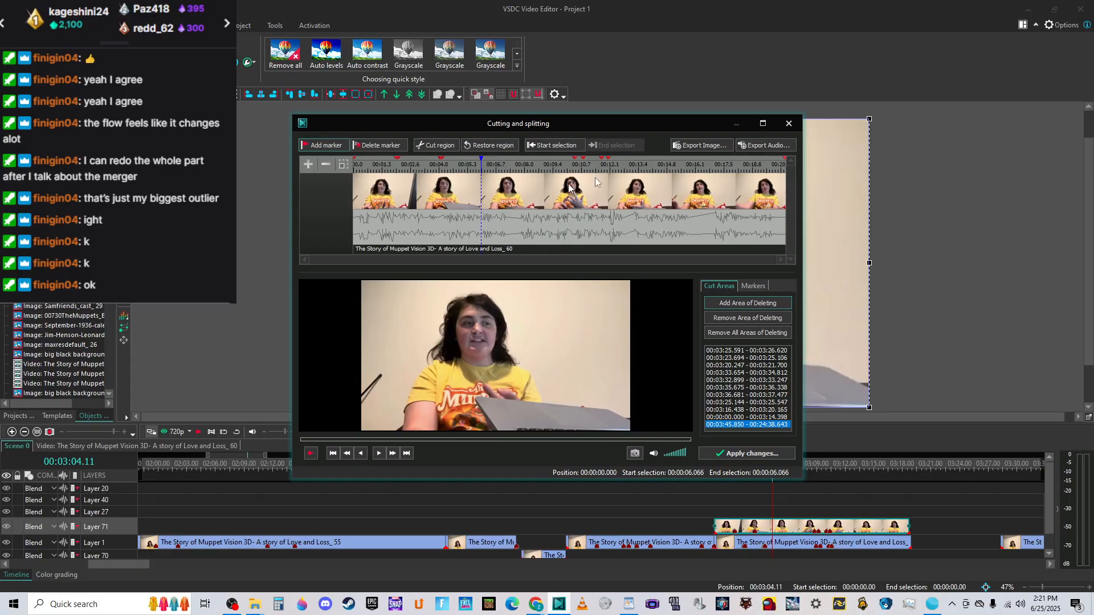
click(762, 123)
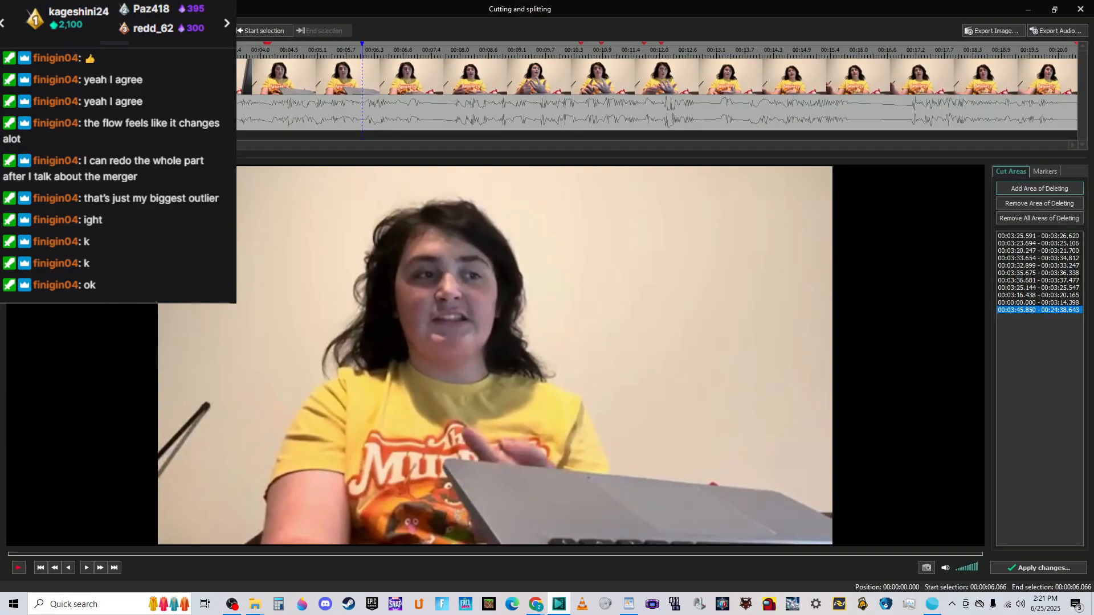
key(space)
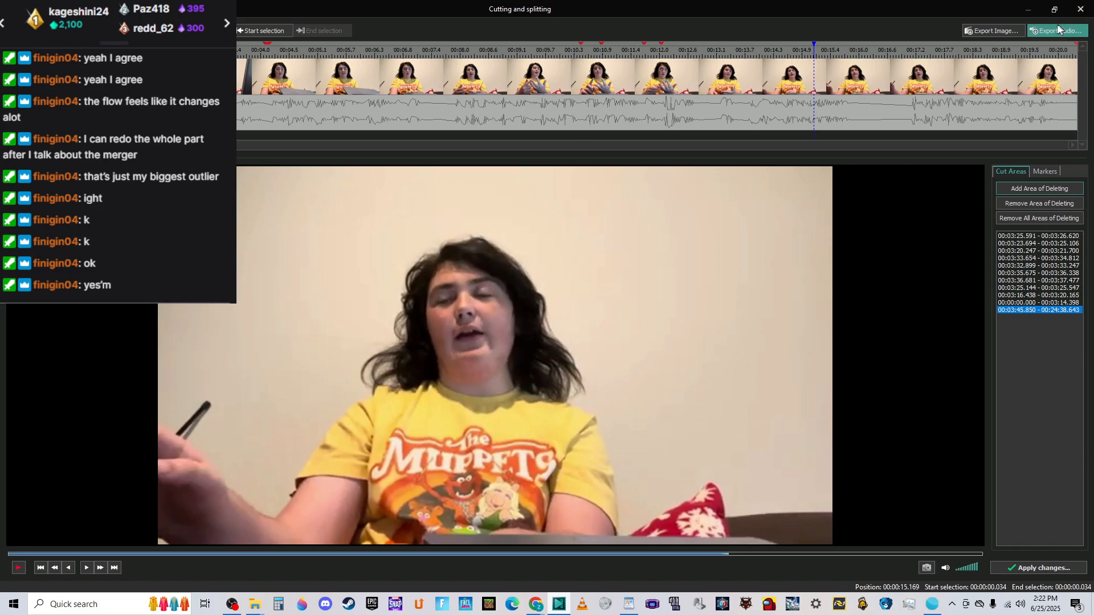
click(1080, 8)
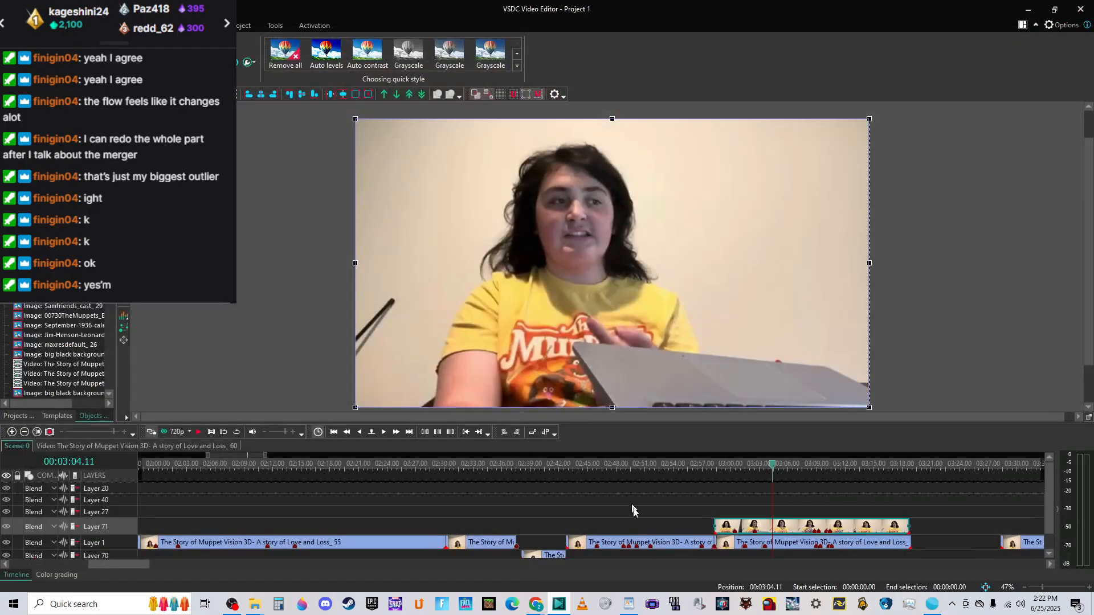
Play the trimmed clip 54 on Layer 1 from its start to compare it with the copy, and close the editor.
click(769, 548)
right_click(769, 548)
click(831, 400)
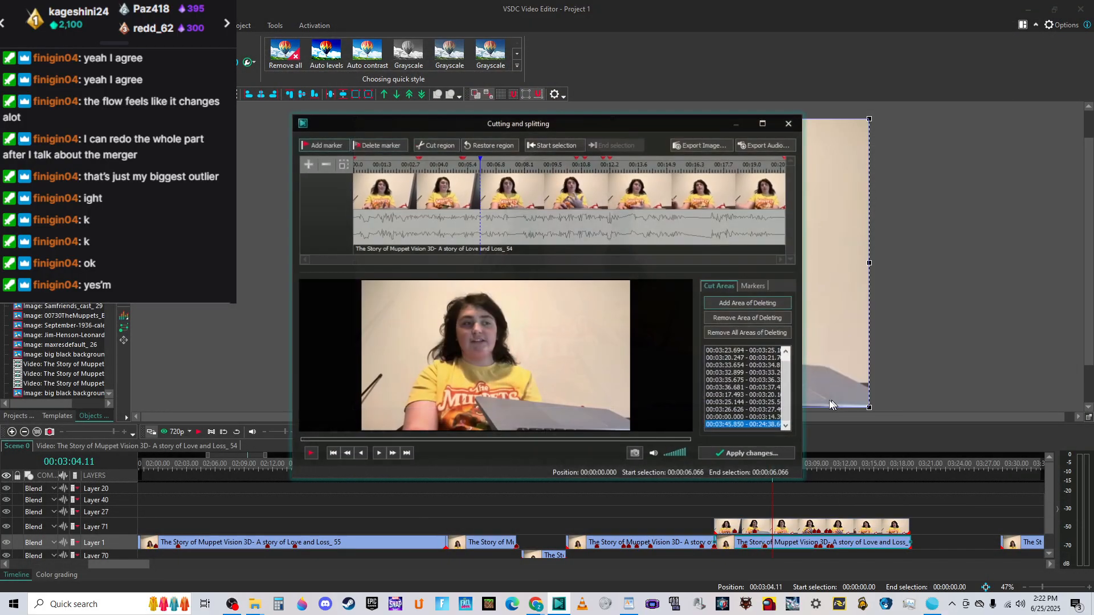
click(355, 172)
key(space)
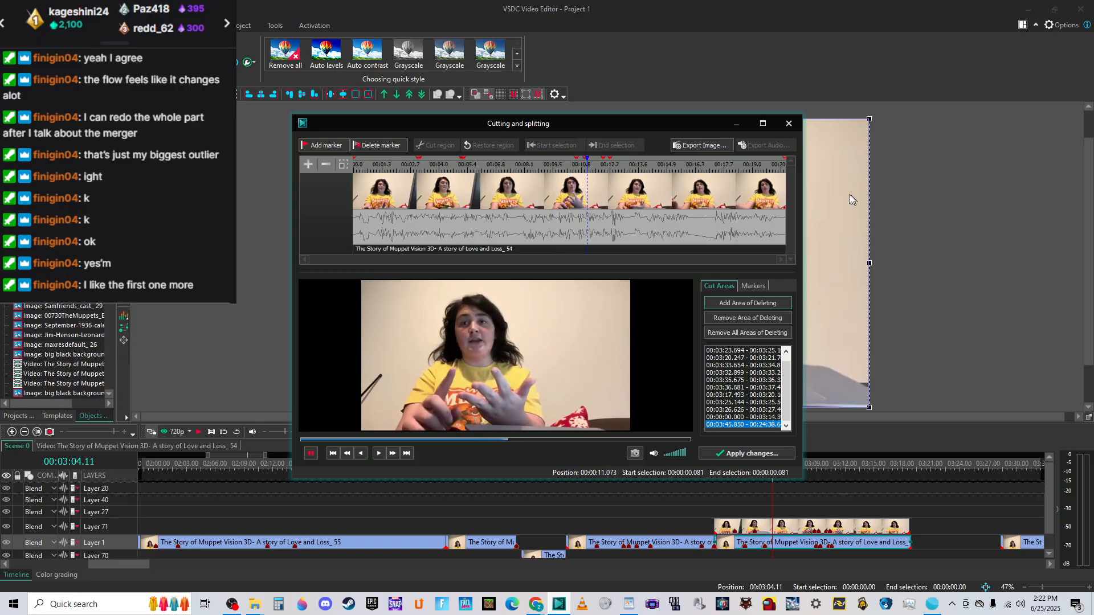
click(788, 124)
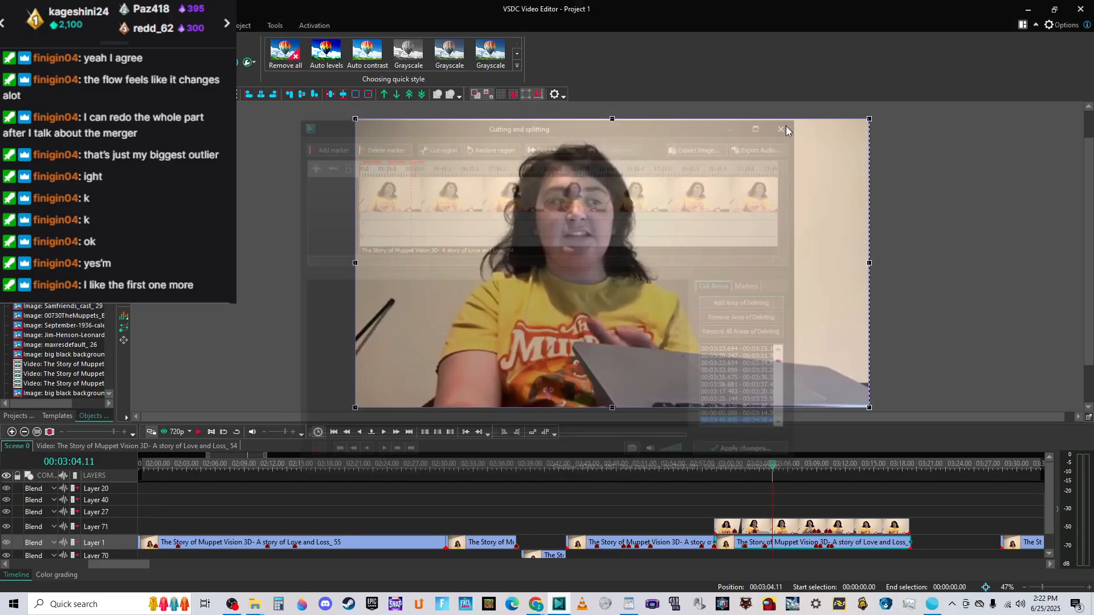
Reopen the Layer 71 copy for cutting and splitting and replay its opening seconds.
click(862, 529)
right_click(862, 529)
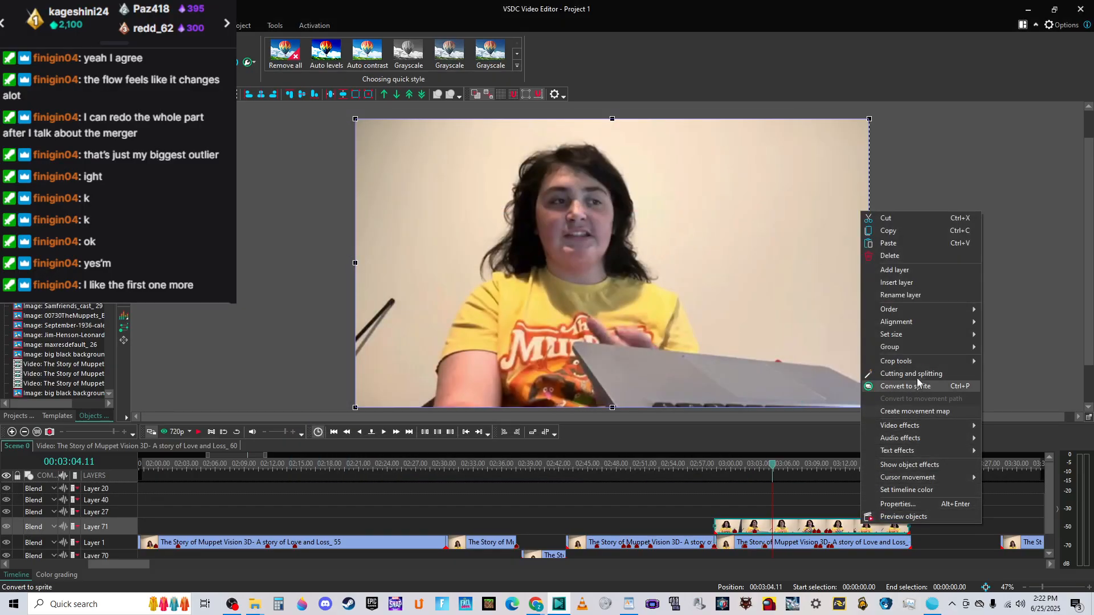
click(903, 386)
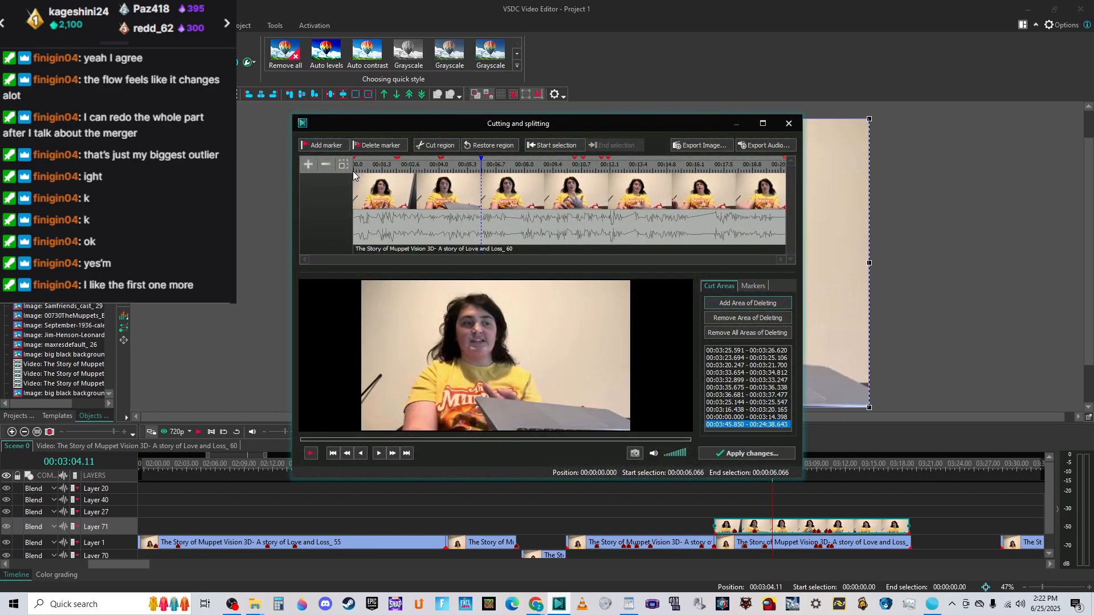
click(353, 172)
key(space)
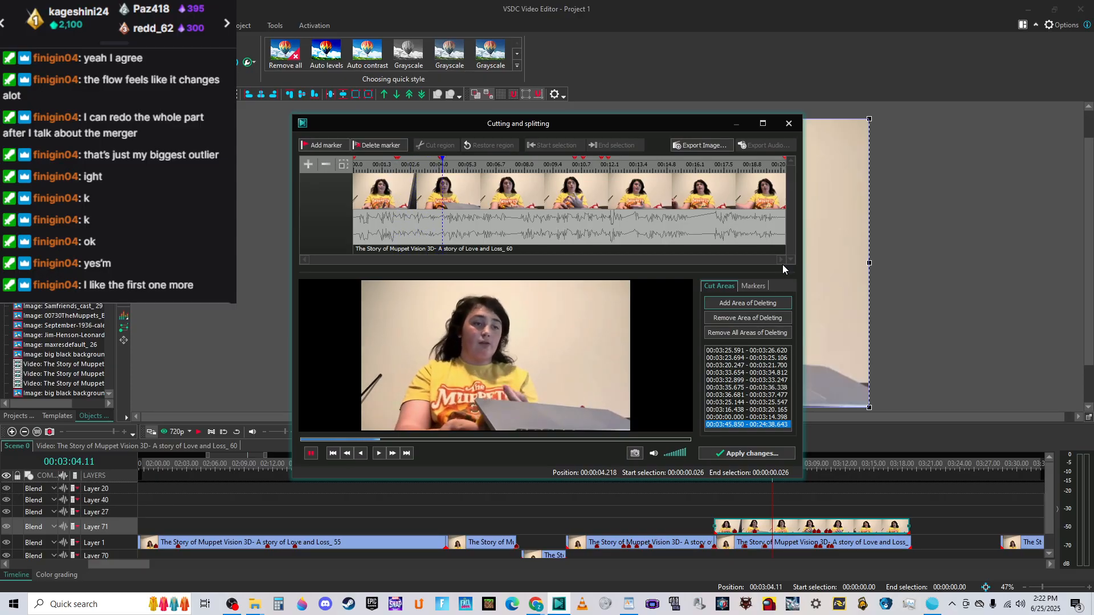
key(space)
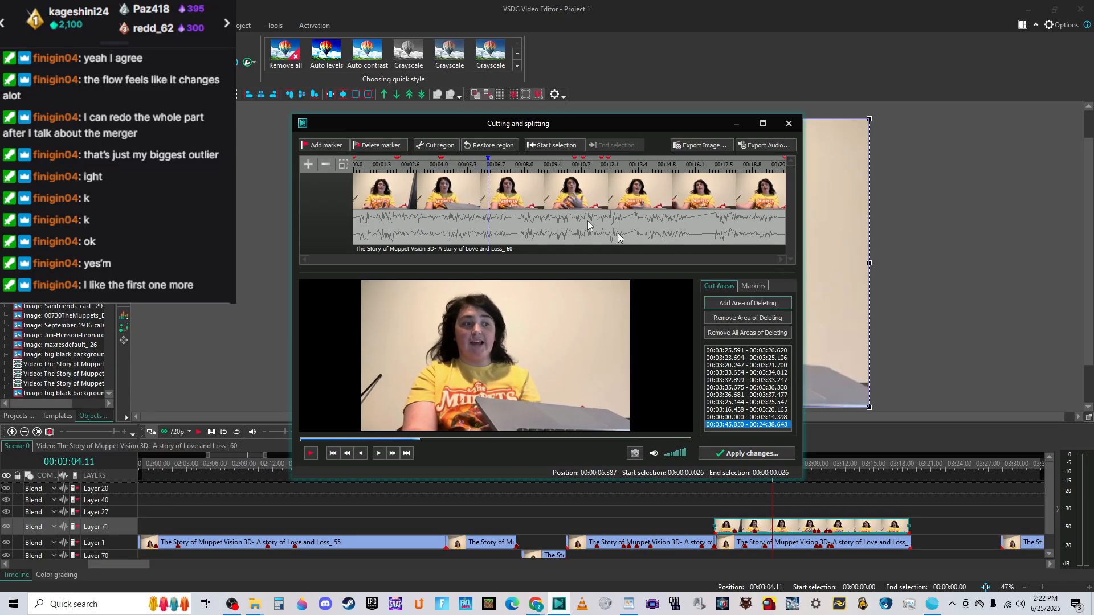
Inspect the copy's join near 00:00:02.024 up close and replay the narration from 00:00:00.570 through it.
click(397, 165)
click(308, 164)
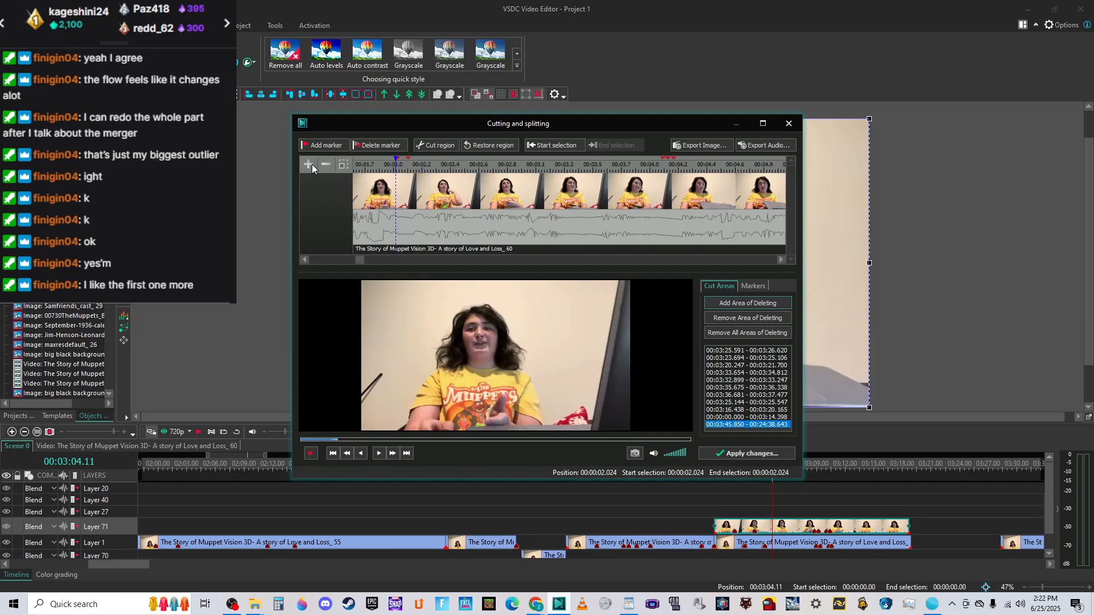
drag(354, 261, 324, 262)
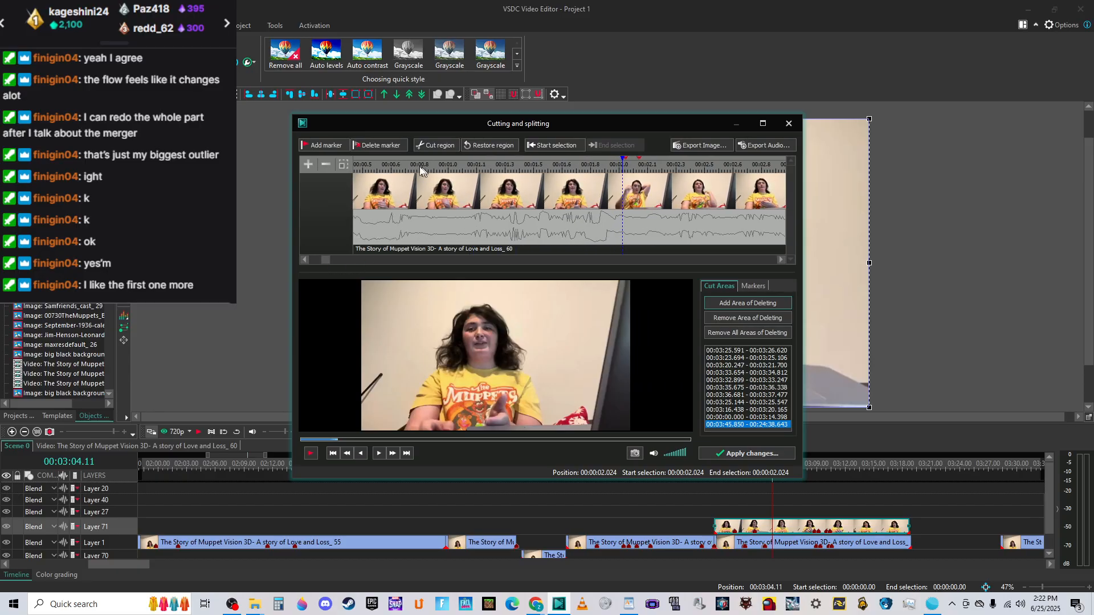
click(374, 165)
key(space)
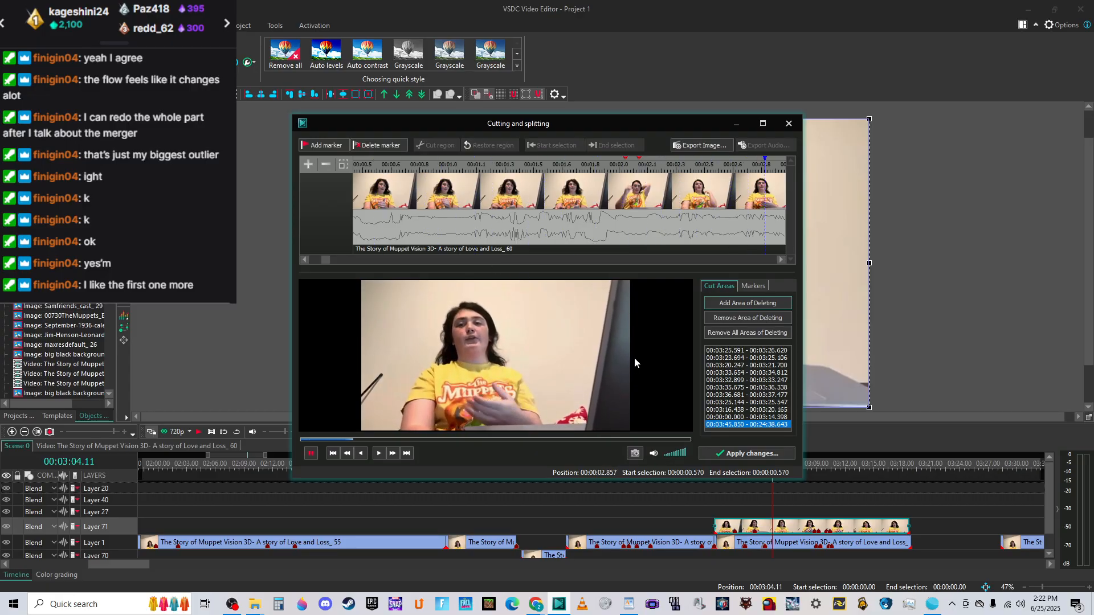
Split the Layer 71 copy at a marker at 00:00:02.035, using the marker set and removing the source object.
drag(388, 261, 356, 259)
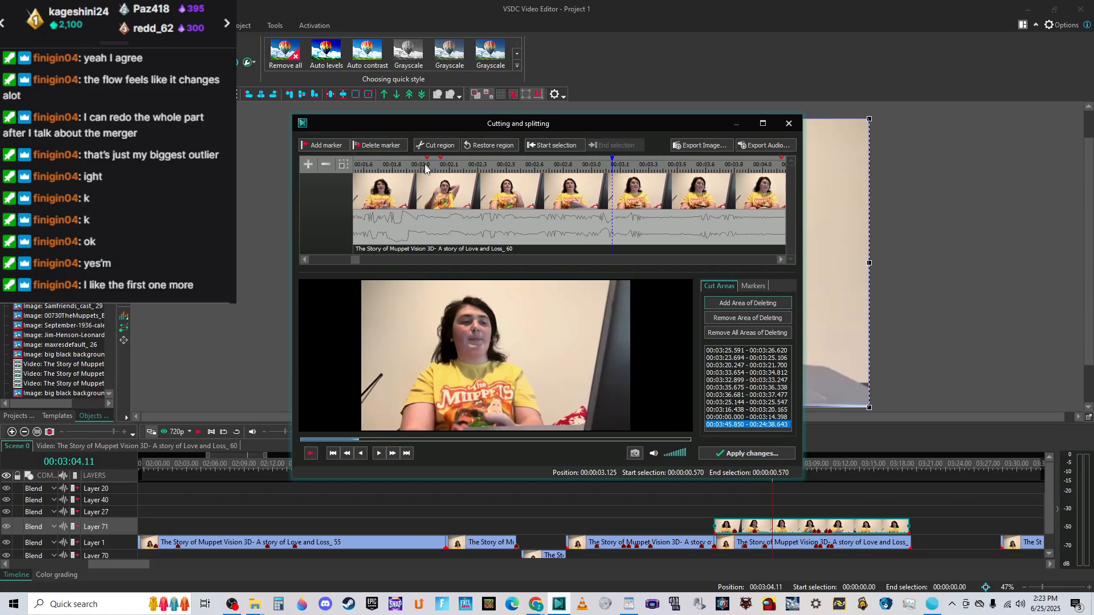
click(427, 167)
click(323, 144)
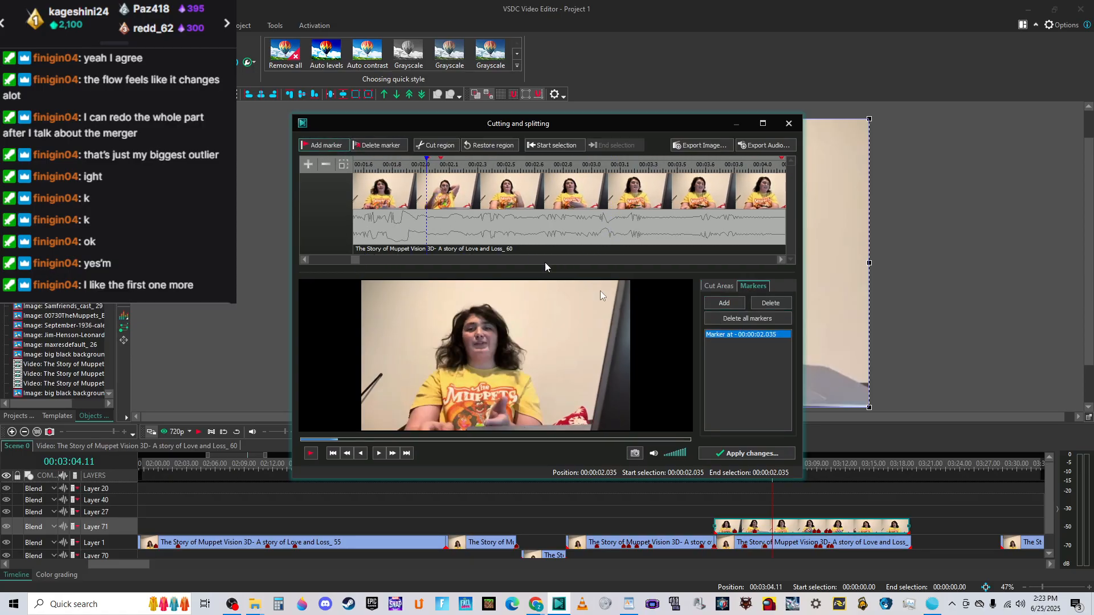
click(758, 450)
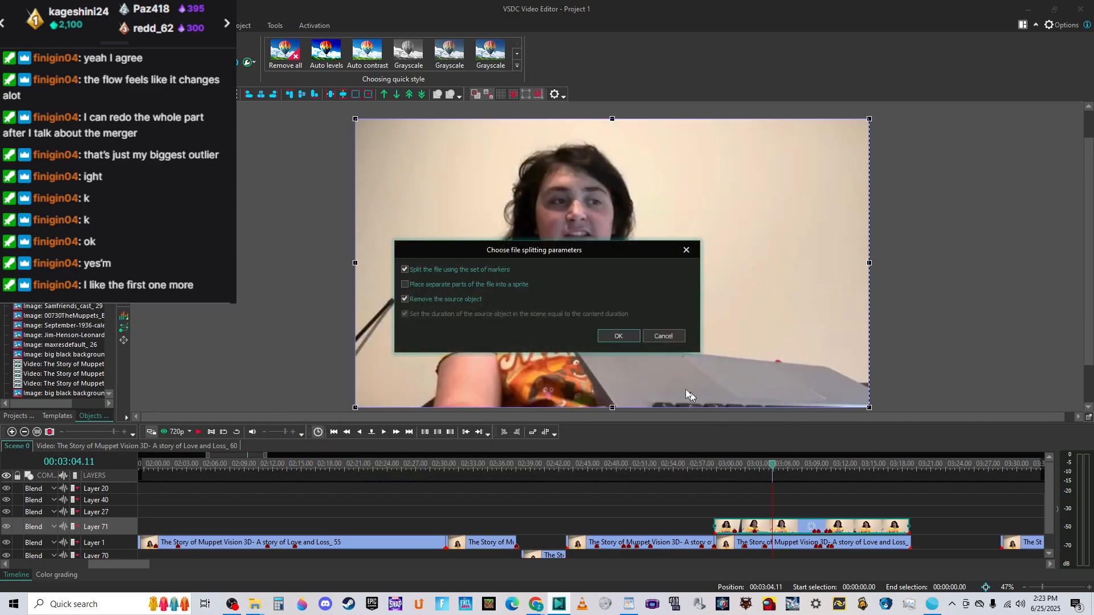
click(623, 340)
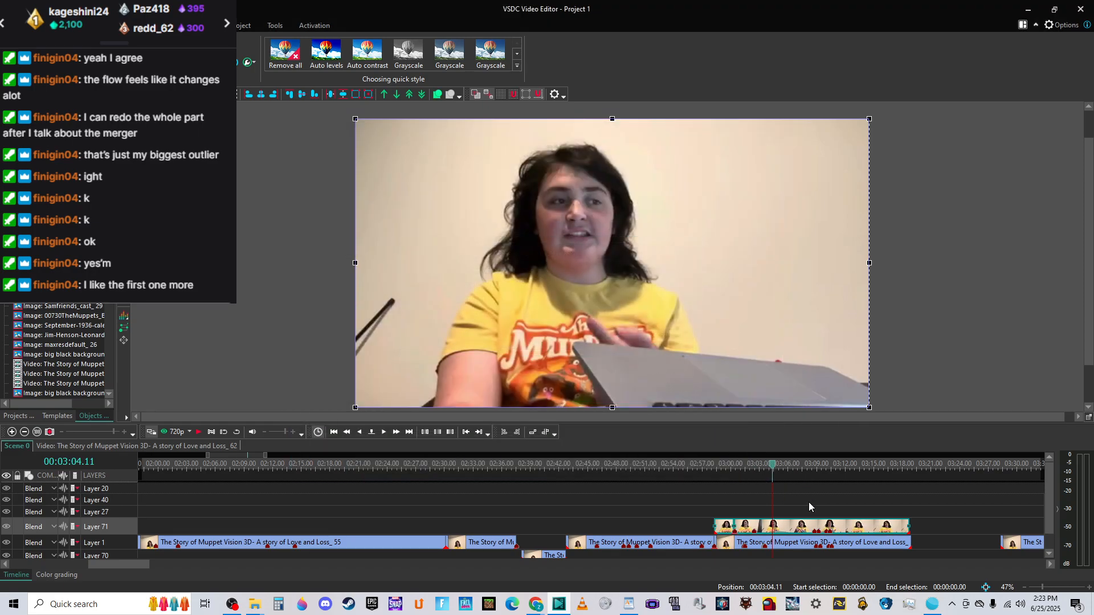
Replace clip 54 on Layer 1 with the two split pieces from Layer 71, leaving a short gap between the pieces.
click(800, 543)
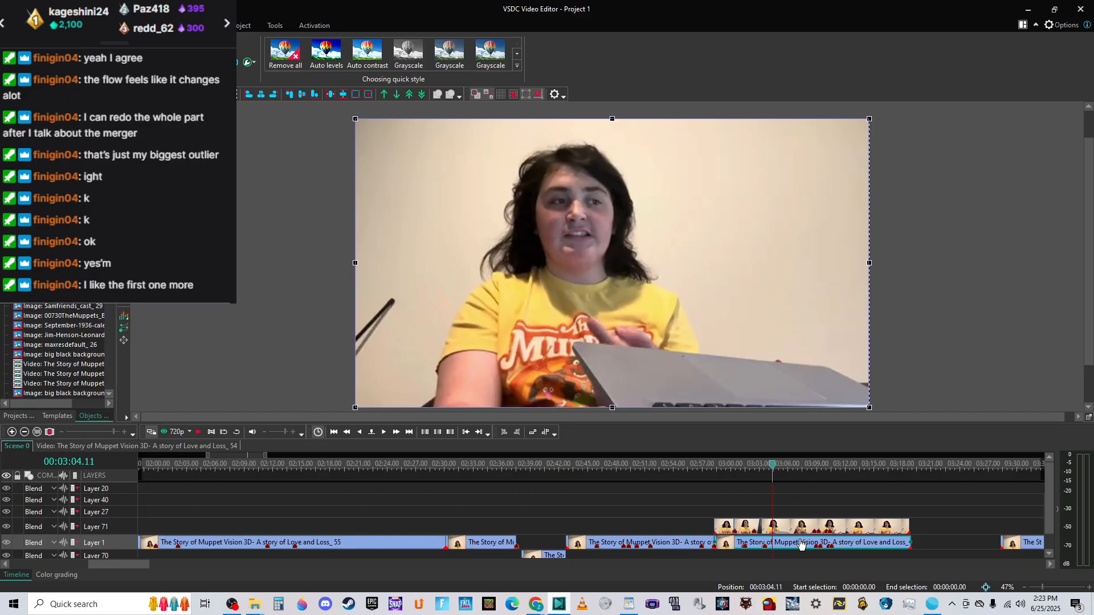
key(Delete)
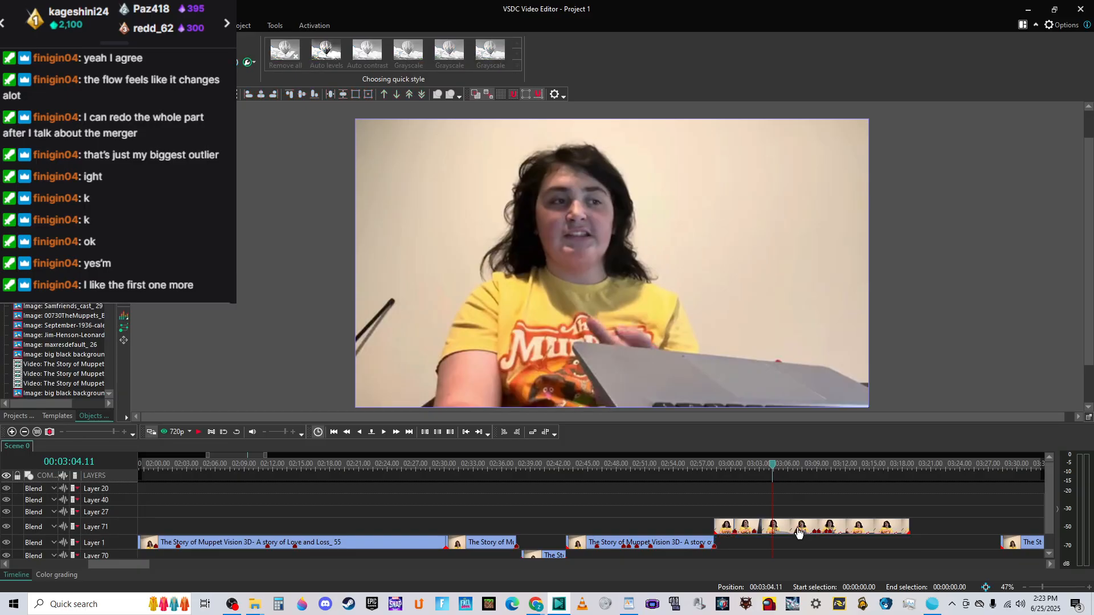
click(726, 530)
drag(726, 532, 765, 542)
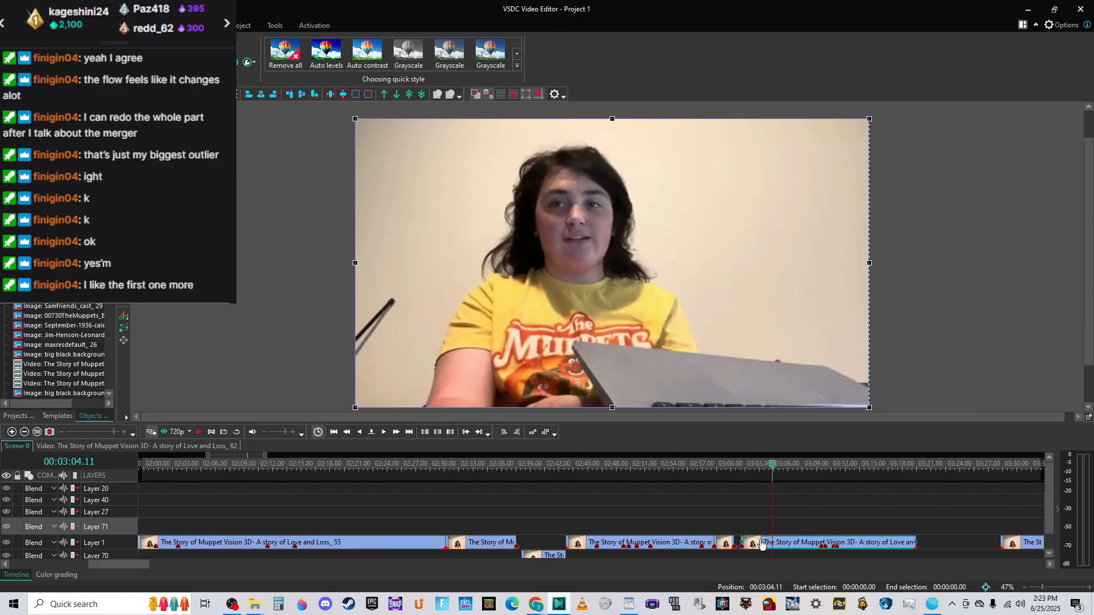
Play across the gap between clips 61 and 62 on Layer 1 and shift clip 62 slightly earlier.
click(709, 469)
key(space)
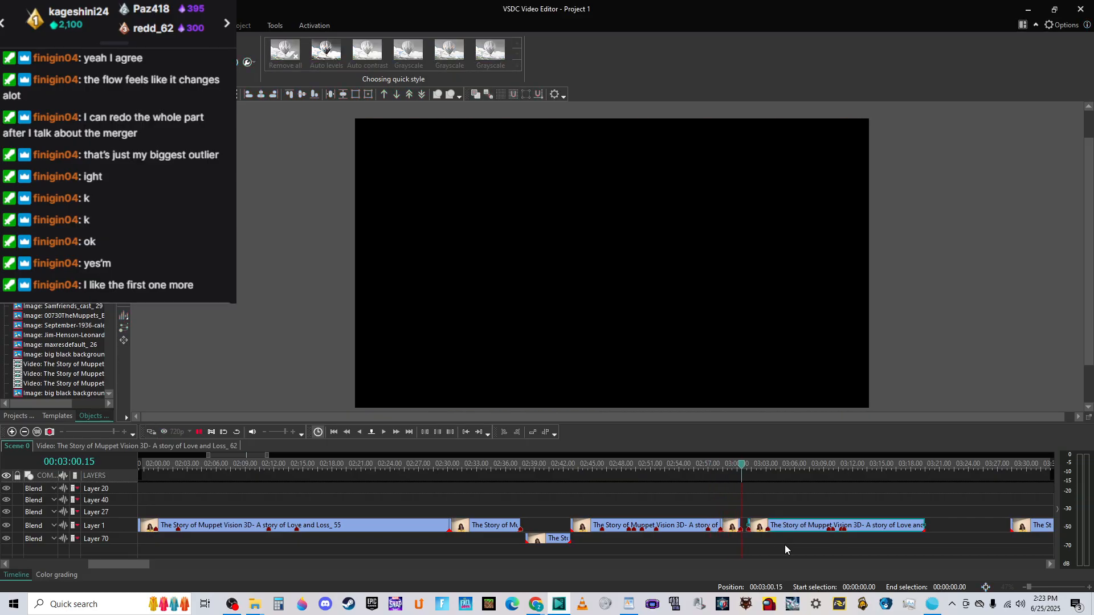
click(781, 525)
drag(781, 525, 777, 525)
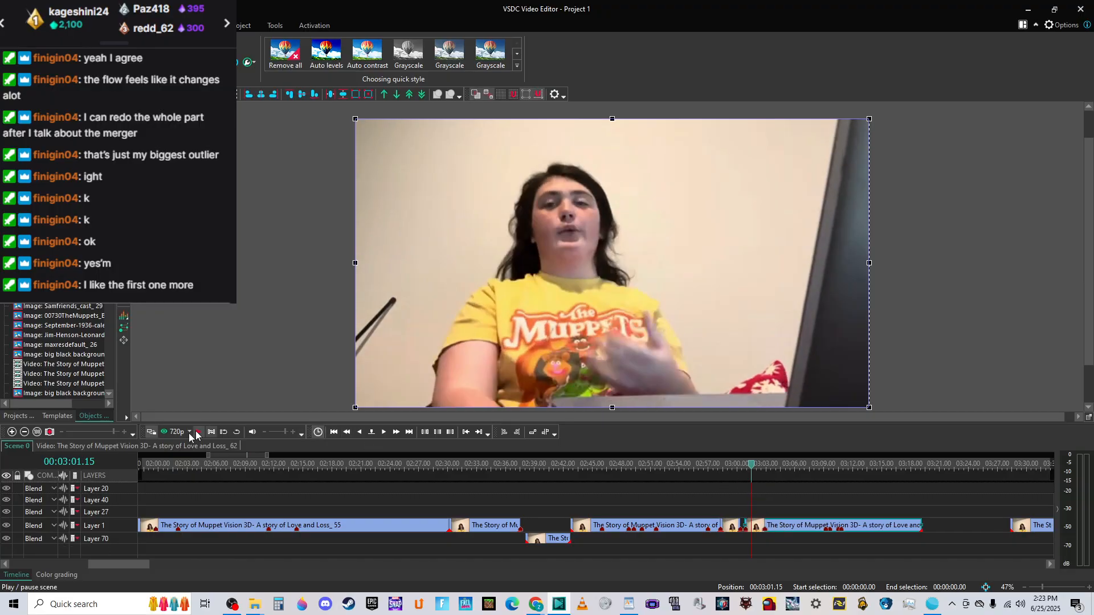
Narrow the gap before clip 62 further and play the join from just before 00:02:58.
click(123, 432)
click(123, 433)
click(123, 432)
click(123, 432)
click(123, 432)
click(123, 433)
click(123, 432)
click(123, 433)
click(123, 432)
click(123, 433)
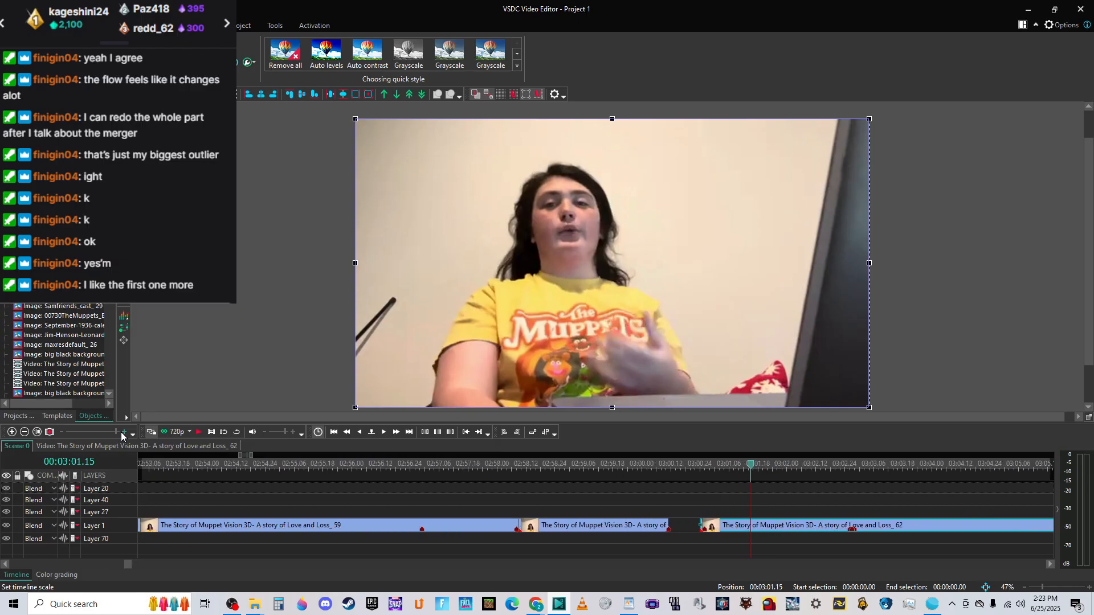
click(481, 464)
key(space)
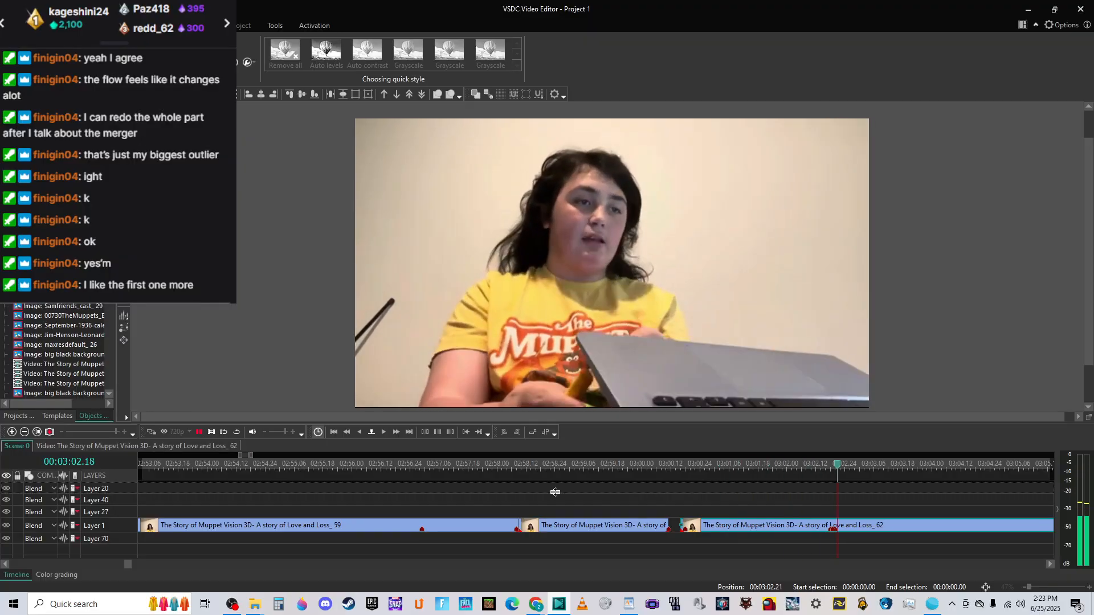
key(space)
Replay the narration from just before 00:02:57 through the gap into clip 62 to judge the pause.
mouse_move(650, 533)
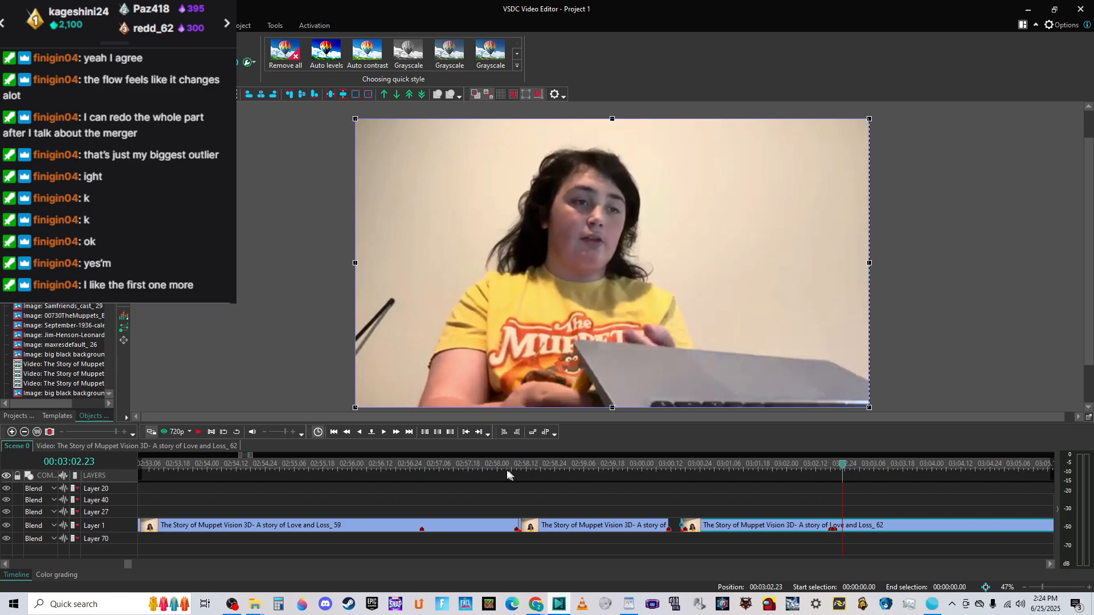
click(419, 468)
key(space)
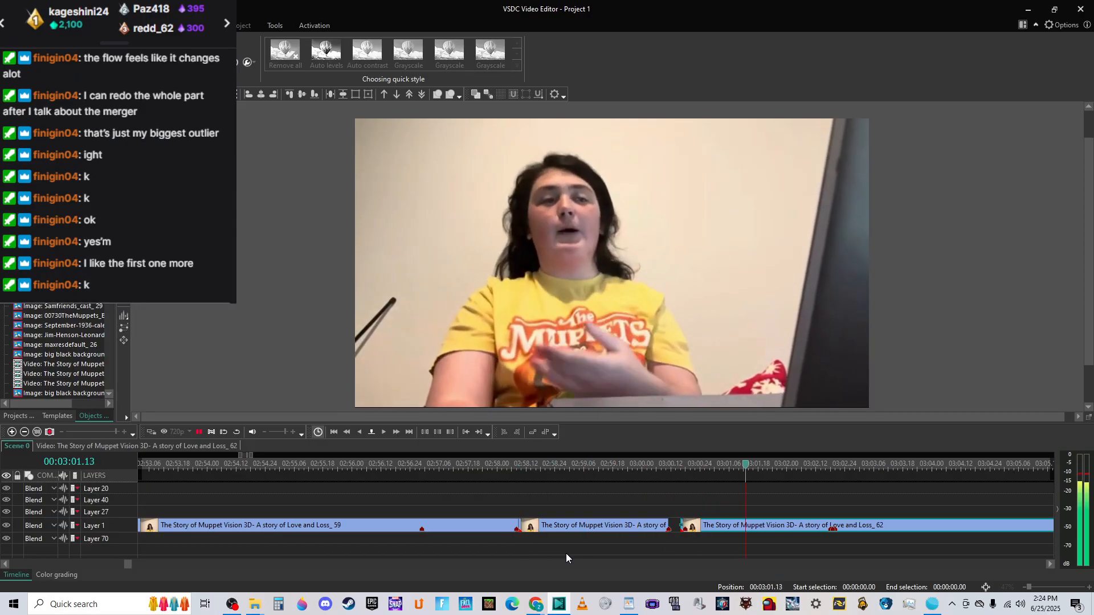
key(space)
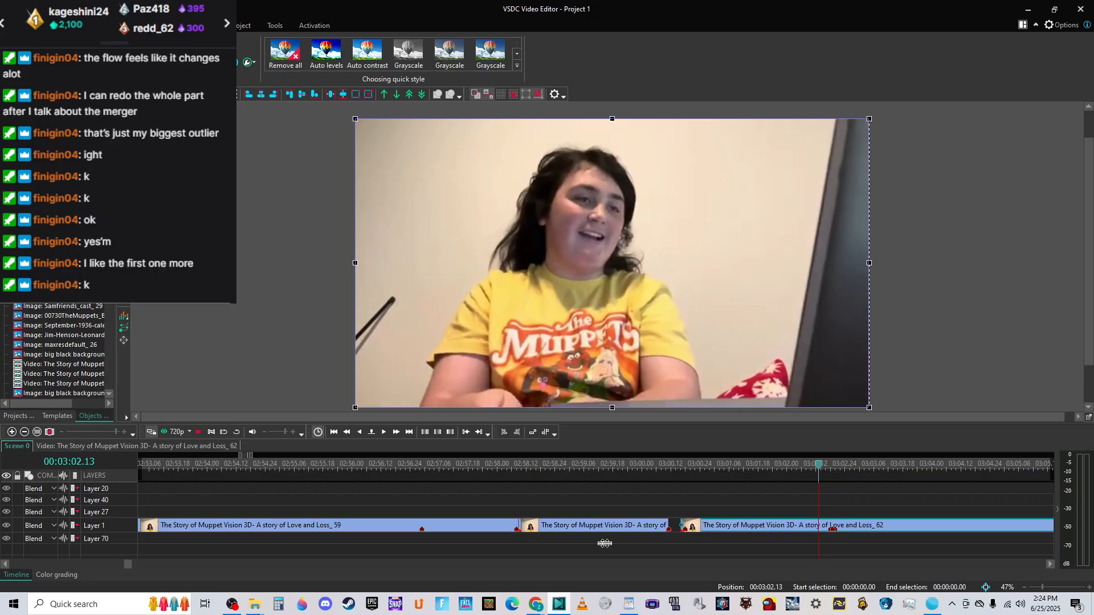
Replay the end of clip 61 in the cutting and splitting editor and split it at a marker at 00:00:01.641, removing the source object.
click(656, 527)
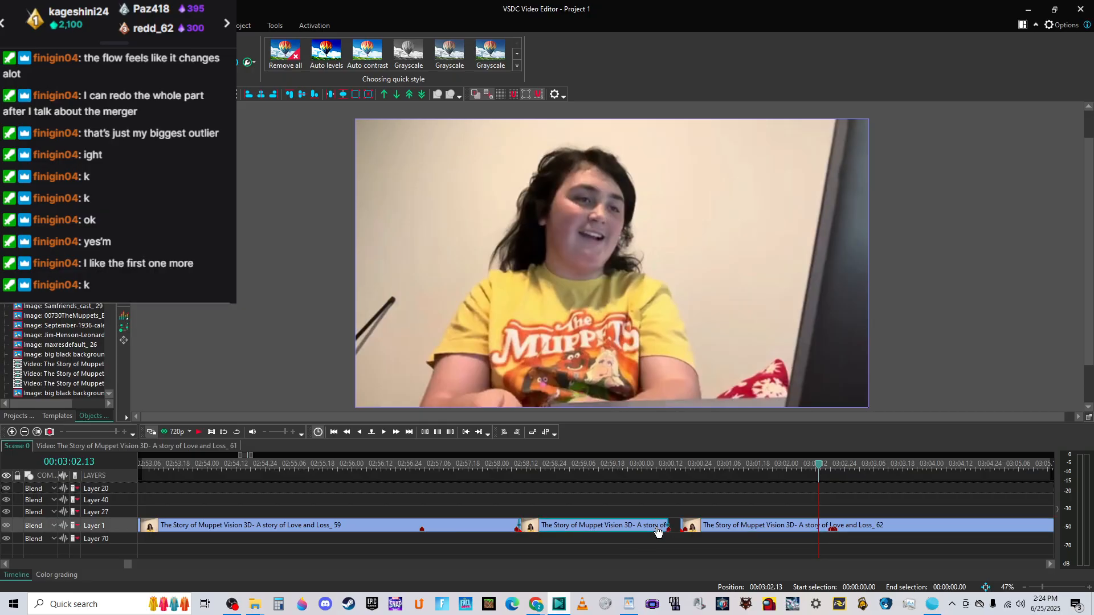
right_click(656, 526)
click(712, 375)
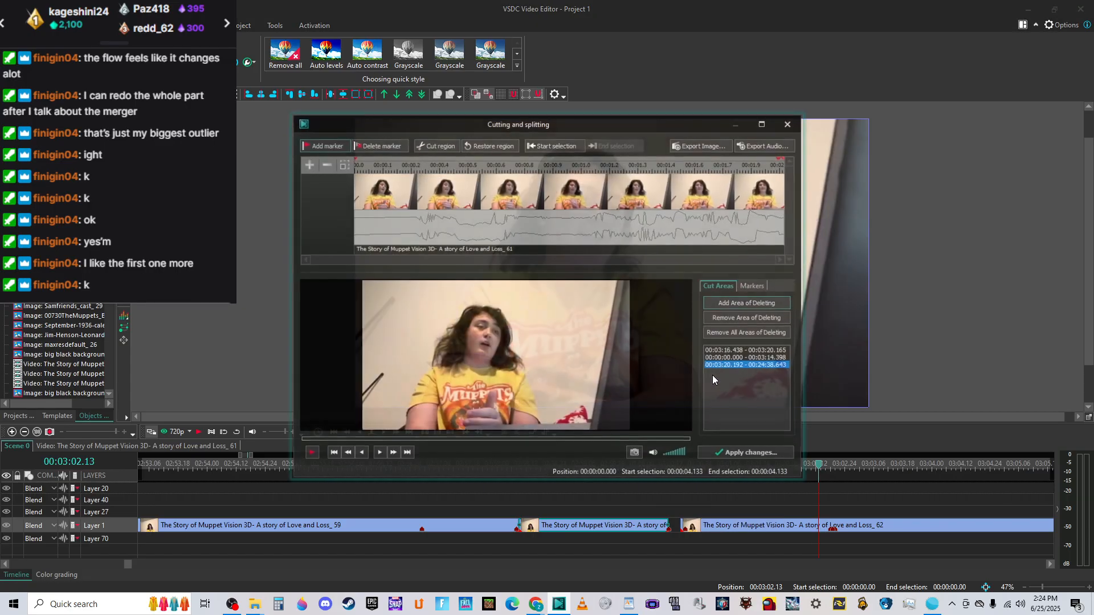
click(707, 166)
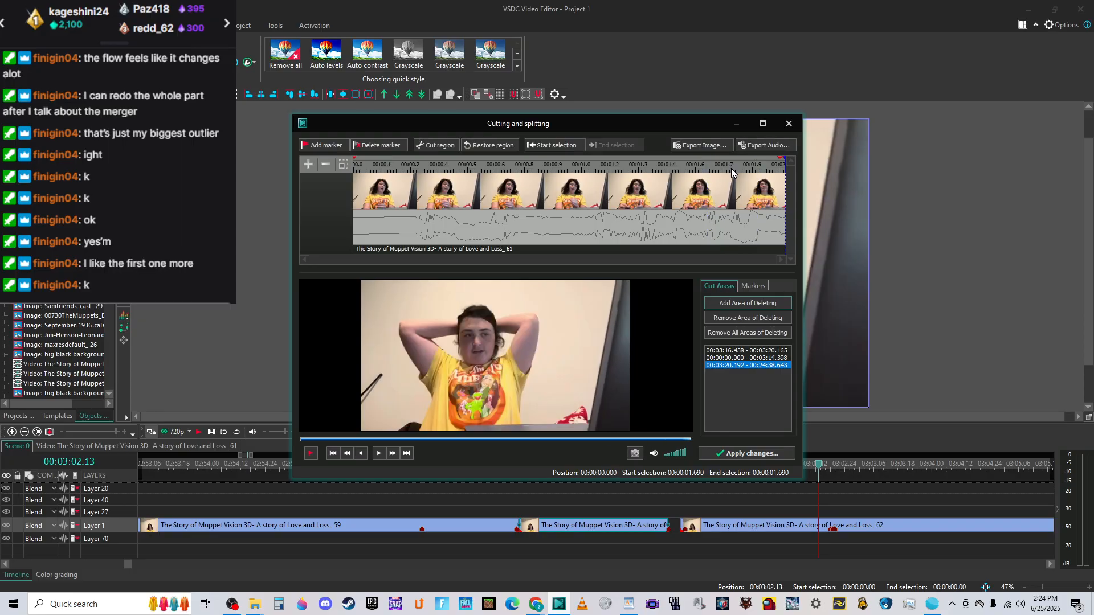
click(608, 161)
key(space)
key(space)
click(696, 170)
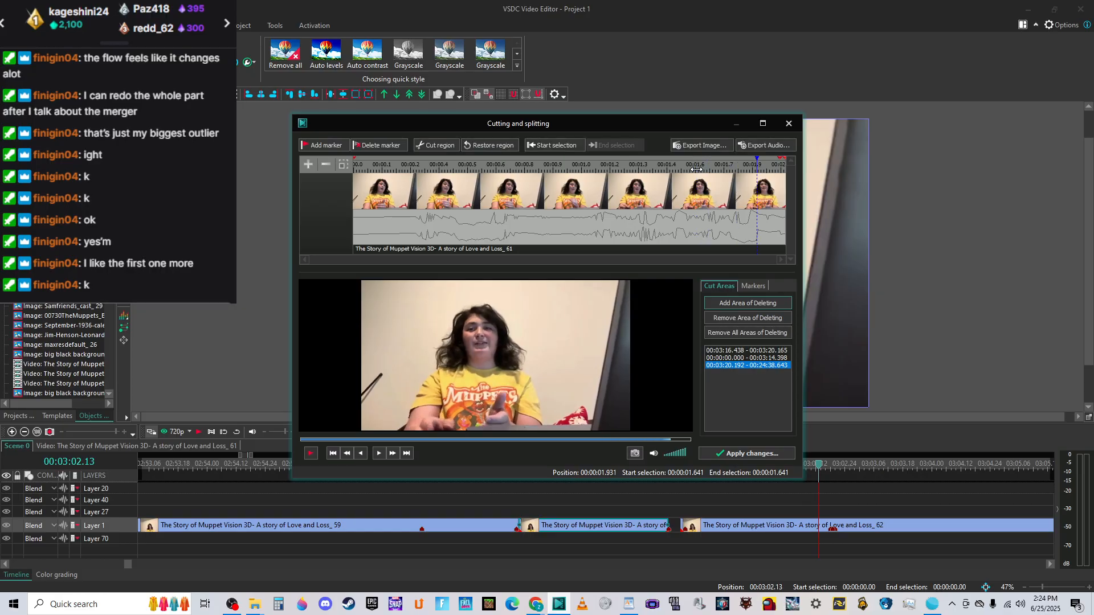
click(326, 145)
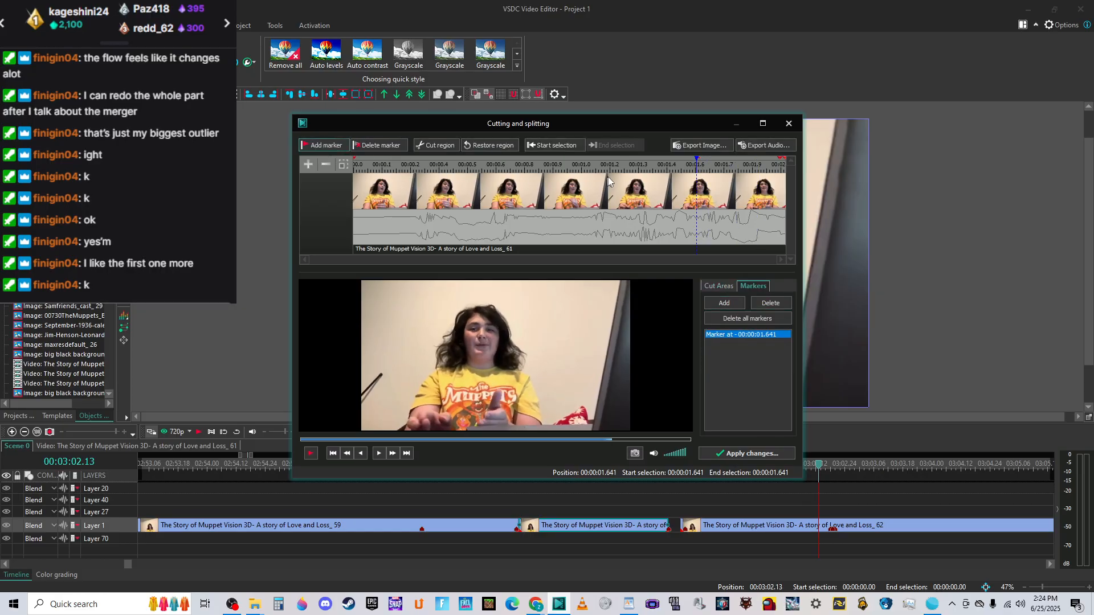
click(778, 448)
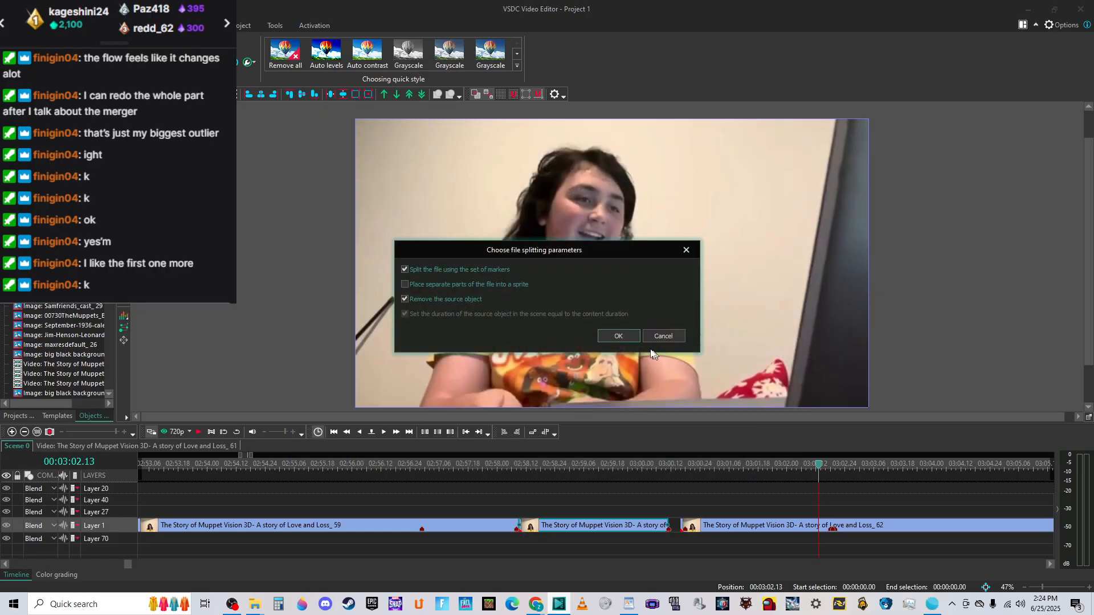
click(627, 334)
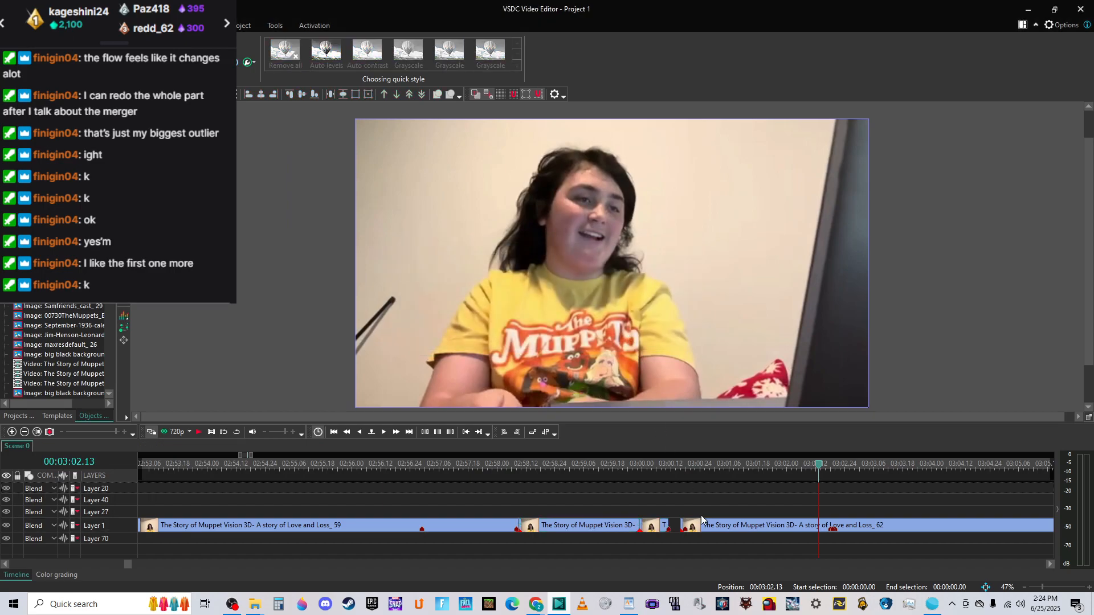
Space out the clips on Layer 1 so the short split-off piece has a small gap before it and another before clip 62.
drag(698, 525, 709, 527)
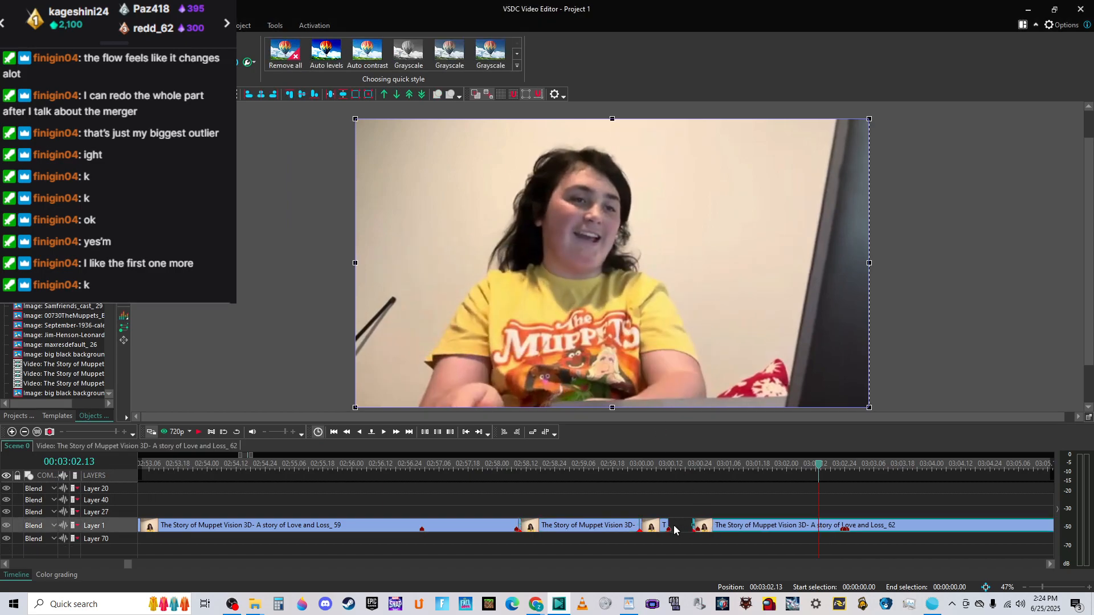
click(664, 529)
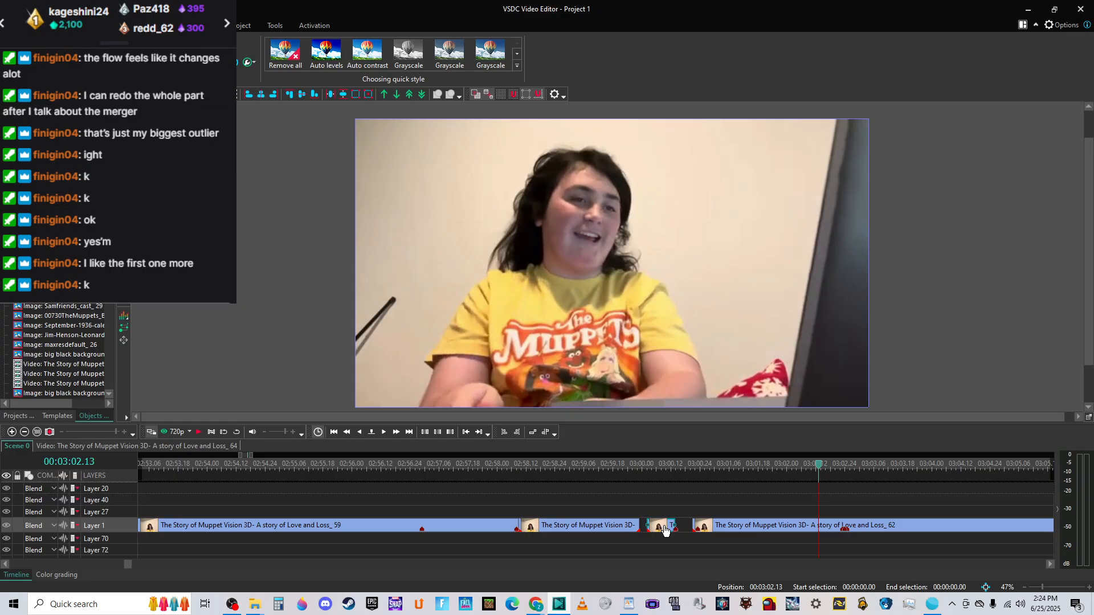
drag(700, 528, 696, 527)
Play through the two small gaps around the short piece and shift clip 62 slightly earlier.
click(592, 488)
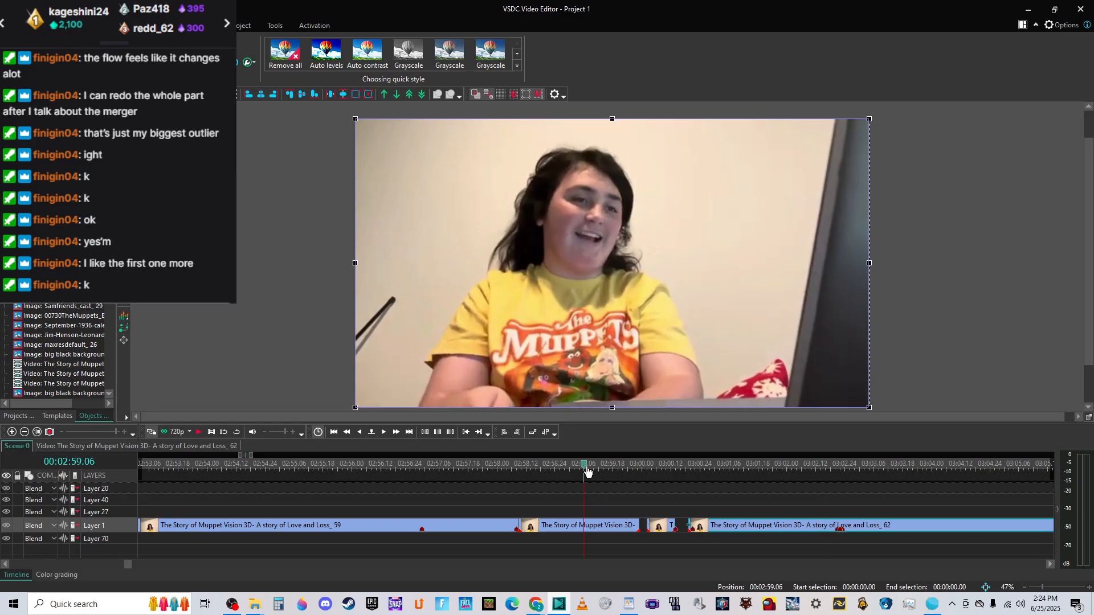
key(space)
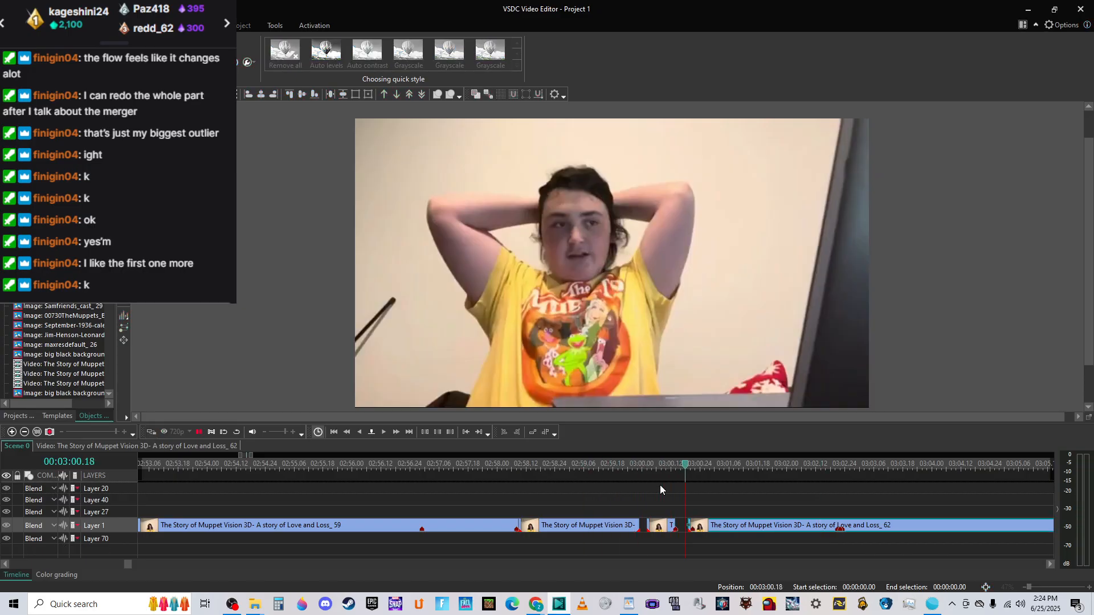
click(513, 465)
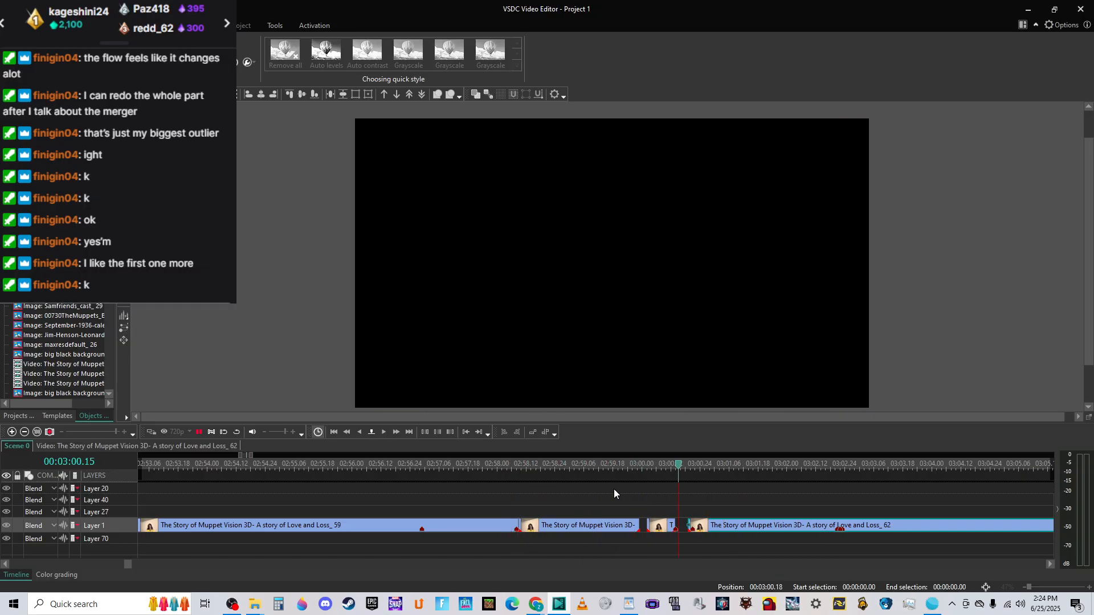
key(space)
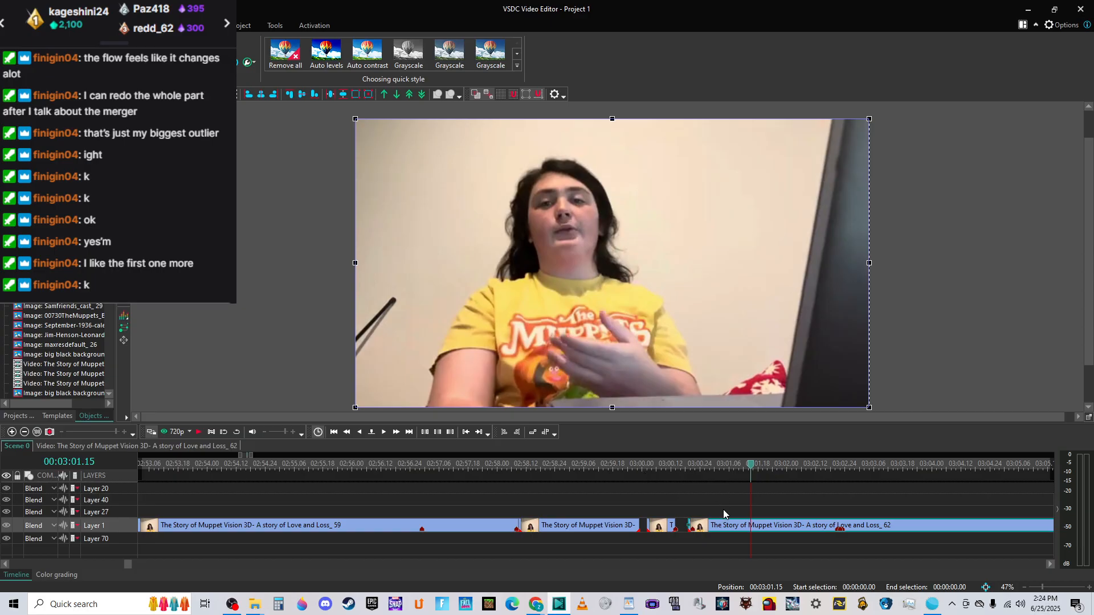
click(720, 529)
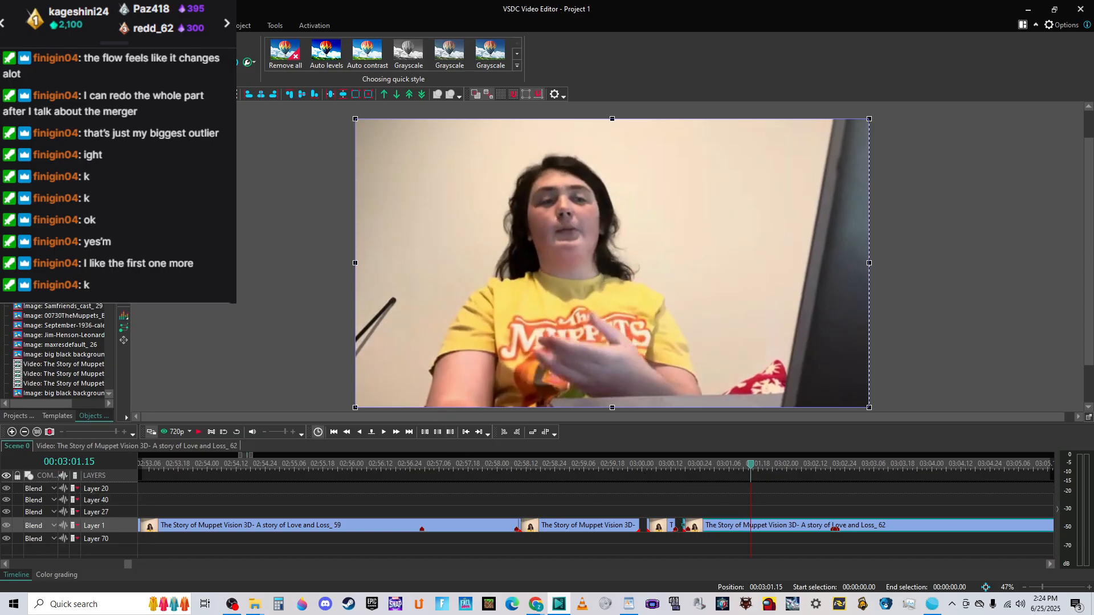
Replay the section from about 00:02:58 through both gaps into clip 62 to check the pauses.
click(599, 465)
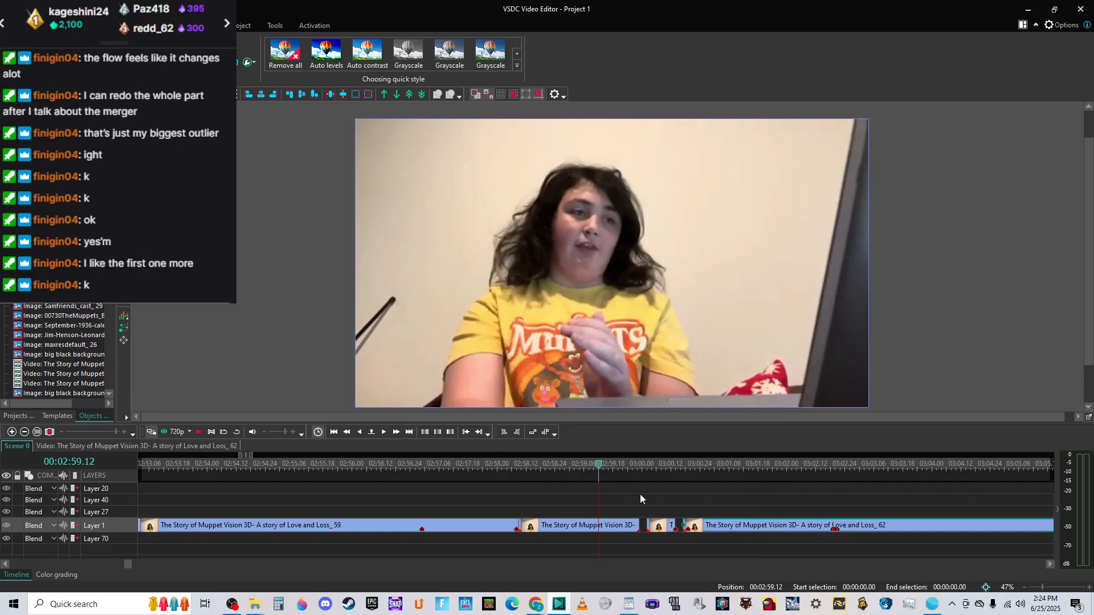
click(495, 464)
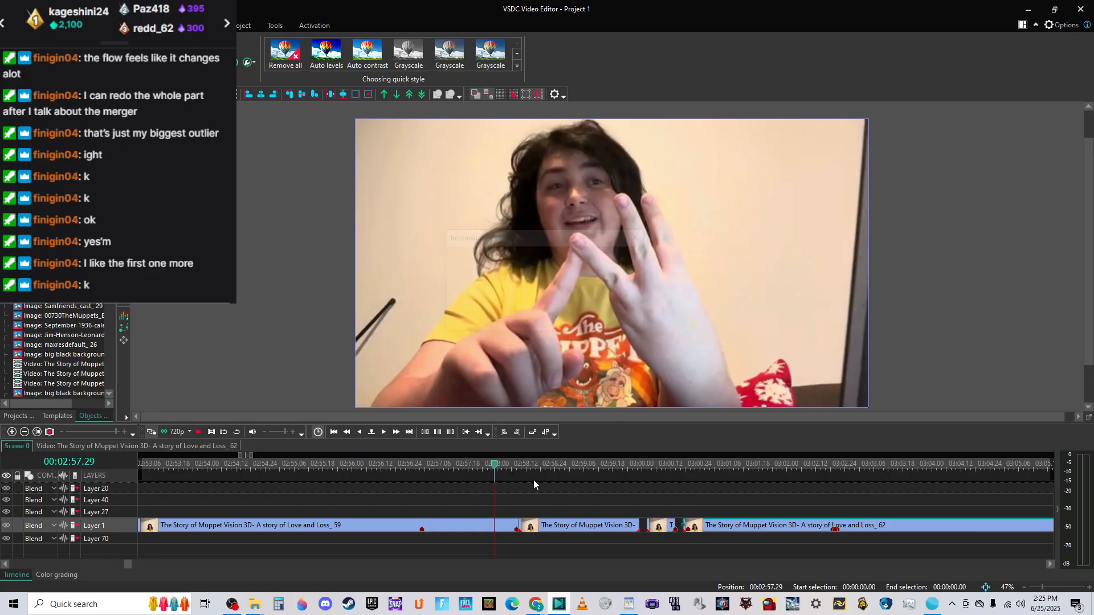
key(space)
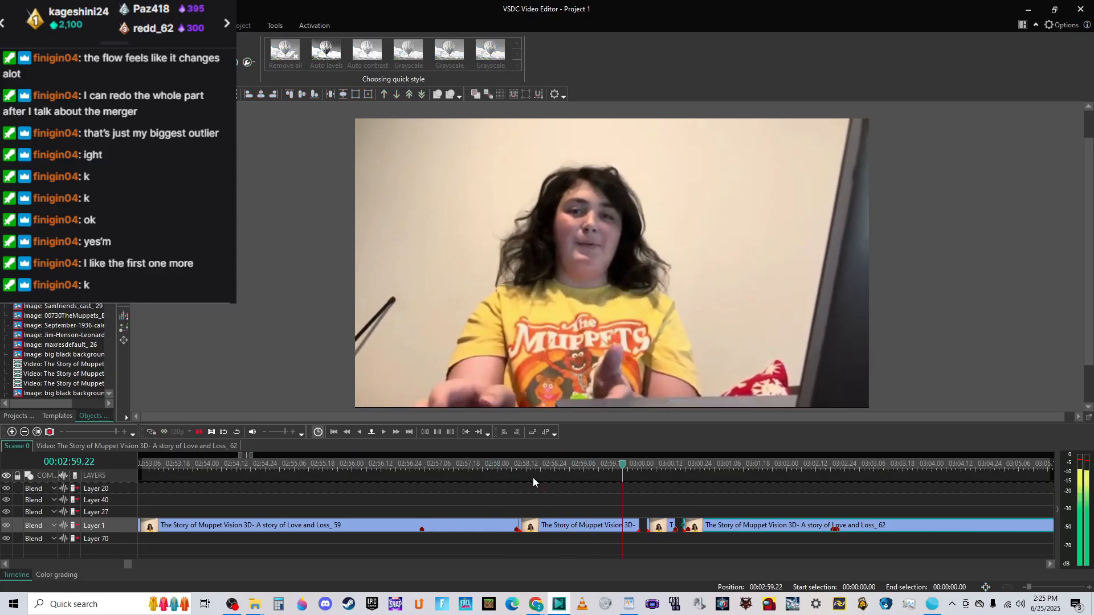
key(space)
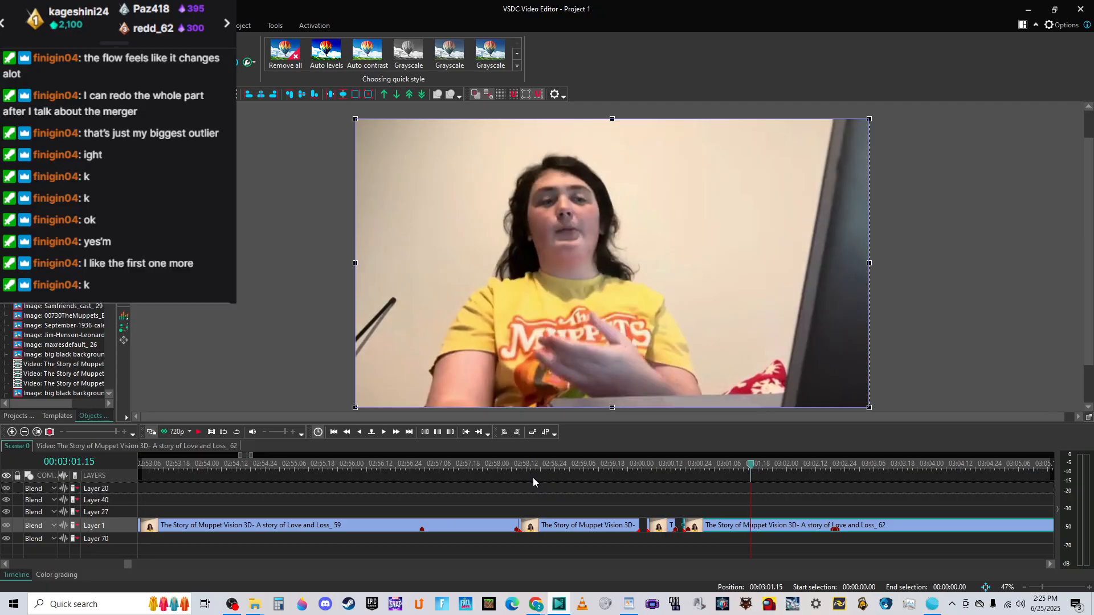
click(501, 464)
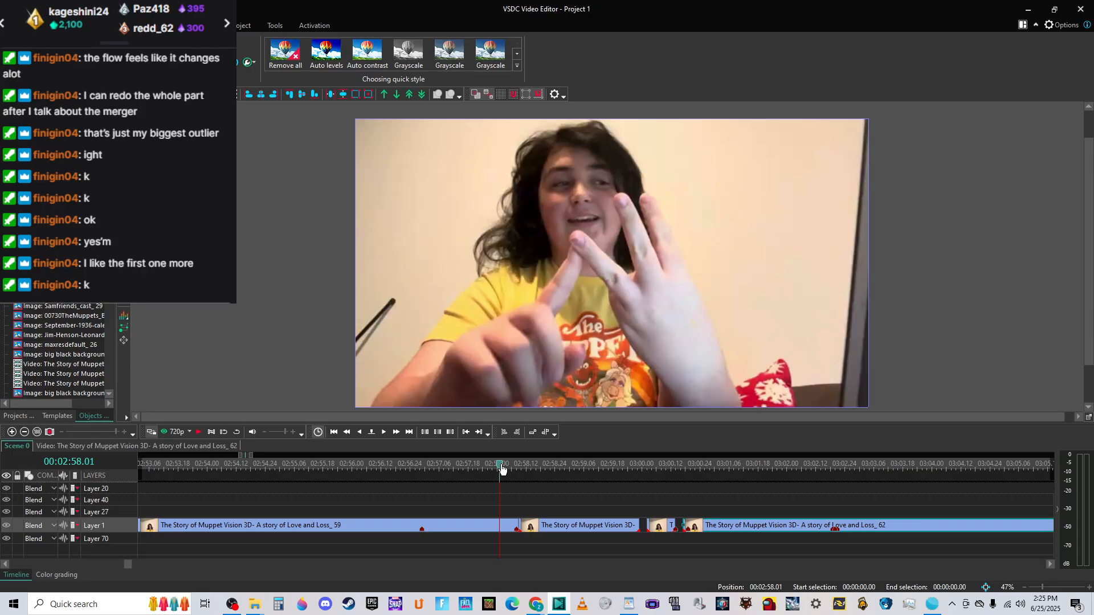
key(space)
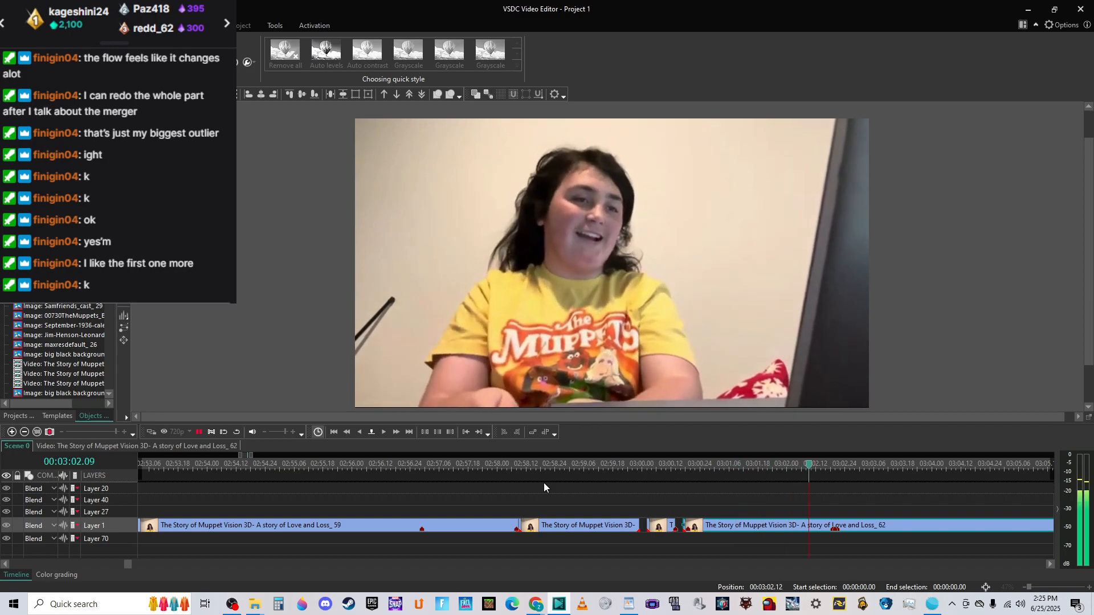
key(space)
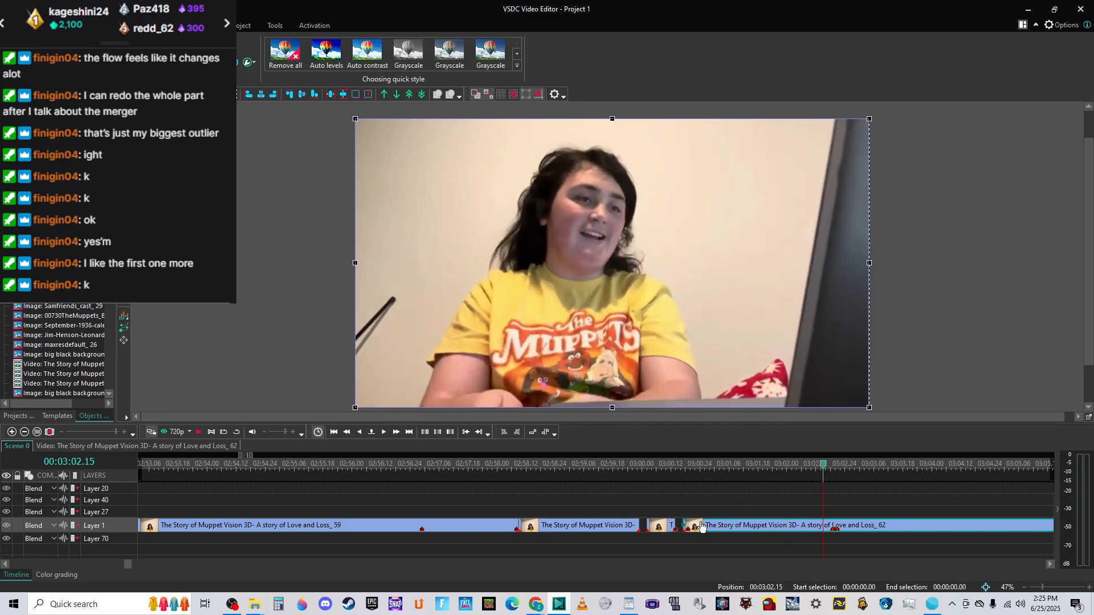
Move clip 62 slightly later on Layer 1 and replay from about 00:02:58 through both gaps to judge the pause.
key(space)
key(space)
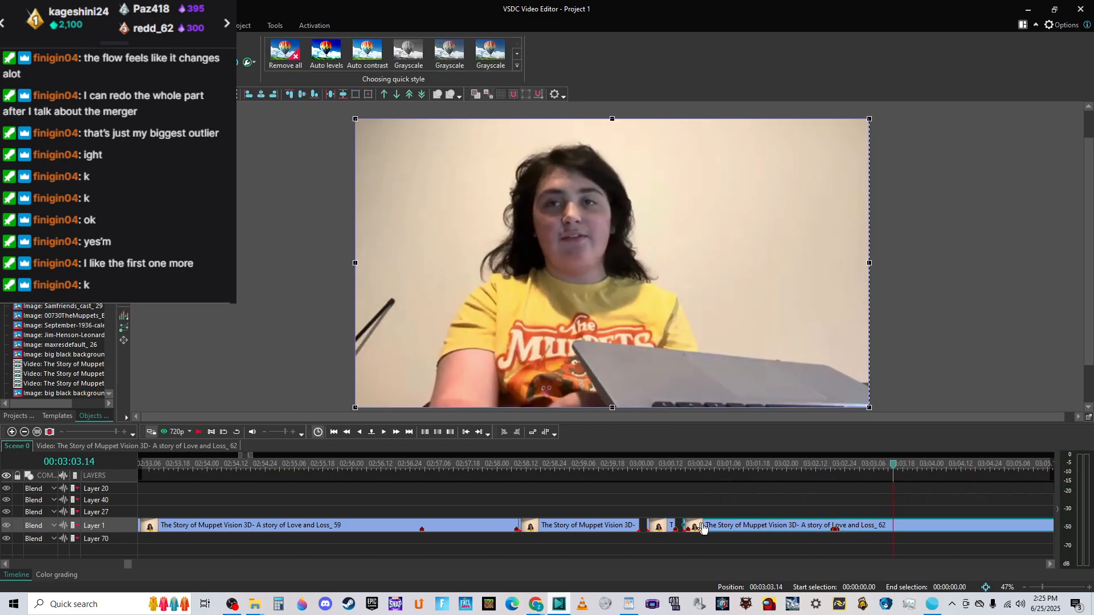
click(515, 467)
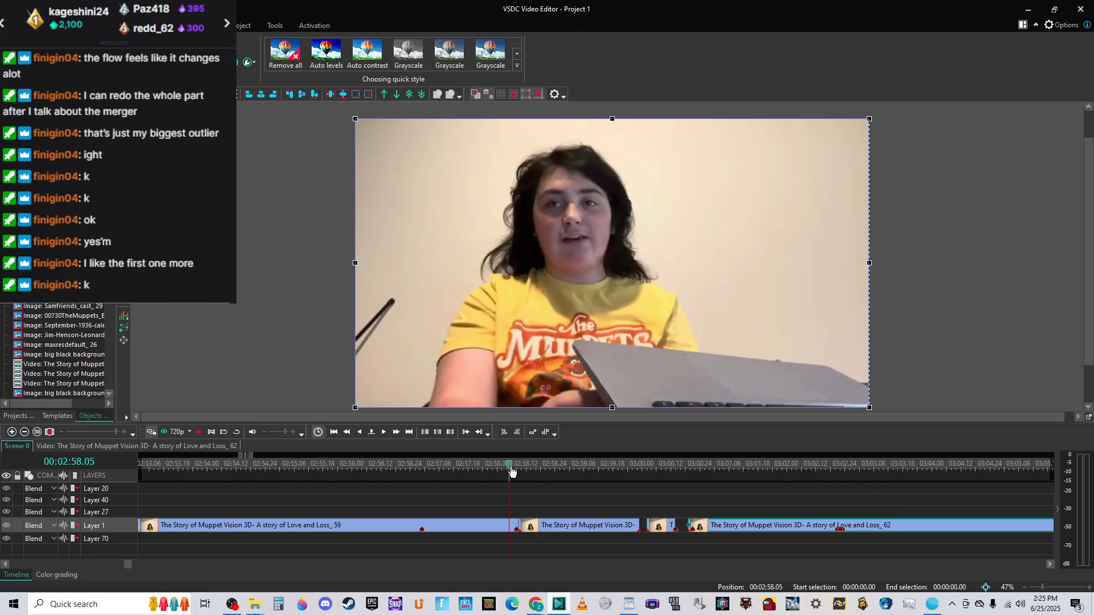
key(space)
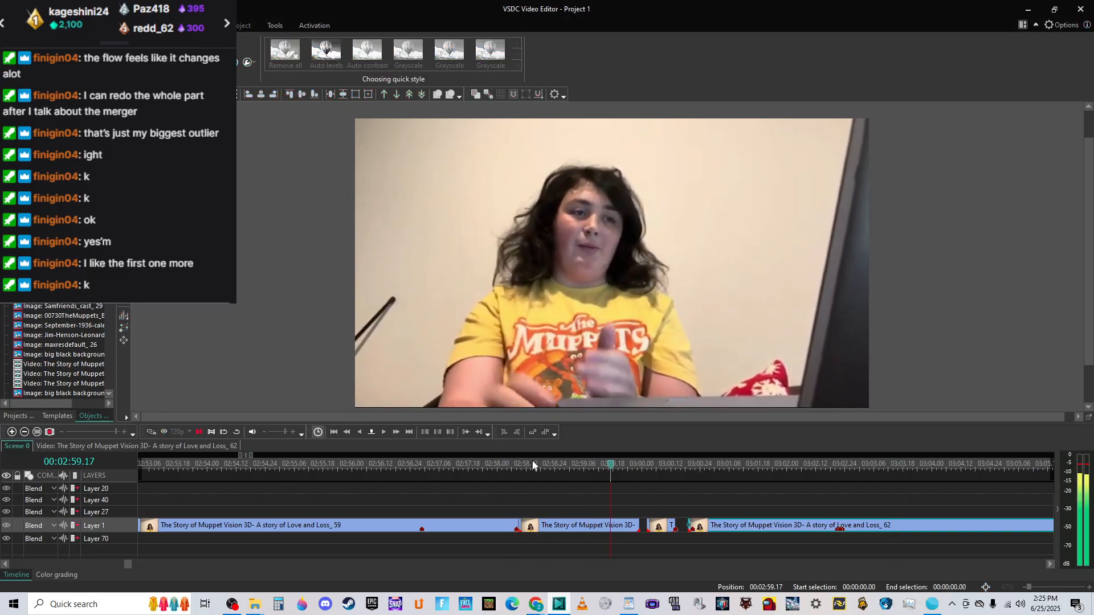
key(space)
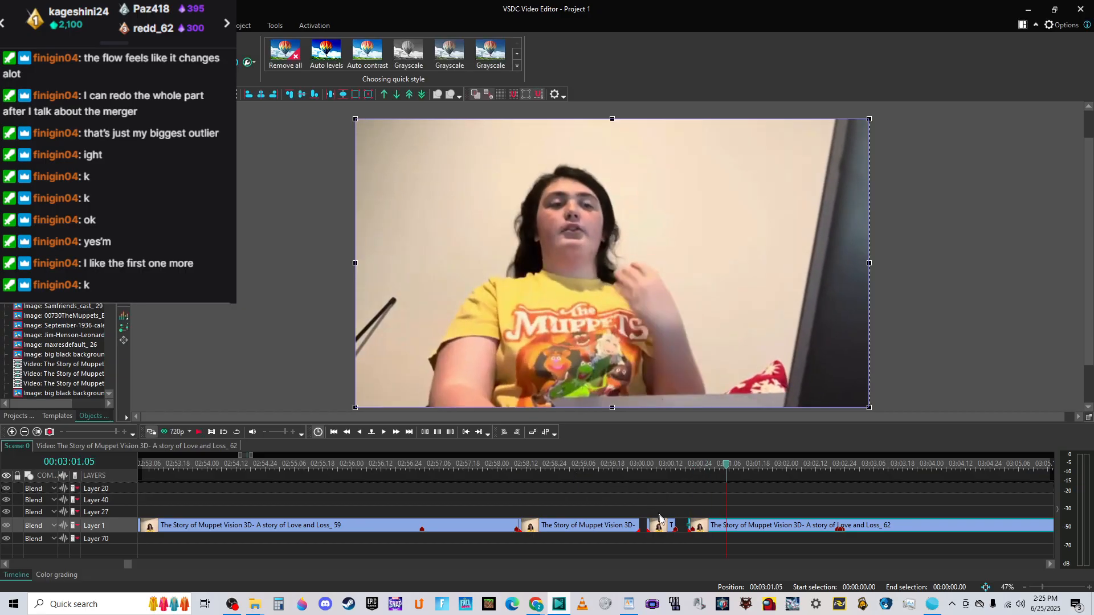
Shift the short piece and clip 62 slightly earlier on Layer 1, then replay the pauses from just before clip 59 ends.
click(659, 526)
drag(700, 527, 698, 526)
click(506, 462)
key(space)
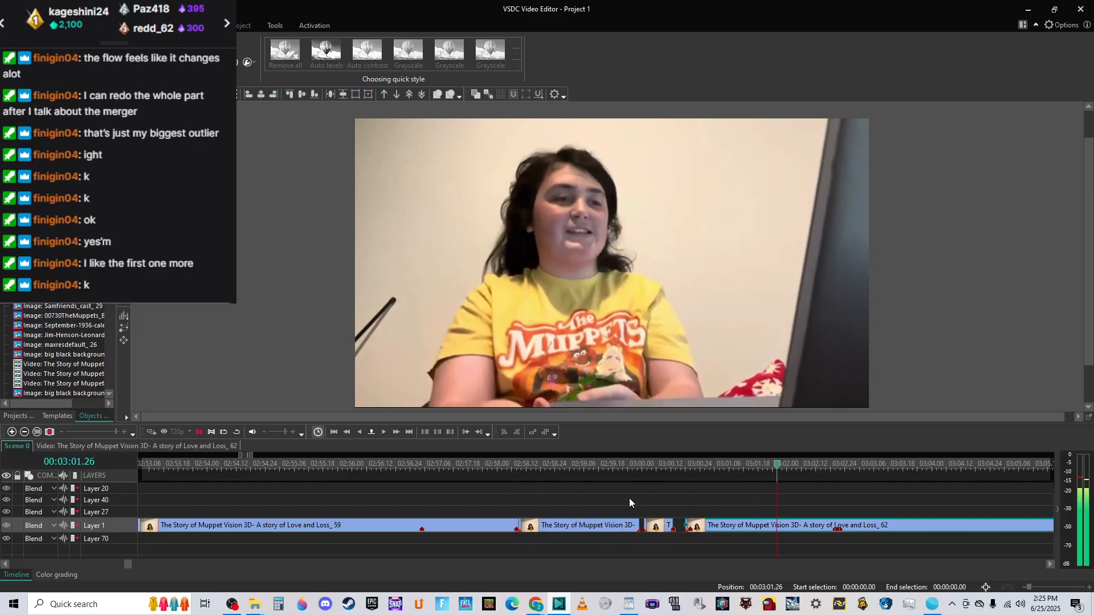
key(space)
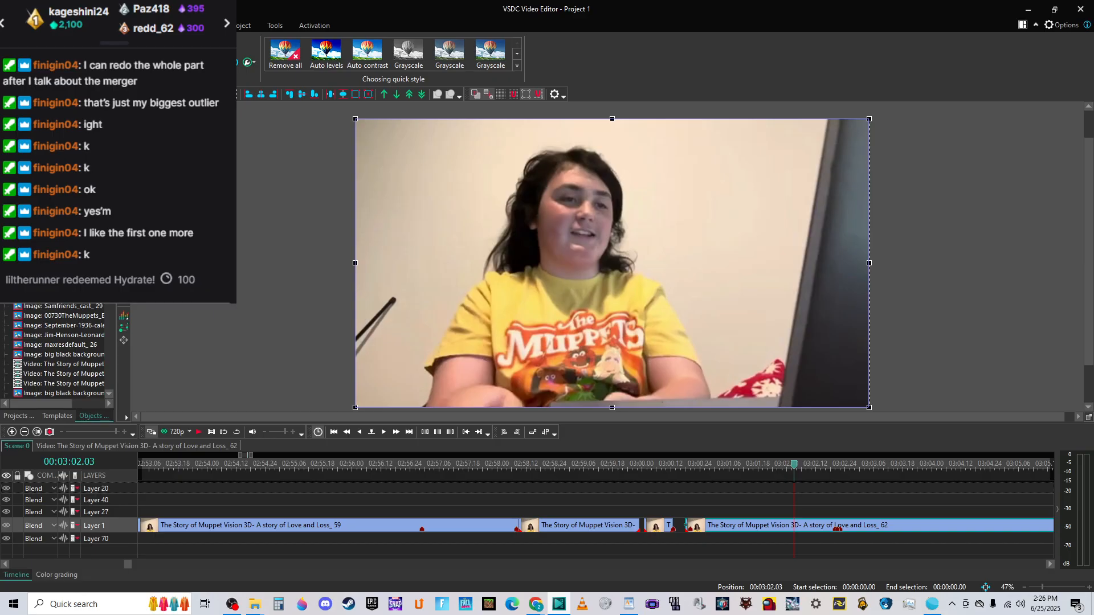
Review the Part 1 section on the full timeline, playing from just before the title card through the image inserts to about 00:01:47.
click(90, 432)
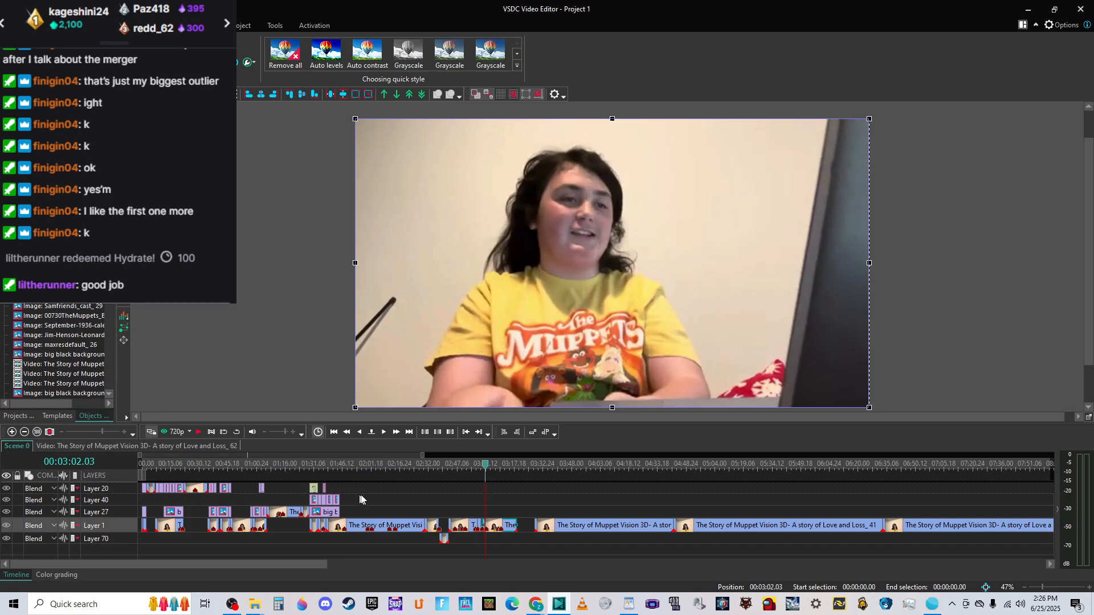
click(311, 464)
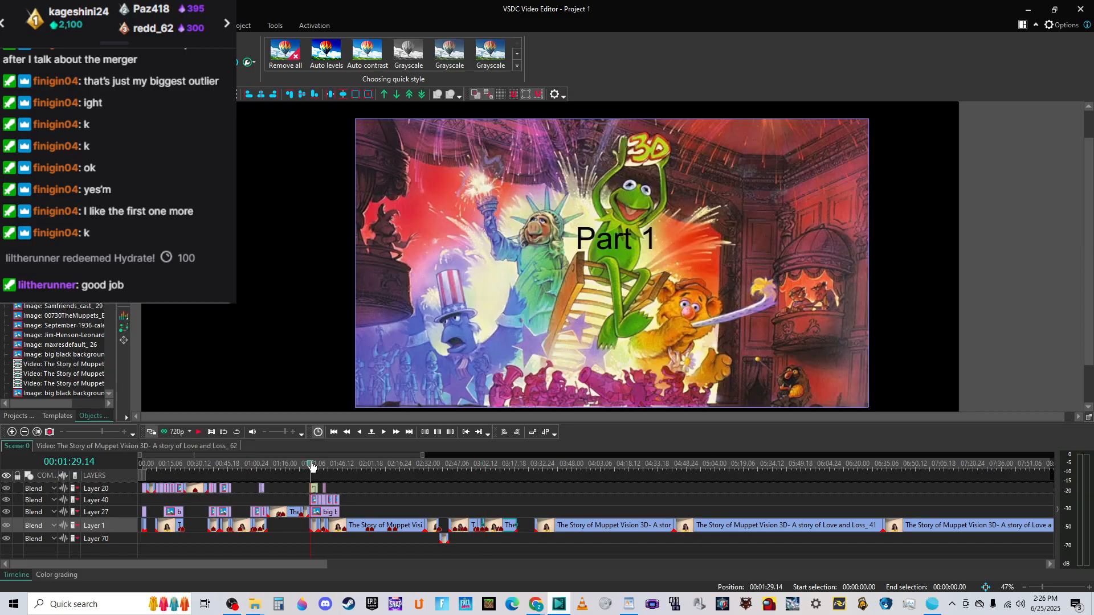
click(307, 464)
key(space)
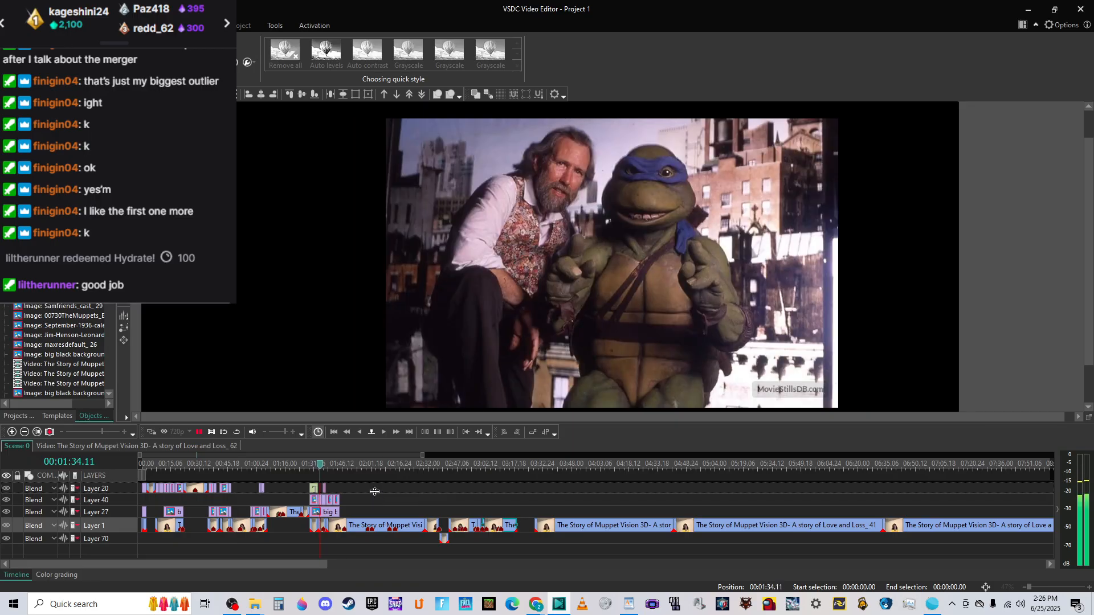
key(space)
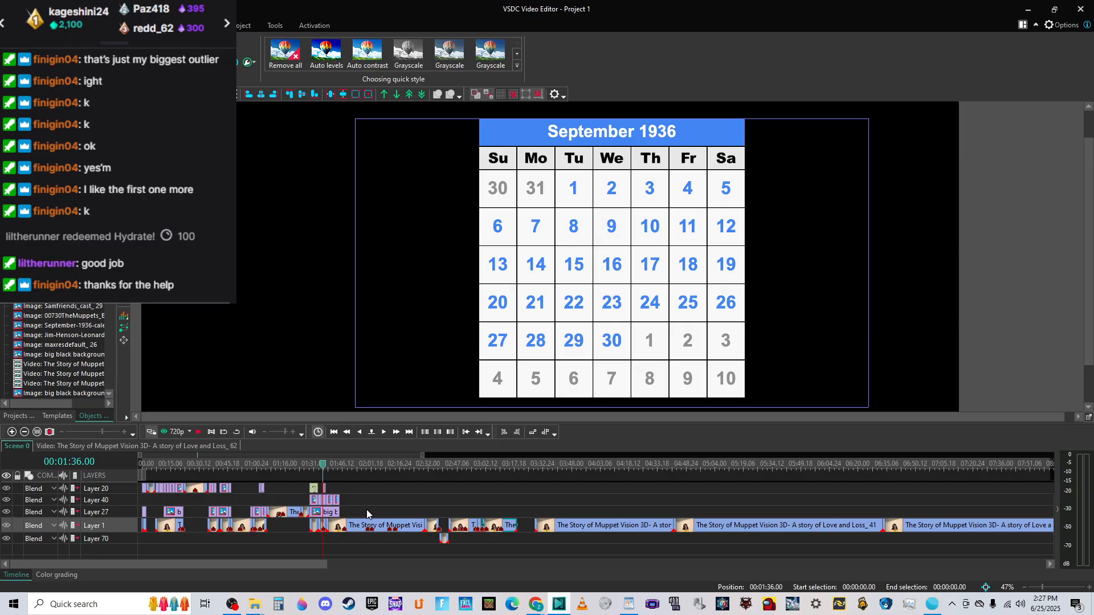
key(space)
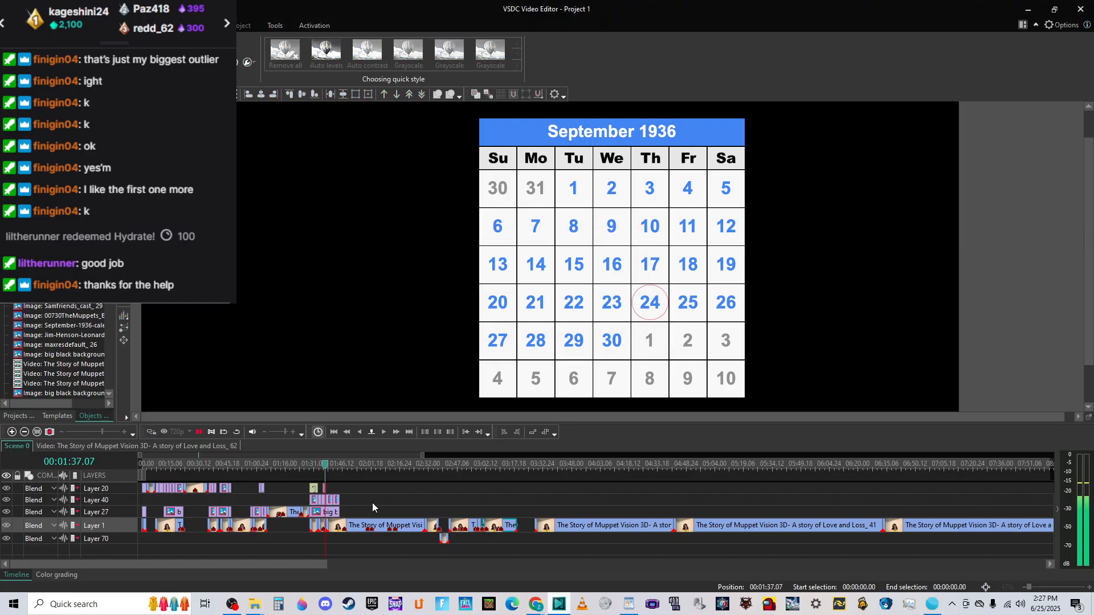
key(space)
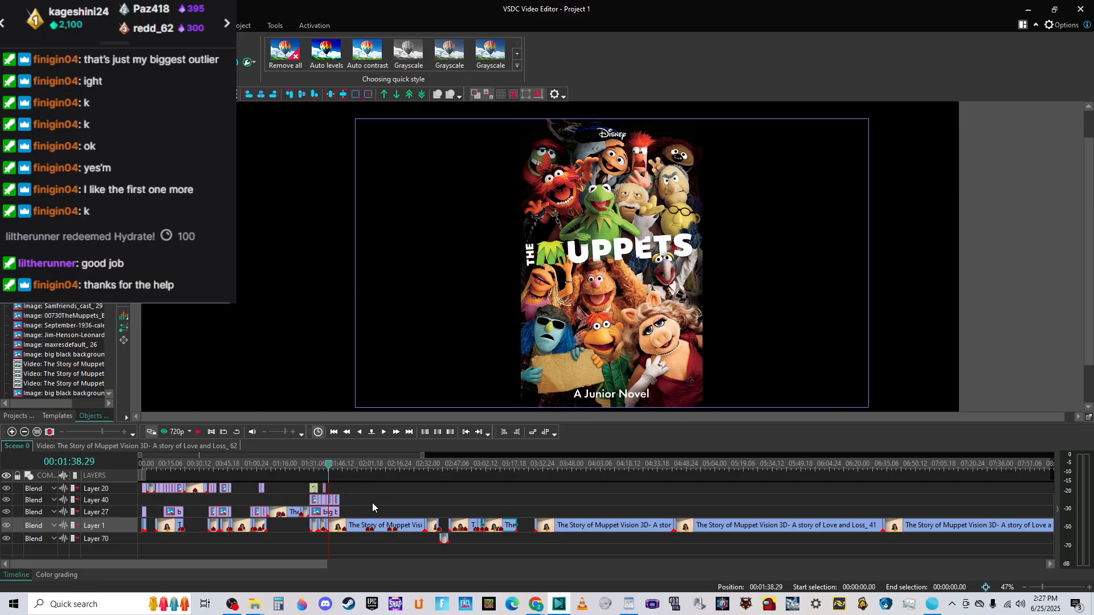
key(space)
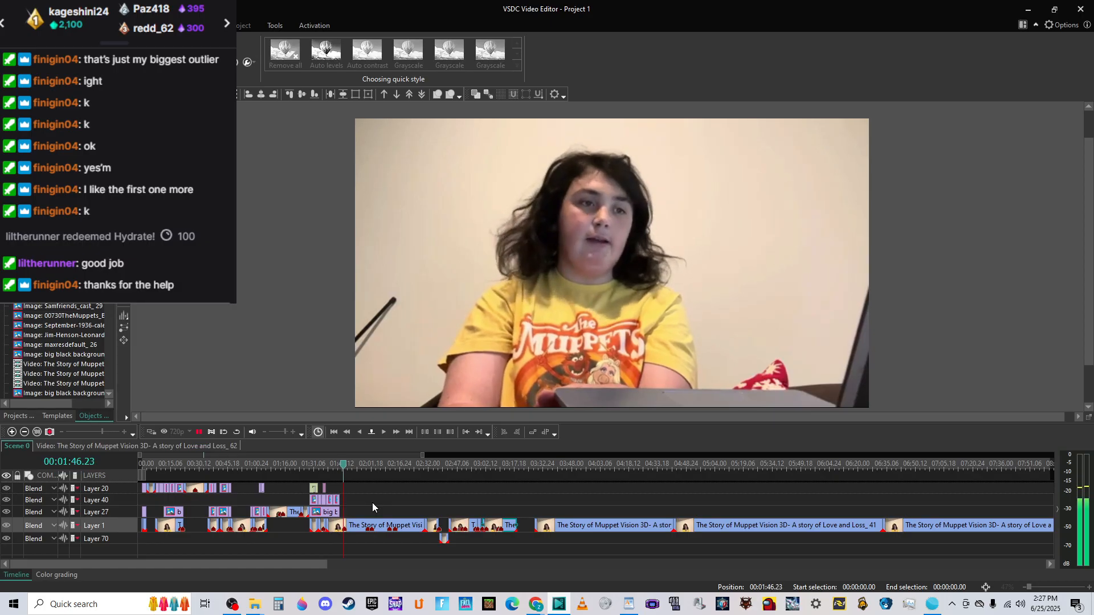
key(space)
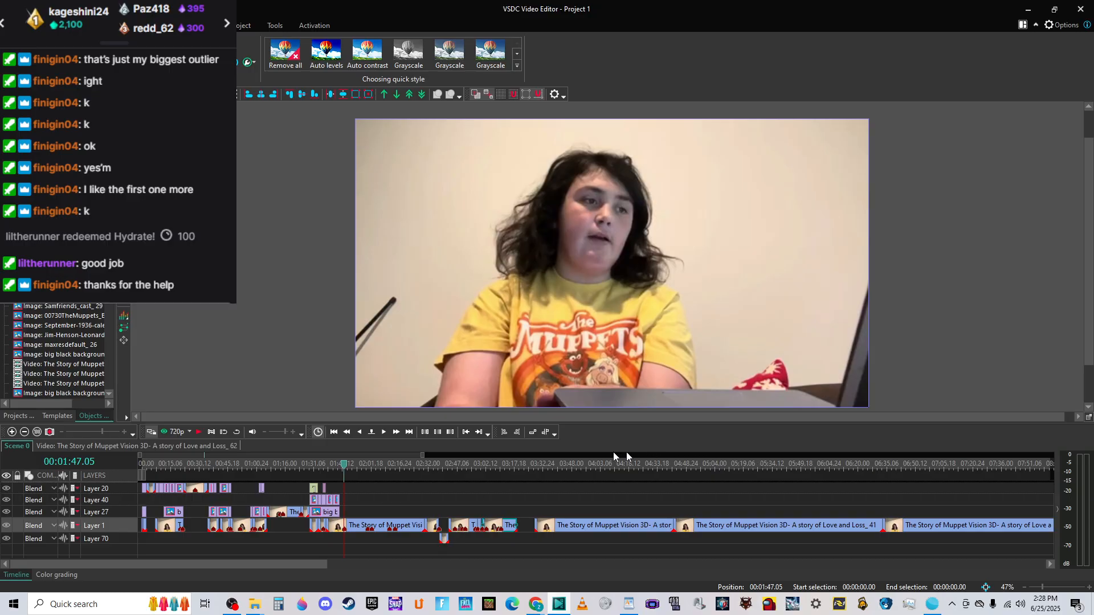
Play clip 62 on Layer 1 through to its end at about 00:03:19 to review its narration.
drag(255, 566, 299, 566)
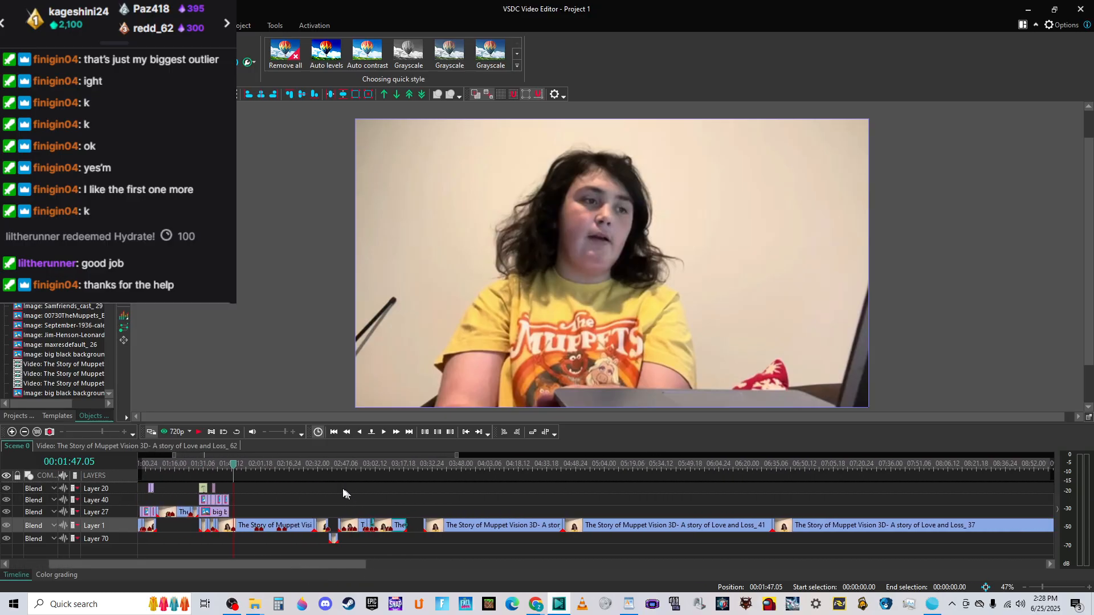
click(380, 462)
key(space)
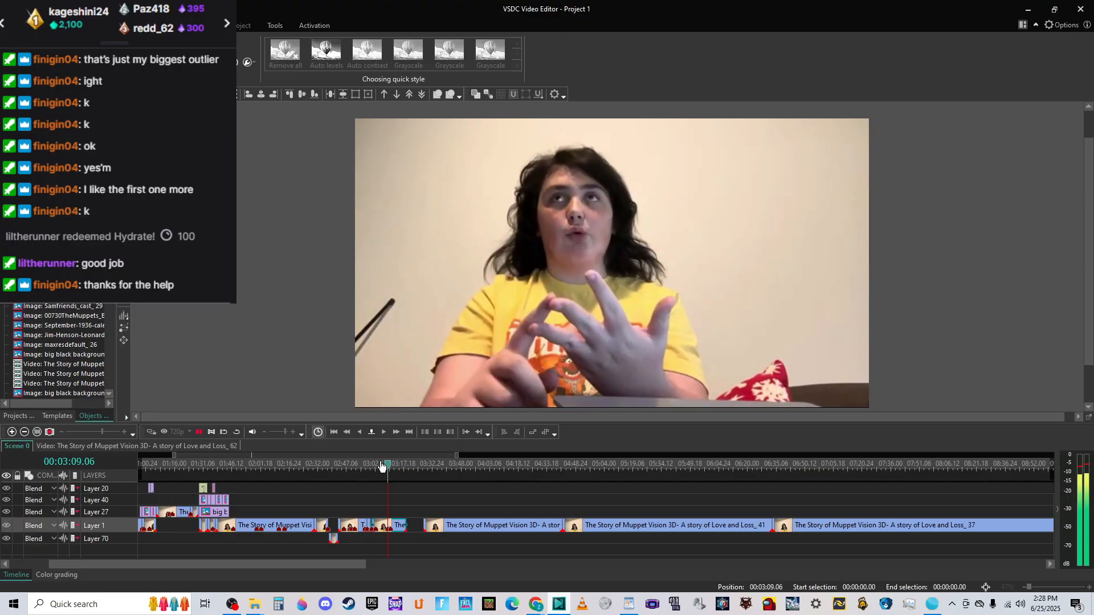
scroll(111, 430, up, 6)
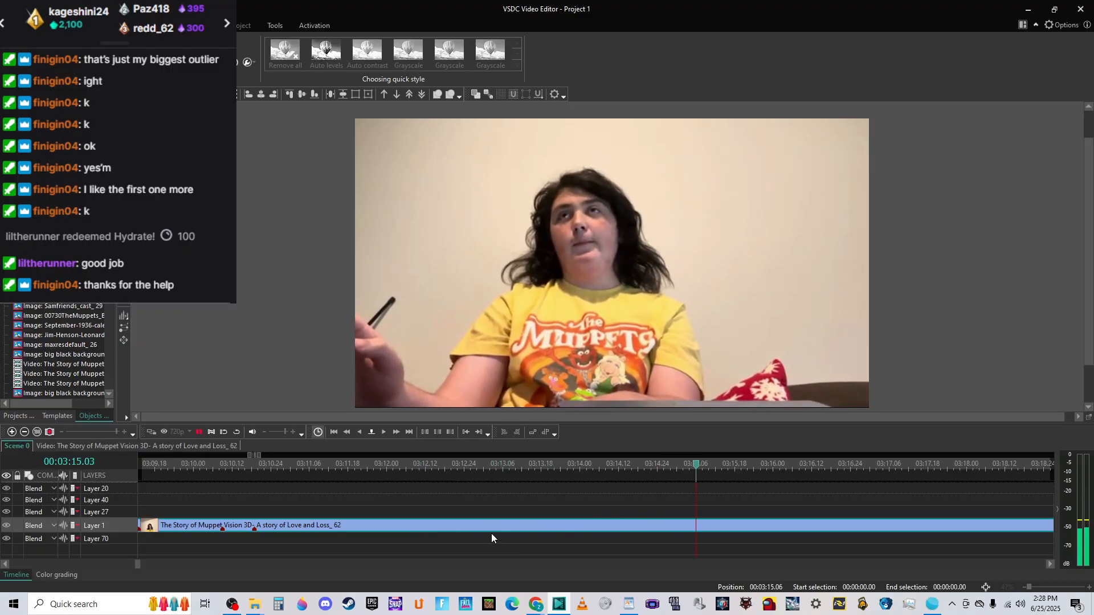
click(438, 523)
scroll(437, 523, down, 5)
drag(284, 563, 166, 563)
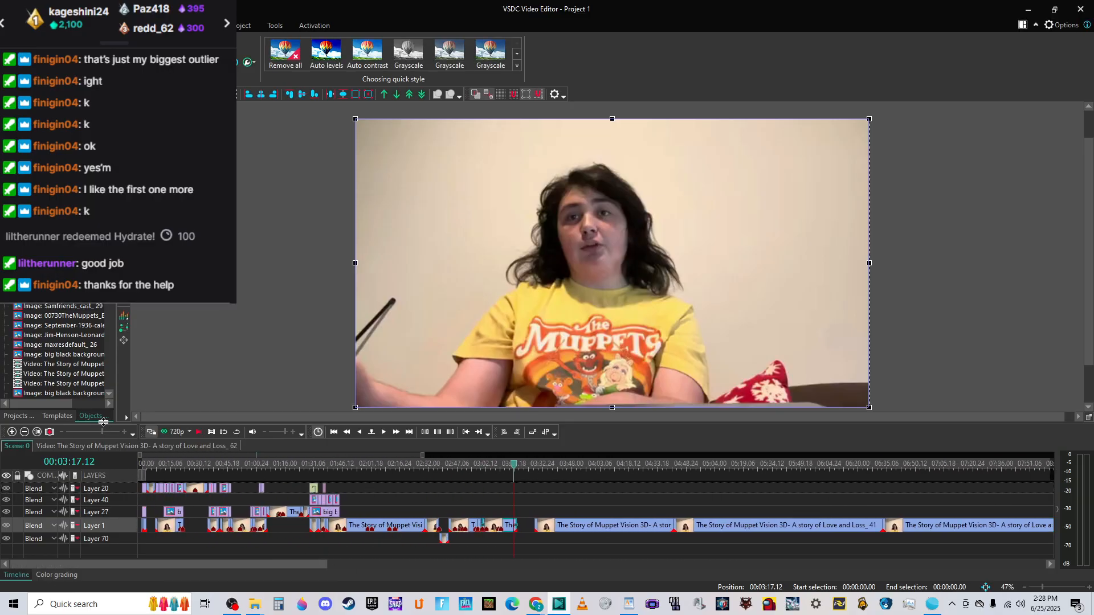
drag(103, 432, 115, 436)
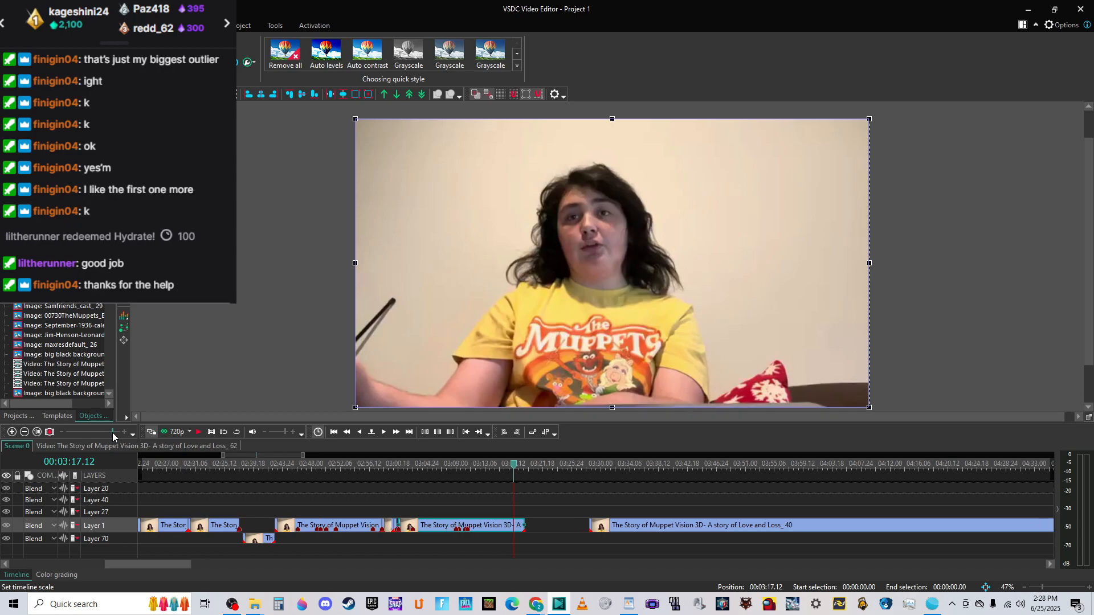
click(466, 466)
key(space)
click(428, 464)
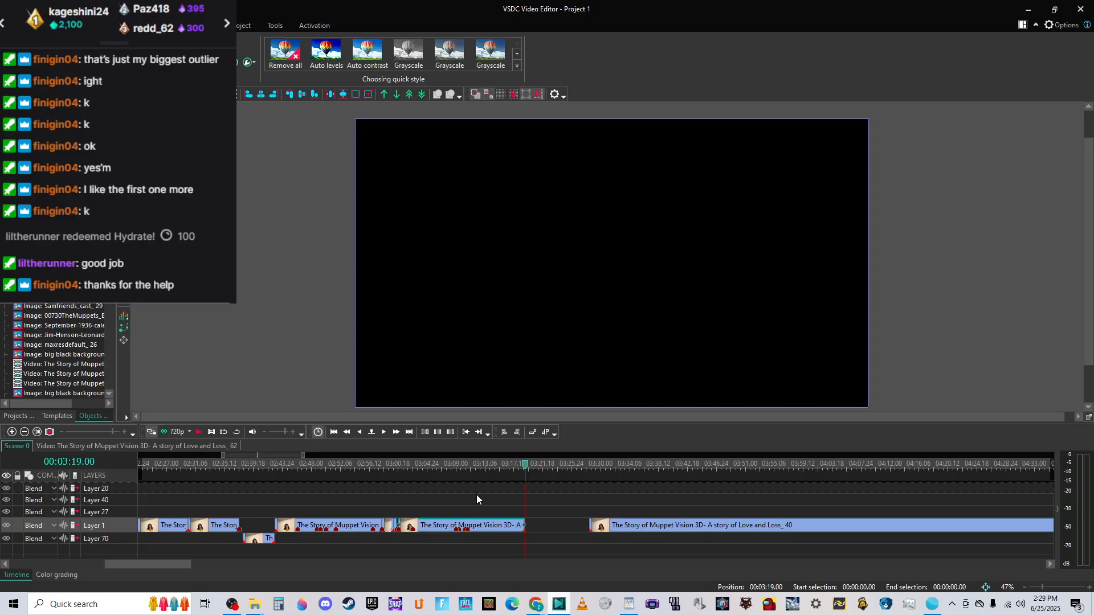
Open clip 62 in the cutting and splitting editor and play it from 00:00:10.122.
right_click(489, 527)
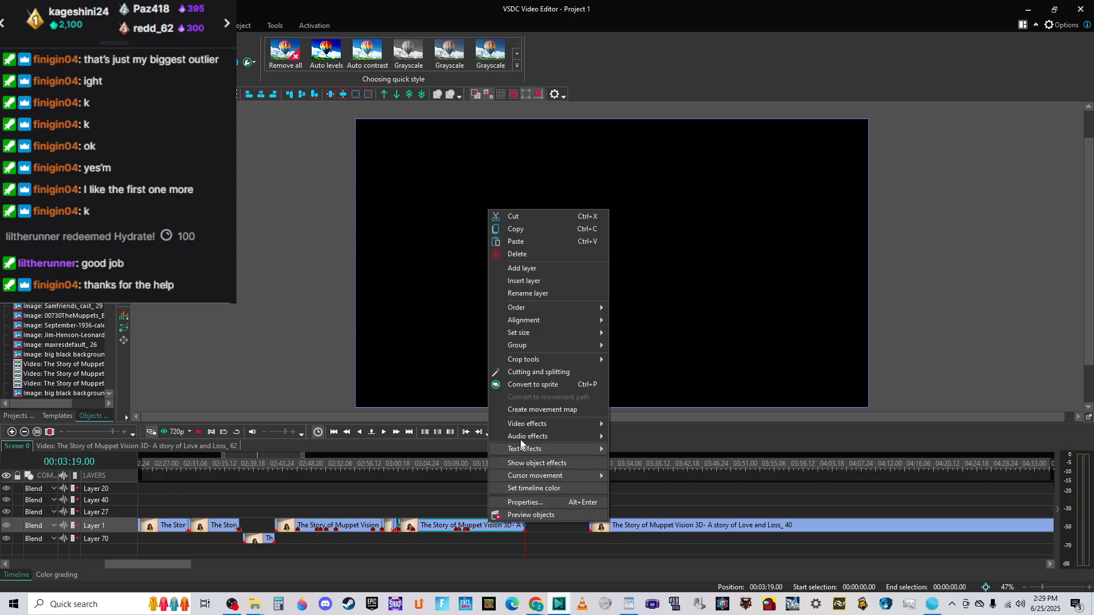
click(536, 373)
click(758, 122)
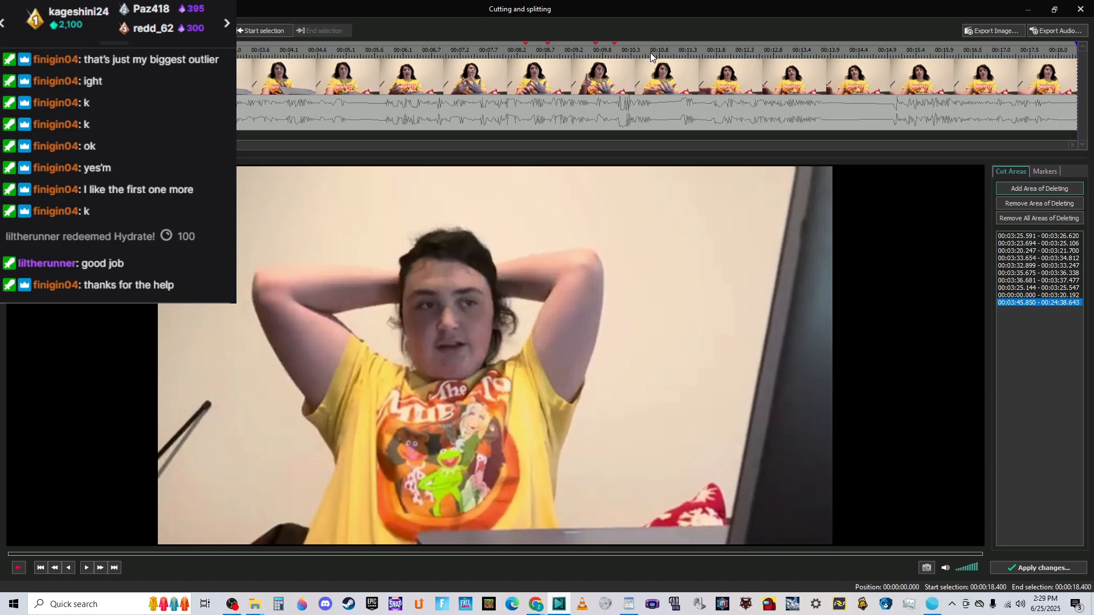
click(620, 50)
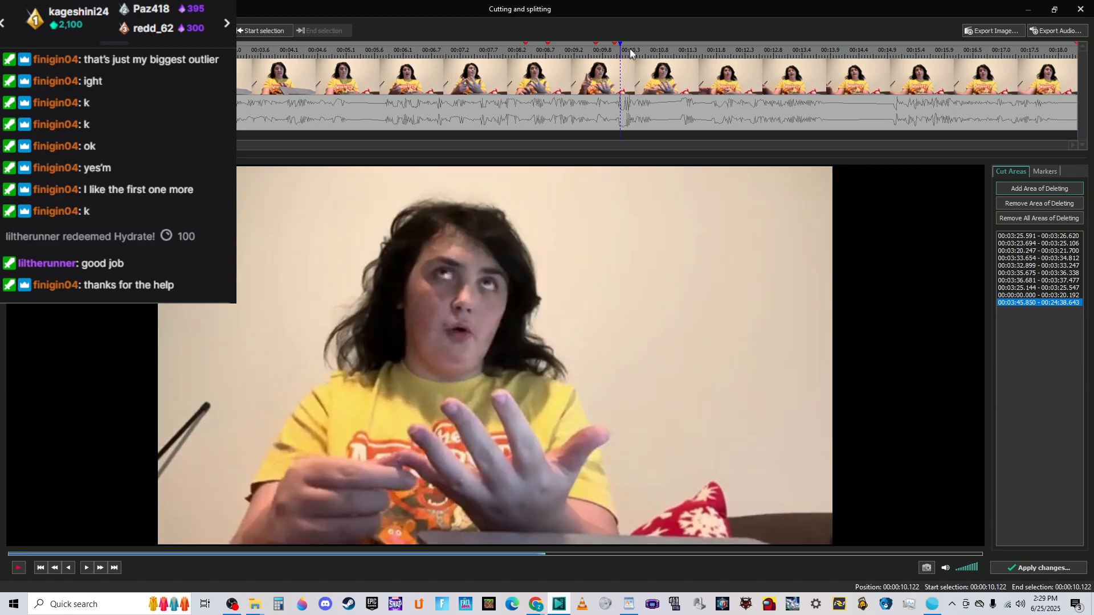
key(space)
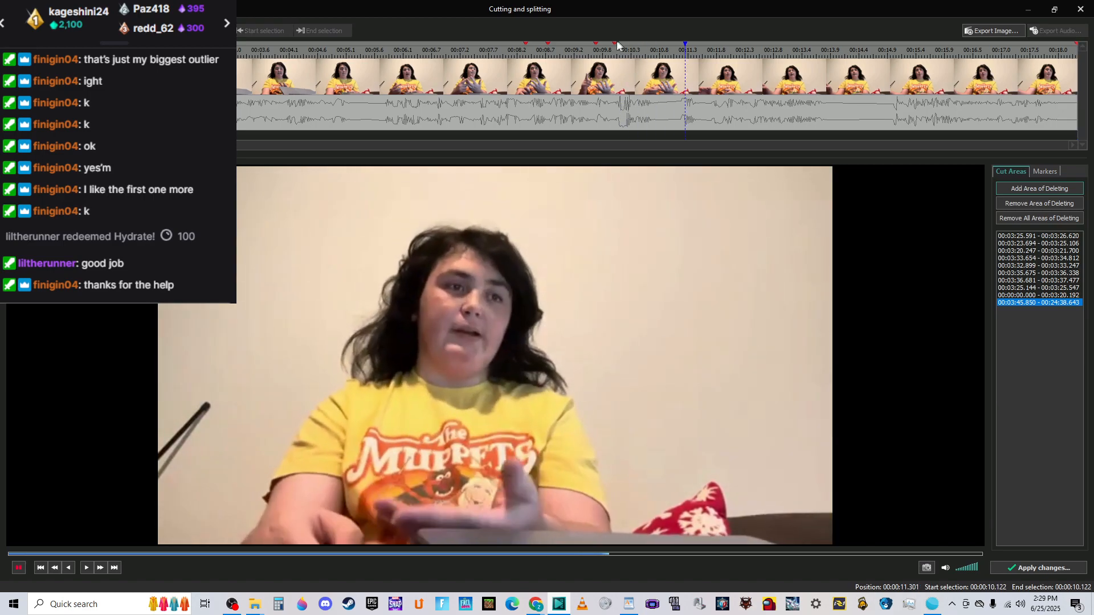
Replay clip 62 from 00:00:07.501, 00:00:05.014 and 00:00:05.706 through to its end to assess the wording.
click(476, 51)
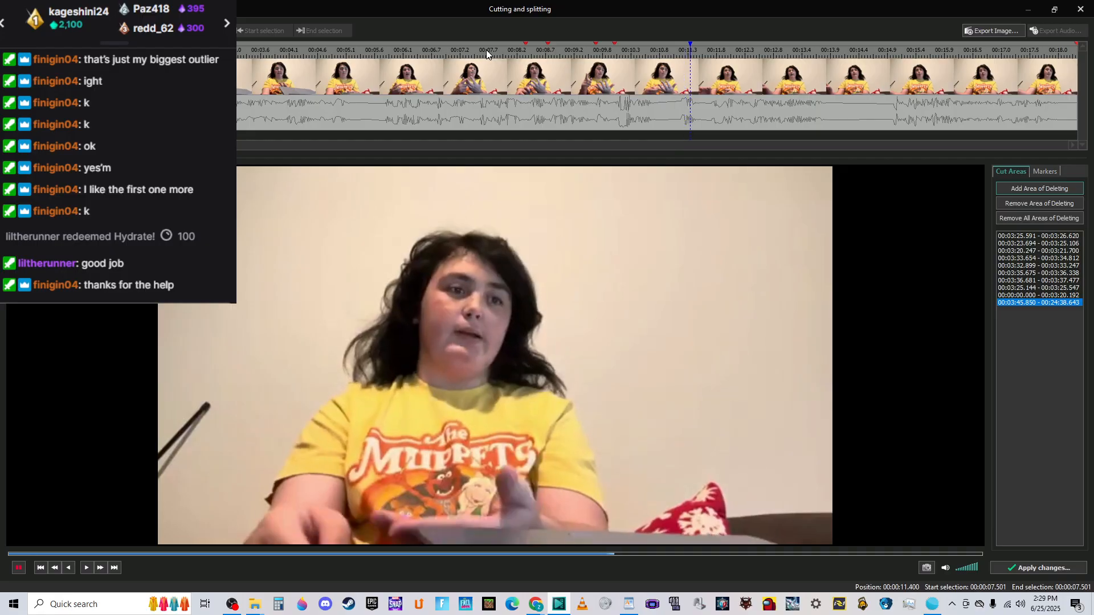
click(337, 53)
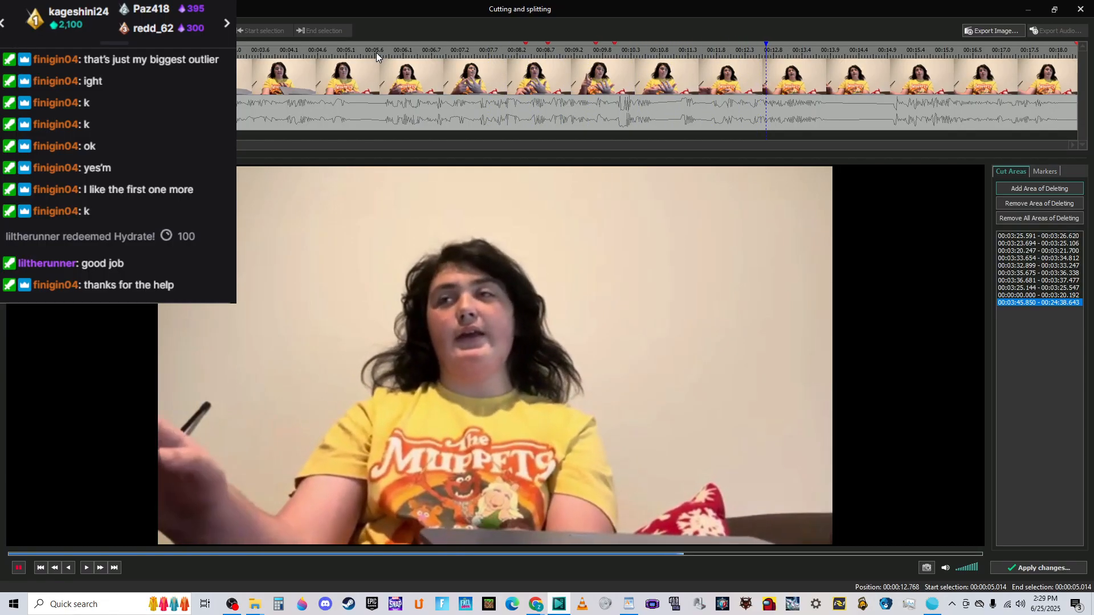
click(376, 52)
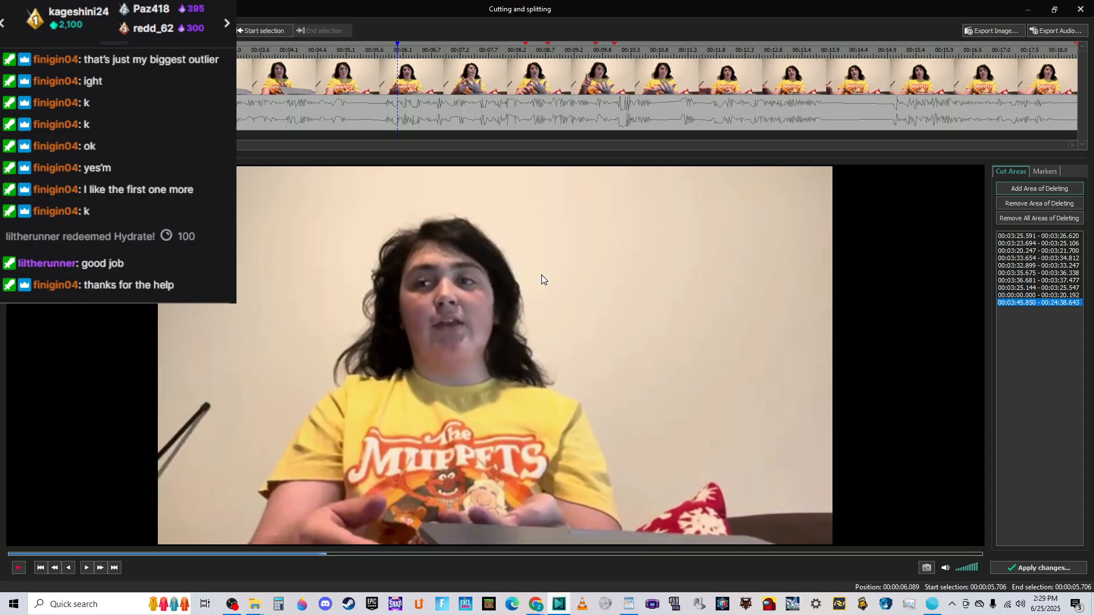
key(space)
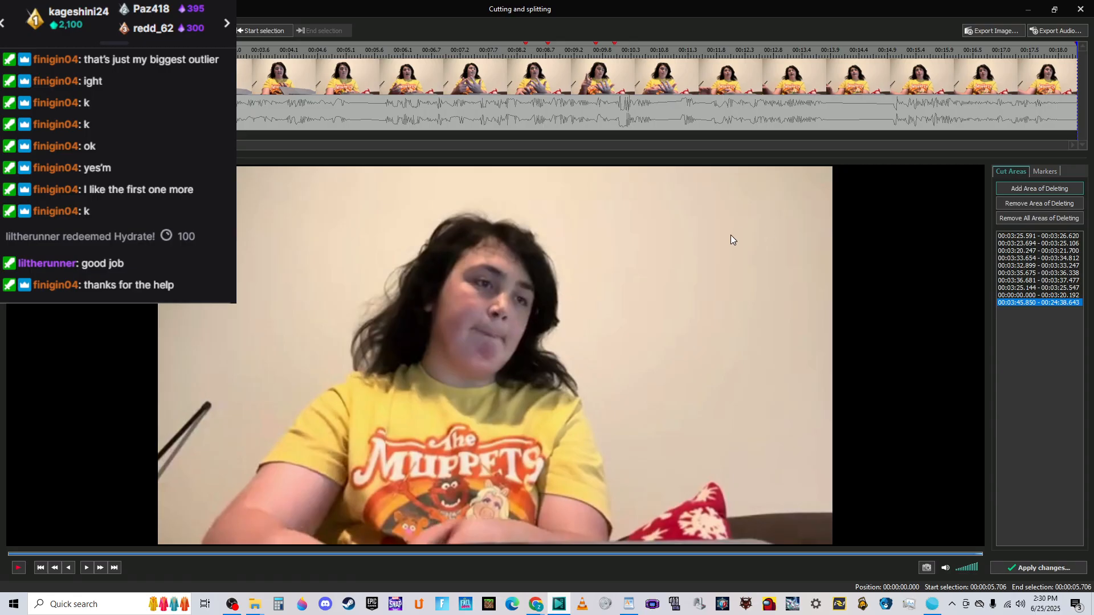
Replay the finger-counting passage of clip 62 from about 00:00:07.8 and 00:00:09.957 to look for a possible cut point.
click(493, 54)
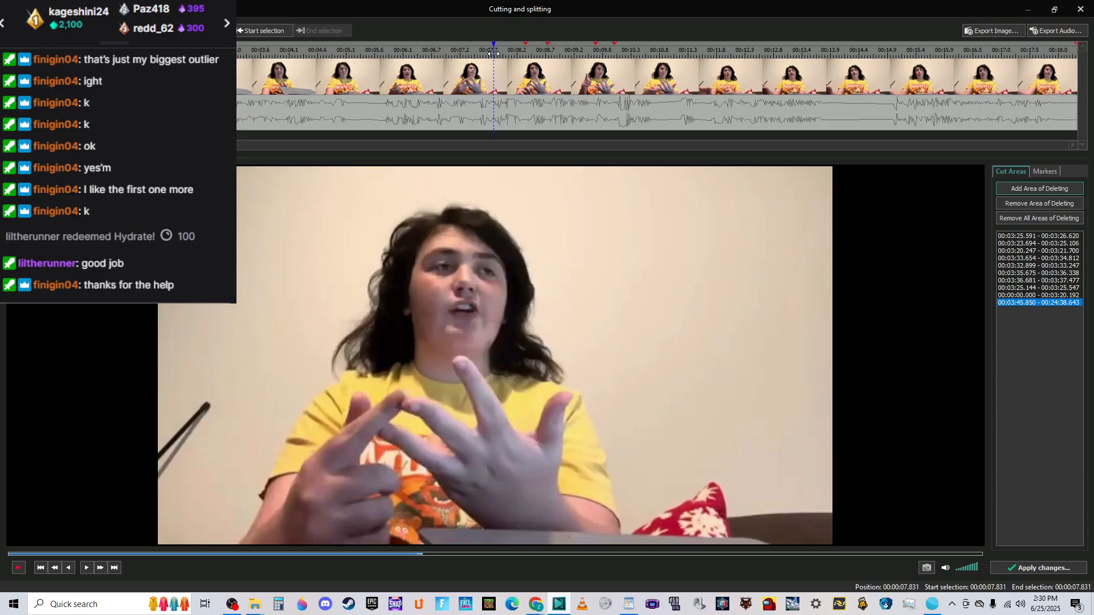
key(space)
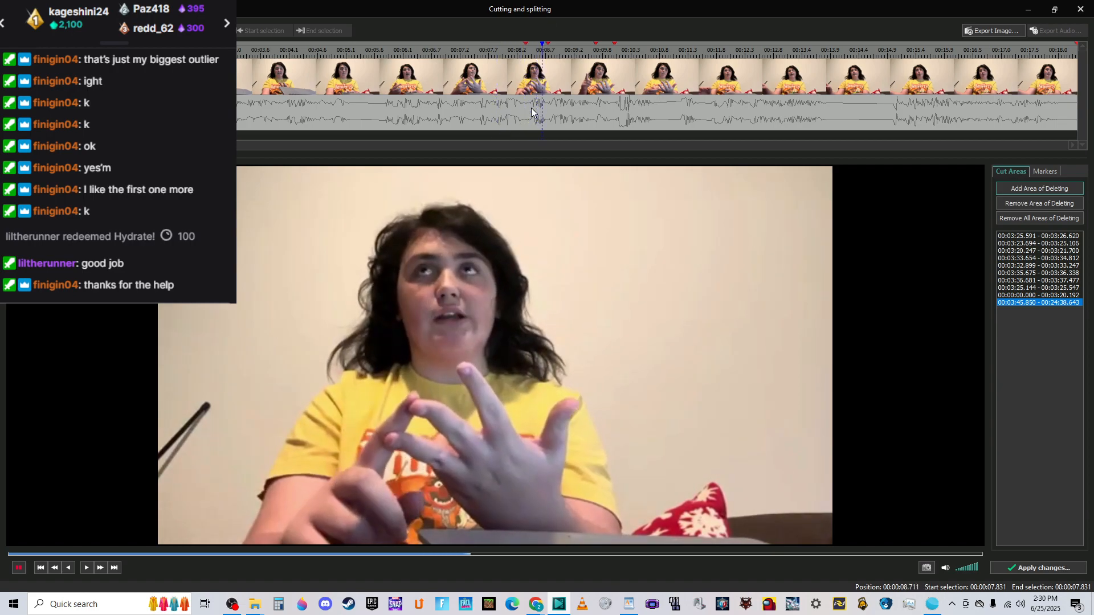
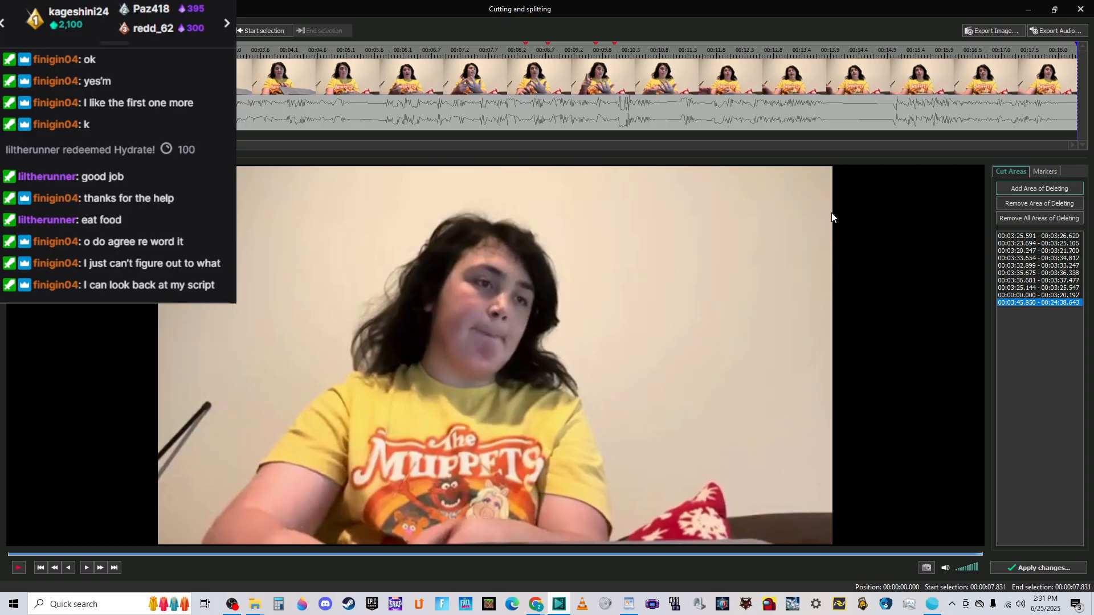
click(610, 49)
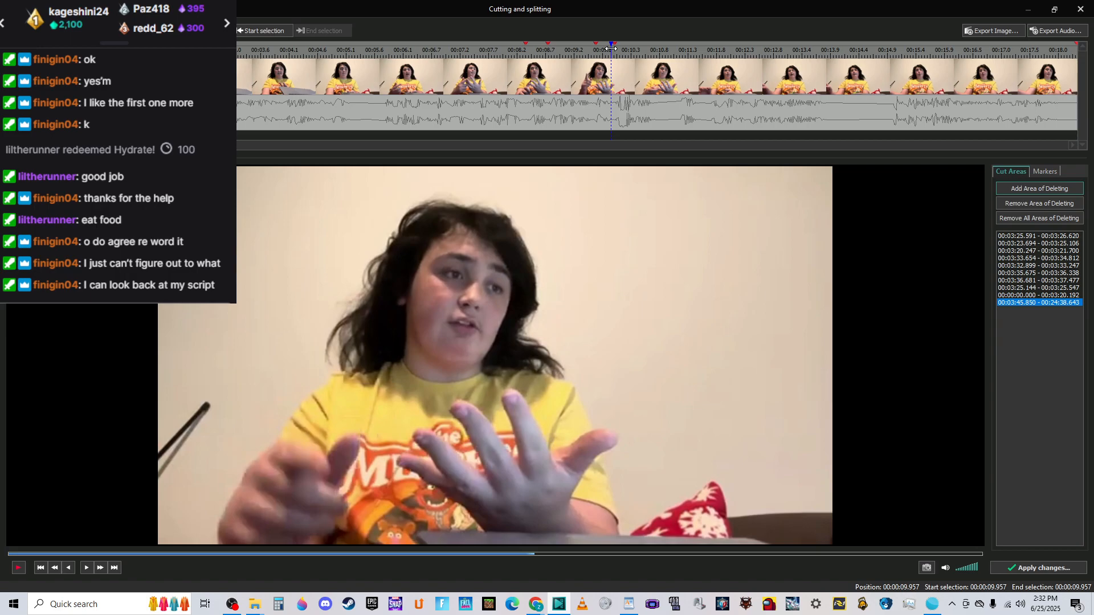
key(space)
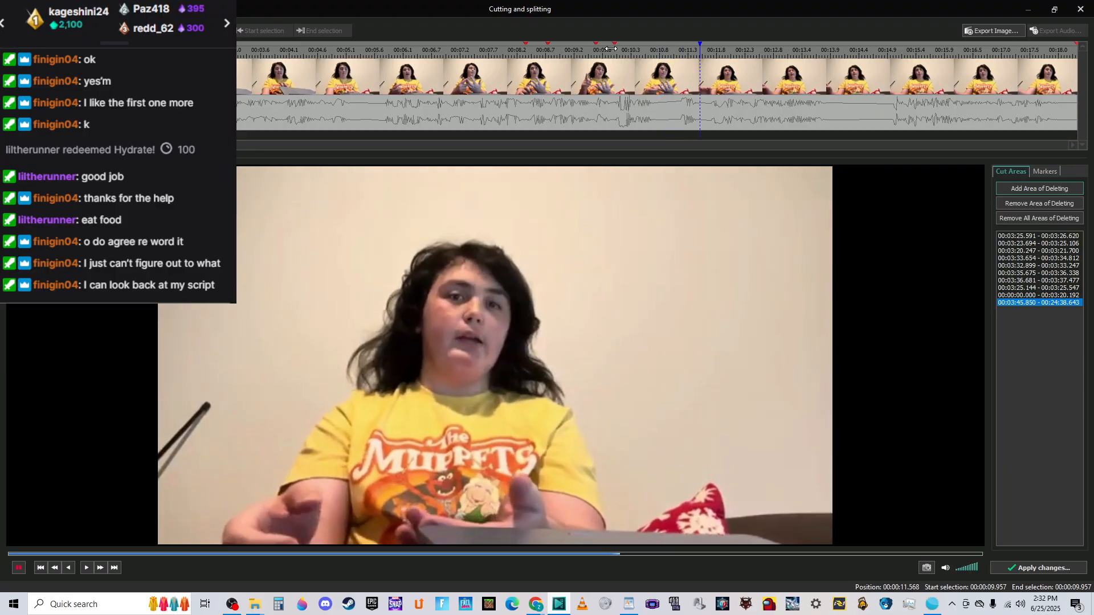
click(496, 48)
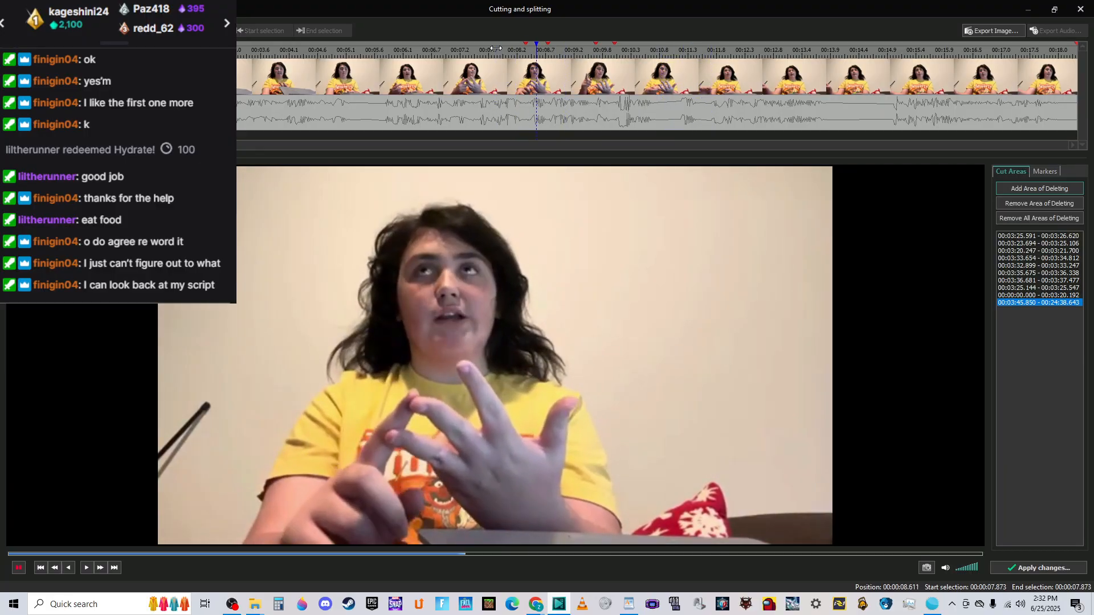
key(space)
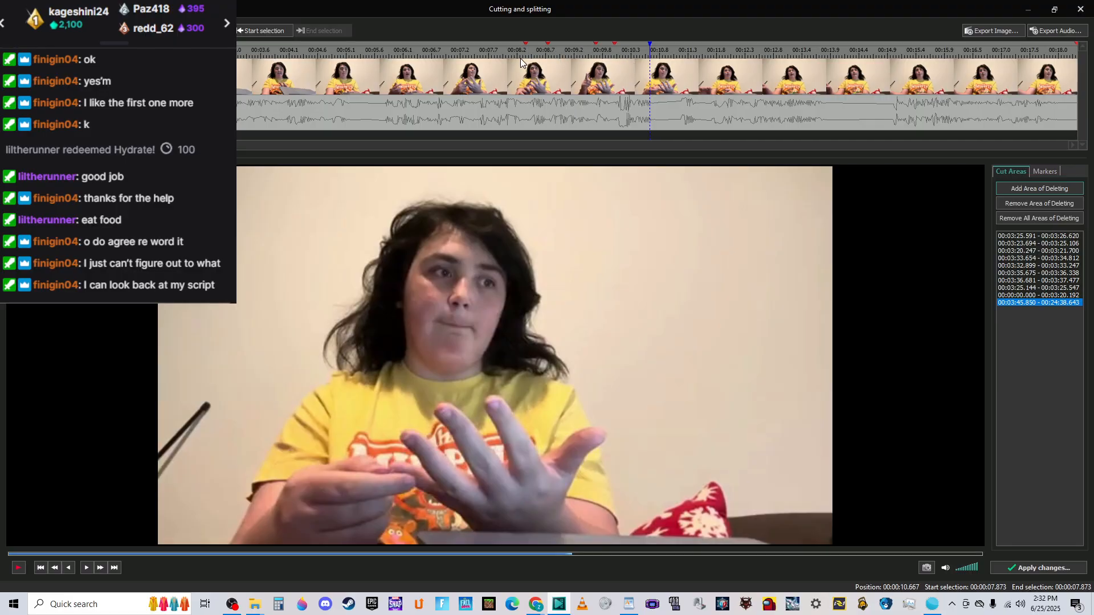
Replay clip 62 from 00:00:04.158, 00:00:03.477 and 00:00:02.703 to judge the wording before the finger-counting passage.
click(405, 52)
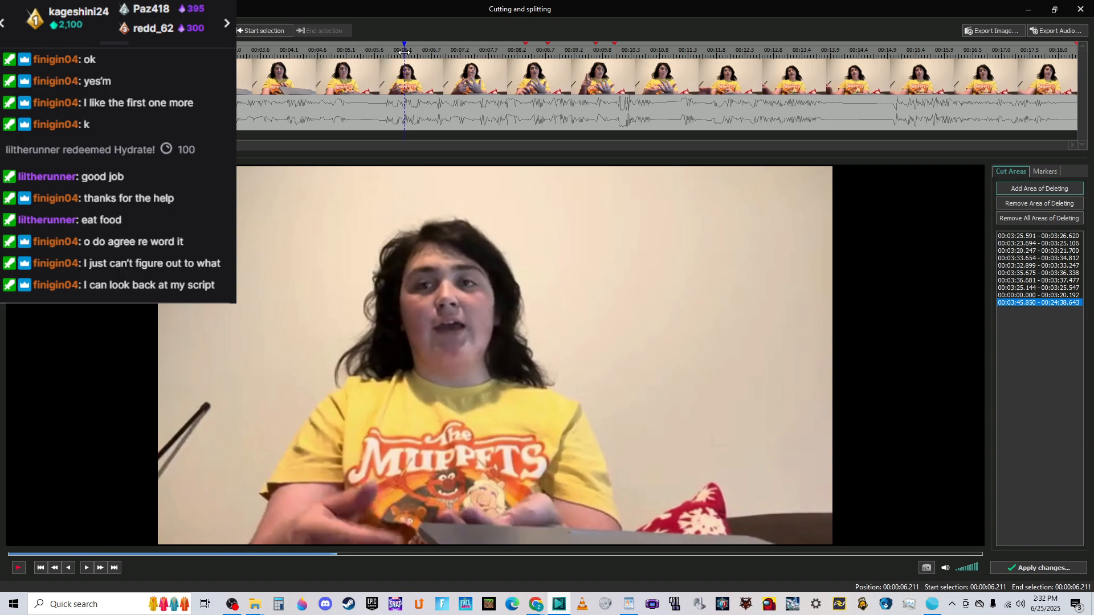
click(291, 53)
key(space)
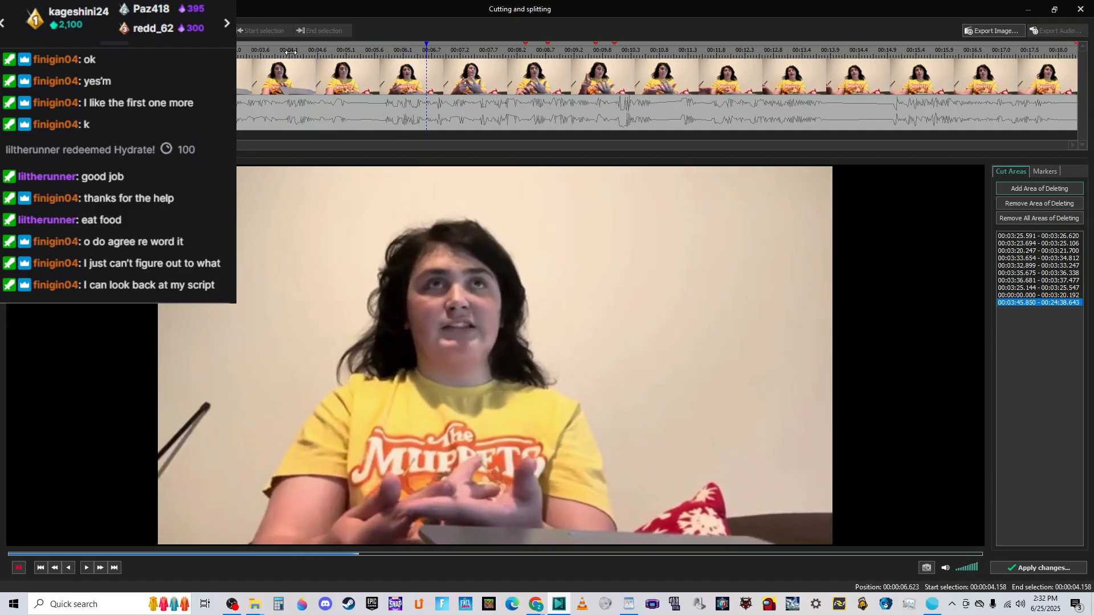
key(space)
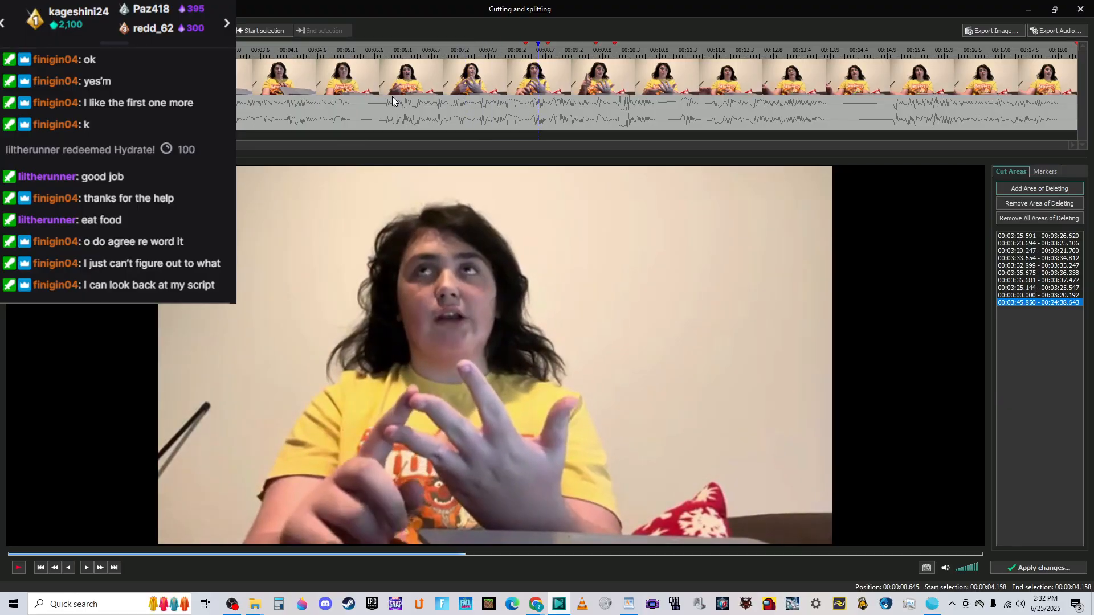
click(253, 50)
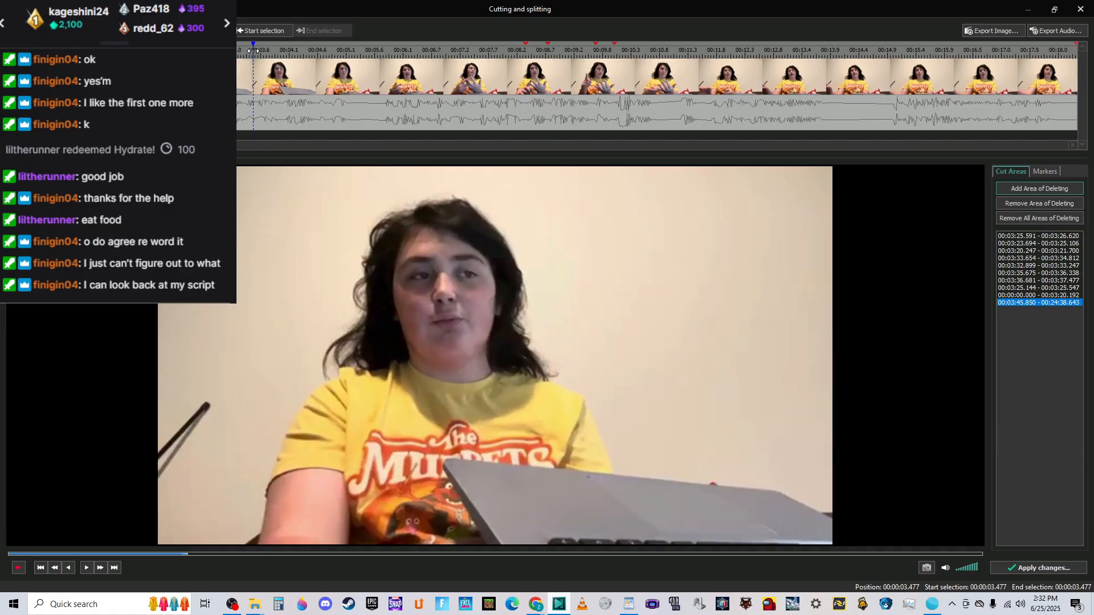
key(space)
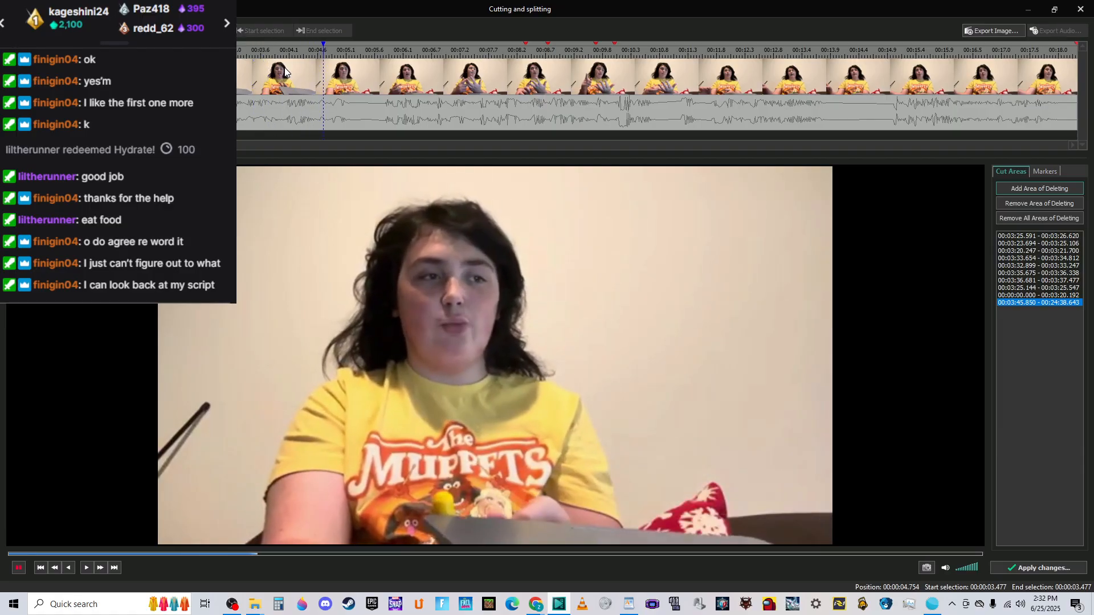
key(space)
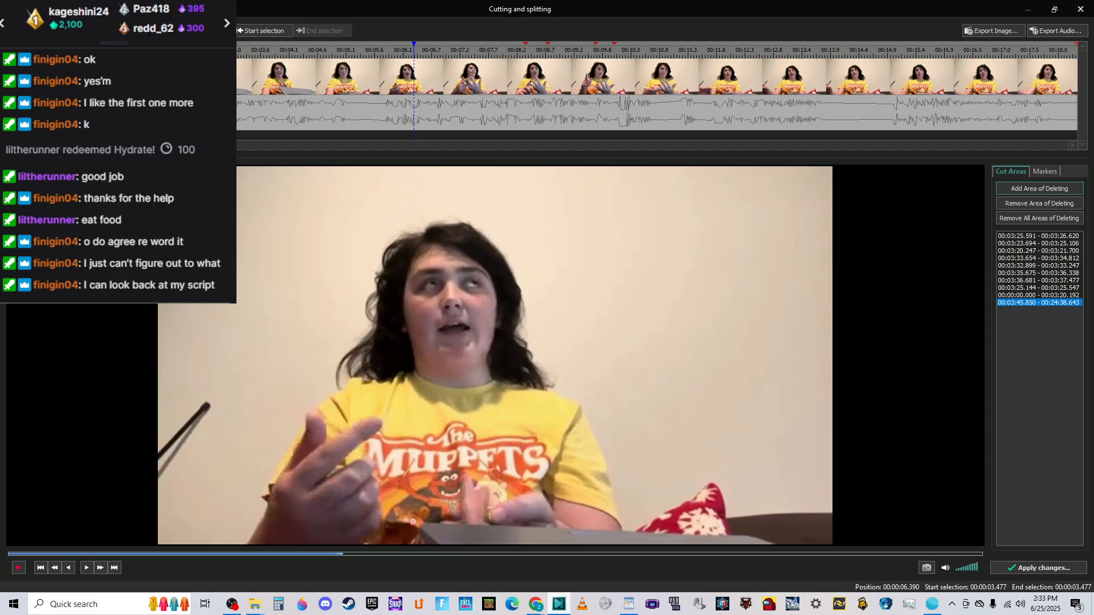
click(149, 553)
key(space)
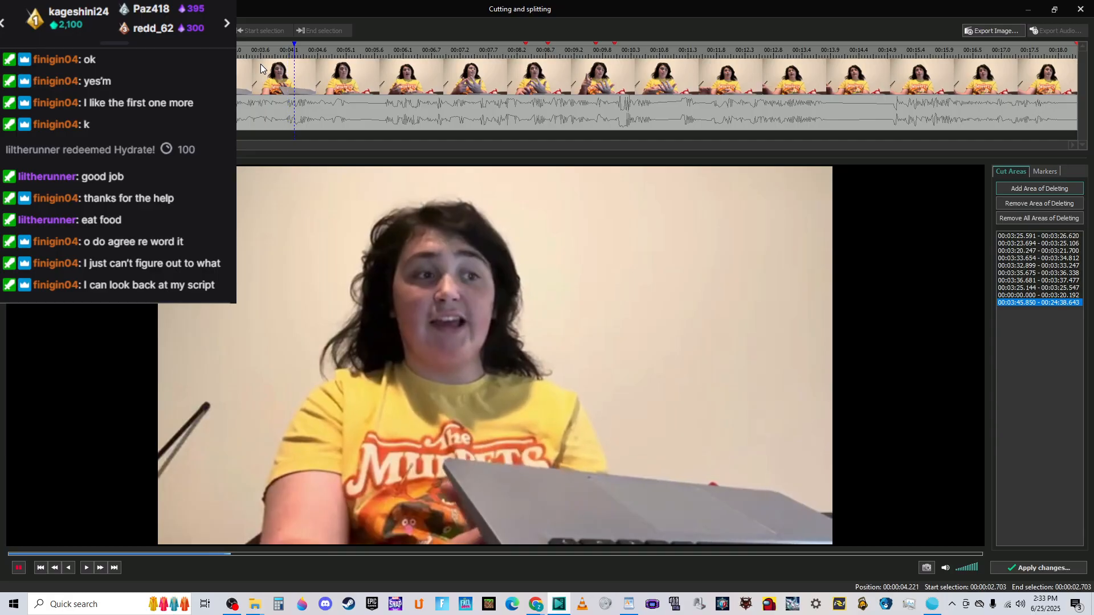
key(space)
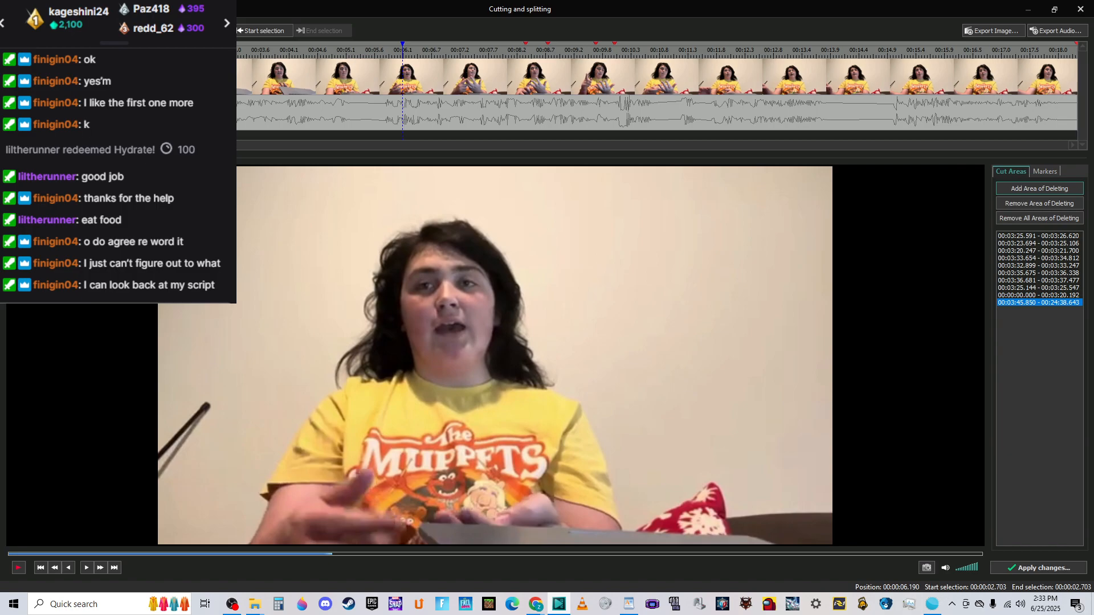
Mark 00:00:05.216 in clip 62 and delete the section between there and about 00:00:06.584.
scroll(402, 77, up, 3)
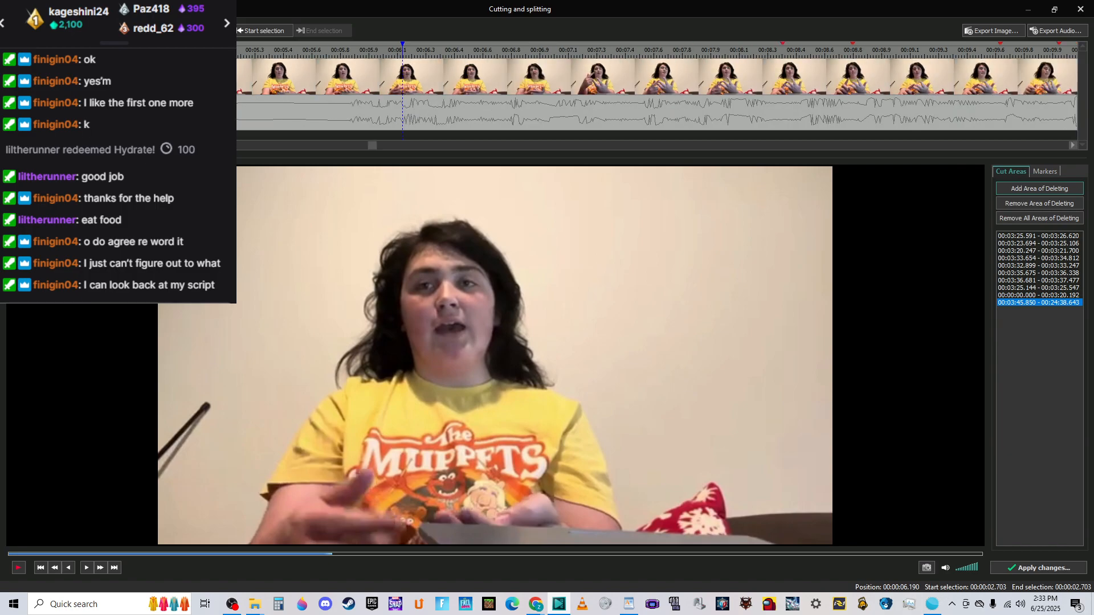
click(233, 553)
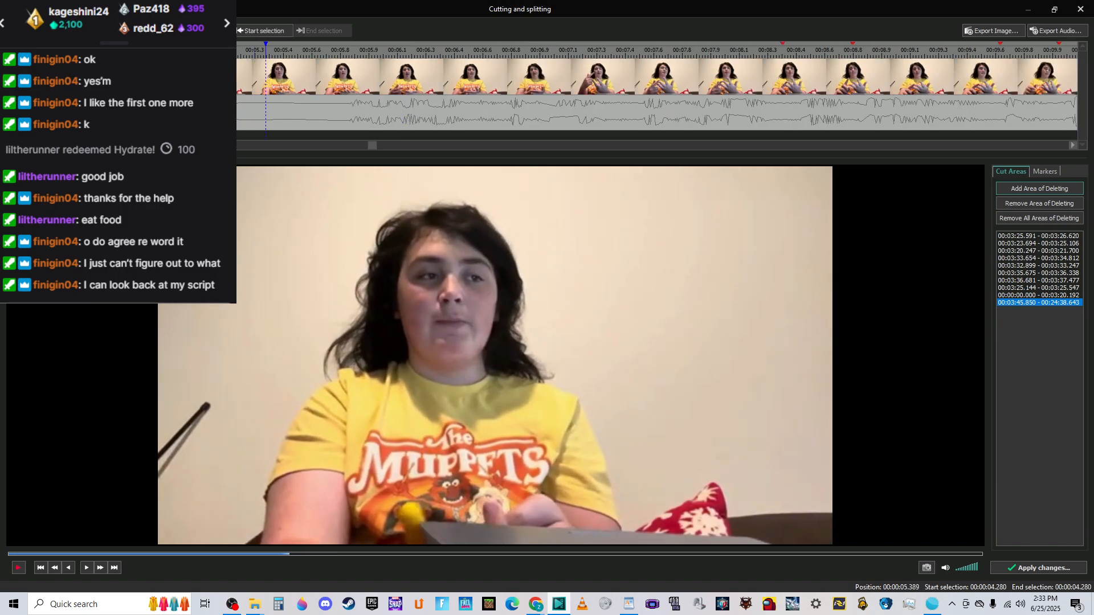
click(239, 53)
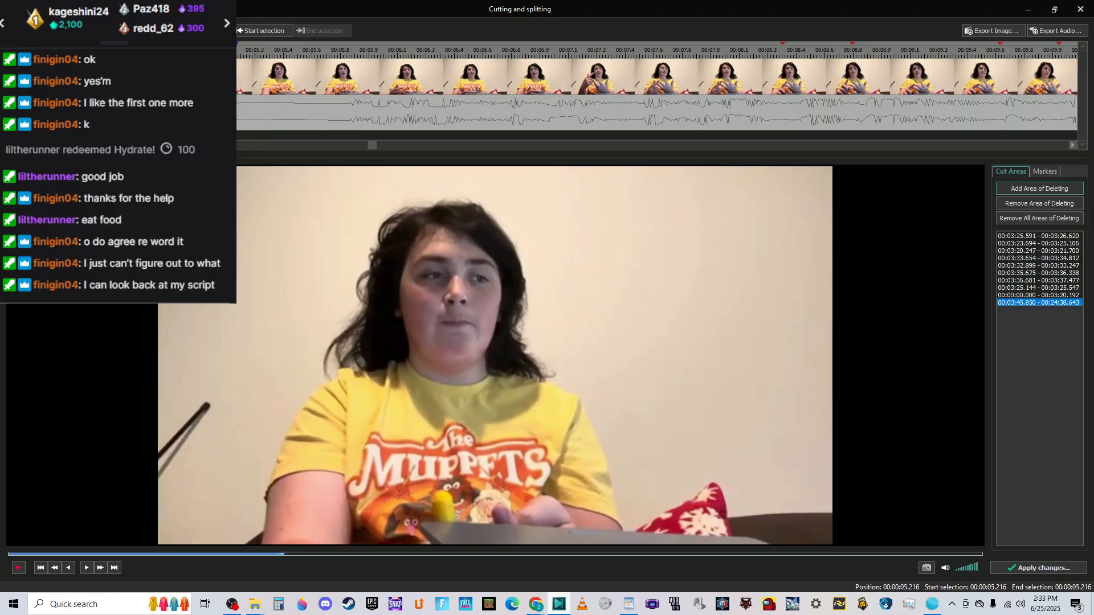
key(m)
key(space)
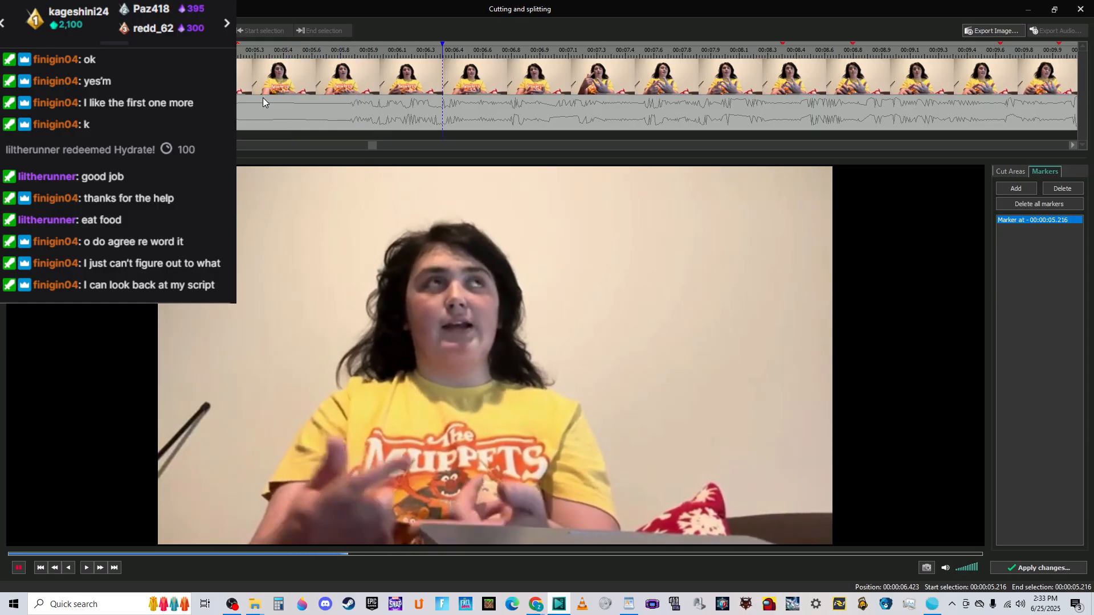
key(space)
click(470, 49)
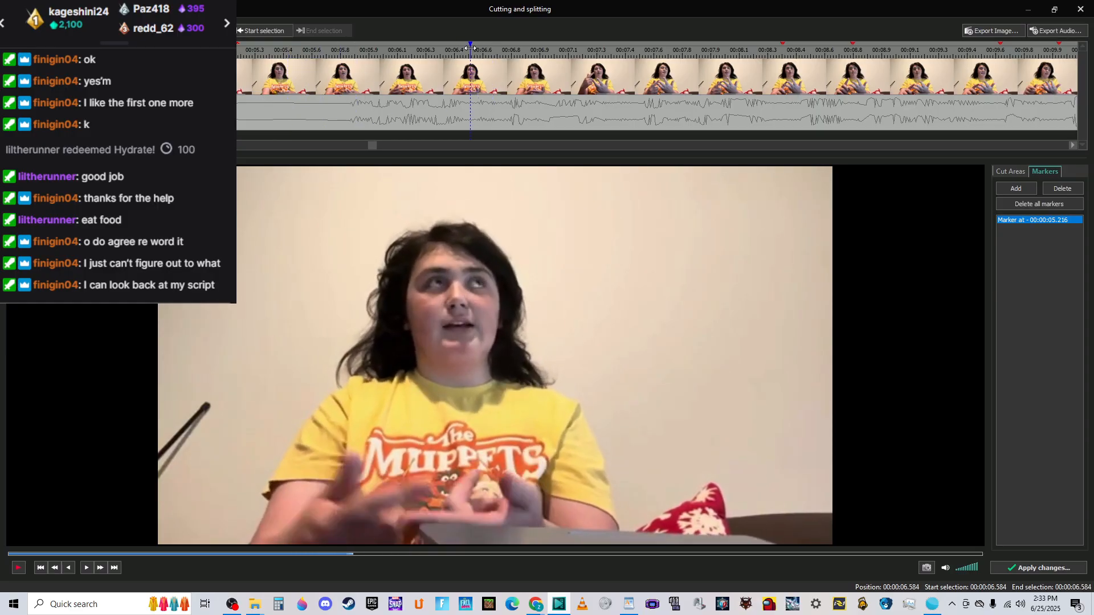
drag(470, 49, 242, 52)
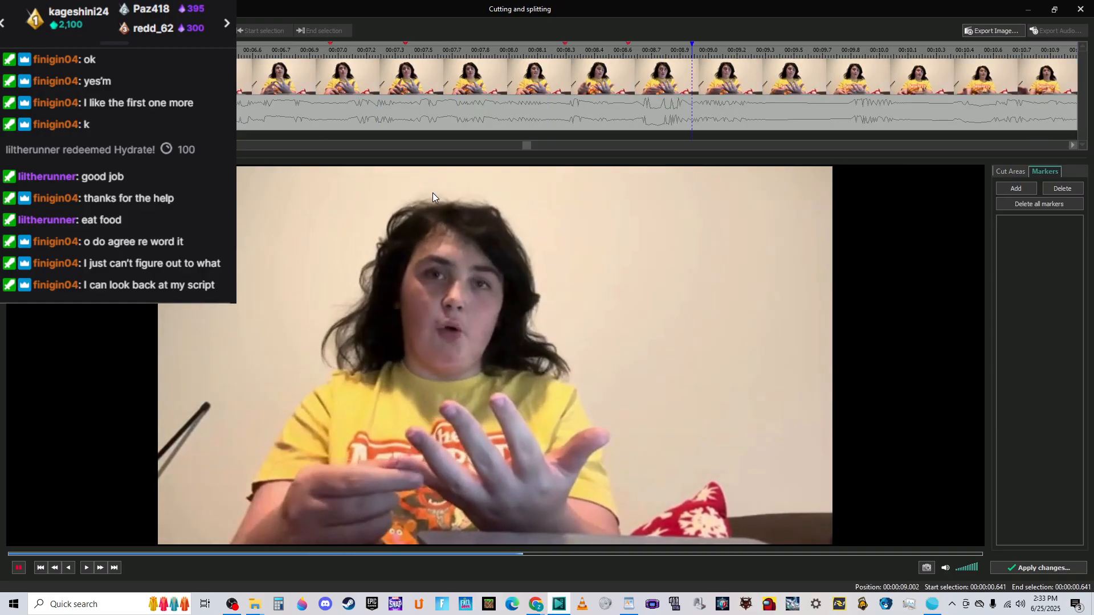
Review the shortened clip 62 from 00:00:00.641 and replay its finger-counting passage from 00:00:08.650, 00:00:08.283 and 00:00:08.305.
key(space)
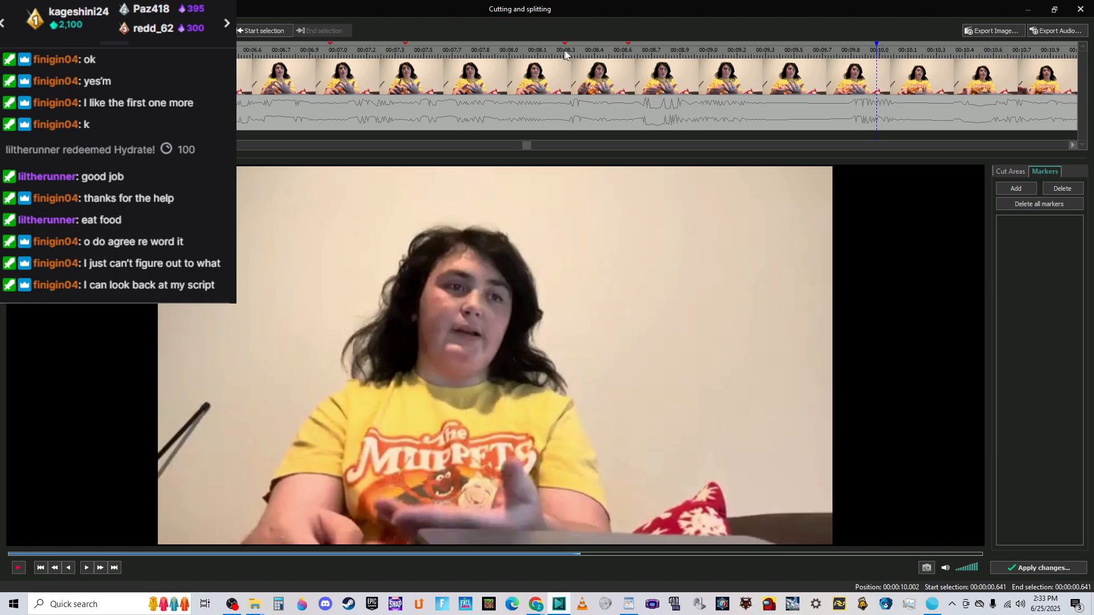
click(627, 51)
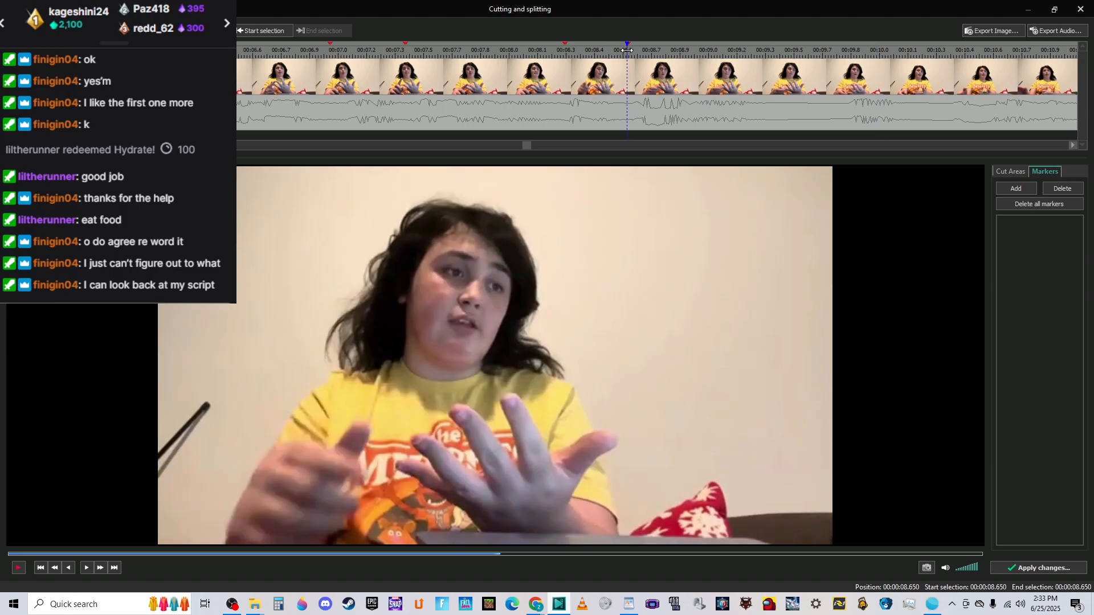
key(space)
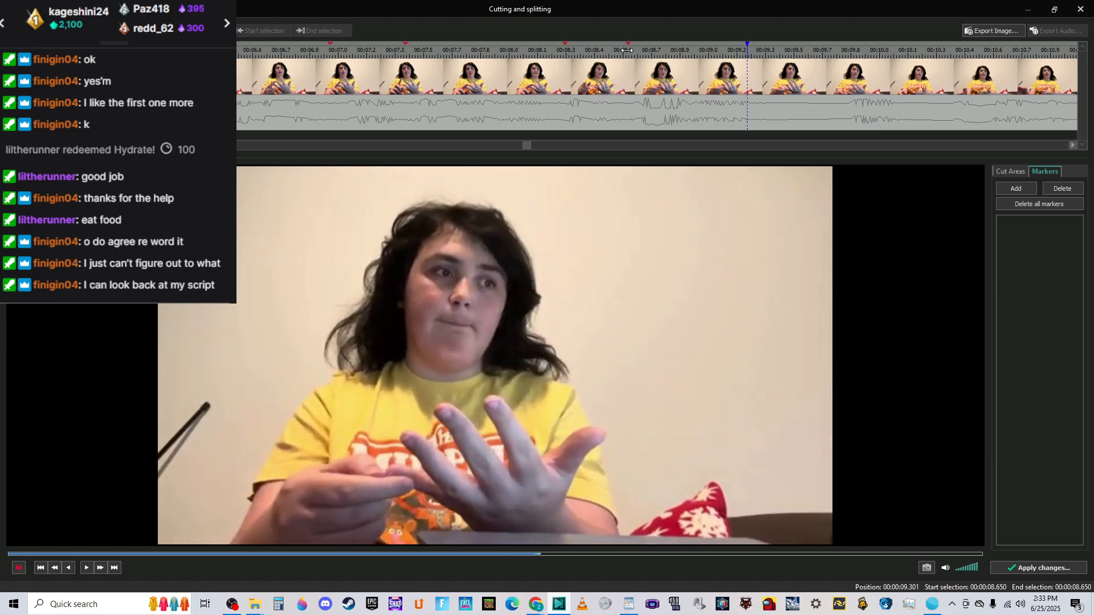
key(space)
click(559, 50)
key(space)
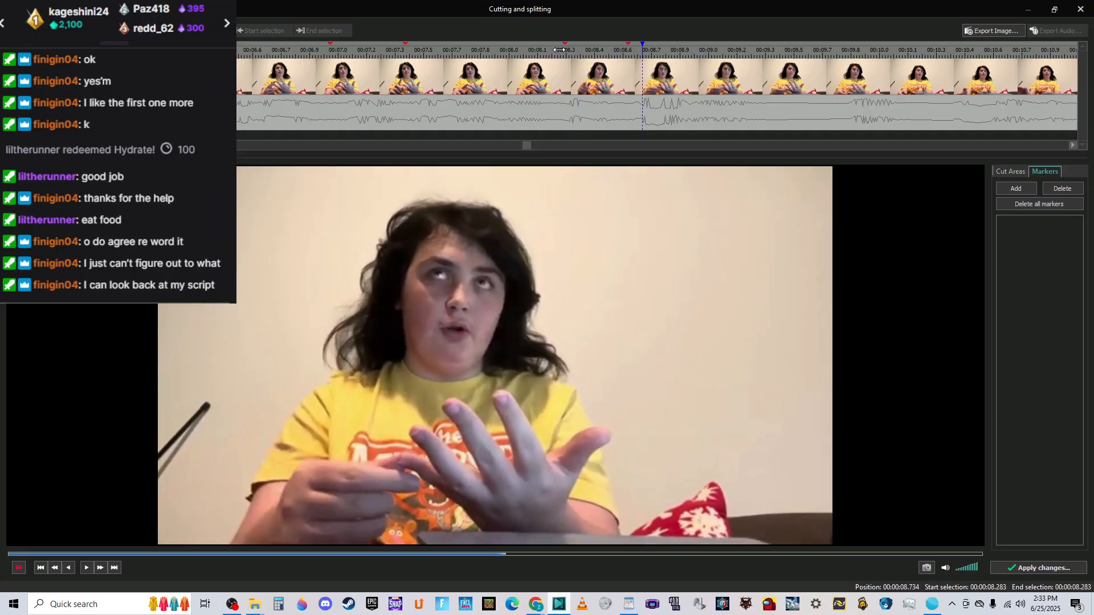
key(space)
click(563, 50)
key(space)
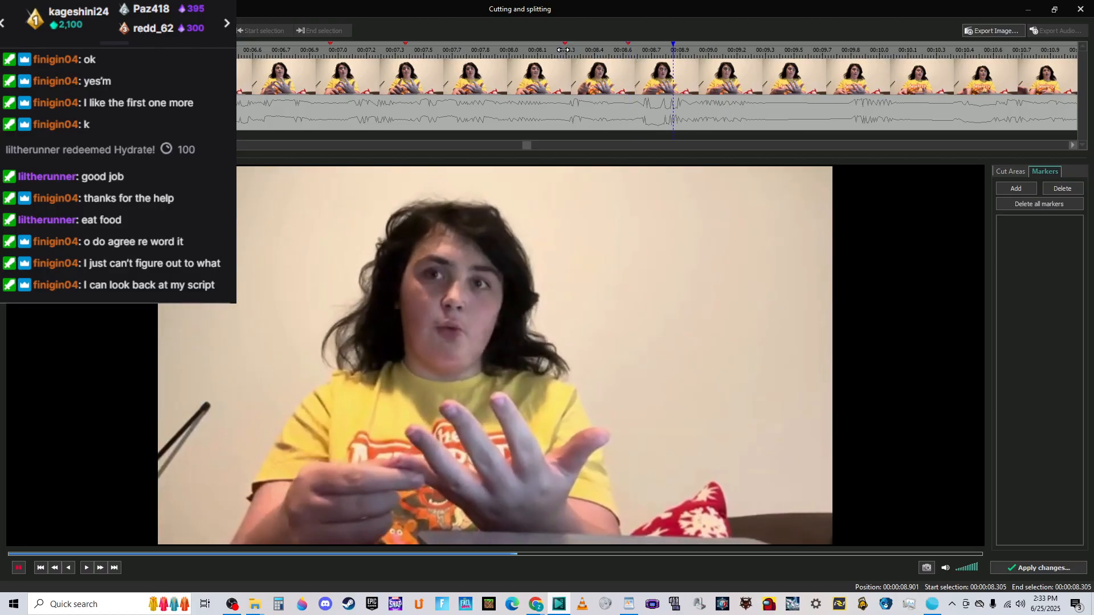
key(space)
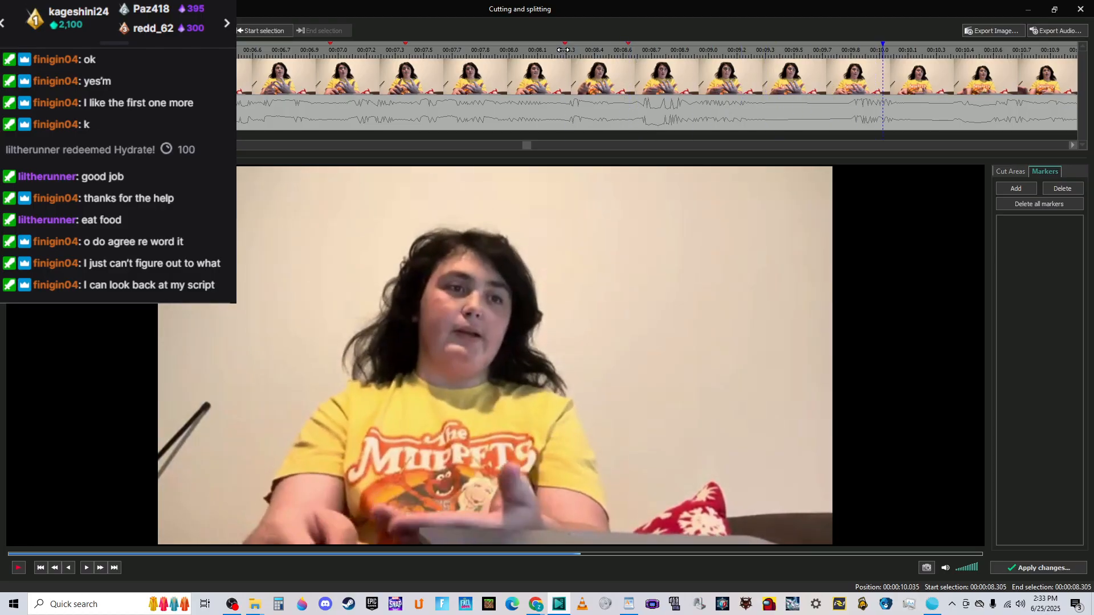
Delete the finger-counting section of clip 62 from 00:00:08.314 to 00:00:09.818.
click(562, 50)
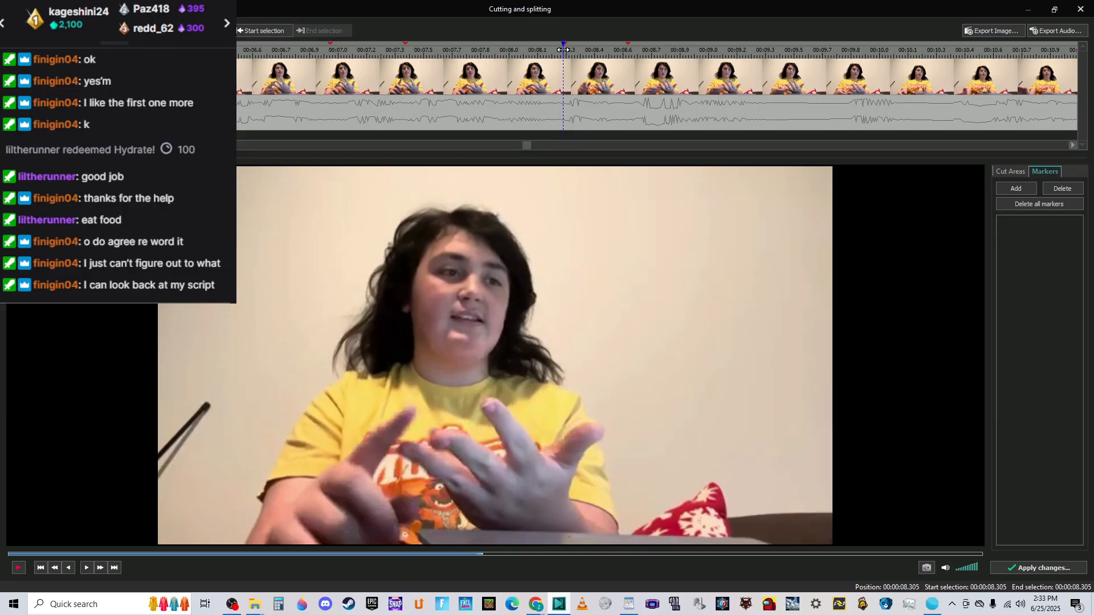
click(565, 50)
key(space)
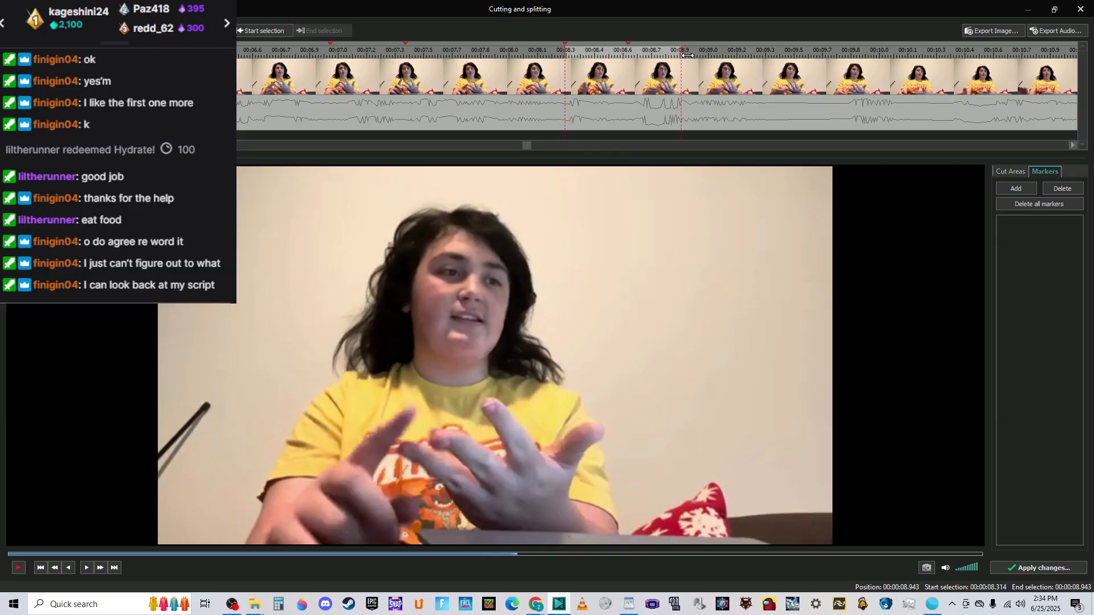
key(space)
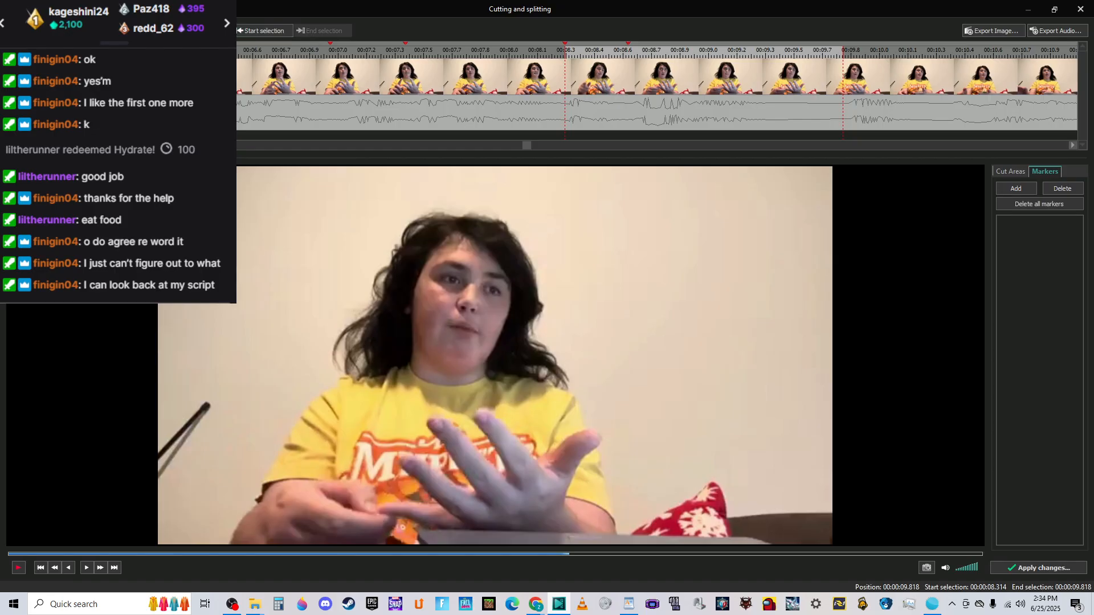
key(Delete)
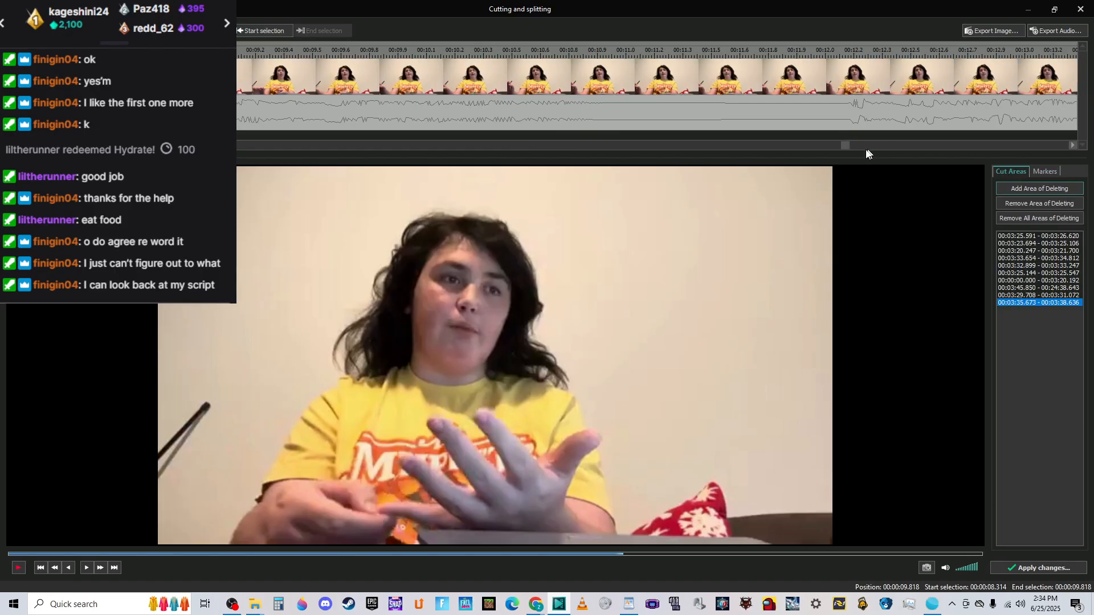
Place a marker at 00:00:08.311 and apply the cuts, splitting the clip at the marker and removing the source object.
drag(847, 146, 733, 147)
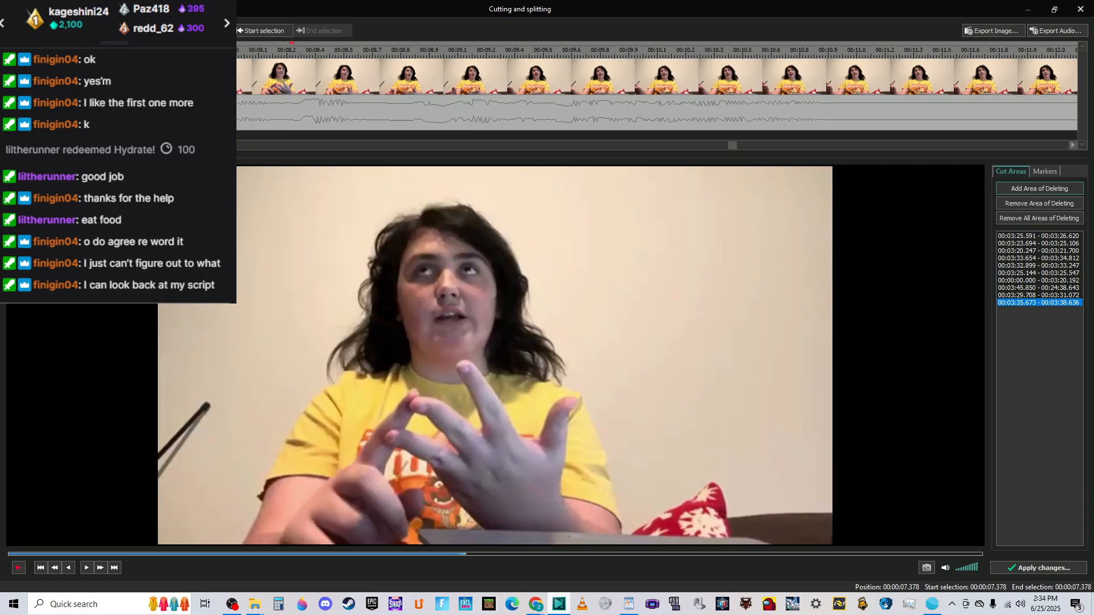
click(337, 129)
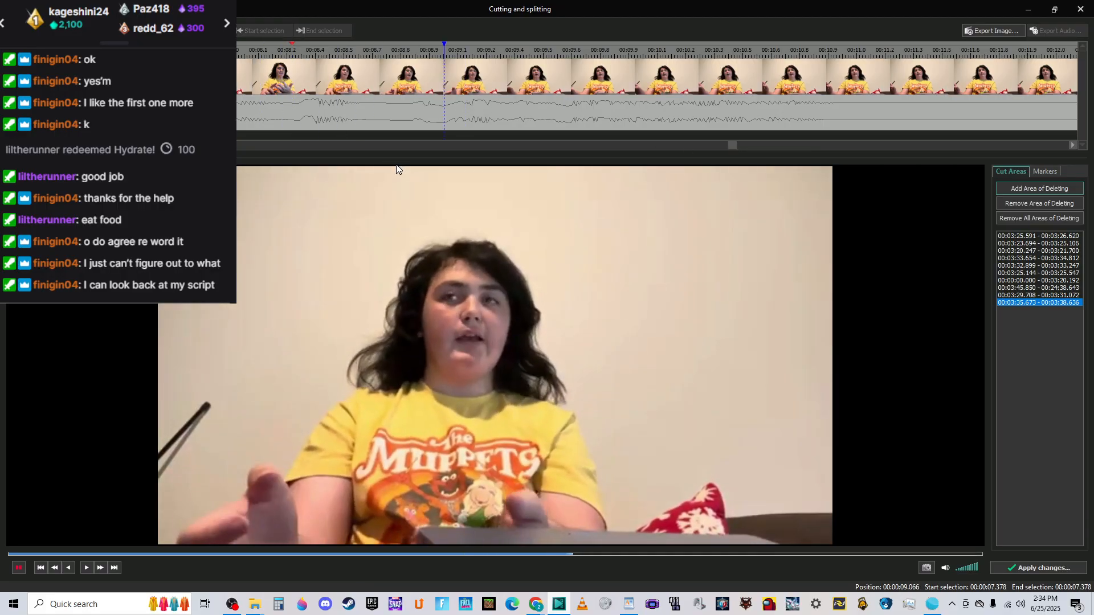
click(292, 48)
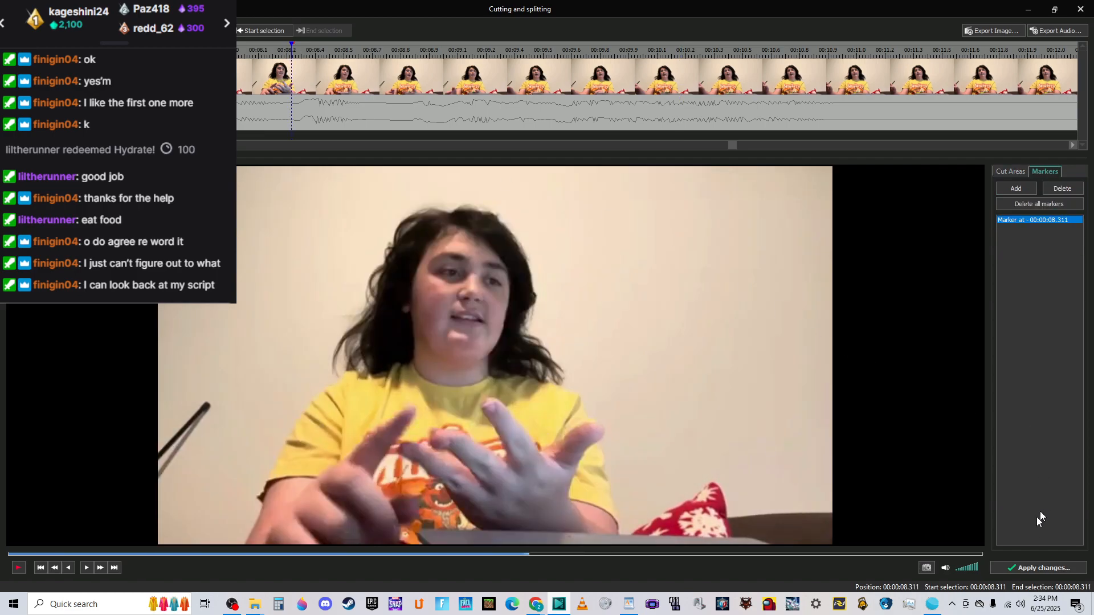
click(1034, 566)
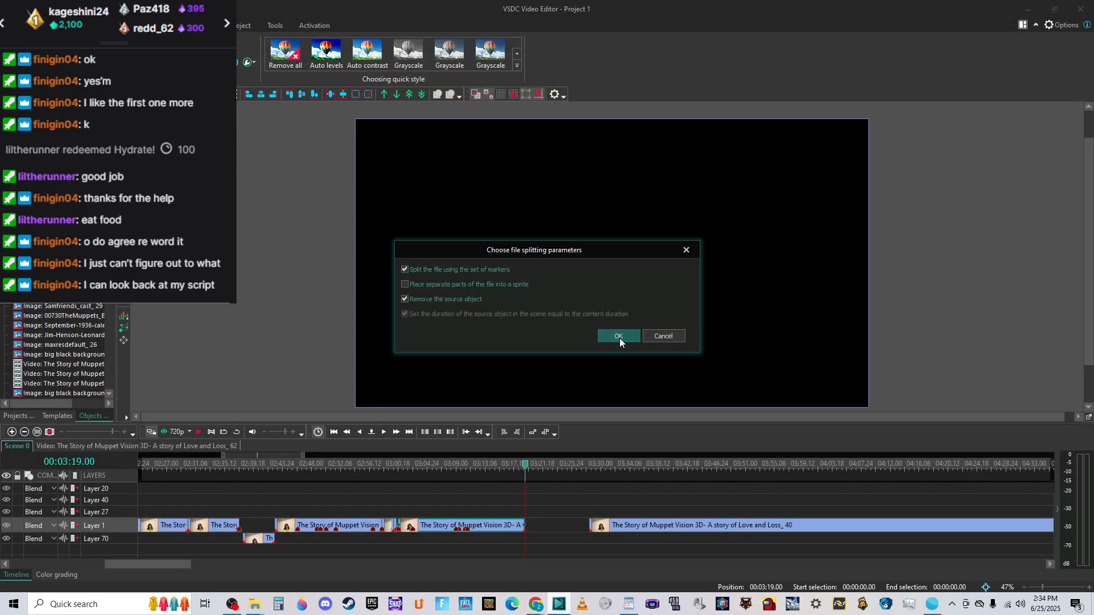
click(618, 337)
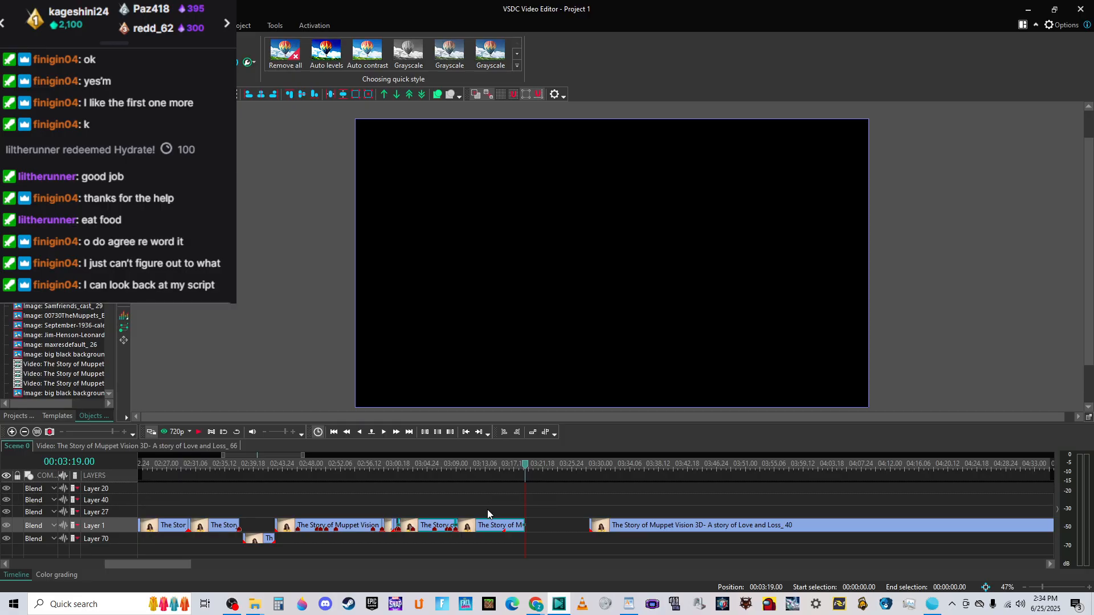
Shift clip 66 on Layer 1 slightly later to leave a small pause after clip 65.
click(451, 465)
click(121, 432)
click(121, 432)
click(121, 431)
click(122, 432)
click(122, 431)
click(121, 432)
click(121, 432)
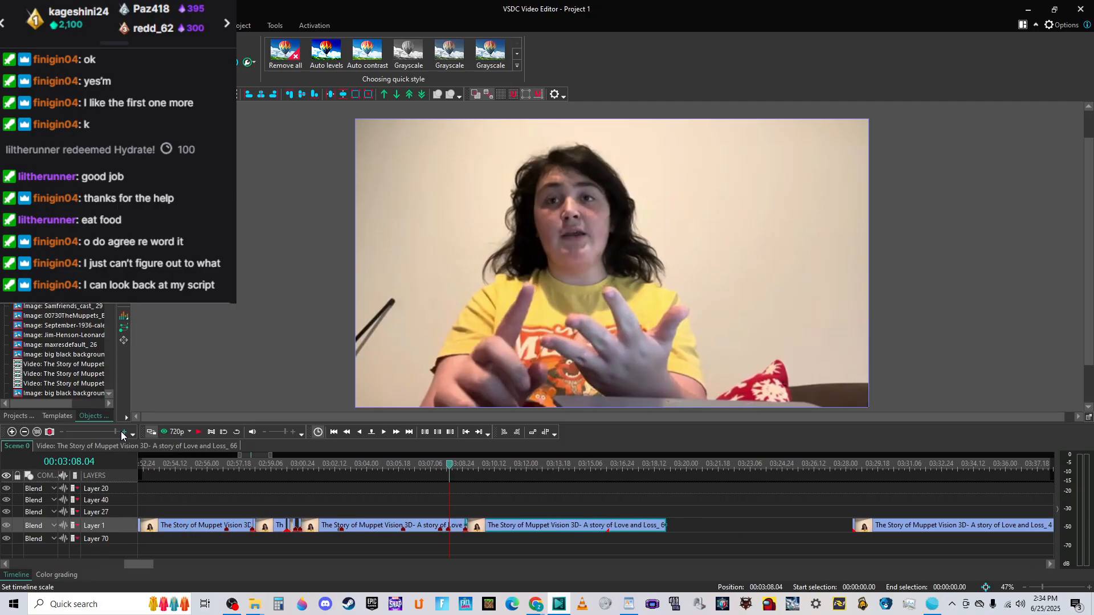
click(122, 431)
click(121, 432)
click(121, 431)
click(121, 432)
click(121, 432)
click(121, 432)
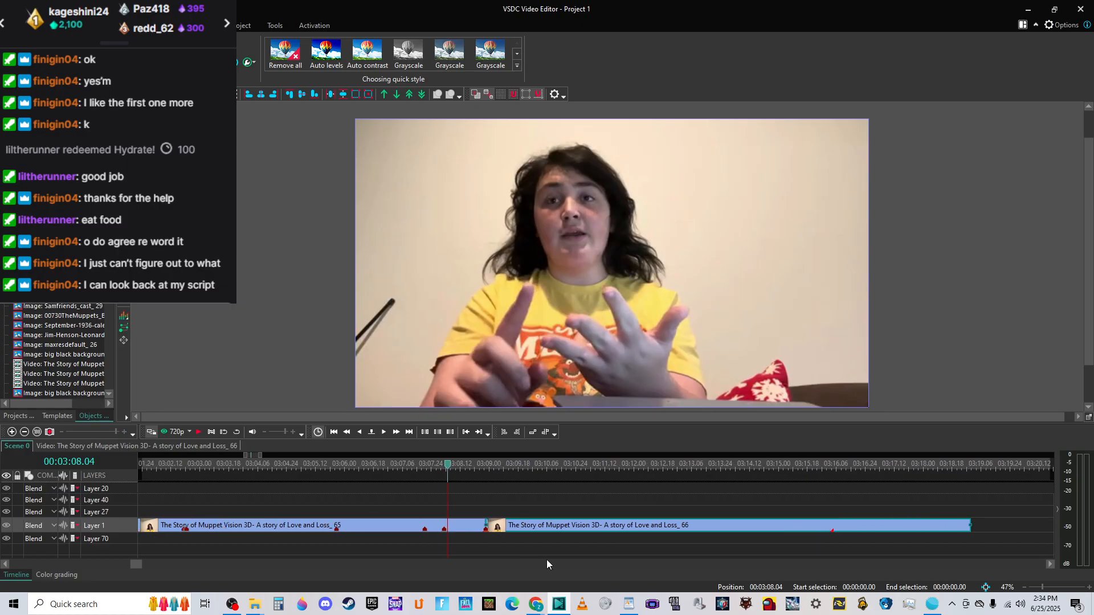
drag(499, 529, 503, 529)
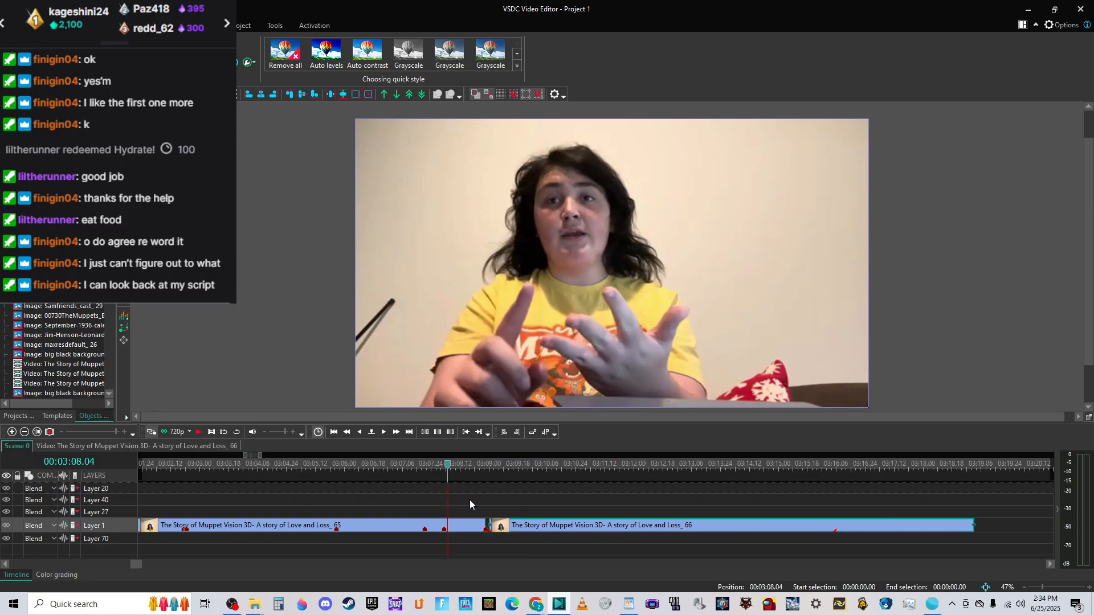
Play the transition from clip 65 into clip 66 through to about 00:03:16 to check the pause and wording.
key(space)
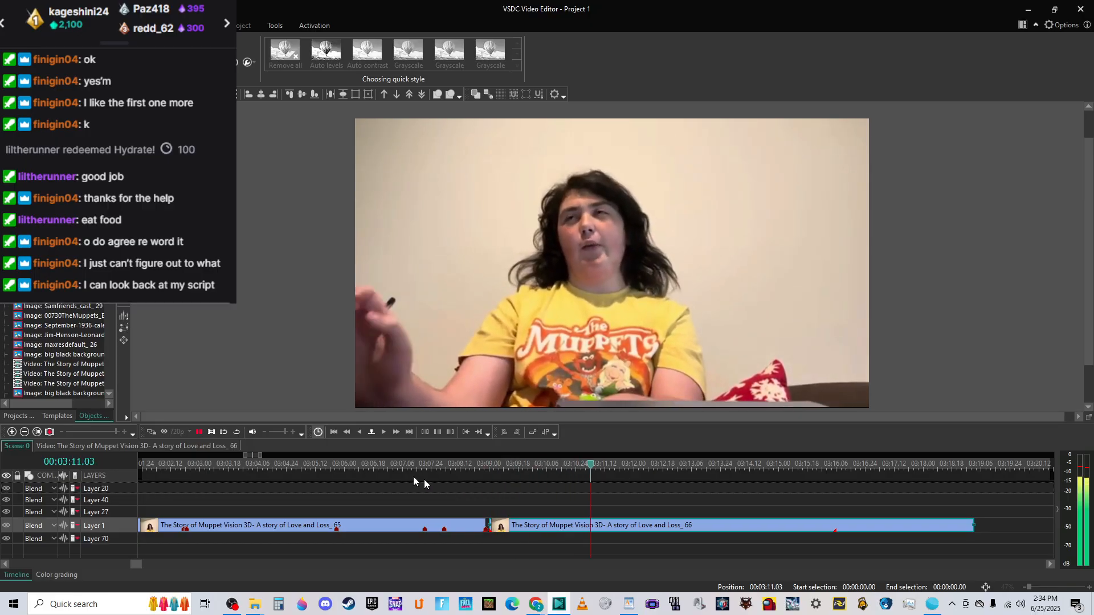
click(320, 464)
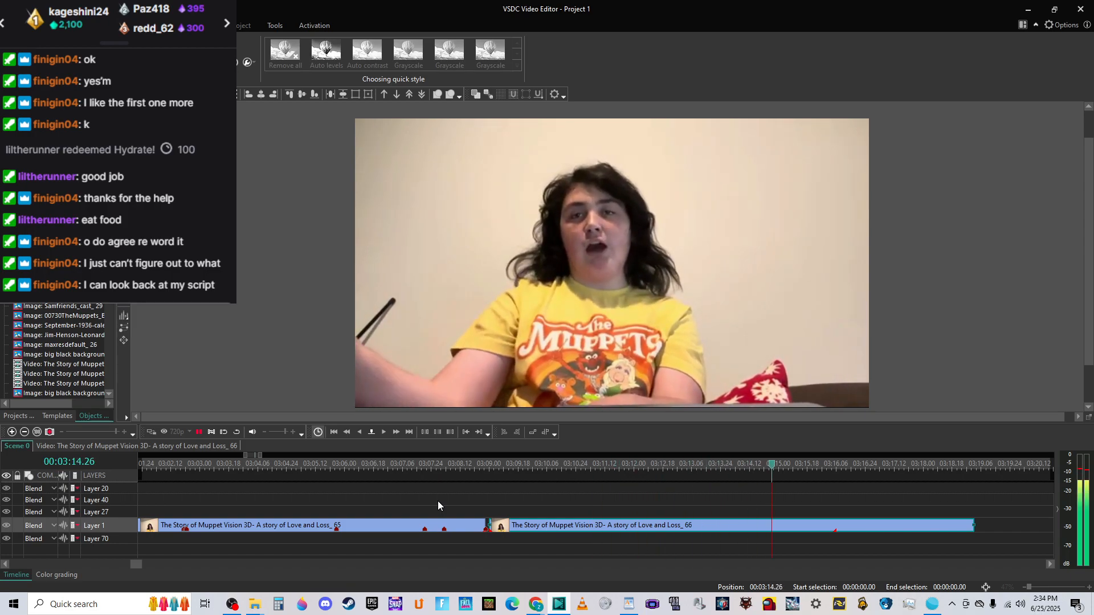
key(space)
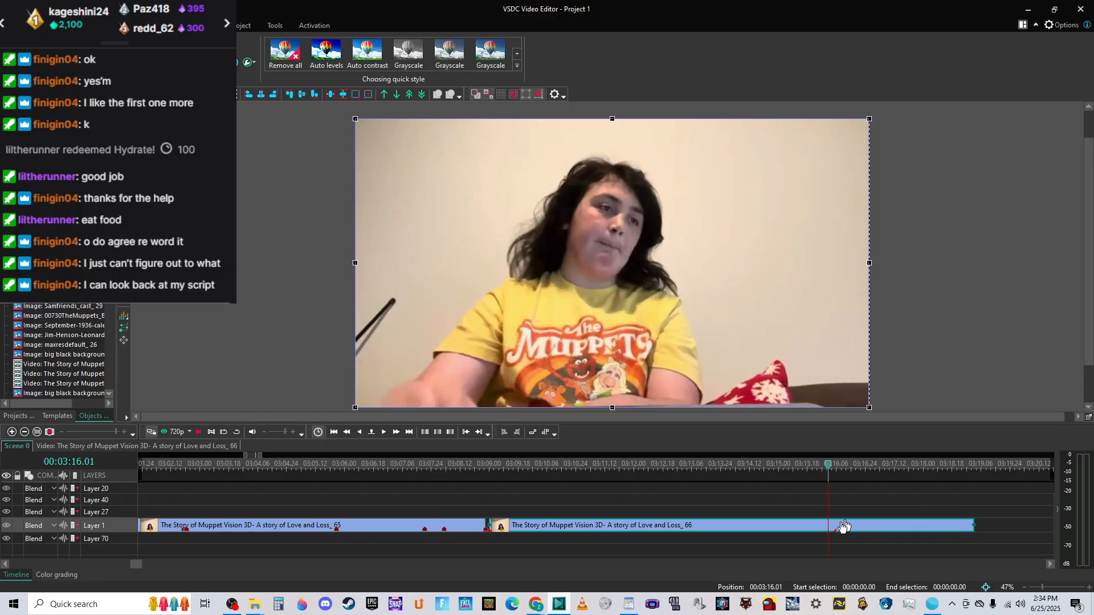
Find where the speech ends in clip 66 on Layer 1 and trim the clip's end back to about 00:03:16.
key(space)
key(space)
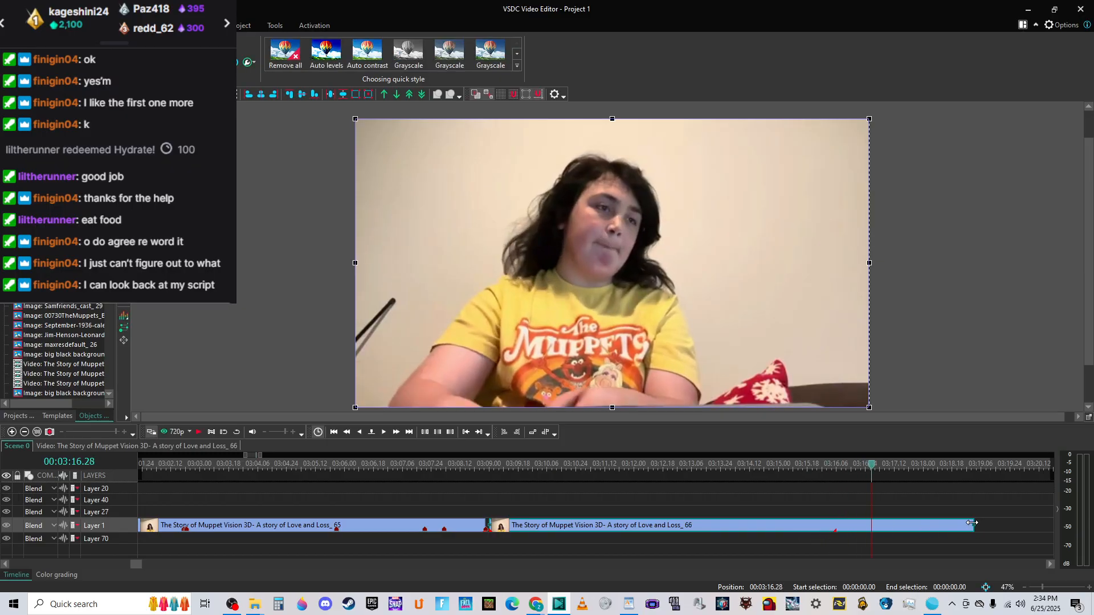
drag(968, 522, 835, 534)
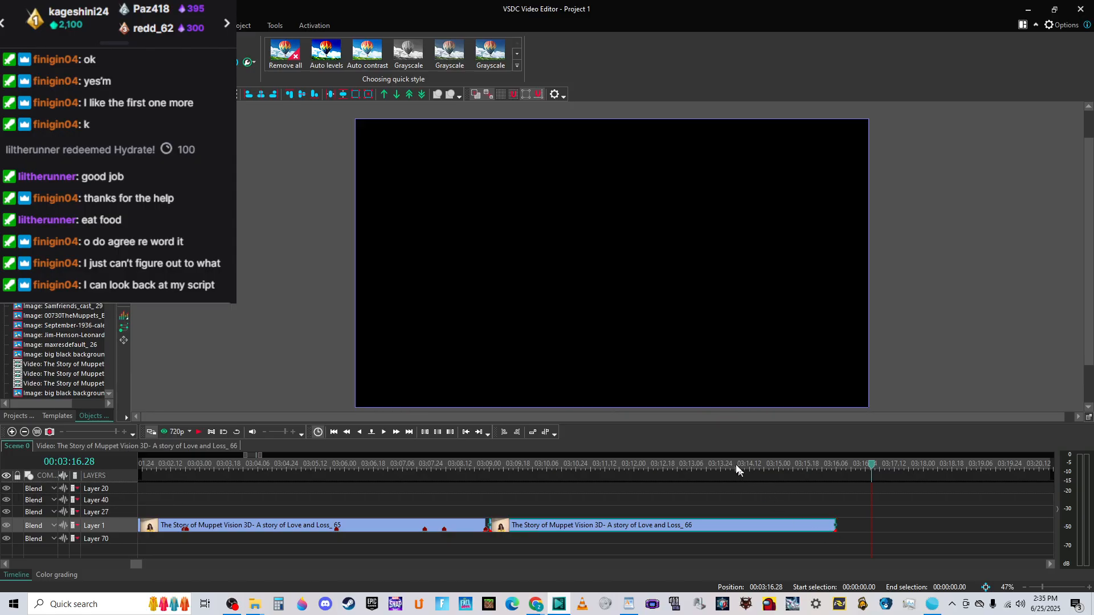
Replay the trimmed clip 66 from several points back to its start at about 00:03:09 to check its wording and ending.
click(744, 478)
key(space)
click(561, 462)
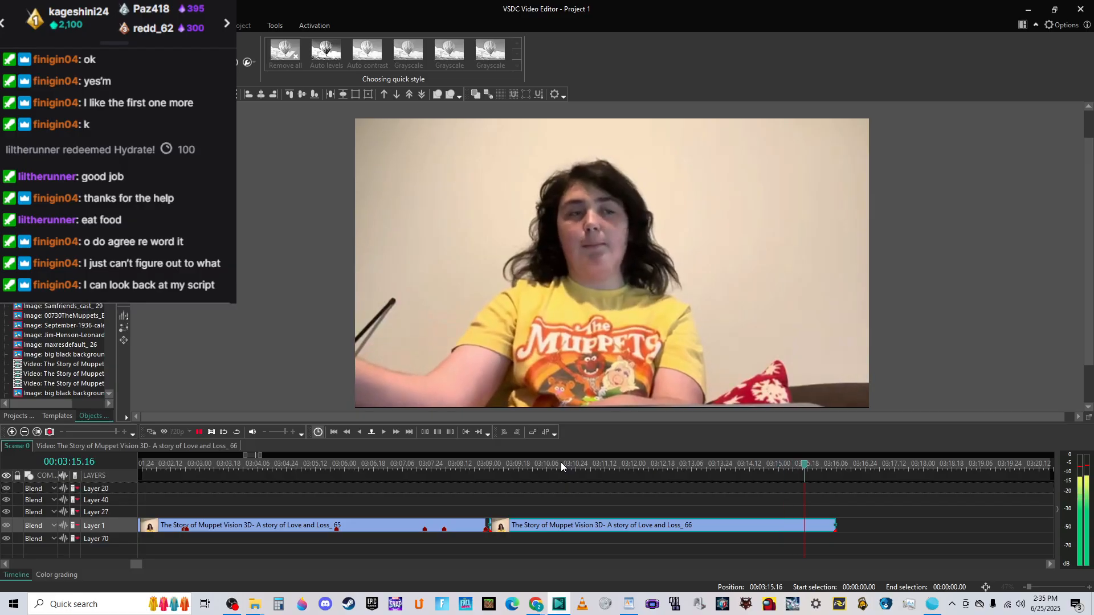
click(512, 464)
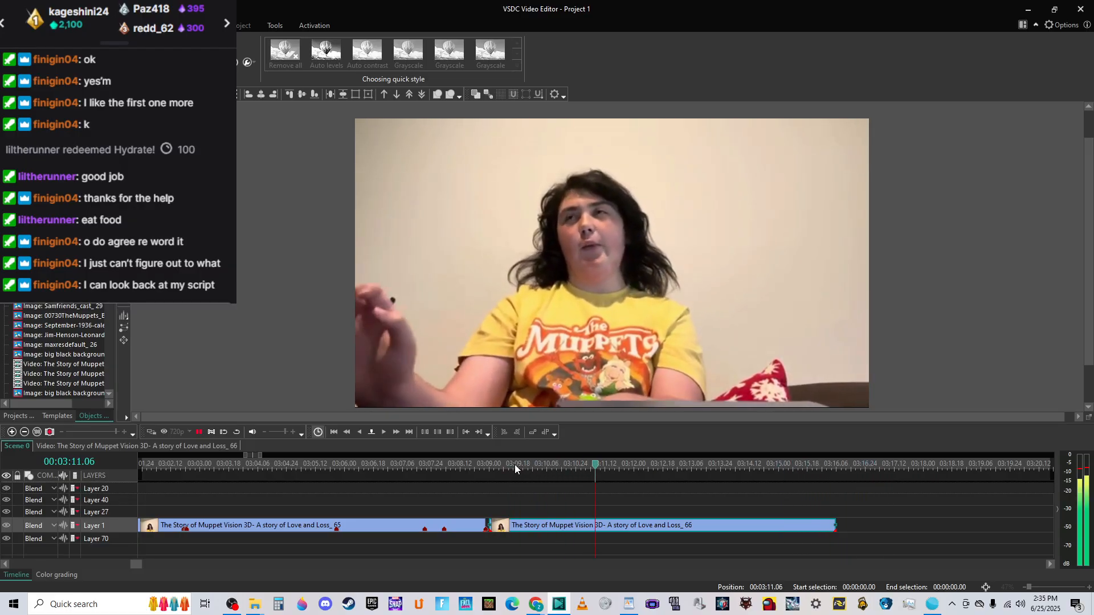
click(488, 467)
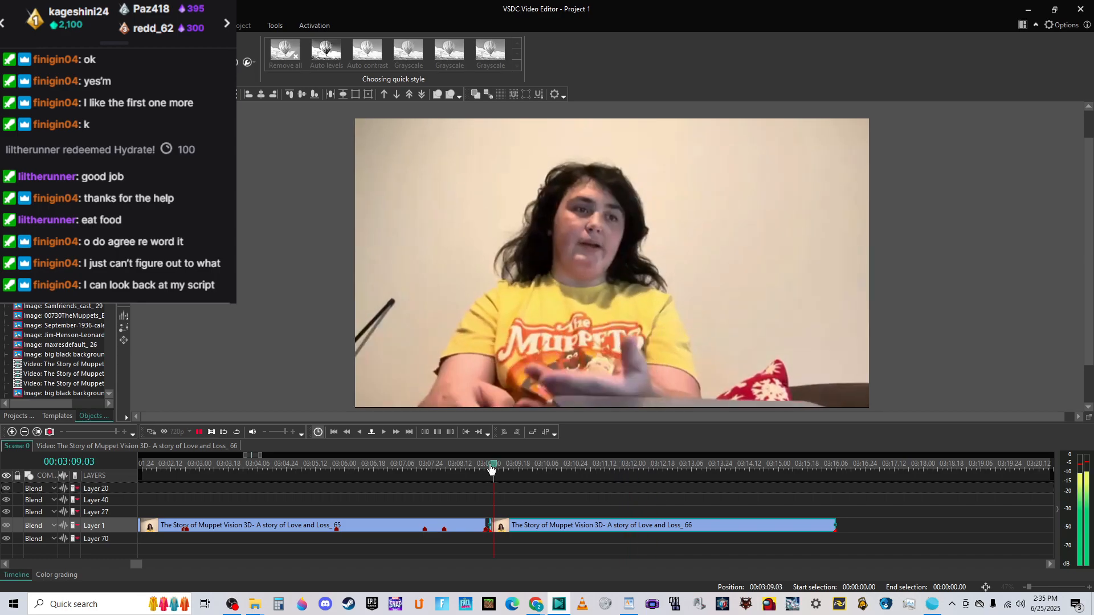
click(491, 467)
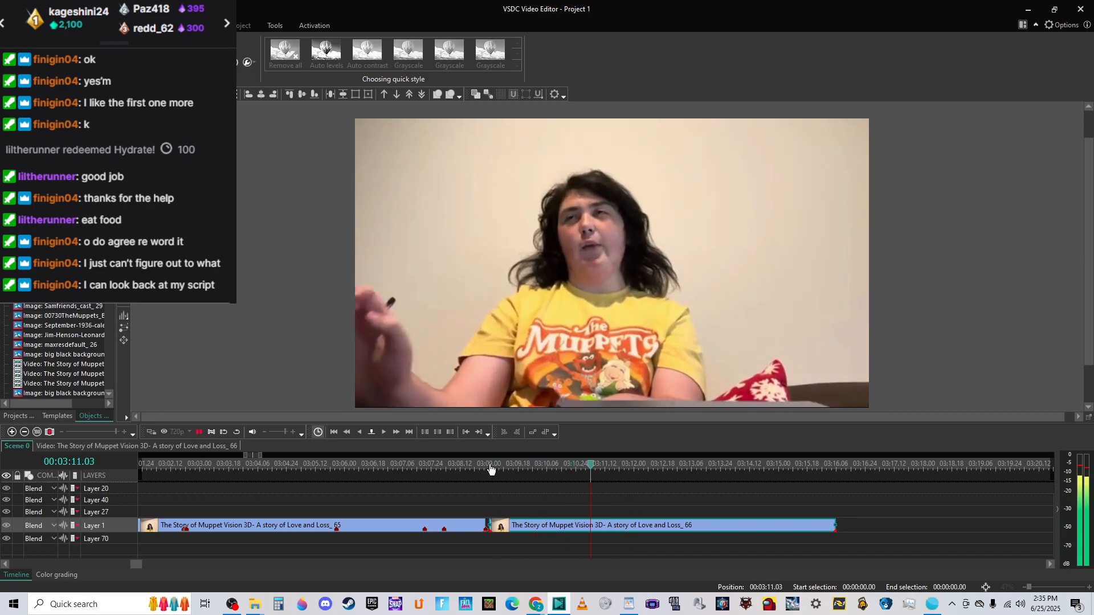
key(space)
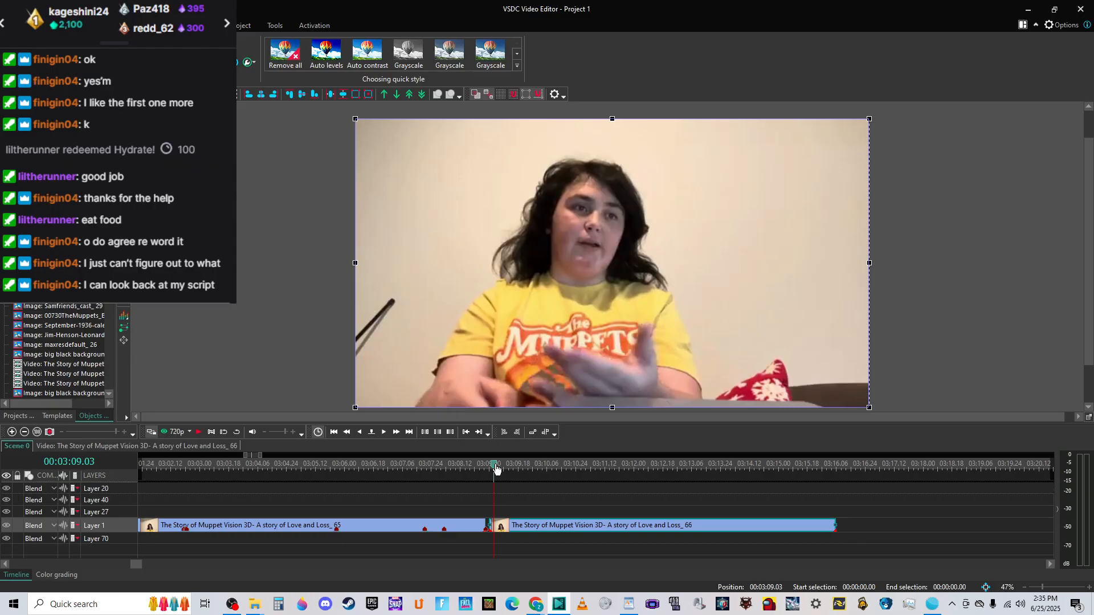
Play clip 66 in short stretches from 00:03:09.03 past its end, pausing between phrases to examine the wording.
key(space)
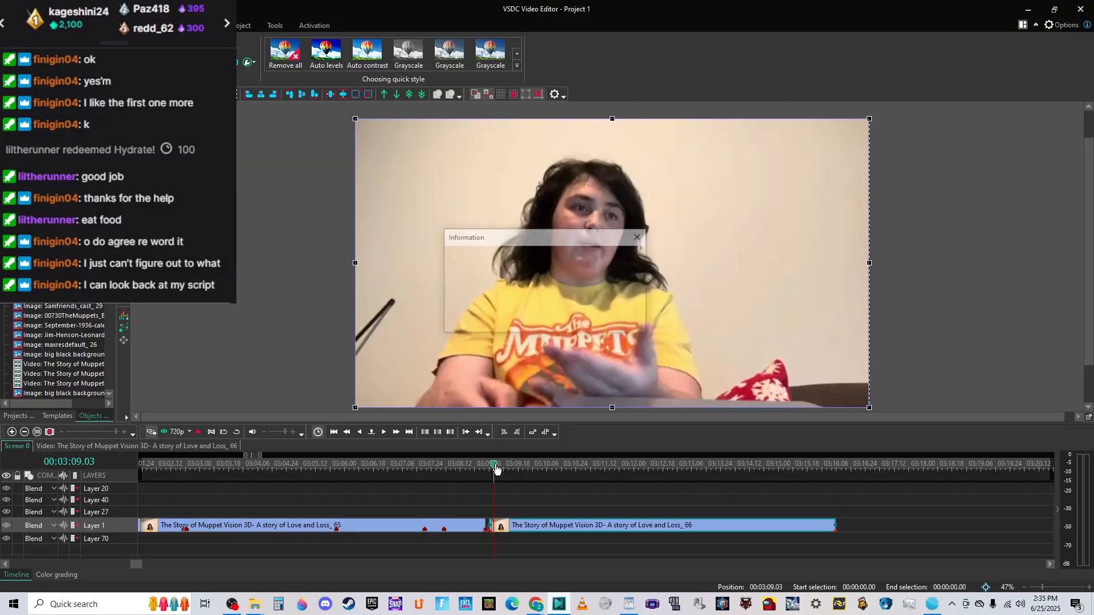
key(space)
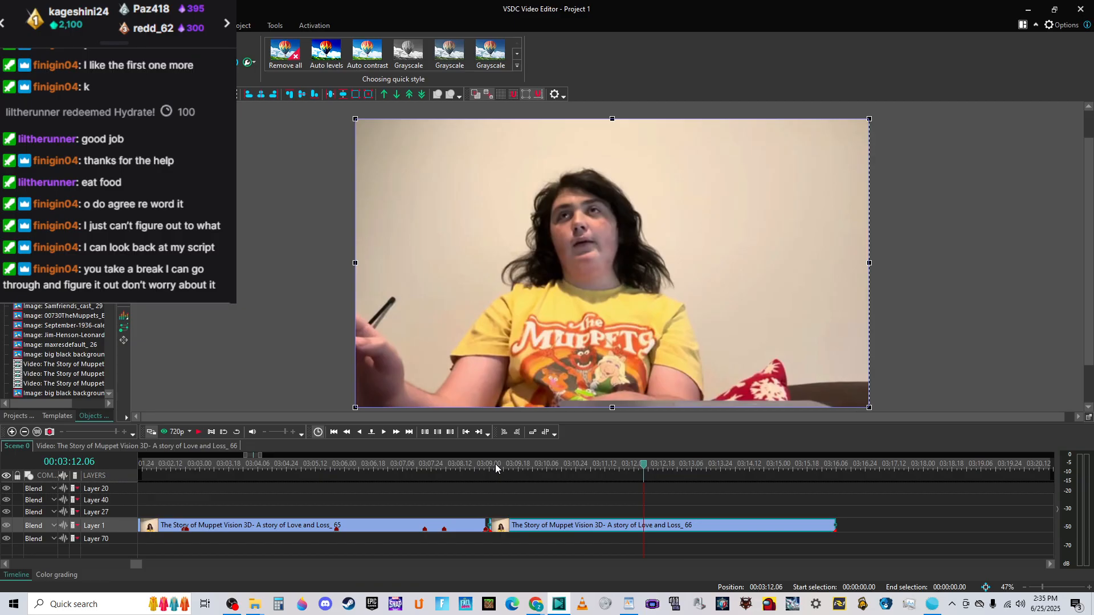
key(space)
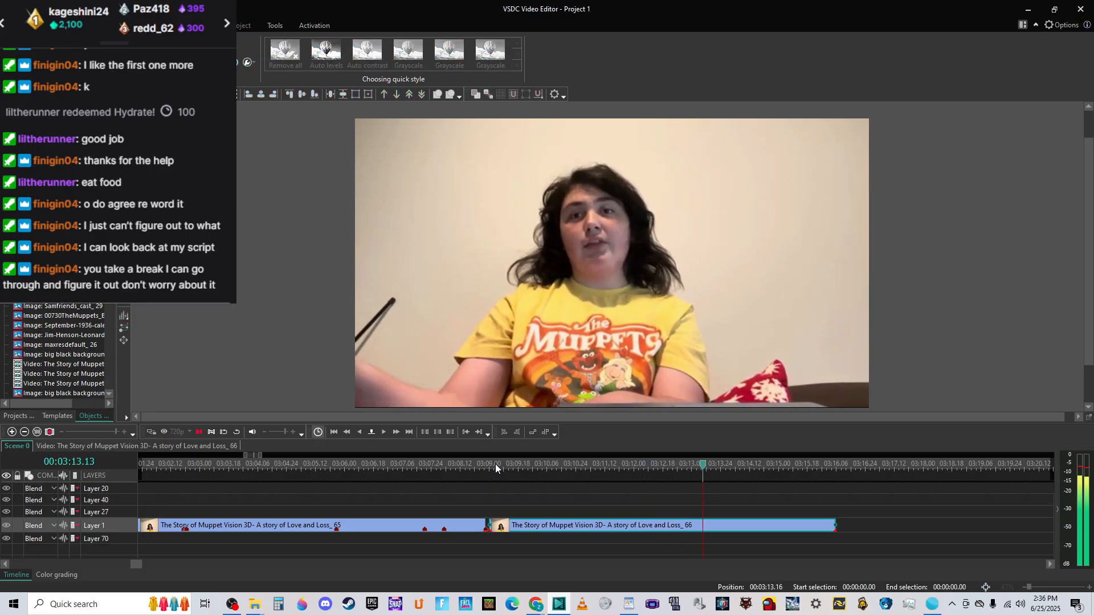
key(space)
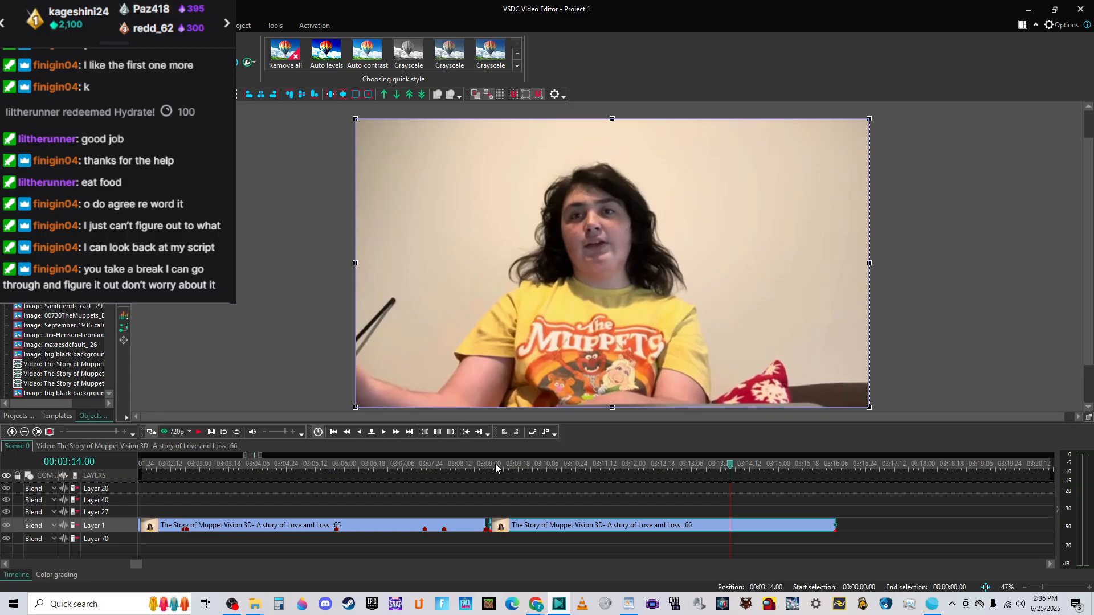
key(space)
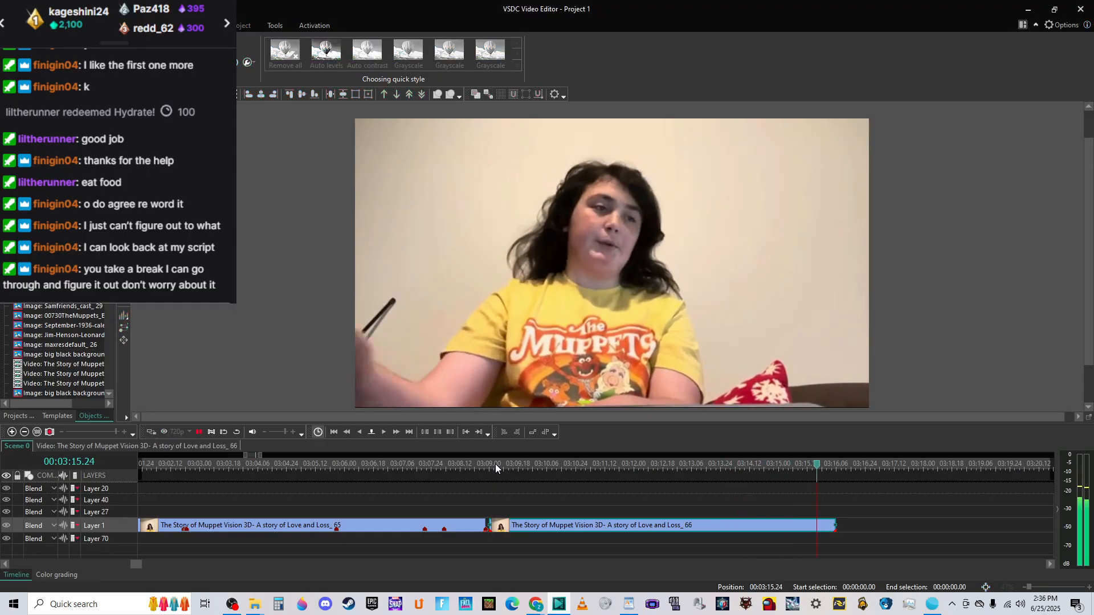
key(space)
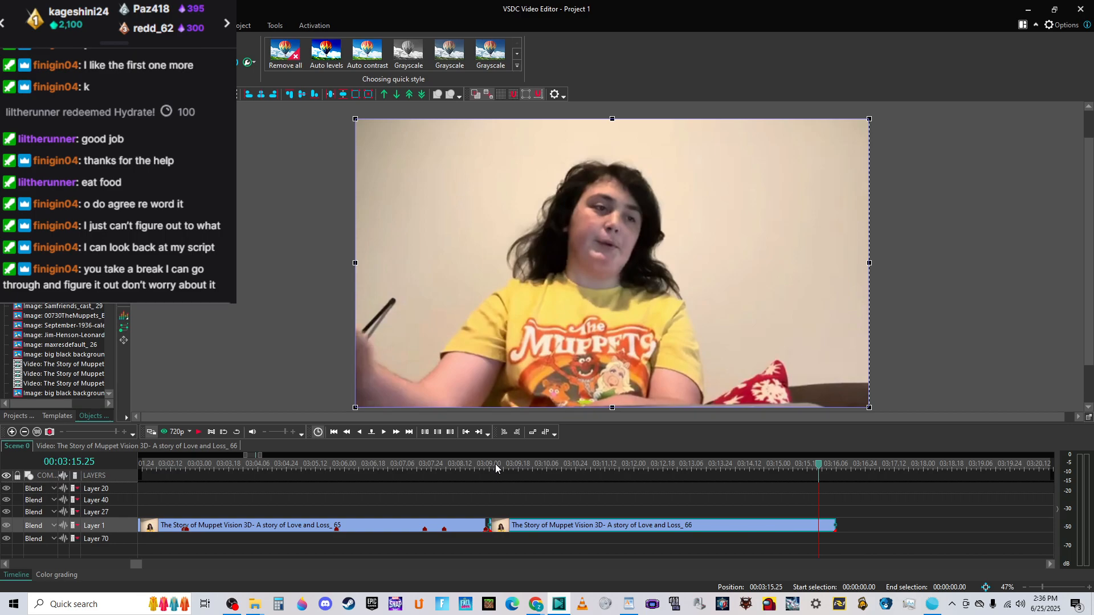
key(space)
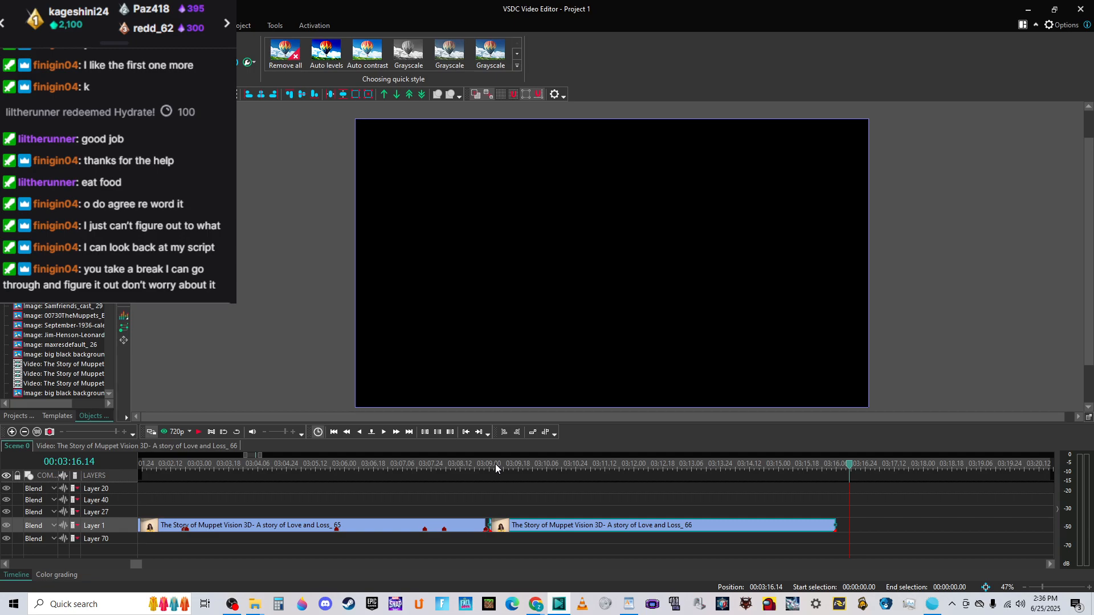
drag(137, 567, 117, 572)
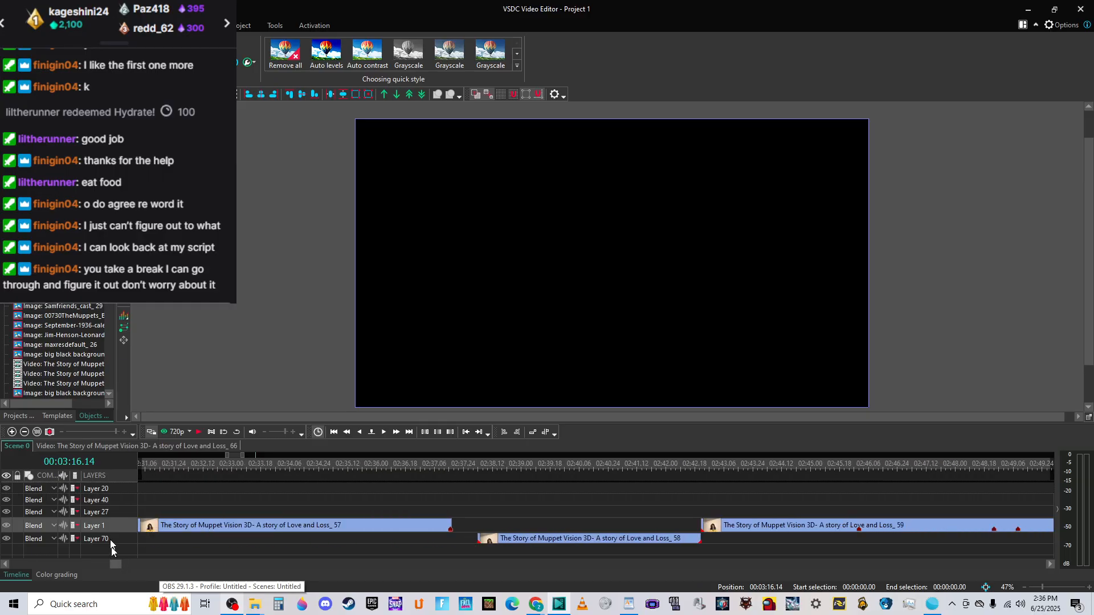
click(79, 433)
click(80, 433)
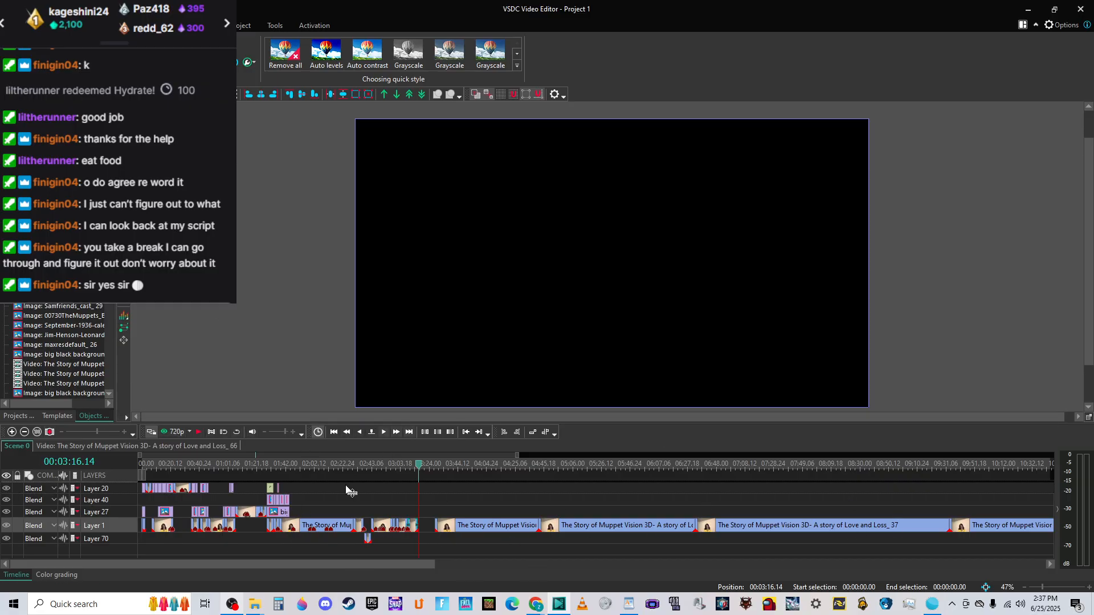
mouse_move(568, 533)
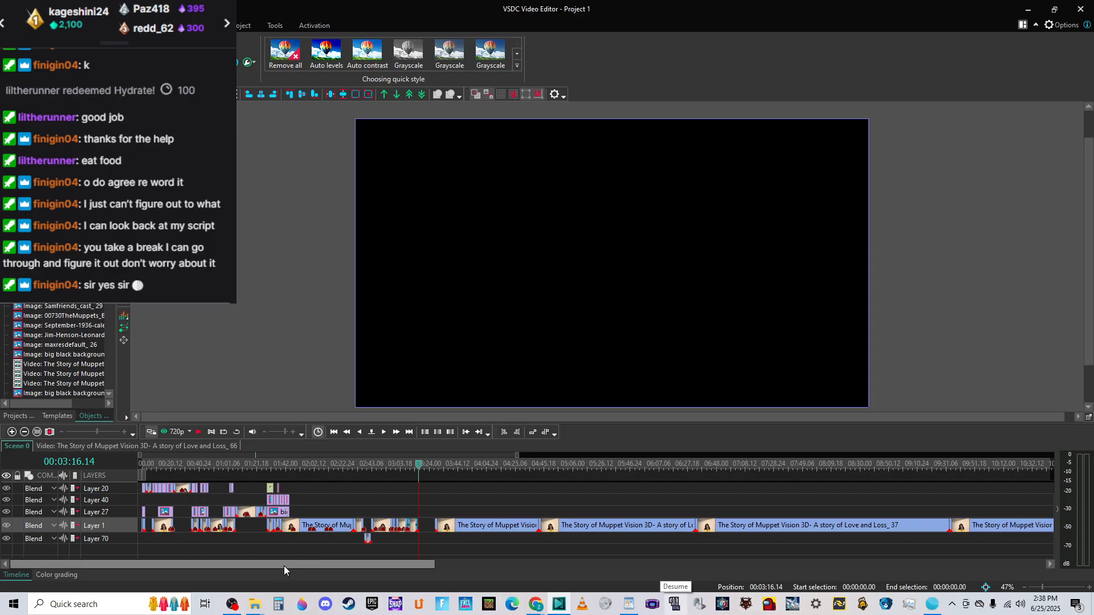
Try to export the project with the current H.264 / AVC output settings and close the premium upgrade offer.
click(248, 25)
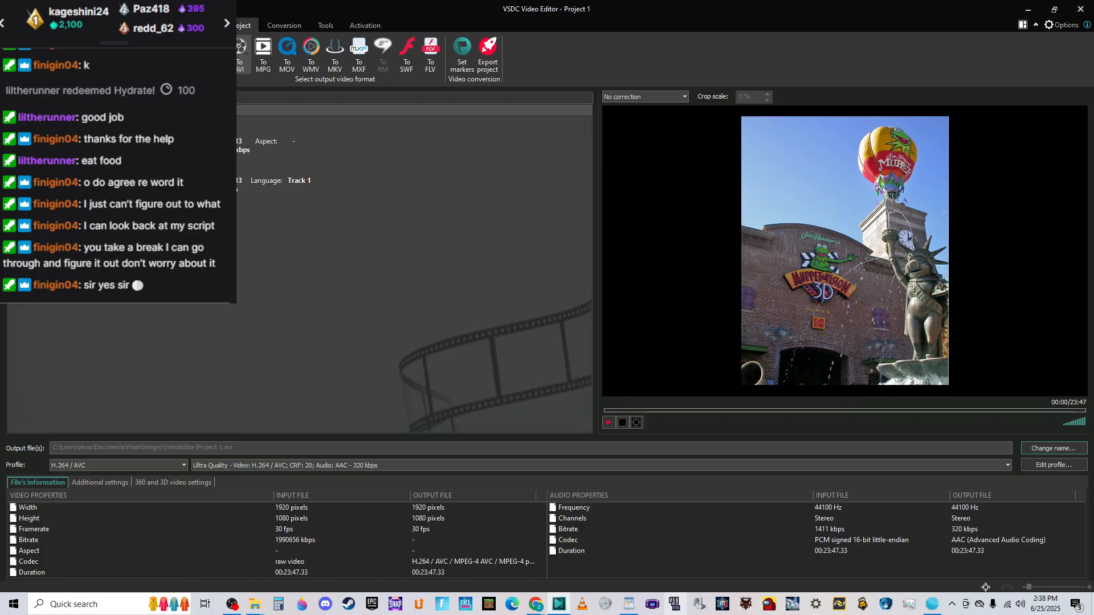
click(178, 25)
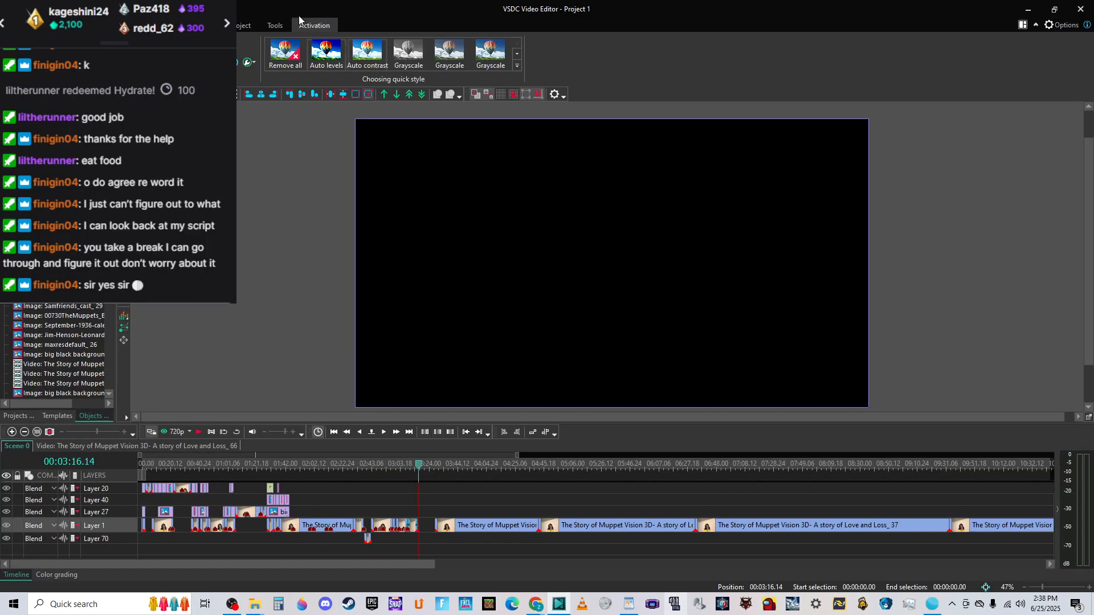
click(239, 26)
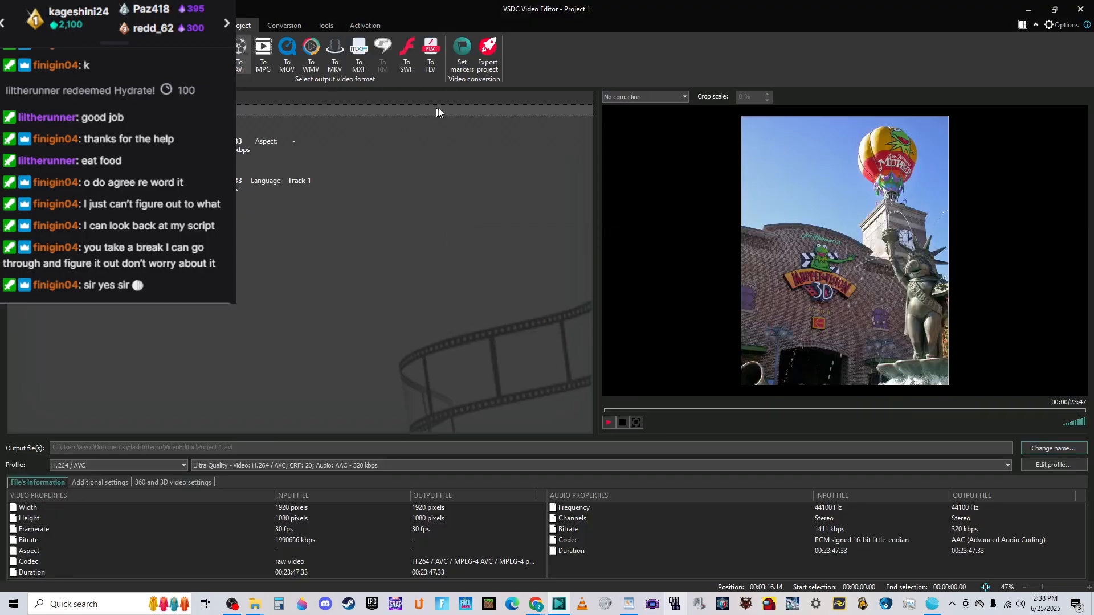
click(488, 54)
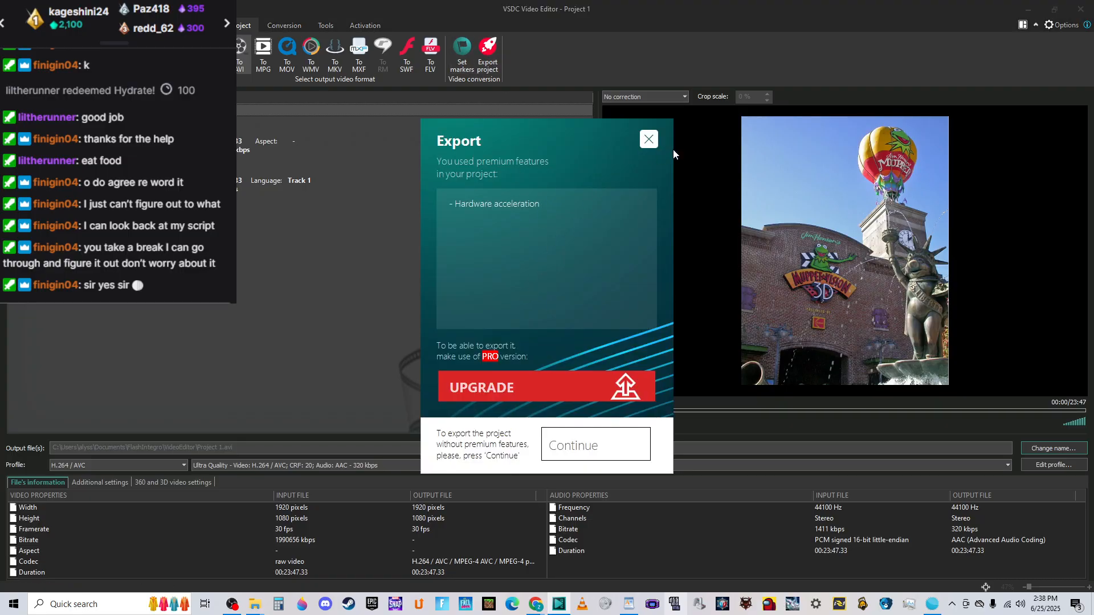
click(646, 139)
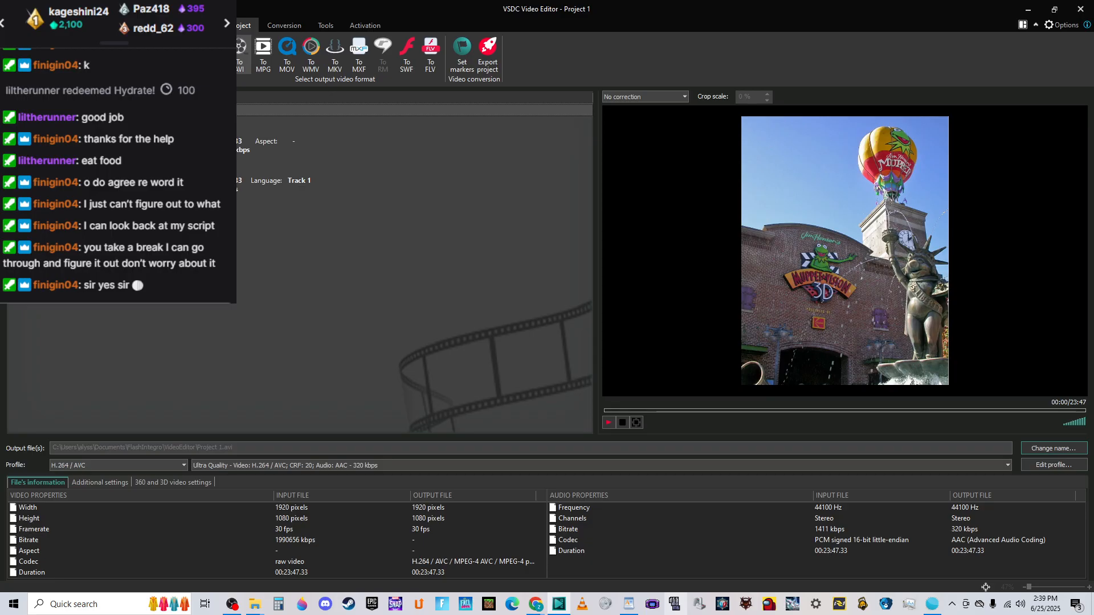
key(alt+Tab)
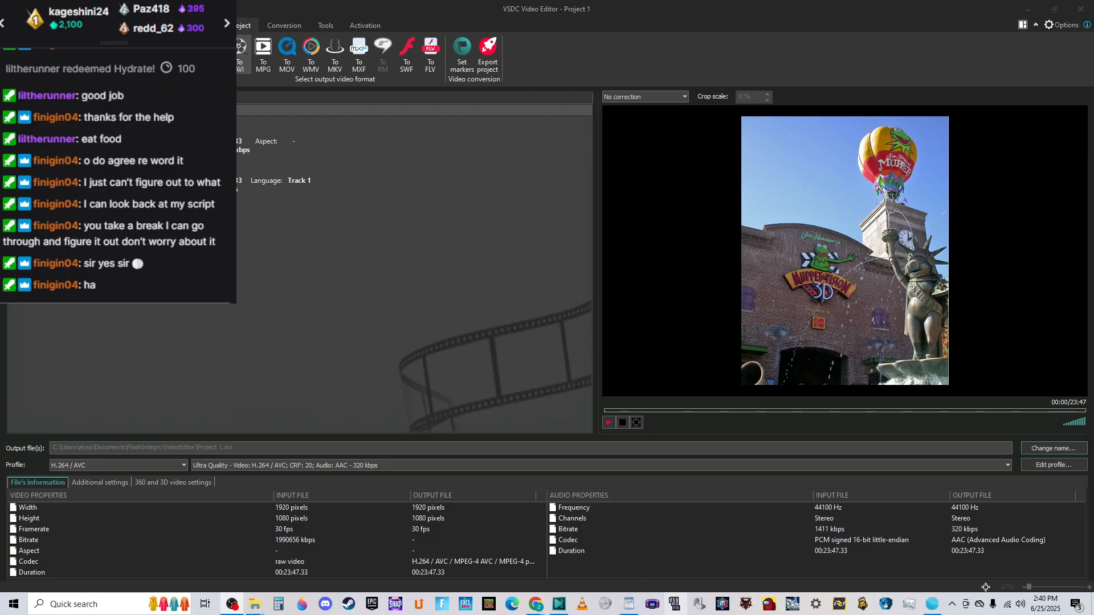
key(alt+Tab)
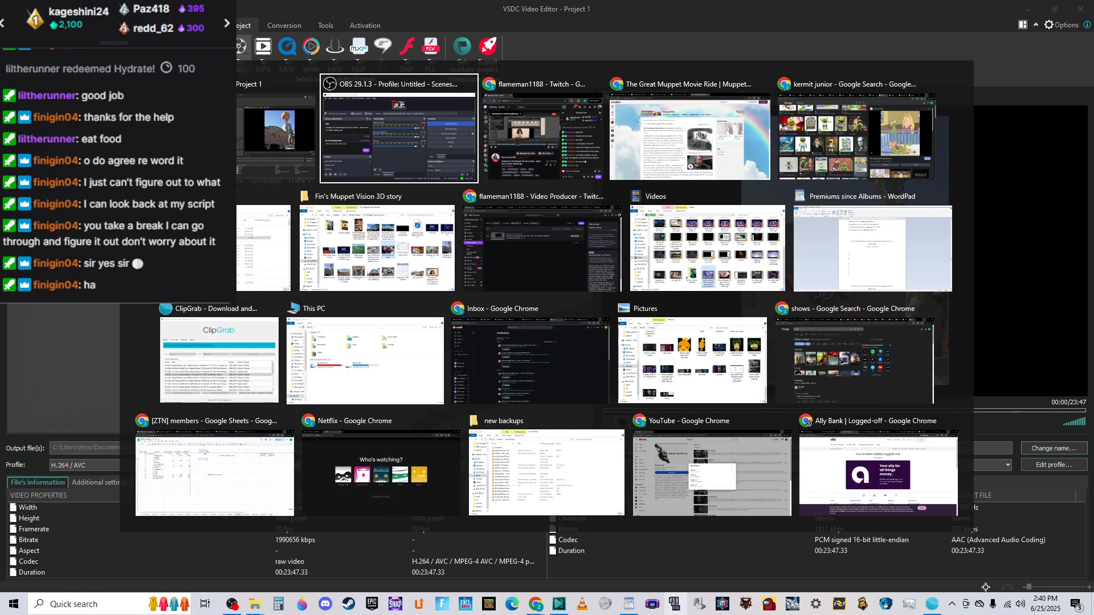
key(Escape)
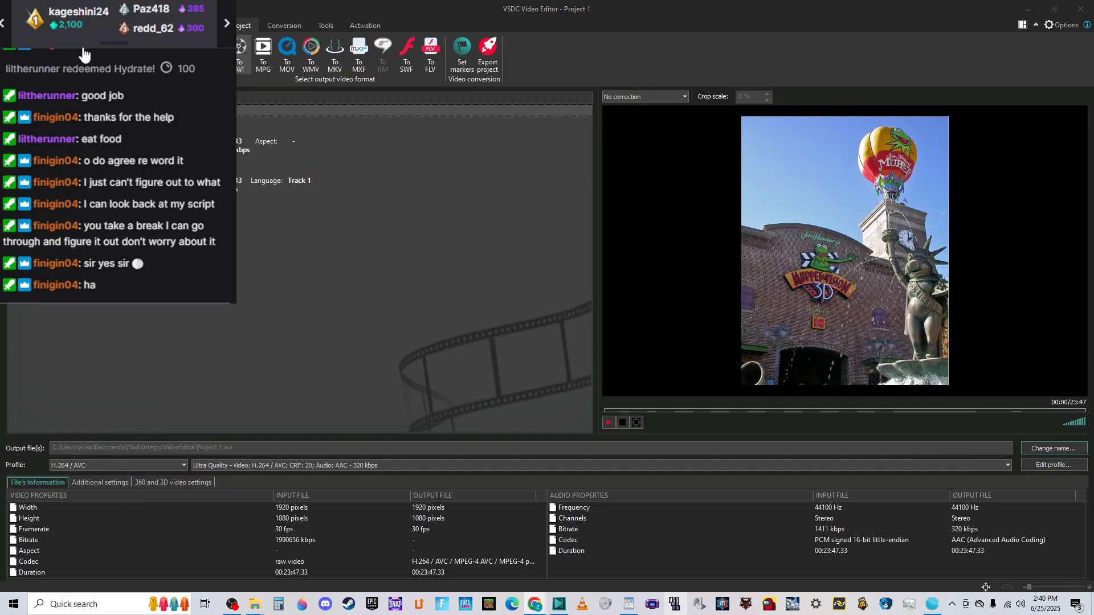